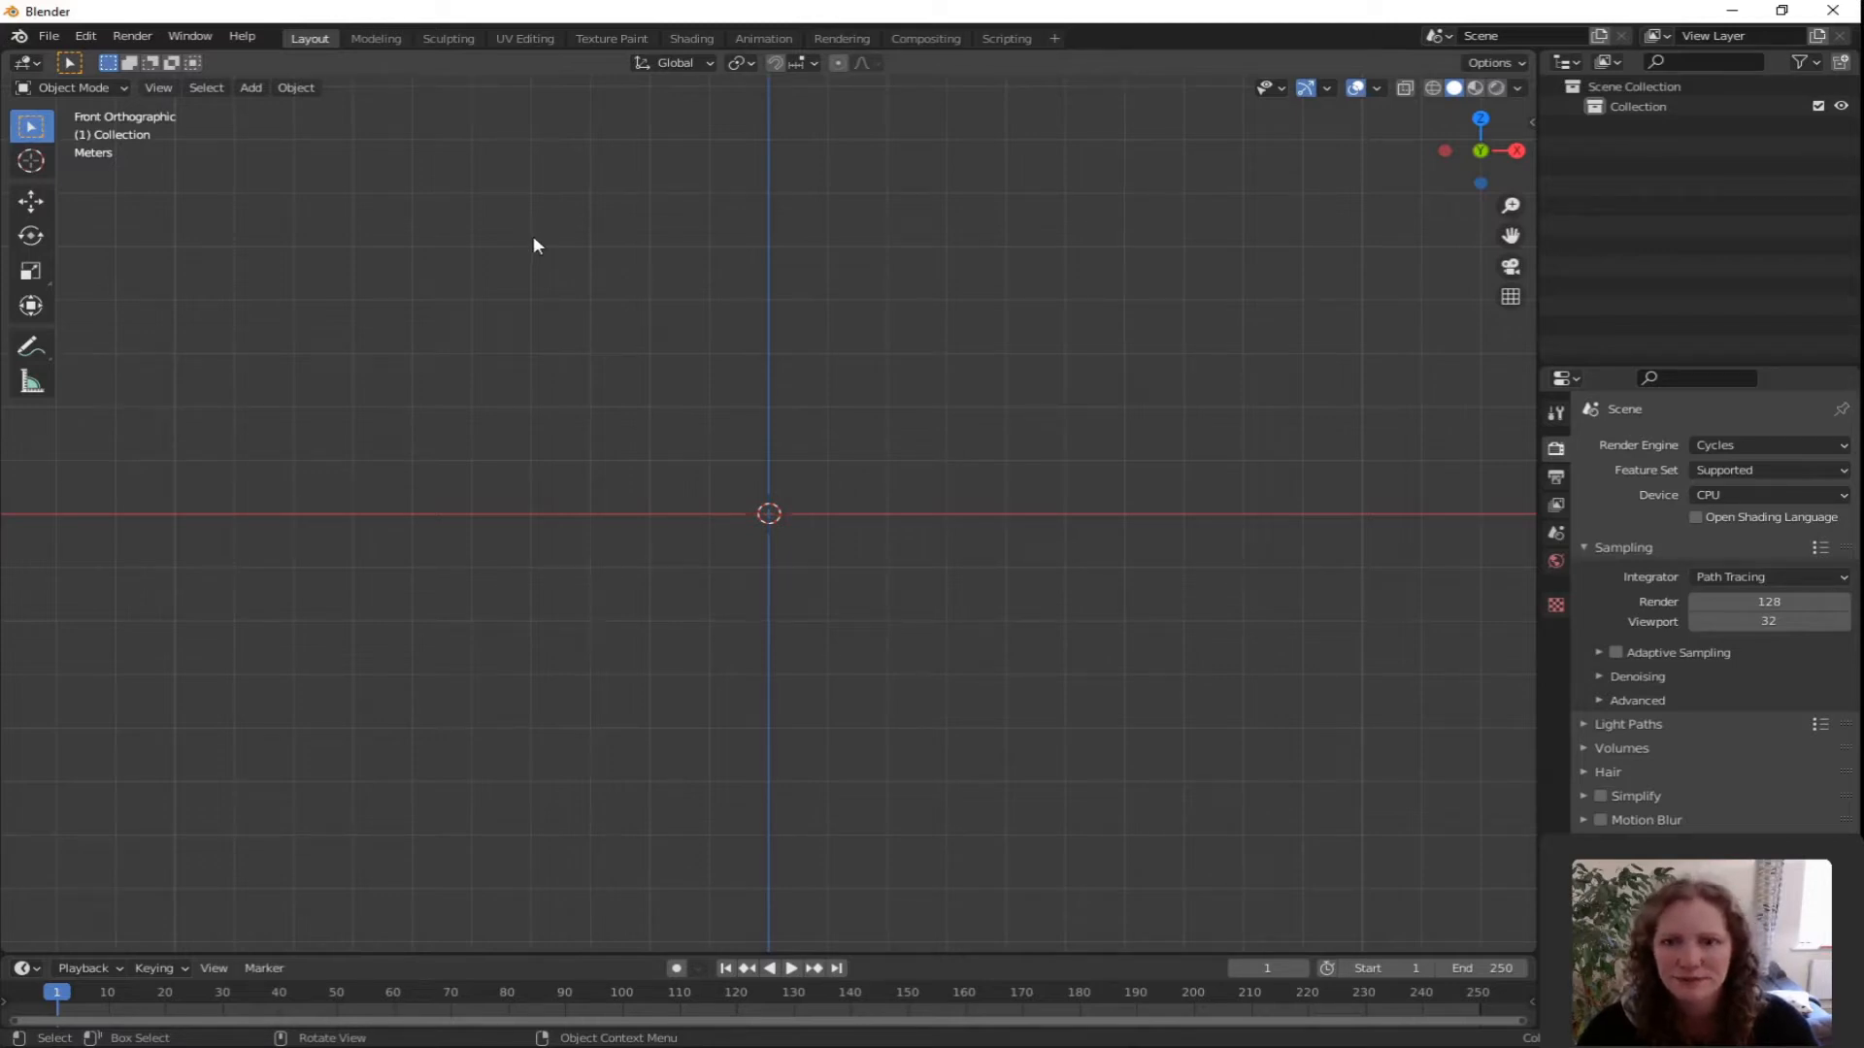
Add the jug pendant photo 20170103_120655.jpg from the crystal jug folder as a reference image in the front view.
key("shift+a")
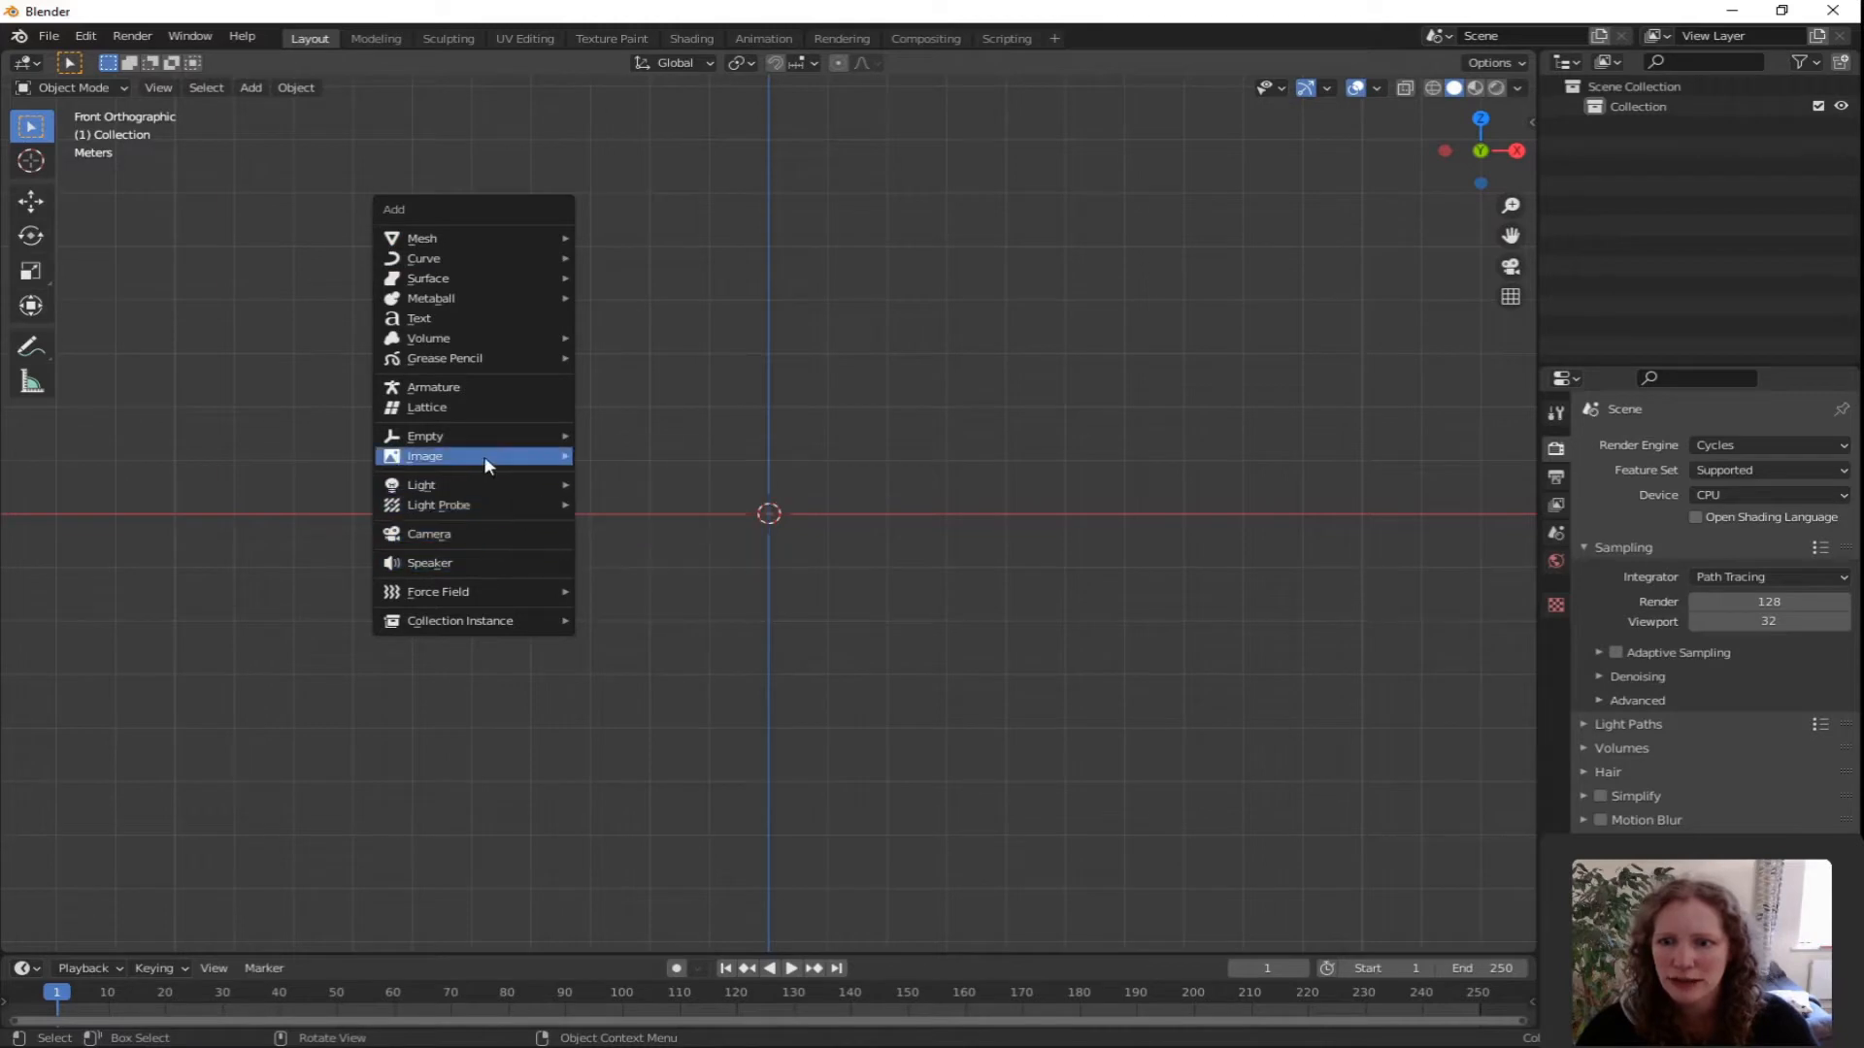
mouse_move(514, 454)
left_click(637, 452)
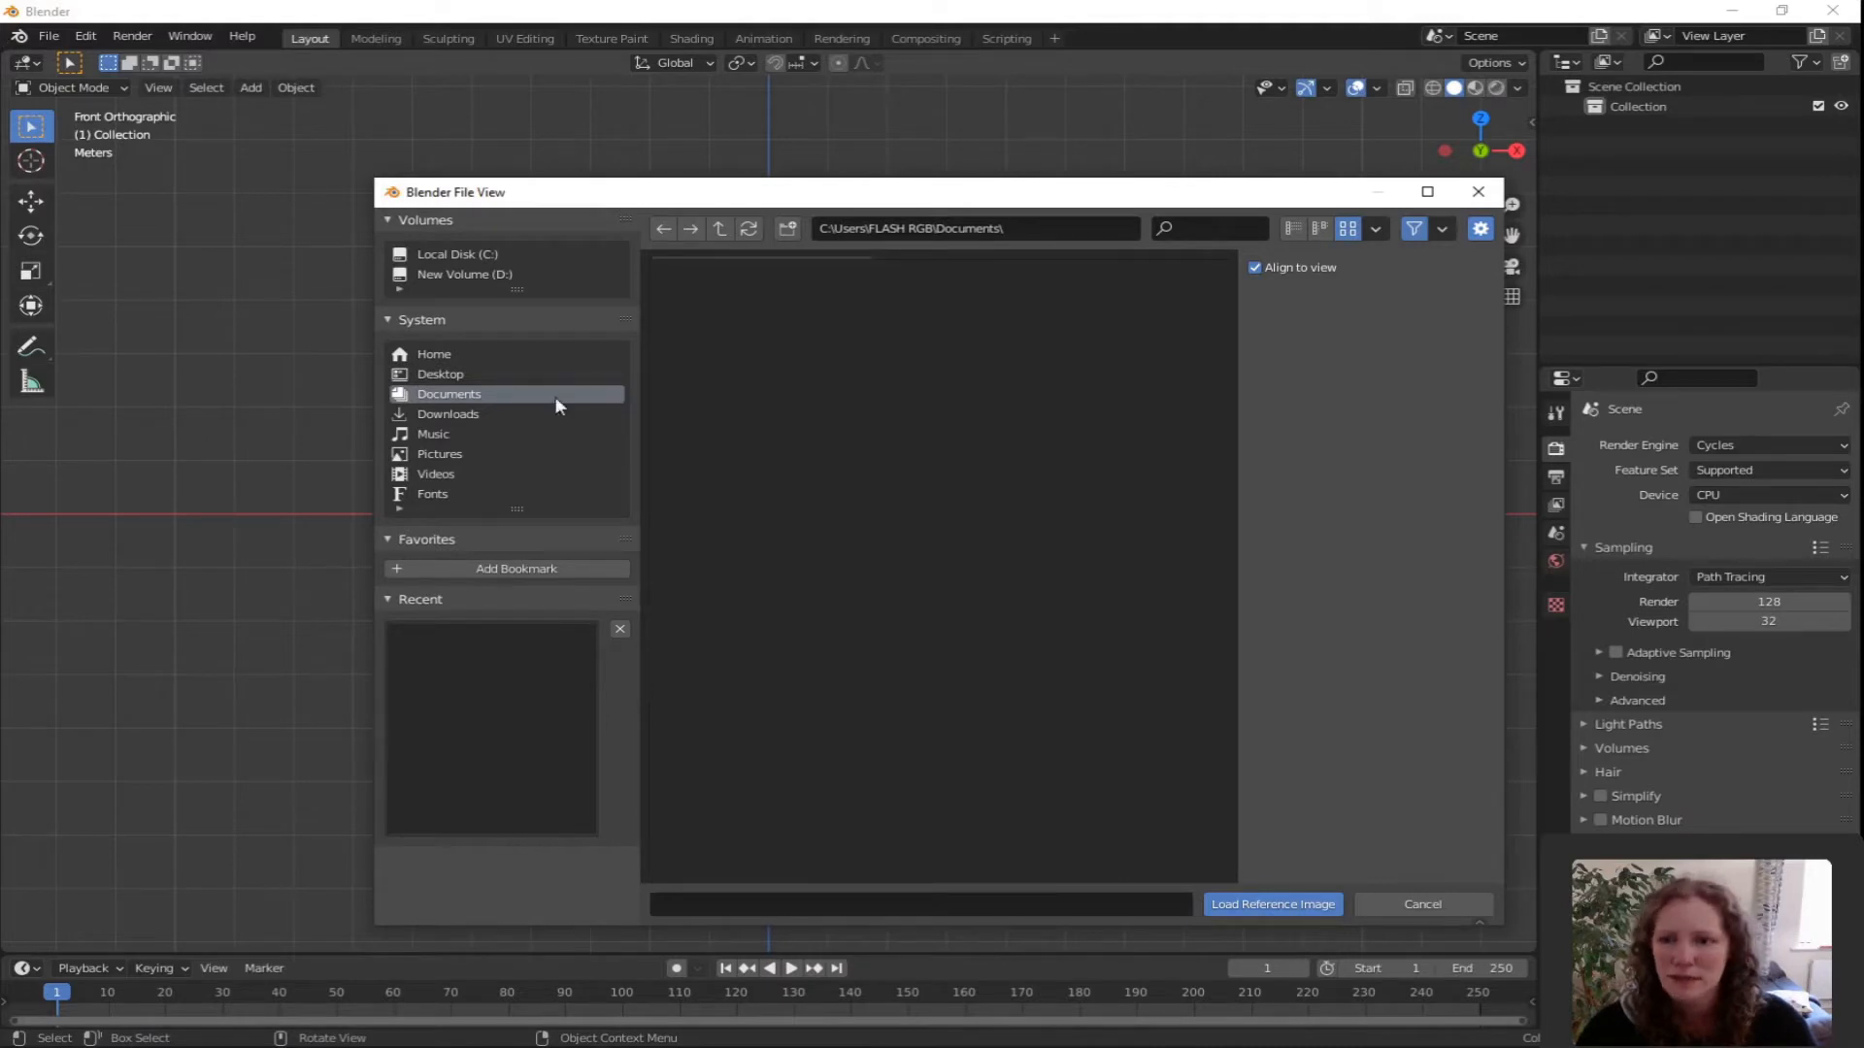
left_click(437, 377)
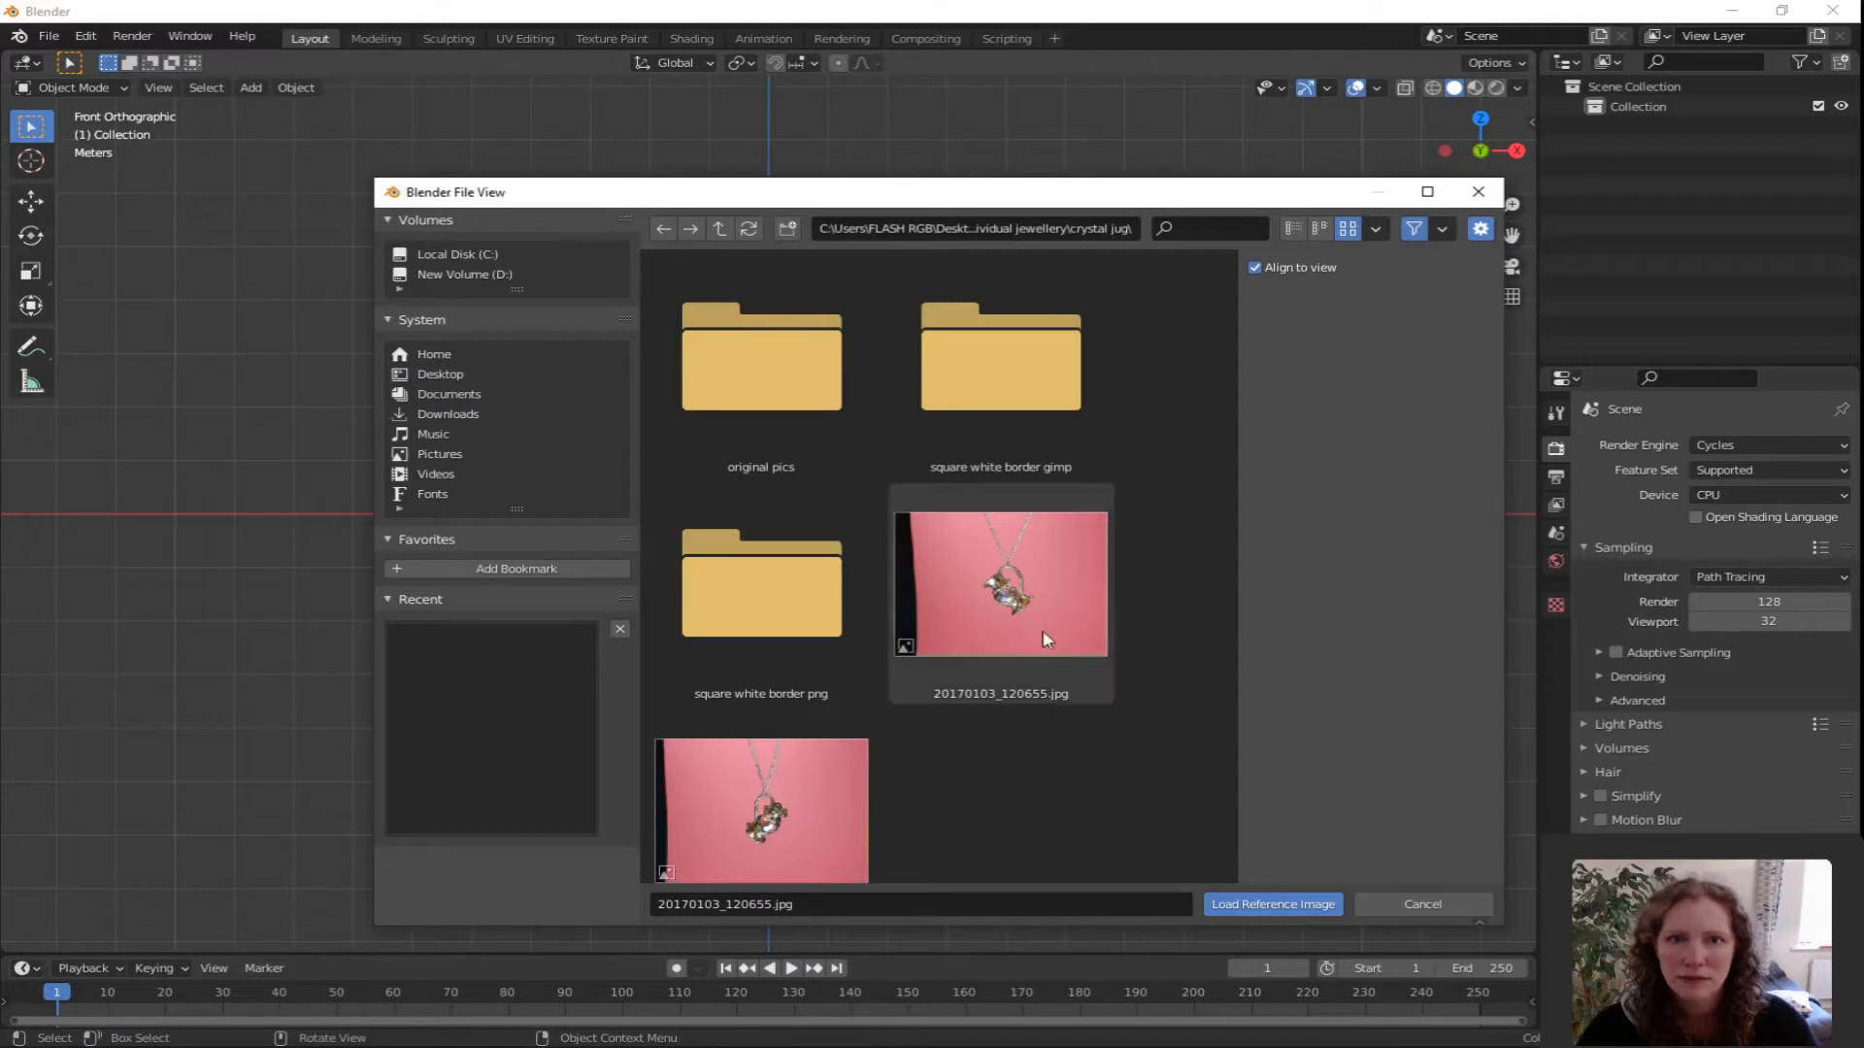
left_click(1037, 603)
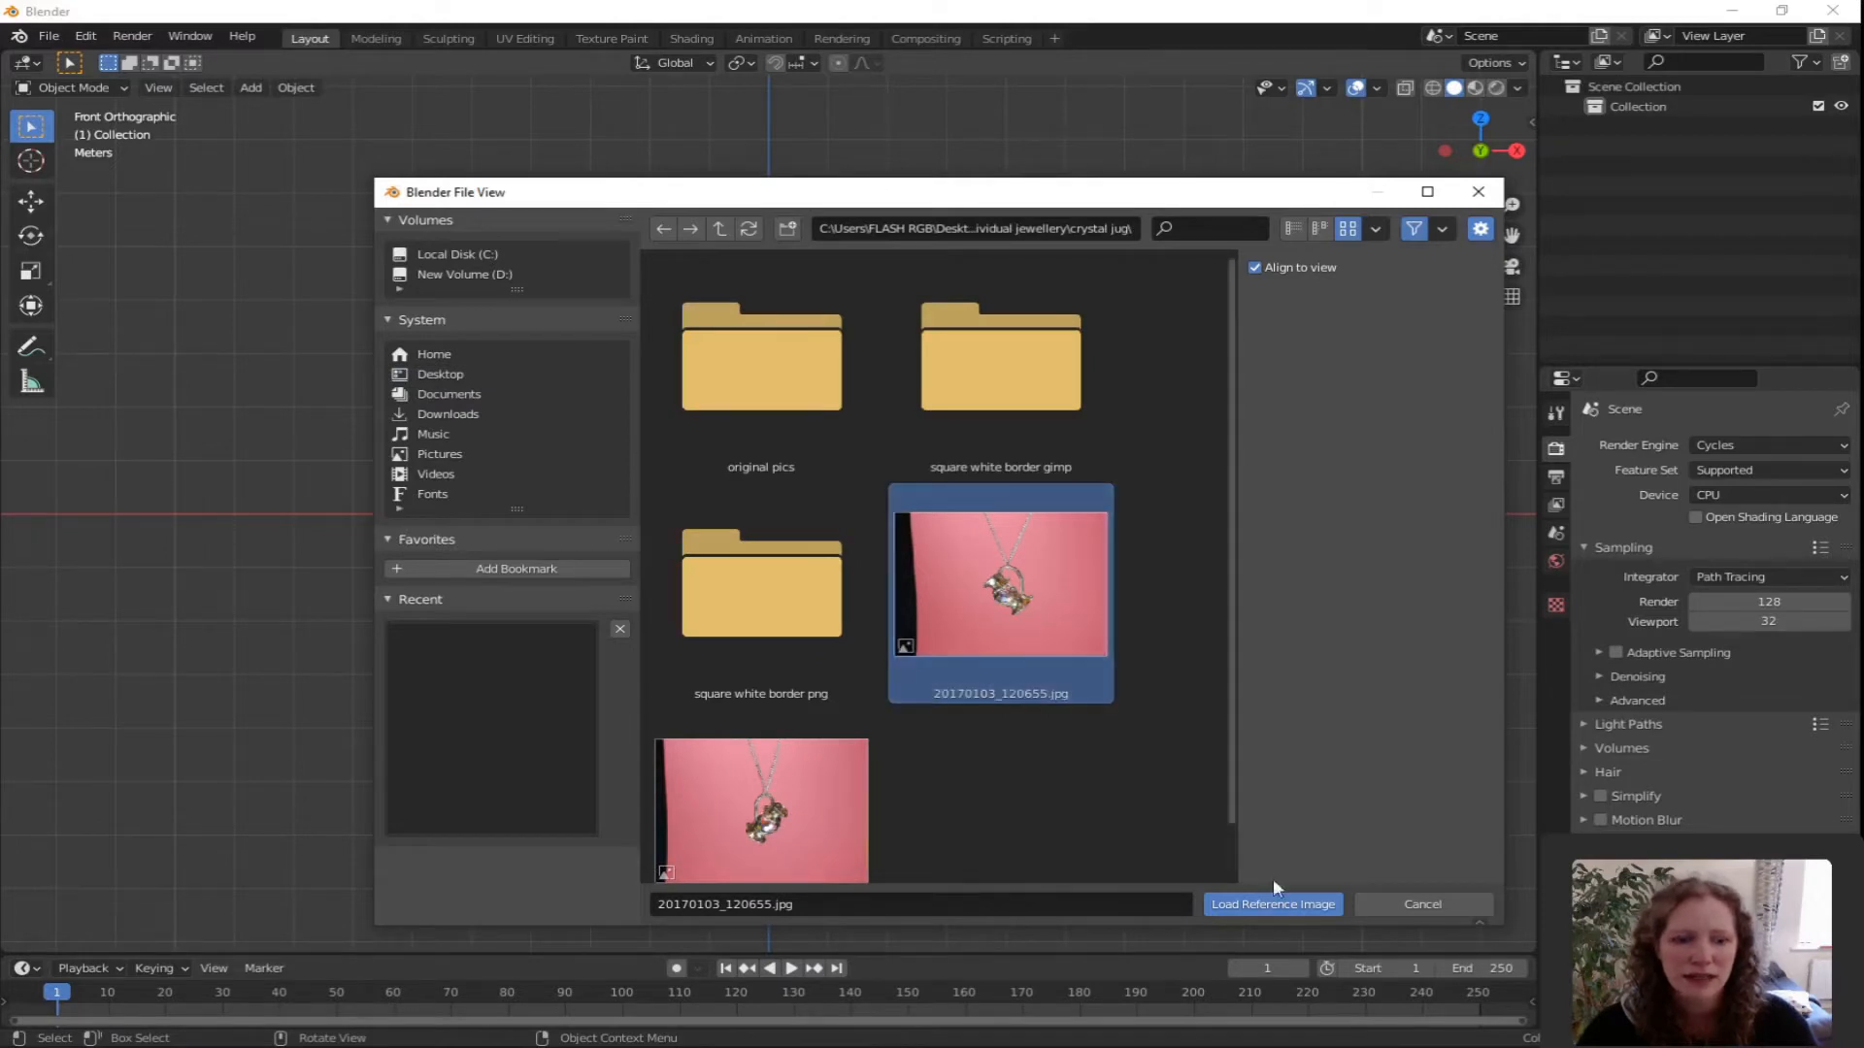
left_click(1276, 905)
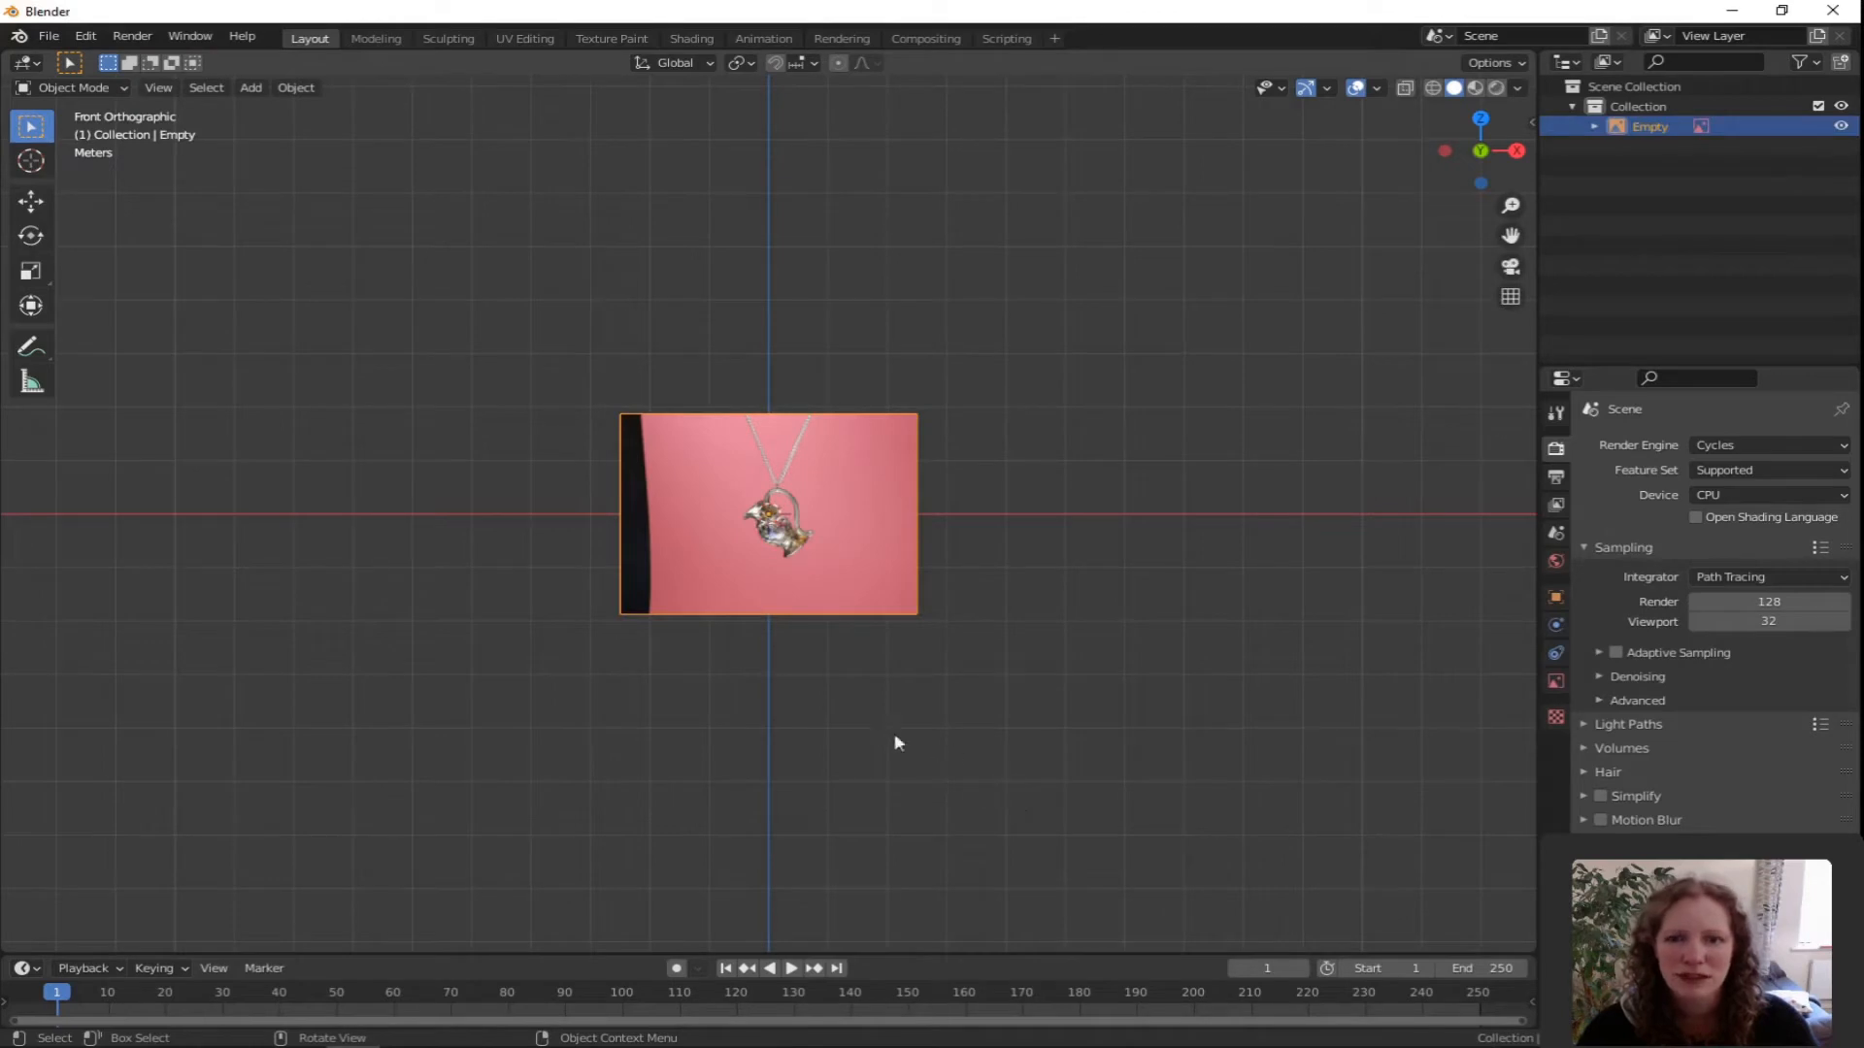
Rotate the reference image about -43° so the jug stands upright, and move it so the crystal bead sits on the origin.
scroll(848, 675, "up", 7)
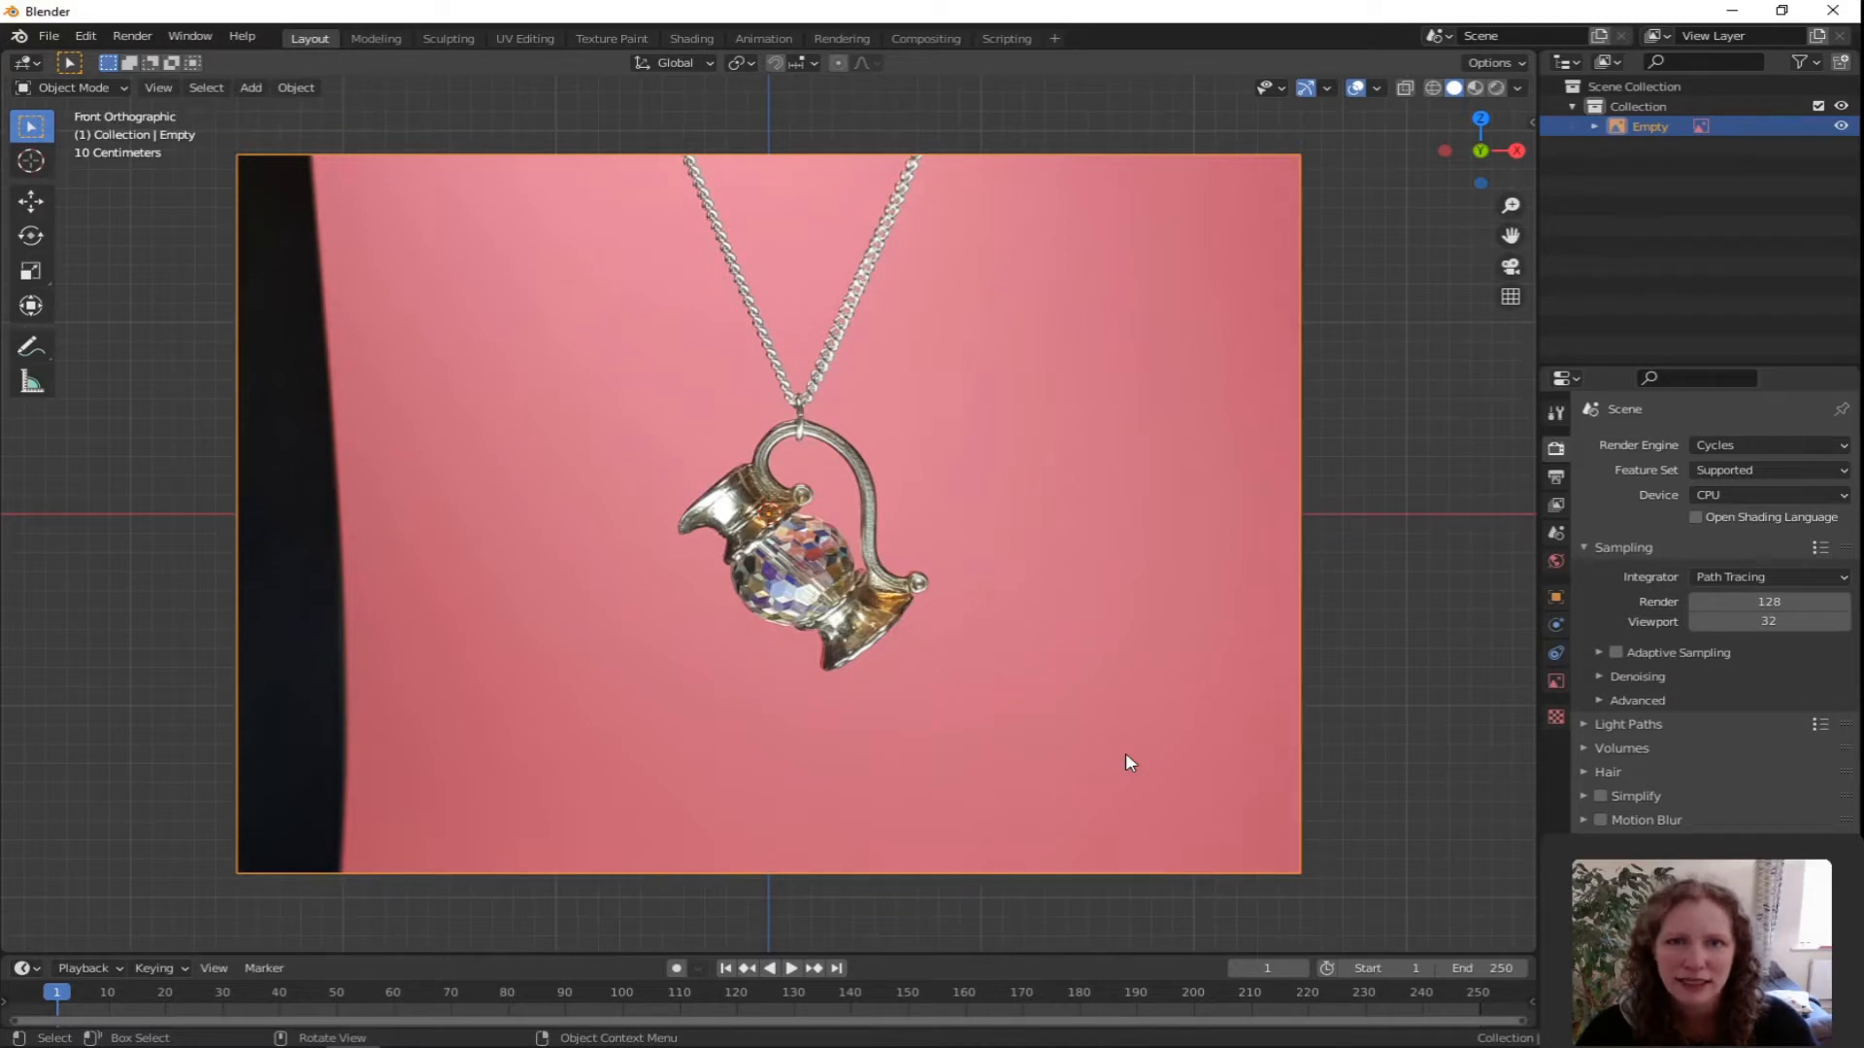
key("r")
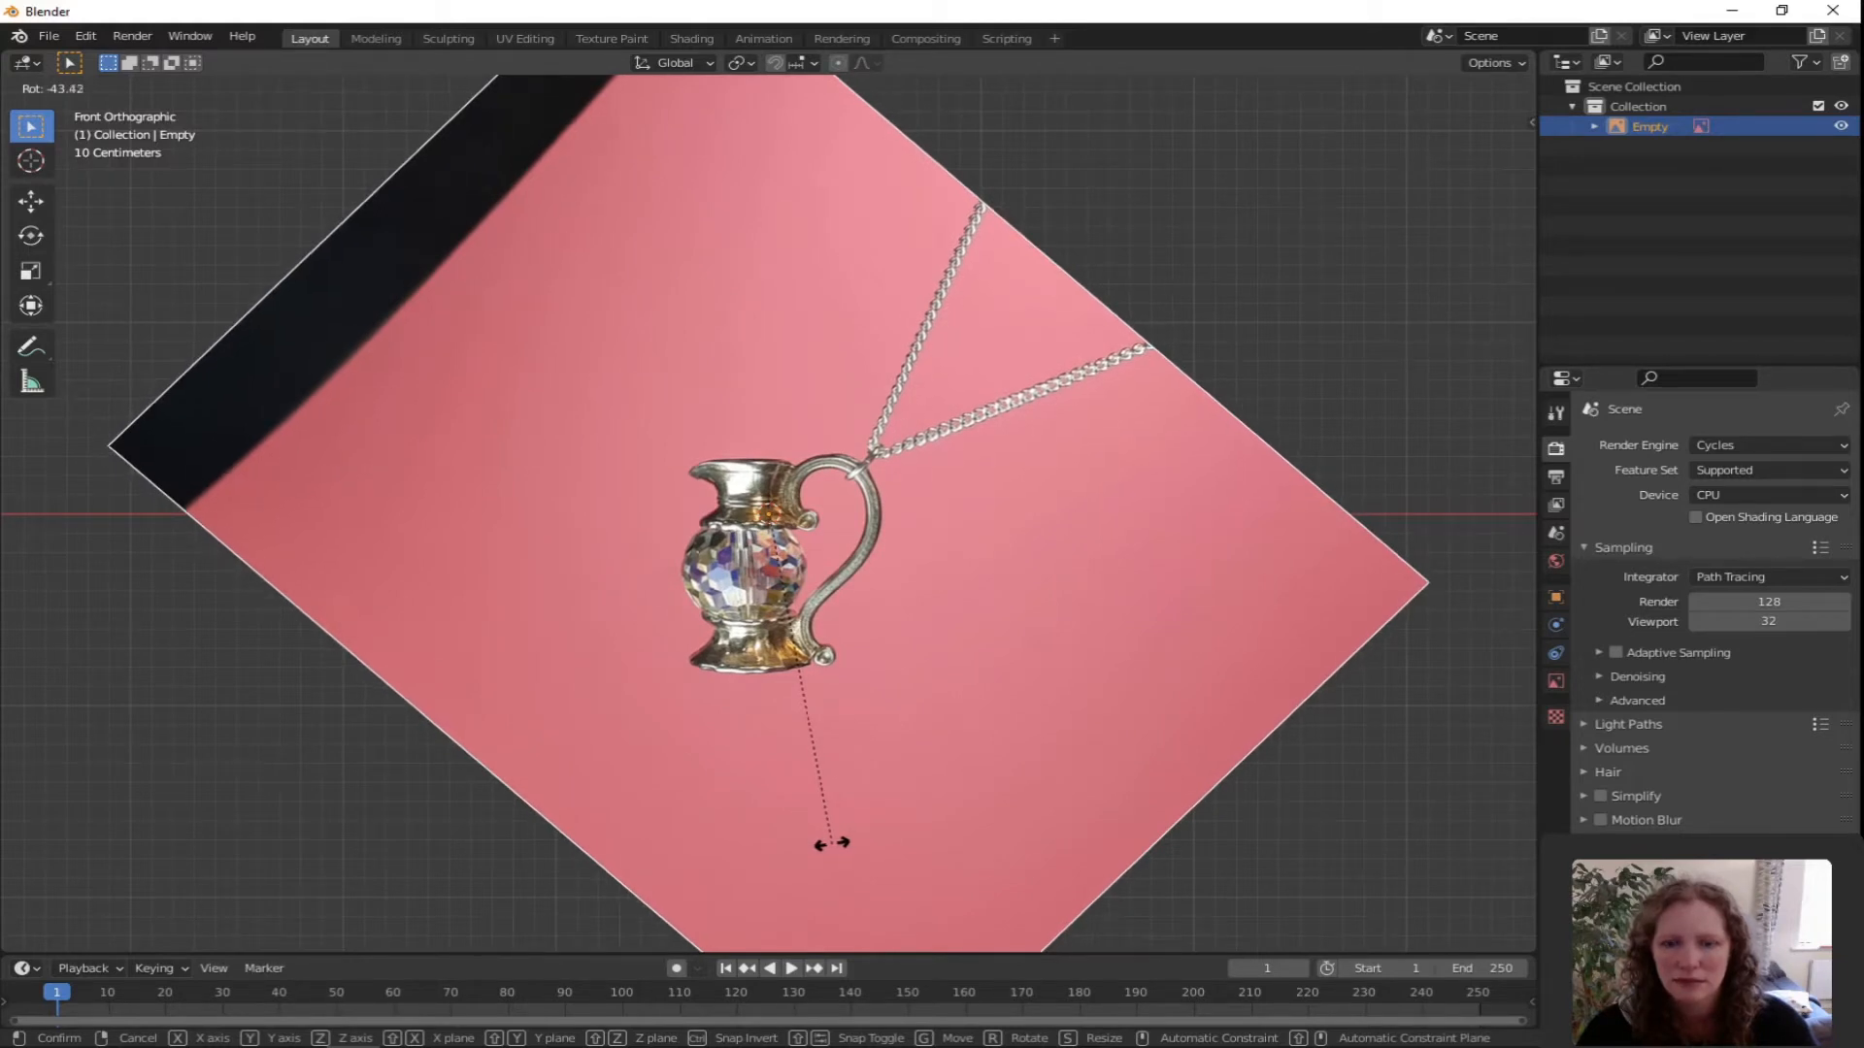
left_click(831, 841)
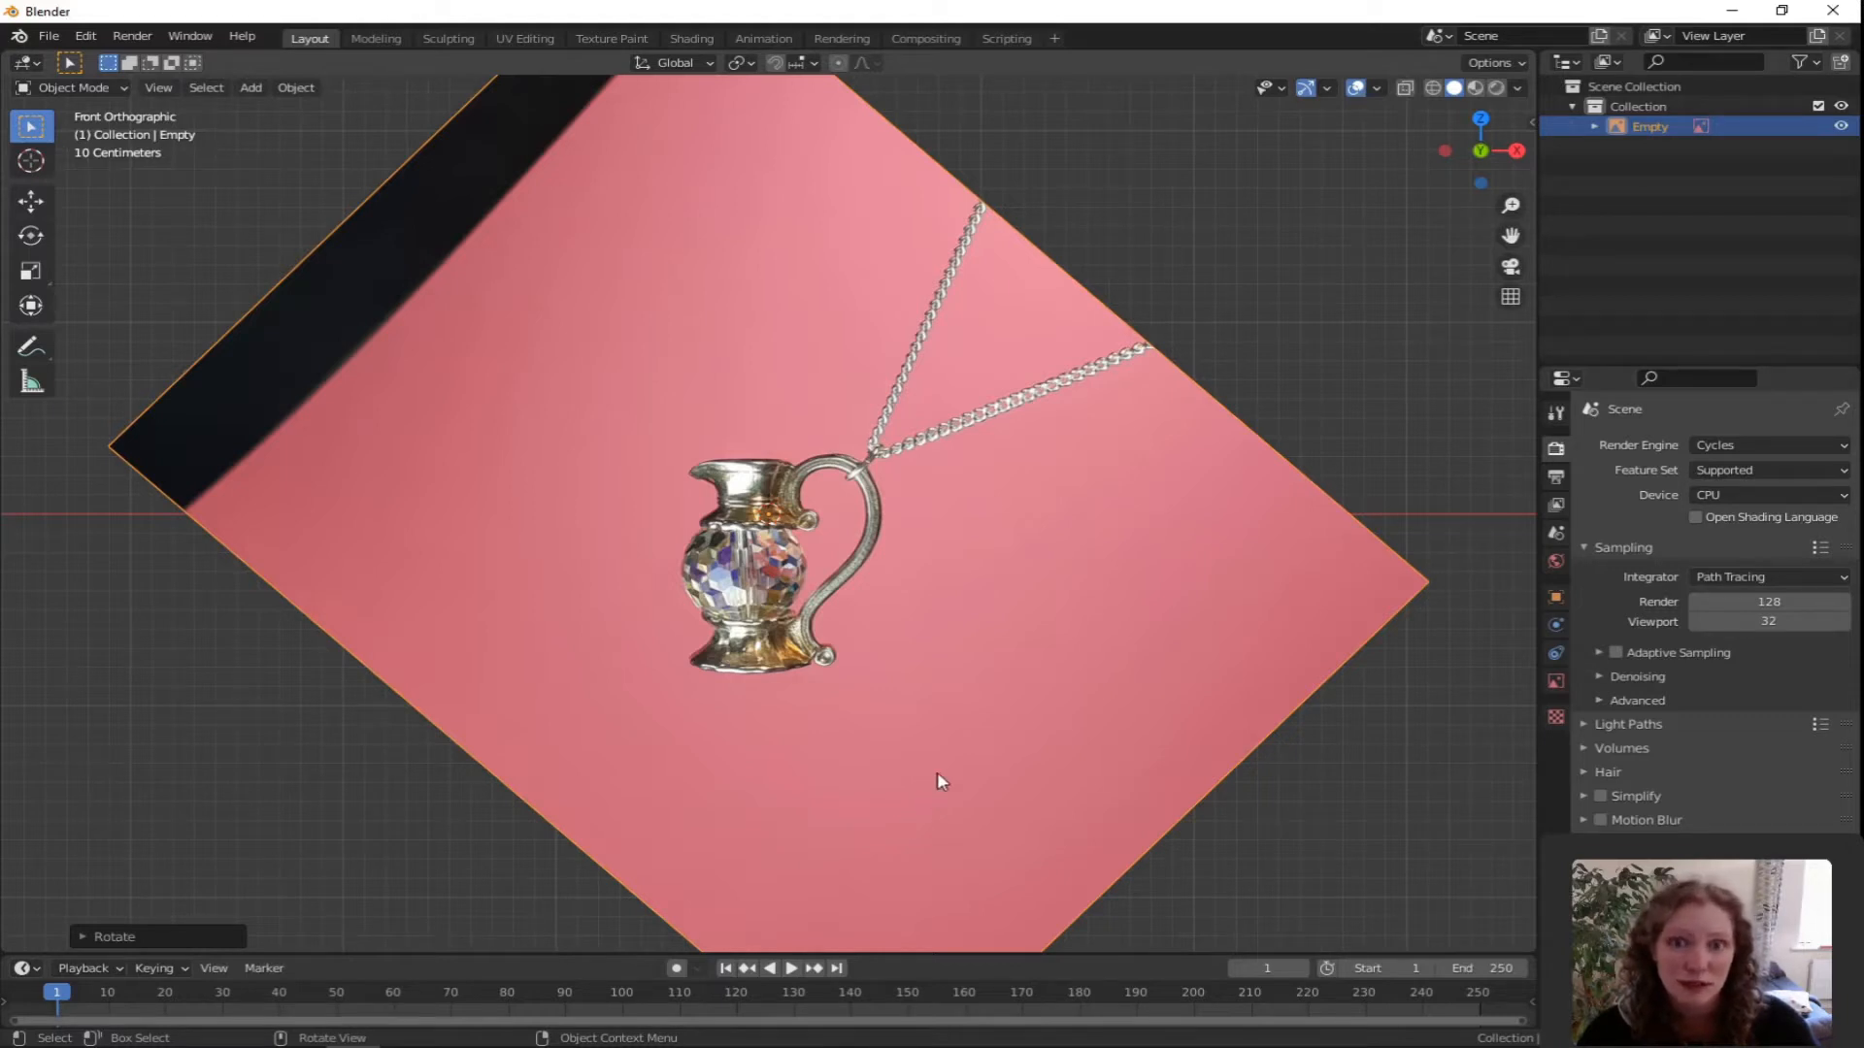
key("g")
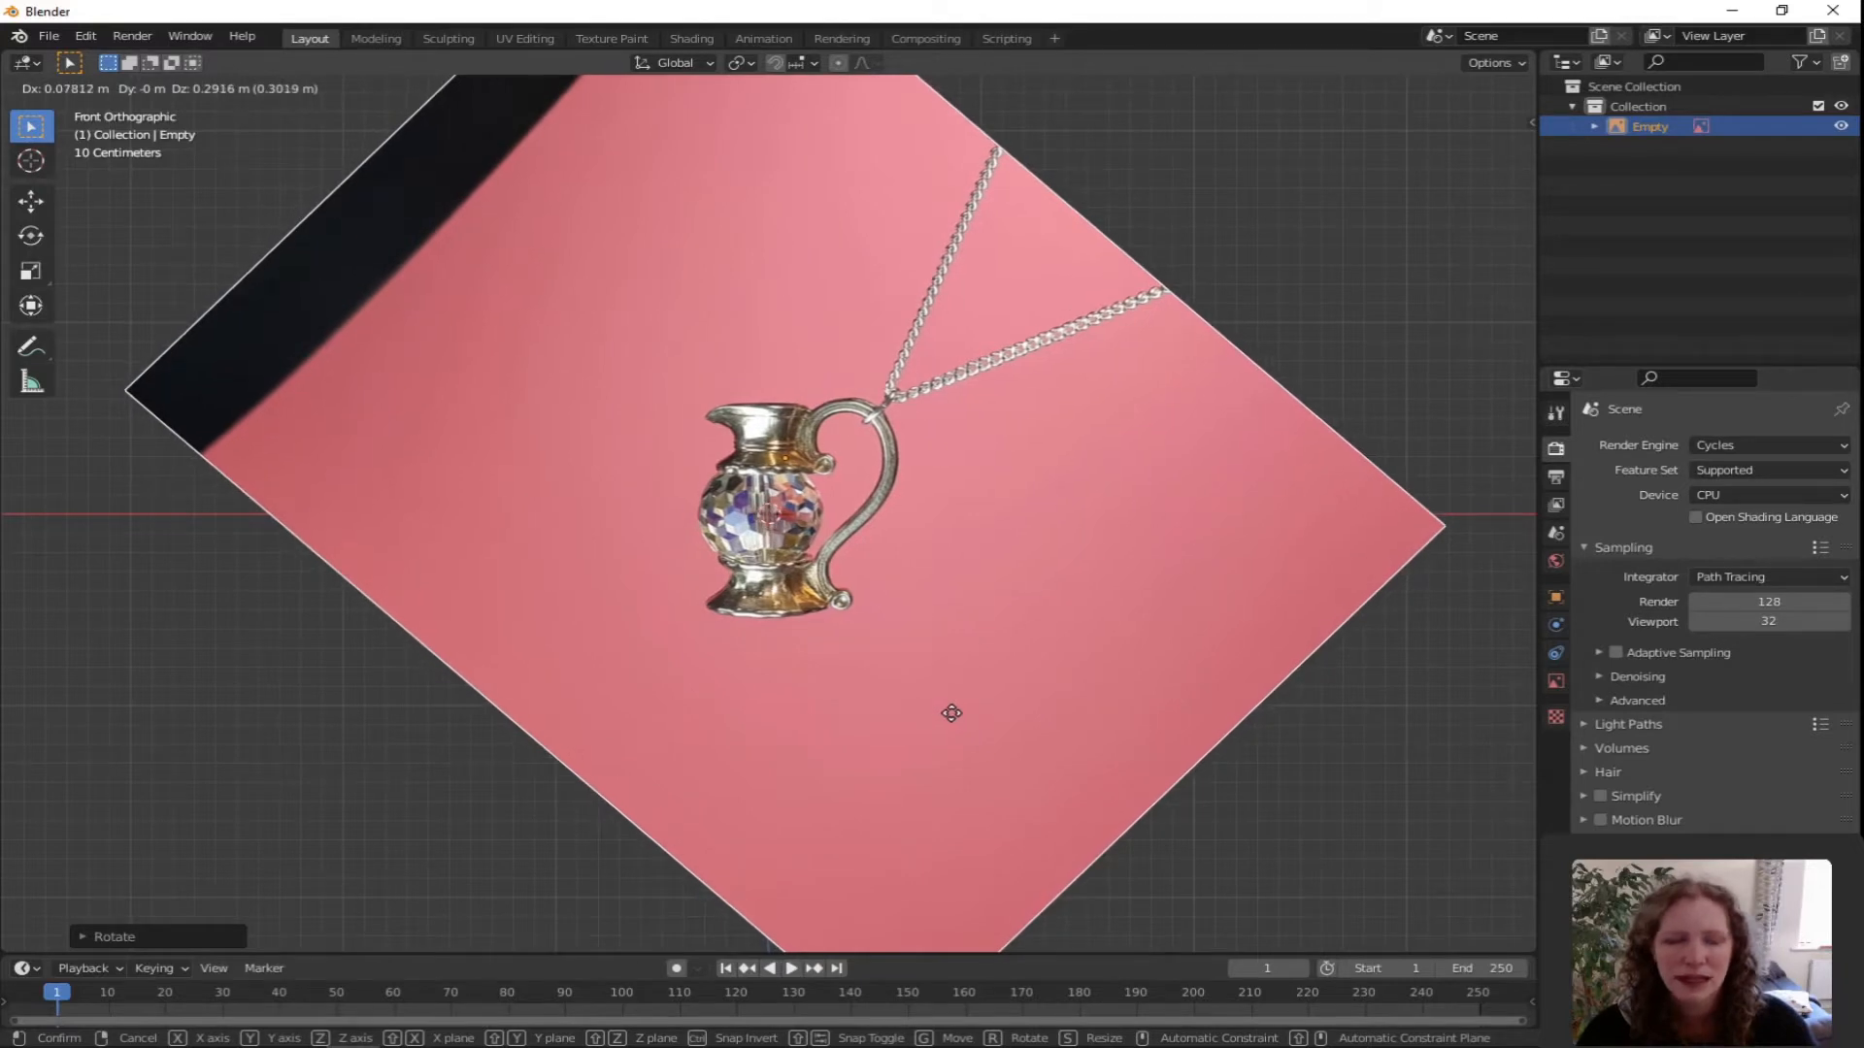
left_click(951, 714)
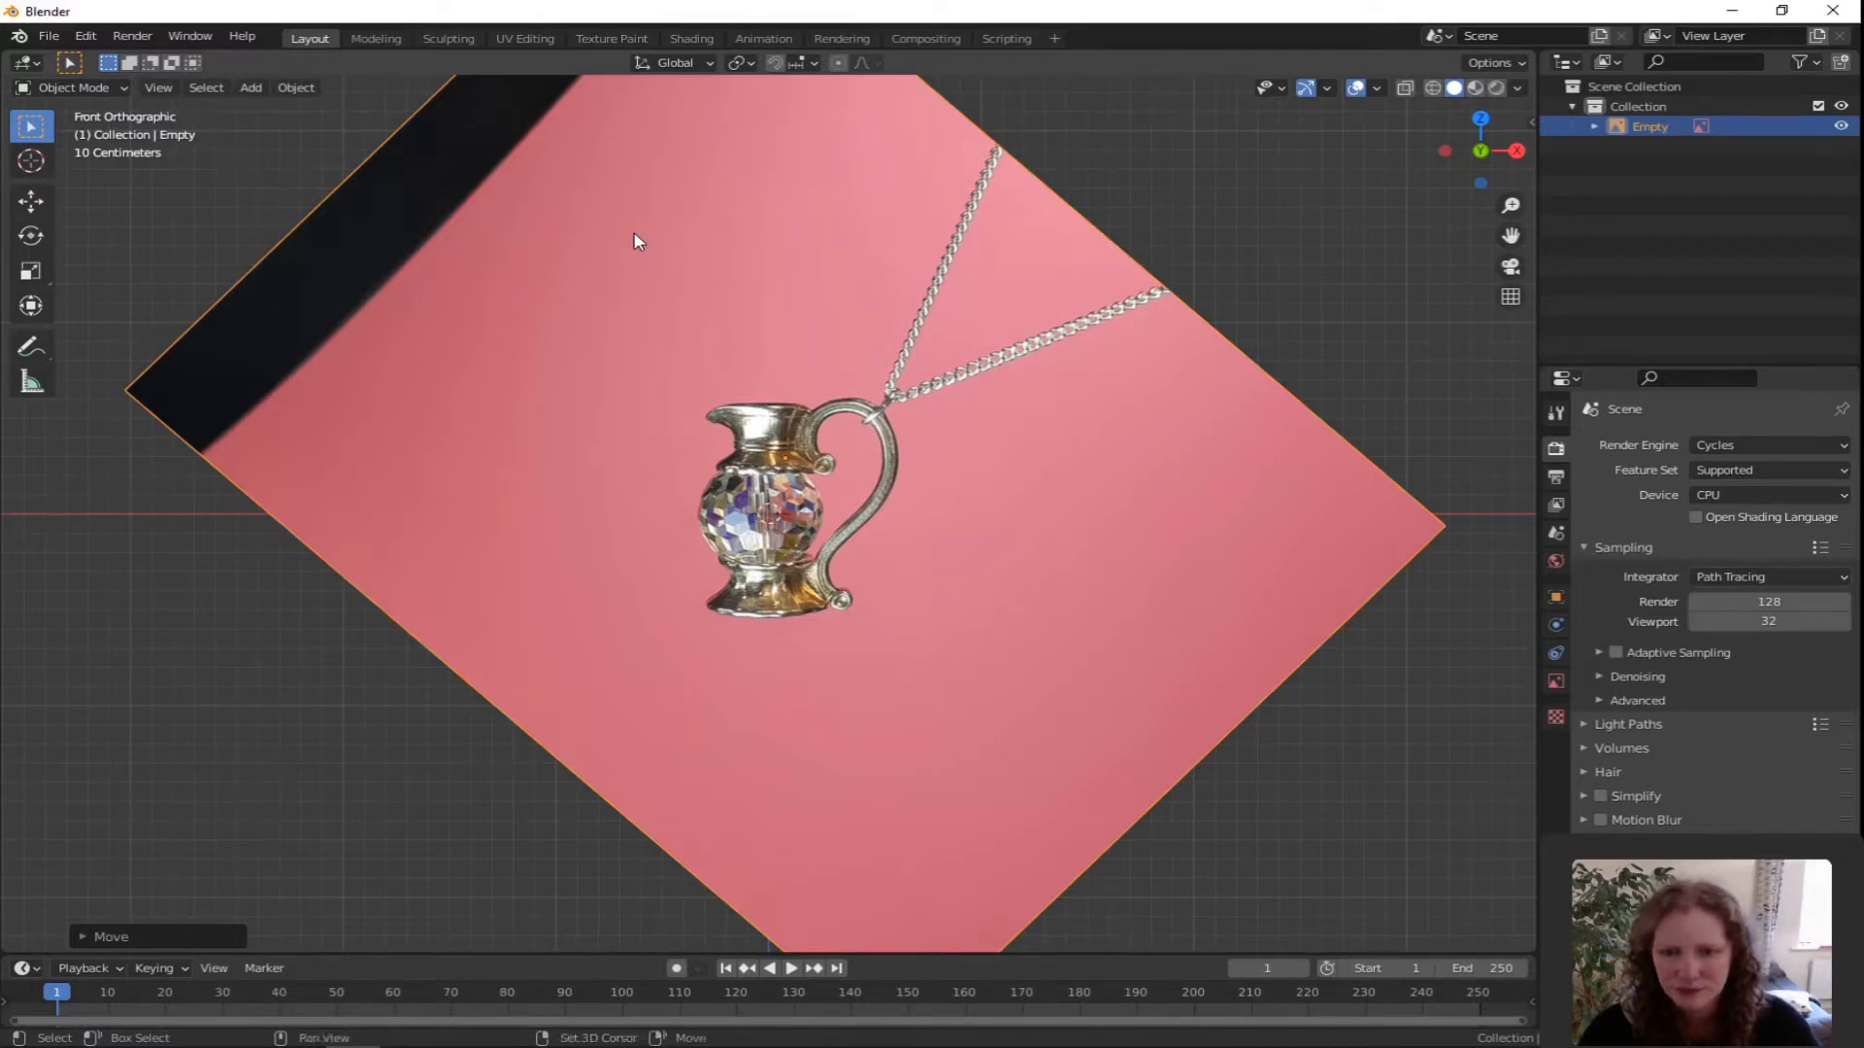
Add a UV sphere at the origin with a radius of 7 mm.
key("shift+a")
mouse_move(573, 74)
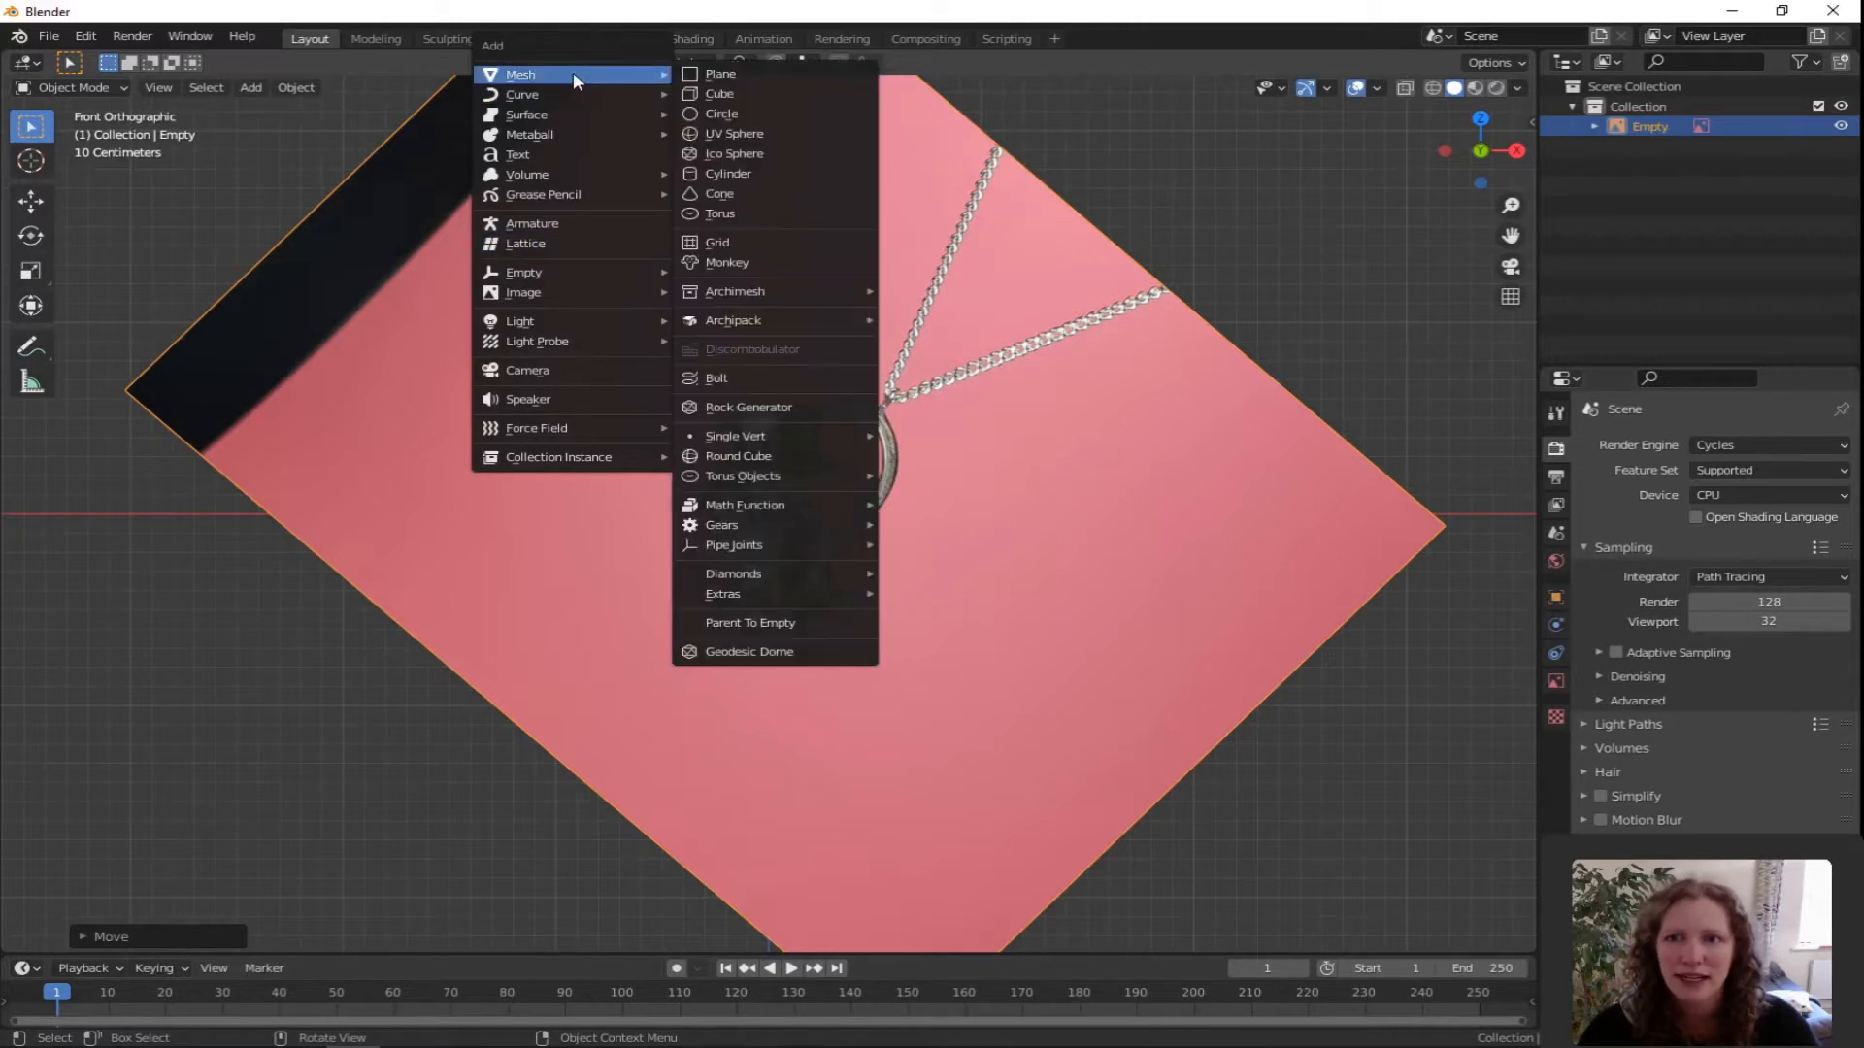
left_click(757, 135)
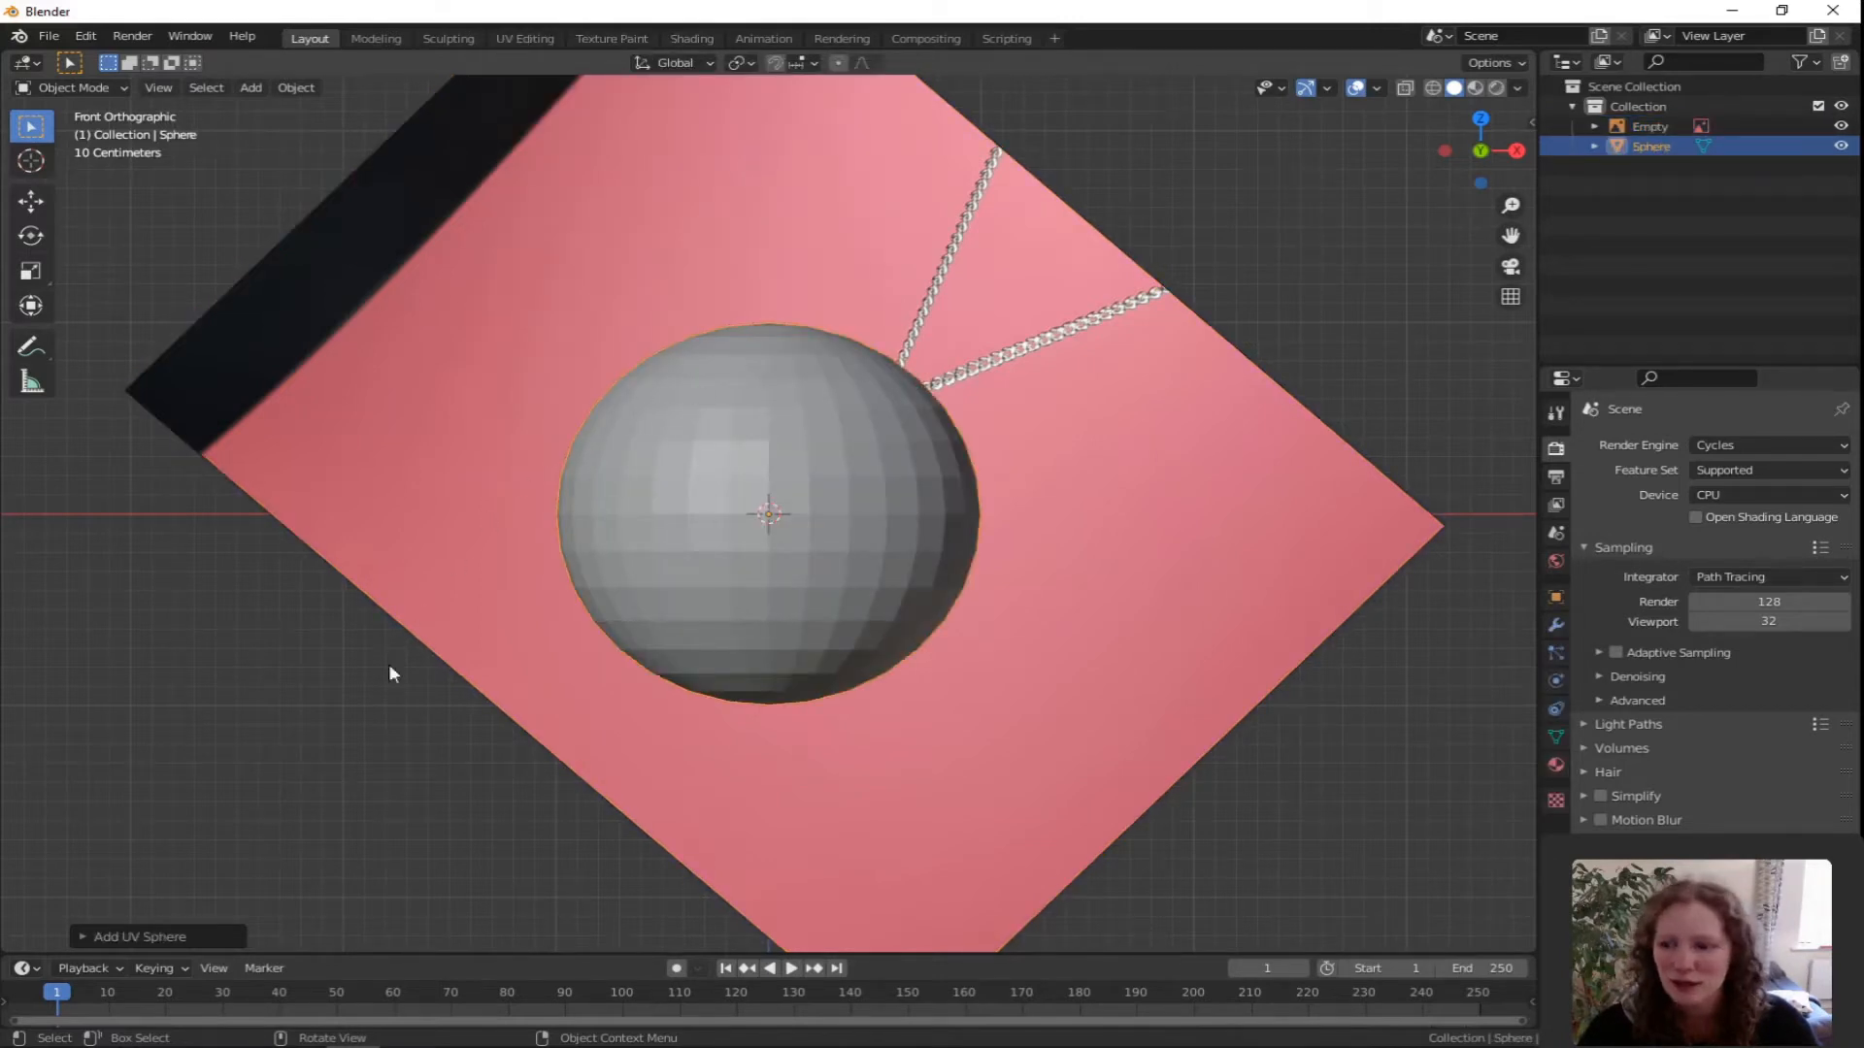
left_click(148, 937)
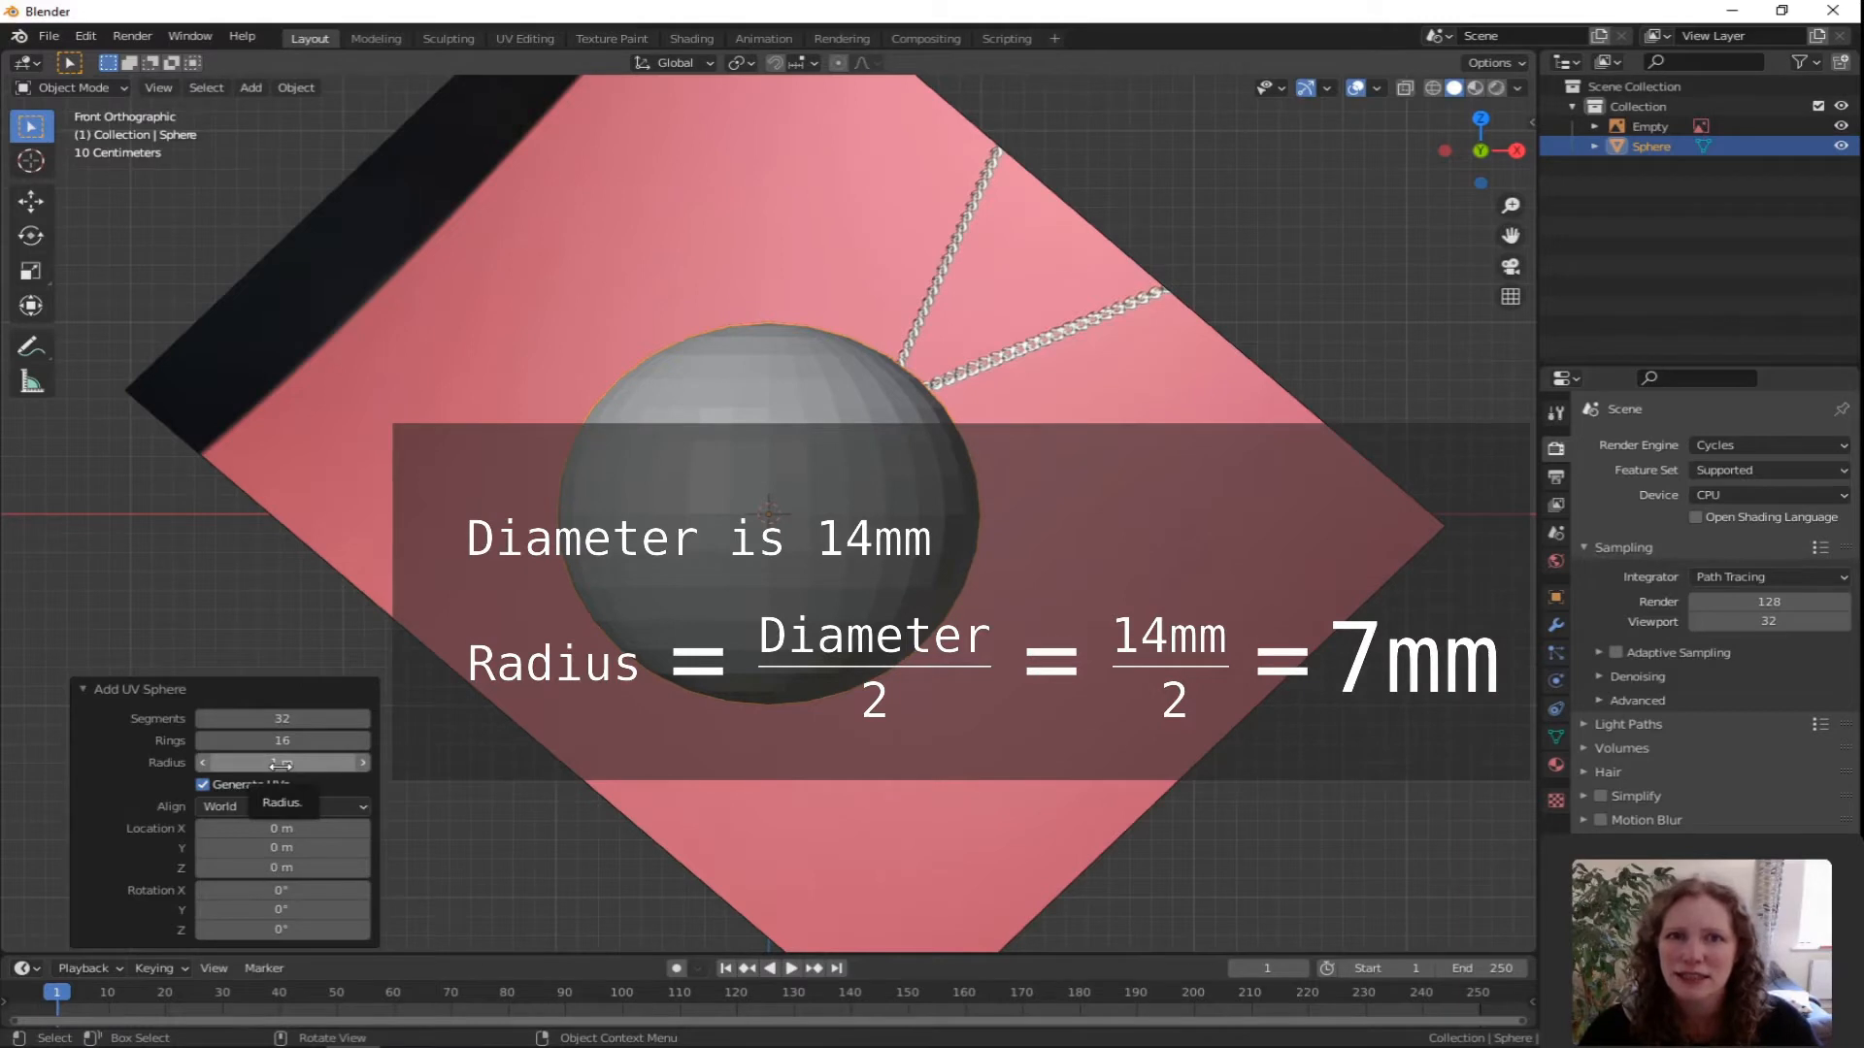
left_click(280, 764)
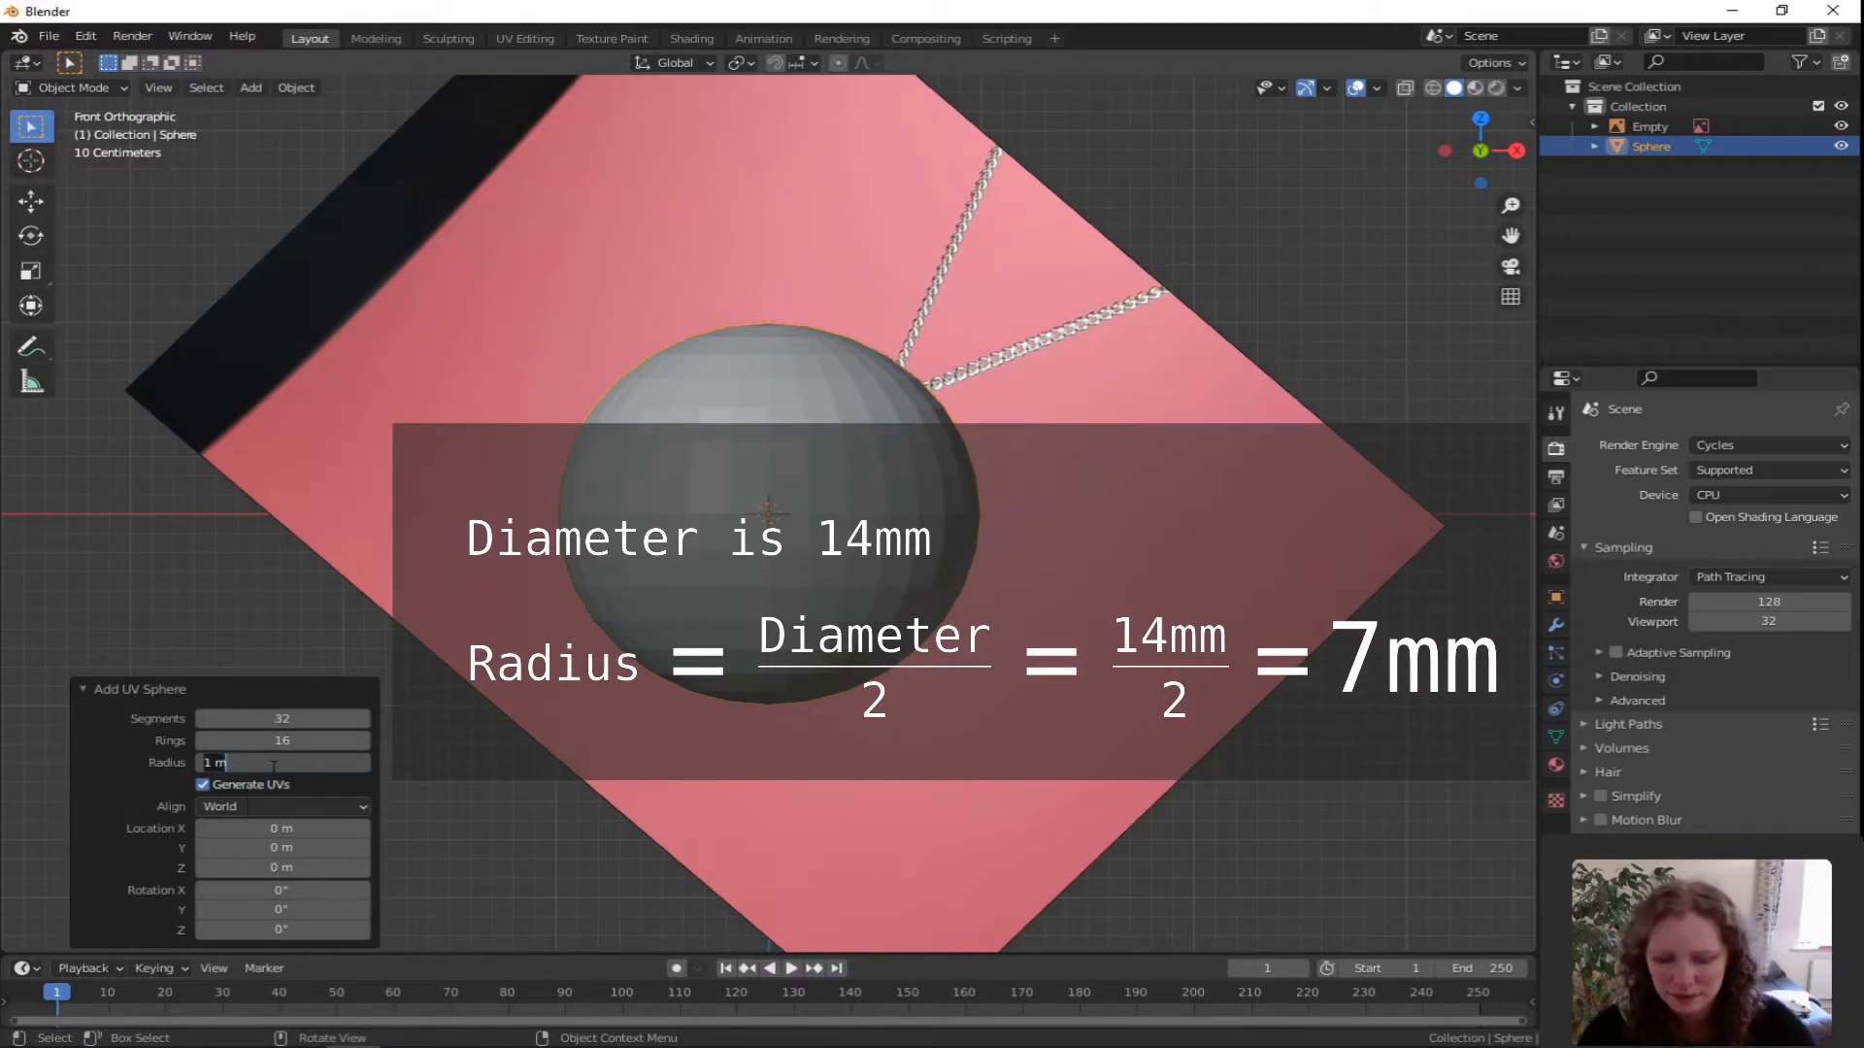
type("7mm")
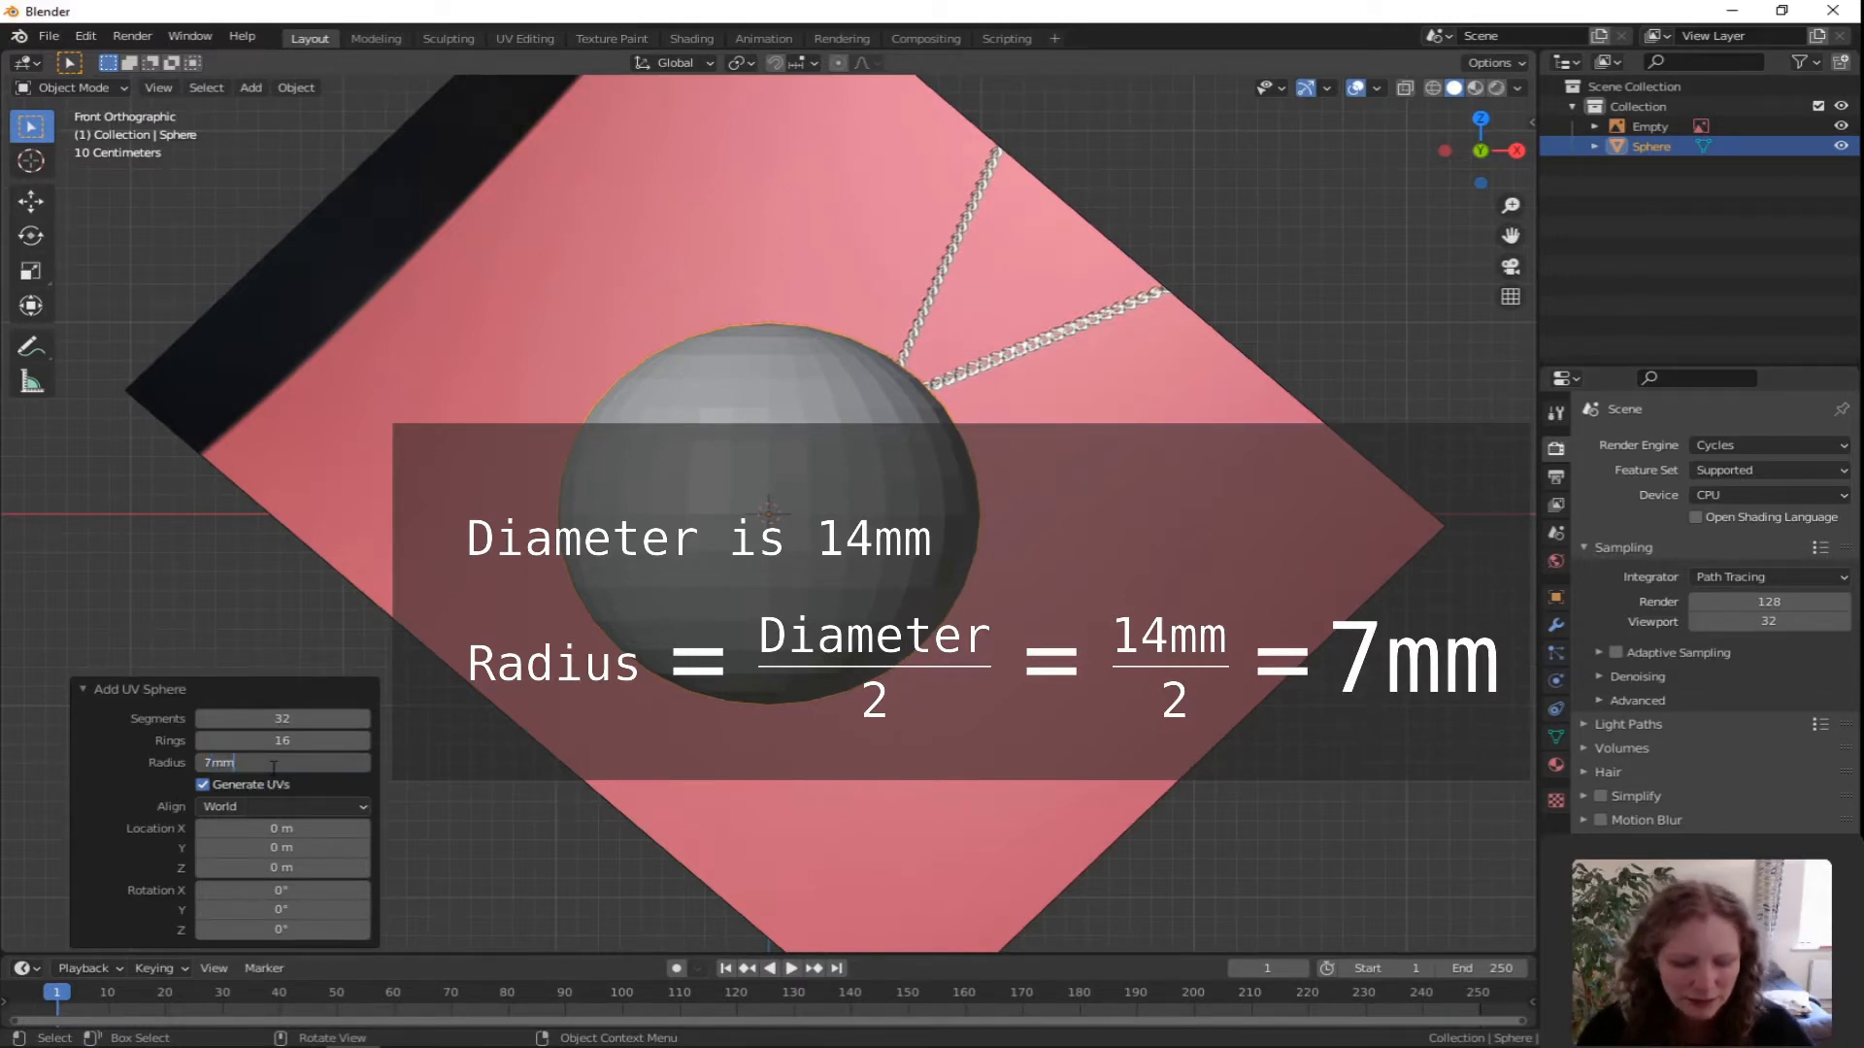
key("Return")
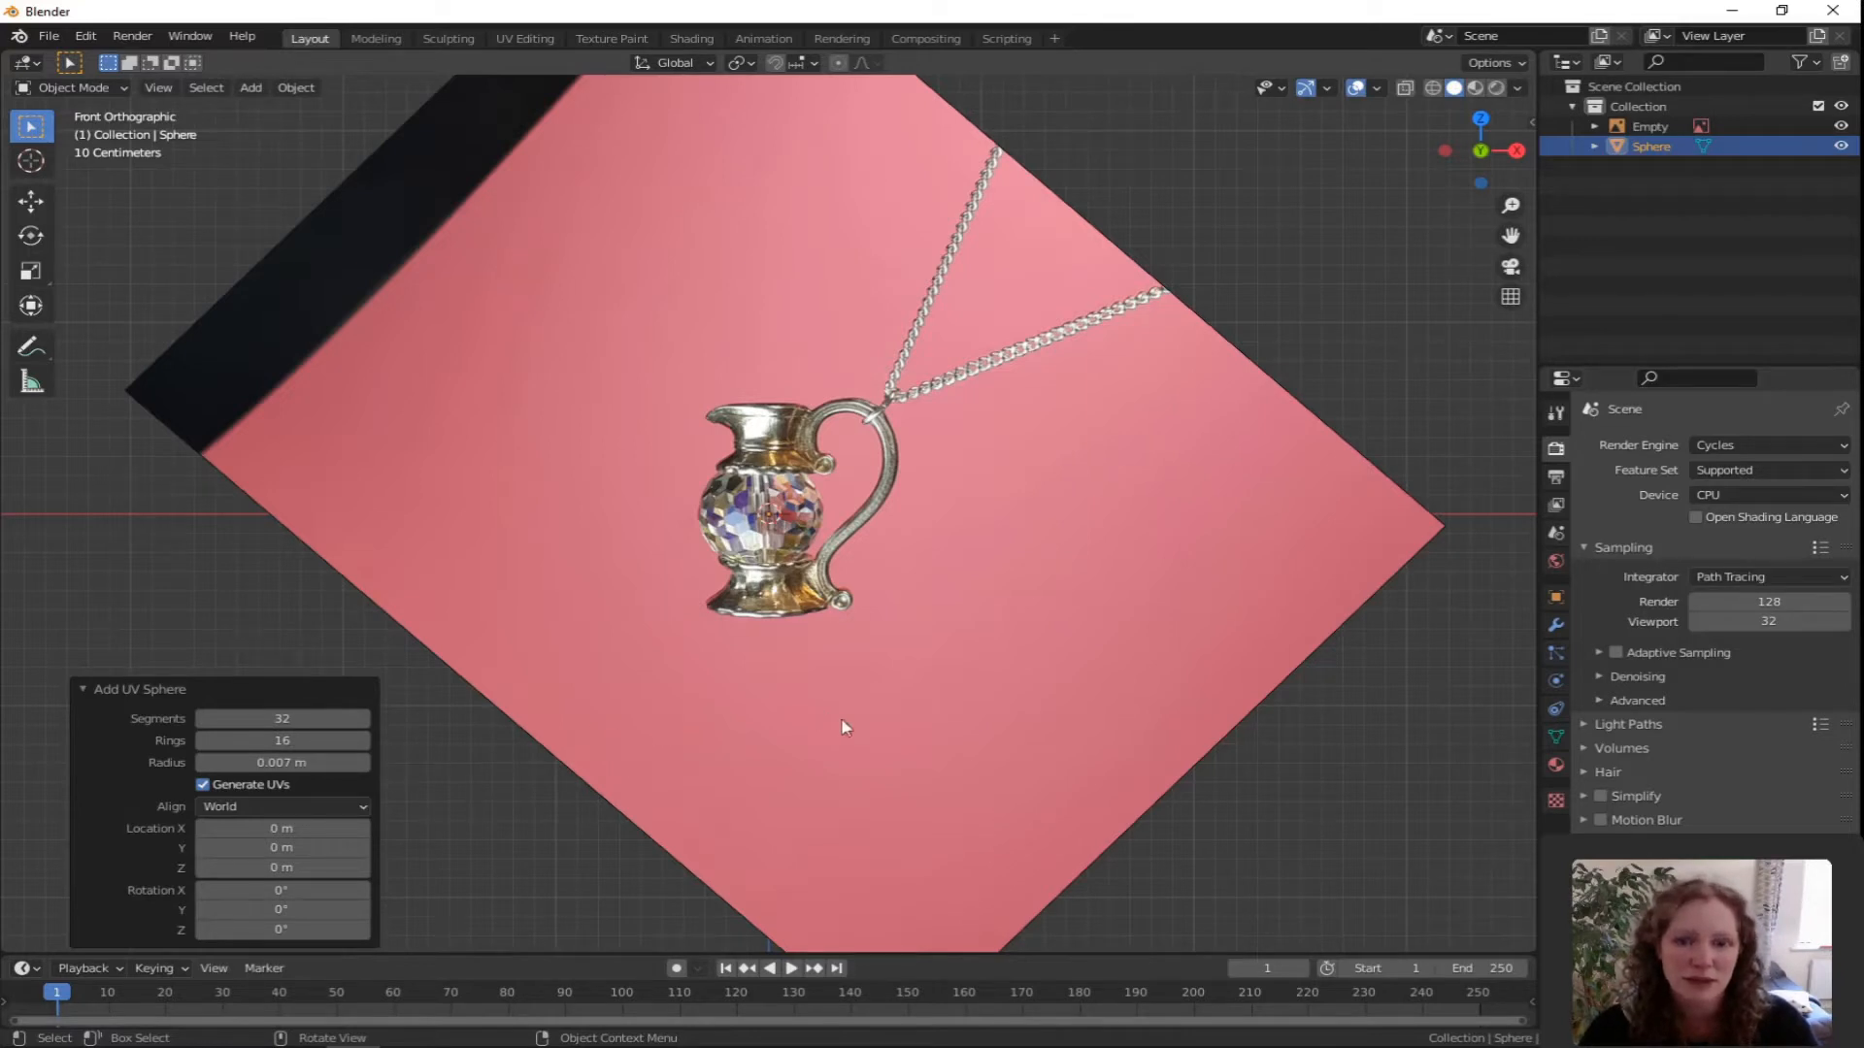
Scale the reference image down to about 0.109 and move its jug back over the origin.
left_click(1024, 743)
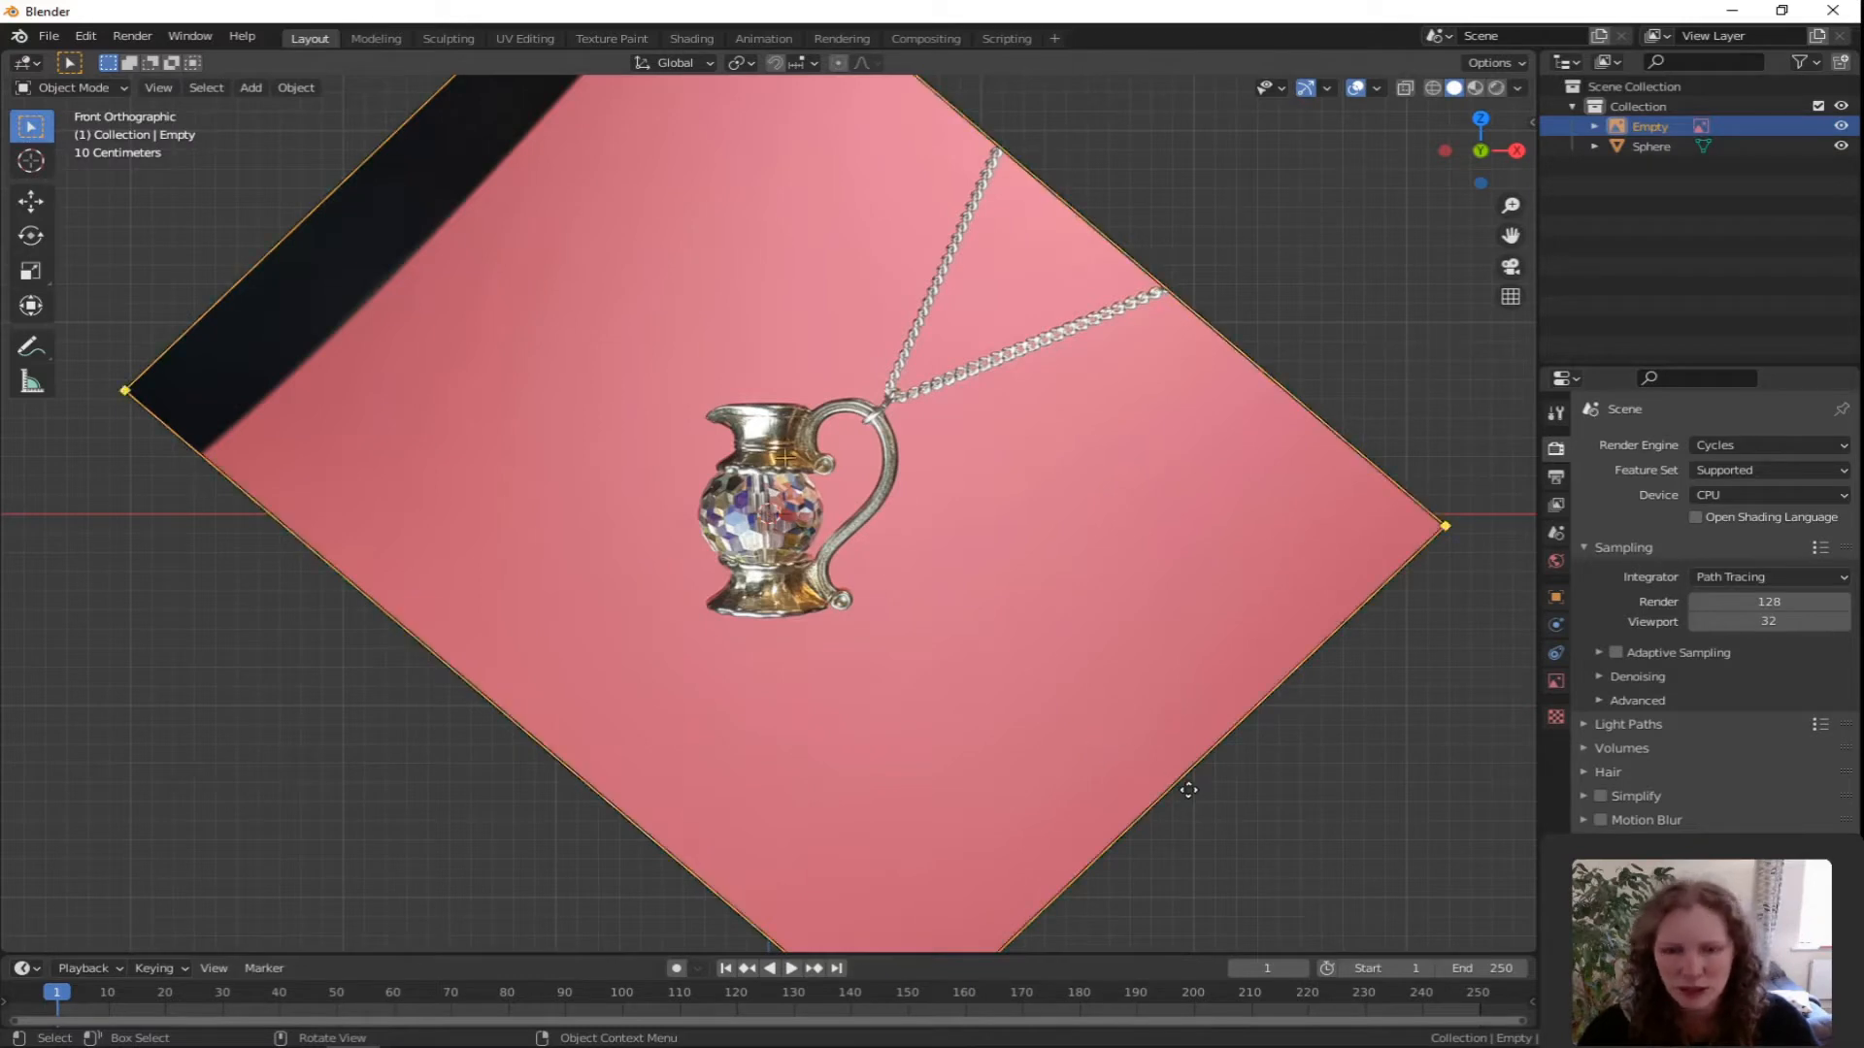
key("s")
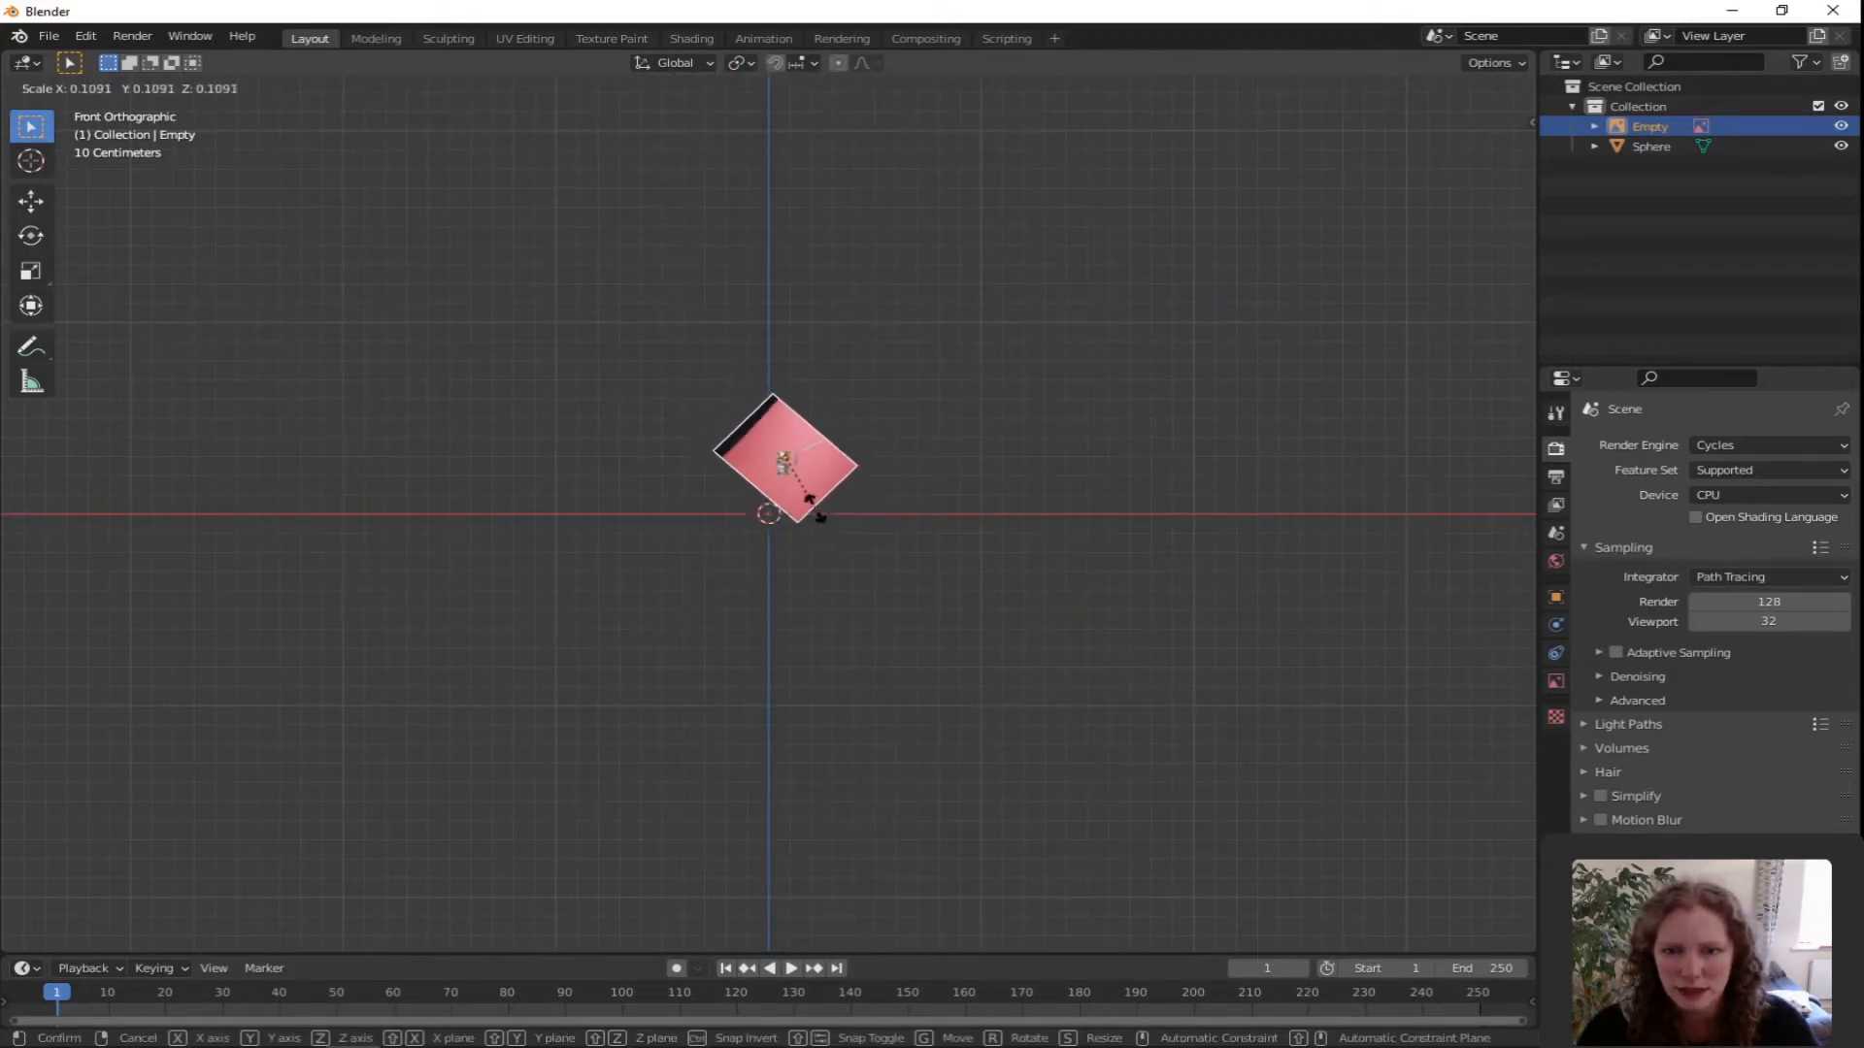
left_click(820, 517)
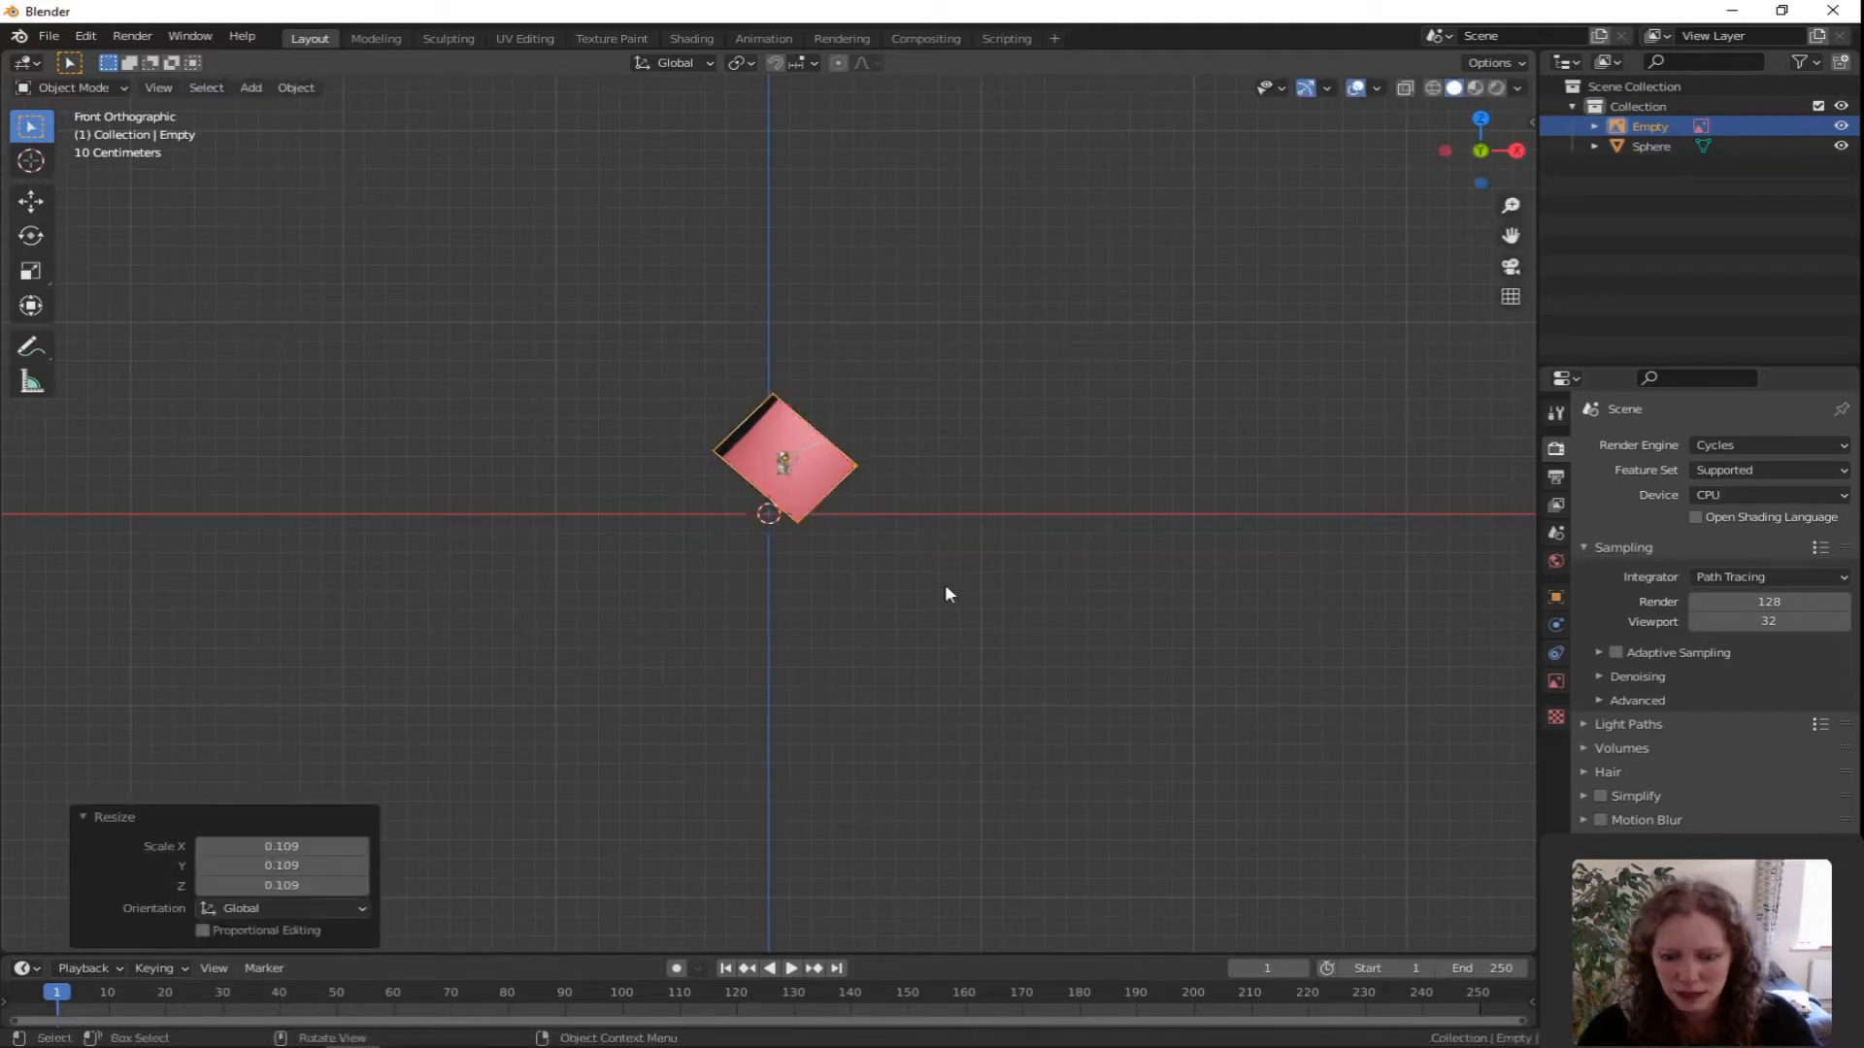
key("g")
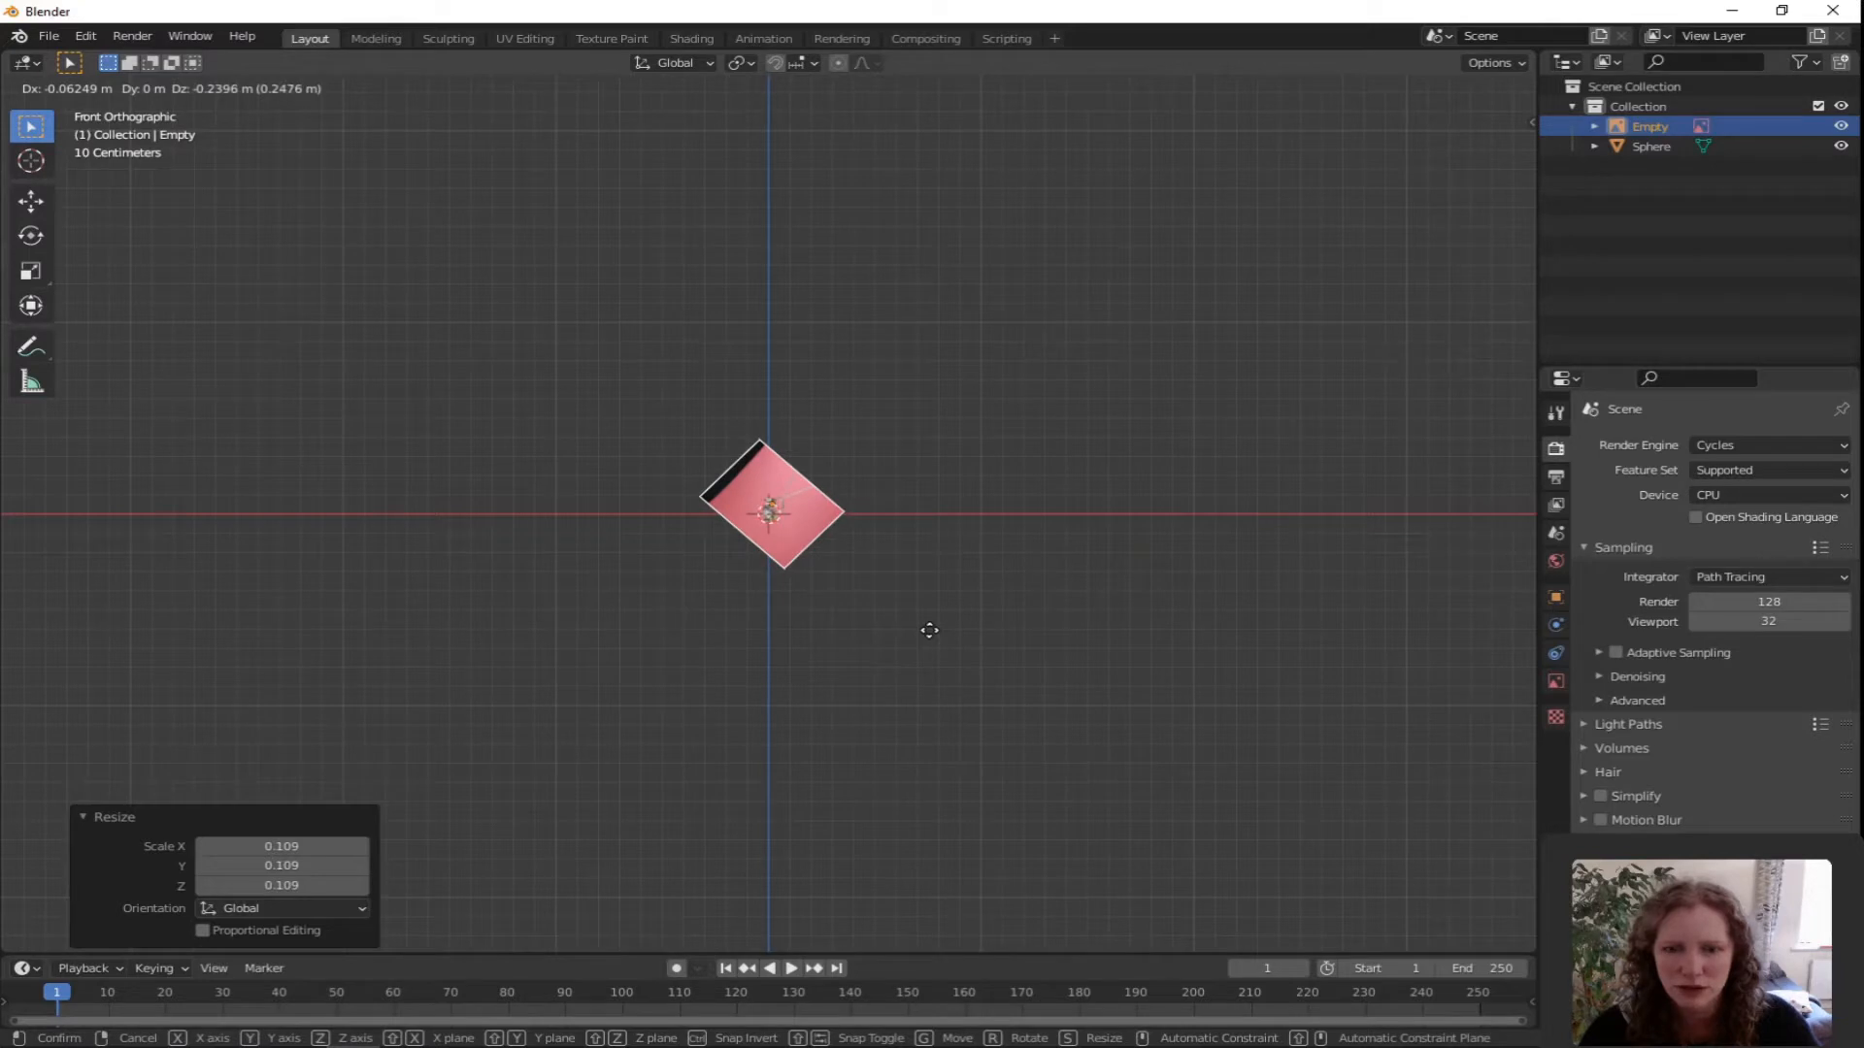
left_click(929, 632)
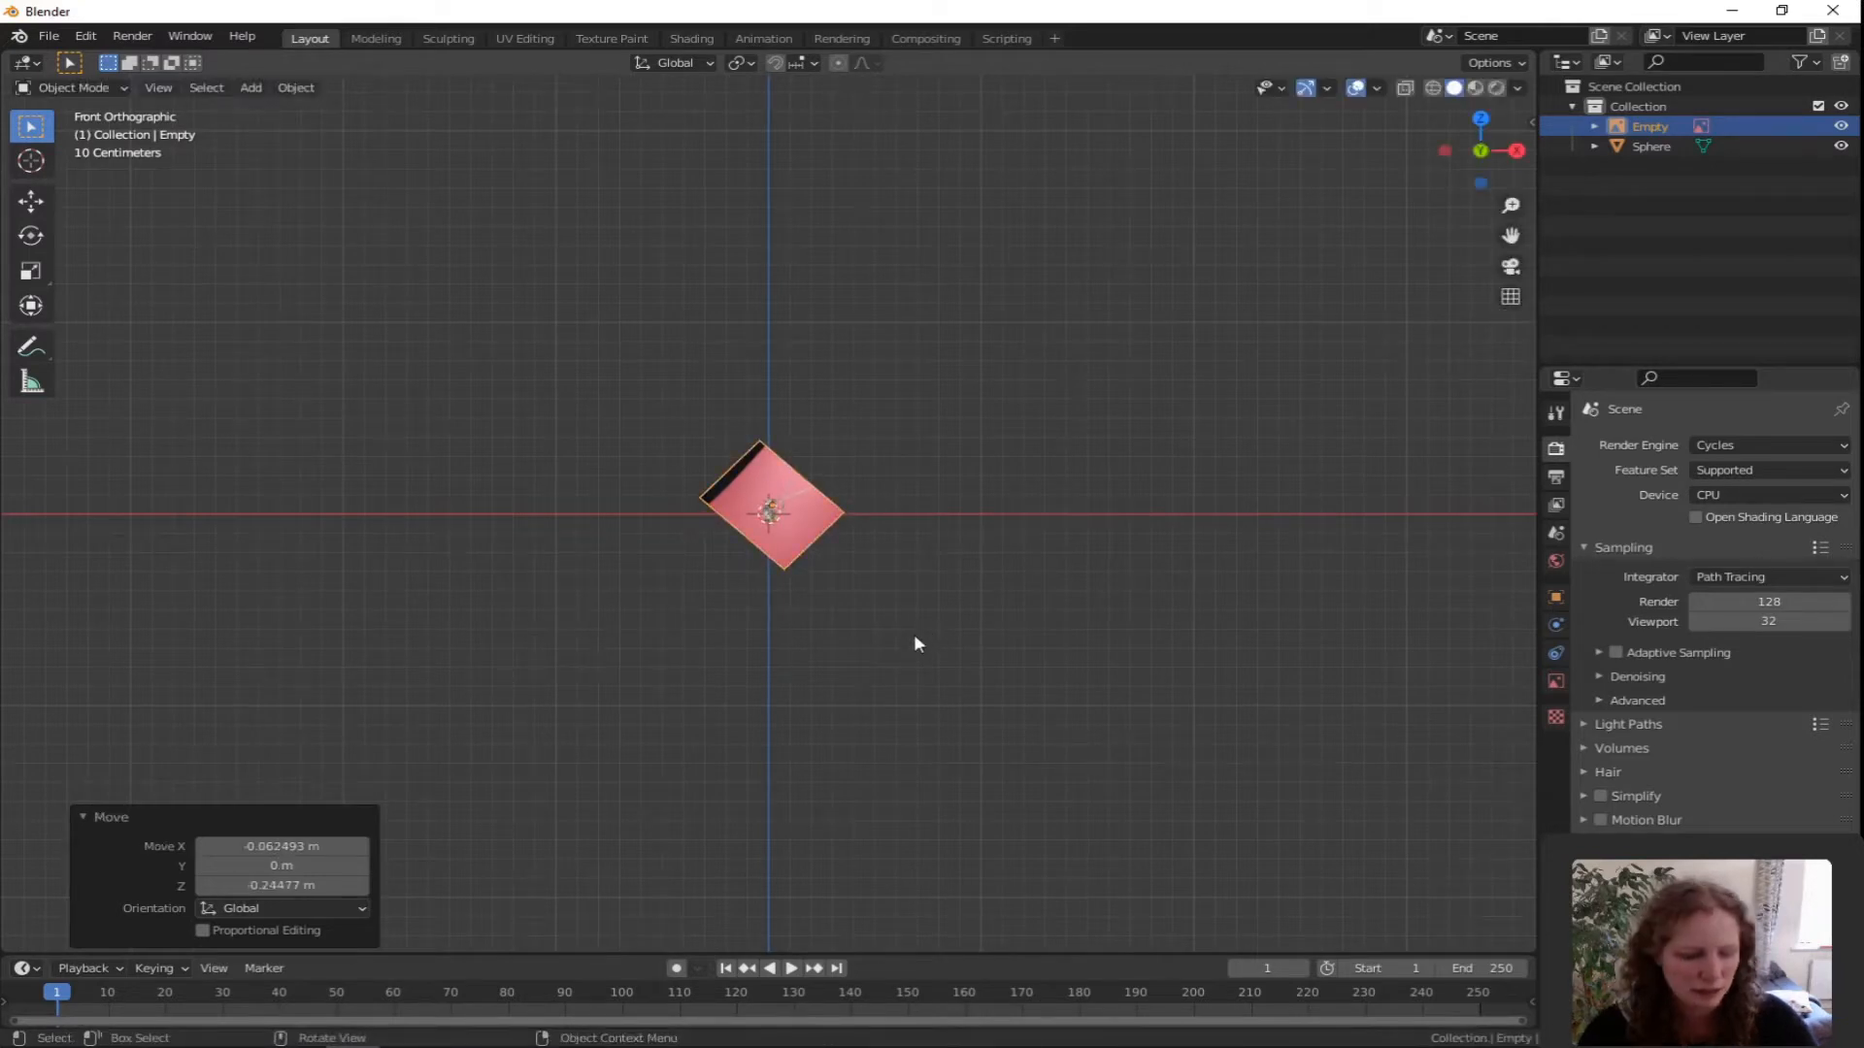
Scale the reference image down further by a factor of about 0.147 and move its jug onto the sphere.
key("KP_Decimal")
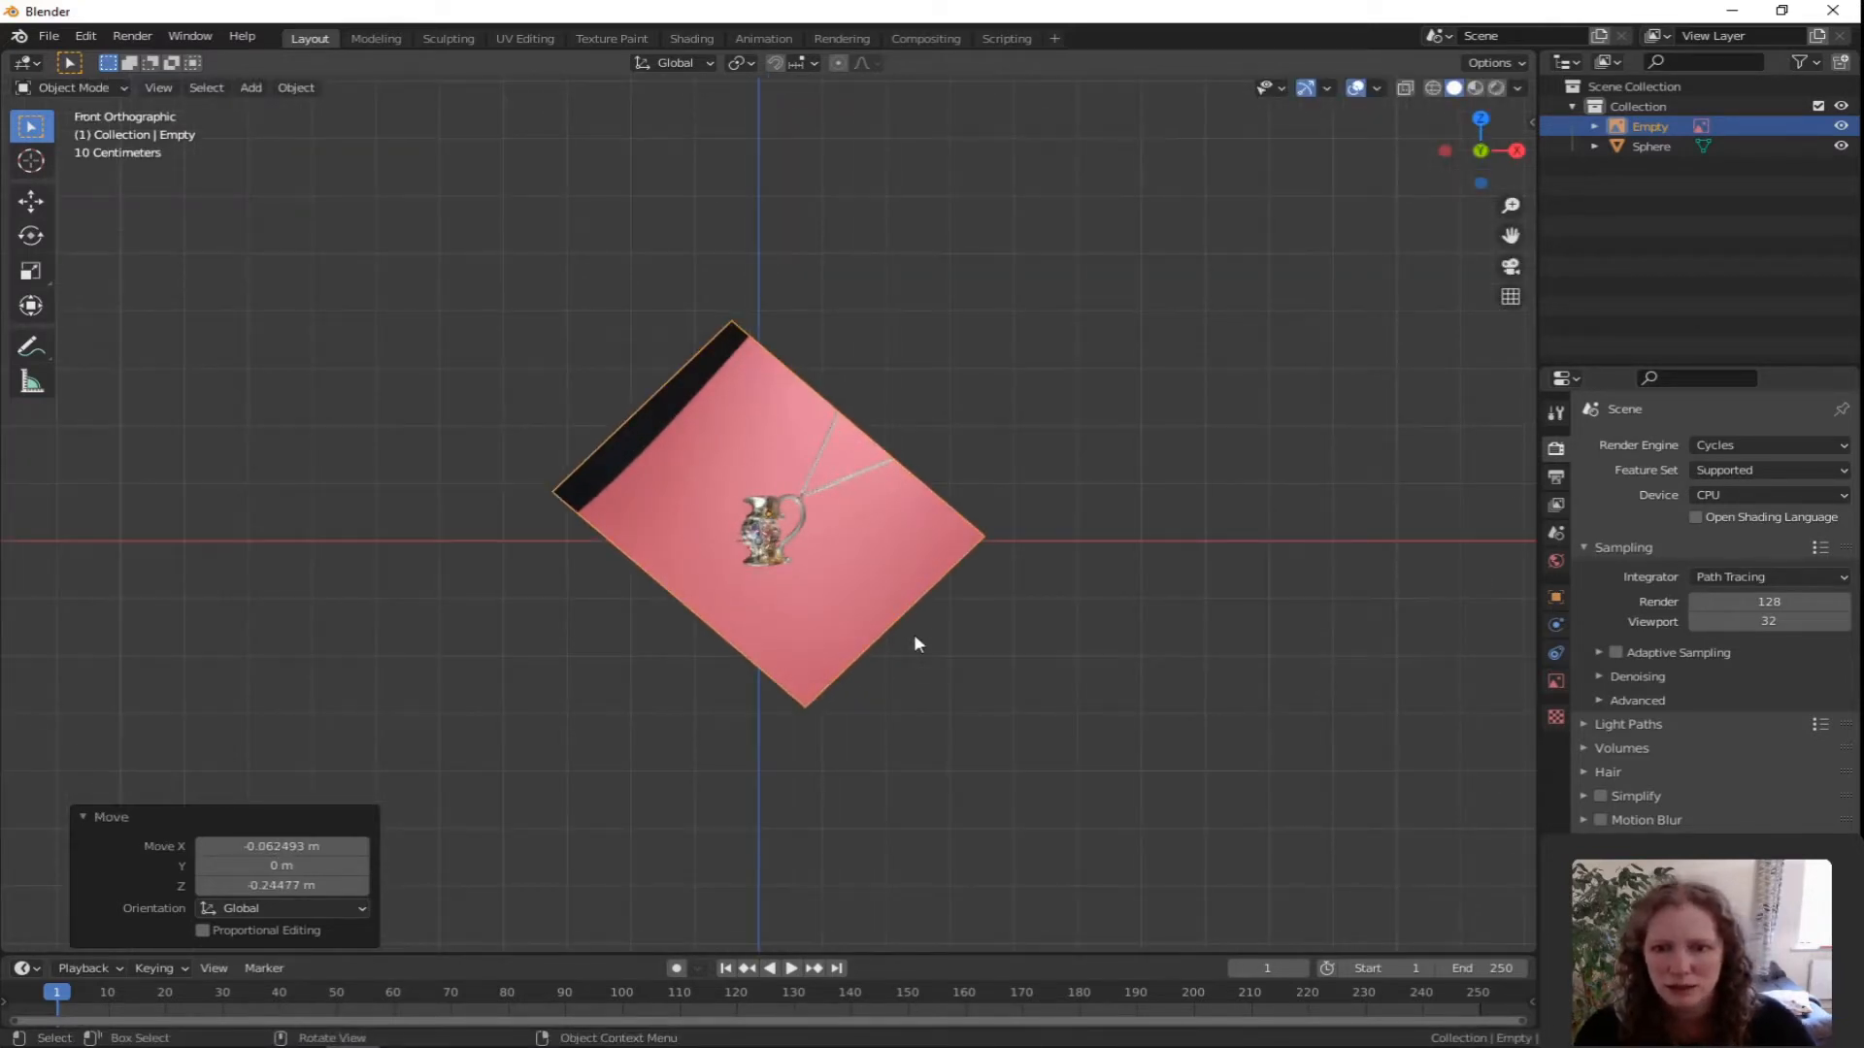
scroll(738, 609, "up", 8)
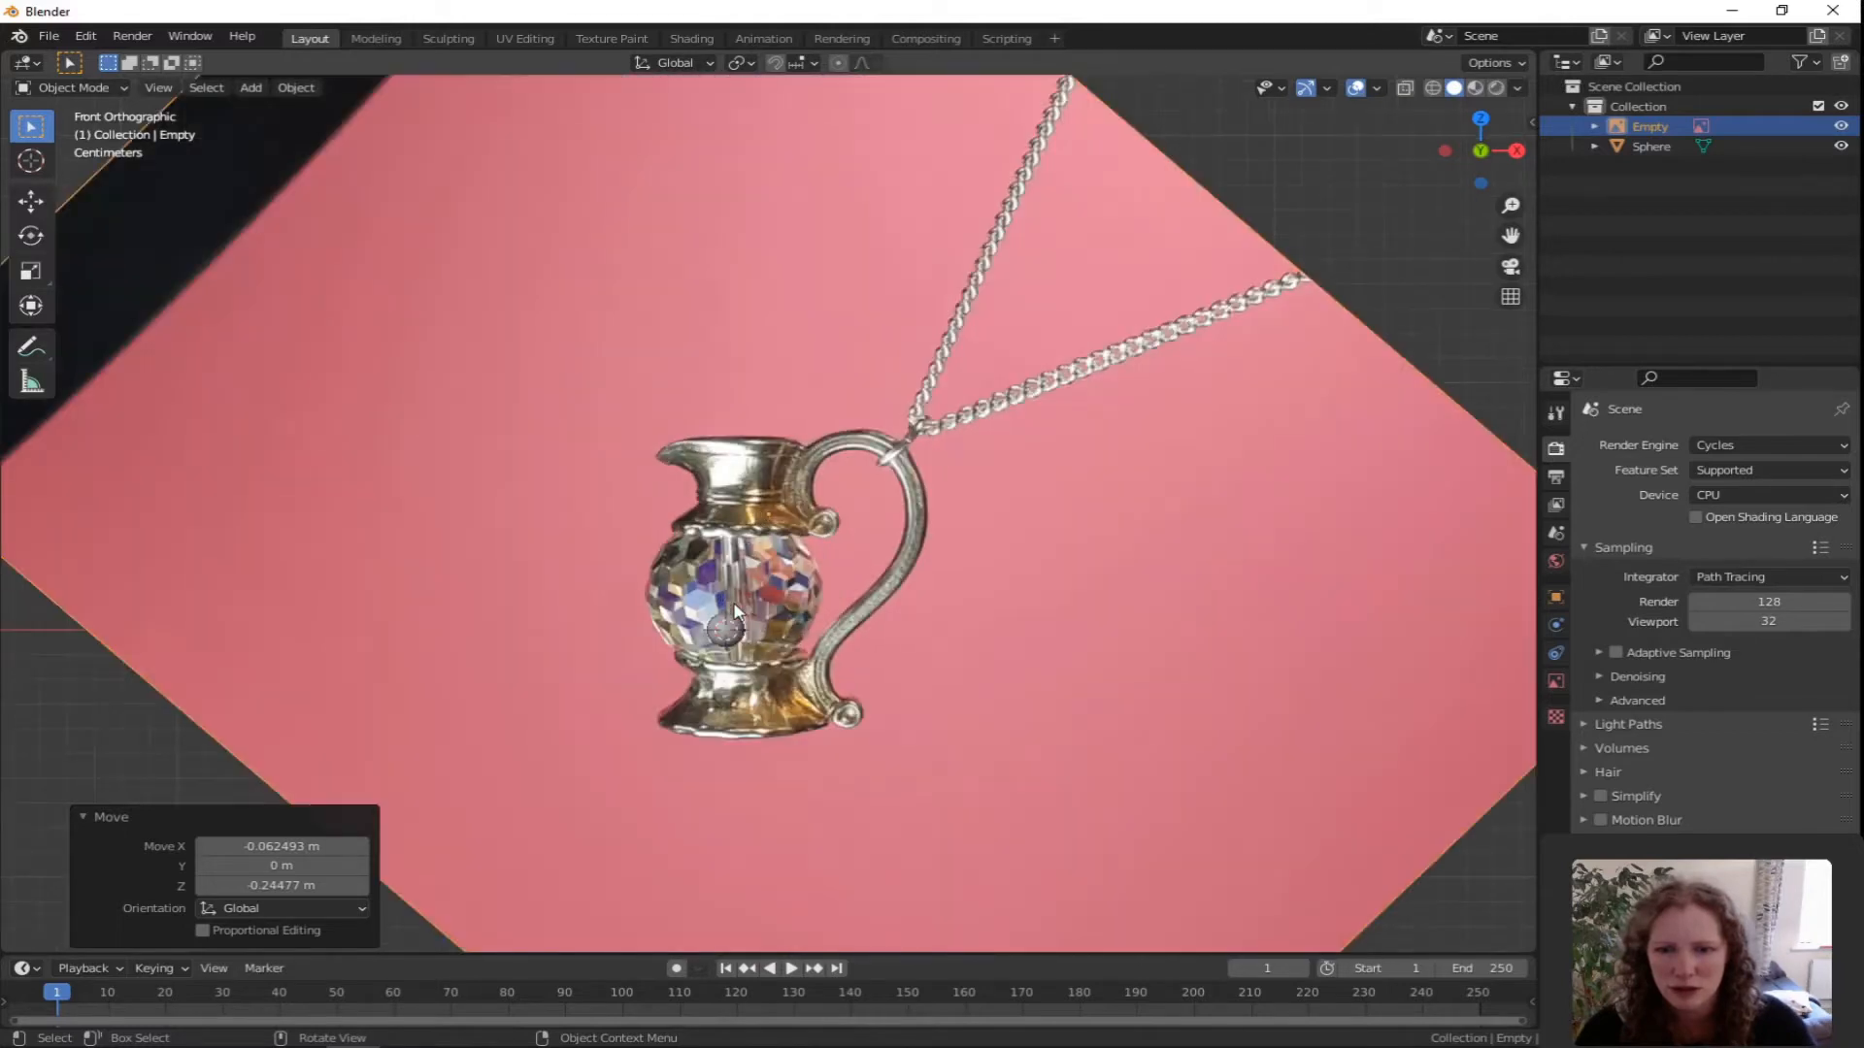
scroll(735, 610, "down", 1)
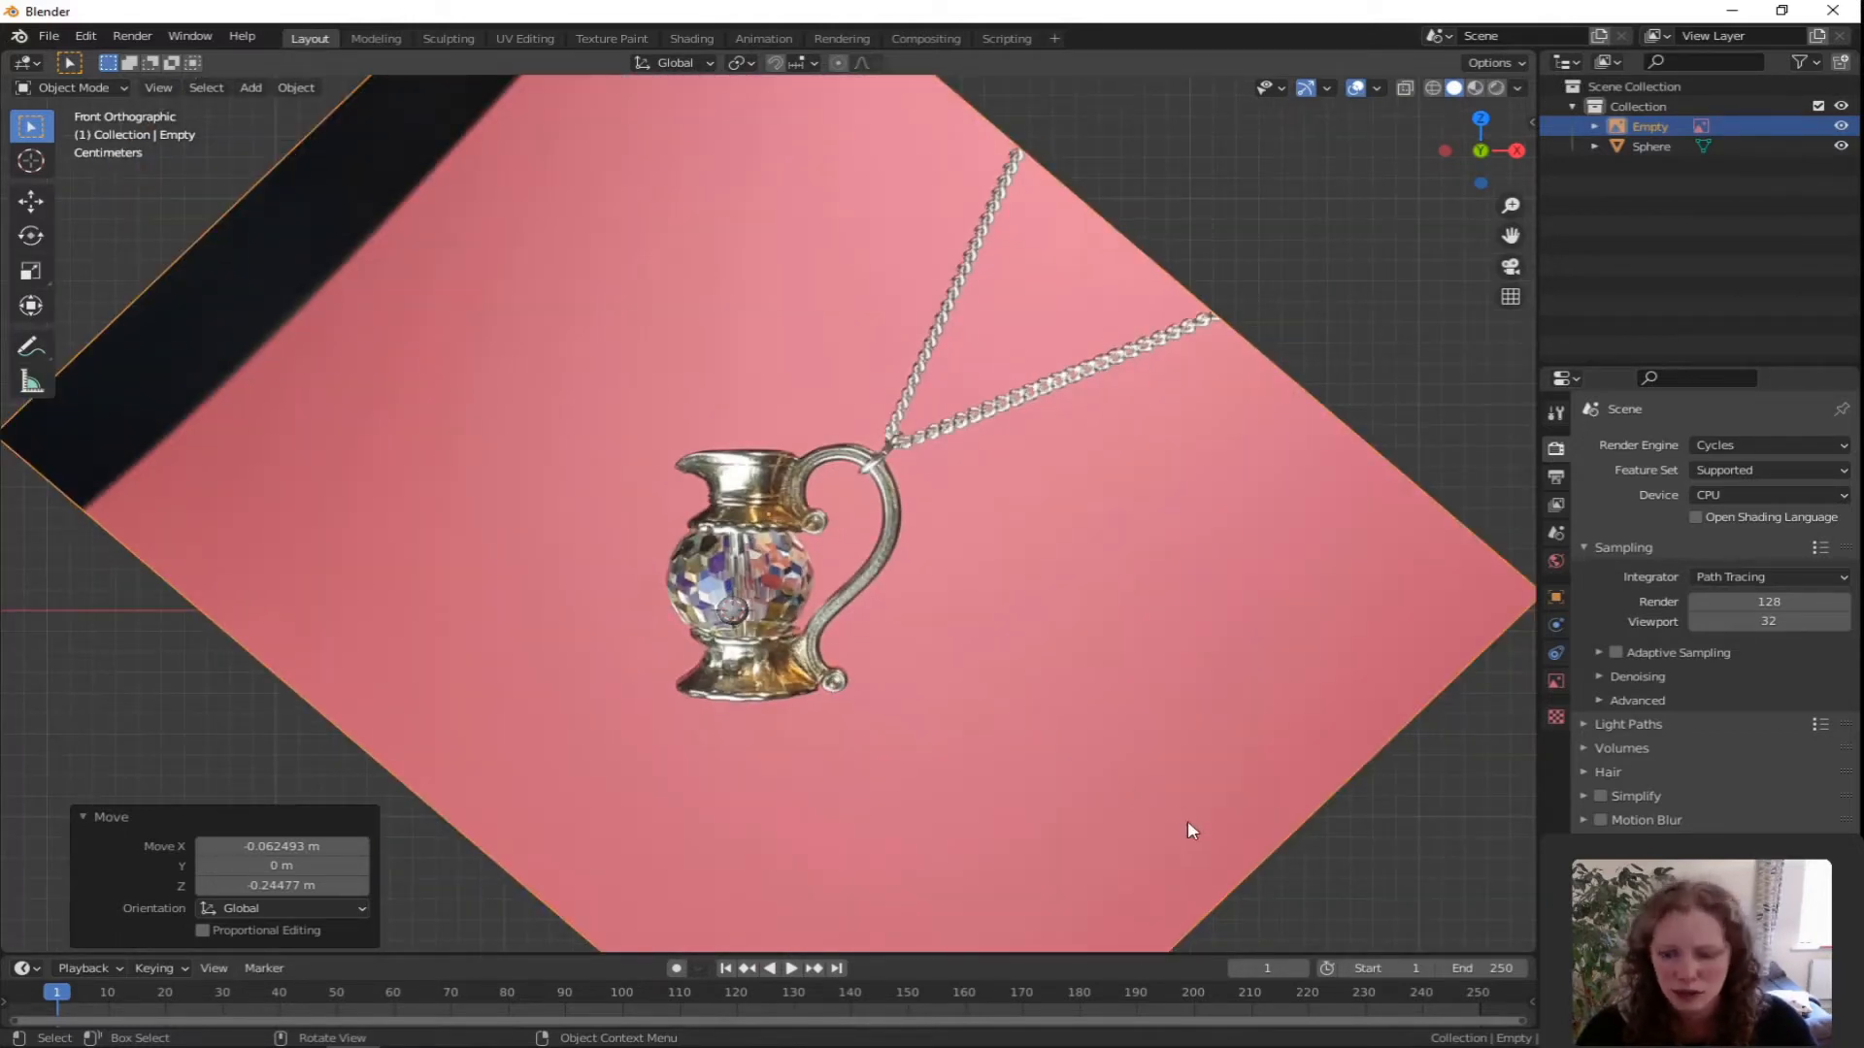
key("s")
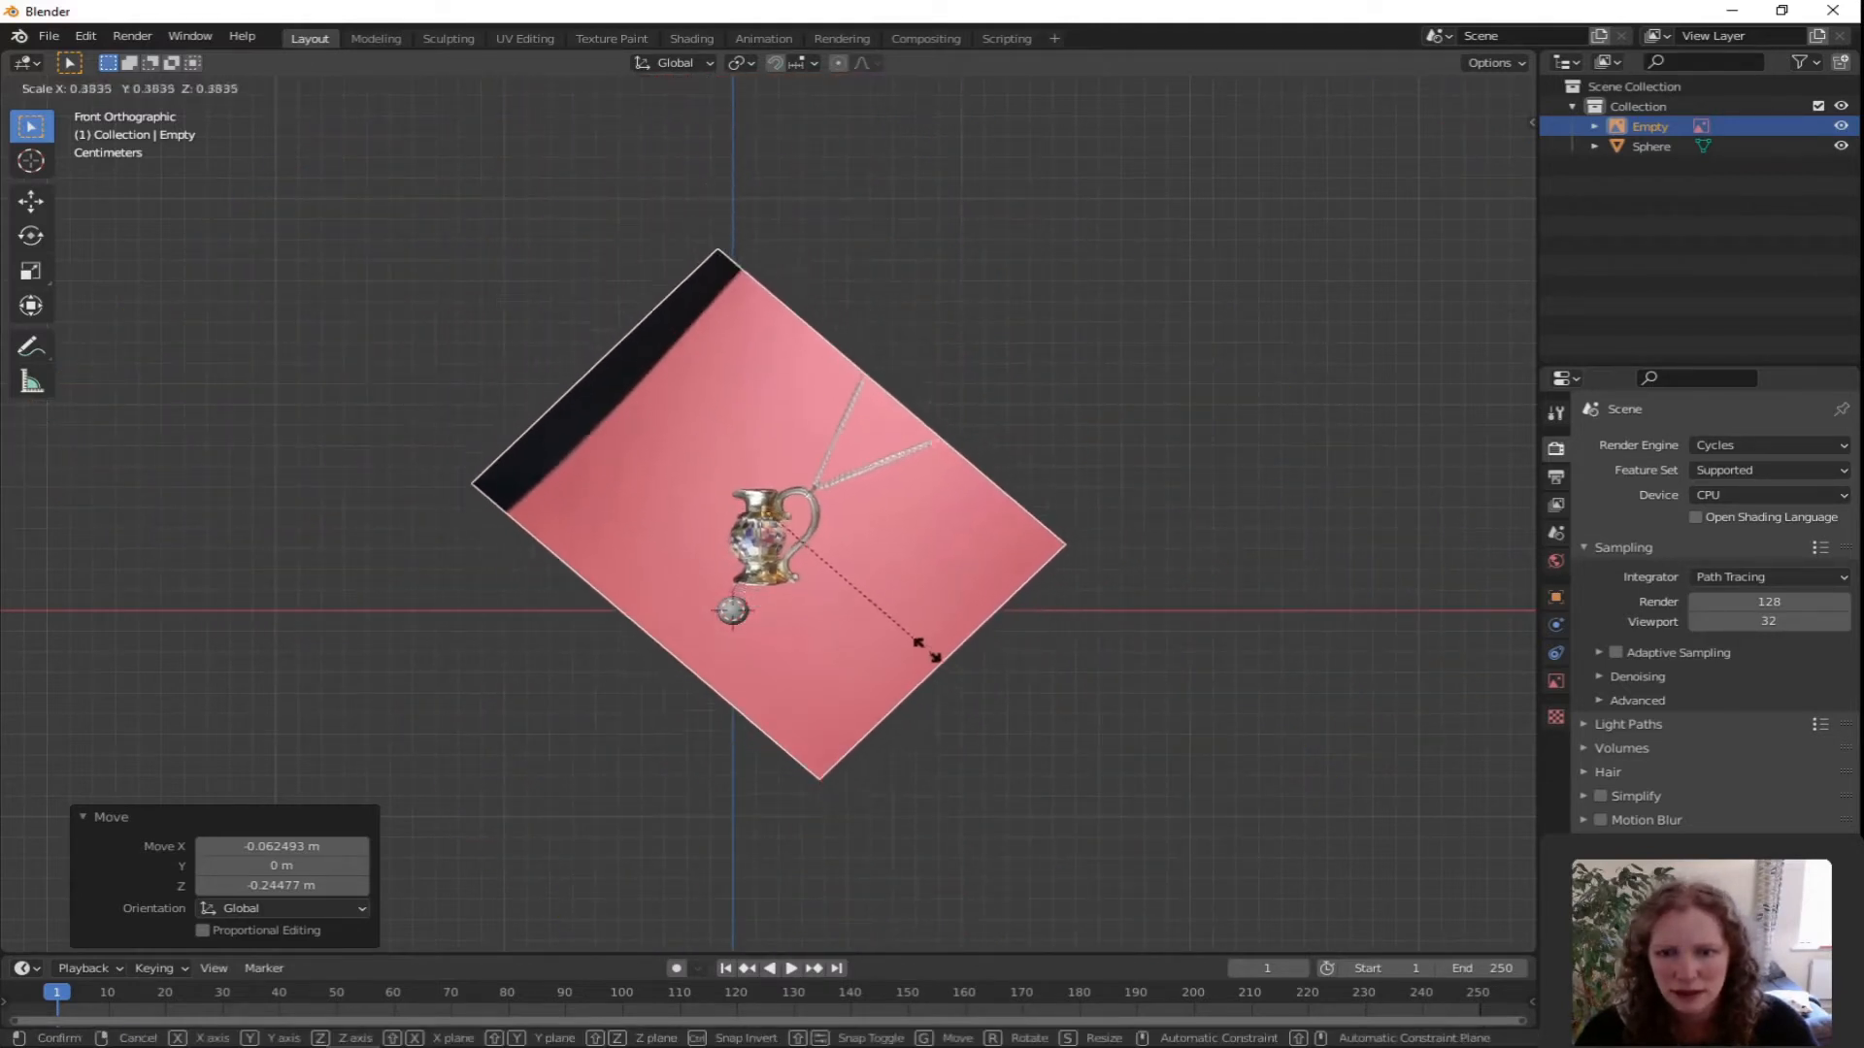
left_click(819, 562)
key("g")
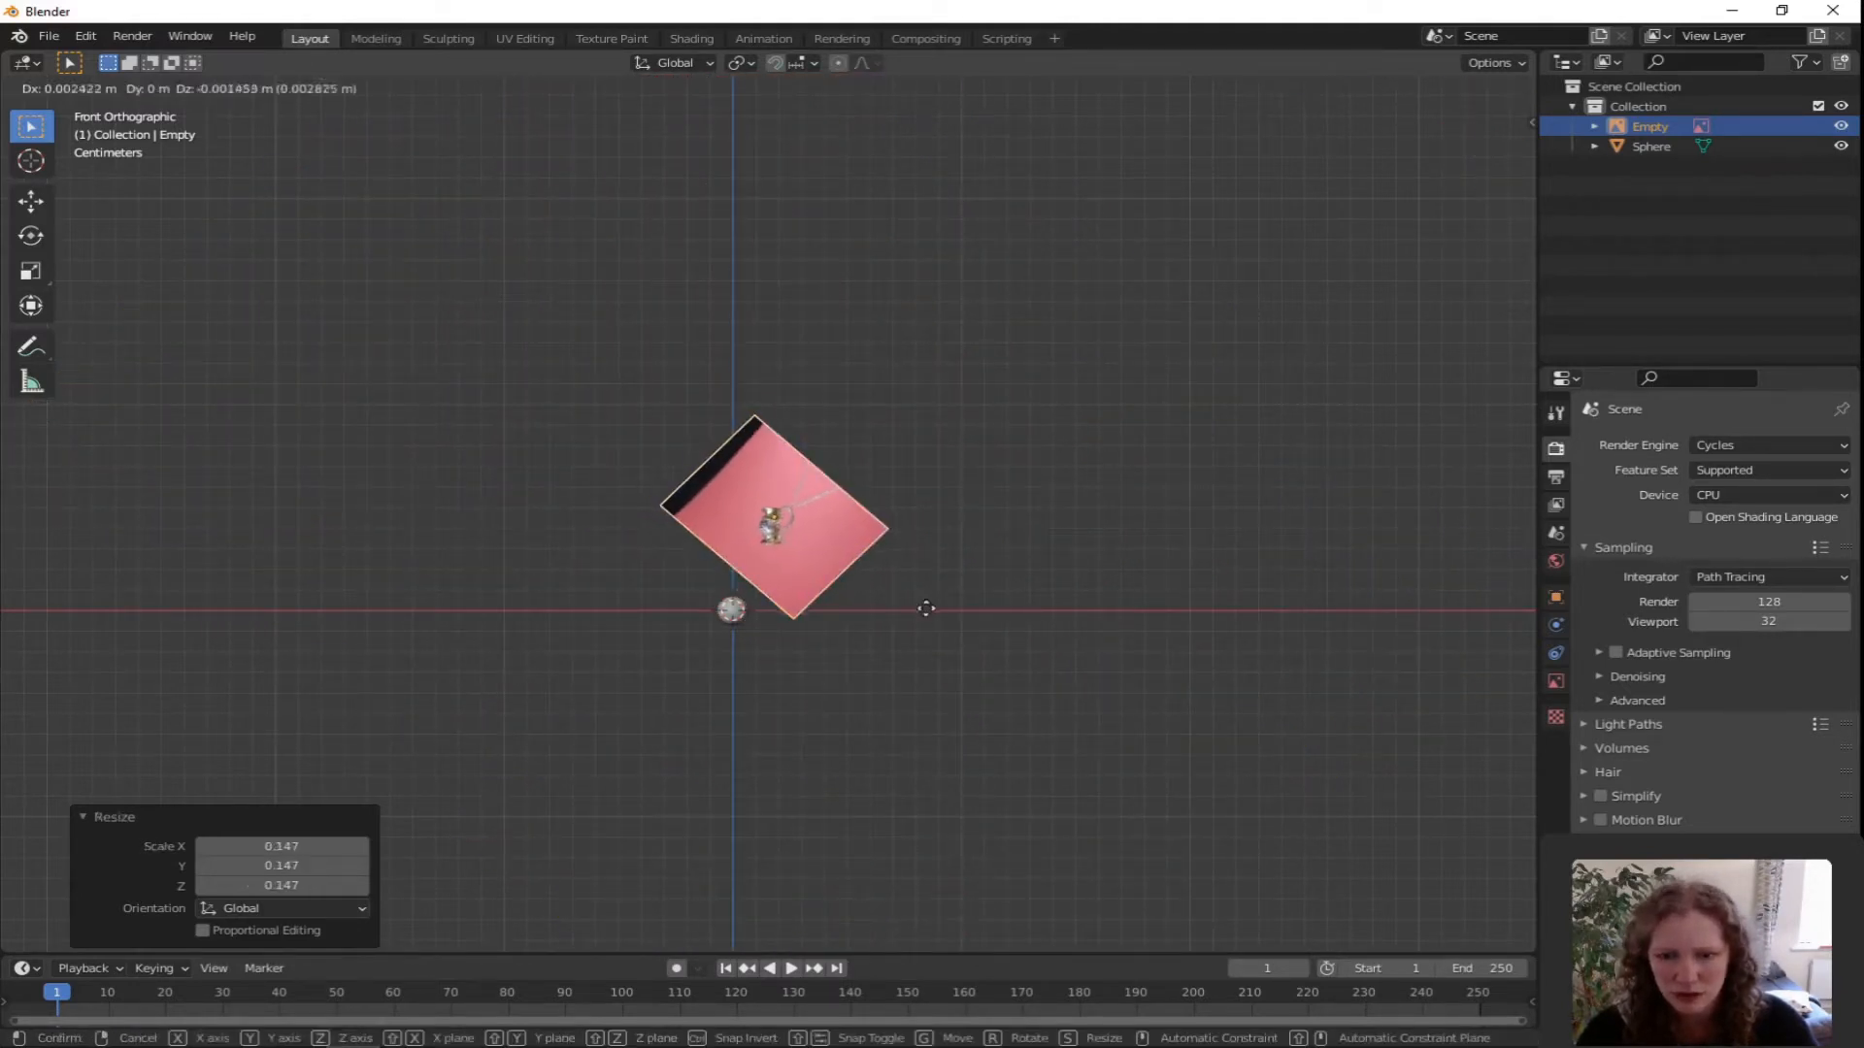
left_click(888, 686)
Turn on X-ray display to see the jug photo through the sphere.
scroll(707, 642, "up", 5)
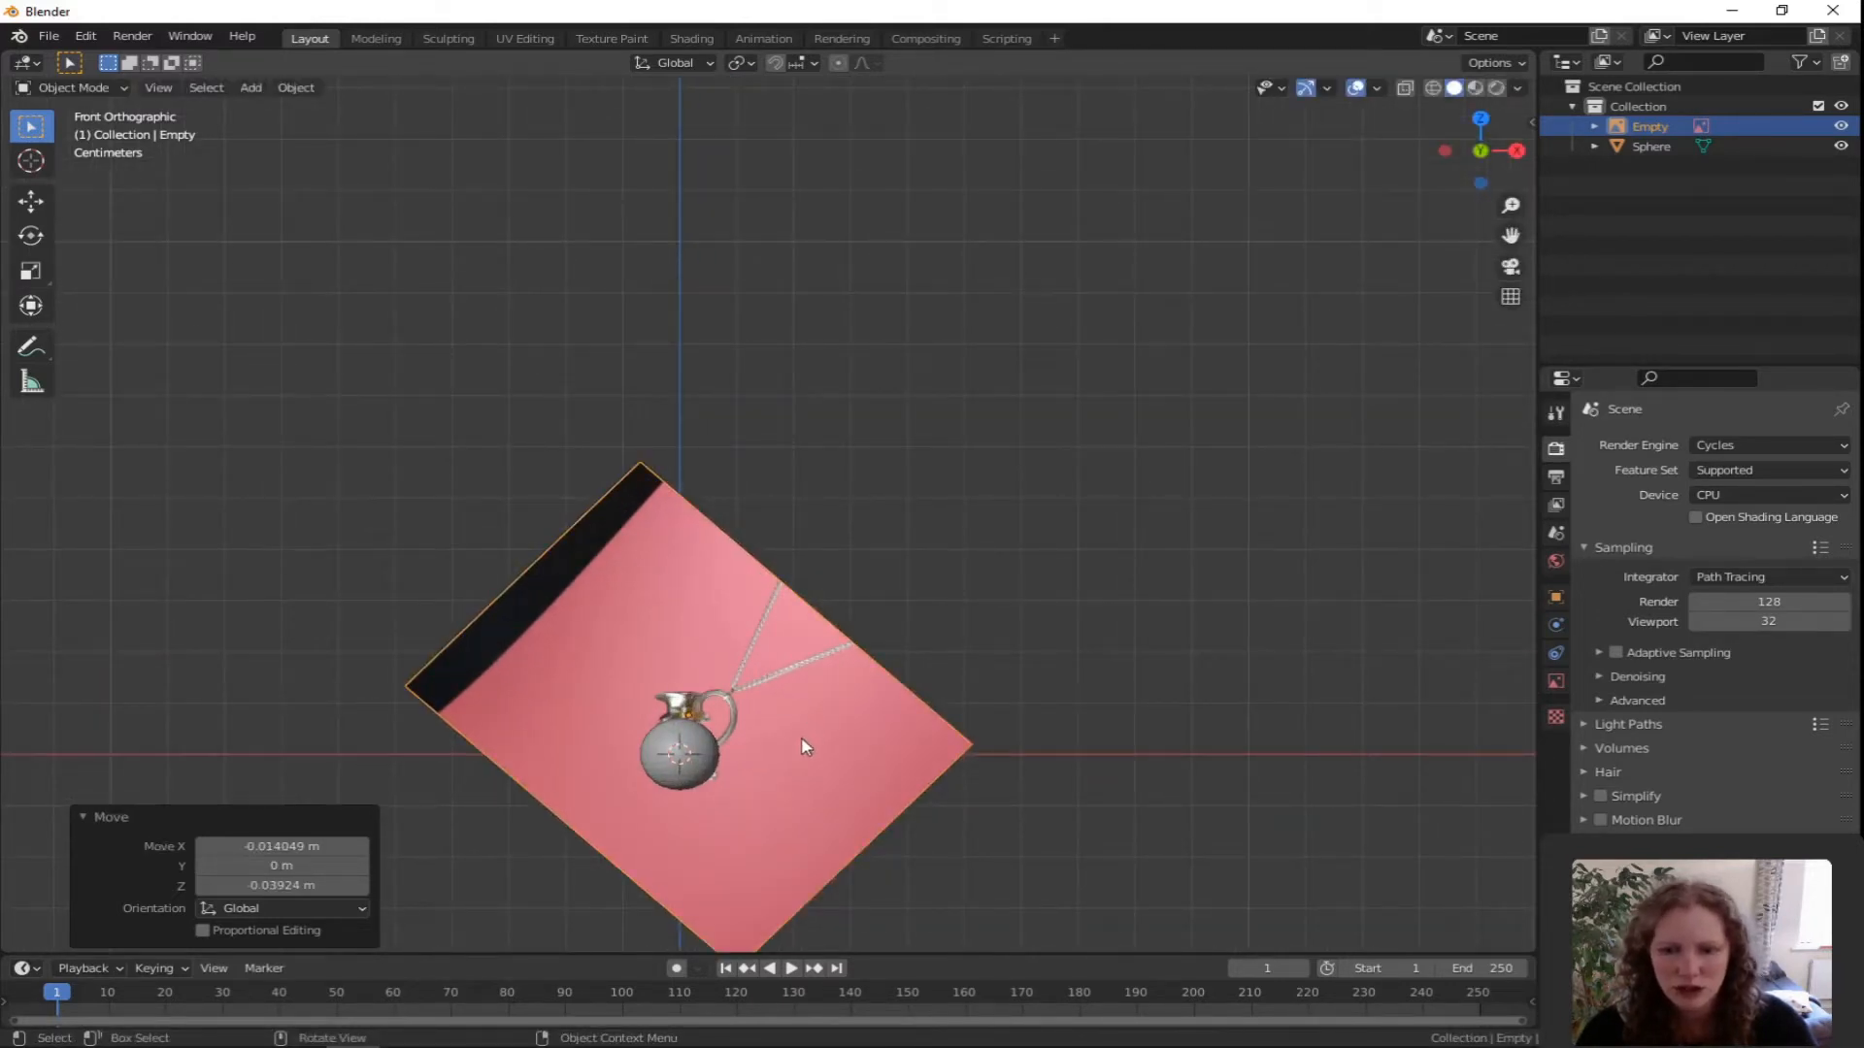
key("shift")
middle_click_drag(801, 736, 929, 509, "shift")
scroll(929, 508, "up", 5)
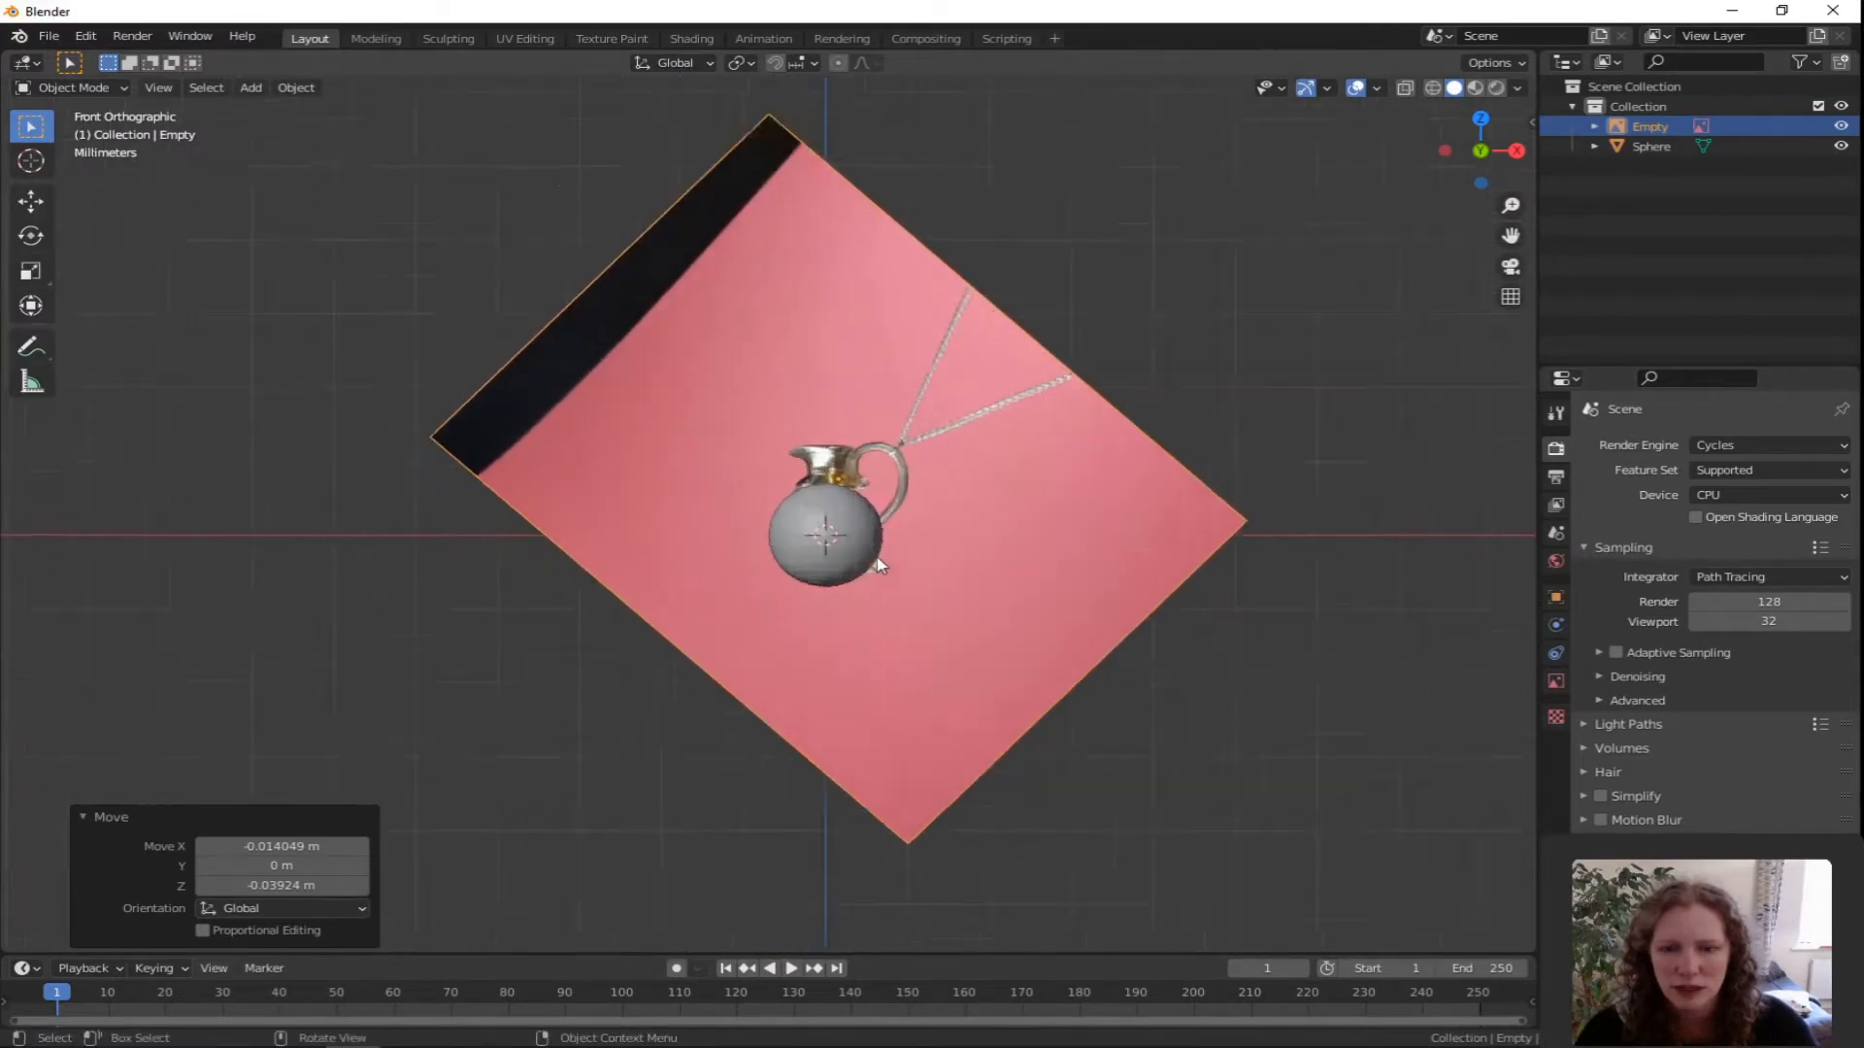
middle_click_drag(974, 612, 980, 613, "shift")
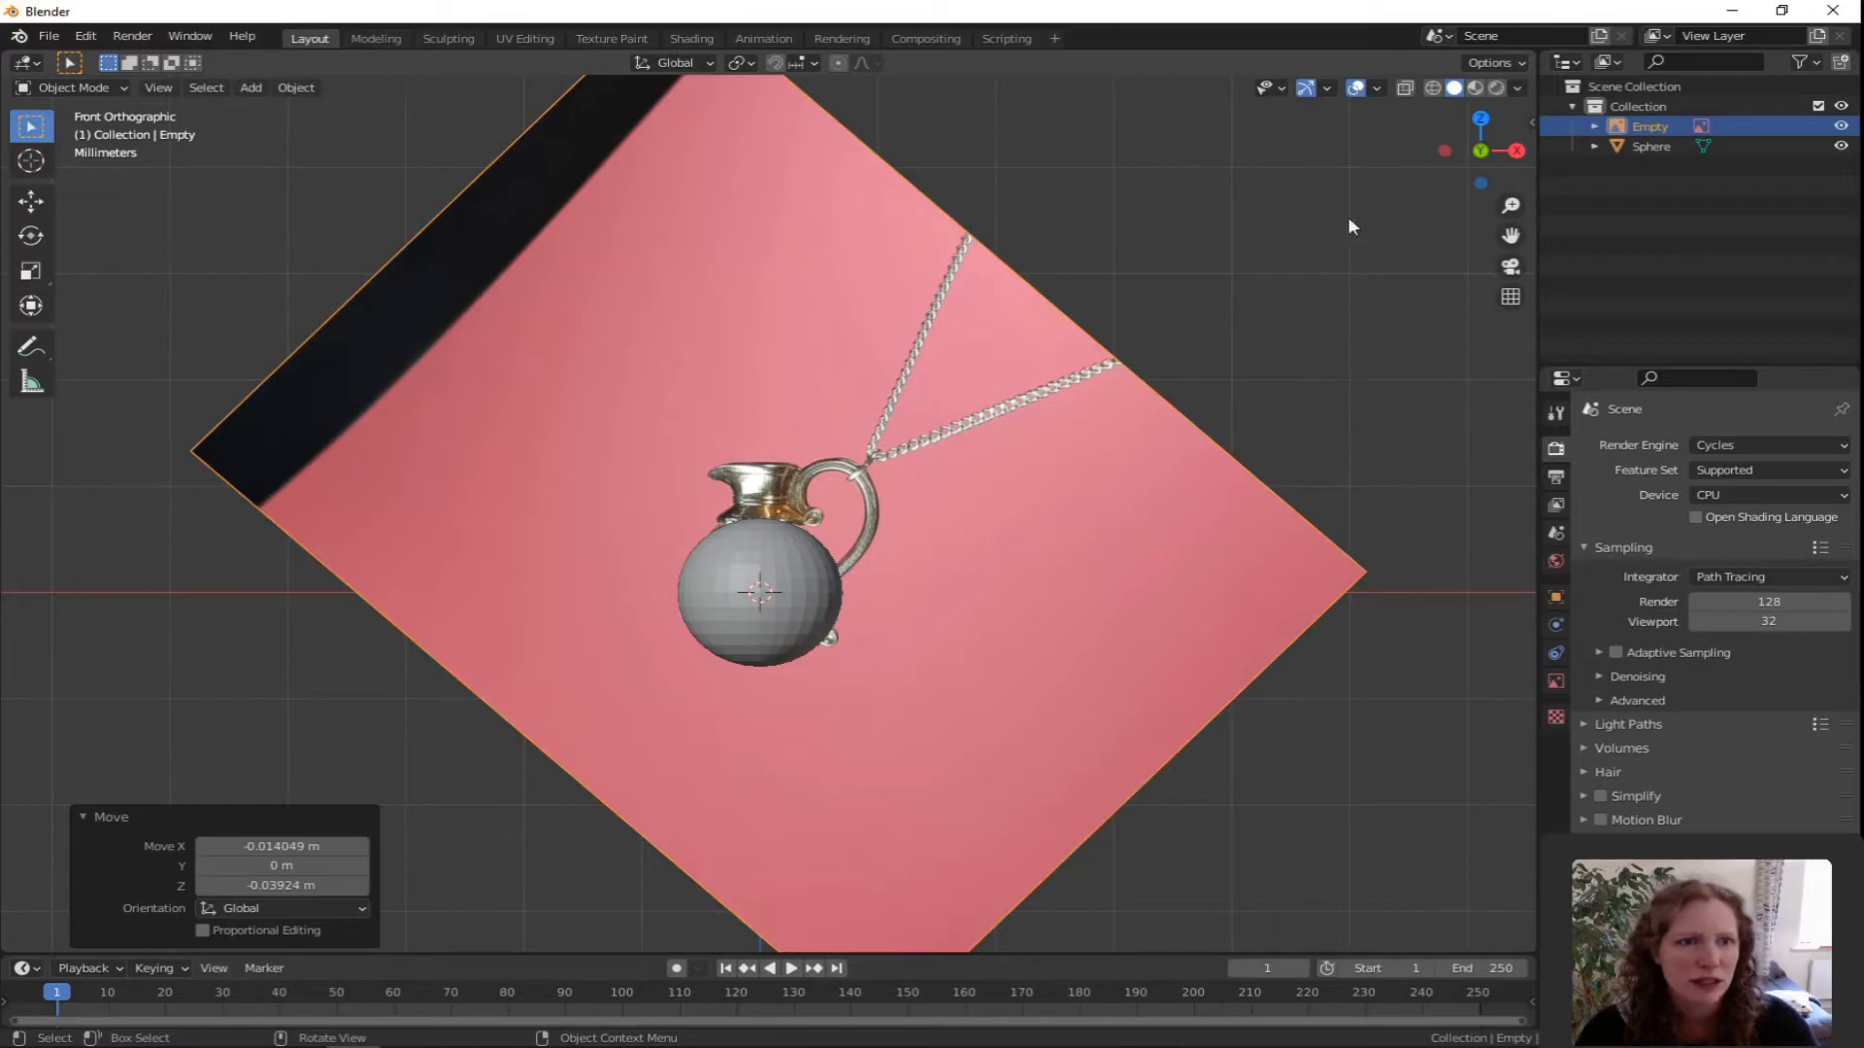
left_click(1407, 85)
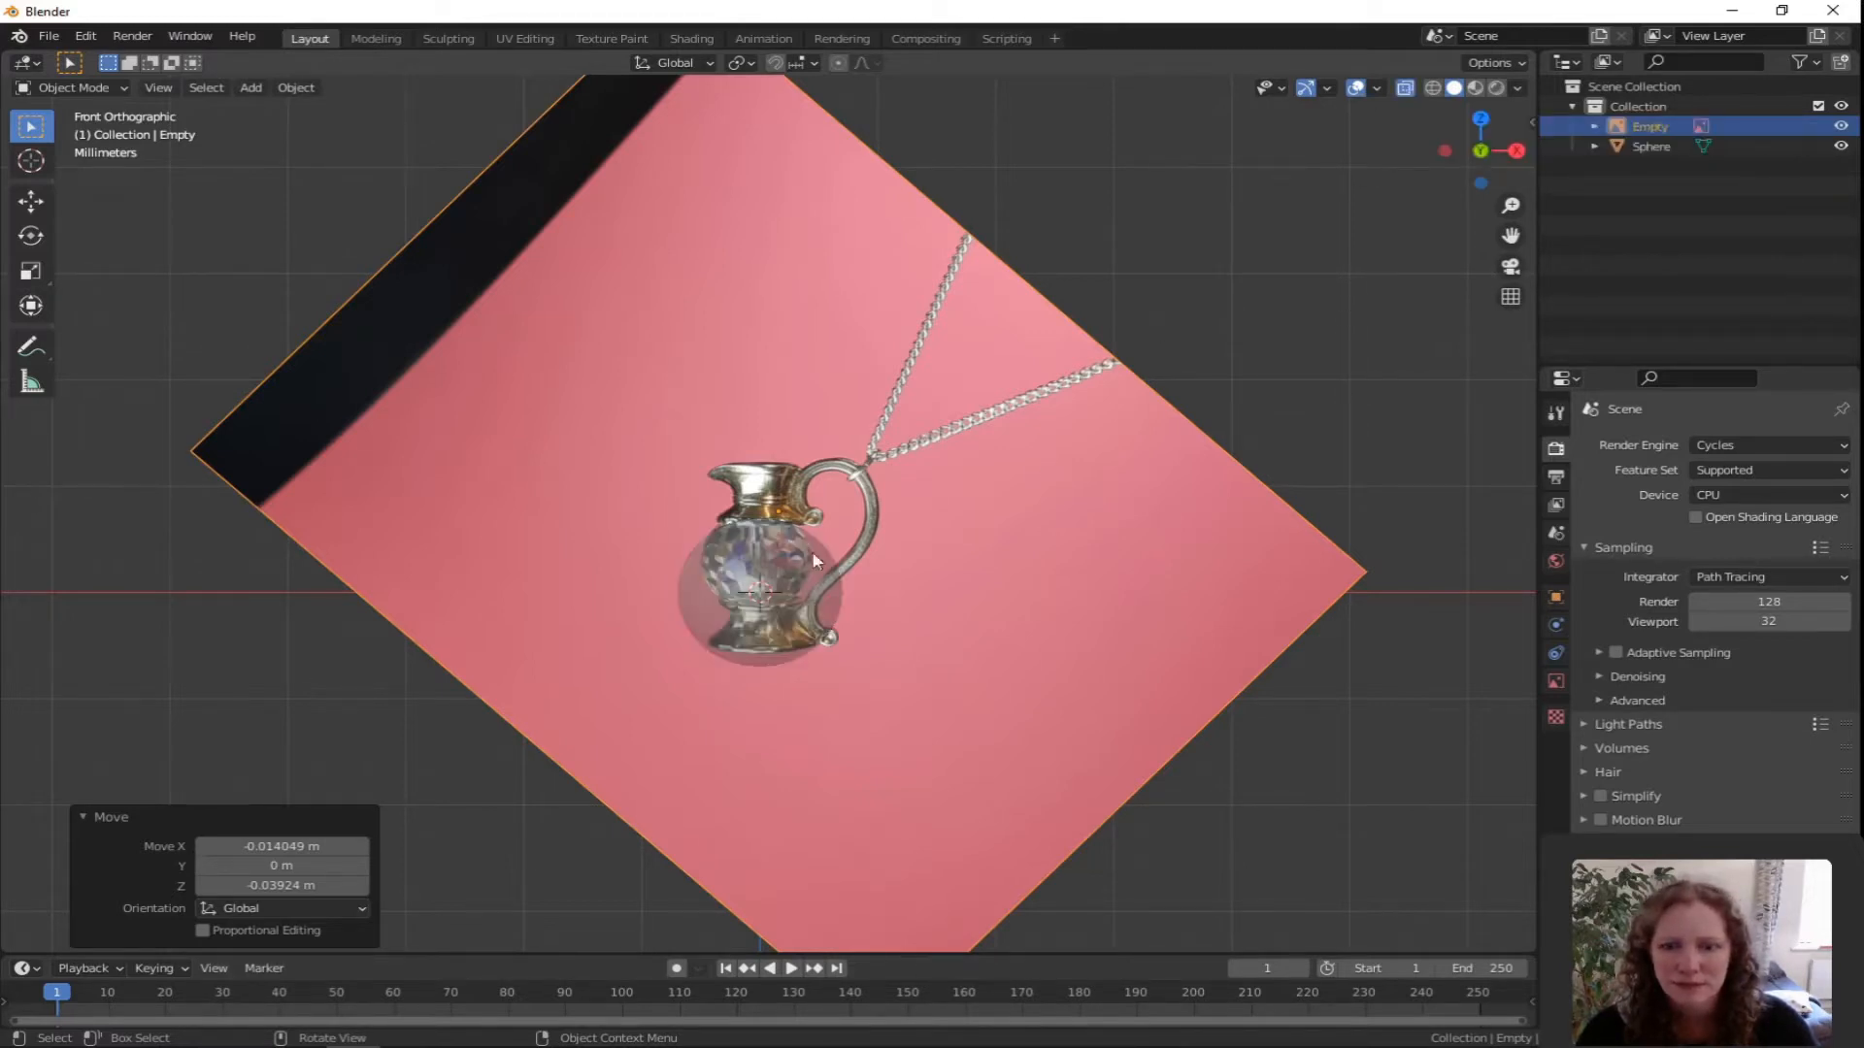
Scale the reference image up by about 1.427 and move it so the crystal bead lines up with the sphere's outline.
scroll(777, 583, "up", 2)
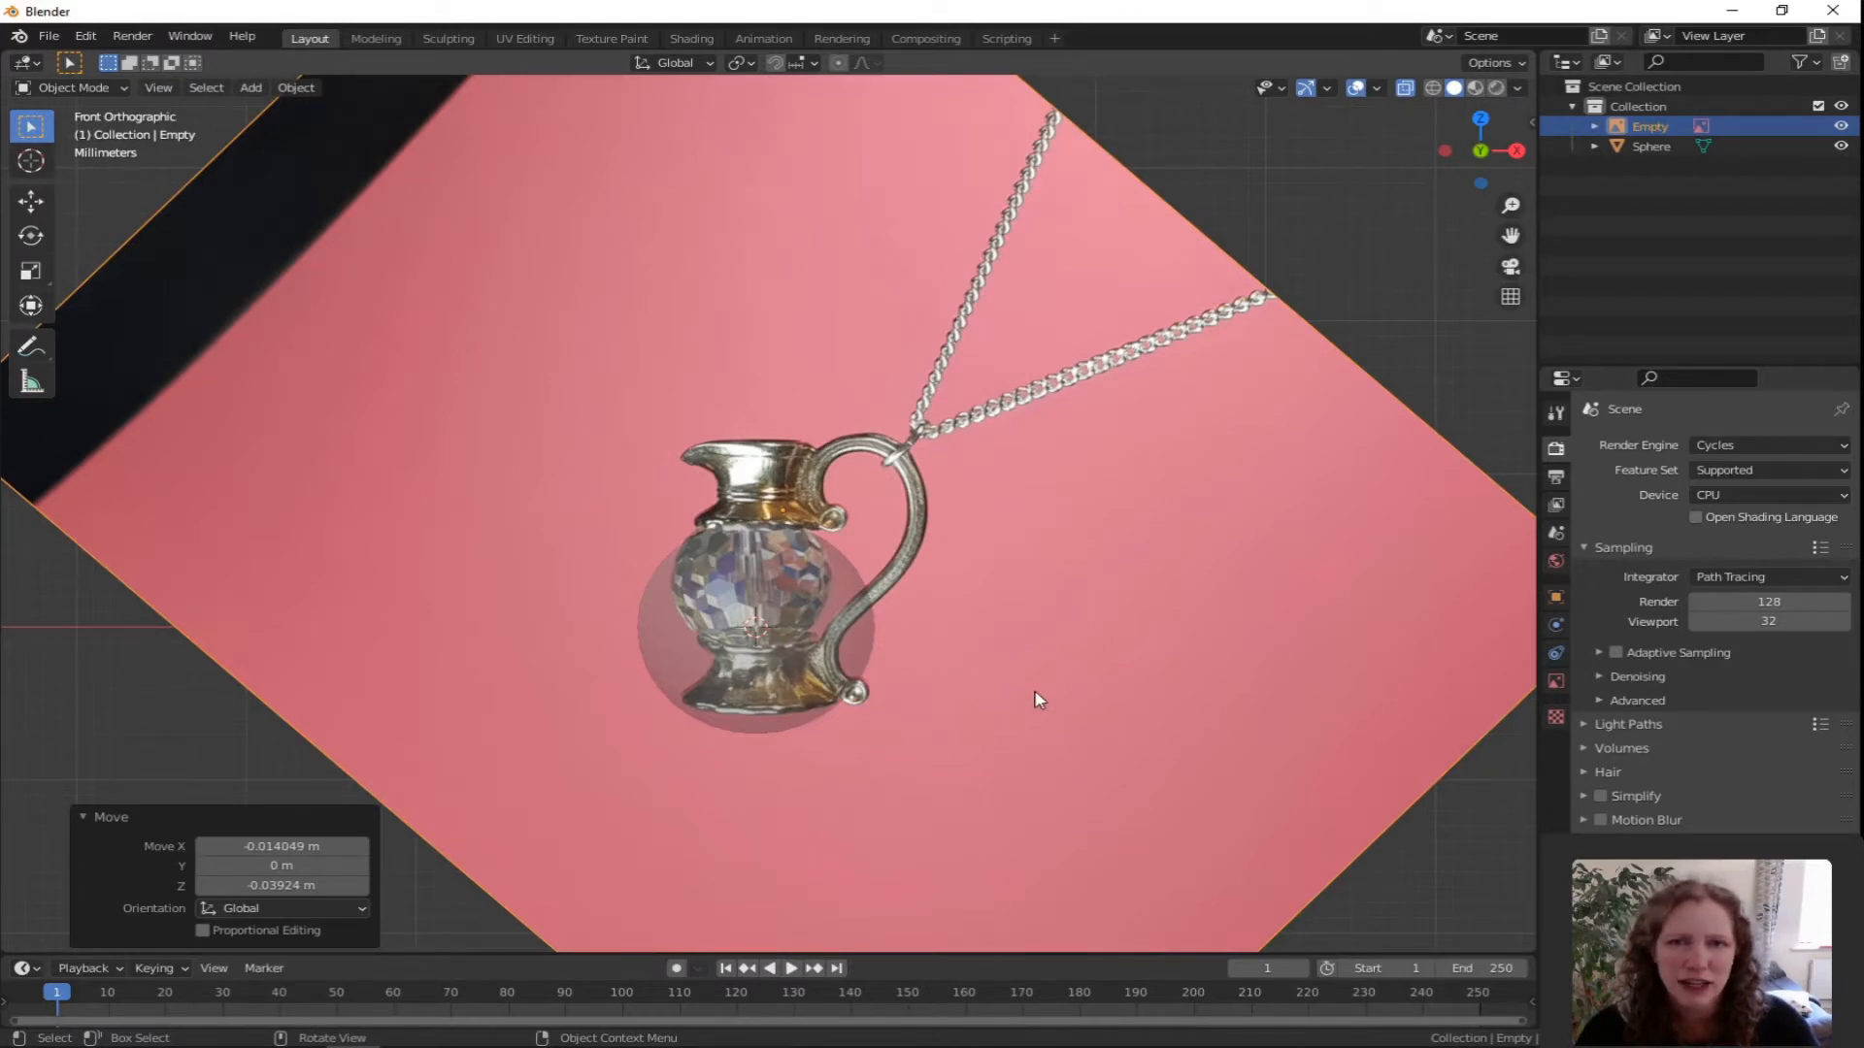
key("s")
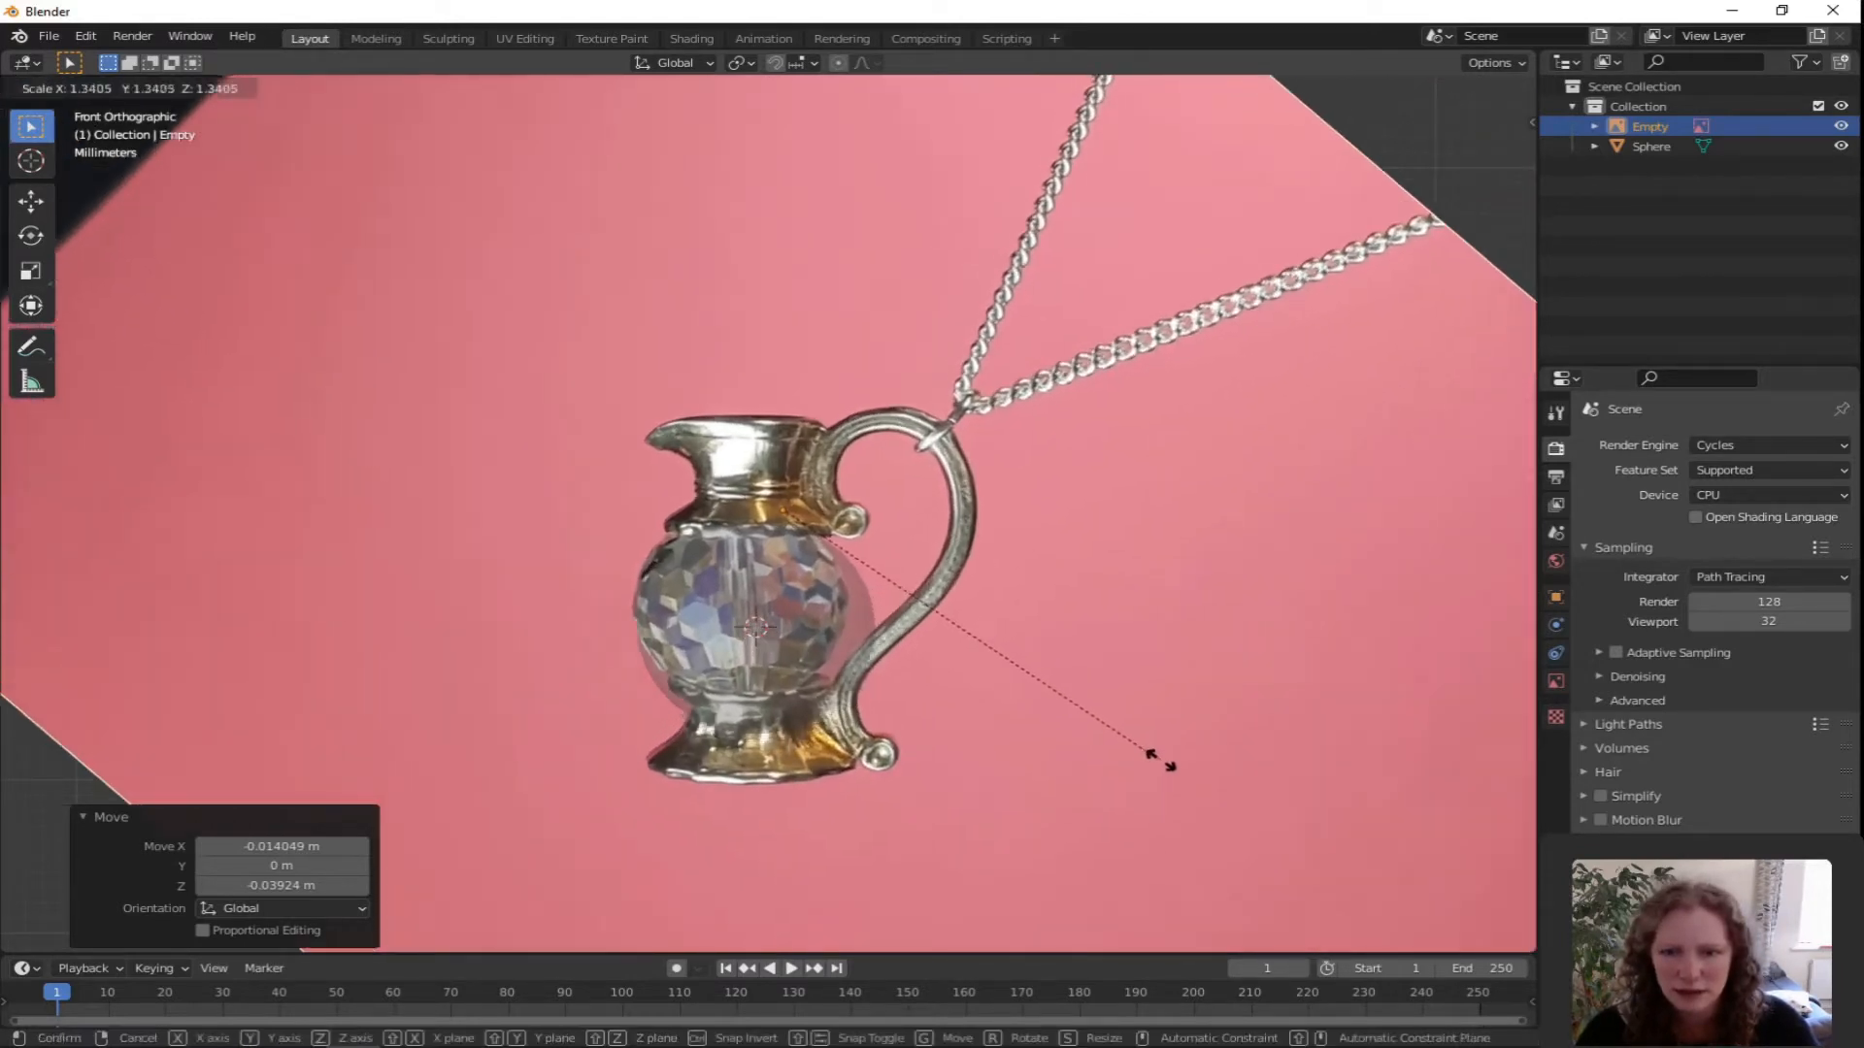
left_click(1169, 768)
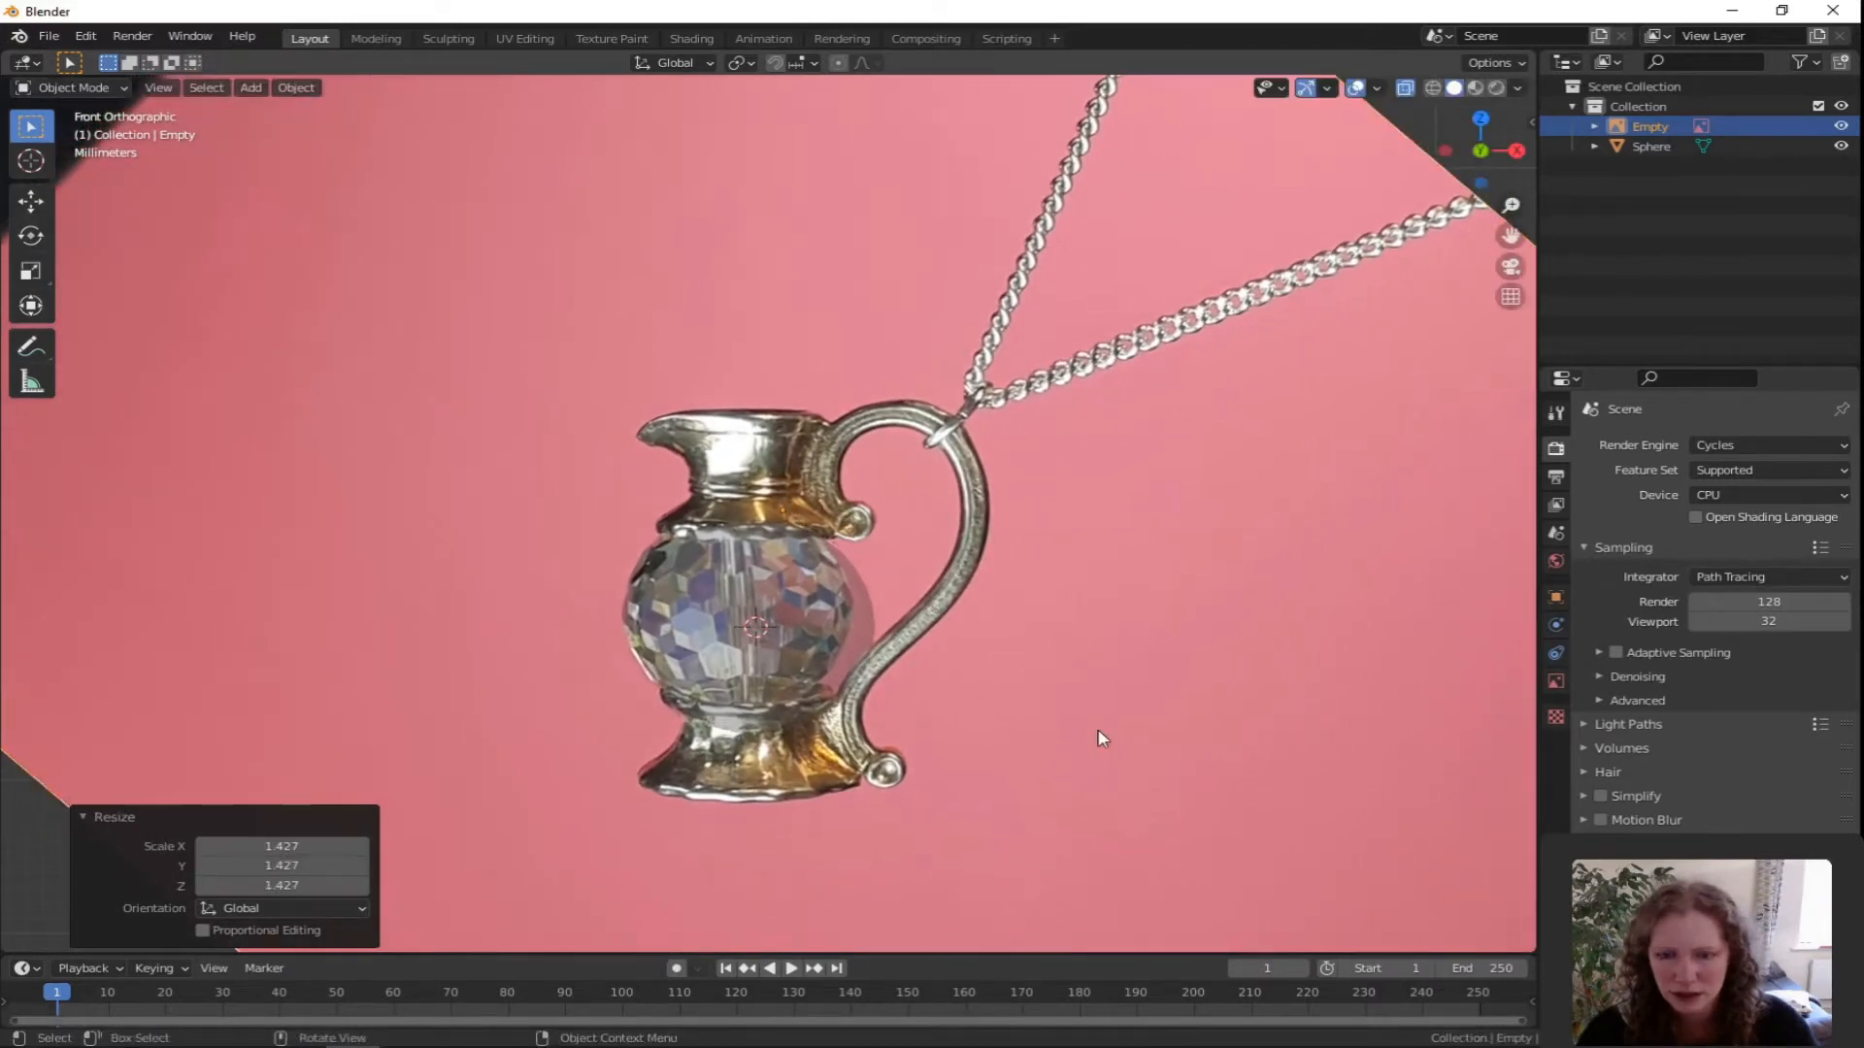
key("g")
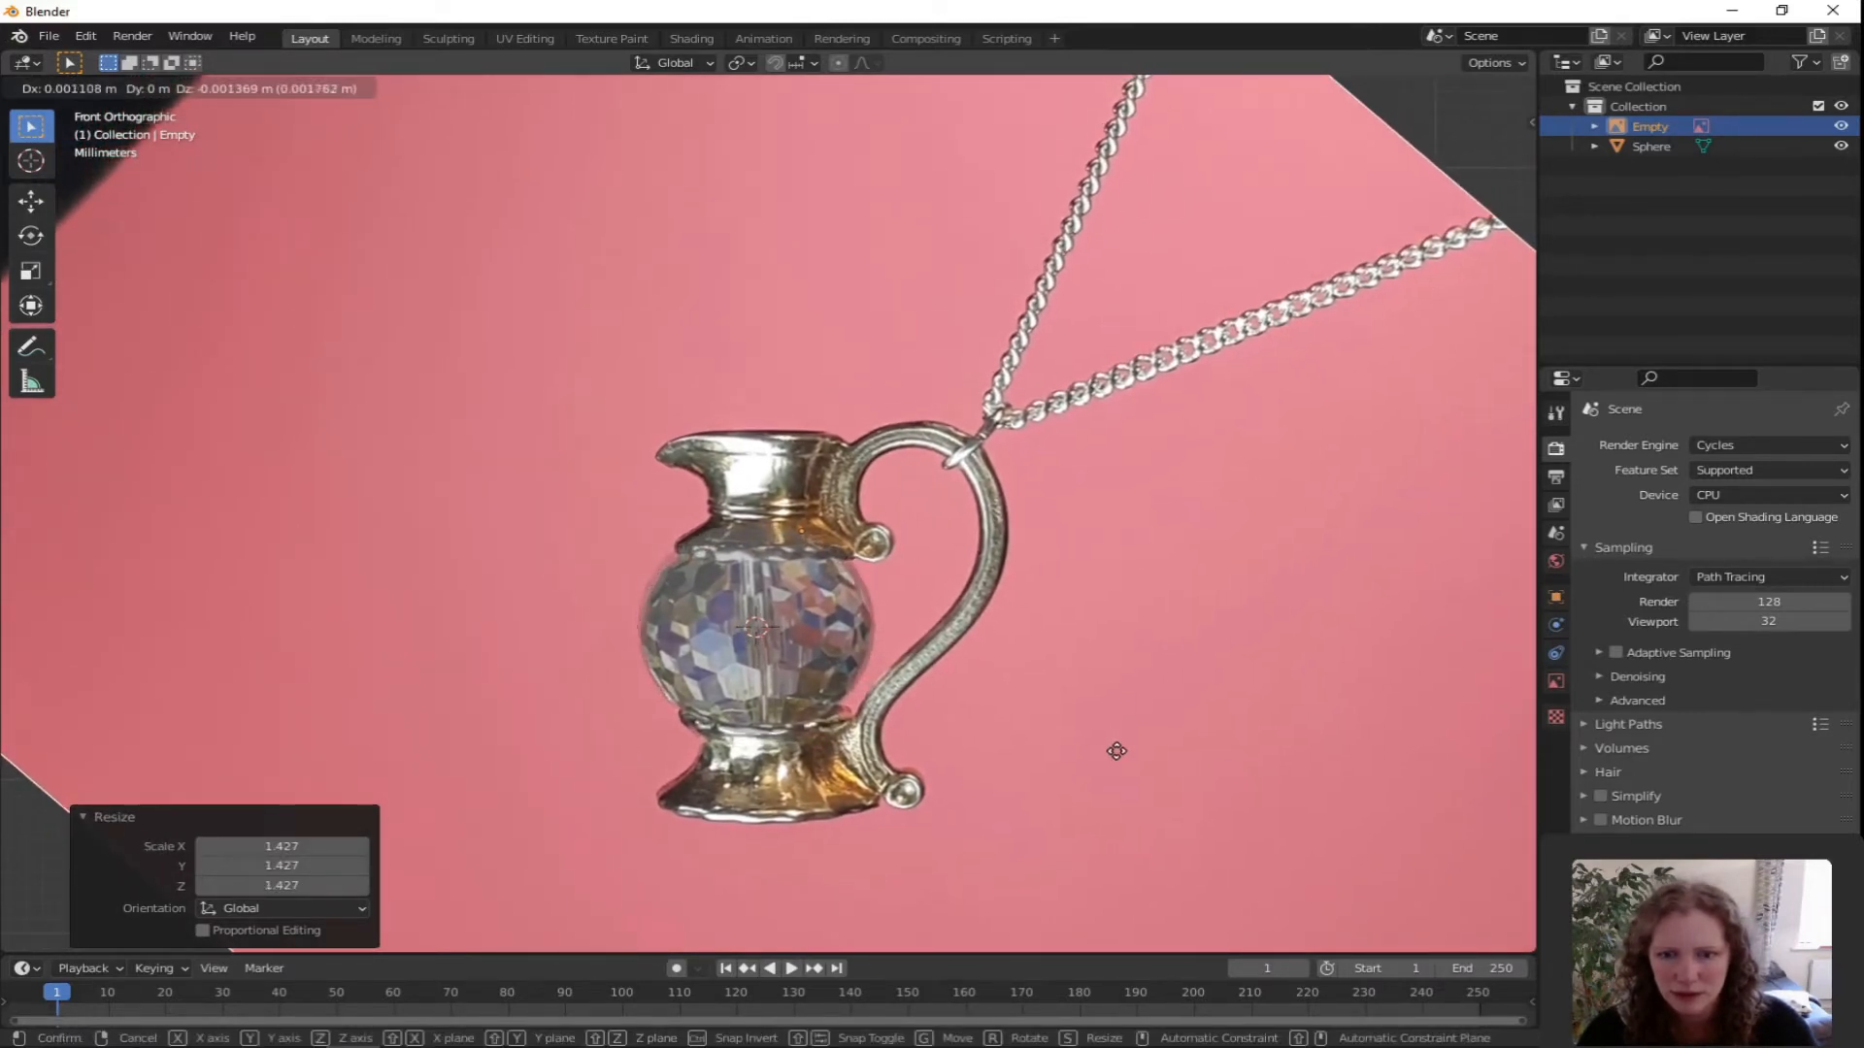
left_click(1117, 747)
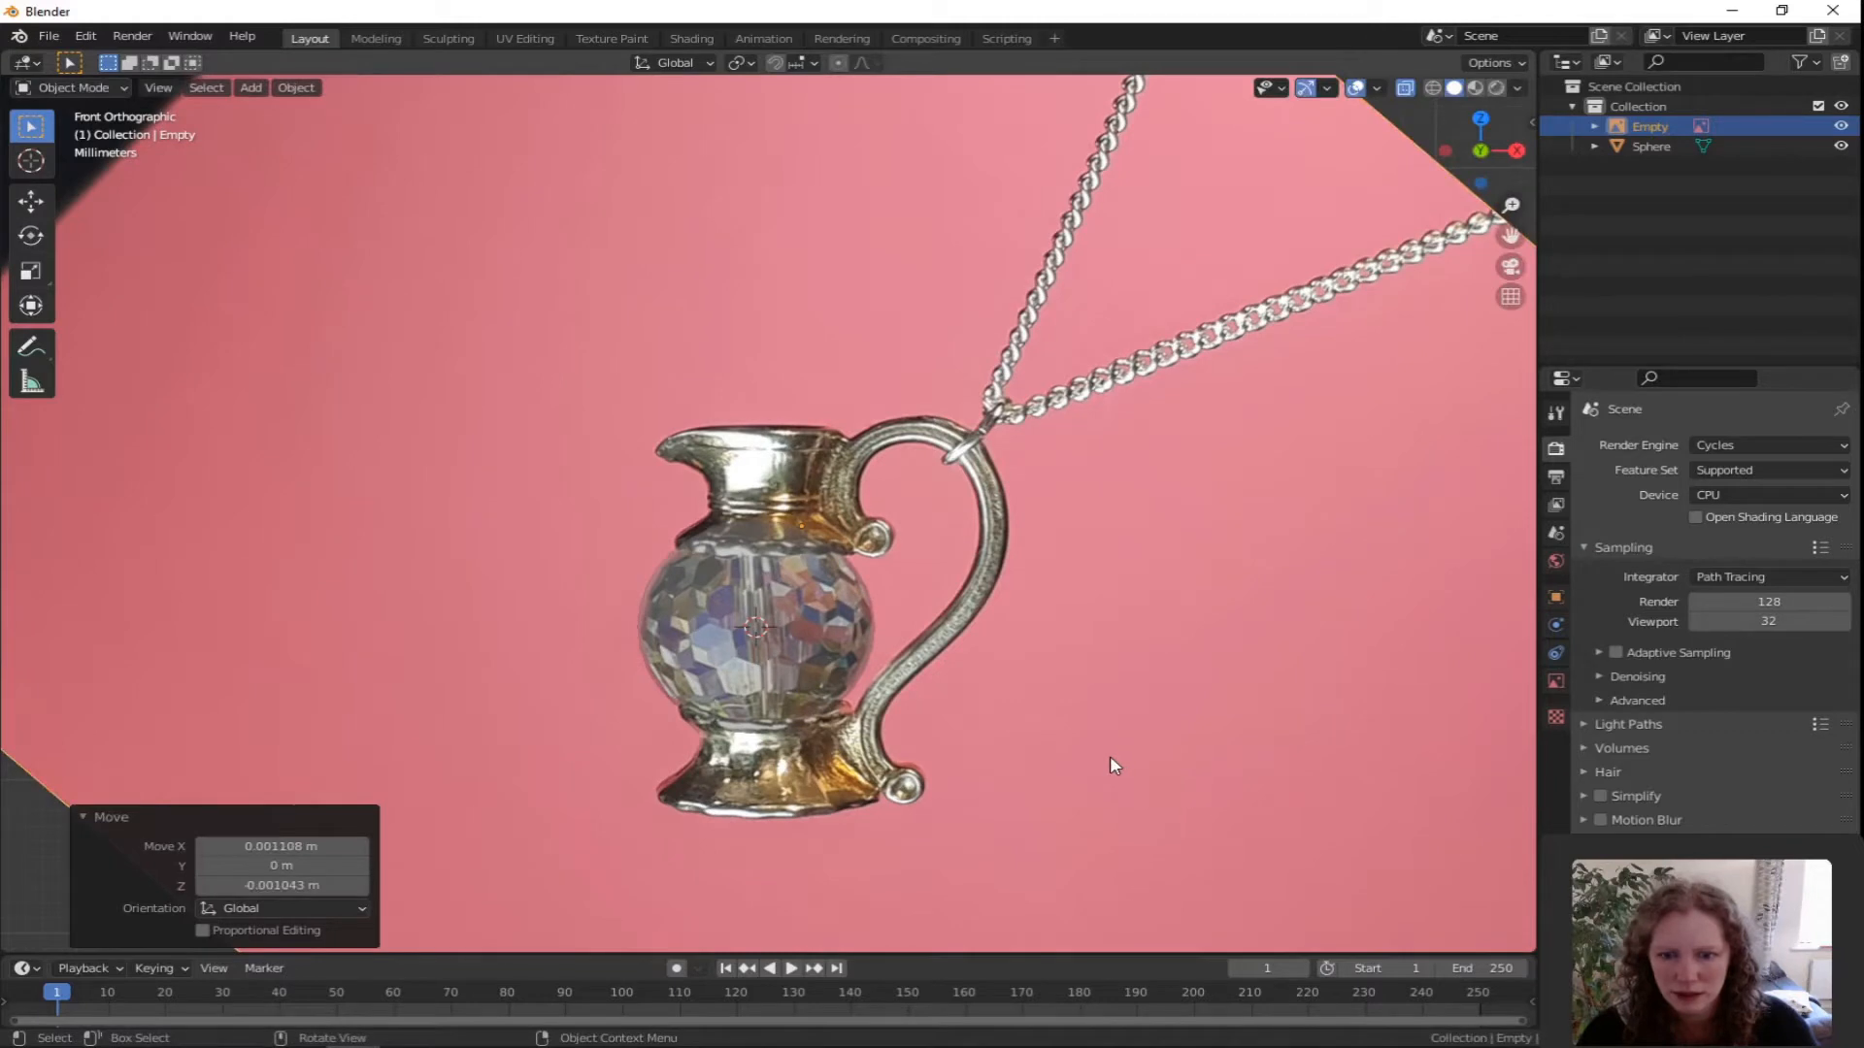
Scale the reference image up by about 1.021 and raise it about 0.13 mm along Z to fit the sphere.
key("s")
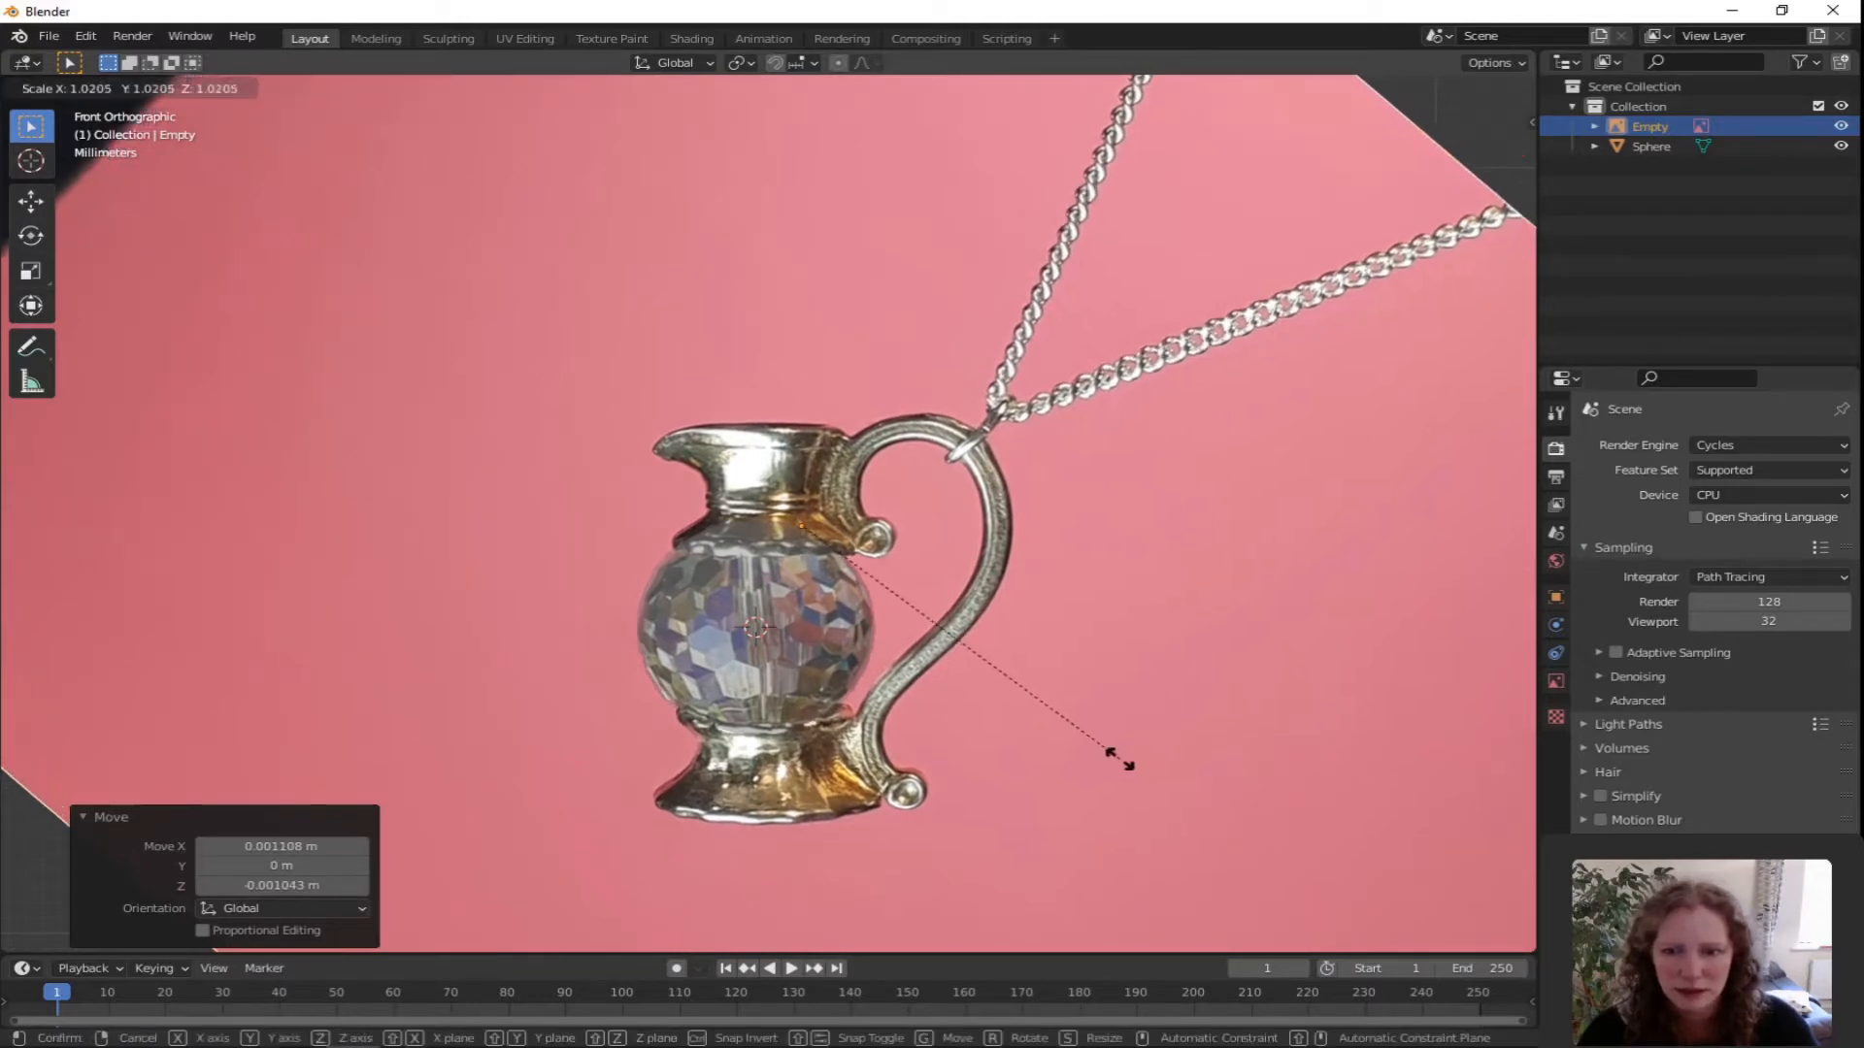
left_click(1114, 759)
key("g")
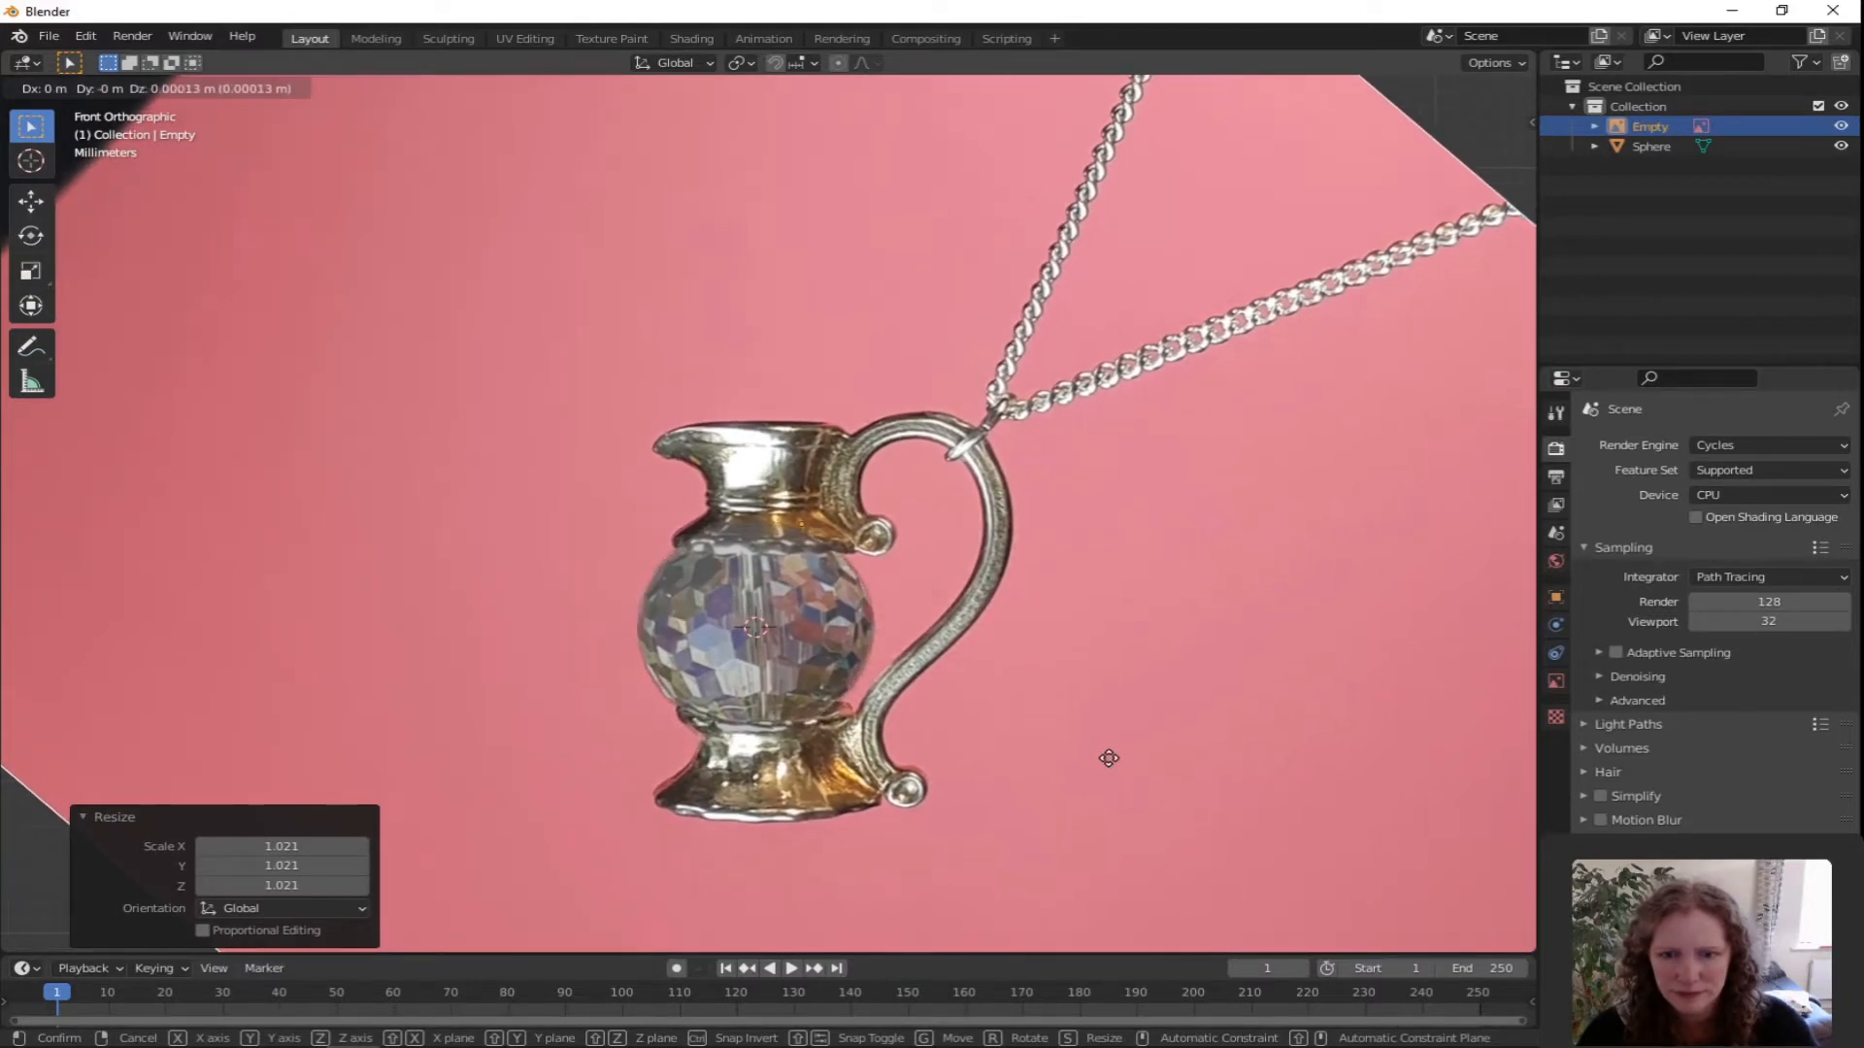
left_click(1108, 758)
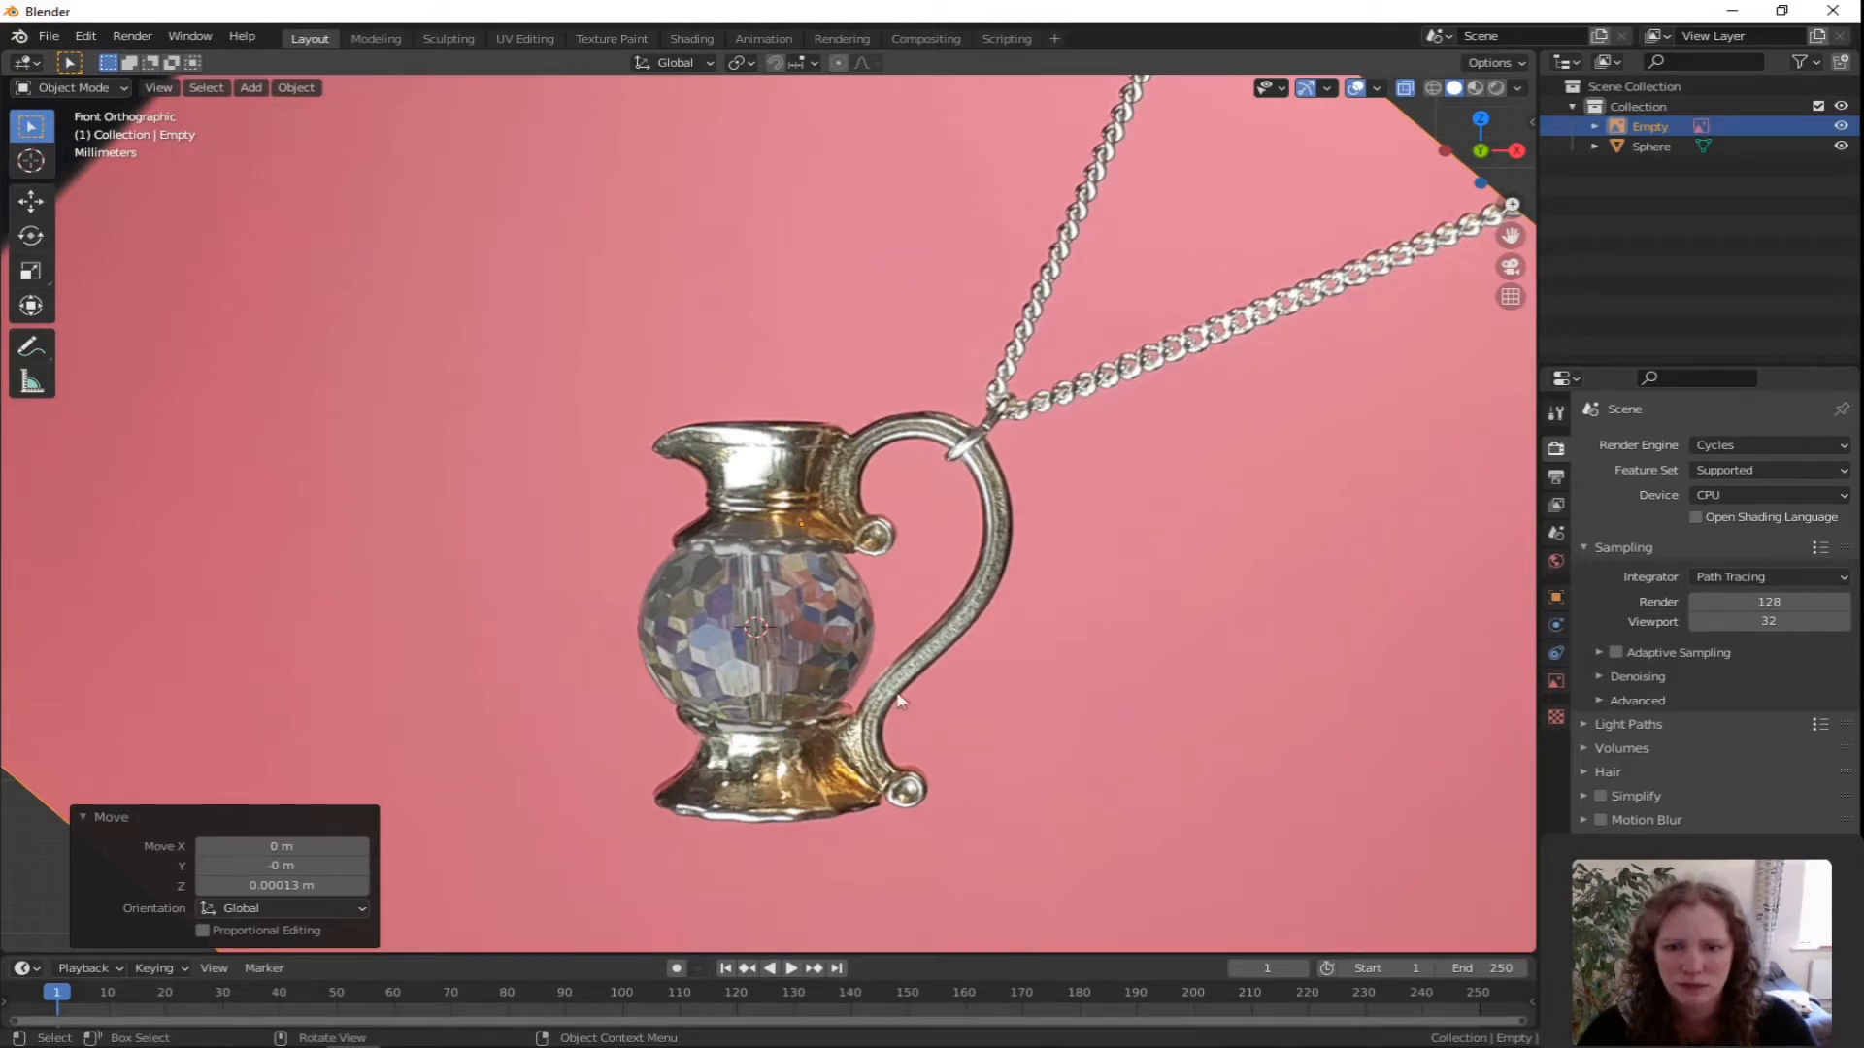
Delete the vertices of the sphere's wide middle band in Edit Mode, keeping only its upper and lower caps.
left_click(813, 657)
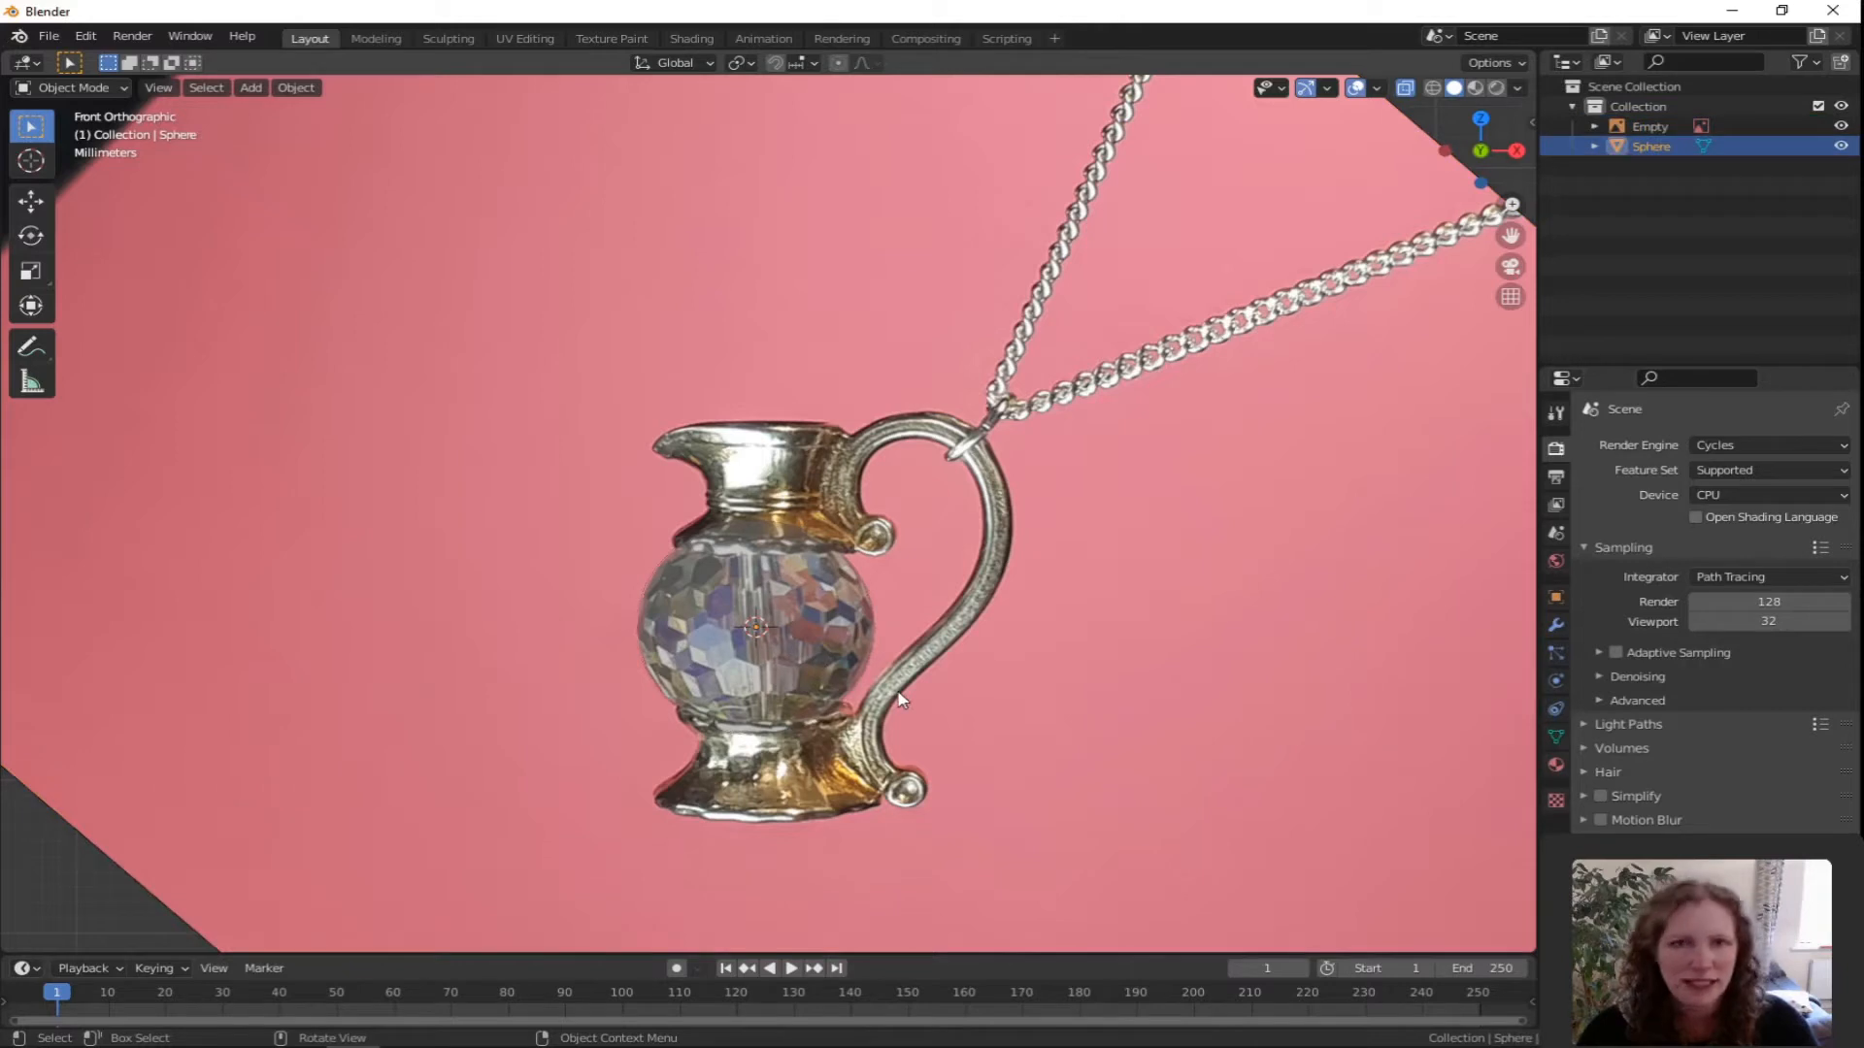
key("Tab")
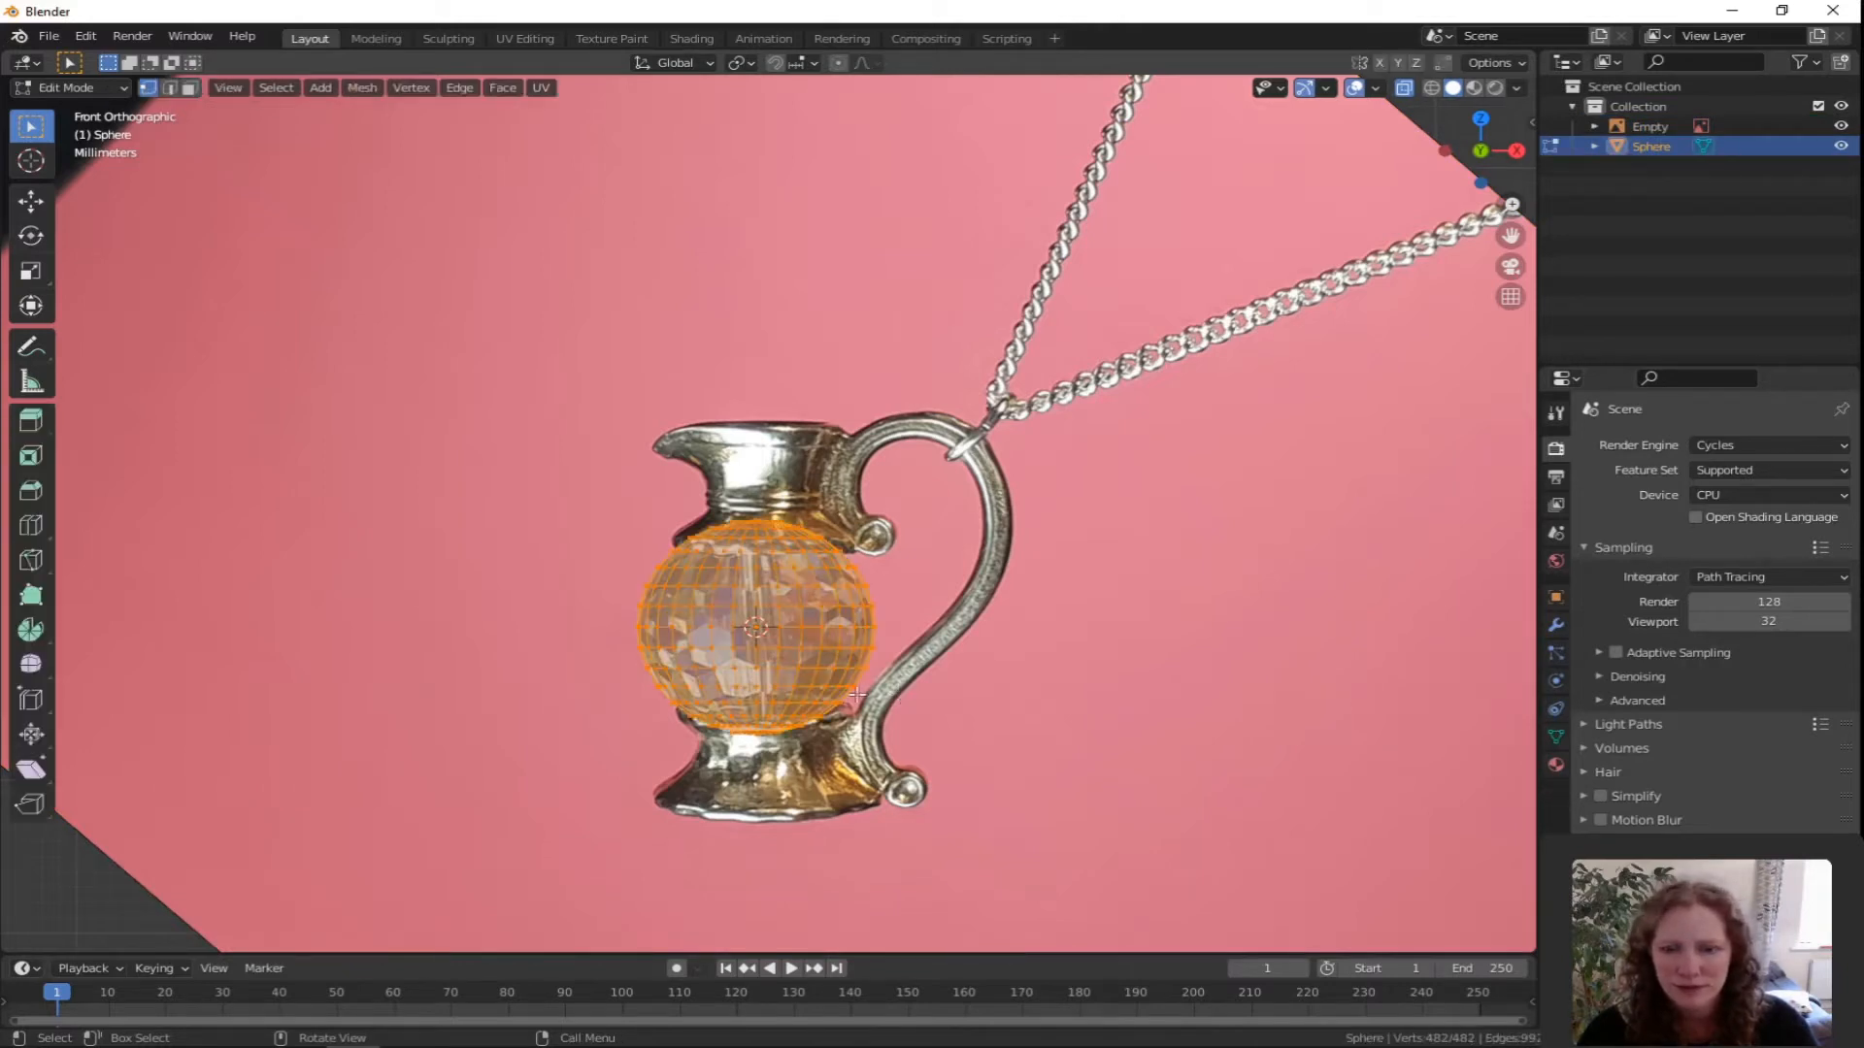
scroll(854, 693, "up", 3)
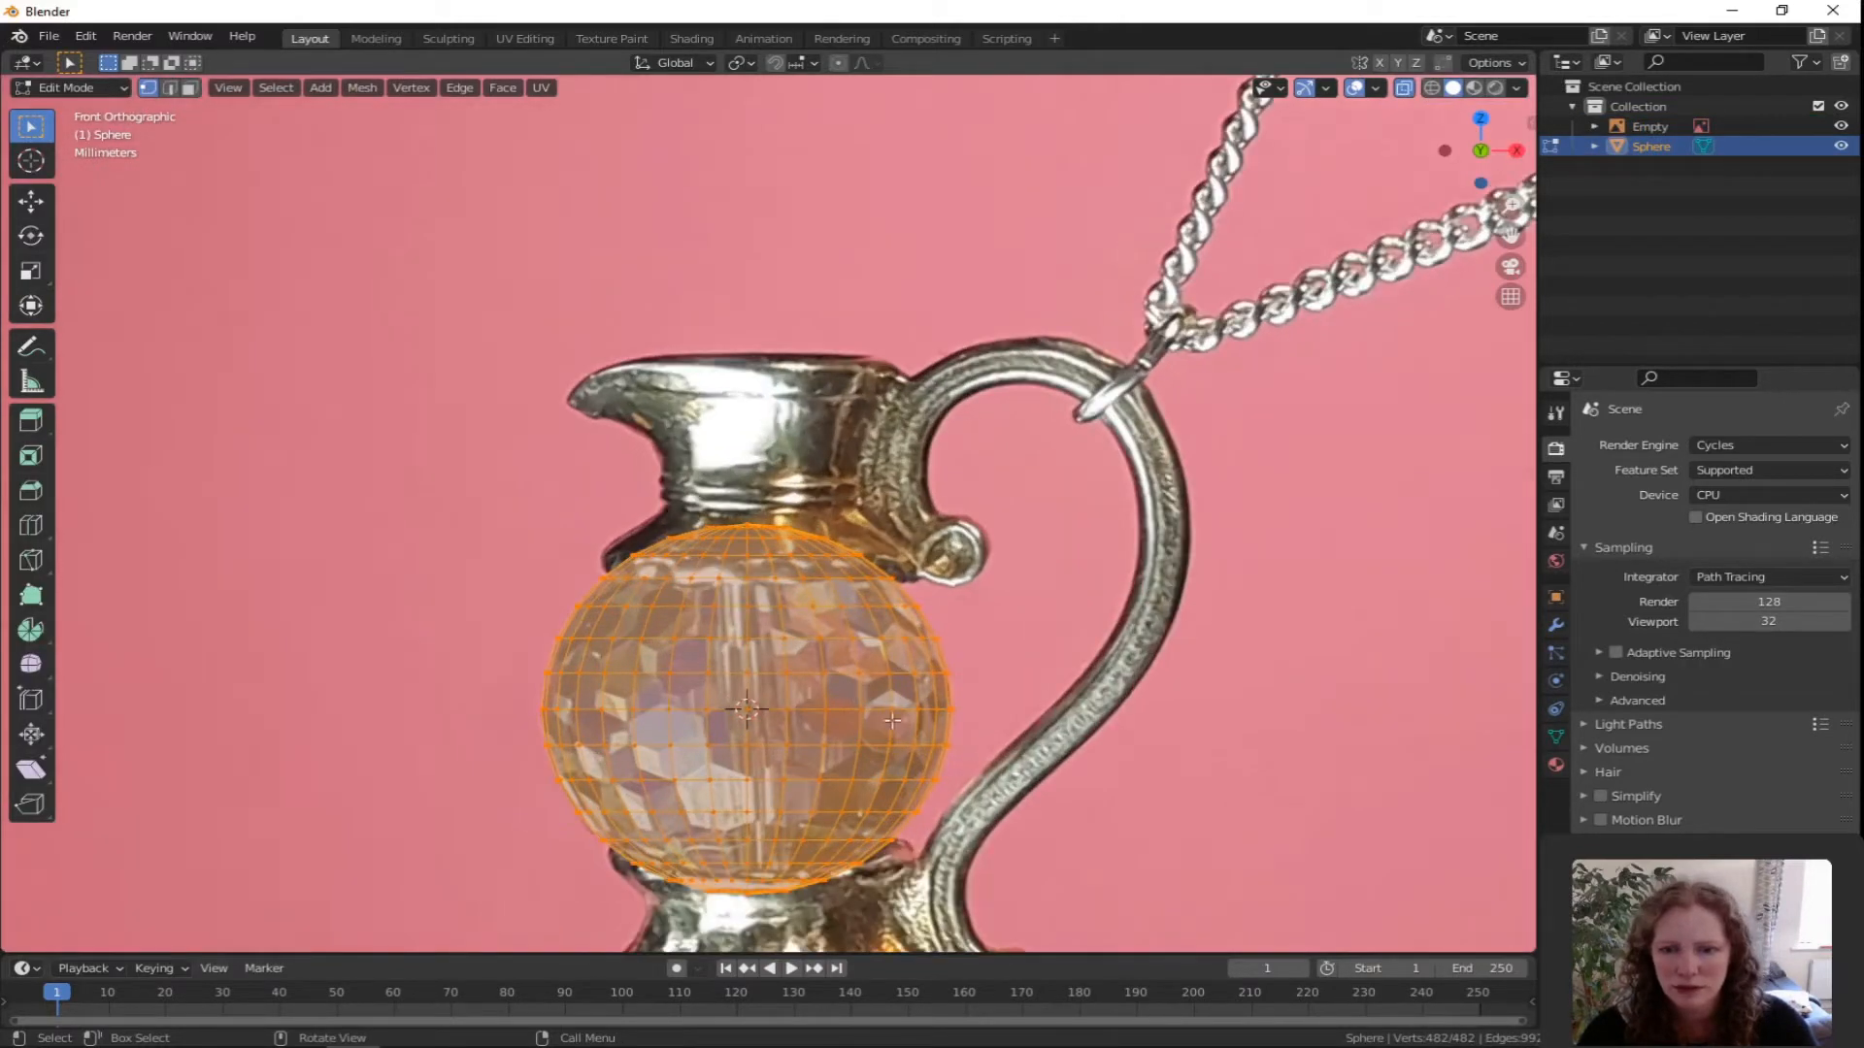
middle_click_drag(918, 739, 989, 580, "shift")
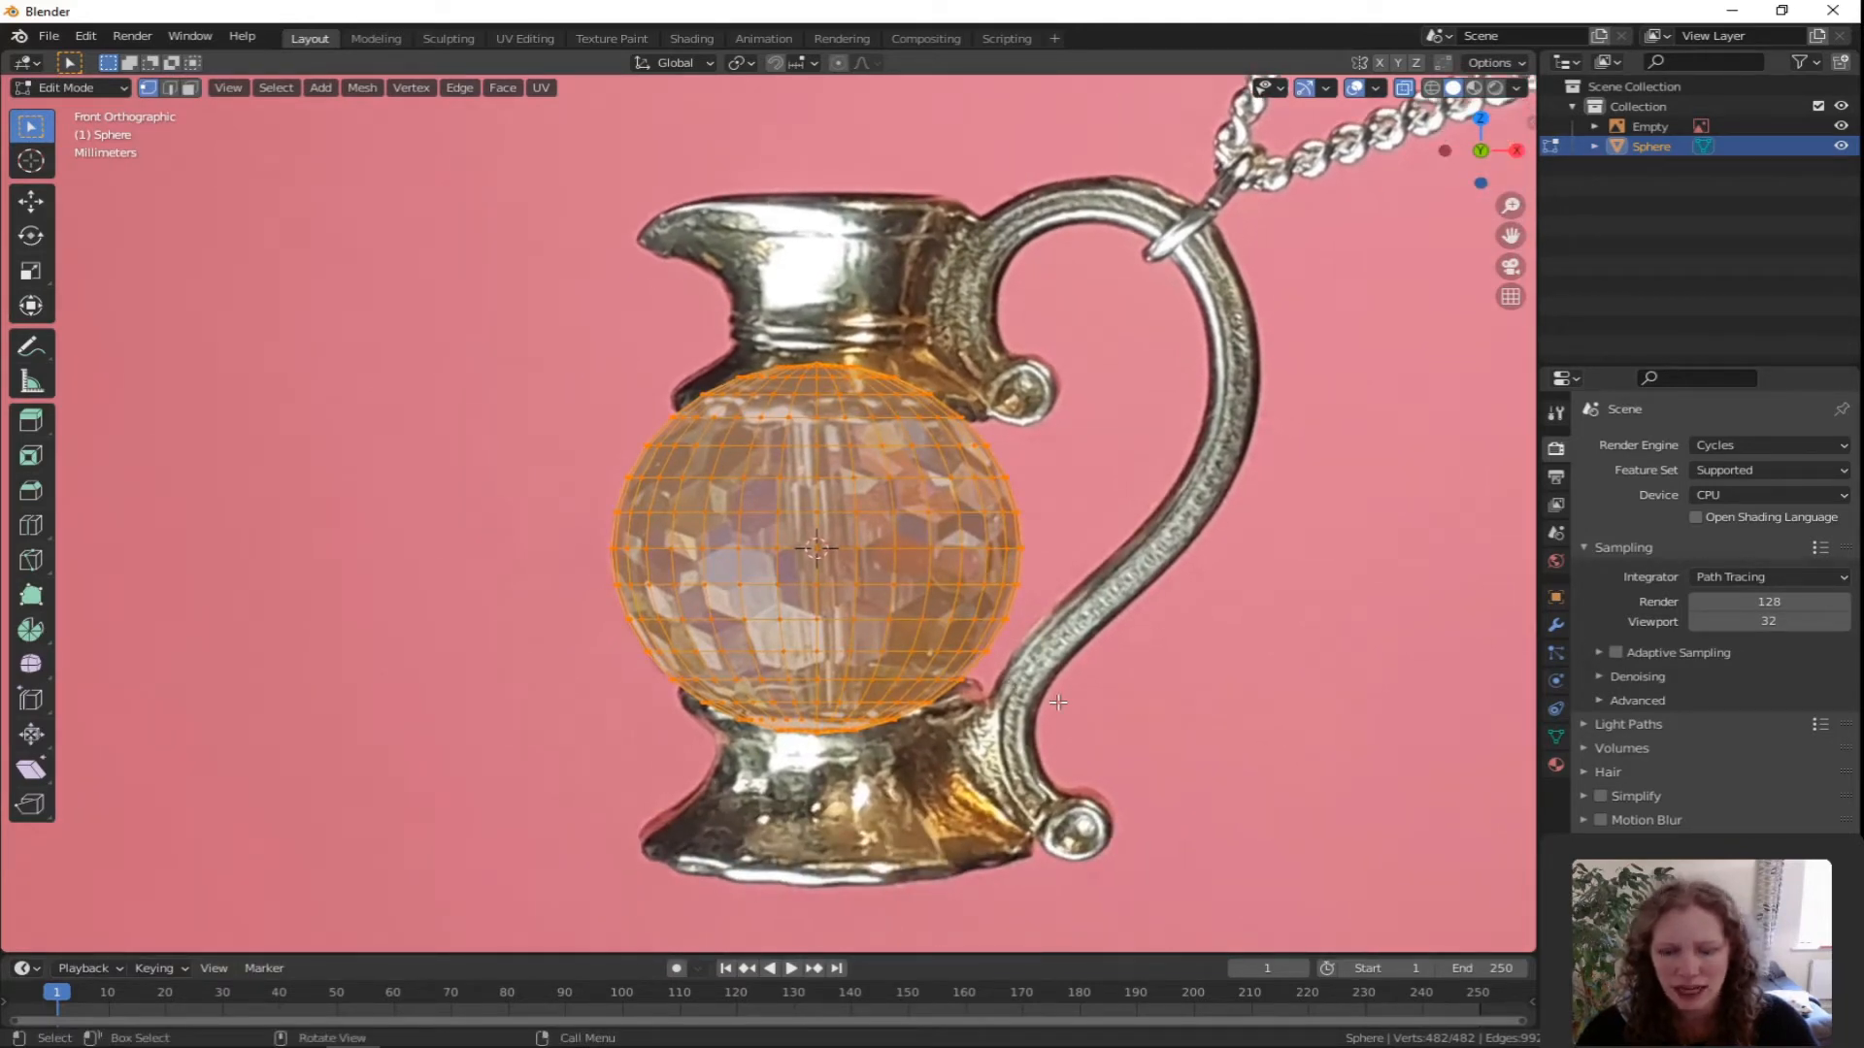
key("alt+a")
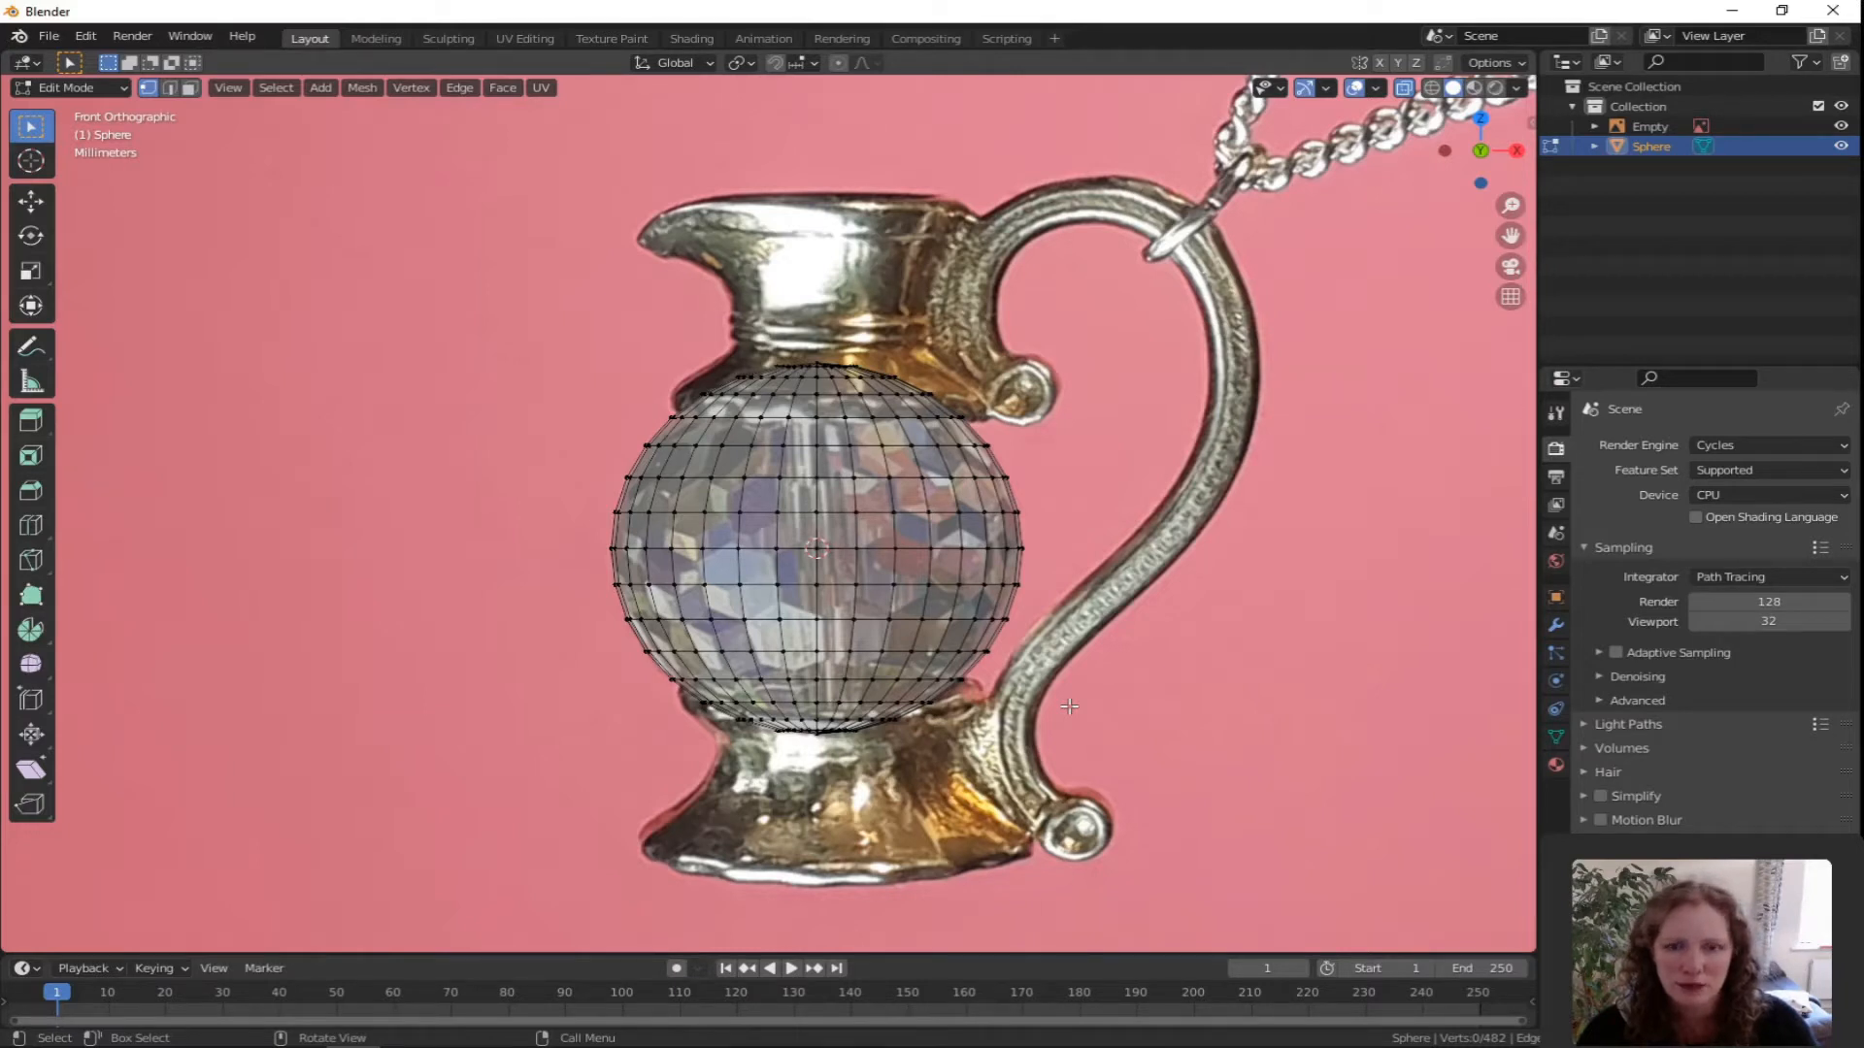
key("b")
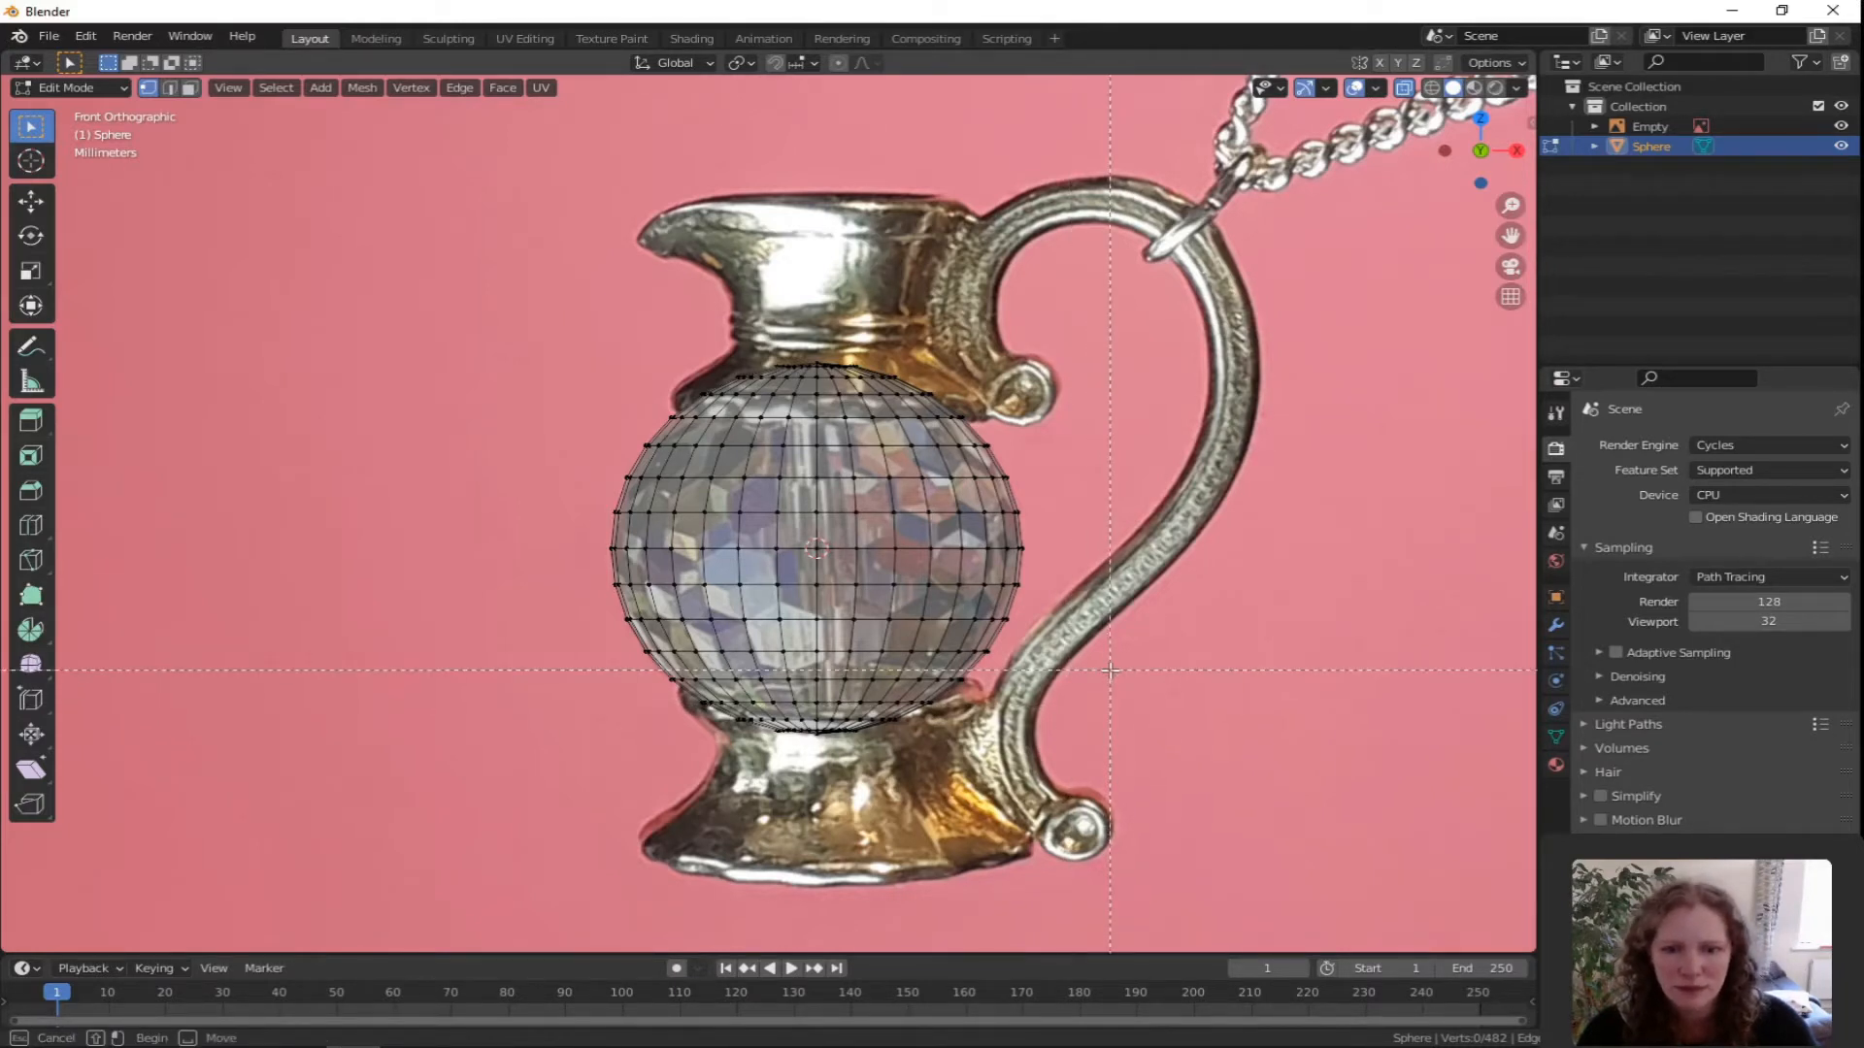
left_click_drag(1121, 657, 508, 438)
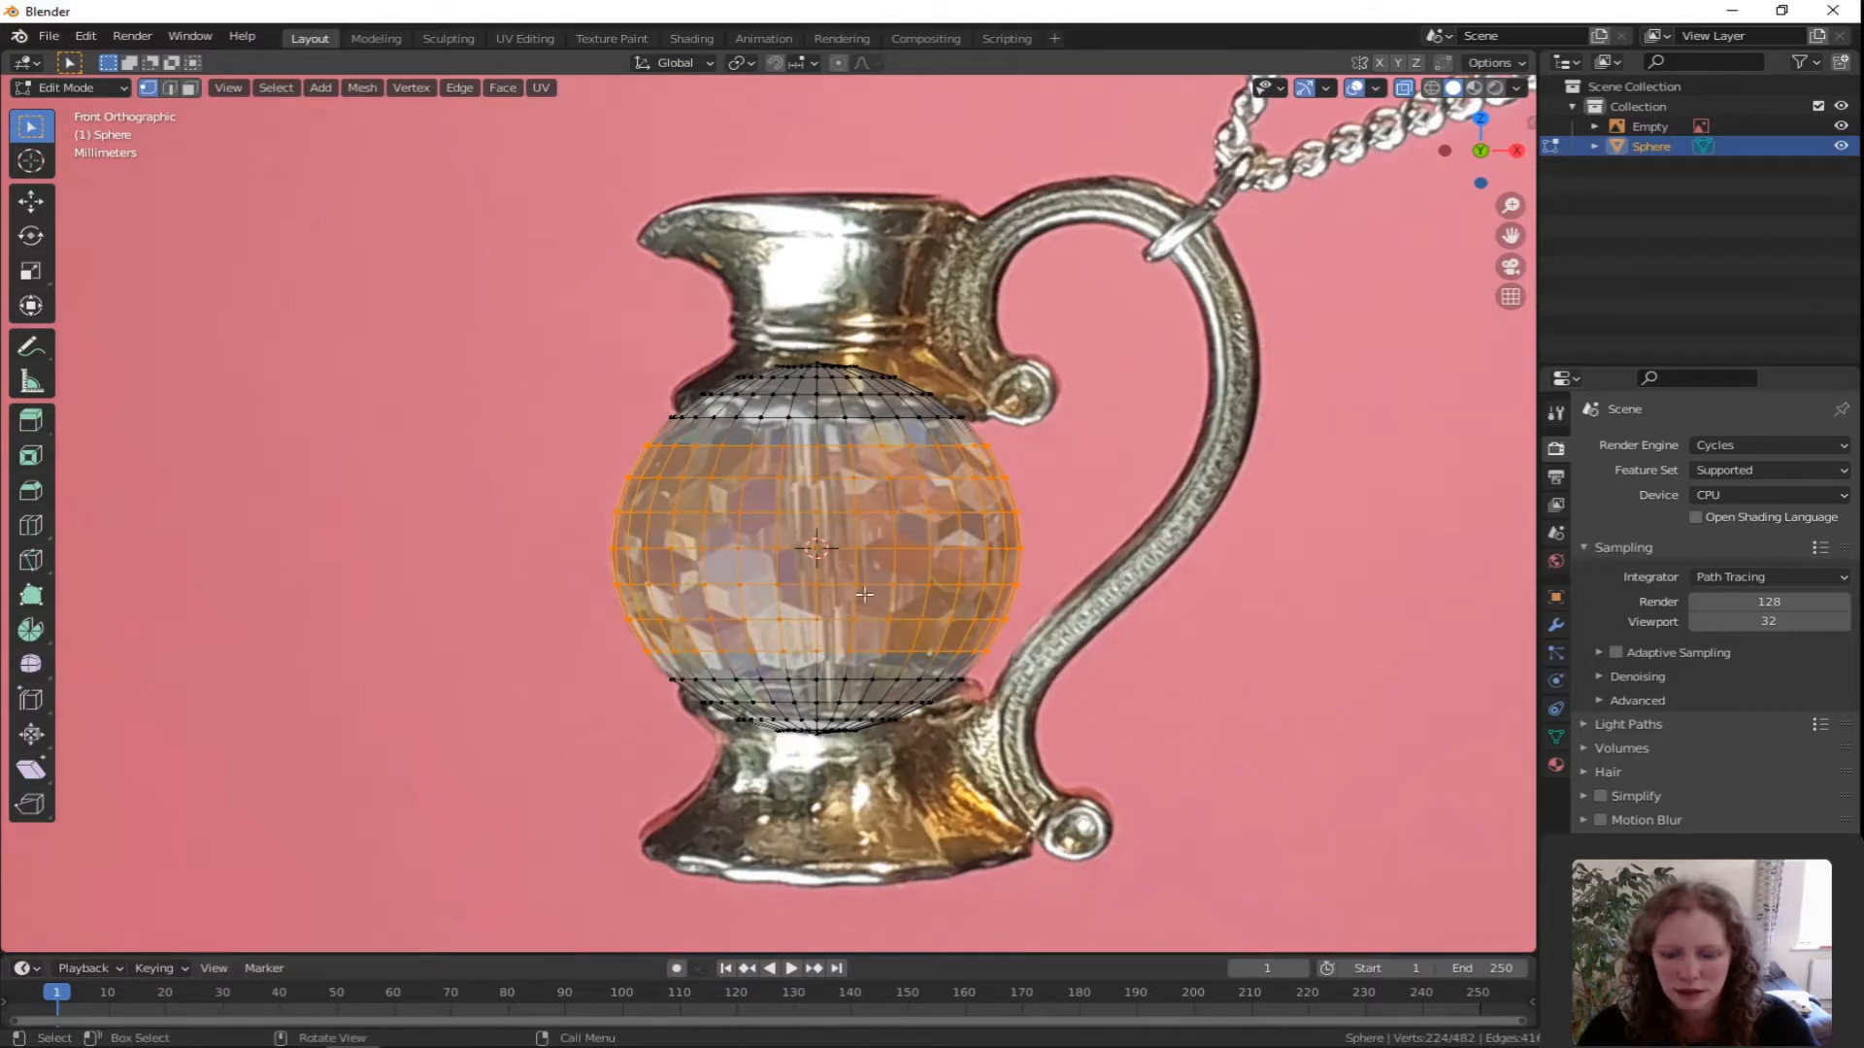
key("x")
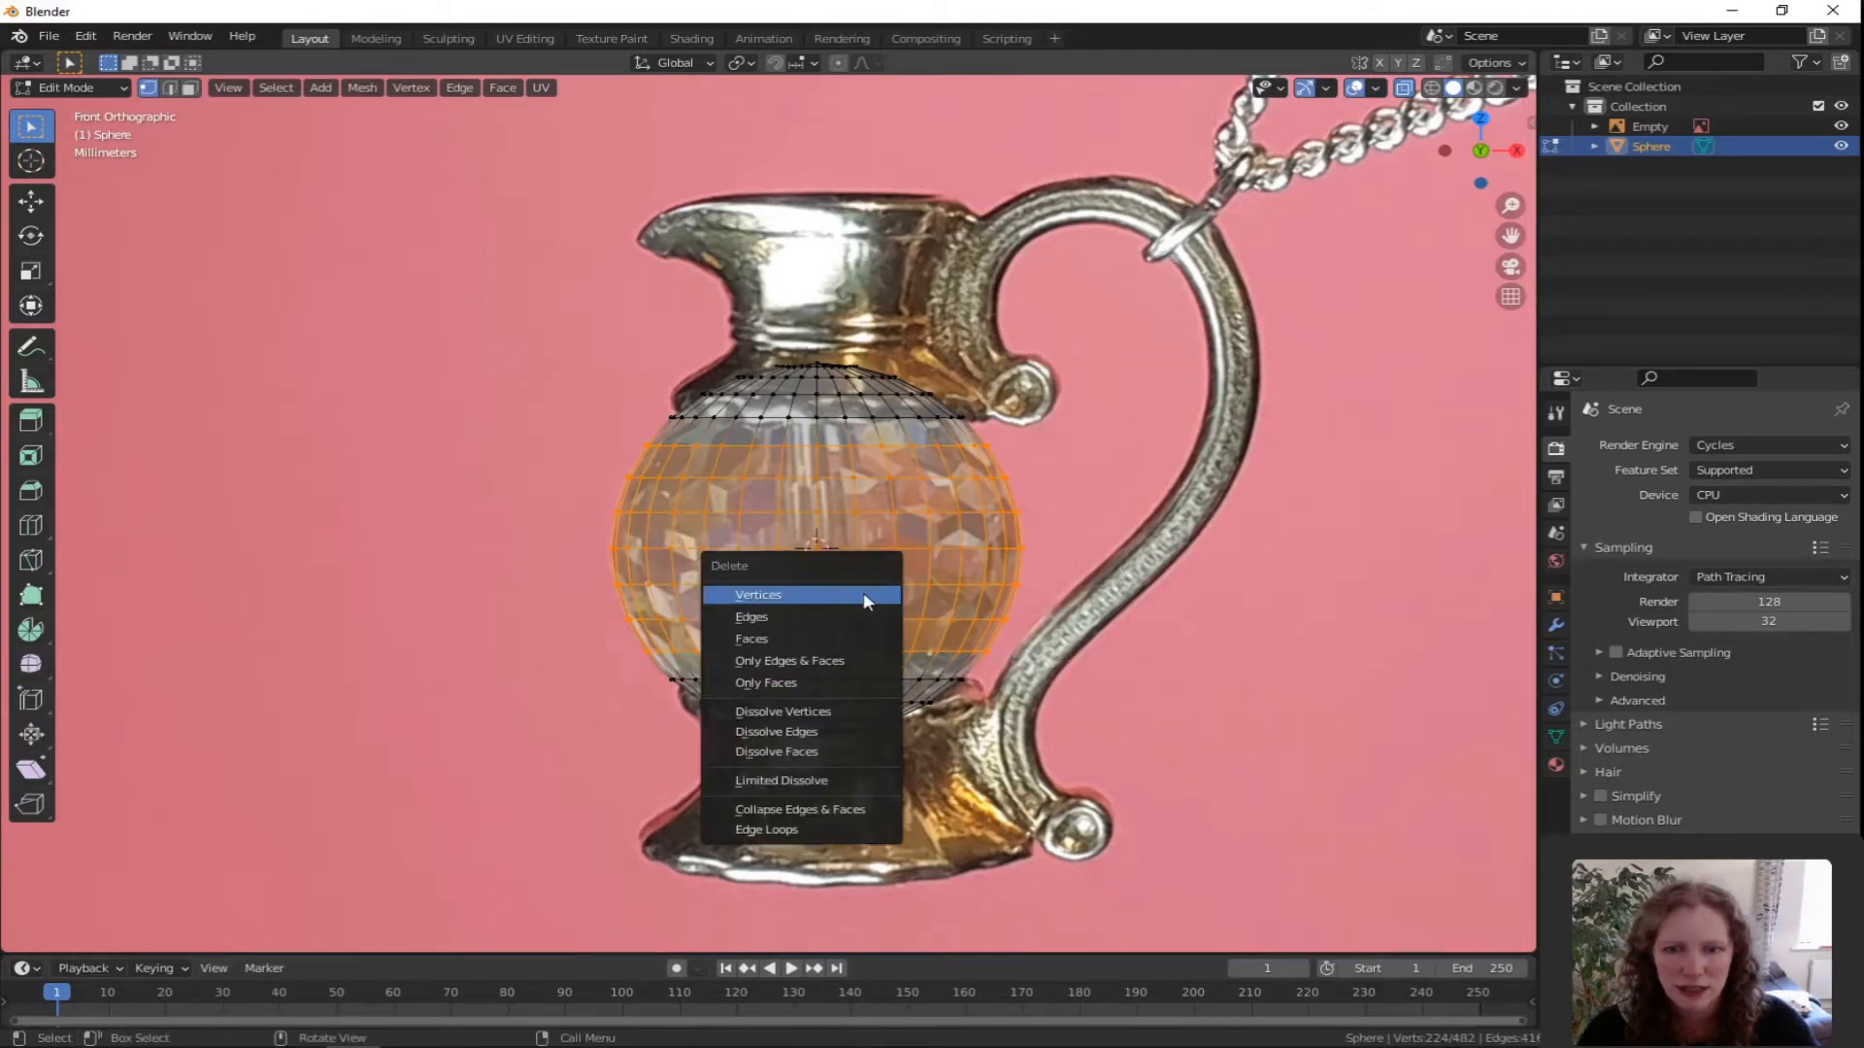
left_click(755, 592)
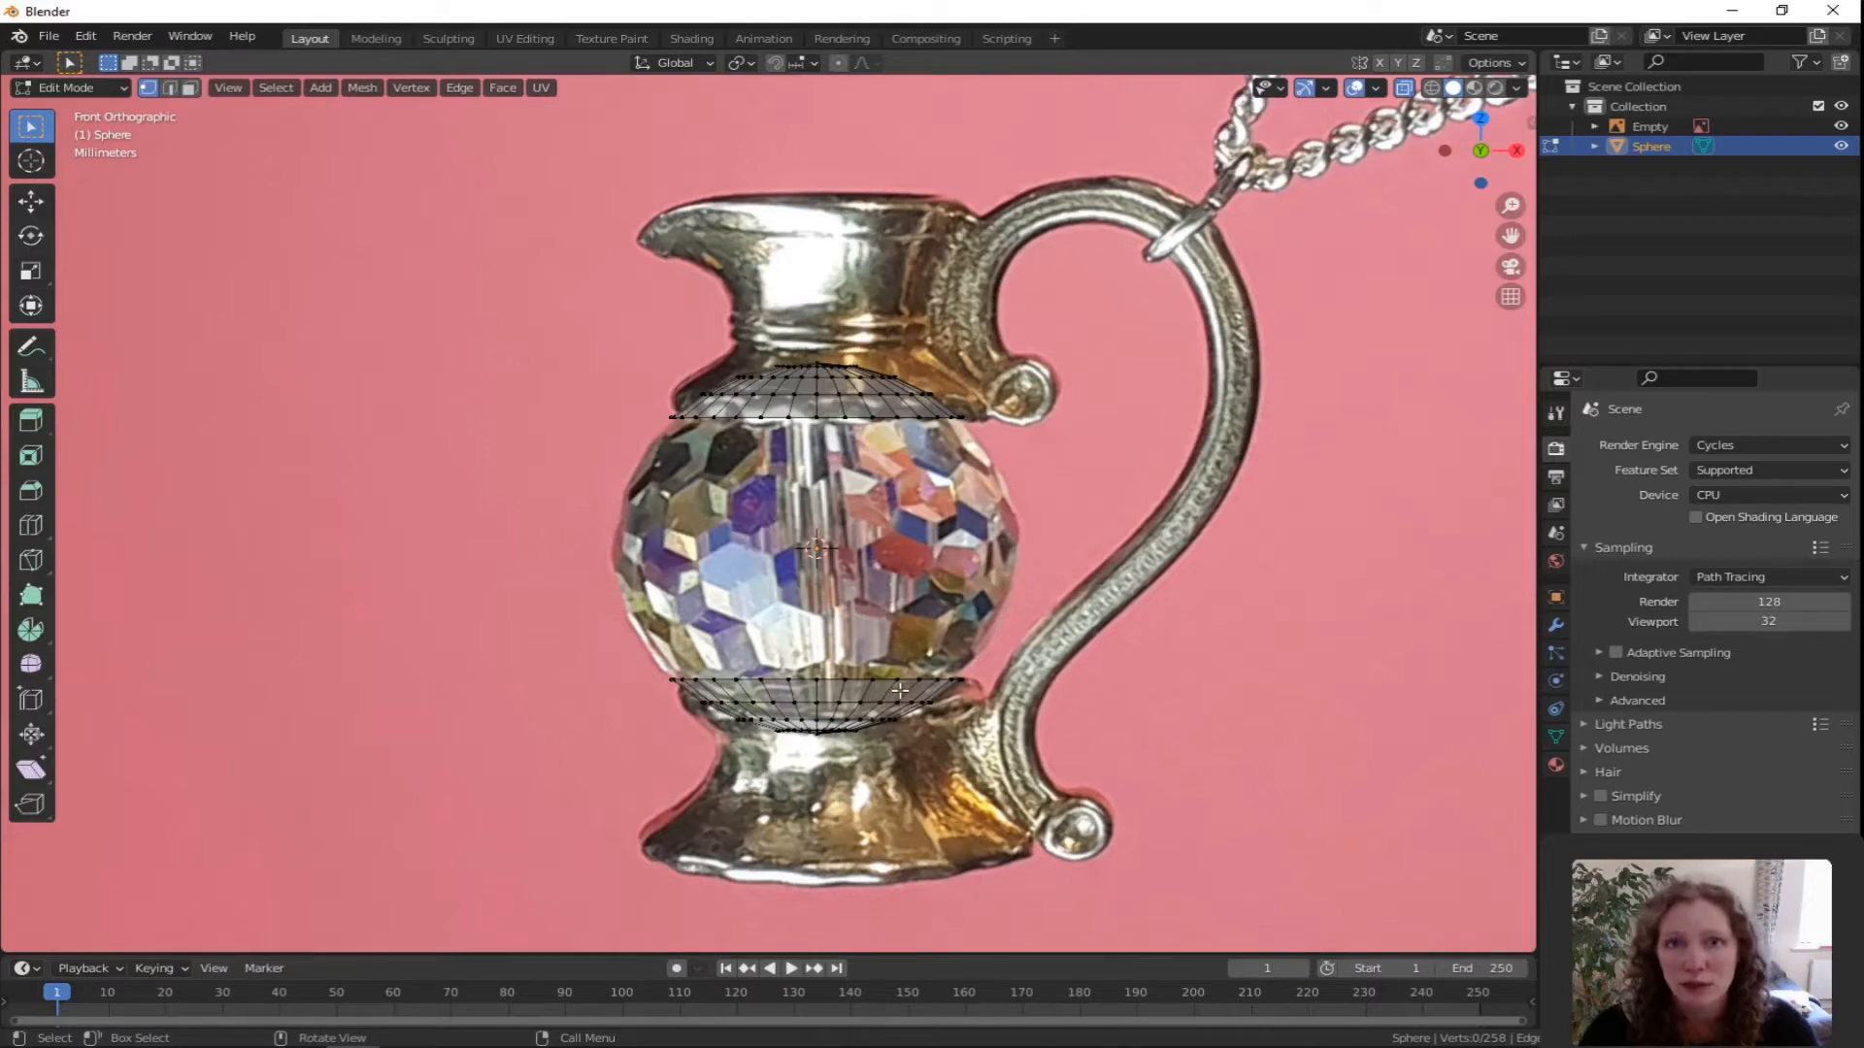
Extrude the lower cap's open edge loop in place, scale it outward by about 1.15, and extrude it straight down about 0.6 mm.
left_click(803, 681, "alt")
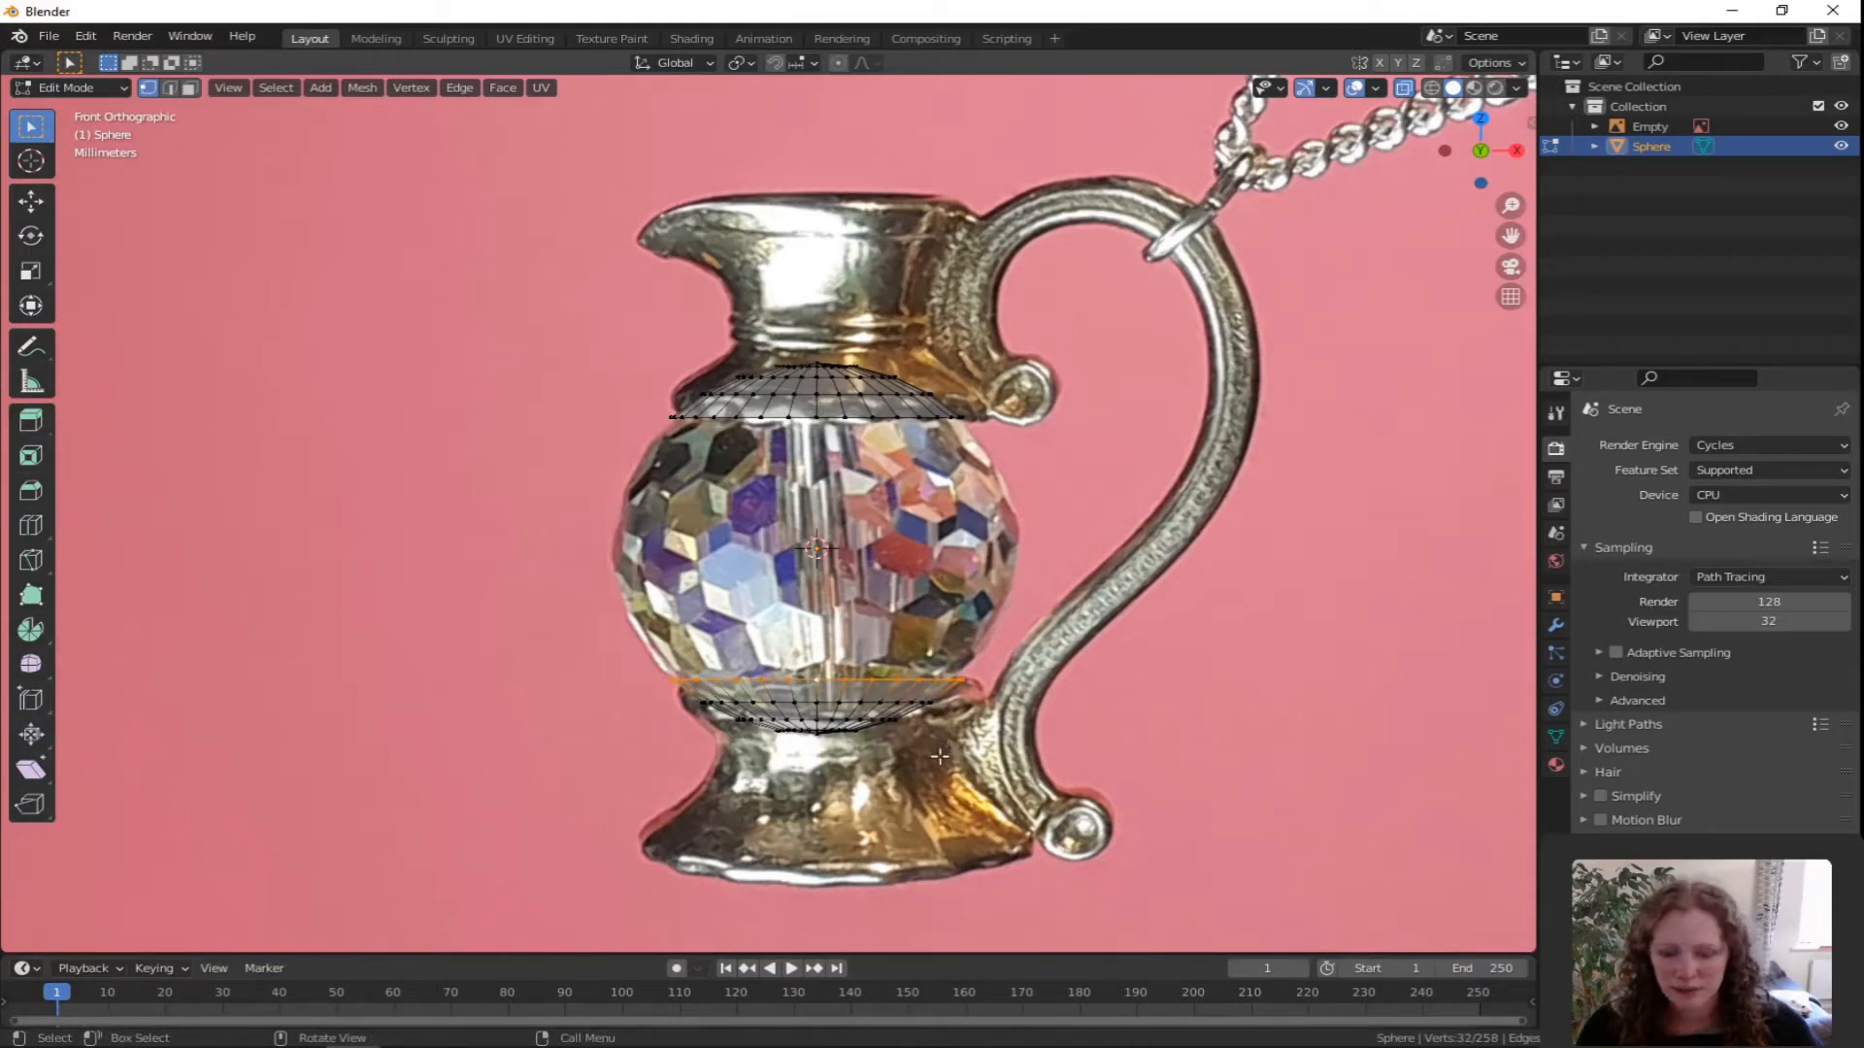
key("g")
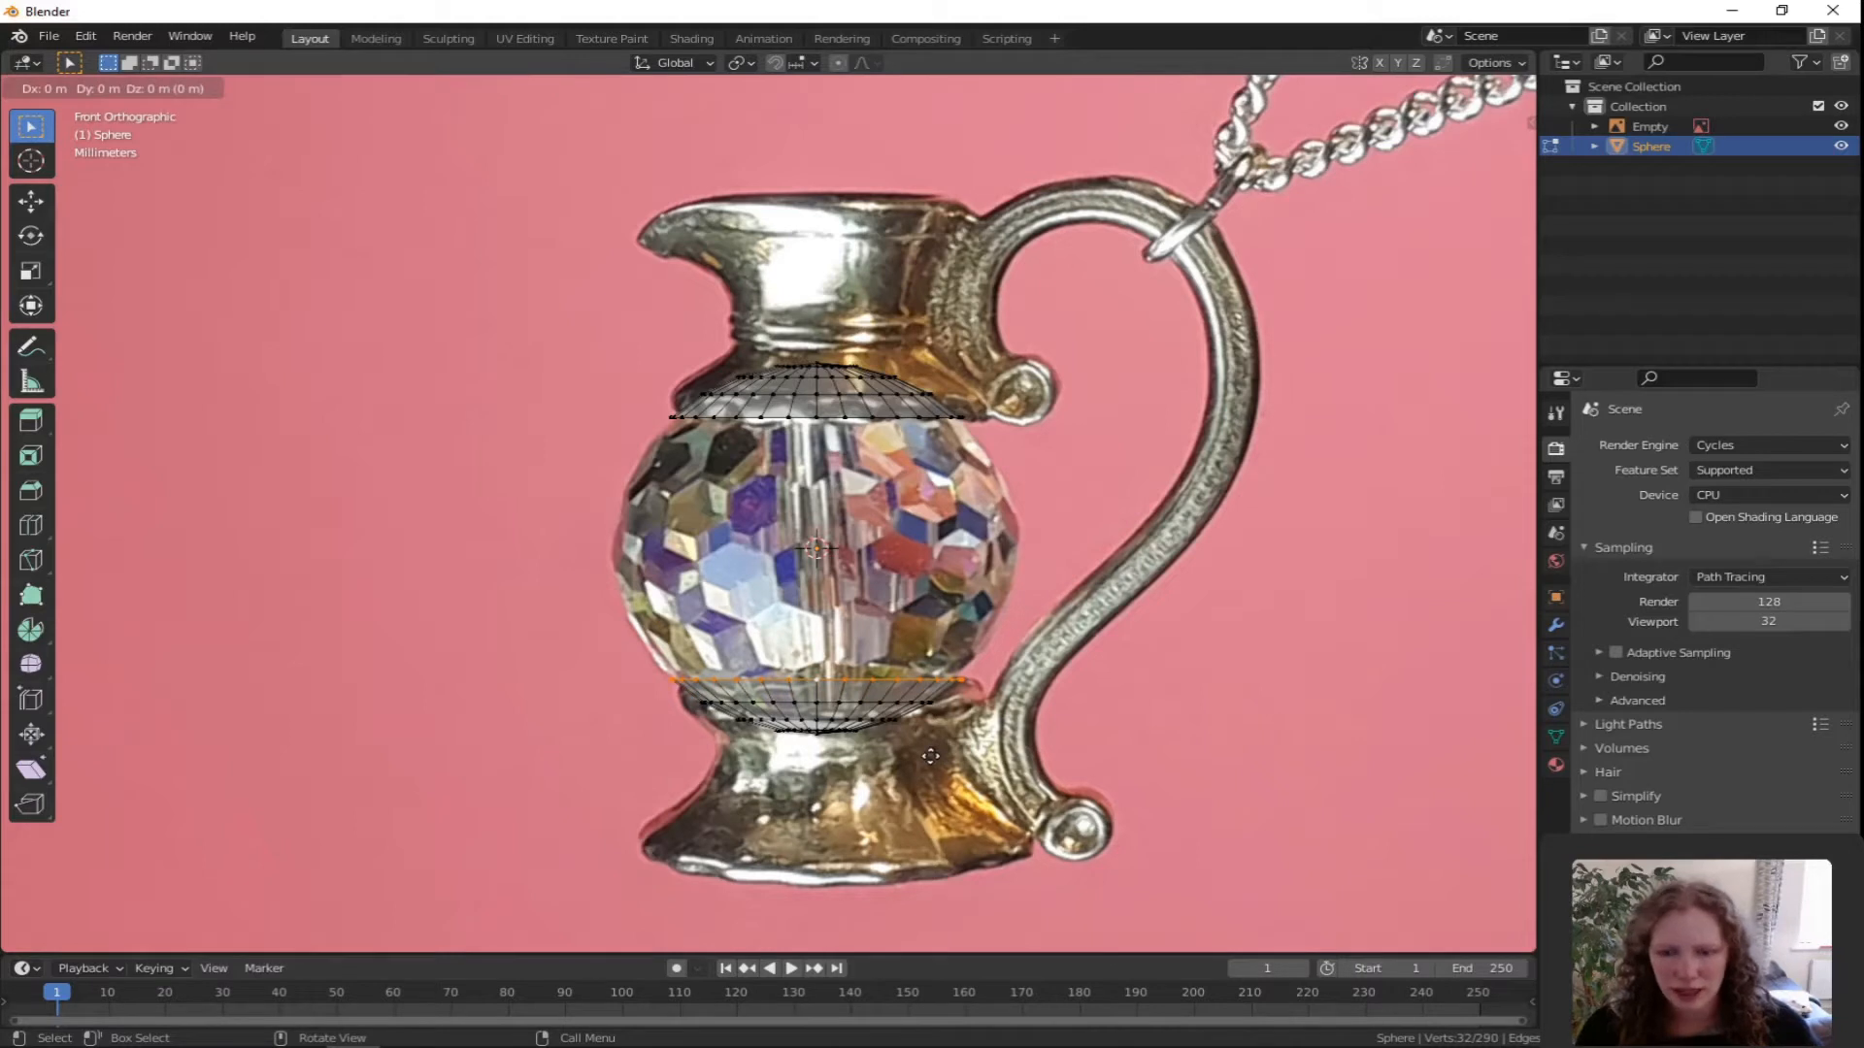
key("s")
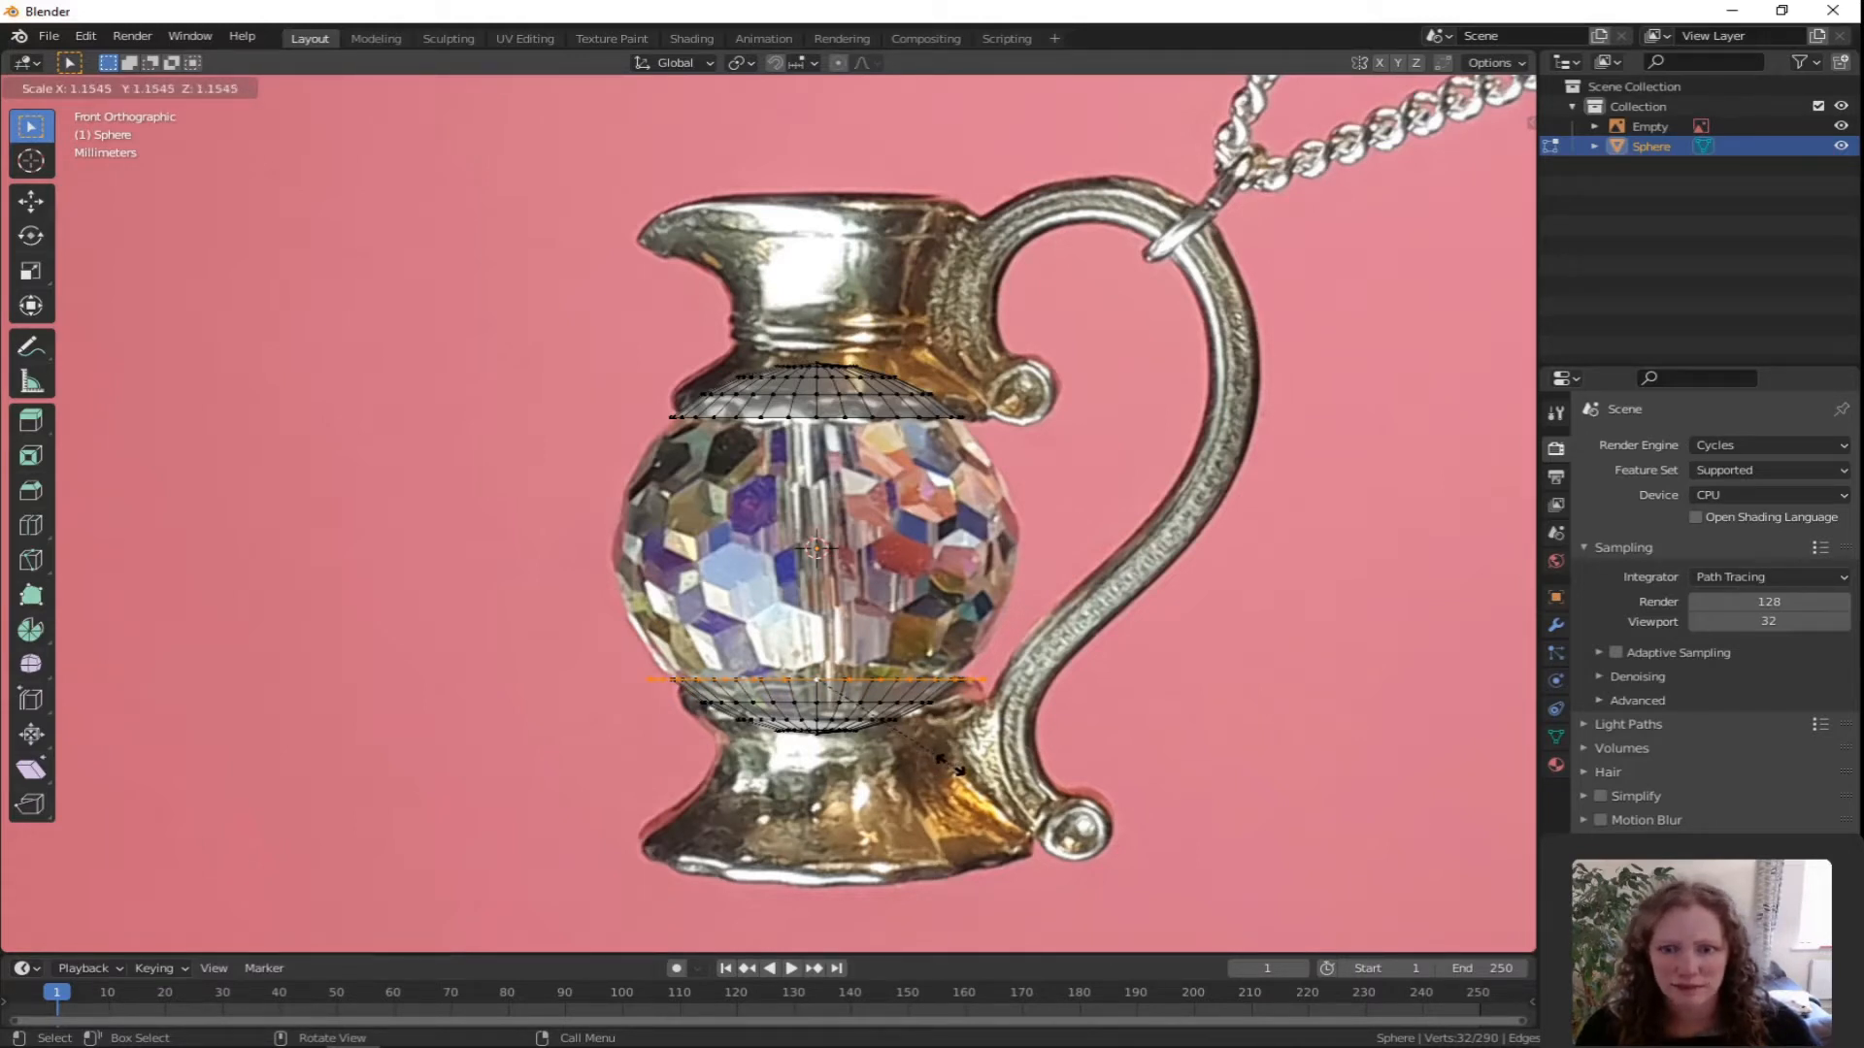
left_click(950, 766)
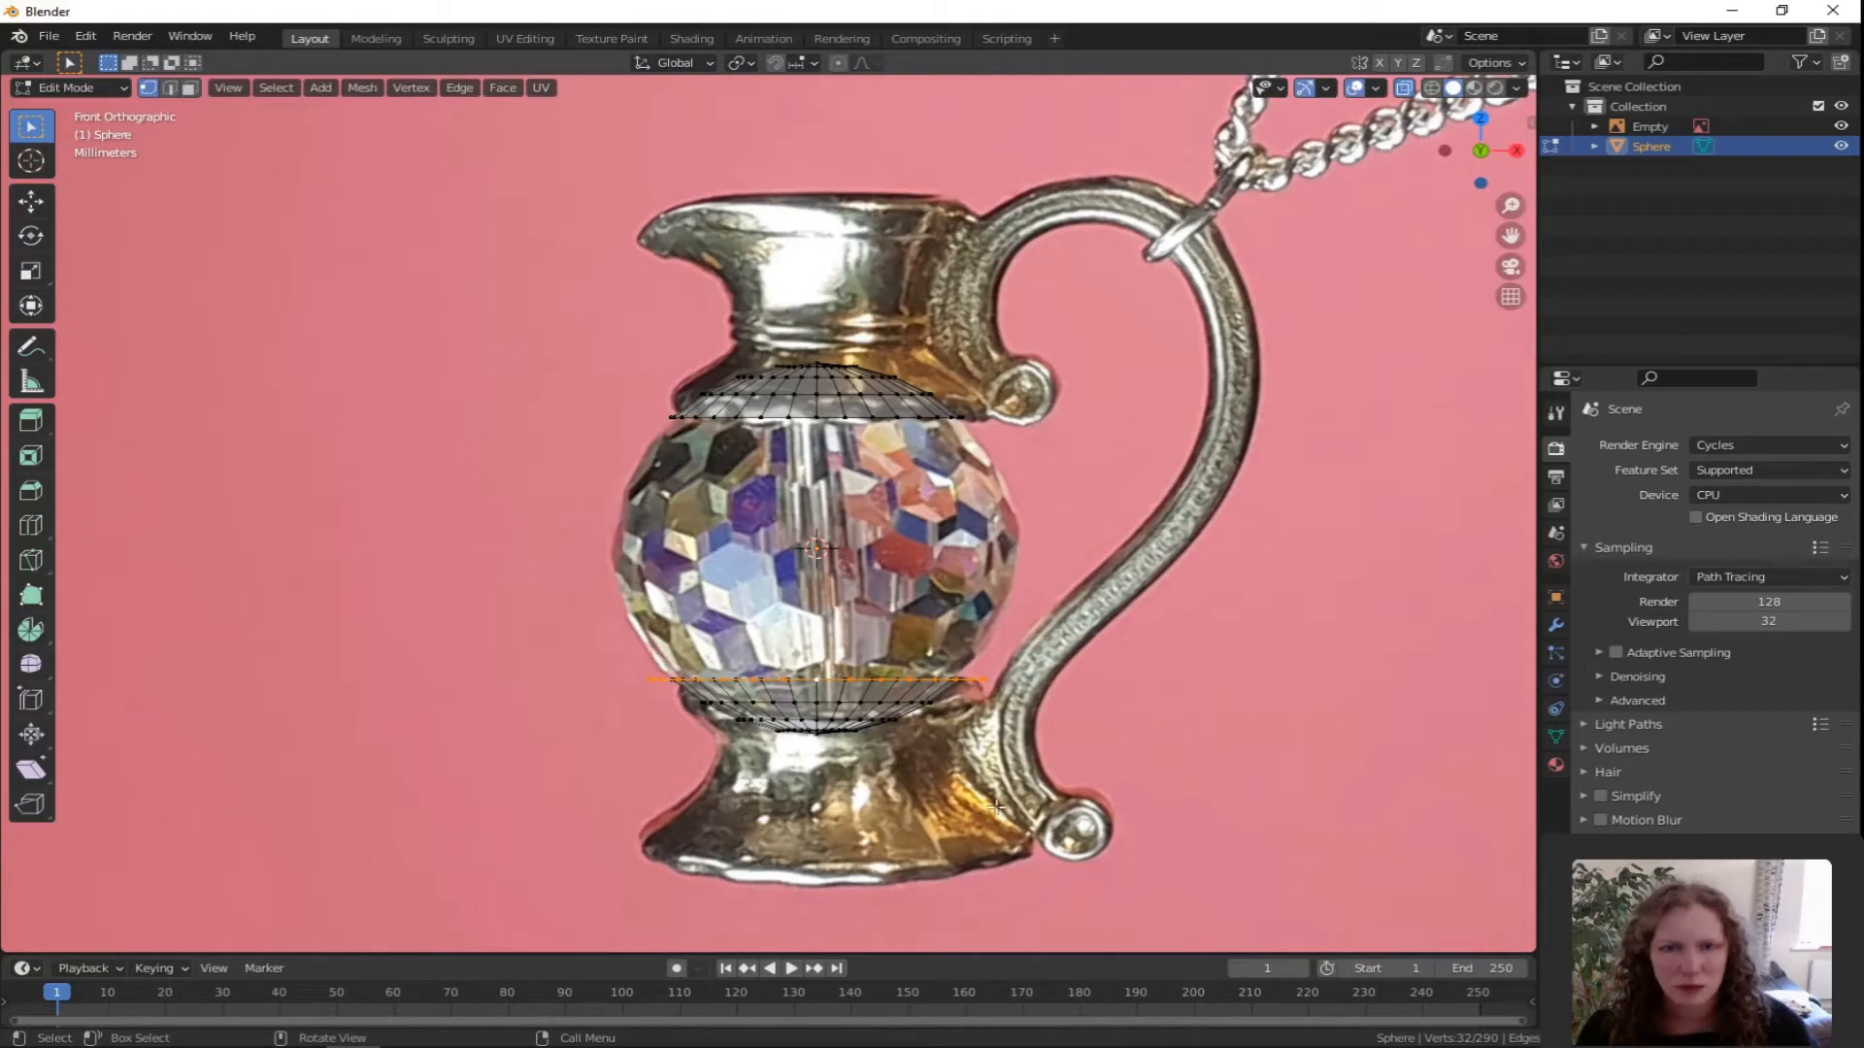
key("e")
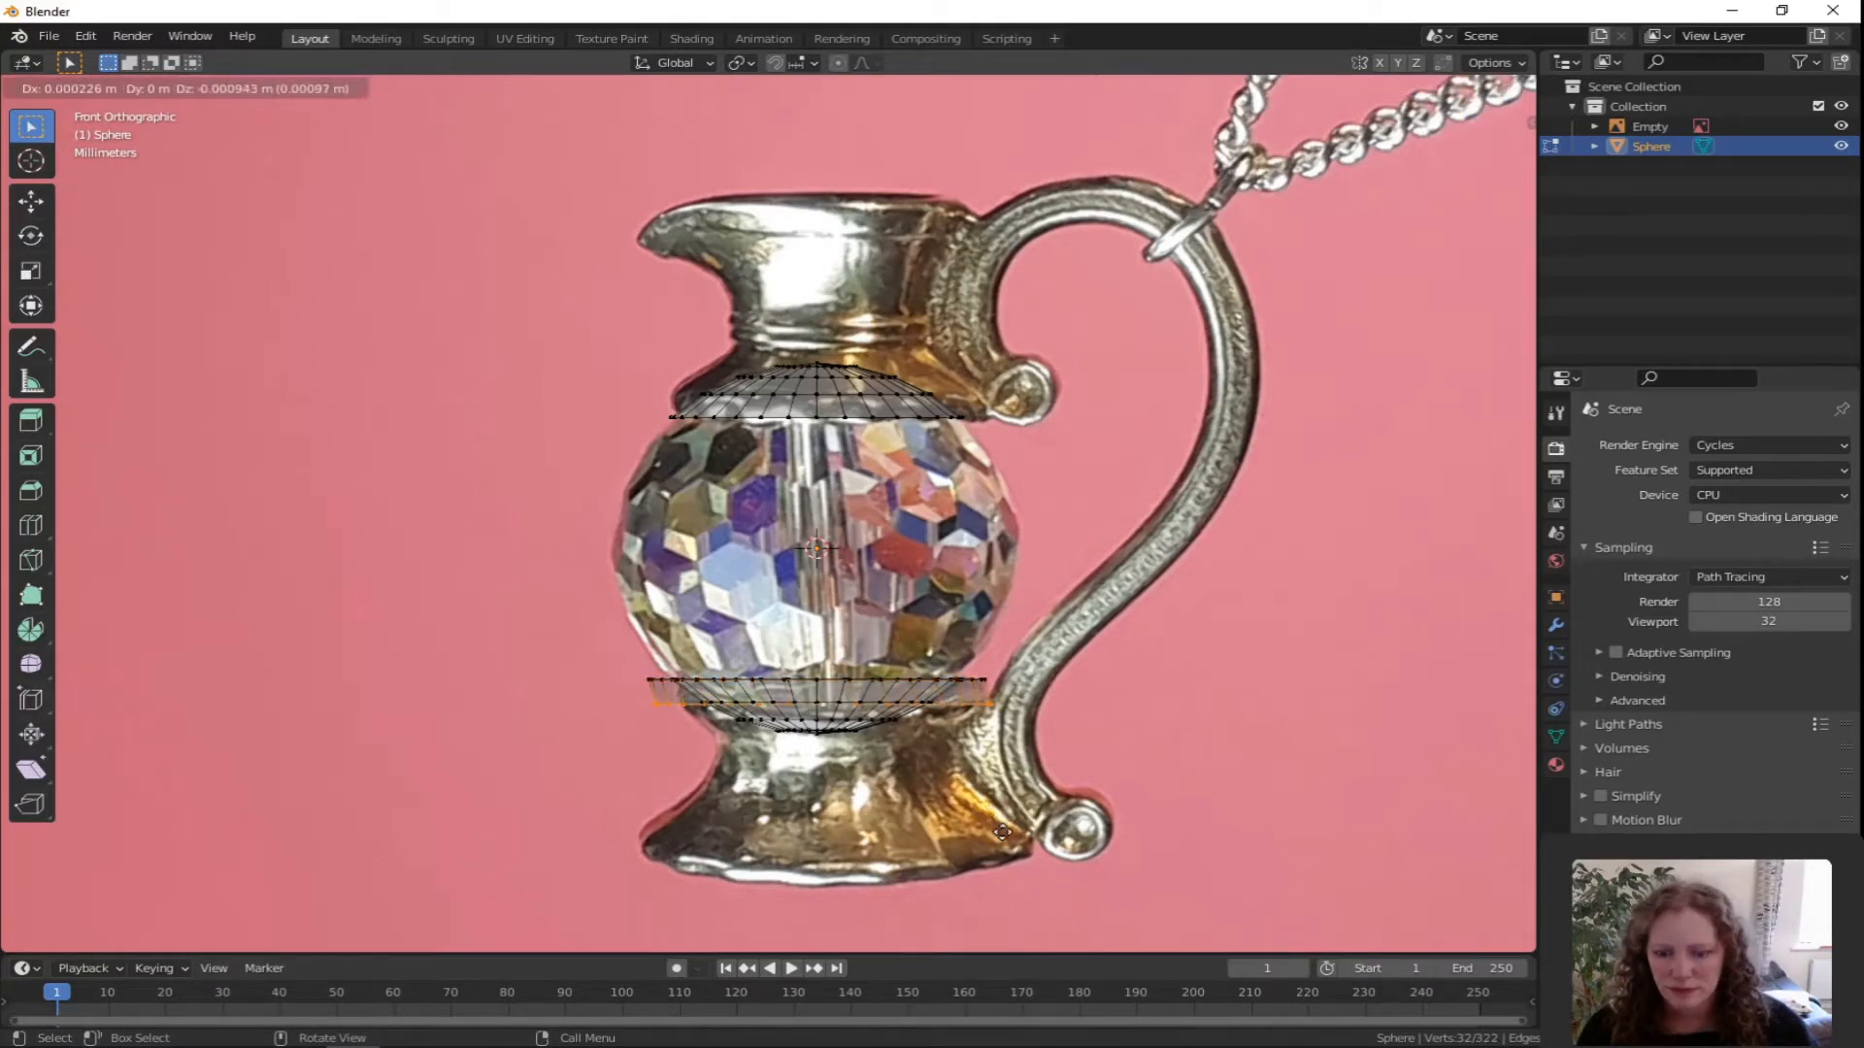
key("z")
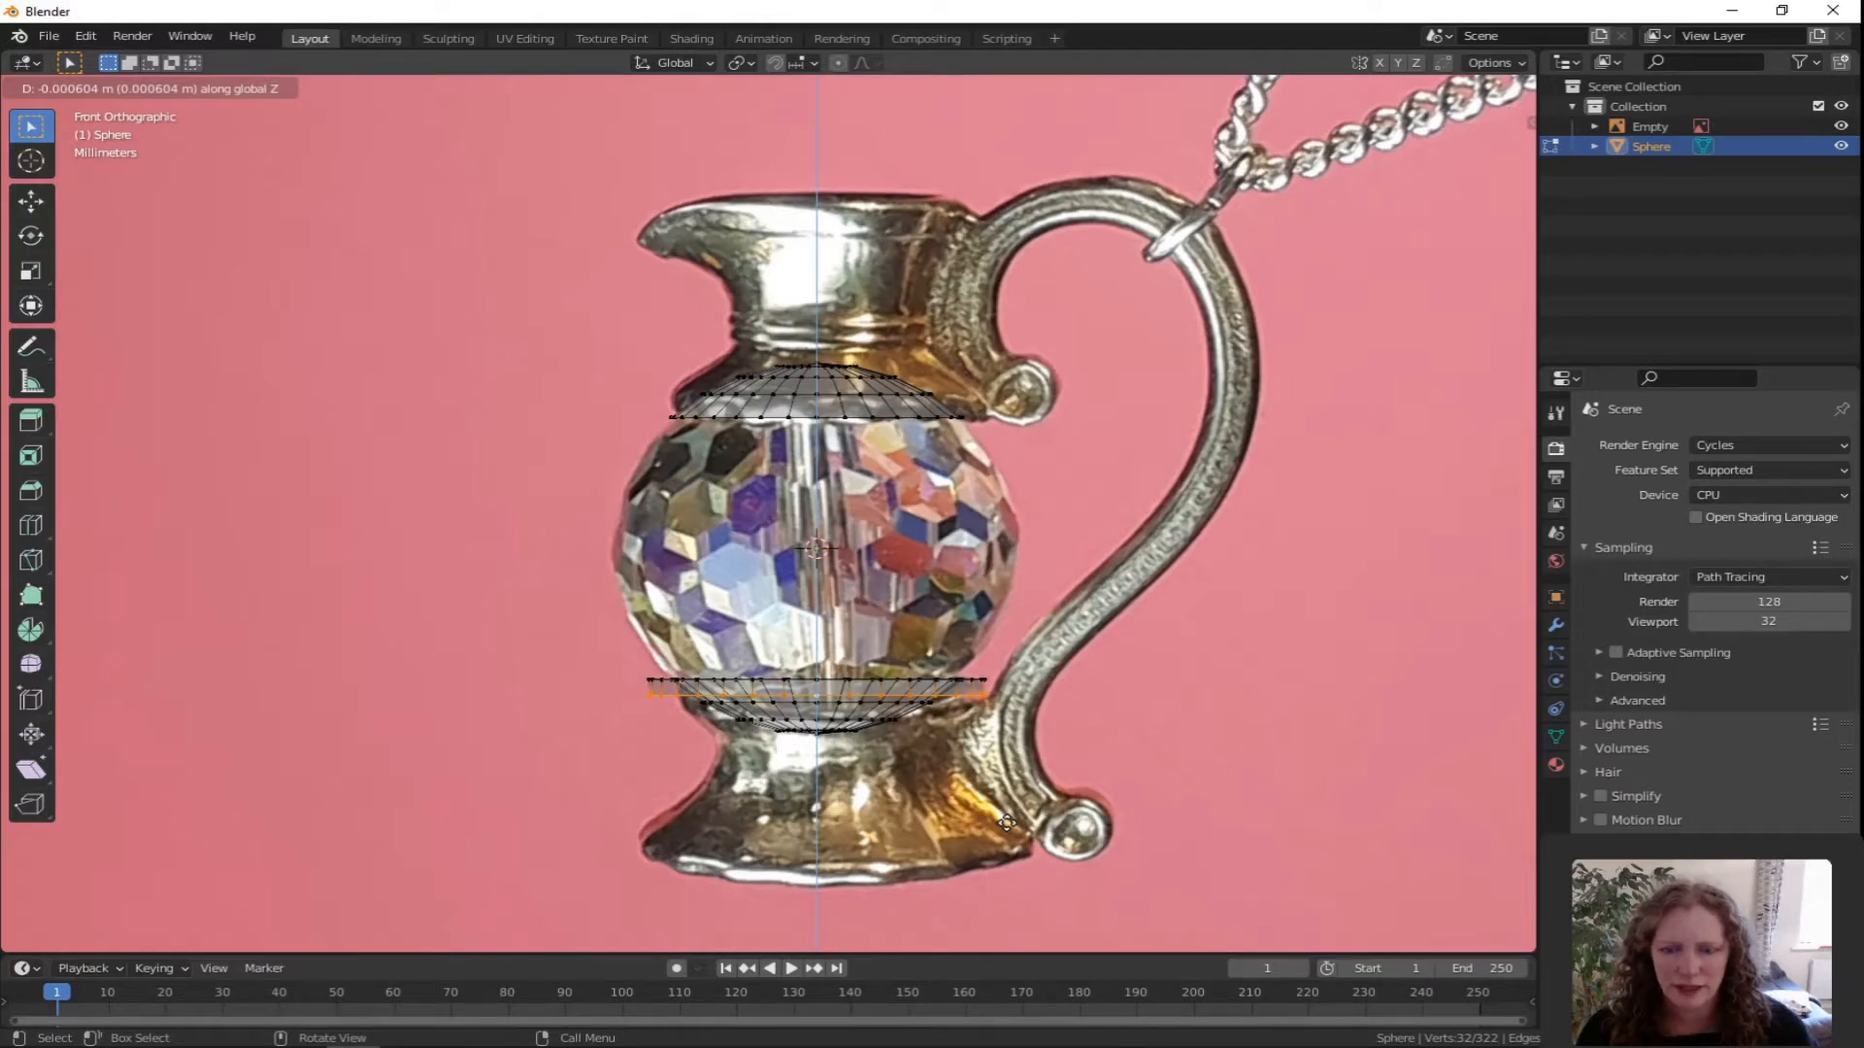
left_click(1007, 823)
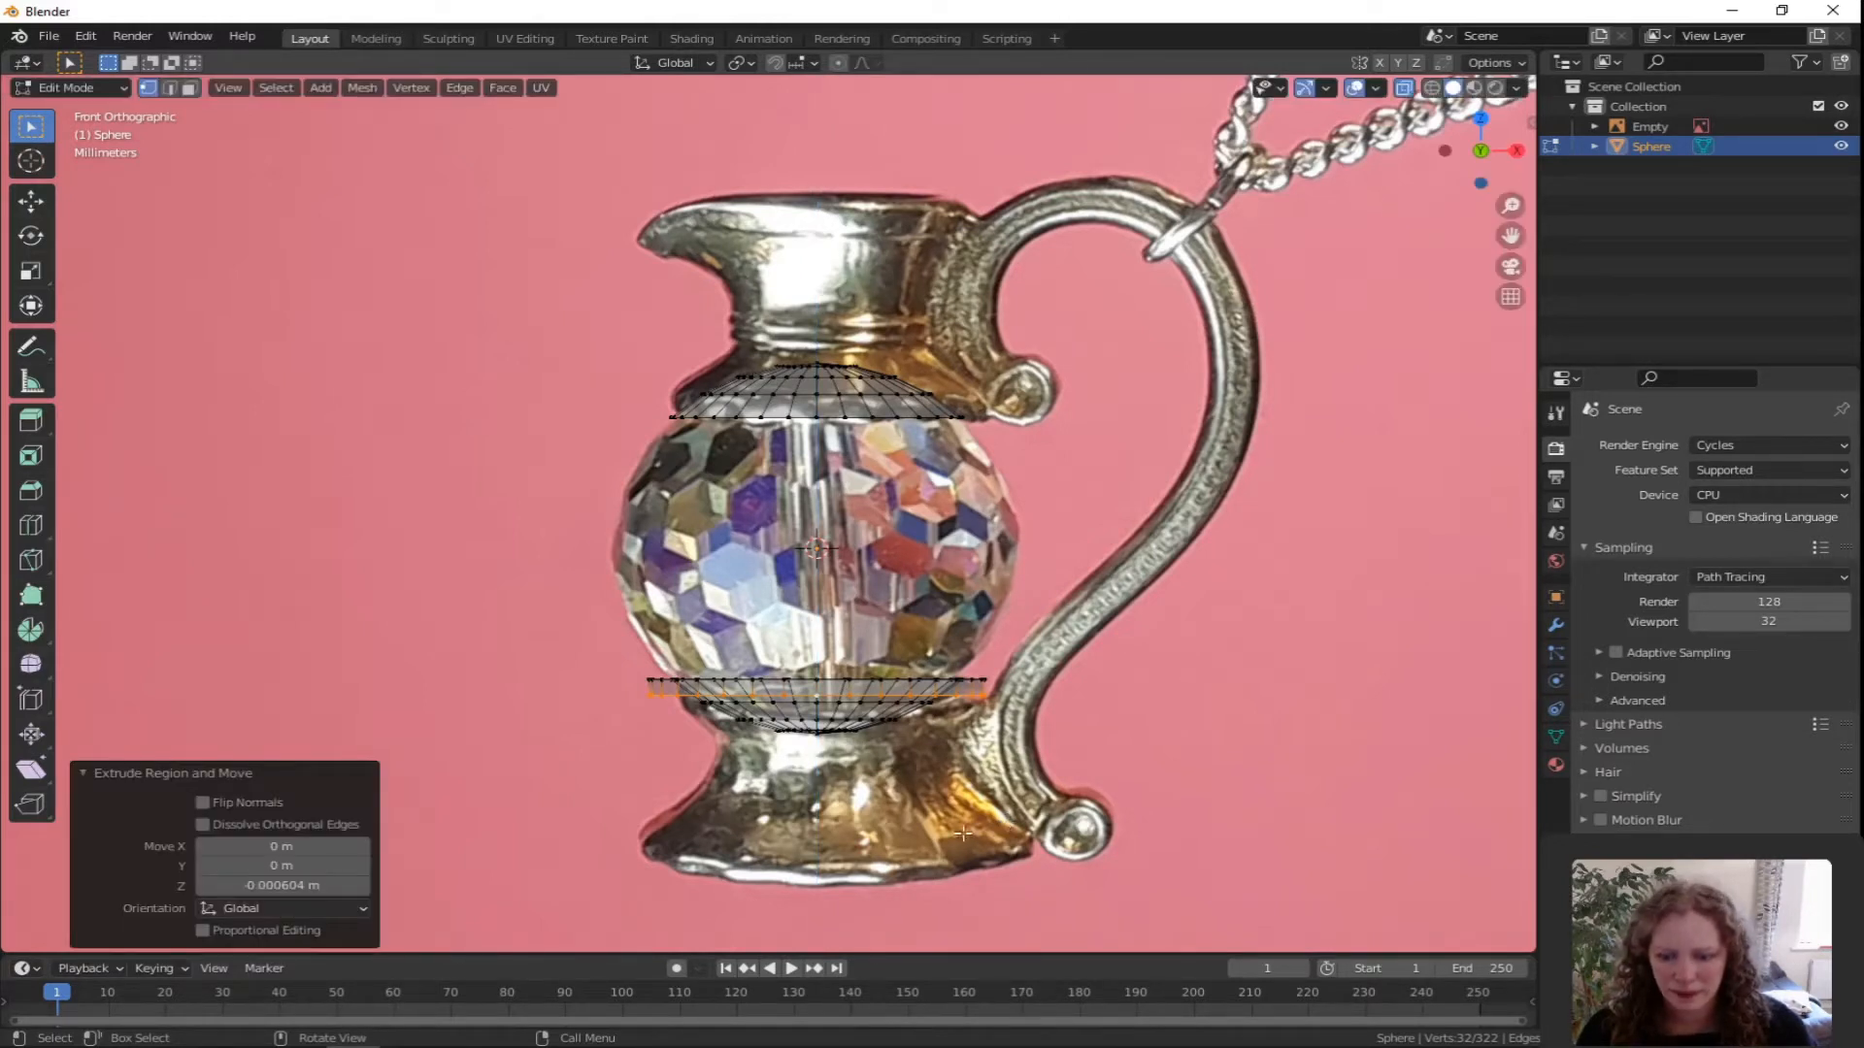
Extrude the rim's lower edge loop down about 0.68 mm along Z and scale it inward to about 0.856.
key("g")
key("z")
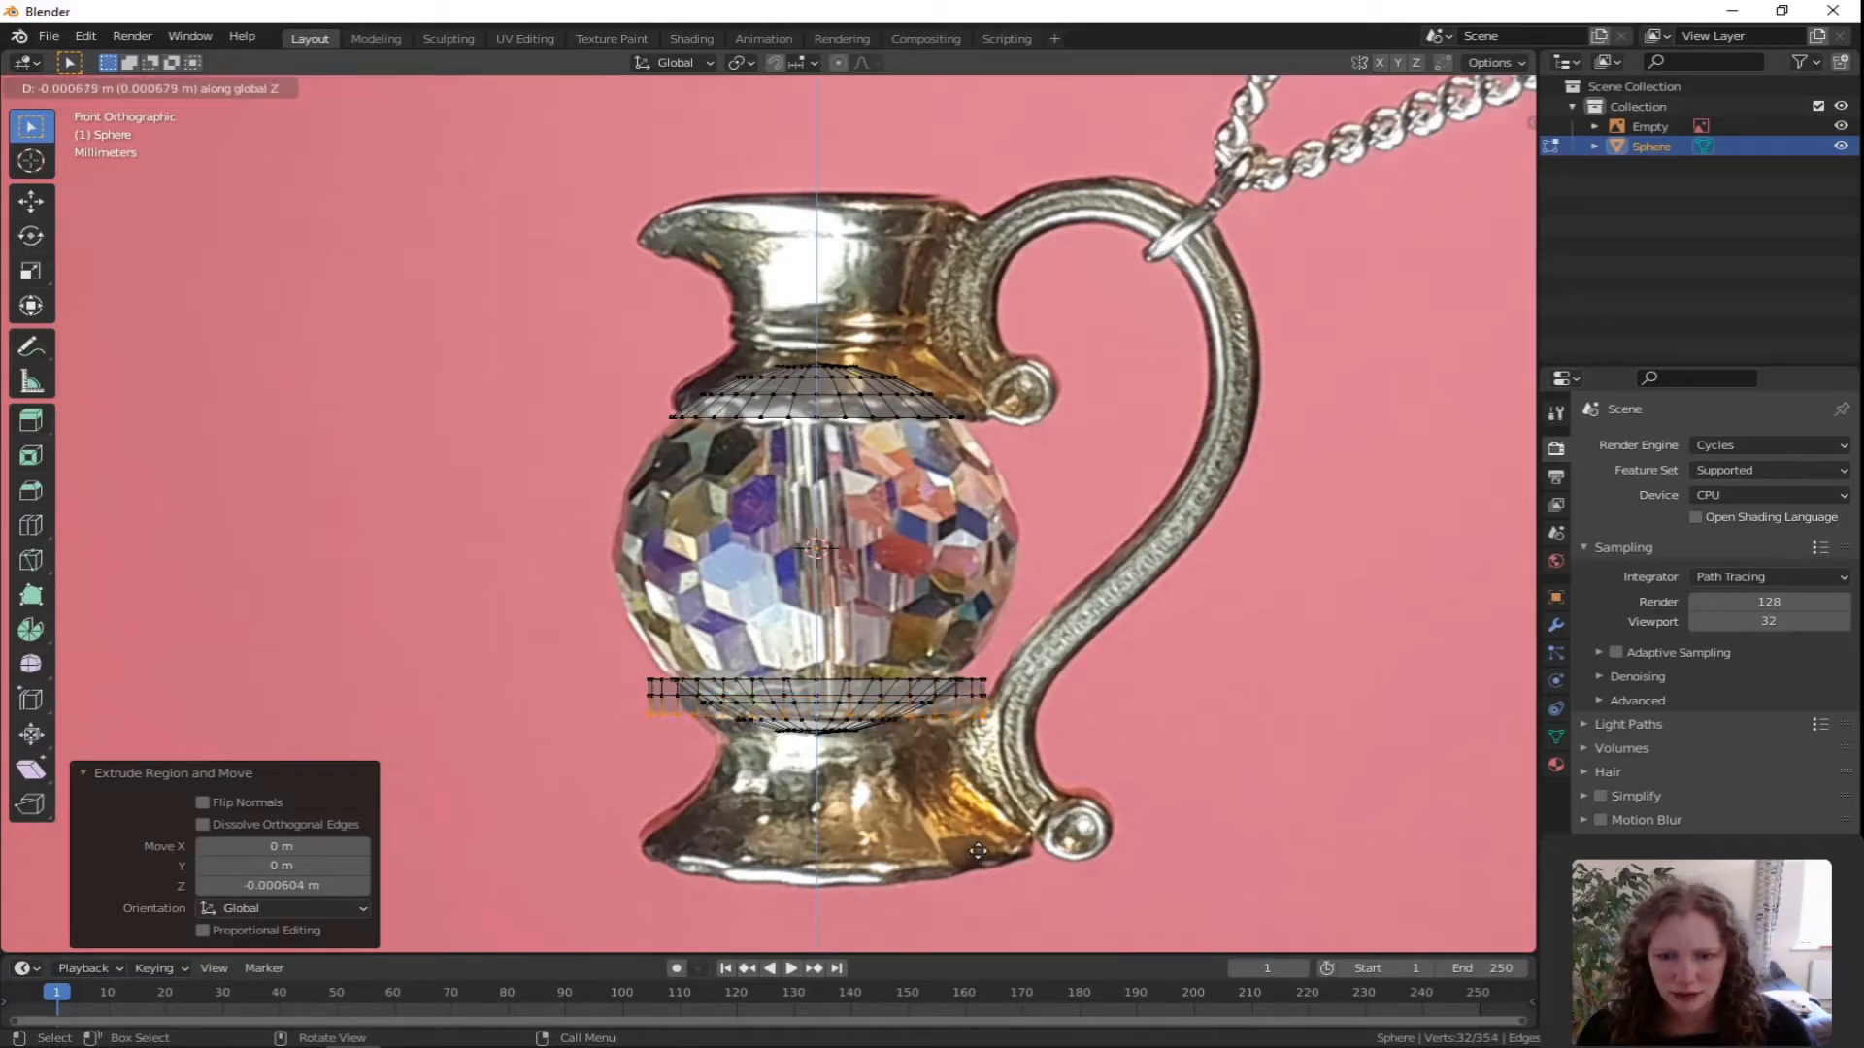
left_click(978, 851)
key("s")
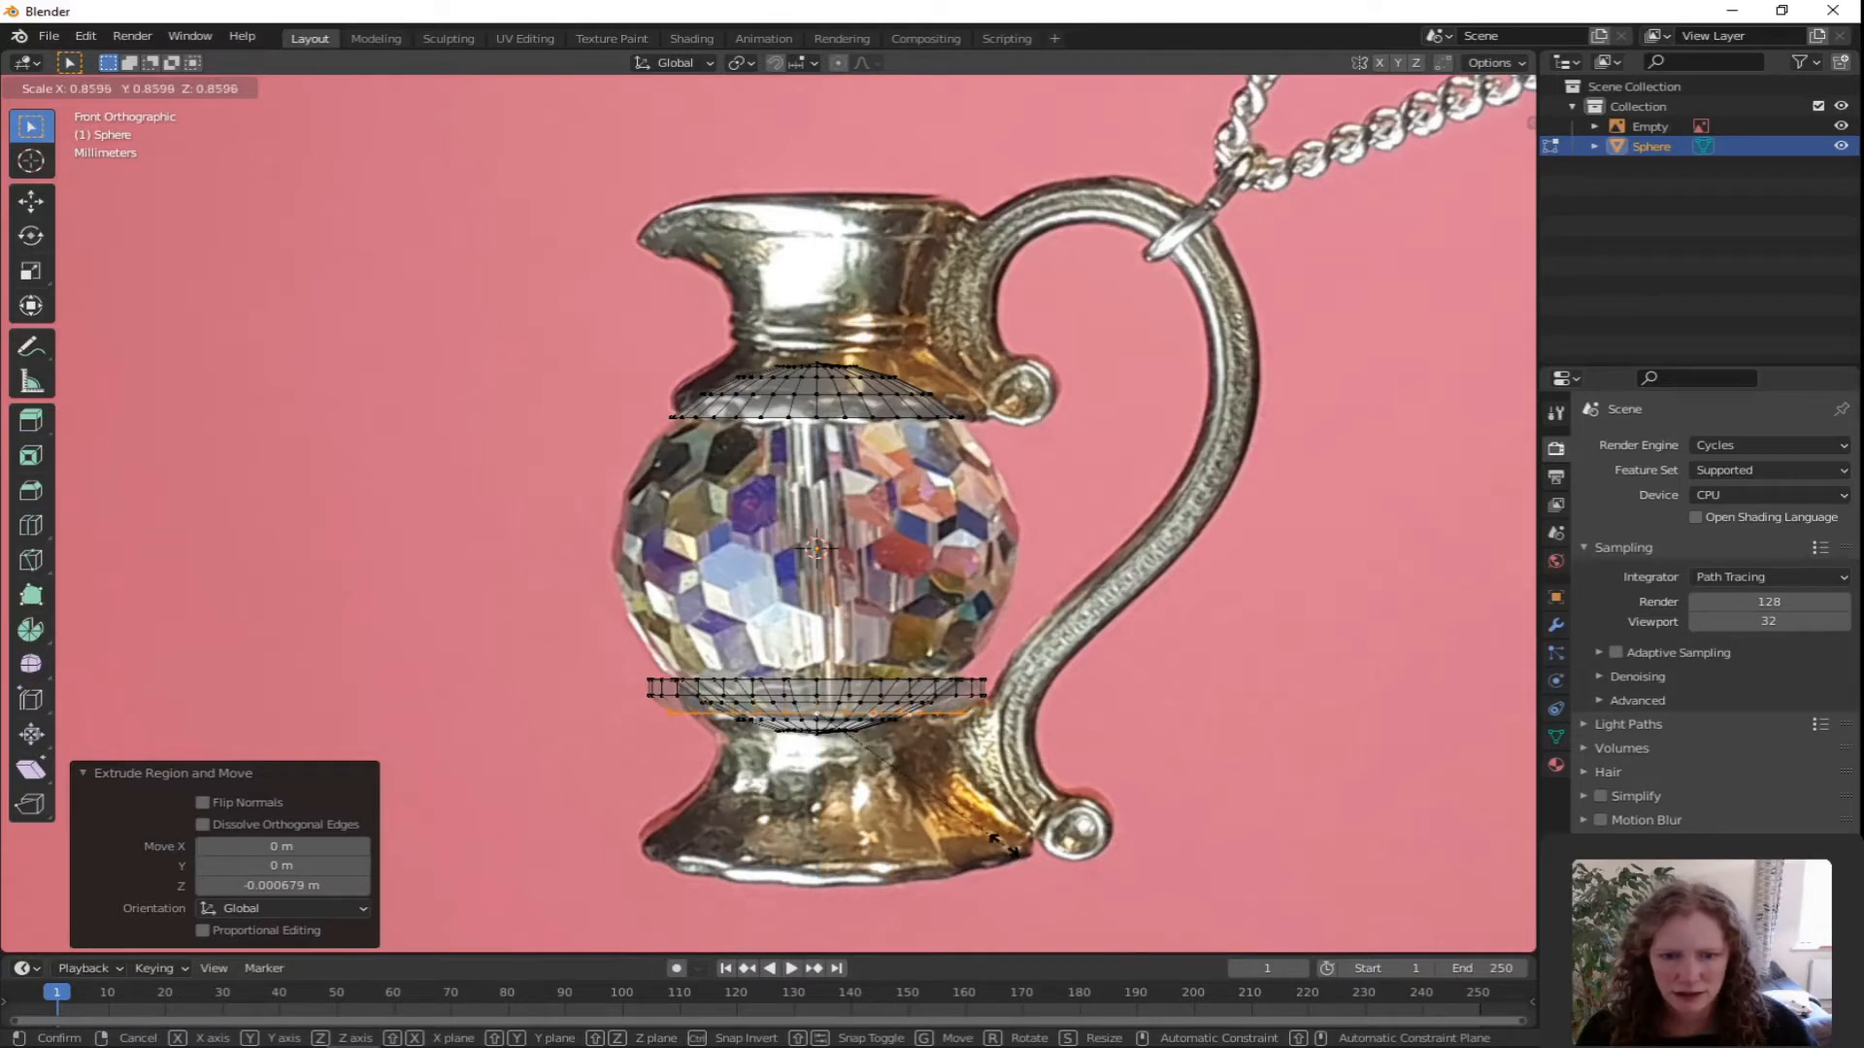
left_click(1002, 845)
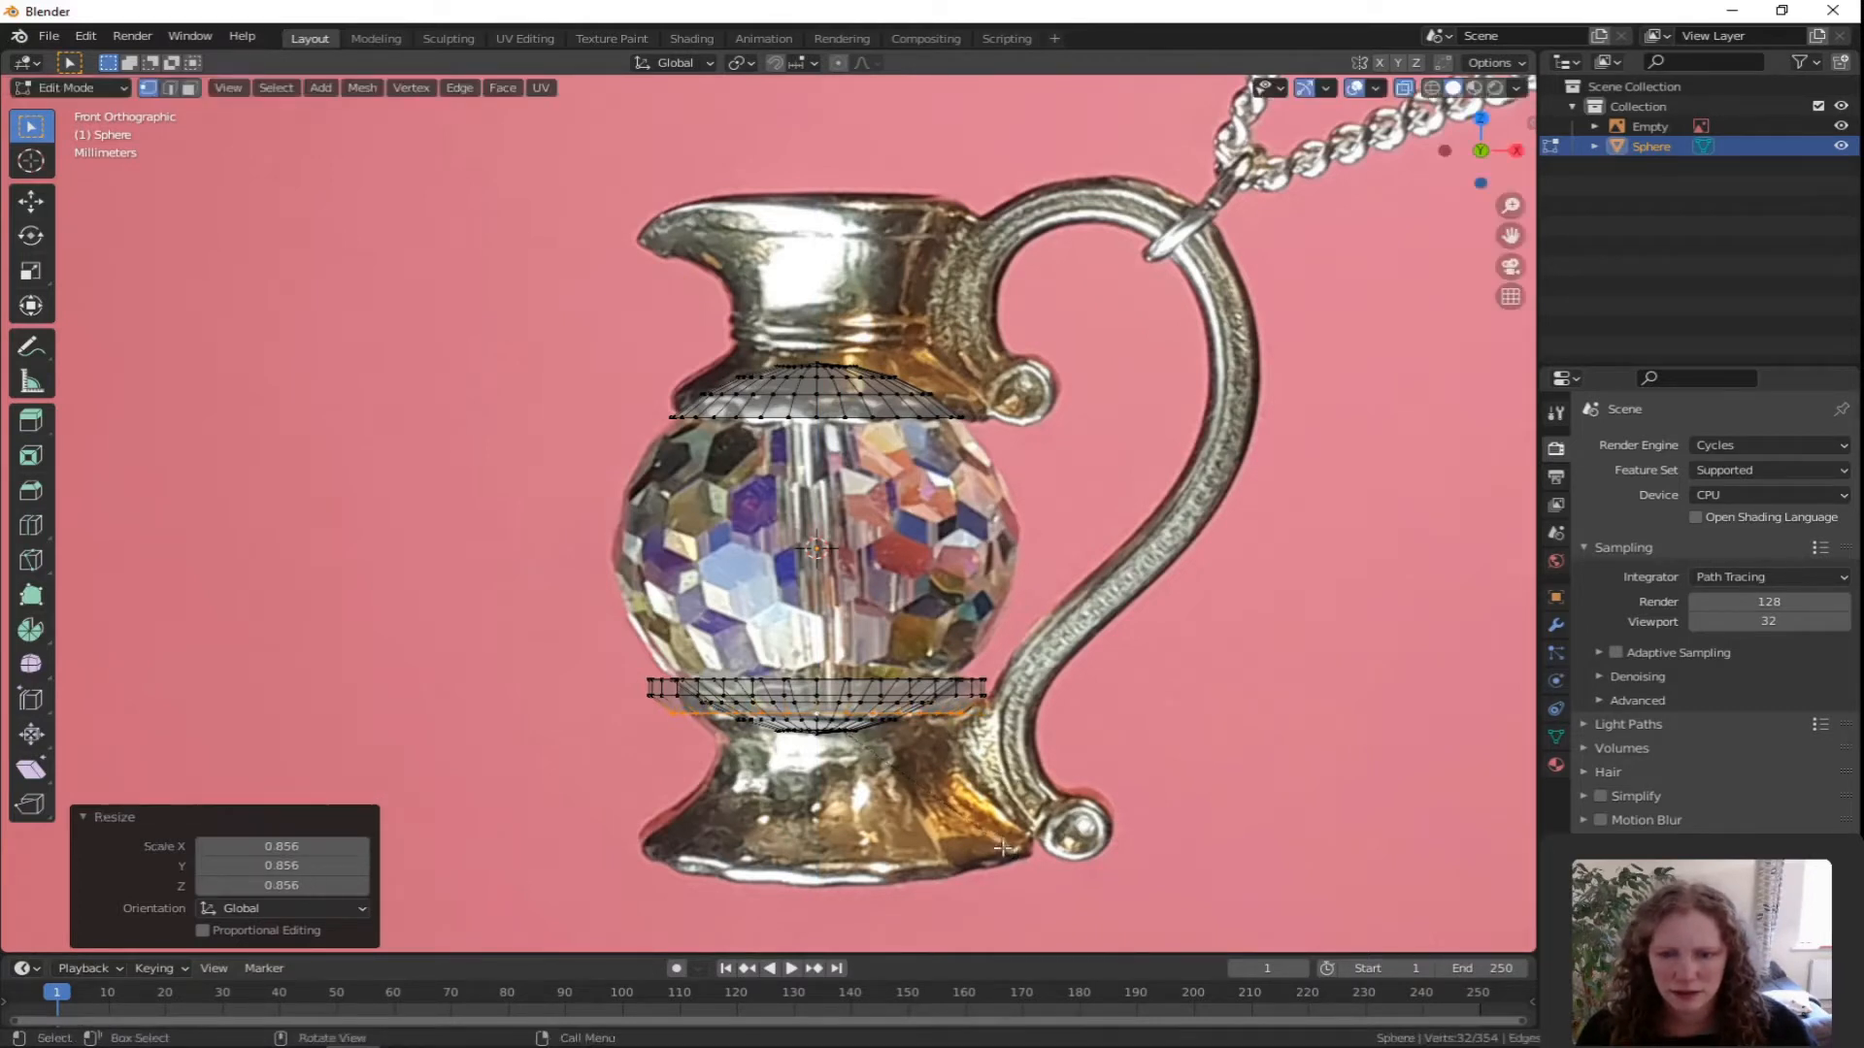
Extrude the narrowed loop down about 0.87 mm along Z and scale it to about 0.82 to follow the jug's waist.
key("e")
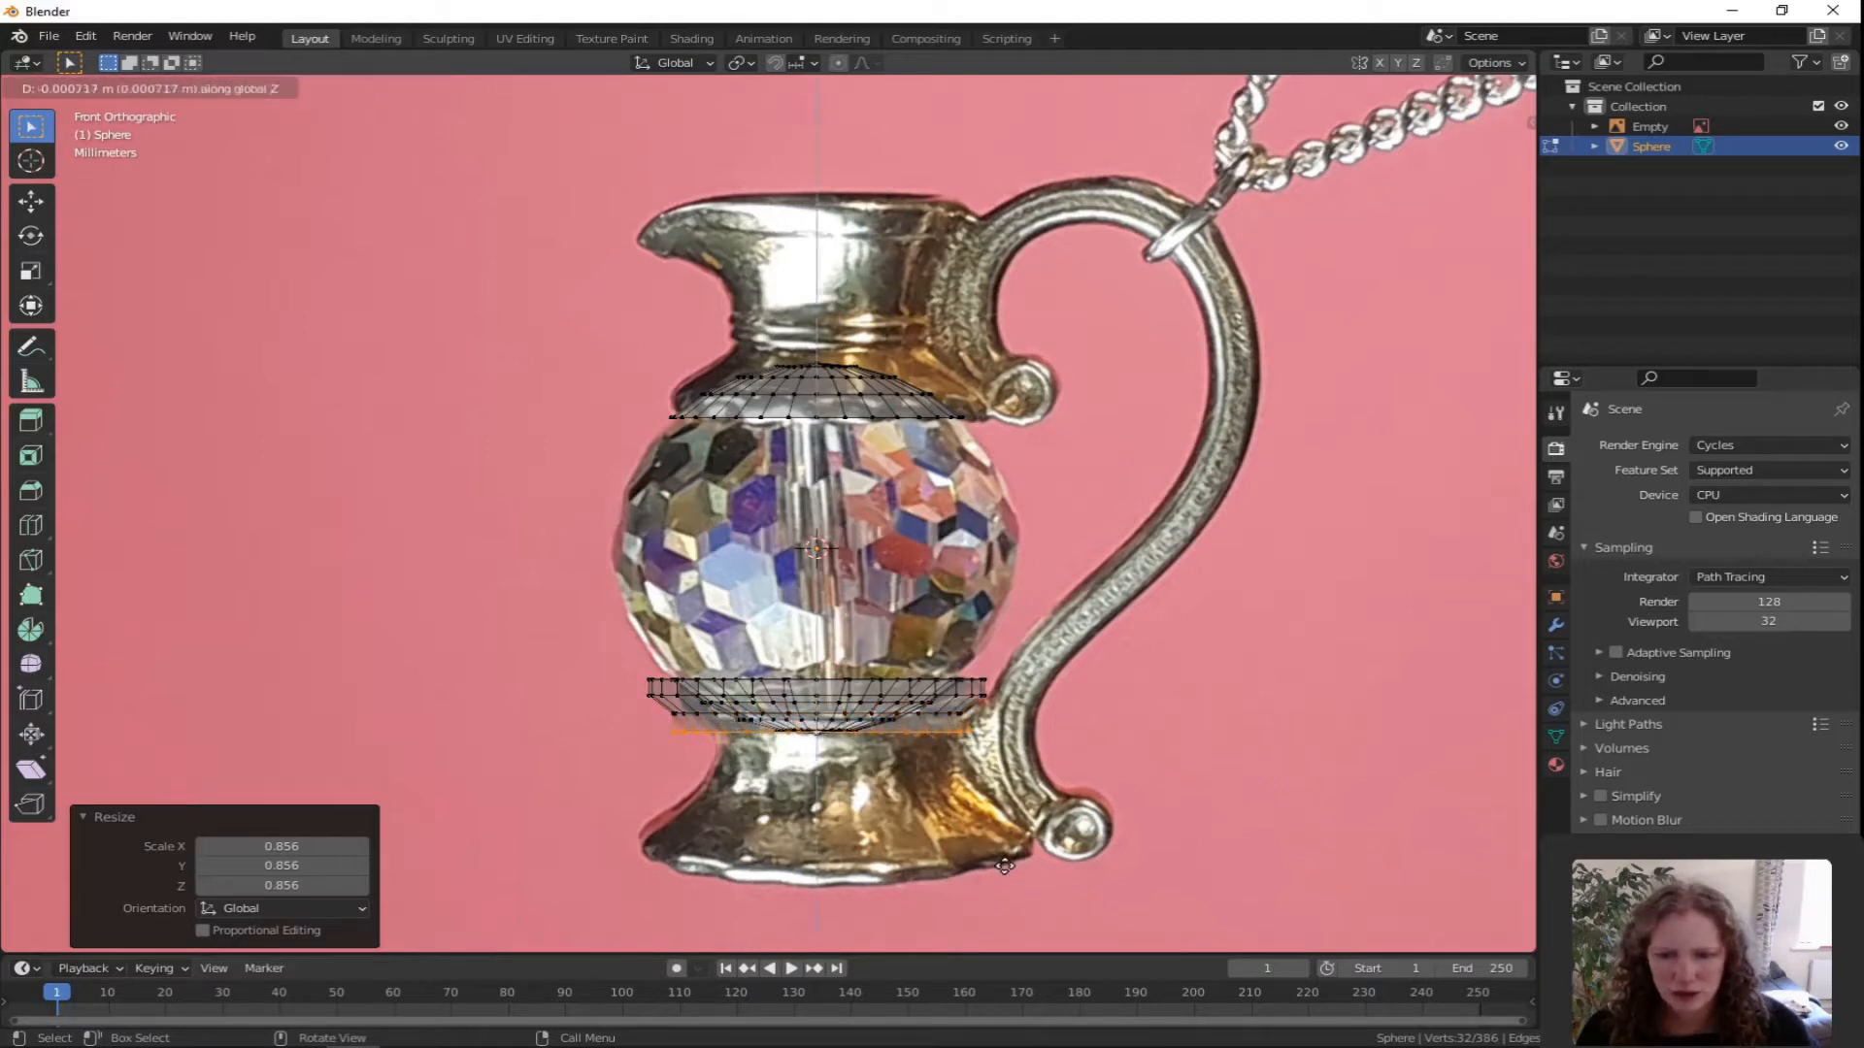
left_click(1005, 868)
key("s")
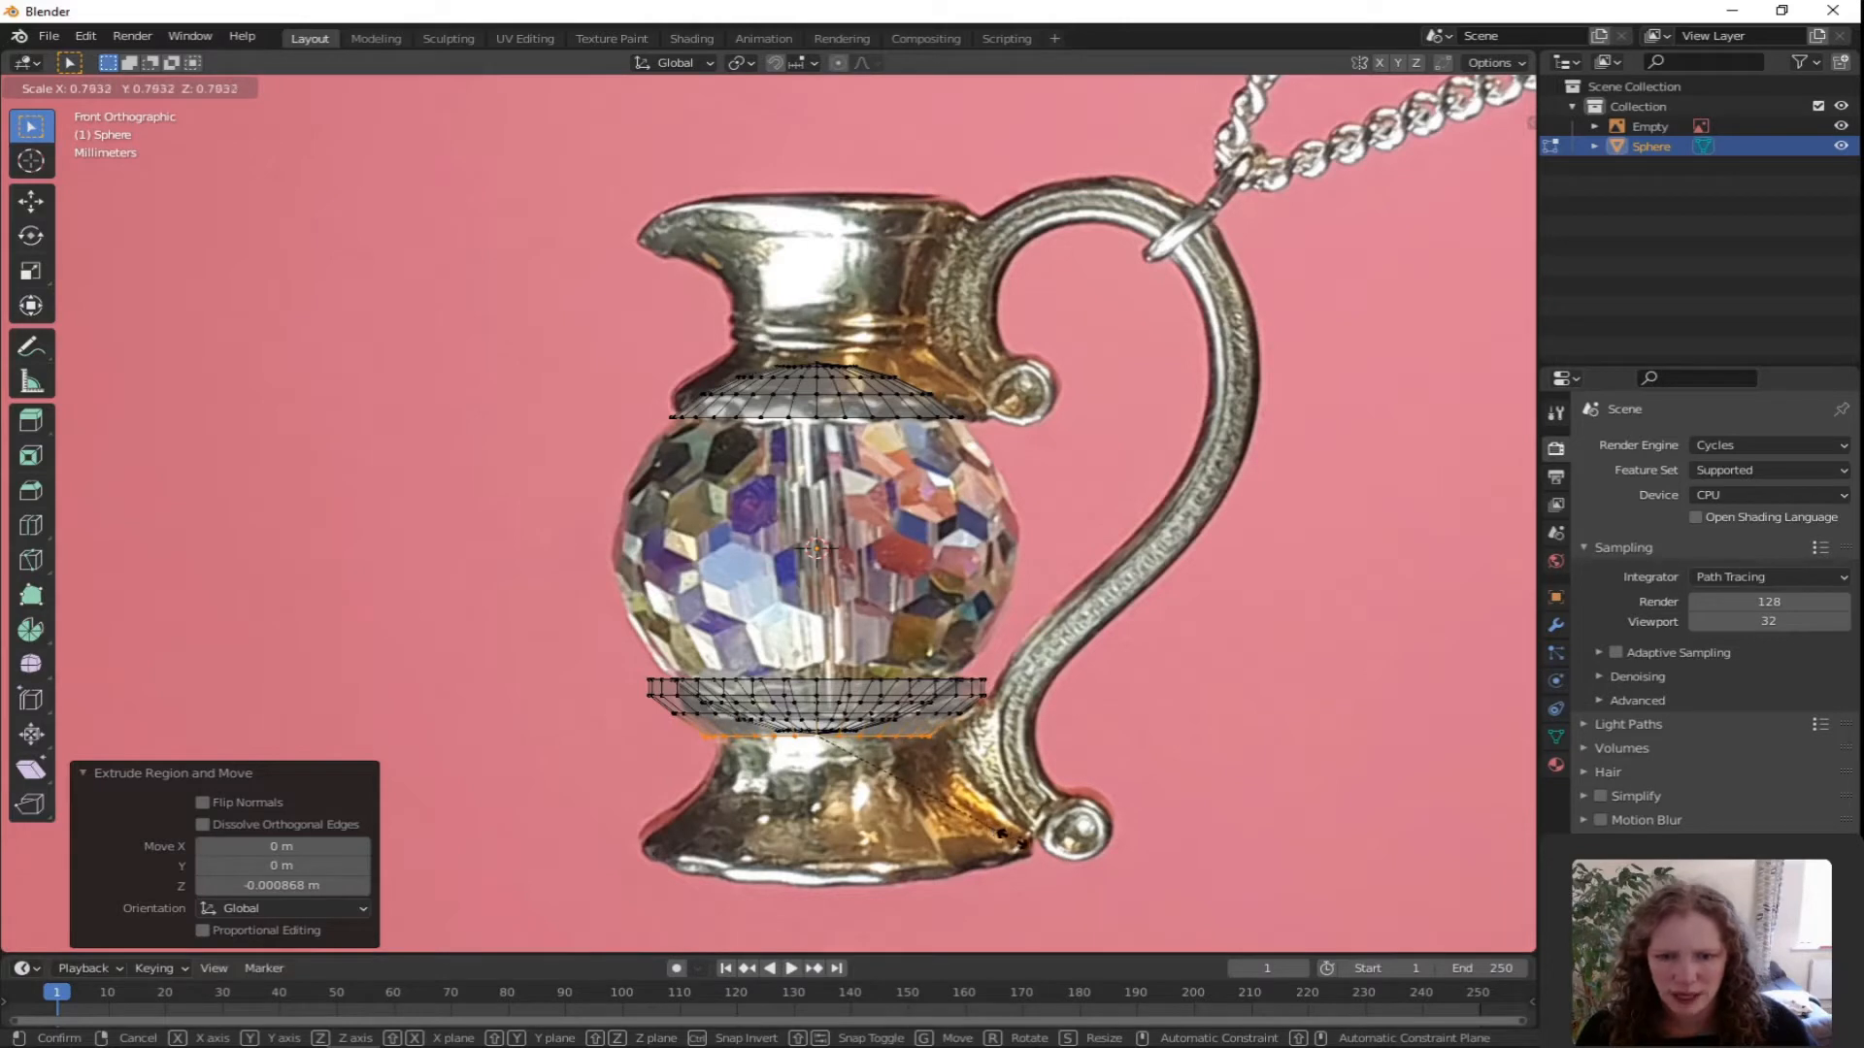
left_click(1014, 845)
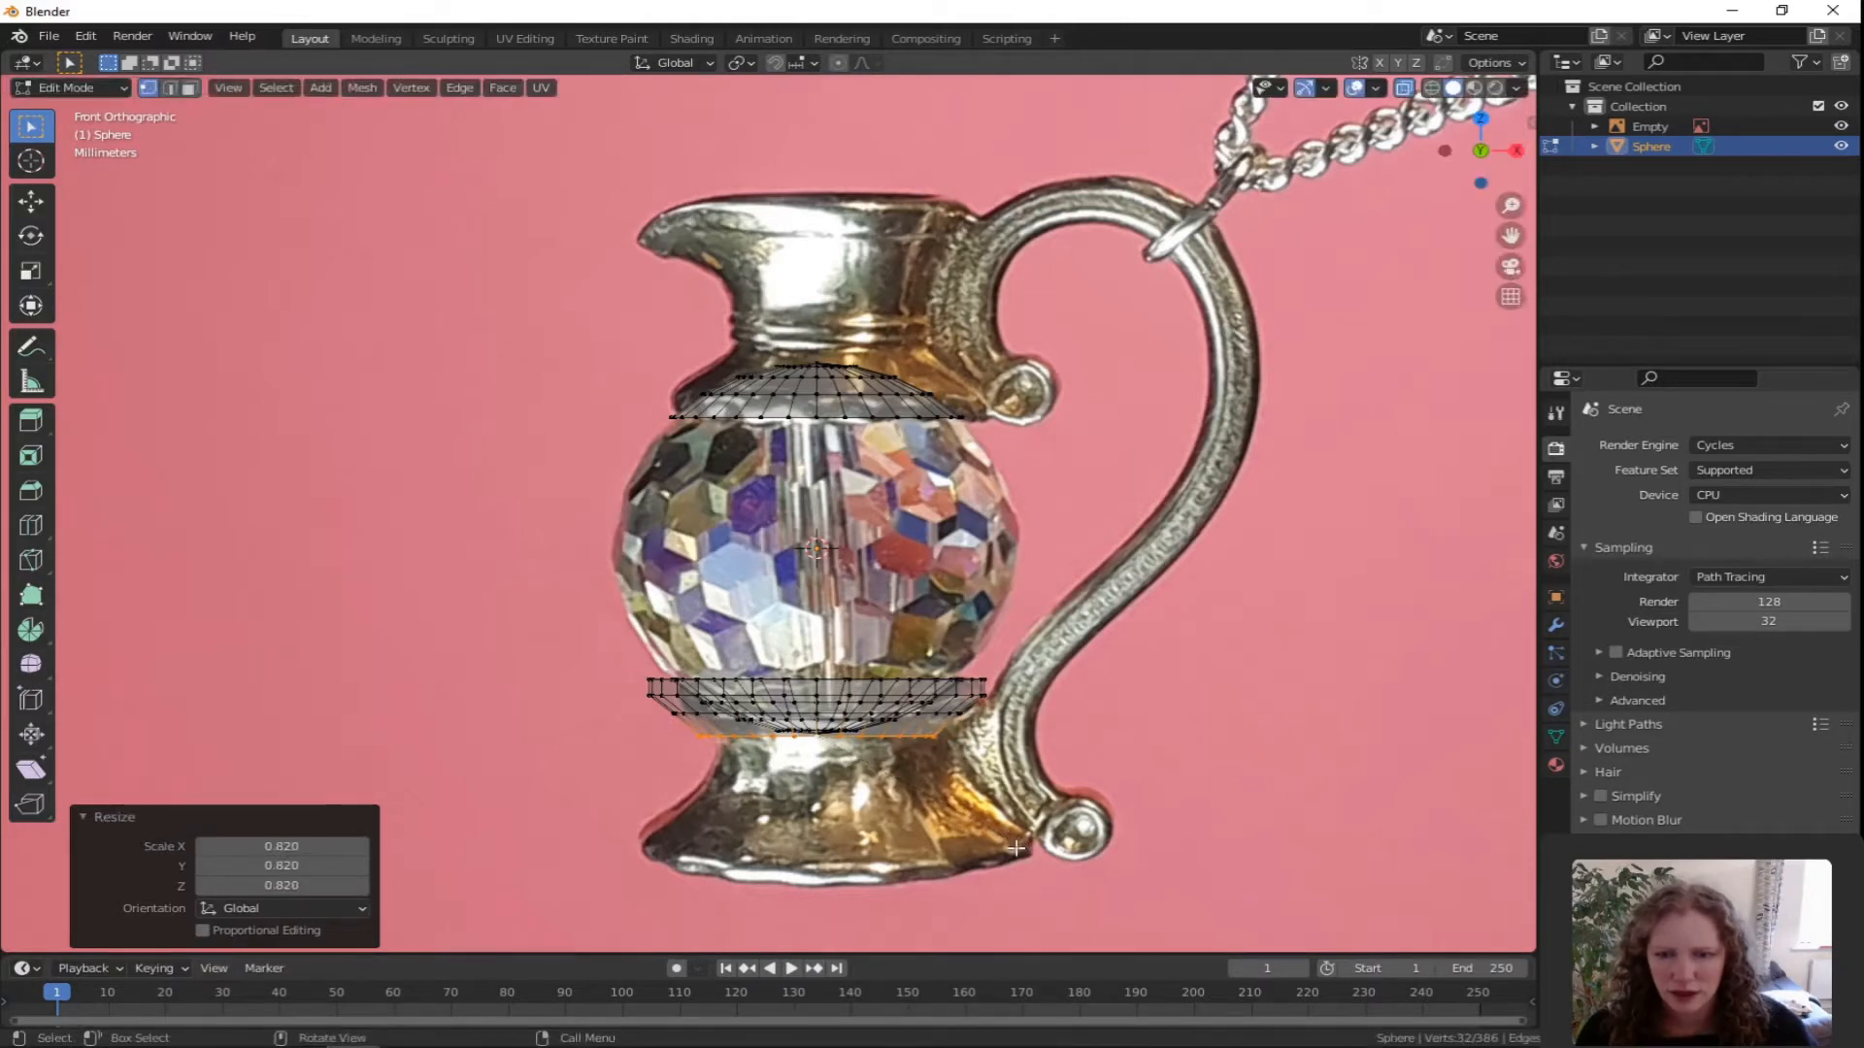
Extrude the waist loop down about 0.83 mm, extrude again about 0.72 mm, and scale the newest loop outward by about 1.11.
key("e")
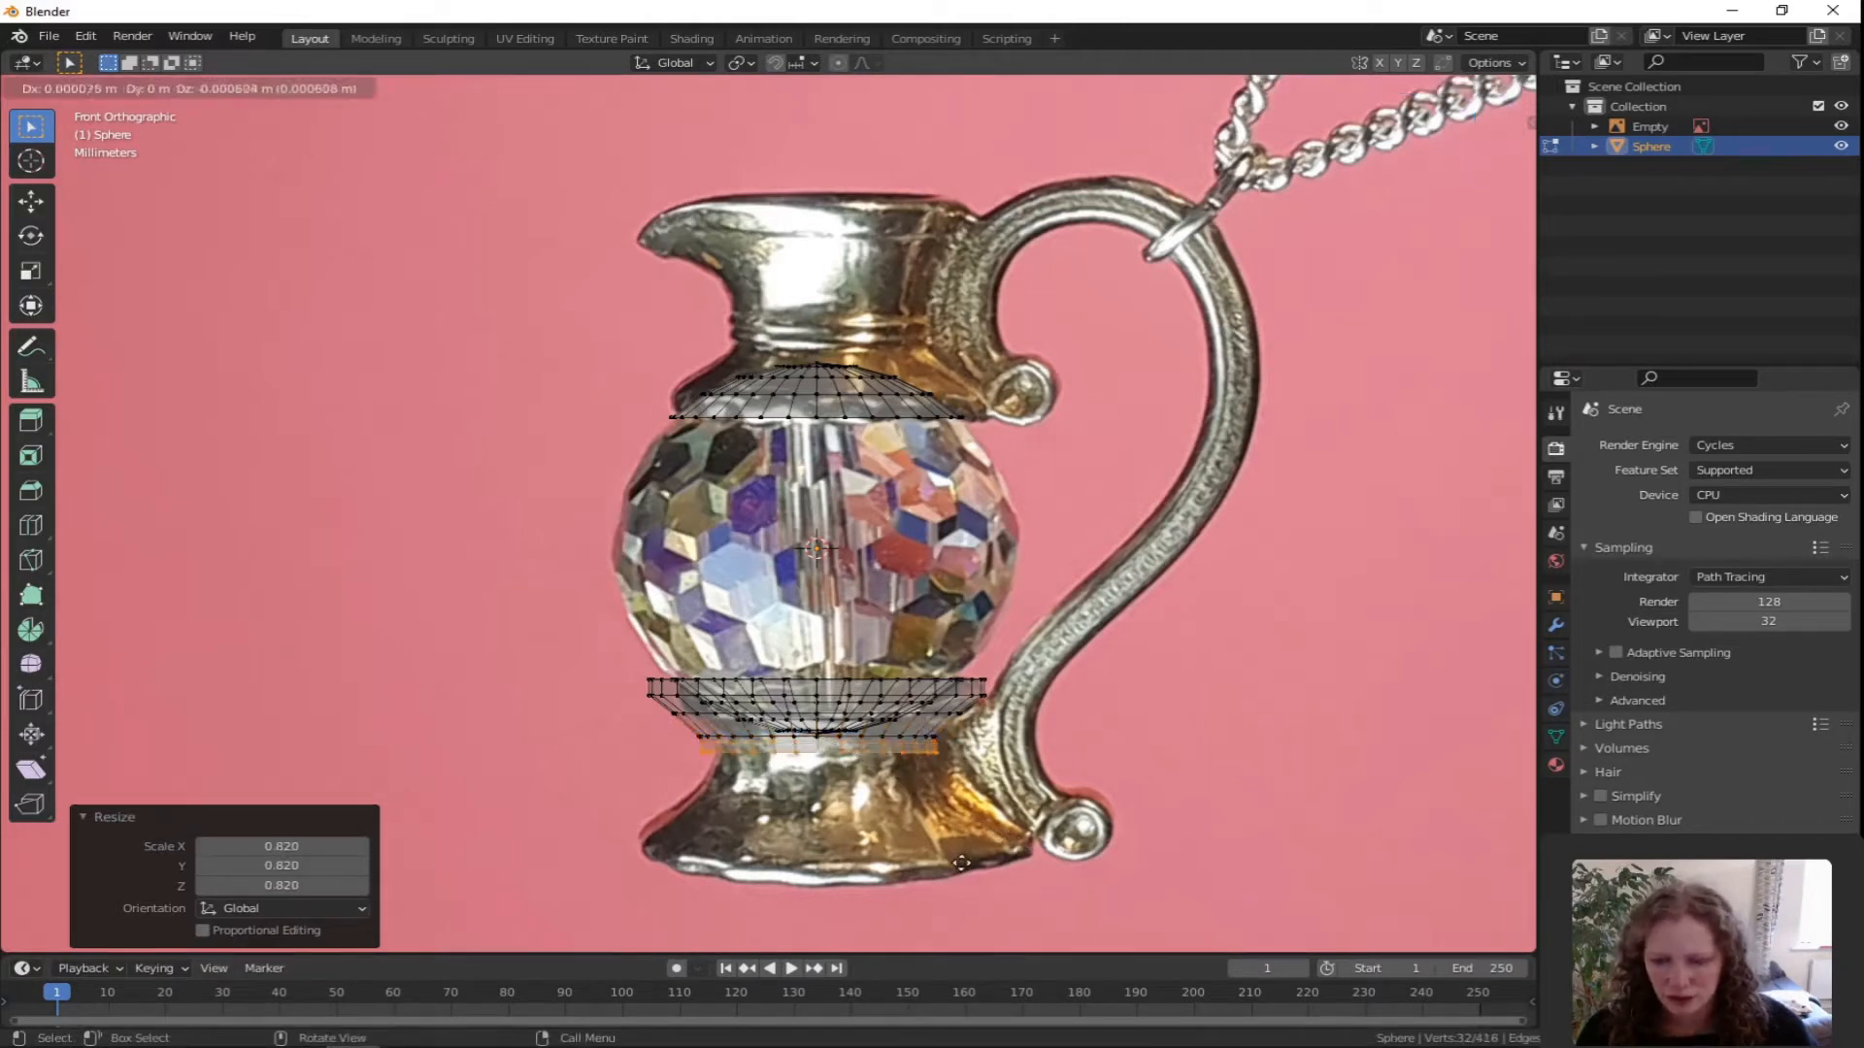
key("z")
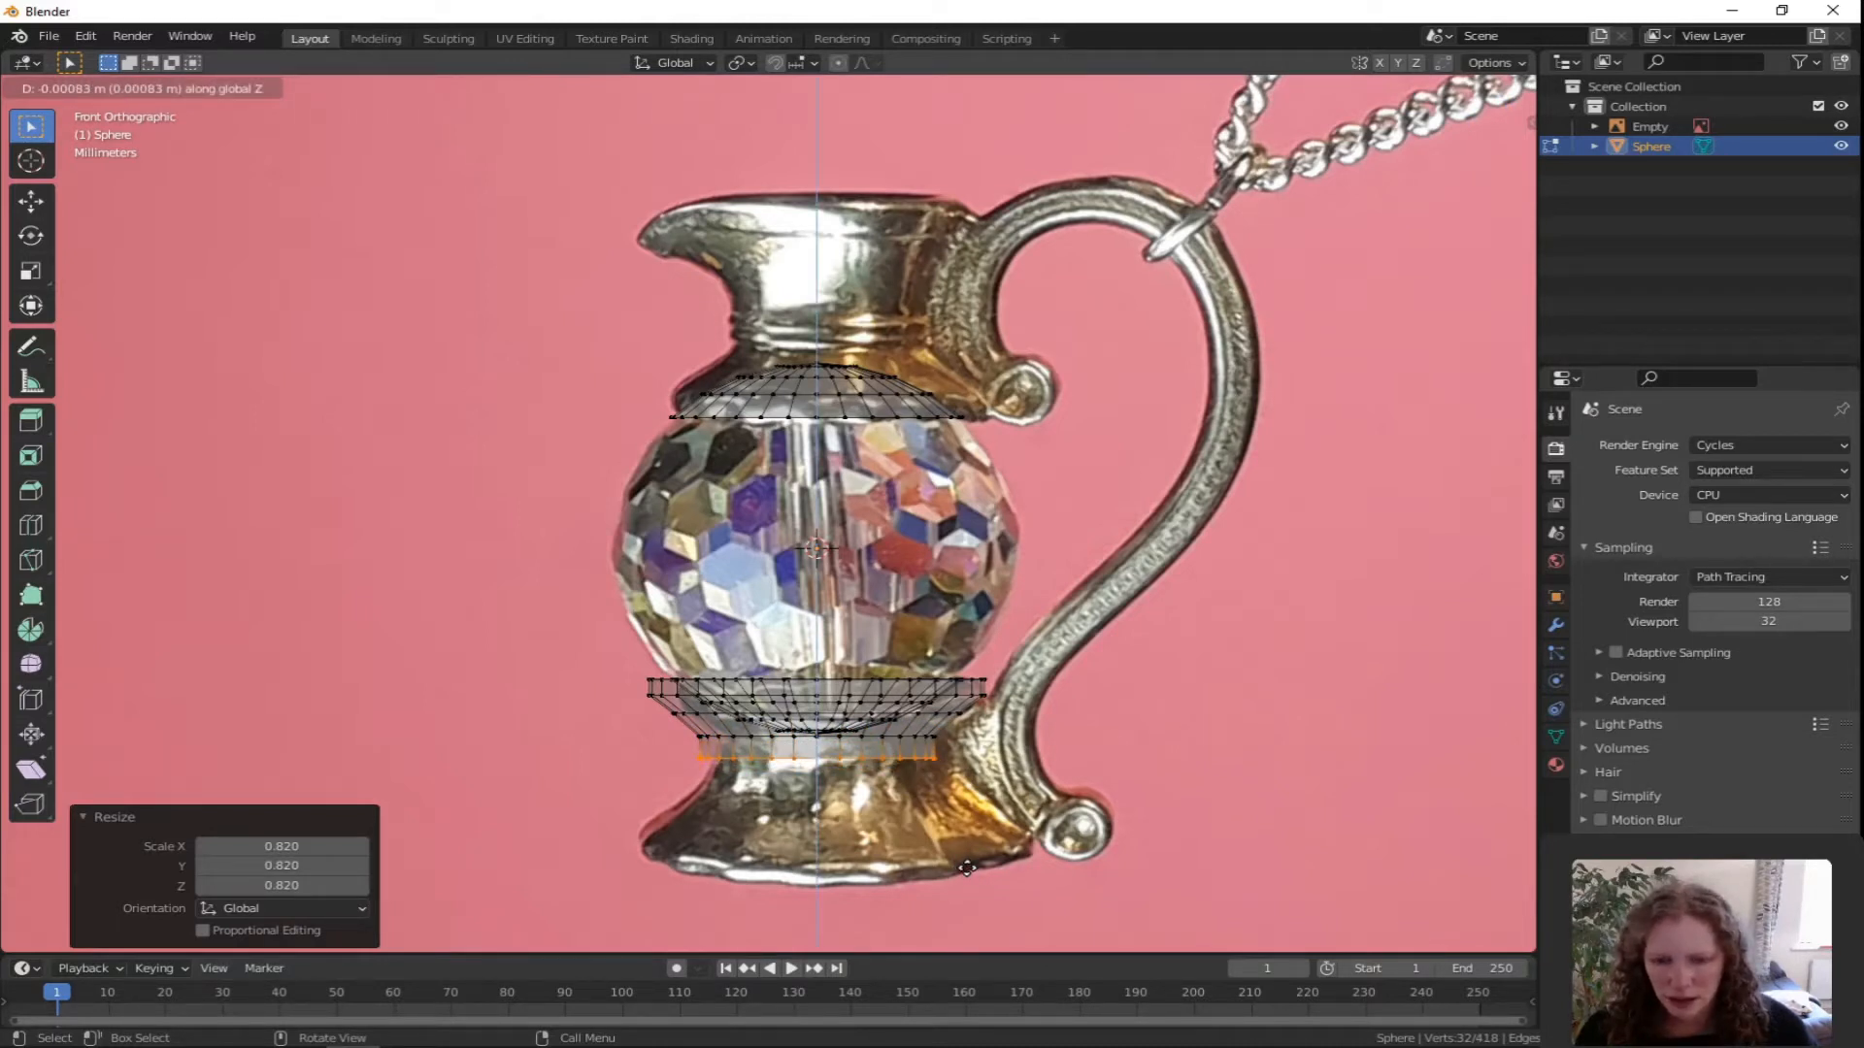
left_click(967, 867)
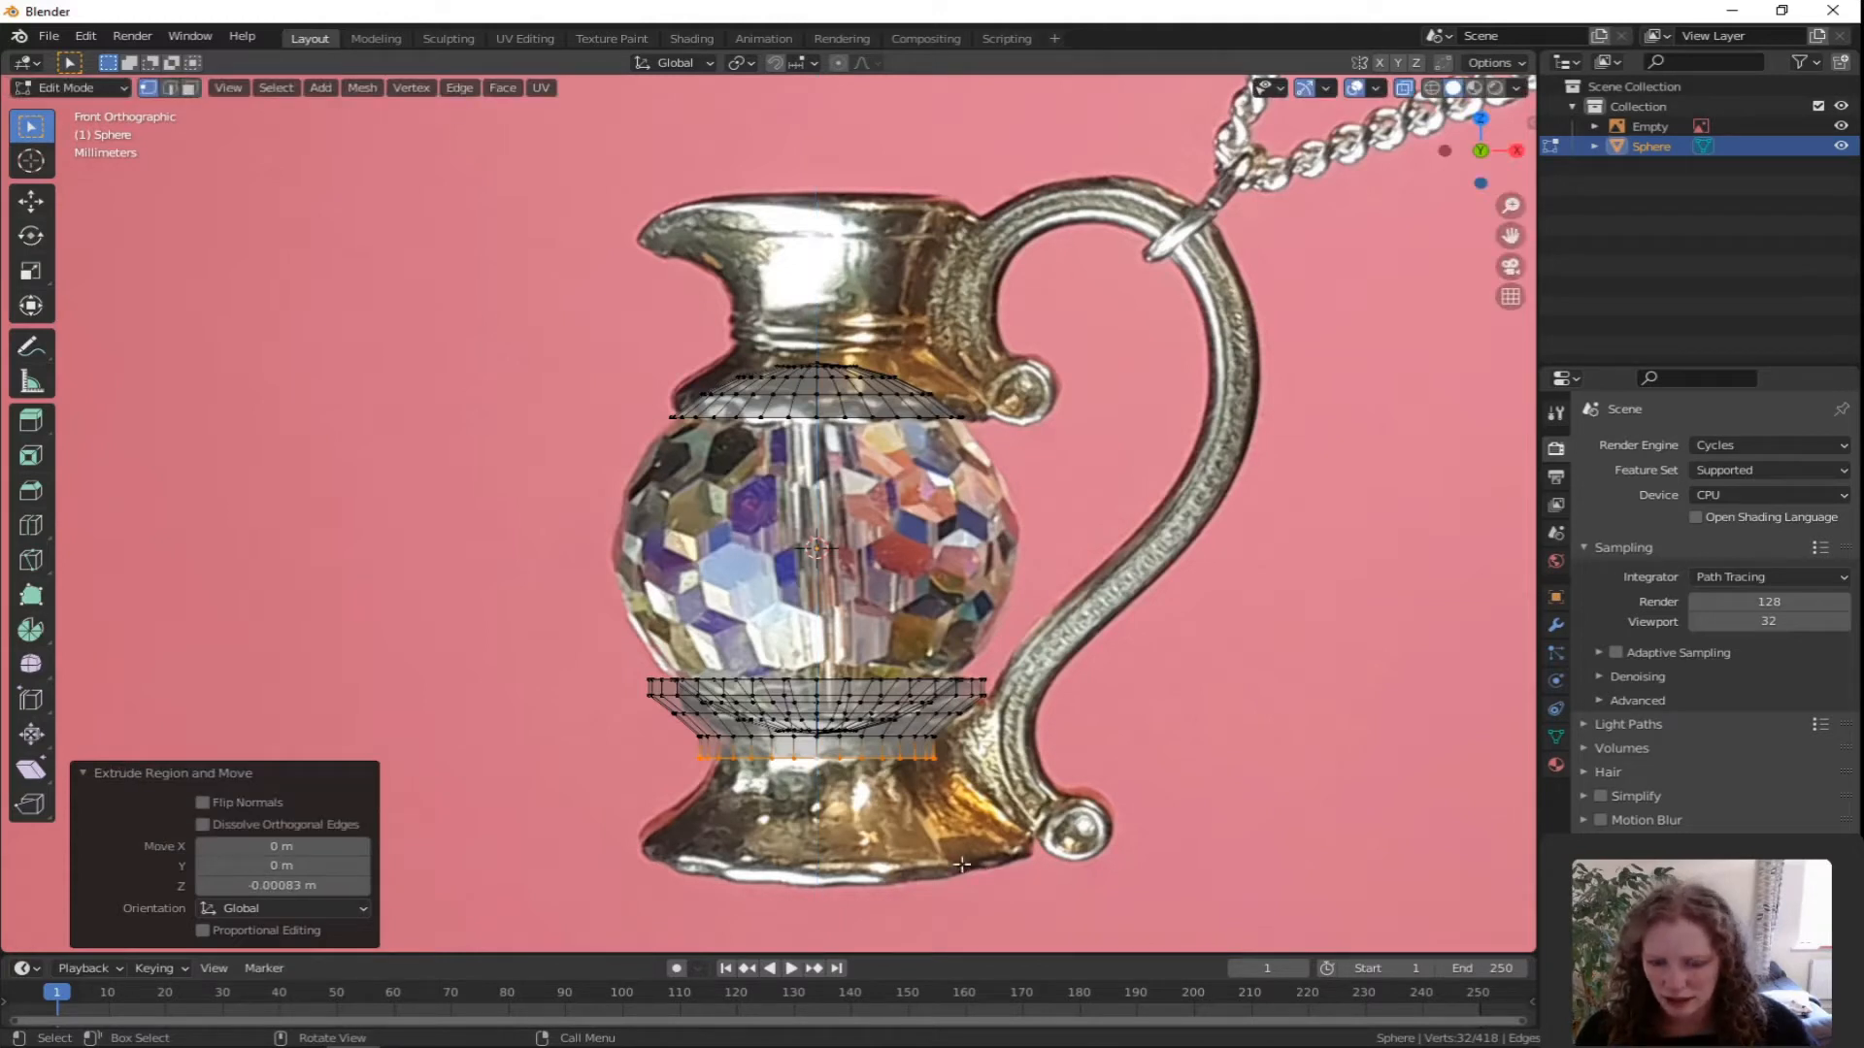
key("e")
key("z")
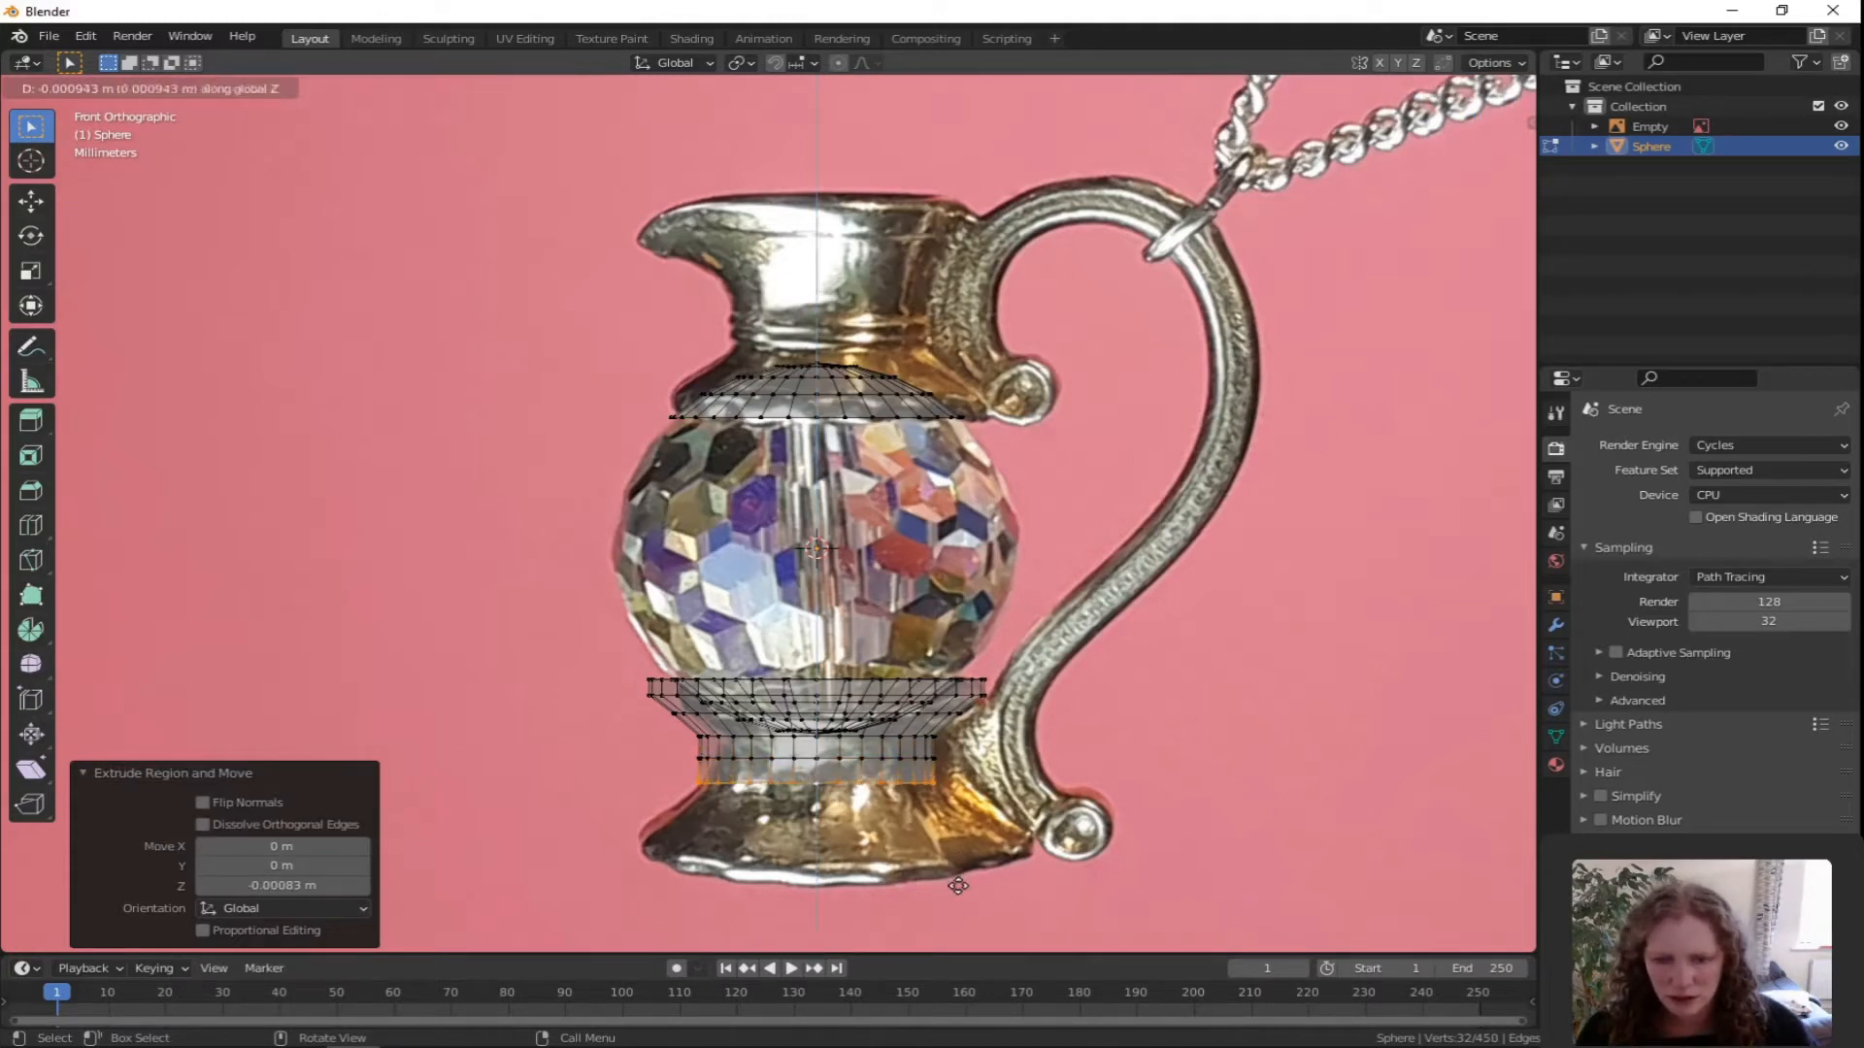
left_click(958, 880)
key("s")
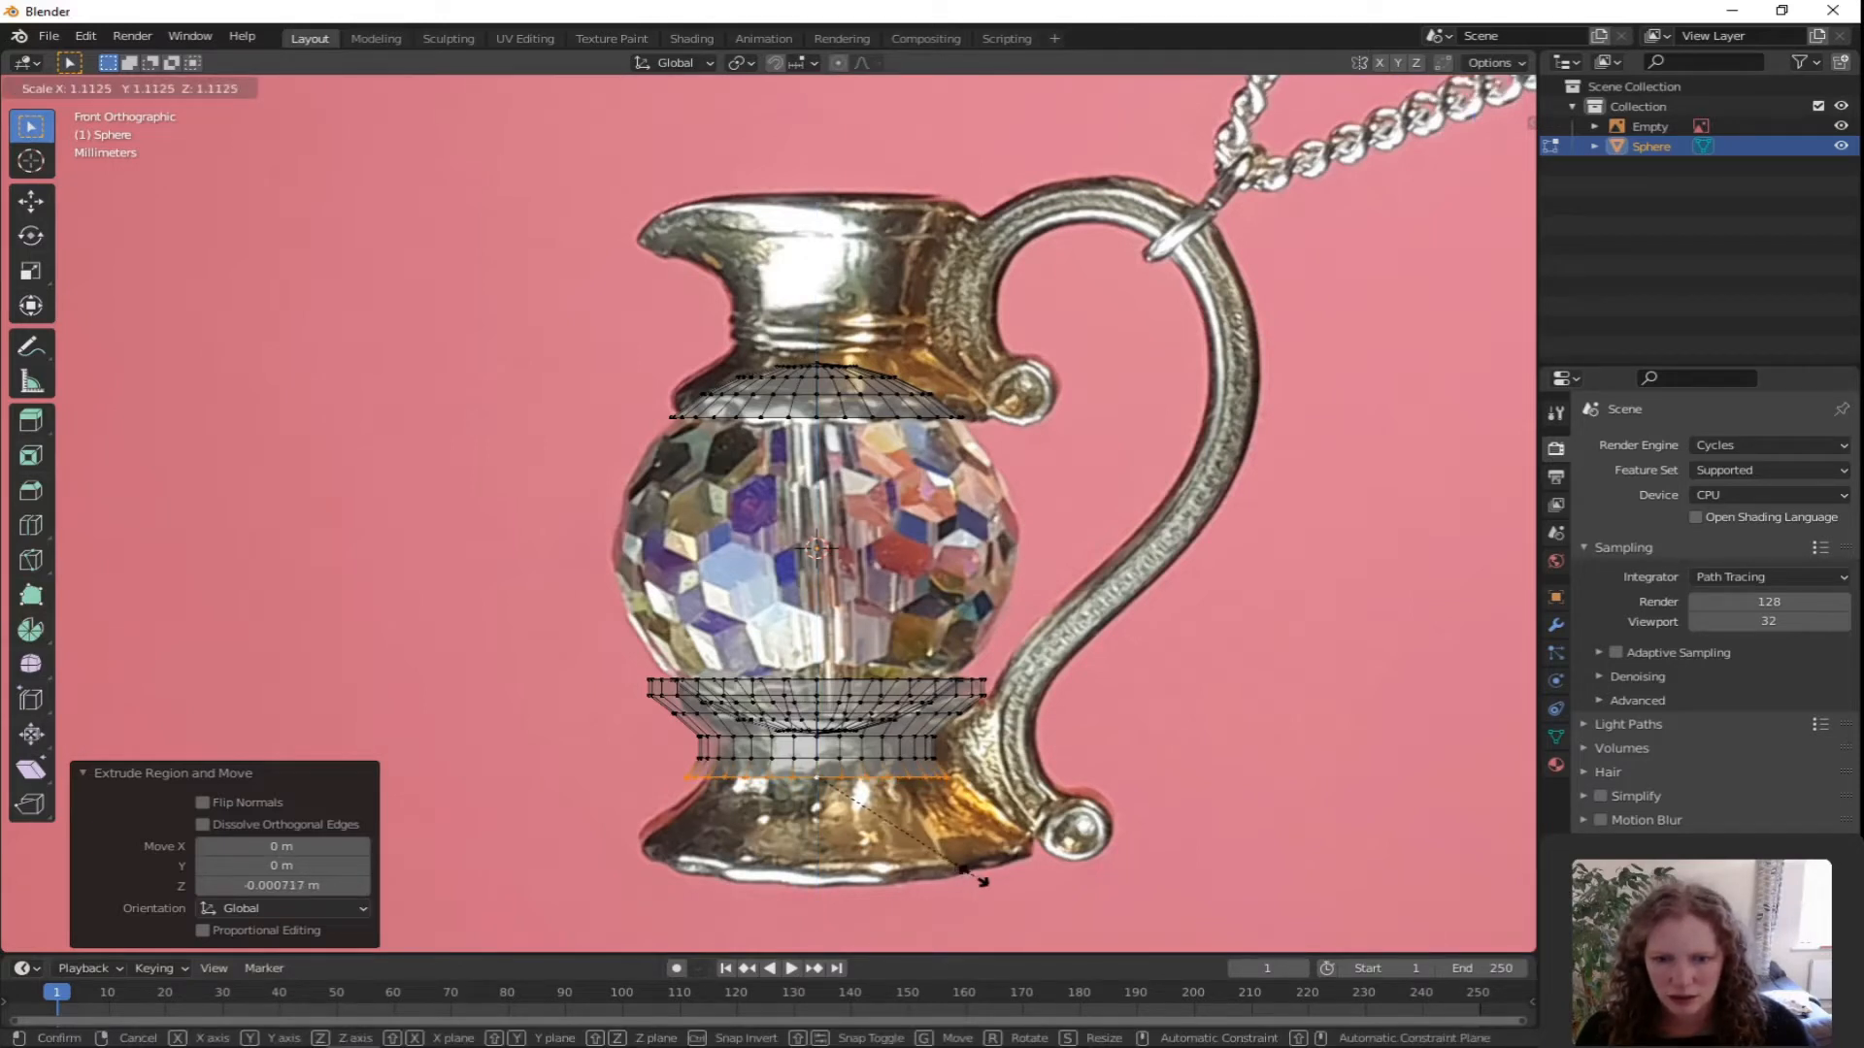
left_click(975, 885)
Extrude the lowest loop down about 0.91 mm along Z and scale it outward by about 1.185 to match the flaring base.
key("g")
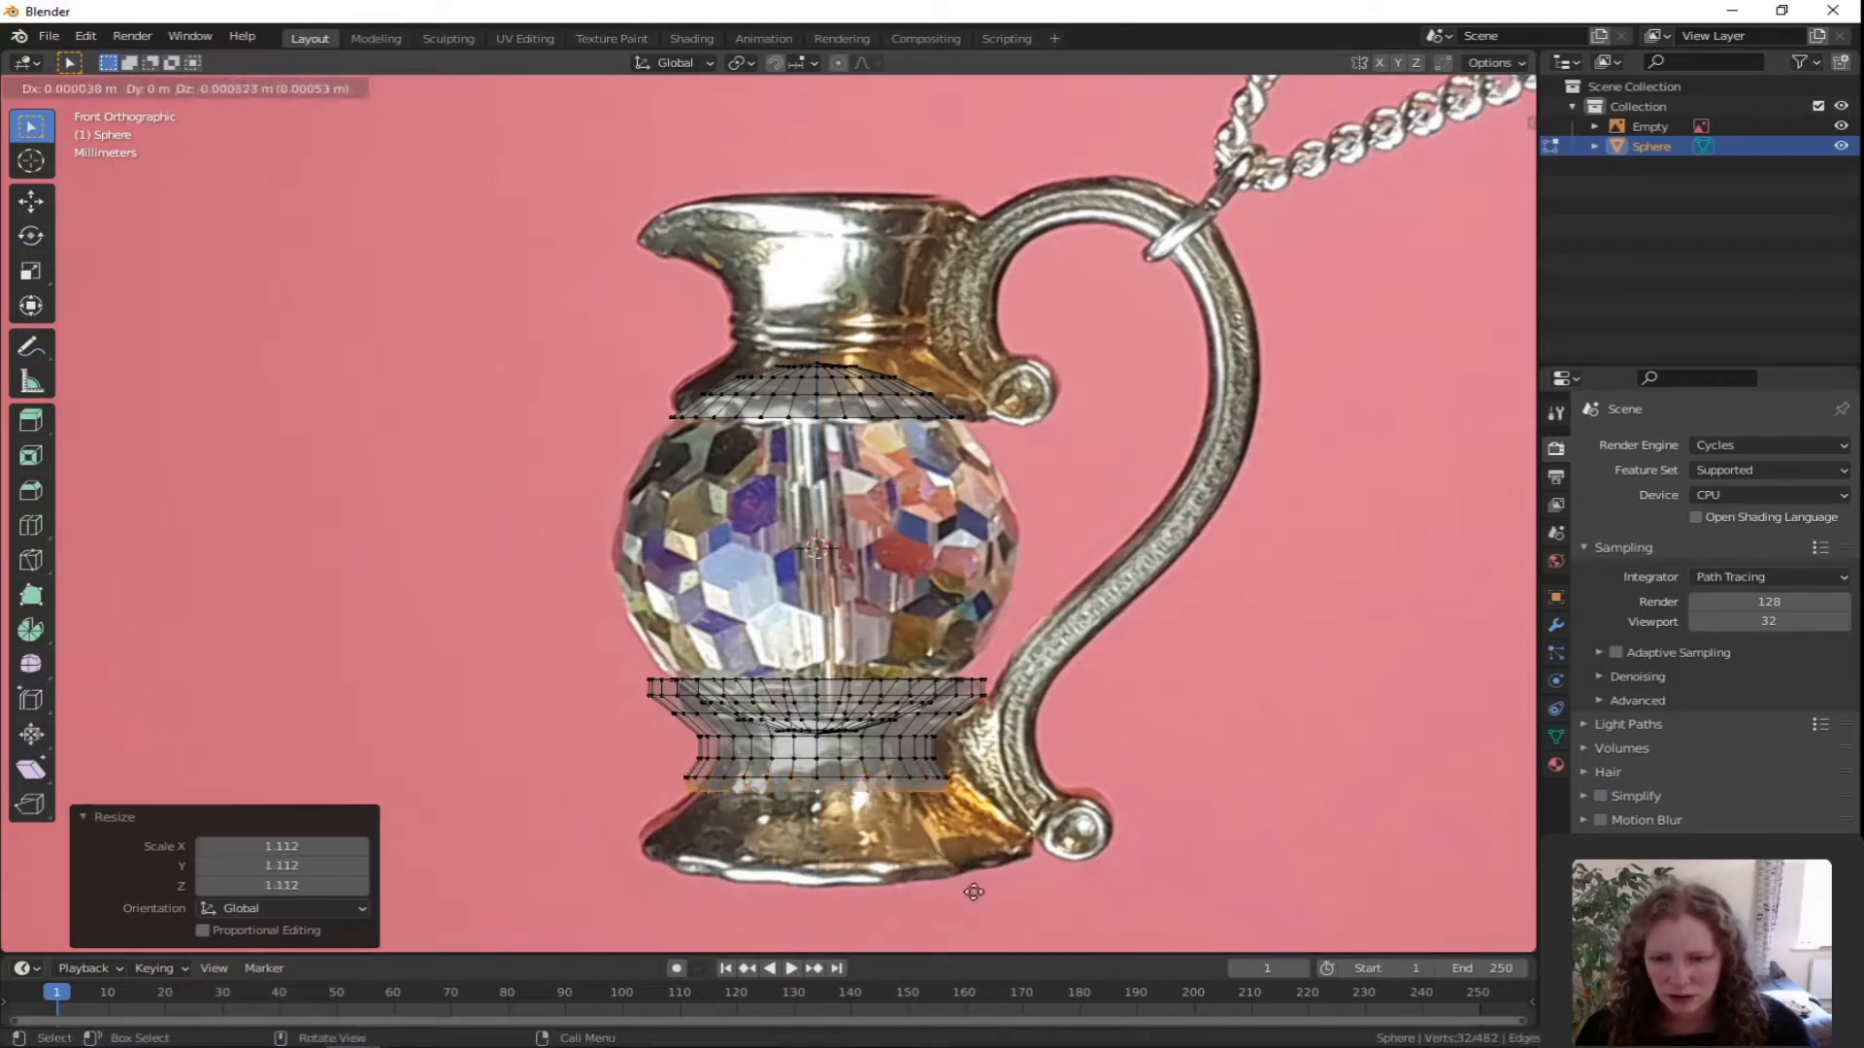
key("z")
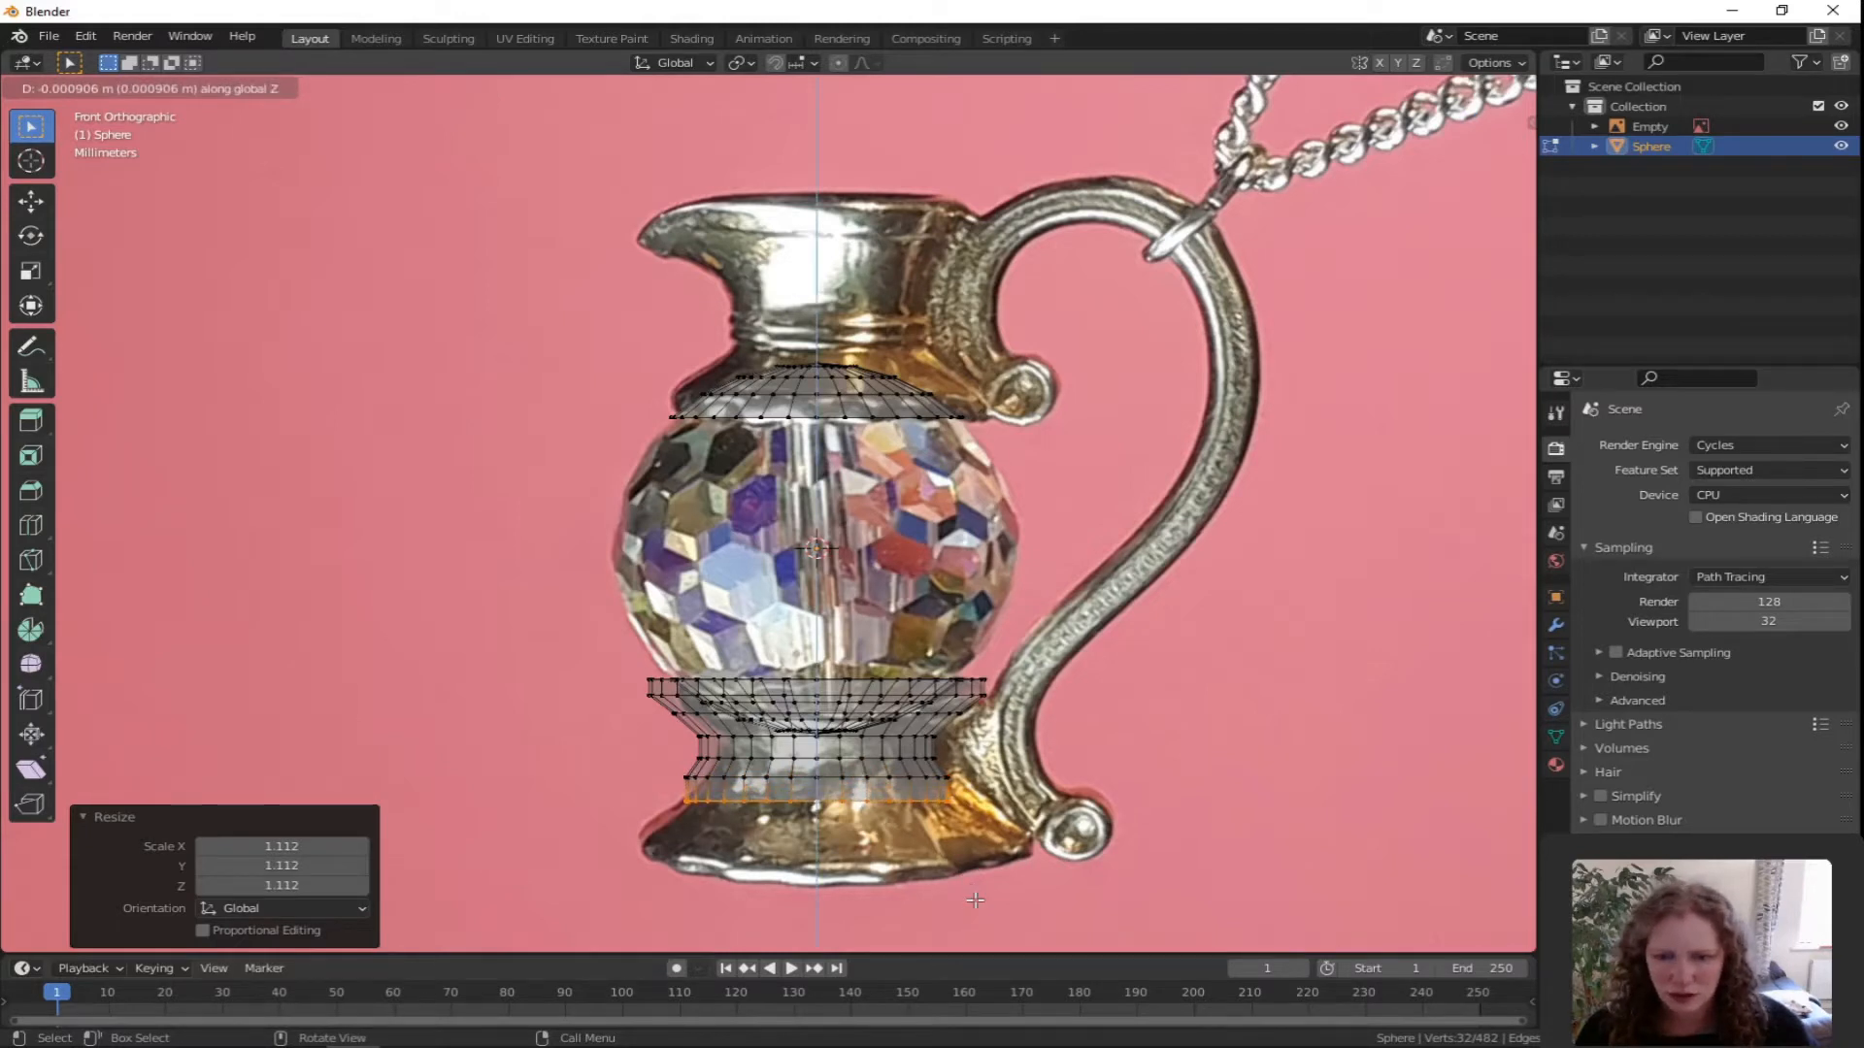
left_click(974, 900)
key("s")
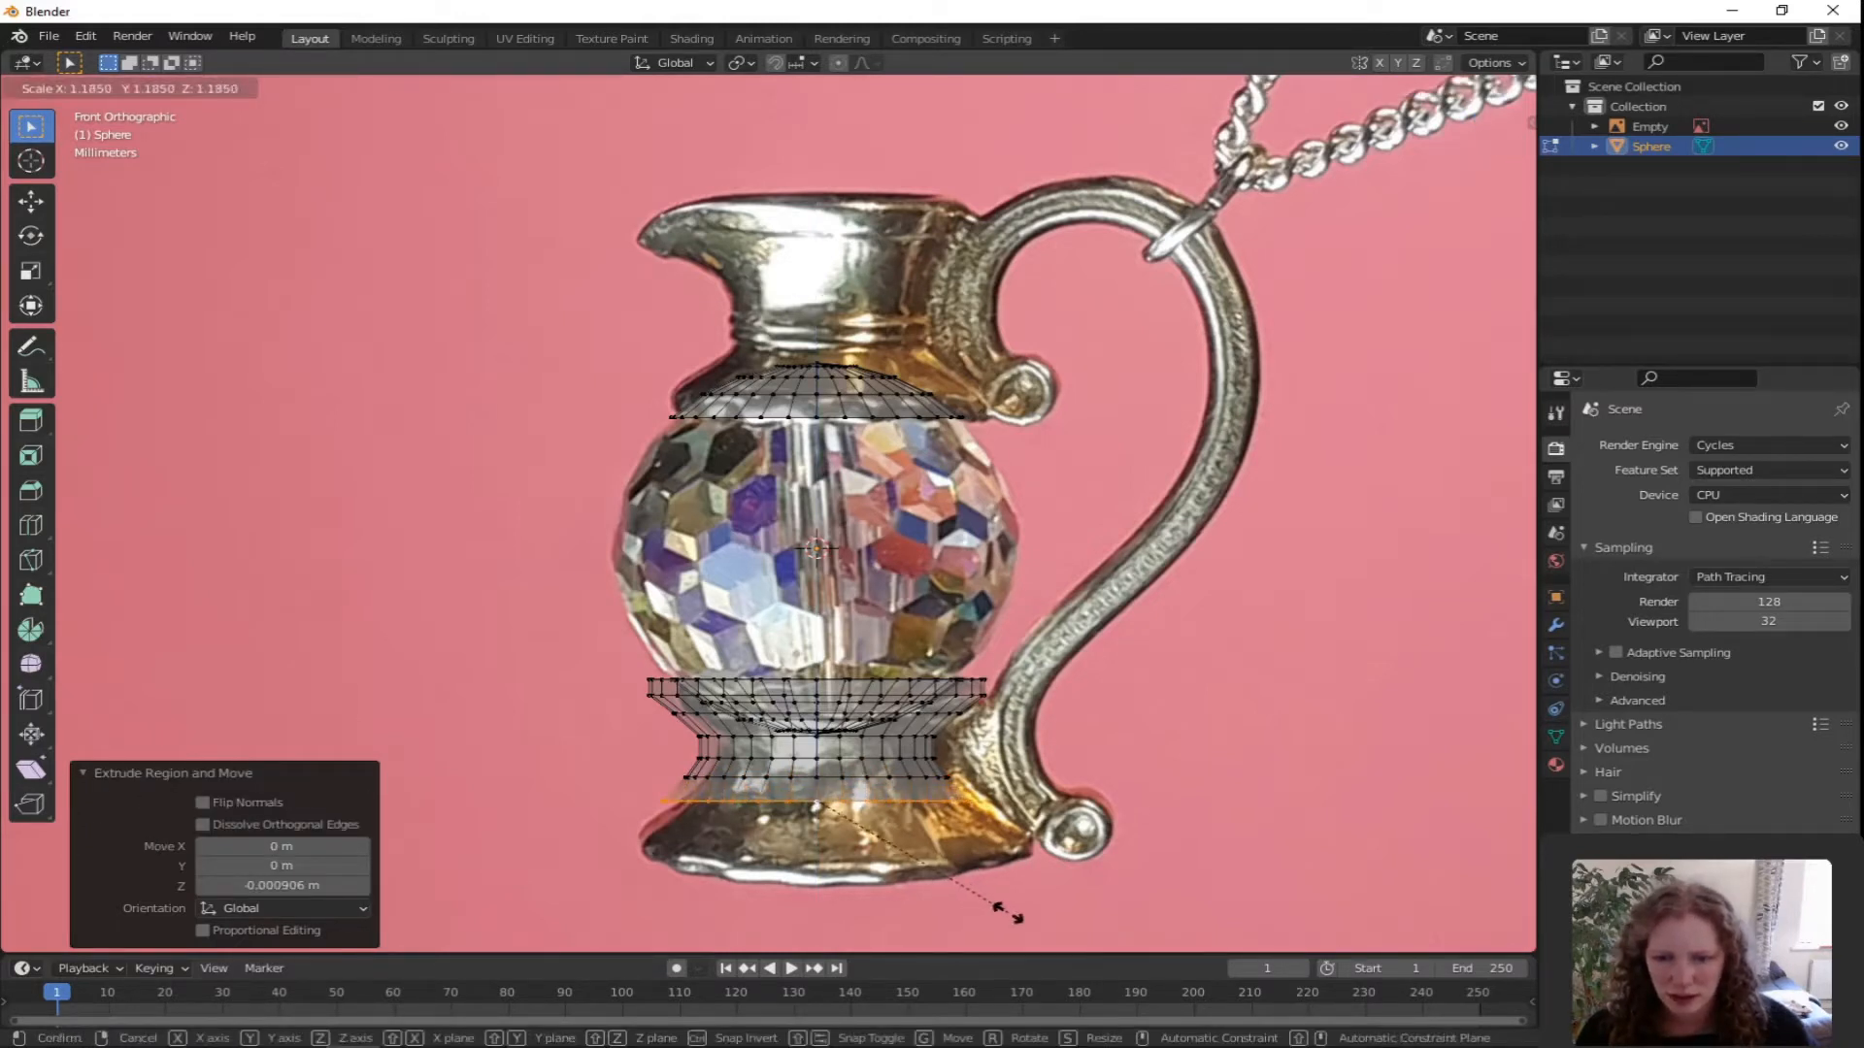
left_click(1008, 913)
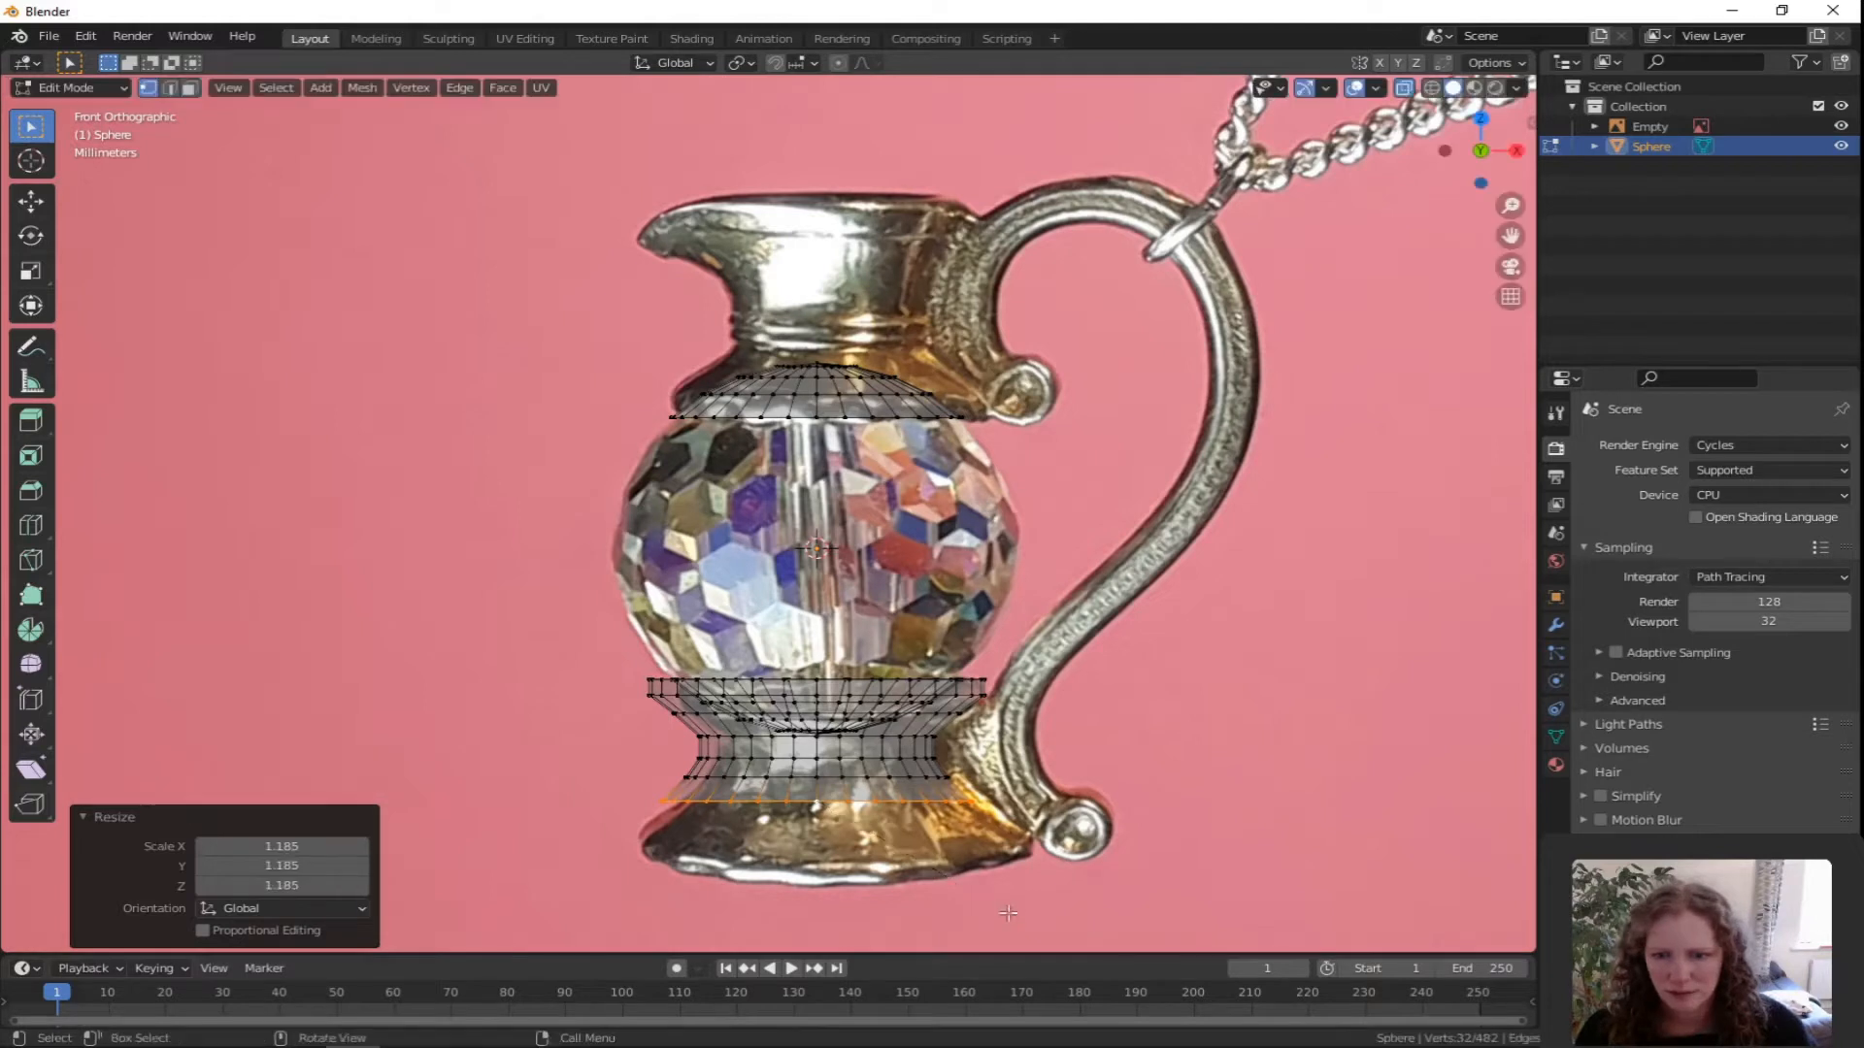
Extrude the base's lowest edge loop down about 1.06 mm along Z and scale it outward by about 1.237.
key("e")
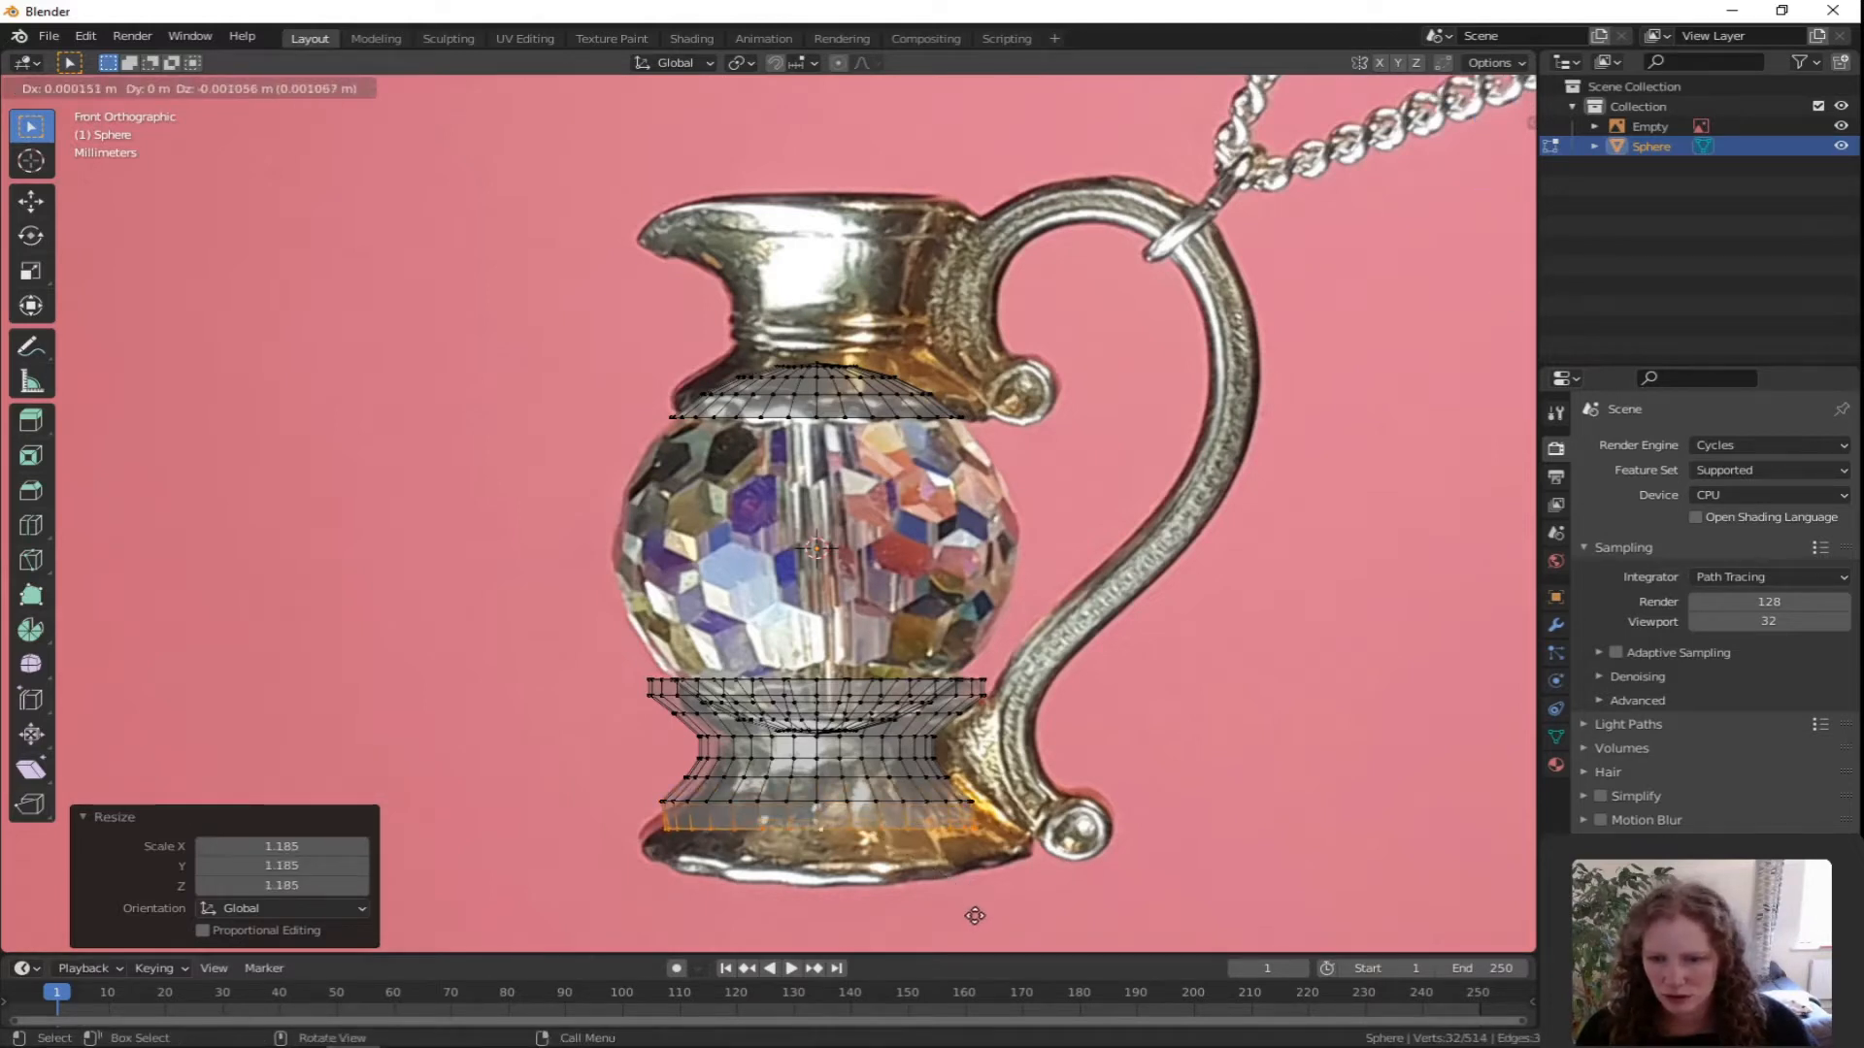
key("z")
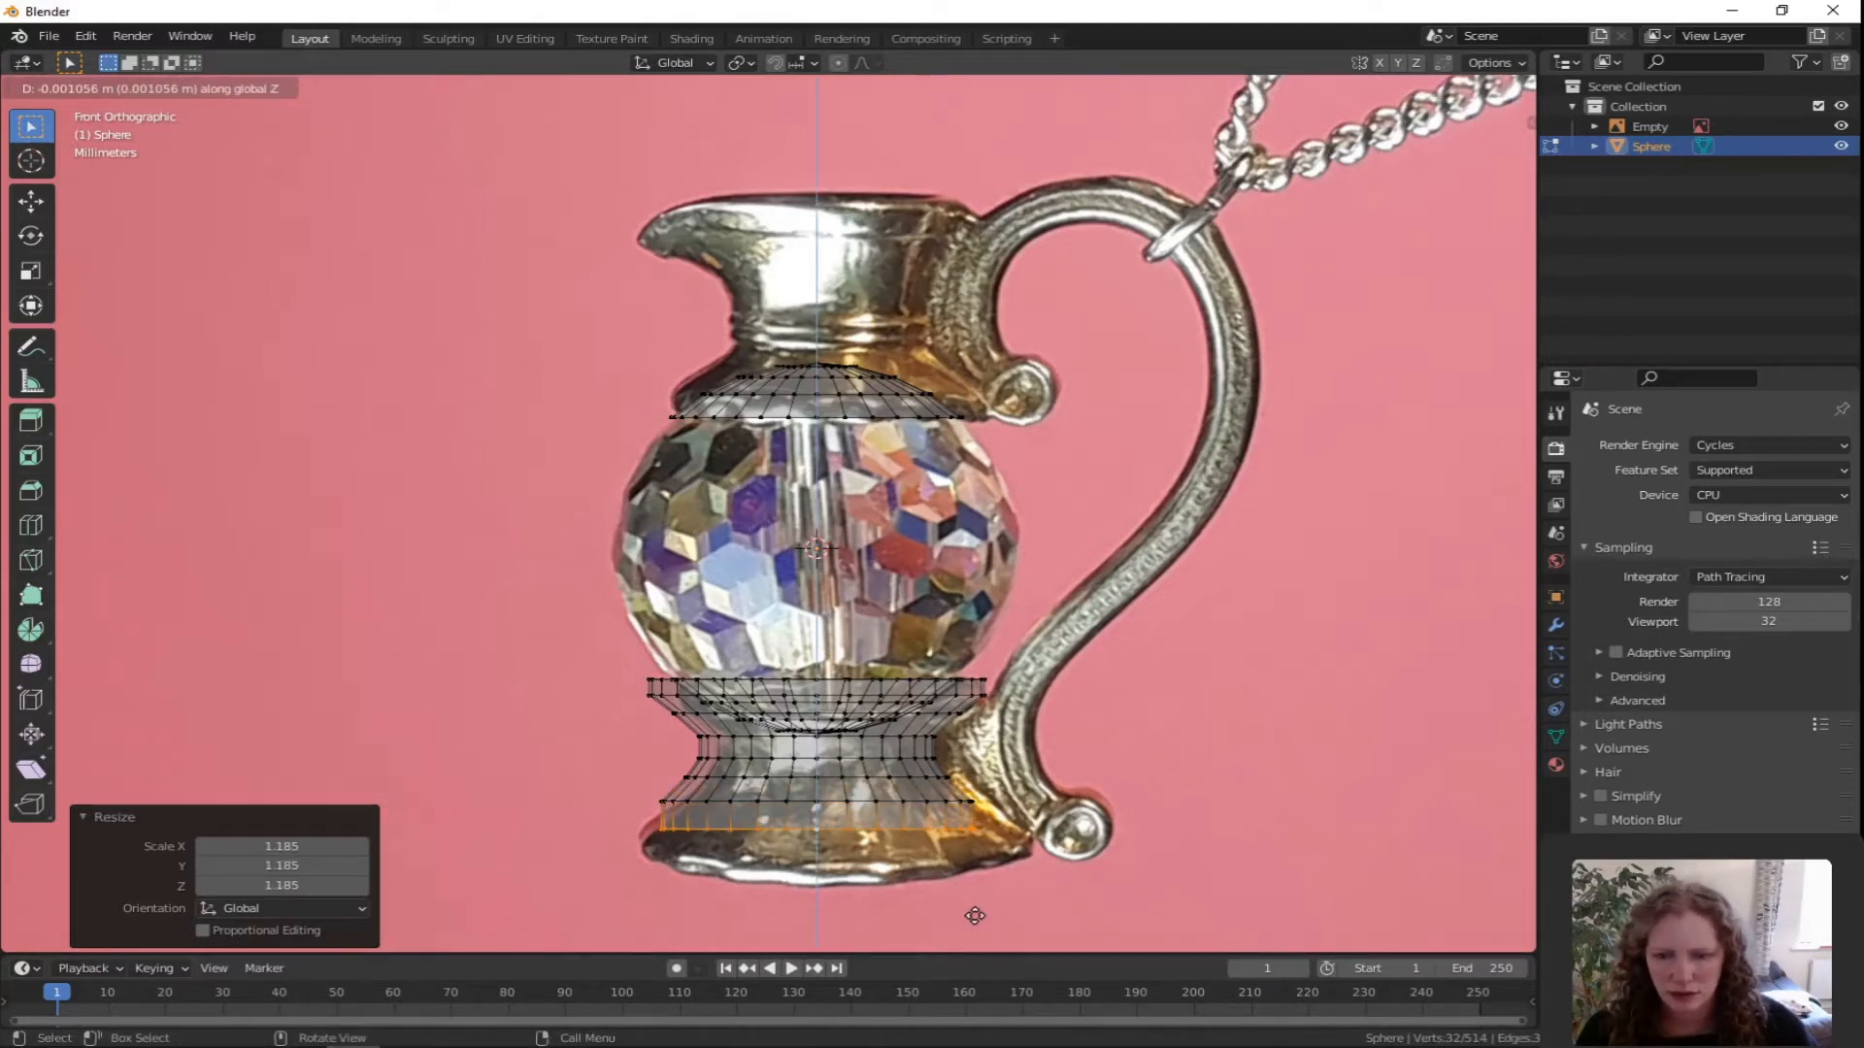
left_click(975, 915)
key("s")
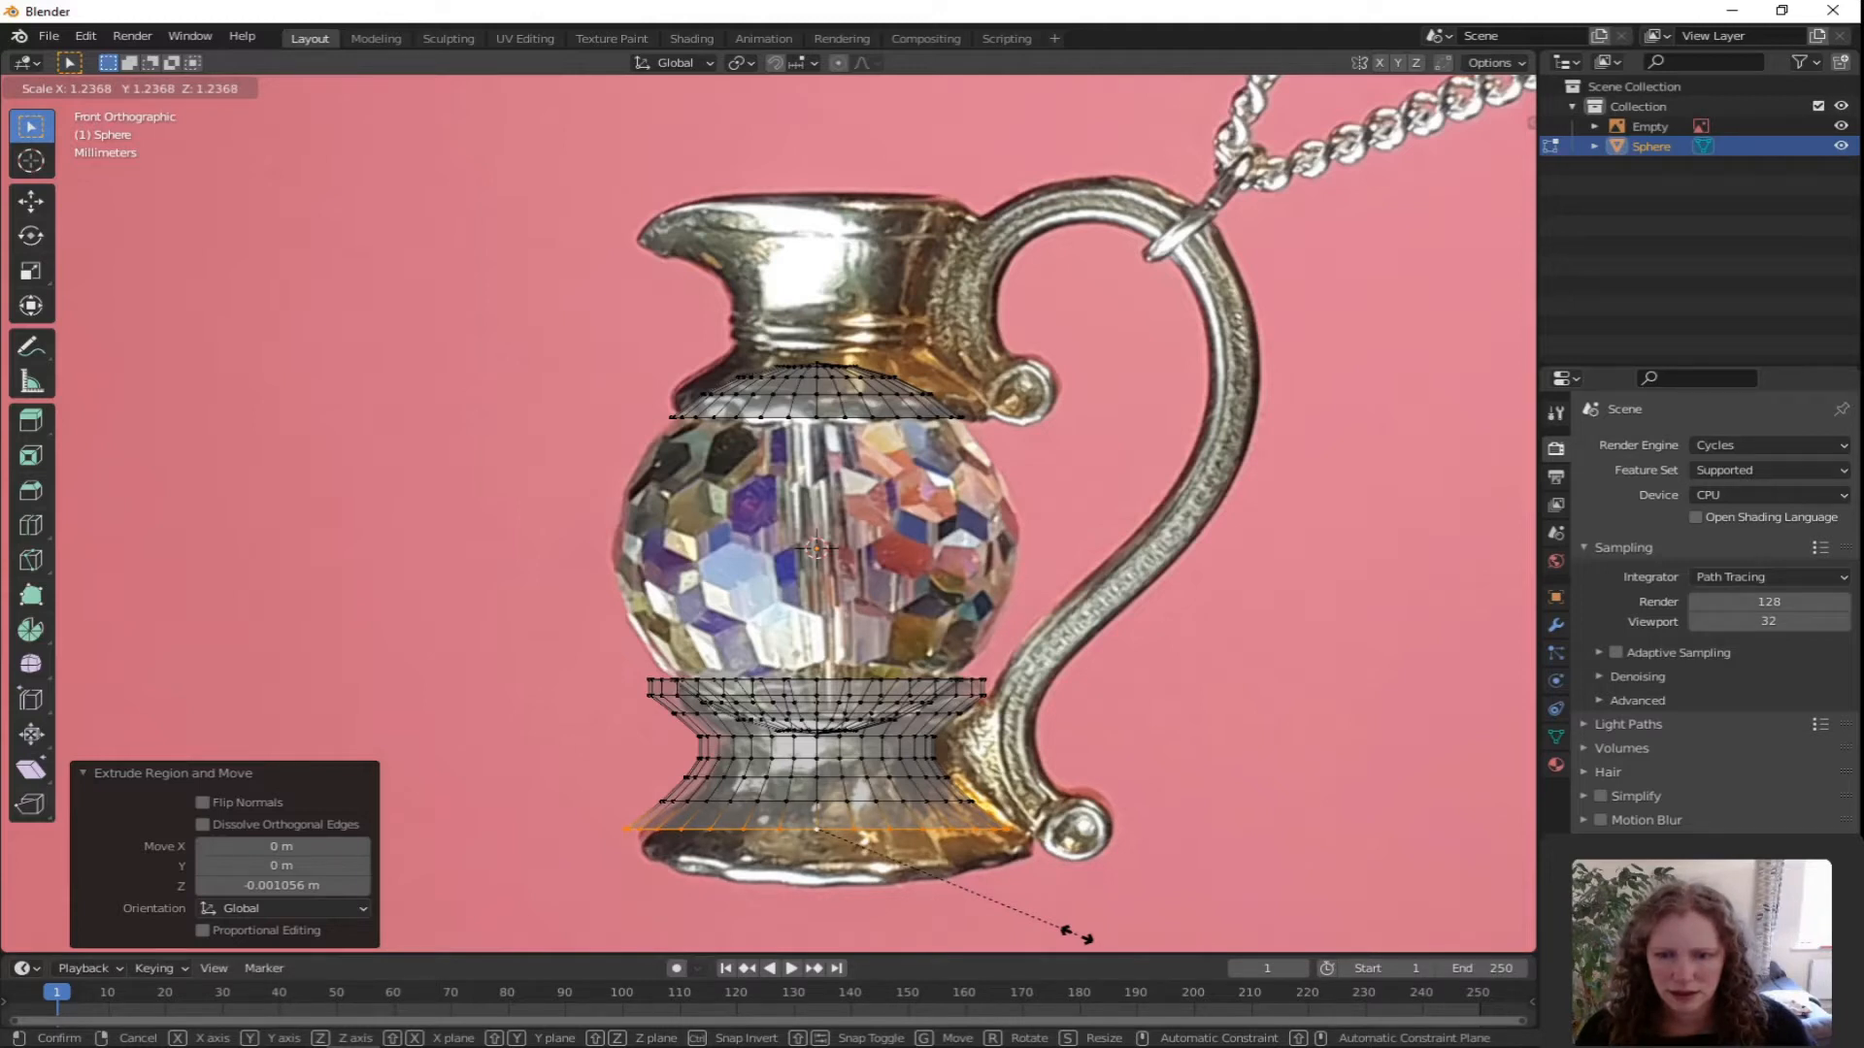
left_click(1078, 934)
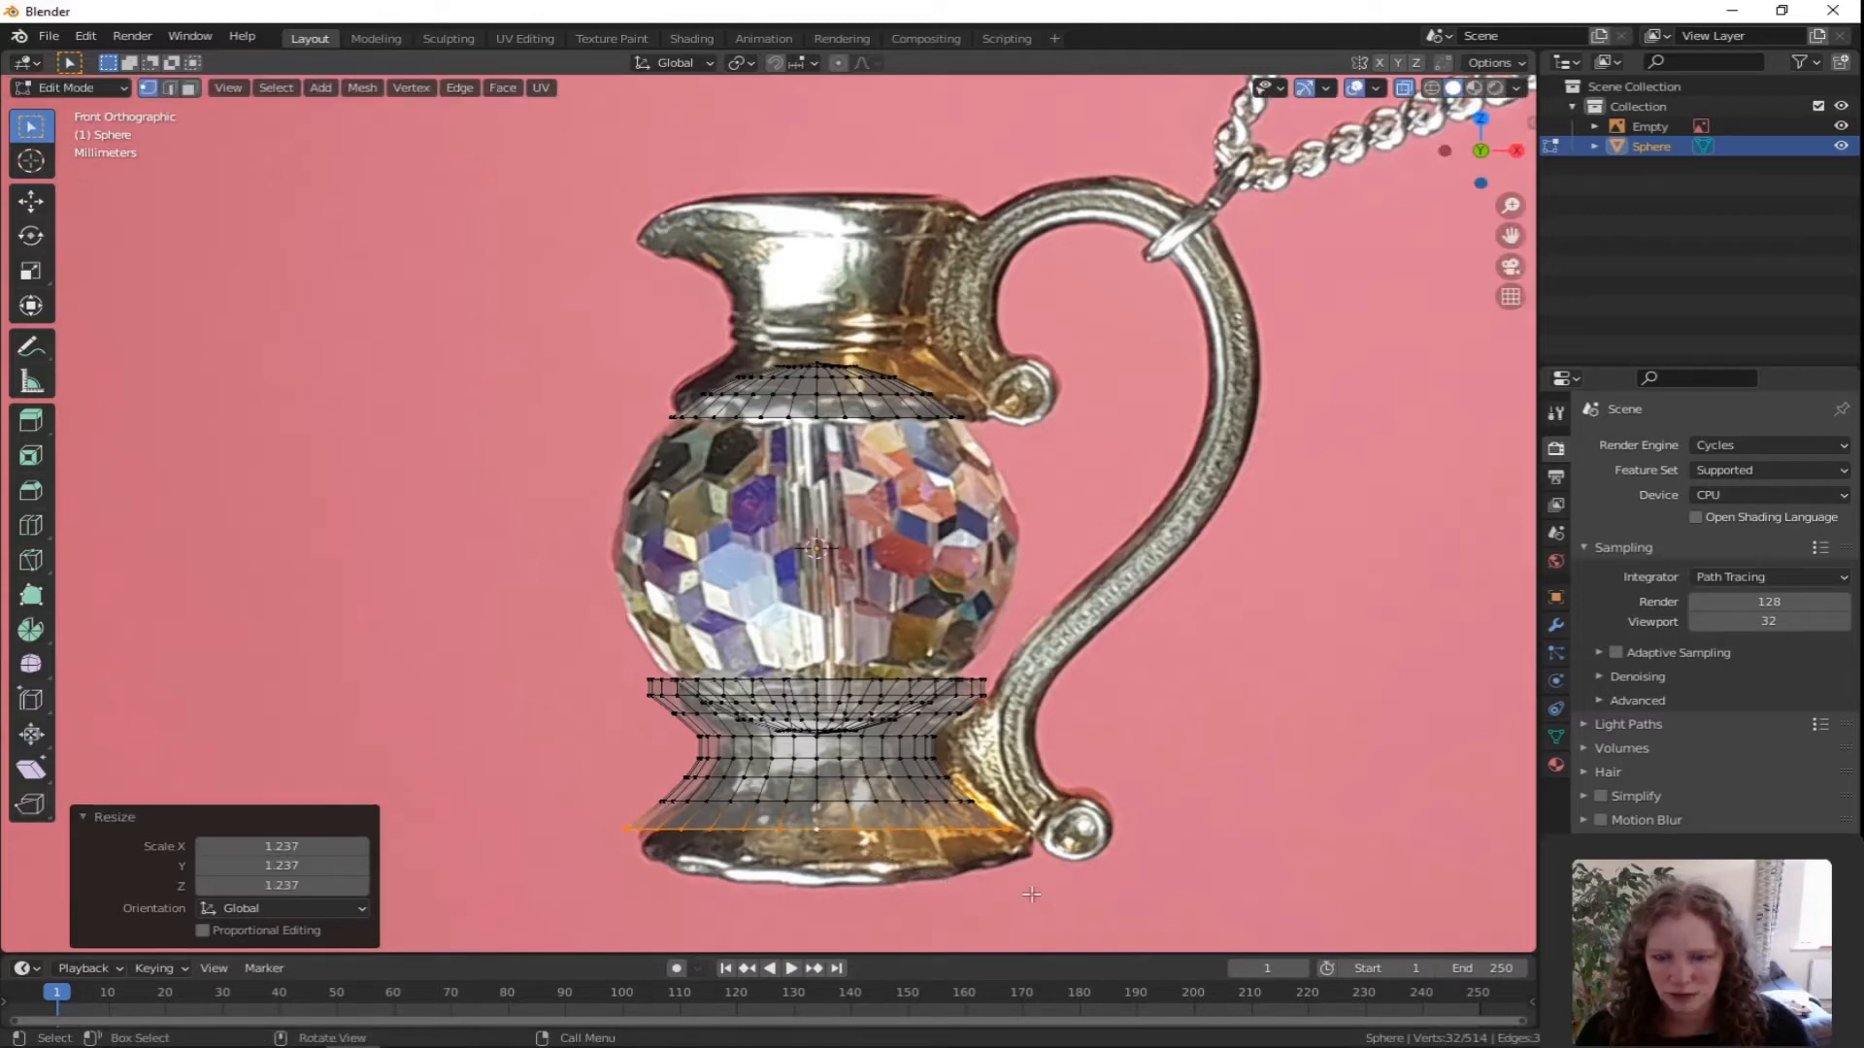
Extrude the widened bottom loop down about 0.94 mm along Z to form the foot's vertical edge.
key("e")
key("z")
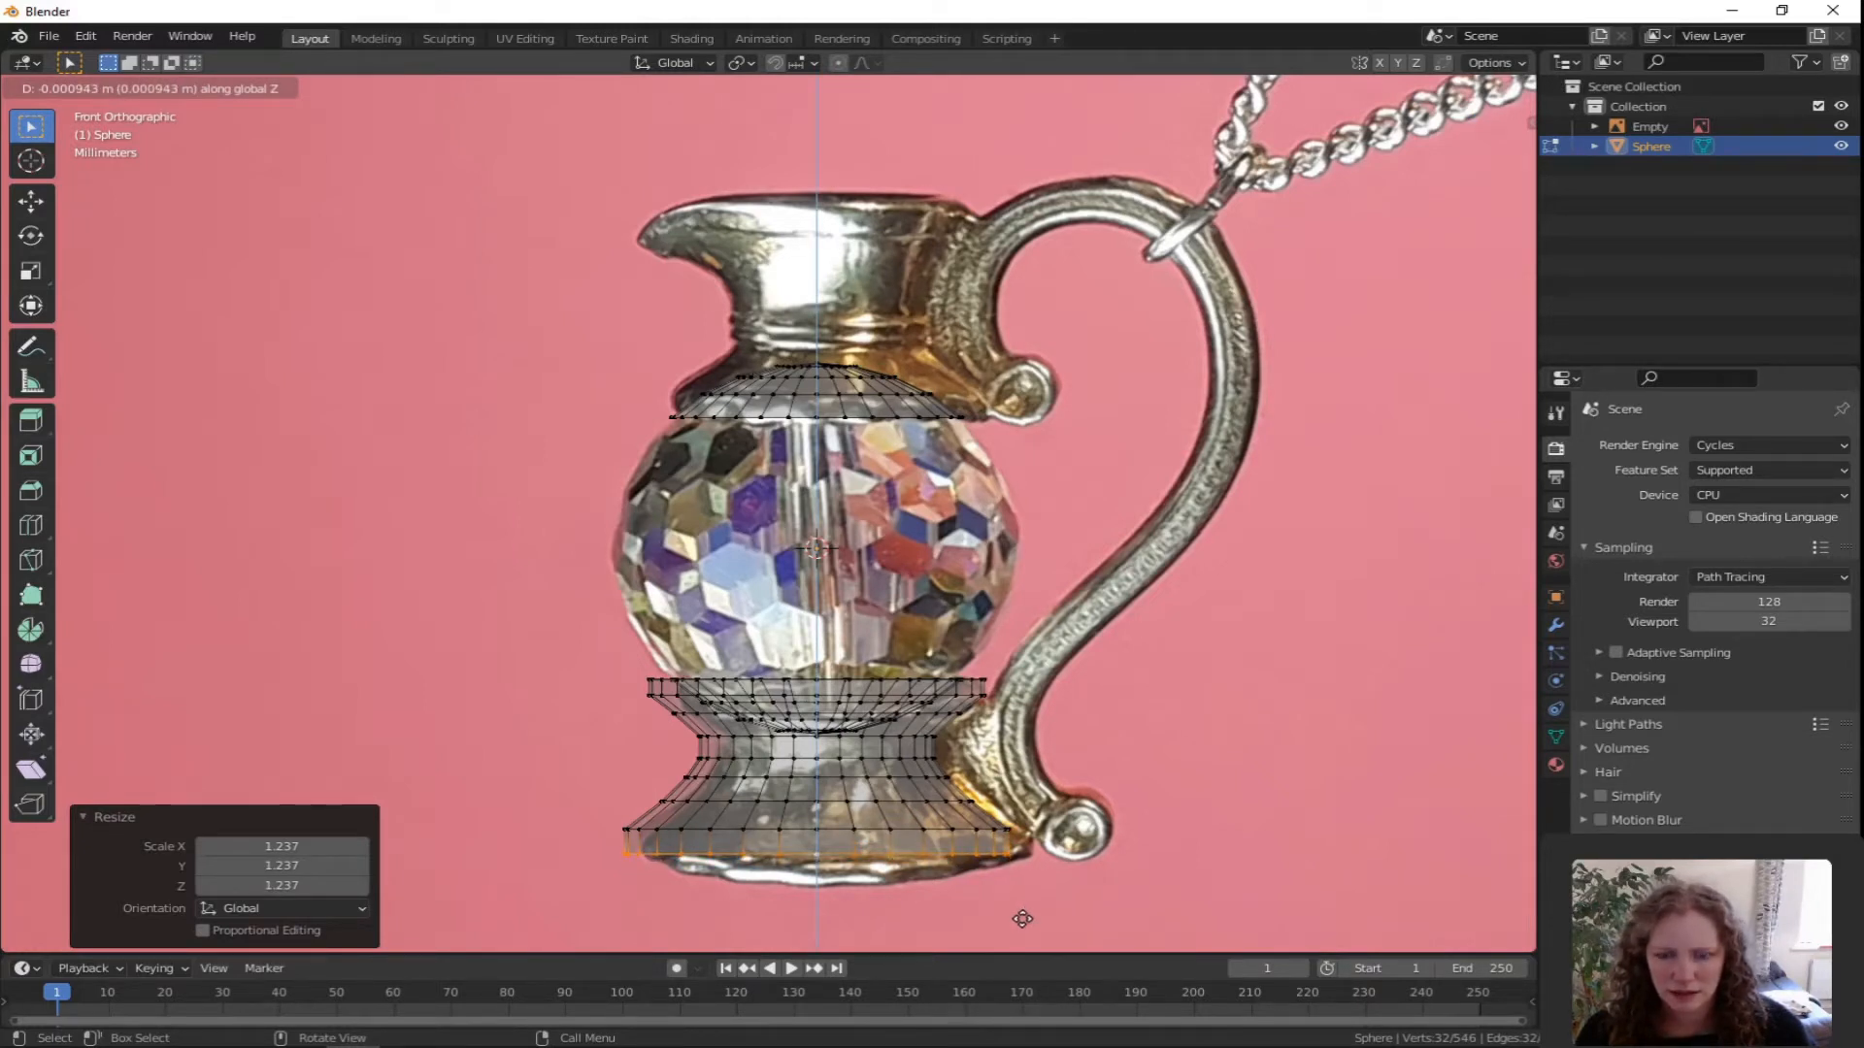
left_click(1022, 918)
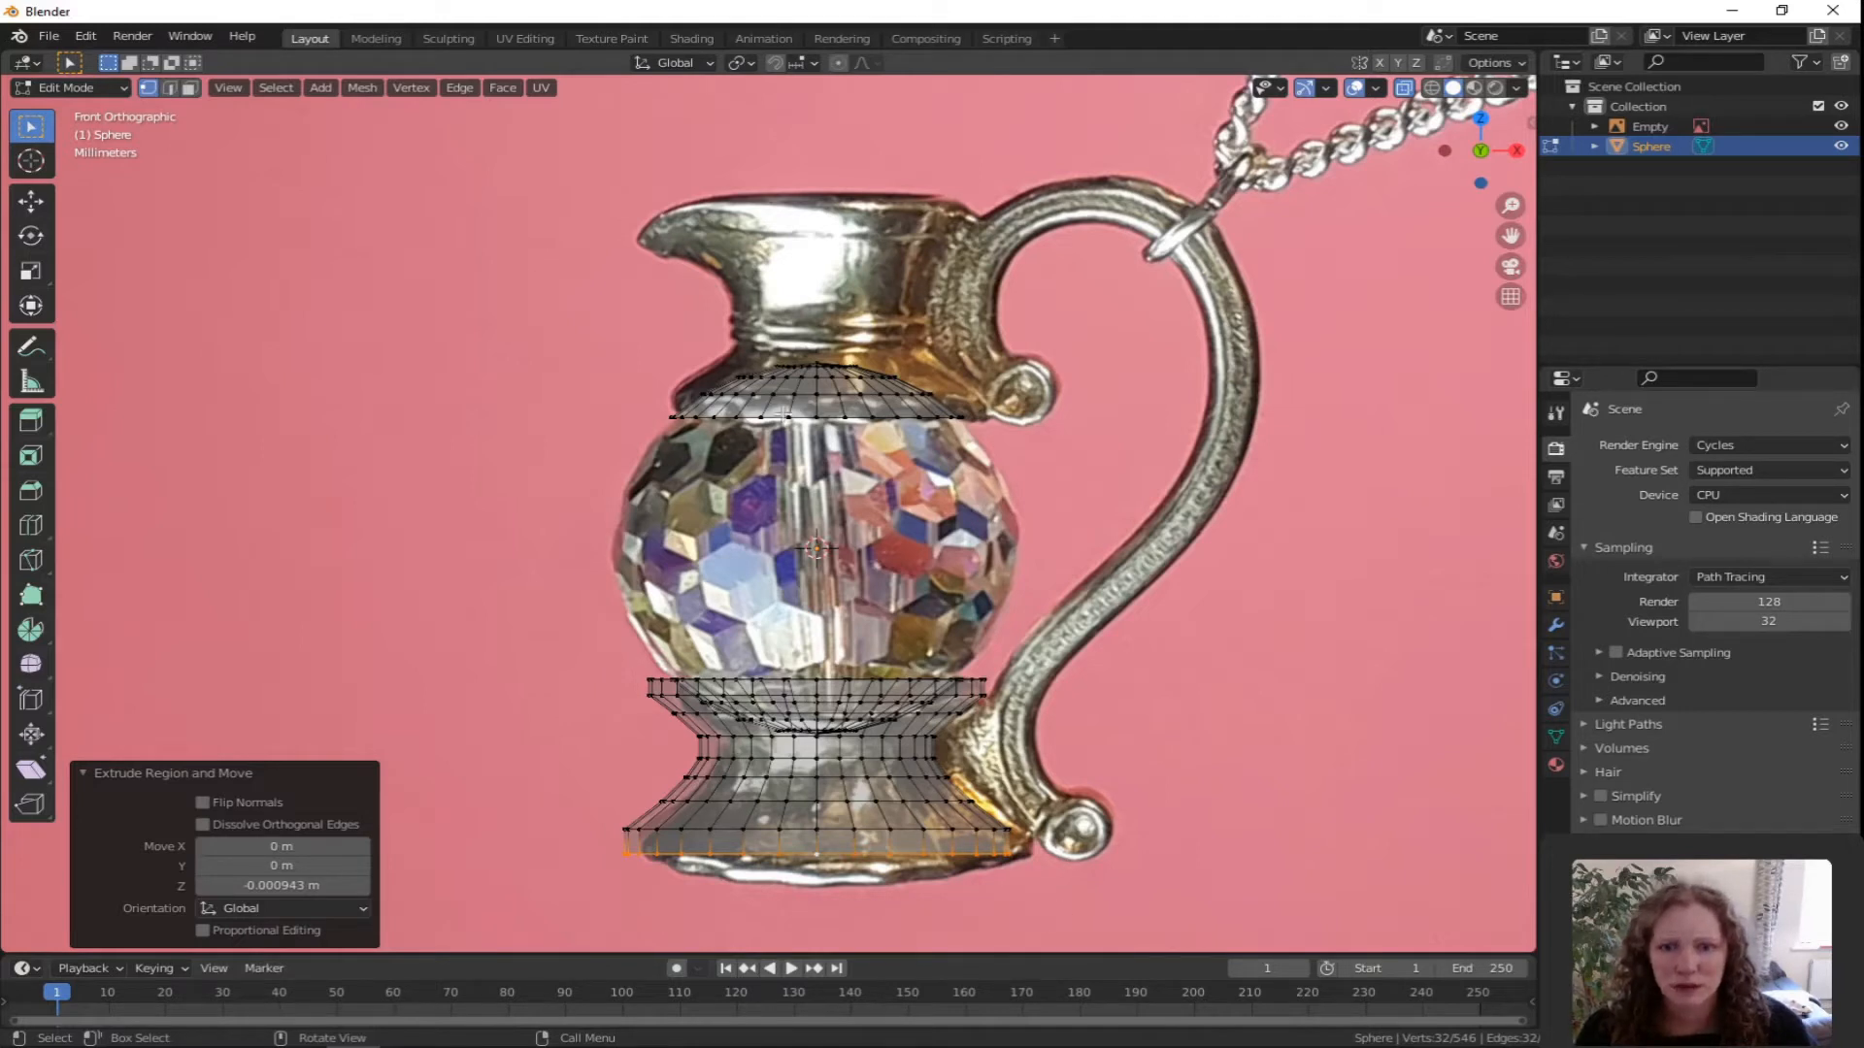
Select the upper cap's lower edge loop, extrude it and scale it outward by about 1.166 to form a flat rim.
key("a")
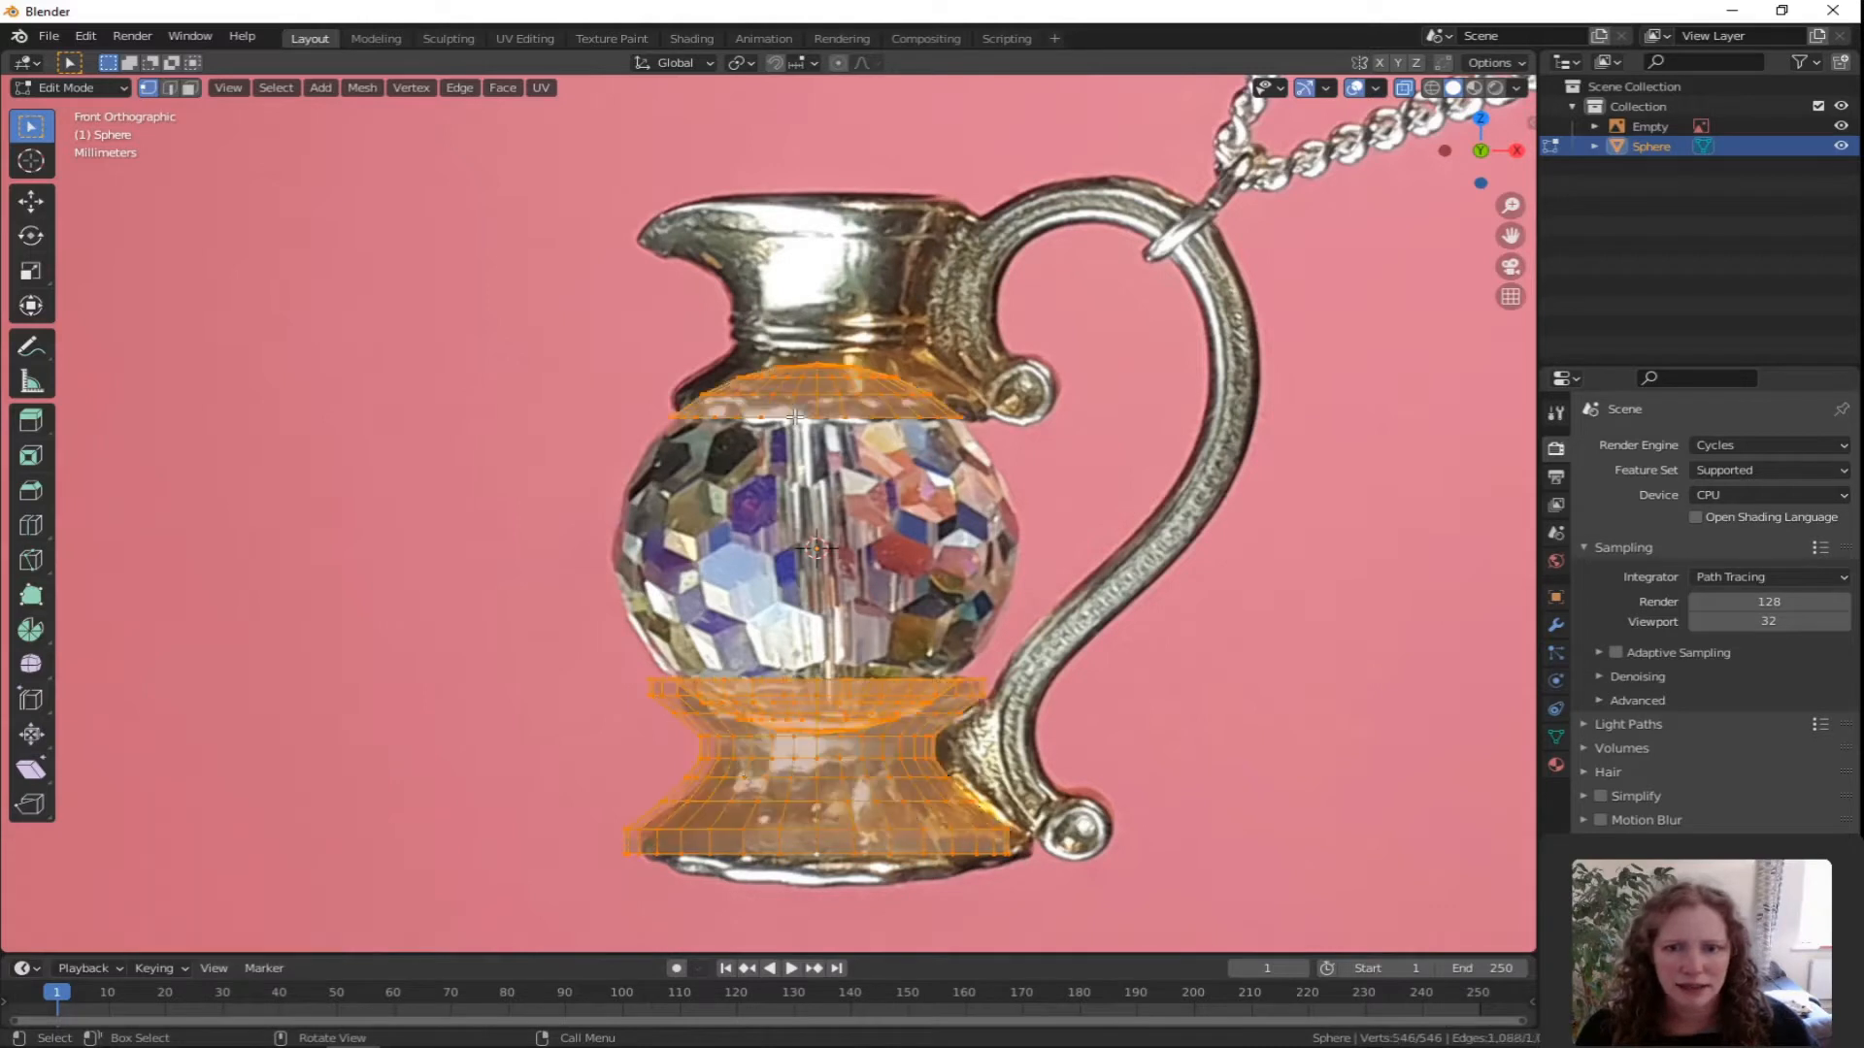
key("alt+a")
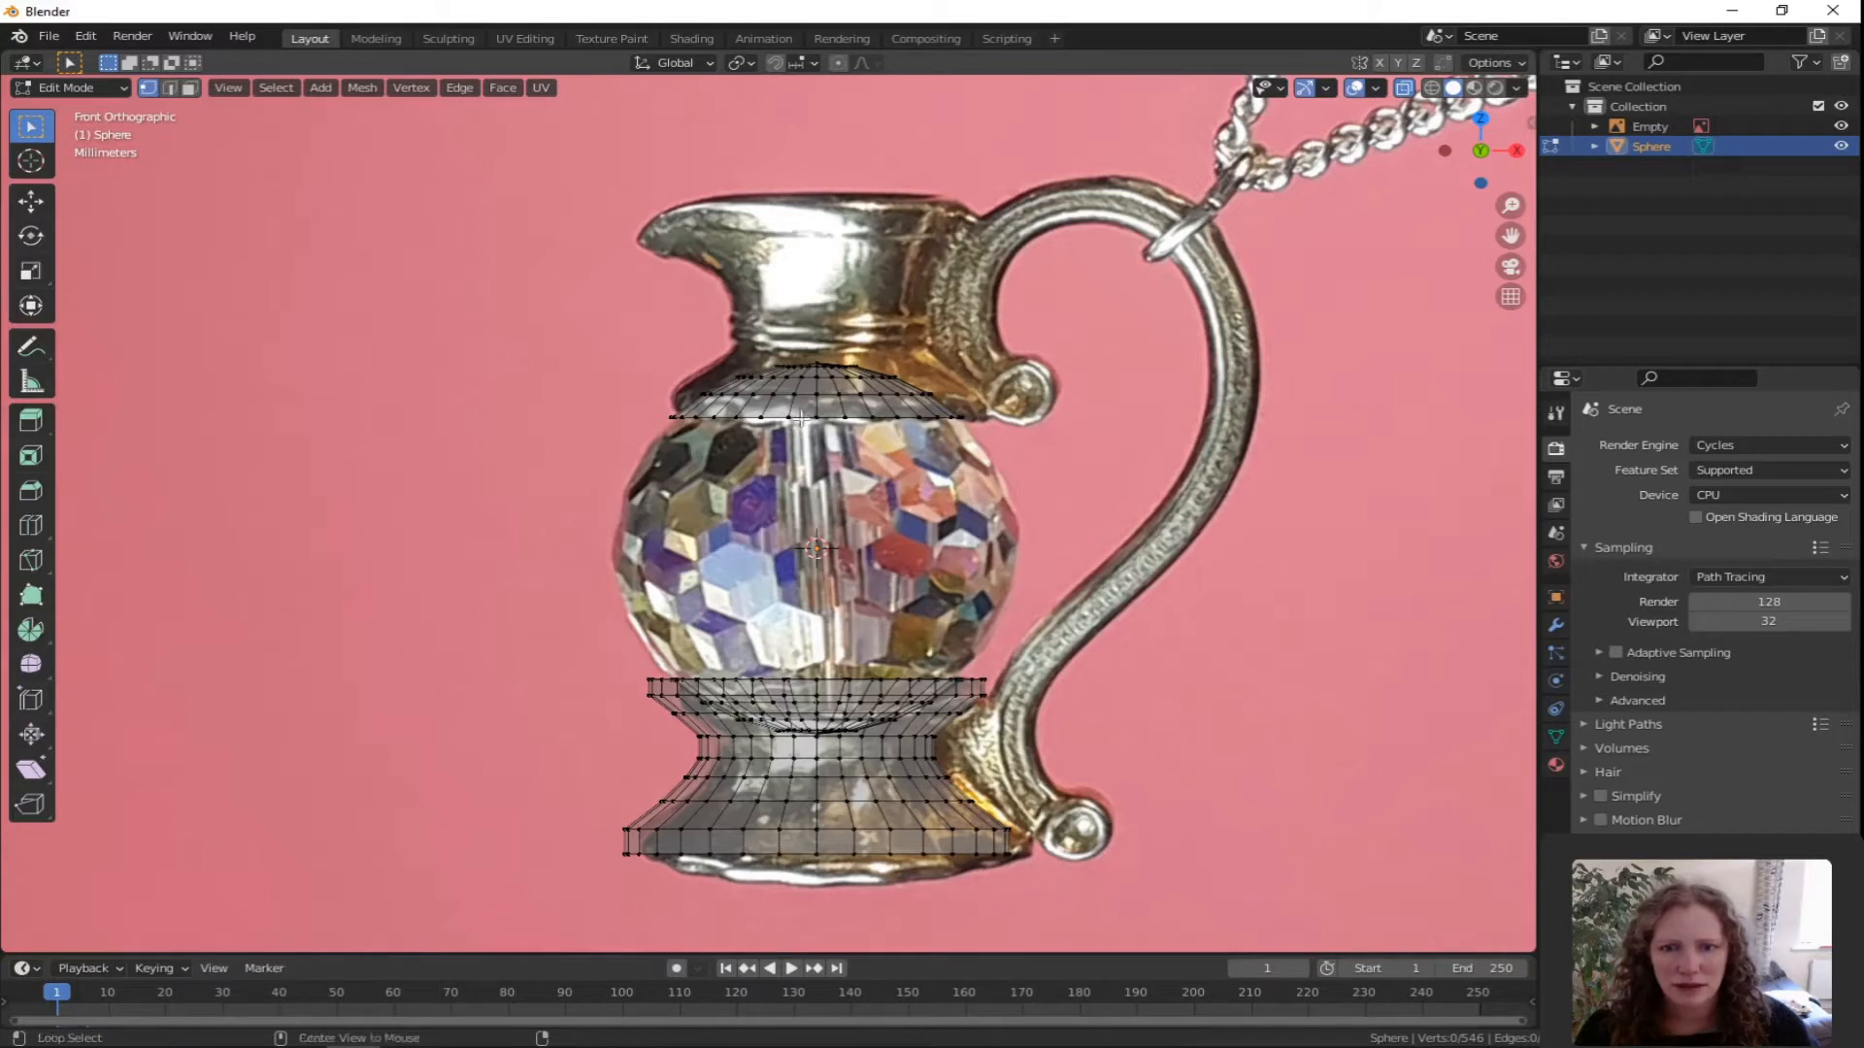
left_click(798, 418, "alt")
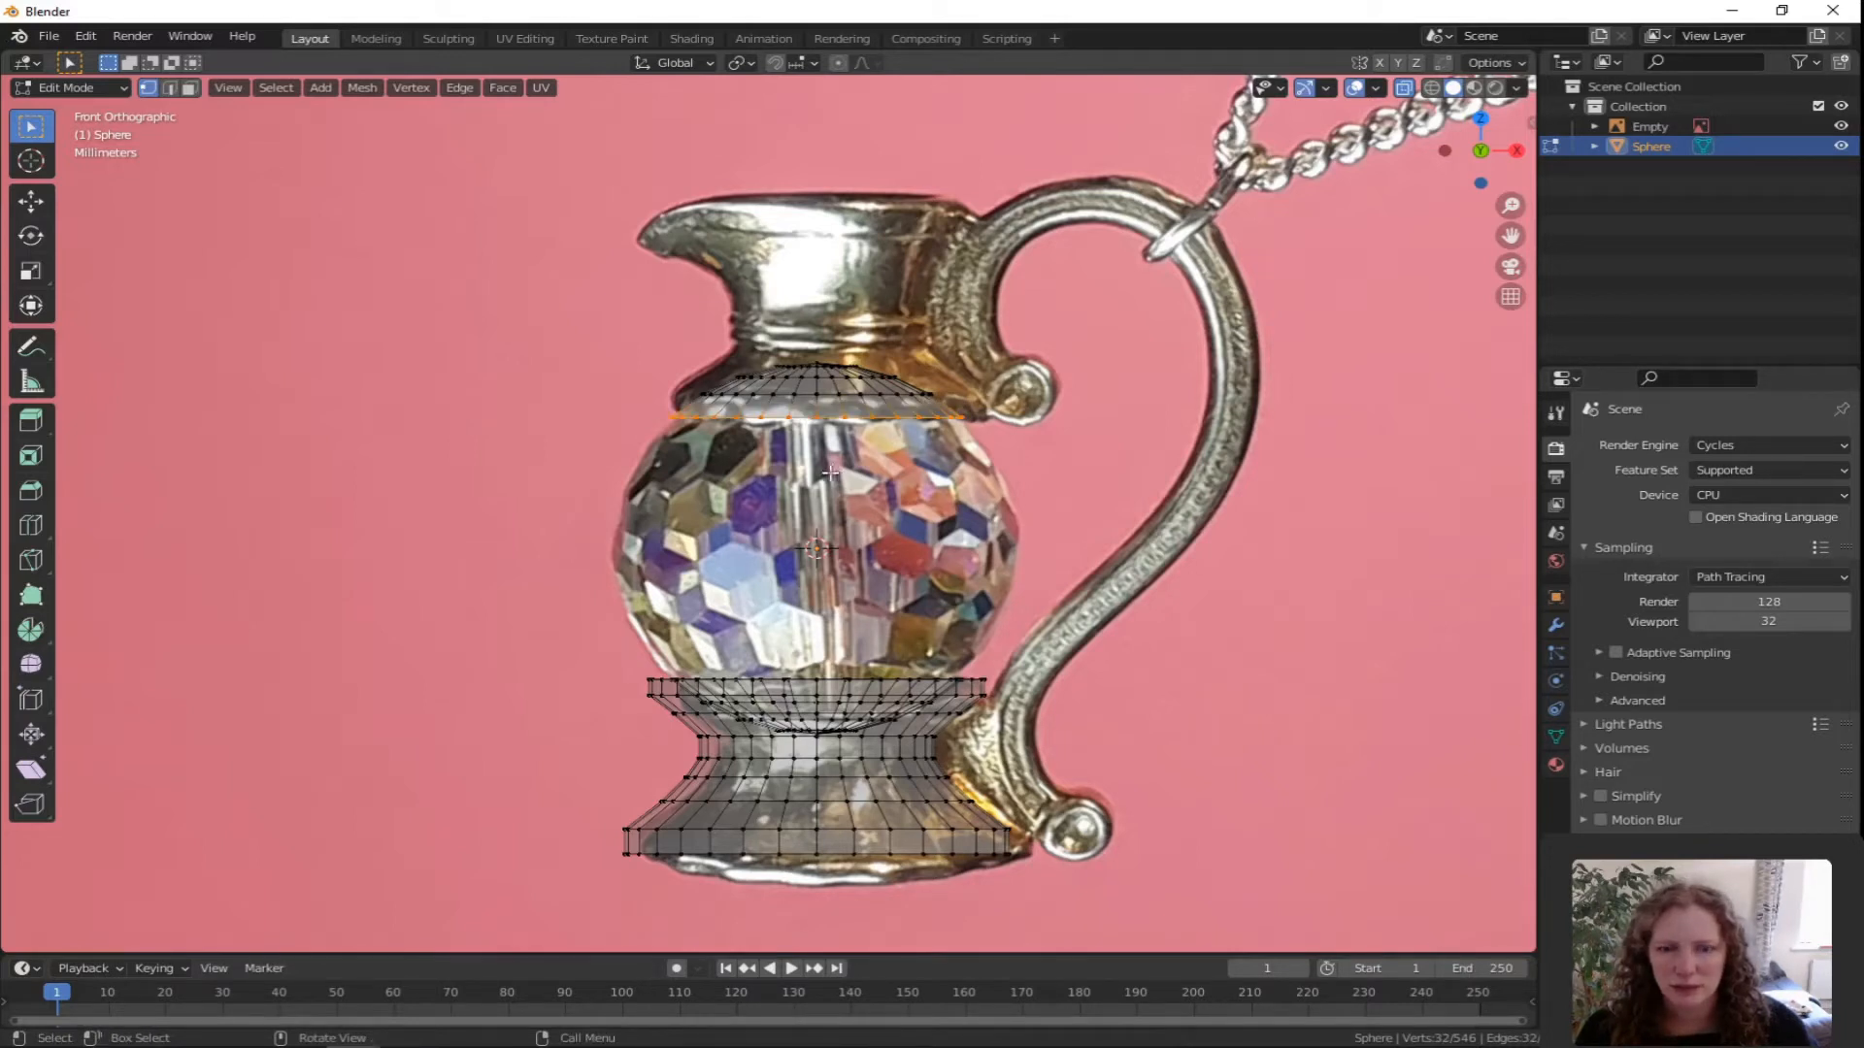
key("e")
key("s")
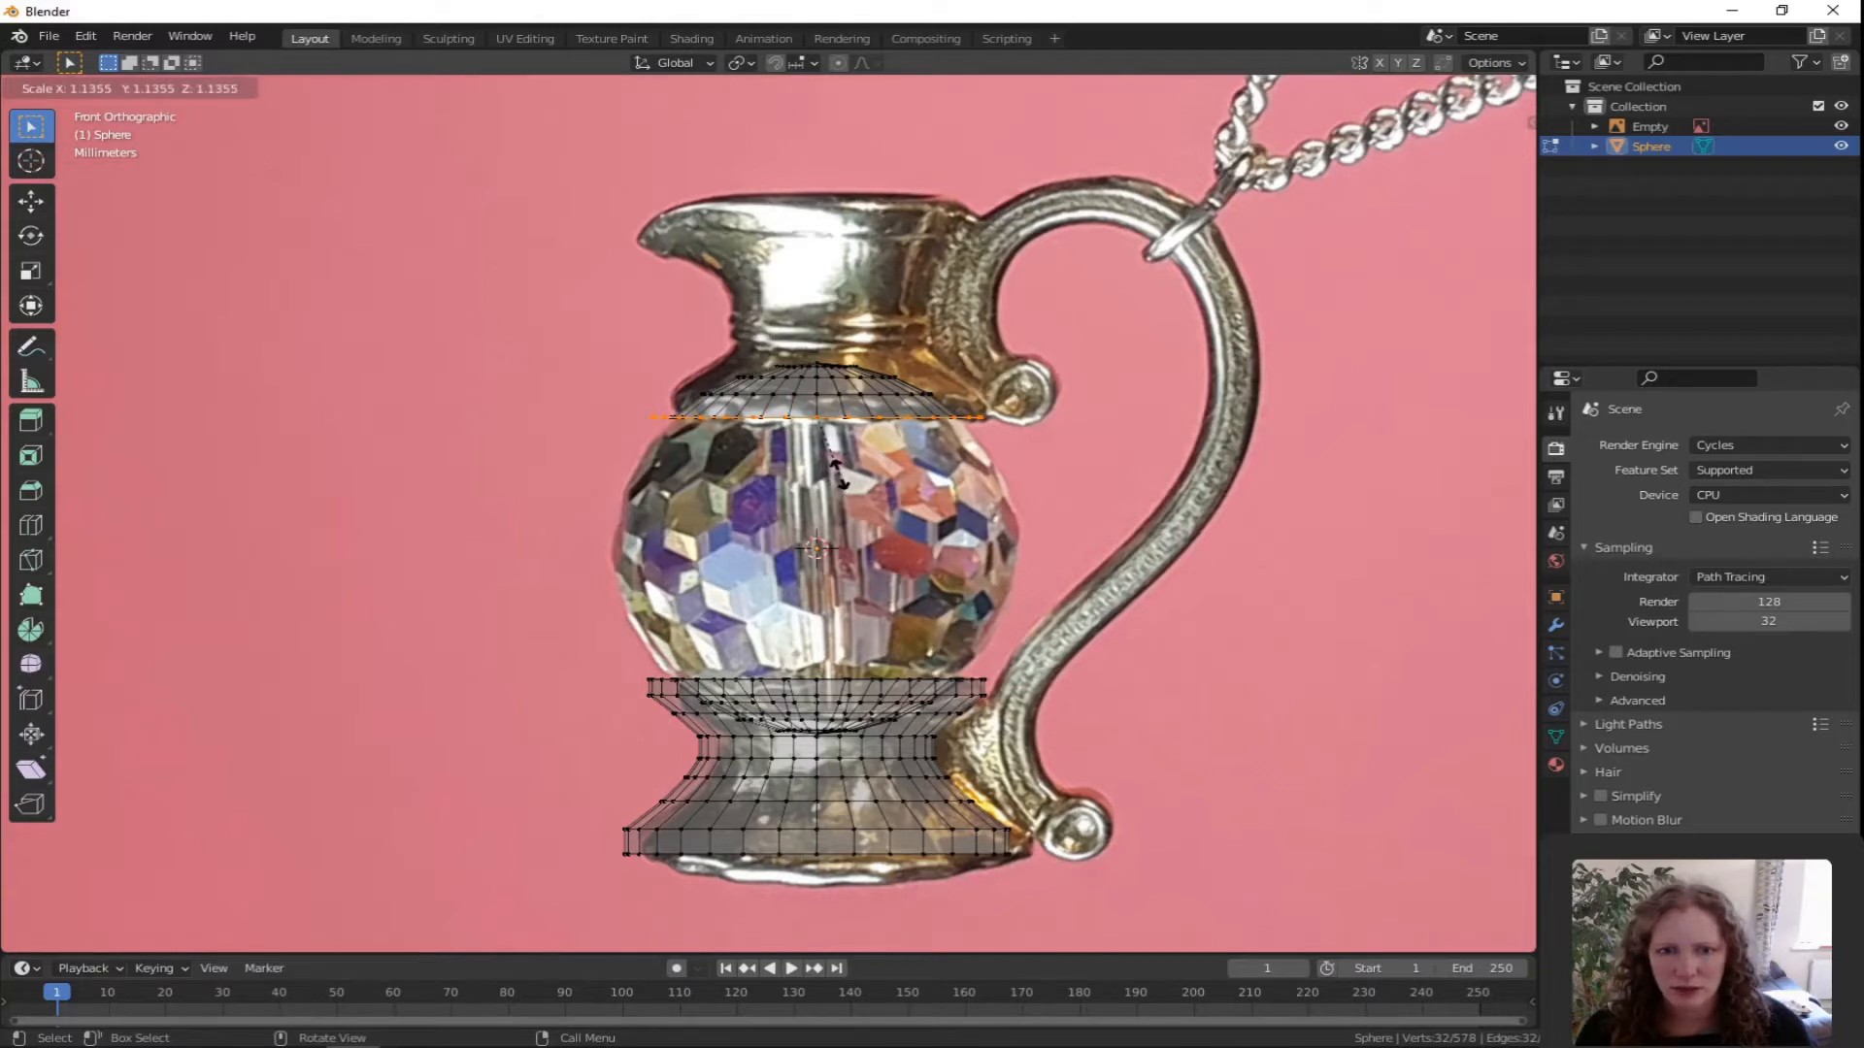
left_click(839, 477)
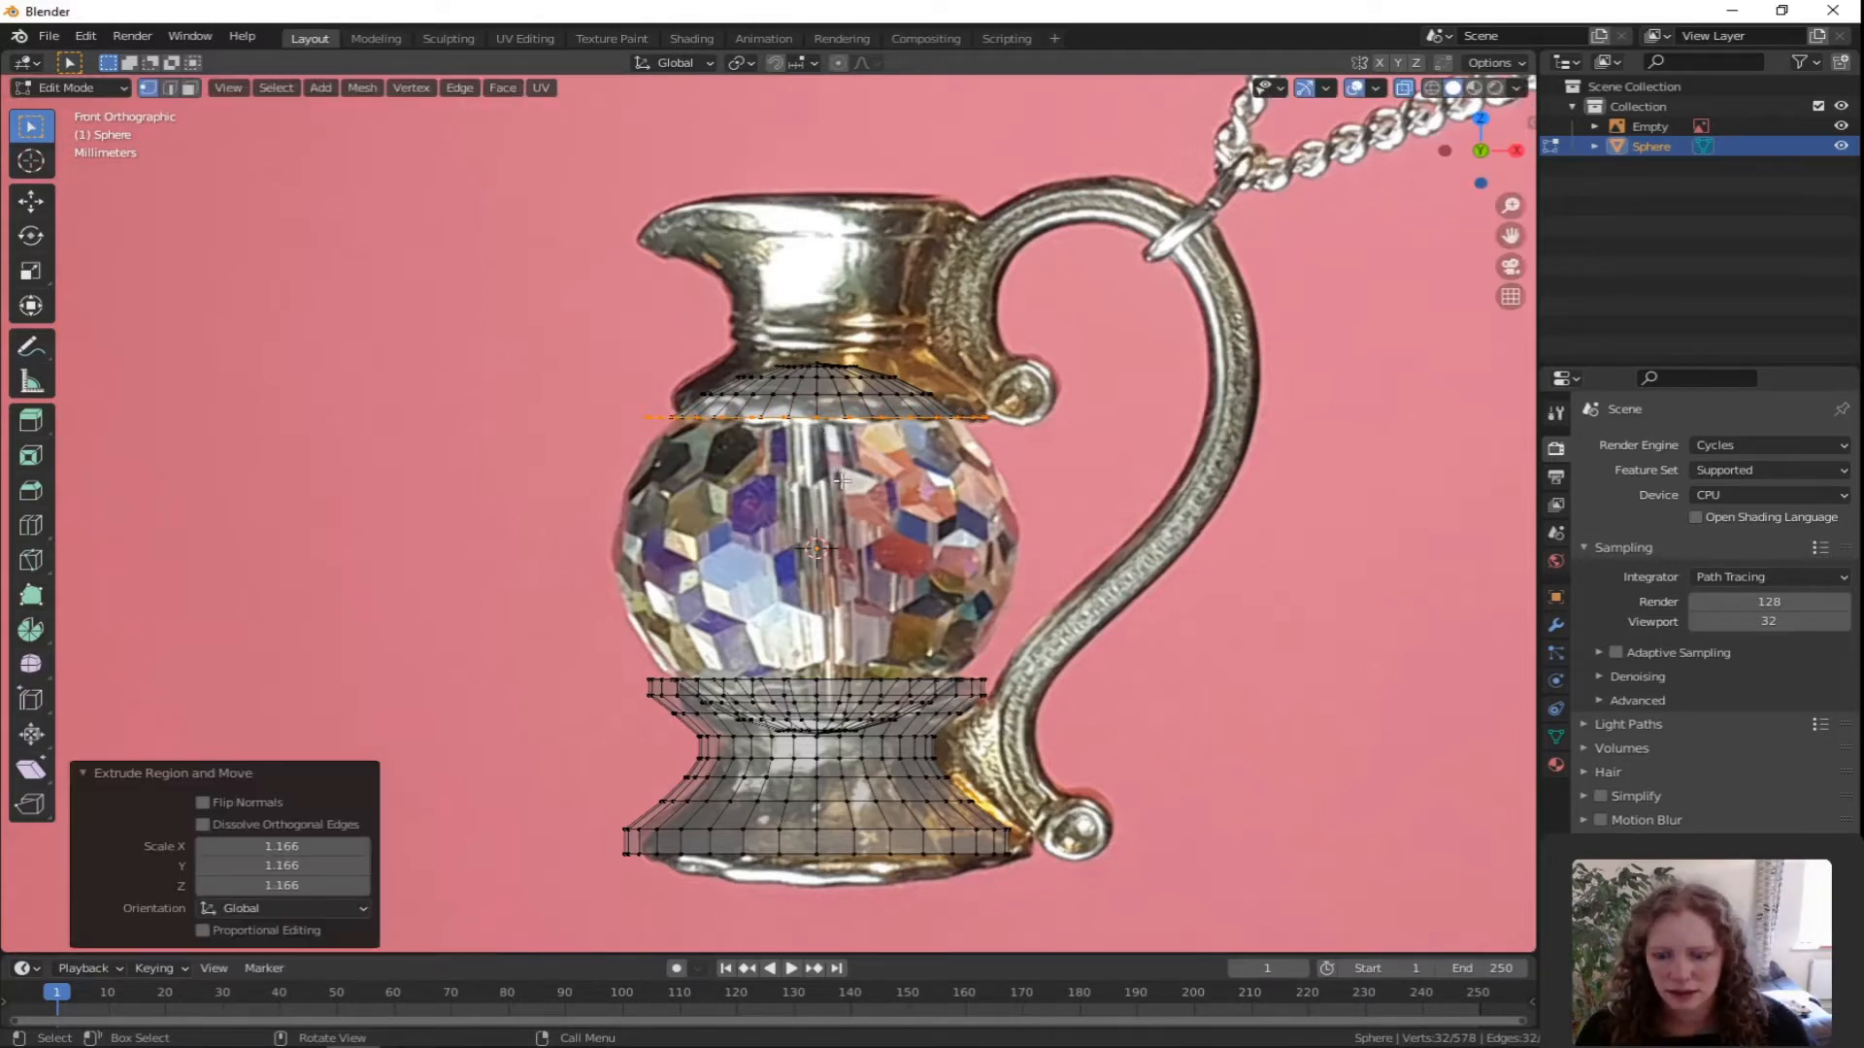
Extrude the upper cap's outer rim loop up about 0.64 mm along Z.
key("e")
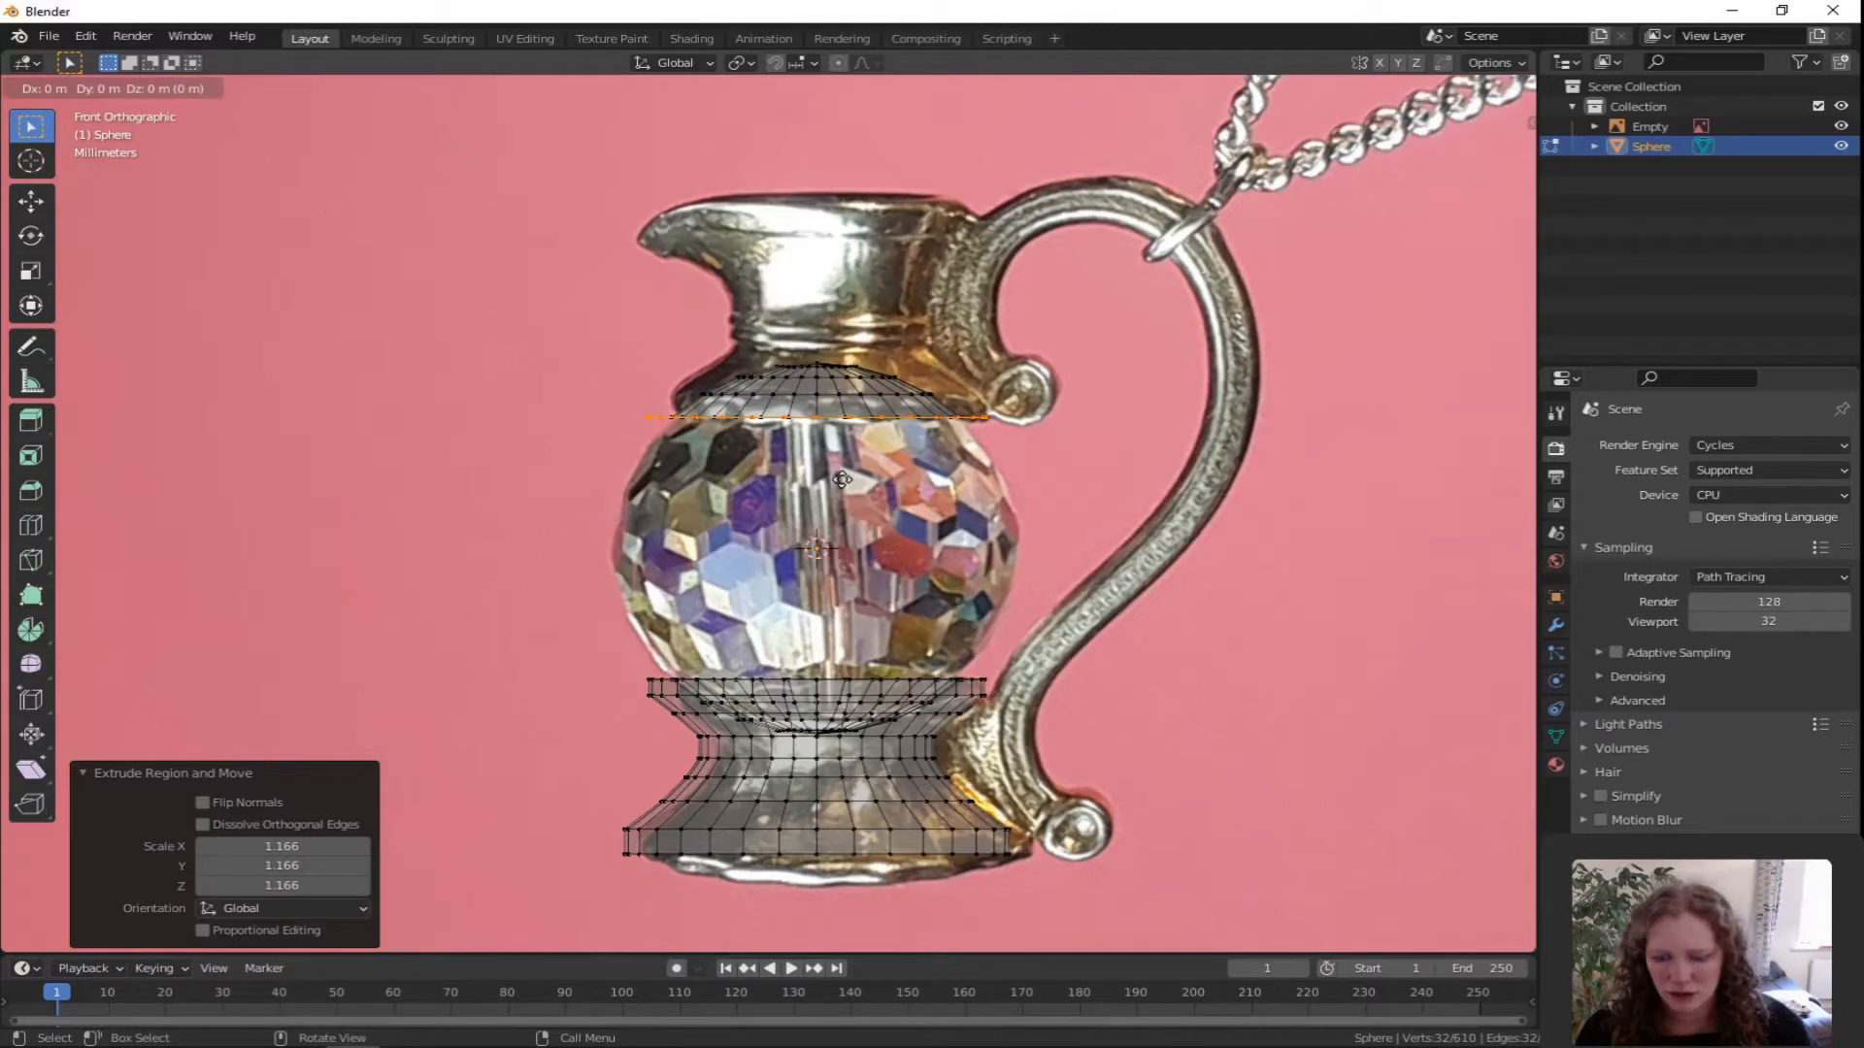
key("z")
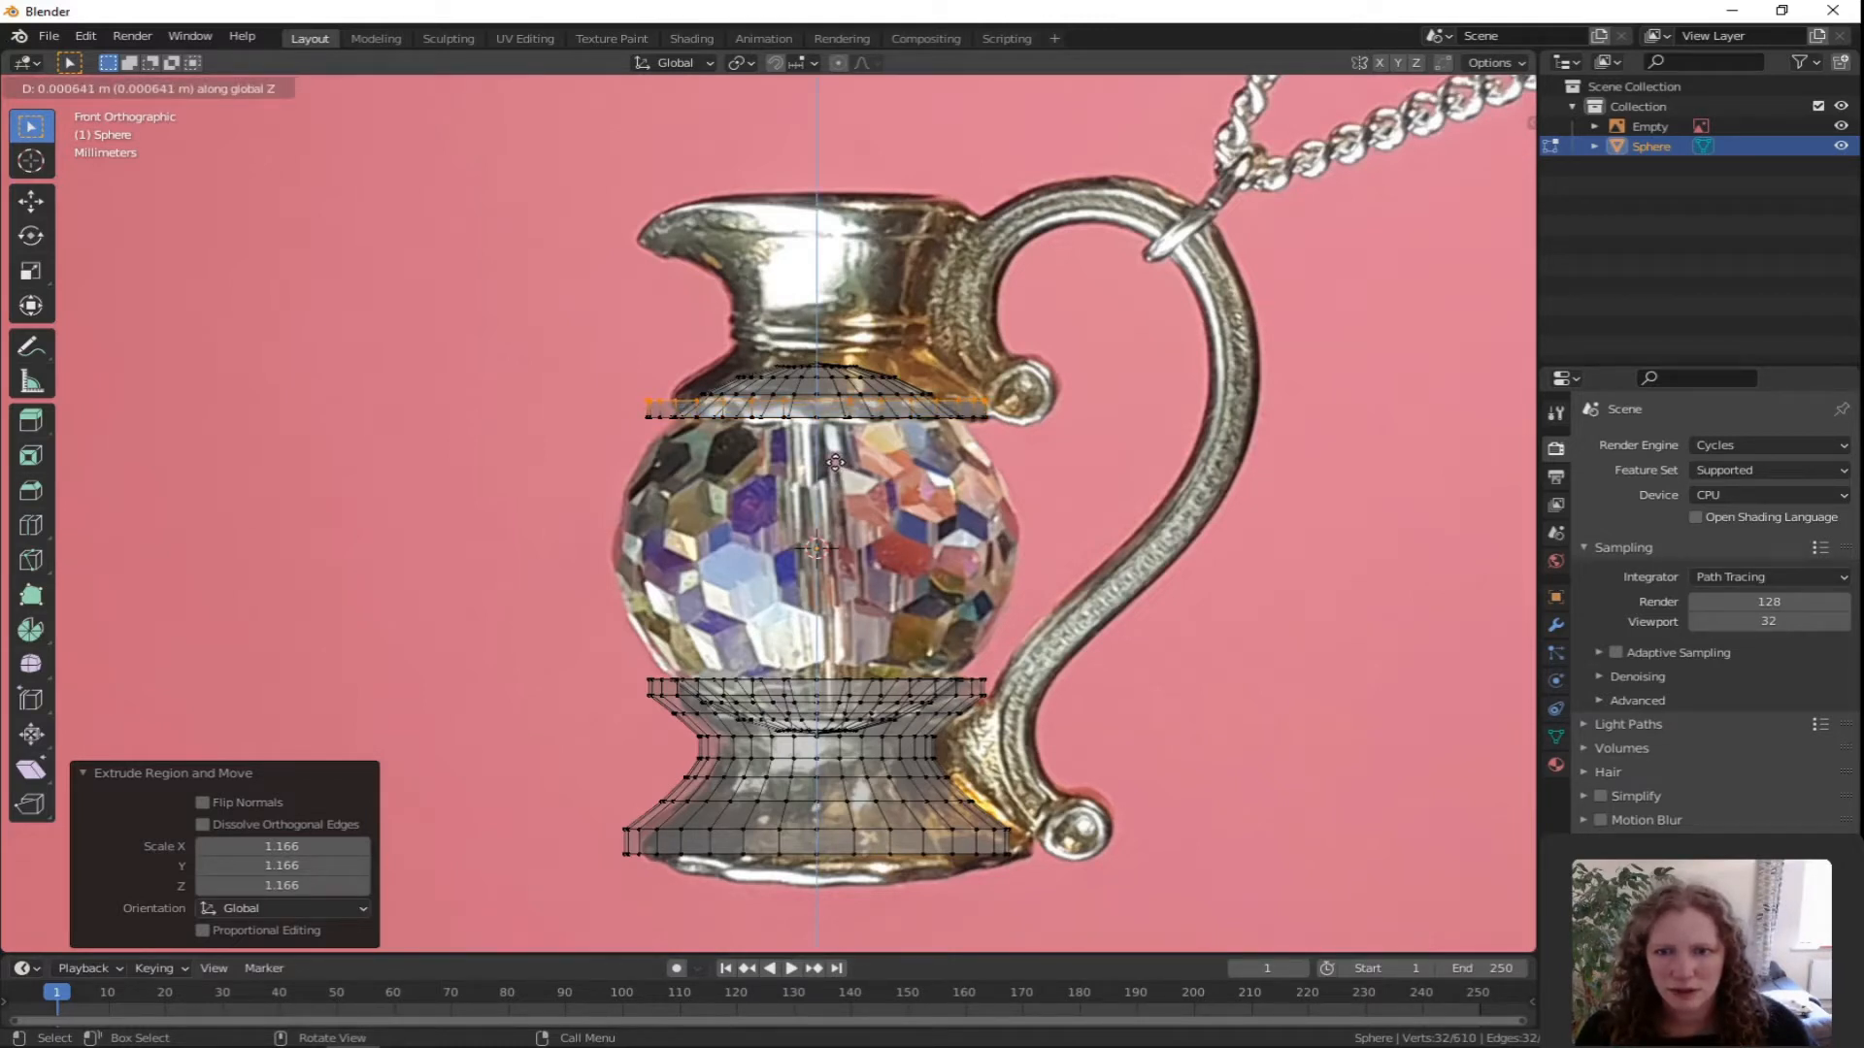
left_click(836, 462)
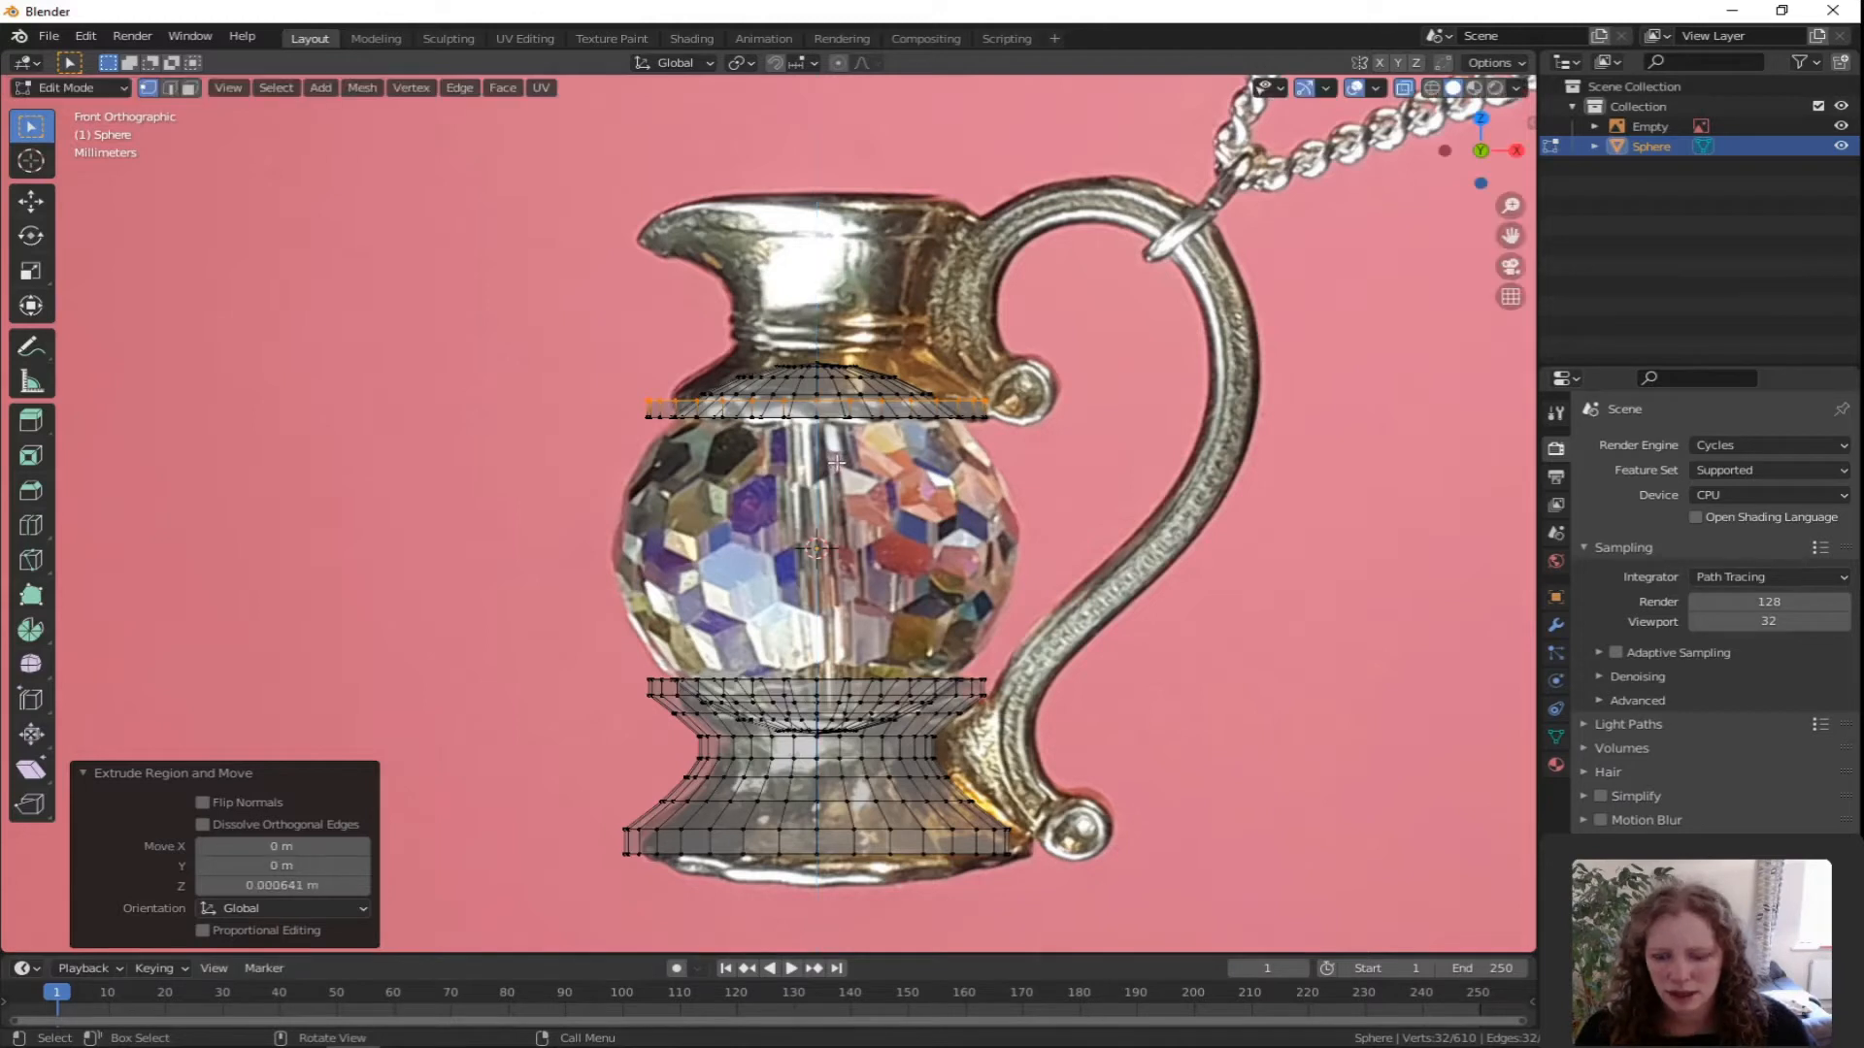
Extrude the raised rim loop up about 0.68 mm along Z and scale it inward to about 0.866.
key("e")
key("z")
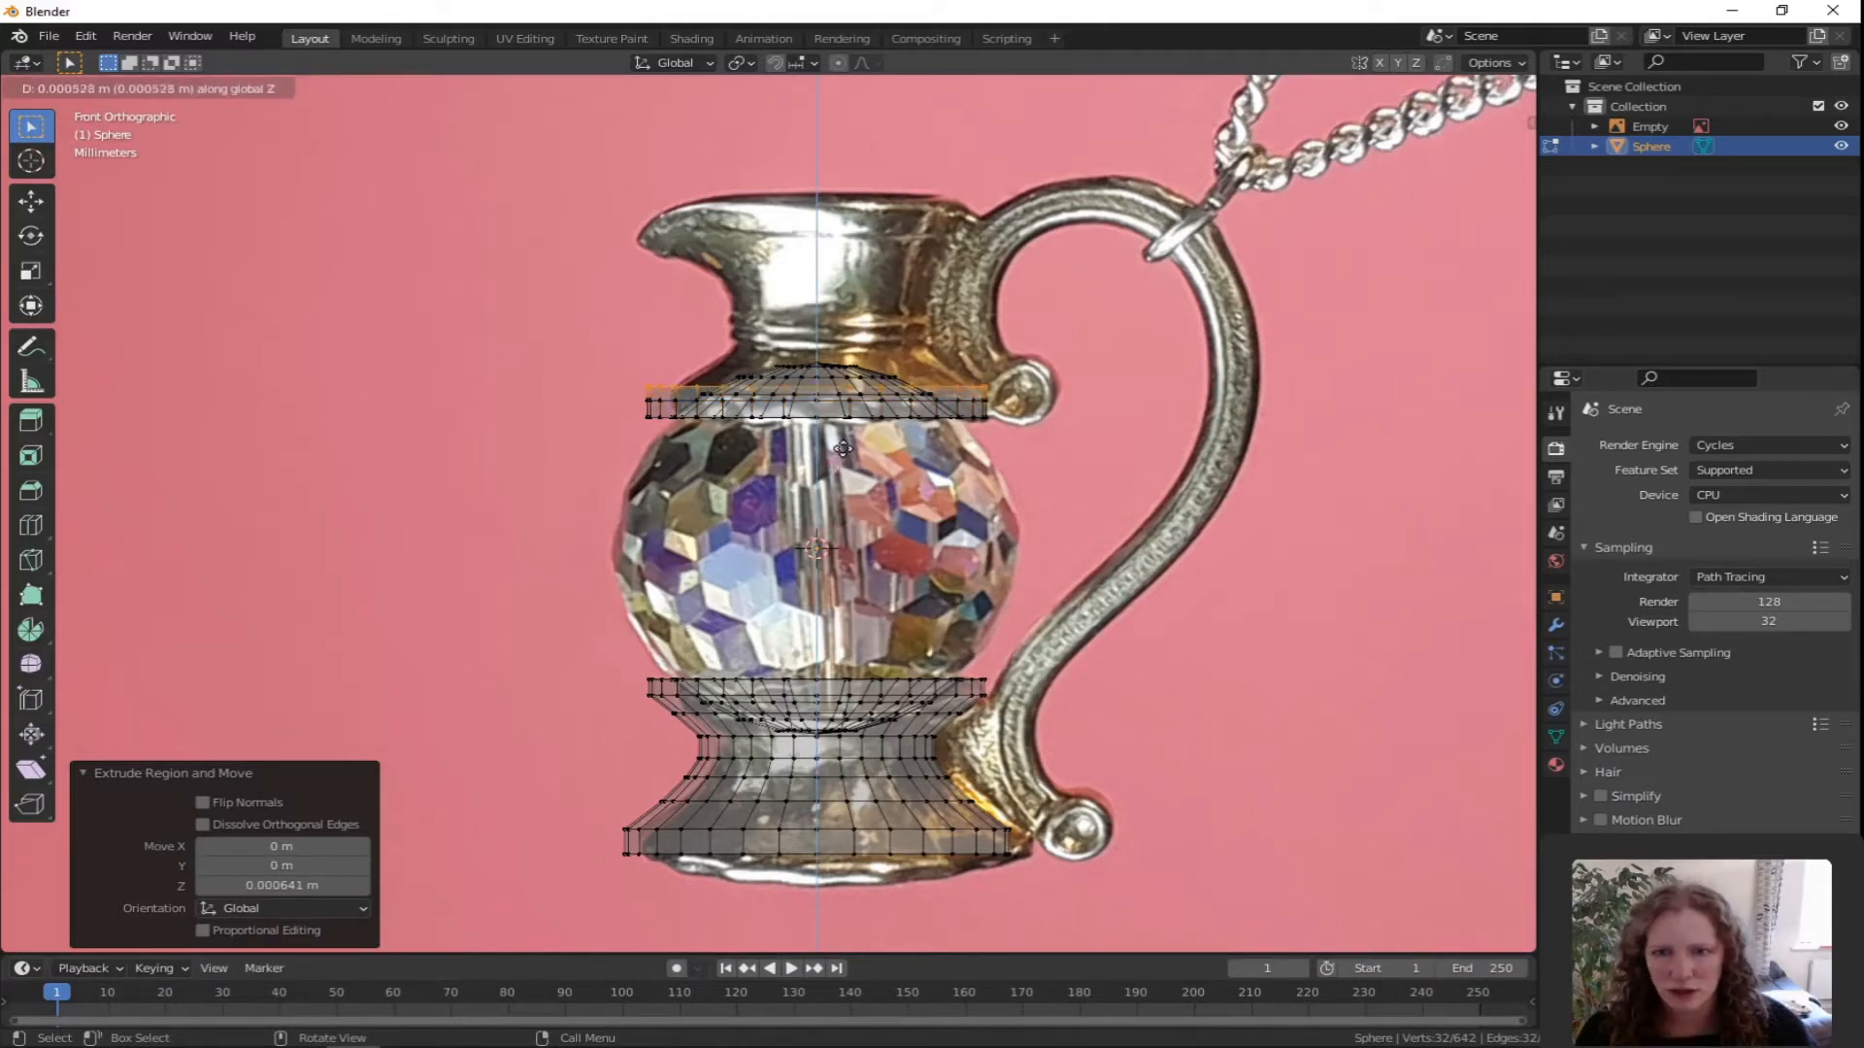
left_click(843, 444)
key("s")
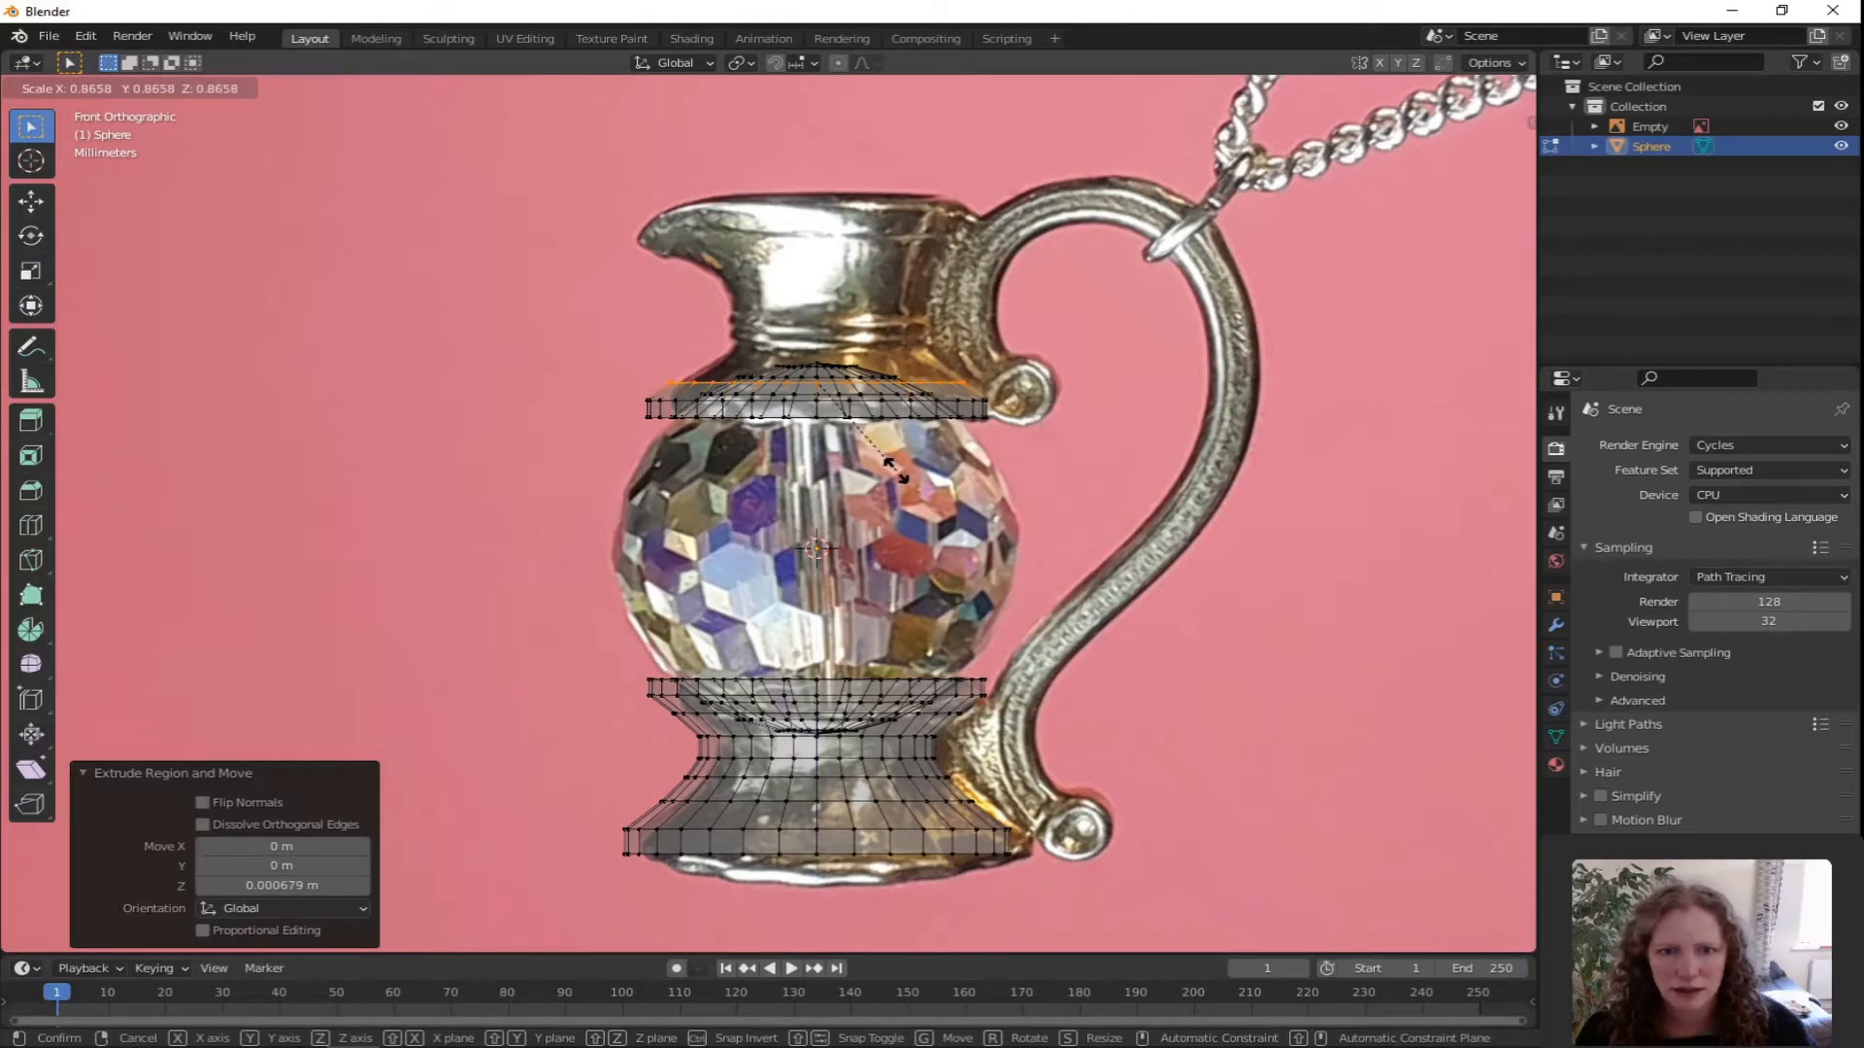
left_click(894, 472)
Extrude the narrowed upper loop up about 1.28 mm along Z and scale it to about 0.607 to meet the jug's neck.
key("e")
key("z")
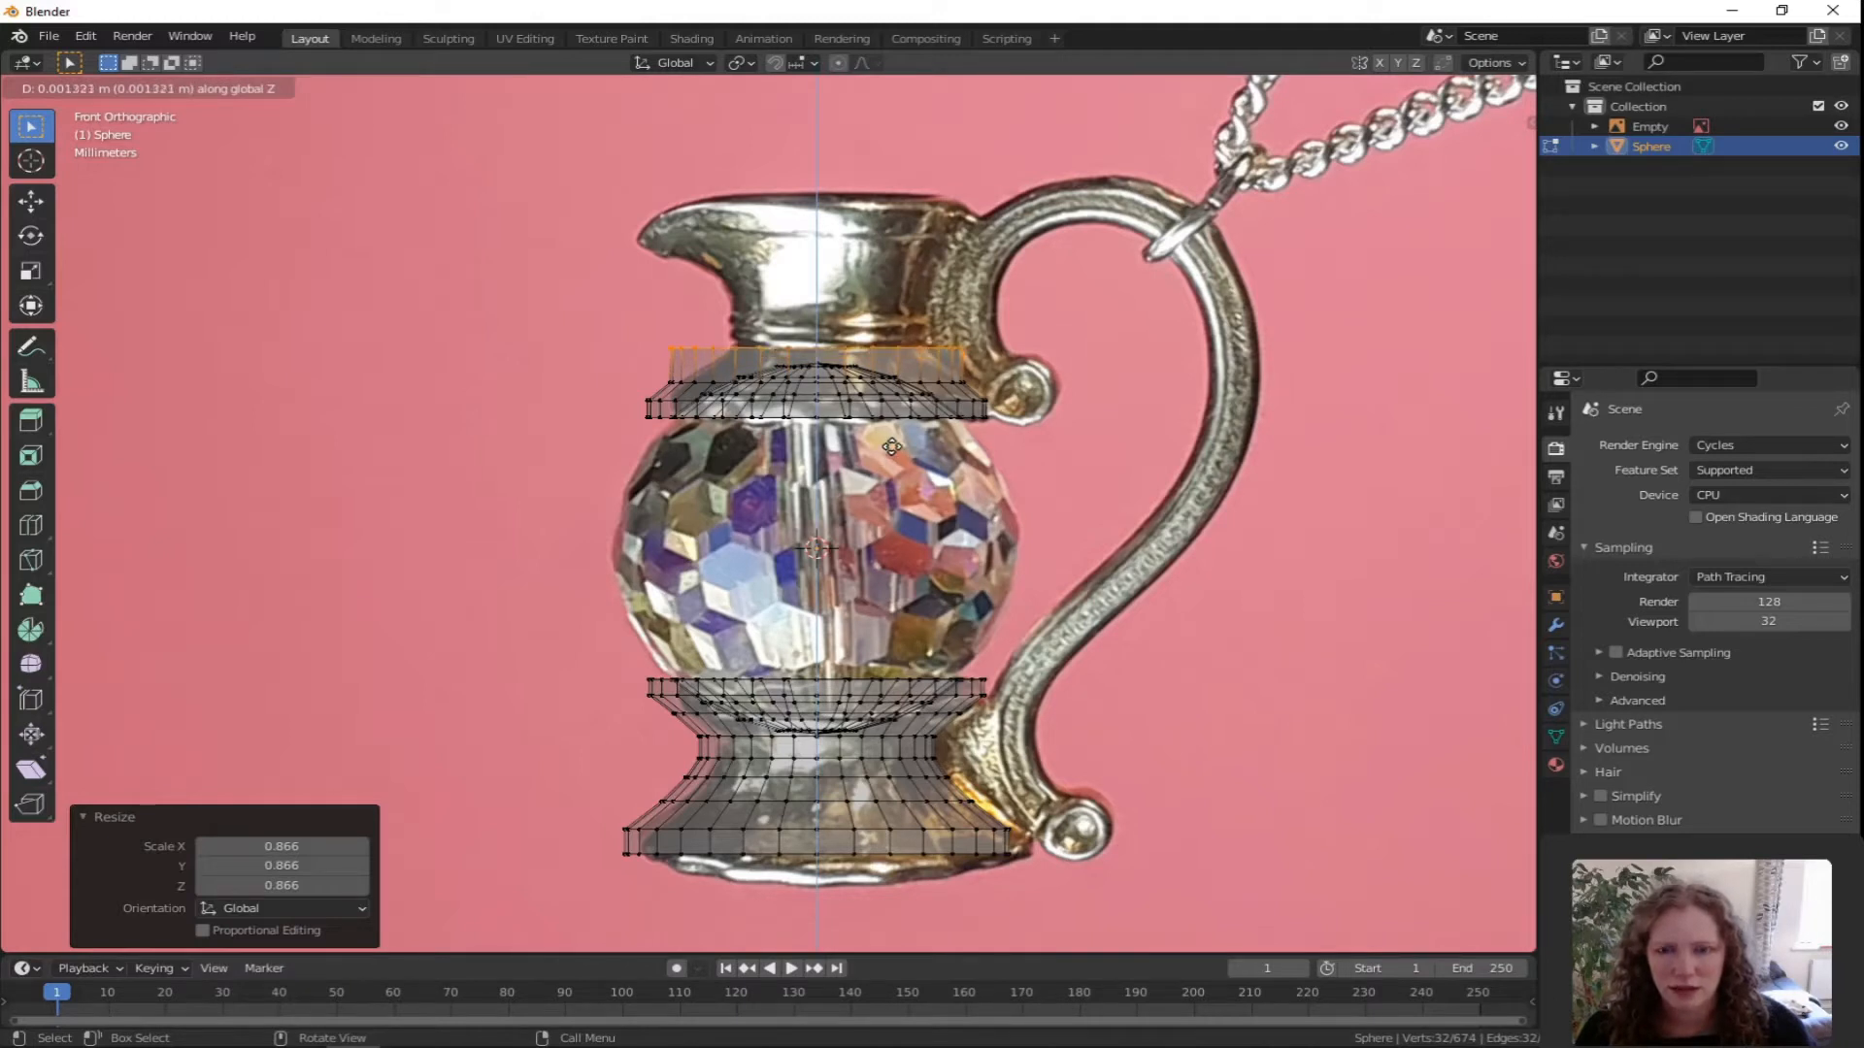
left_click(891, 447)
key("s")
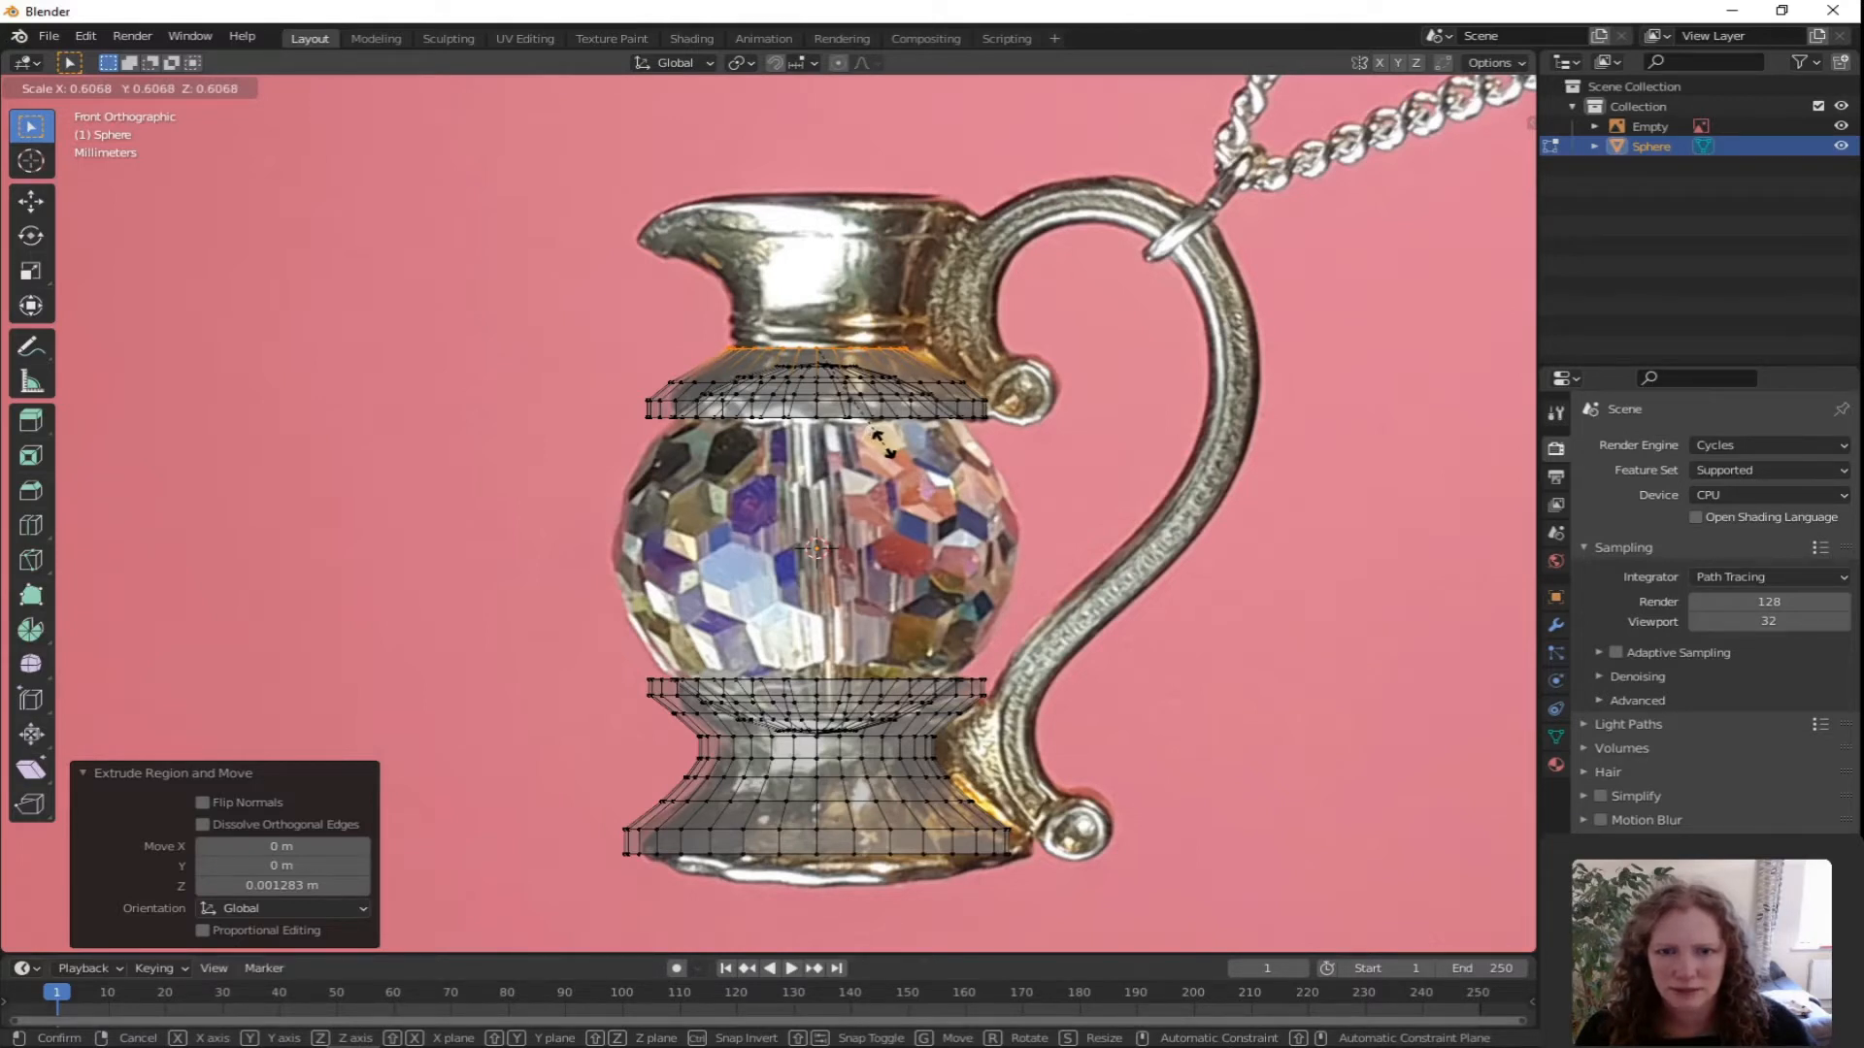
left_click(883, 446)
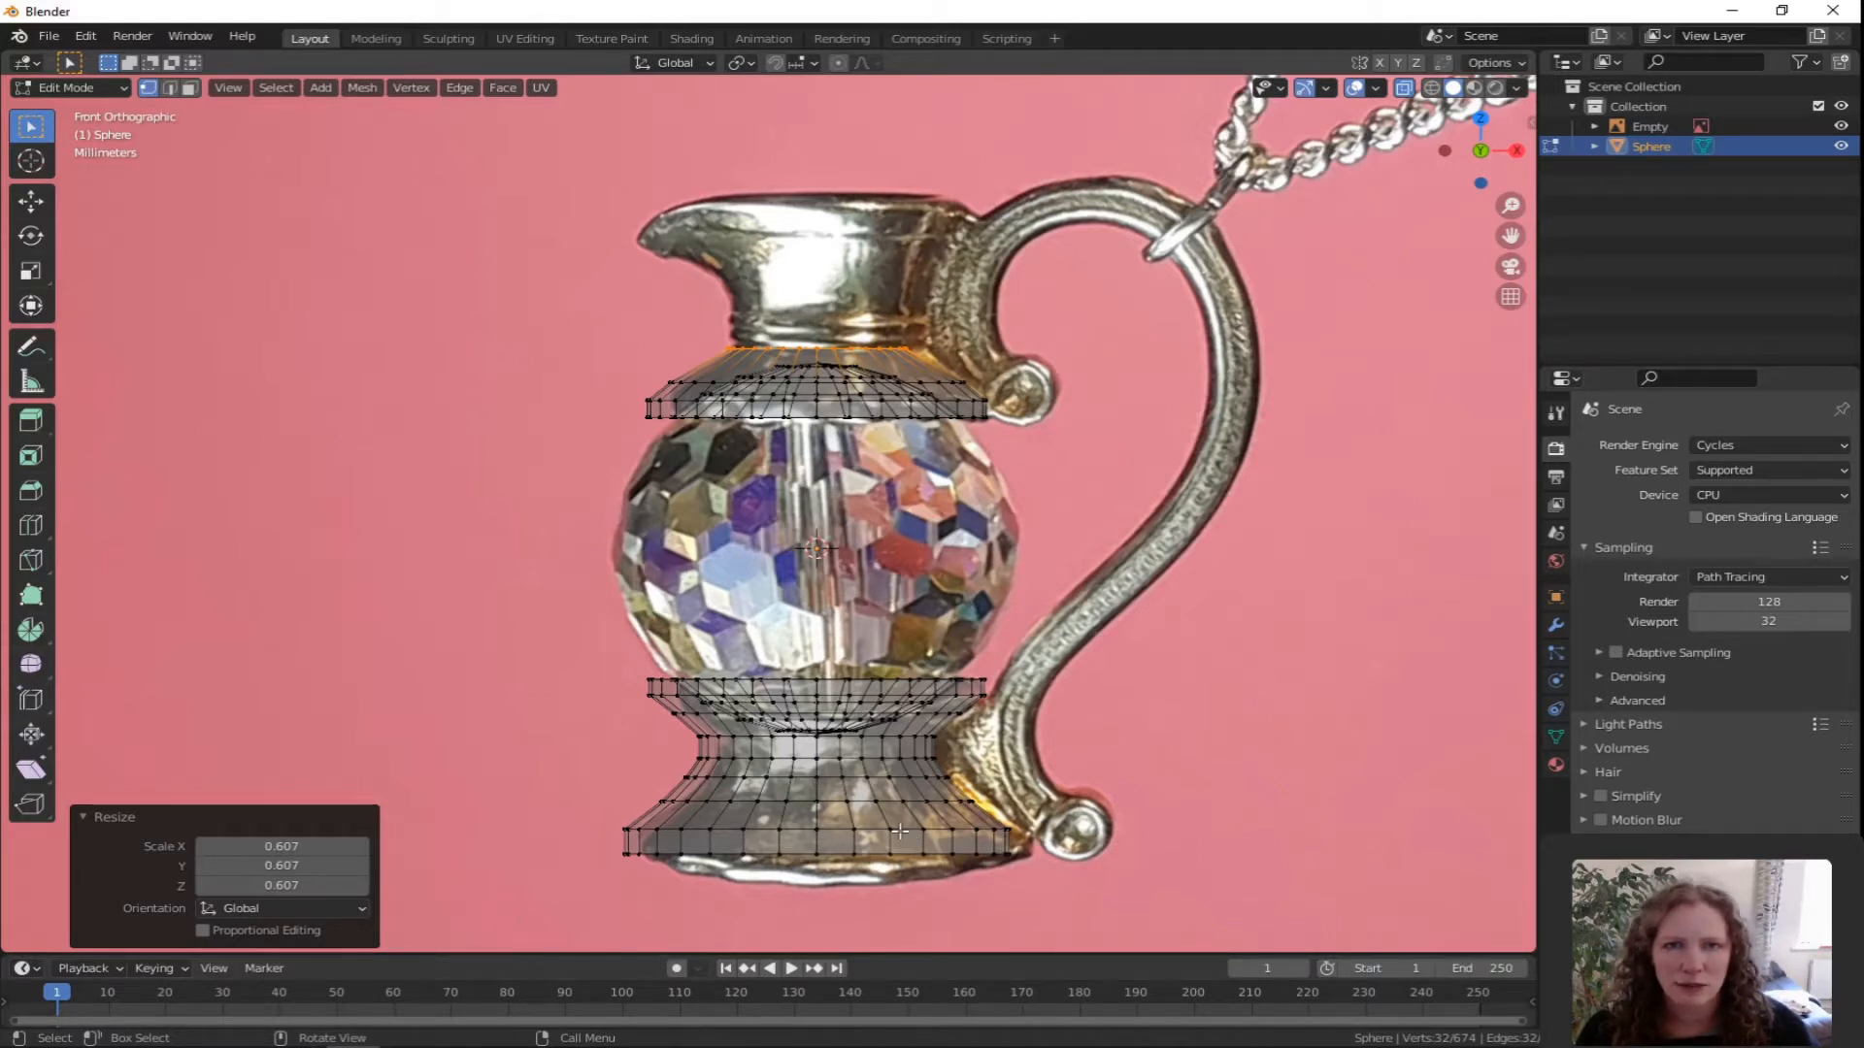
Hide the reference image and turn off X-ray display.
left_click(1840, 127)
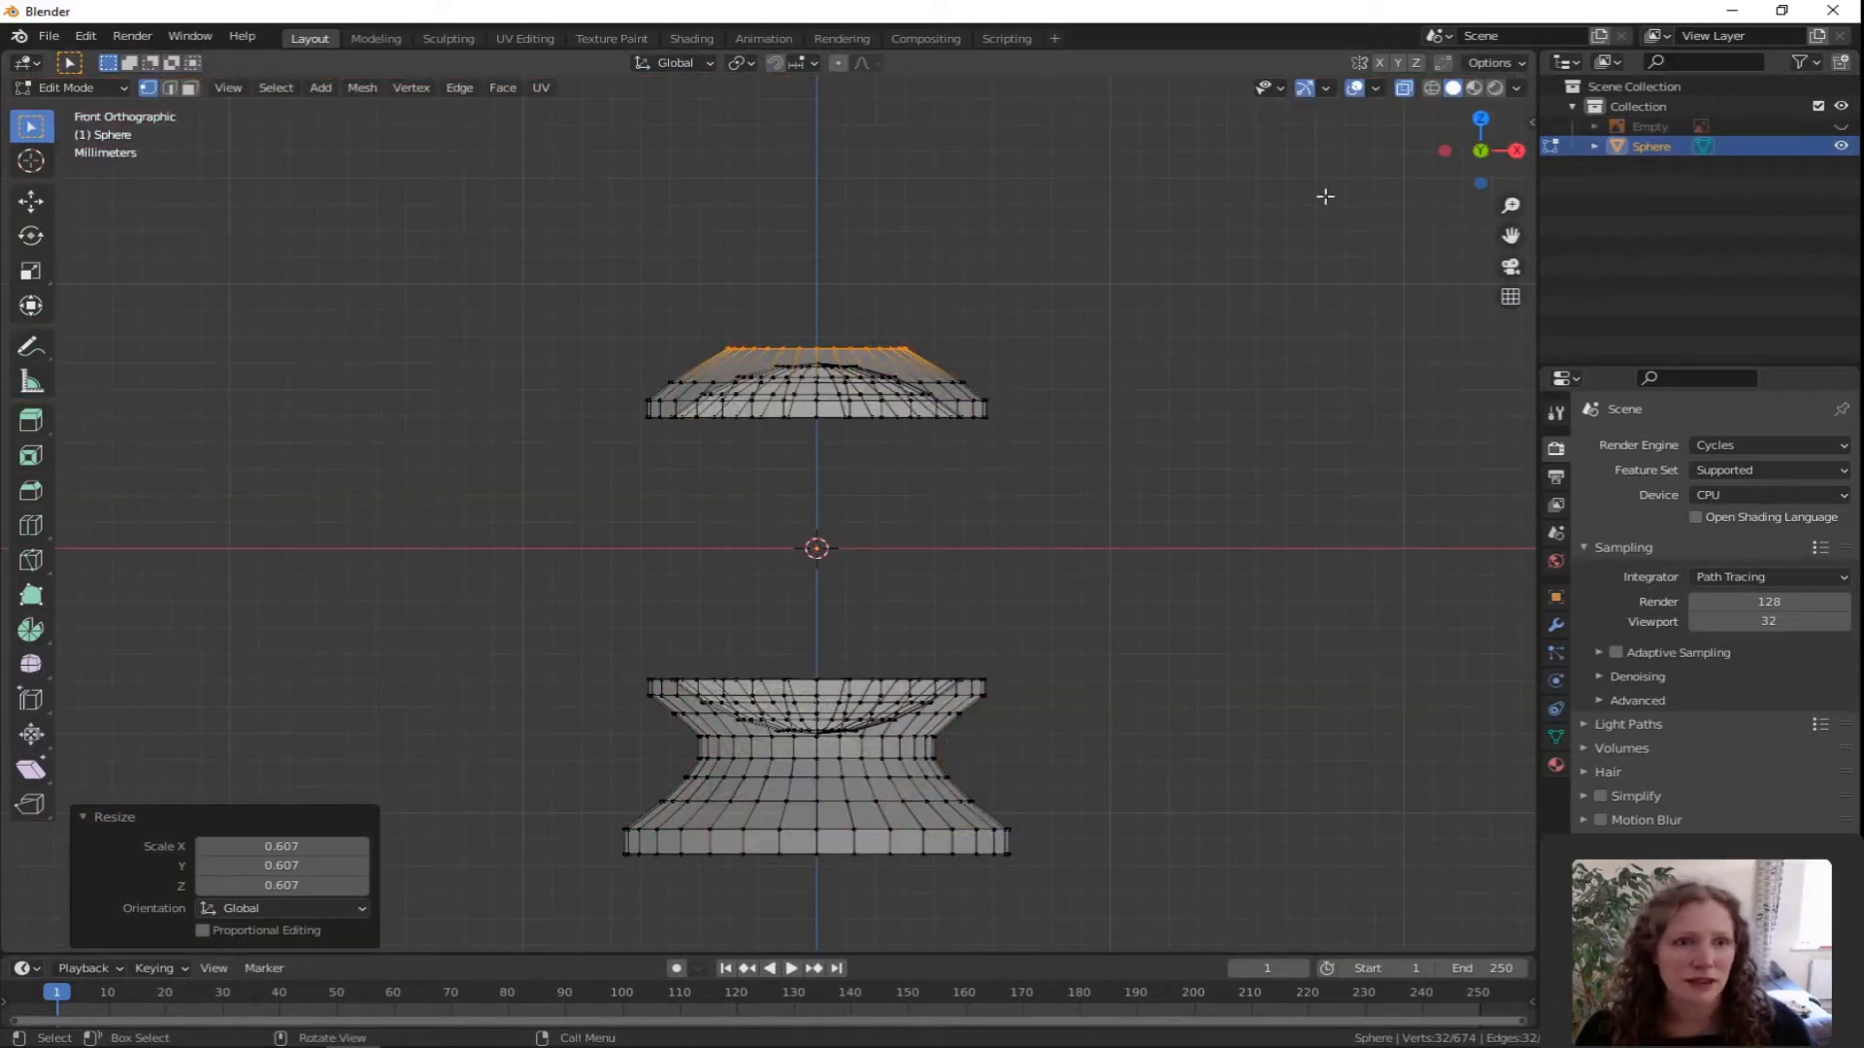
left_click(1406, 85)
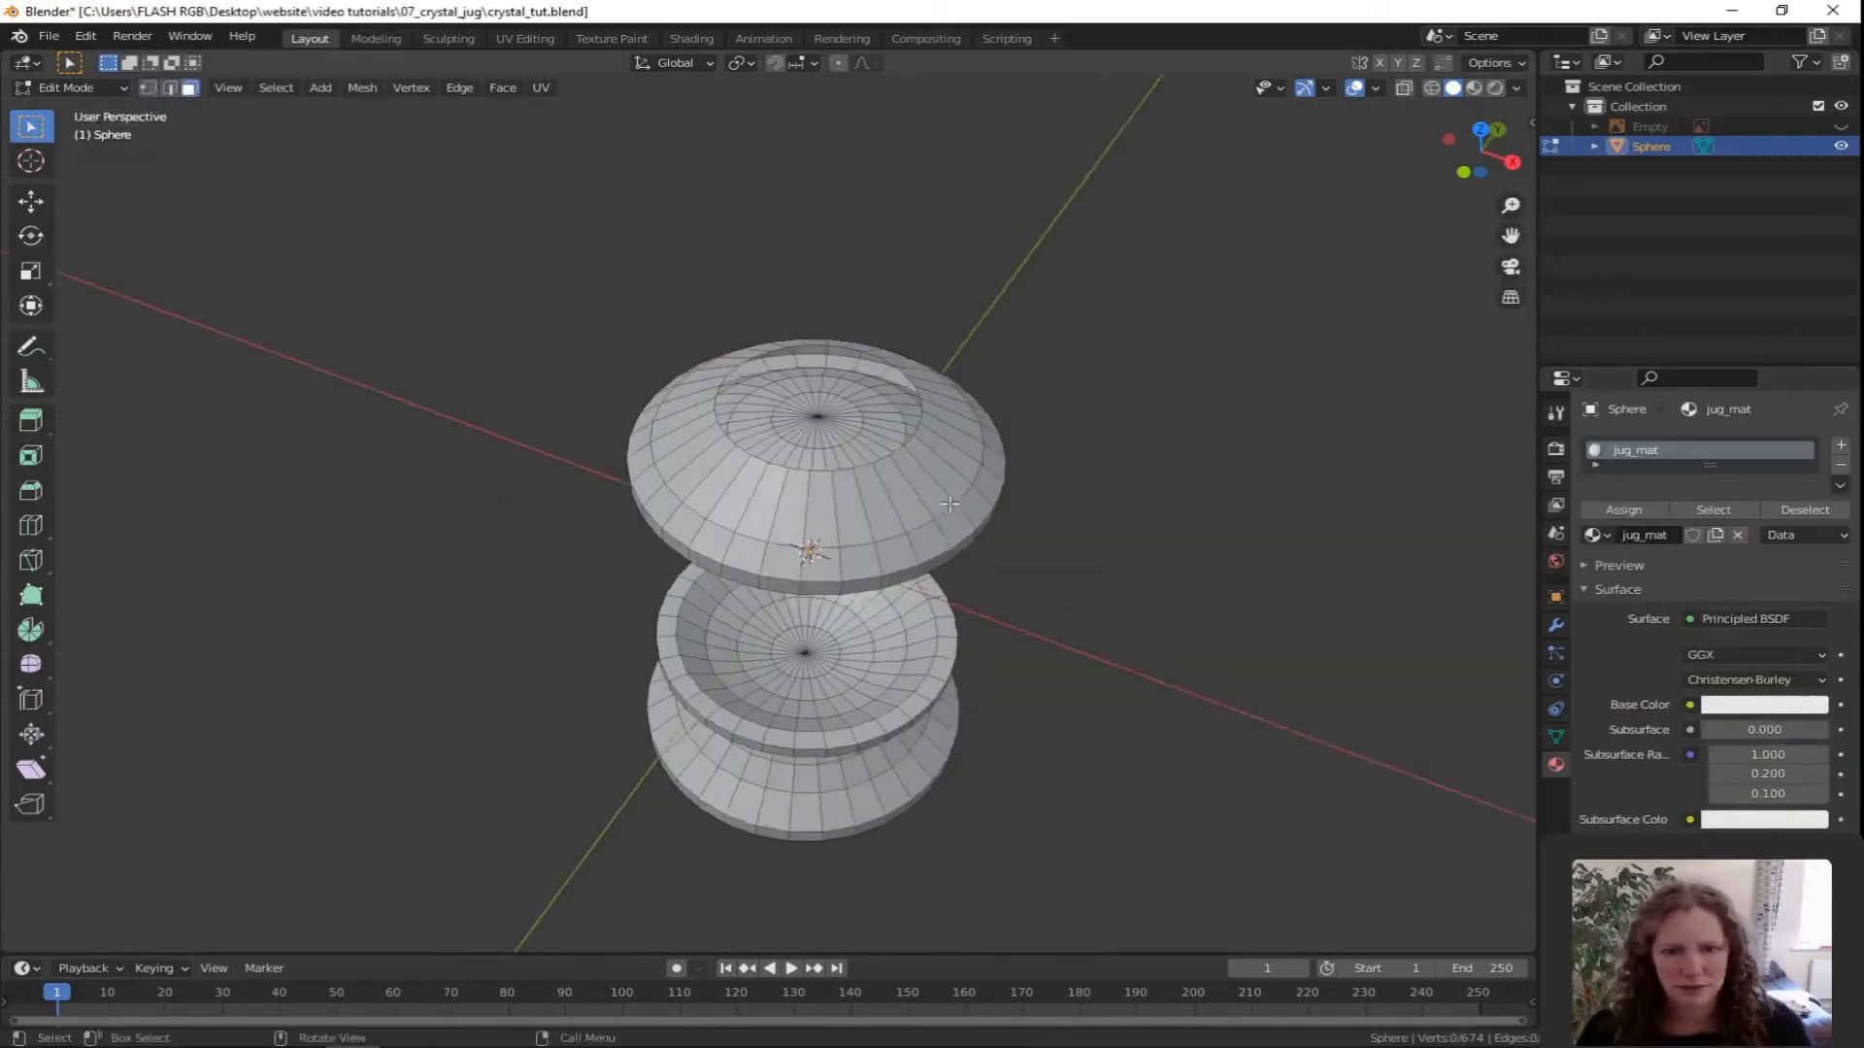
Select alternating vertical bands of faces on the upper cap and add a second material slot with a new material.
left_click(922, 529)
middle_click_drag(923, 529, 791, 456)
left_click(748, 437, "shift")
left_click(1840, 444)
left_click(1601, 579)
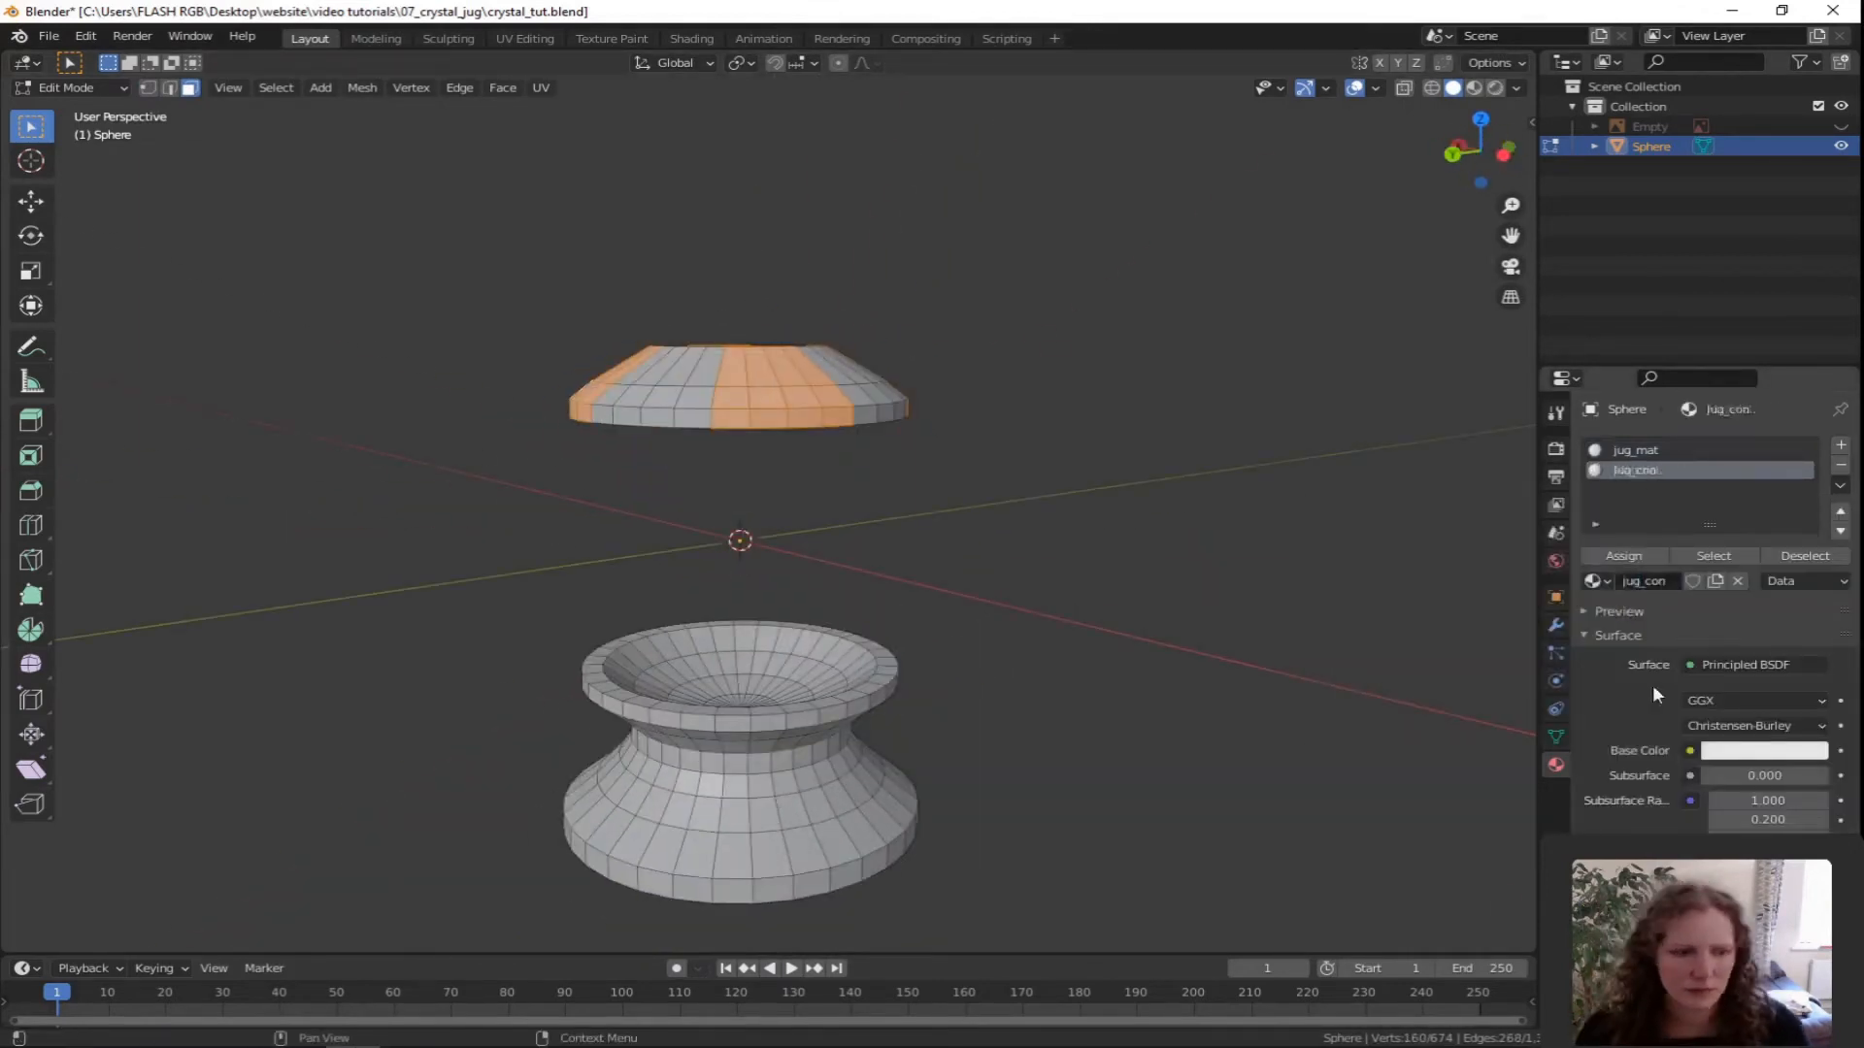
Extend the face selection to the matching alternating bands around the lower base.
scroll(1652, 684, "down", 5)
middle_click_drag(486, 544, 548, 544)
left_click(714, 741, "alt+shift")
left_click(679, 738, "alt+shift")
left_click(645, 734, "alt+shift")
middle_click_drag(680, 723, 611, 728)
middle_click_drag(738, 728, 592, 723)
left_click(578, 709, "alt+shift")
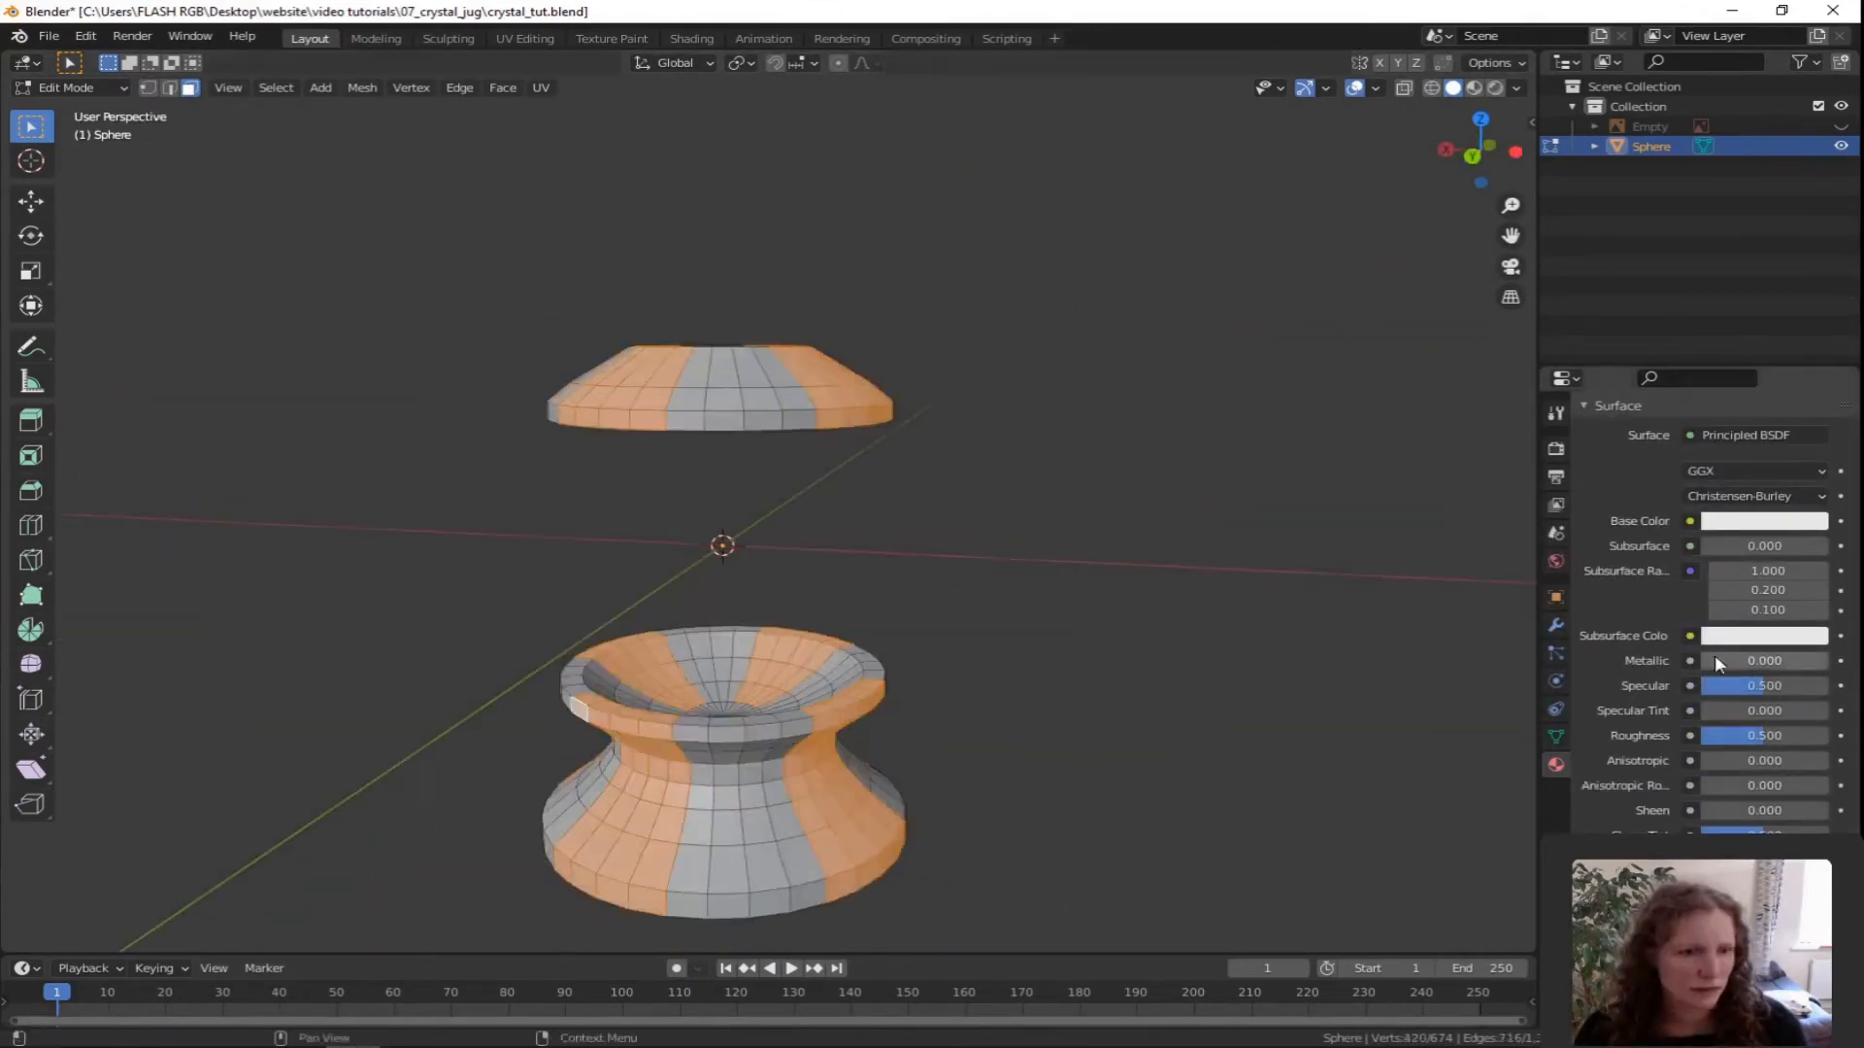
Give the second material on the selected bands a light purple viewport display colour and deselect the faces.
scroll(1714, 654, "down", 8)
left_click(1764, 874)
left_click_drag(1714, 678, 1739, 672)
left_click(1119, 793)
Set the viewport display colour of jug_mat to pale yellow, with the model shown from the front.
key("KP_1")
scroll(1714, 631, "up", 12)
left_click(1650, 444)
left_click(1768, 755)
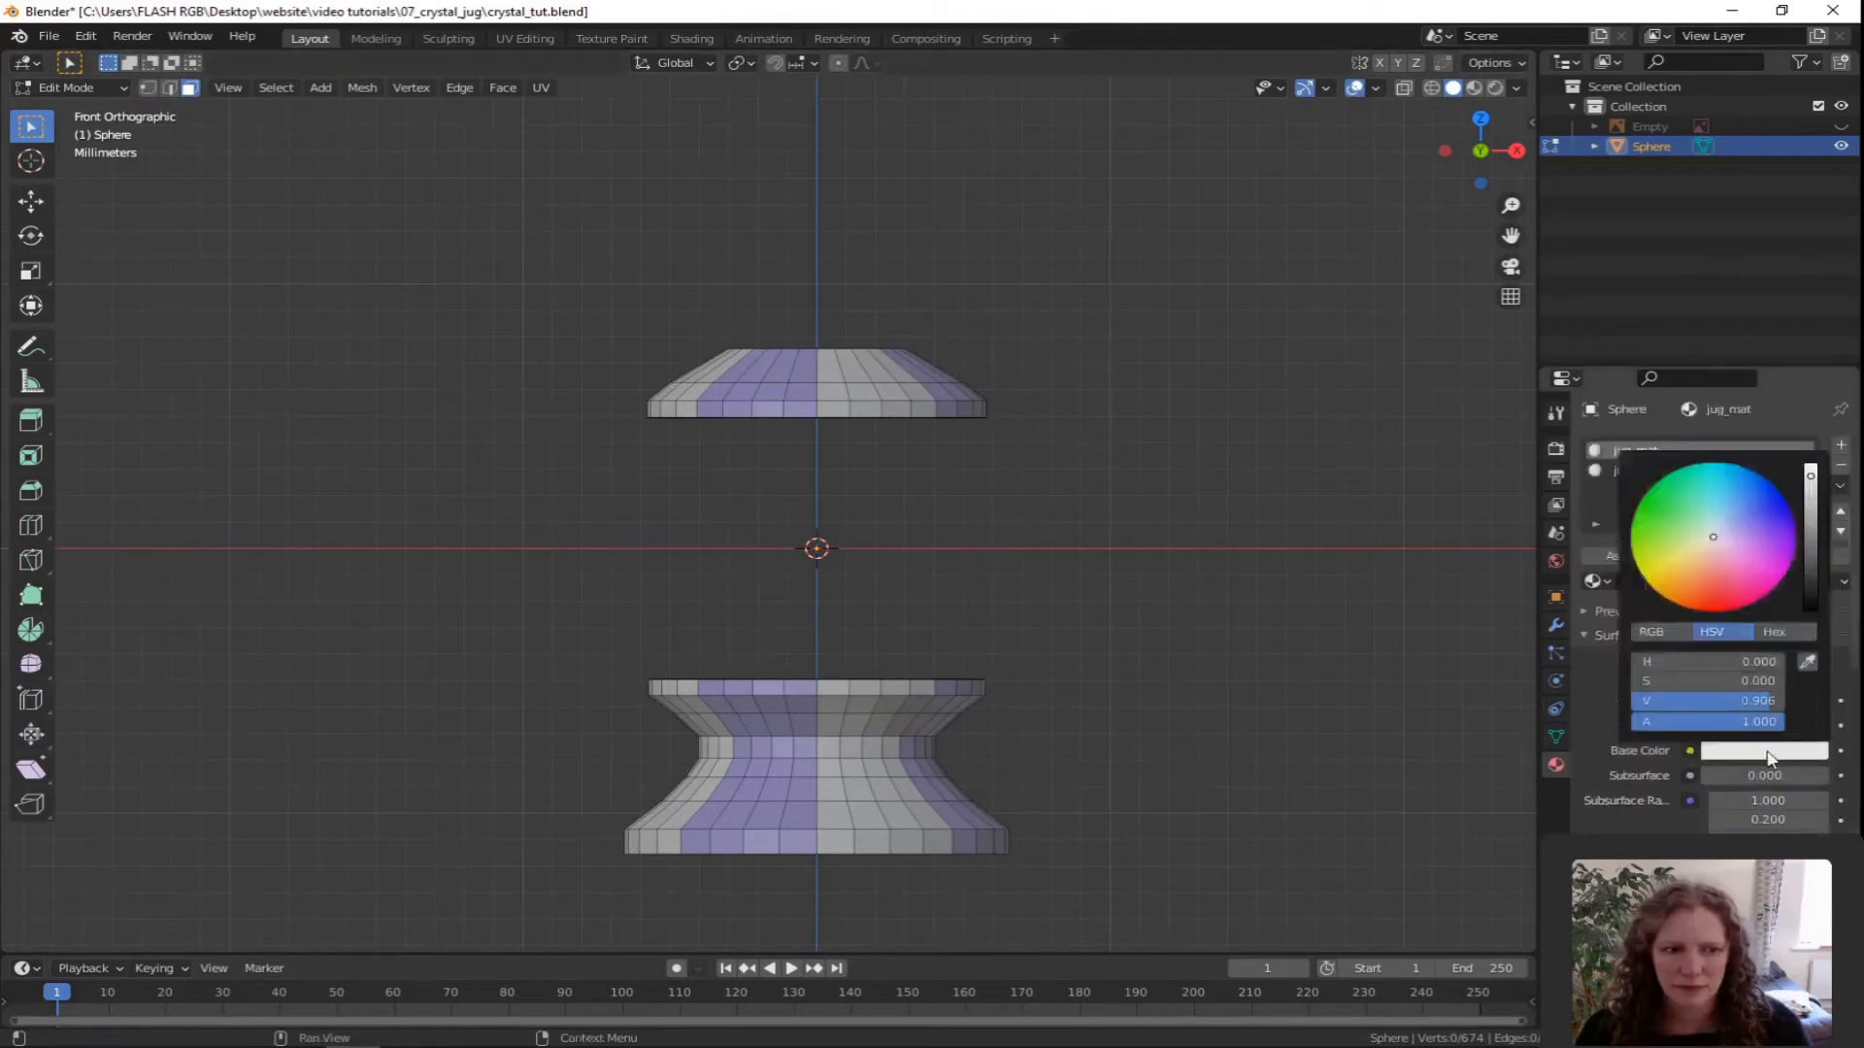
scroll(1709, 641, "down", 15)
left_click(1764, 708)
left_click(1556, 413)
left_click(1556, 476)
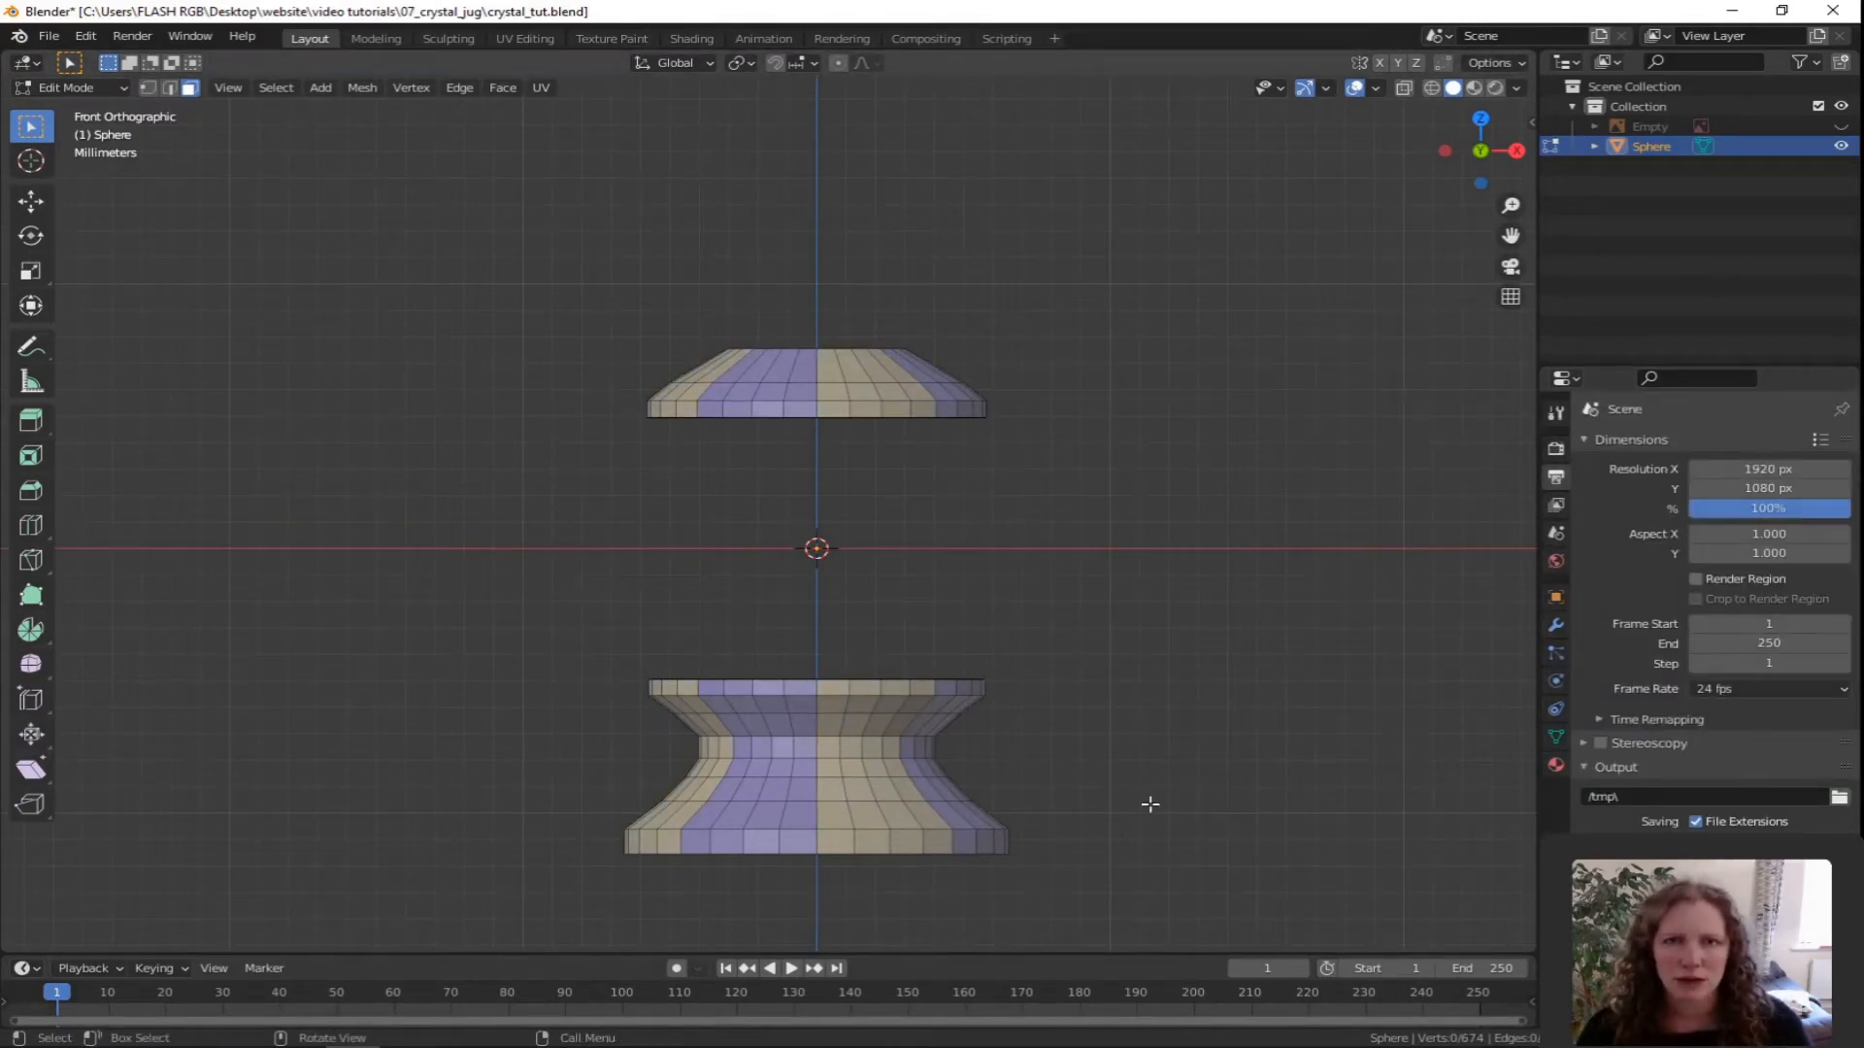
Add a vertical loop cut in the purple band of the upper cap, slid about 0.793 toward the front centre colour boundary.
middle_click_drag(1202, 708, 1164, 765)
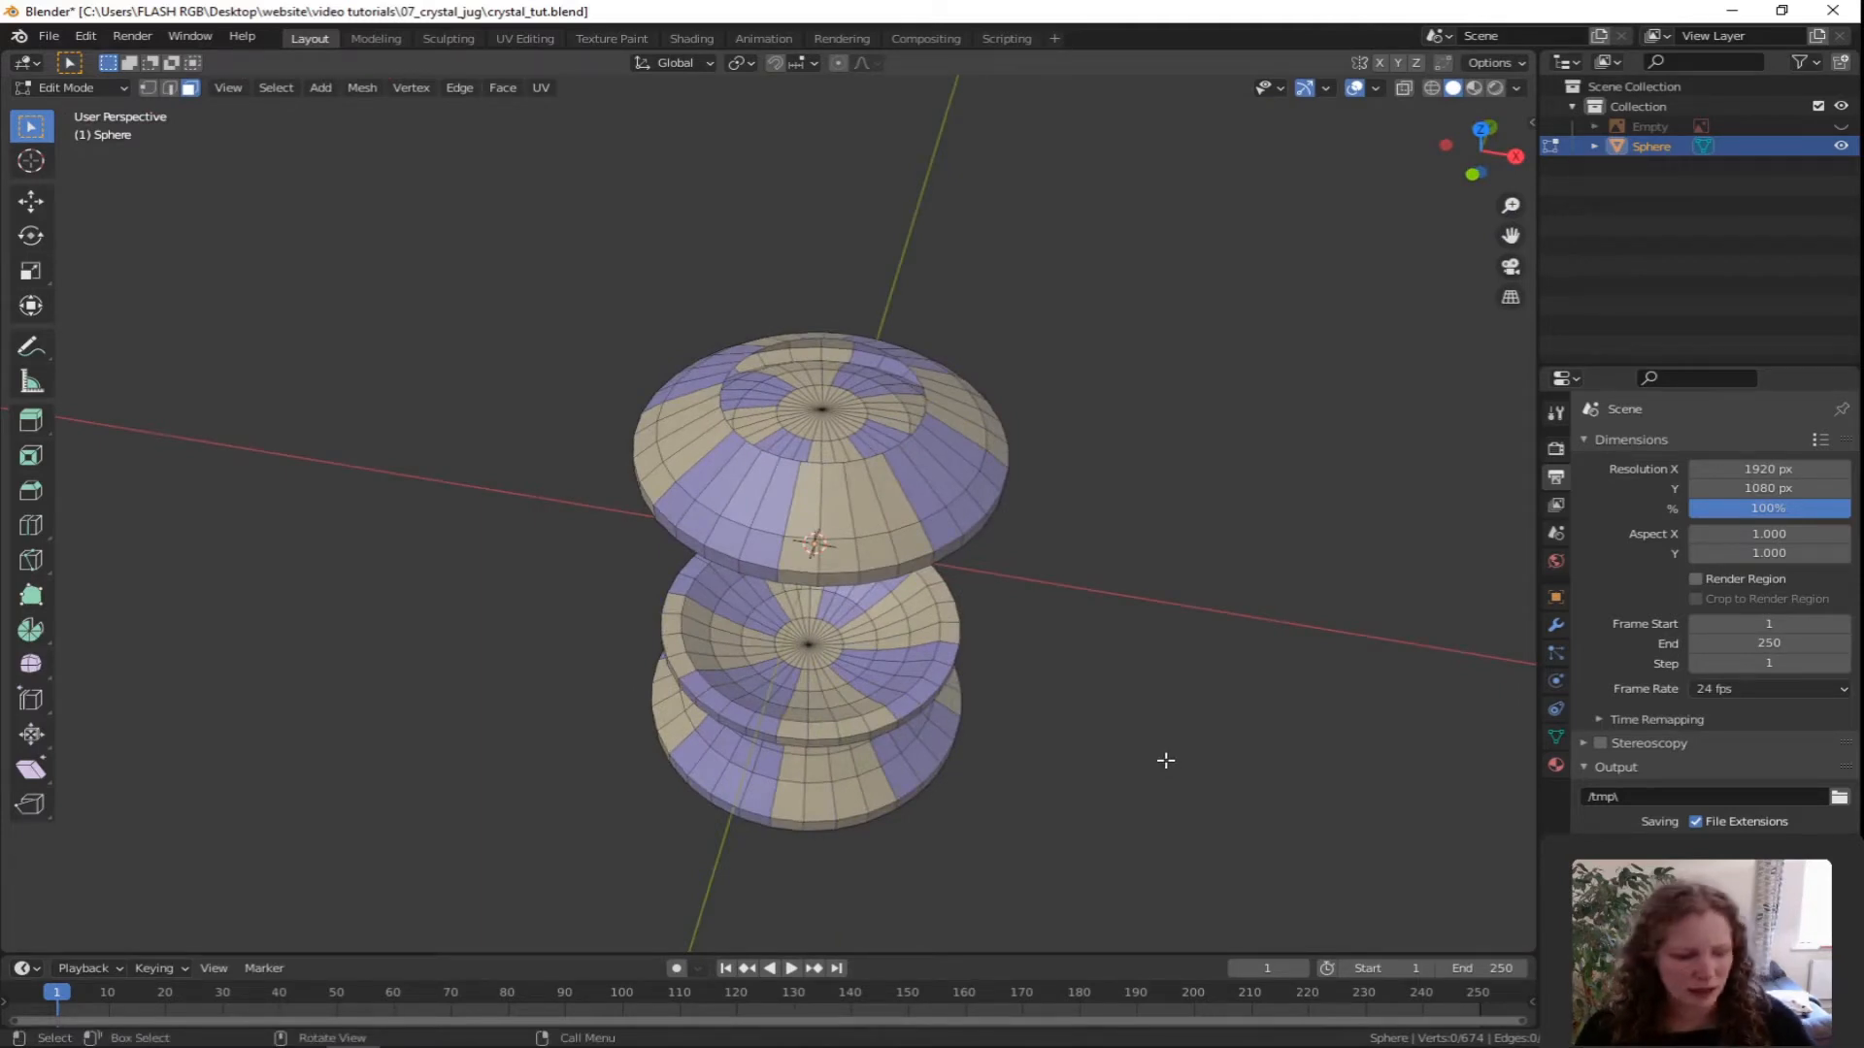
key("KP_1")
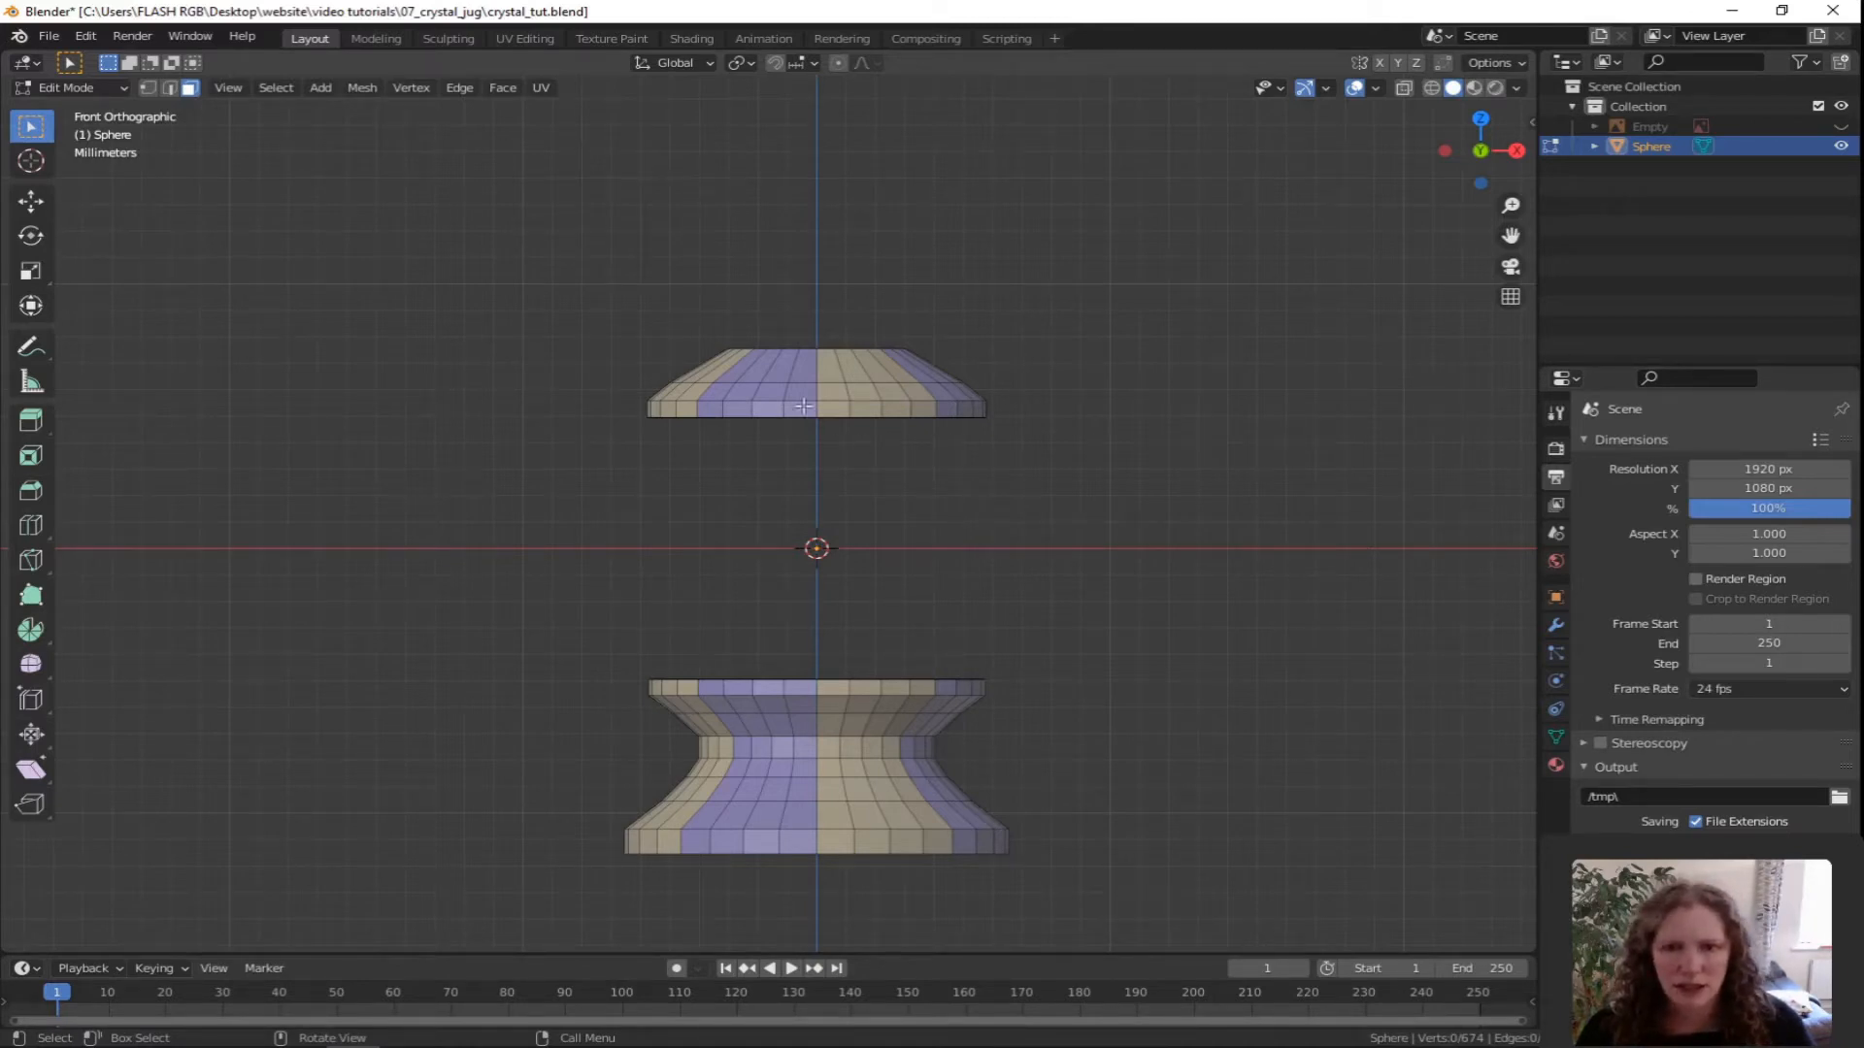
scroll(807, 396, "up", 6)
middle_click_drag(819, 404, 861, 865, "shift")
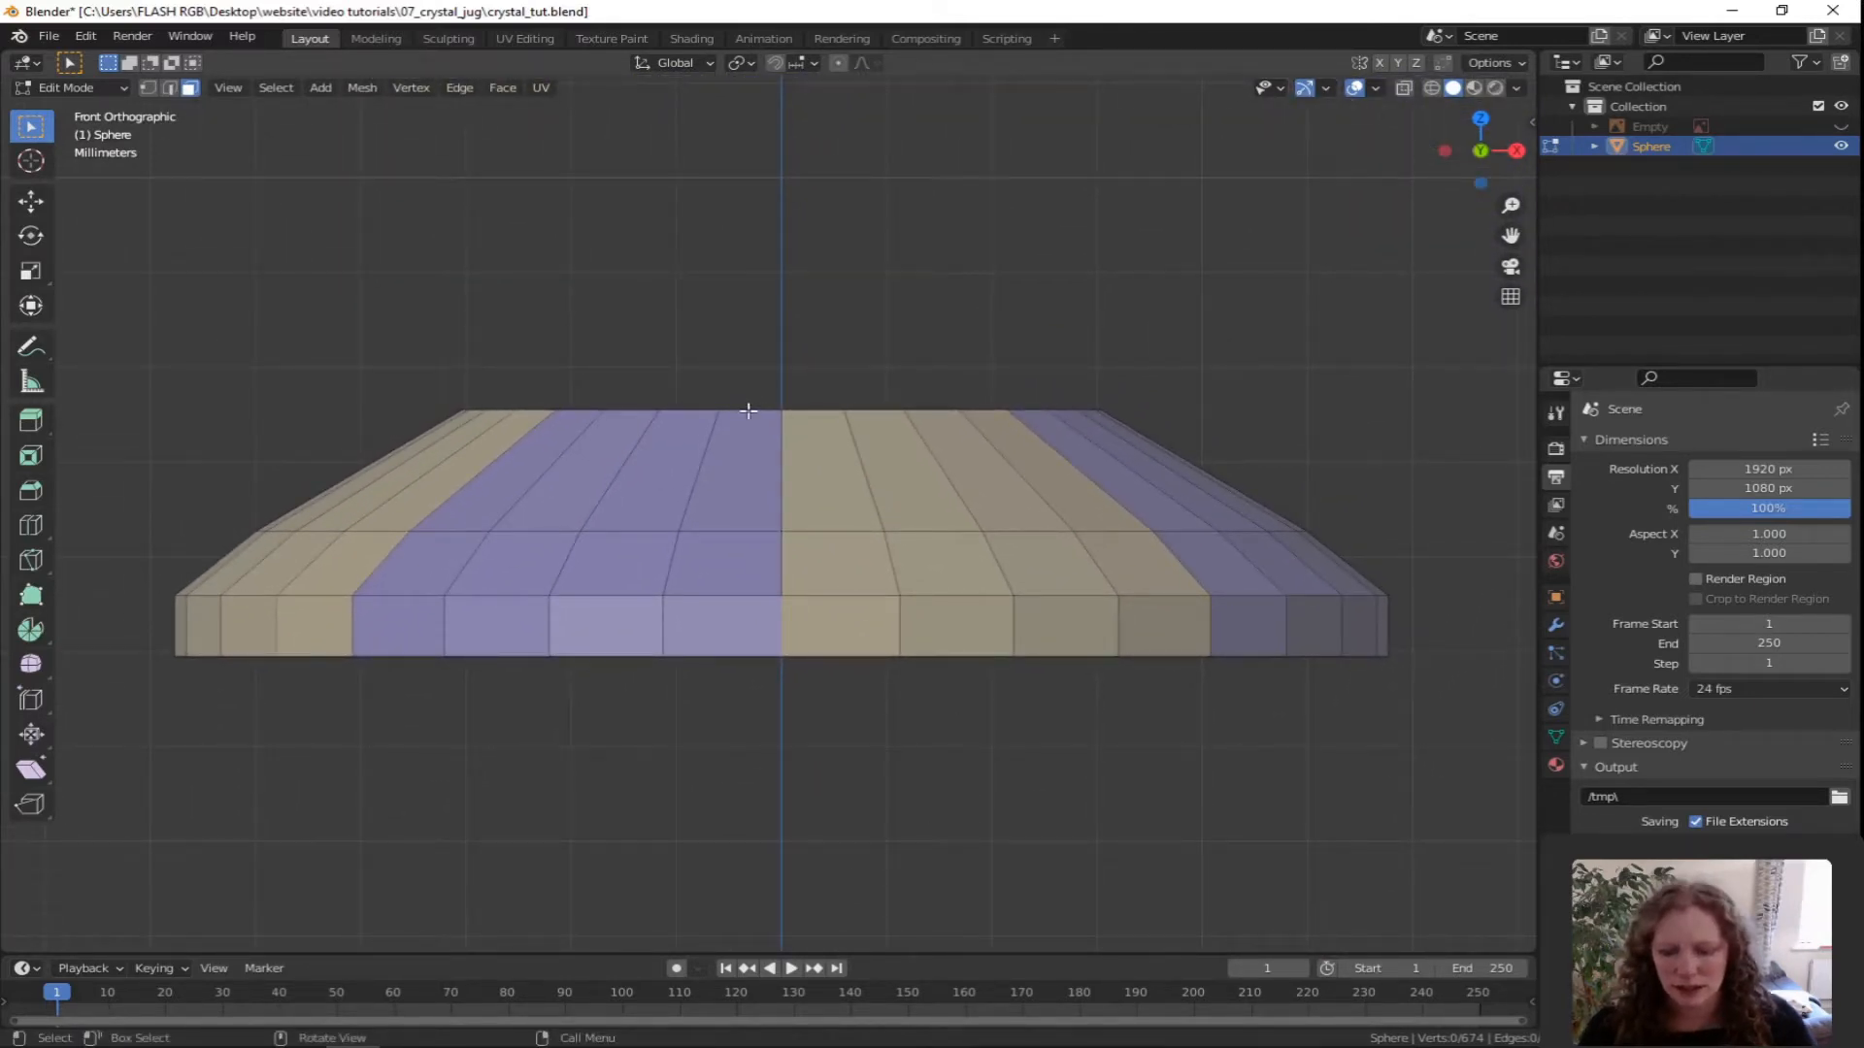
key("ctrl+r")
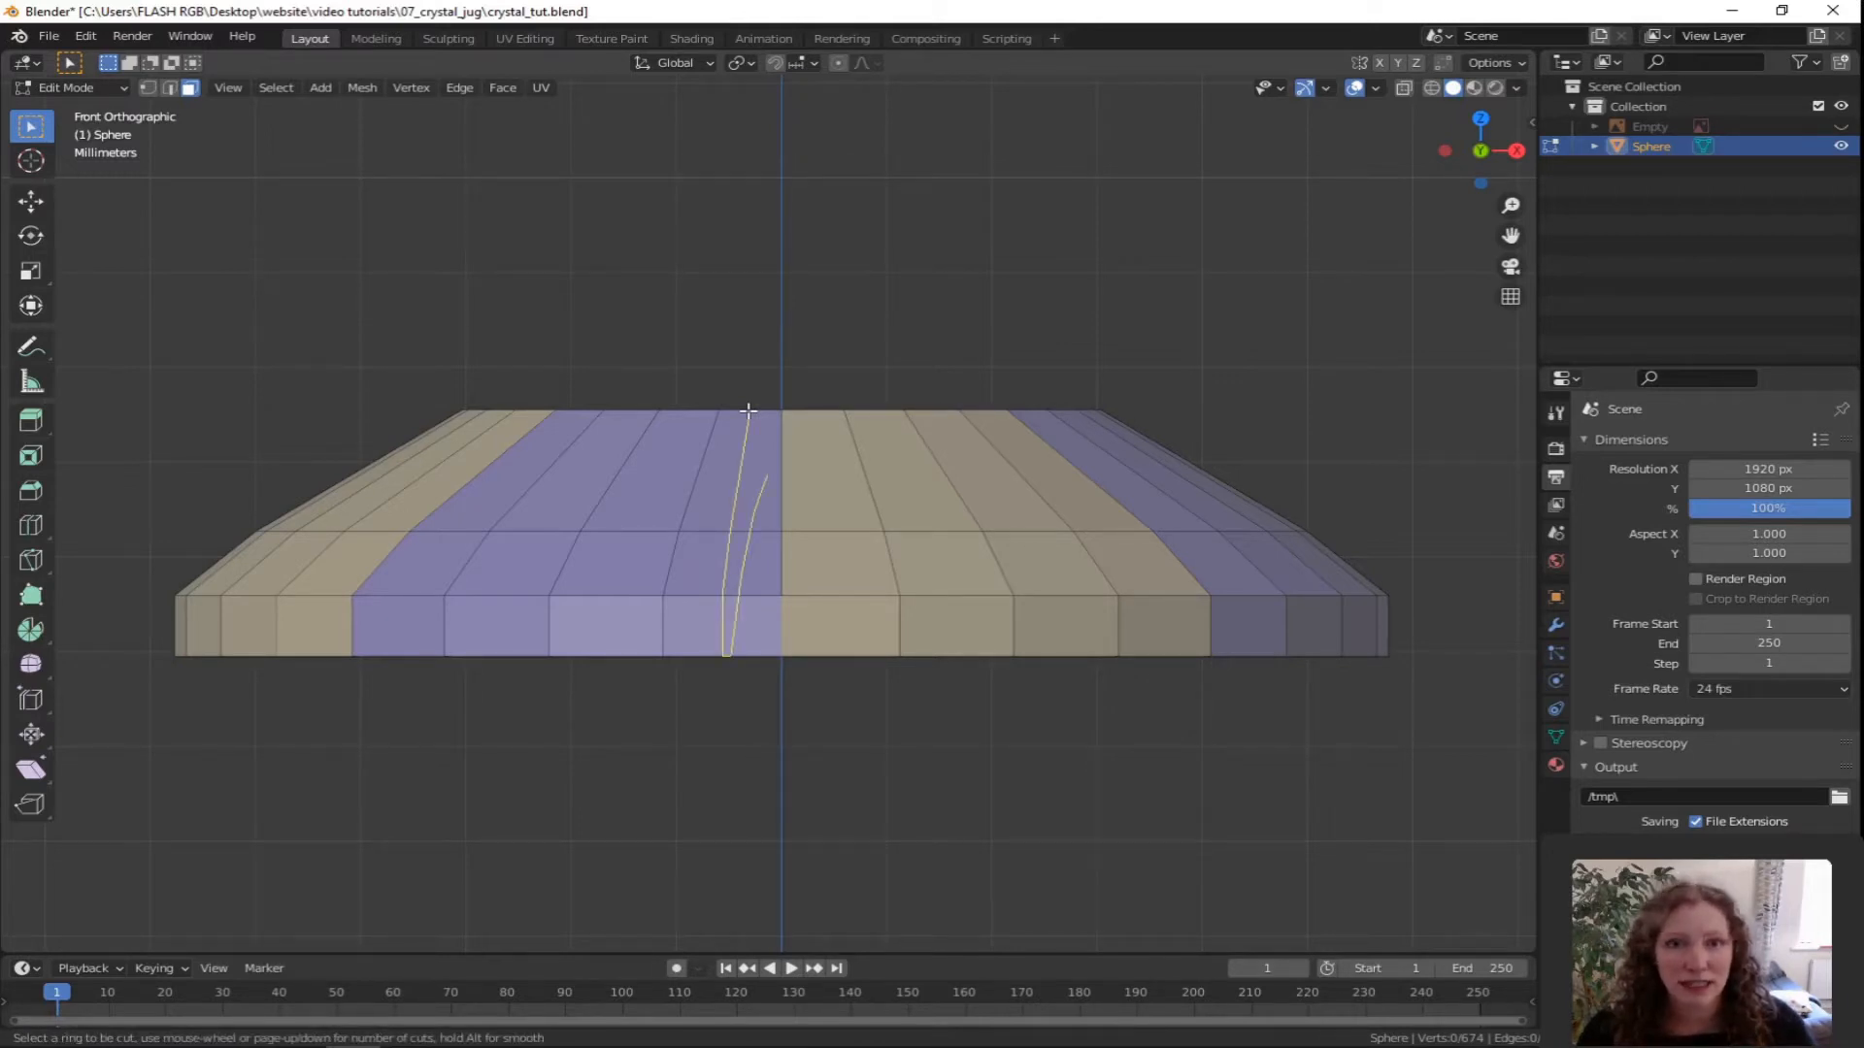
left_click(747, 411)
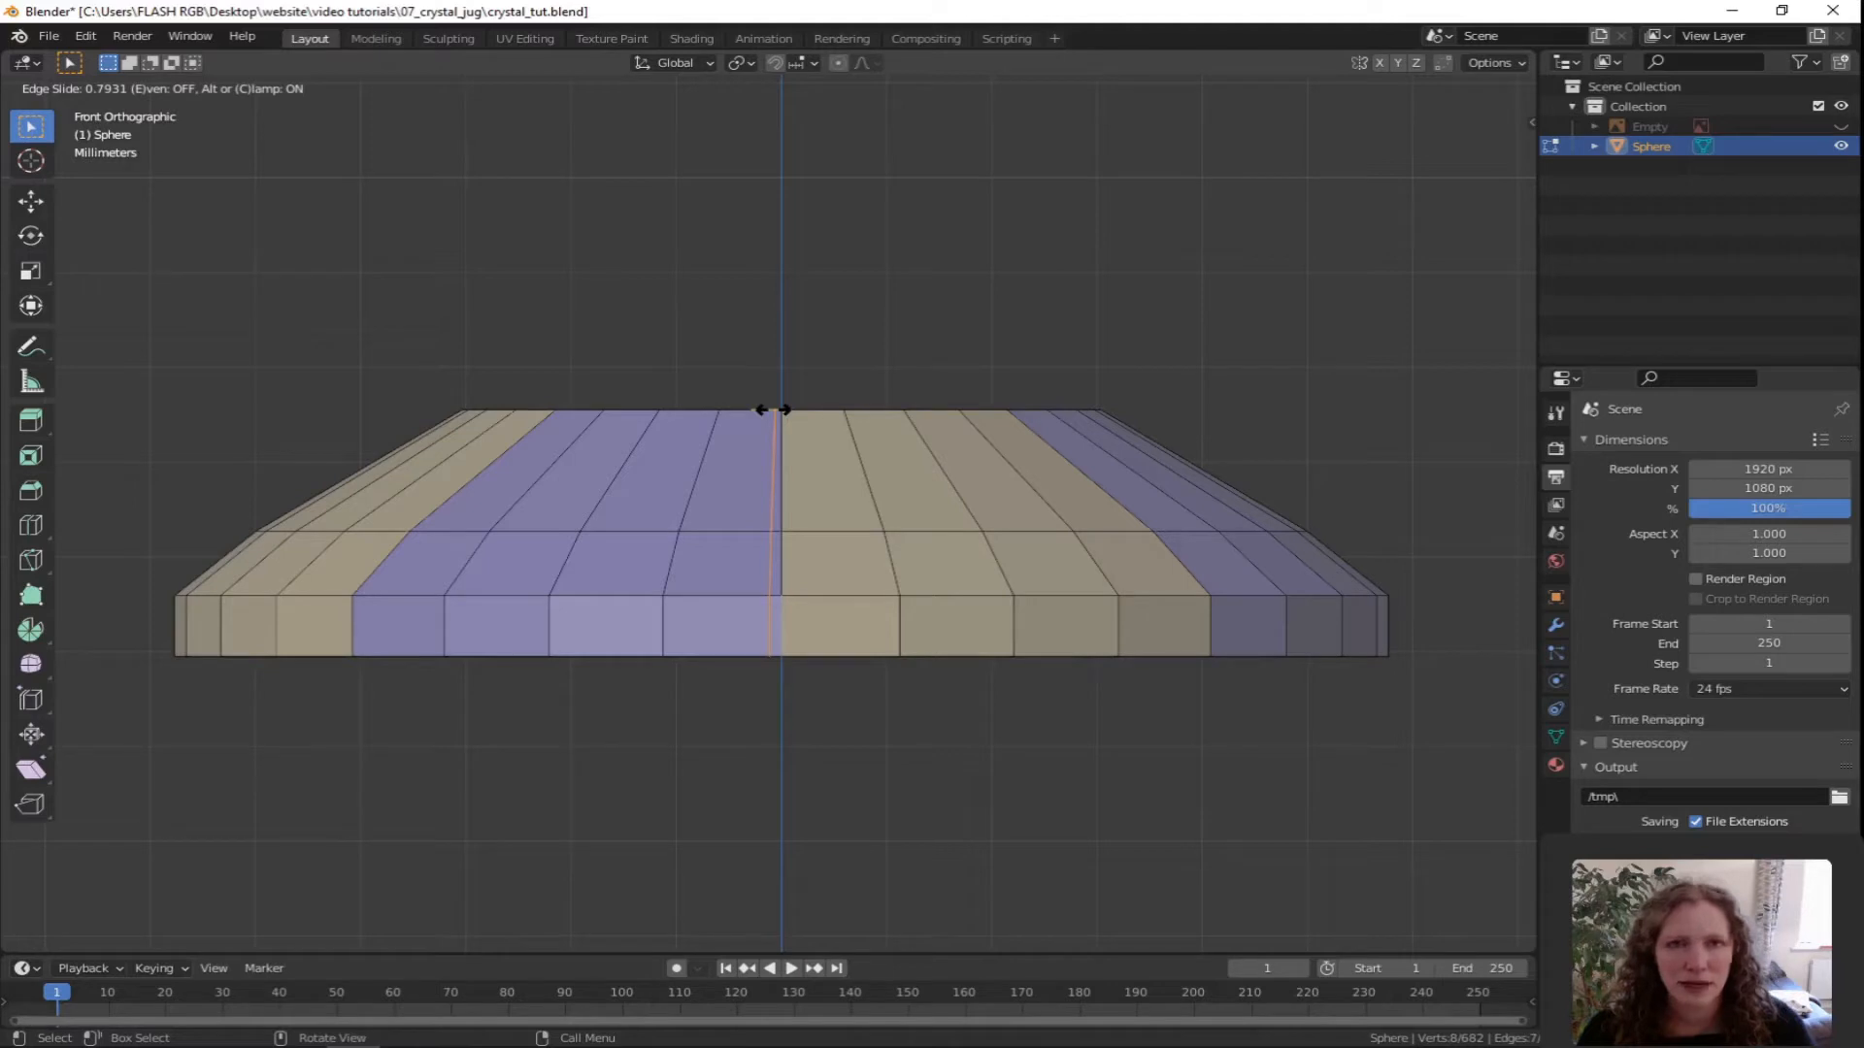
left_click(773, 409)
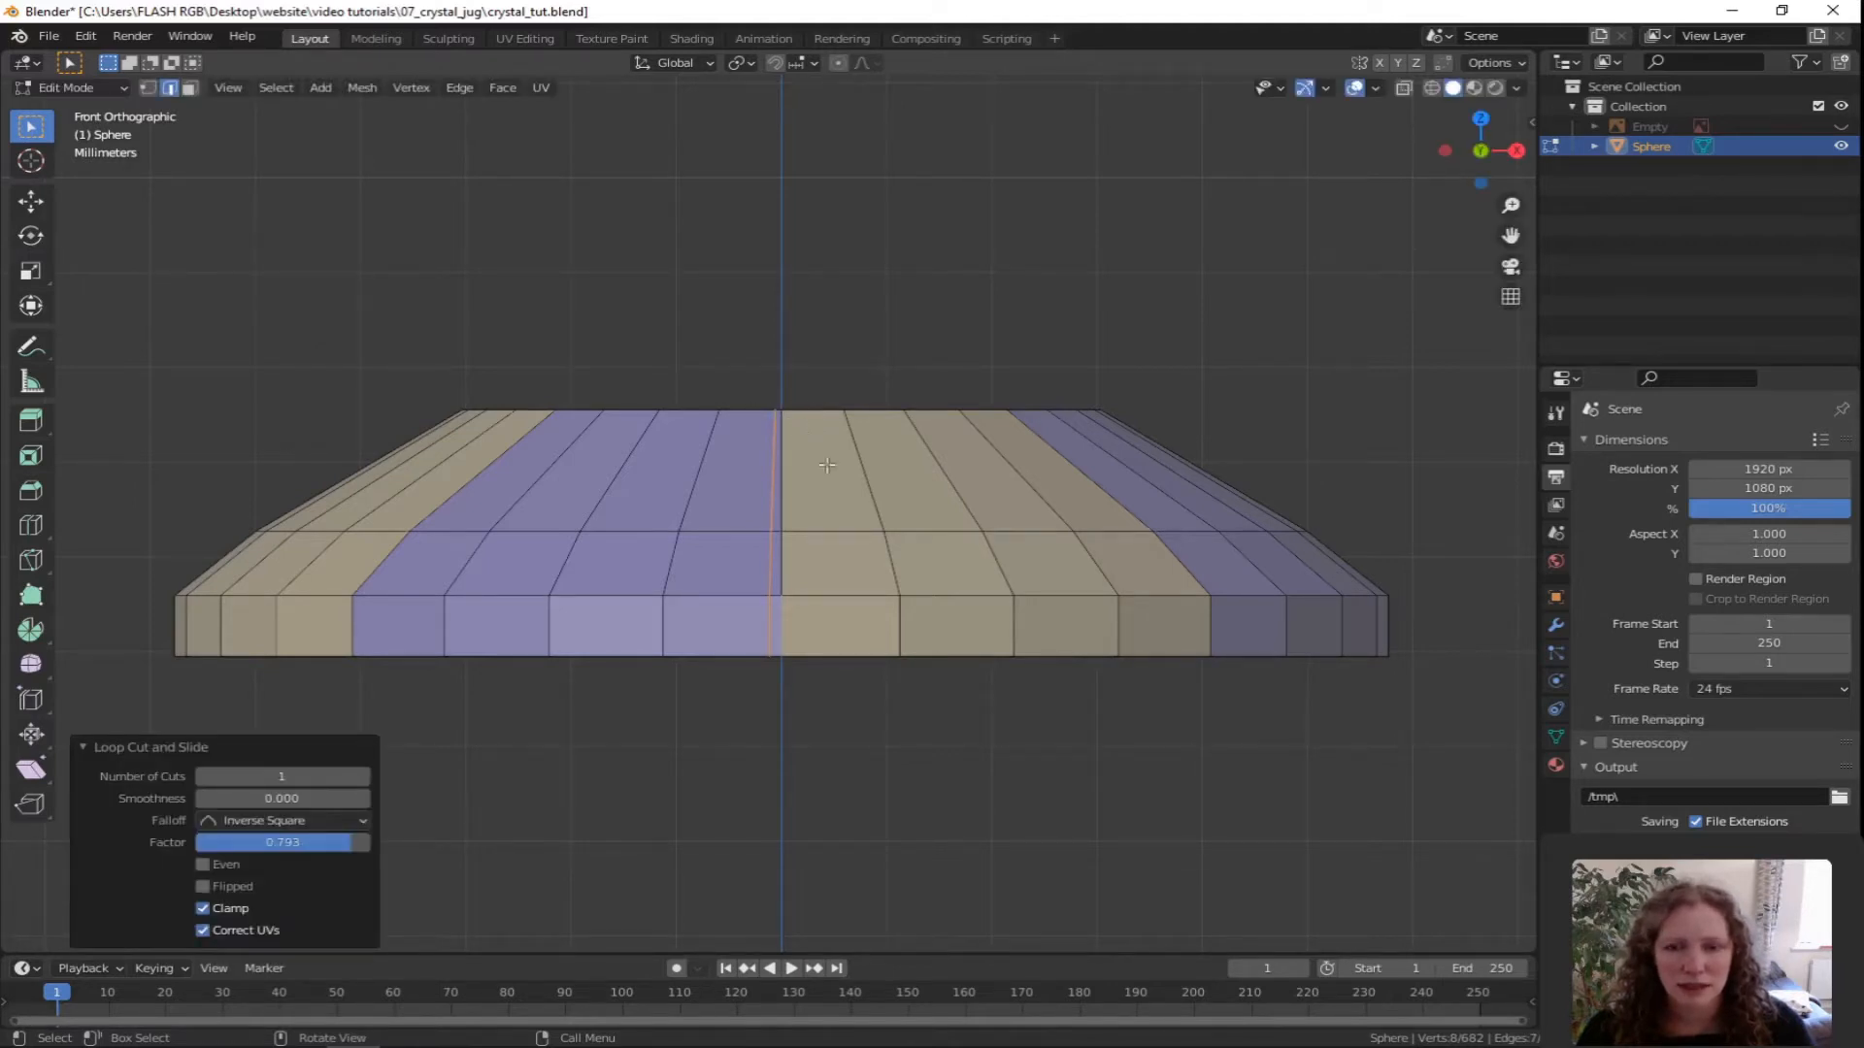
Add a second loop cut in the yellow band, slid about -0.828 toward the same front colour boundary.
key("ctrl+r")
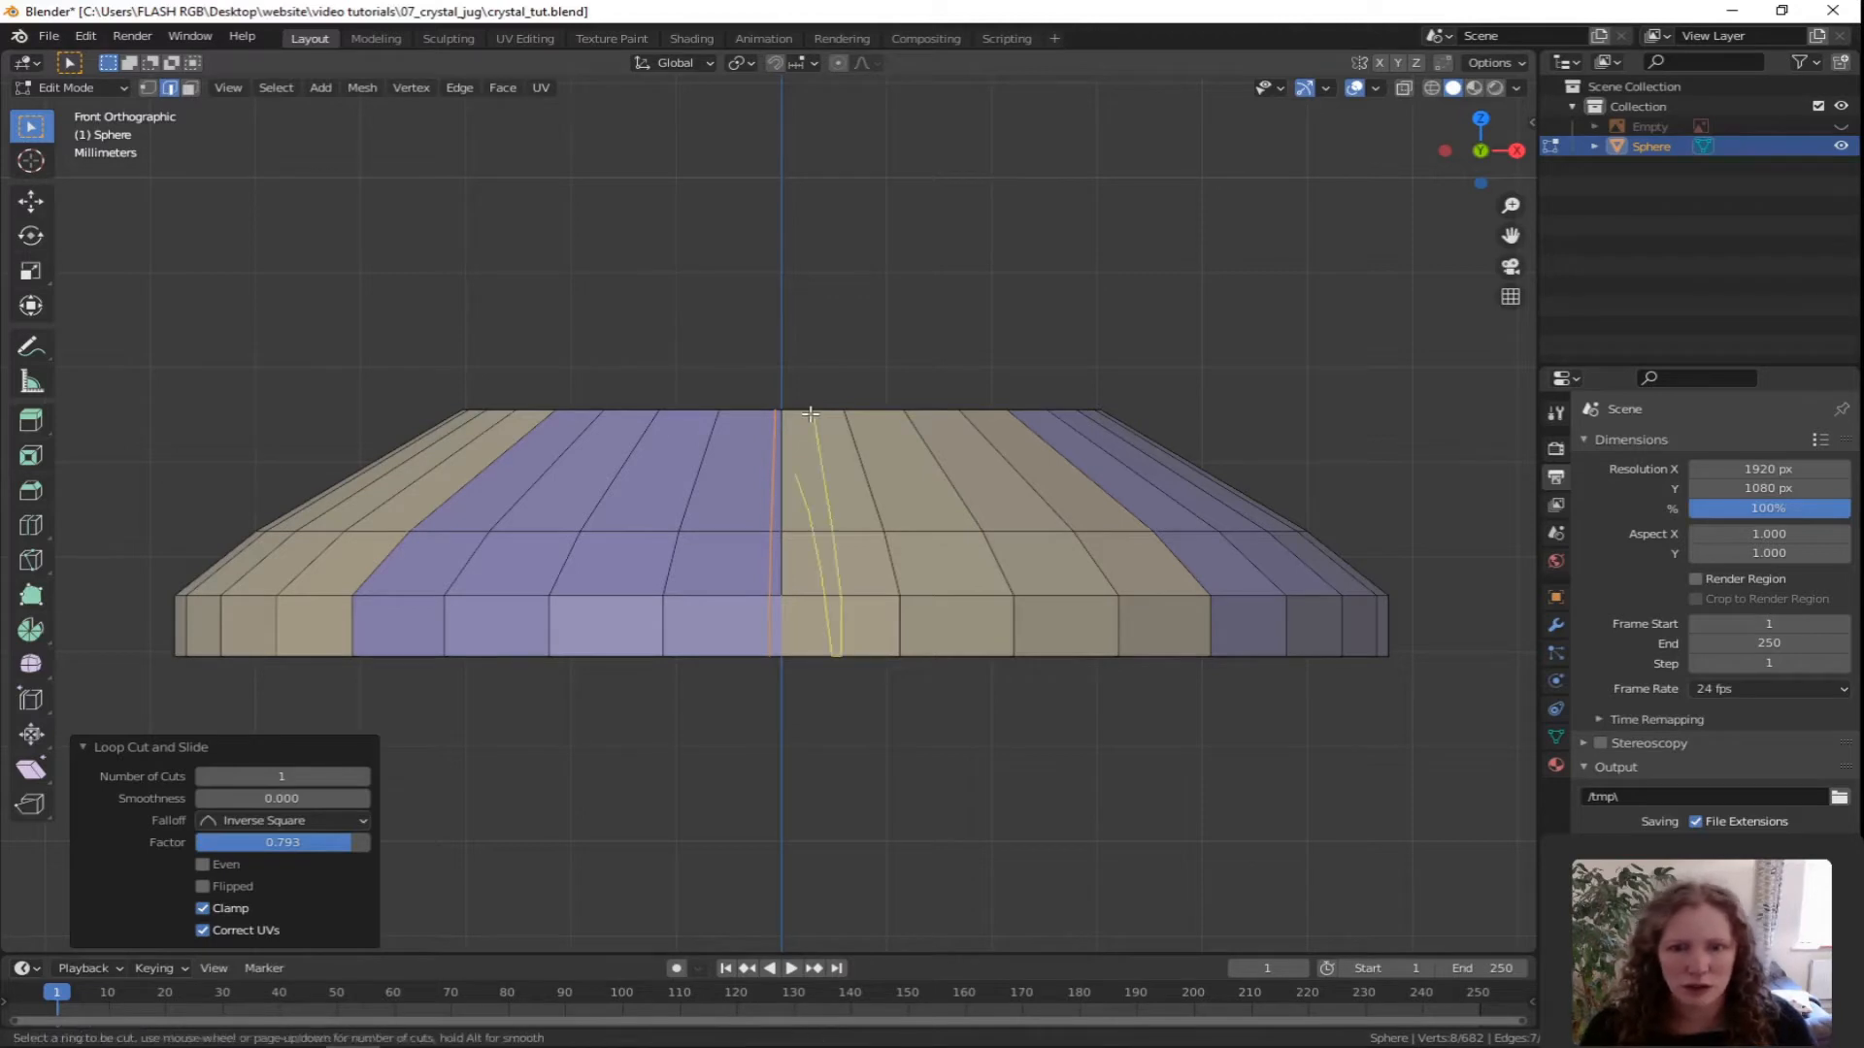
left_click(810, 415)
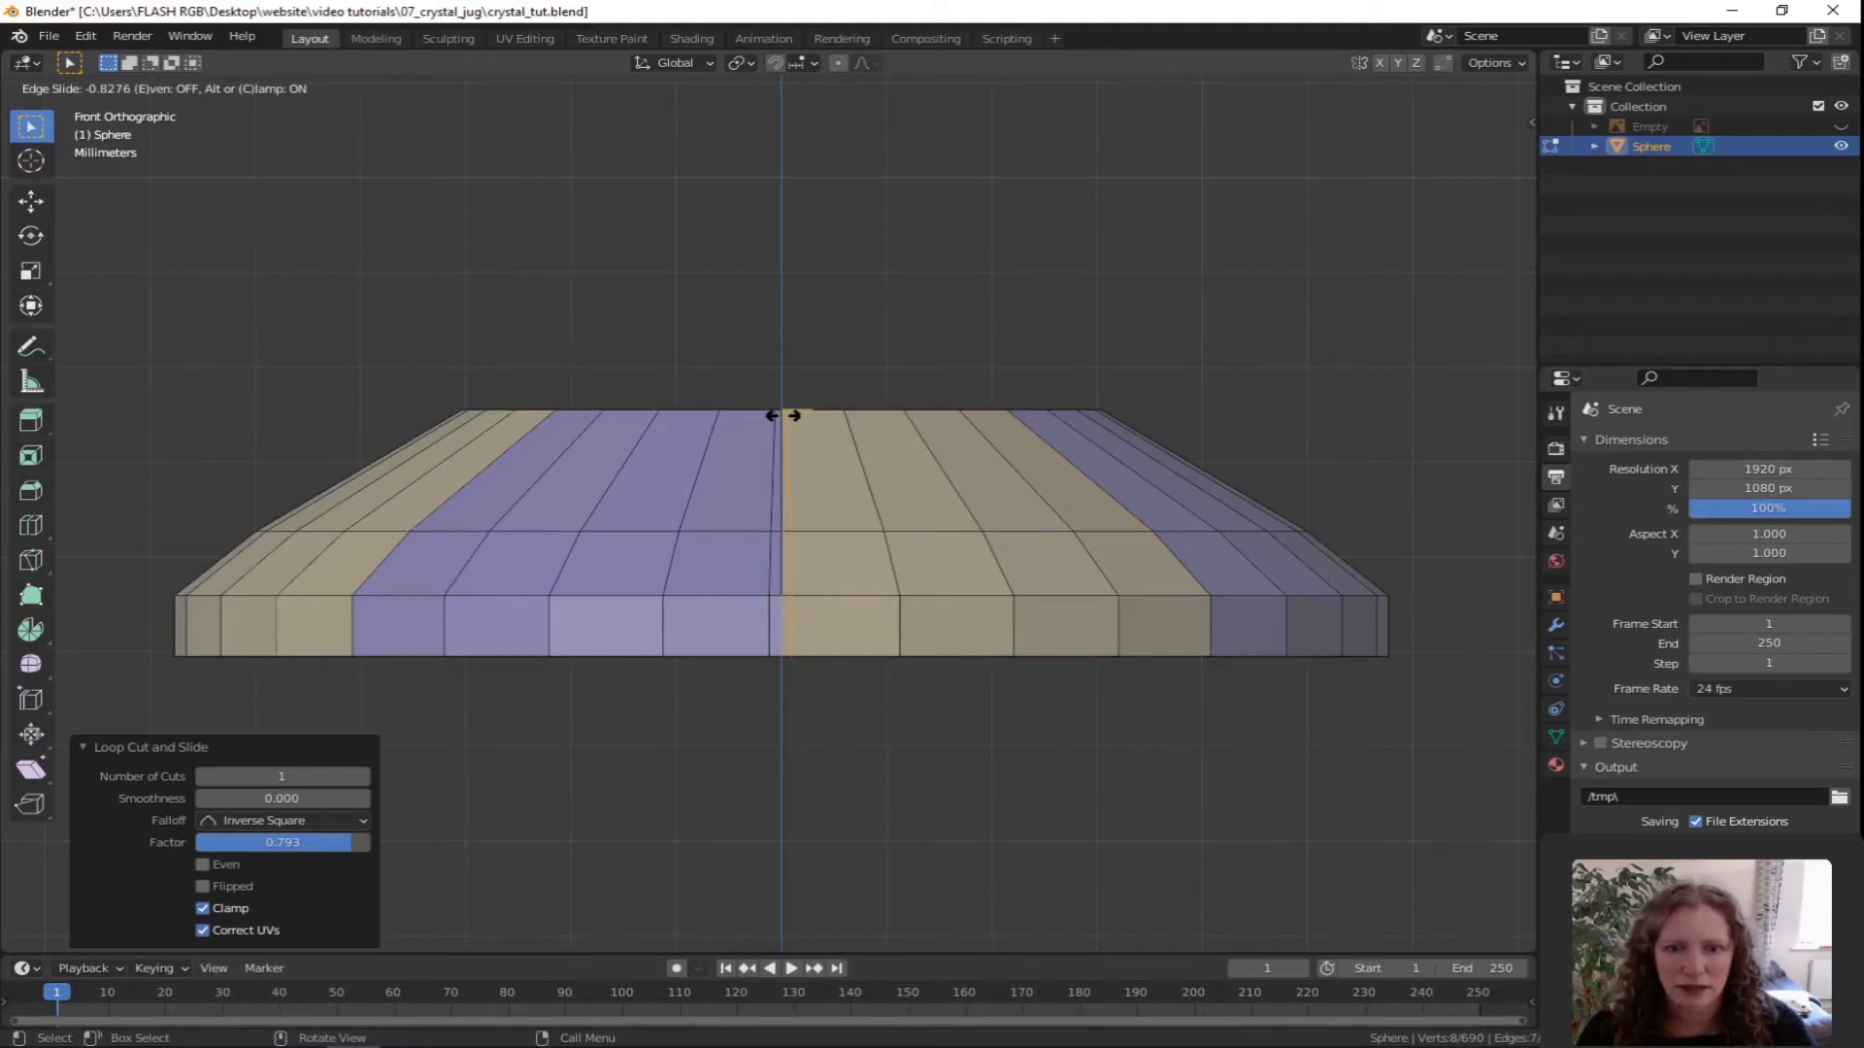
left_click(782, 415)
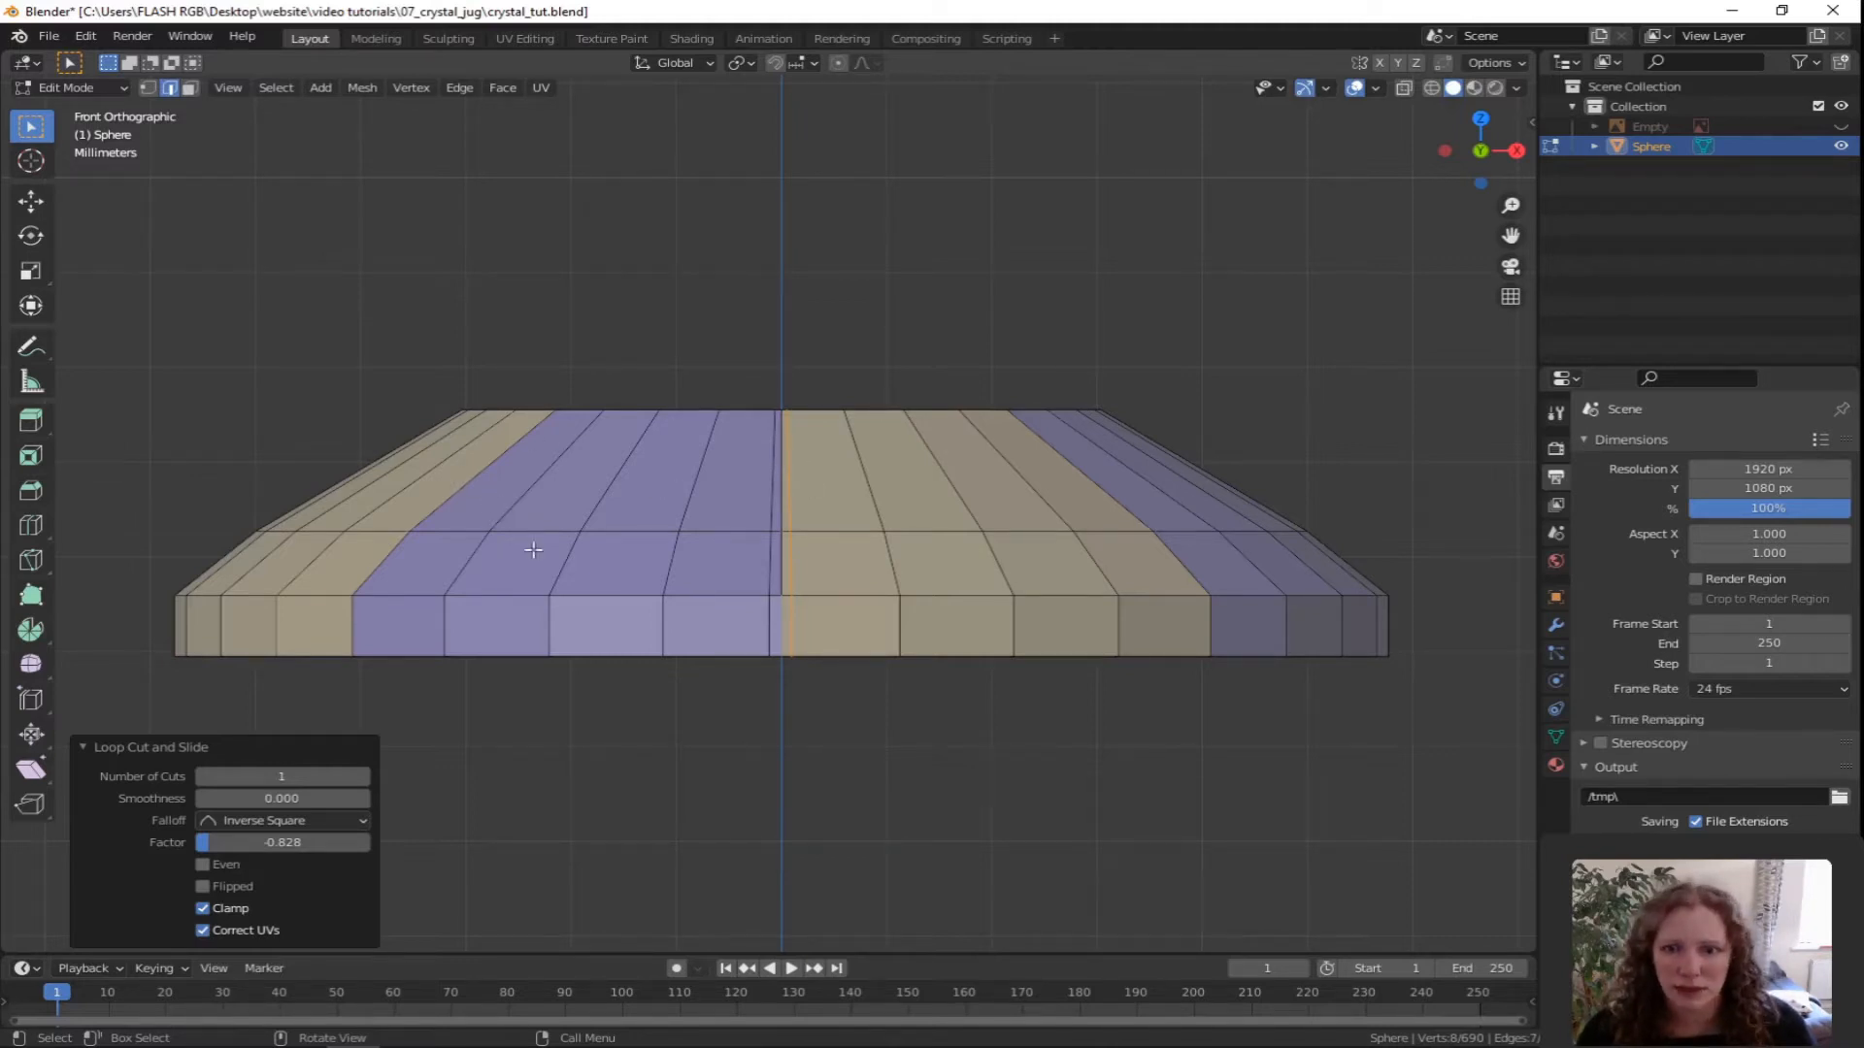
Add loop cuts on both sides of the next colour boundary around the cap, slid to -0.854 in purple and 0.871 in yellow.
middle_click_drag(469, 598, 631, 598)
scroll(532, 582, "down", 3)
scroll(532, 582, "up", 2)
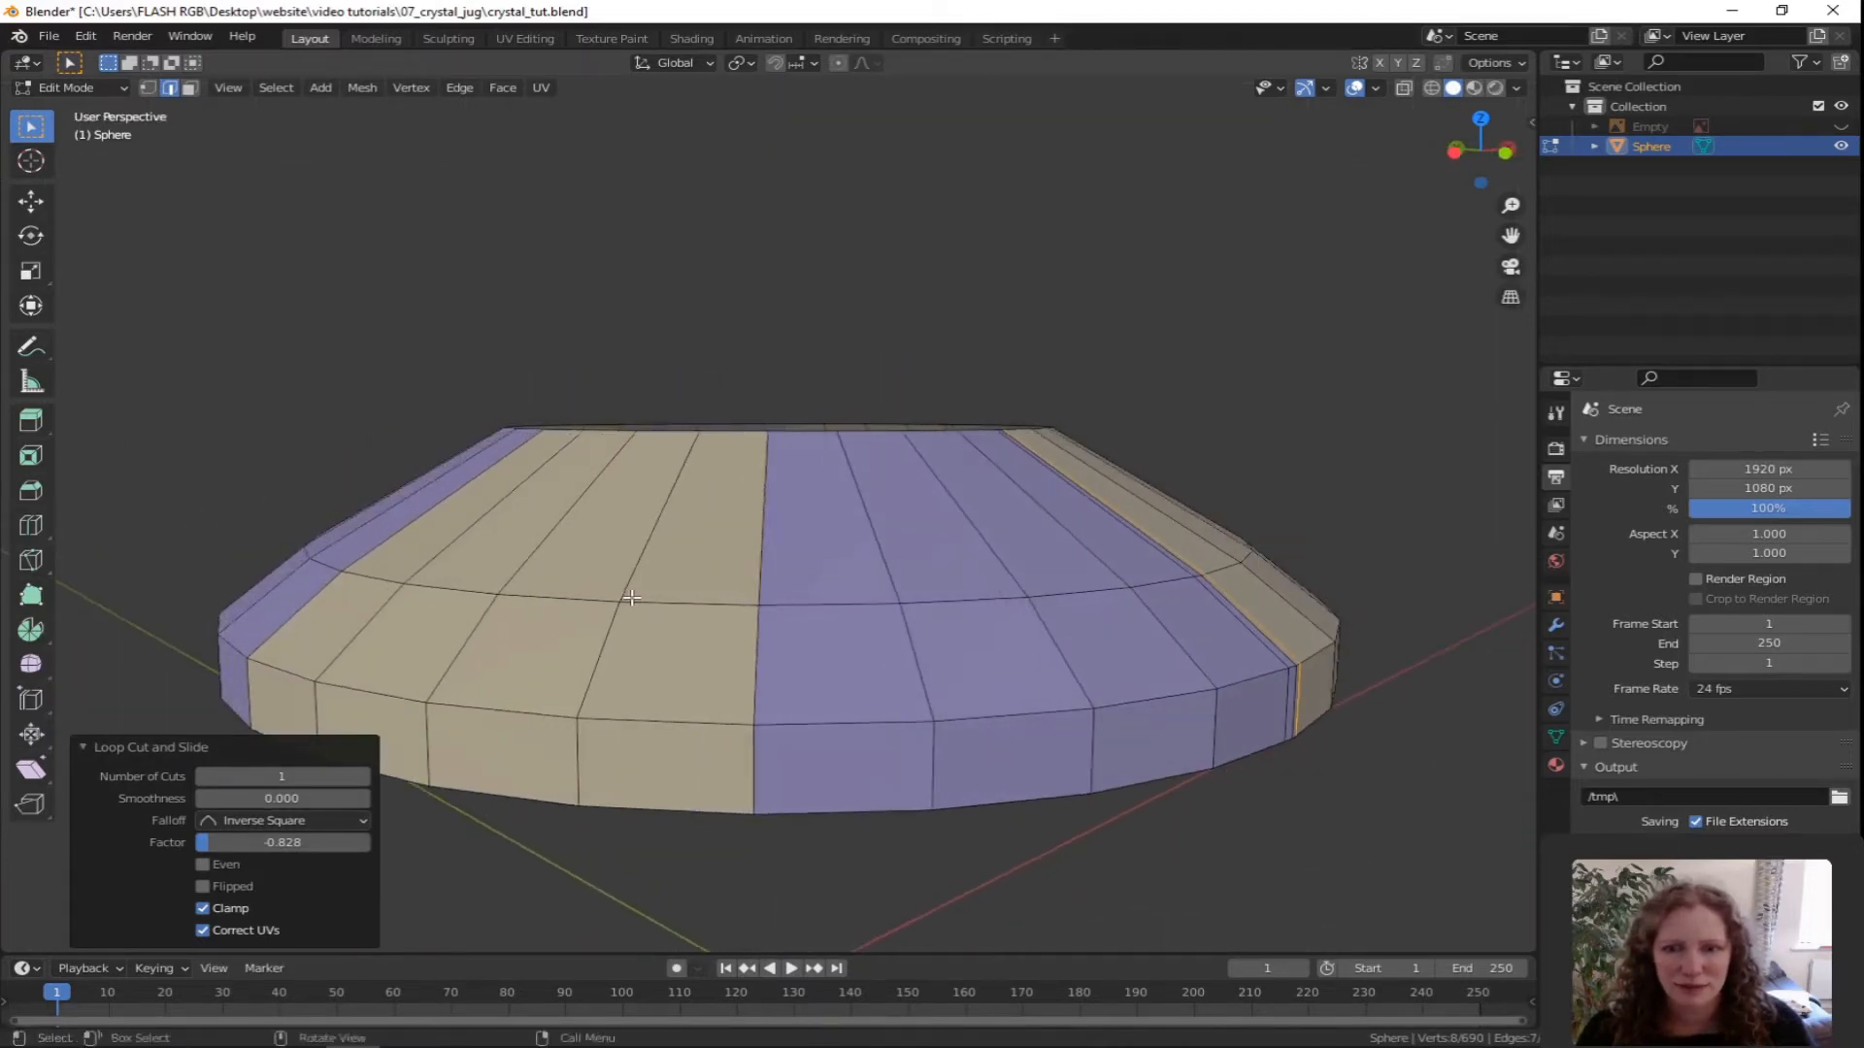
key("ctrl+r")
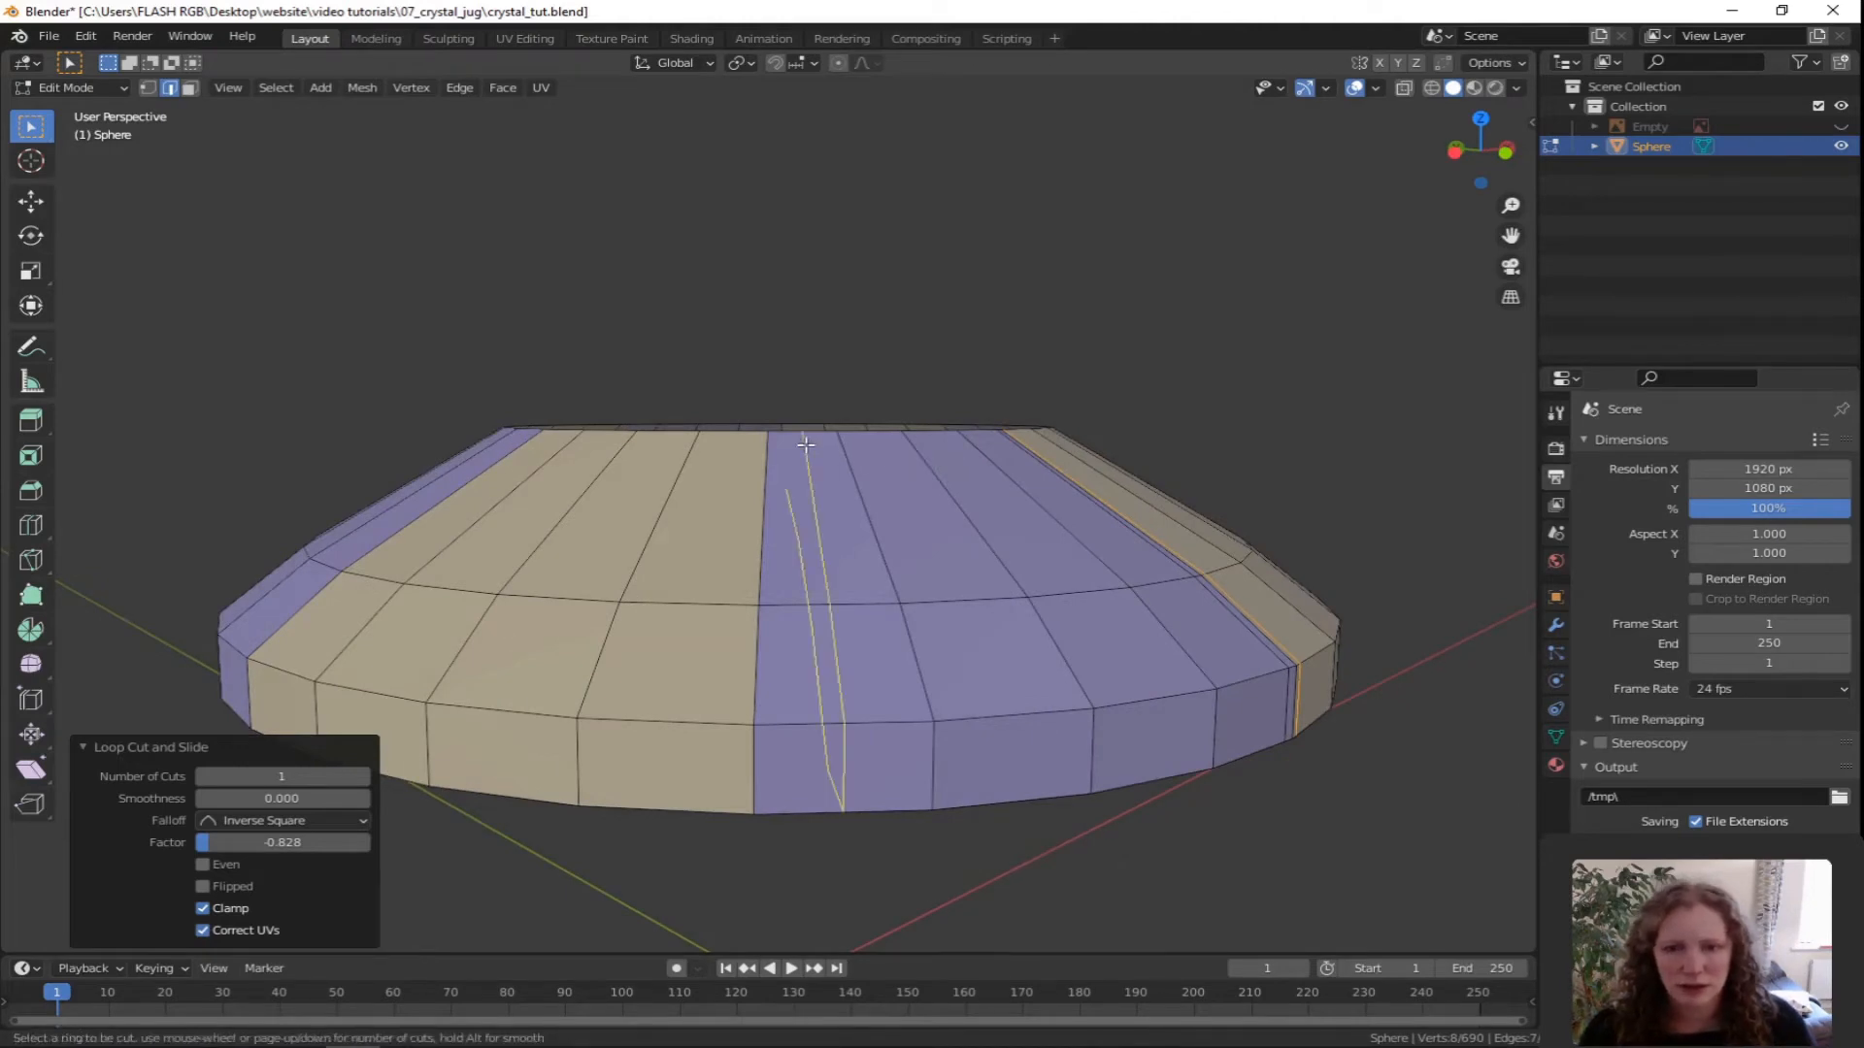
left_click(806, 444)
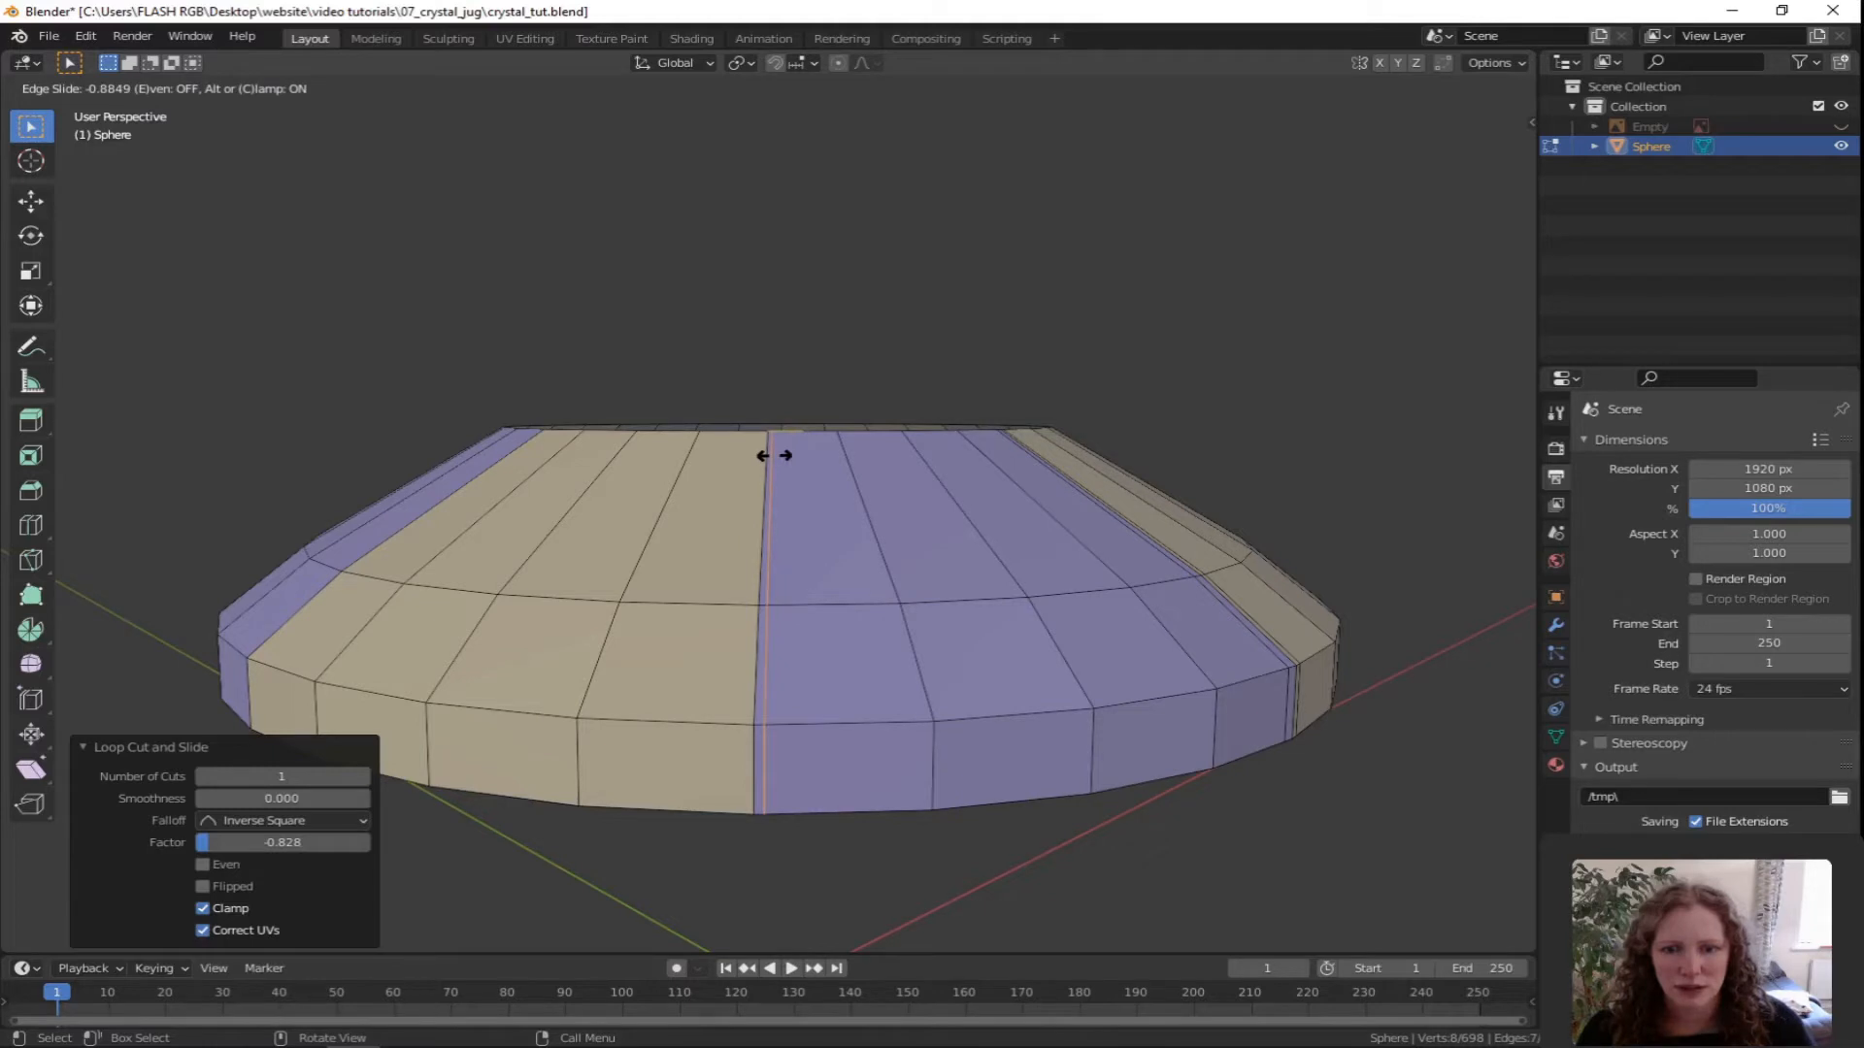
left_click(776, 455)
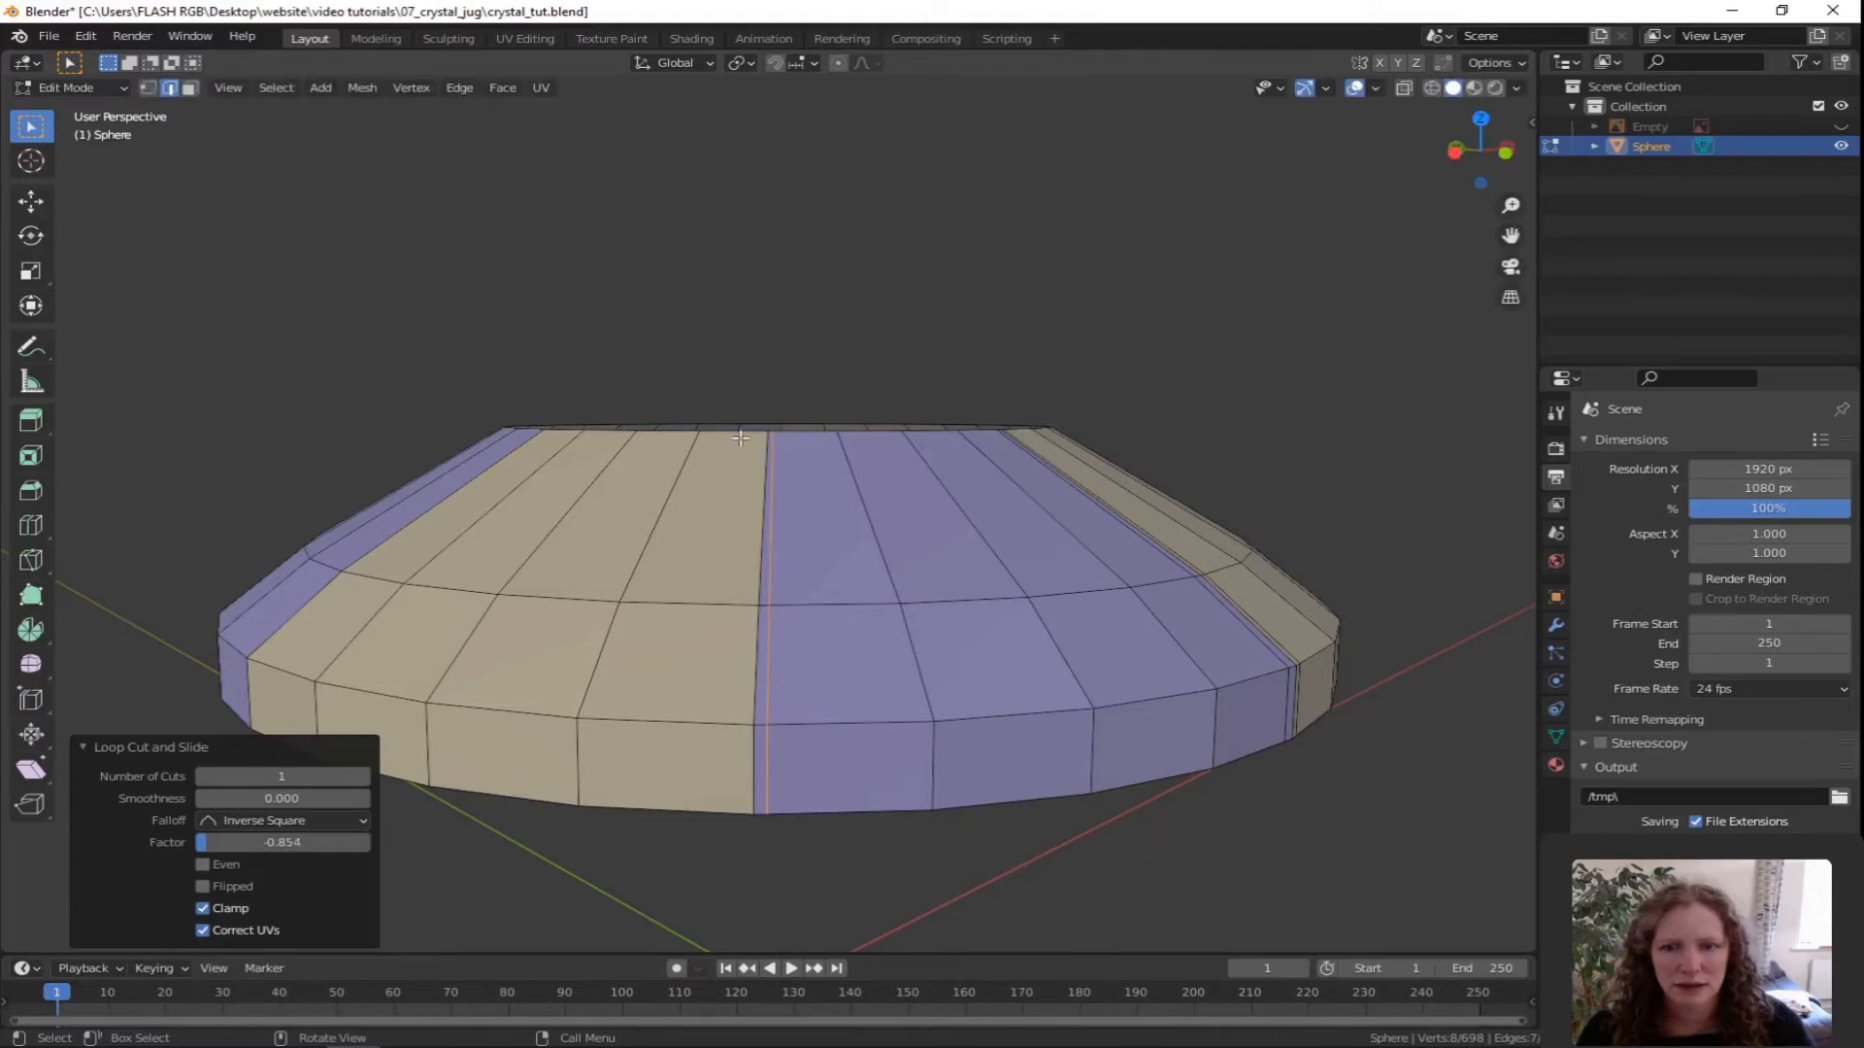
key("ctrl+r")
left_click(741, 441)
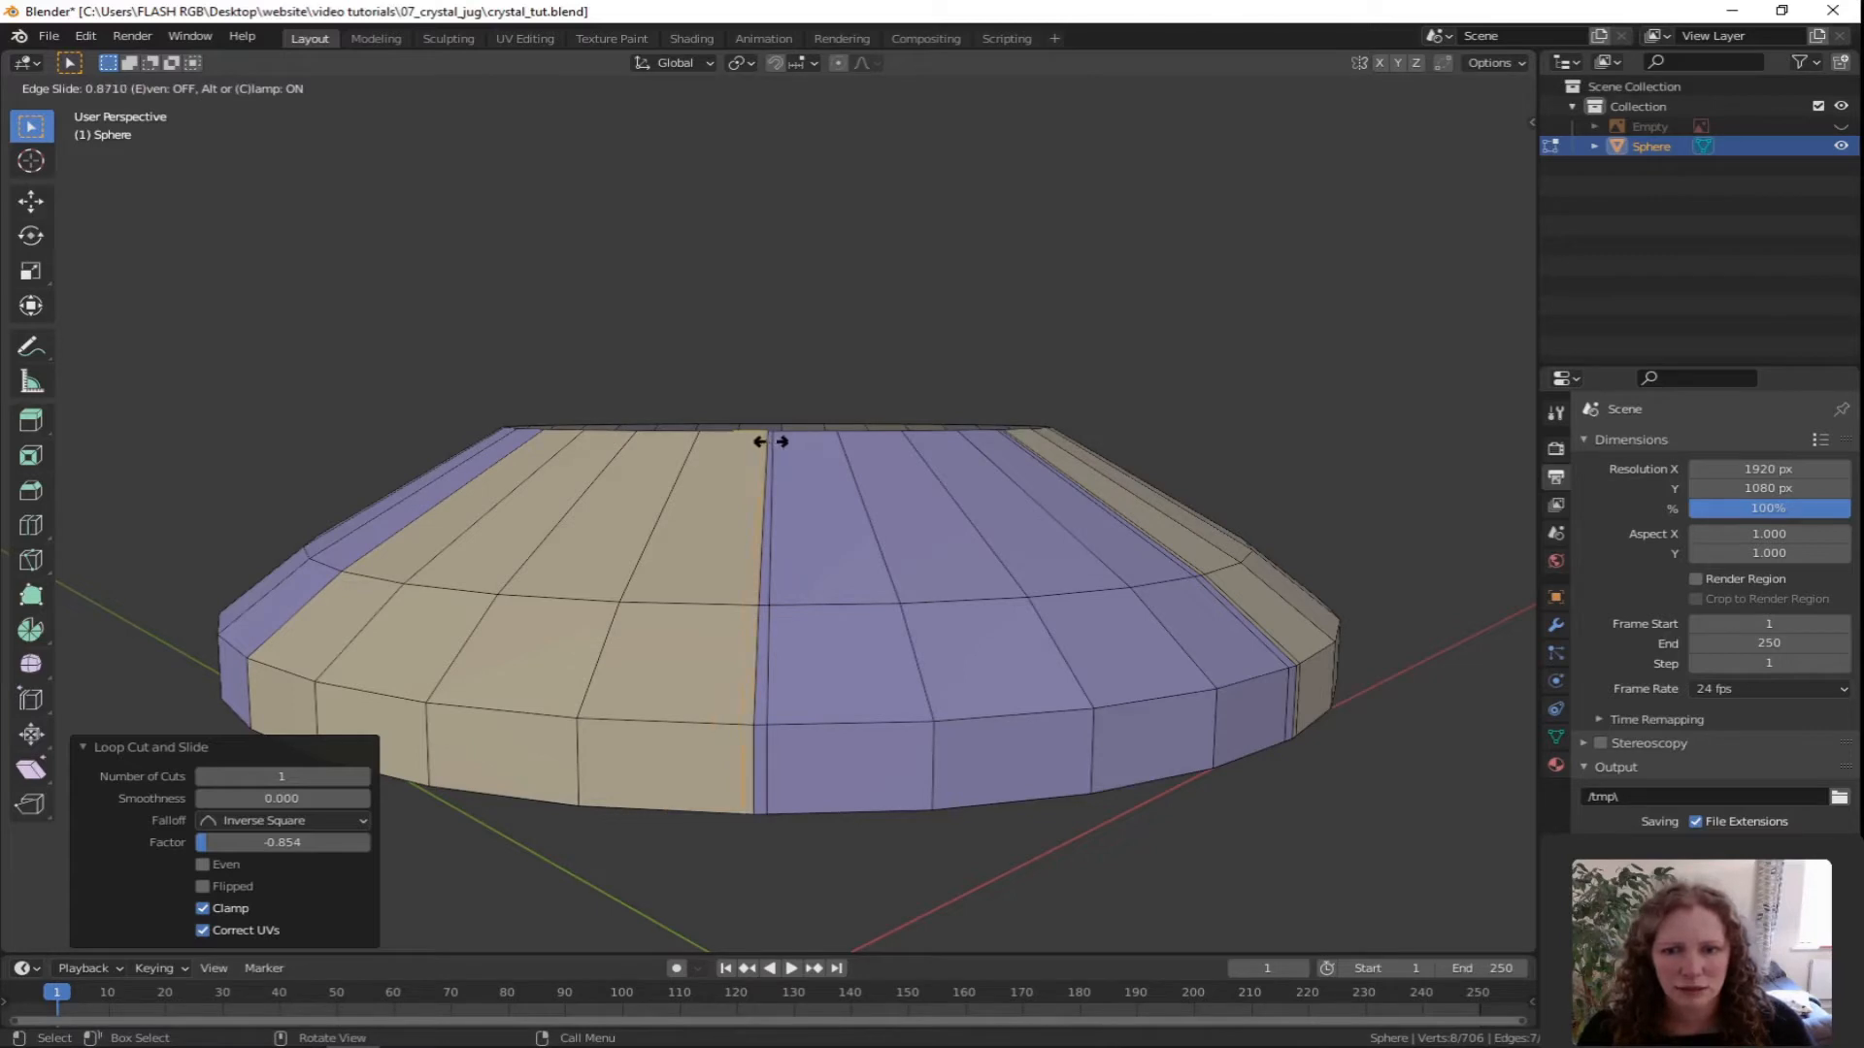
left_click(771, 442)
Flank the following uncut colour boundary with two loop cuts, slid to -0.813 in the yellow band and 0.813 in the purple band.
middle_click_drag(771, 441, 738, 447)
key("ctrl+r")
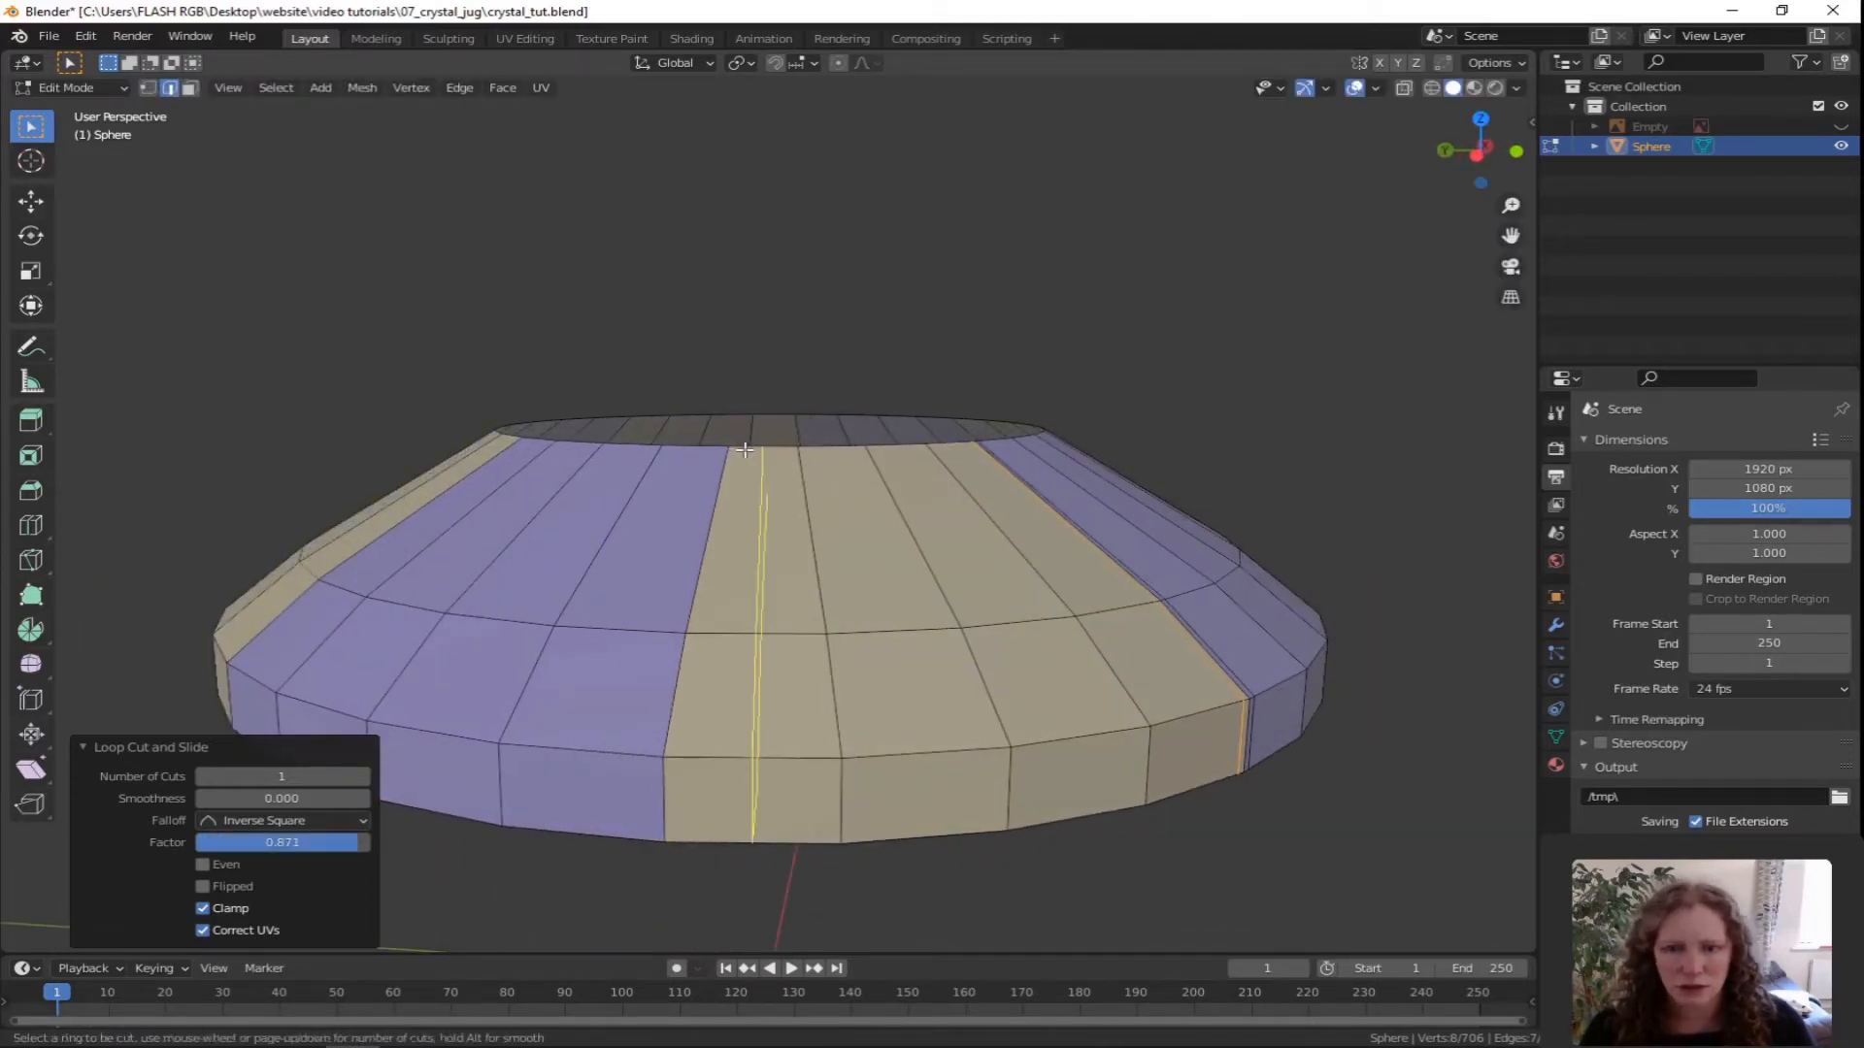
left_click(744, 449)
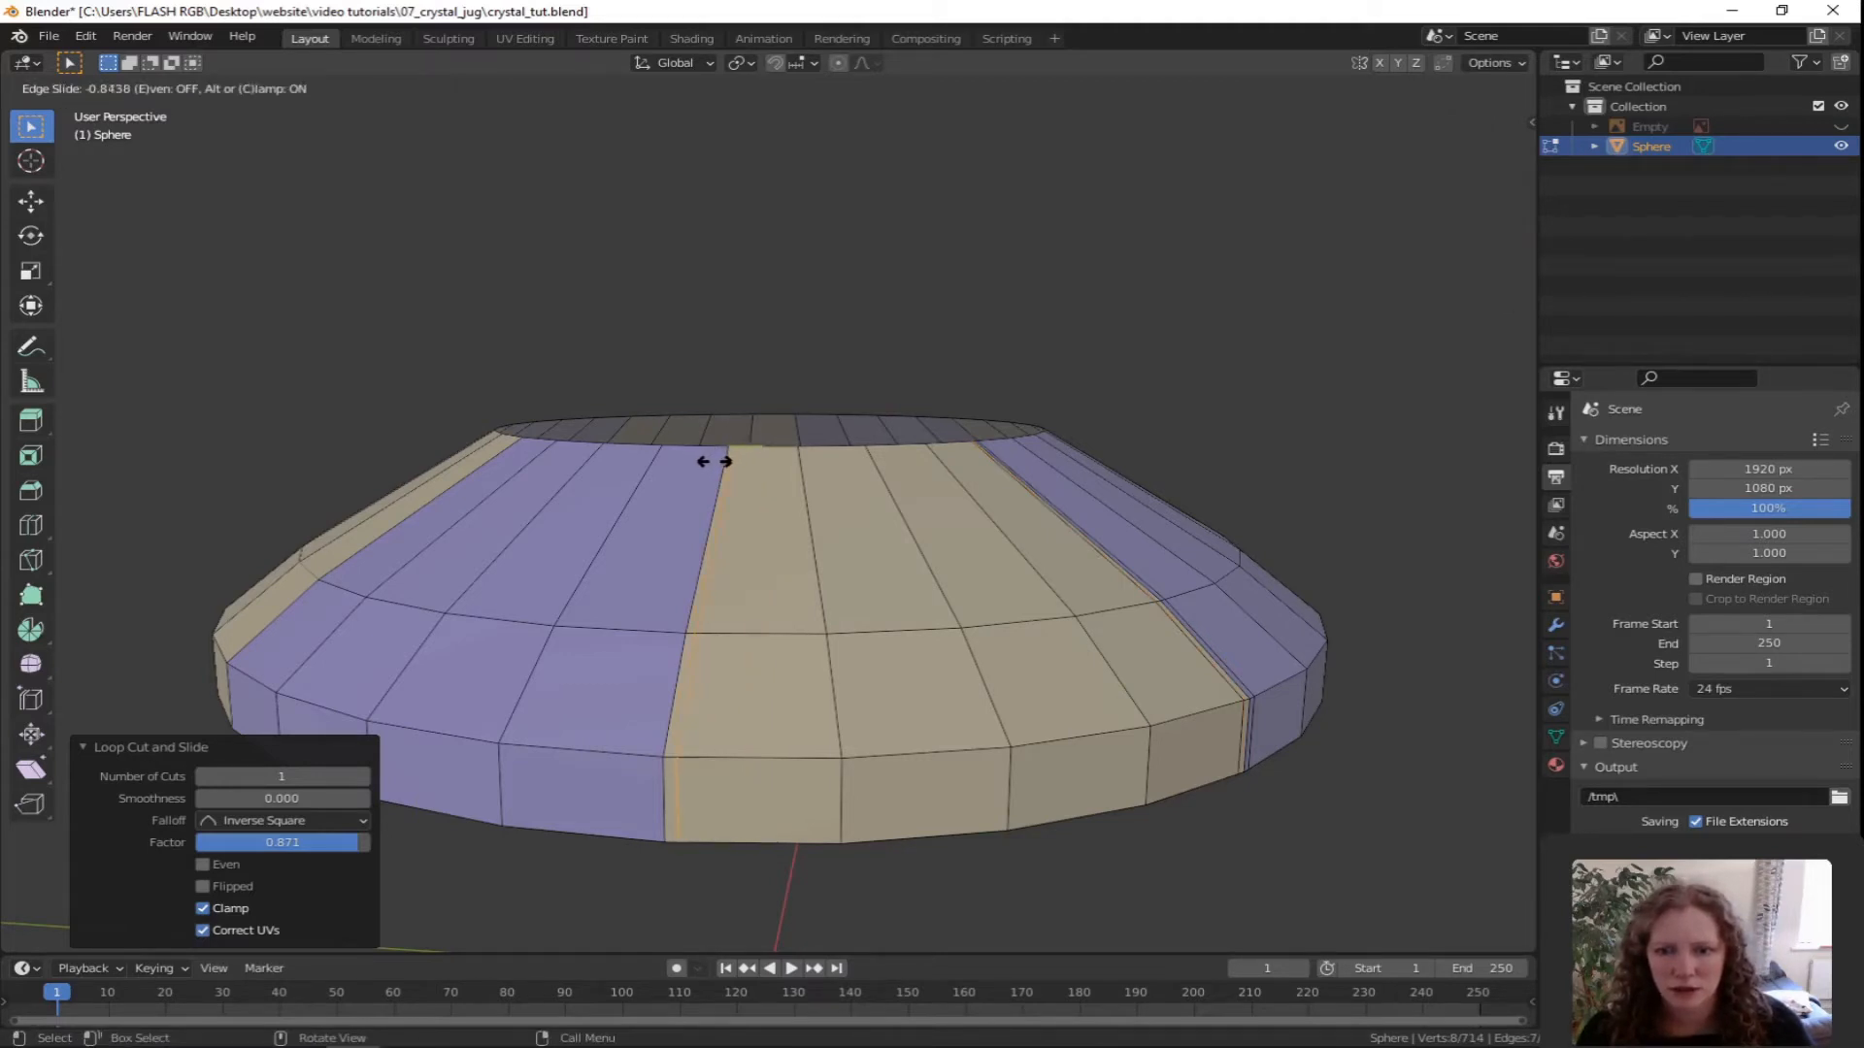
left_click(716, 461)
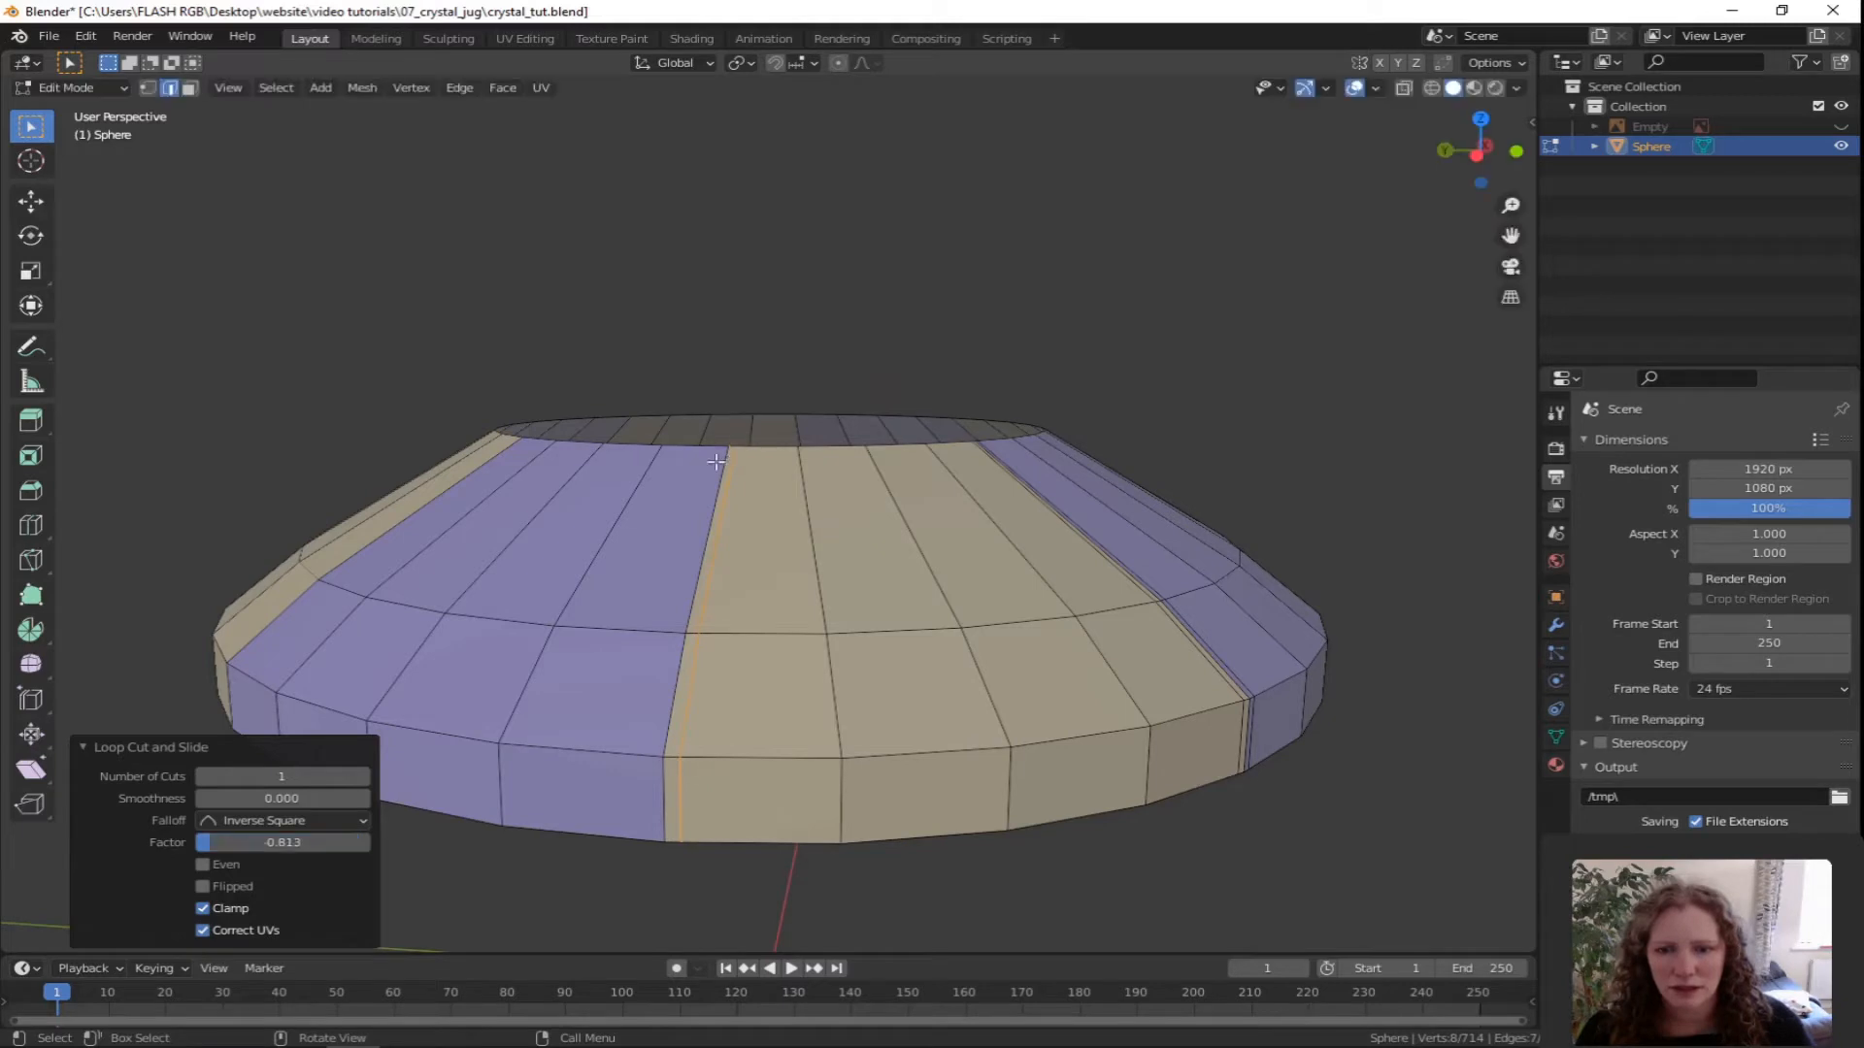
middle_click_drag(690, 496, 734, 491)
key("ctrl+r")
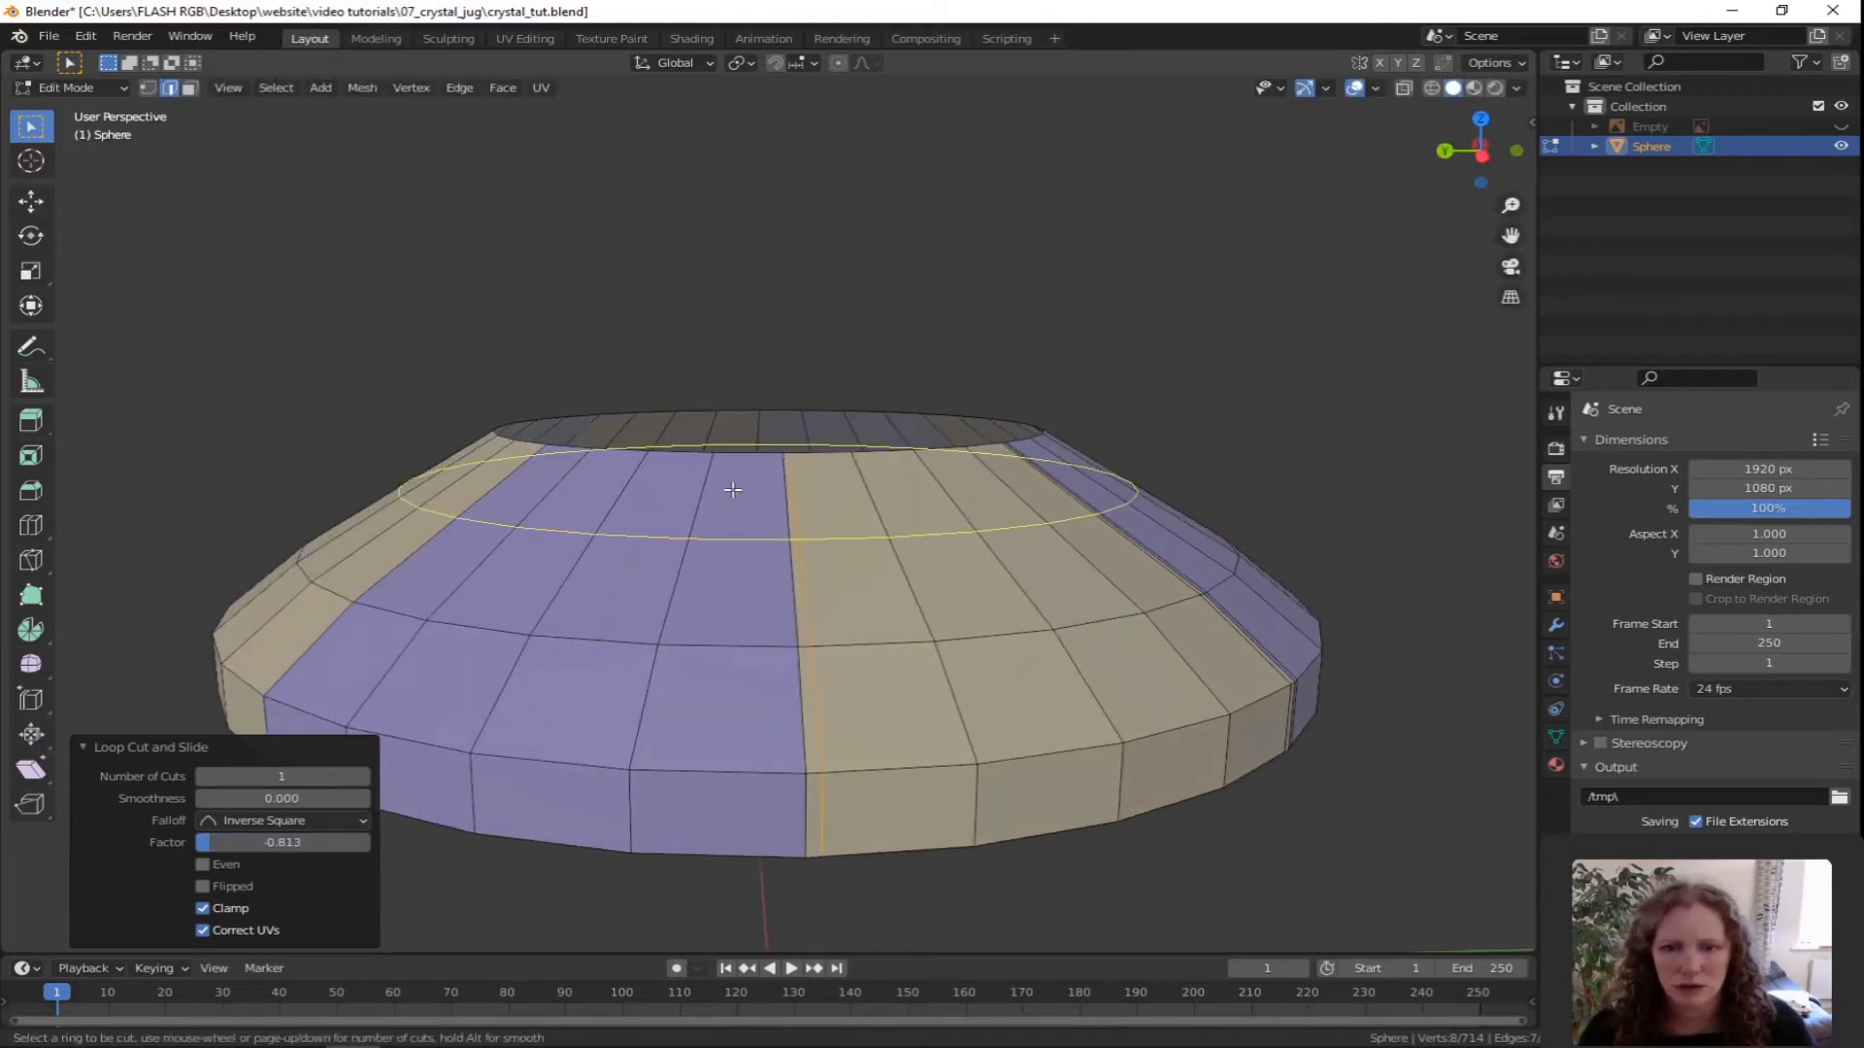
left_click(731, 457)
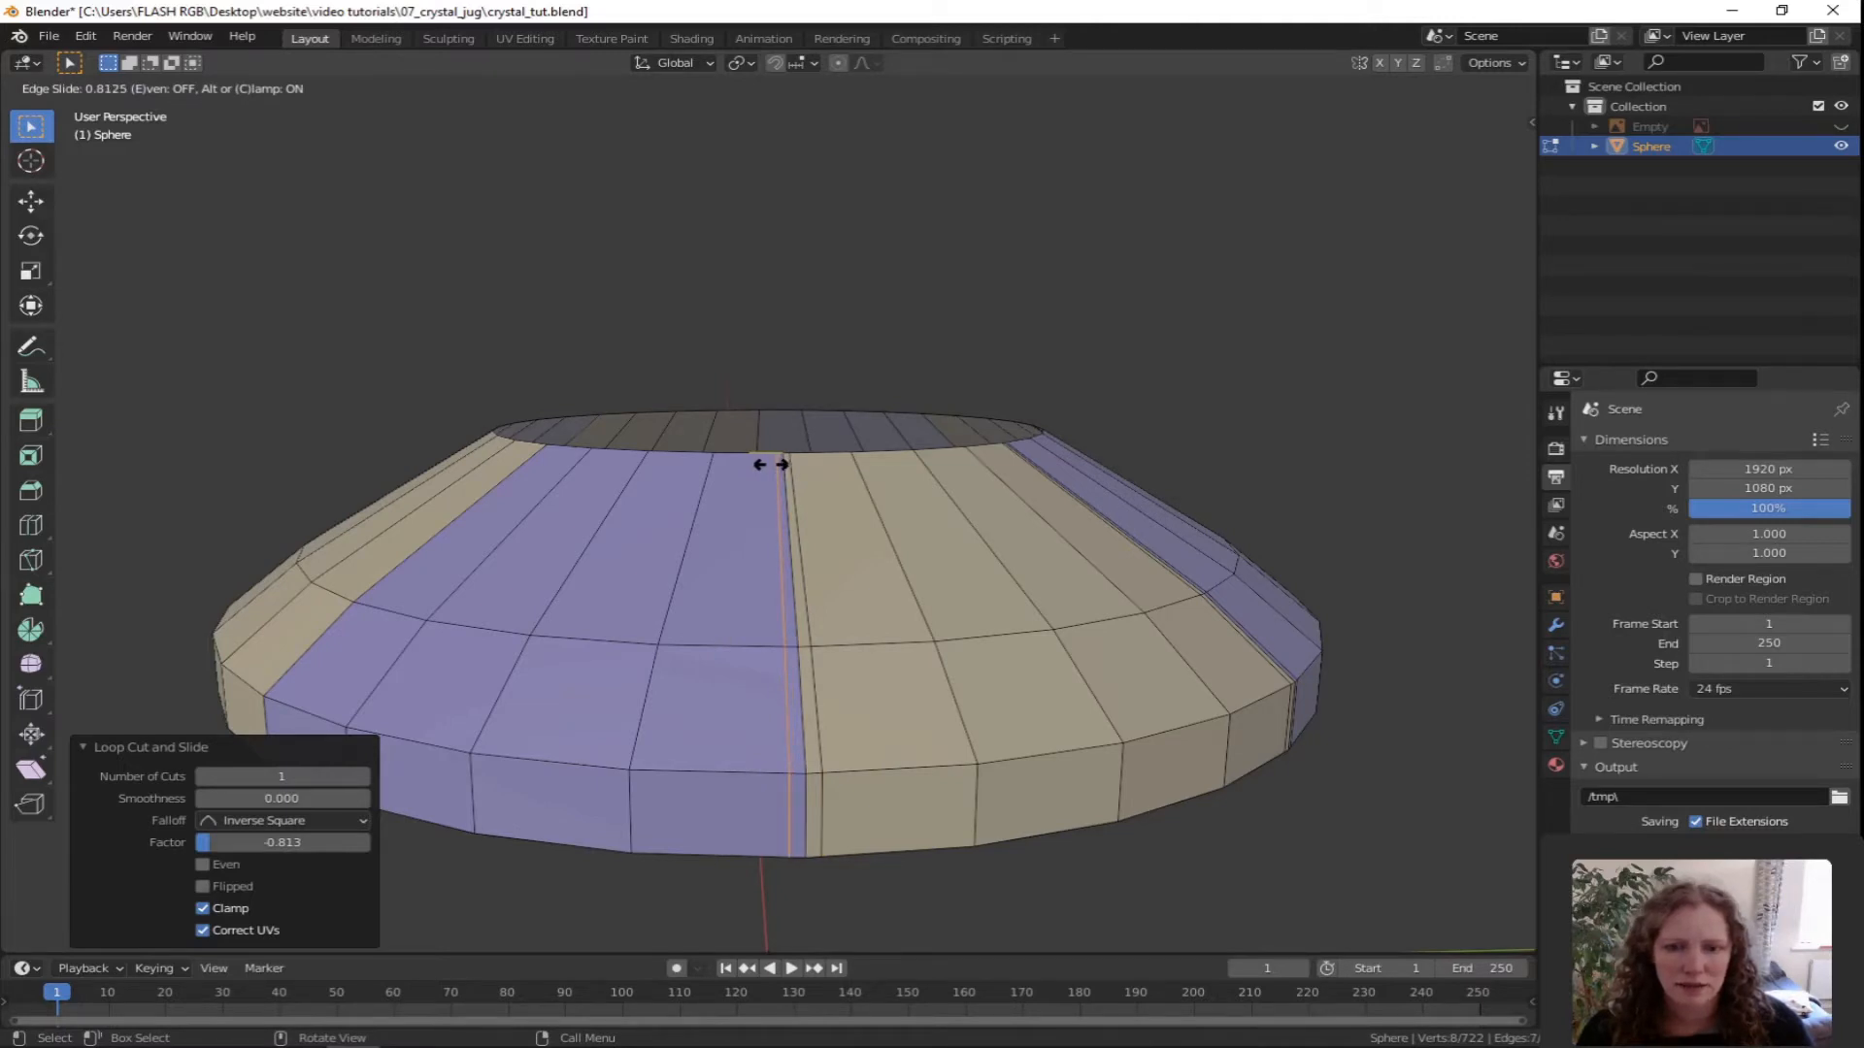
left_click(770, 464)
Add a loop cut each side of the next uncut boundary, at -0.770 in the purple band and 0.718 in the yellow band.
middle_click_drag(589, 534, 656, 525)
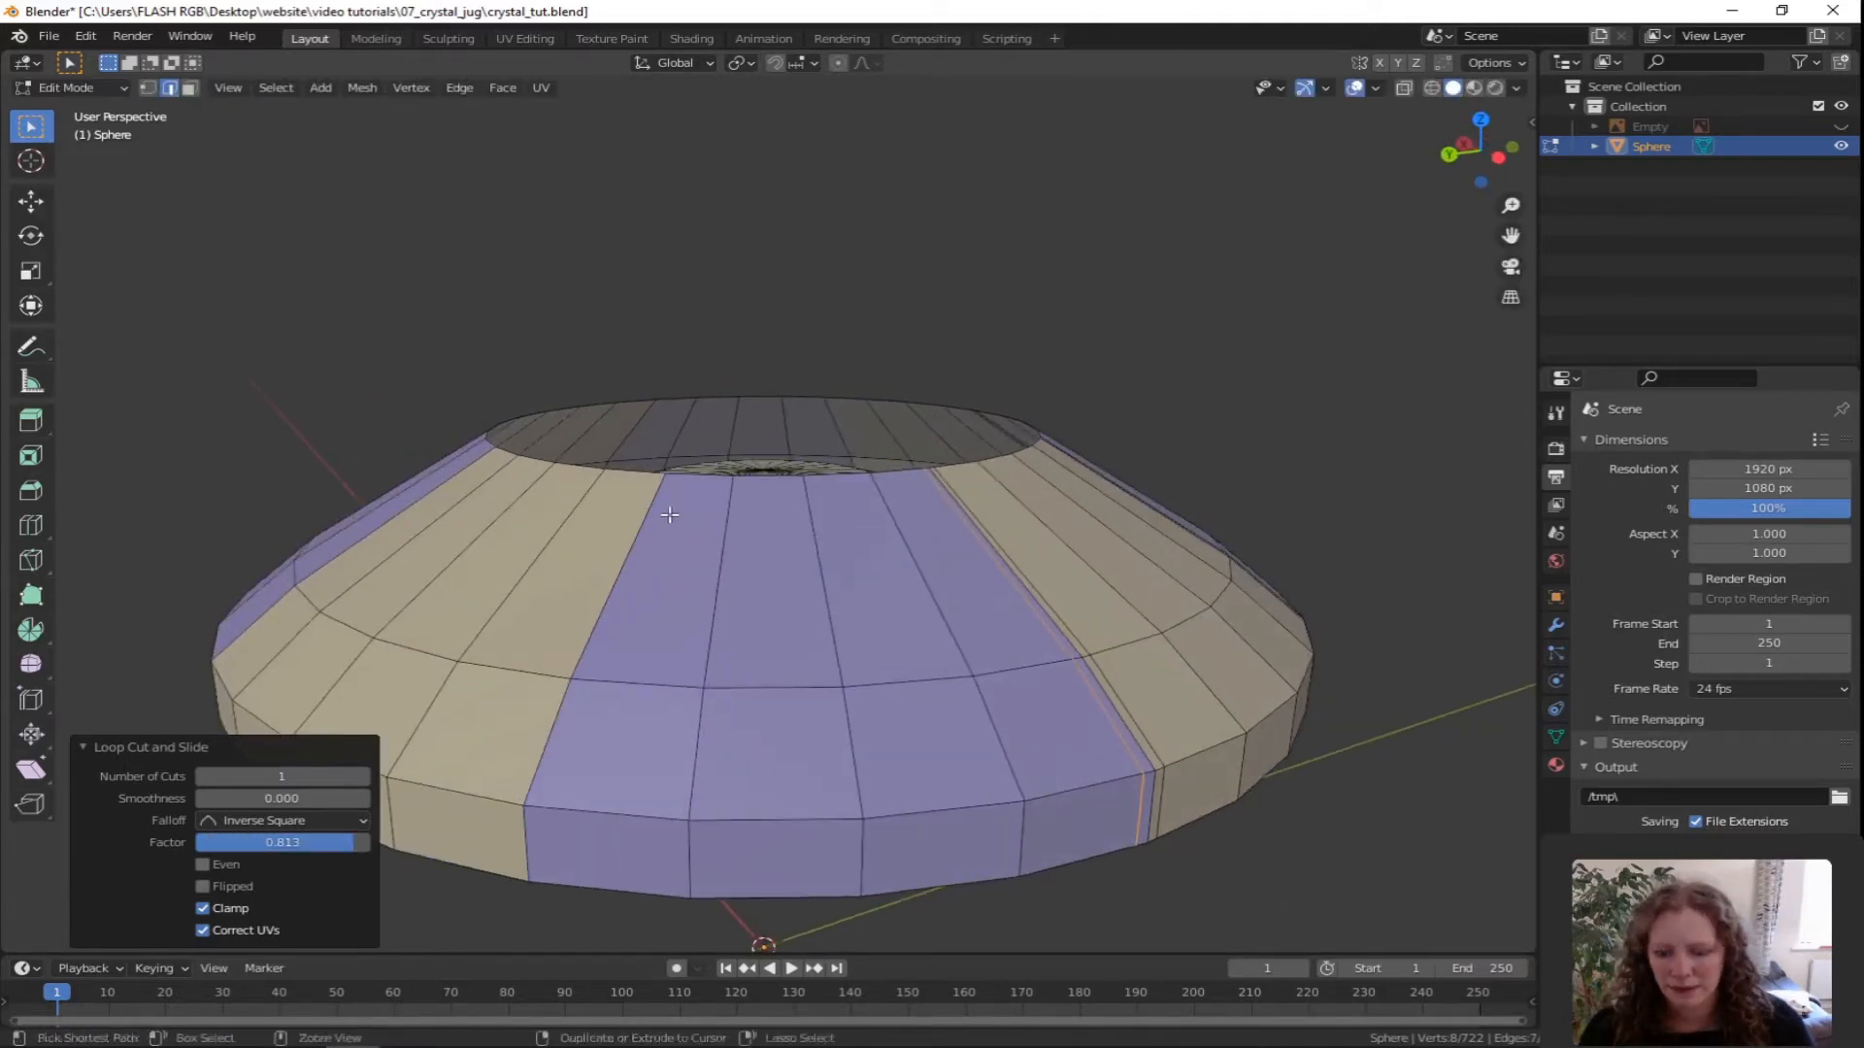
key("ctrl+r")
left_click(680, 481)
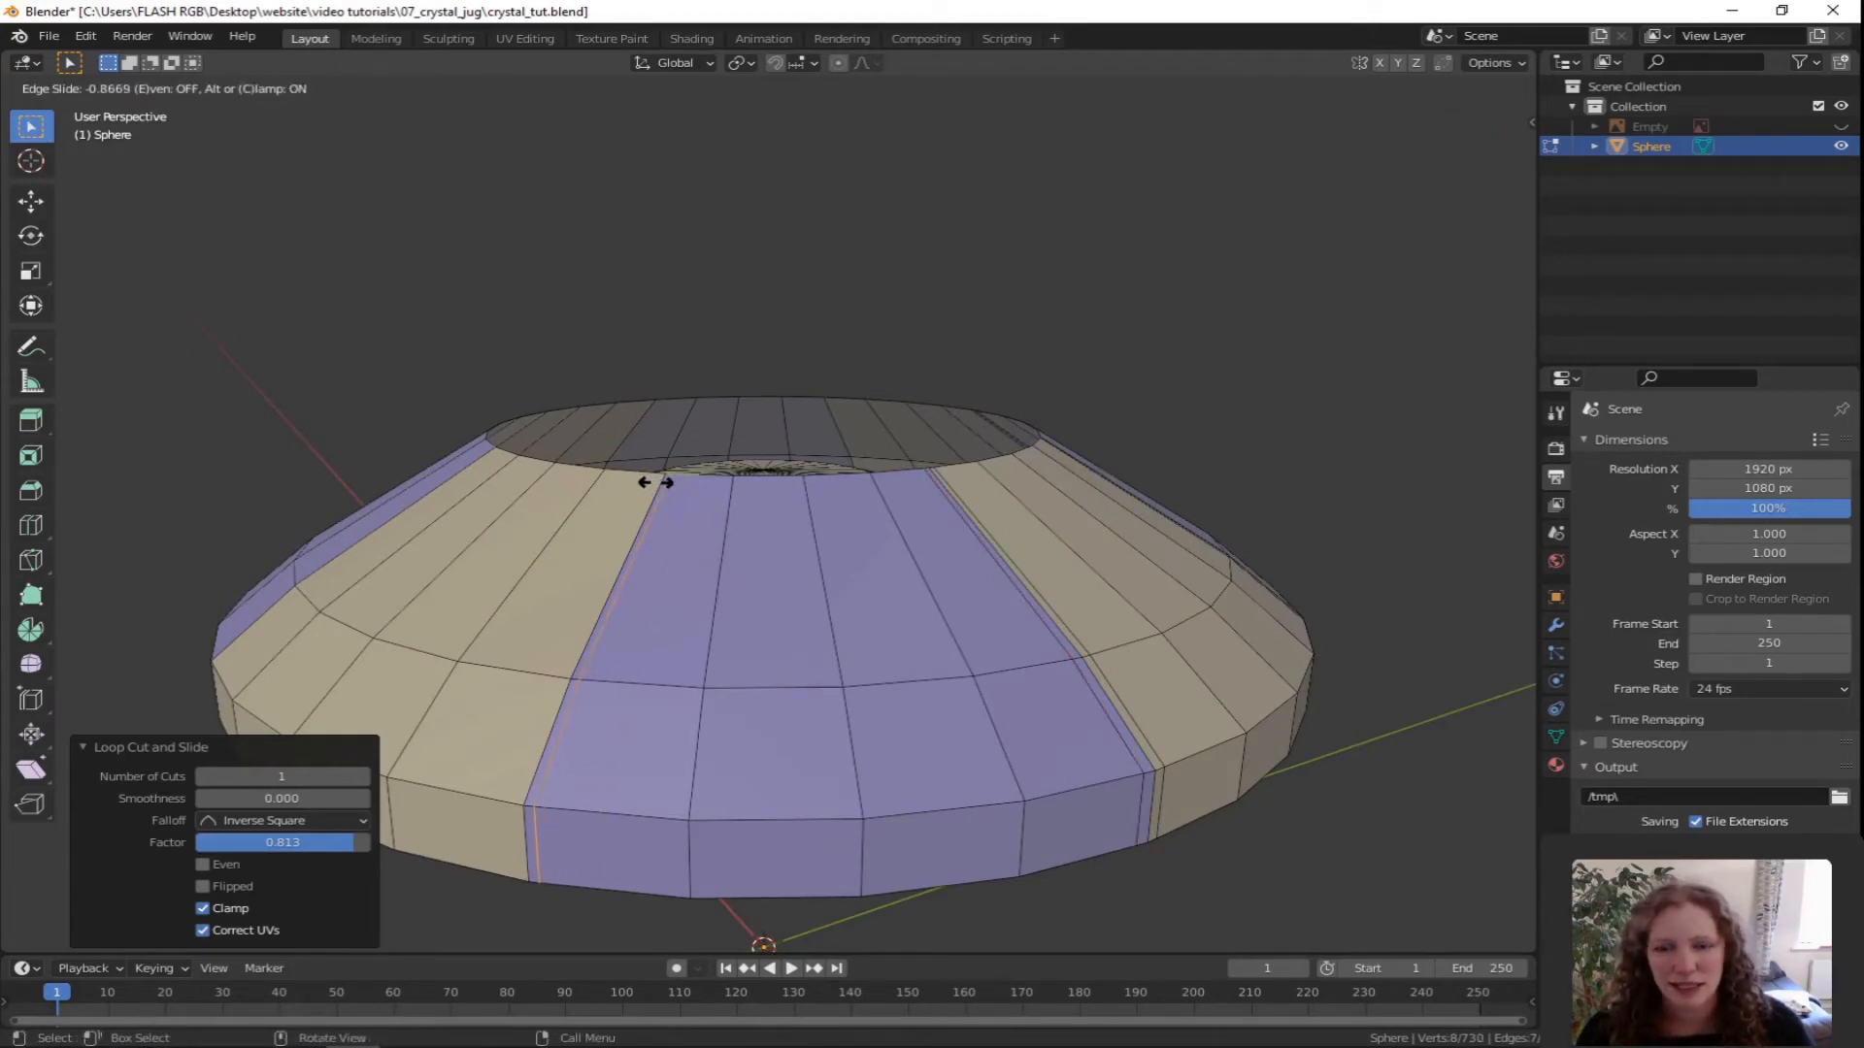
left_click(654, 482)
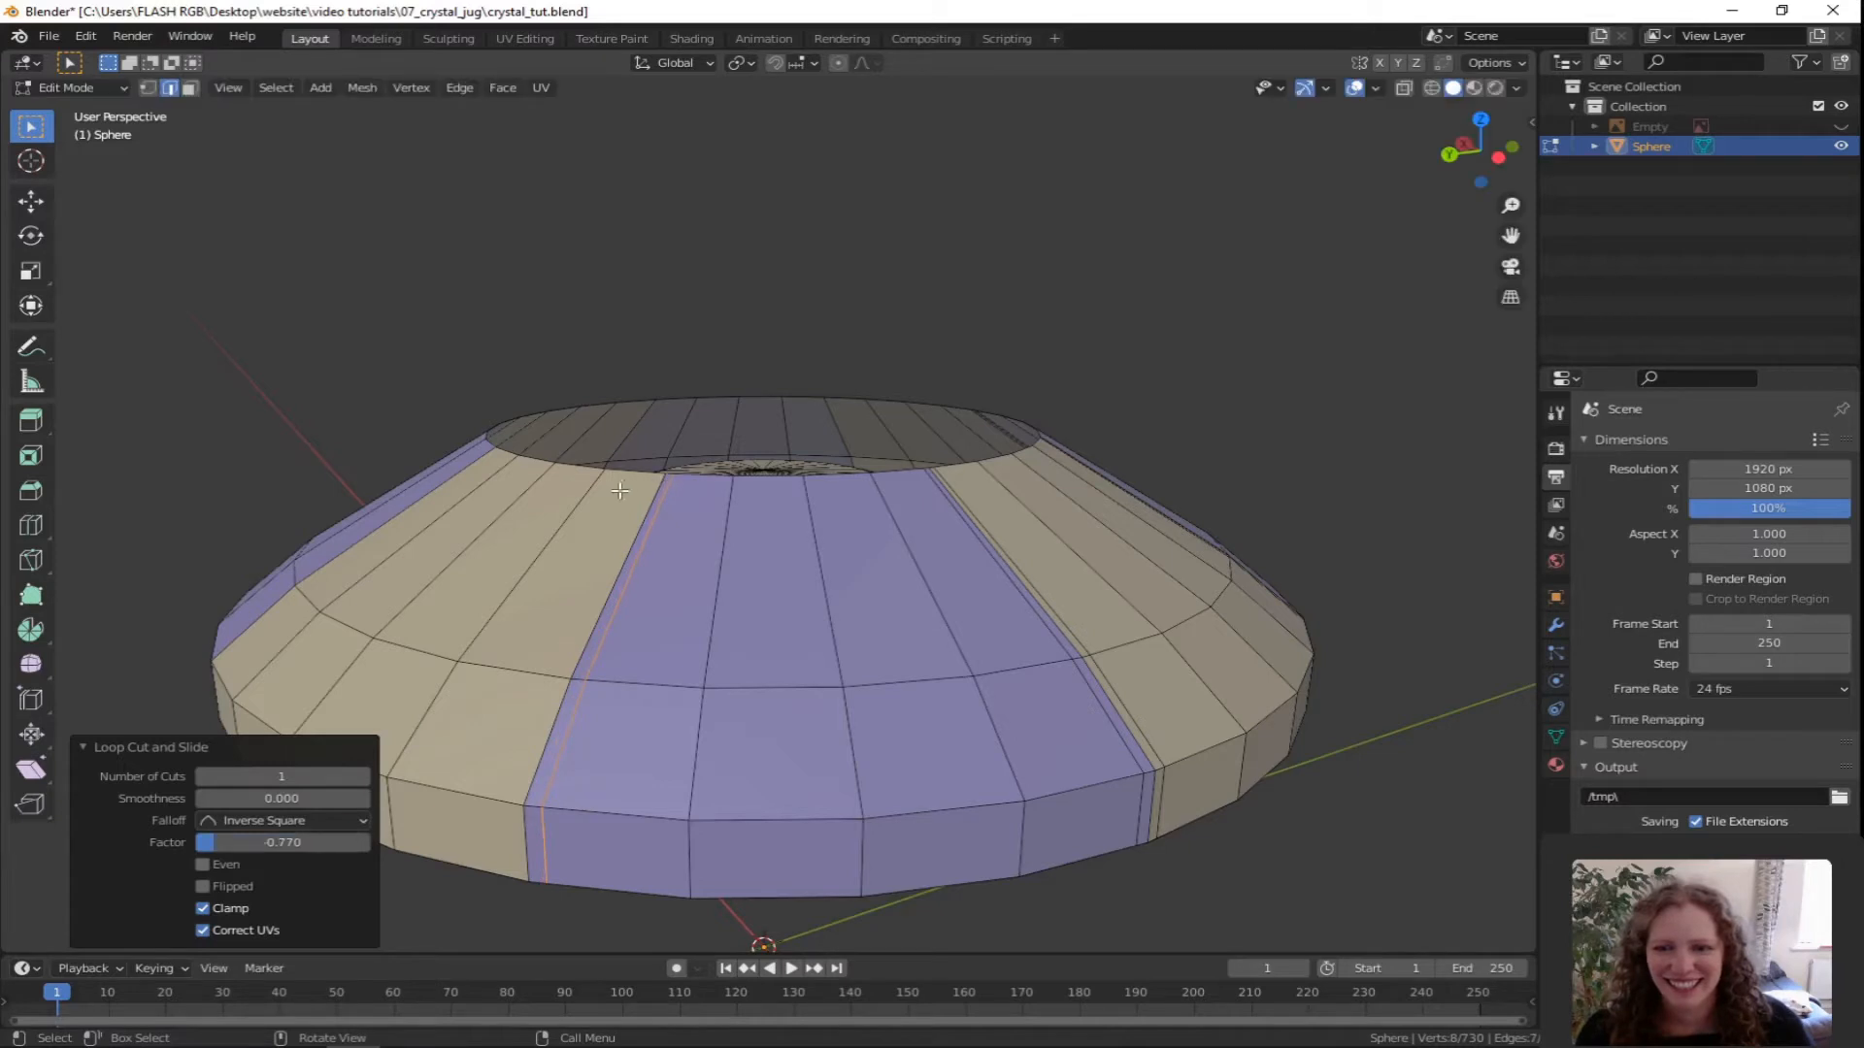
key("ctrl+r")
left_click(638, 481)
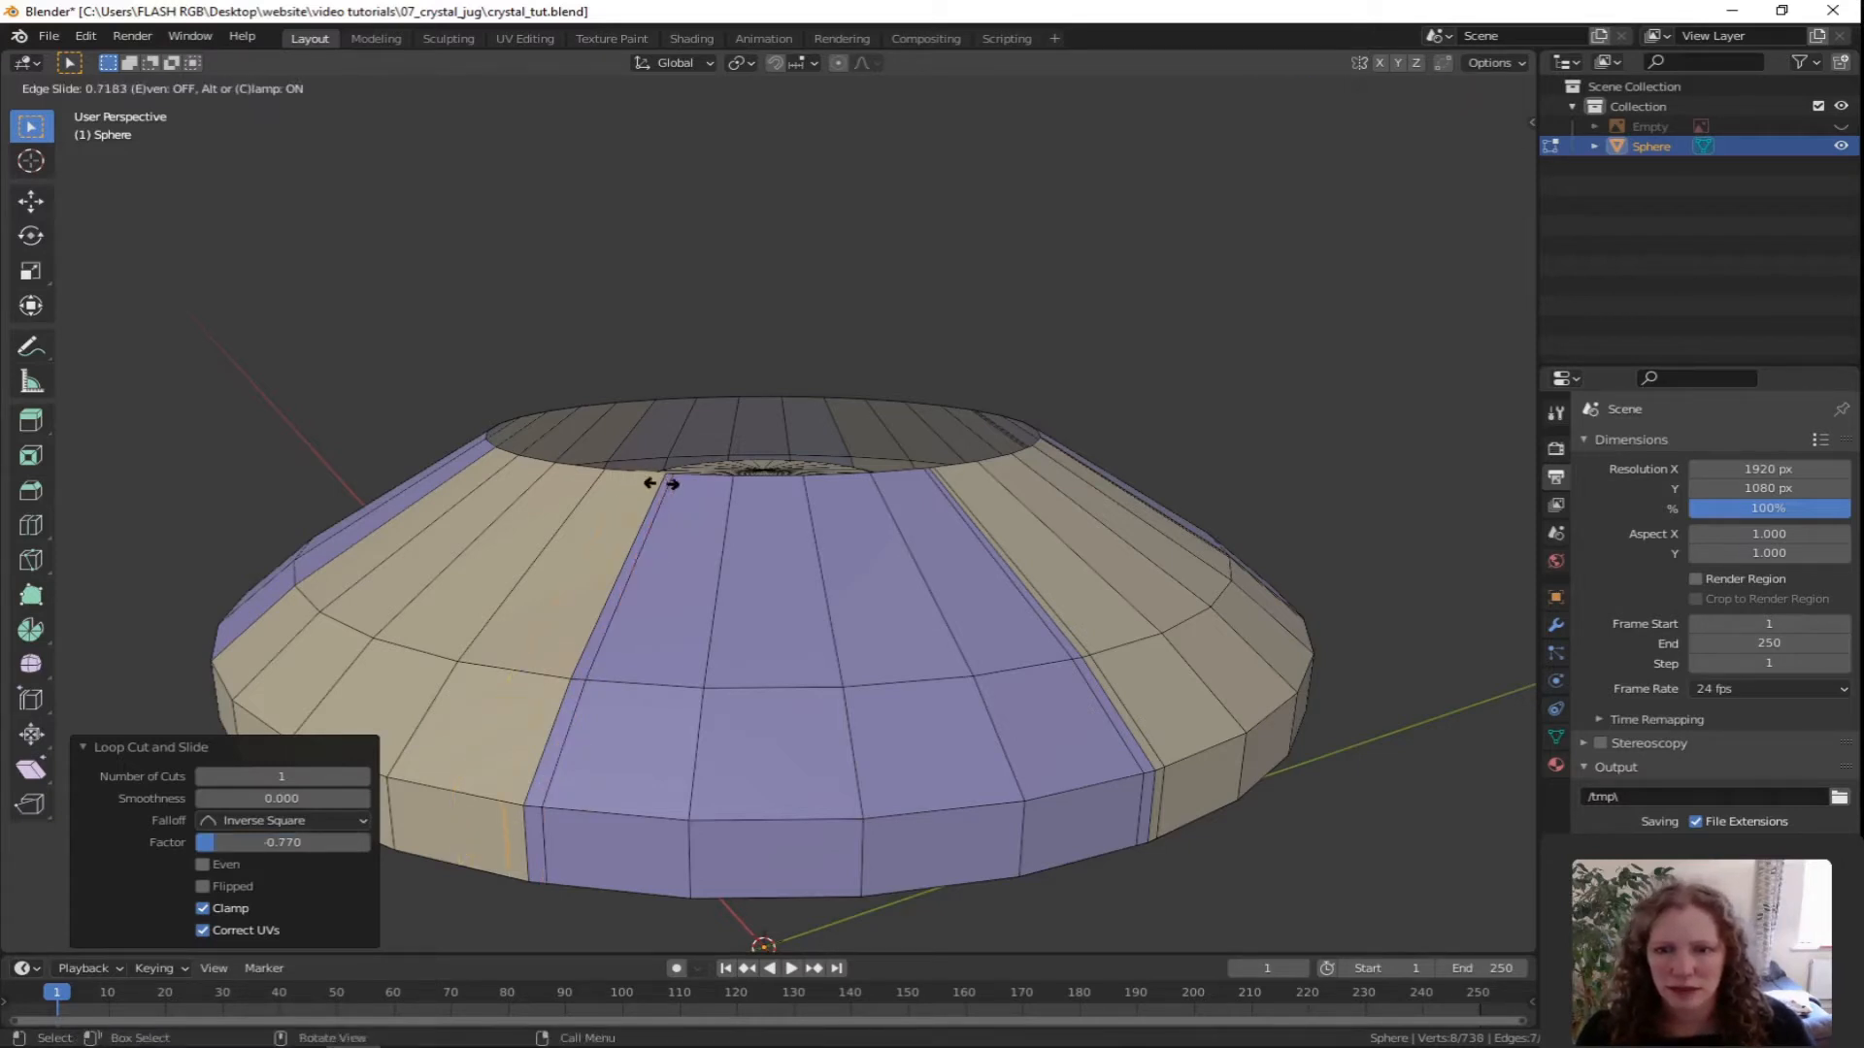
left_click(679, 498)
Edge-slide the new loop in the yellow band by about 0.349 closer to the colour boundary.
middle_click_drag(679, 498, 737, 609)
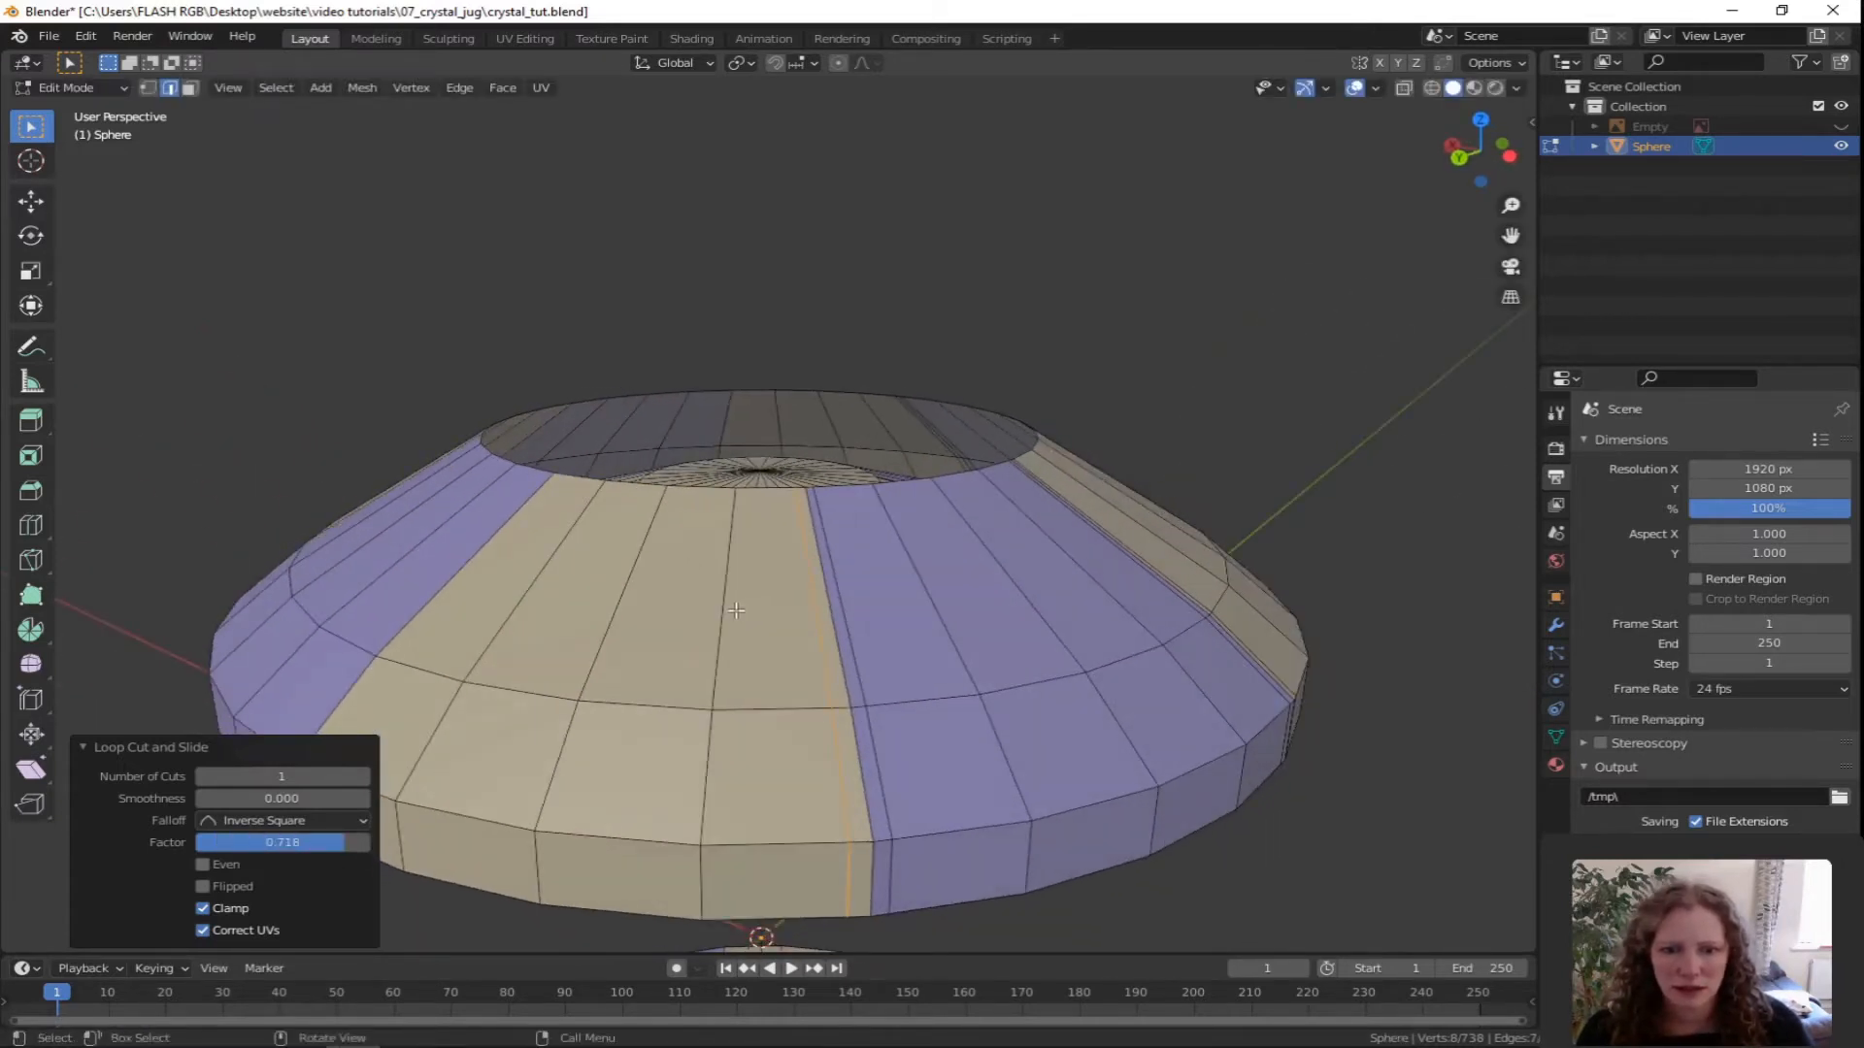
middle_click_drag(800, 685, 779, 675)
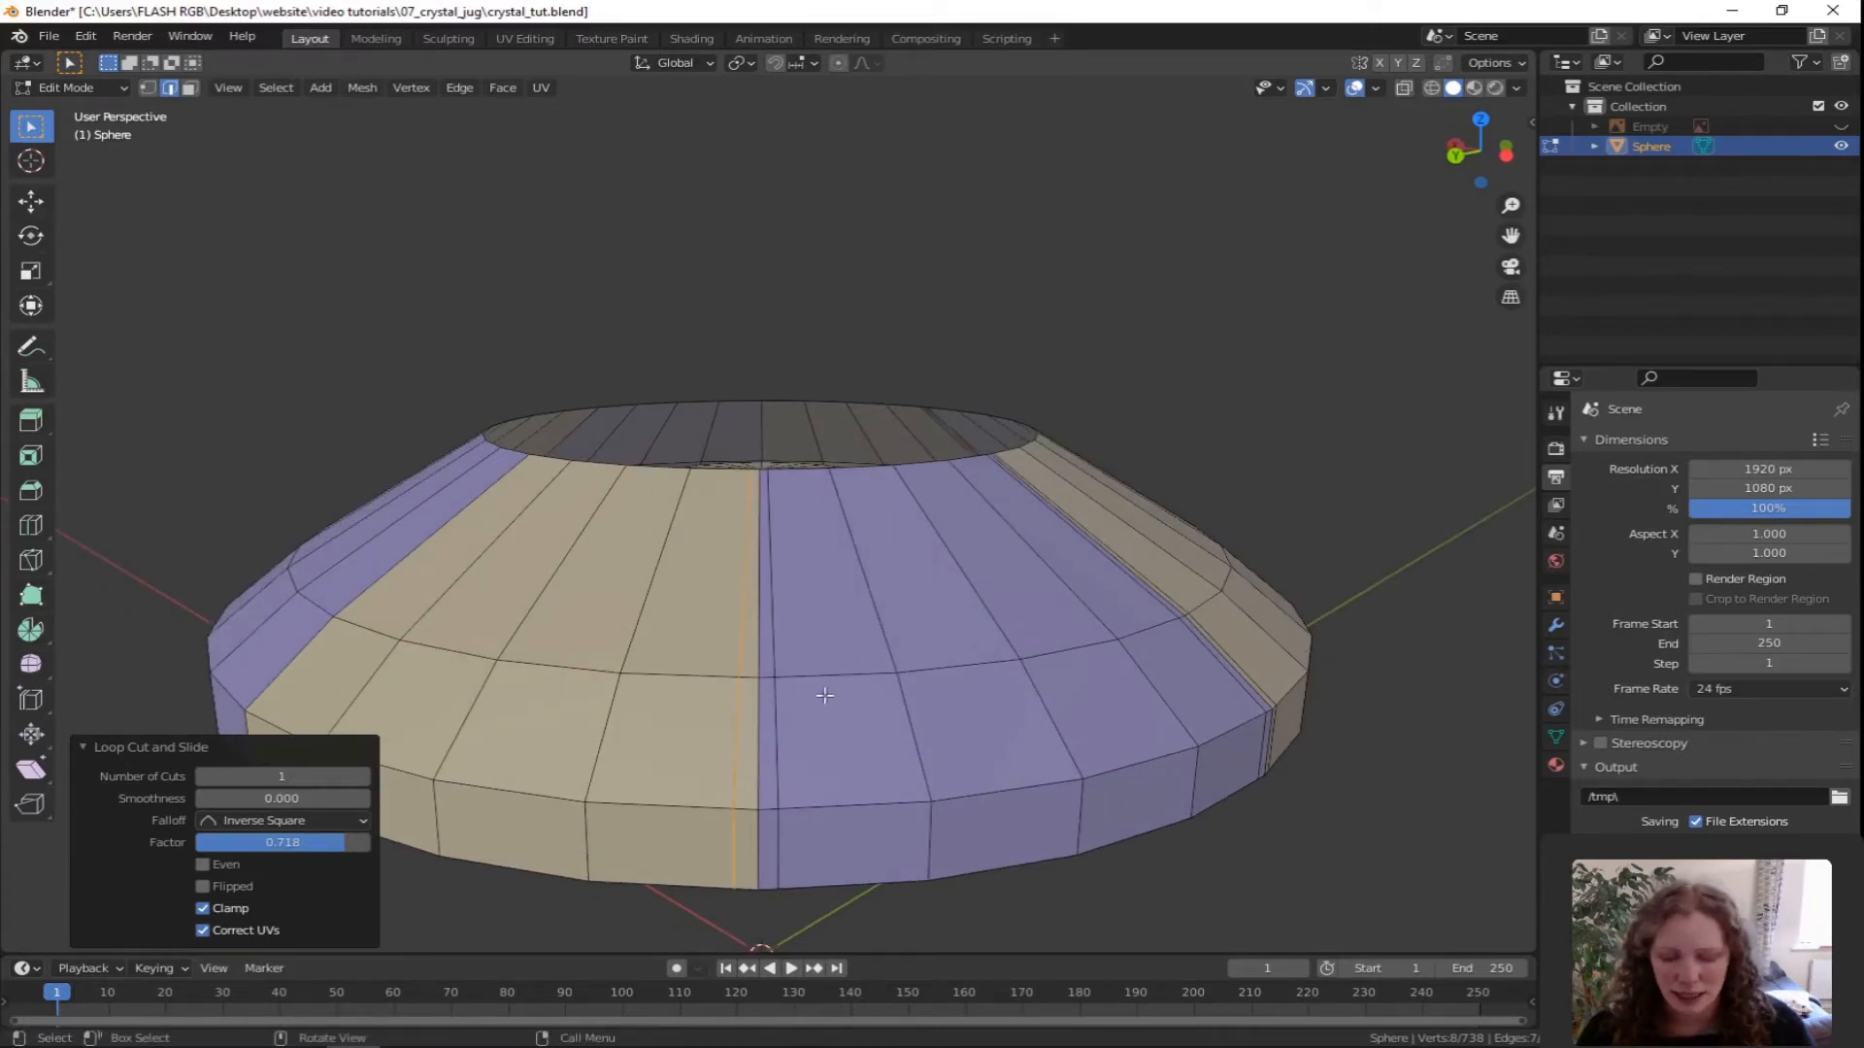
key("g")
key("g")
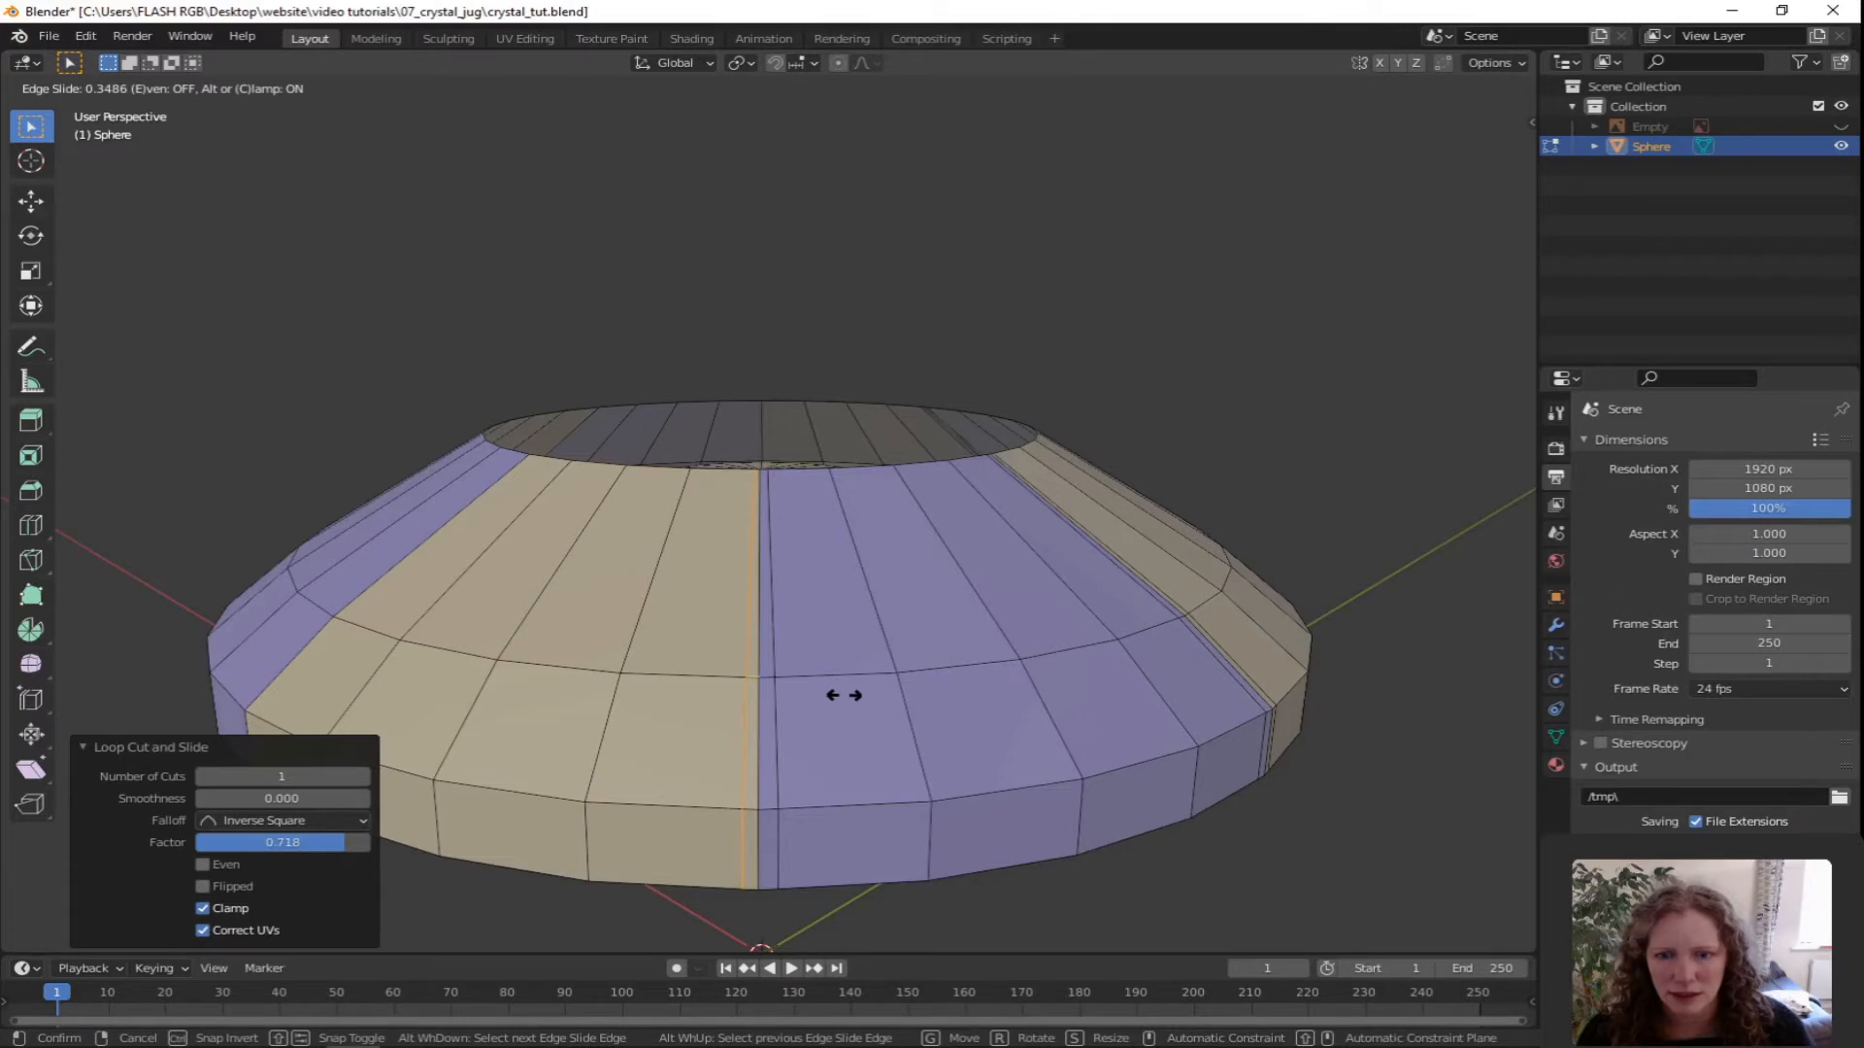
left_click(843, 695)
Add single loop cuts beside the next uncut colour boundary, slid to -0.837 in the yellow band and 0.851 in the purple band.
middle_click_drag(620, 696, 742, 526)
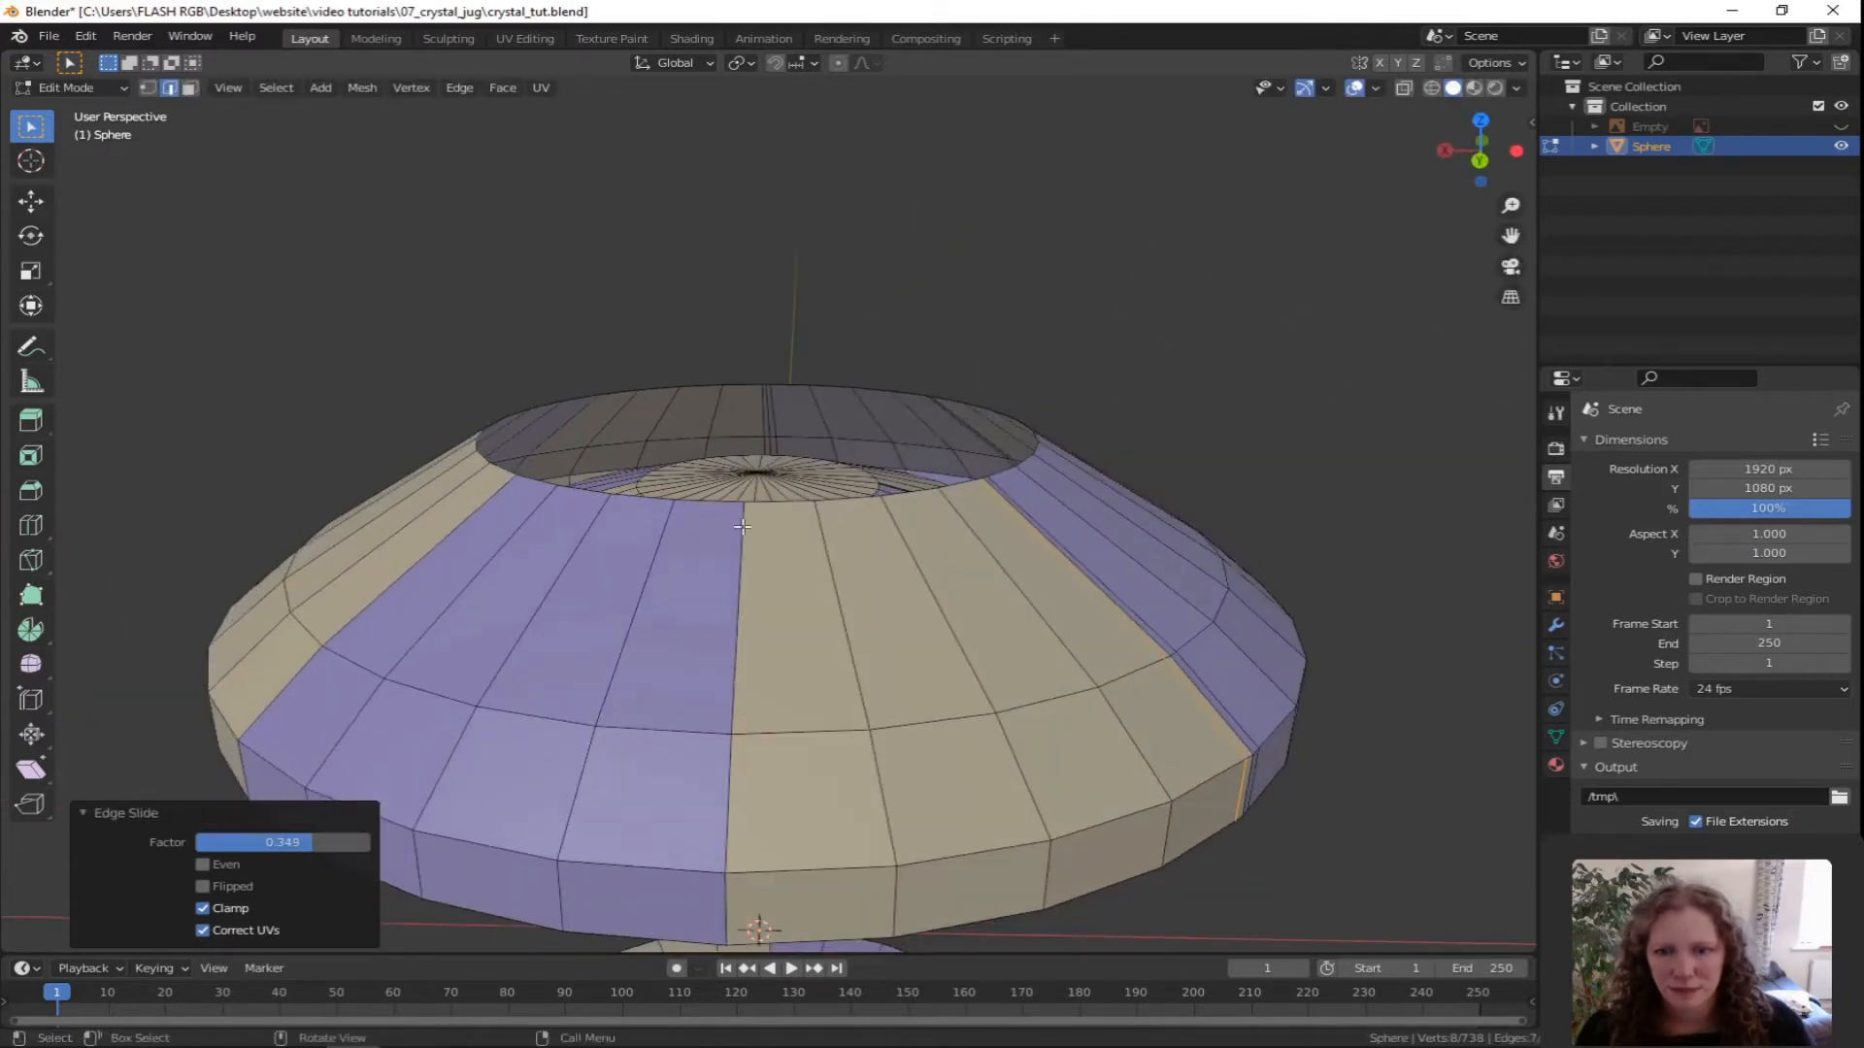
key("ctrl+r")
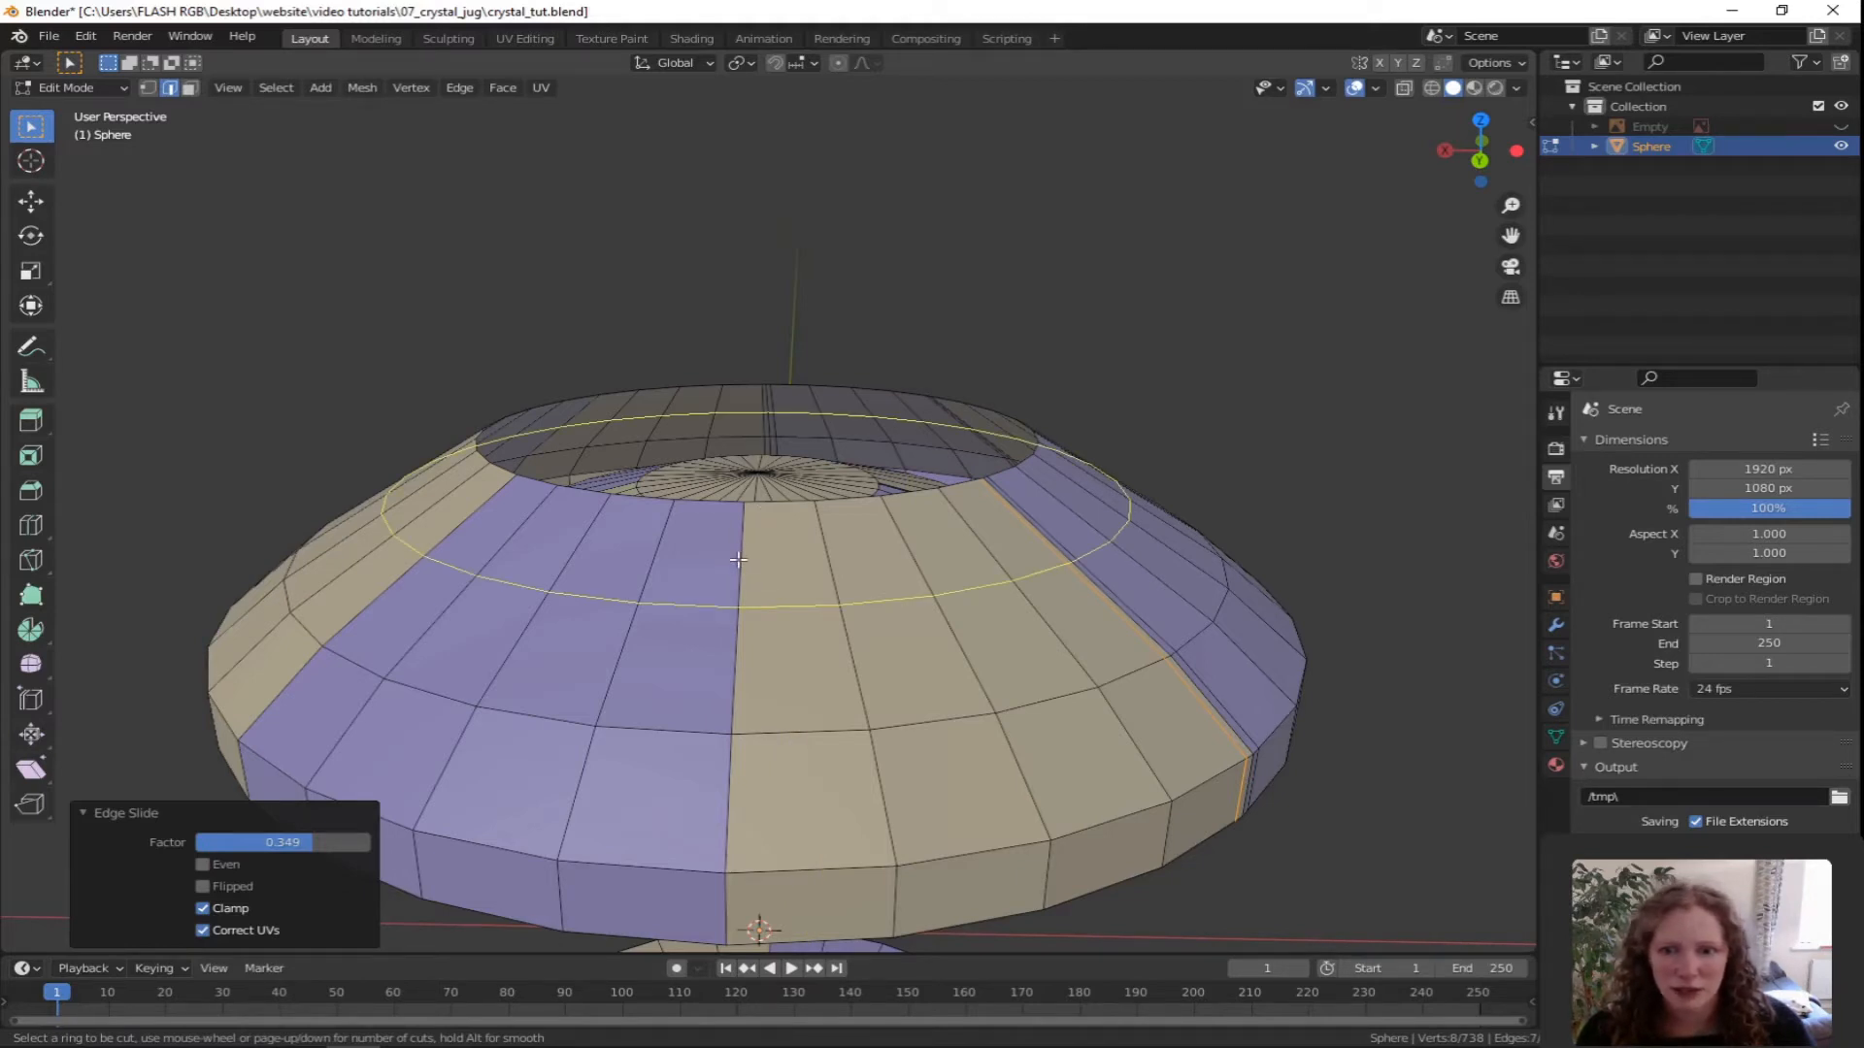
scroll(737, 559, "up", 5)
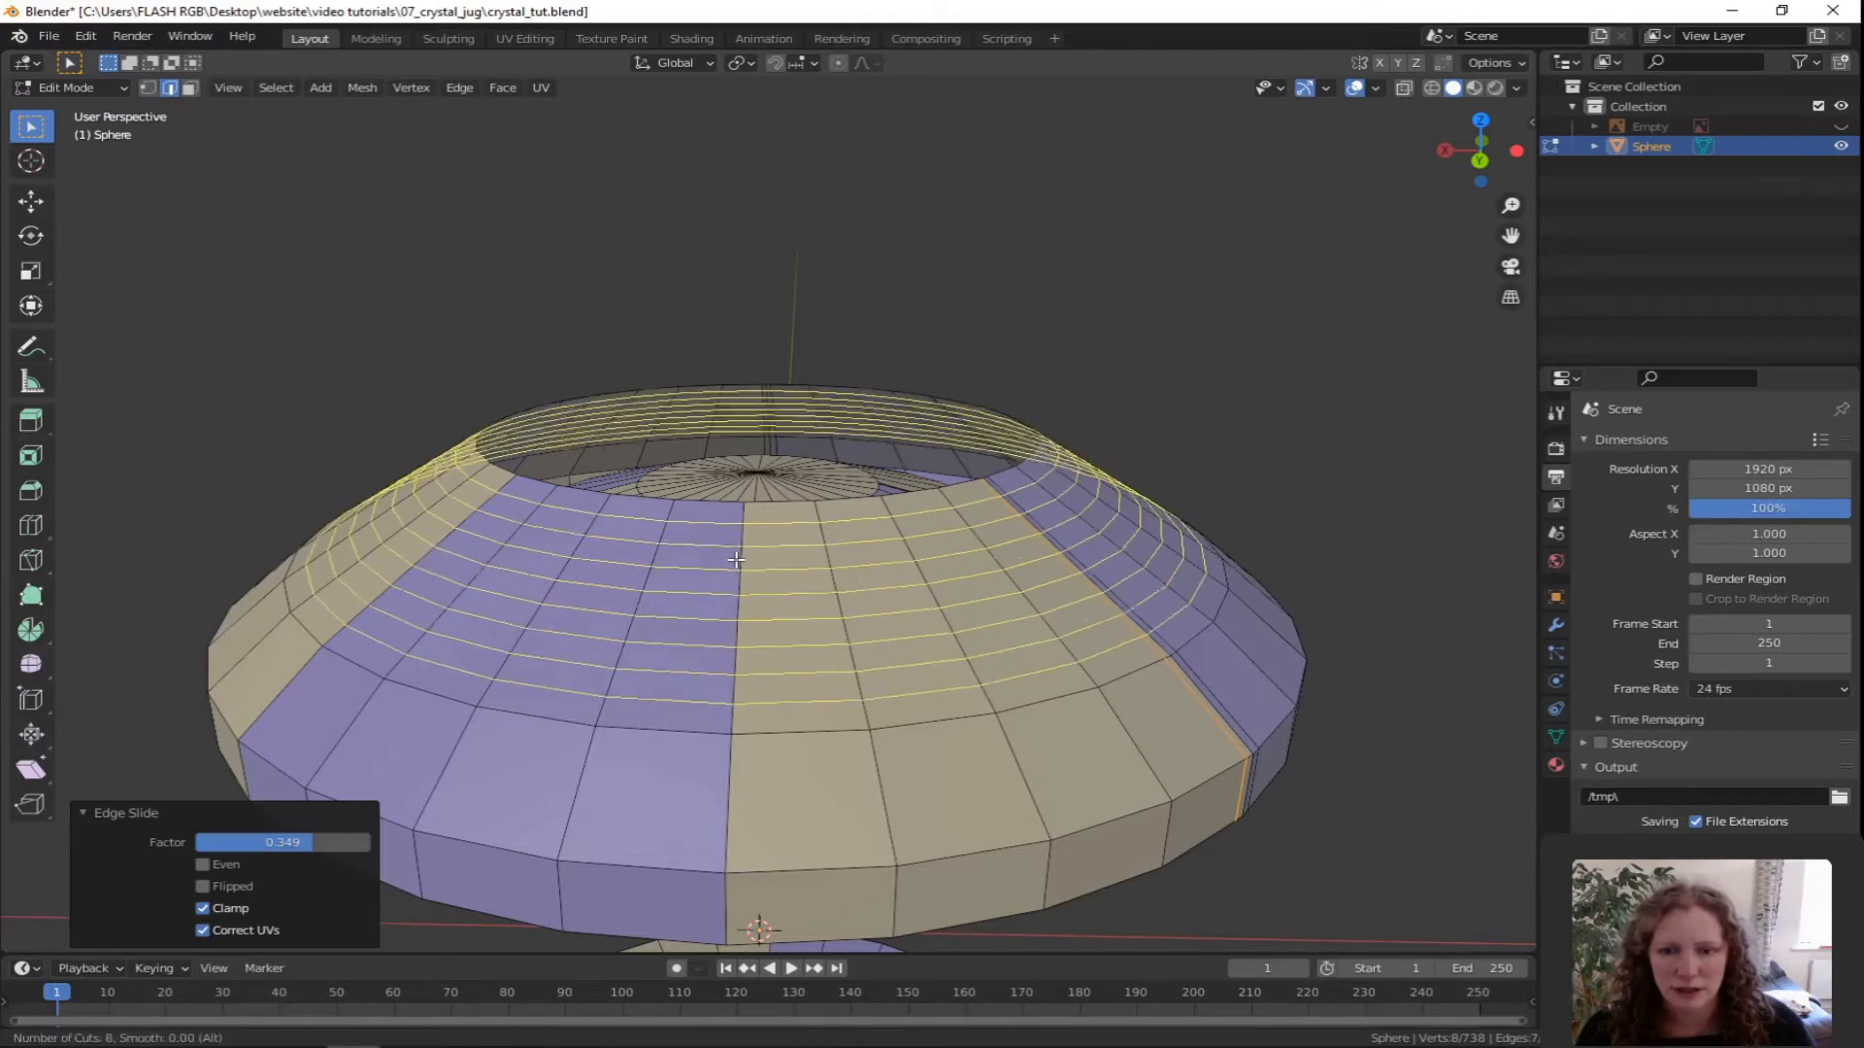
scroll(735, 563, "down", 5)
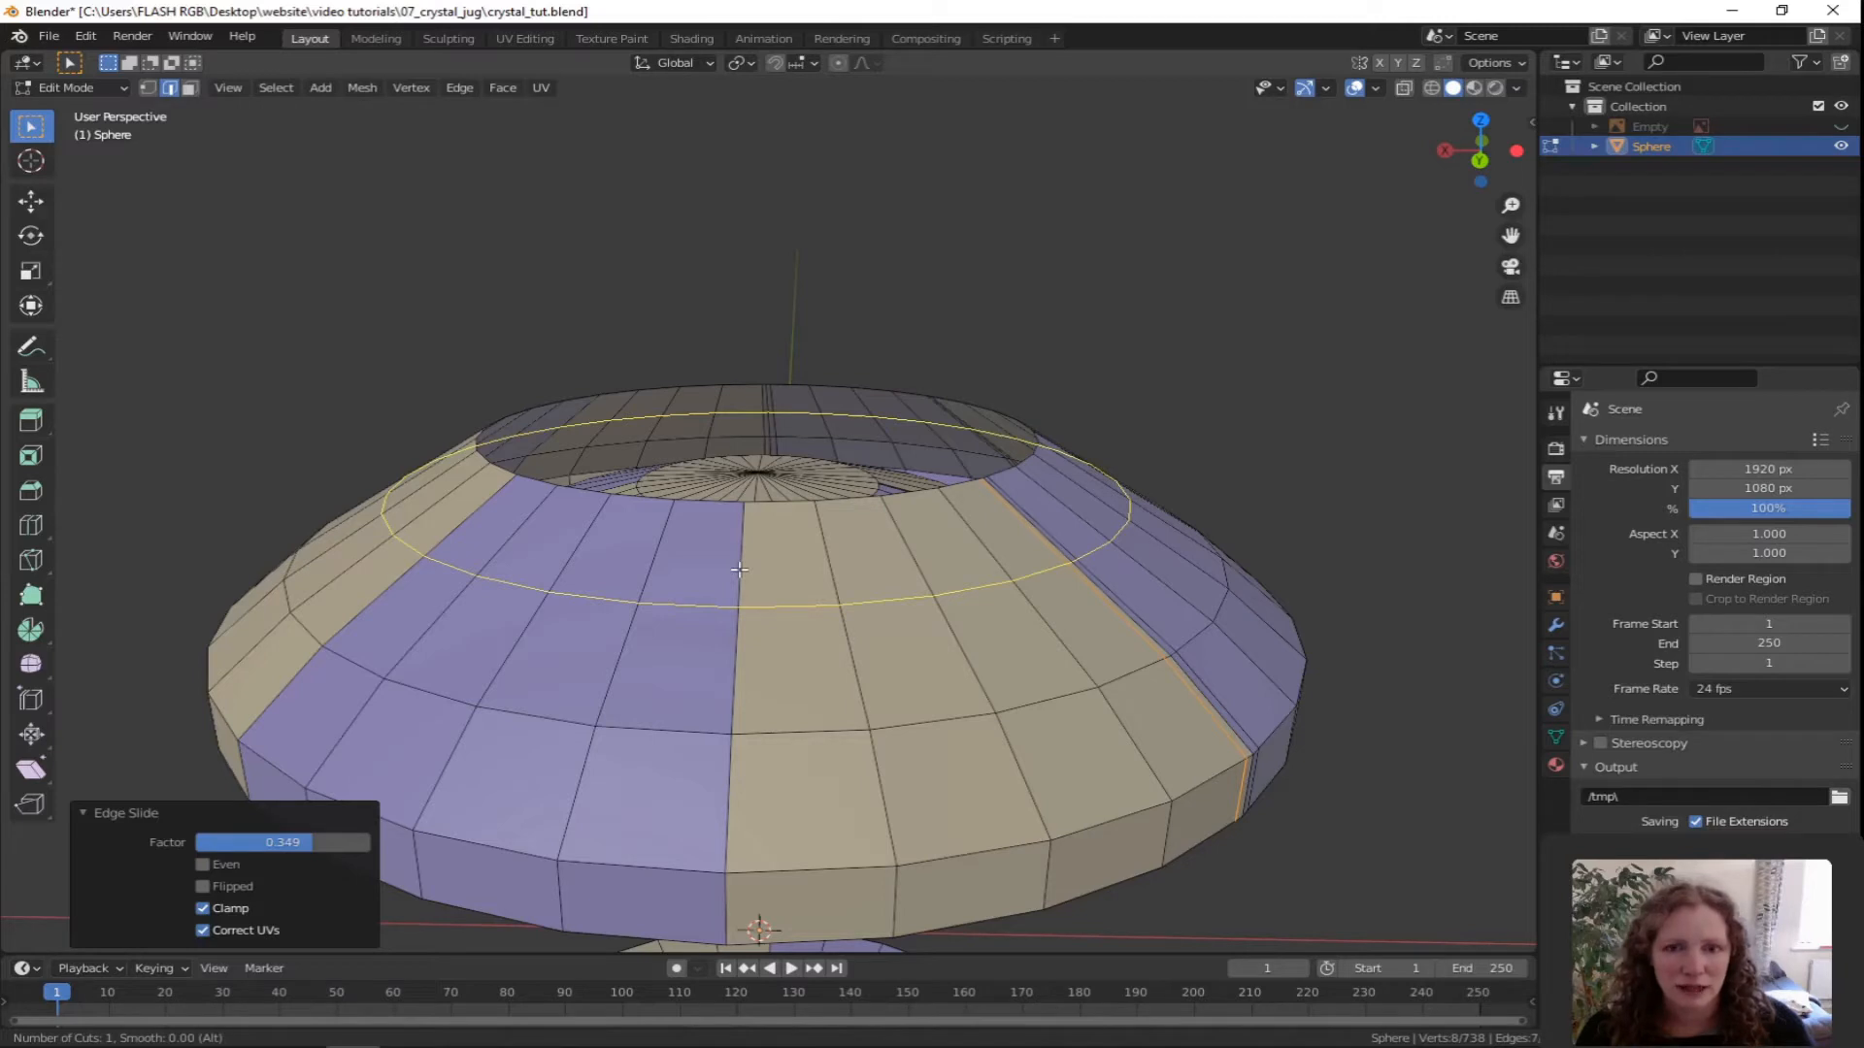
left_click(780, 502)
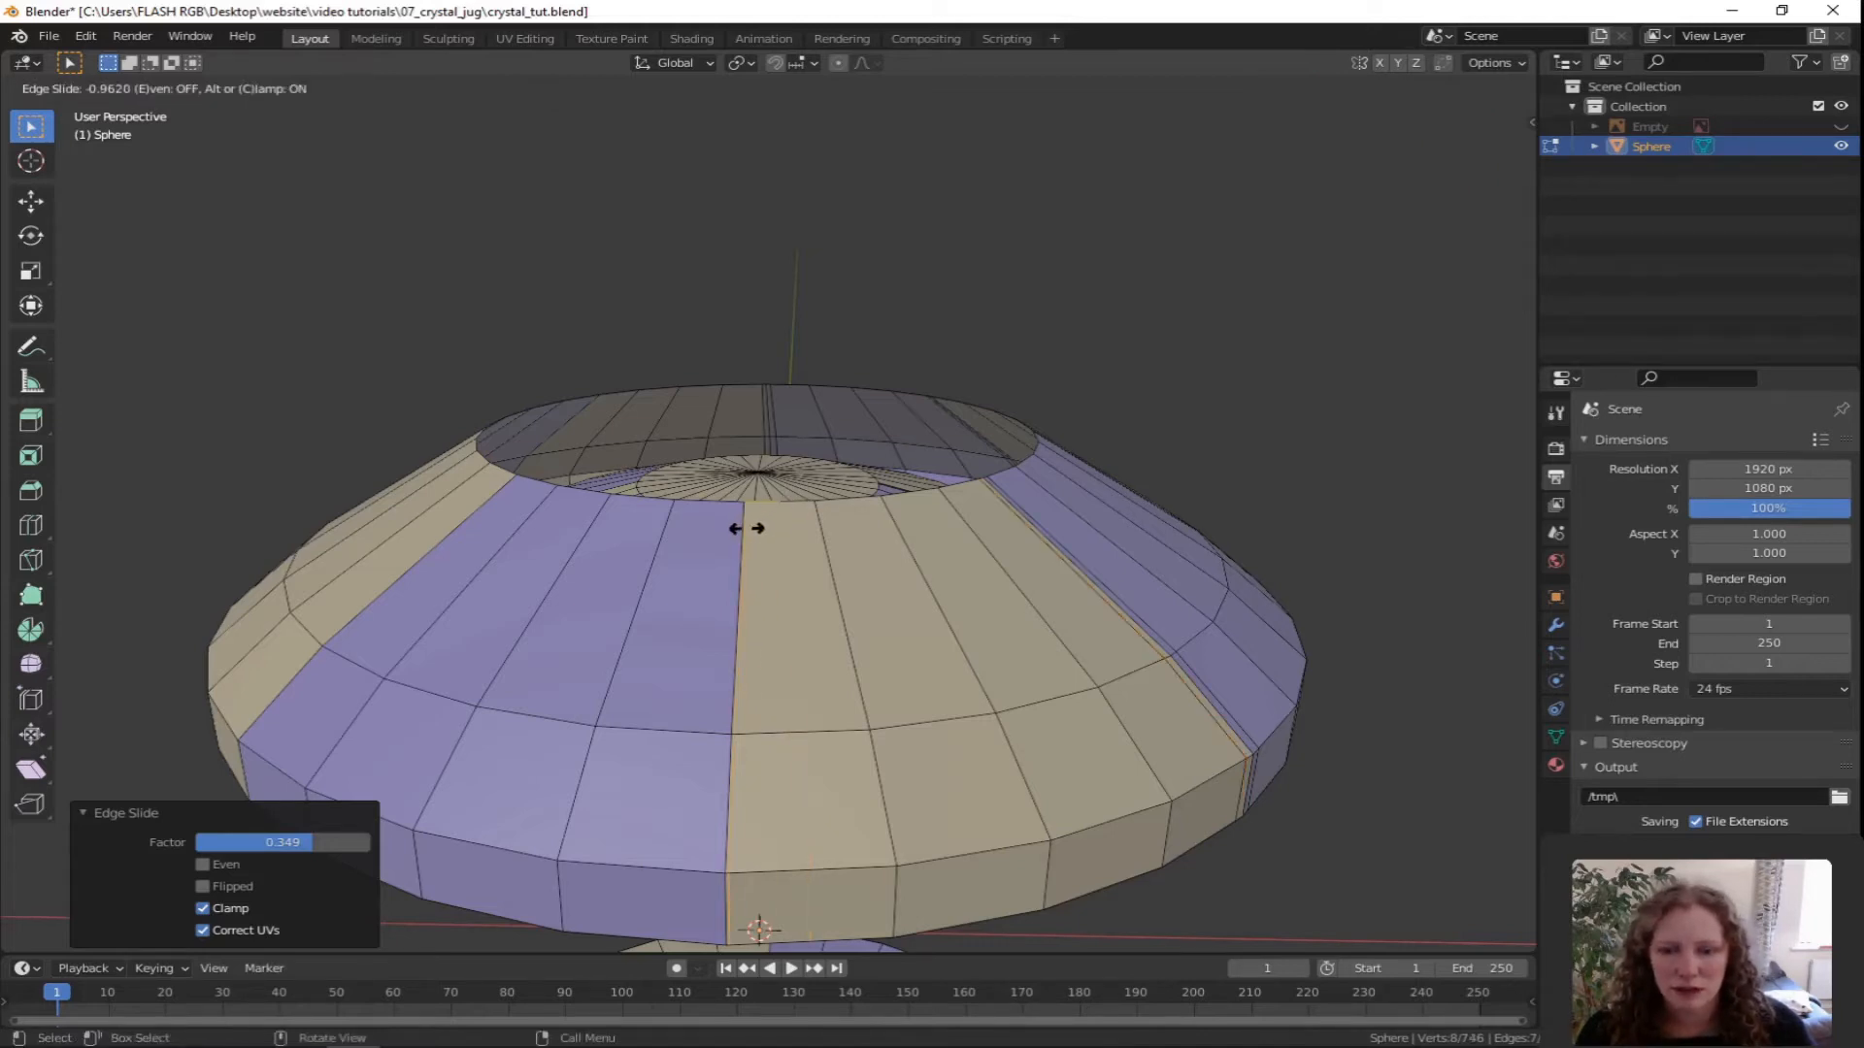
left_click(750, 528)
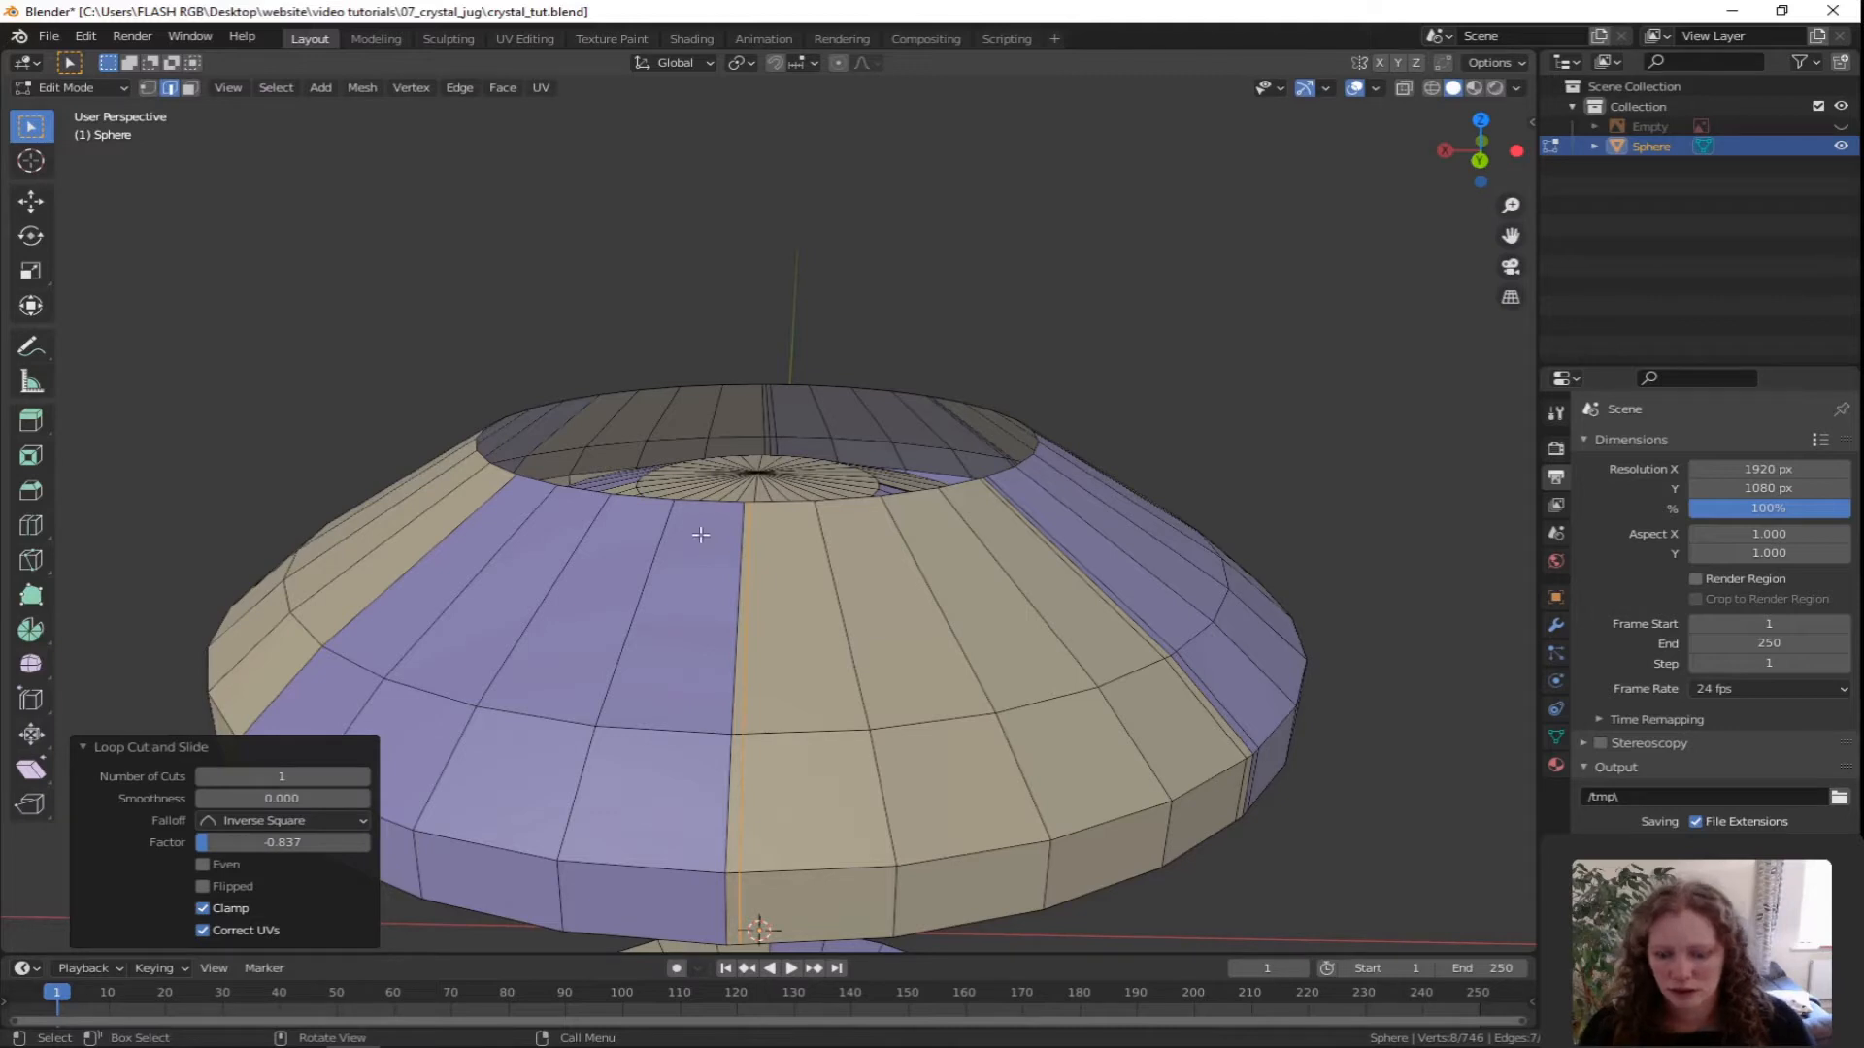
key("ctrl+r")
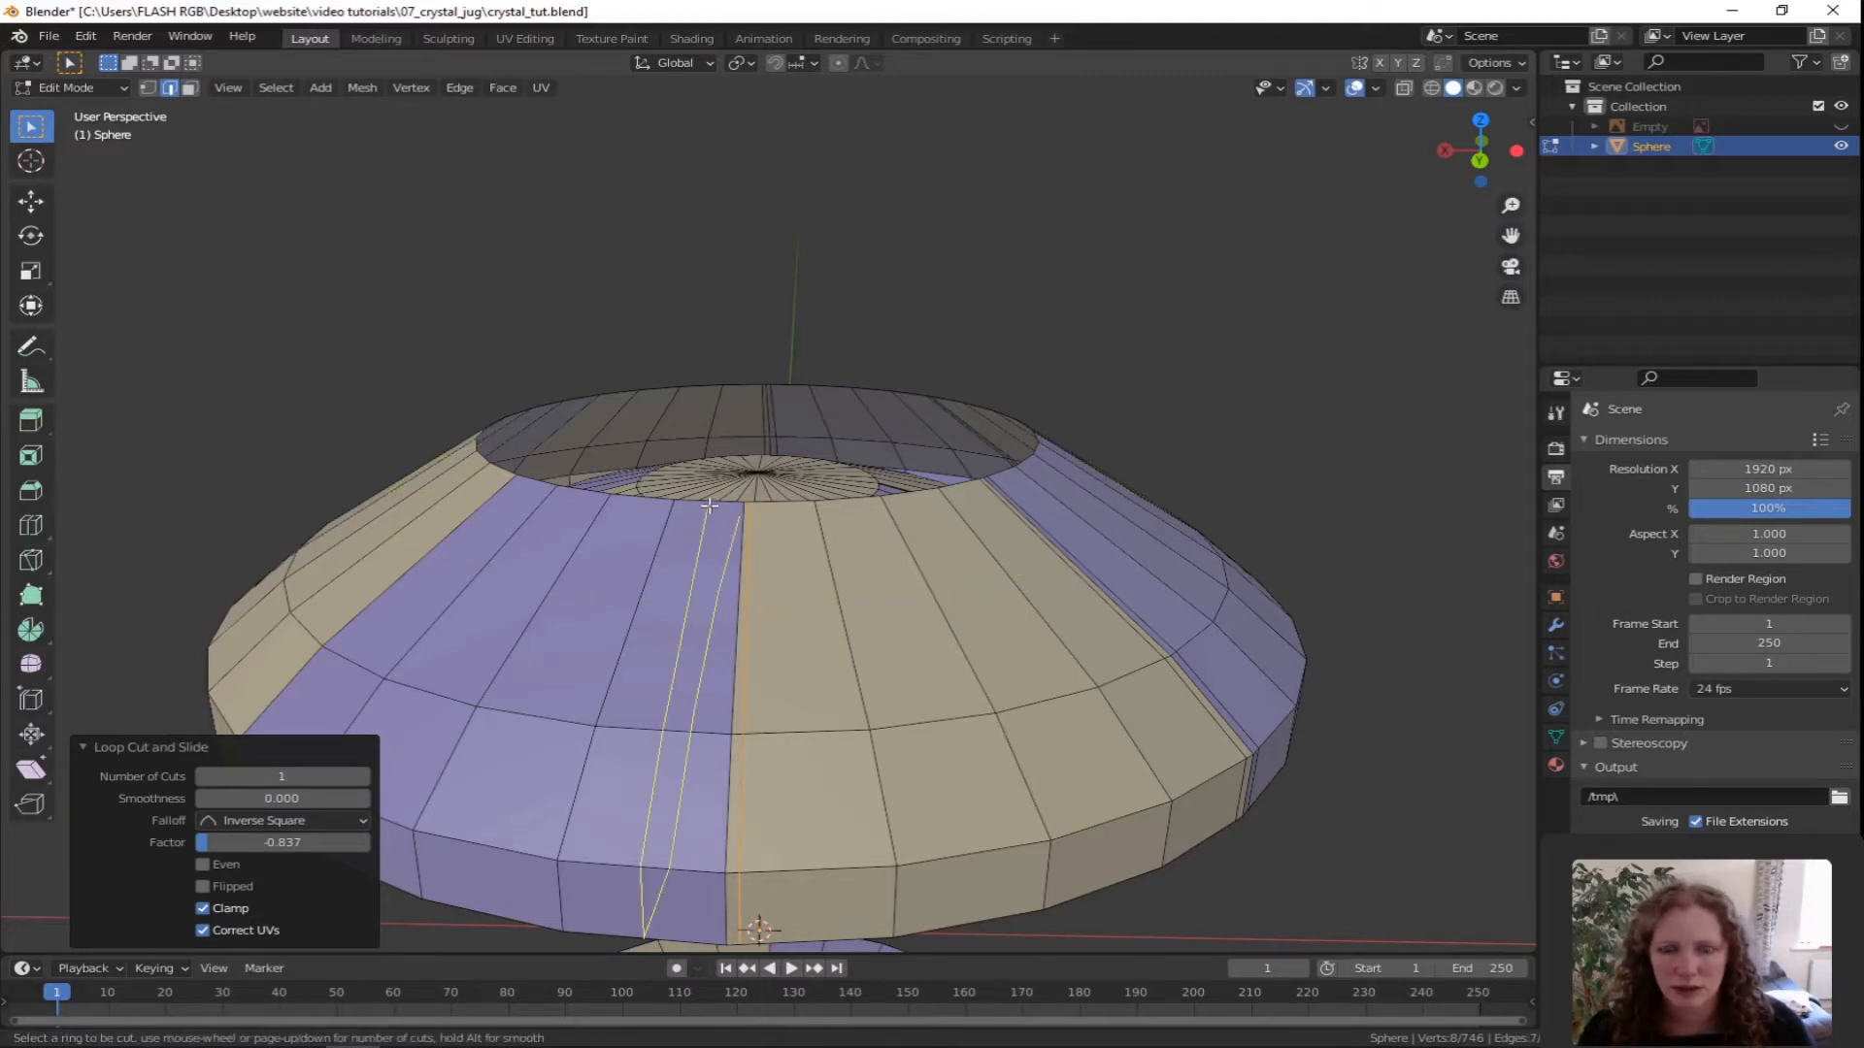
left_click(708, 505)
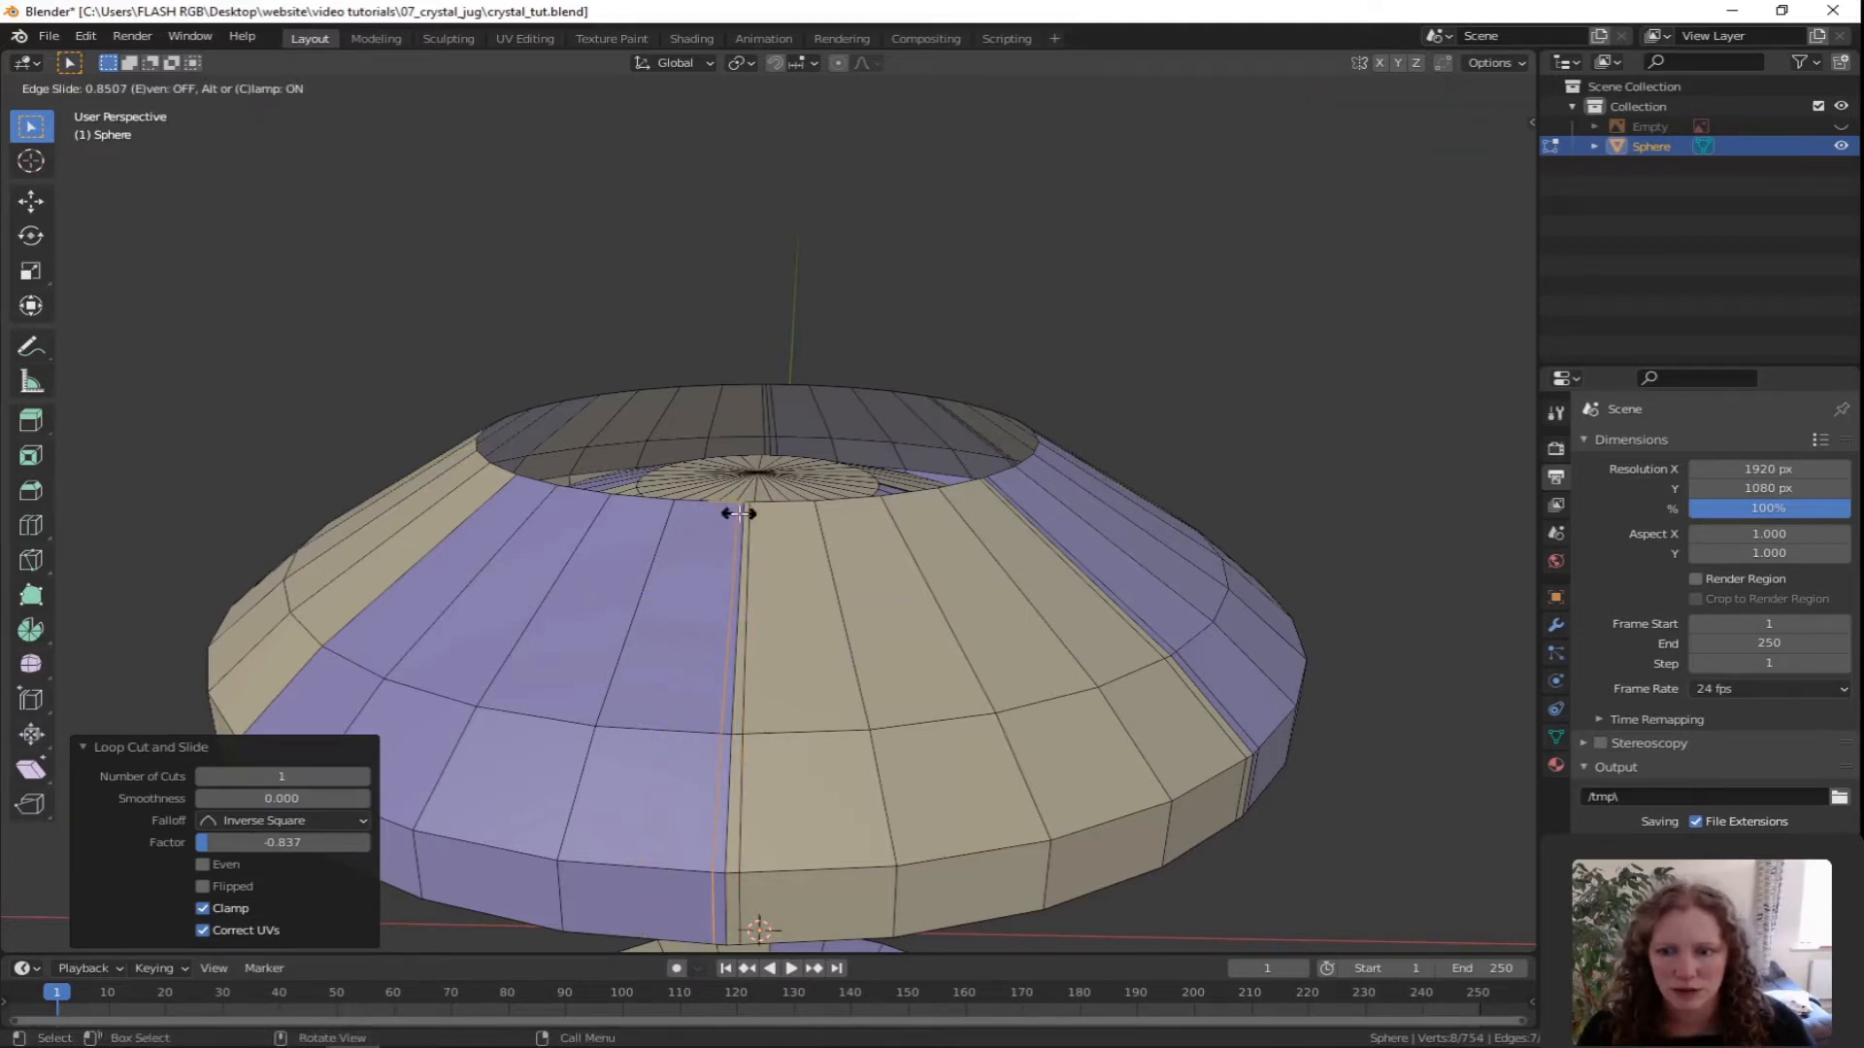
left_click(738, 513)
Support the next uncut colour boundary with two loop cuts, slid to -0.824 in the purple band and 0.818 in the yellow band.
middle_click_drag(738, 513, 749, 567)
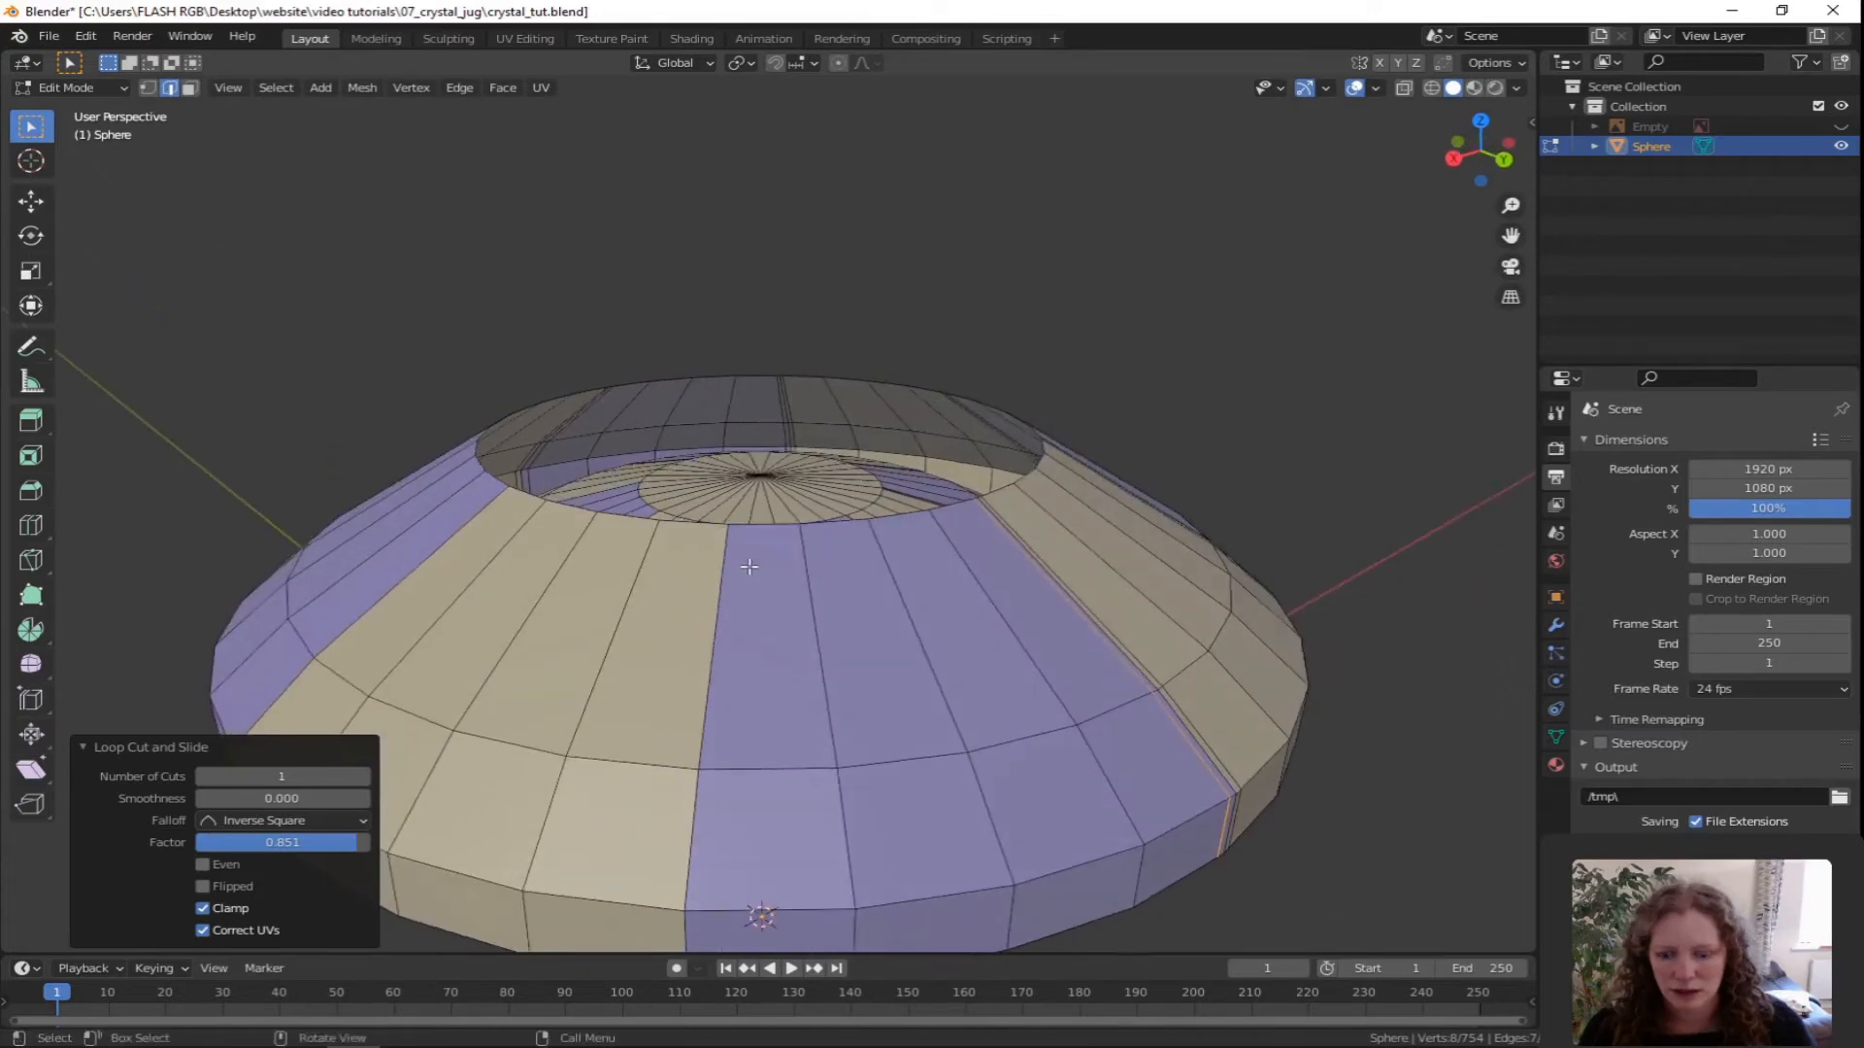
key("ctrl+r")
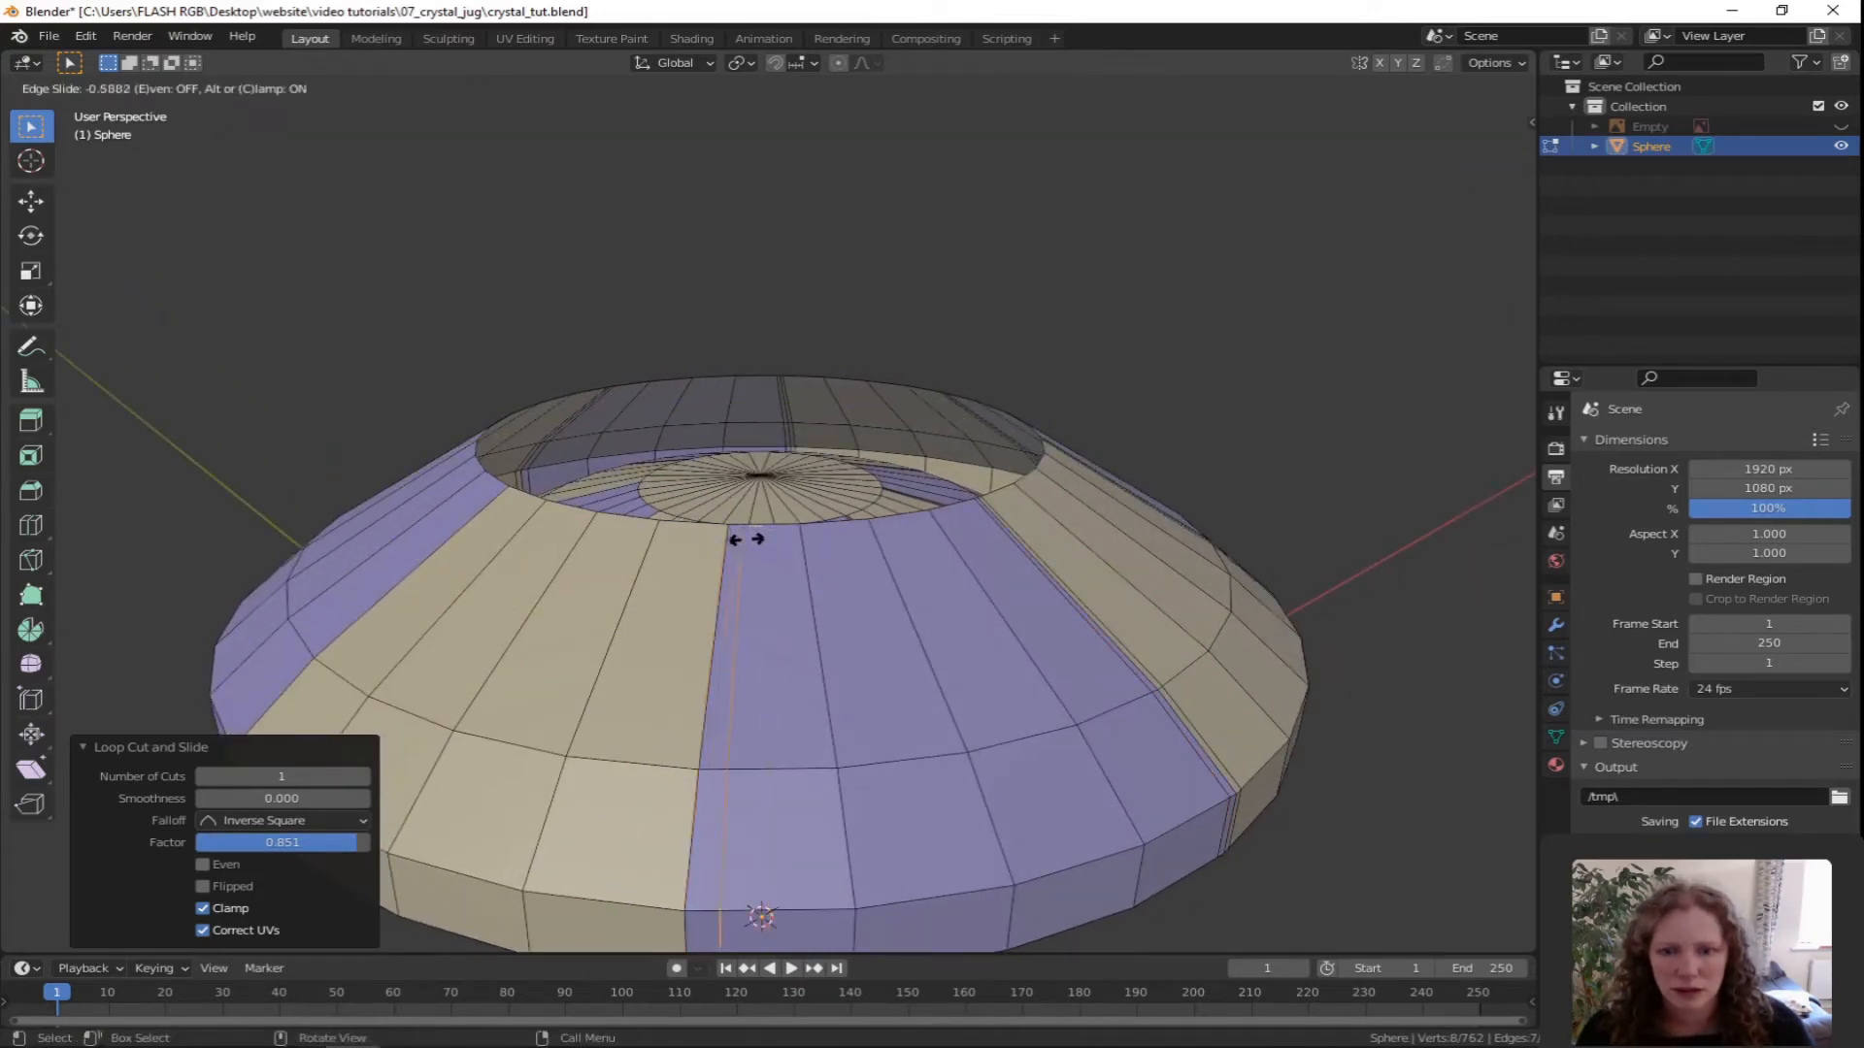
left_click(743, 540)
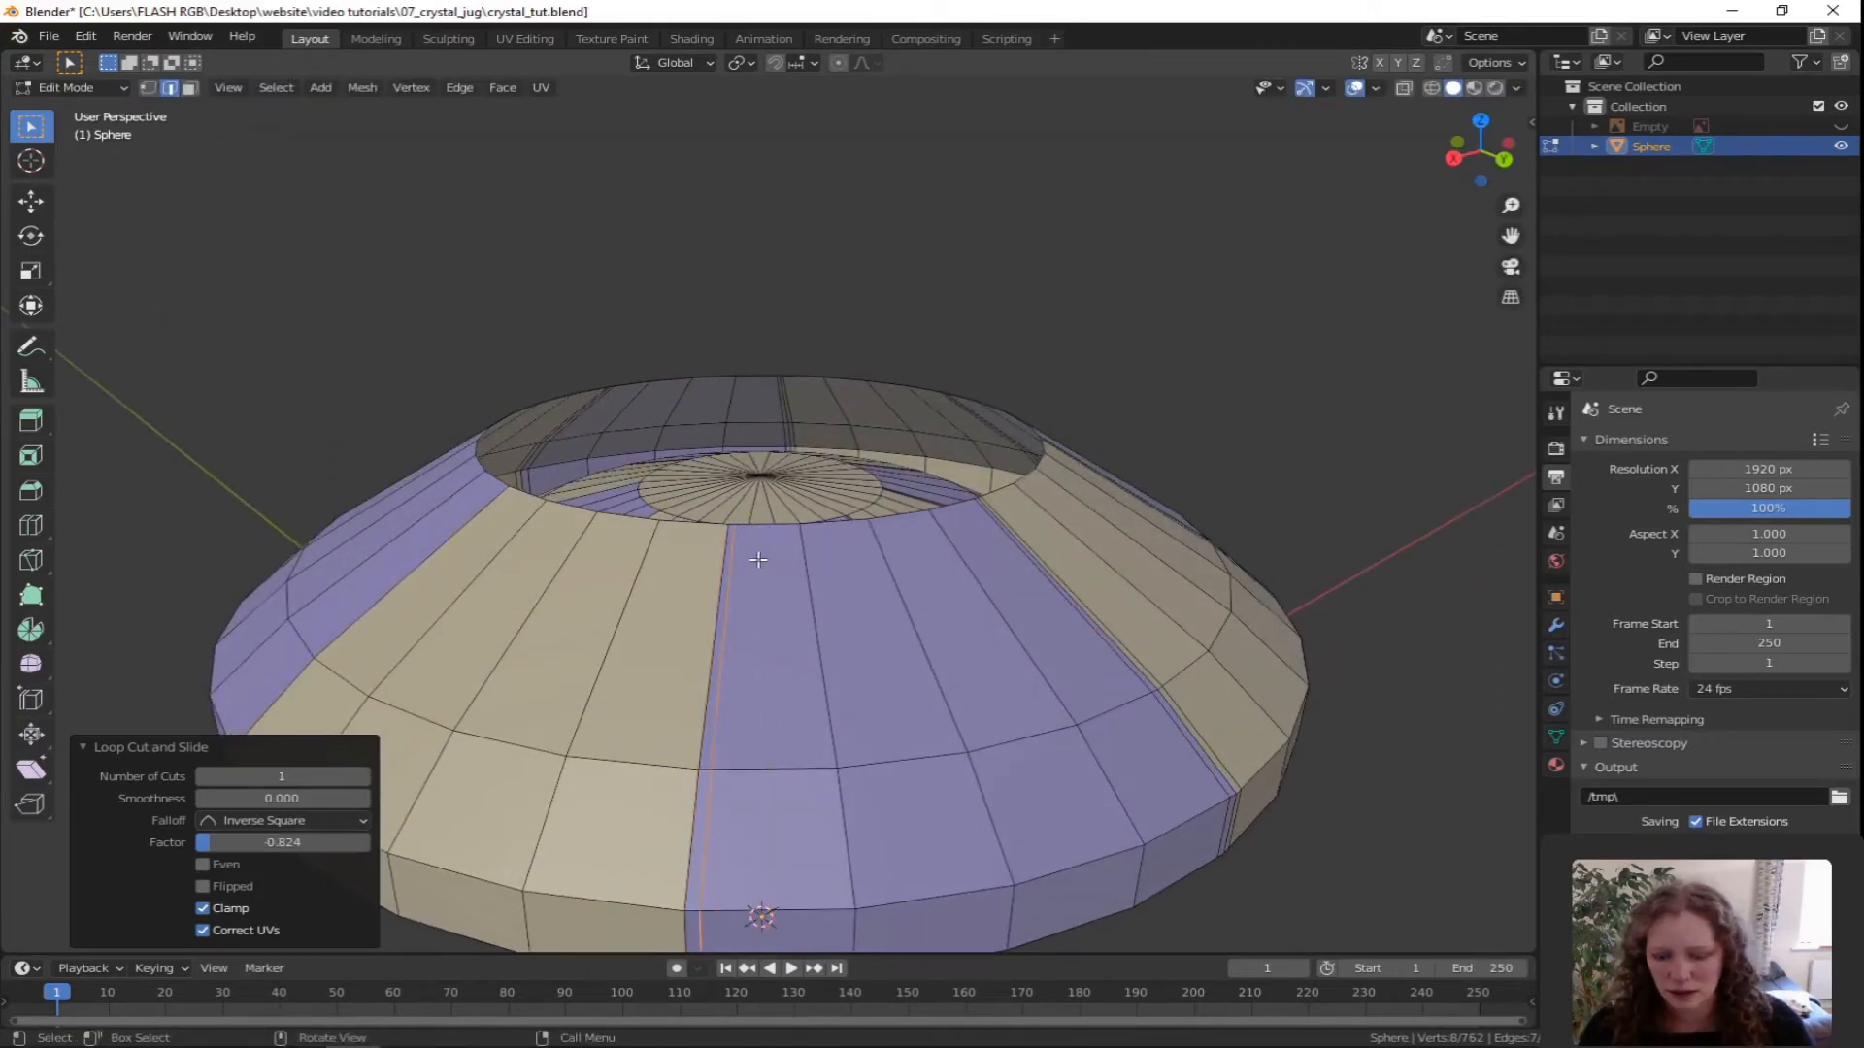
middle_click_drag(720, 582, 738, 580)
key("ctrl+r")
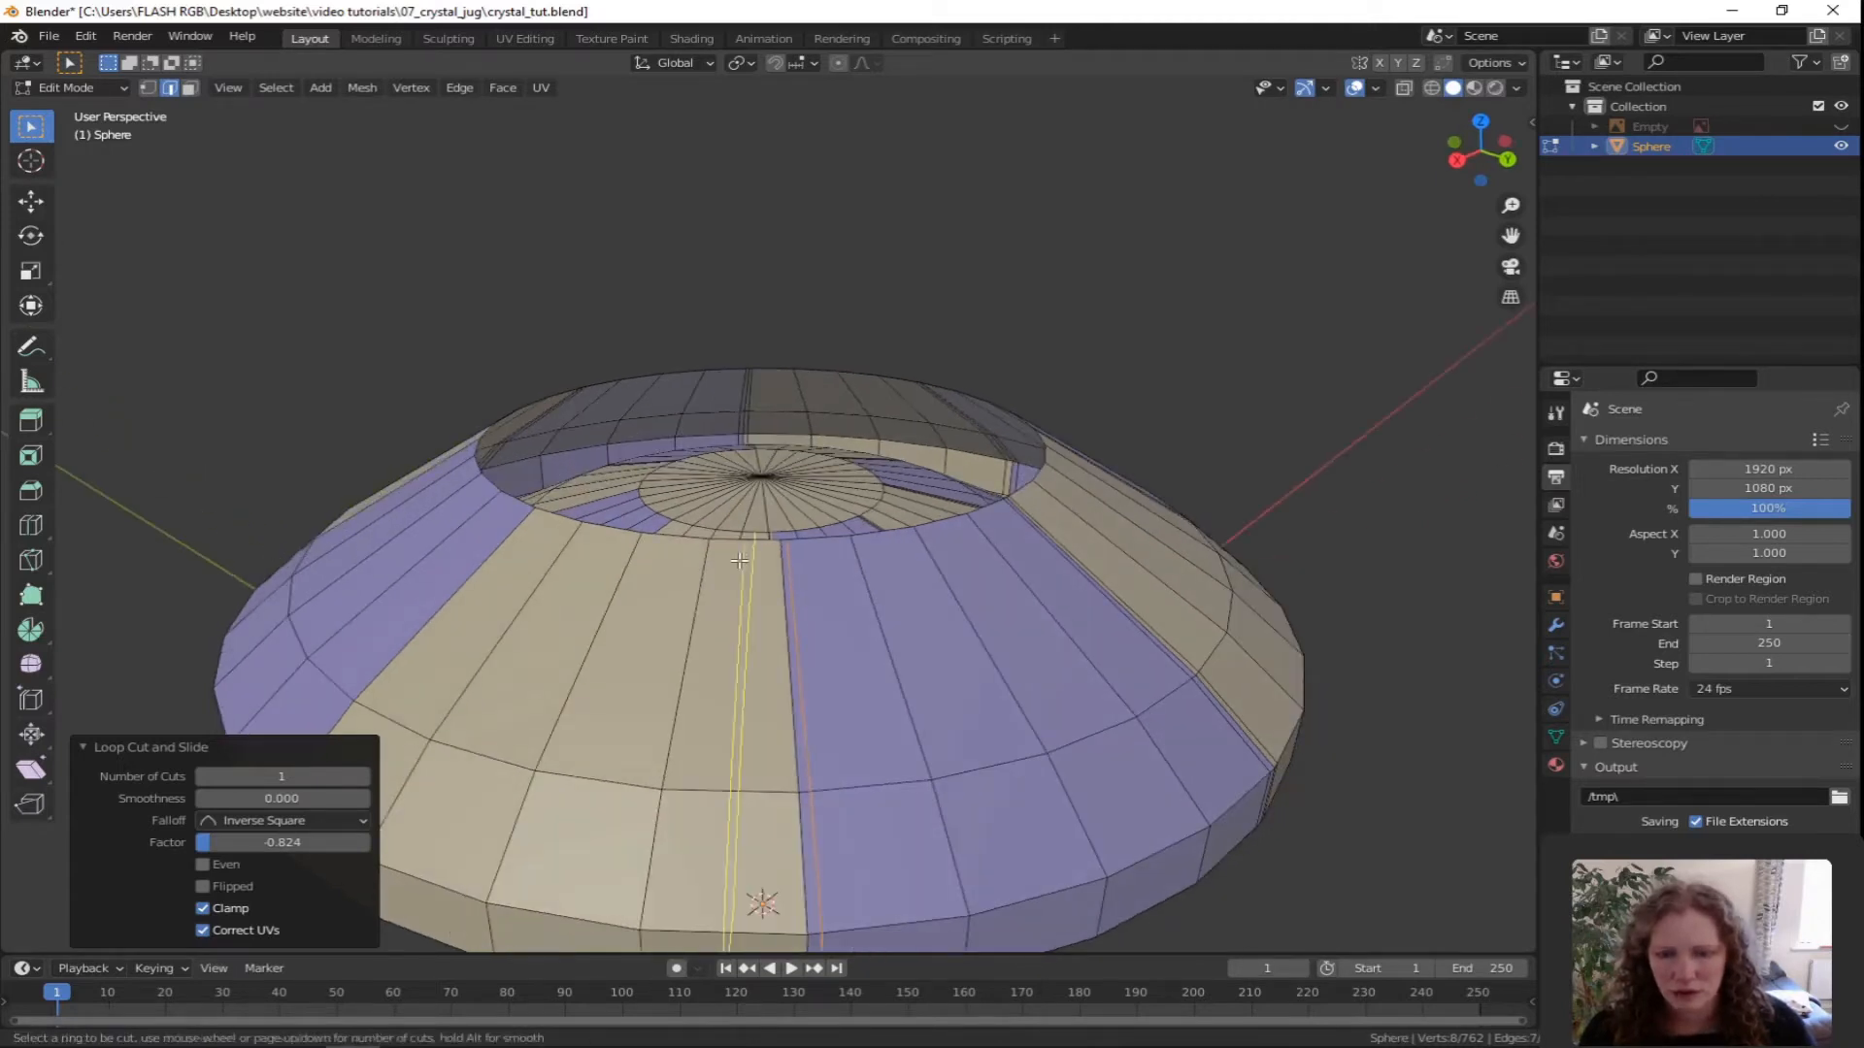
left_click(740, 557)
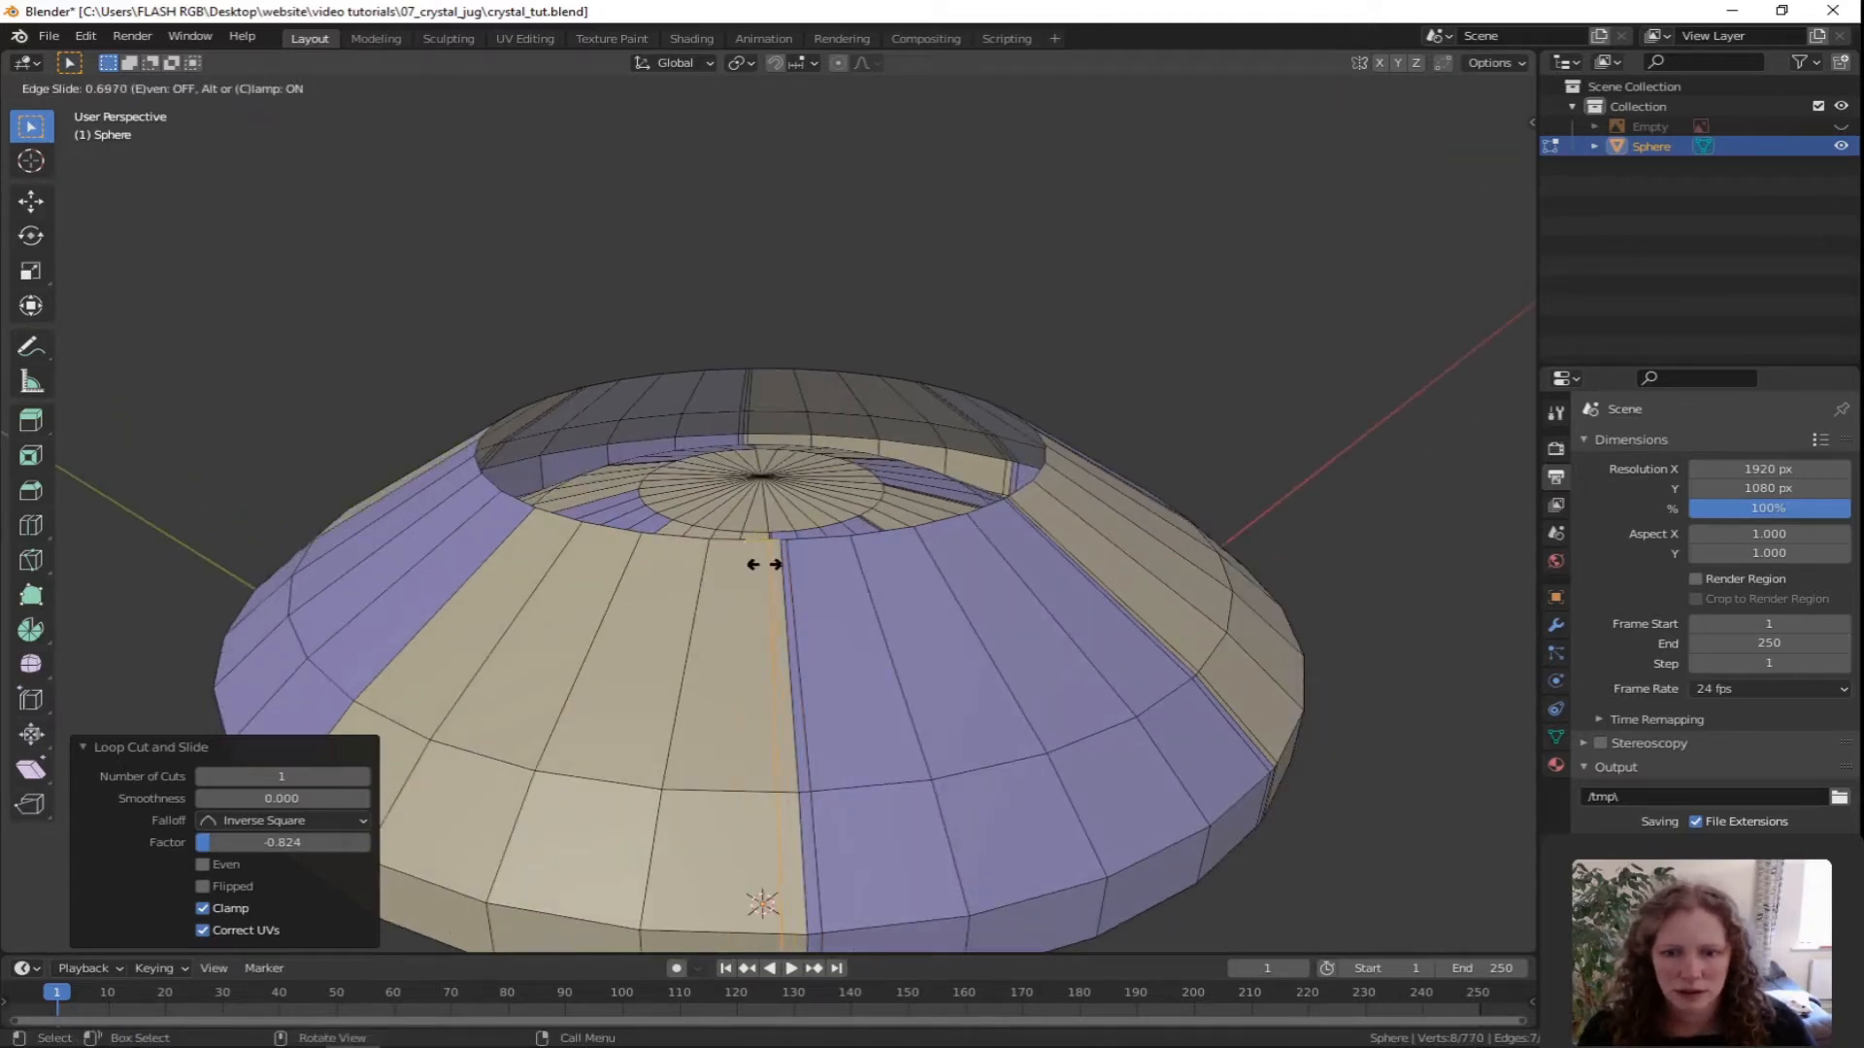
left_click(750, 585)
Support the next uncut colour boundary of the upper cap with two loop cuts, slid to -0.813 in the yellow band and 0.848 in the purple band.
middle_click_drag(751, 585, 730, 579)
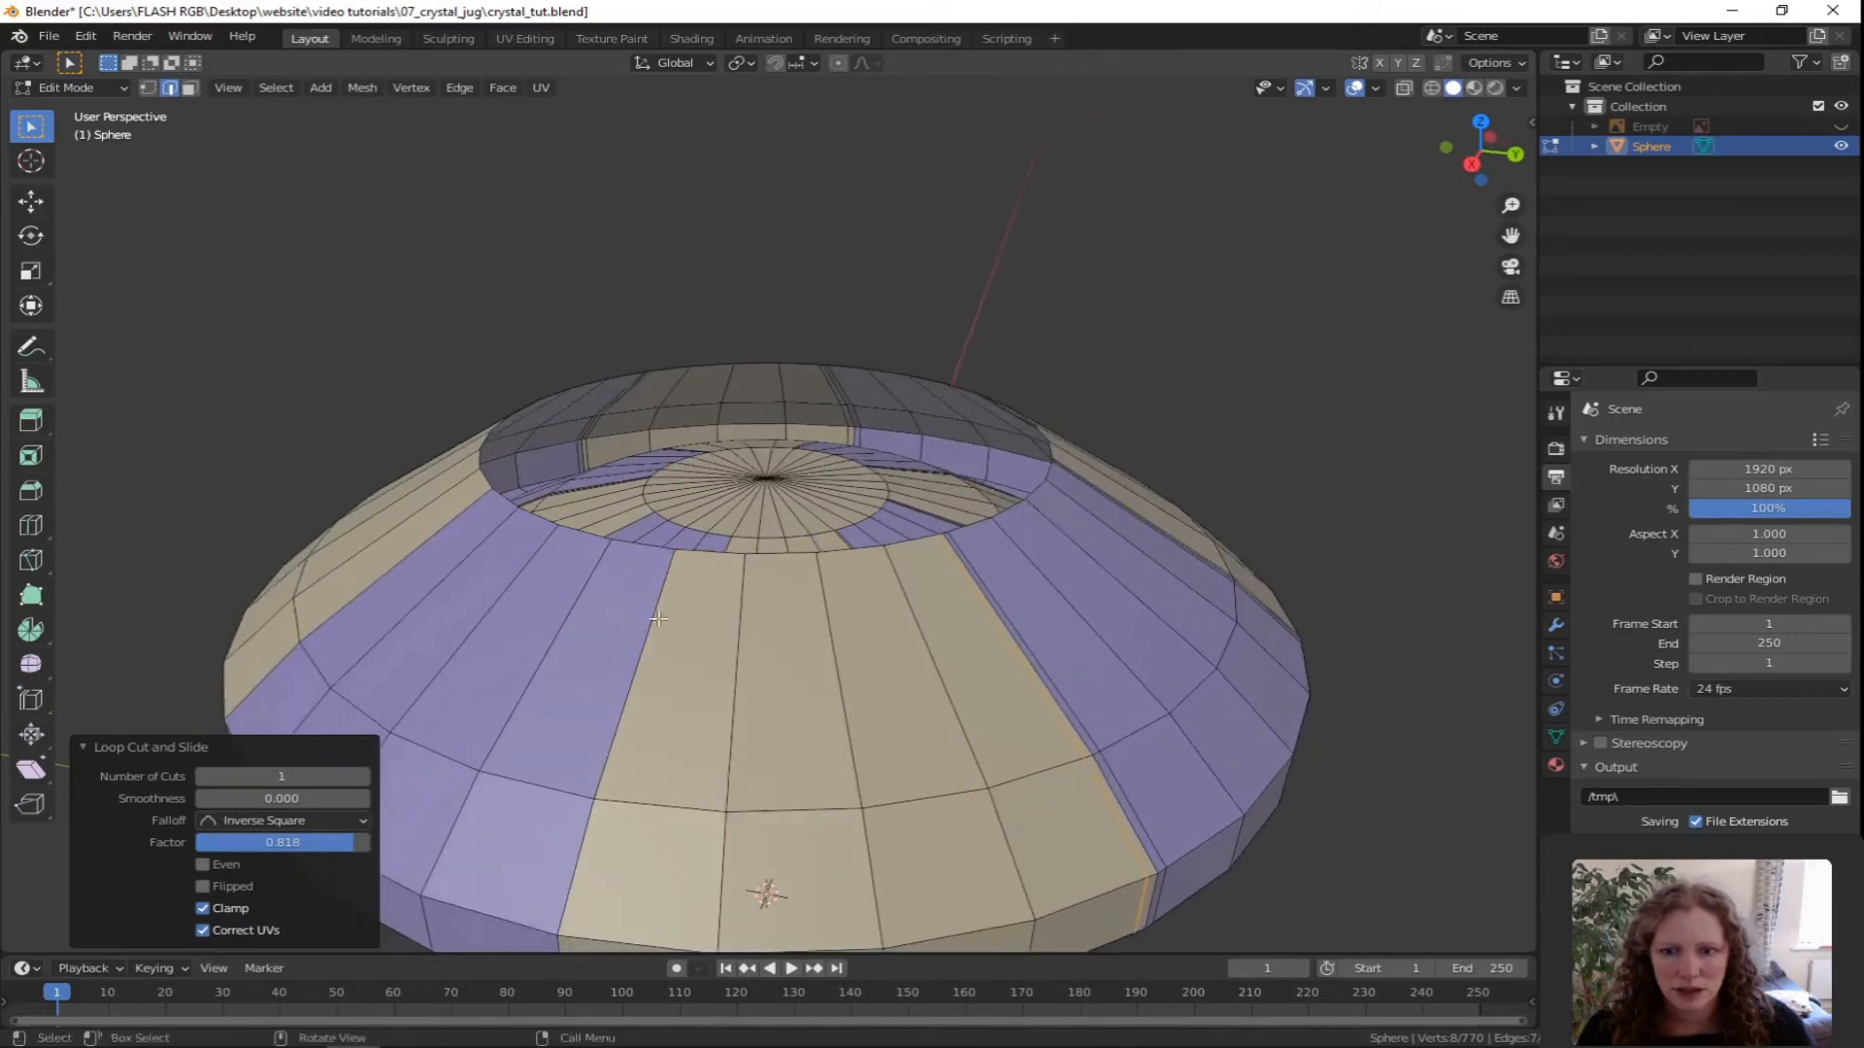
key("ctrl+r")
left_click(697, 563)
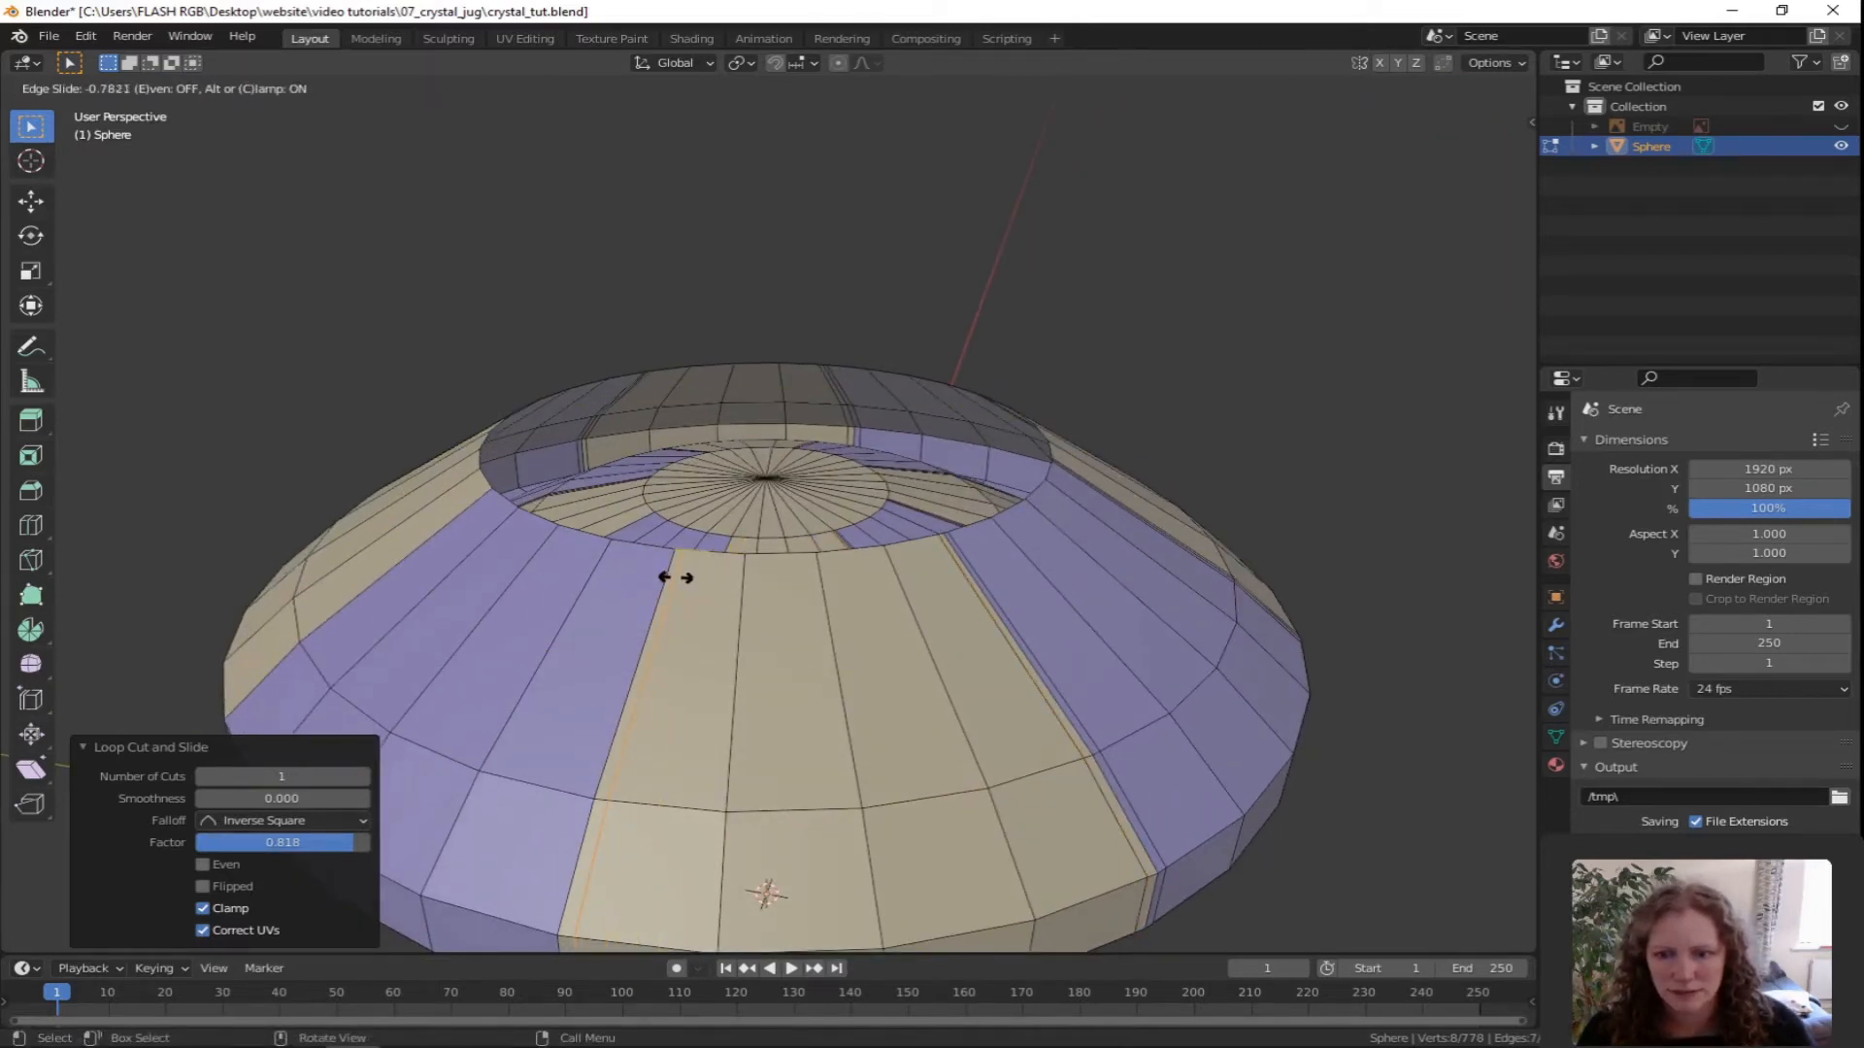
left_click(675, 577)
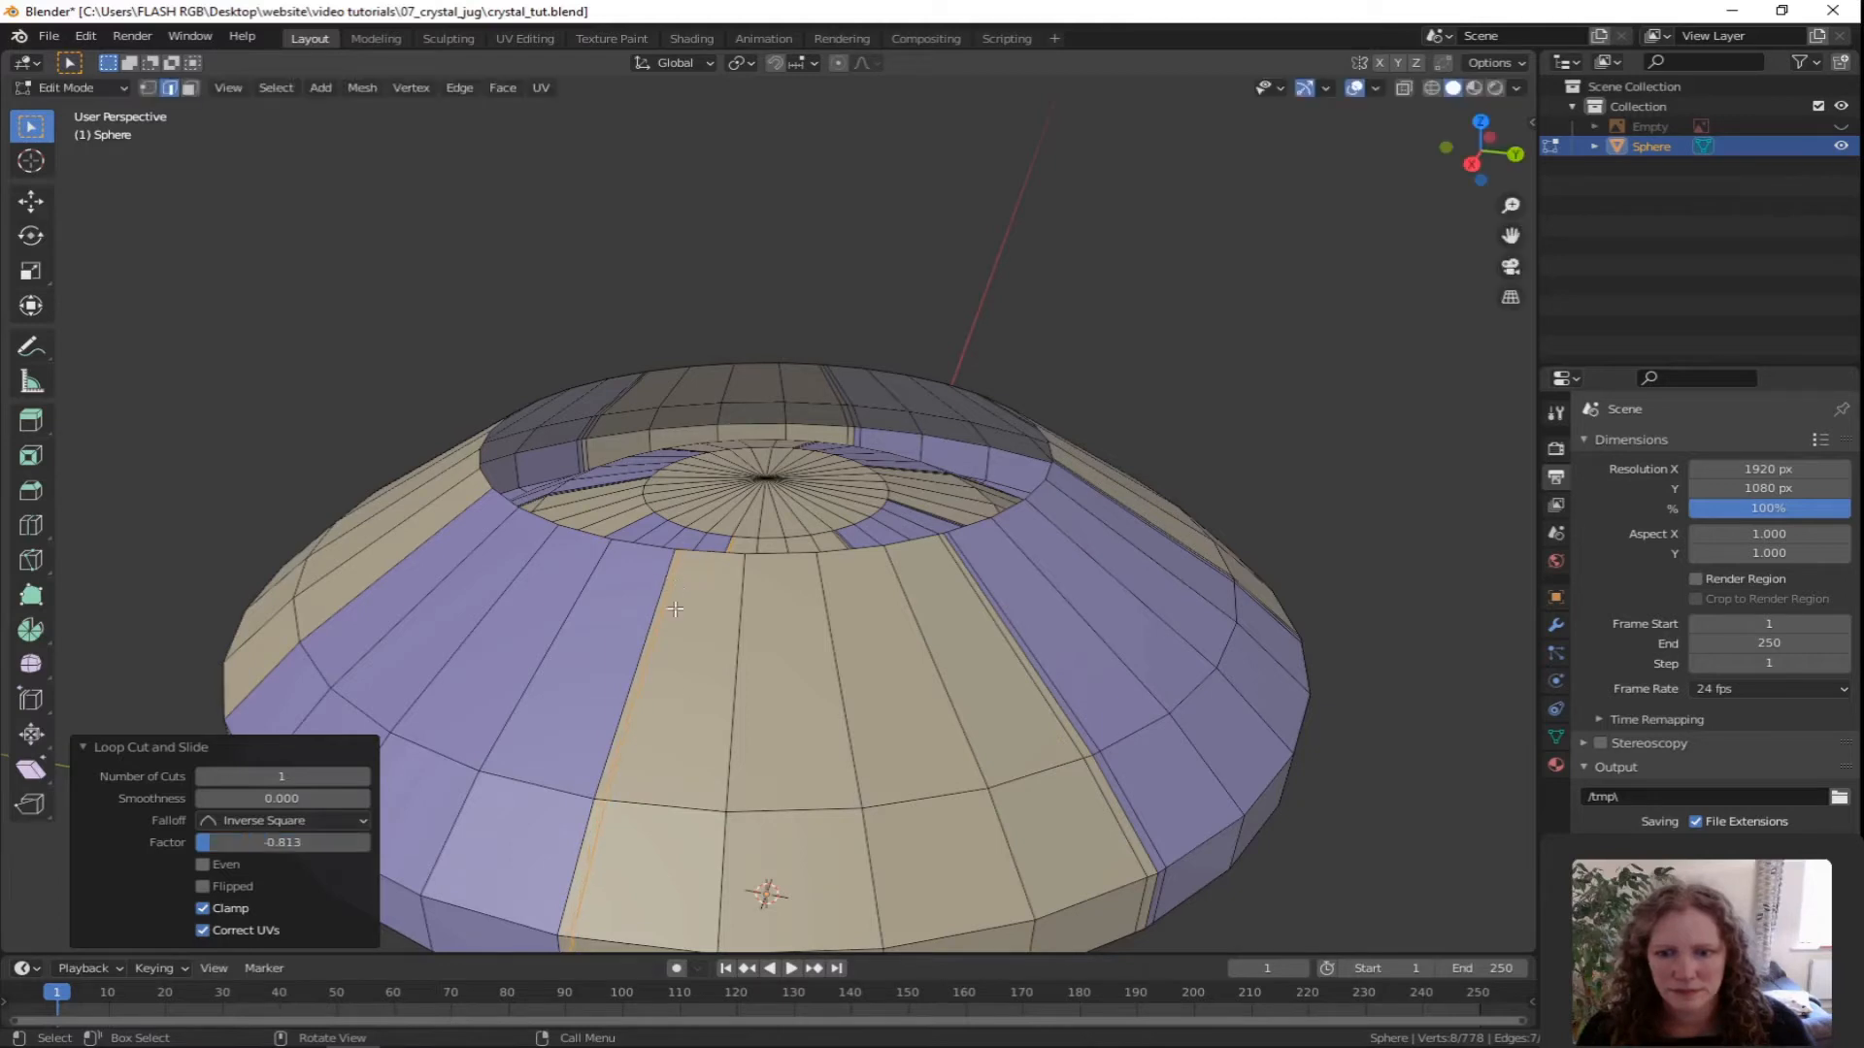
middle_click_drag(674, 577, 735, 583)
key("ctrl+r")
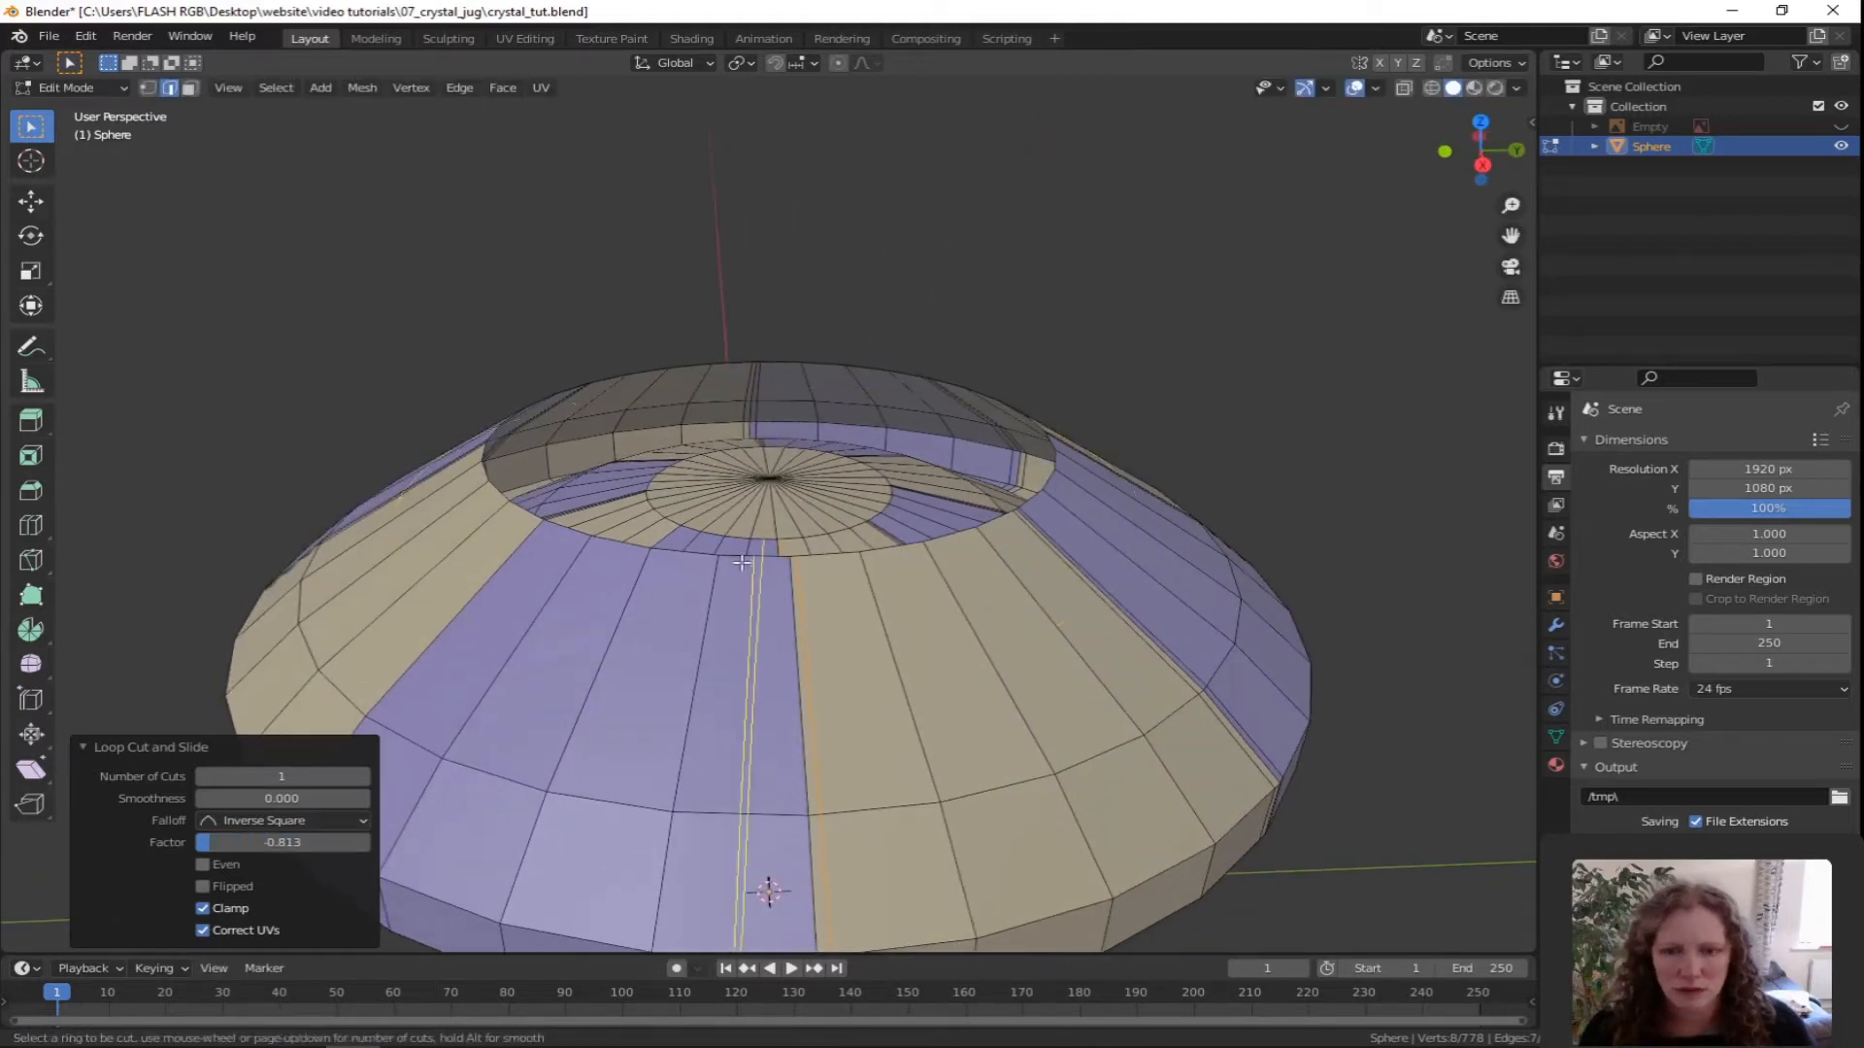
left_click(757, 573)
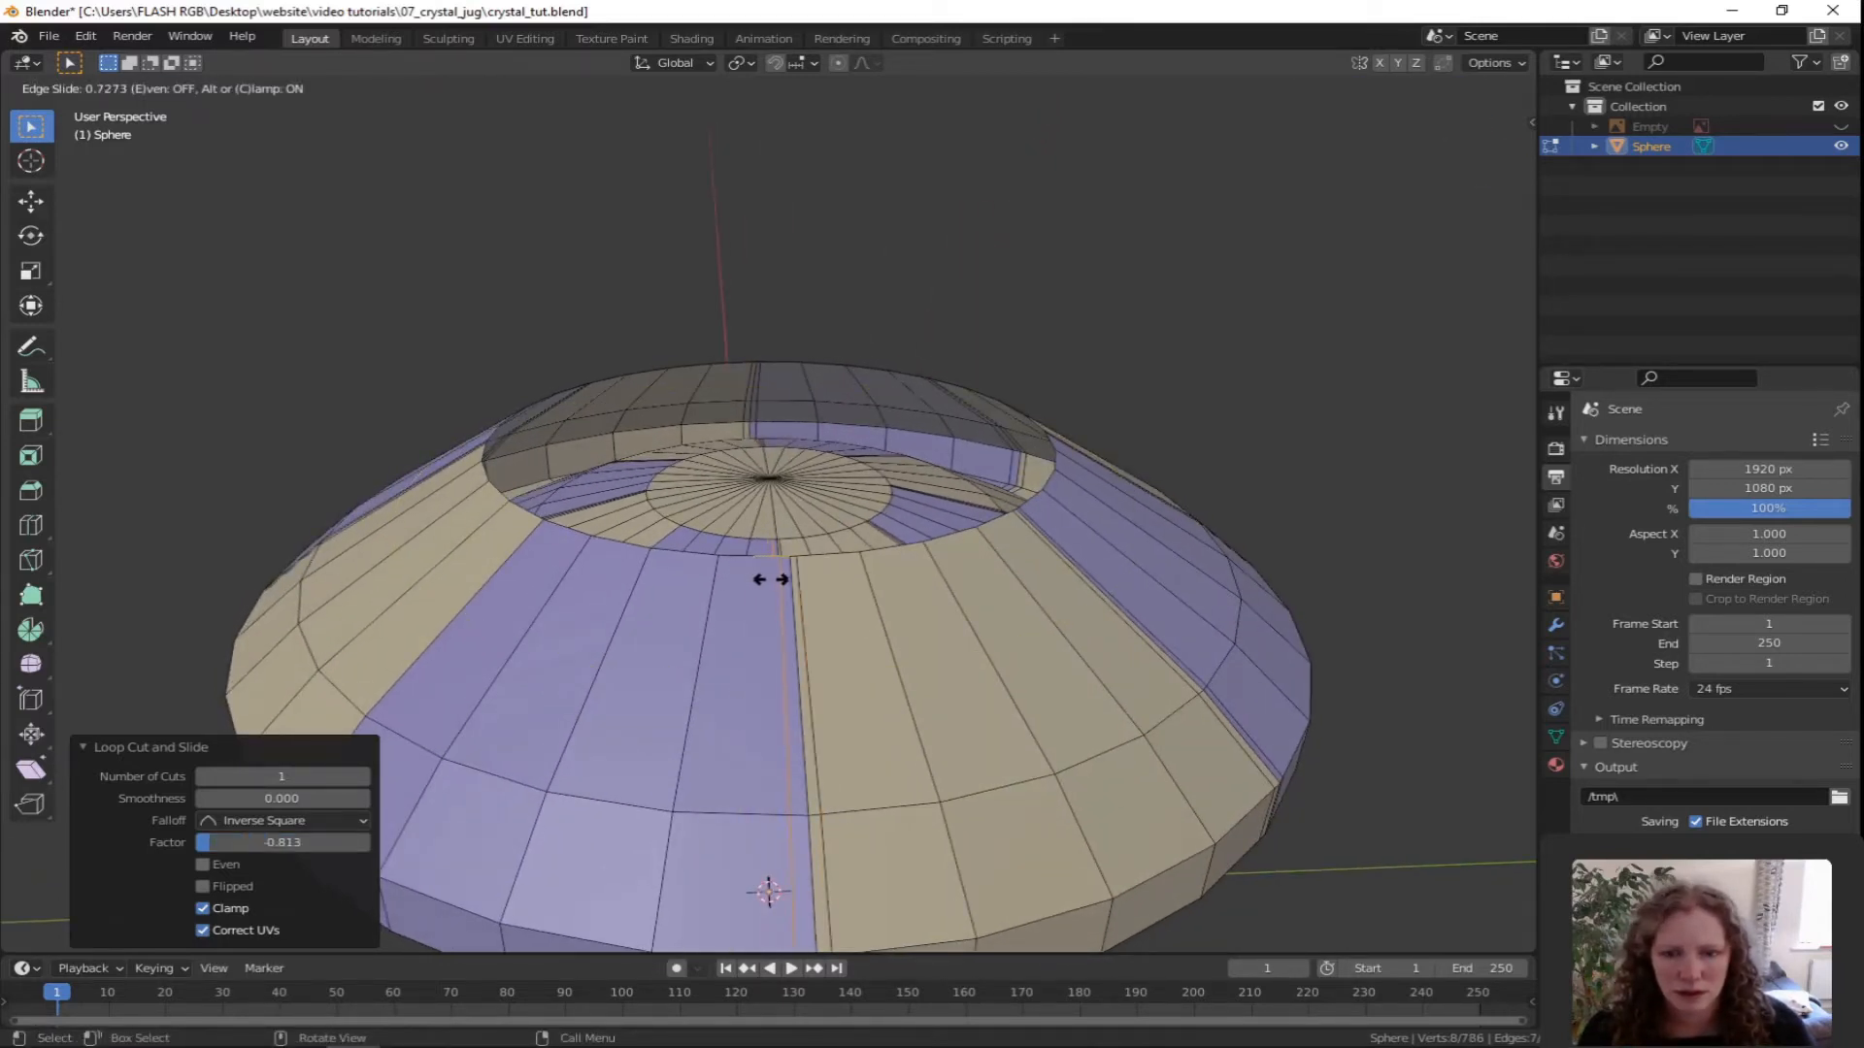
left_click(769, 579)
Add a loop cut each side of the last uncut cap boundary, at -0.788 in the purple band and 0.721 in the yellow band.
middle_click_drag(633, 627, 718, 640)
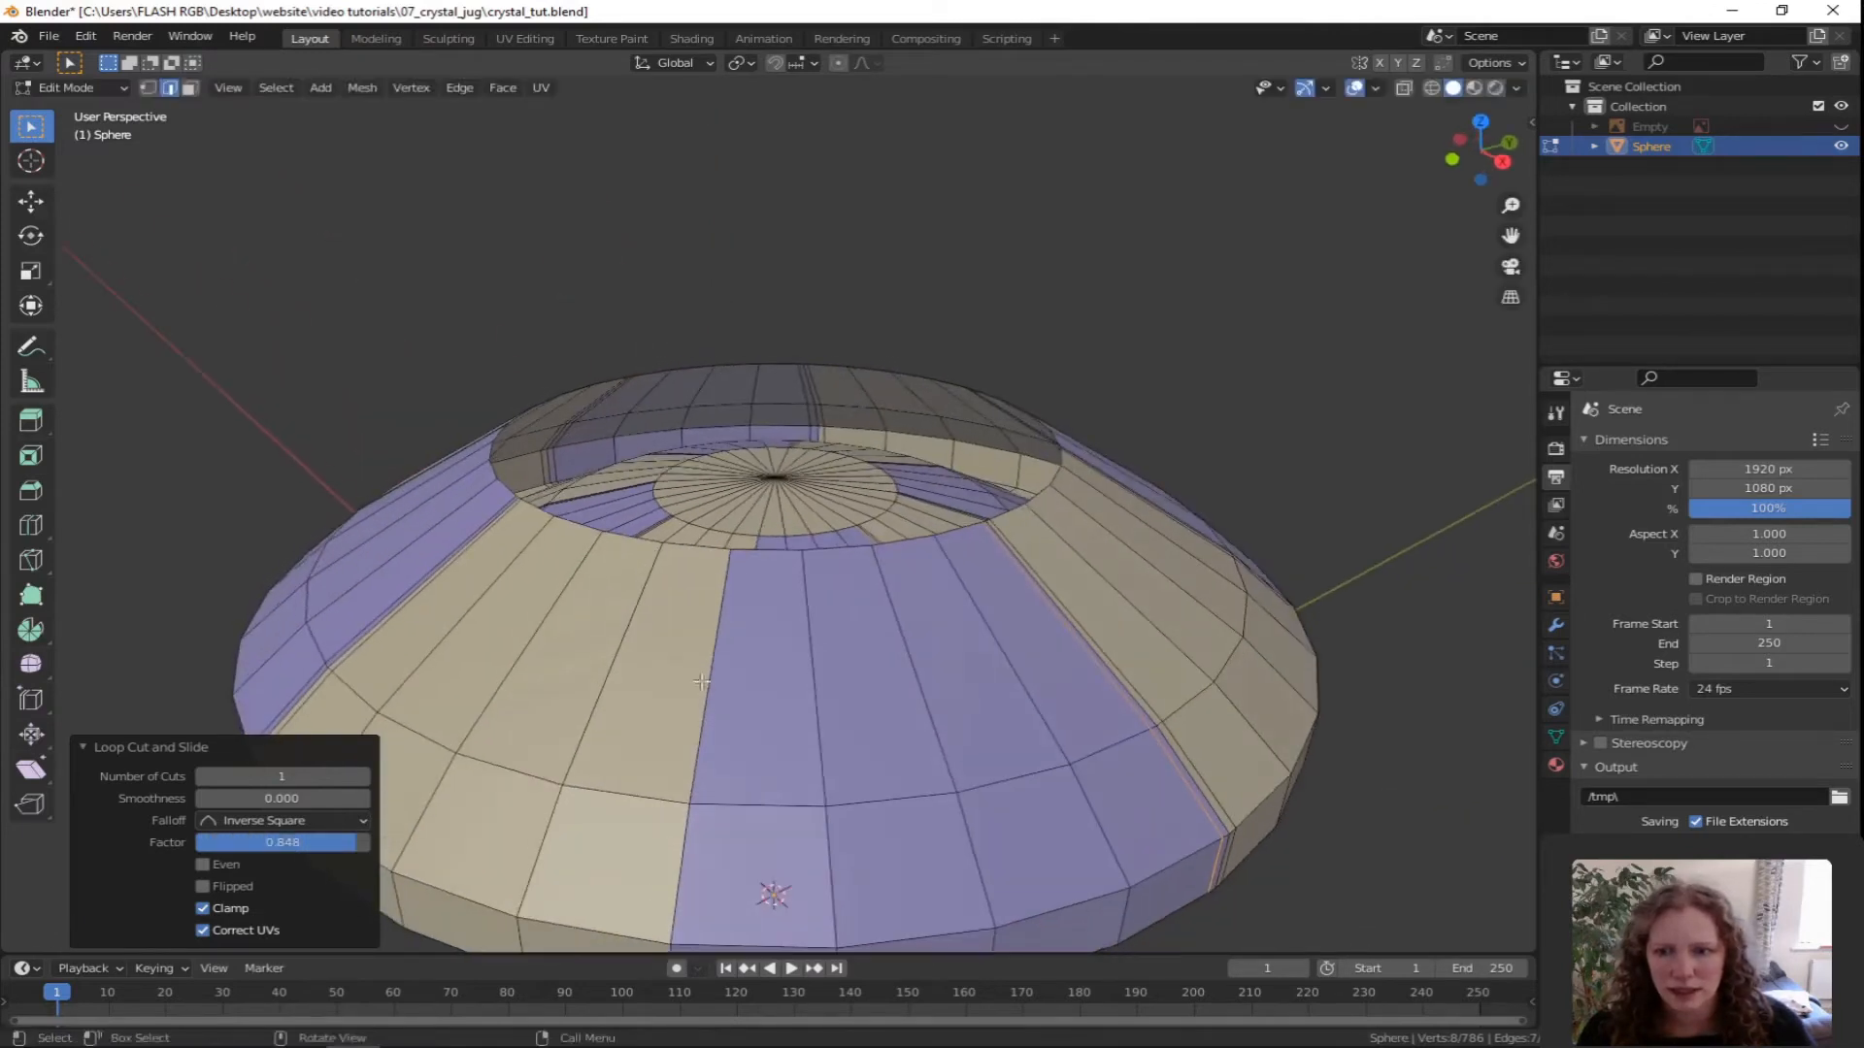
key("ctrl+r")
left_click(766, 552)
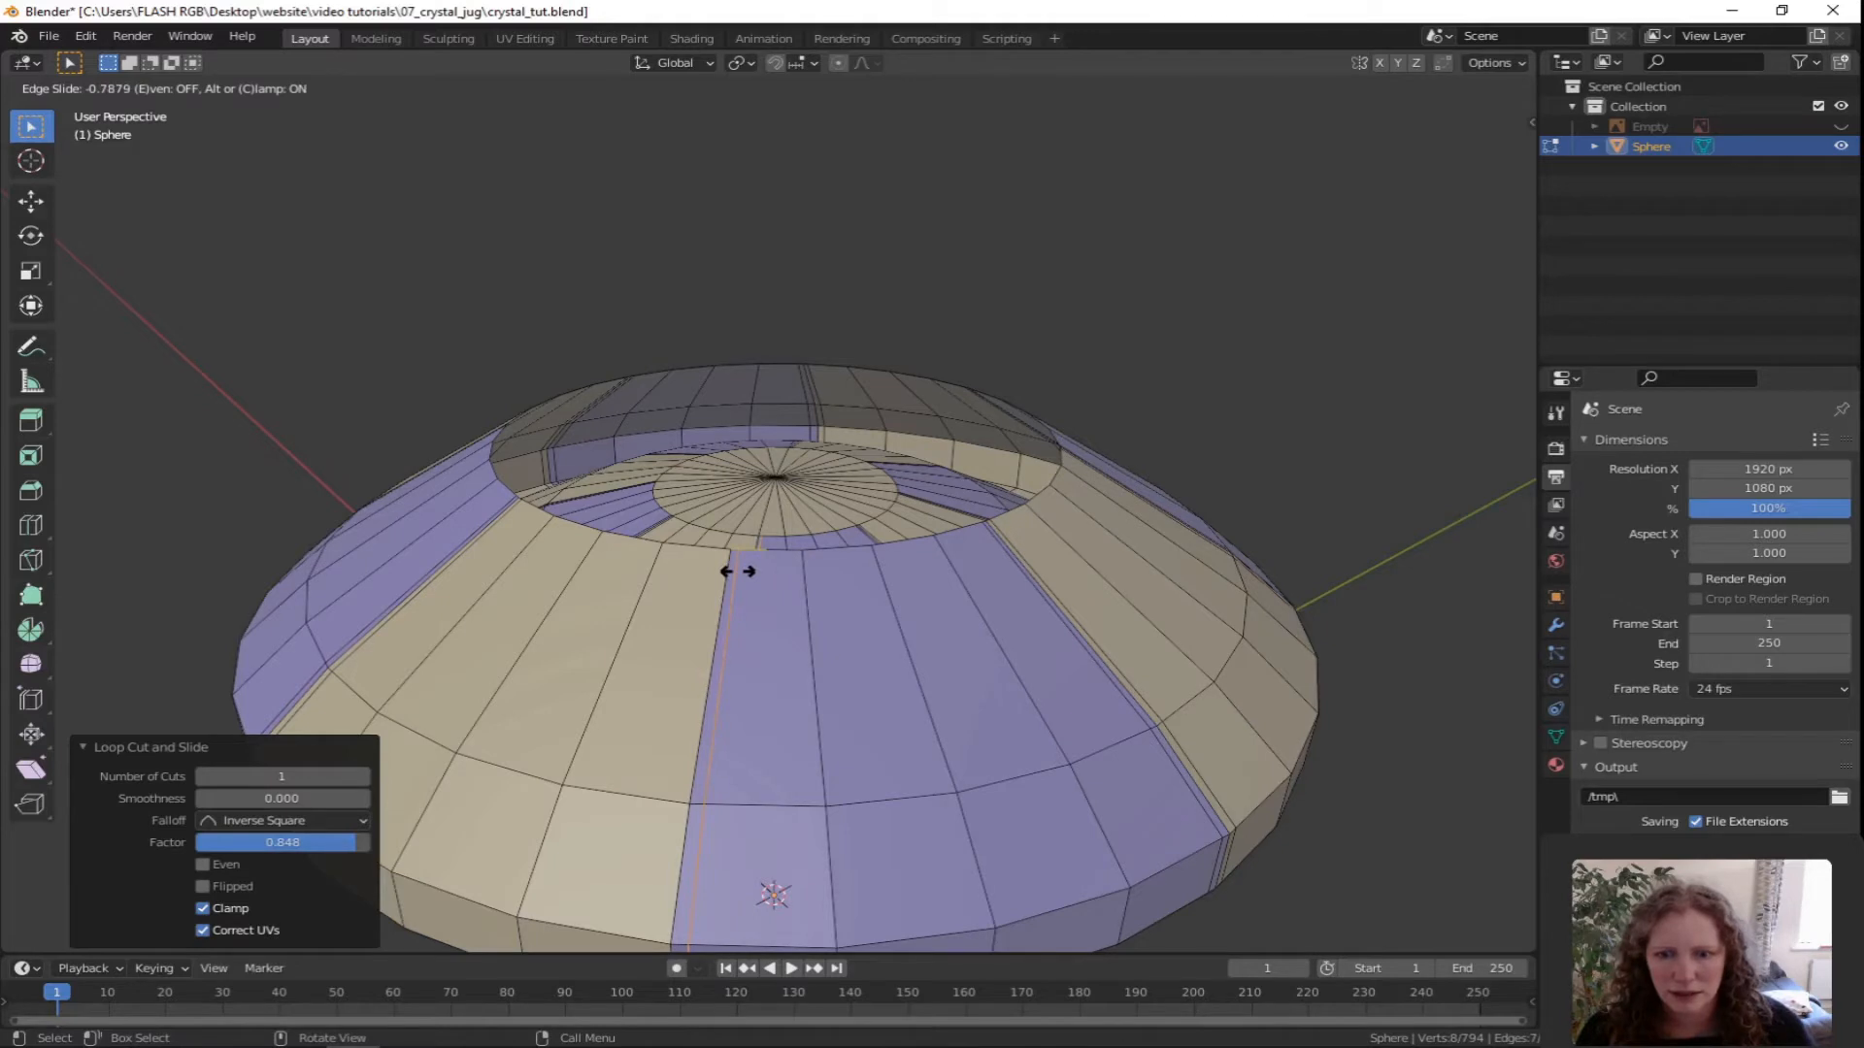
left_click(738, 570)
key("ctrl+r")
left_click(697, 560)
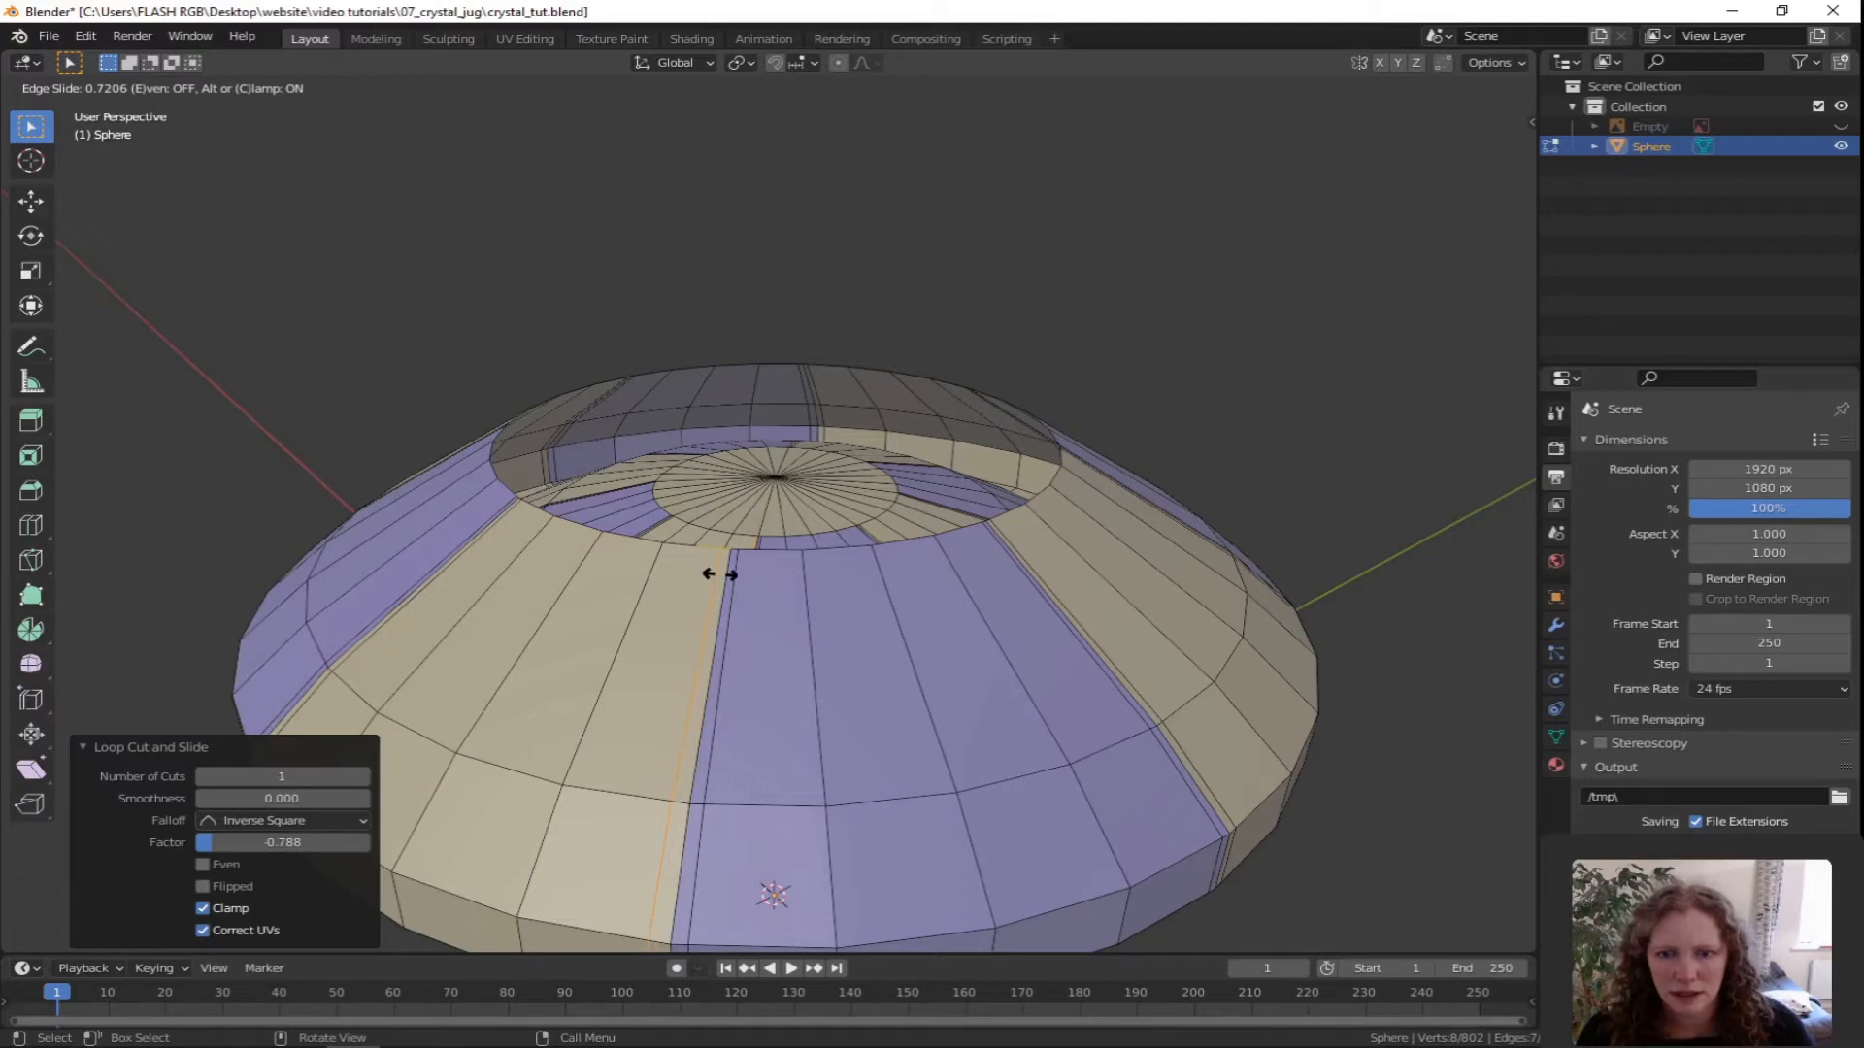
left_click(720, 575)
Select the middle edge loops, lying between the supporting cuts, at four neighbouring colour boundaries of the upper cap.
scroll(798, 707, "down", 4)
mouse_move(798, 707)
middle_mouse_down()
mouse_move(896, 744)
mouse_move(1145, 748)
mouse_move(980, 756)
mouse_move(776, 721)
middle_mouse_up()
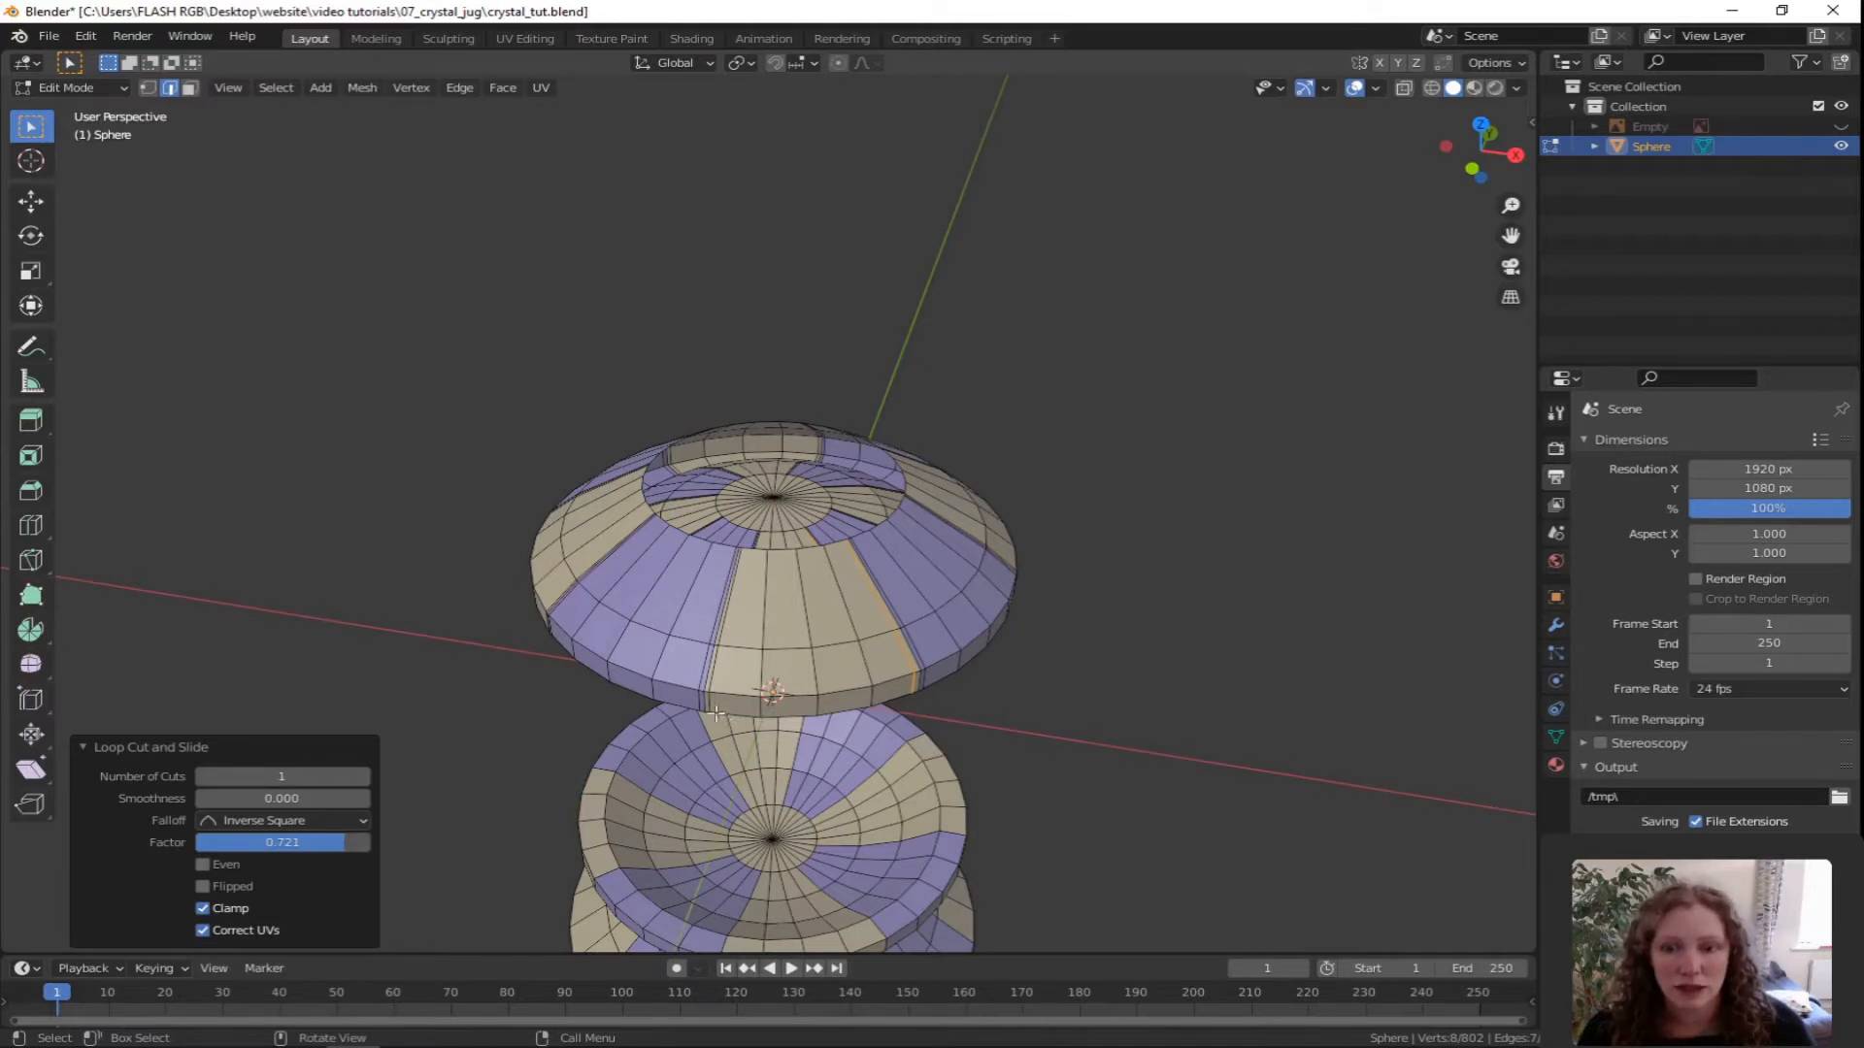
scroll(715, 713, "up", 5)
middle_click_drag(738, 714, 867, 671, "shift")
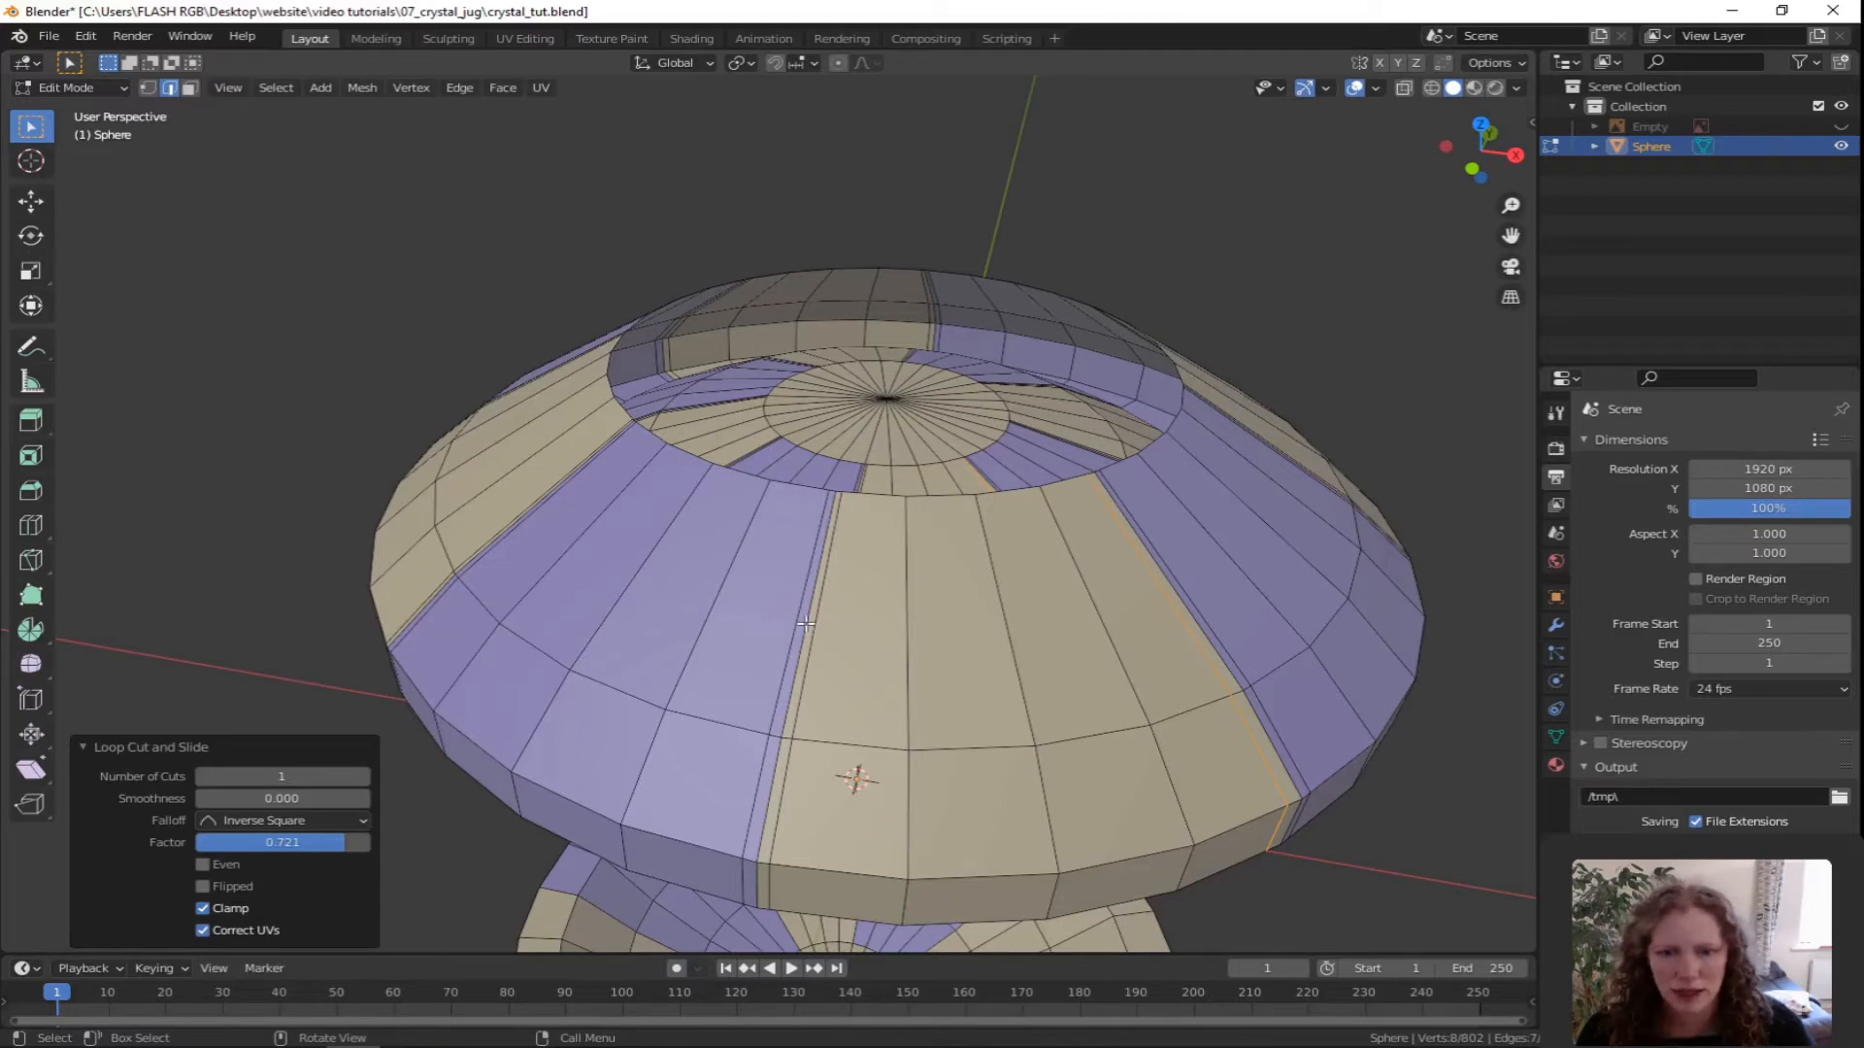
left_click(806, 624, "alt")
middle_click_drag(818, 686, 926, 745)
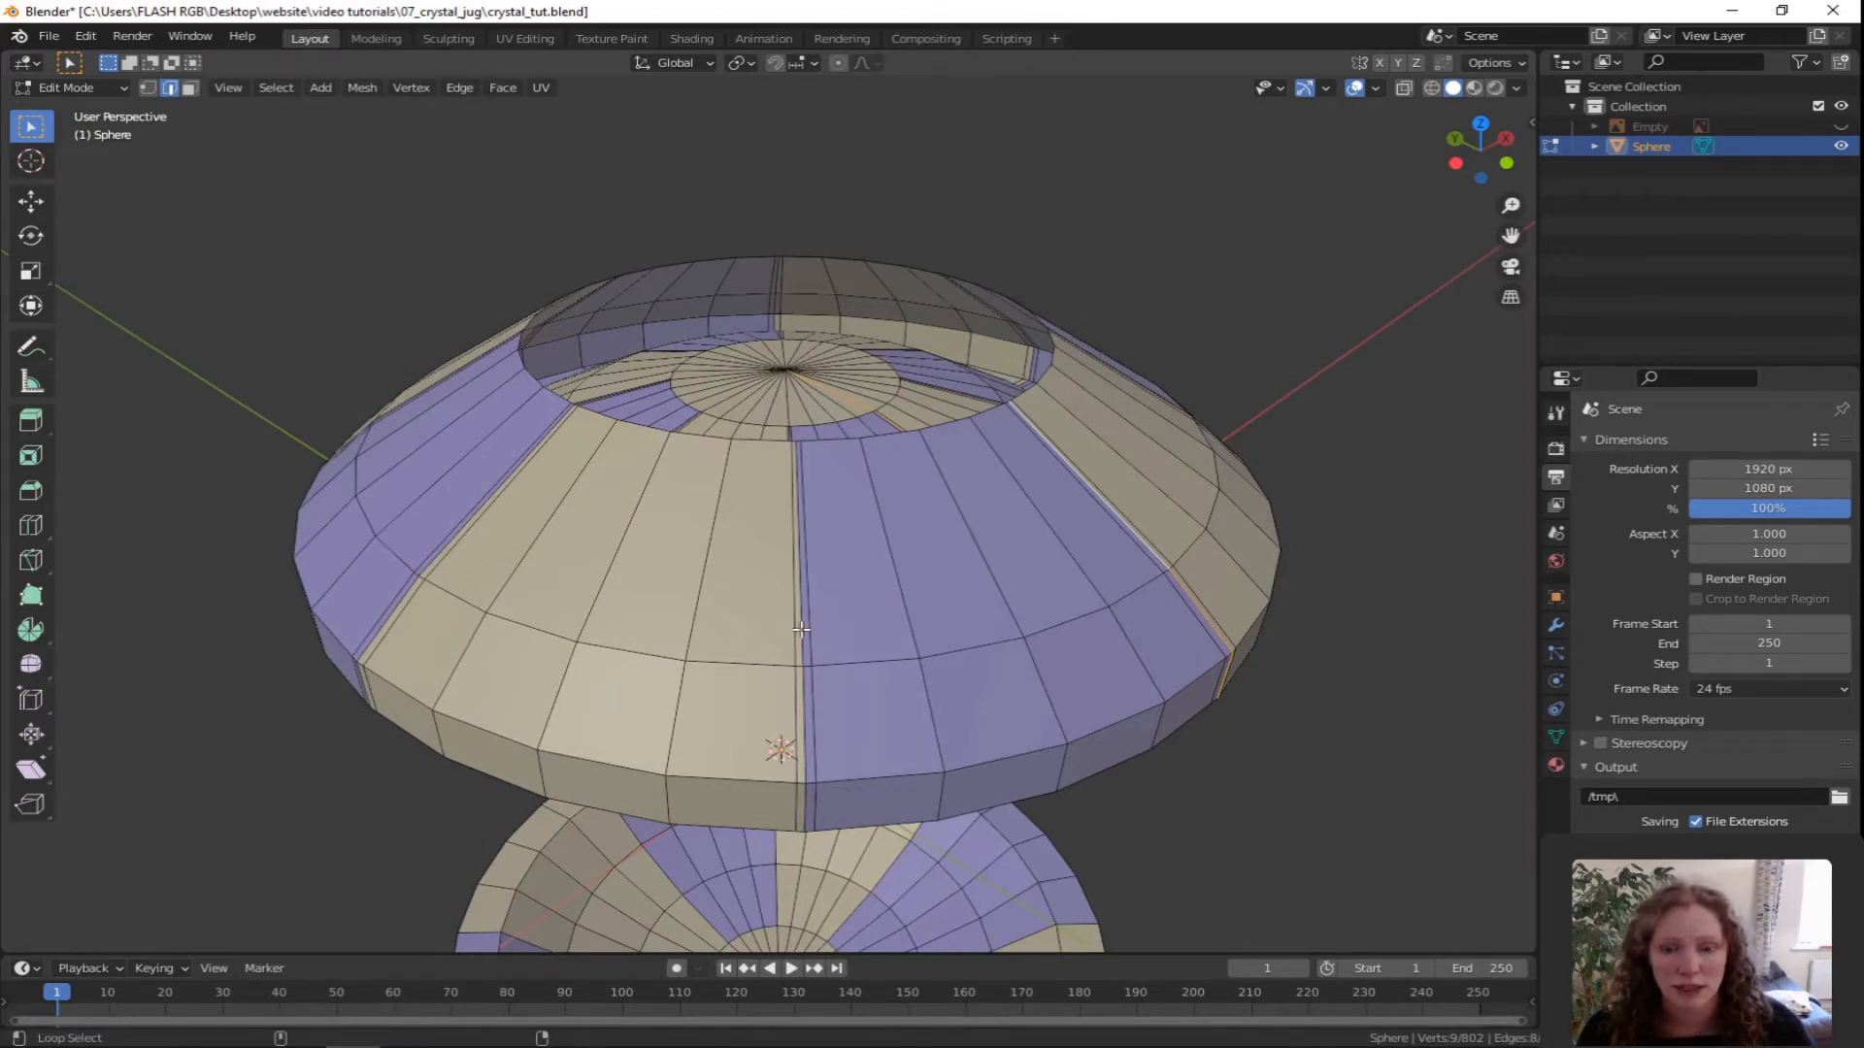
left_click(801, 629, "alt+shift")
middle_click_drag(1081, 674, 1120, 675)
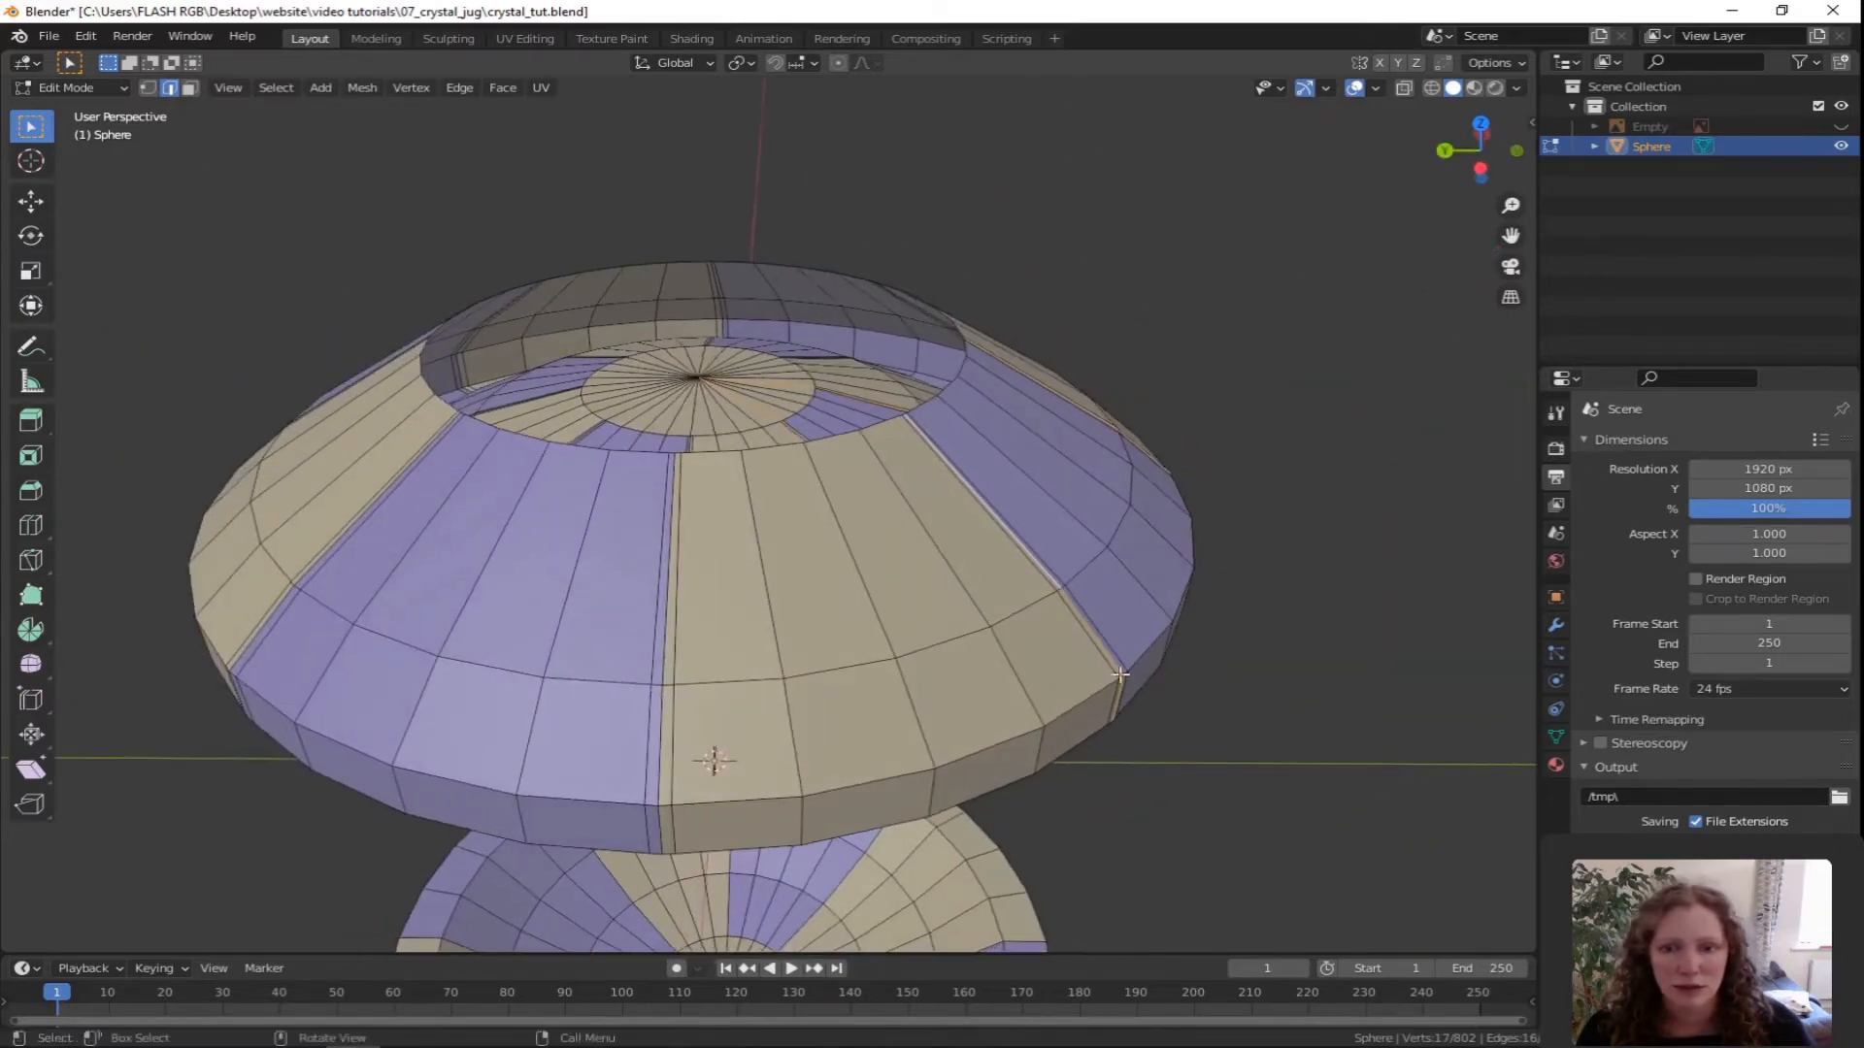
left_click(681, 614, "alt+shift")
middle_click_drag(682, 613, 766, 661)
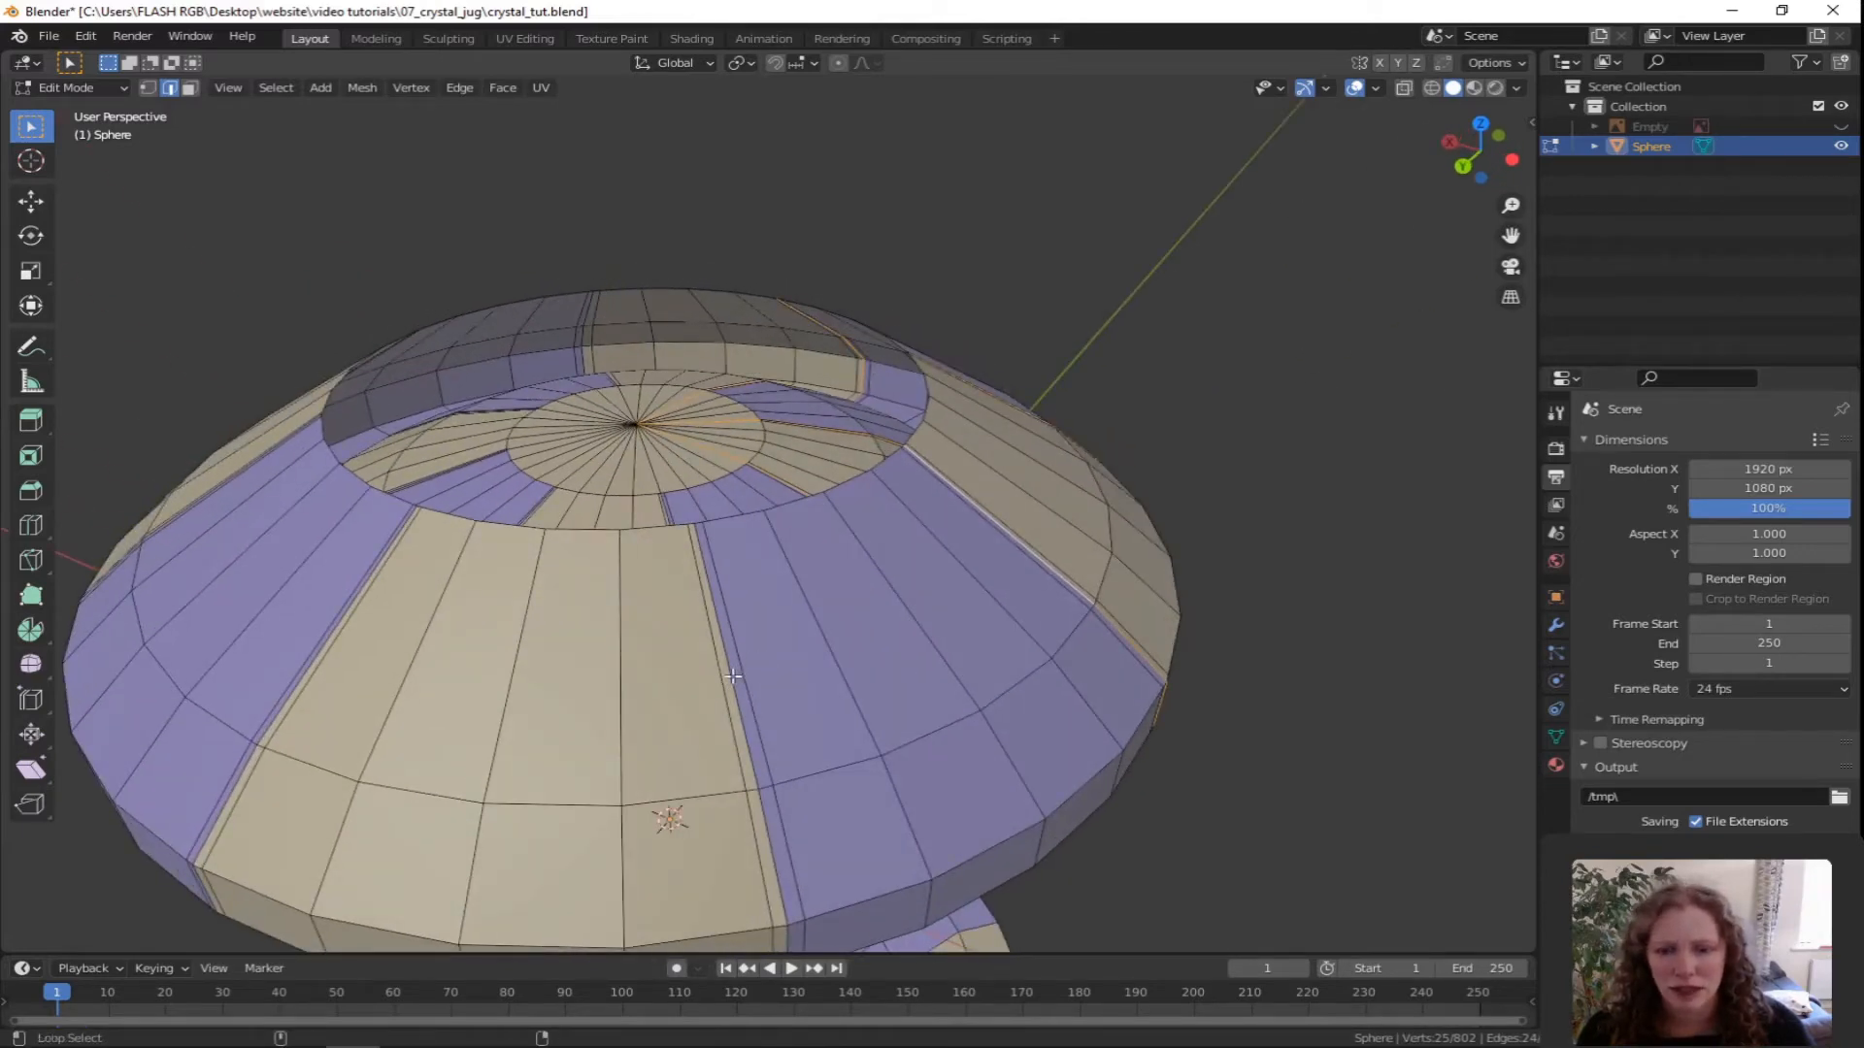
left_click(733, 674, "alt+shift")
Add the middle edge loops of the remaining four colour boundaries of the upper cap to the selection.
middle_click_drag(733, 674, 834, 711)
left_click(645, 711, "alt+shift")
left_click(853, 706, "alt+shift")
left_click(885, 741, "alt+shift")
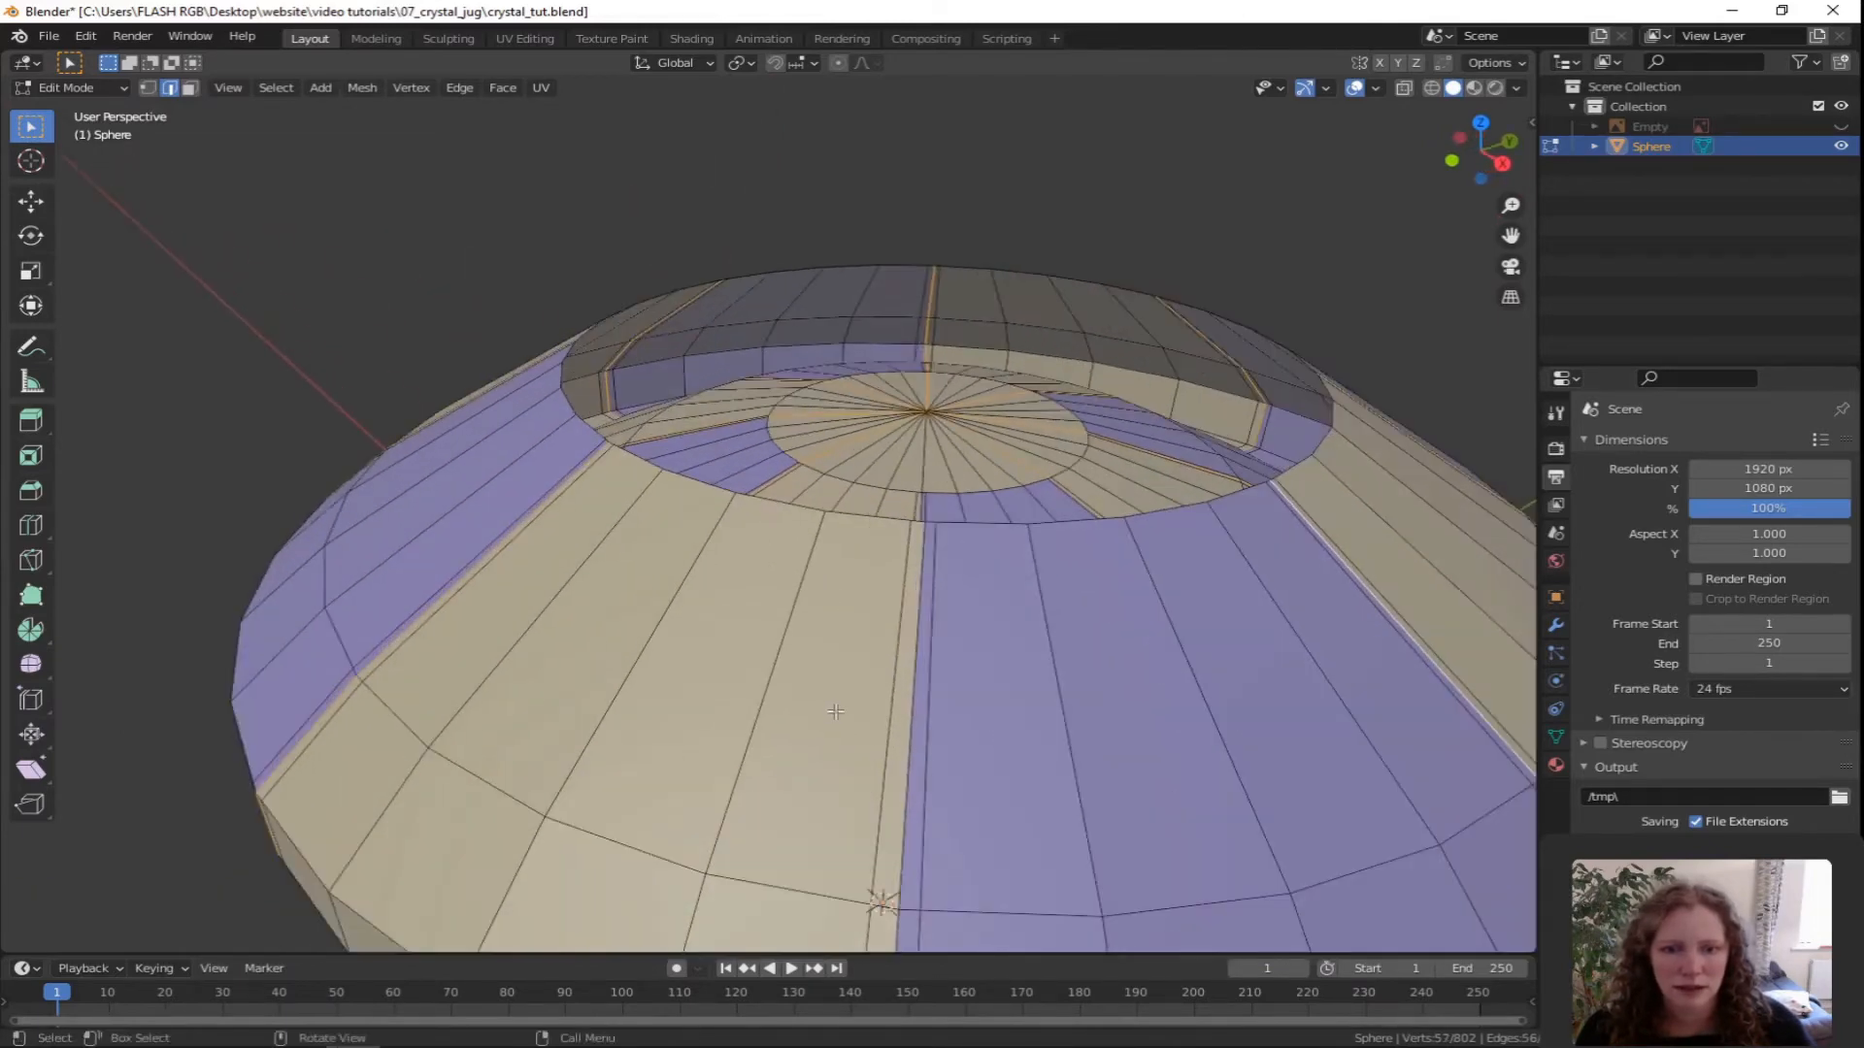
scroll(847, 711, "down", 3)
scroll(848, 711, "up", 2)
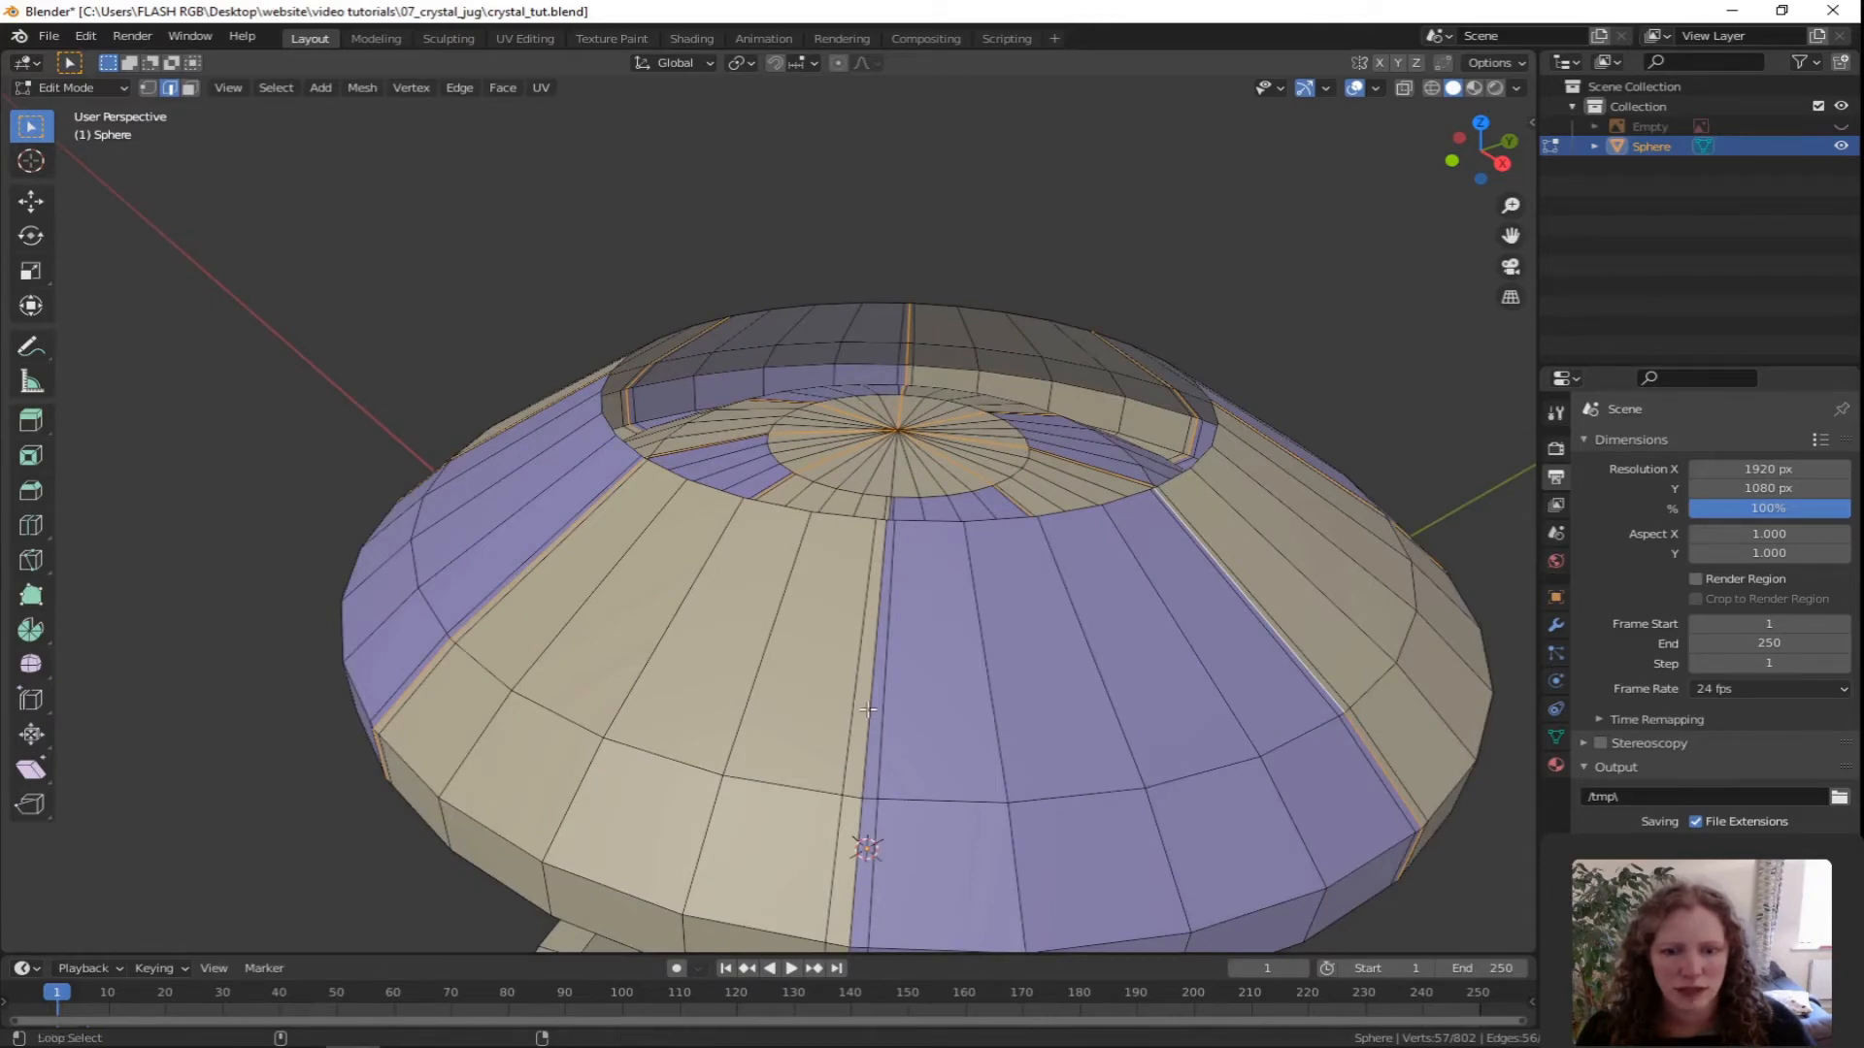
left_click(867, 711, "alt+shift")
Scale the selected boundary loops to 0.939 to sink grooves between the cap's colour segments.
middle_click_drag(868, 710, 802, 631)
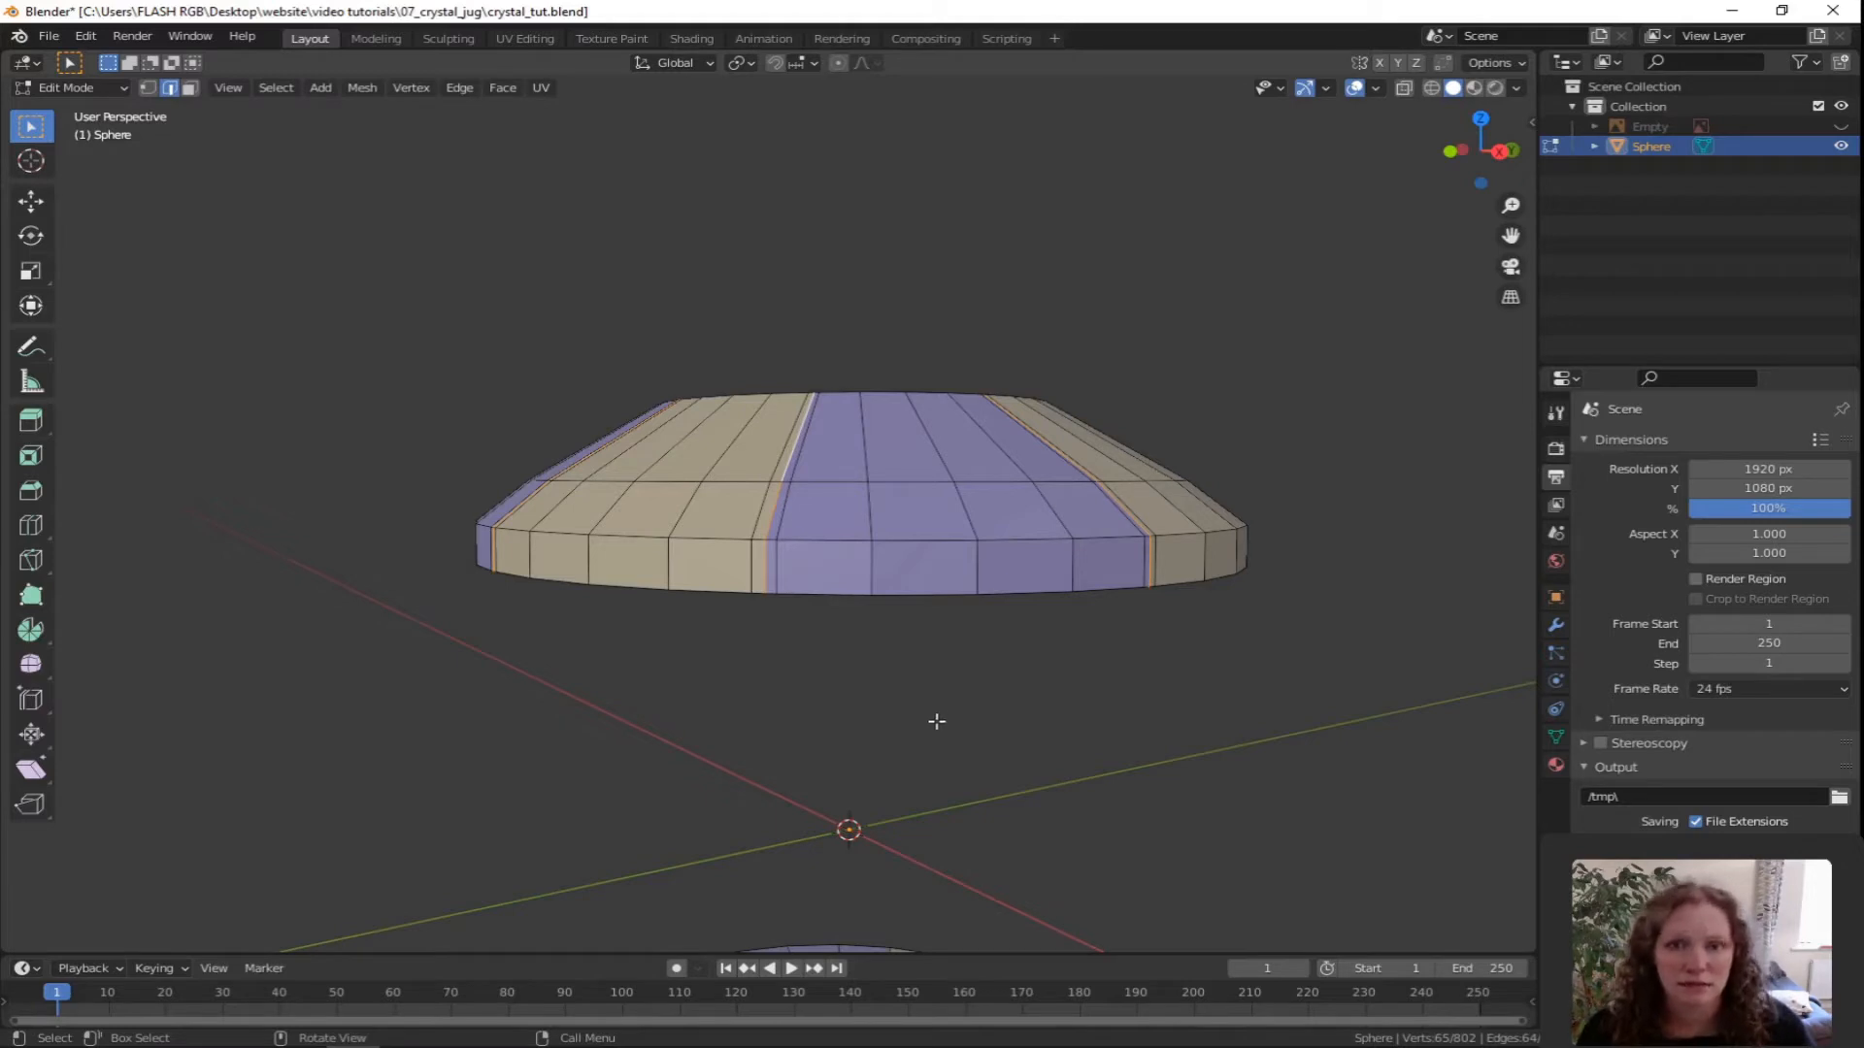
middle_click_drag(940, 720, 1012, 735)
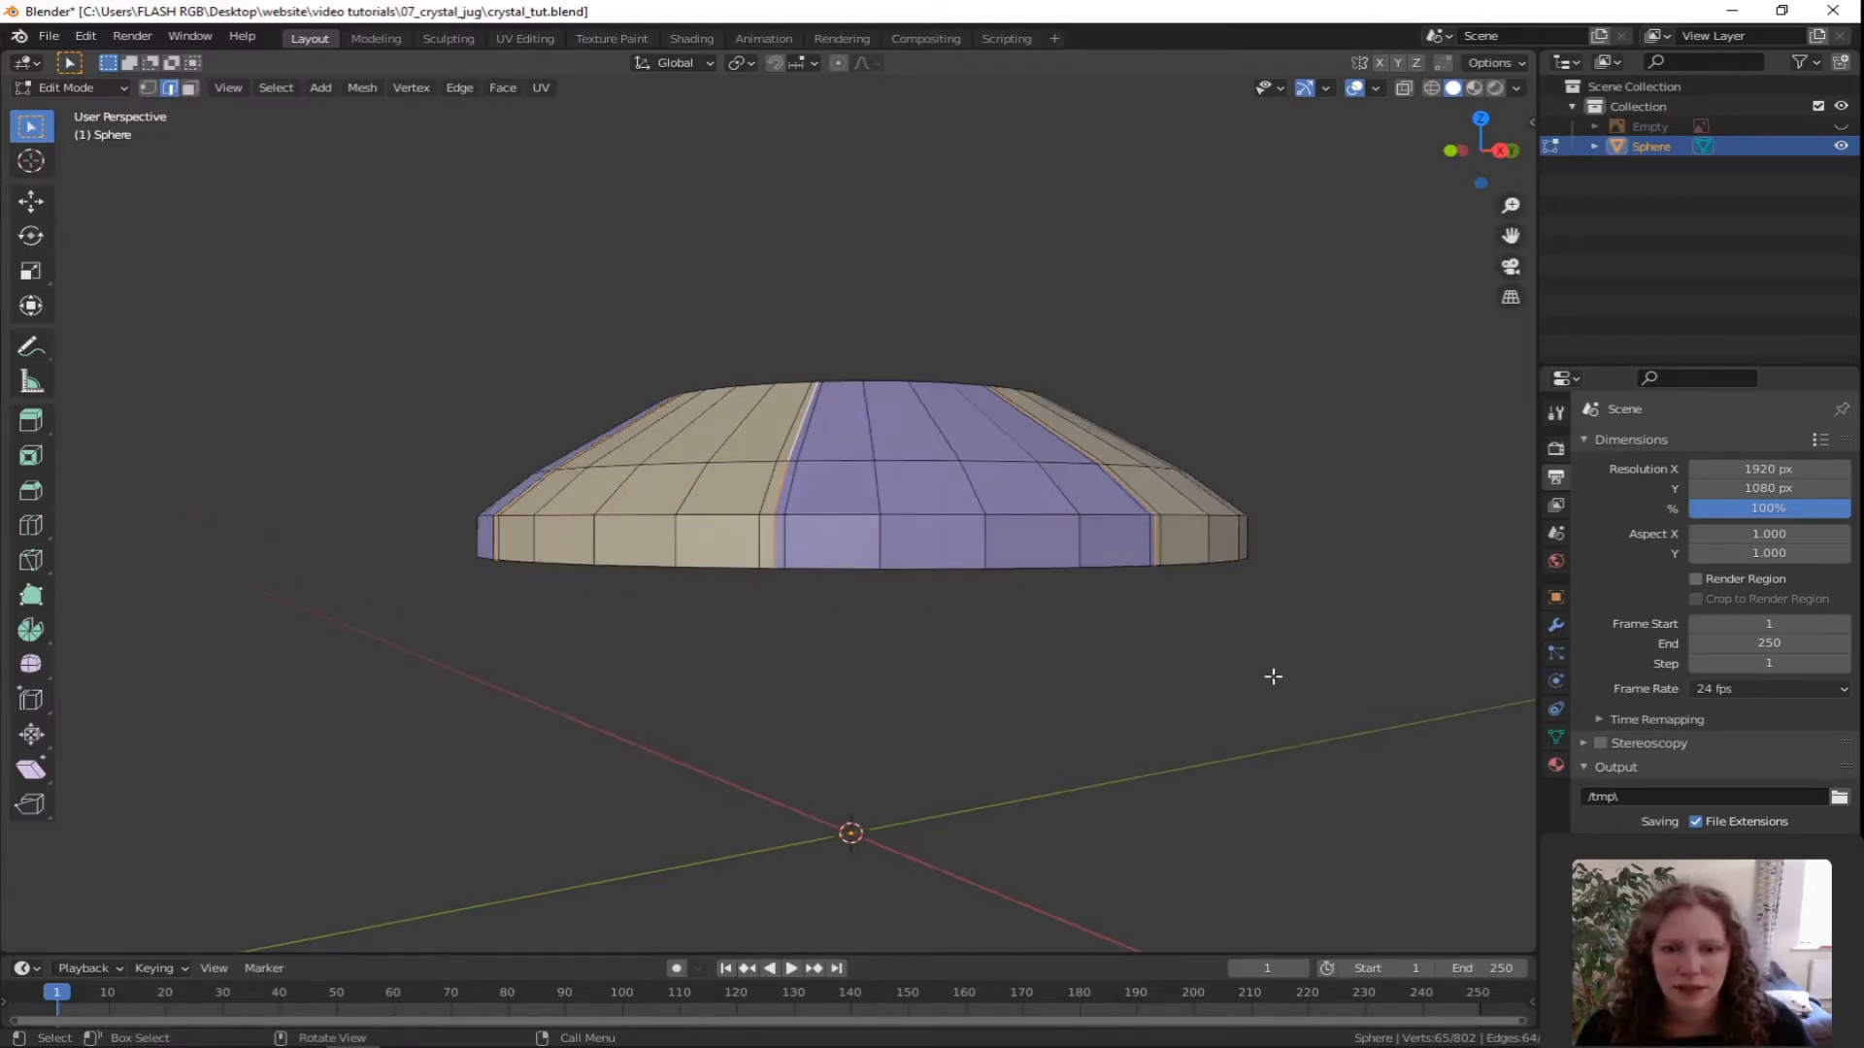
mouse_move(1178, 702)
middle_mouse_down()
mouse_move(1239, 708)
mouse_move(1153, 728)
middle_mouse_up()
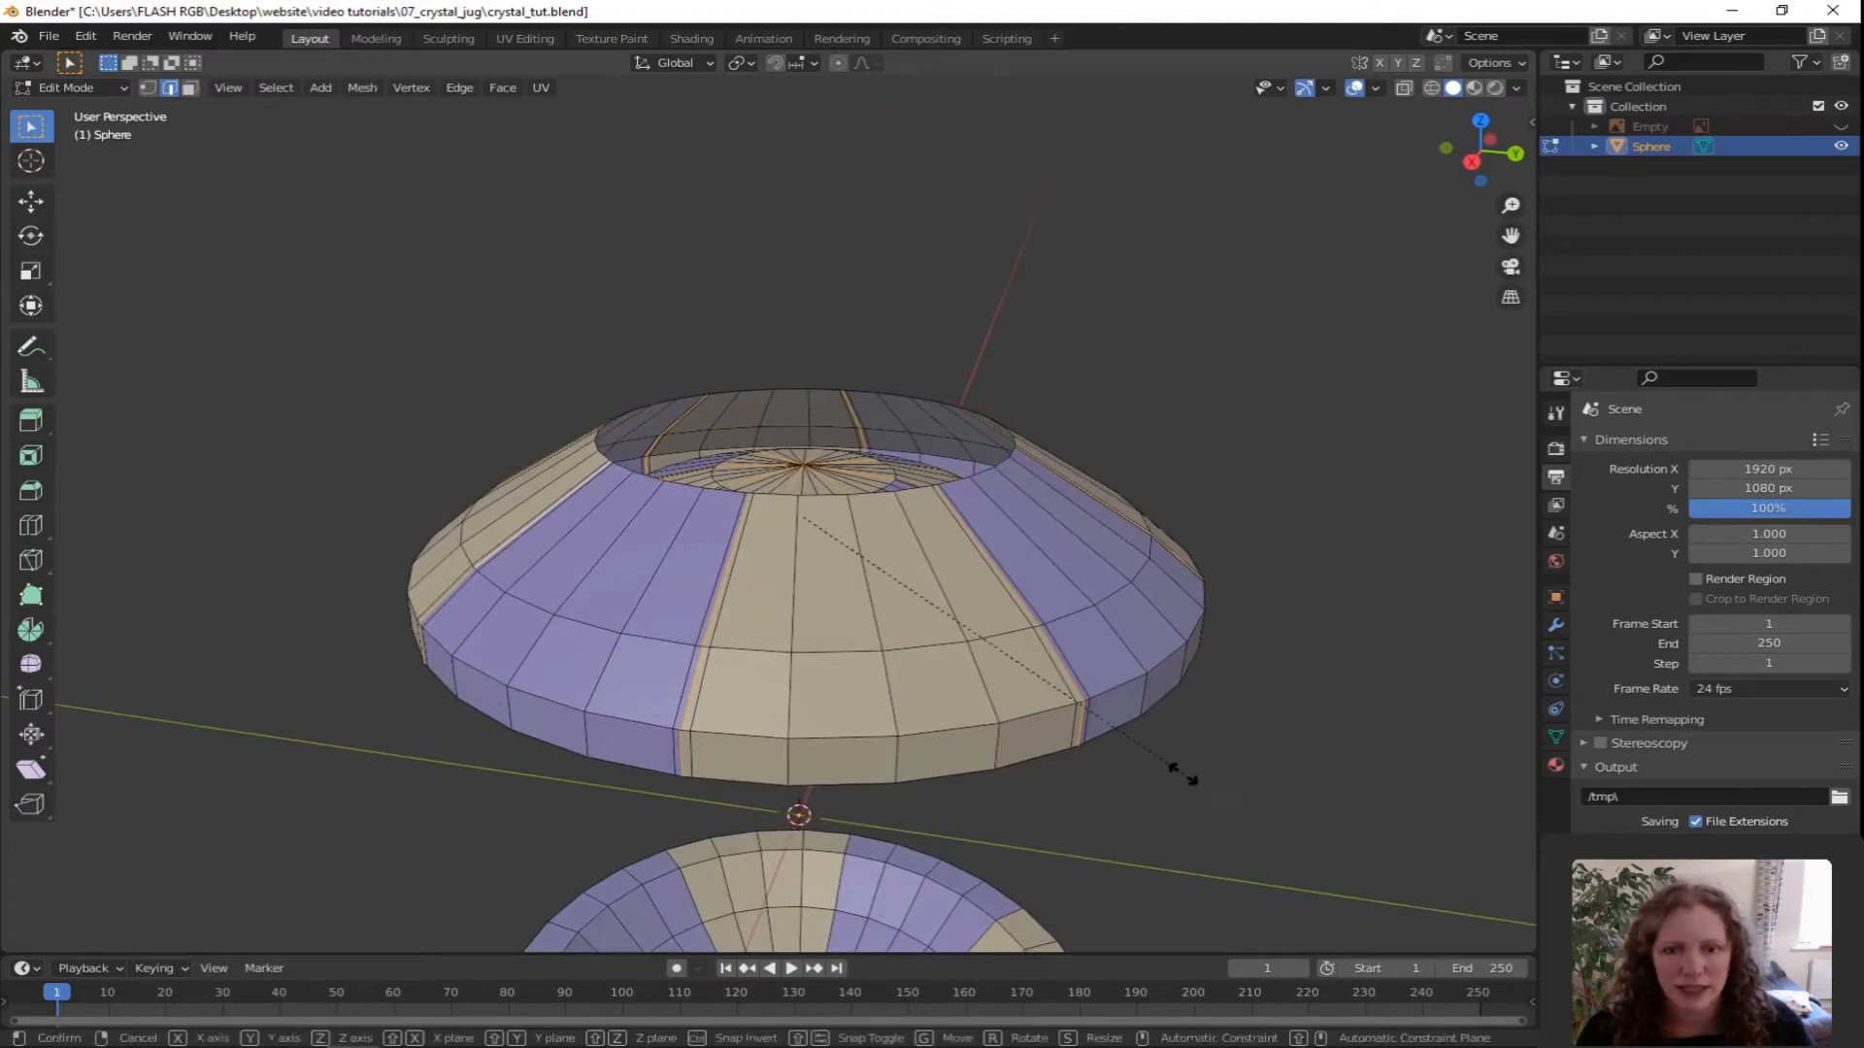
key("s")
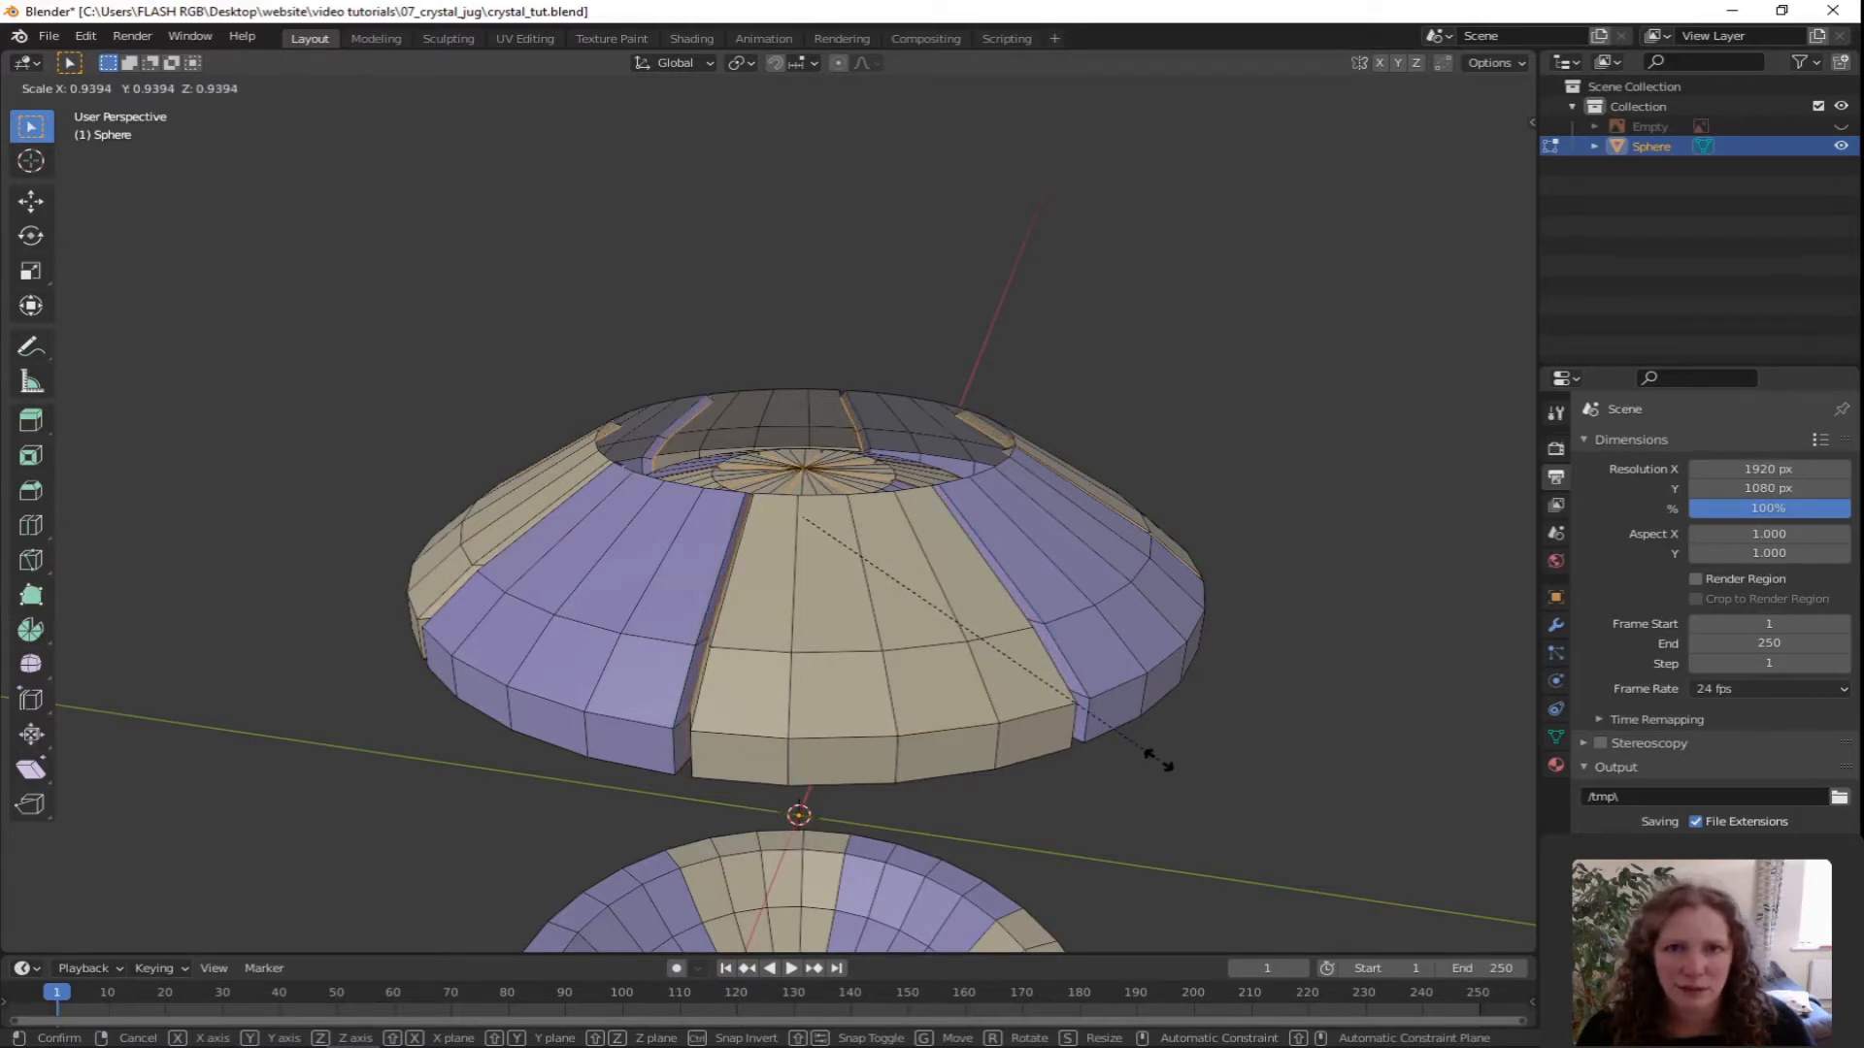
left_click(1158, 760)
Clear the selection and add loop cuts beside a colour boundary of the lower body, at -0.811 in the purple band and -0.851 in the yellow band.
middle_click_drag(1133, 780, 954, 764)
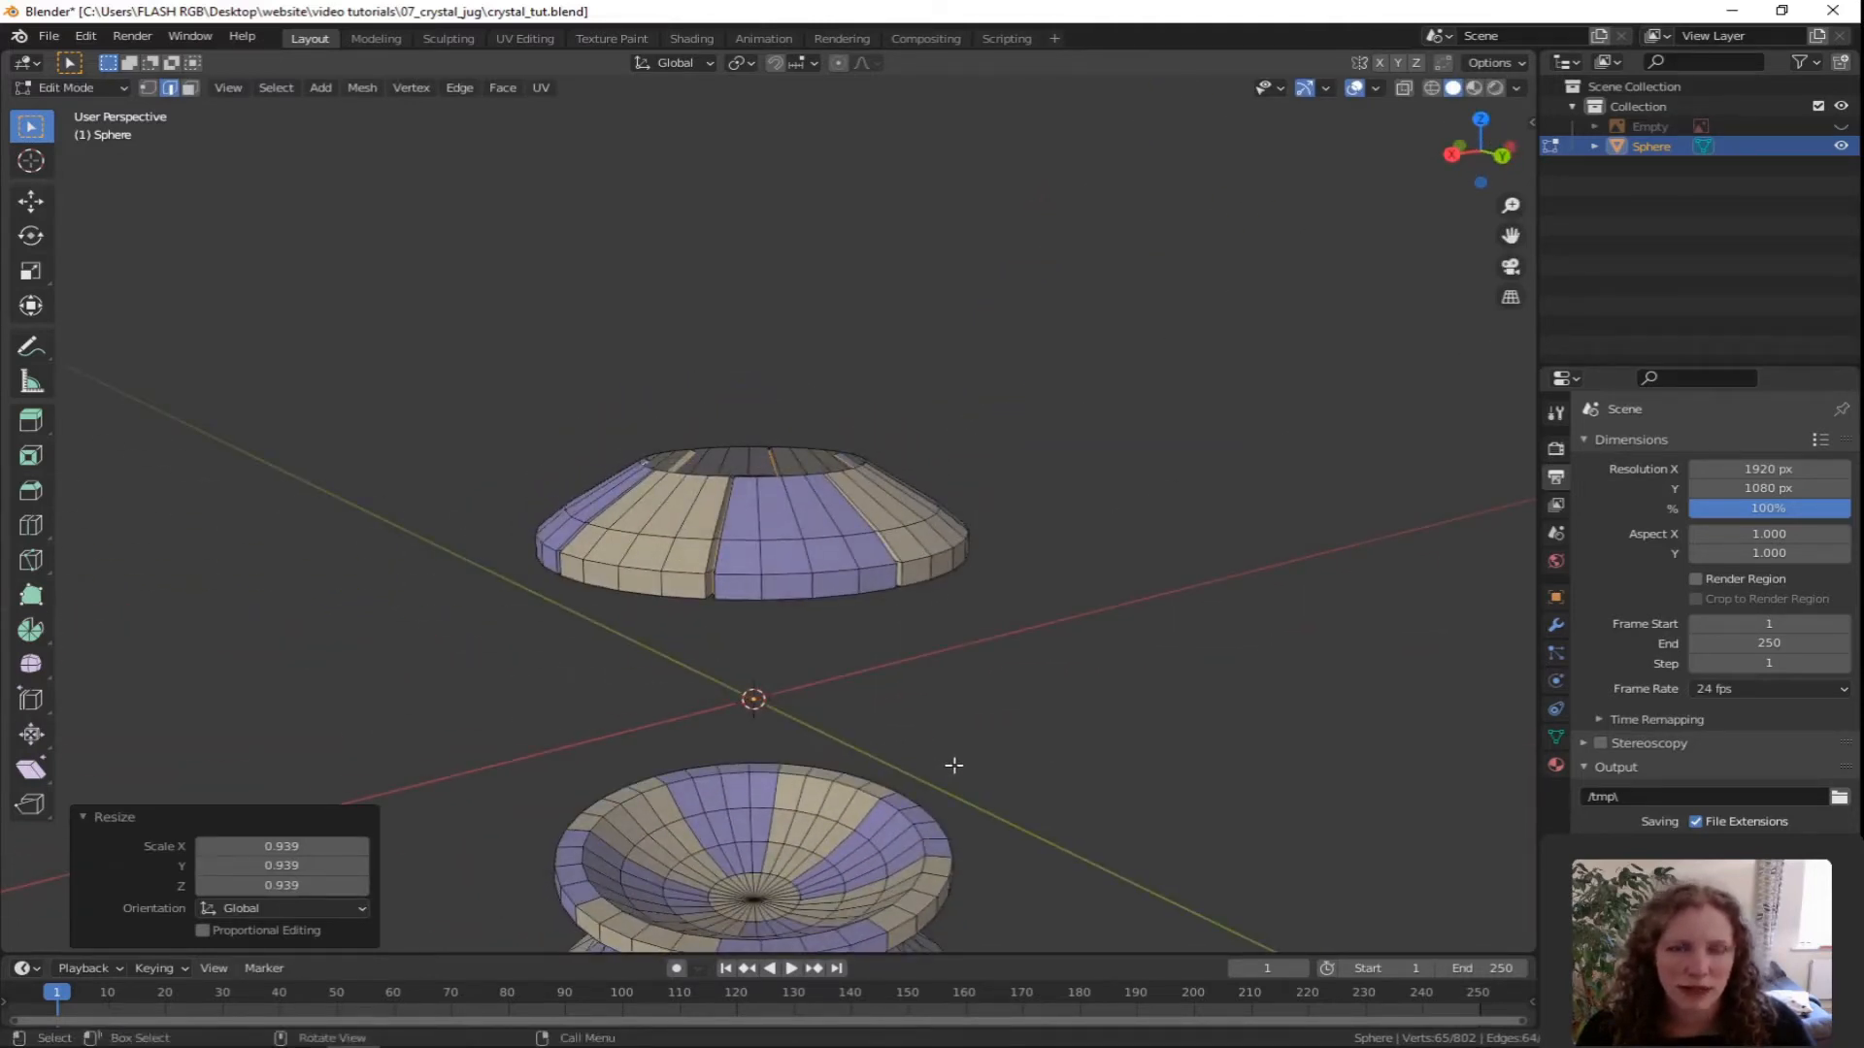
middle_click_drag(966, 804, 894, 680)
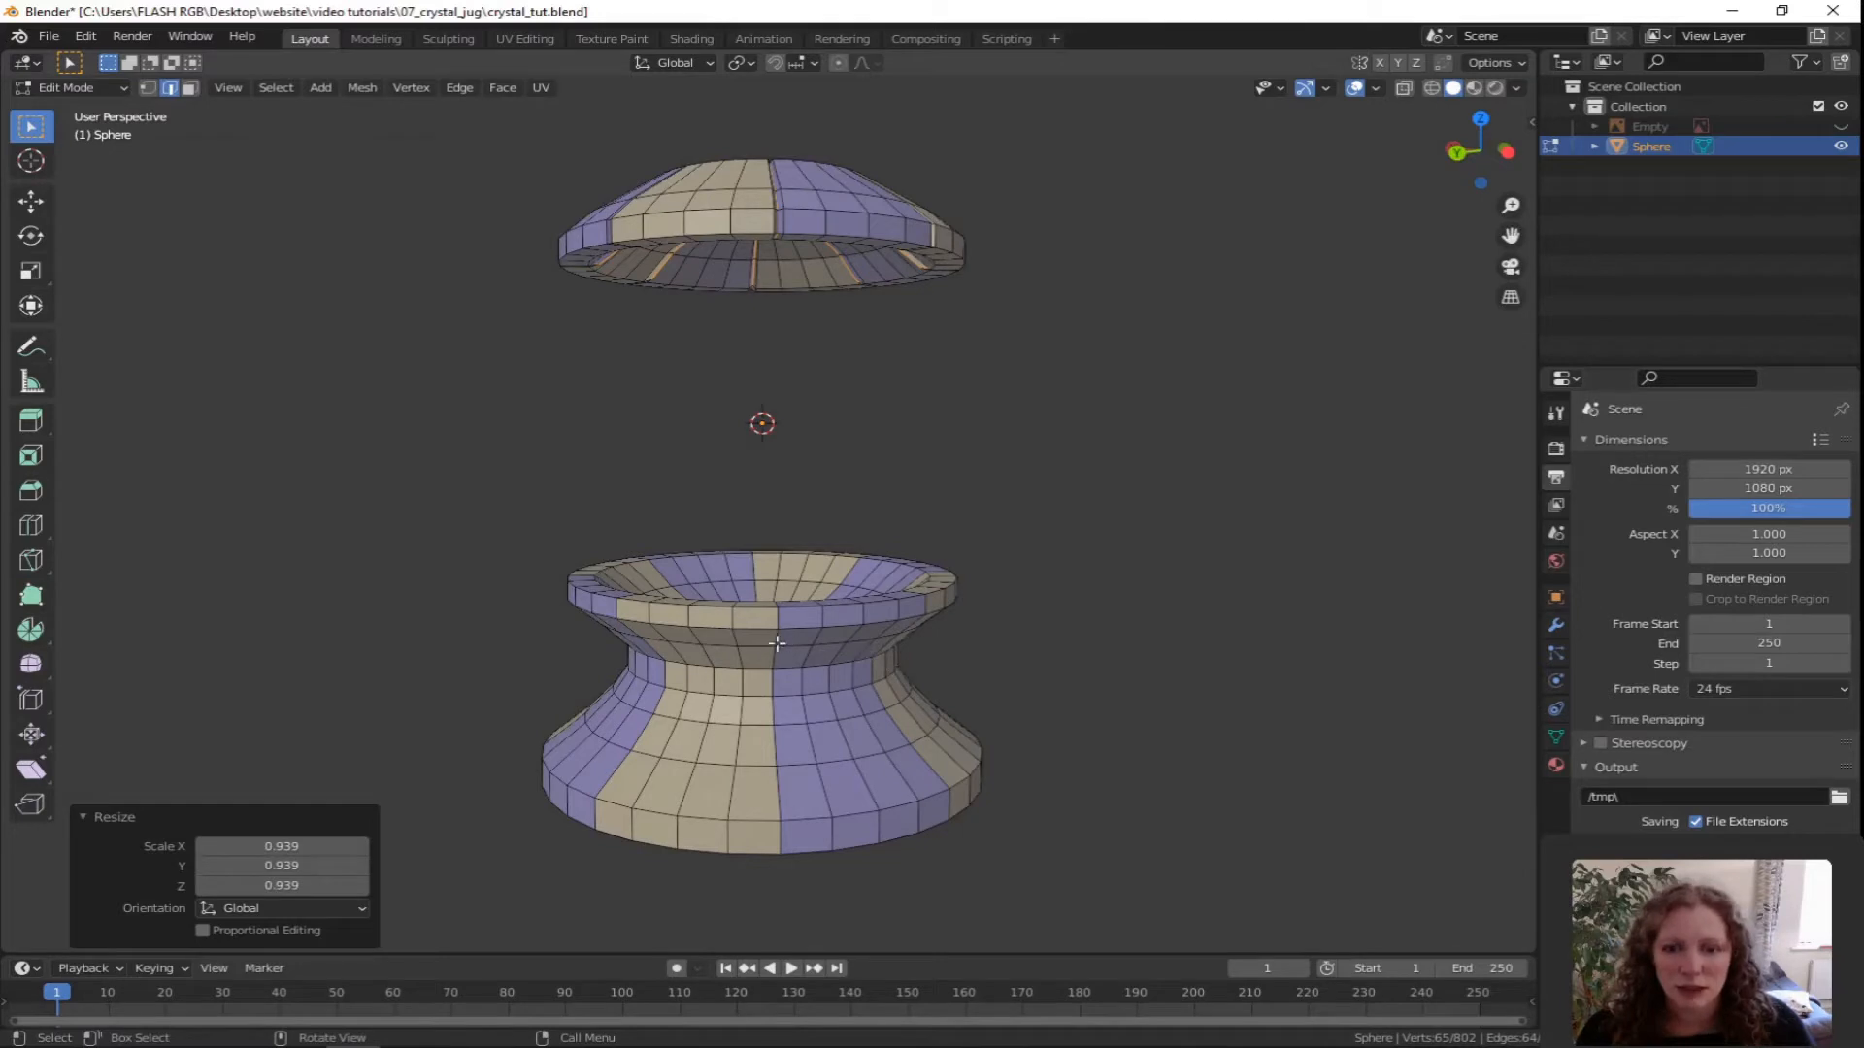
scroll(842, 713, "up", 3)
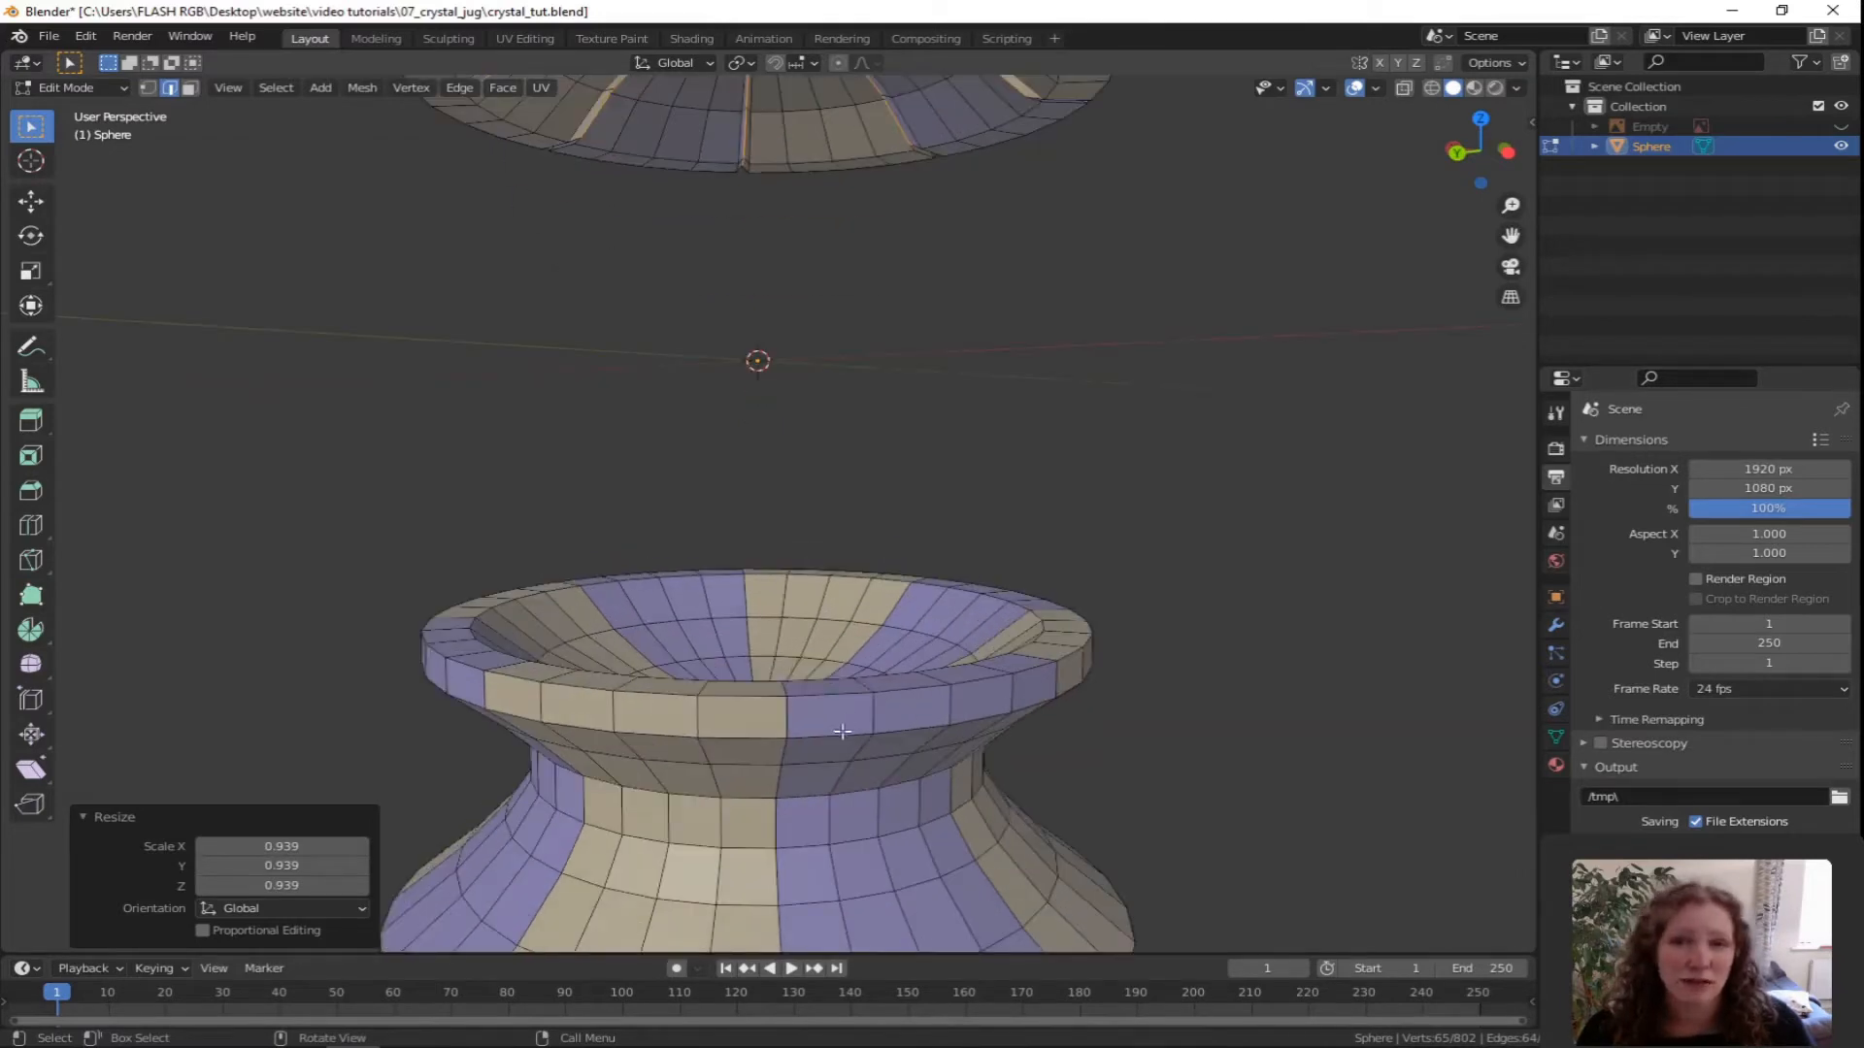
middle_click_drag(841, 731, 844, 659, "shift")
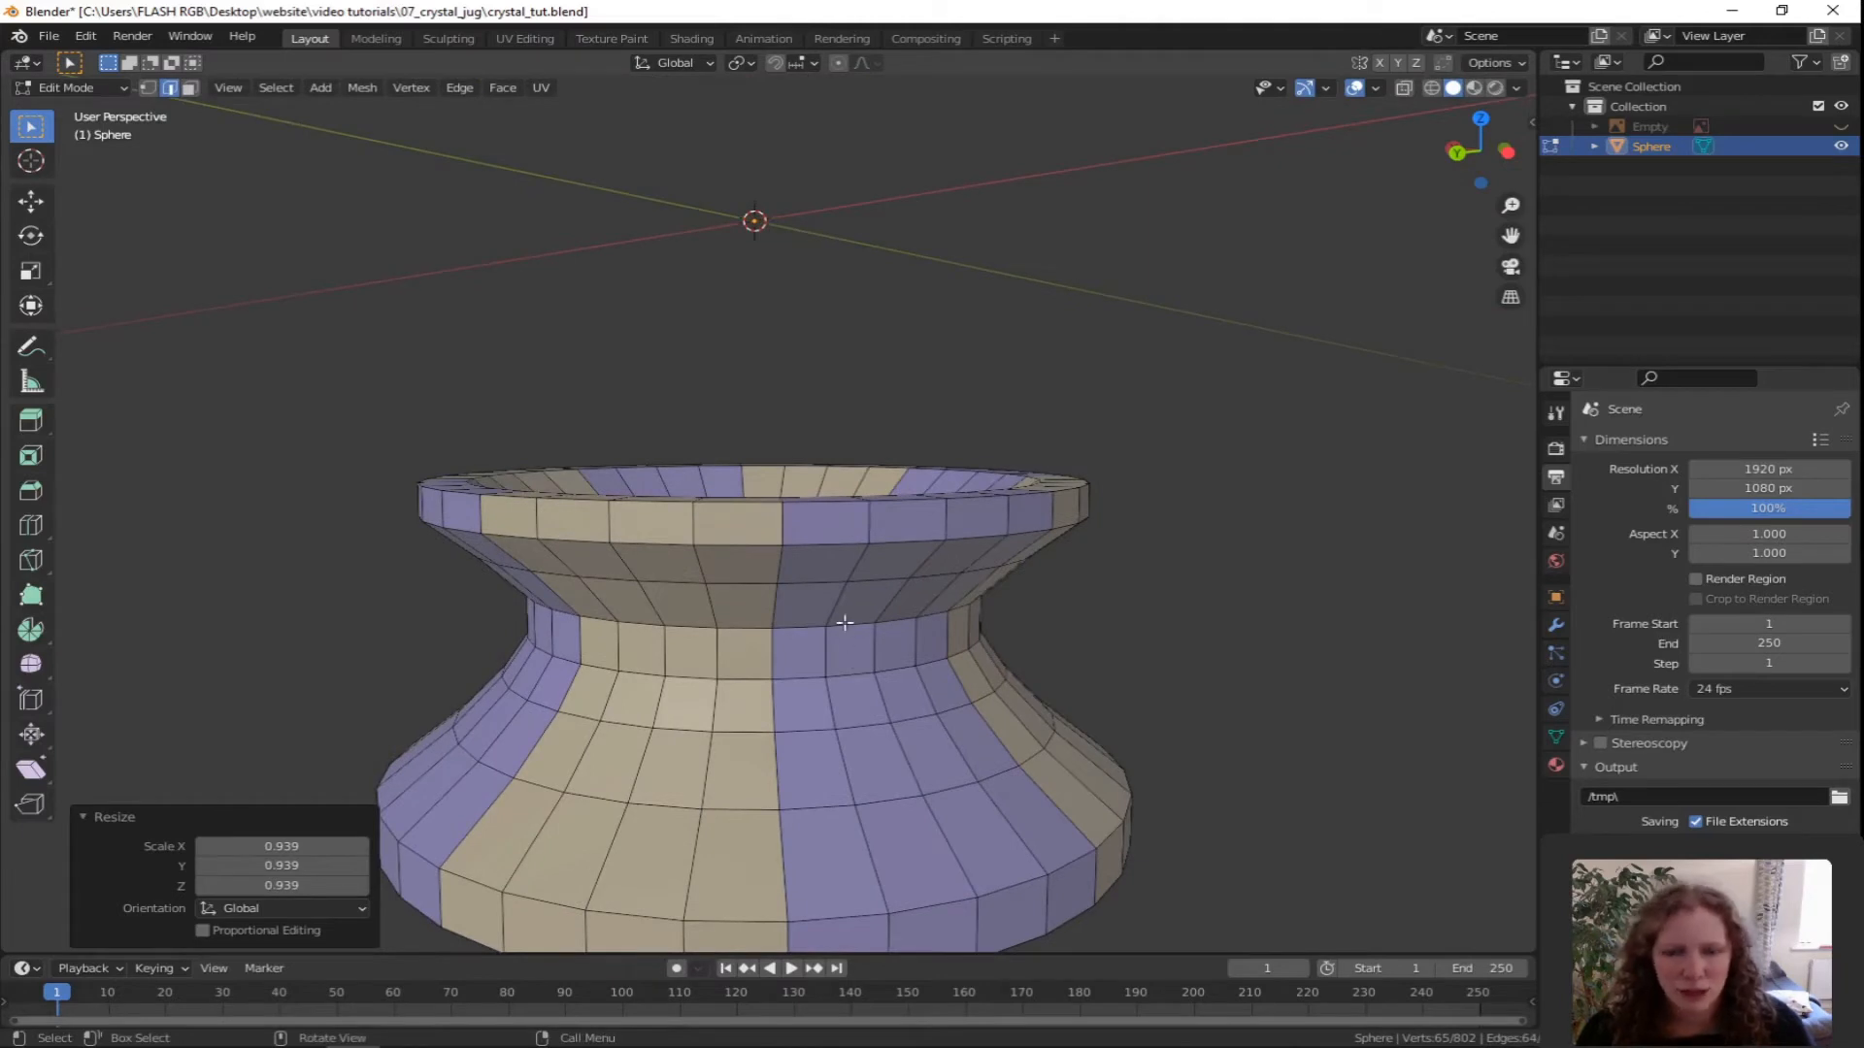
key("a")
key("alt+a")
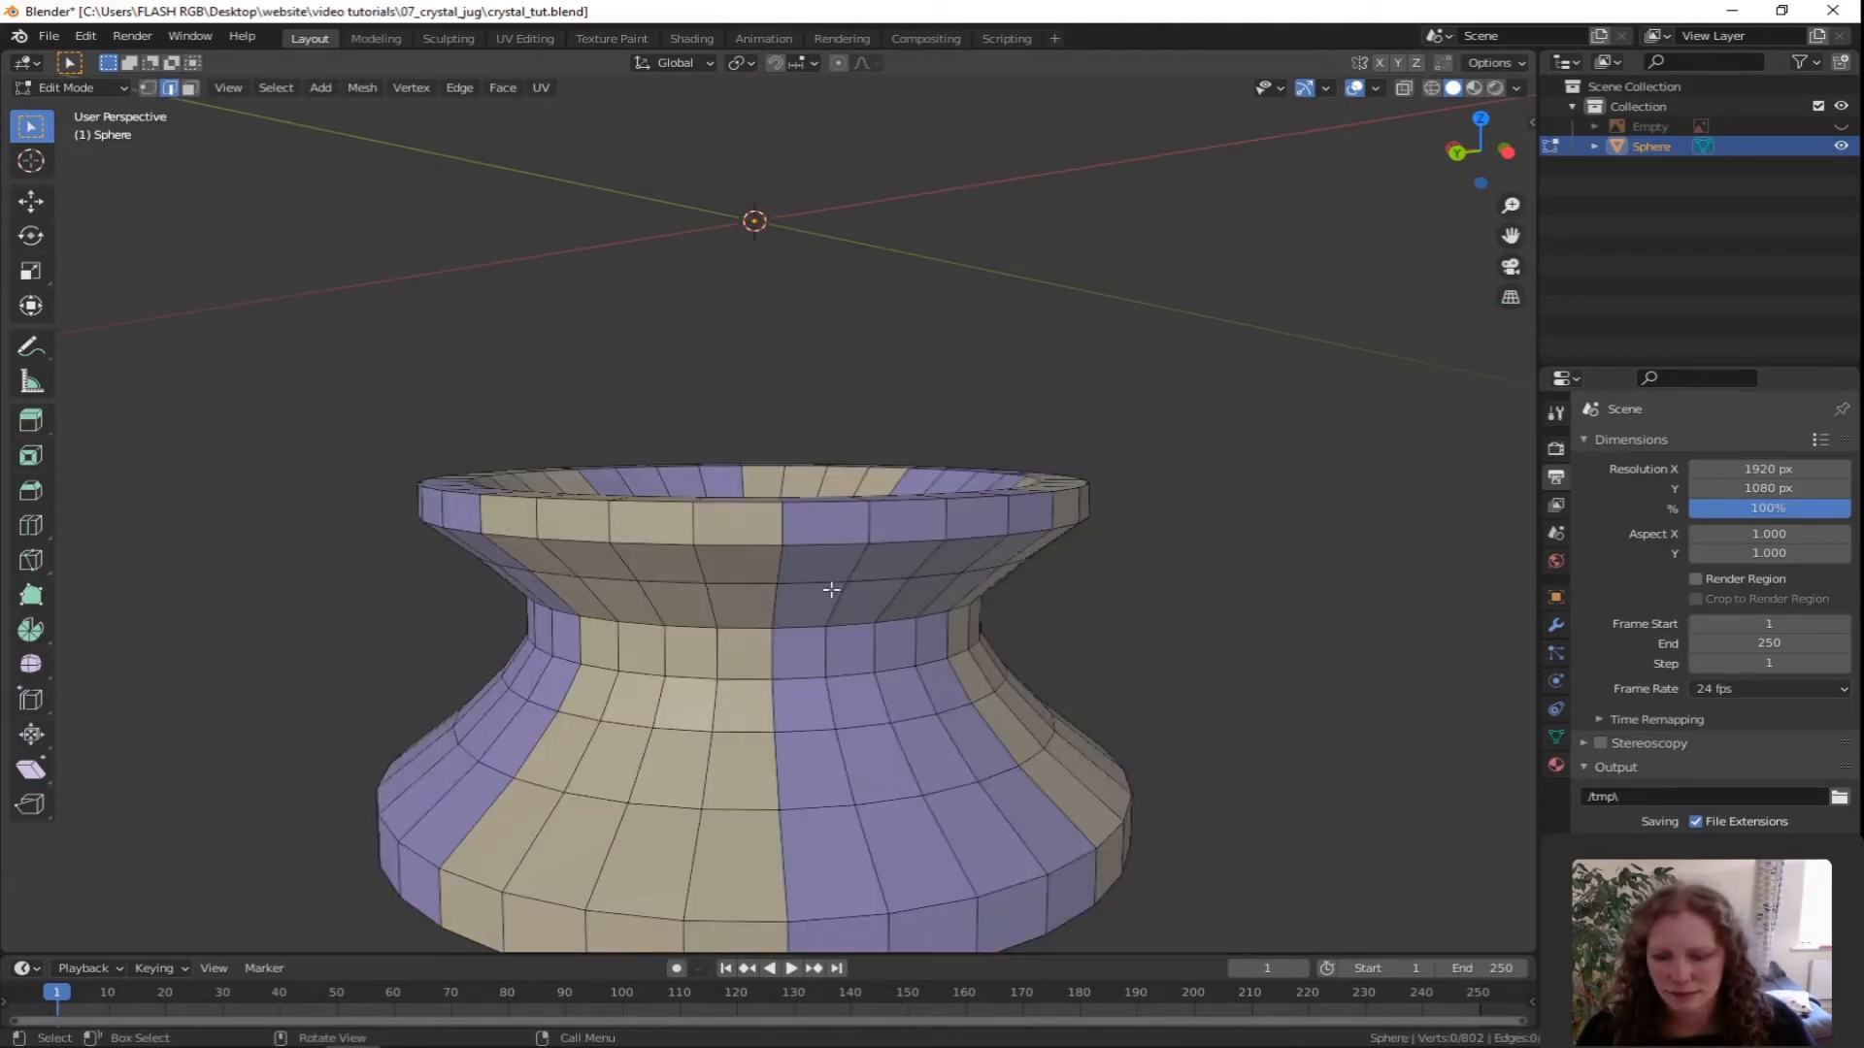
key("ctrl+r")
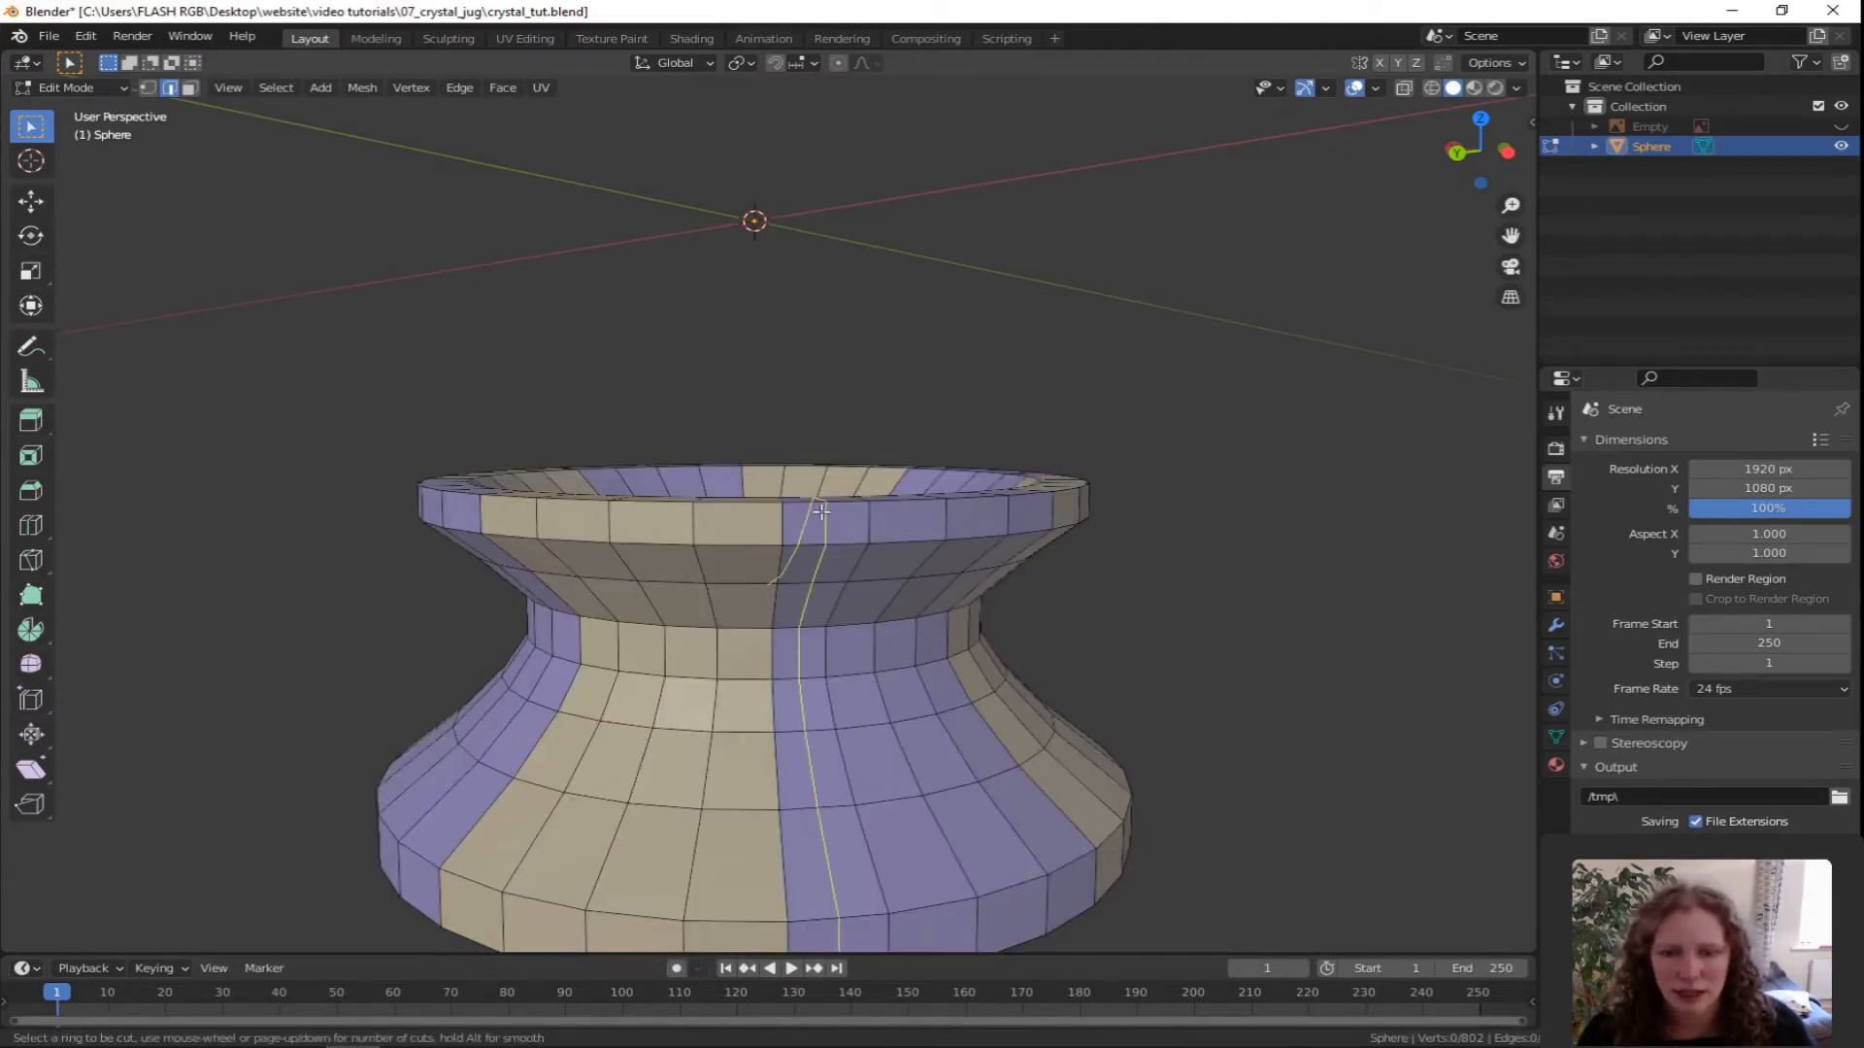
left_click(822, 511)
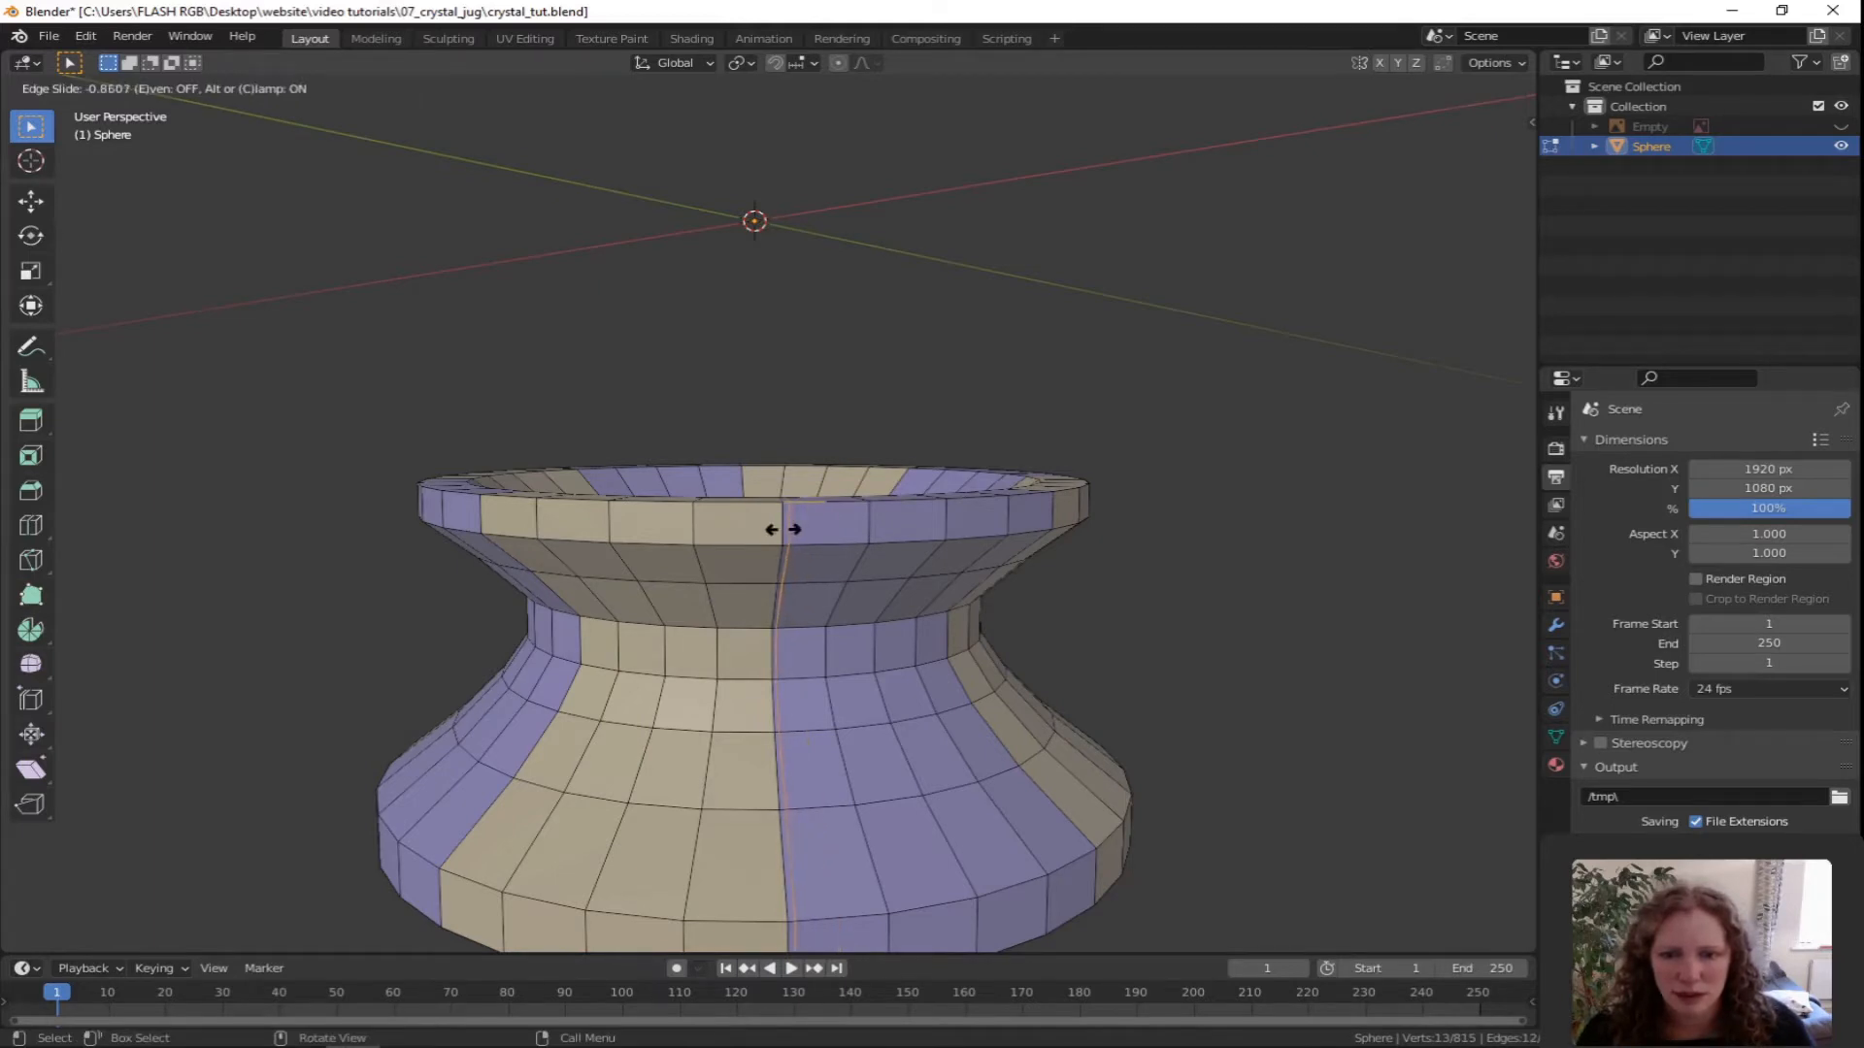
left_click(781, 528)
key("ctrl+r")
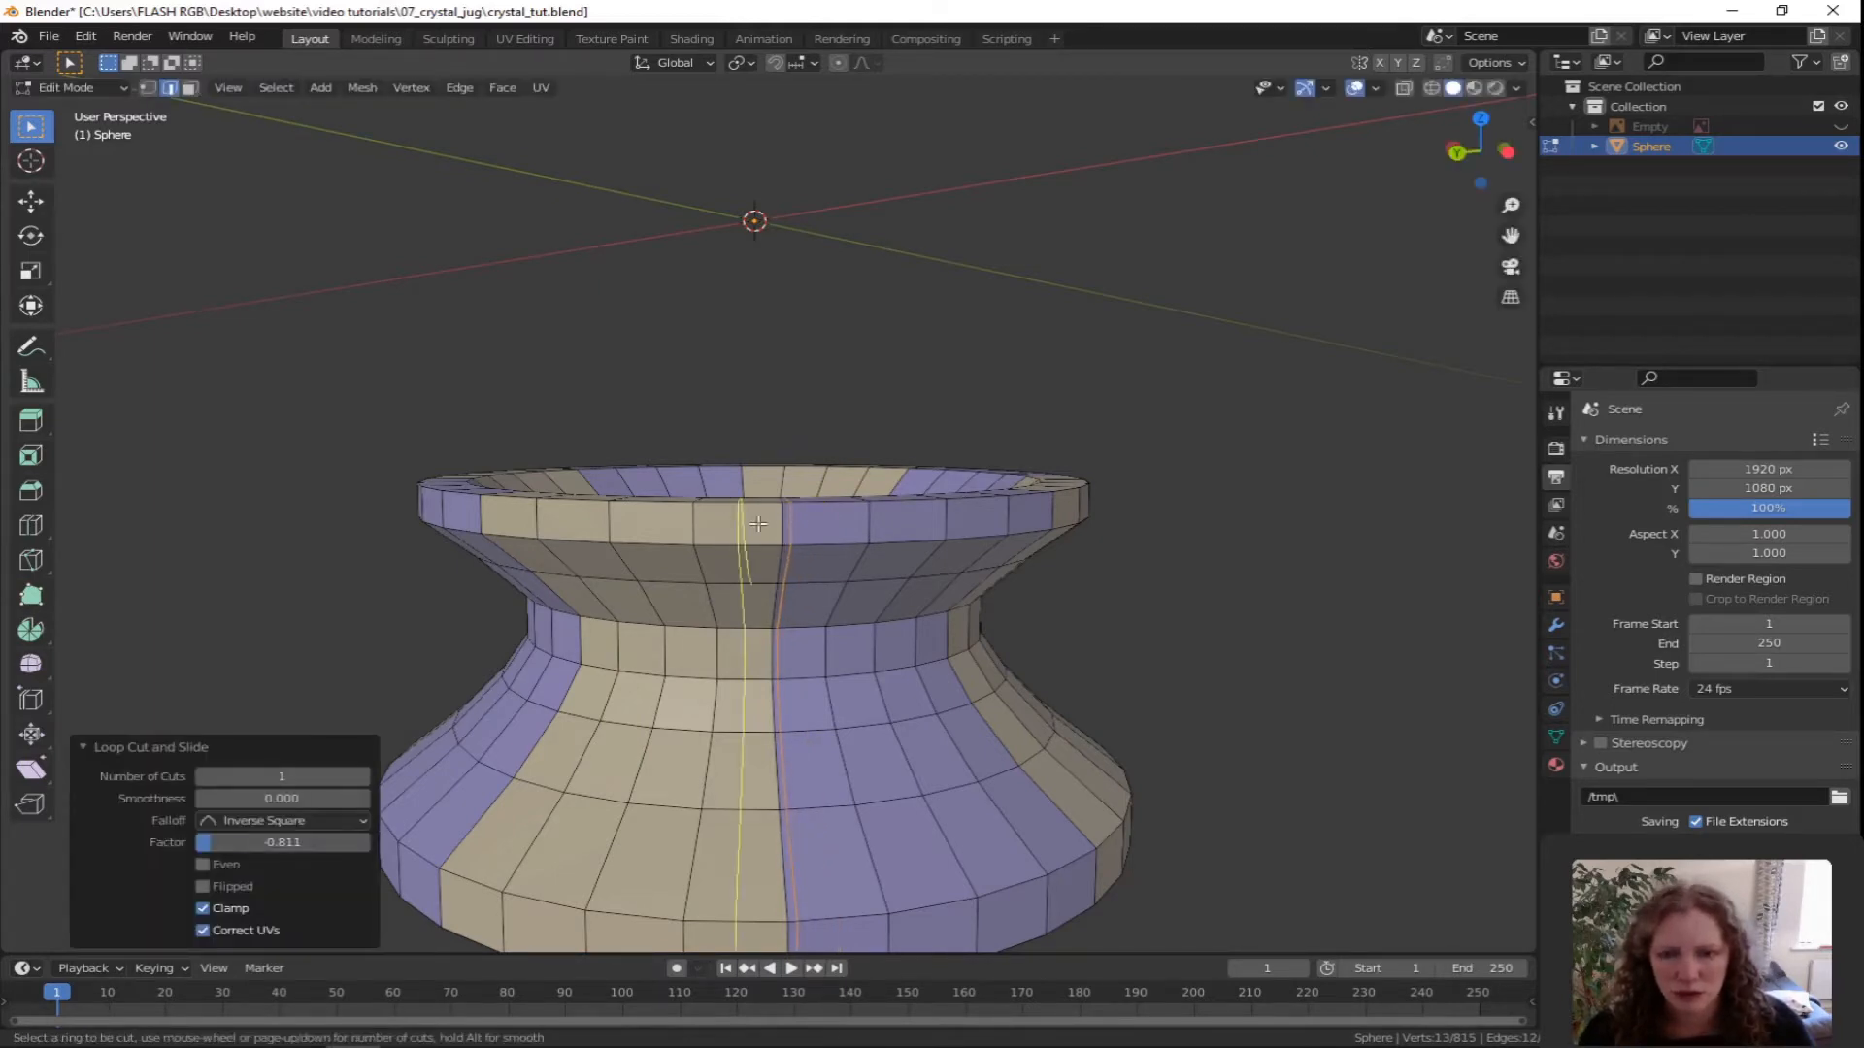
left_click(758, 523)
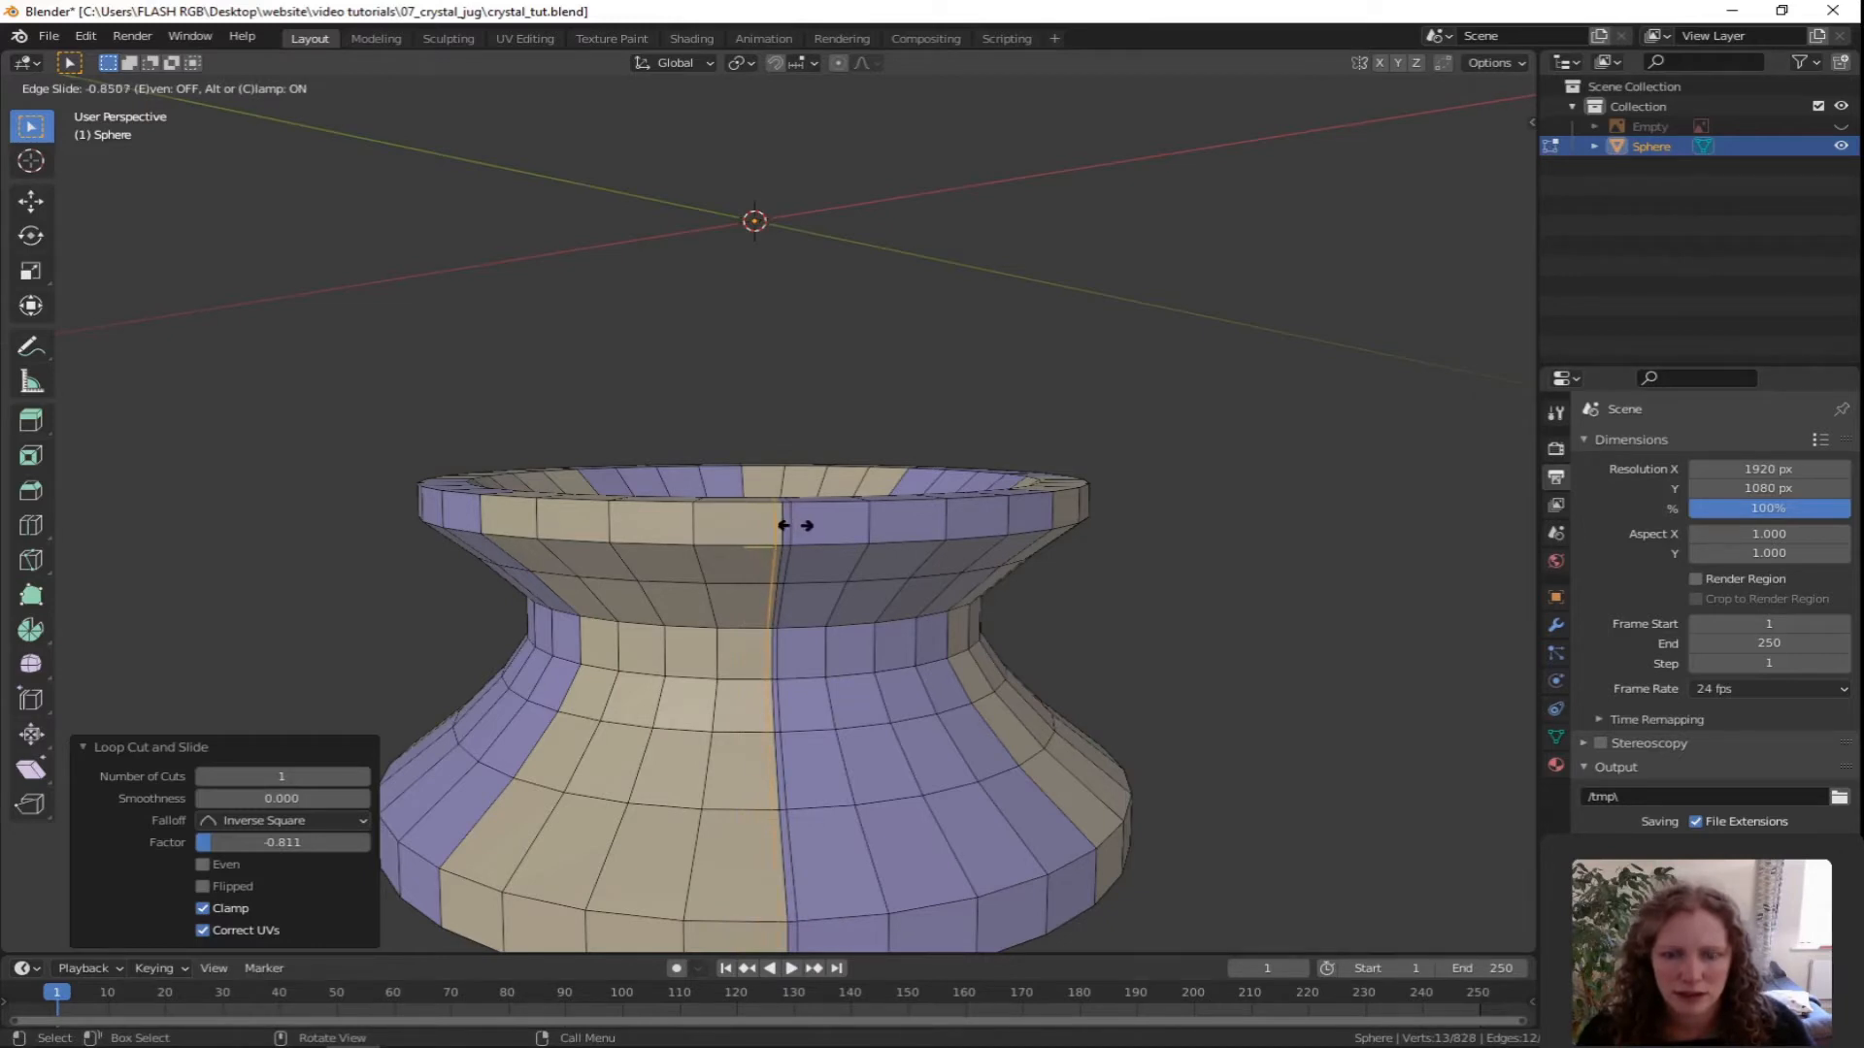
left_click(783, 525)
Support the neighbouring colour boundary of the lower body with two loop cuts, slid to 0.807 in the yellow band and close to the boundary in the purple band.
middle_click_drag(636, 578, 787, 583)
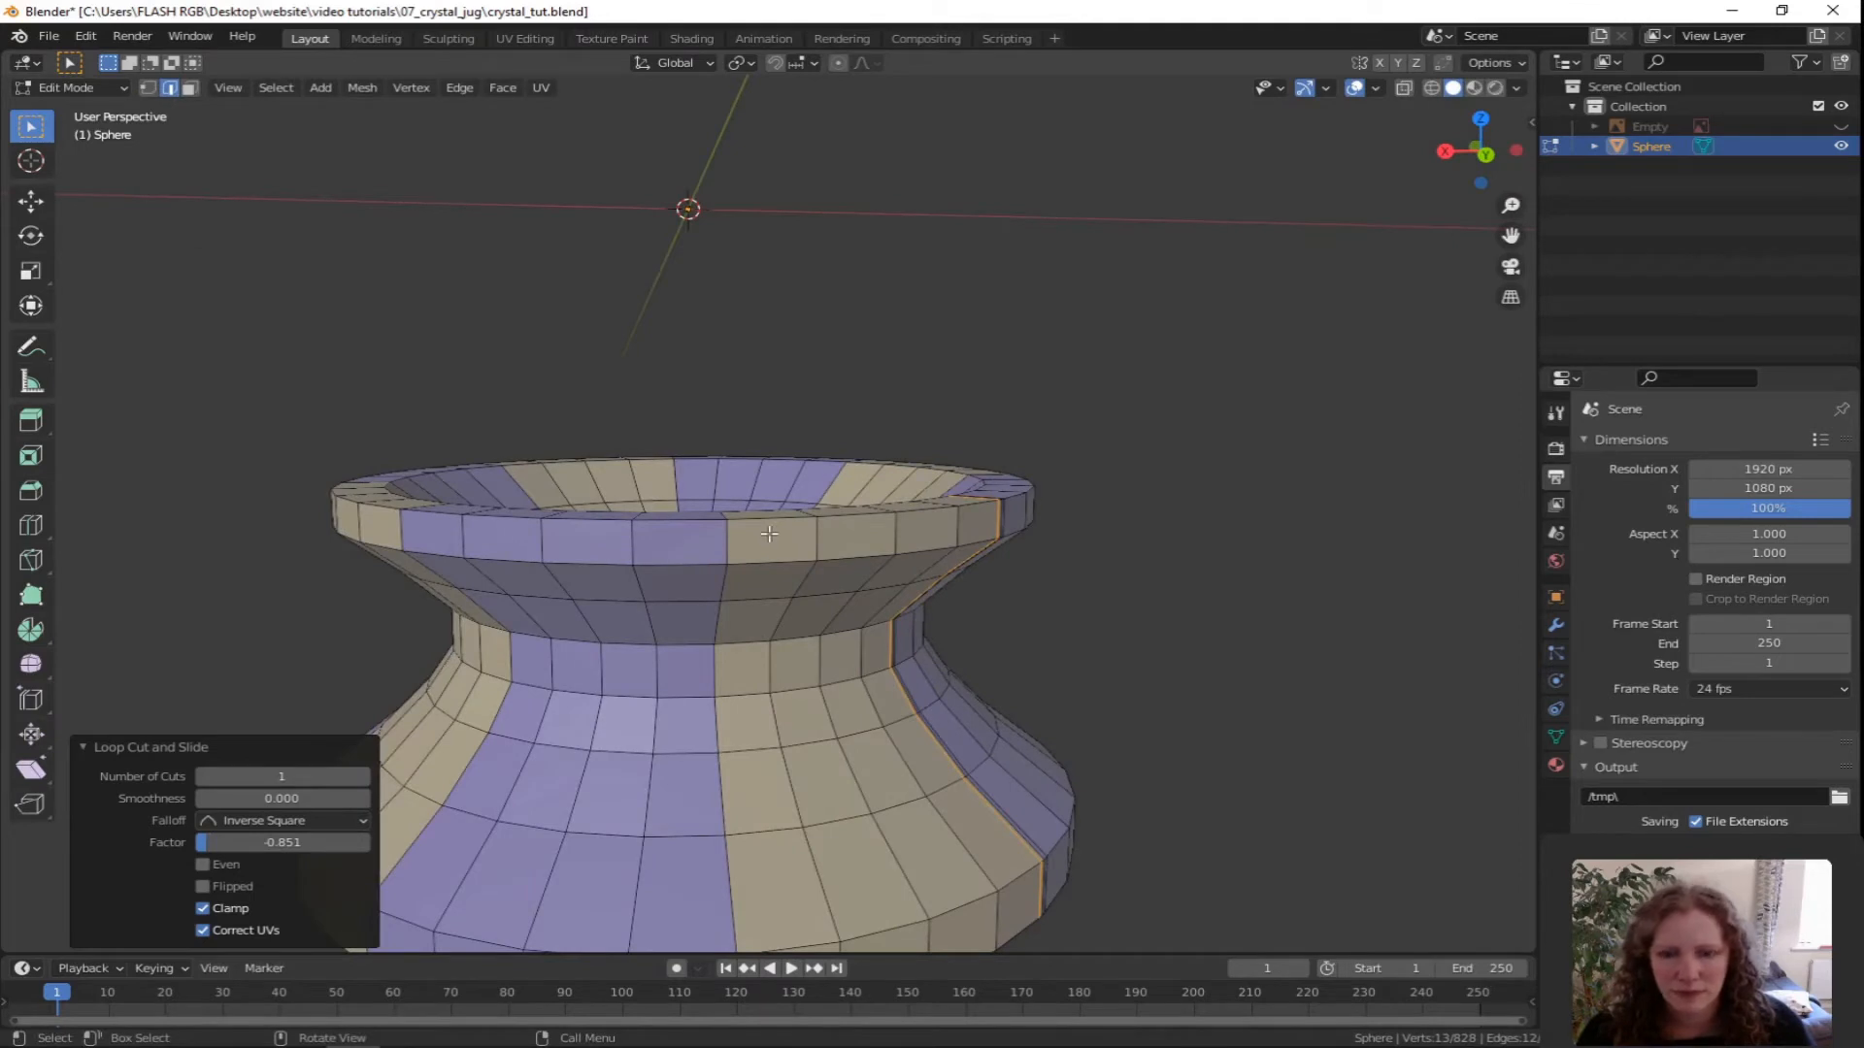
key("ctrl+r")
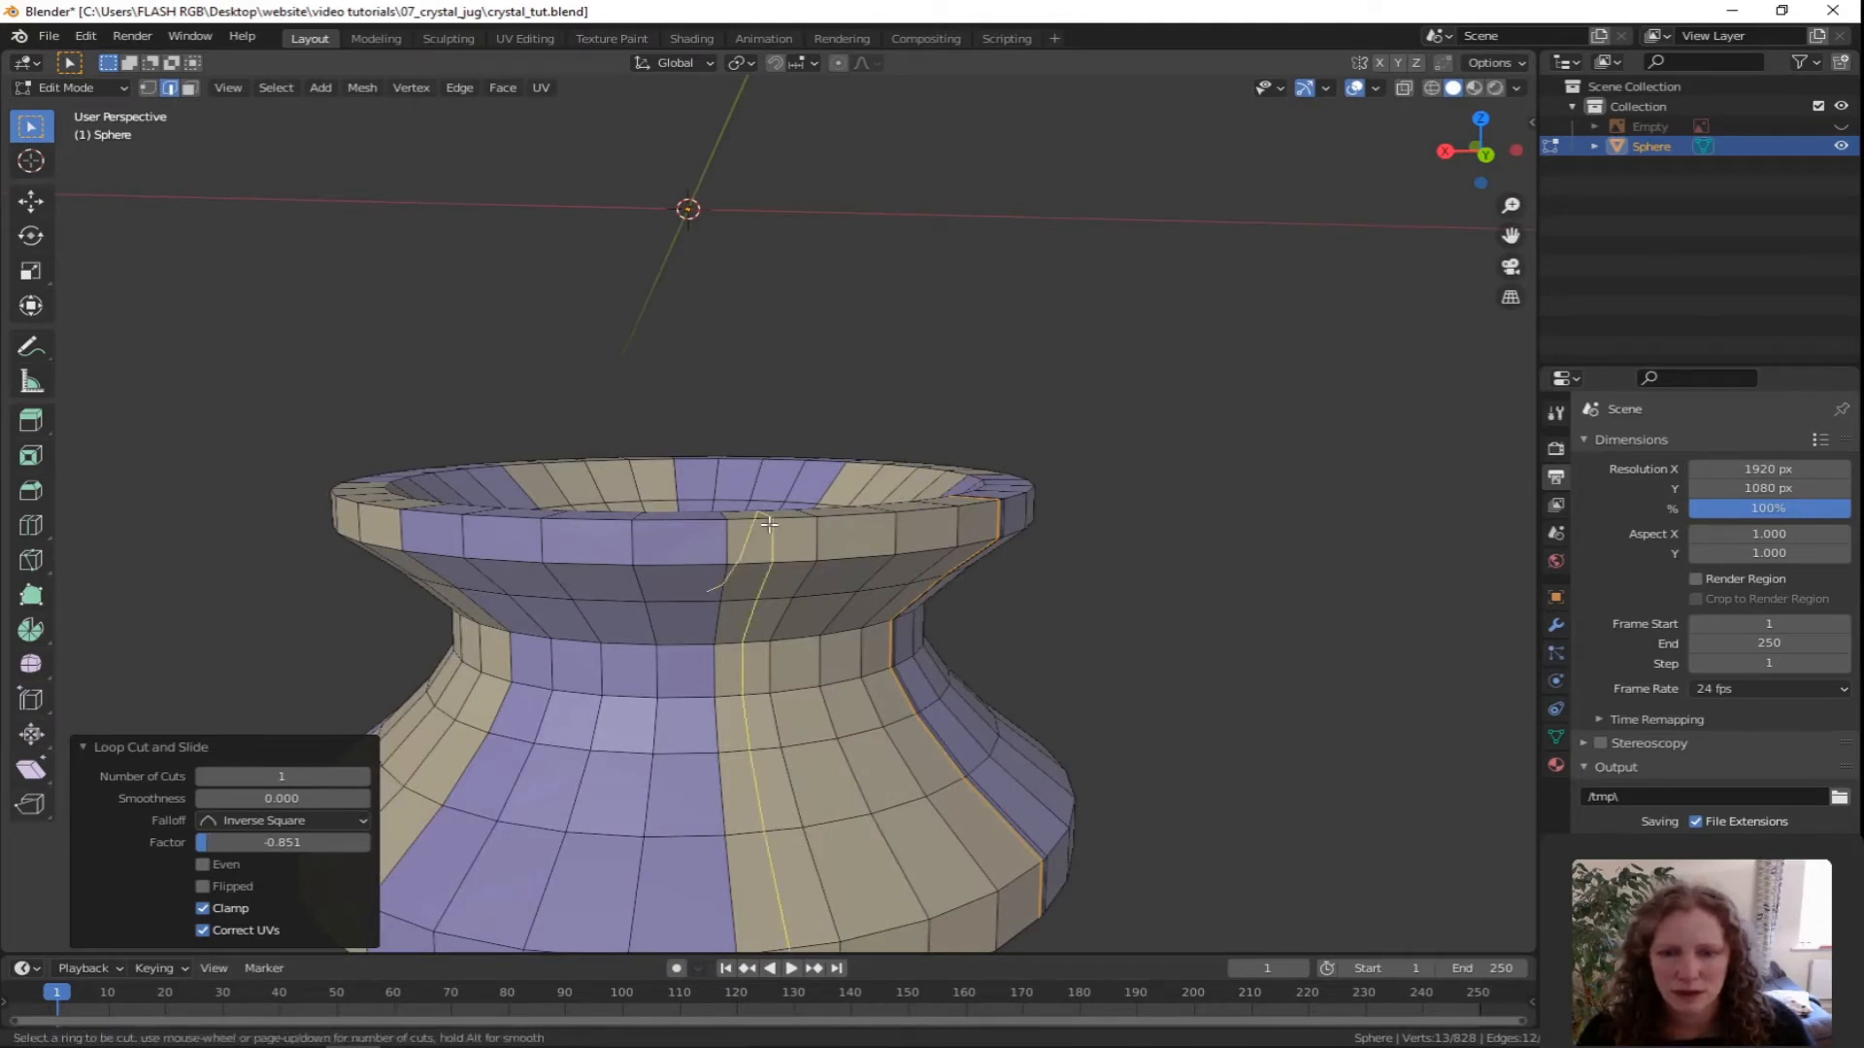
left_click(769, 524)
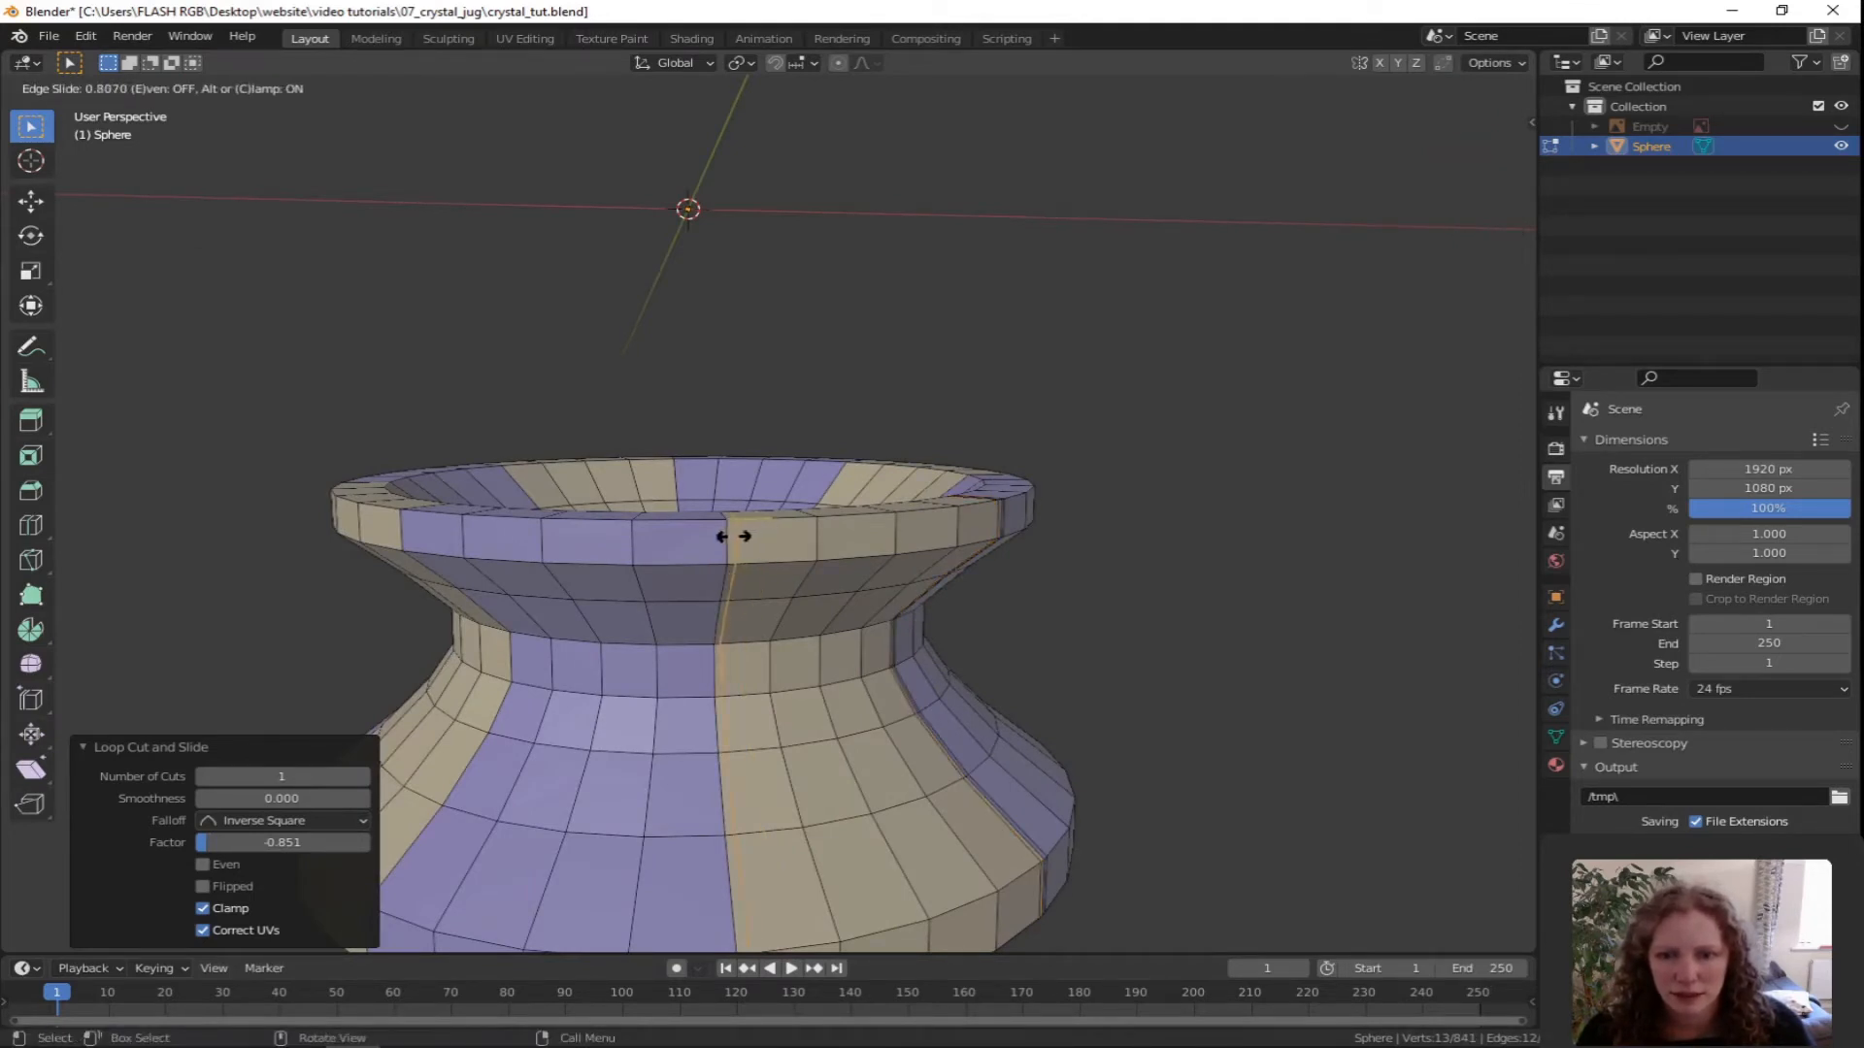
left_click(733, 536)
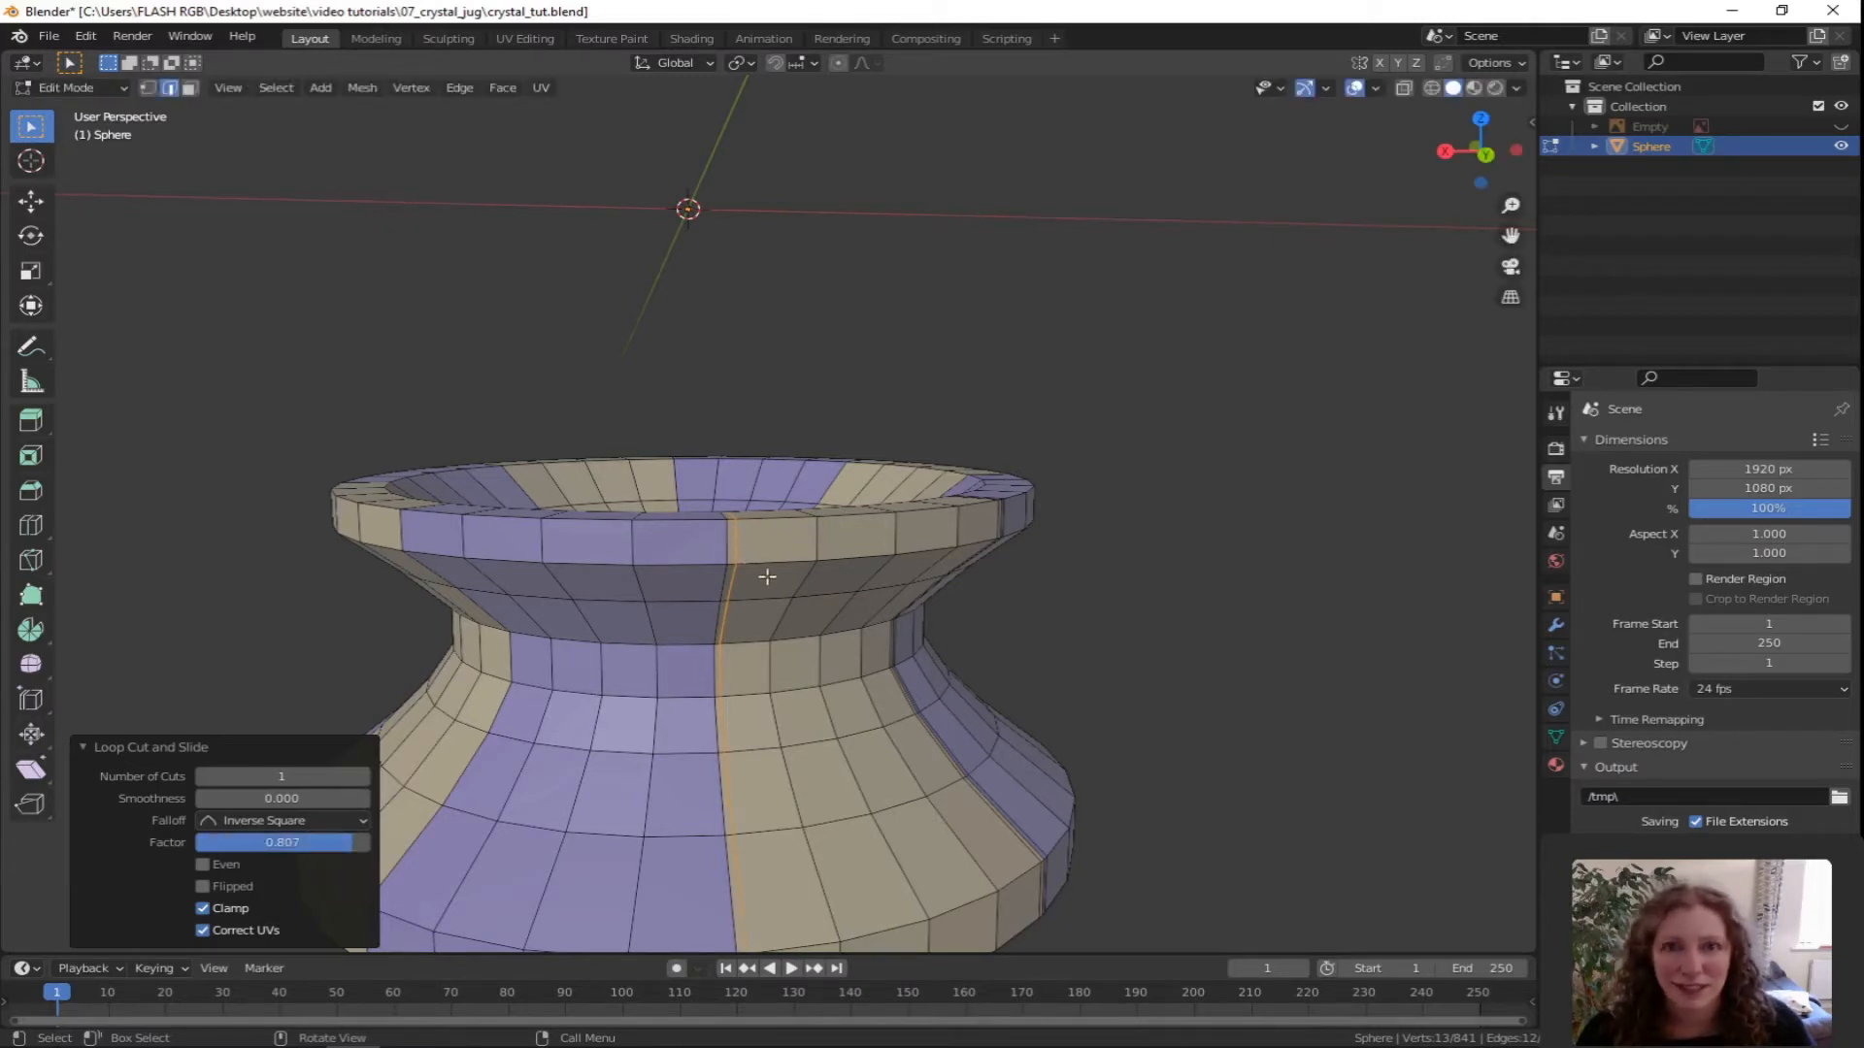
key("ctrl+r")
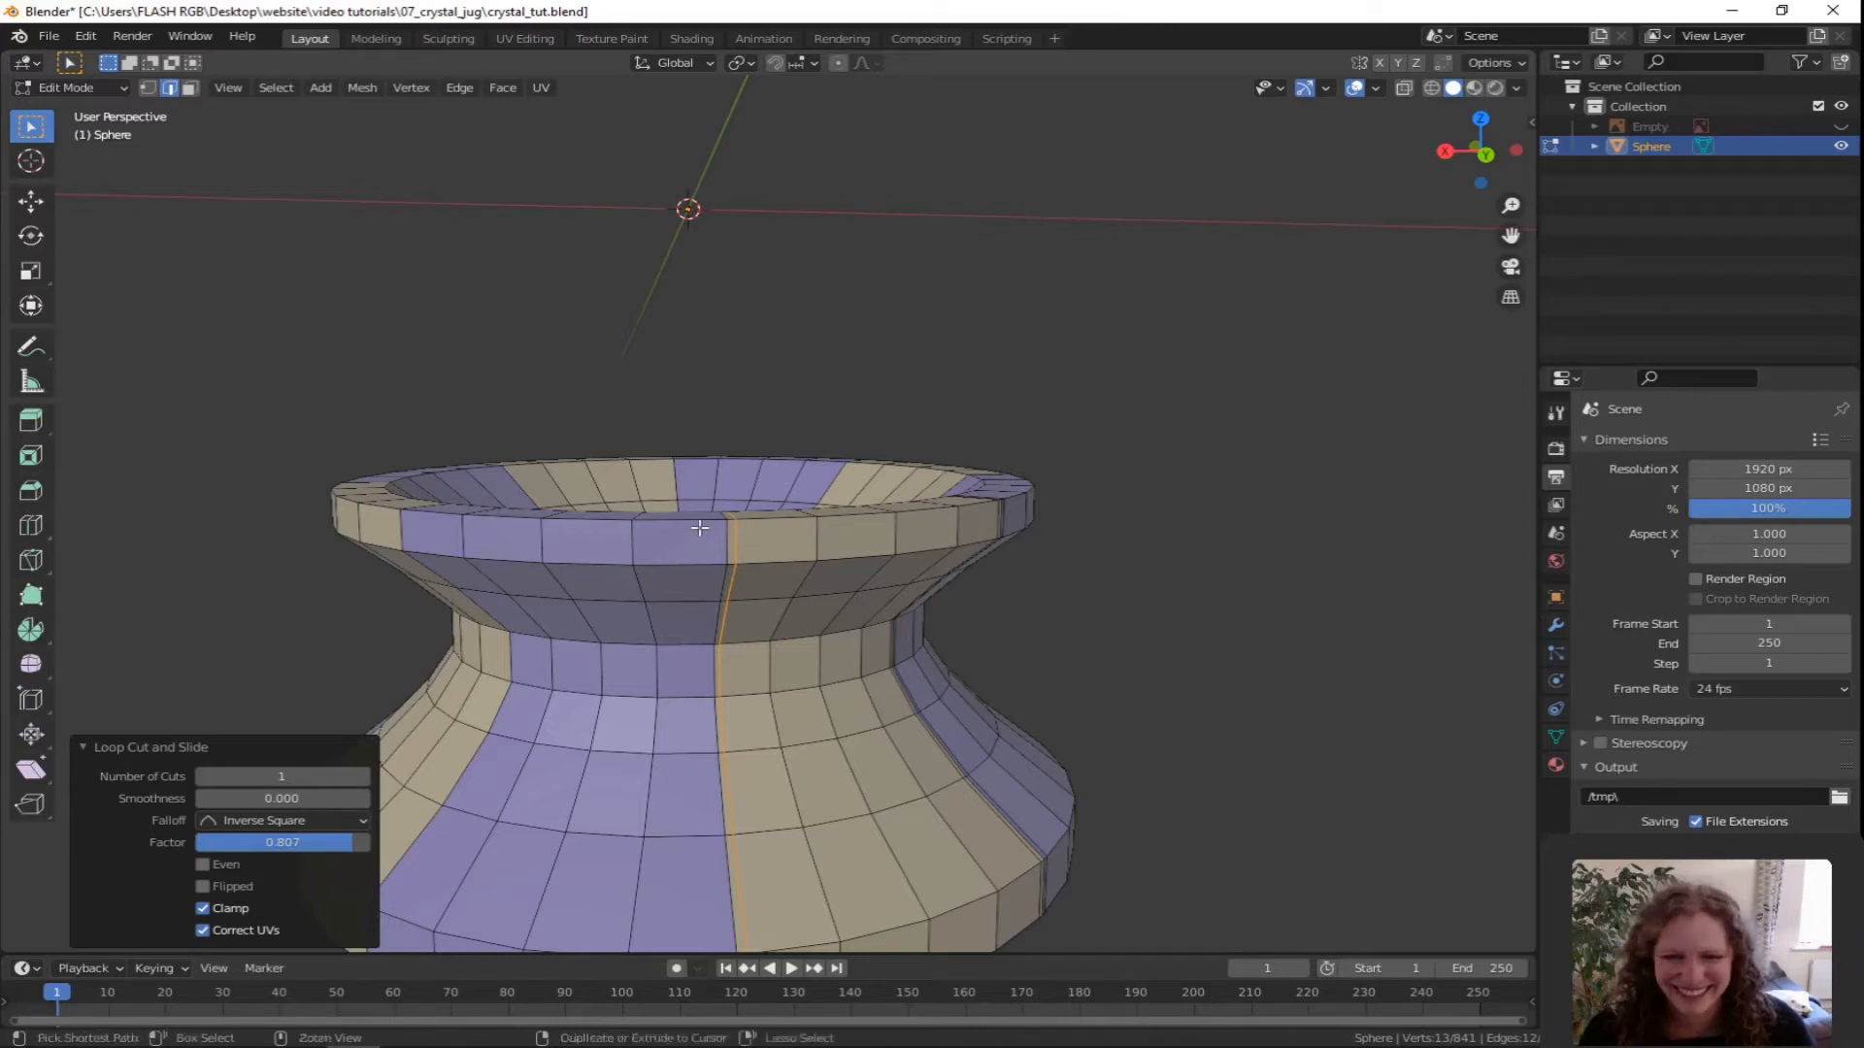
left_click(700, 529)
left_click(732, 531)
Add supporting loop cuts close to both sides of every remaining colour boundary of the lower body, and clear the selection.
key("ctrl+r")
middle_click_drag(733, 531, 888, 582)
left_click(803, 537)
left_click(767, 540)
key("ctrl+r")
key("ctrl+r")
left_click(864, 626)
left_click(895, 623)
key("ctrl+r")
left_click(894, 583)
left_click(912, 584)
key("ctrl+r")
left_click(860, 582)
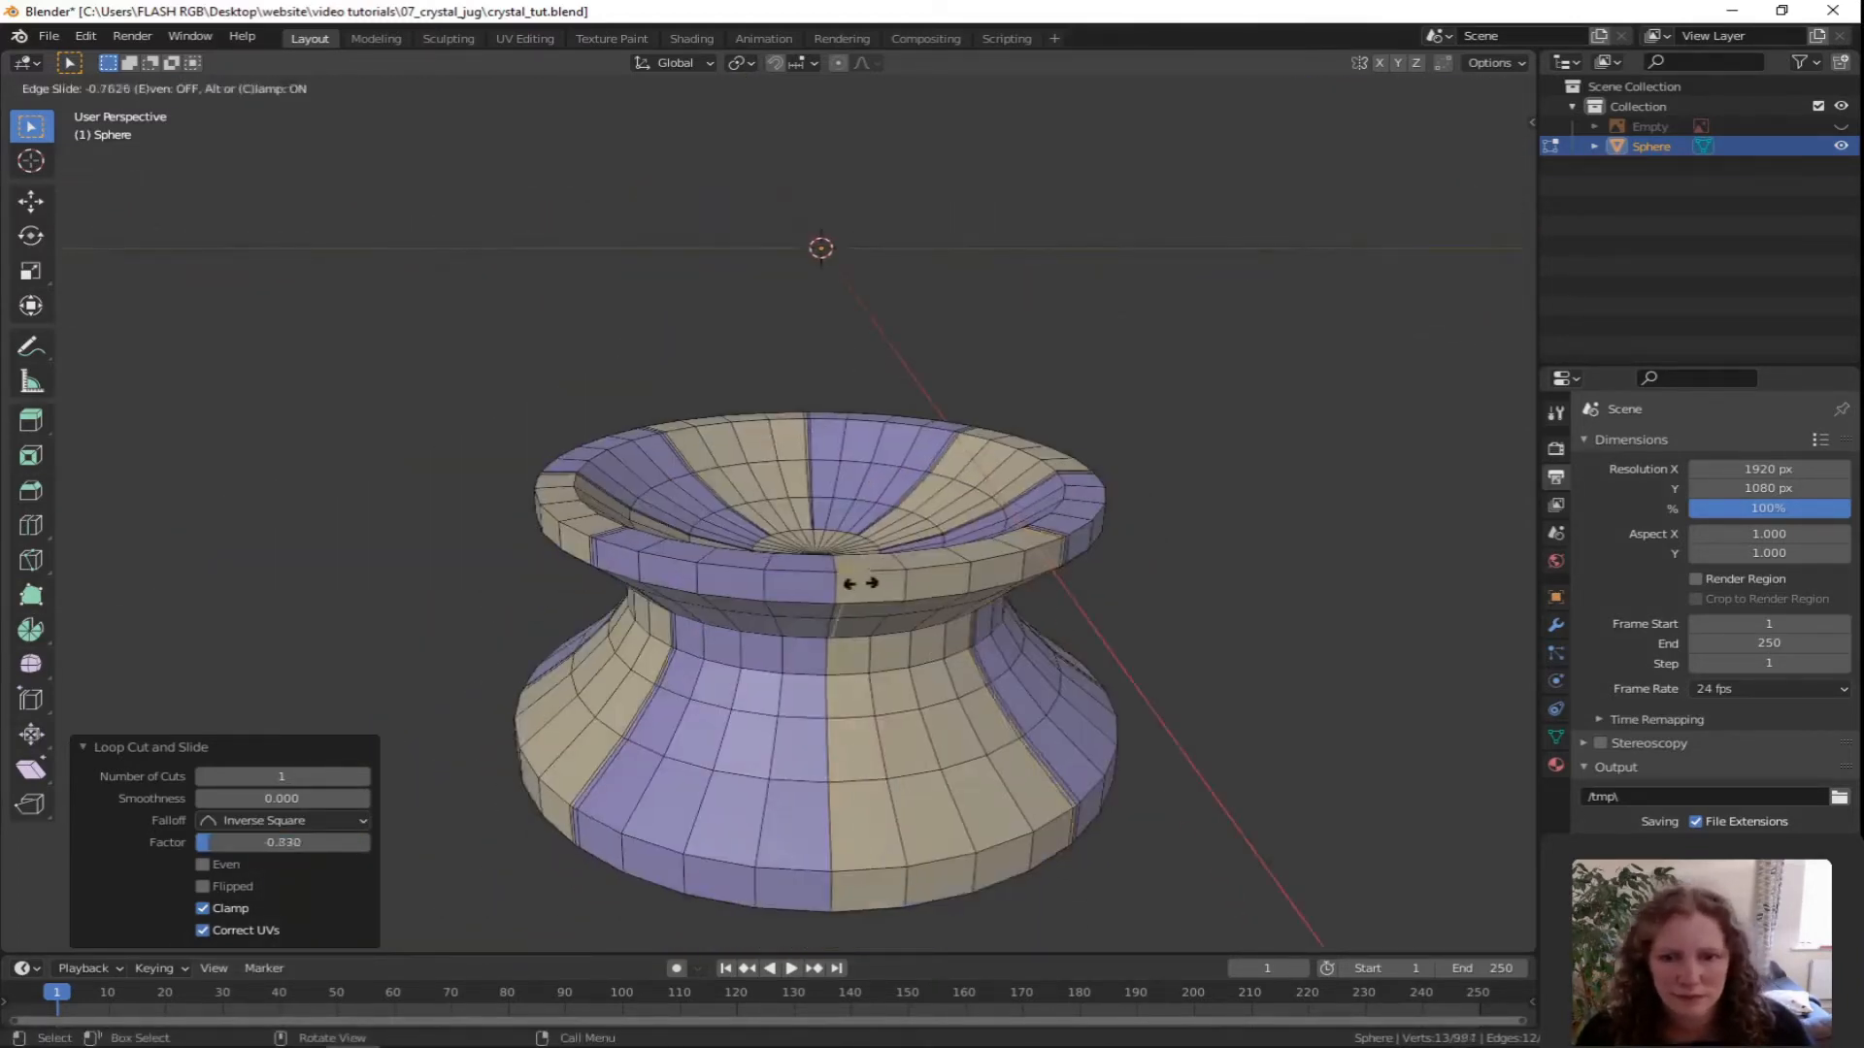
left_click(860, 583)
key("alt+a")
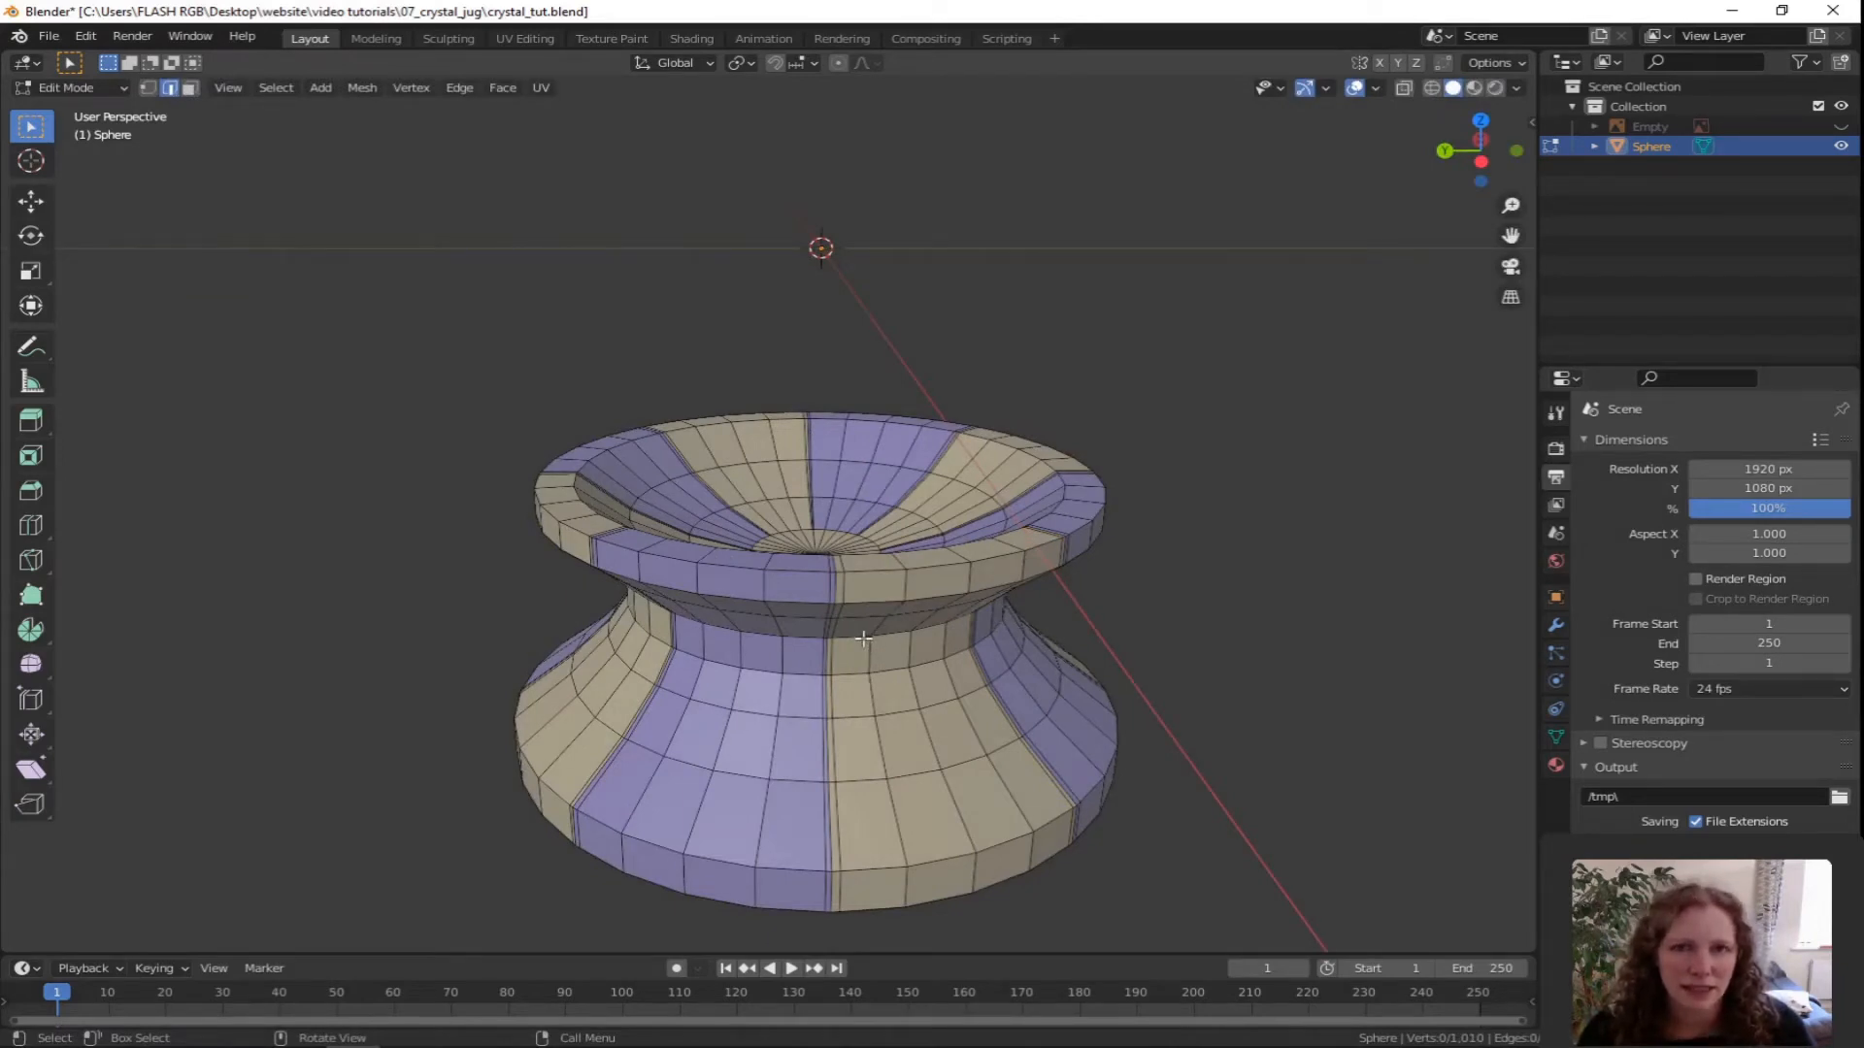
Select the centre edge loops of the colour boundaries around the lower body, adding each one to the selection.
left_click(833, 583, "alt")
middle_click_drag(834, 584, 917, 647)
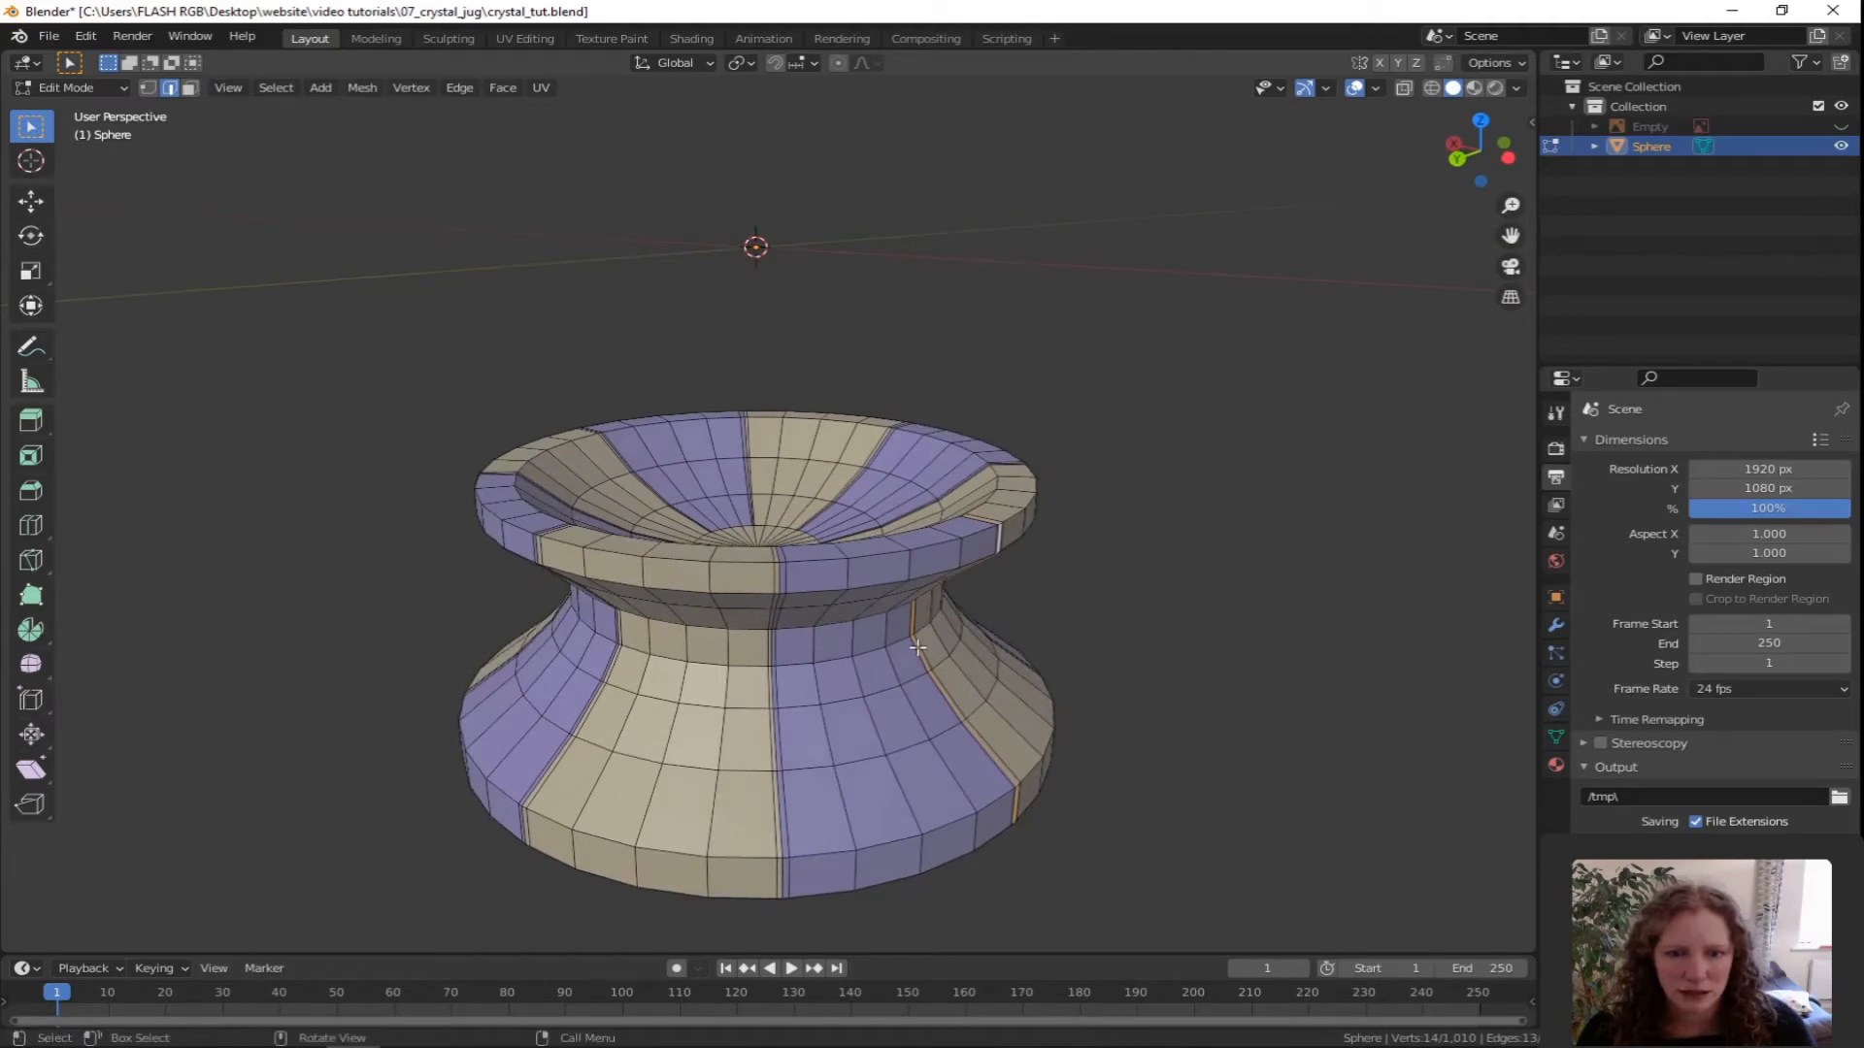
left_click(782, 586, "alt+shift")
middle_click_drag(782, 586, 727, 631)
left_click(699, 602, "alt+shift")
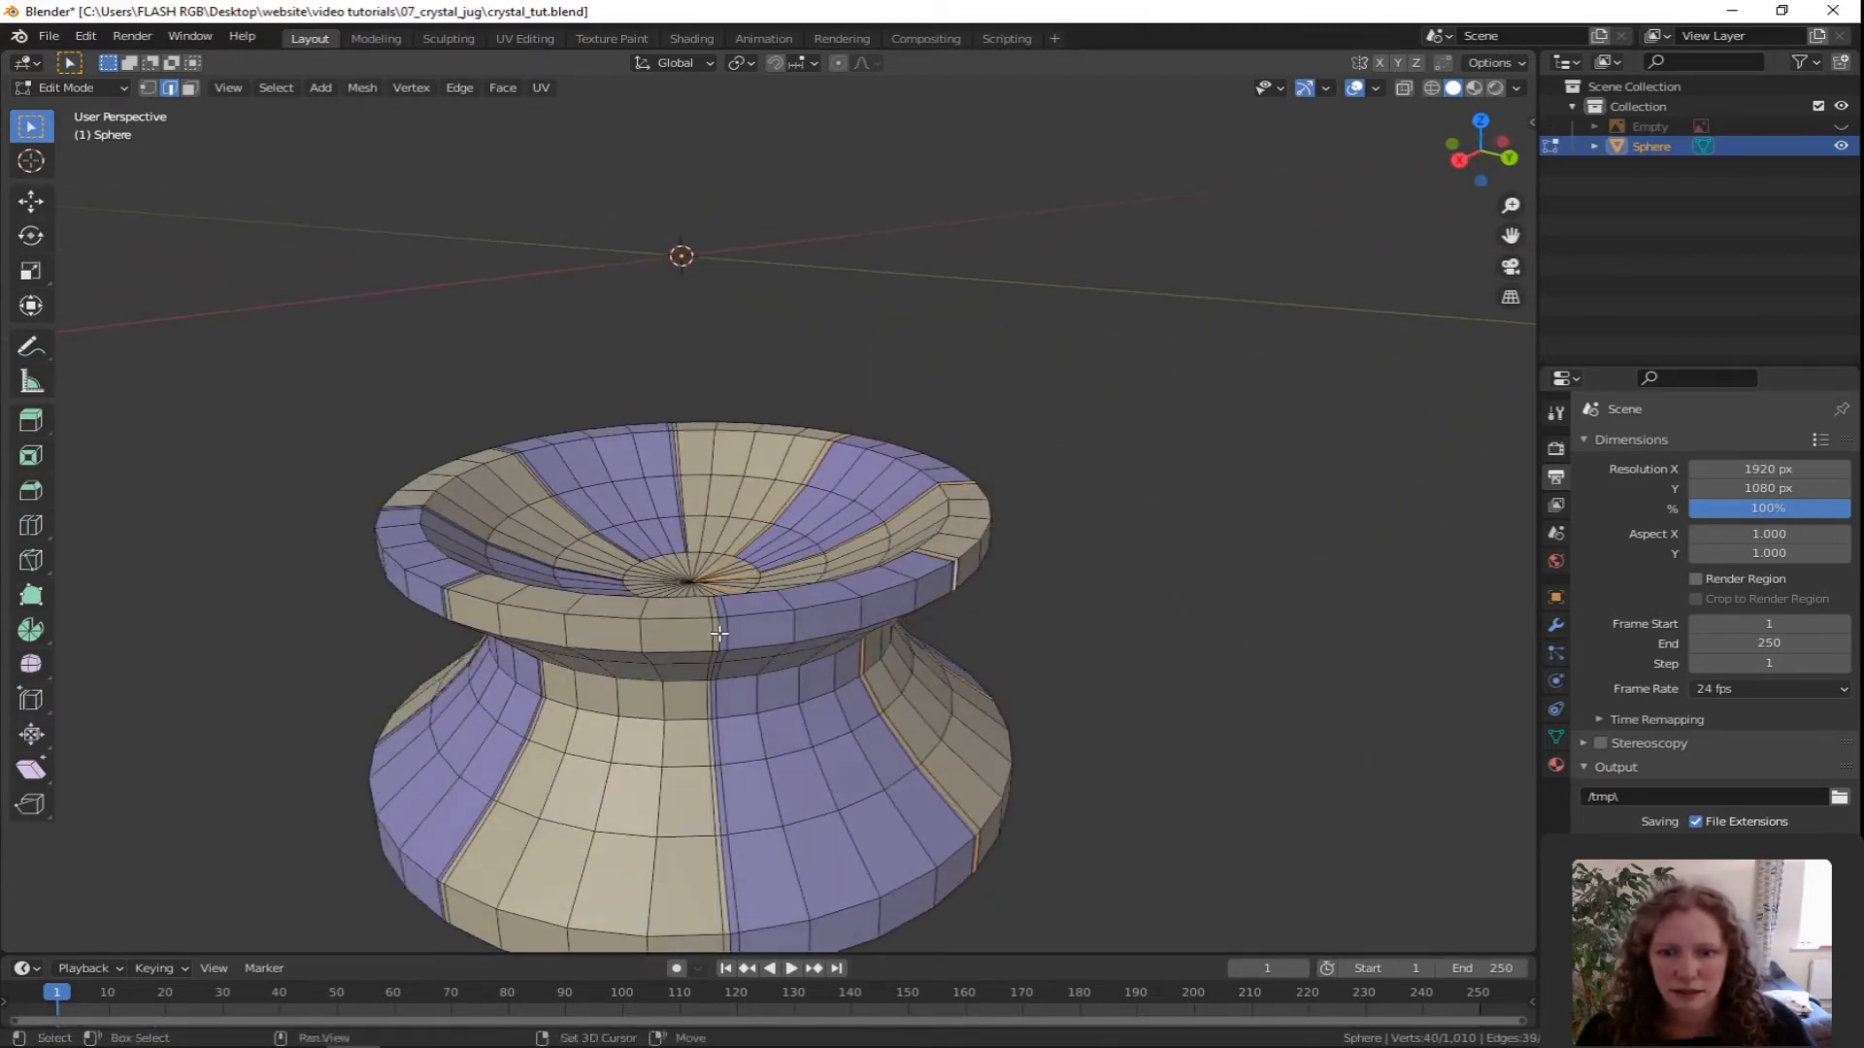
left_click(717, 631, "alt+shift")
middle_click_drag(717, 631, 848, 714)
left_click(695, 650, "alt+shift")
left_click(765, 660, "alt+shift")
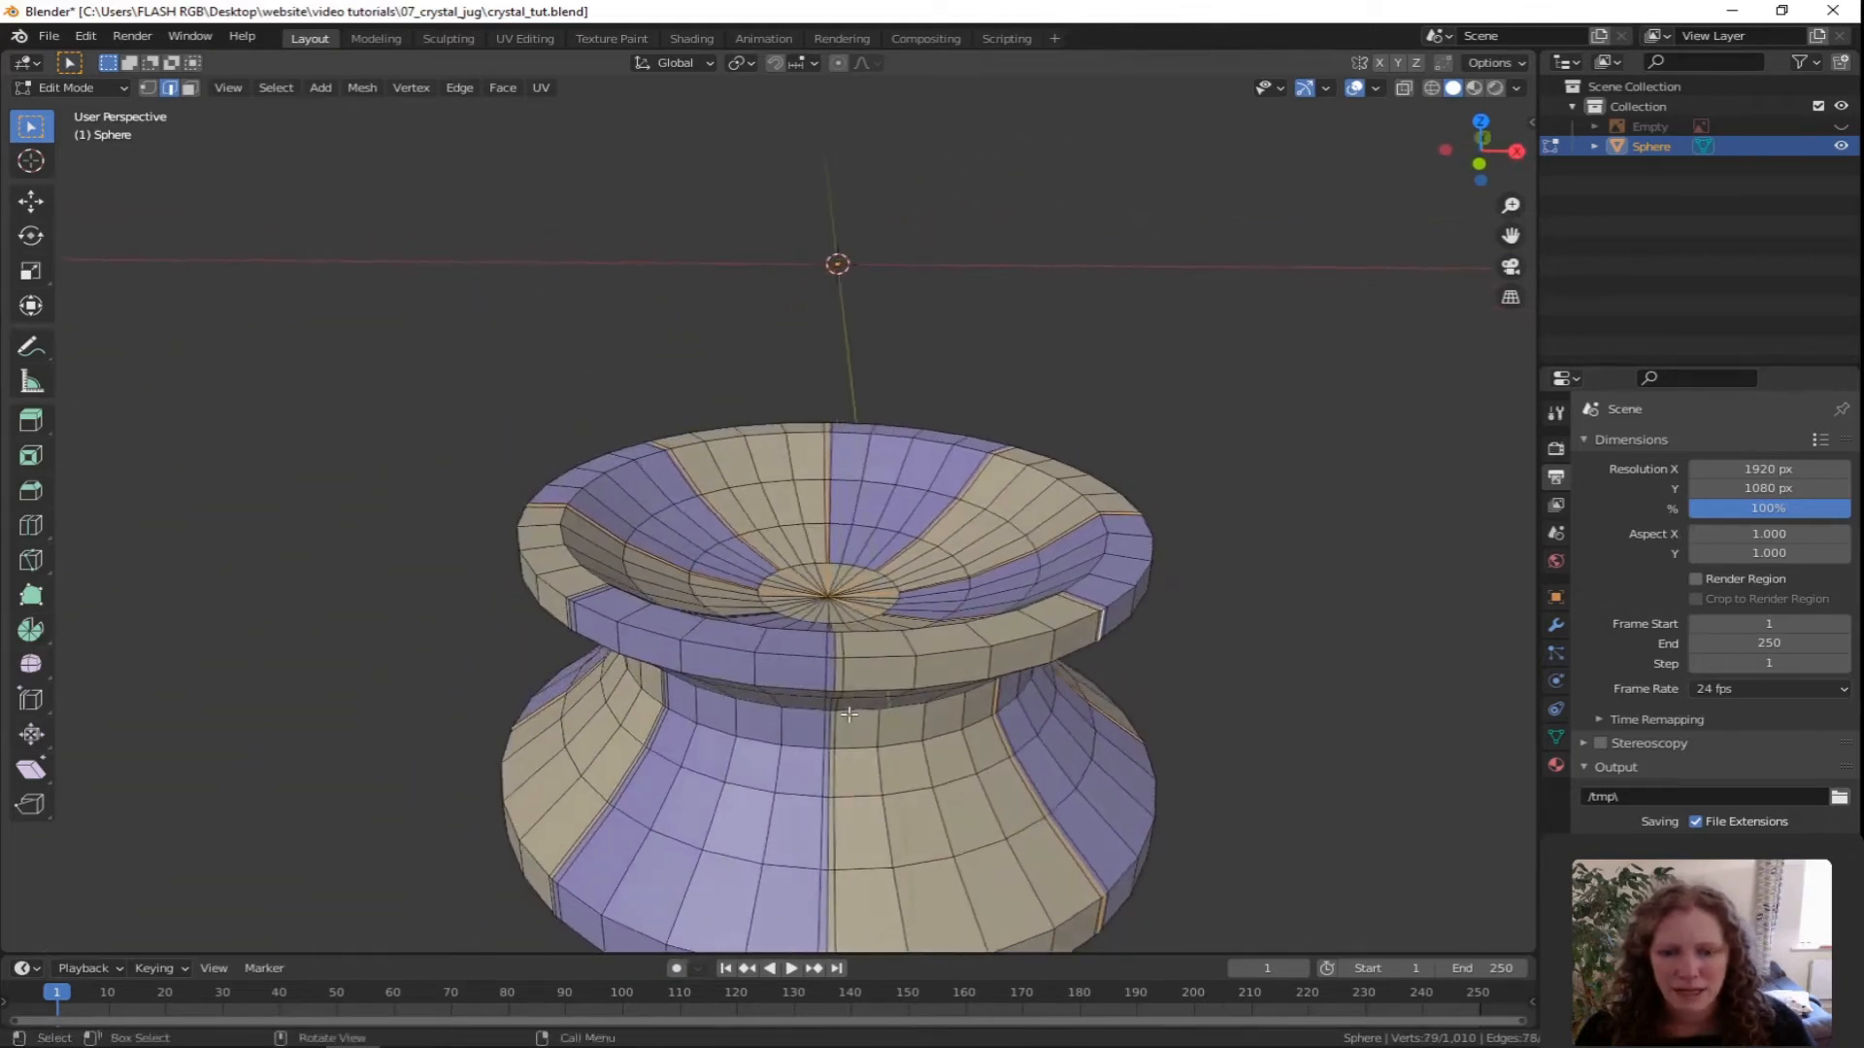
Undo the wrong loop pick at the front boundary and complete the selection of the lower body's colour boundary loops.
left_click(847, 667, "alt+shift")
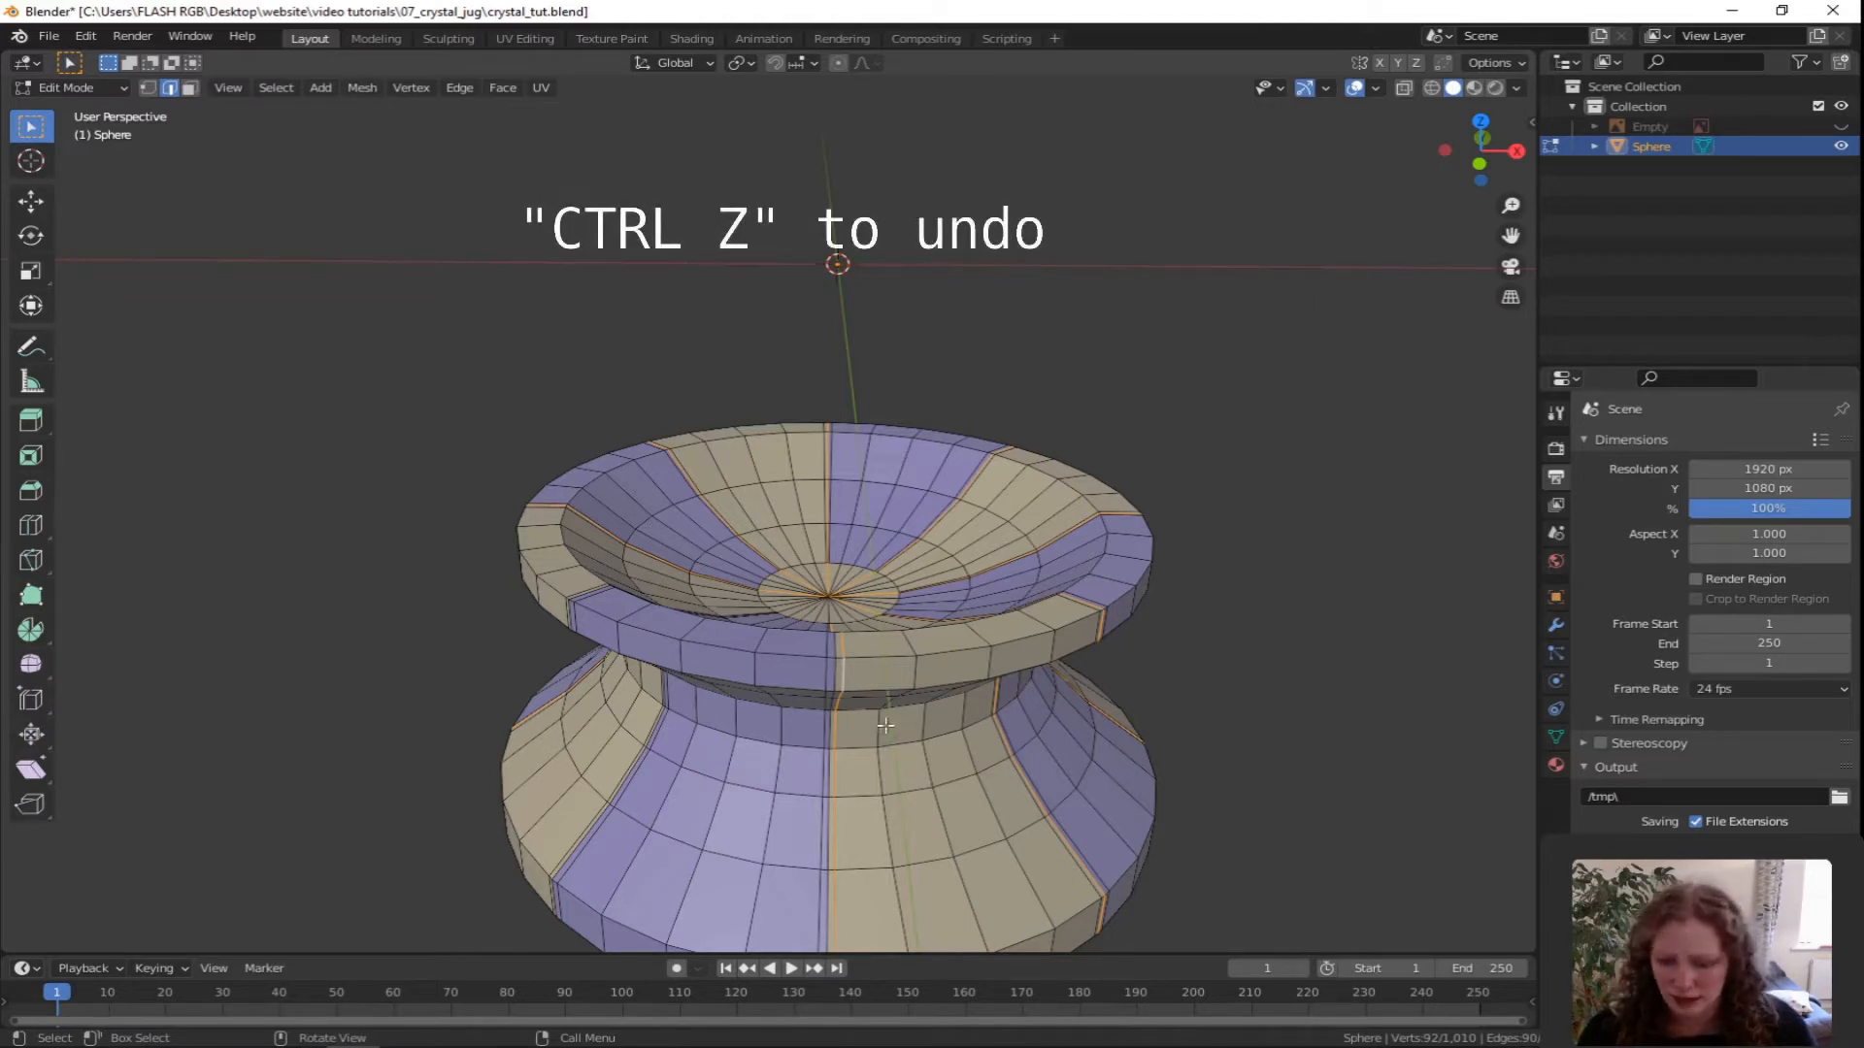
key("ctrl+z")
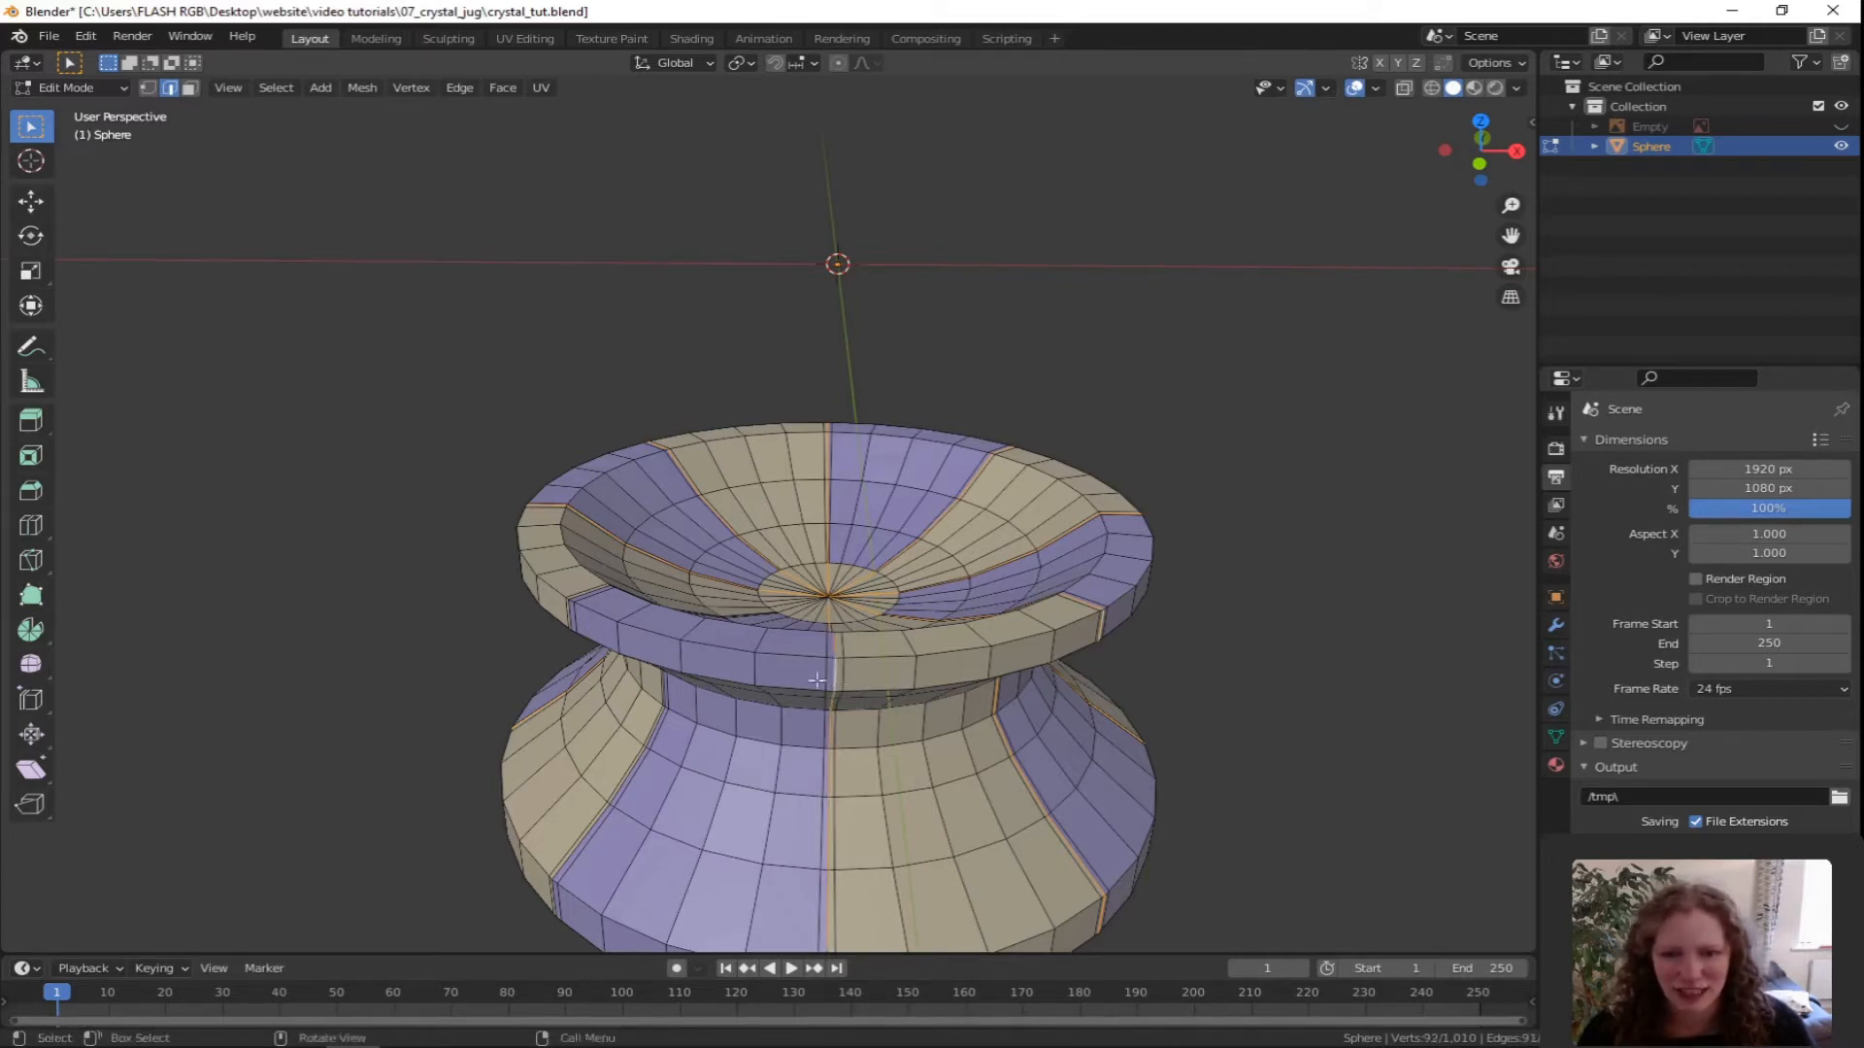
middle_click_drag(858, 695, 894, 655)
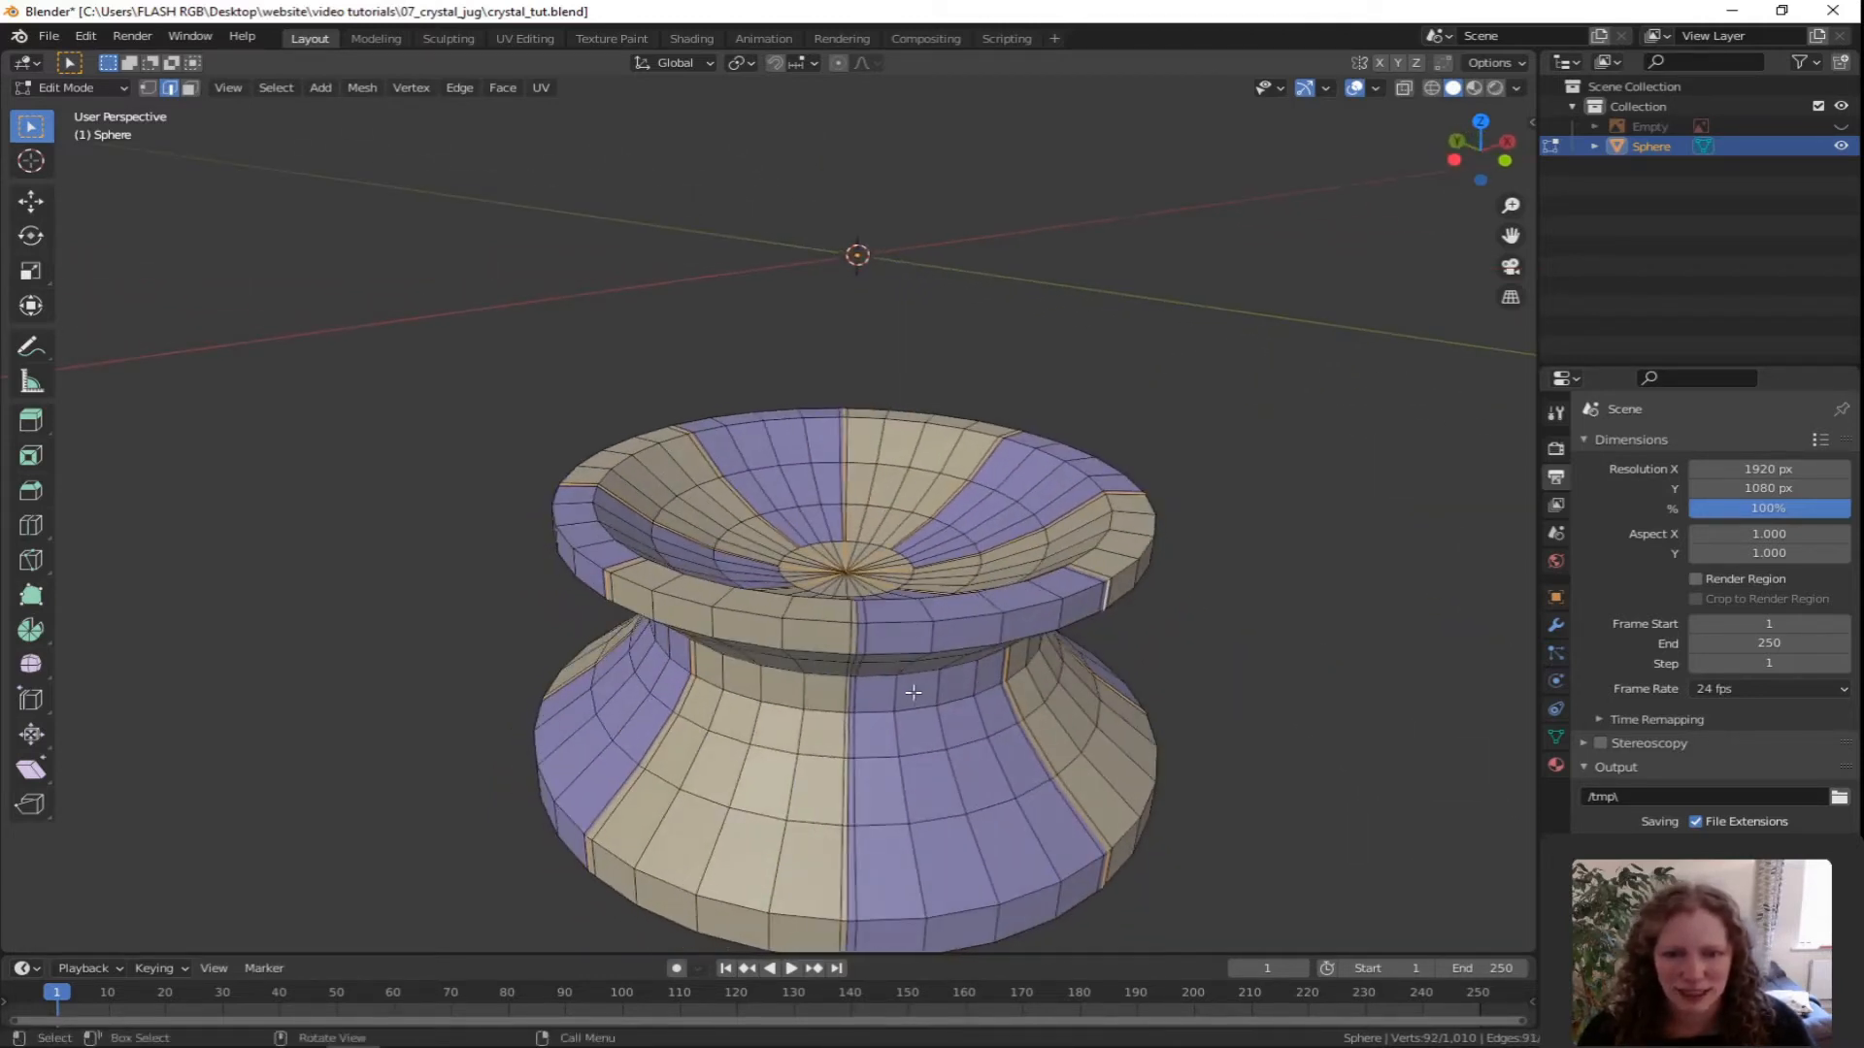
left_click(857, 644, "alt+shift")
middle_click_drag(828, 689, 978, 723)
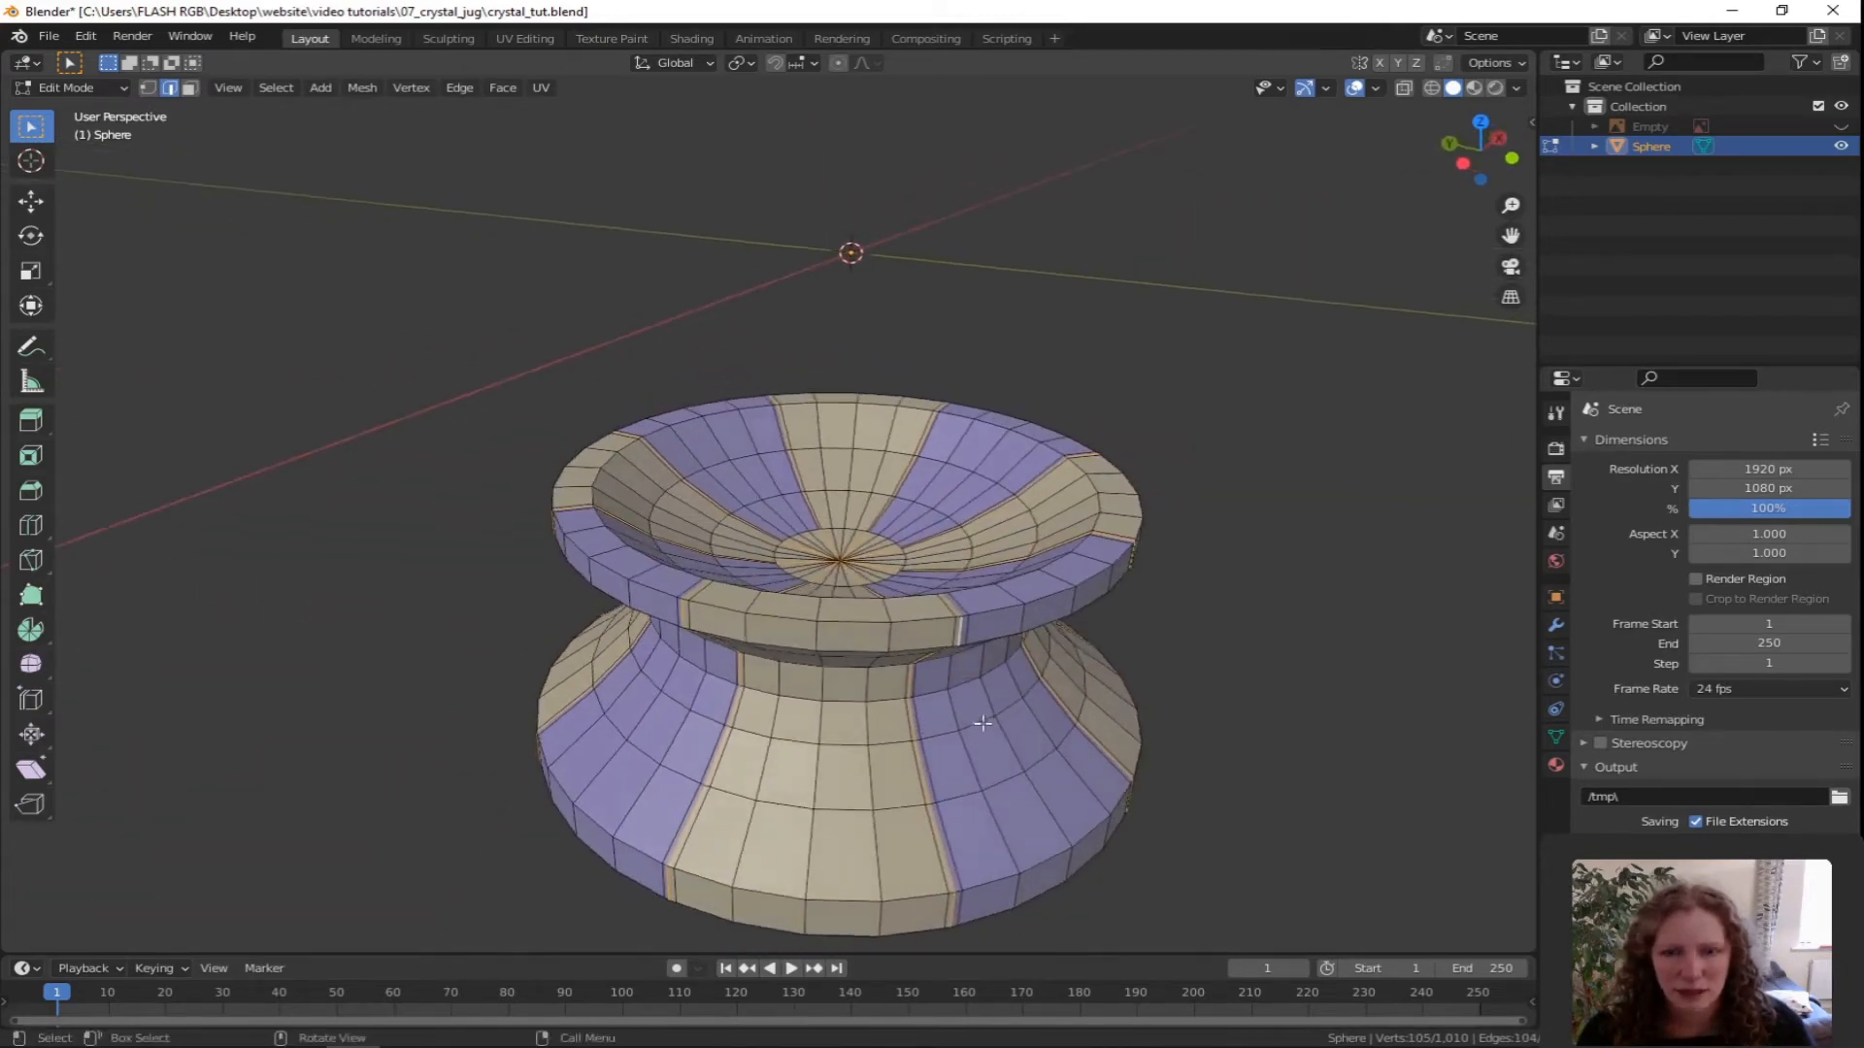
Scale the selected boundary loops to 0.961 to sink grooves between the lower body's colour segments.
key("s")
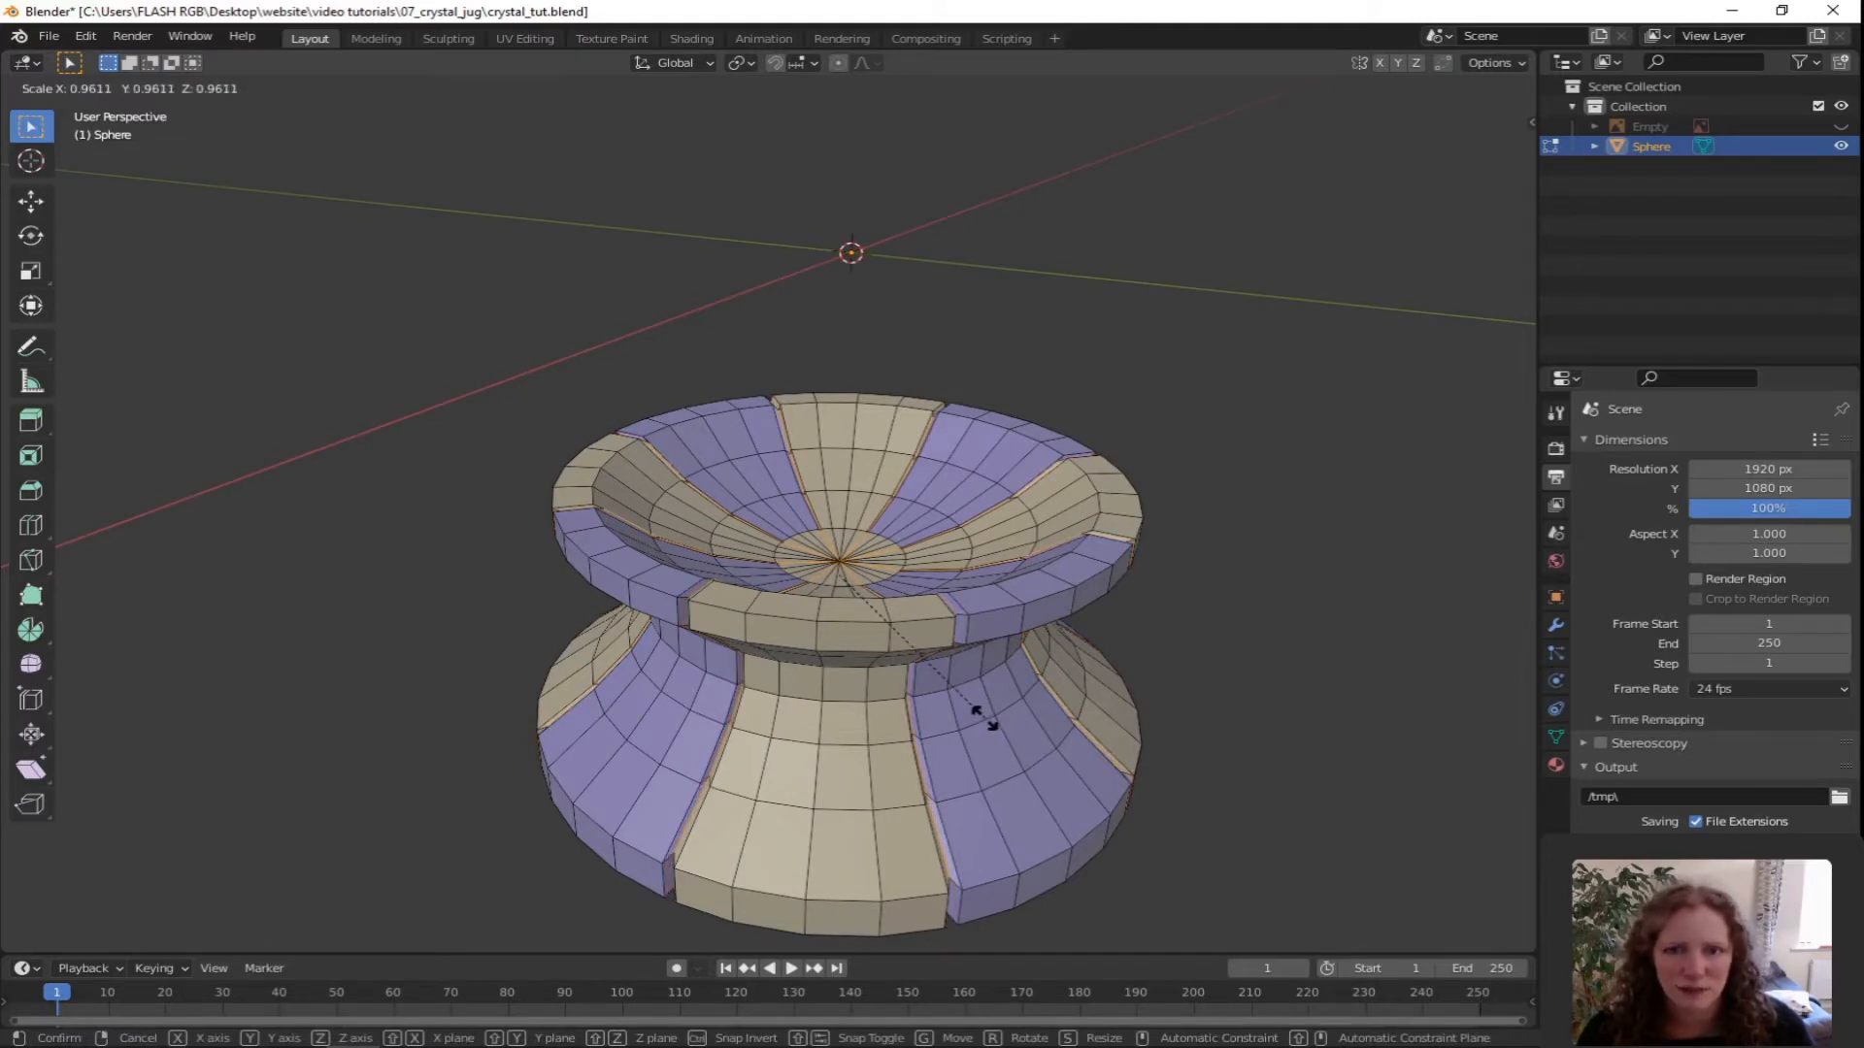
left_click(985, 718)
scroll(982, 722, "down", 3)
middle_click_drag(974, 728, 950, 639)
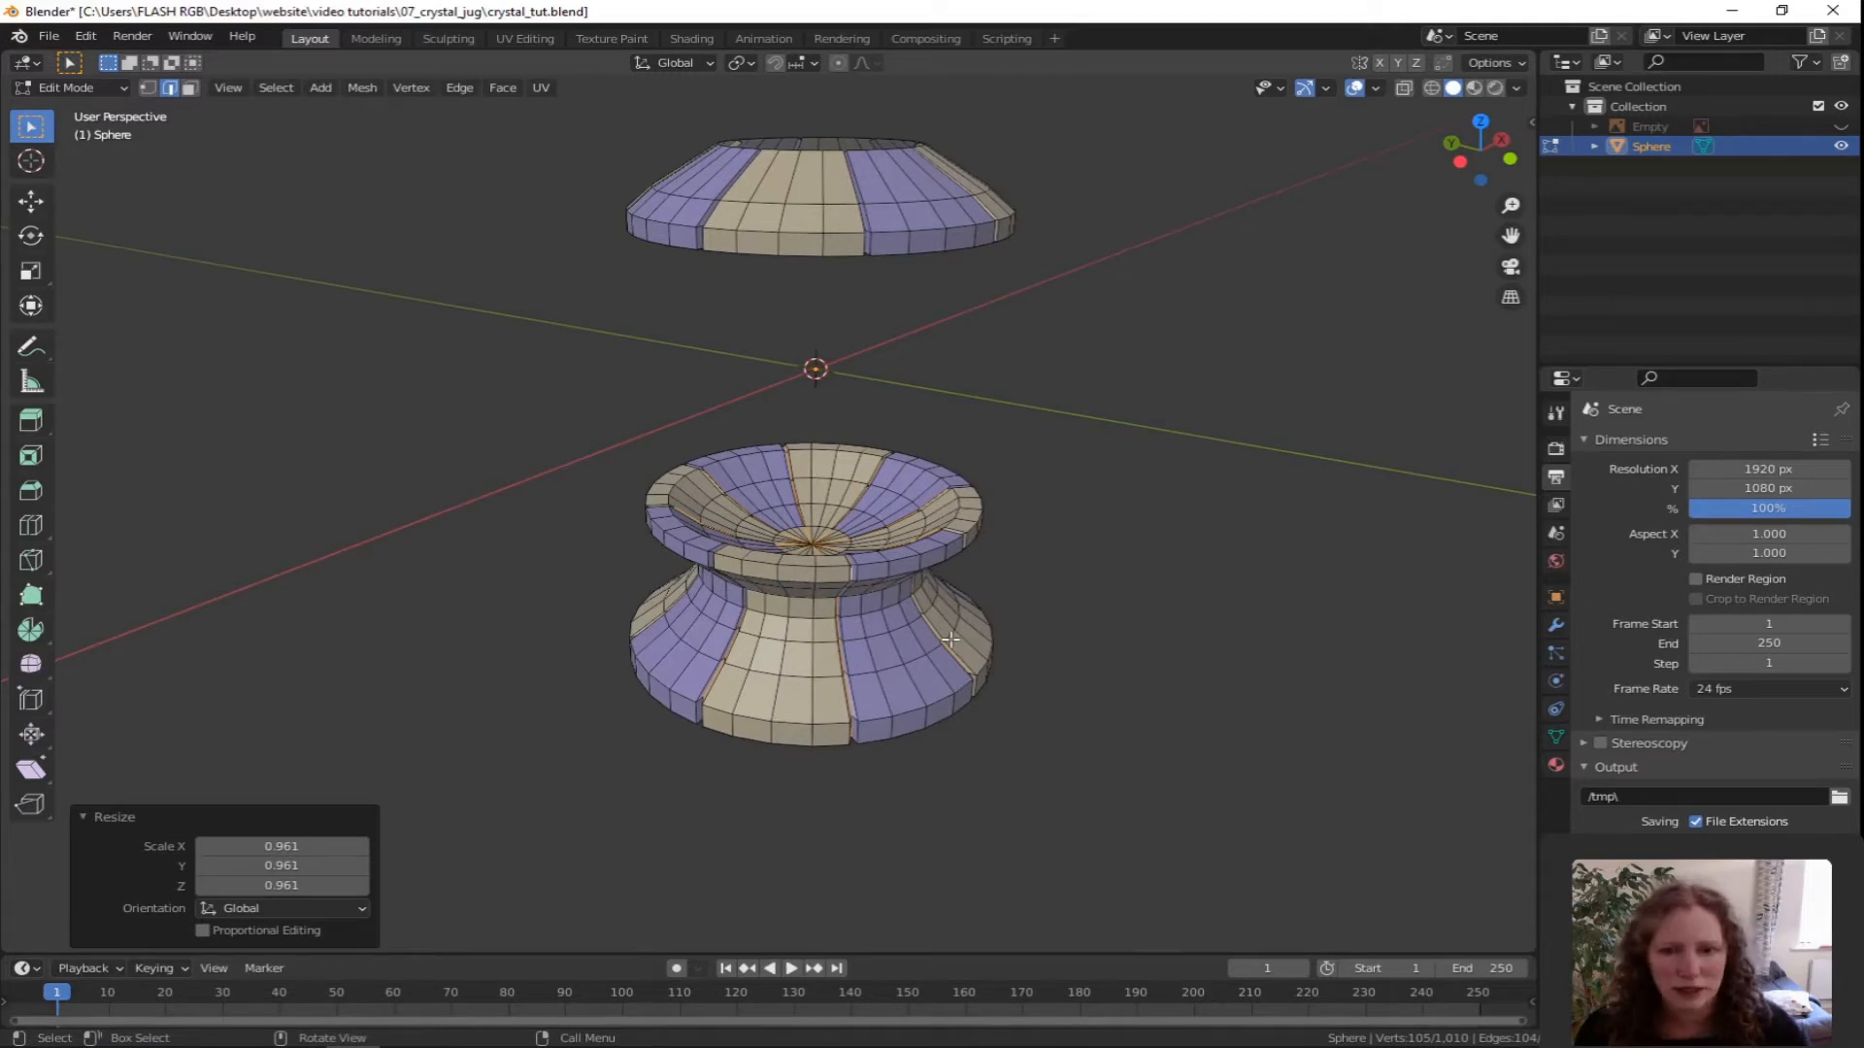
Show the jug reference image in front view and select the vertex loop along the cap's upper rim.
key("KP_1")
middle_click_drag(1000, 339, 1027, 561, "shift")
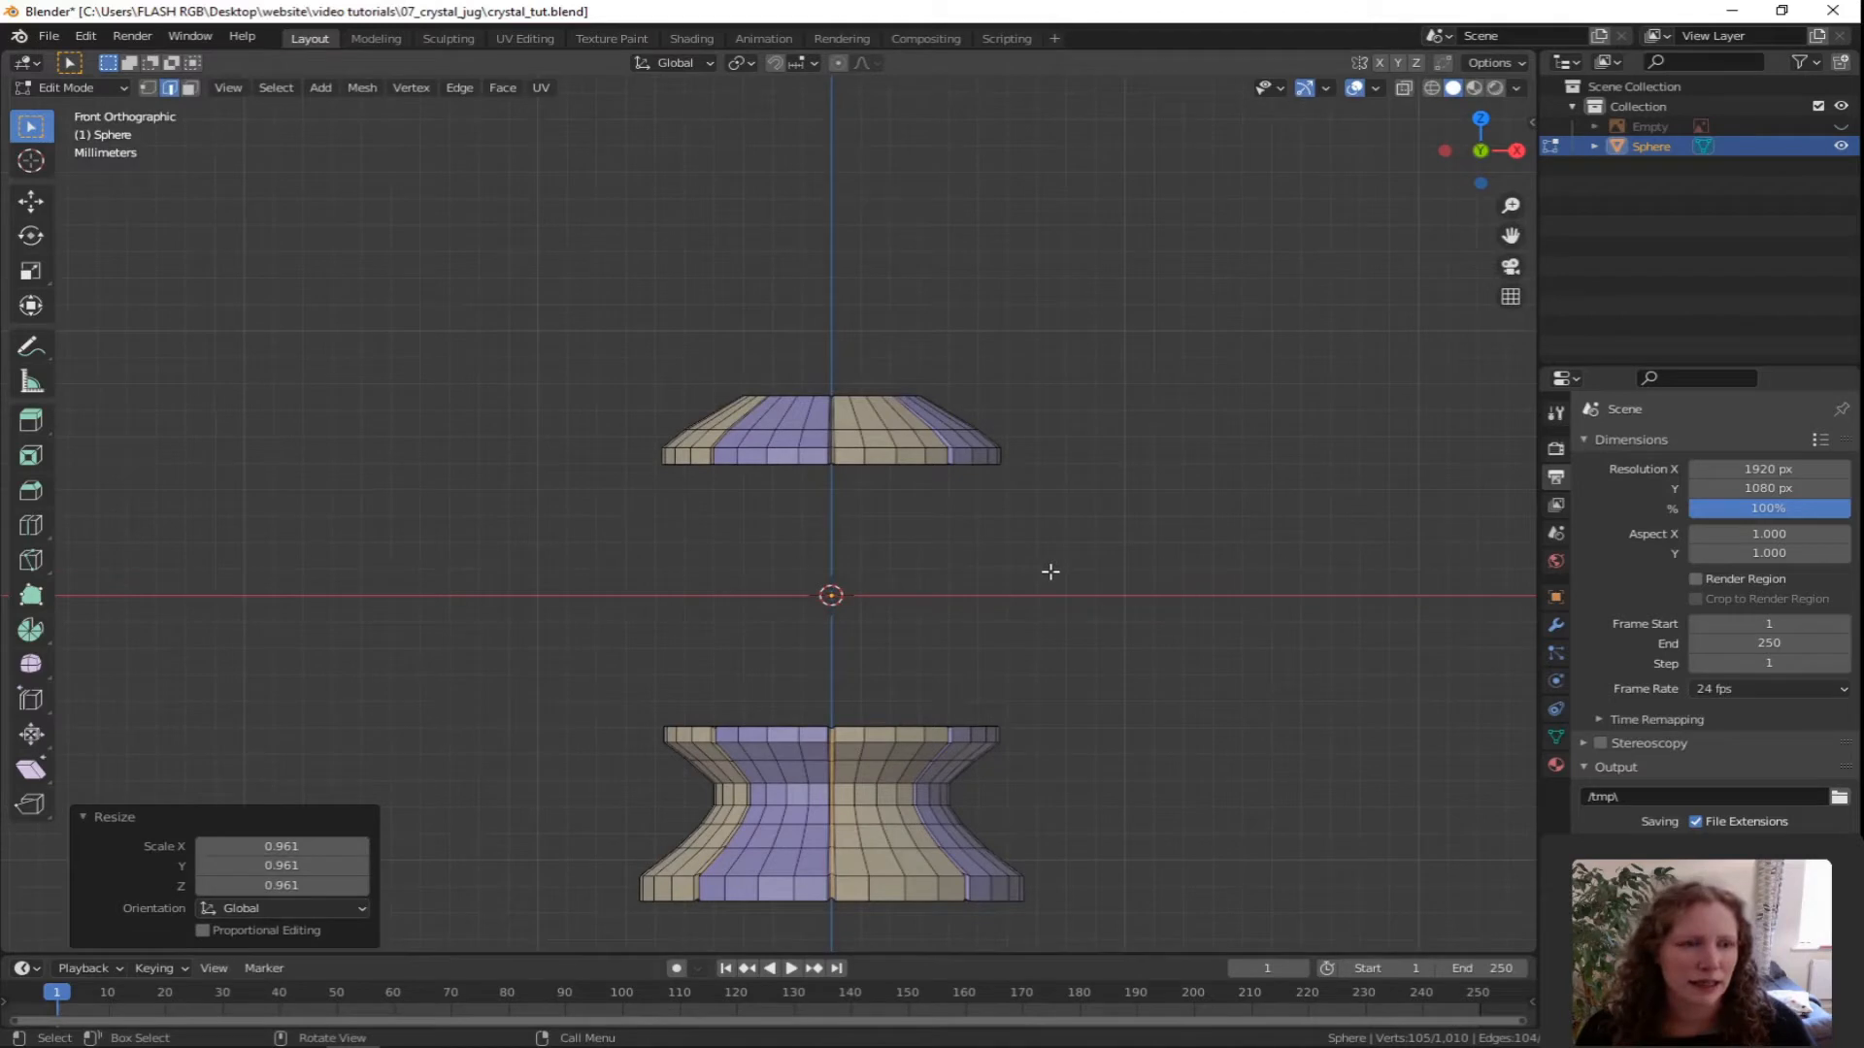
left_click(1842, 127)
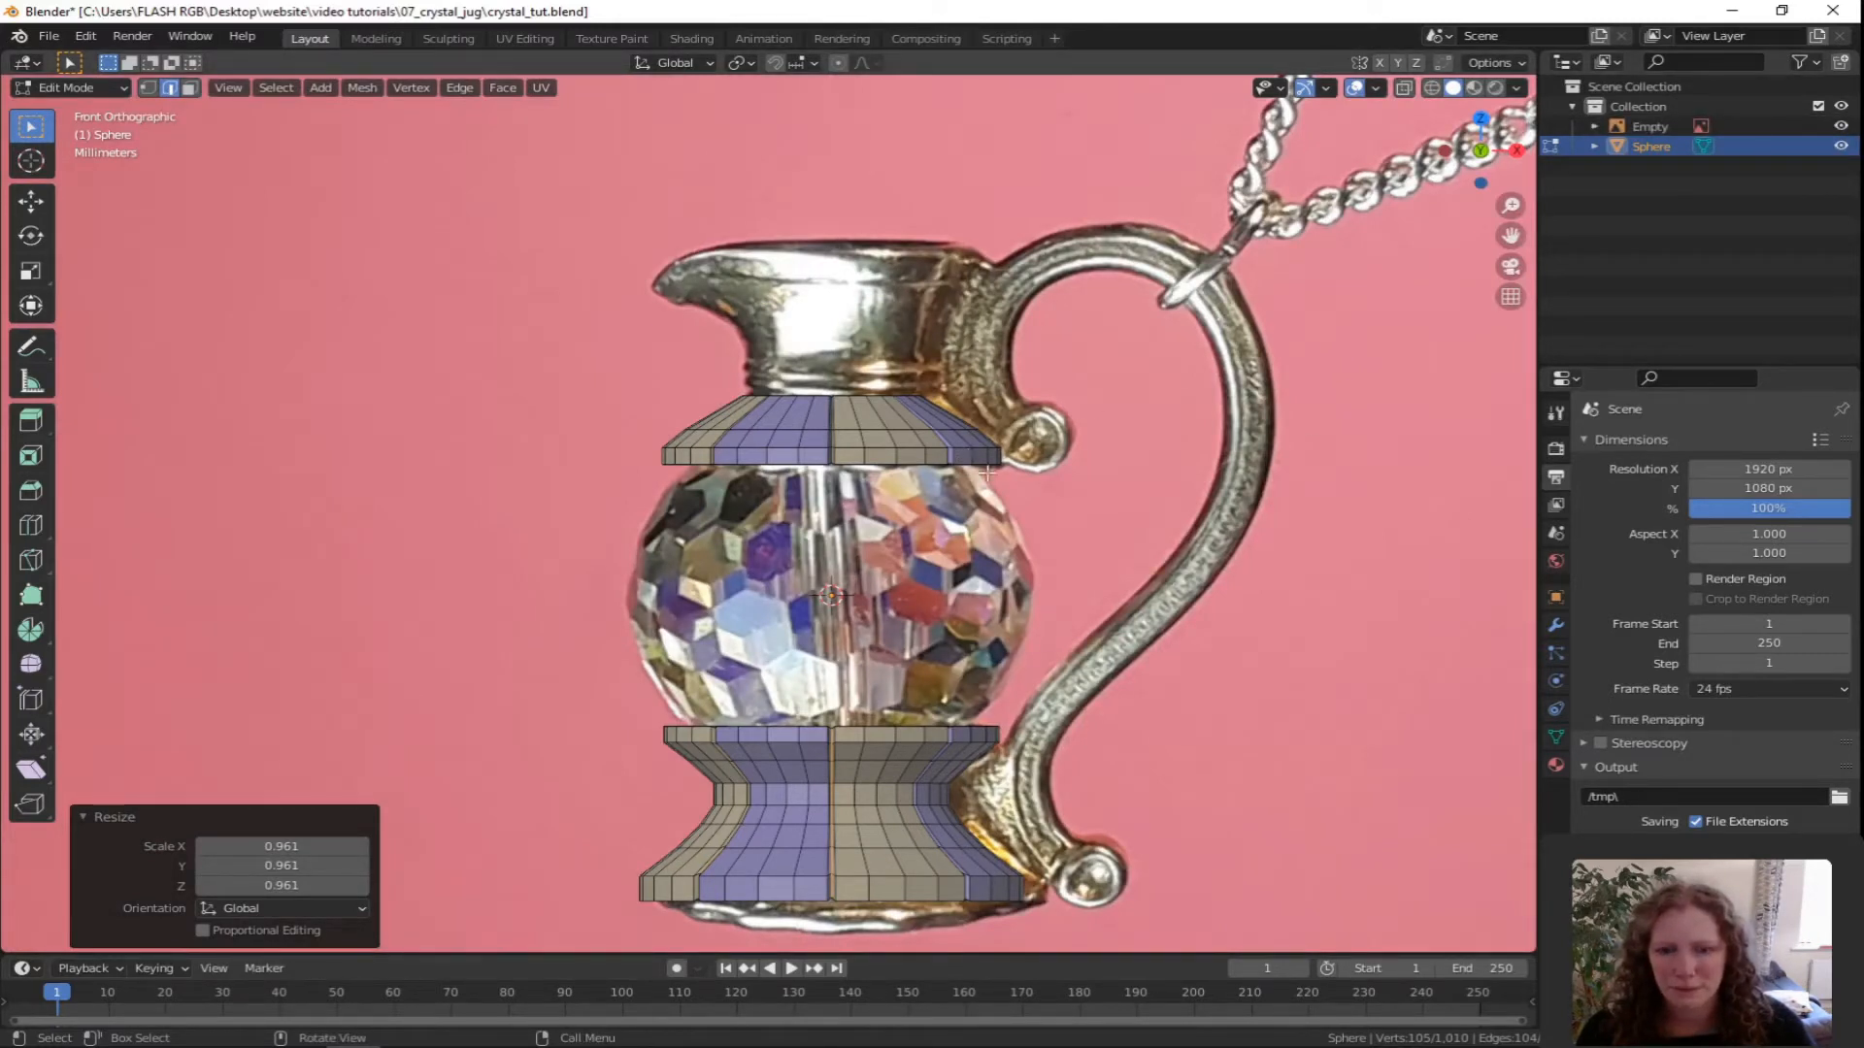
key("1")
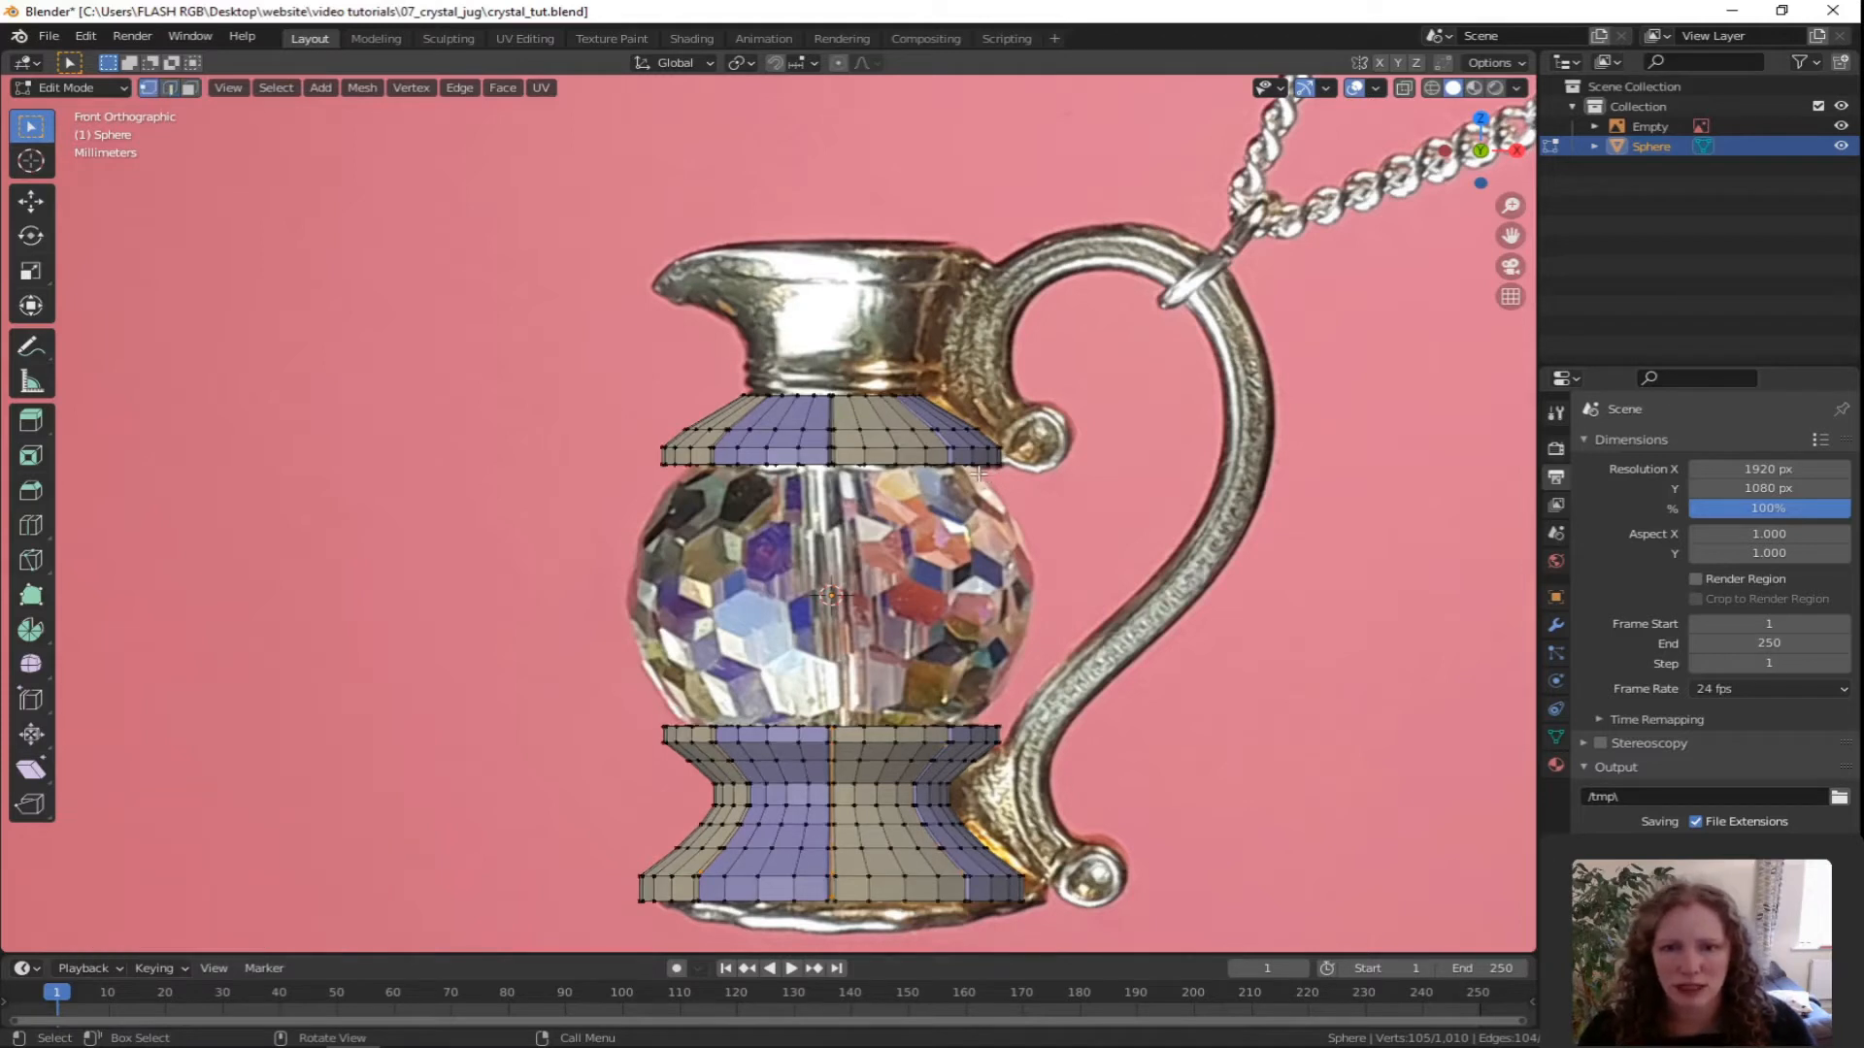
left_click(801, 395, "alt")
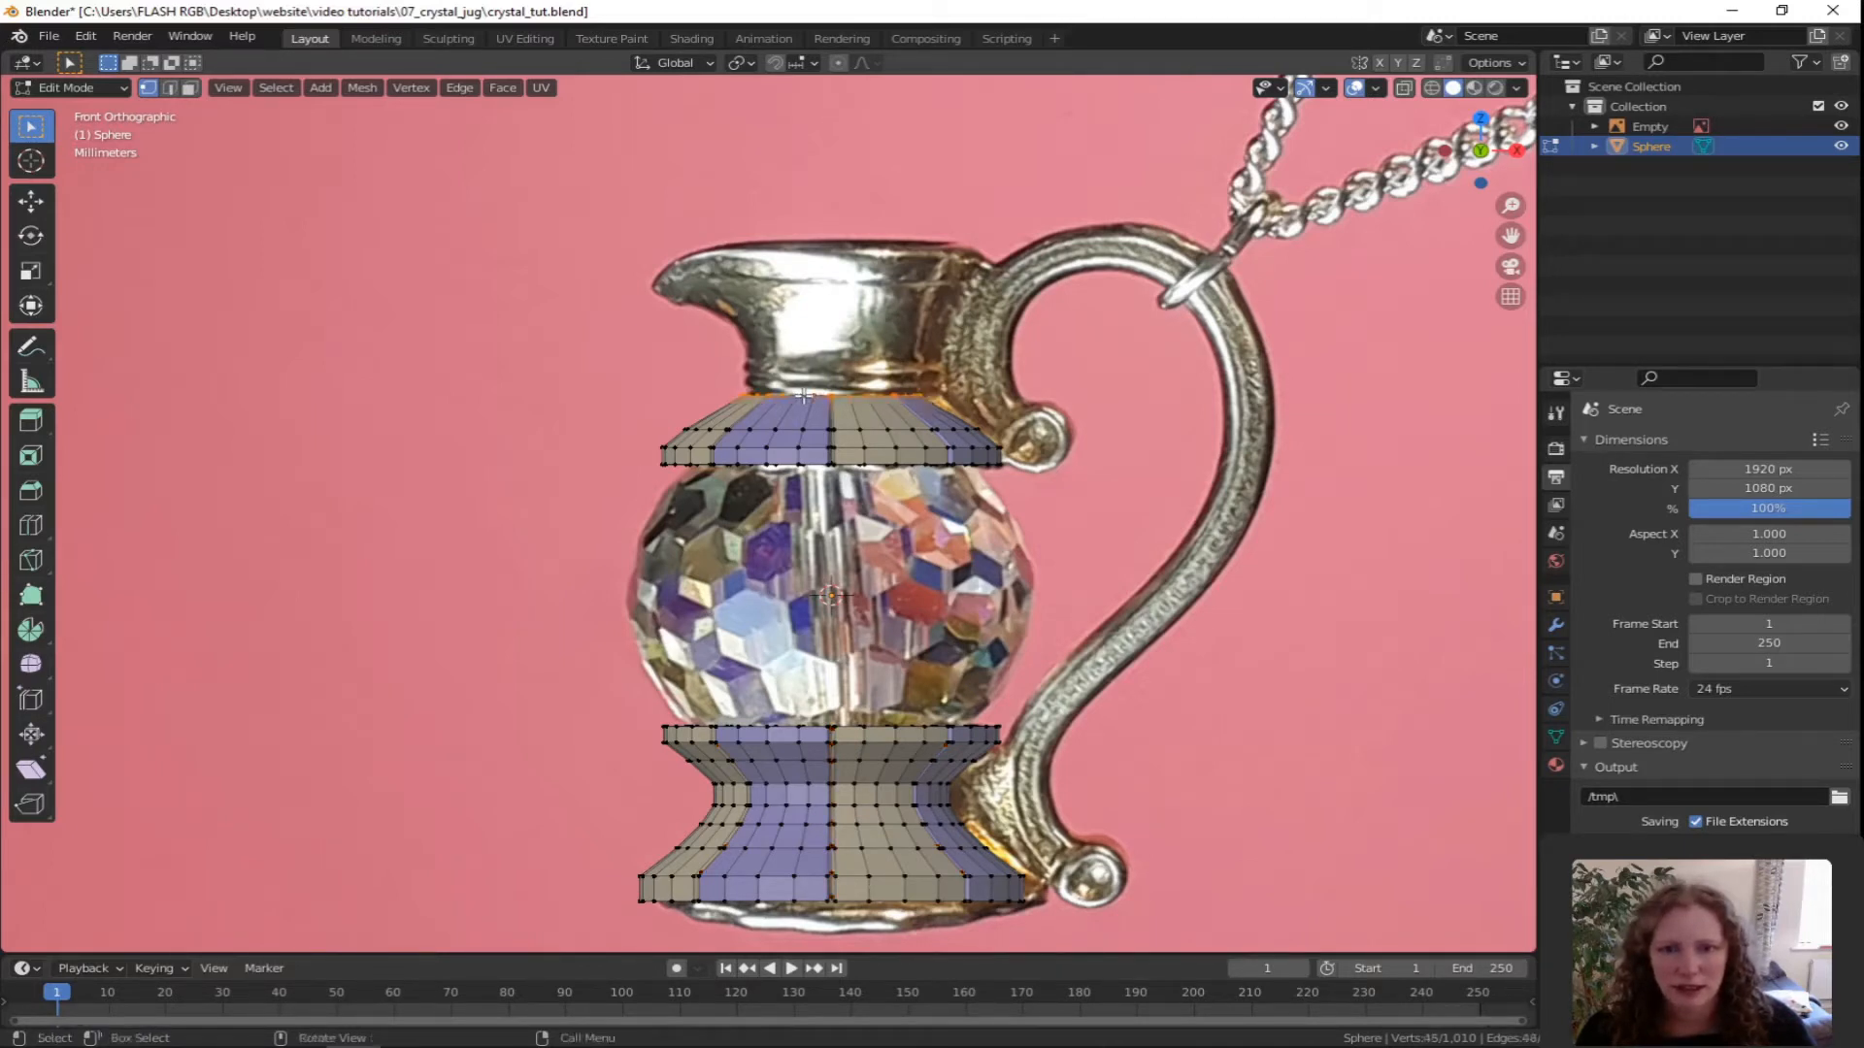
middle_click_drag(951, 465, 899, 476)
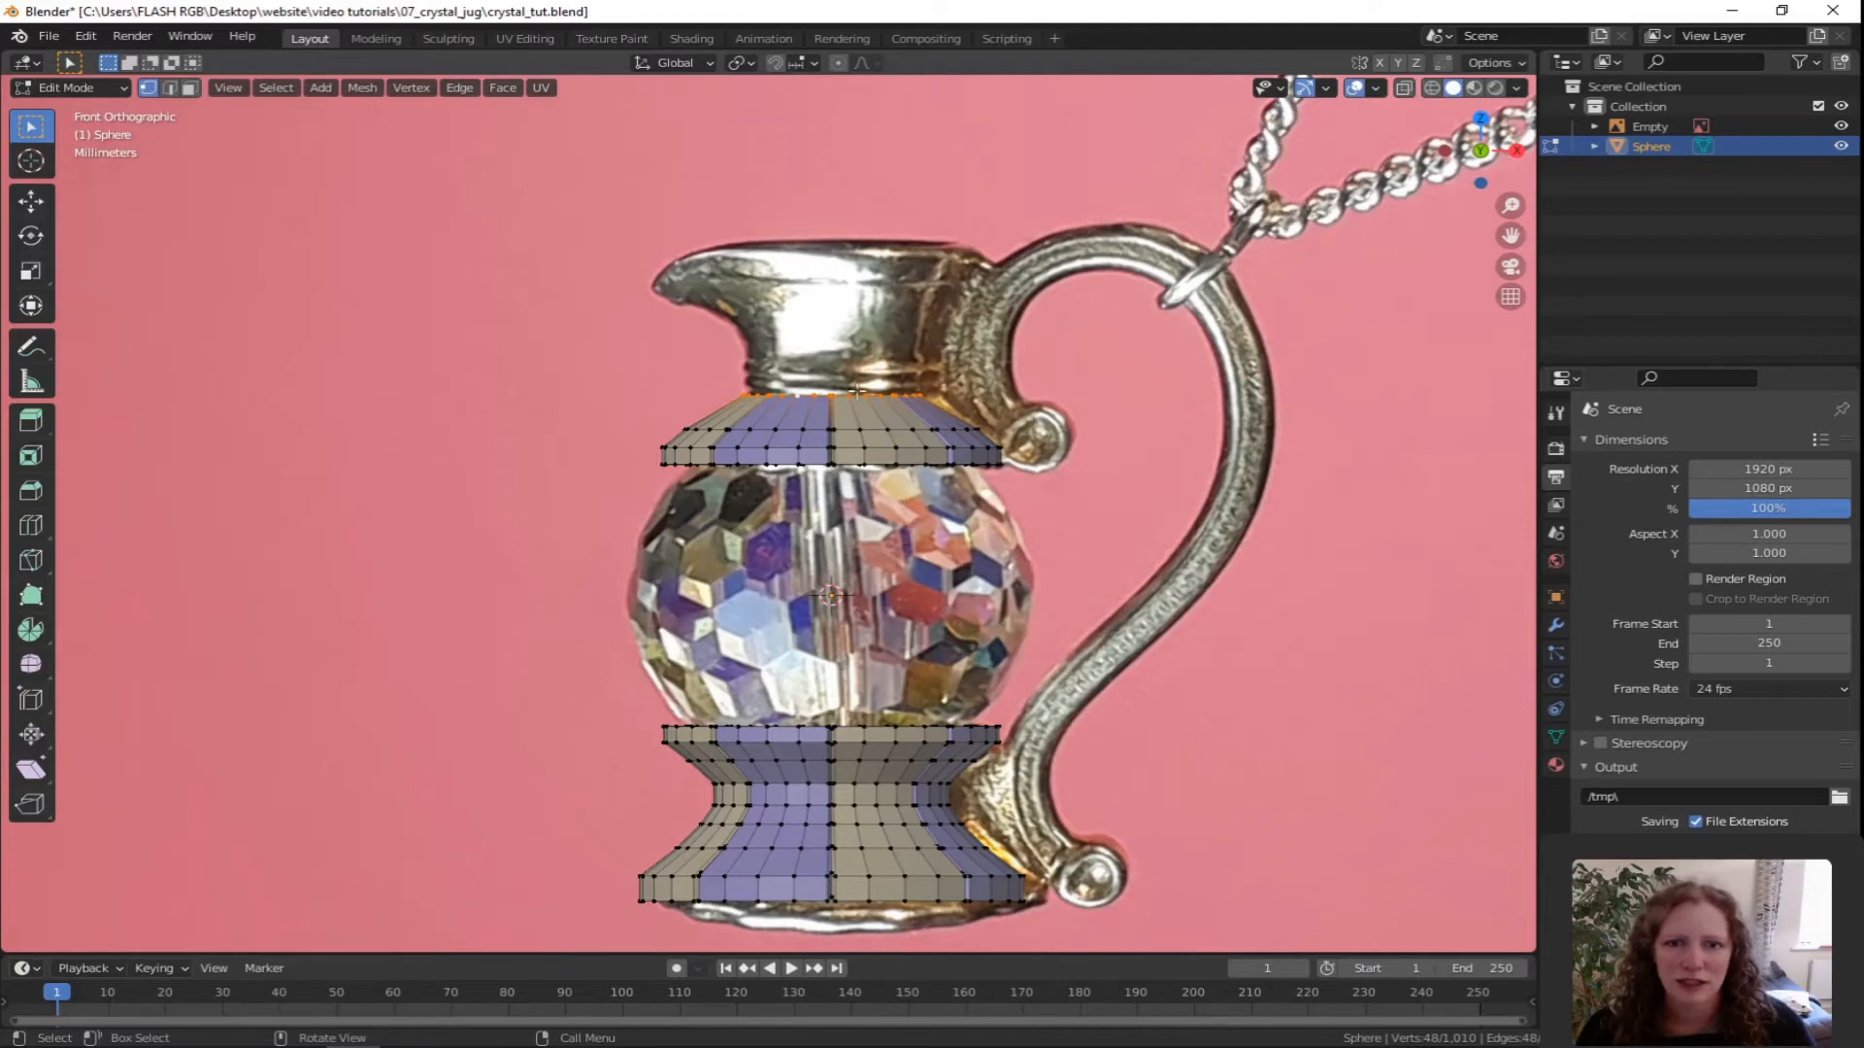
Extrude the cap's upper rim 0.0002 m upward along Z.
scroll(911, 427, "up", 5)
middle_click_drag(968, 344, 934, 579, "shift")
scroll(935, 578, "up", 2)
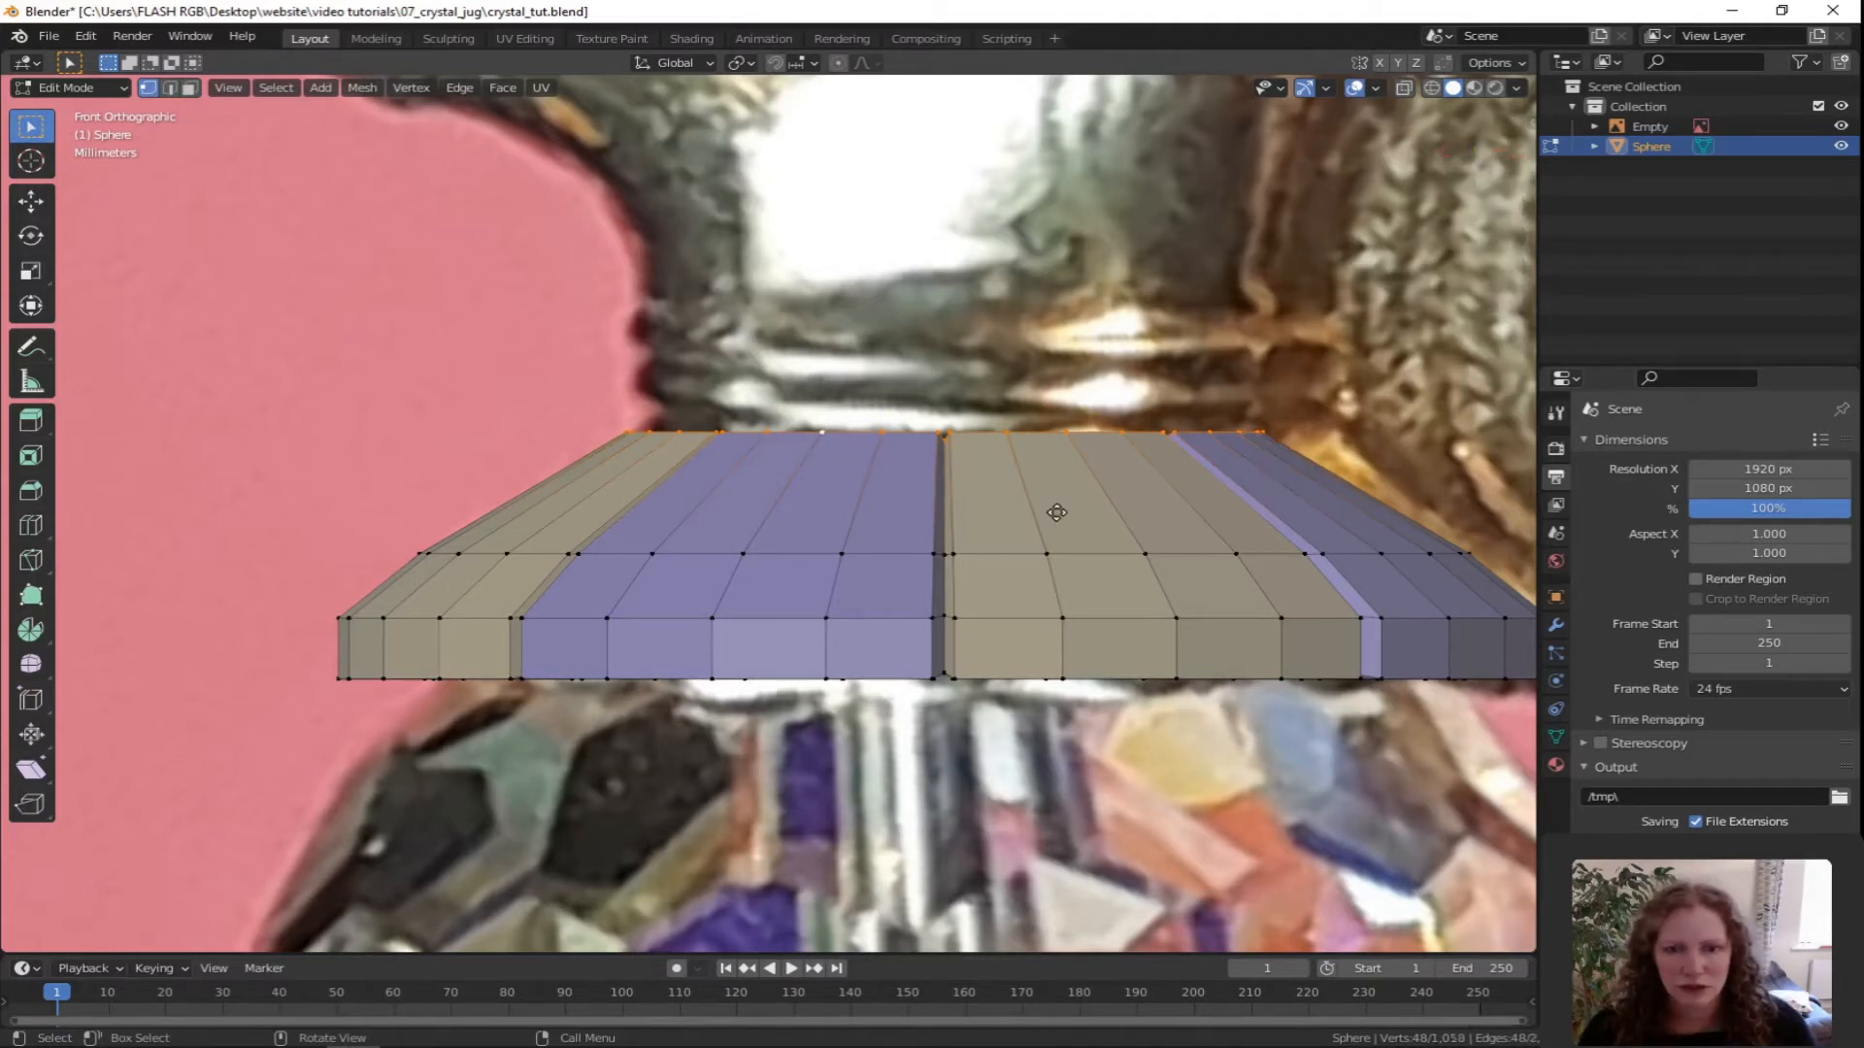
key("e")
key("z")
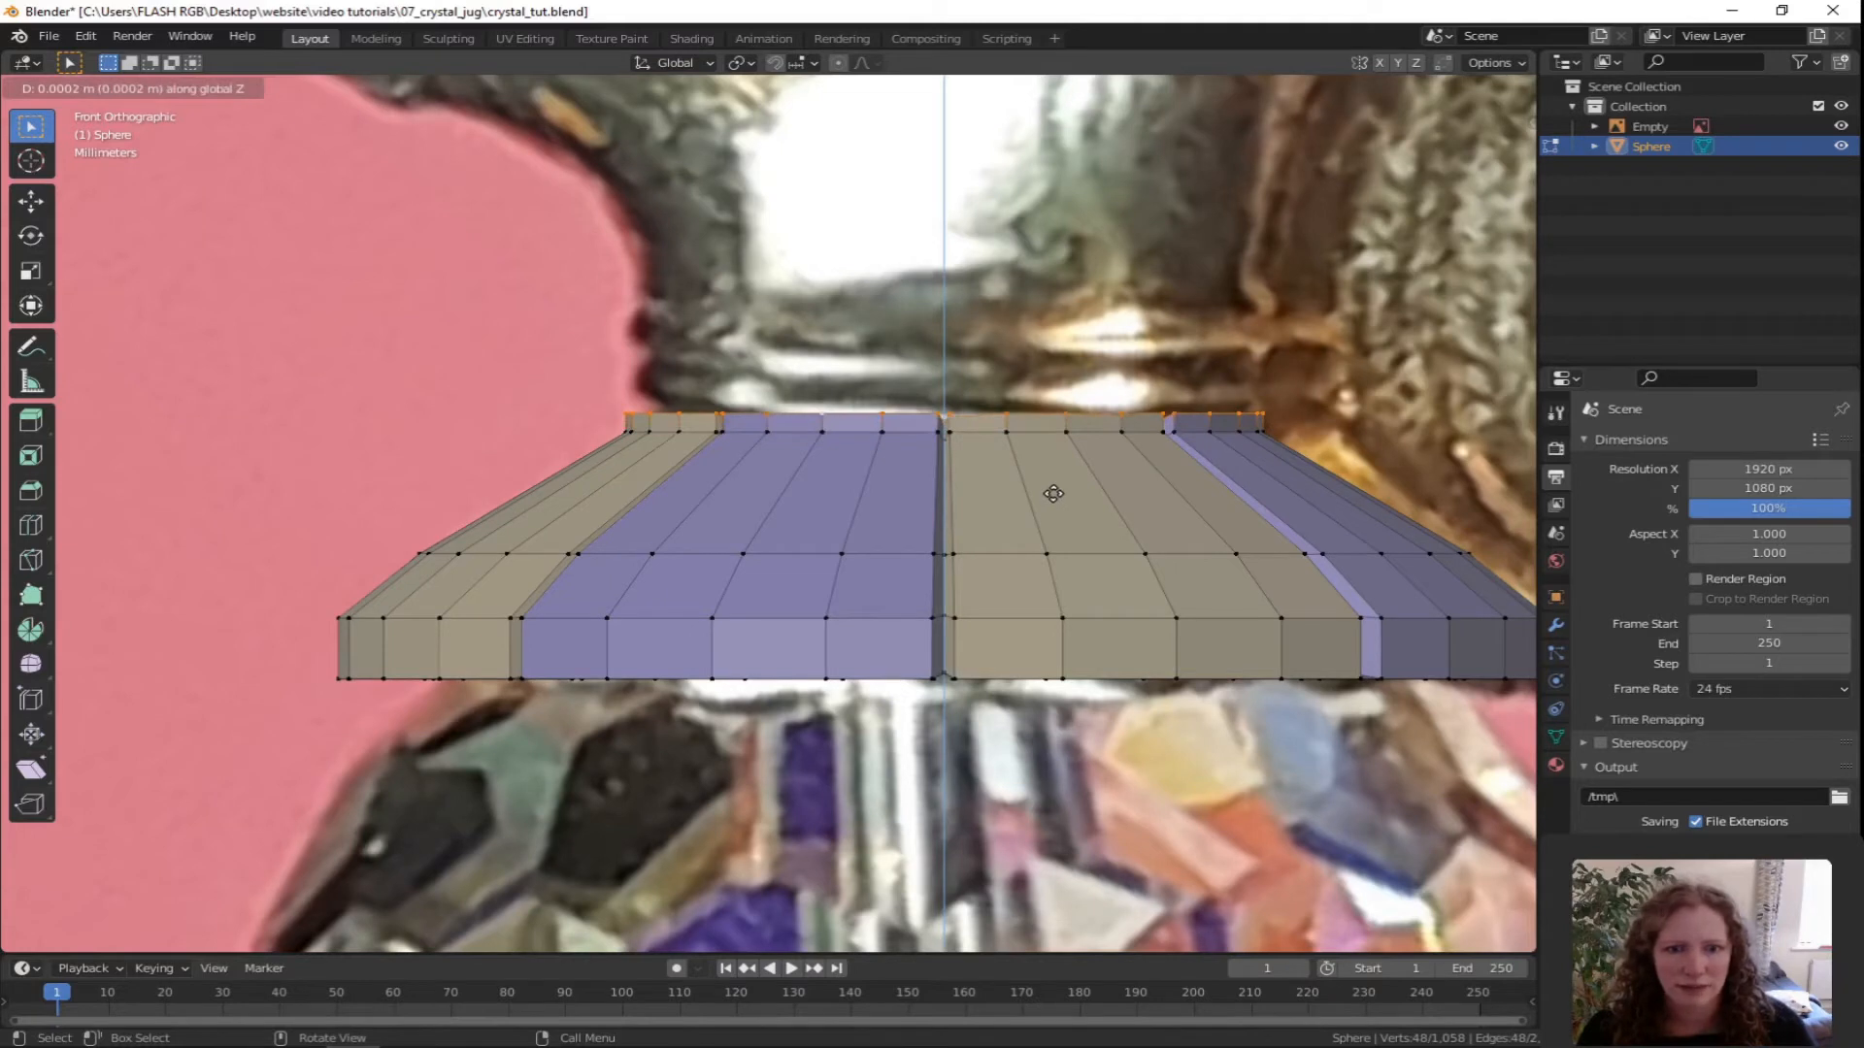
left_click(1053, 494)
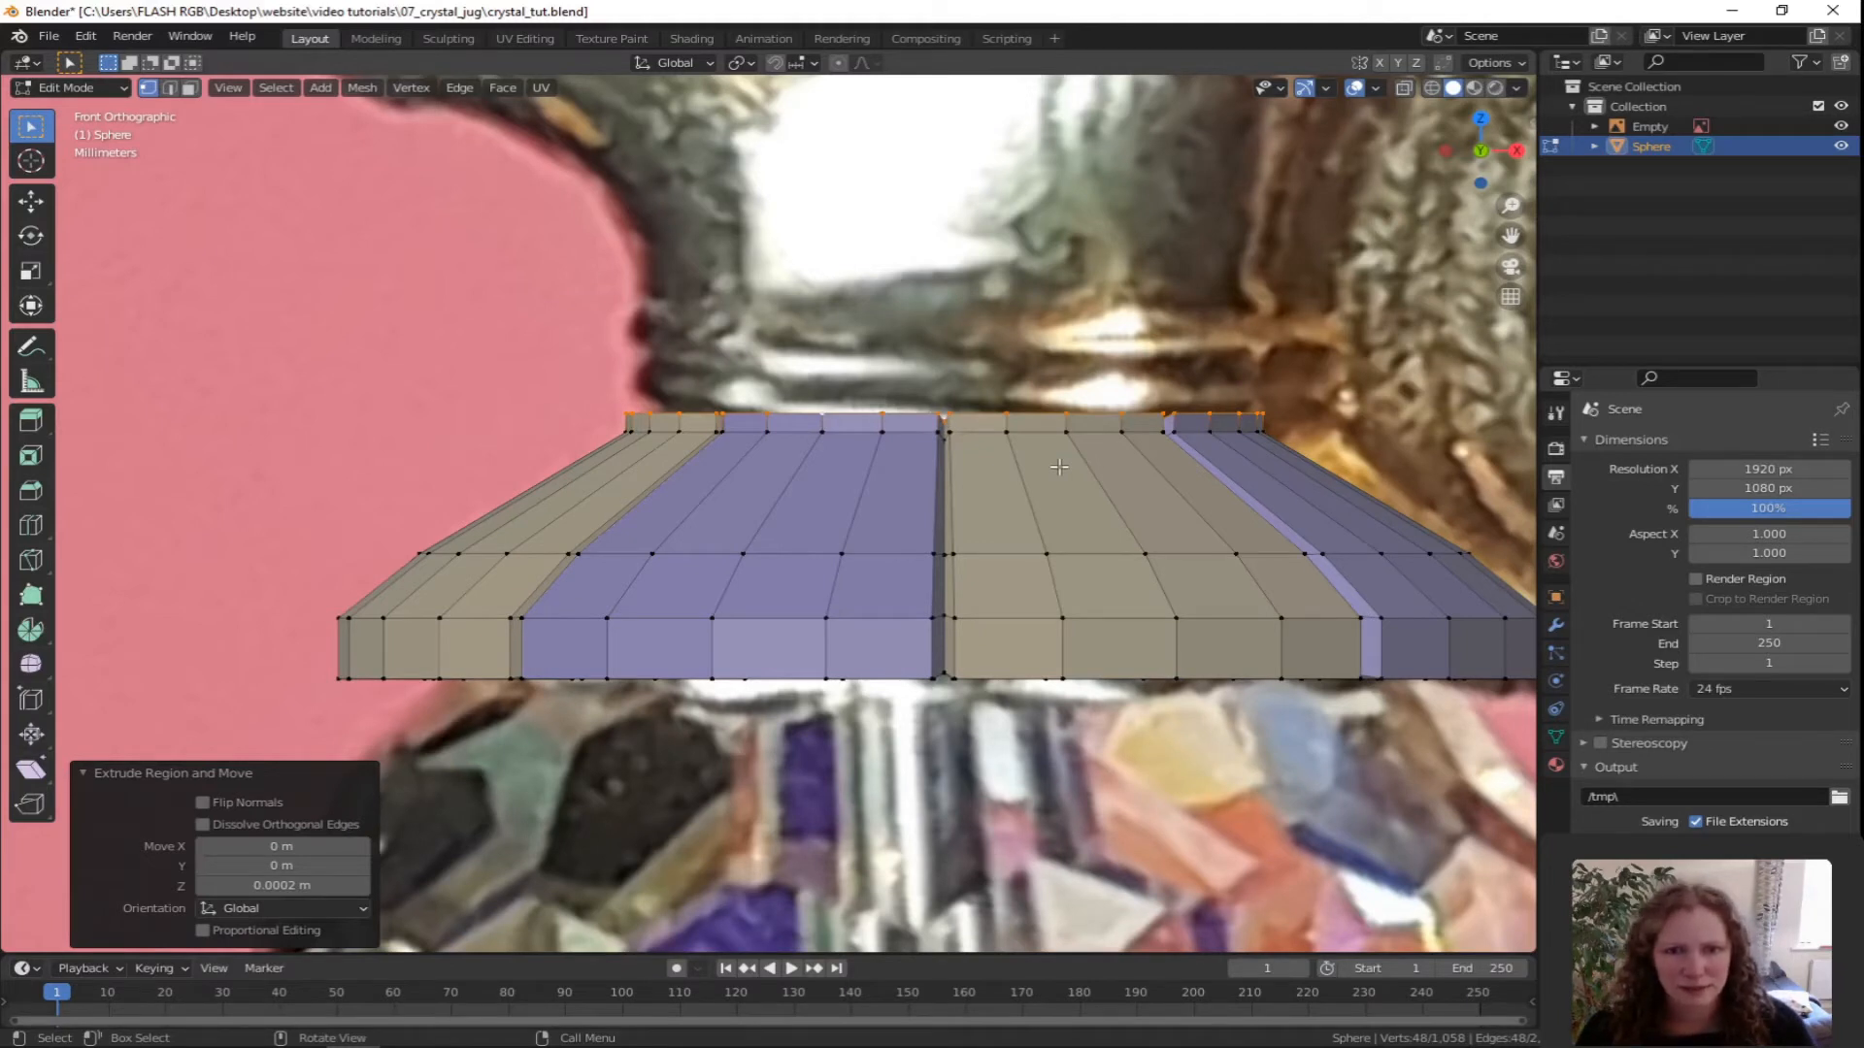
Flatten the extruded rim by scaling it to 0 along Z.
key("s")
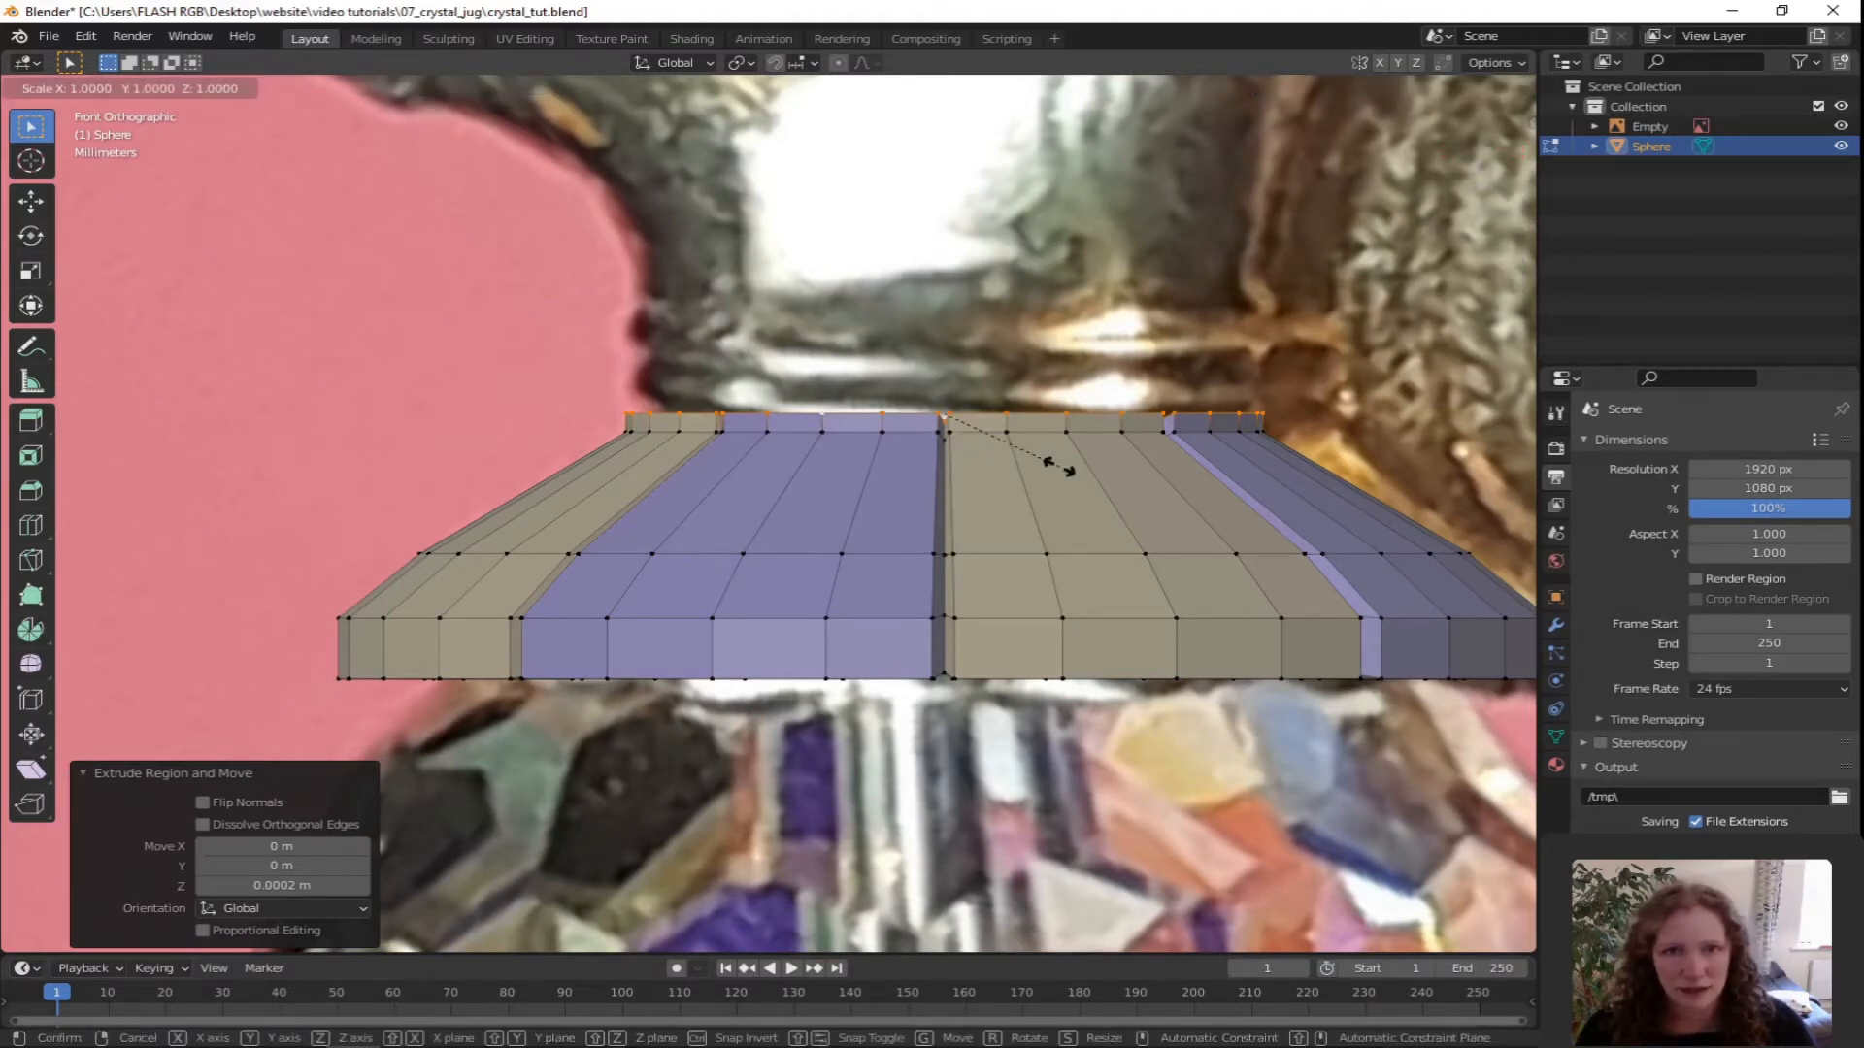
key("z")
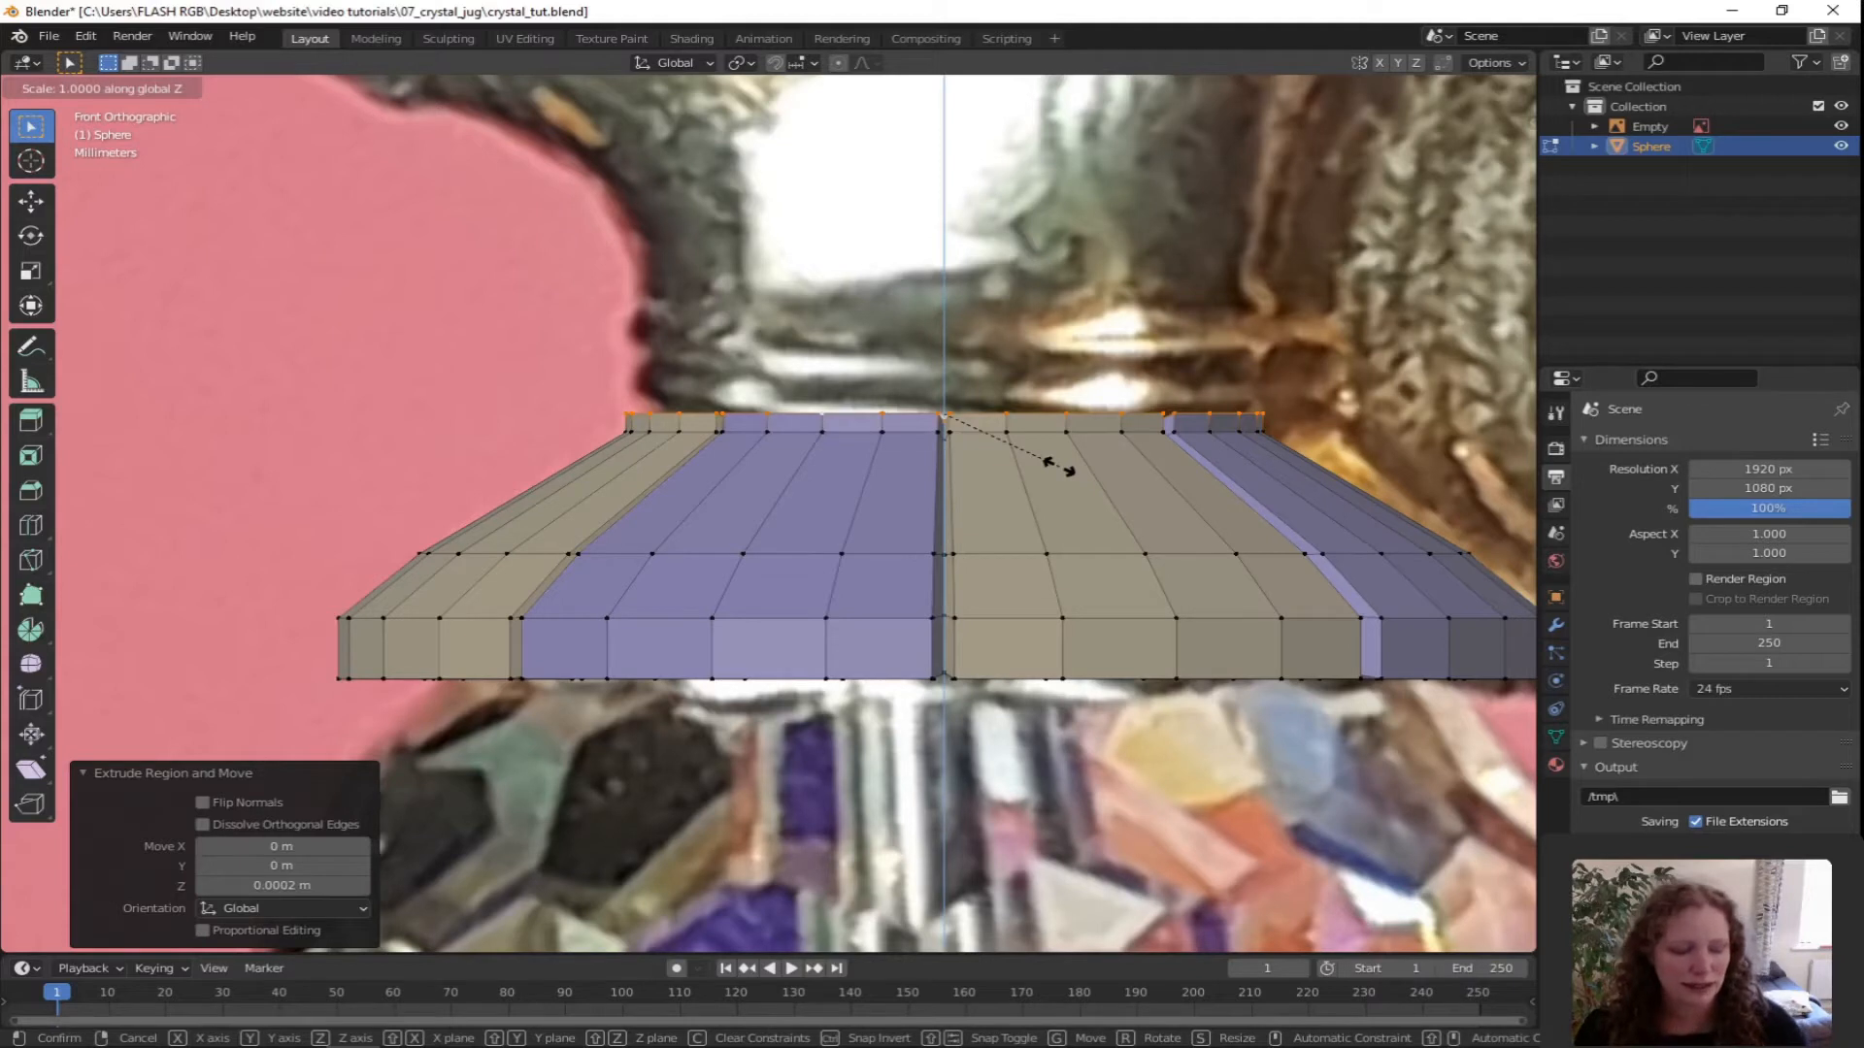
type("0")
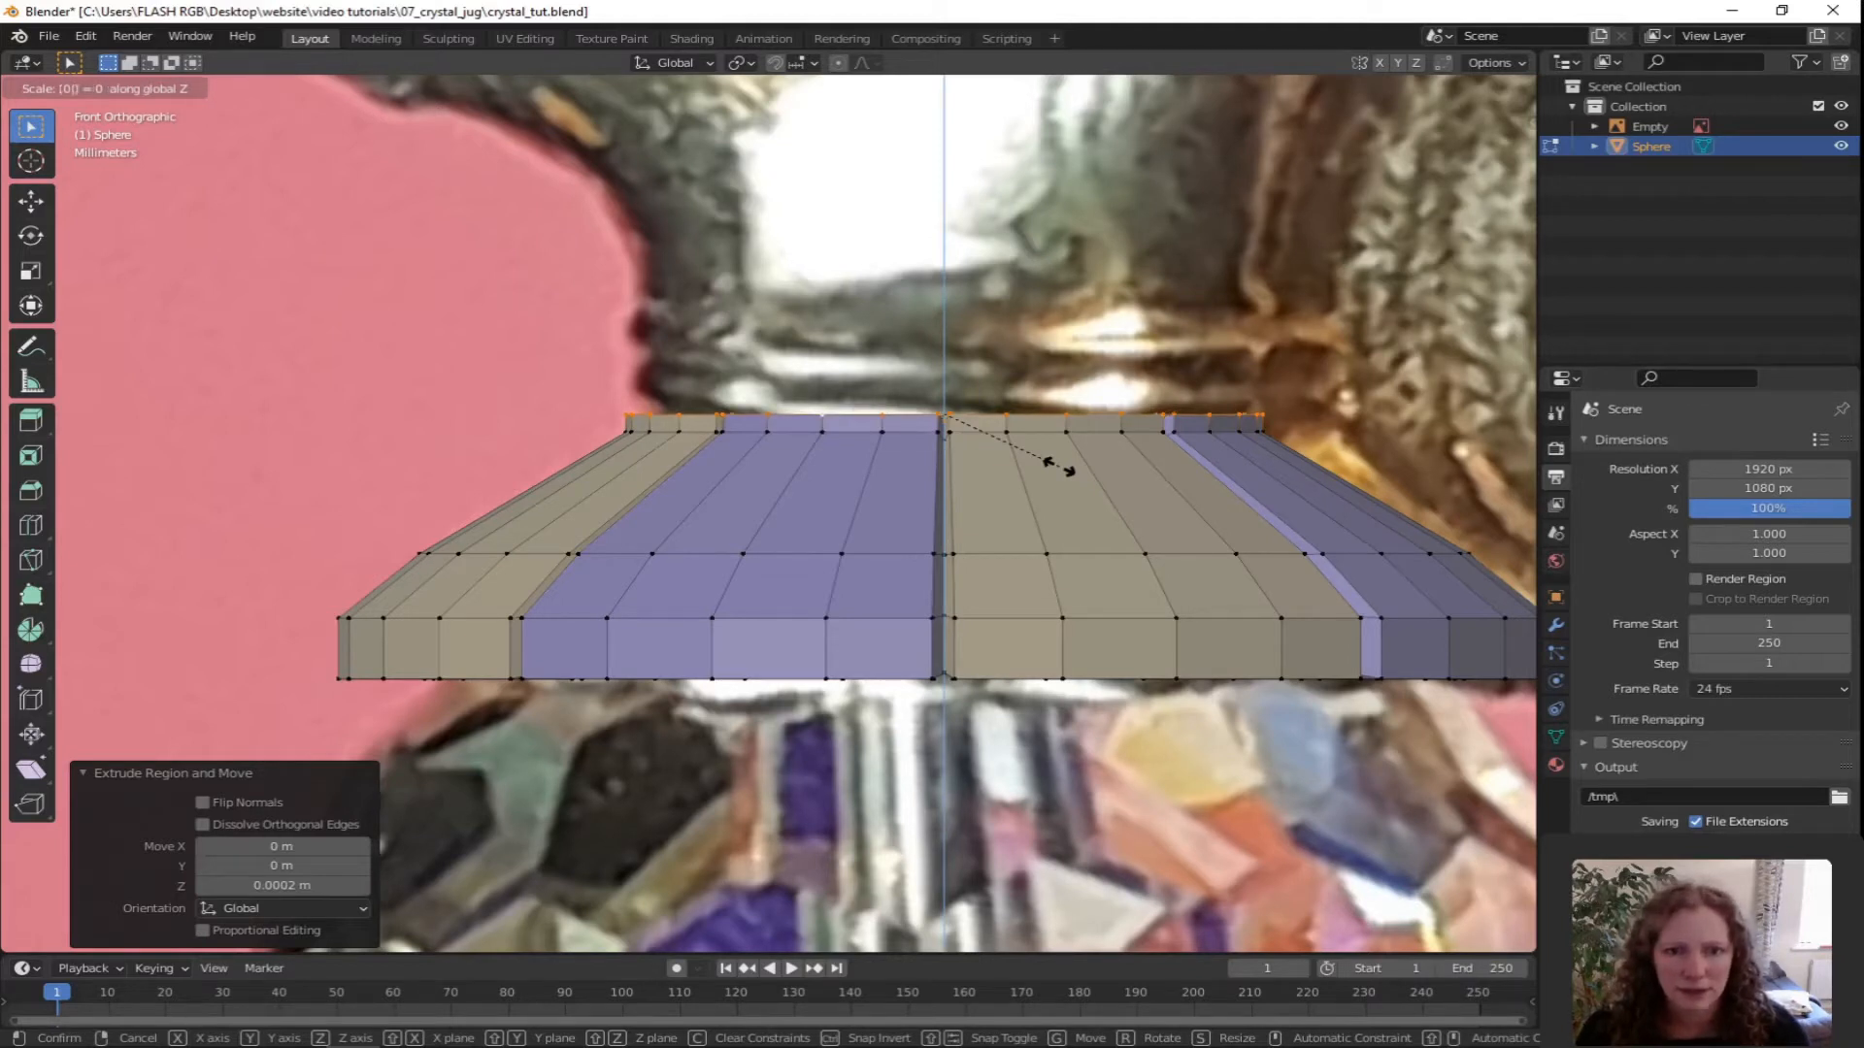
key("Return")
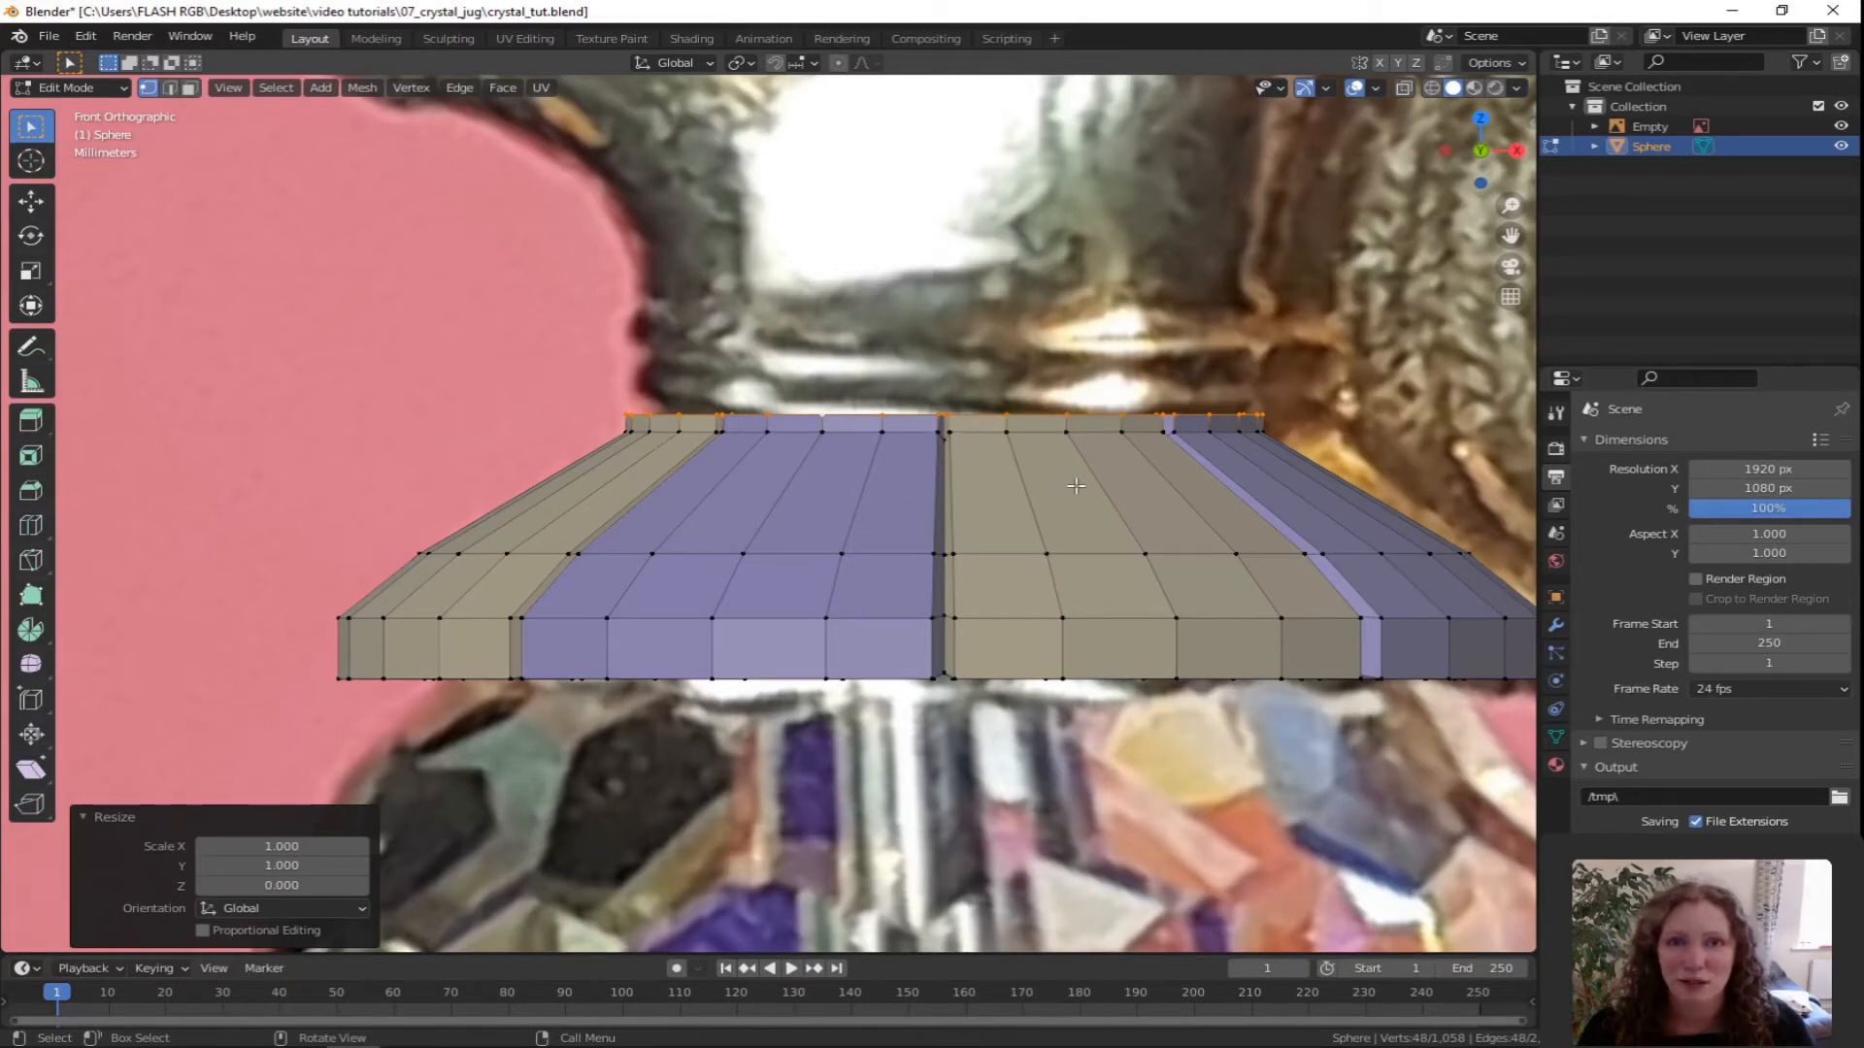
Save the file under its current name.
left_click(48, 36)
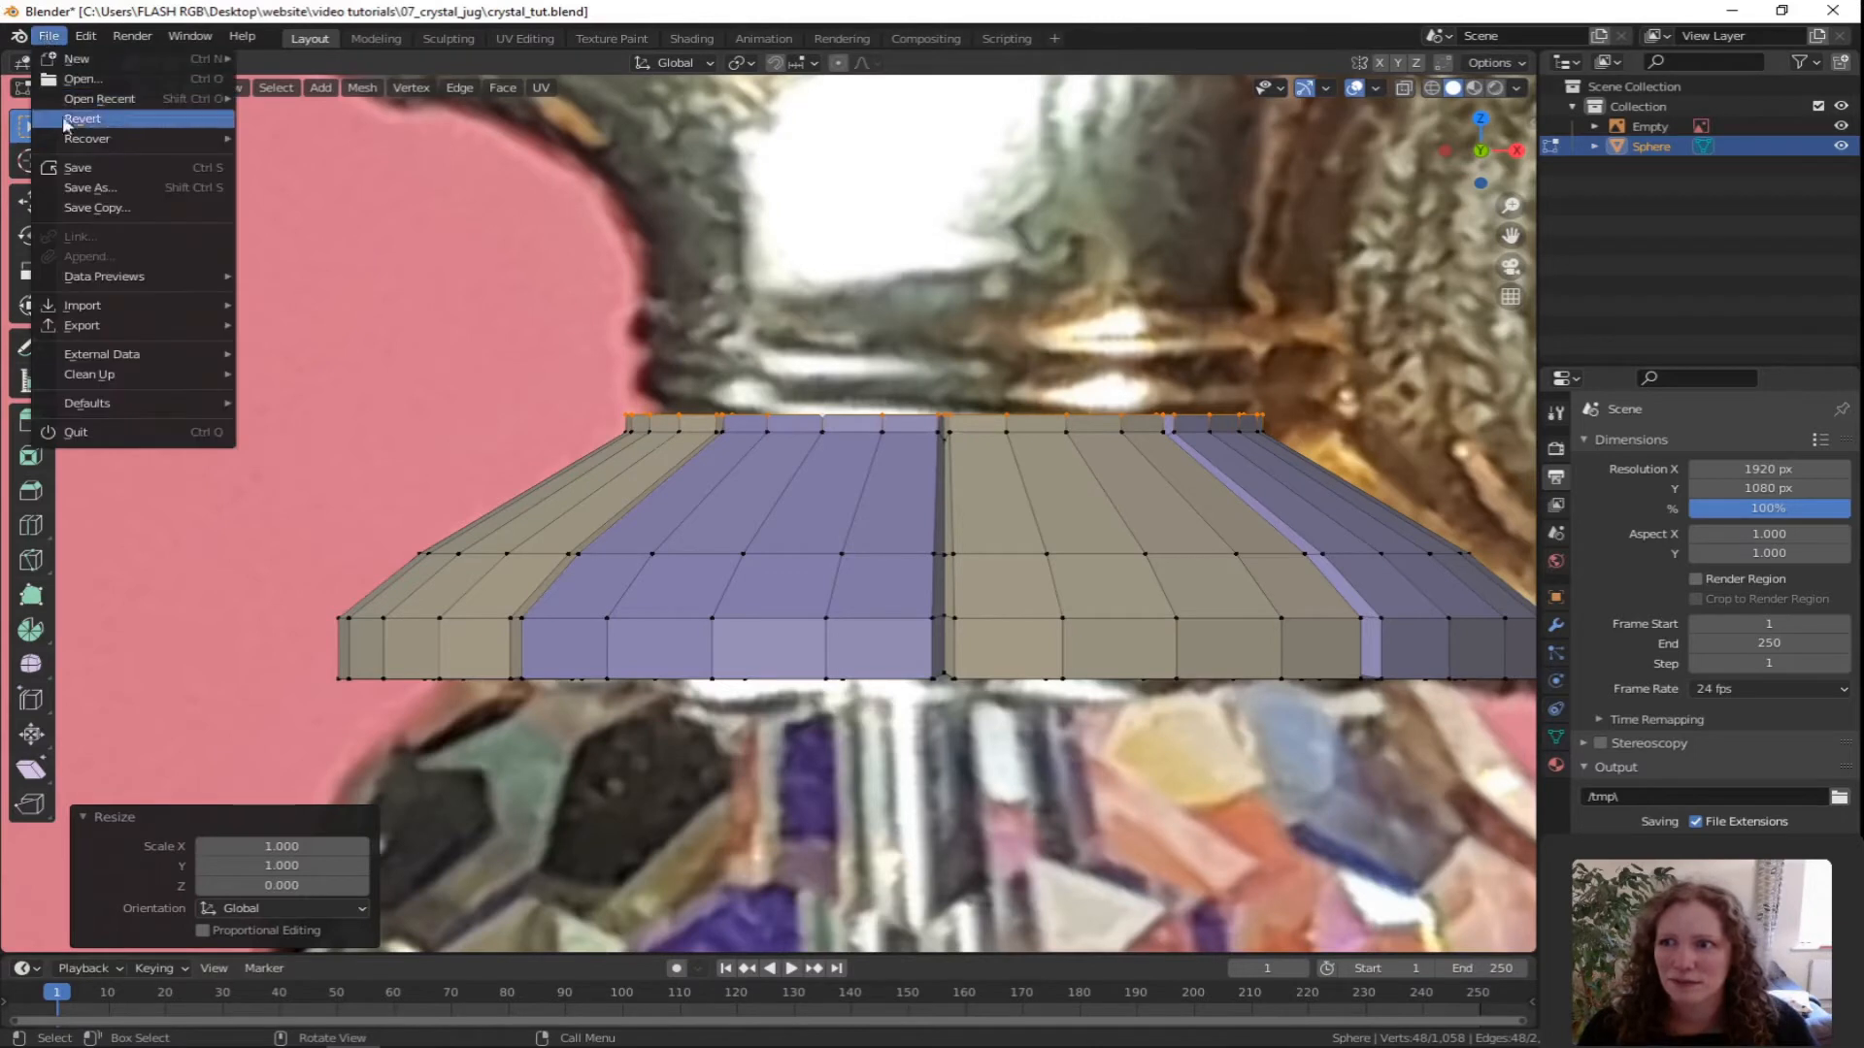
left_click(68, 118)
left_click(87, 167)
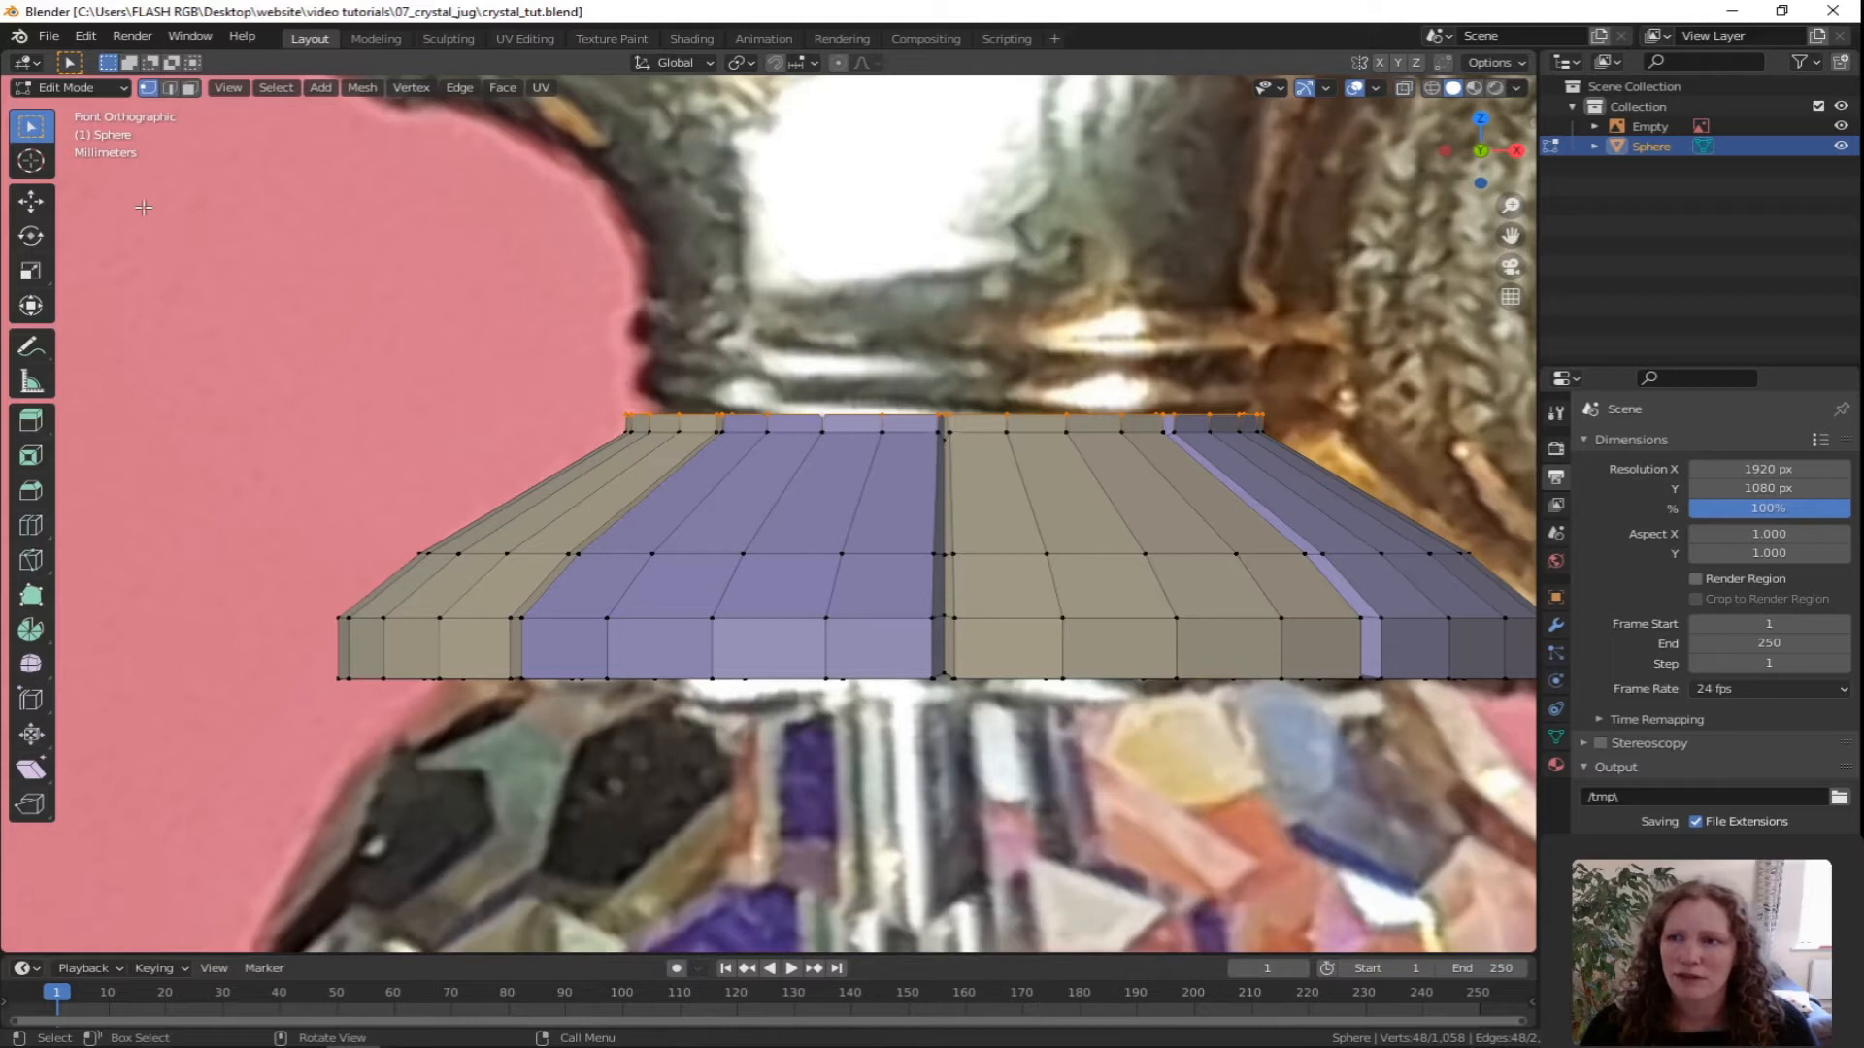
Enable the Mesh: LoopTools add-on in the preferences and close them.
left_click(89, 39)
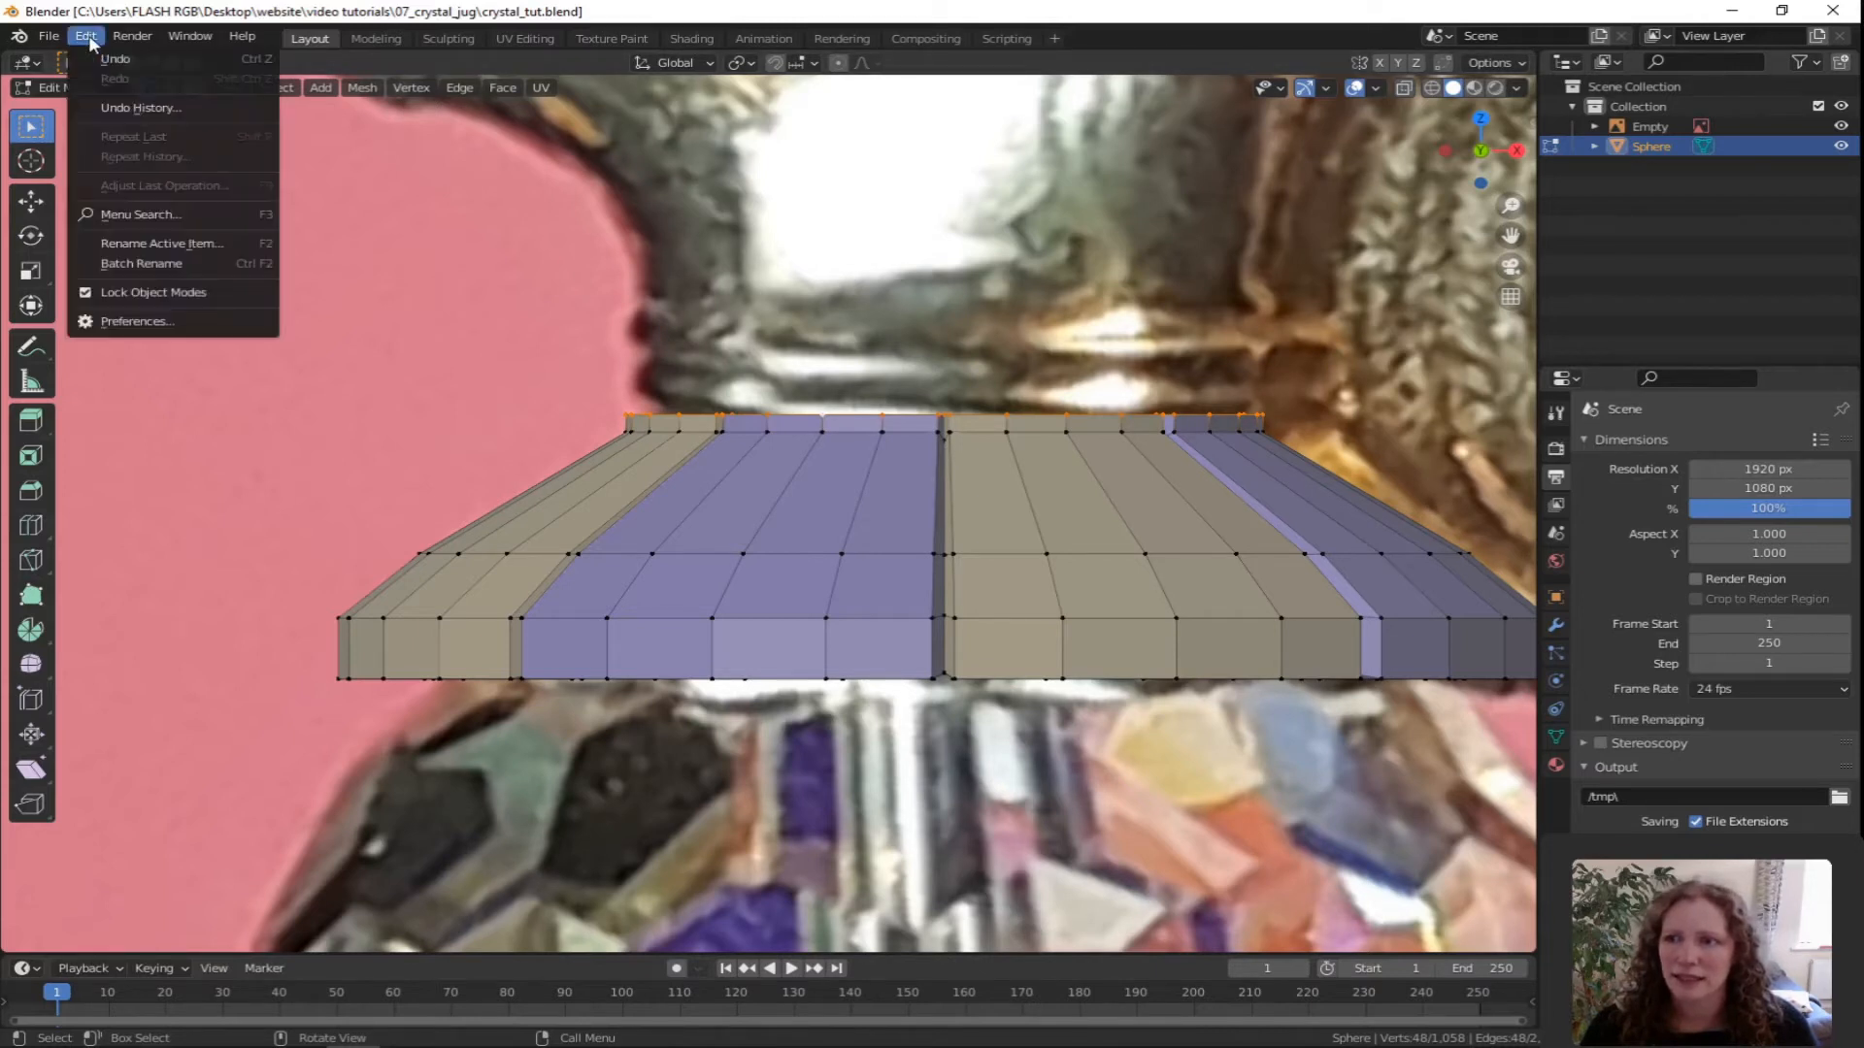
left_click(126, 323)
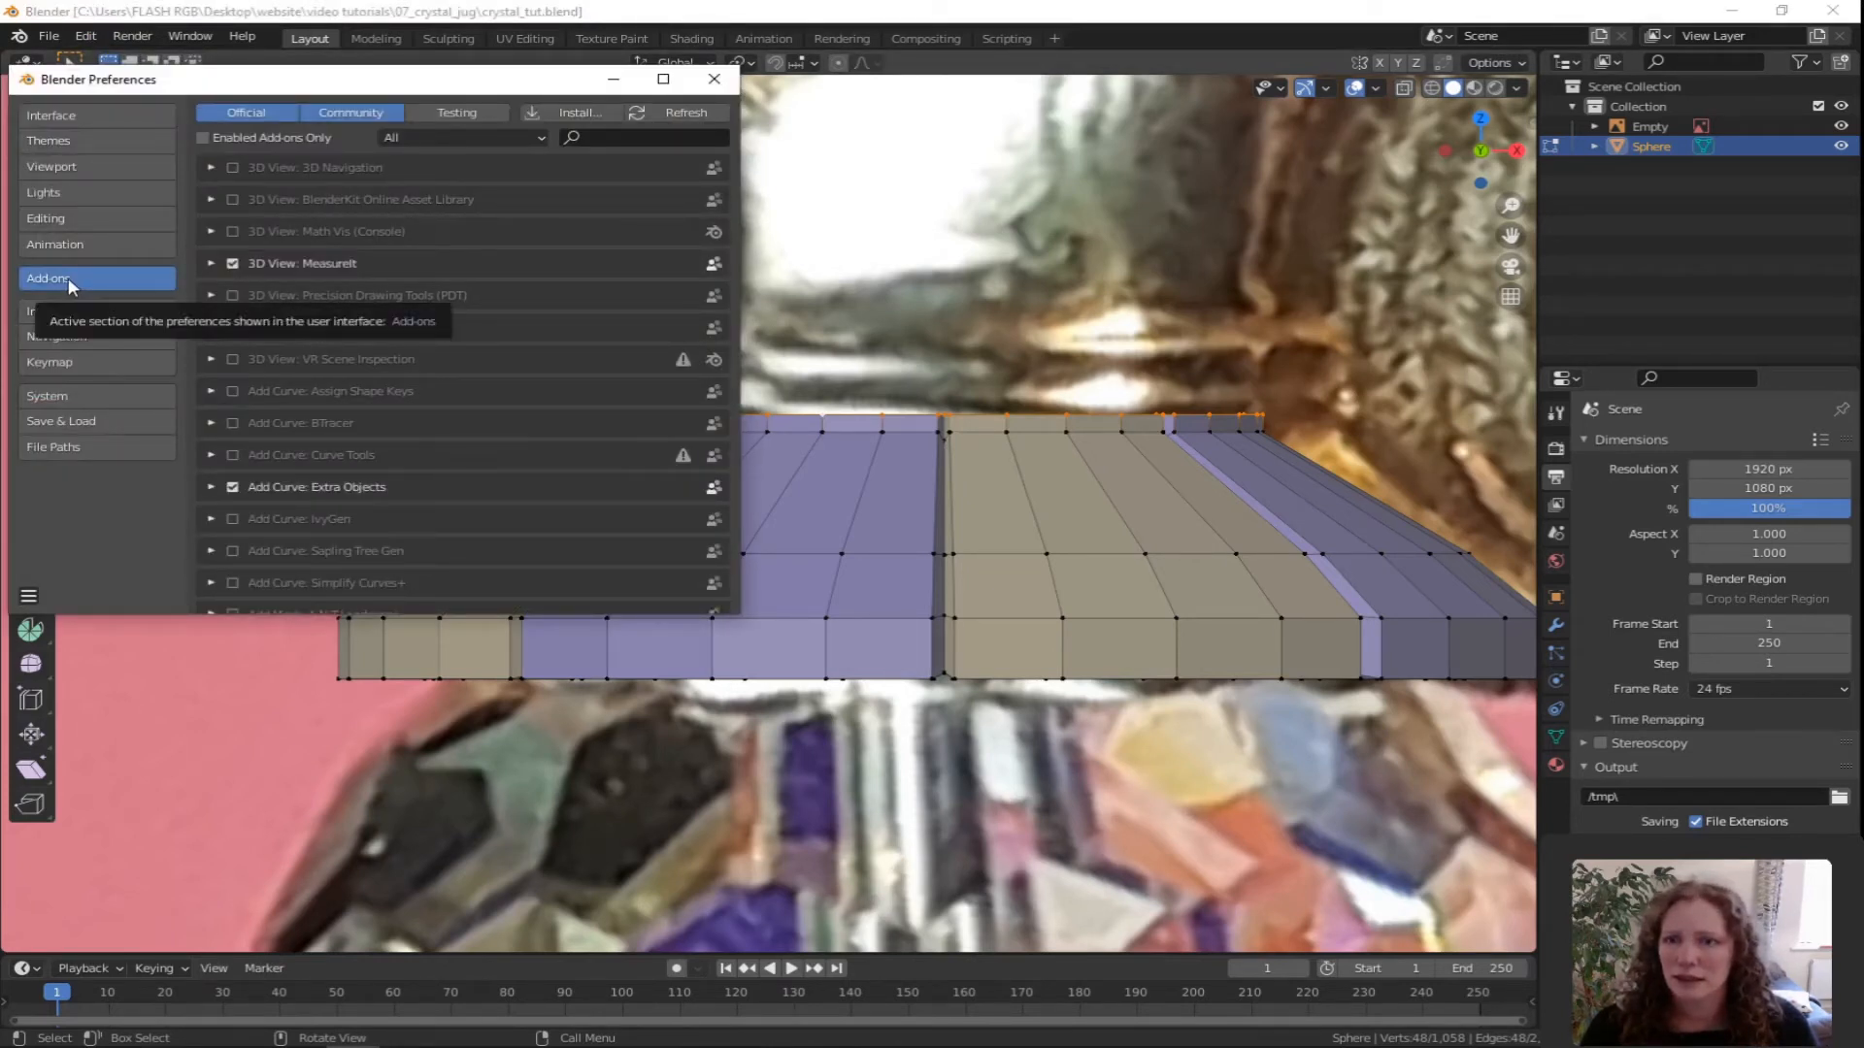
left_click(603, 137)
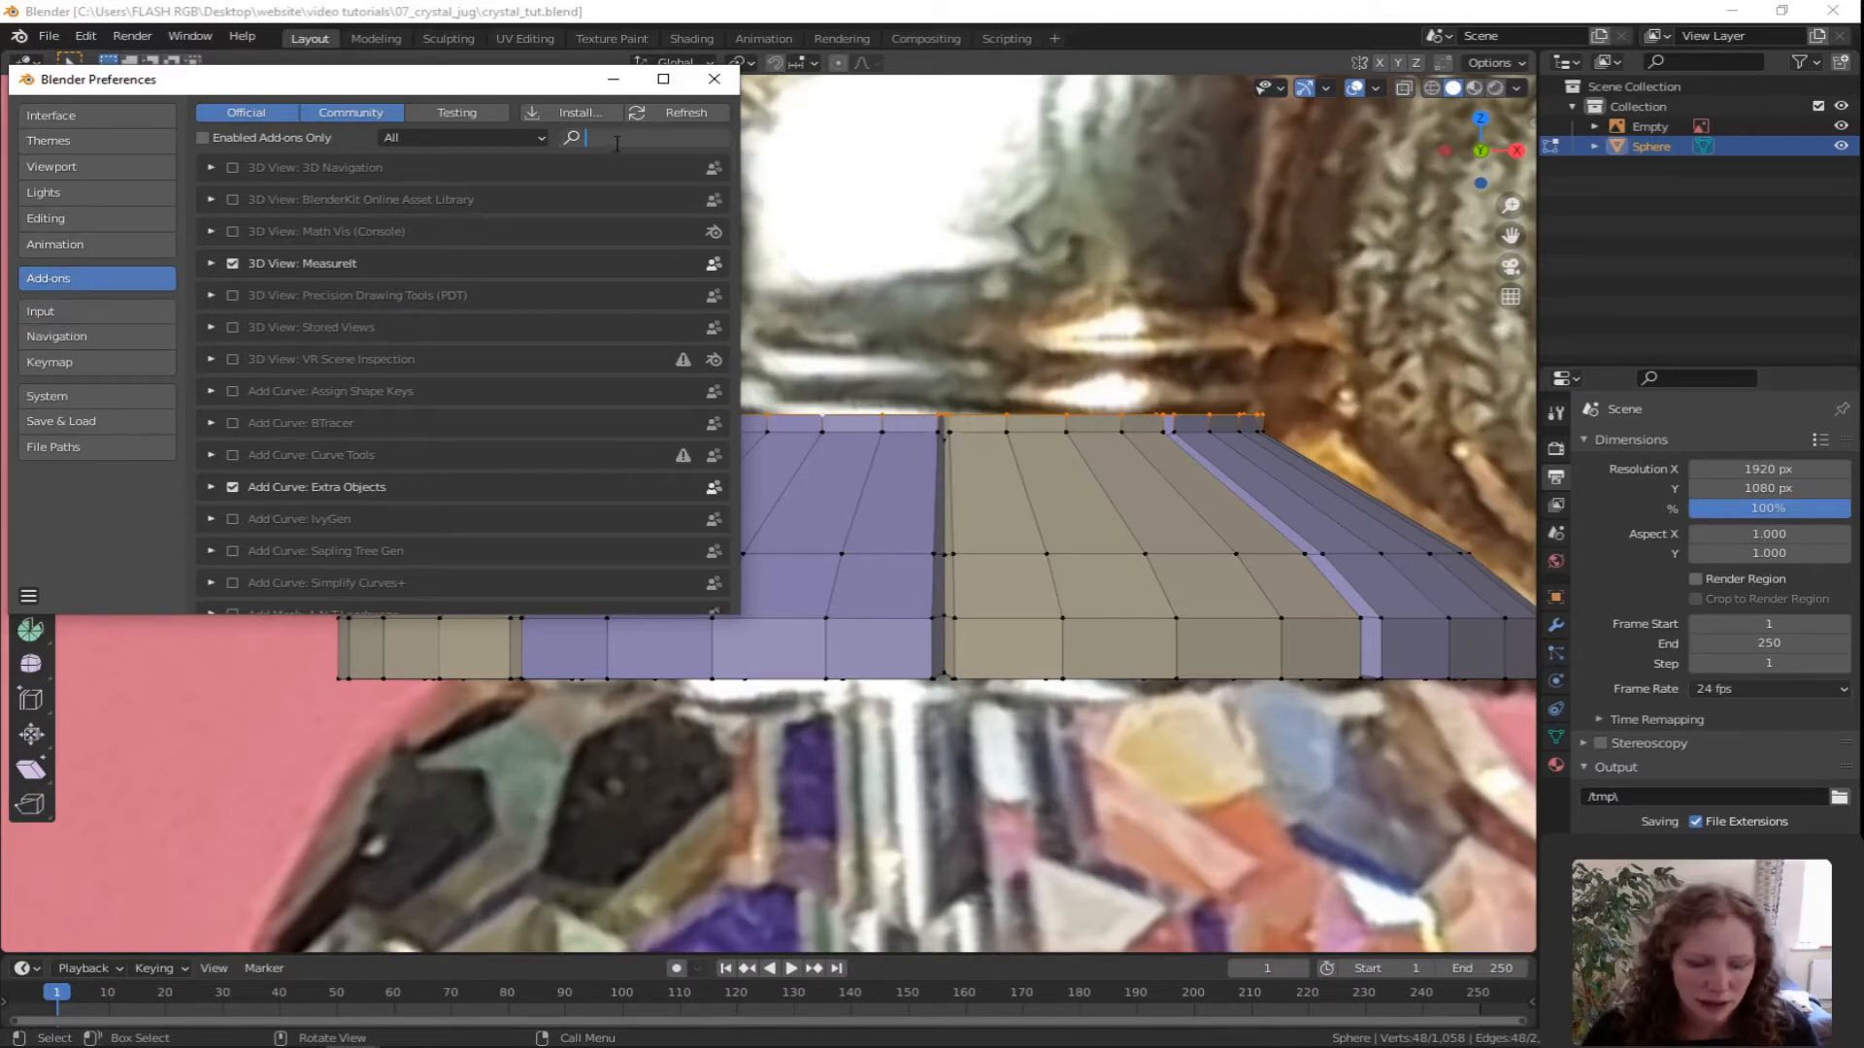
type("loop")
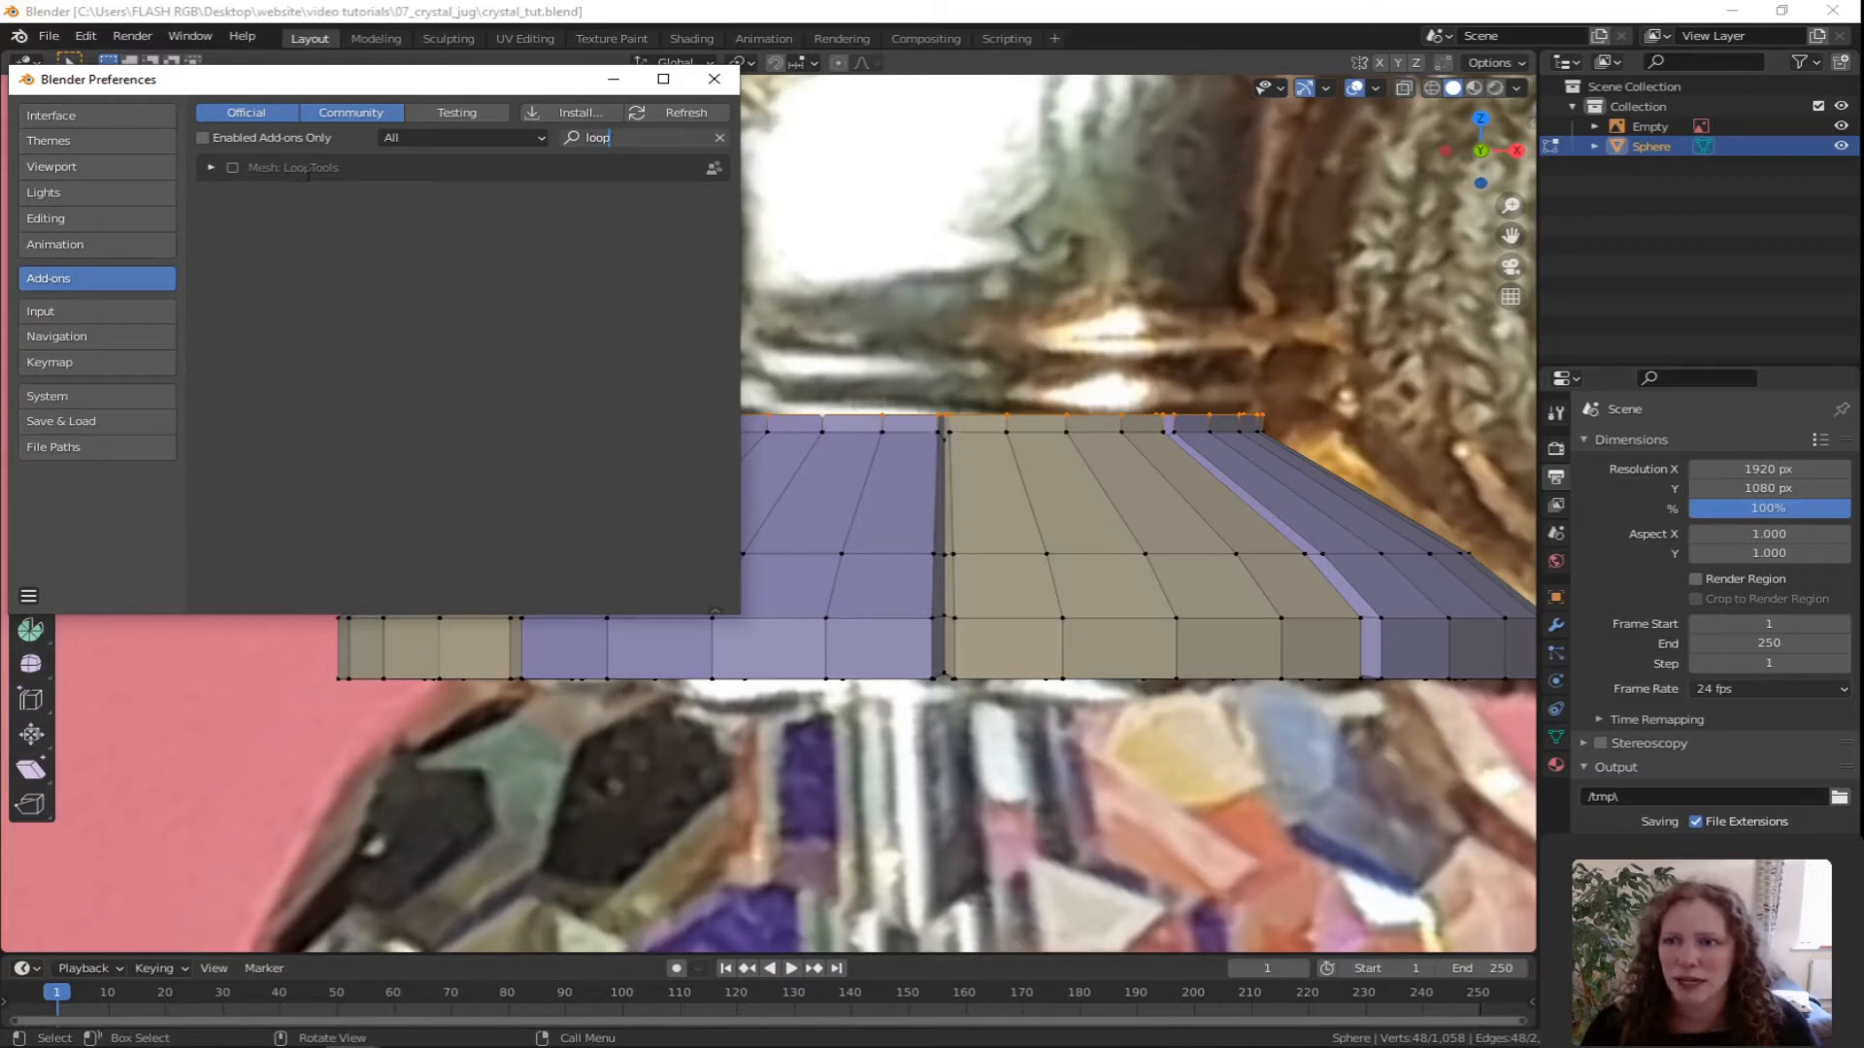
left_click(232, 168)
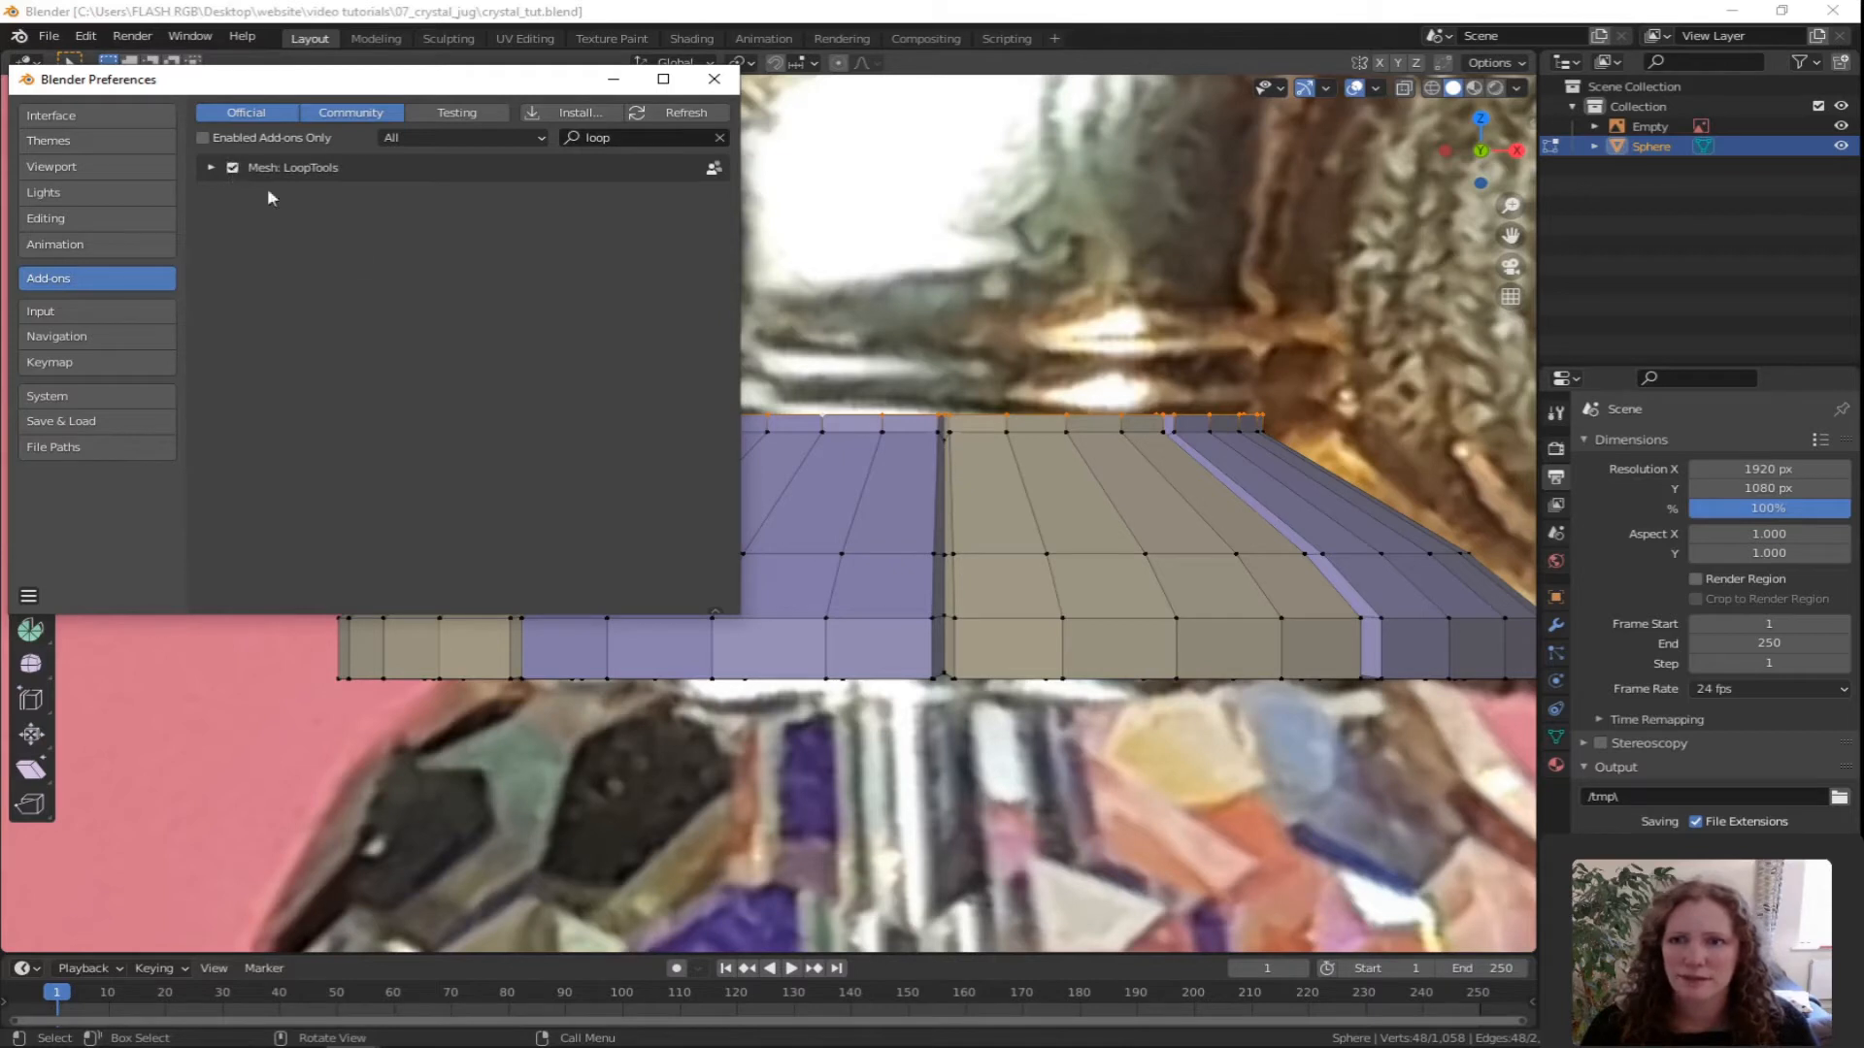
left_click(714, 80)
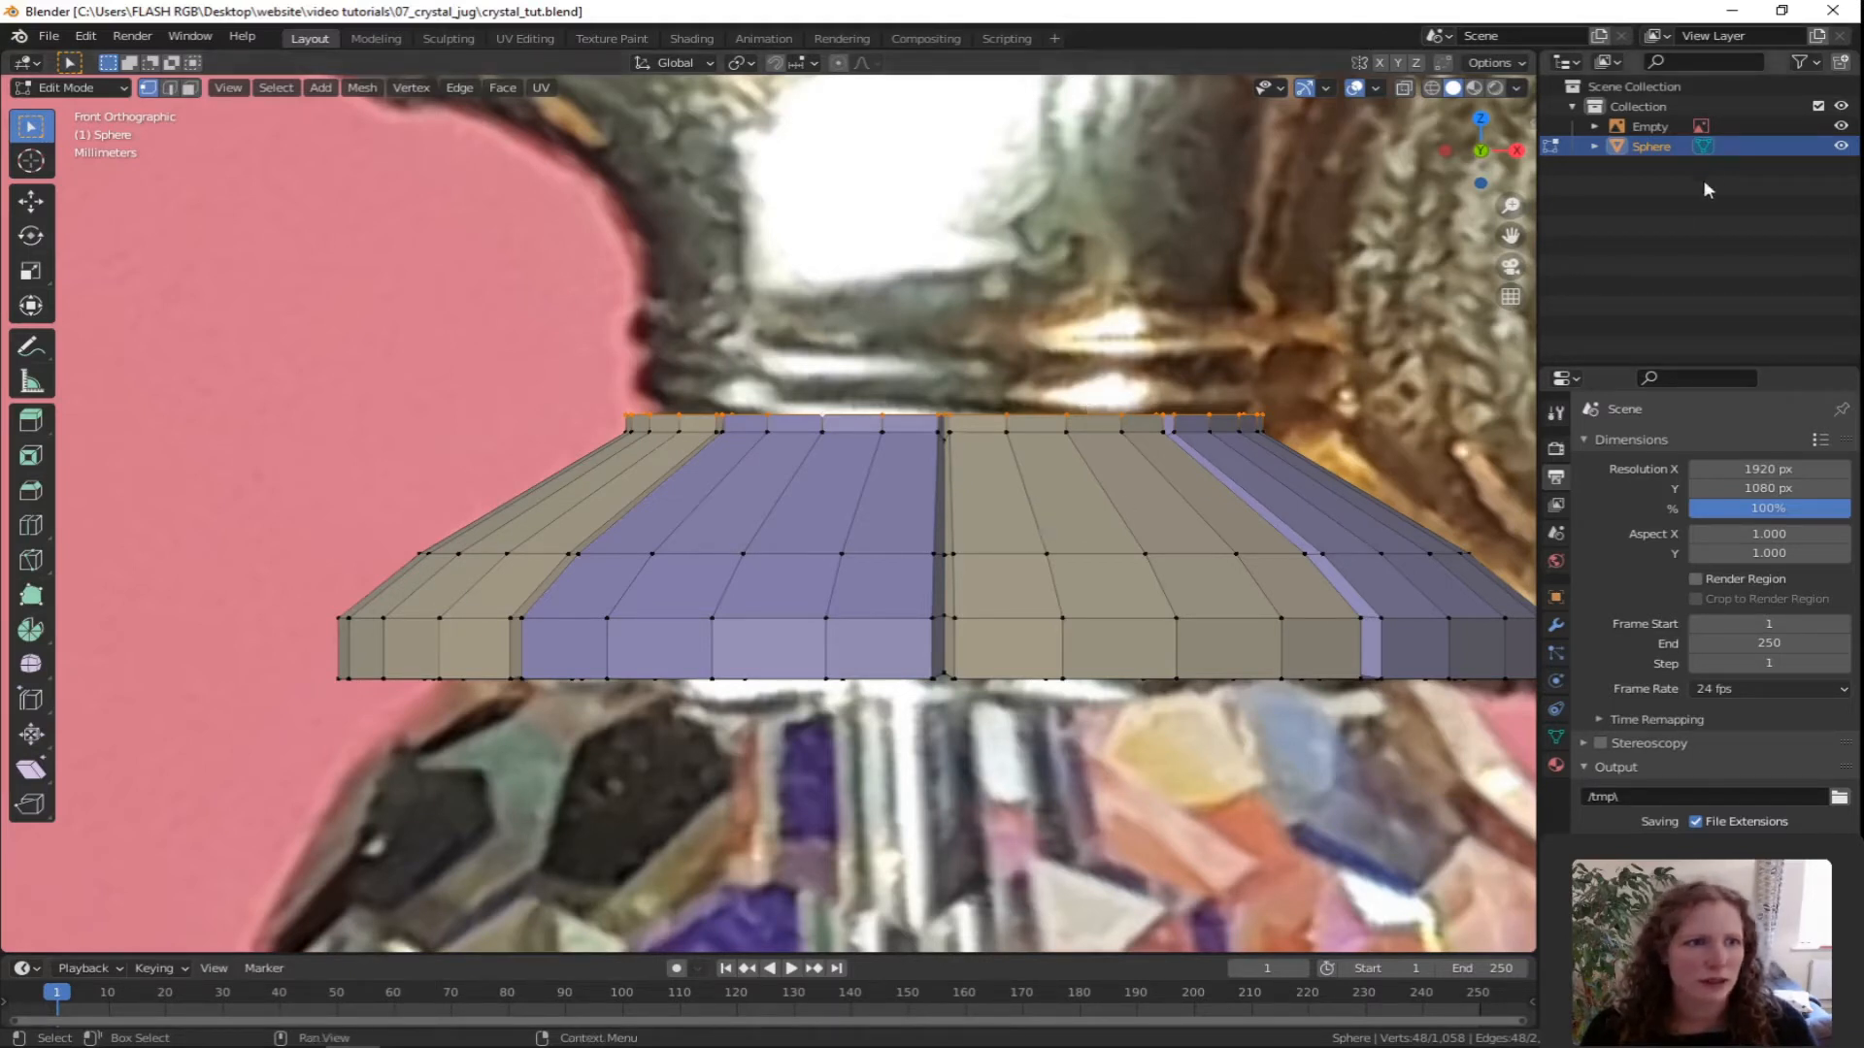
Hide the reference image and round the cap's extruded rim loop with To Sphere at factor 1.
left_click(1842, 127)
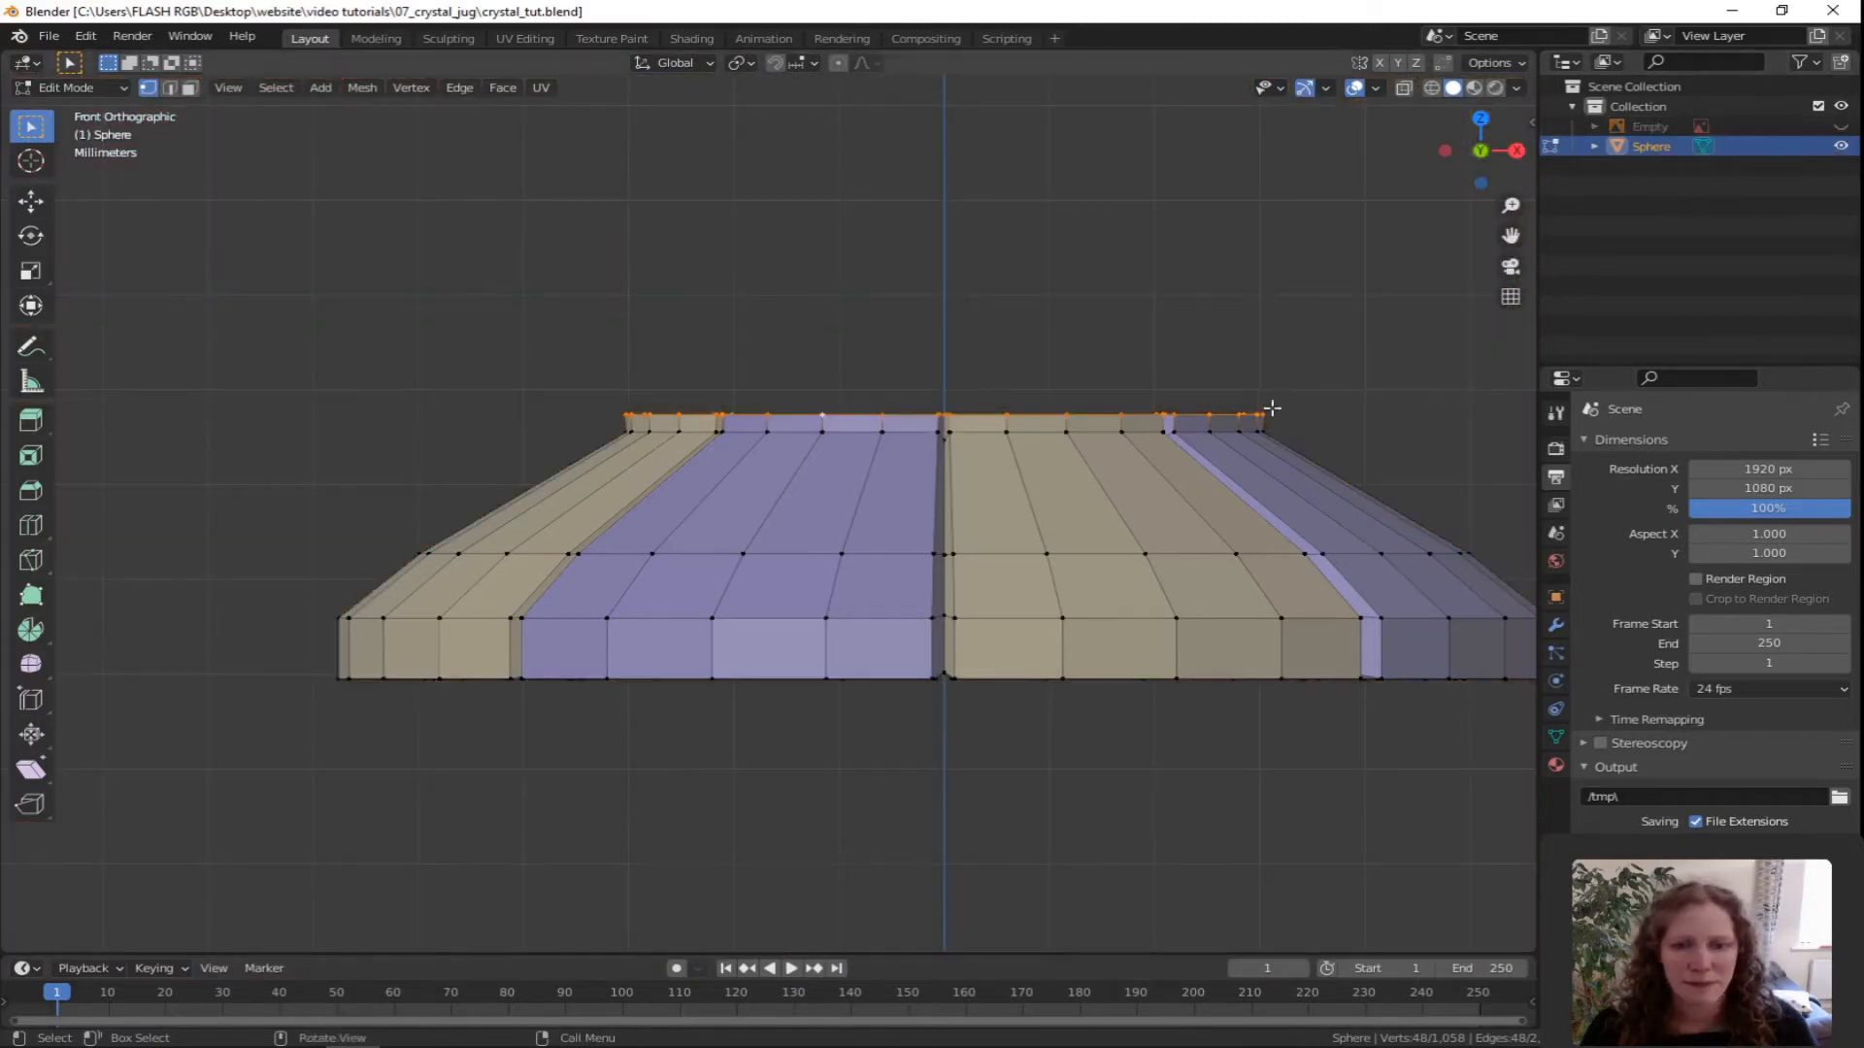
middle_click_drag(1344, 400, 1223, 499)
scroll(1238, 468, "down", 2)
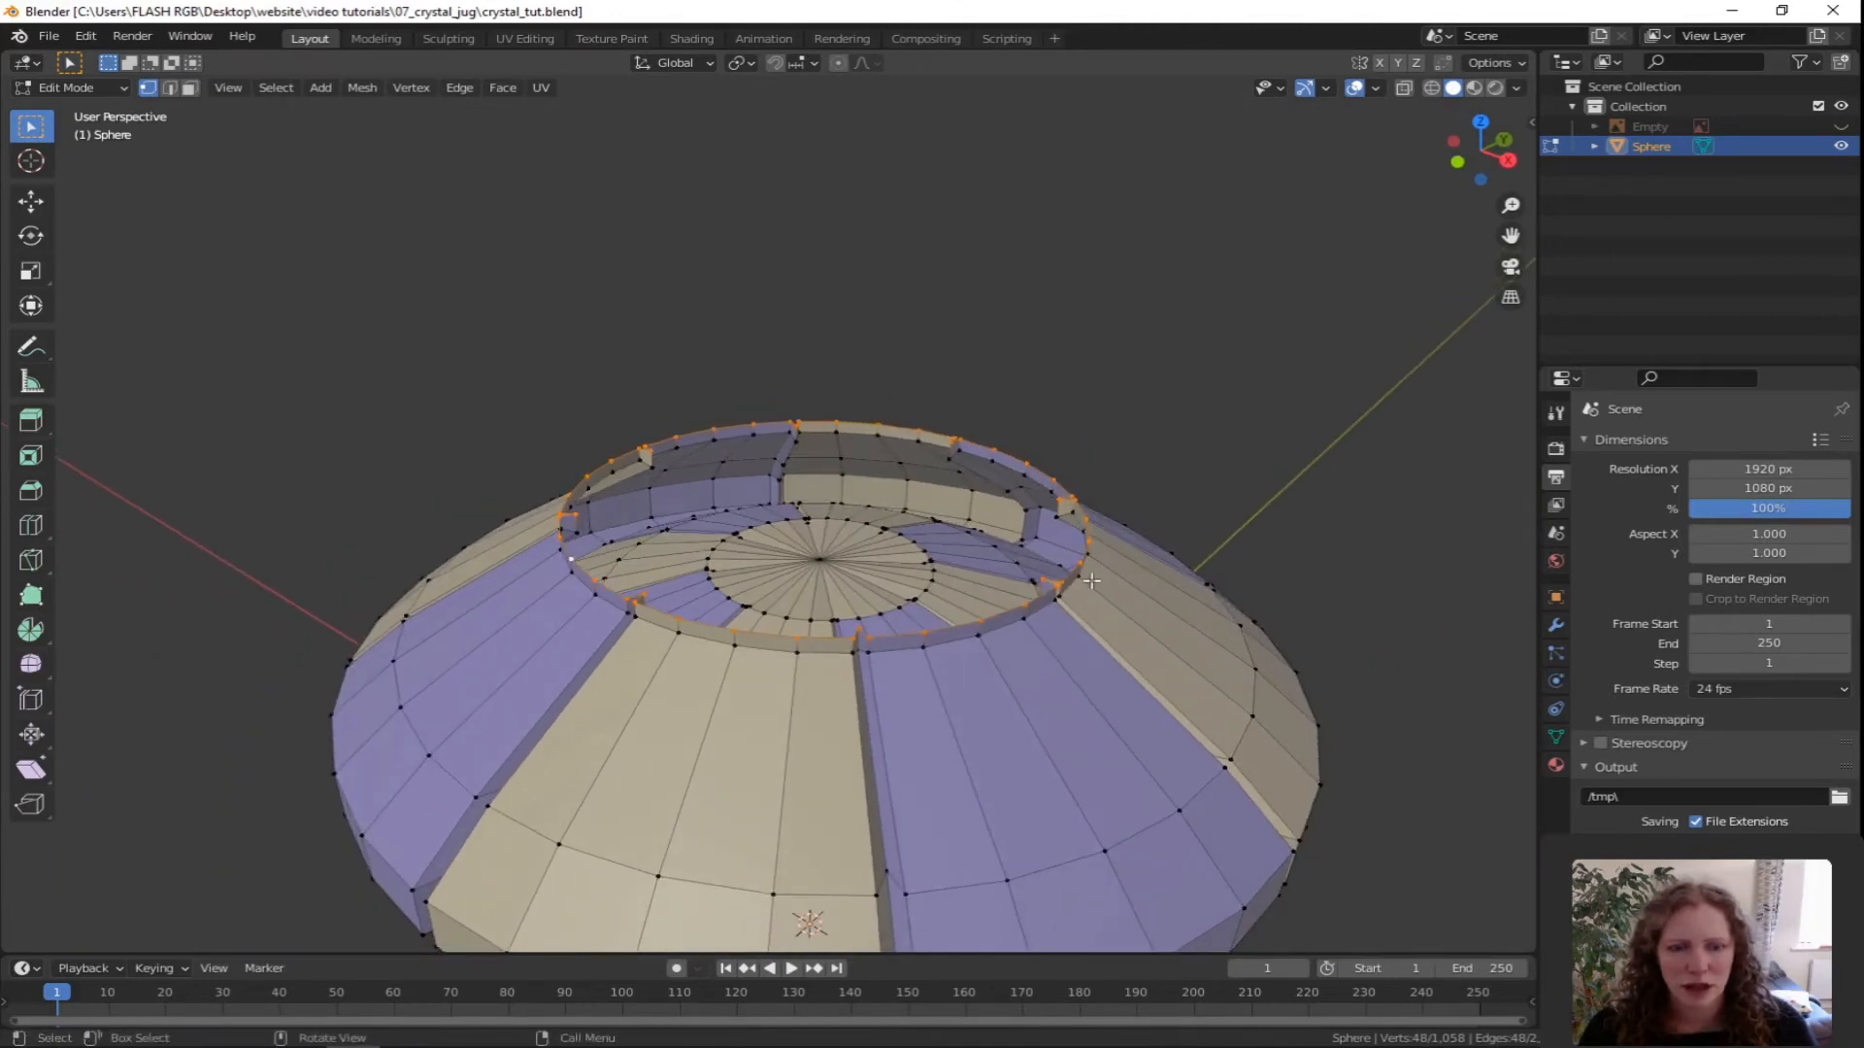
scroll(1207, 508, "up", 2)
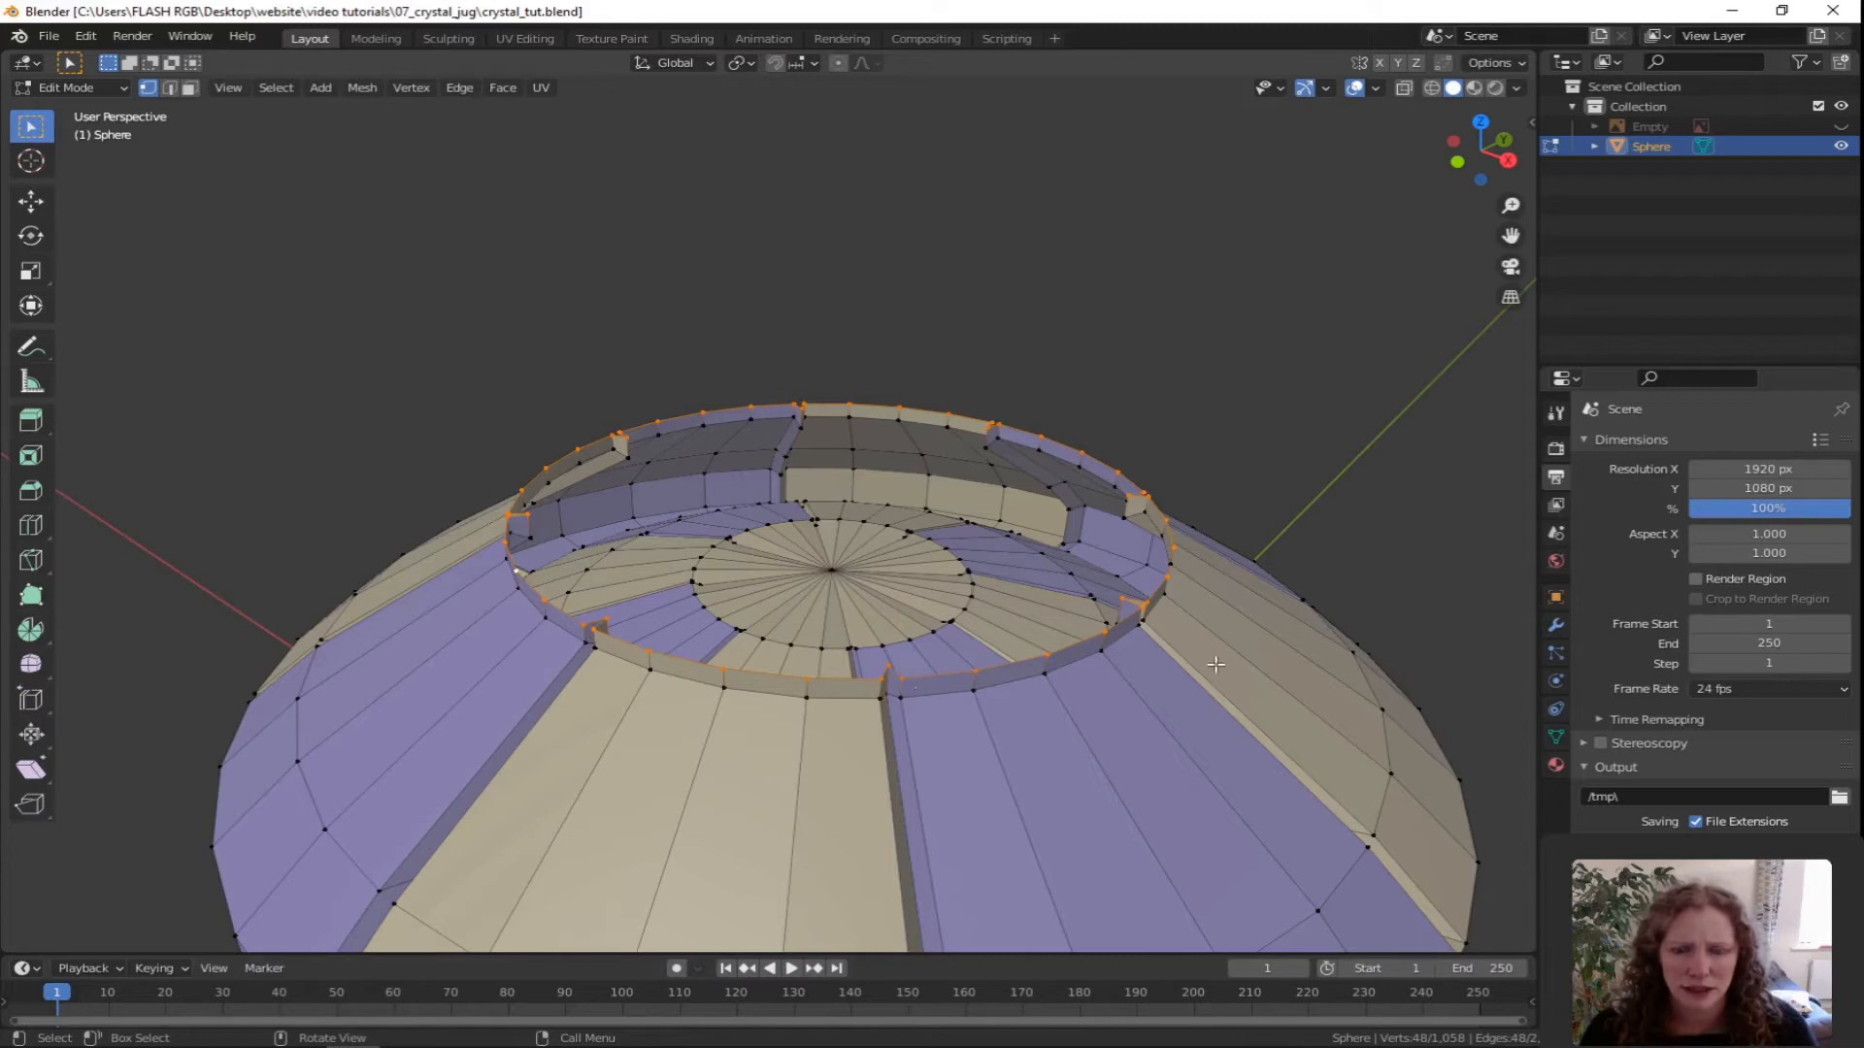
key("F3")
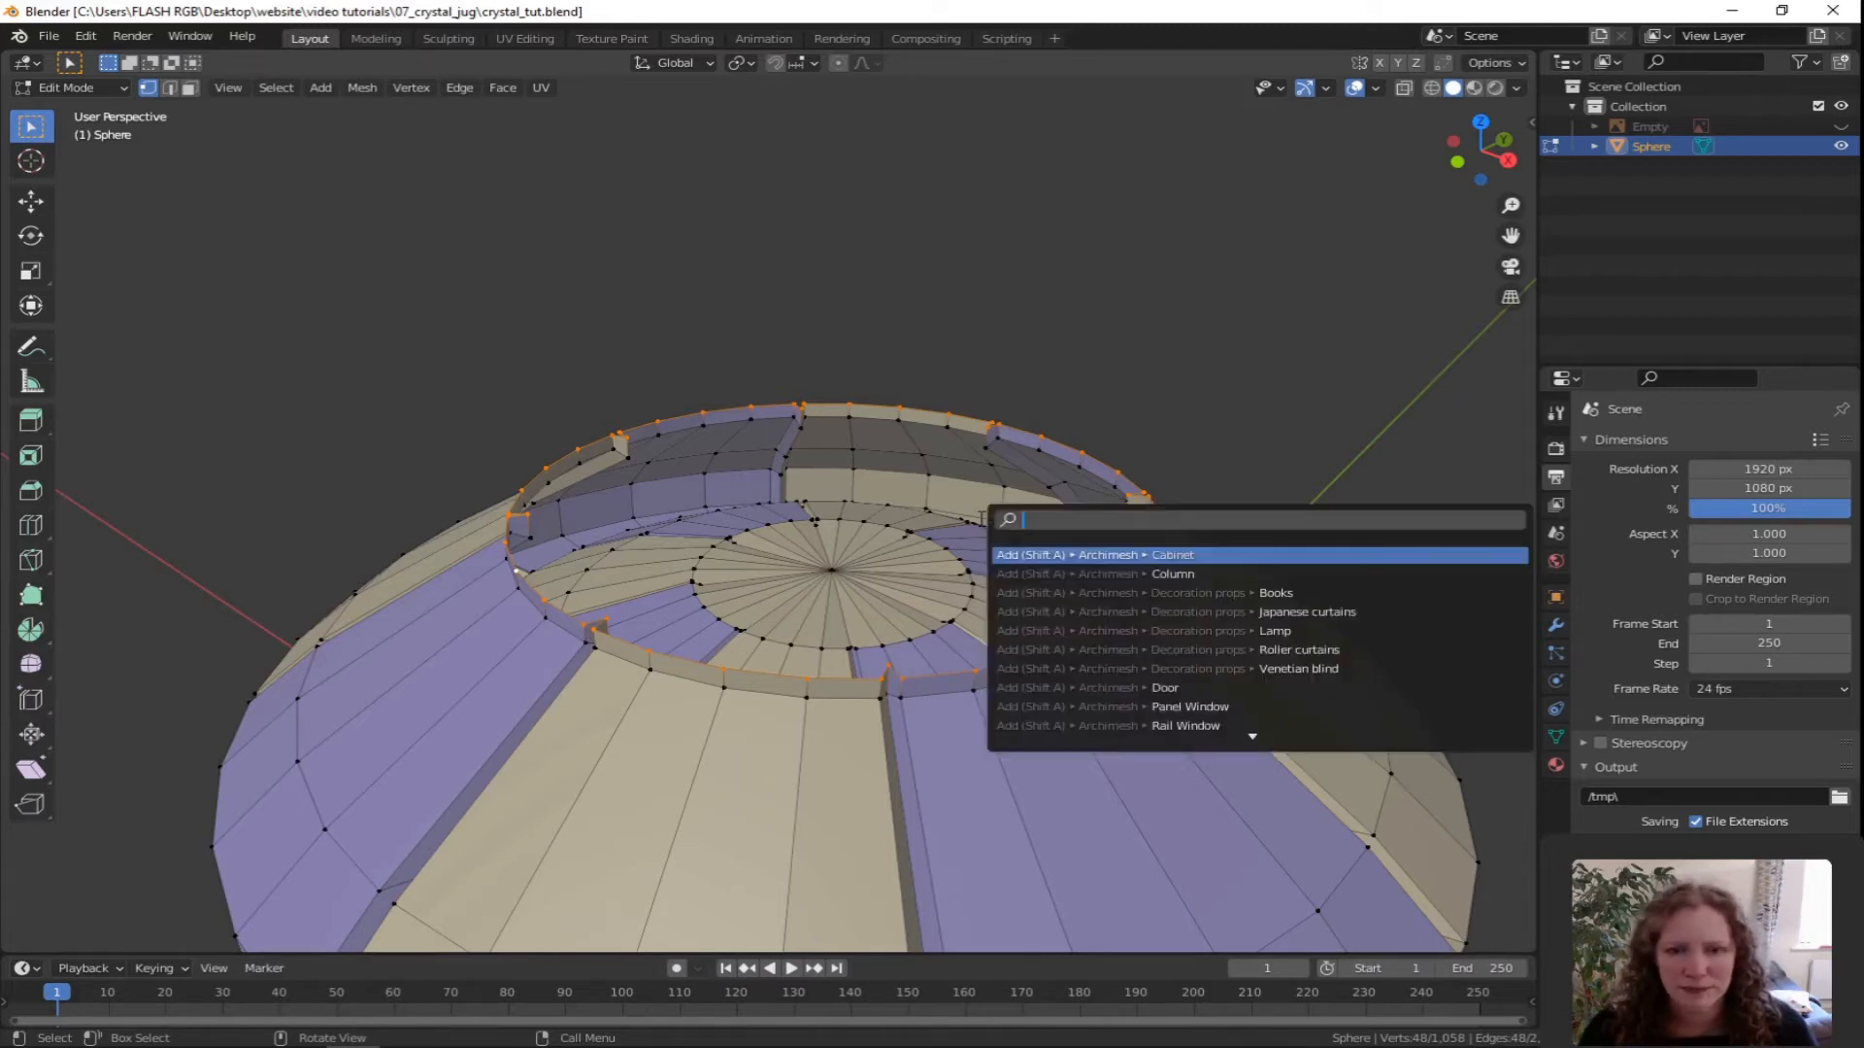
type("to")
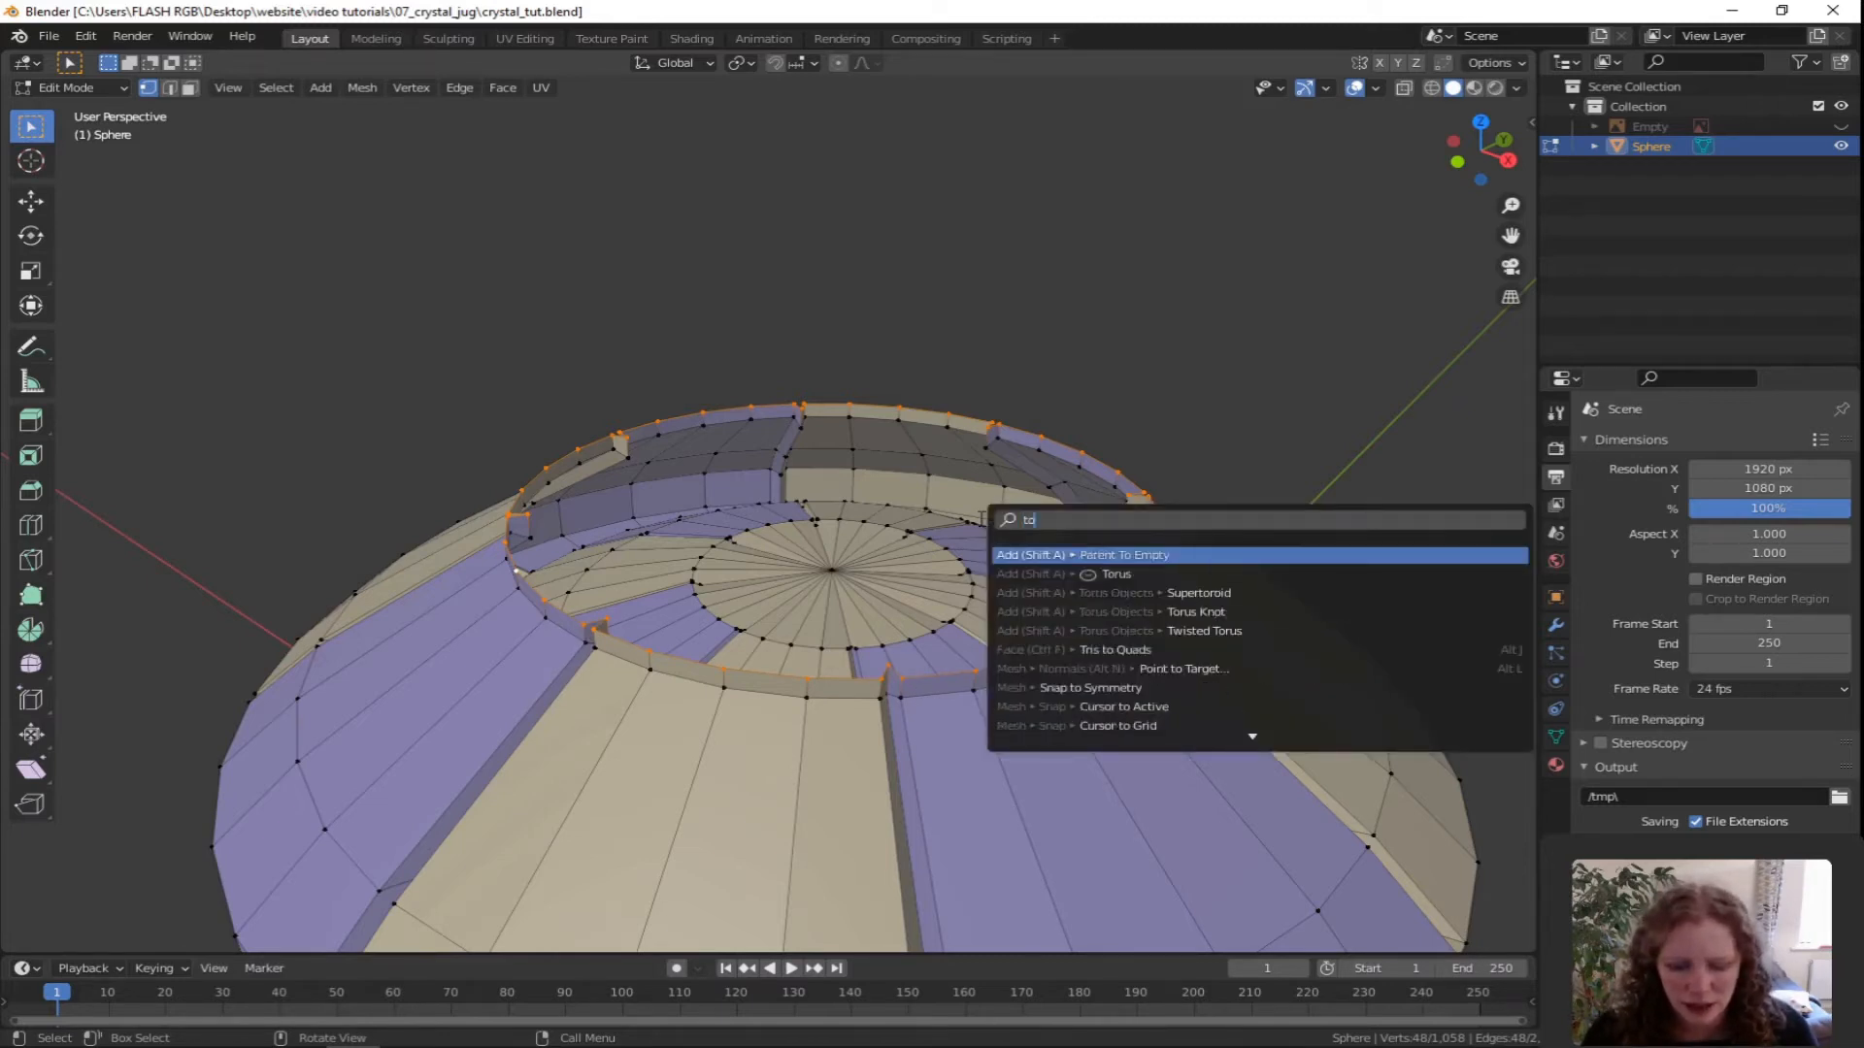
type("sphere")
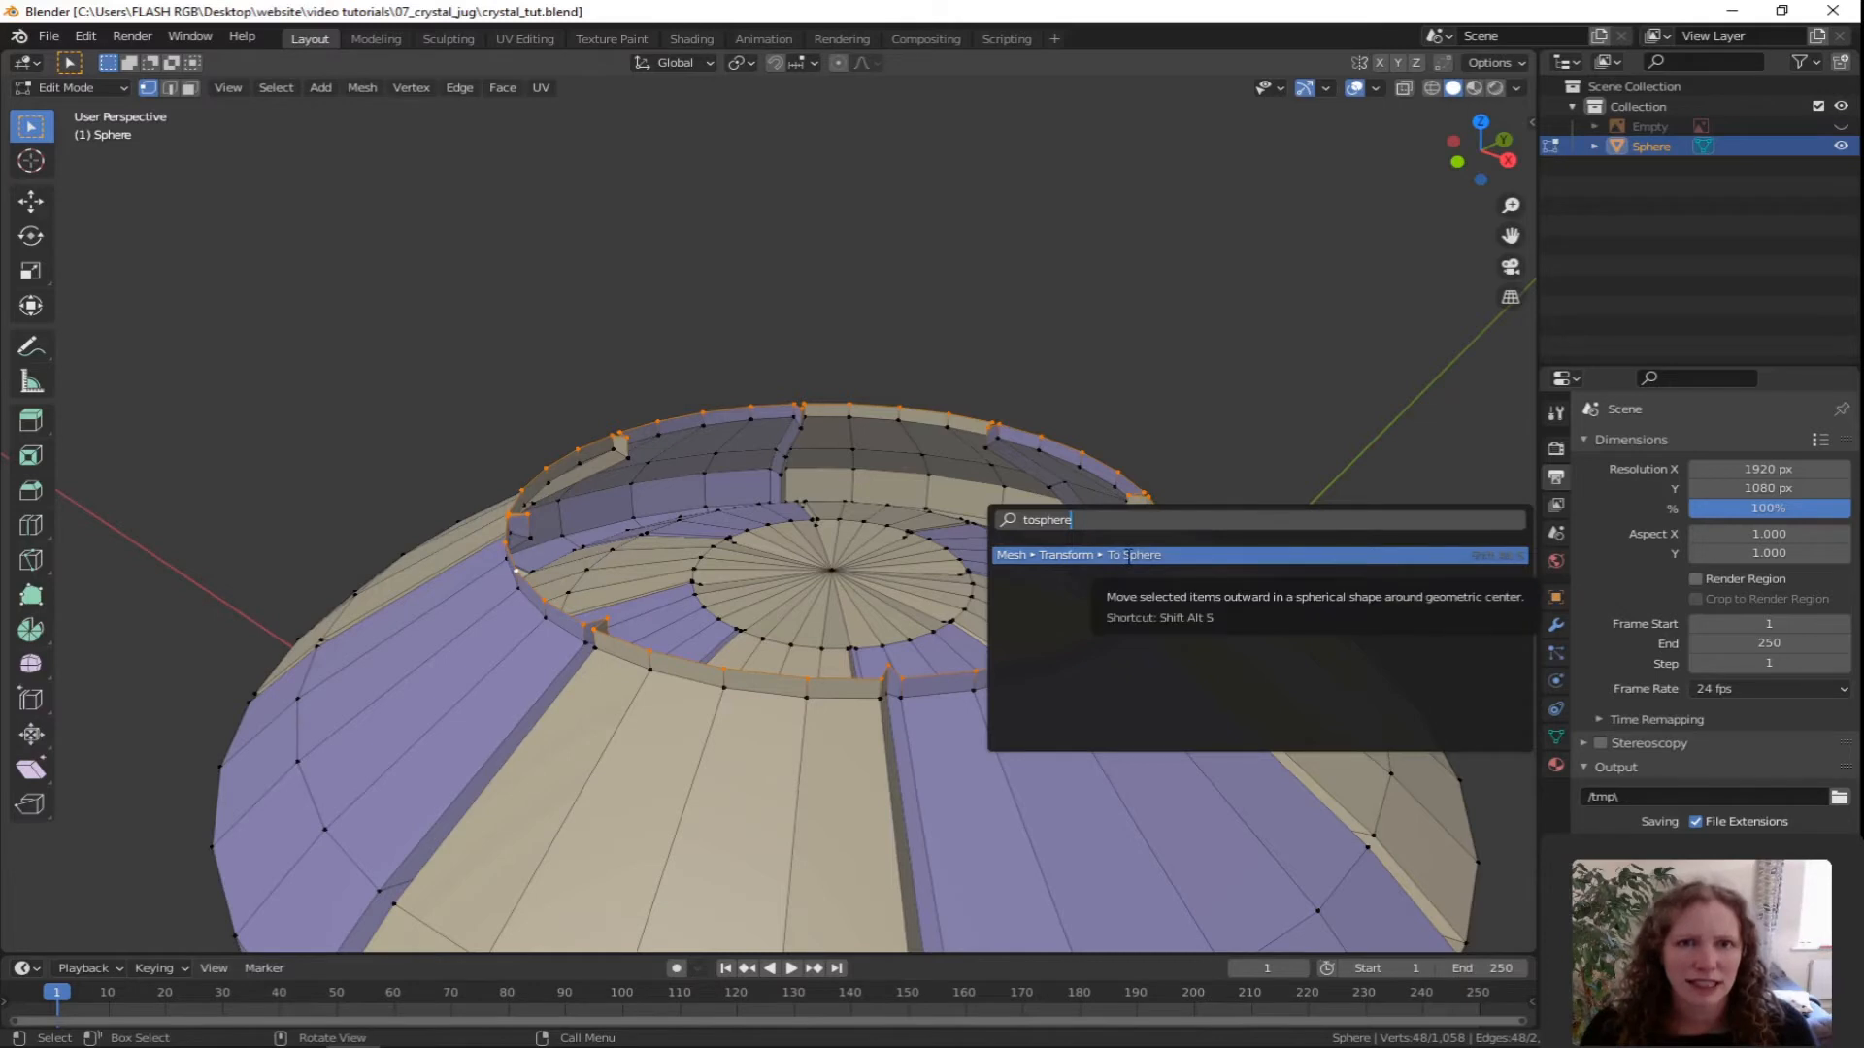
left_click(1124, 556)
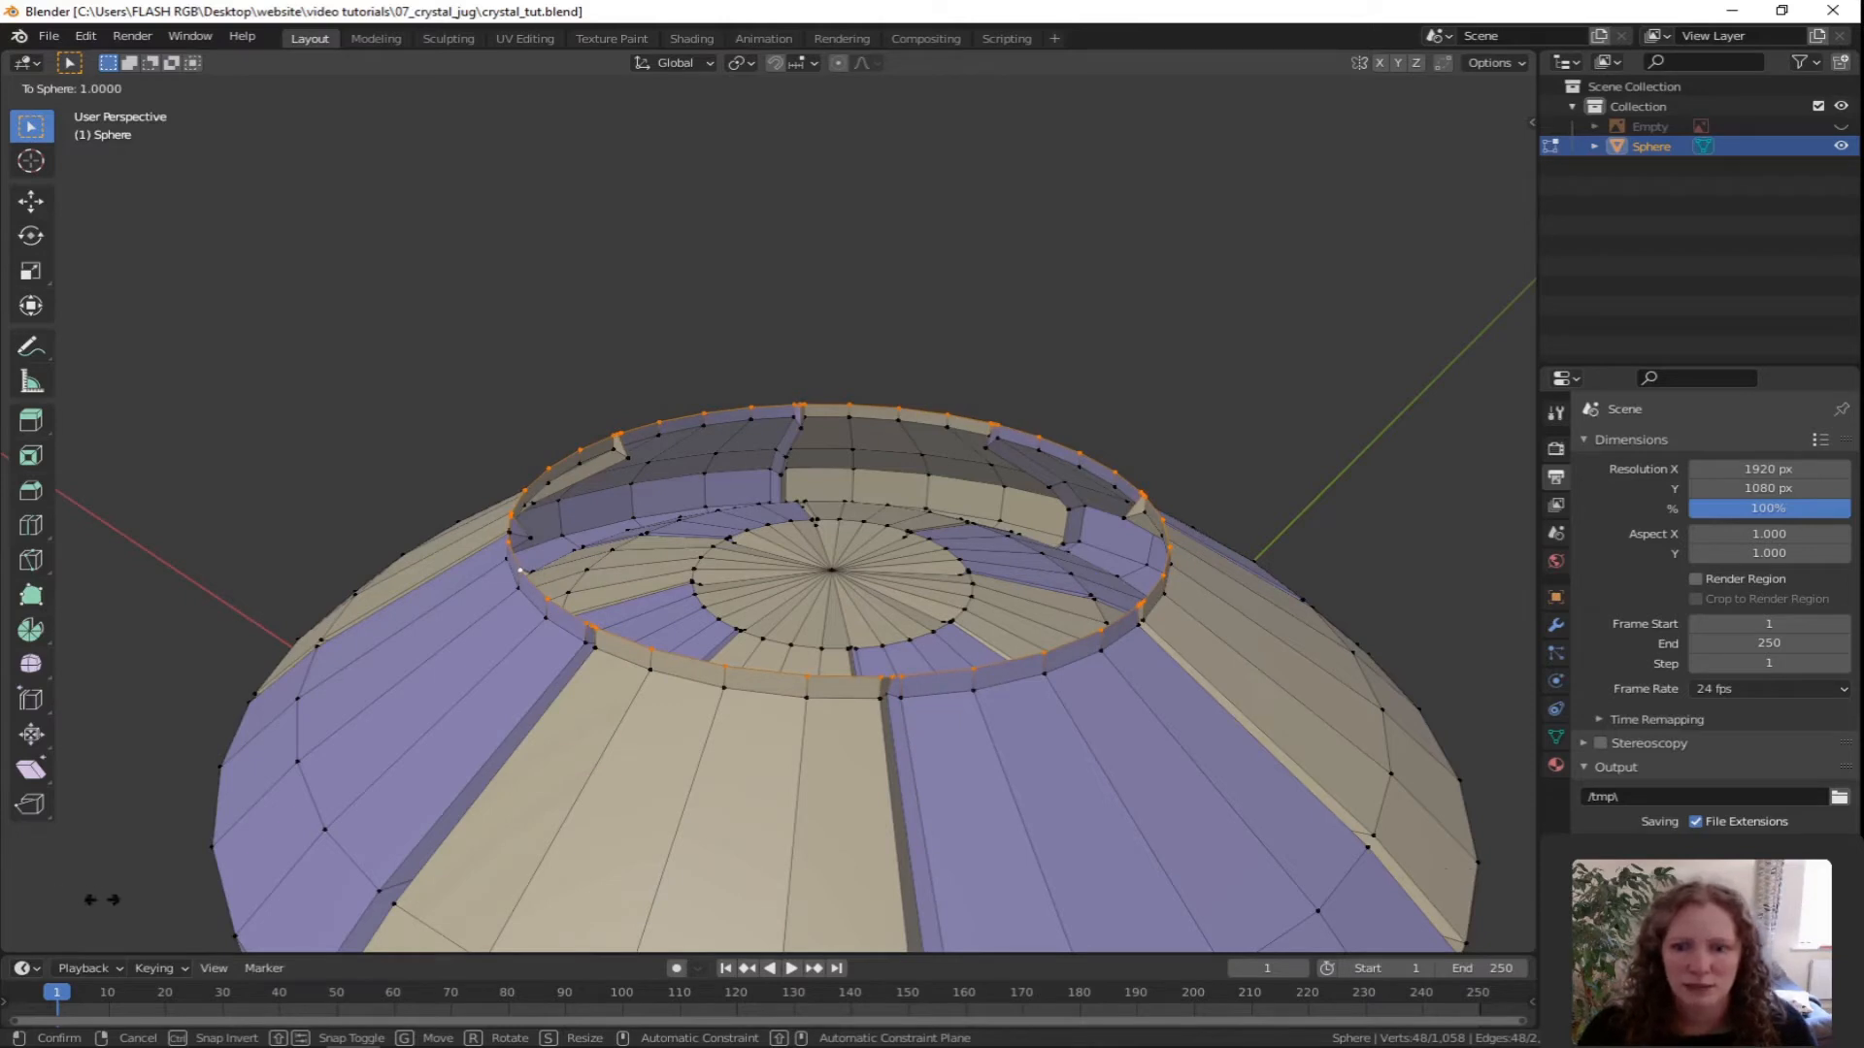
left_click(1066, 870)
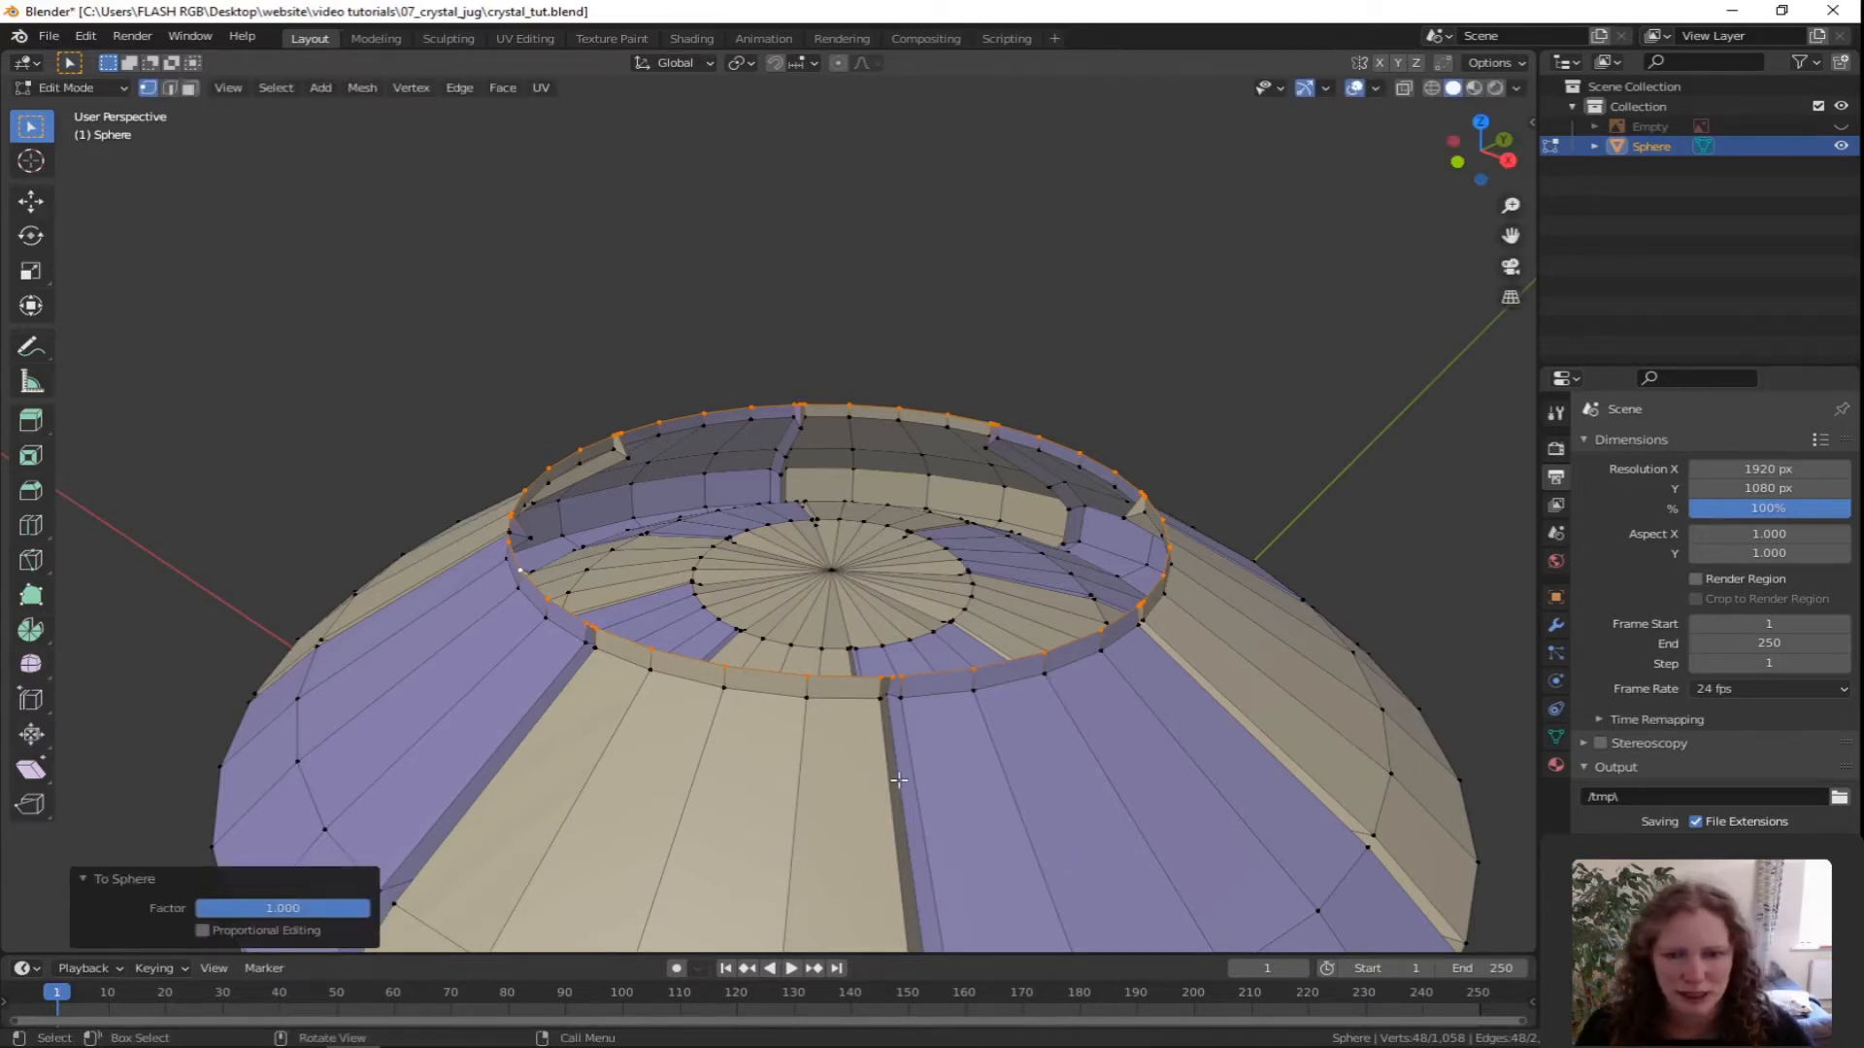
Distribute the rim loop's vertices evenly around the circle with LoopTools Space.
key("KP_7")
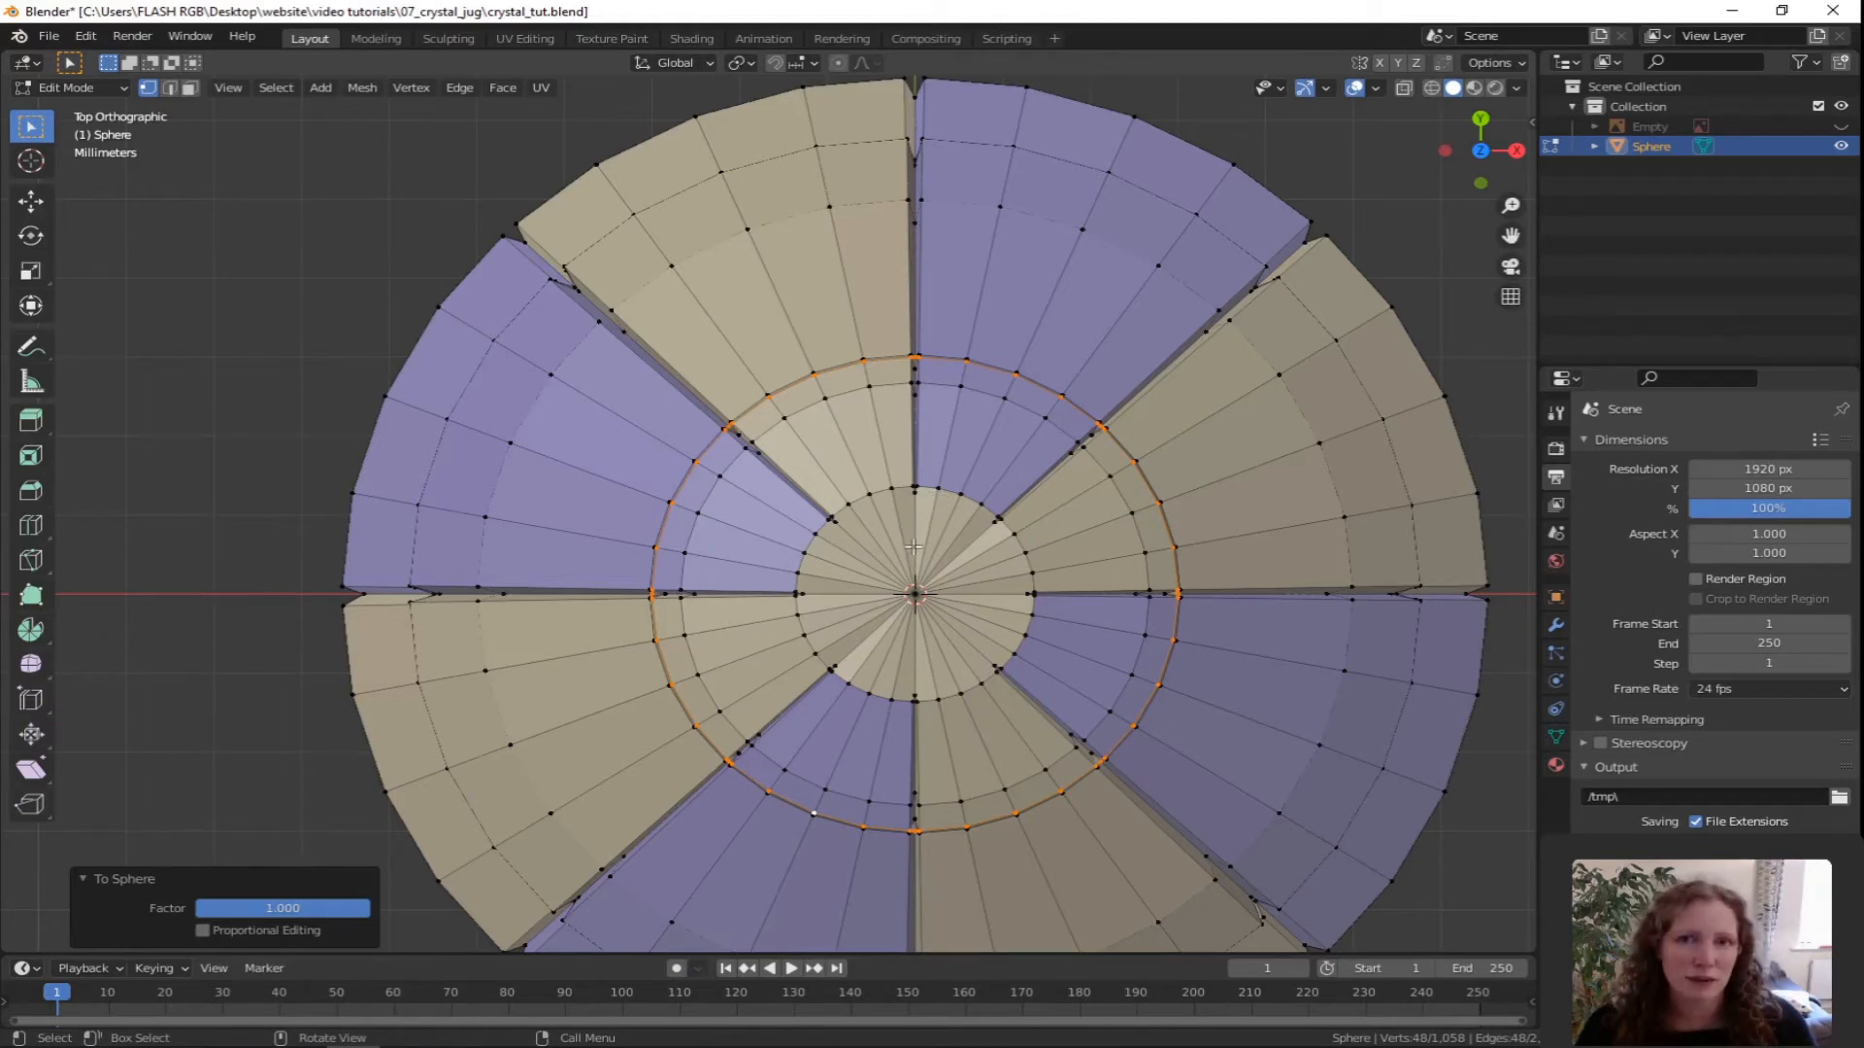
right_click(855, 256)
mouse_move(855, 231)
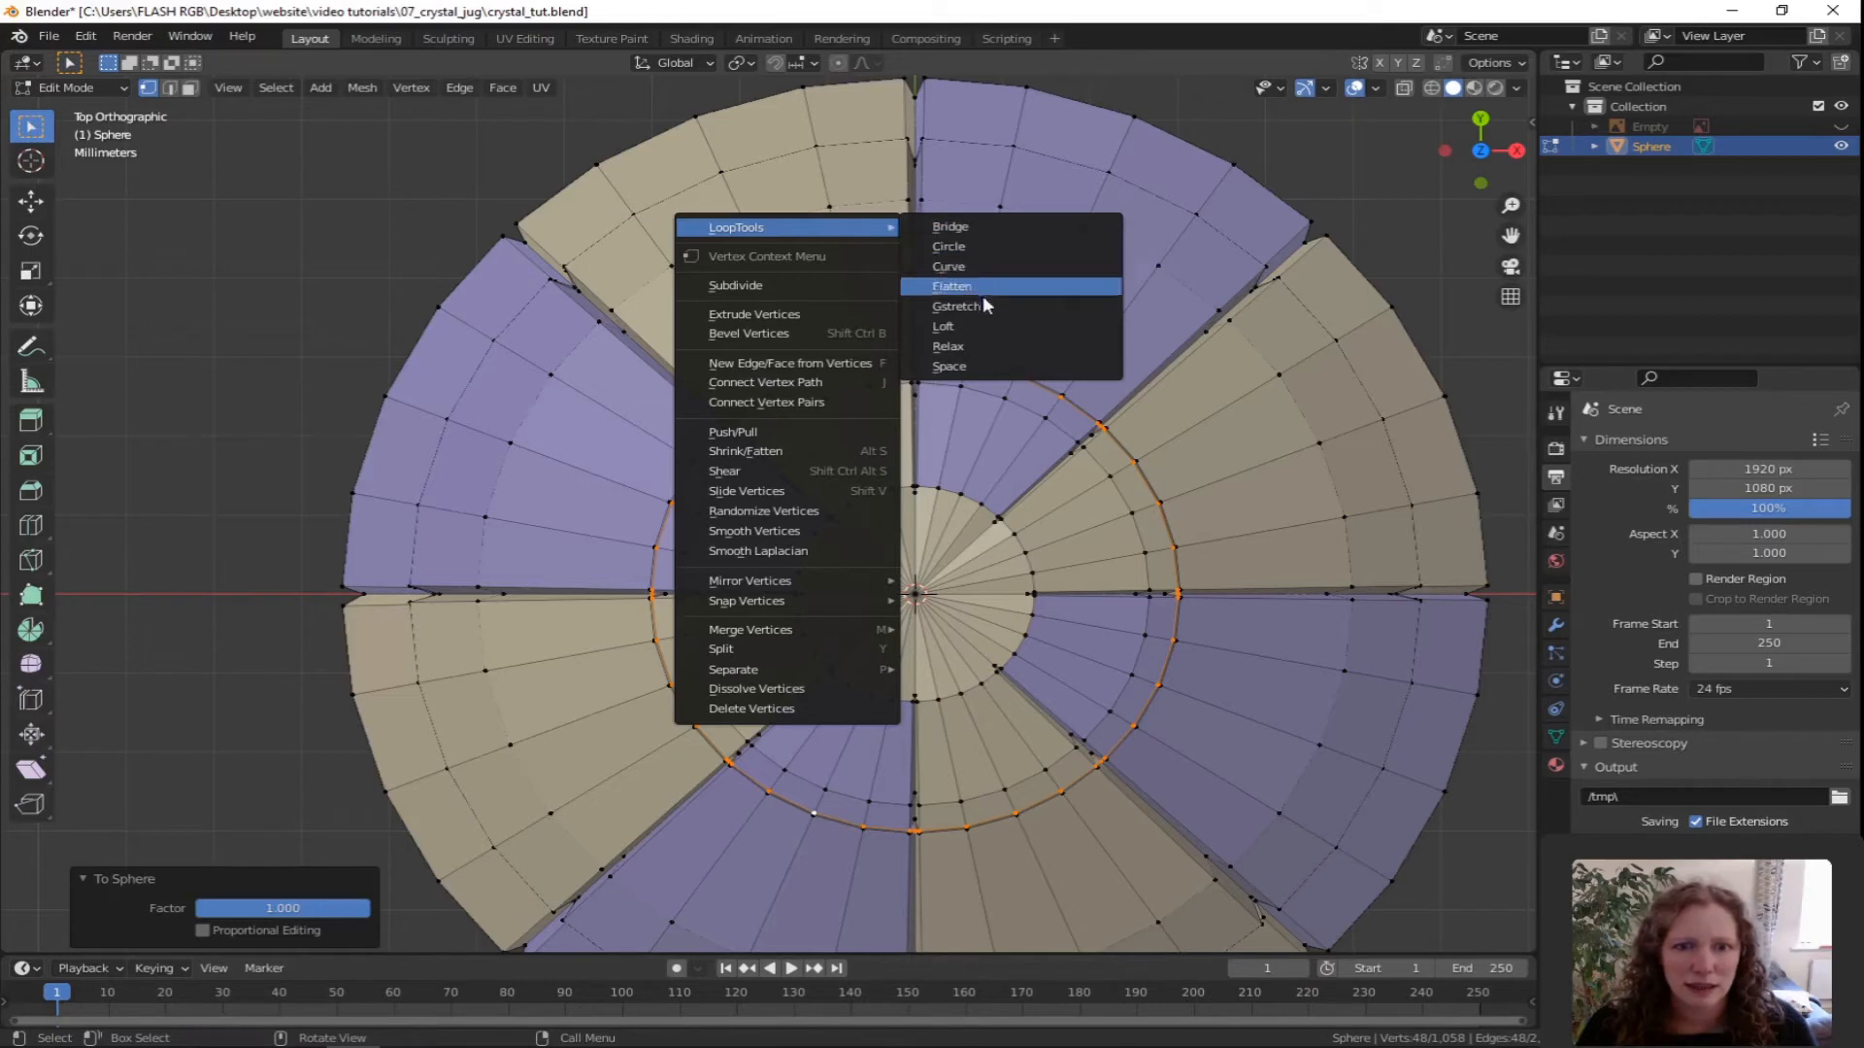
left_click(951, 367)
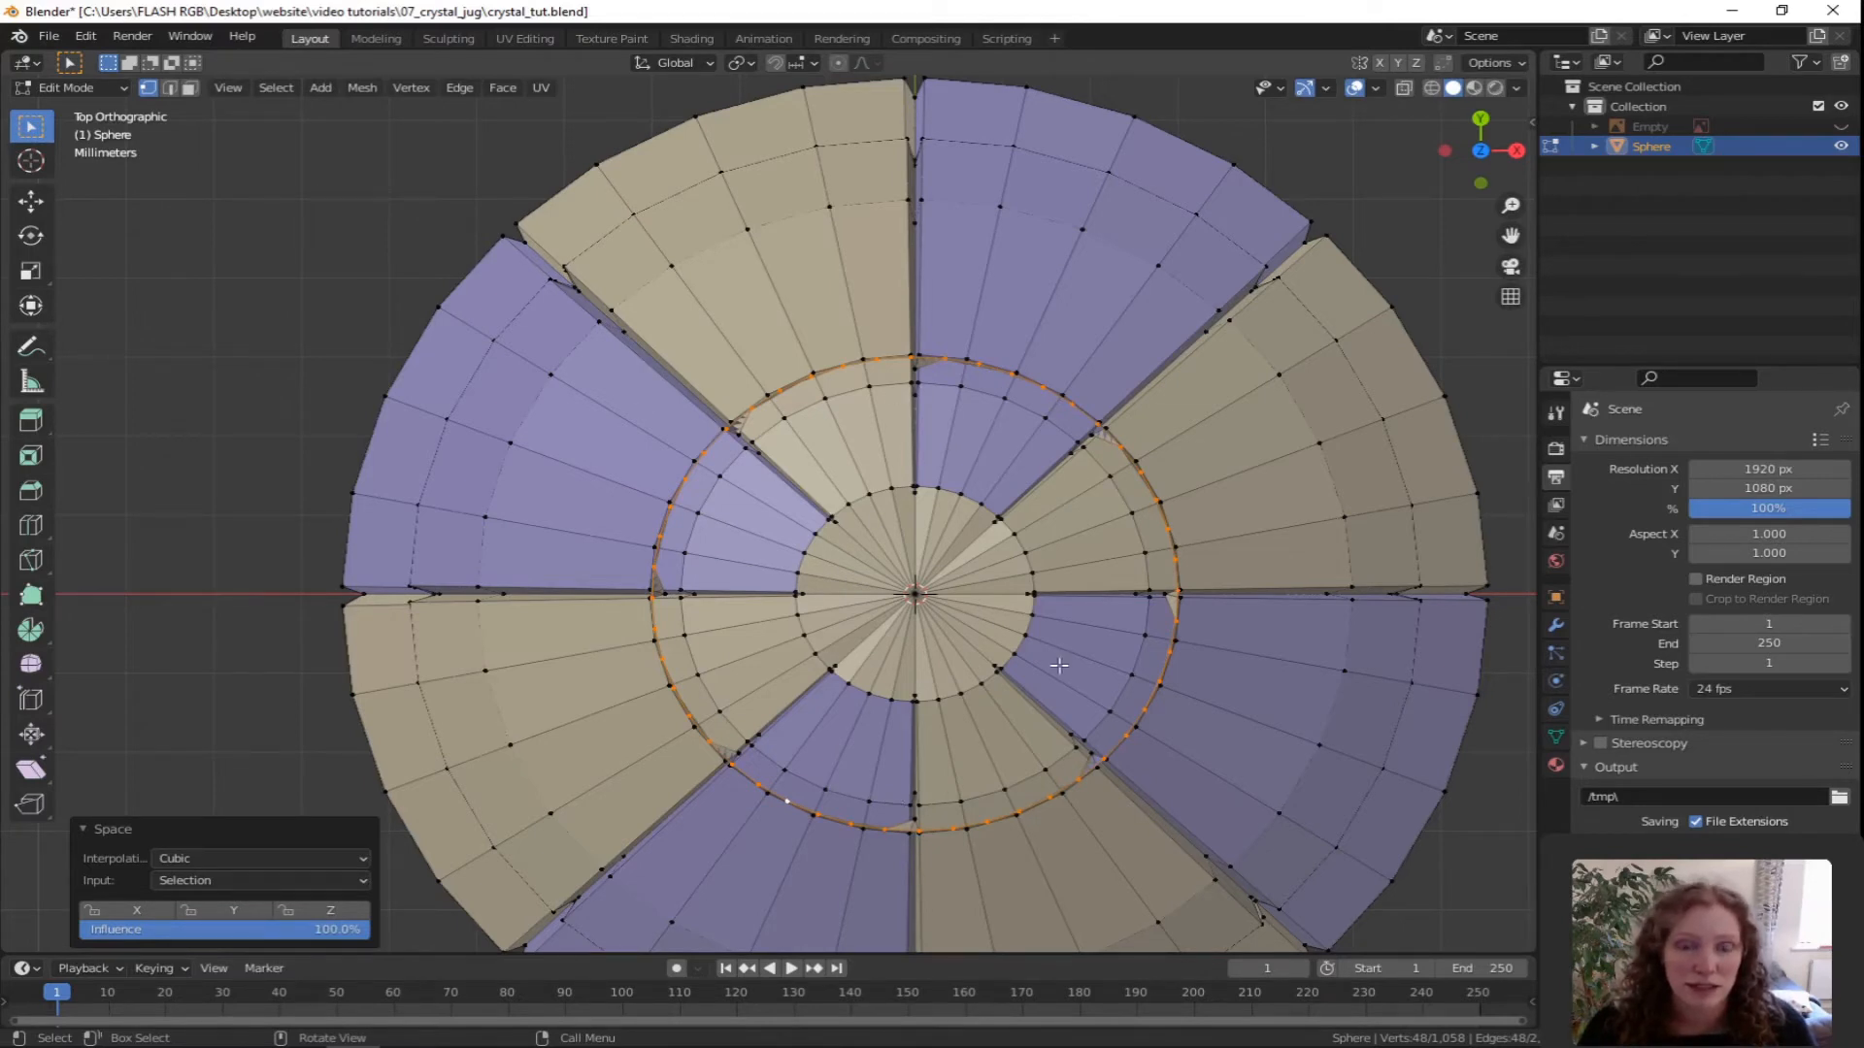
Rotate the rim loop about 5.83° around the global Z axis to reduce the twist in the rim faces.
middle_click_drag(1137, 766, 966, 579)
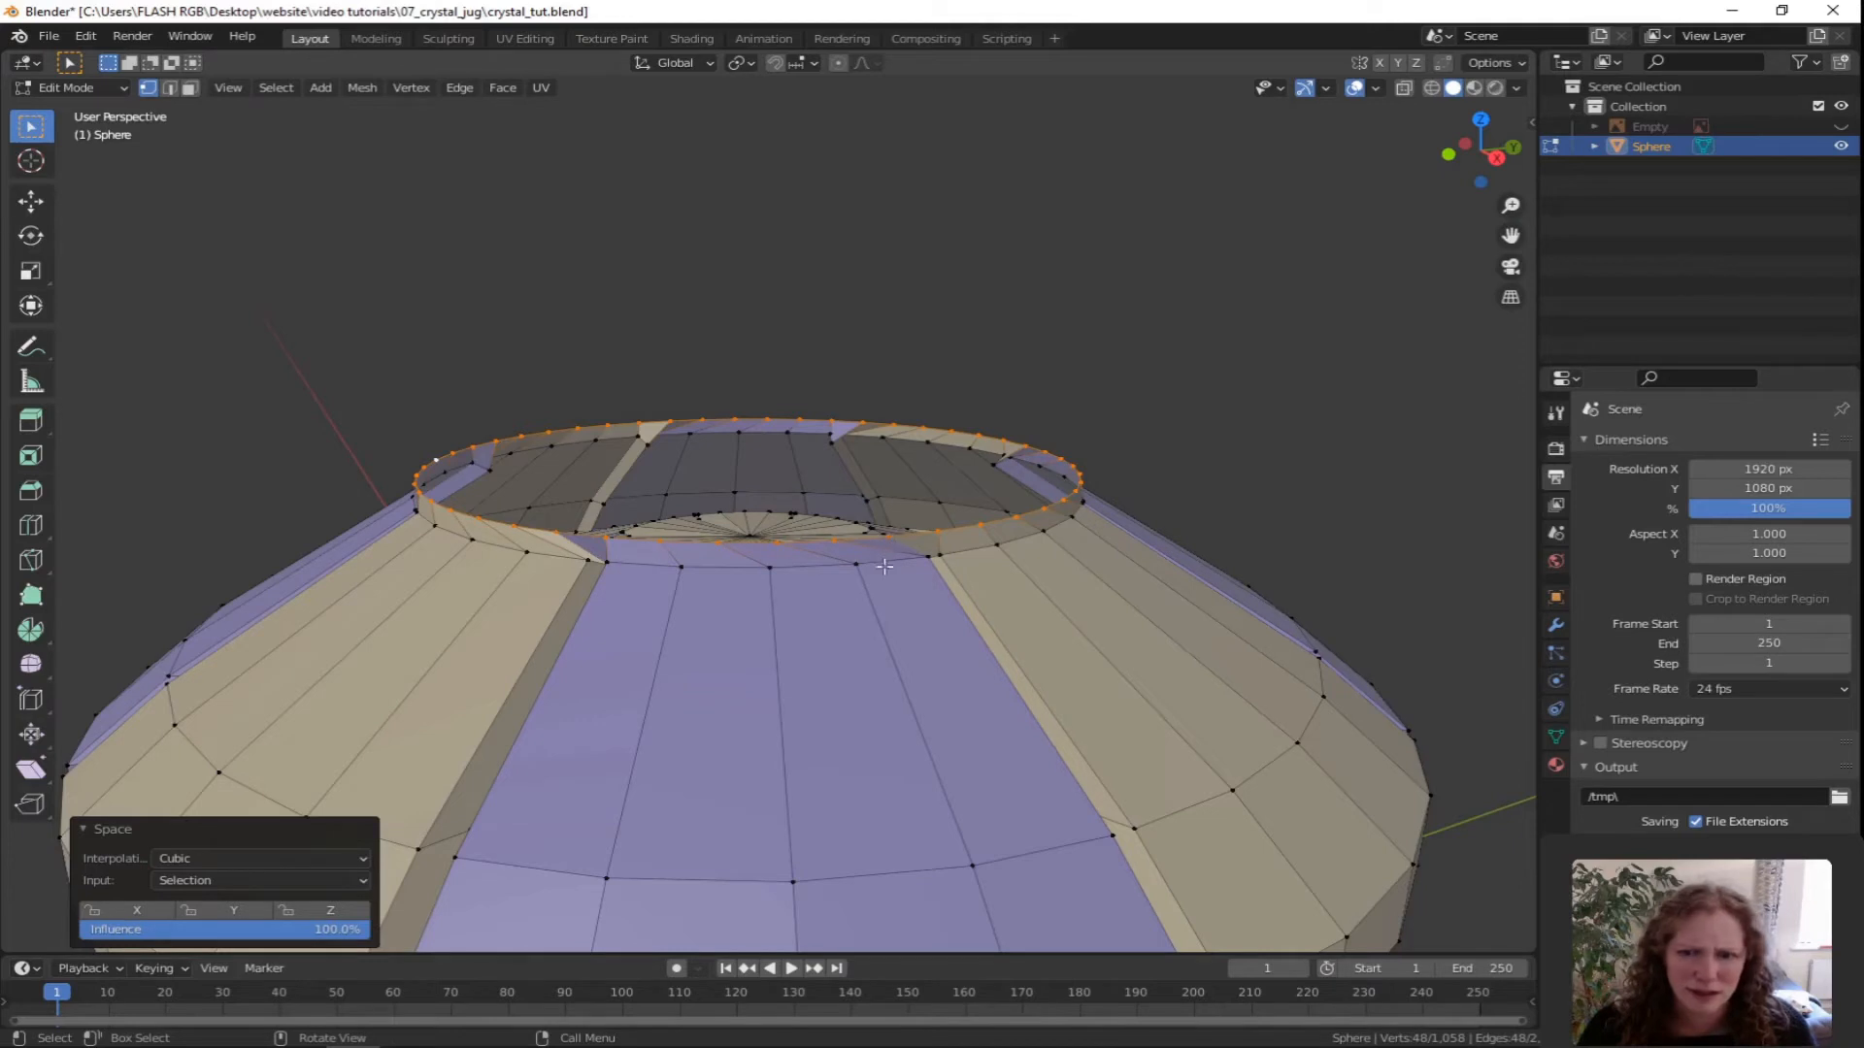
middle_click_drag(891, 575, 932, 637)
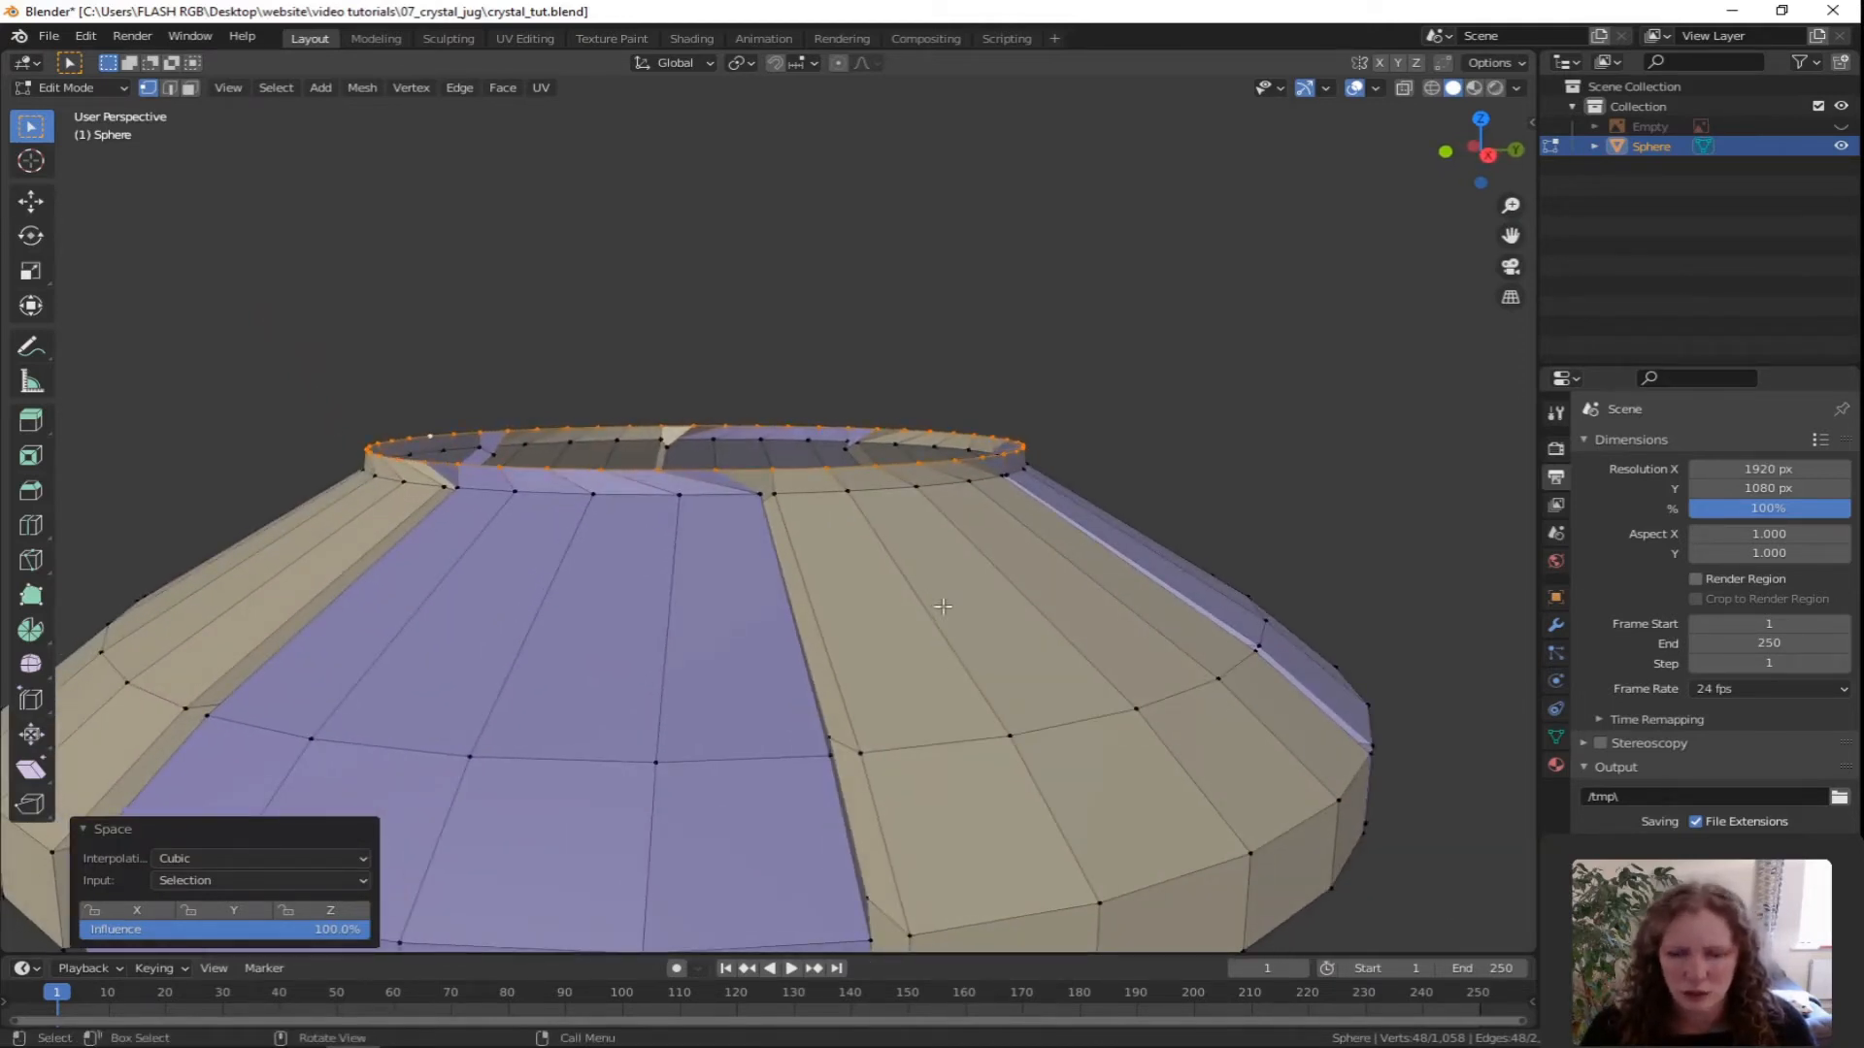
key("r")
key("z")
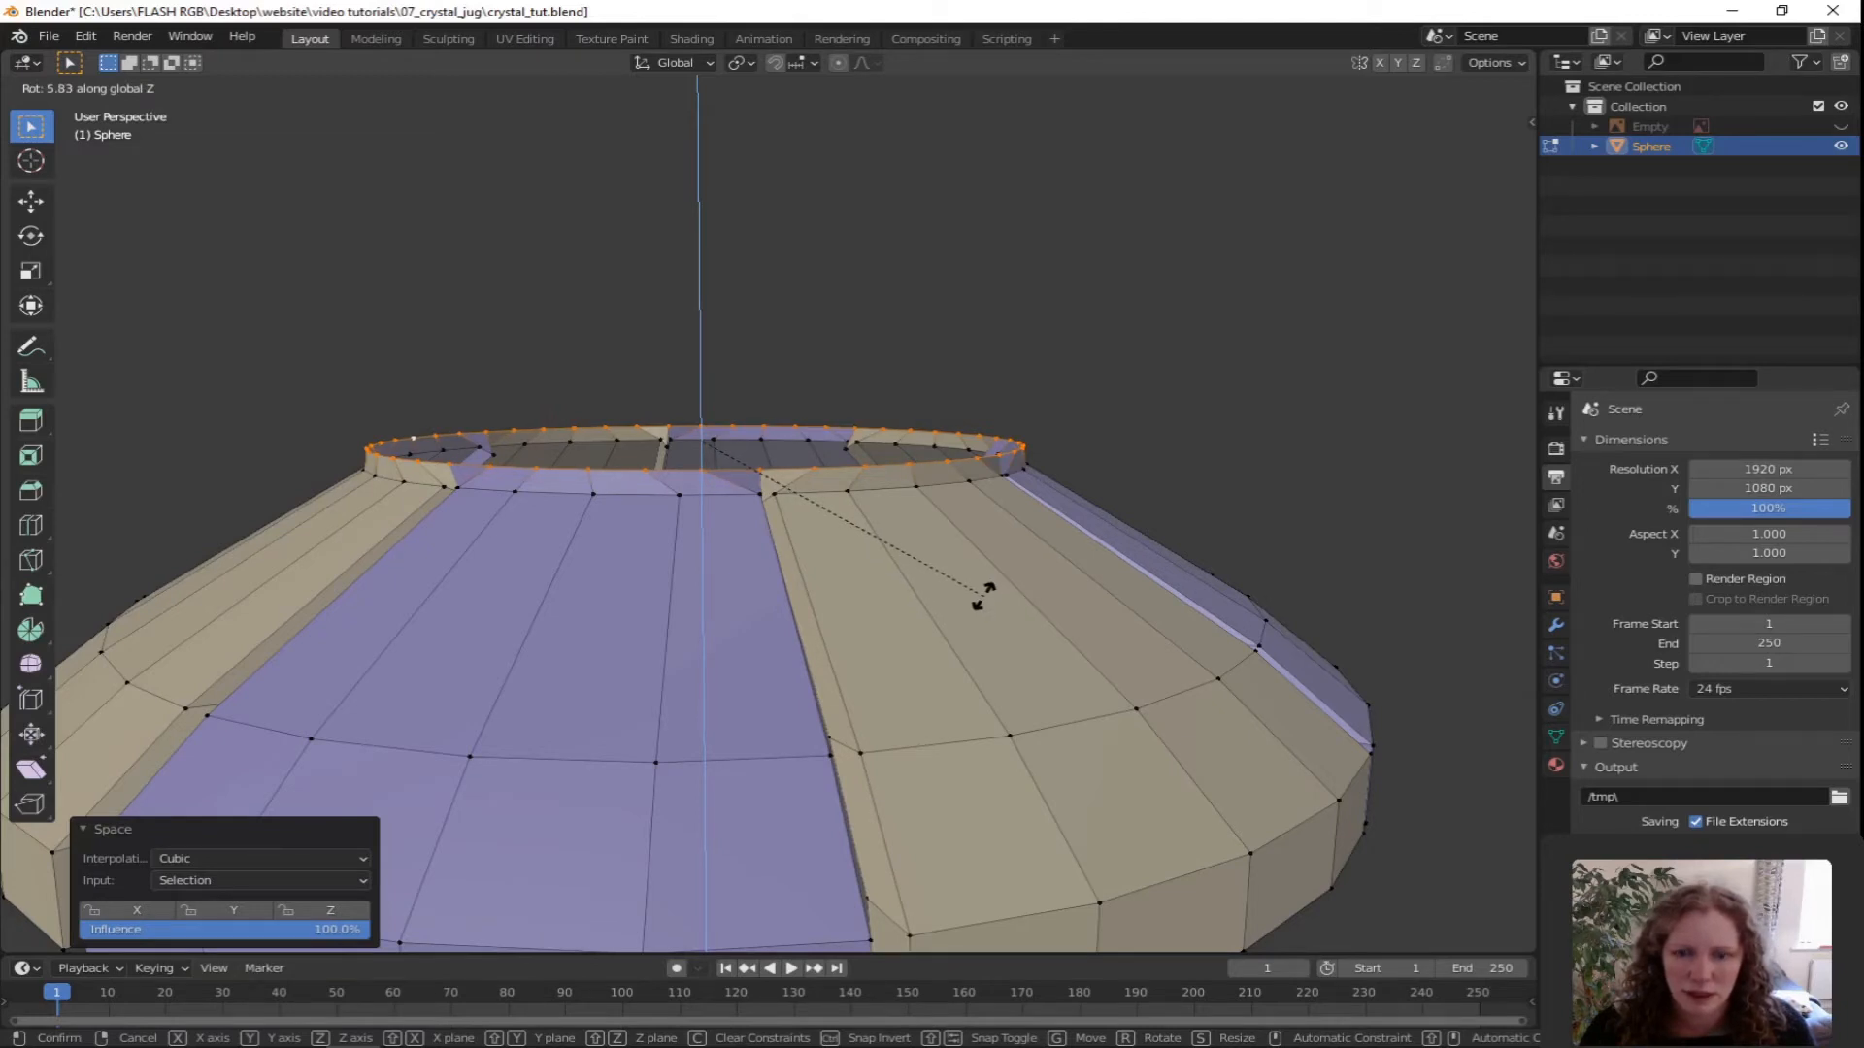
left_click(983, 595)
Fine-tune the rim loop's alignment with the cap's segments by rotating it about 0.97° in top view.
key("KP_7")
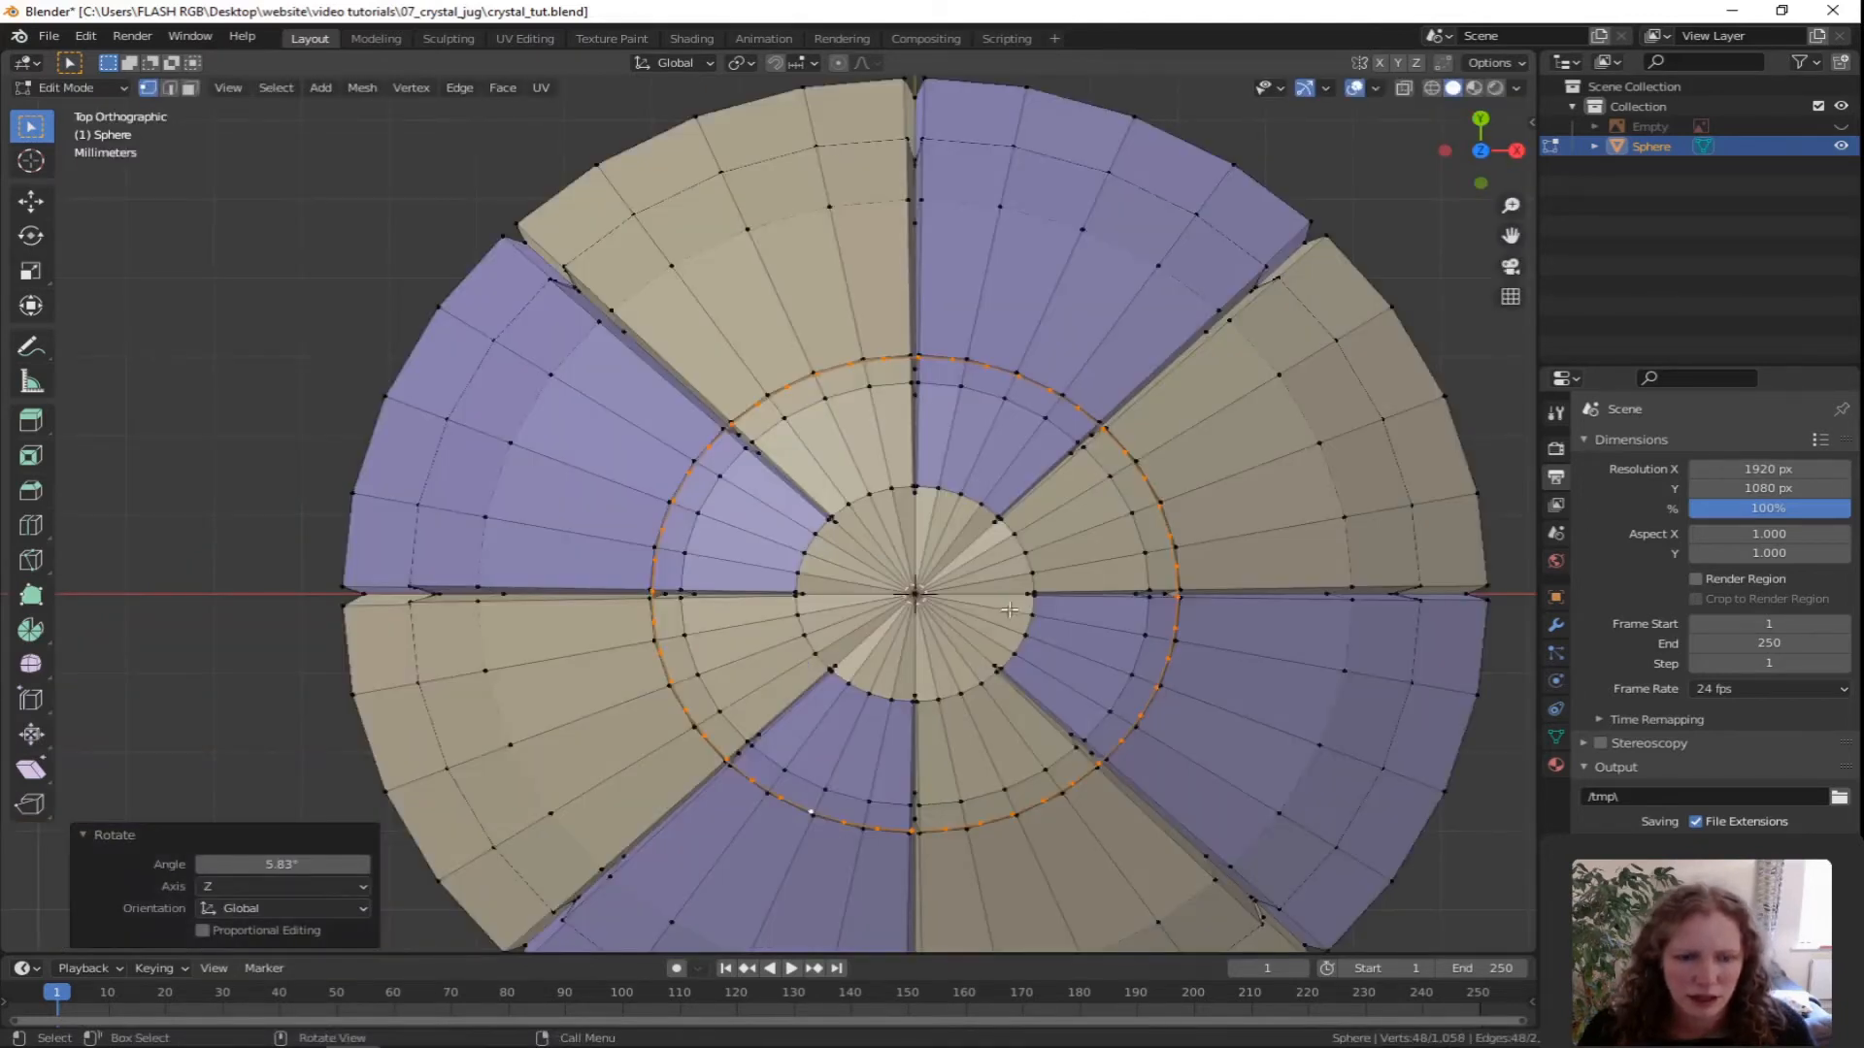
scroll(1212, 643, "up", 1)
scroll(1213, 642, "up", 3)
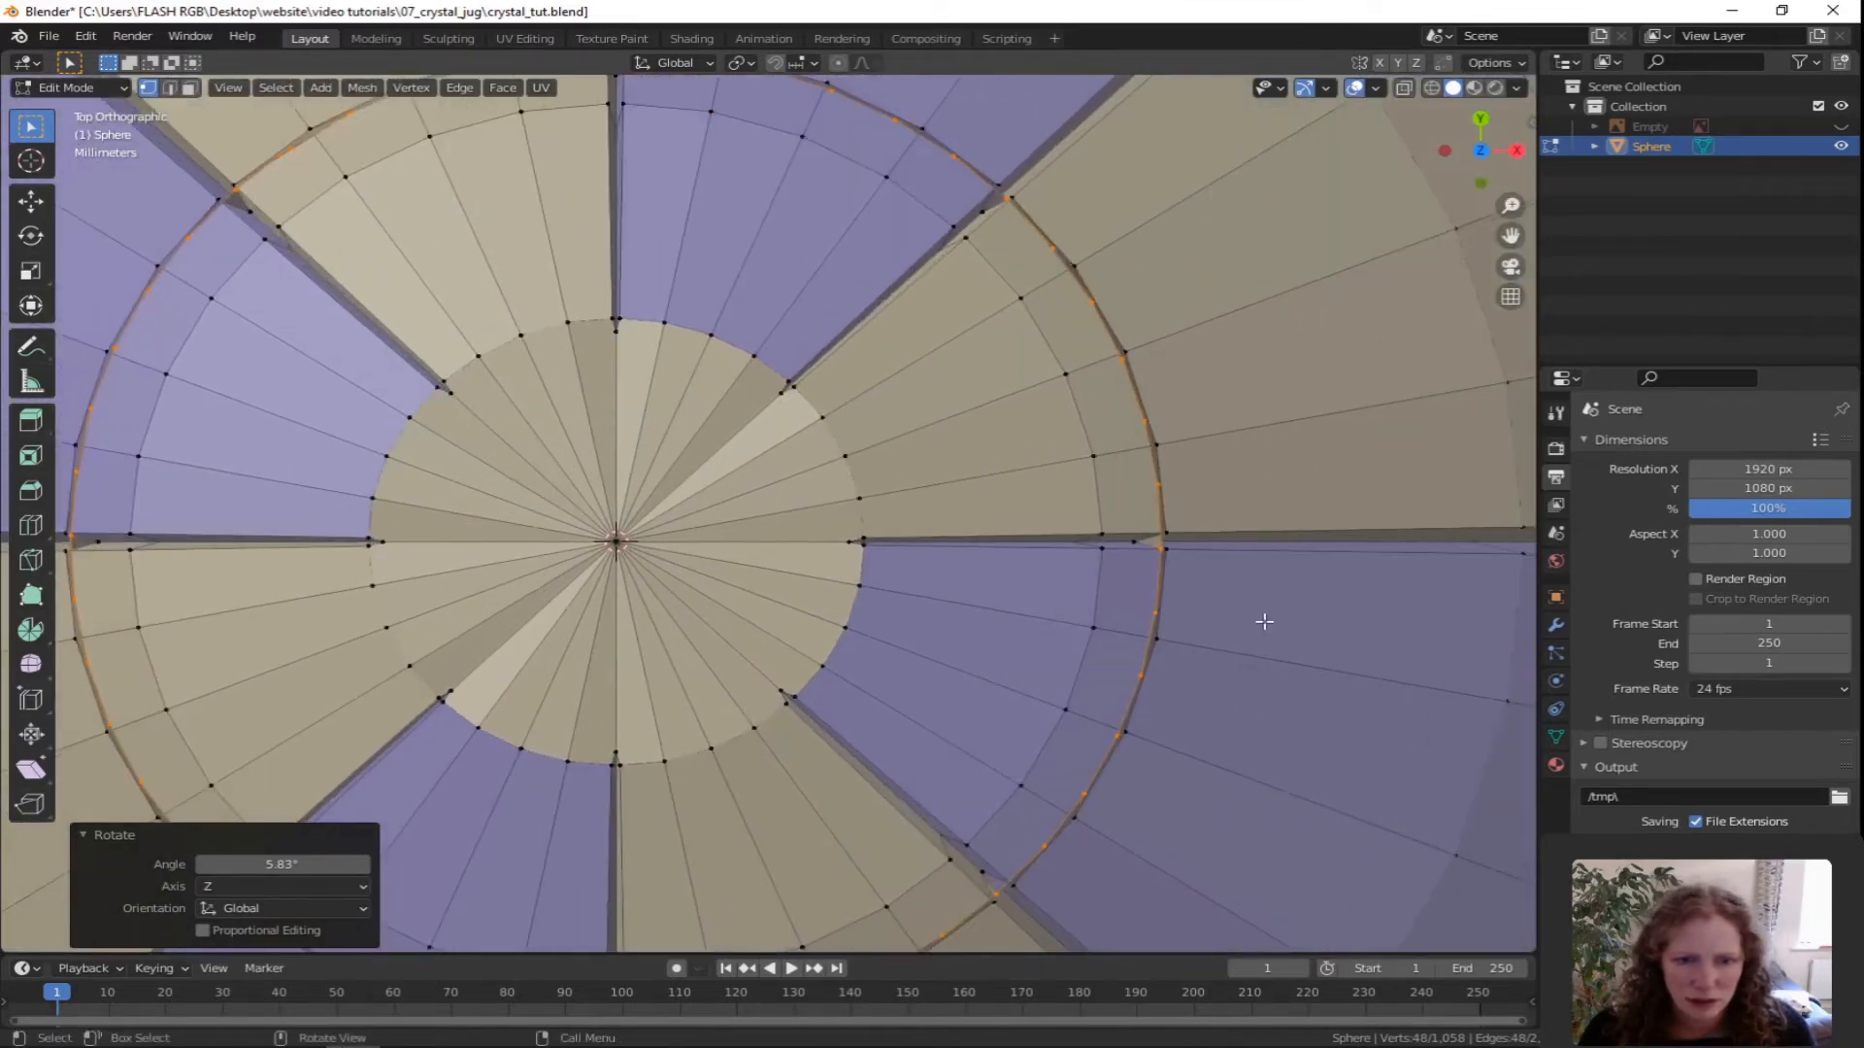
key("r")
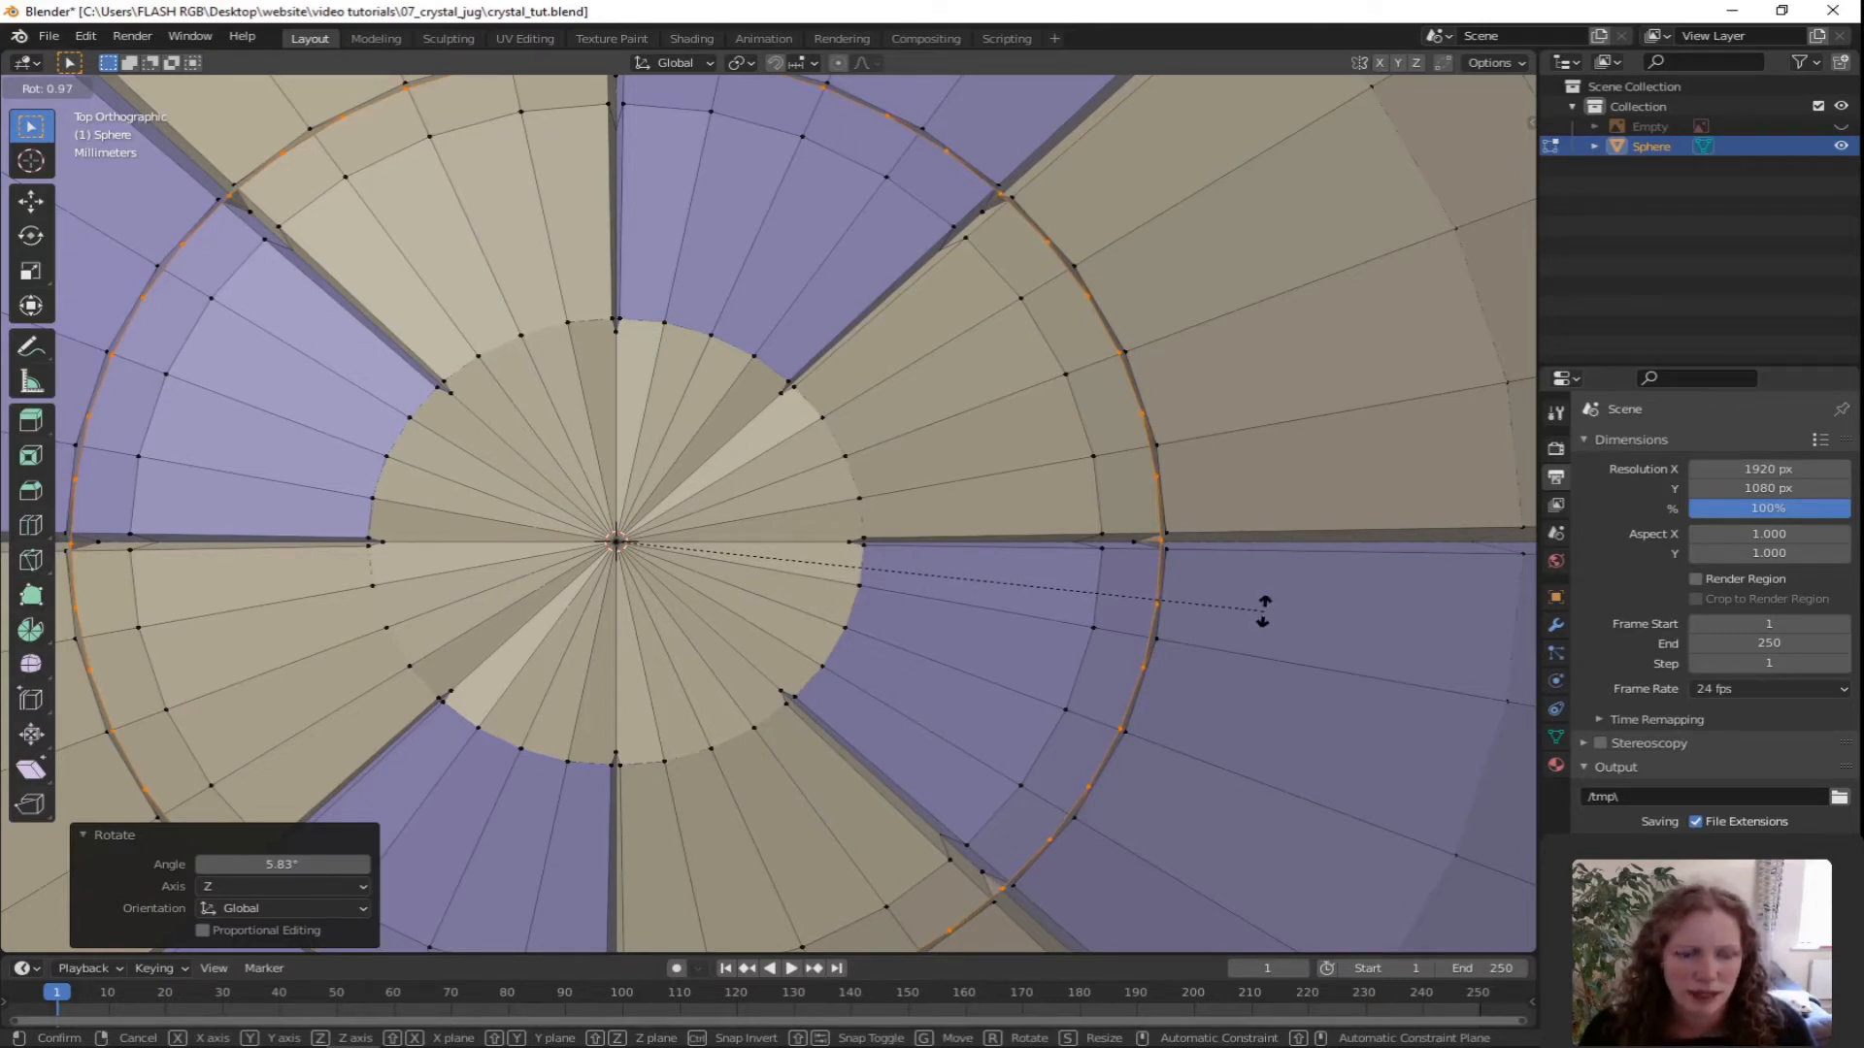
left_click(1261, 609)
Show the reference image again and lower the rim loop about 0.00012 m along Z in front view.
scroll(1165, 645, "down", 6)
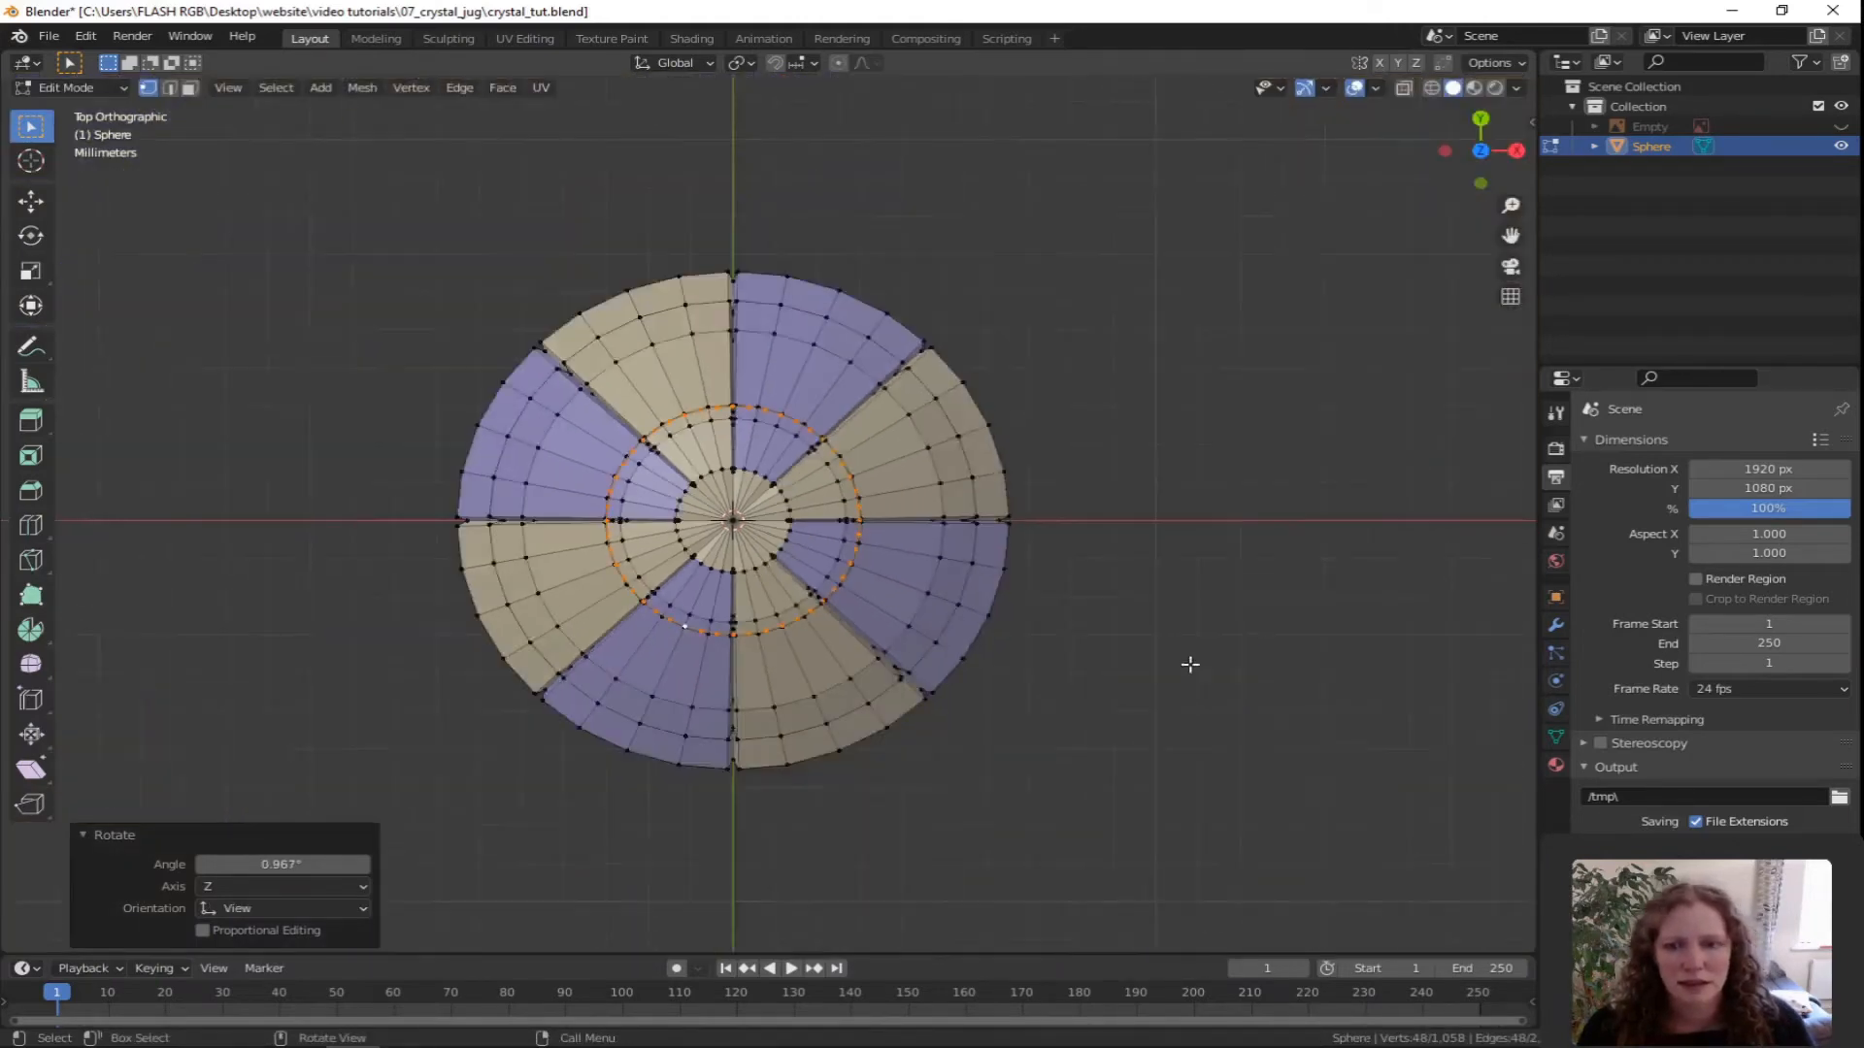
middle_click_drag(1193, 657, 1061, 482)
scroll(878, 550, "up", 6)
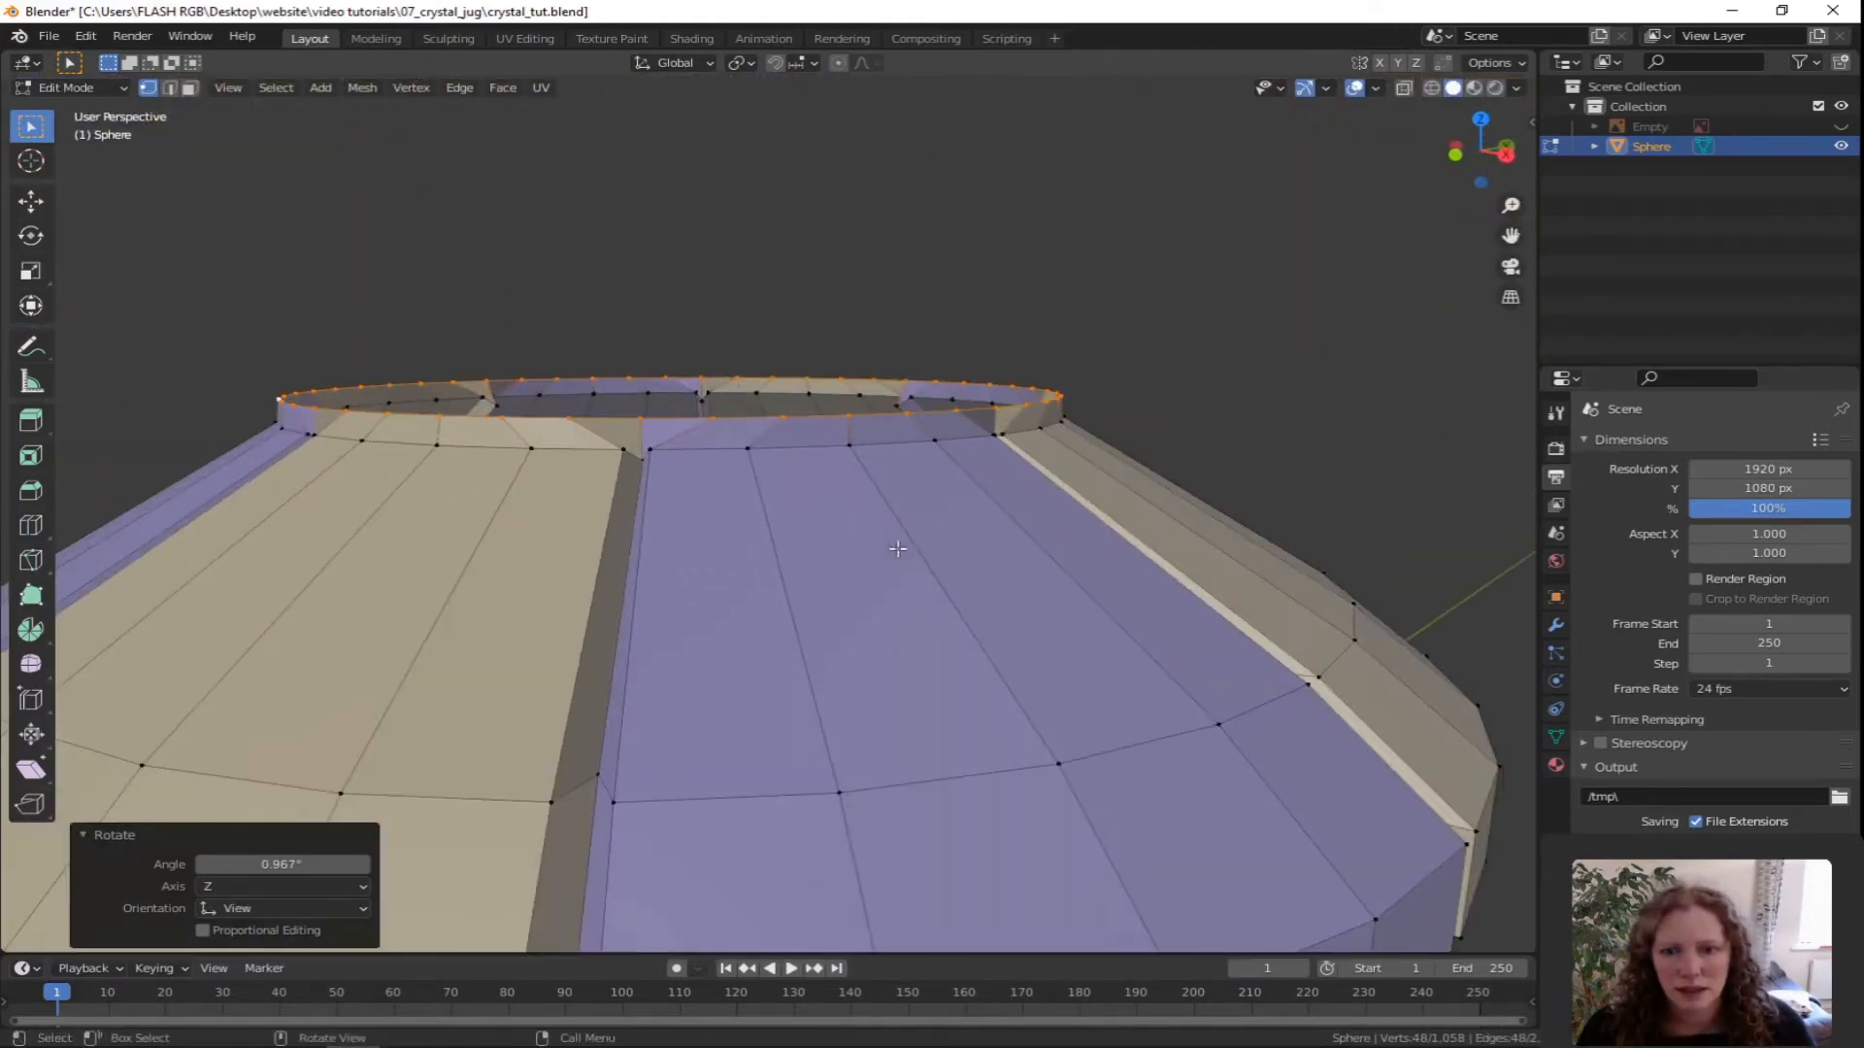
middle_click_drag(878, 549, 846, 544)
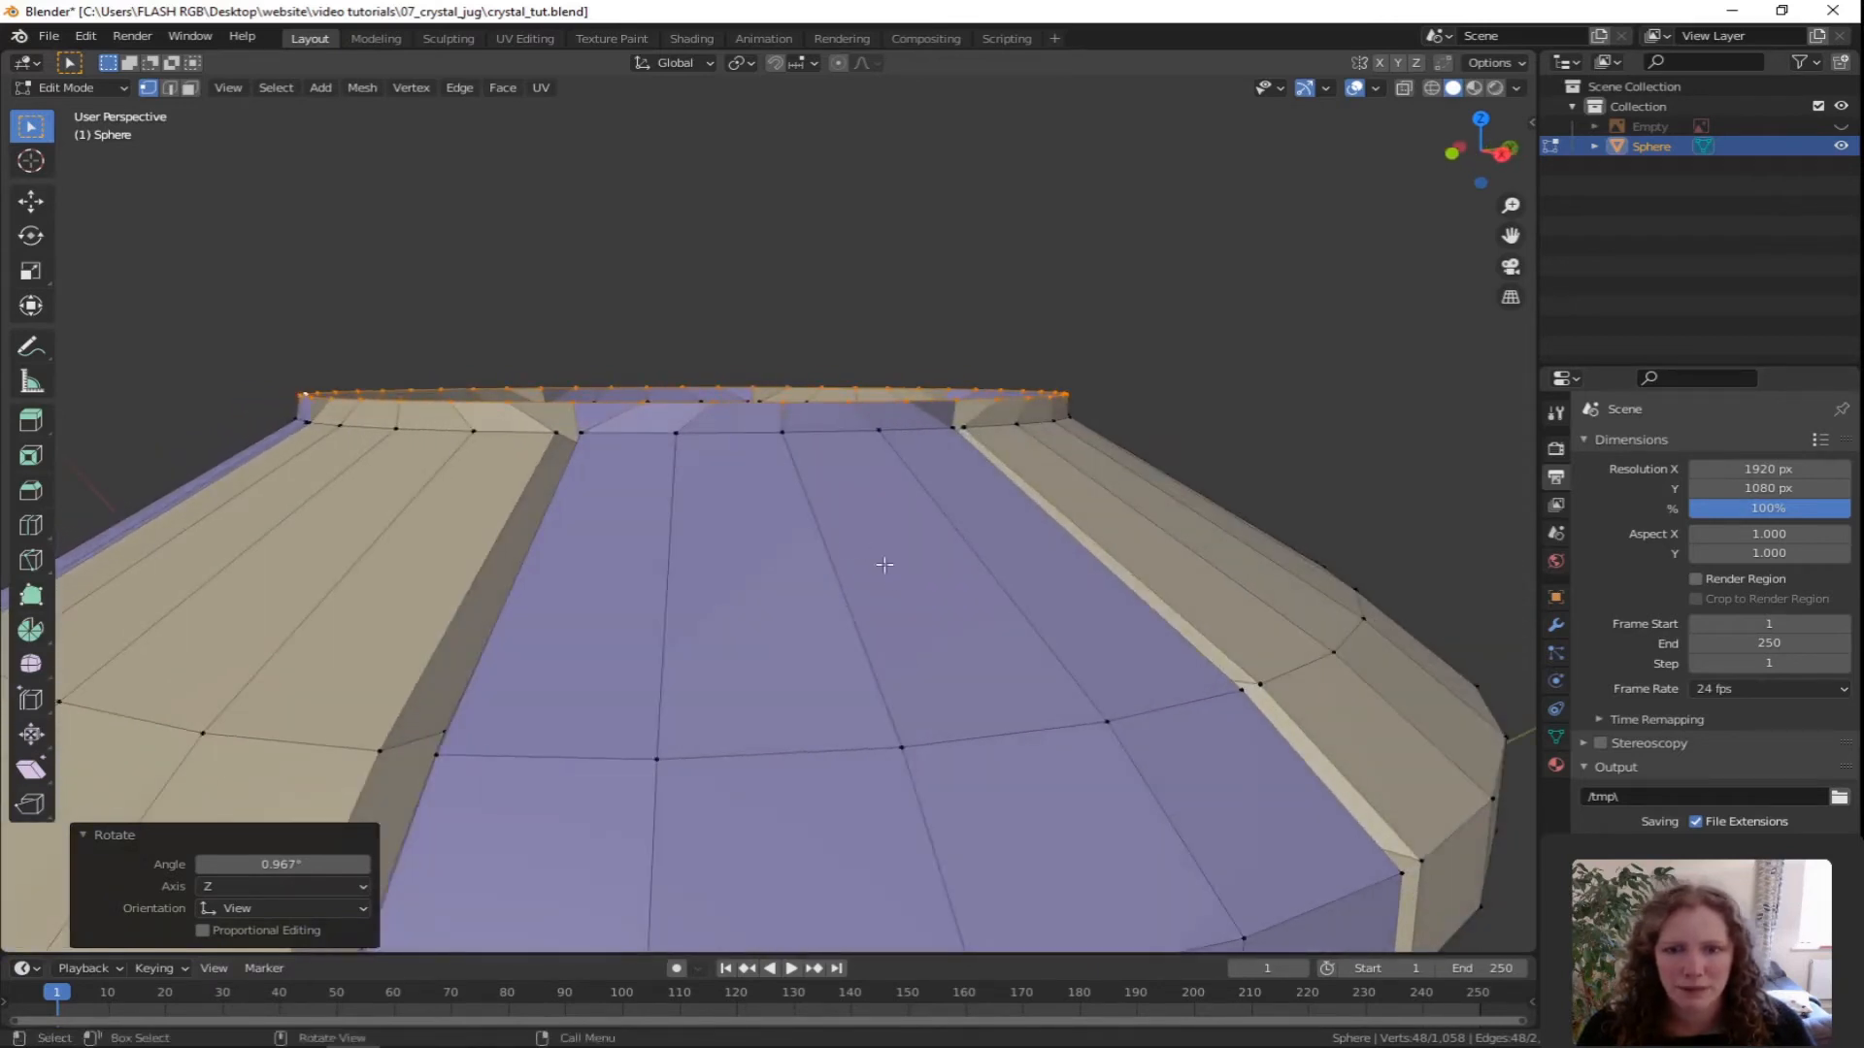
left_click(1842, 127)
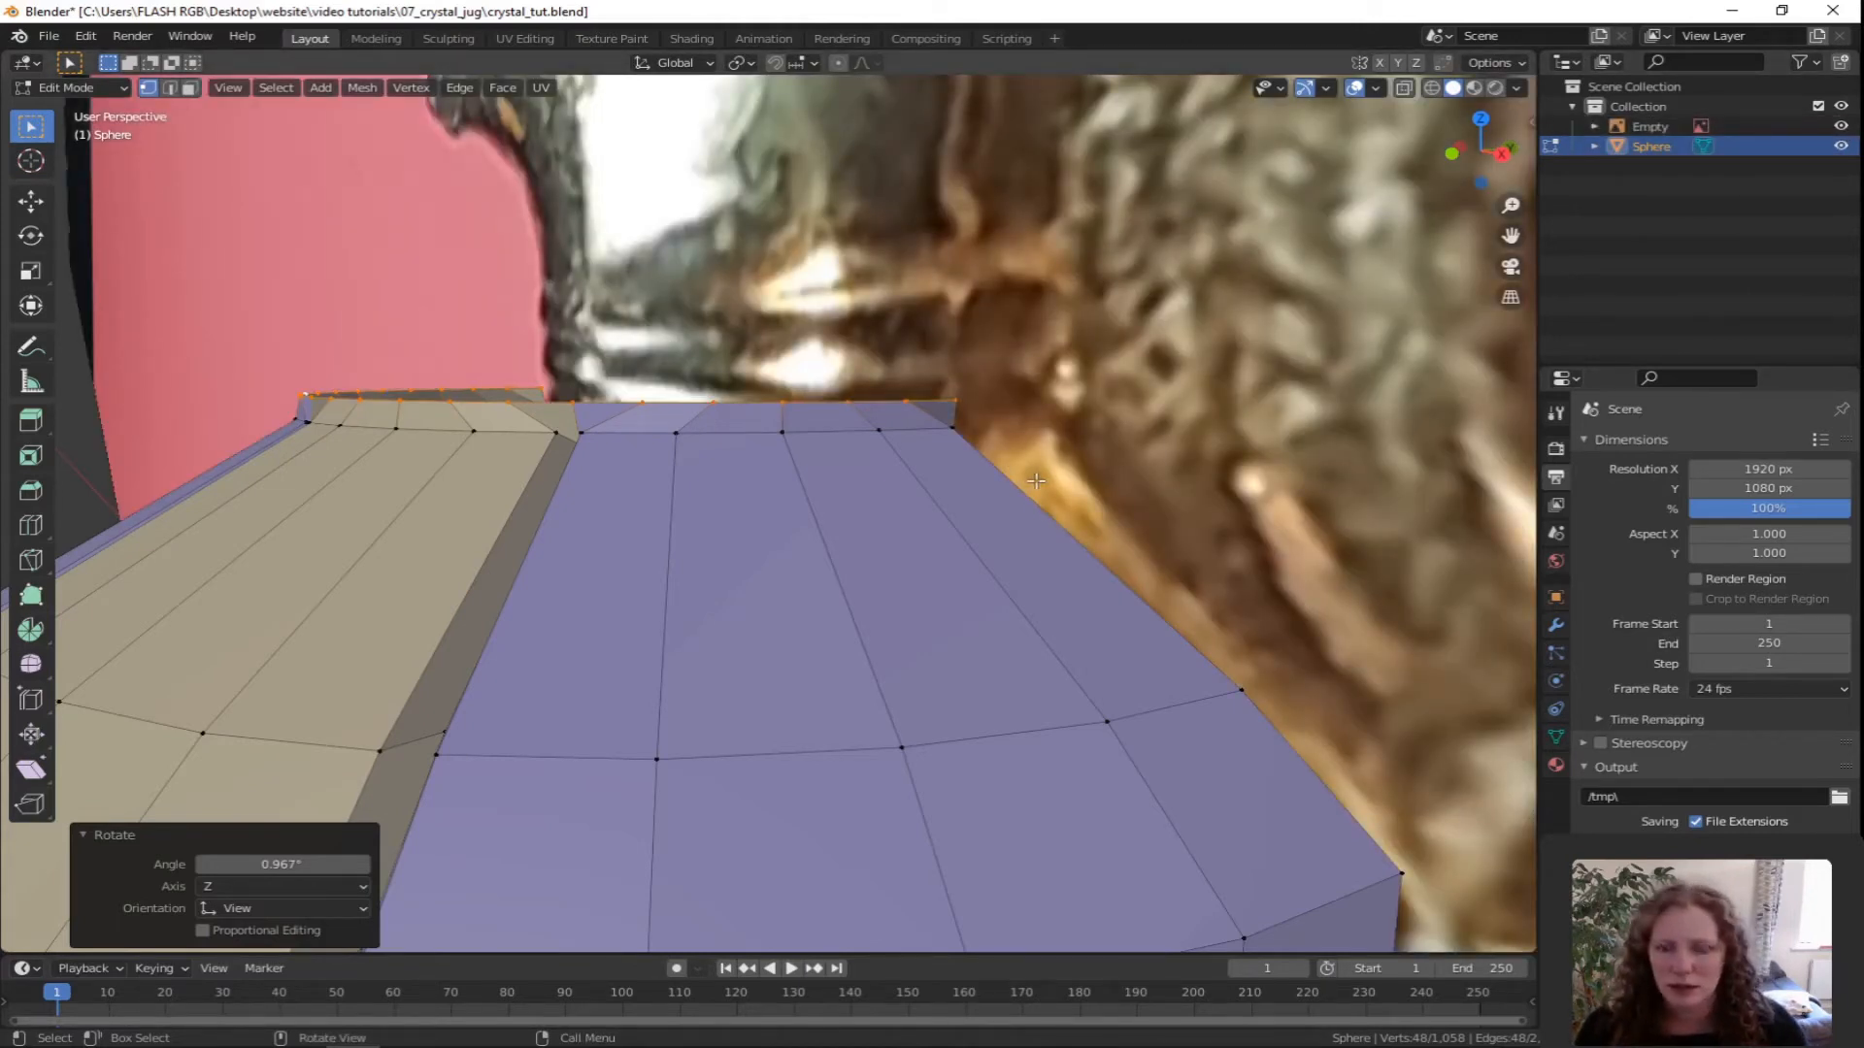
key("KP_1")
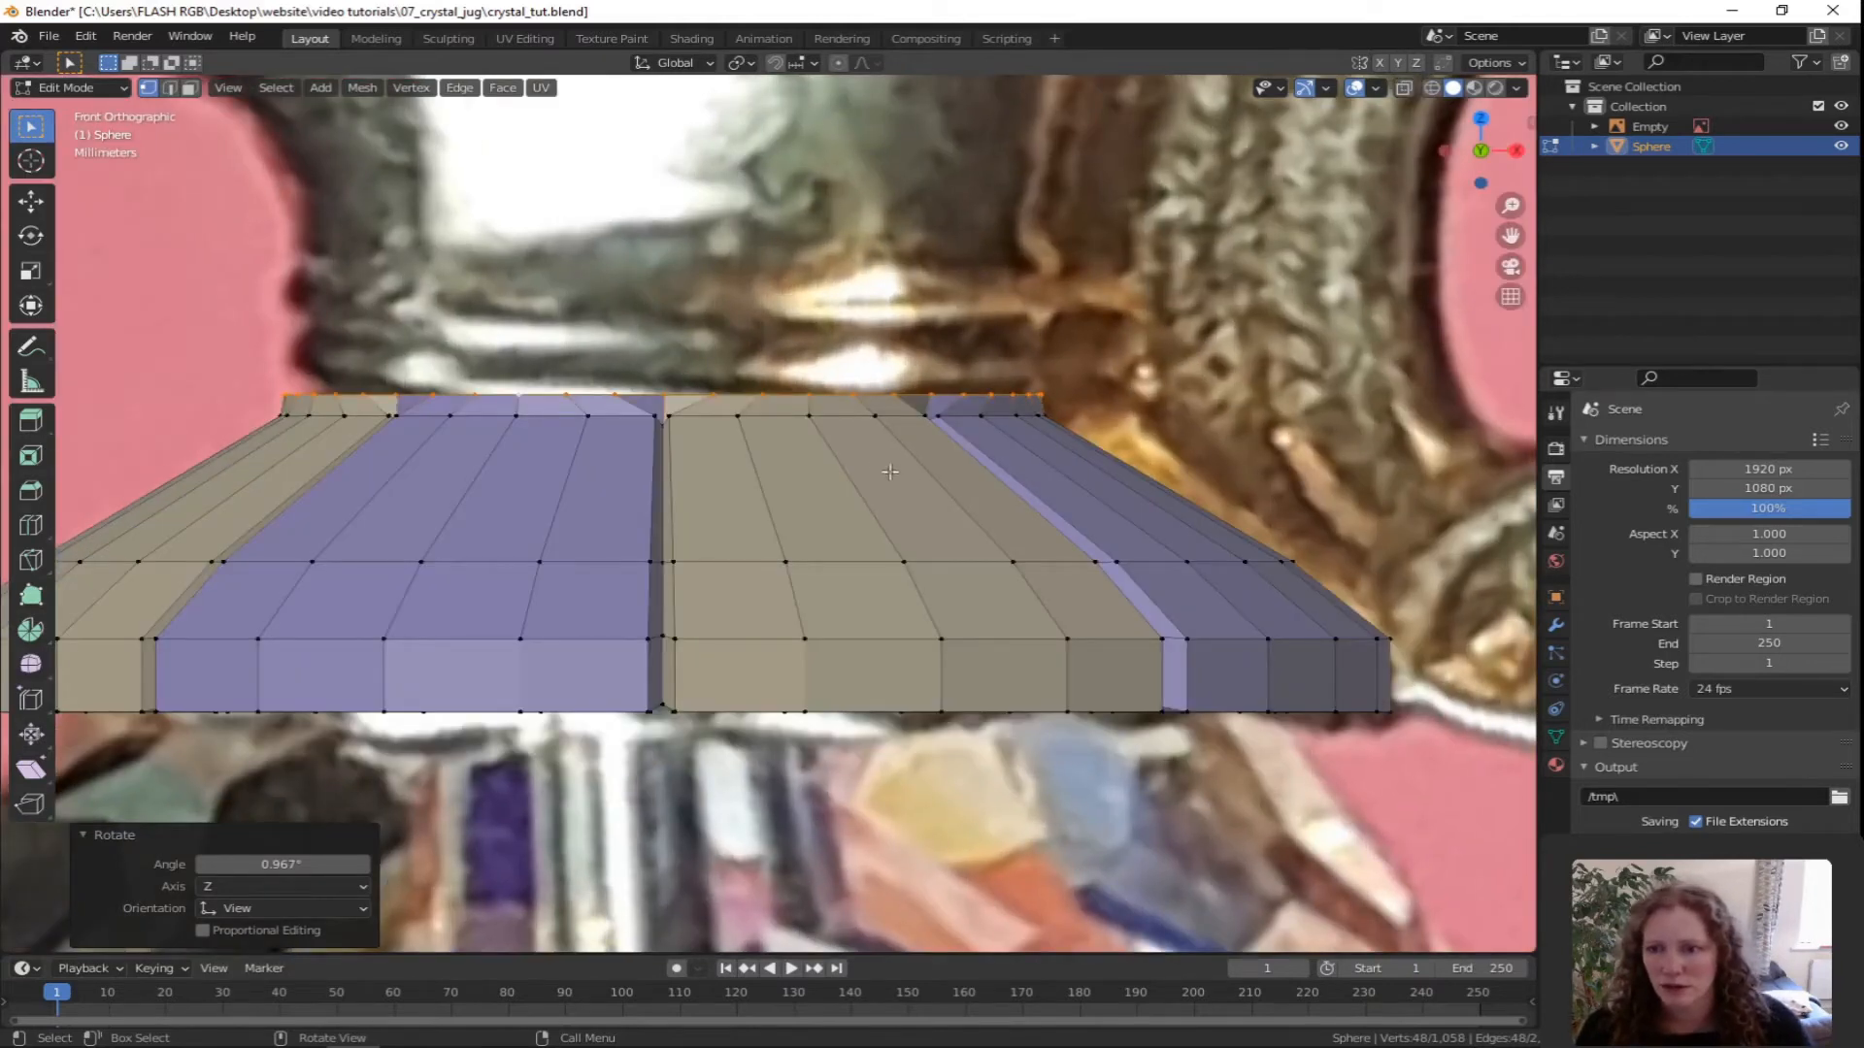
scroll(890, 471, "up", 3)
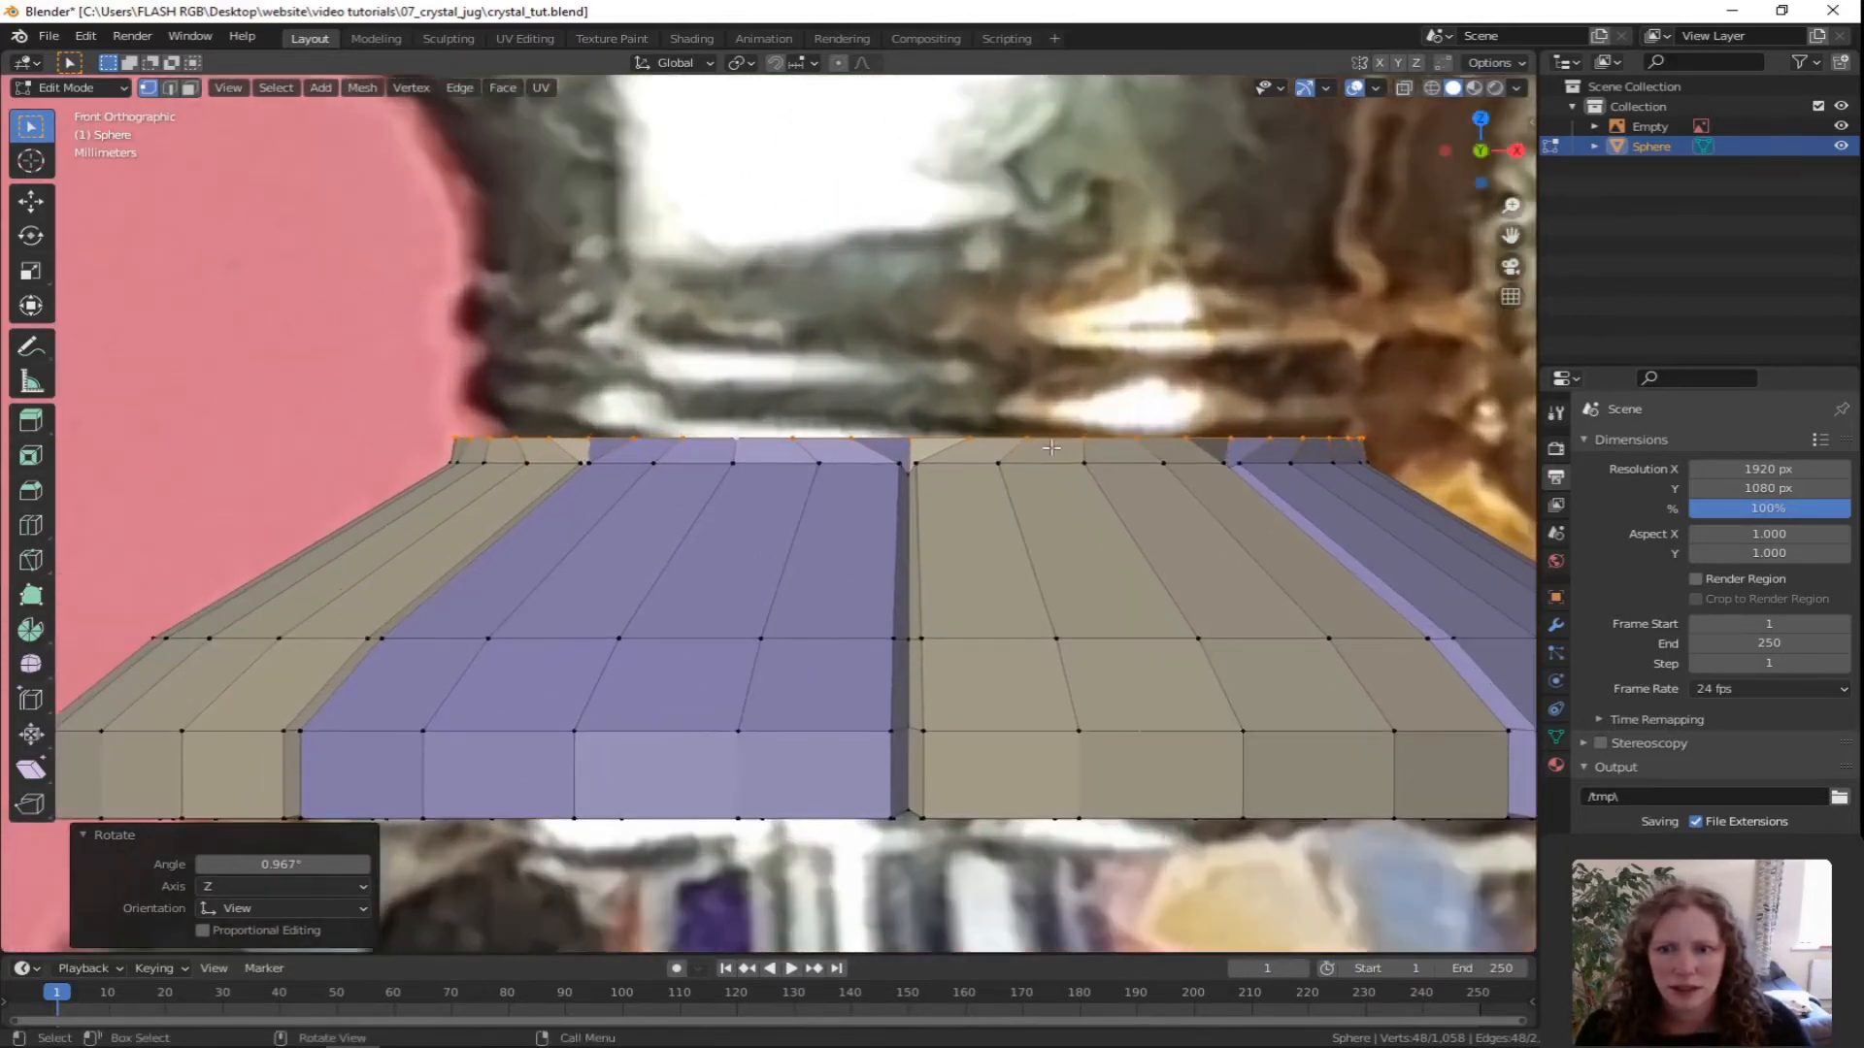
middle_click_drag(1051, 447, 1028, 465, "shift")
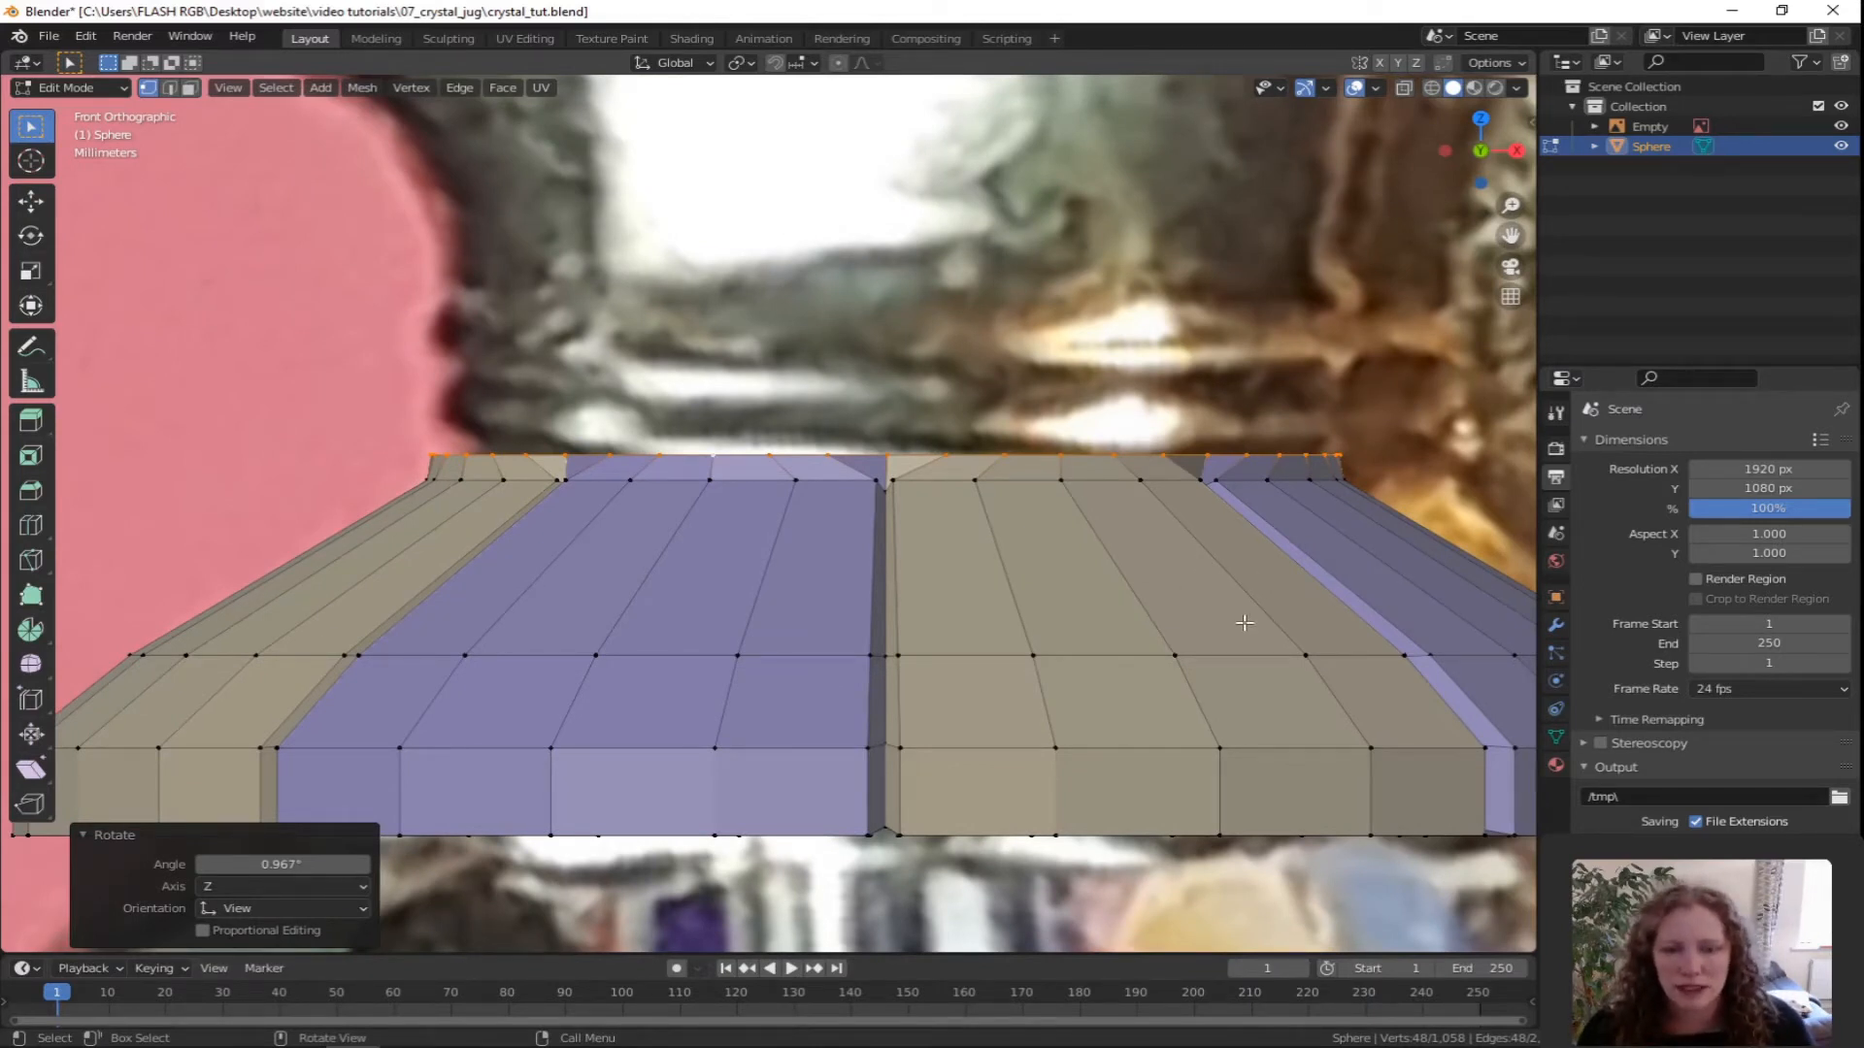
key("g")
key("z")
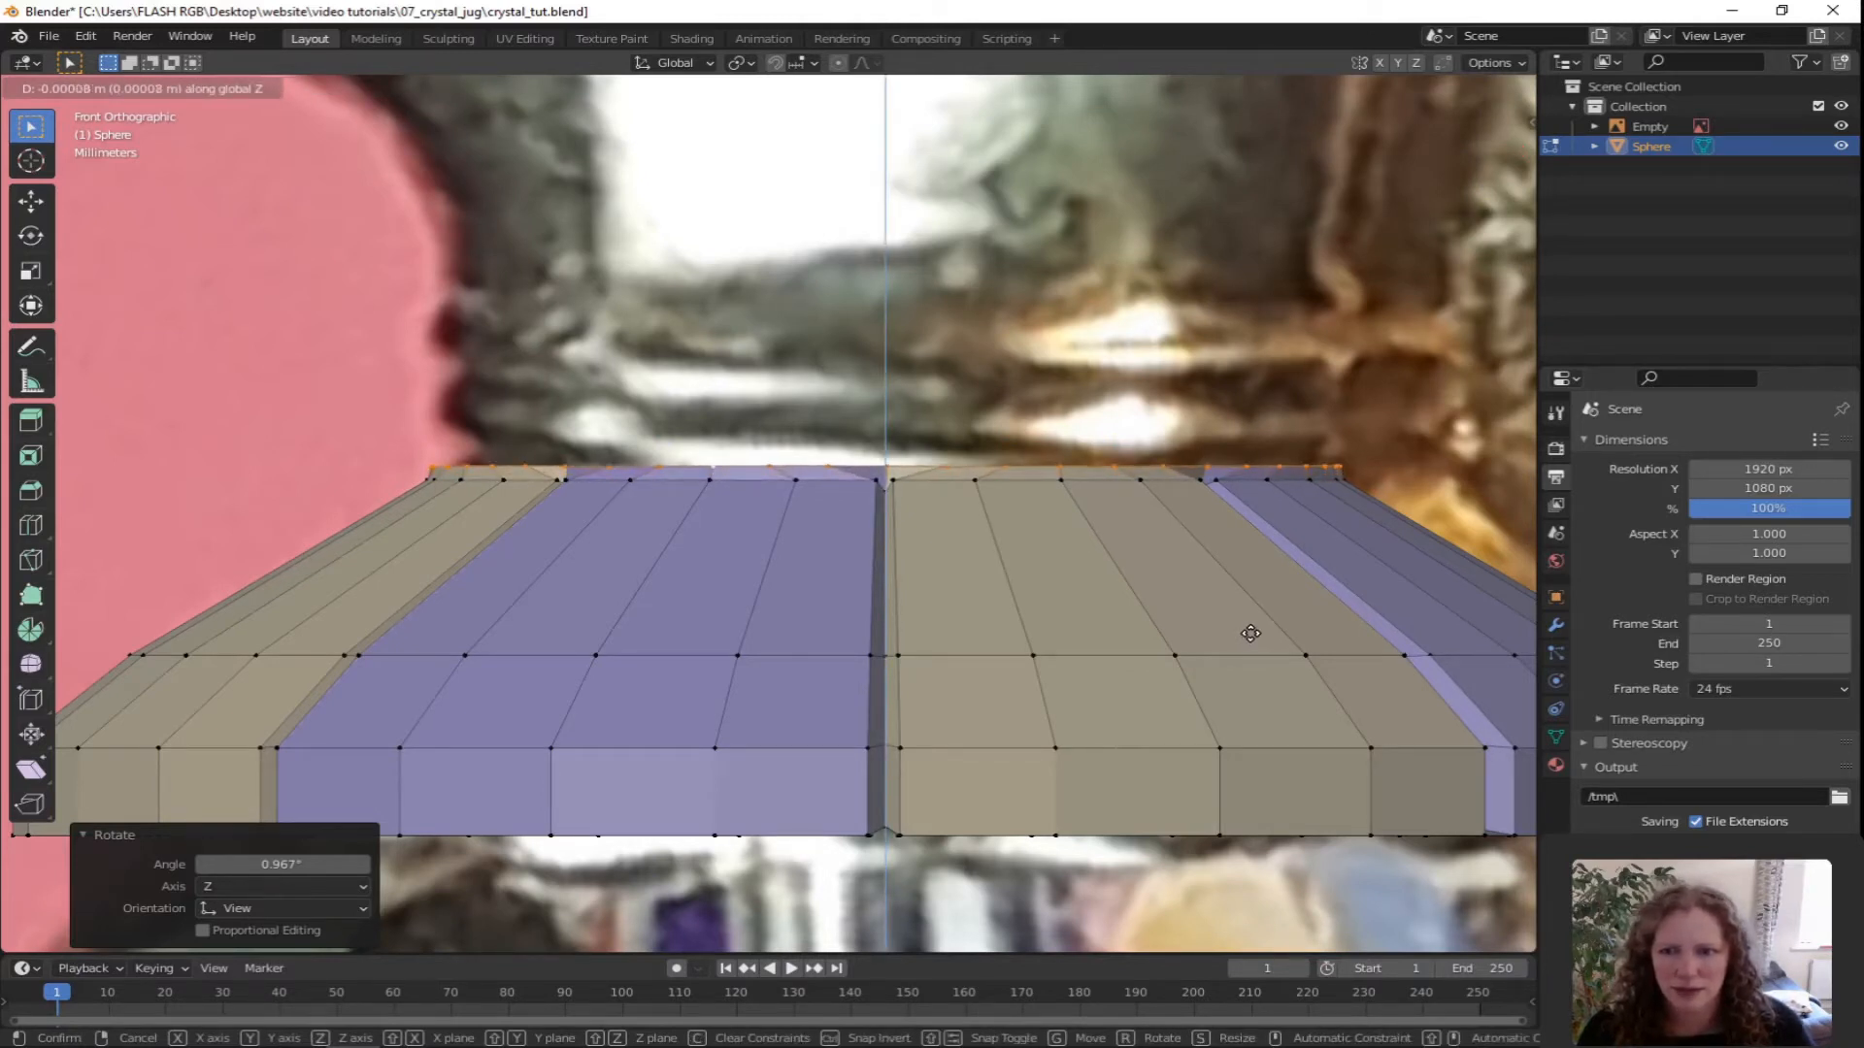
left_click(1250, 633)
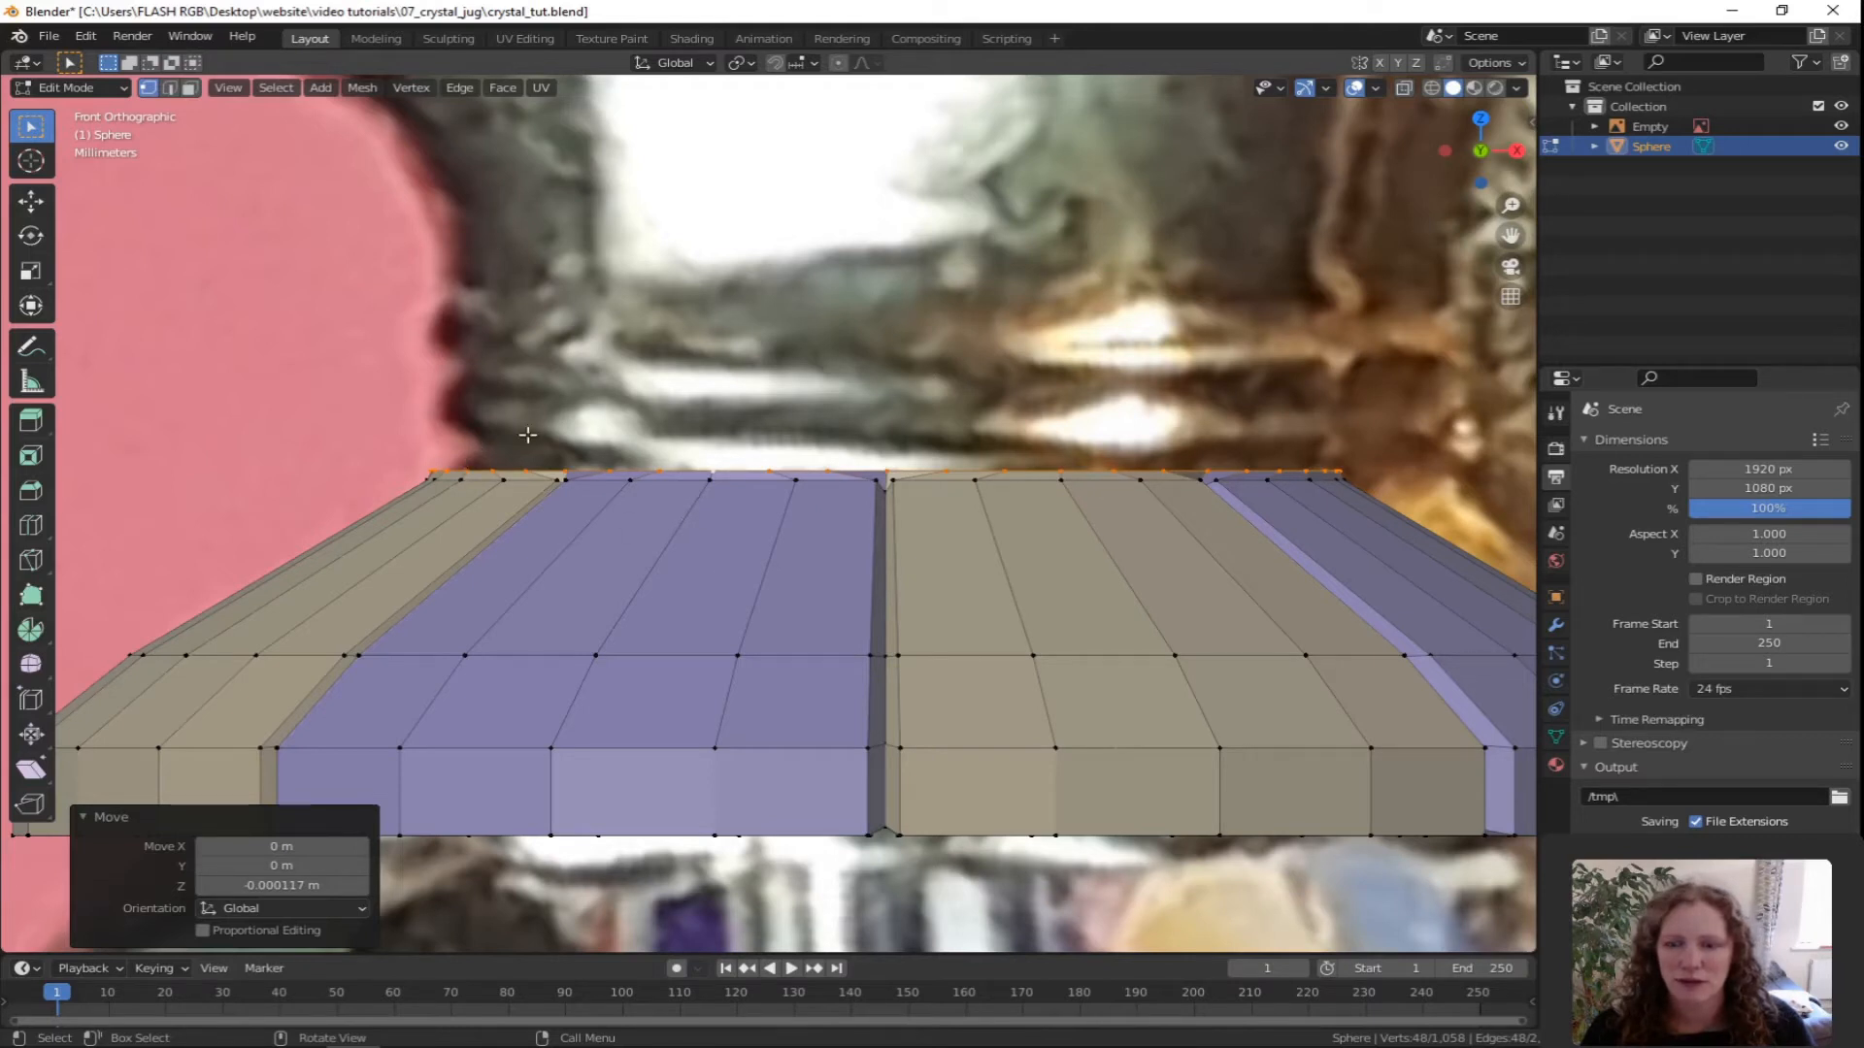
Extrude the rim loop about 0.00135 m upward along Z to form the lower neck wall.
key("g")
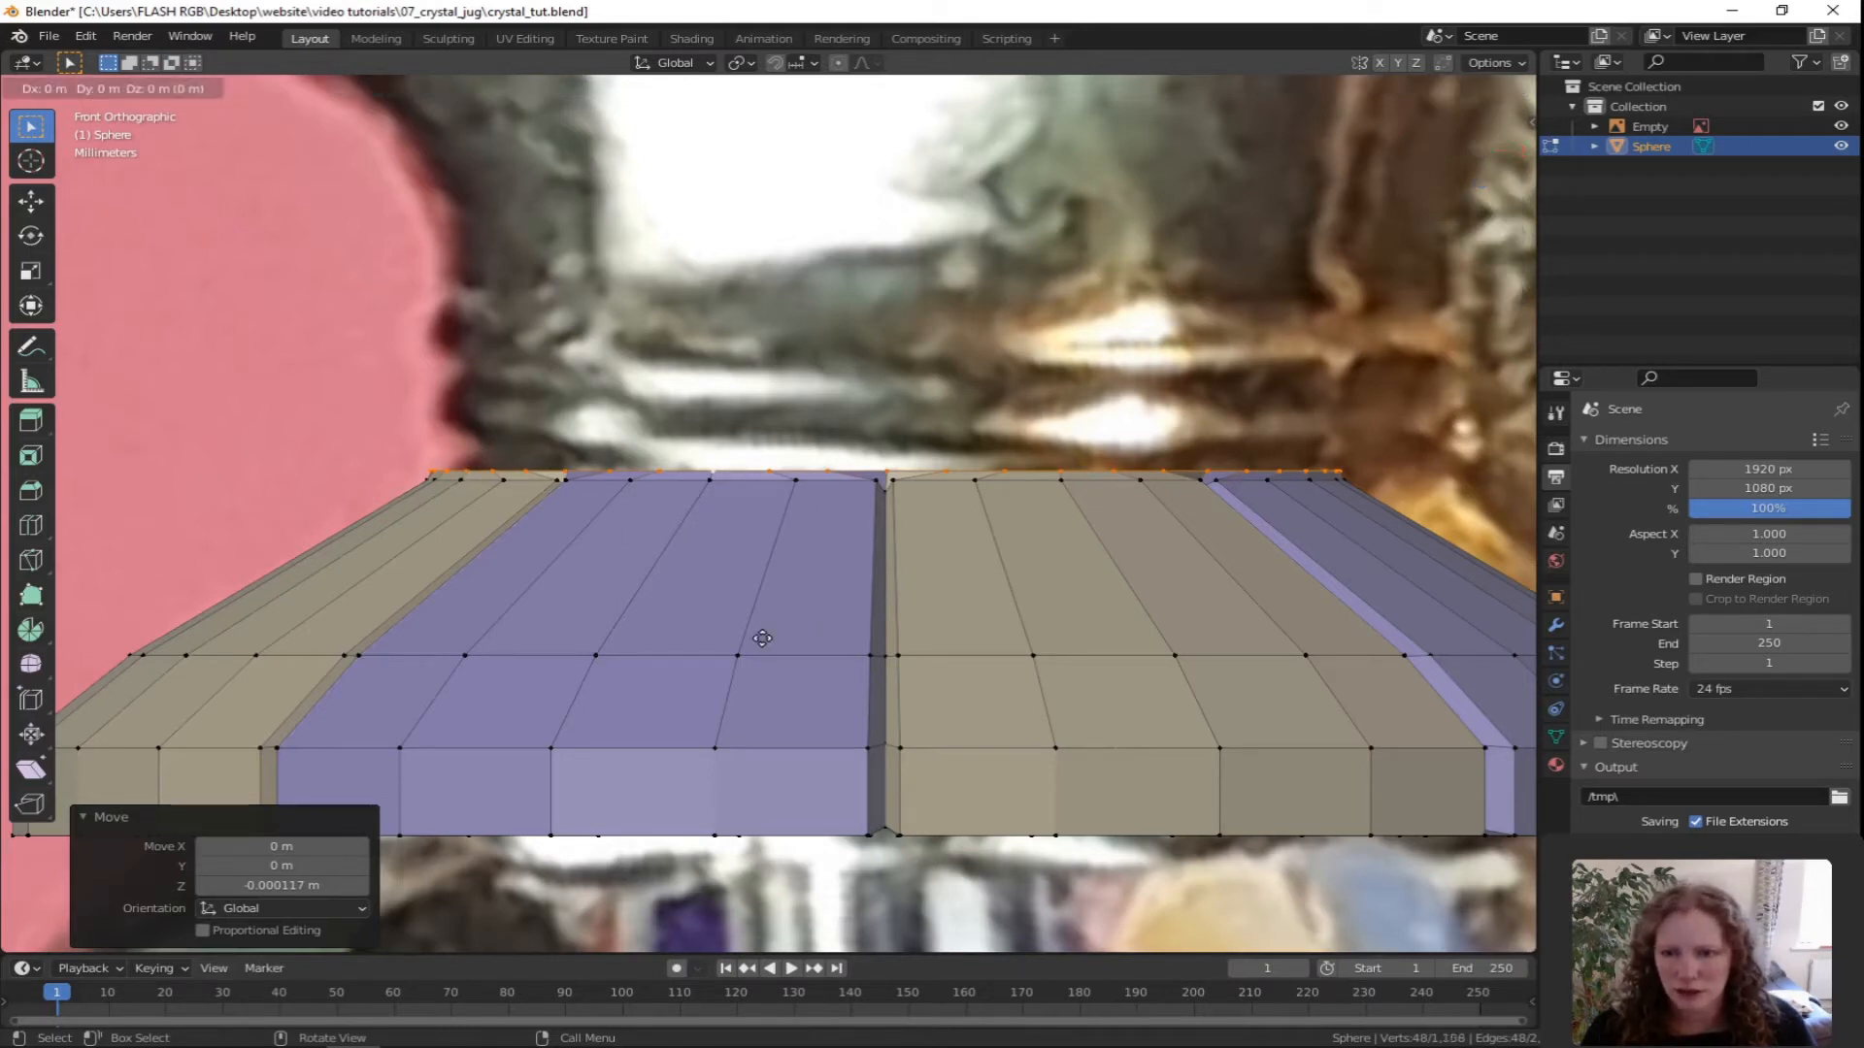
key("z")
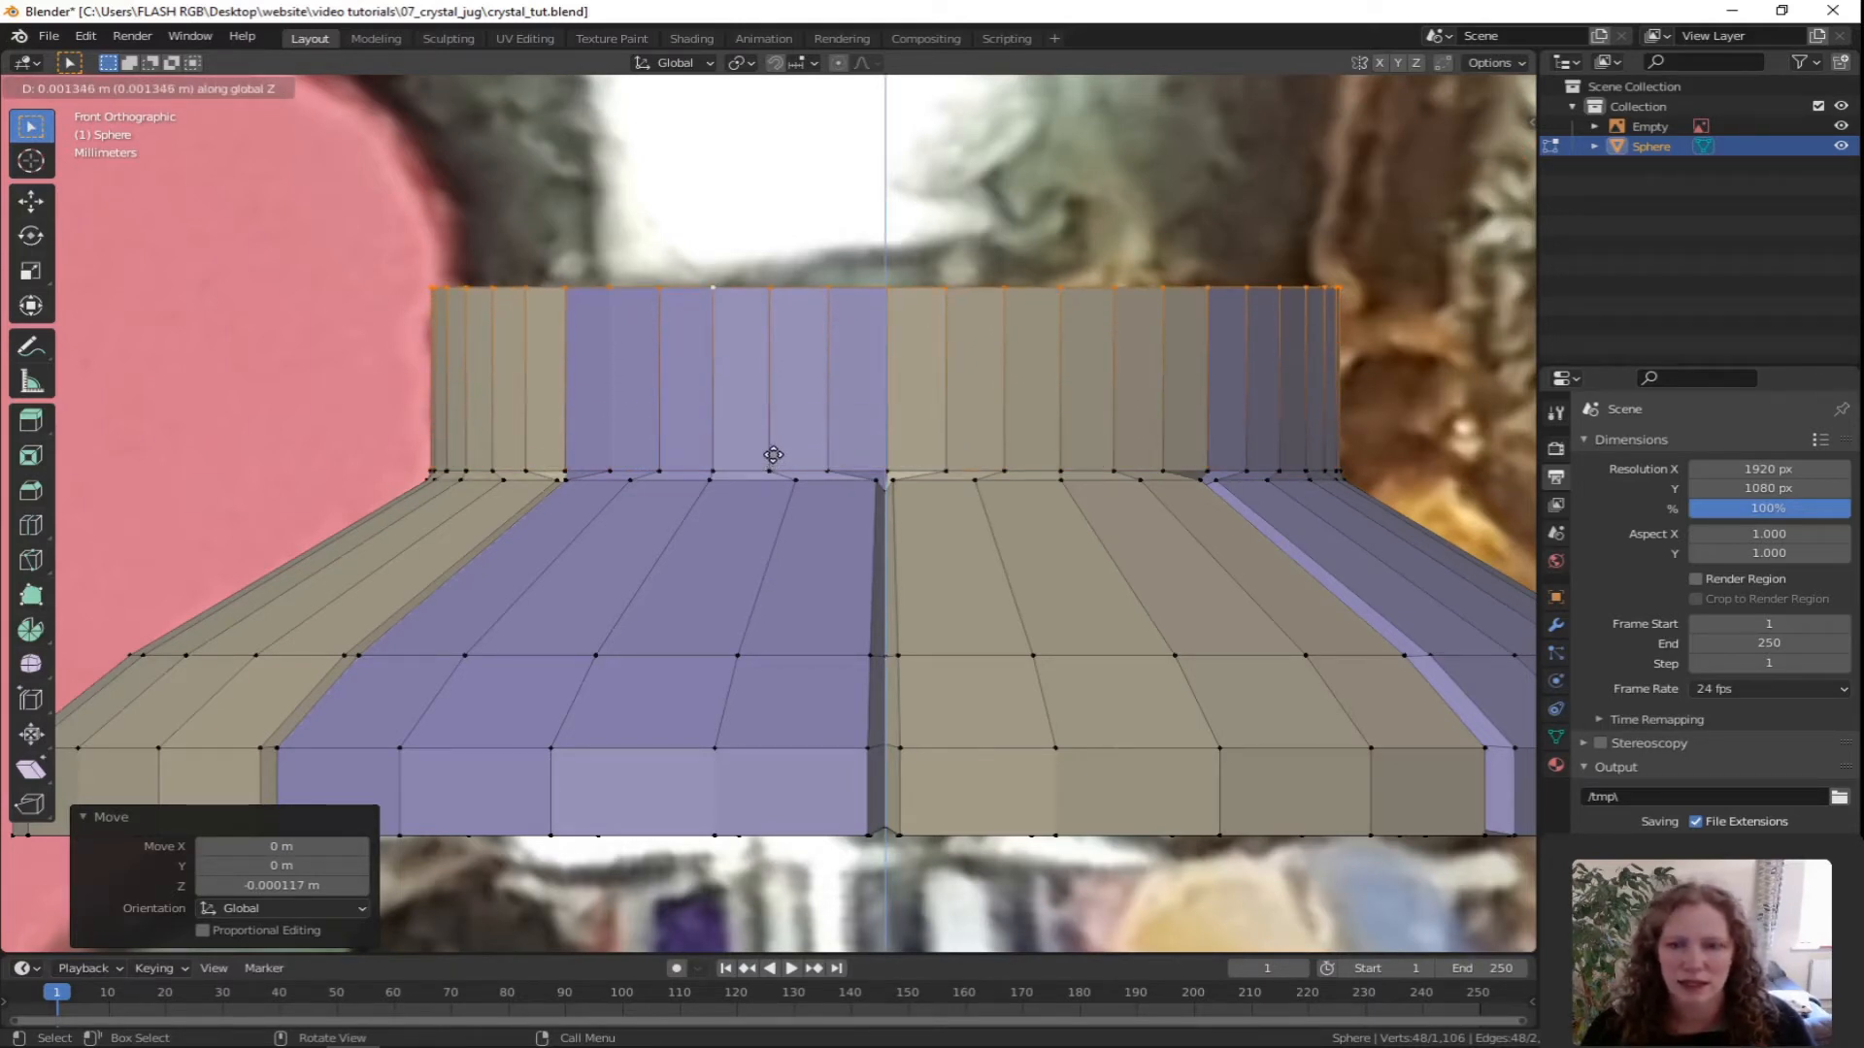
left_click(772, 454)
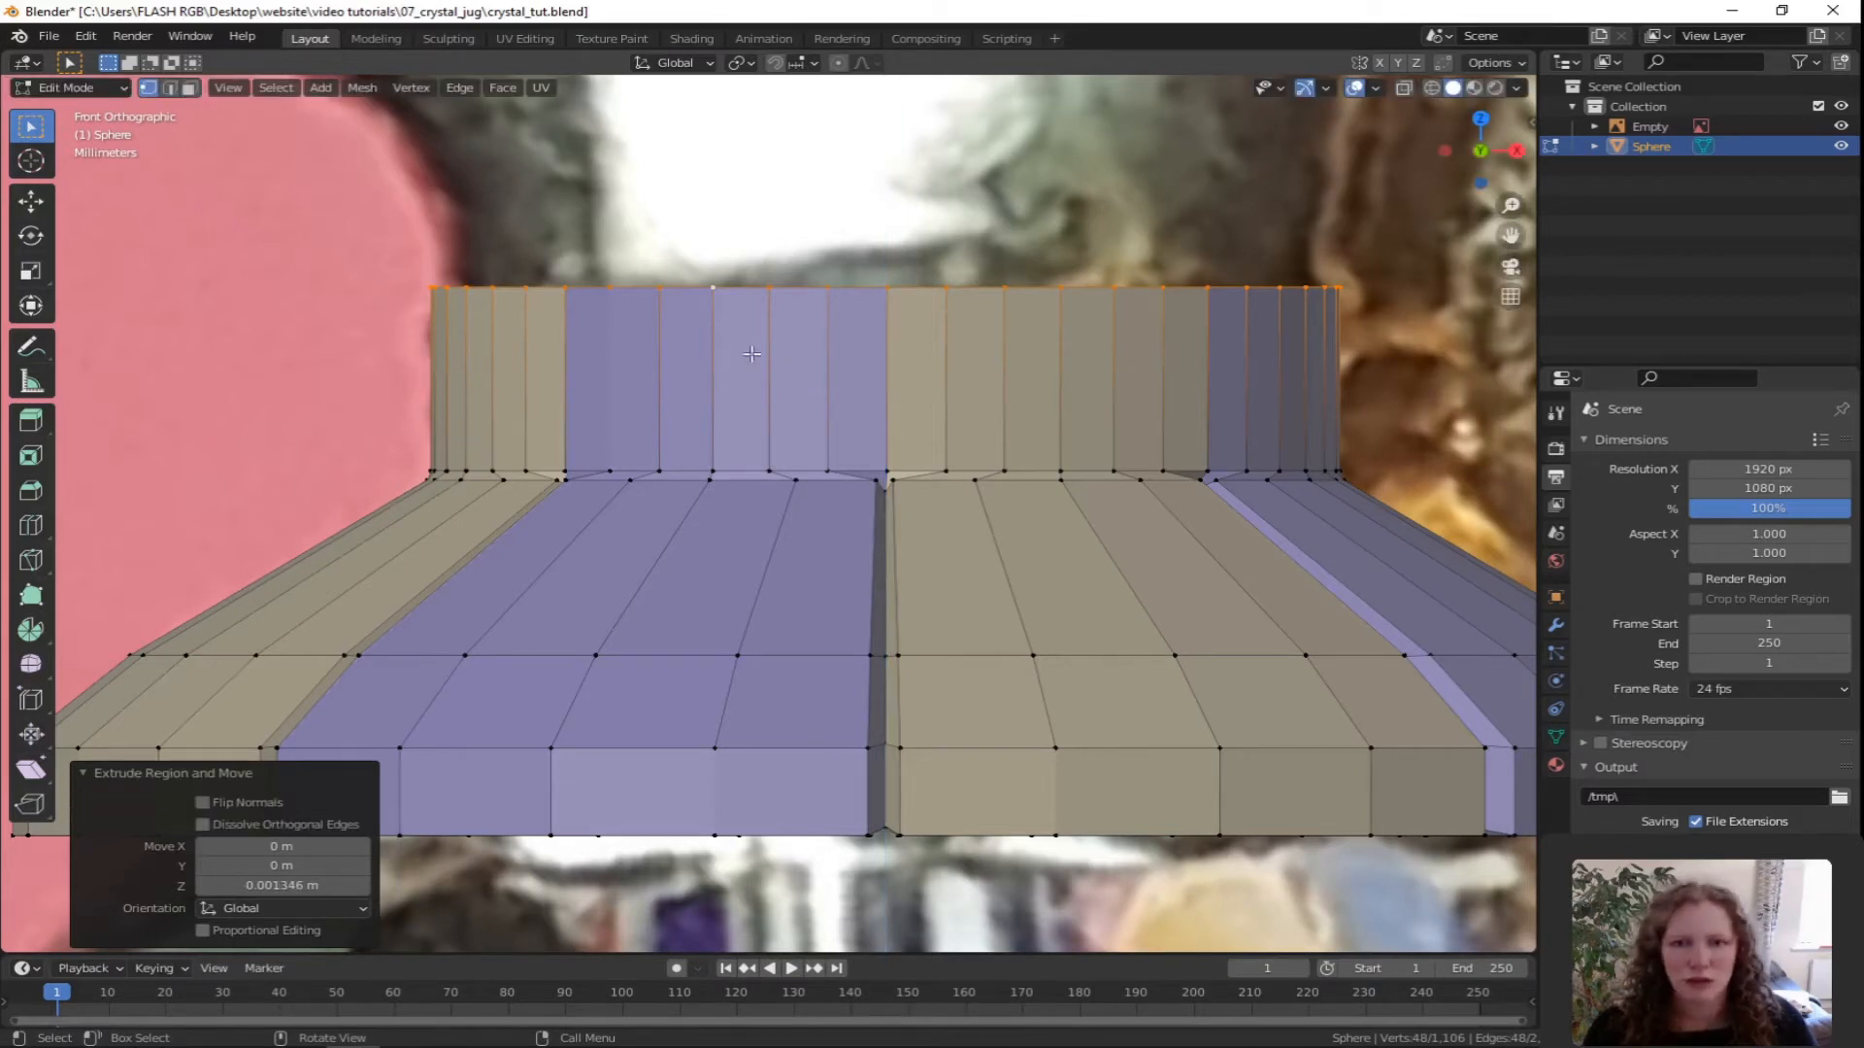
Add three evenly spaced horizontal loop cuts around the new neck wall, without sliding them.
key("ctrl+r")
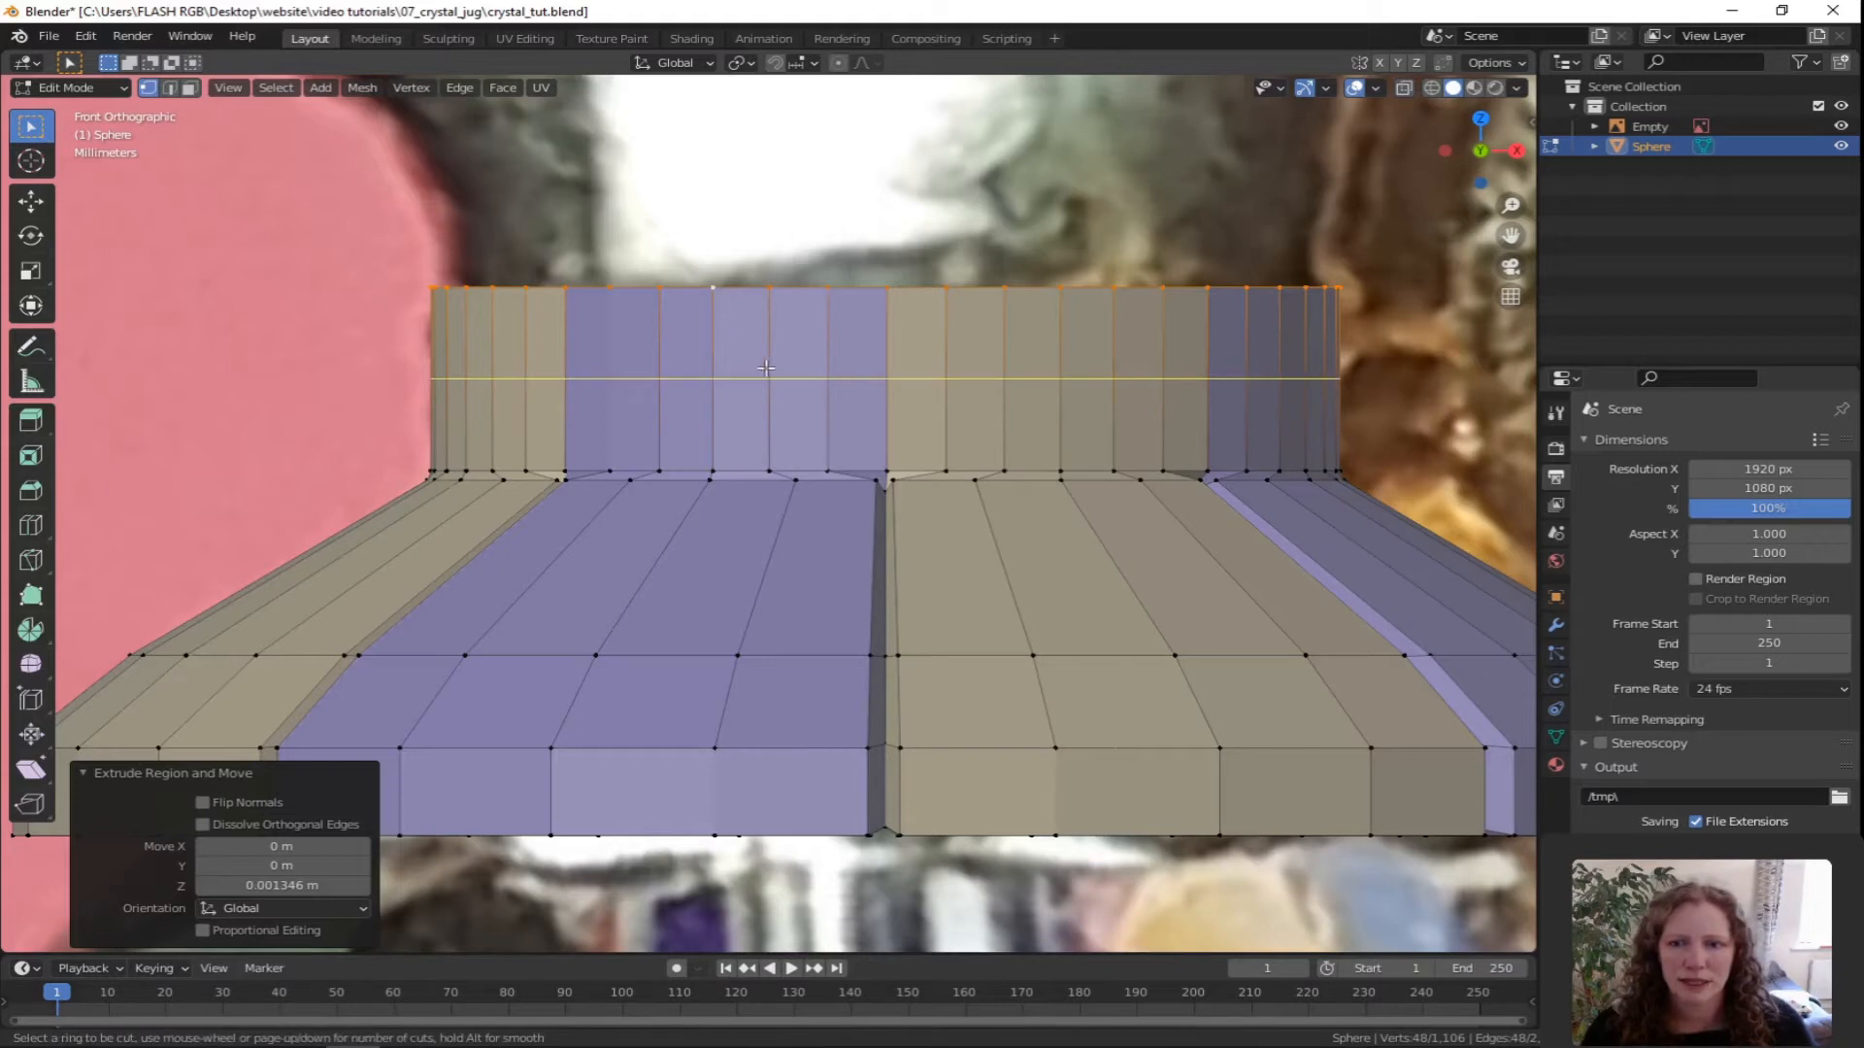
scroll(766, 368, "up", 1)
scroll(766, 367, "up", 1)
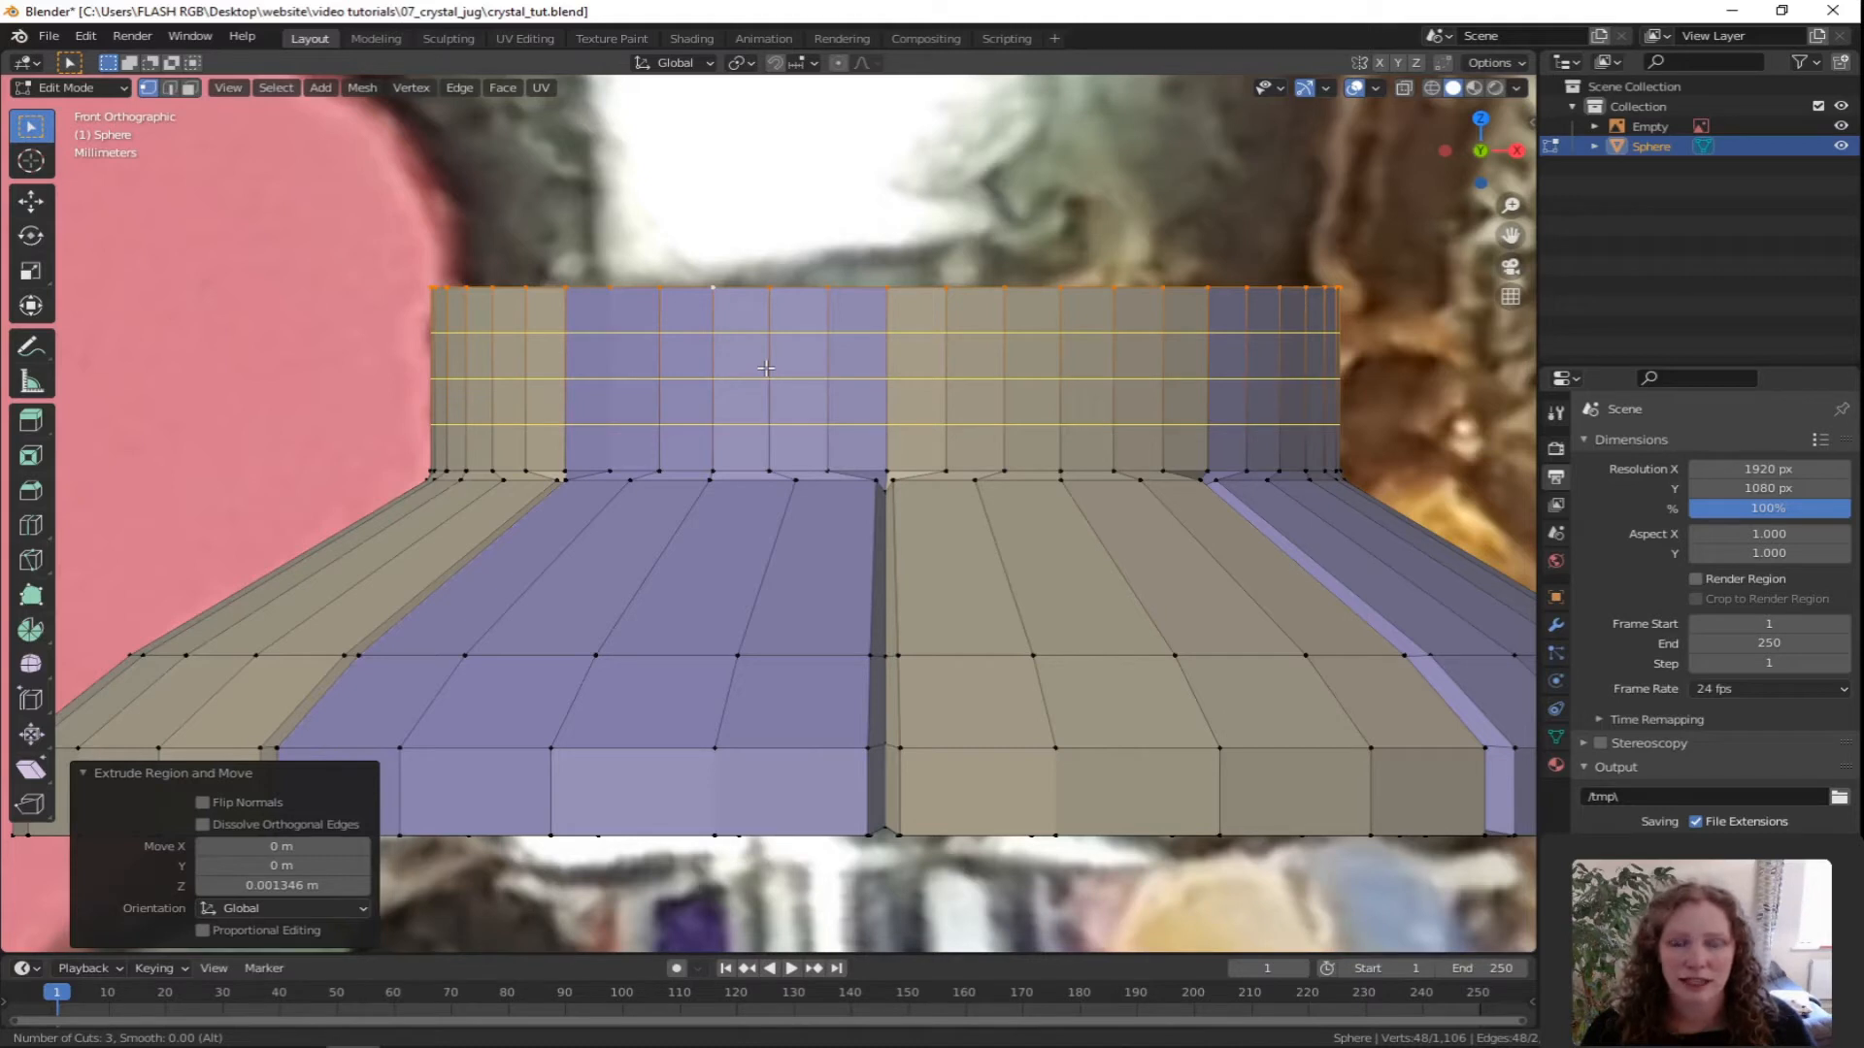
left_click(766, 367)
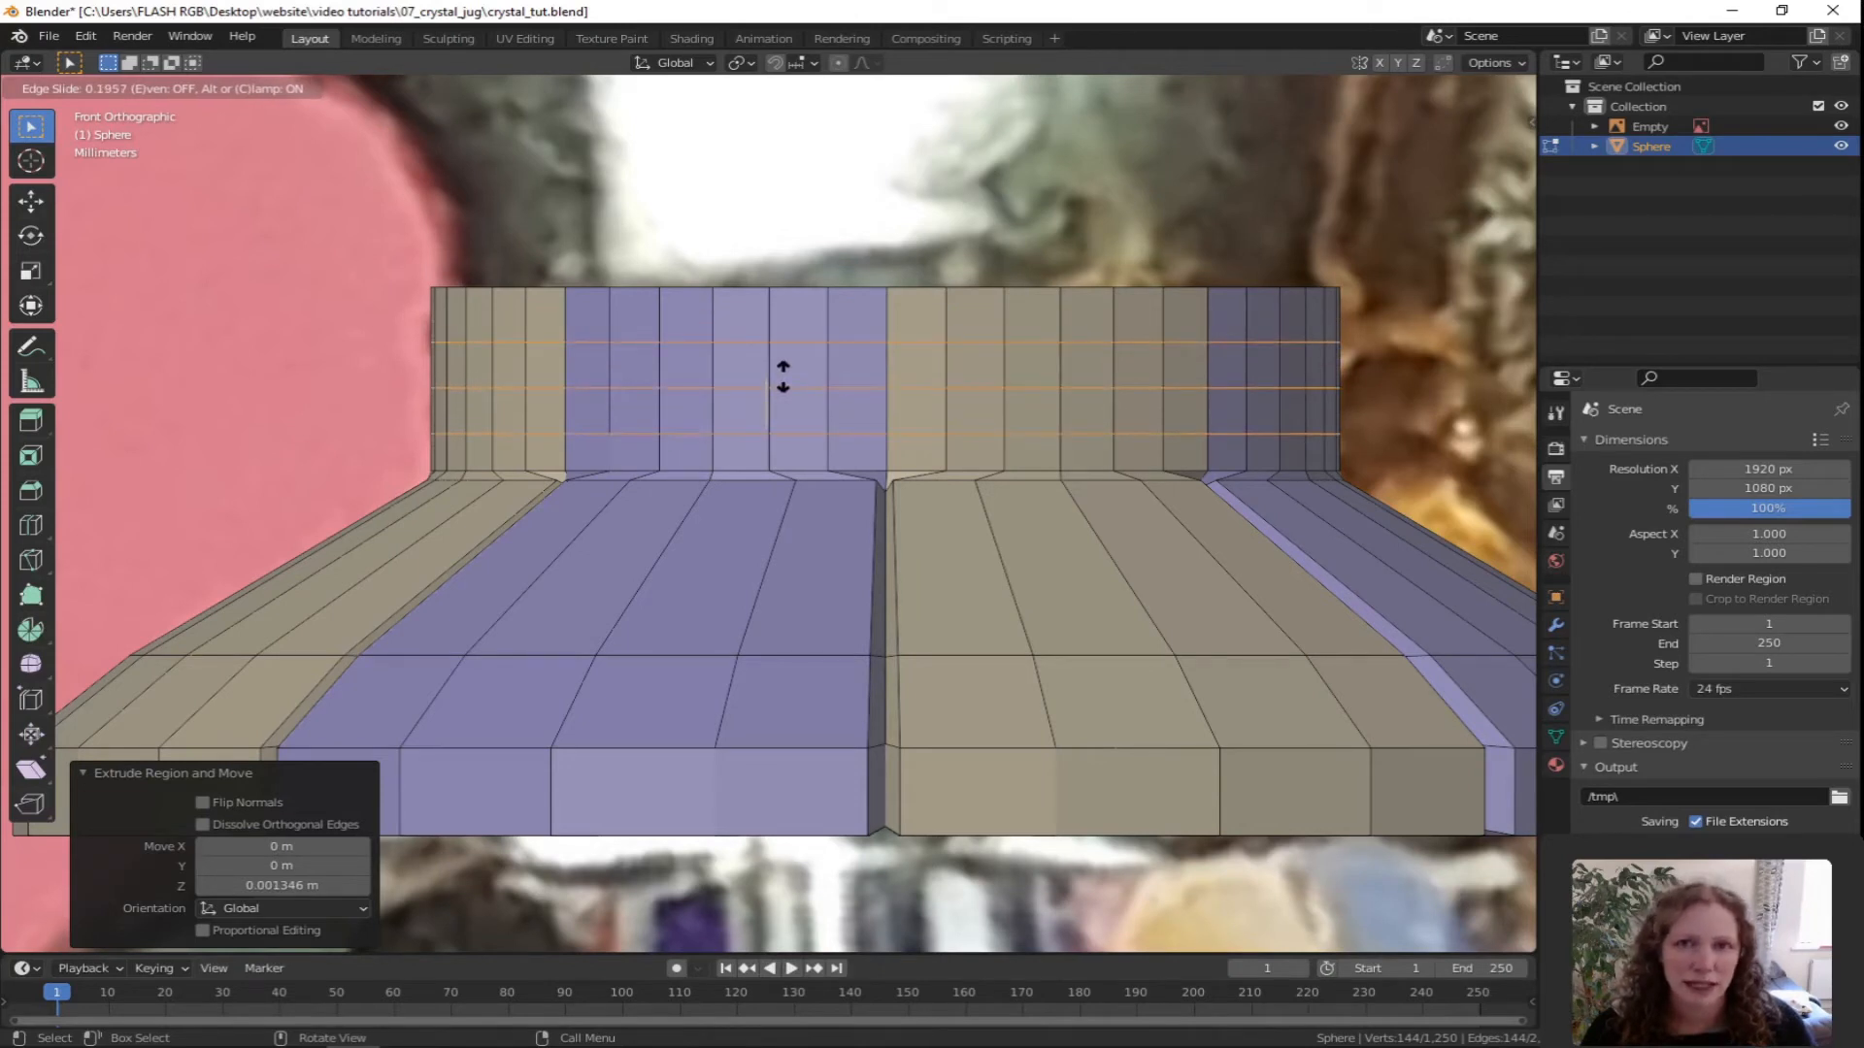
right_click(784, 376)
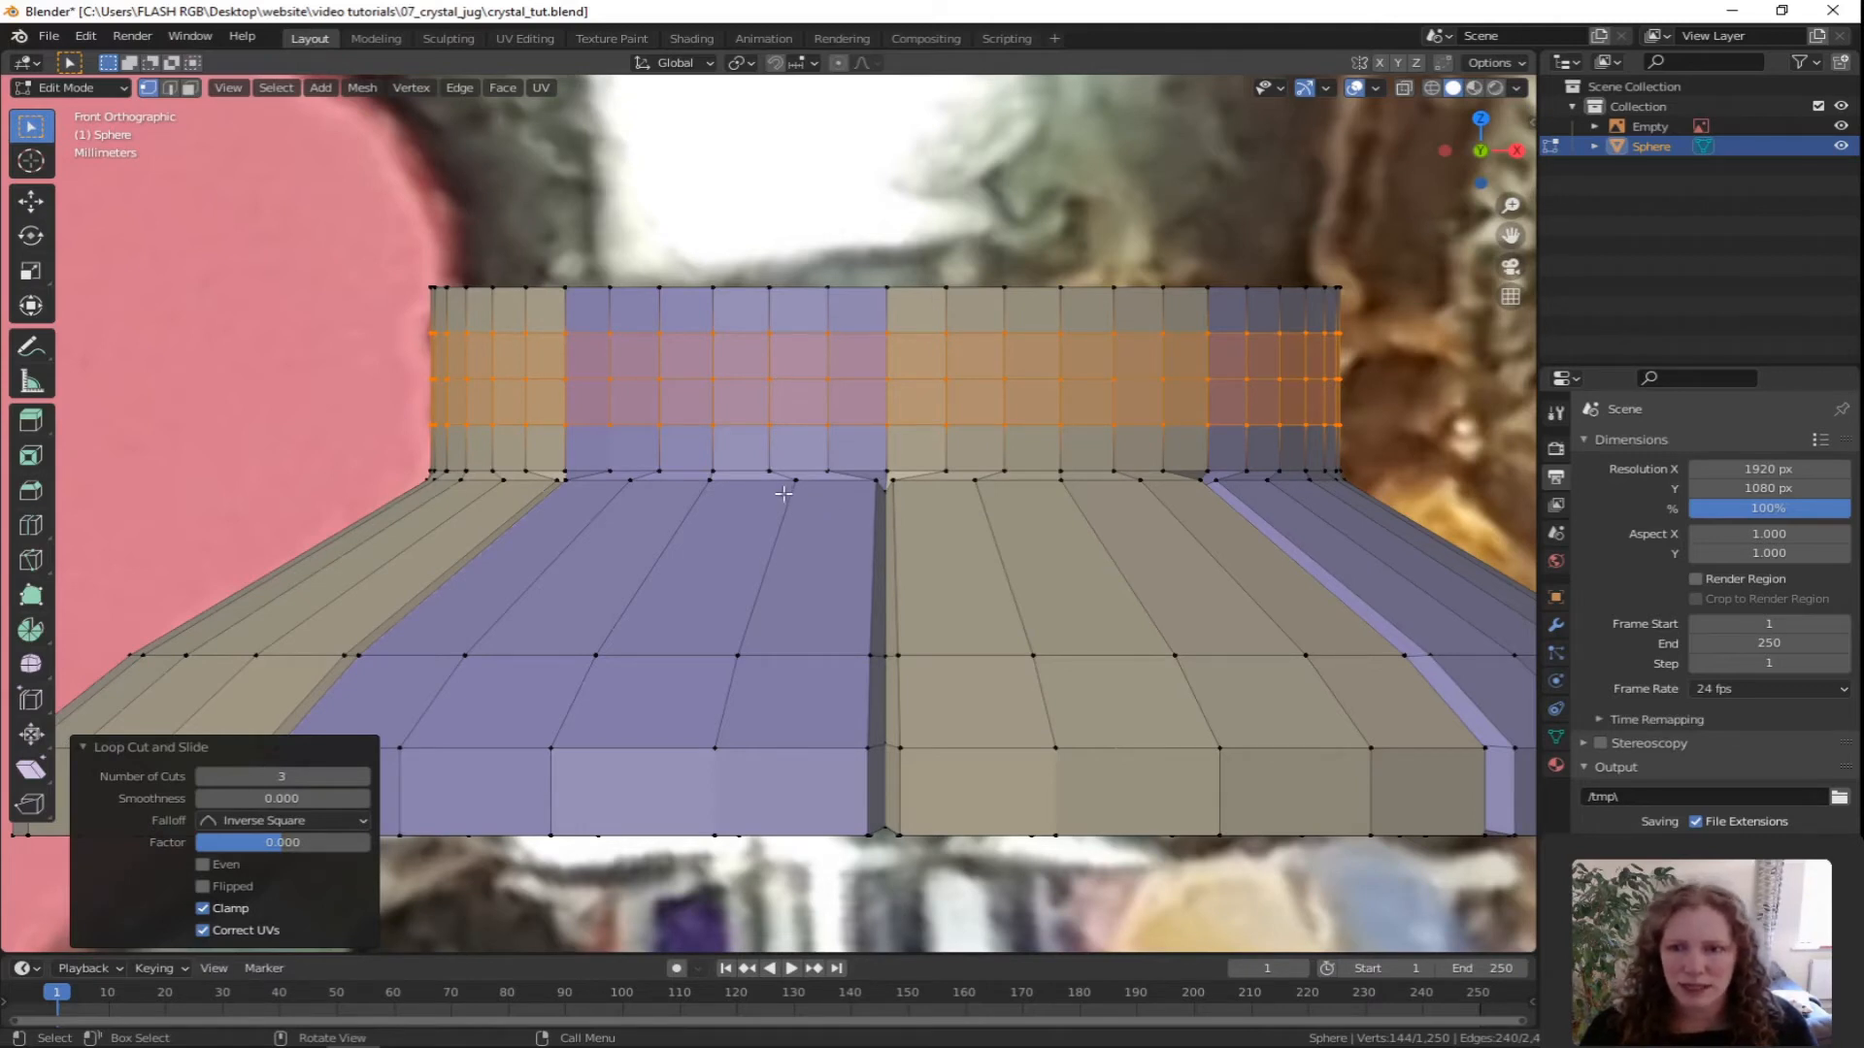
Scale the upper and lower of the three new neck loops outward to about 1.07 to form two protruding rings.
key("alt+a")
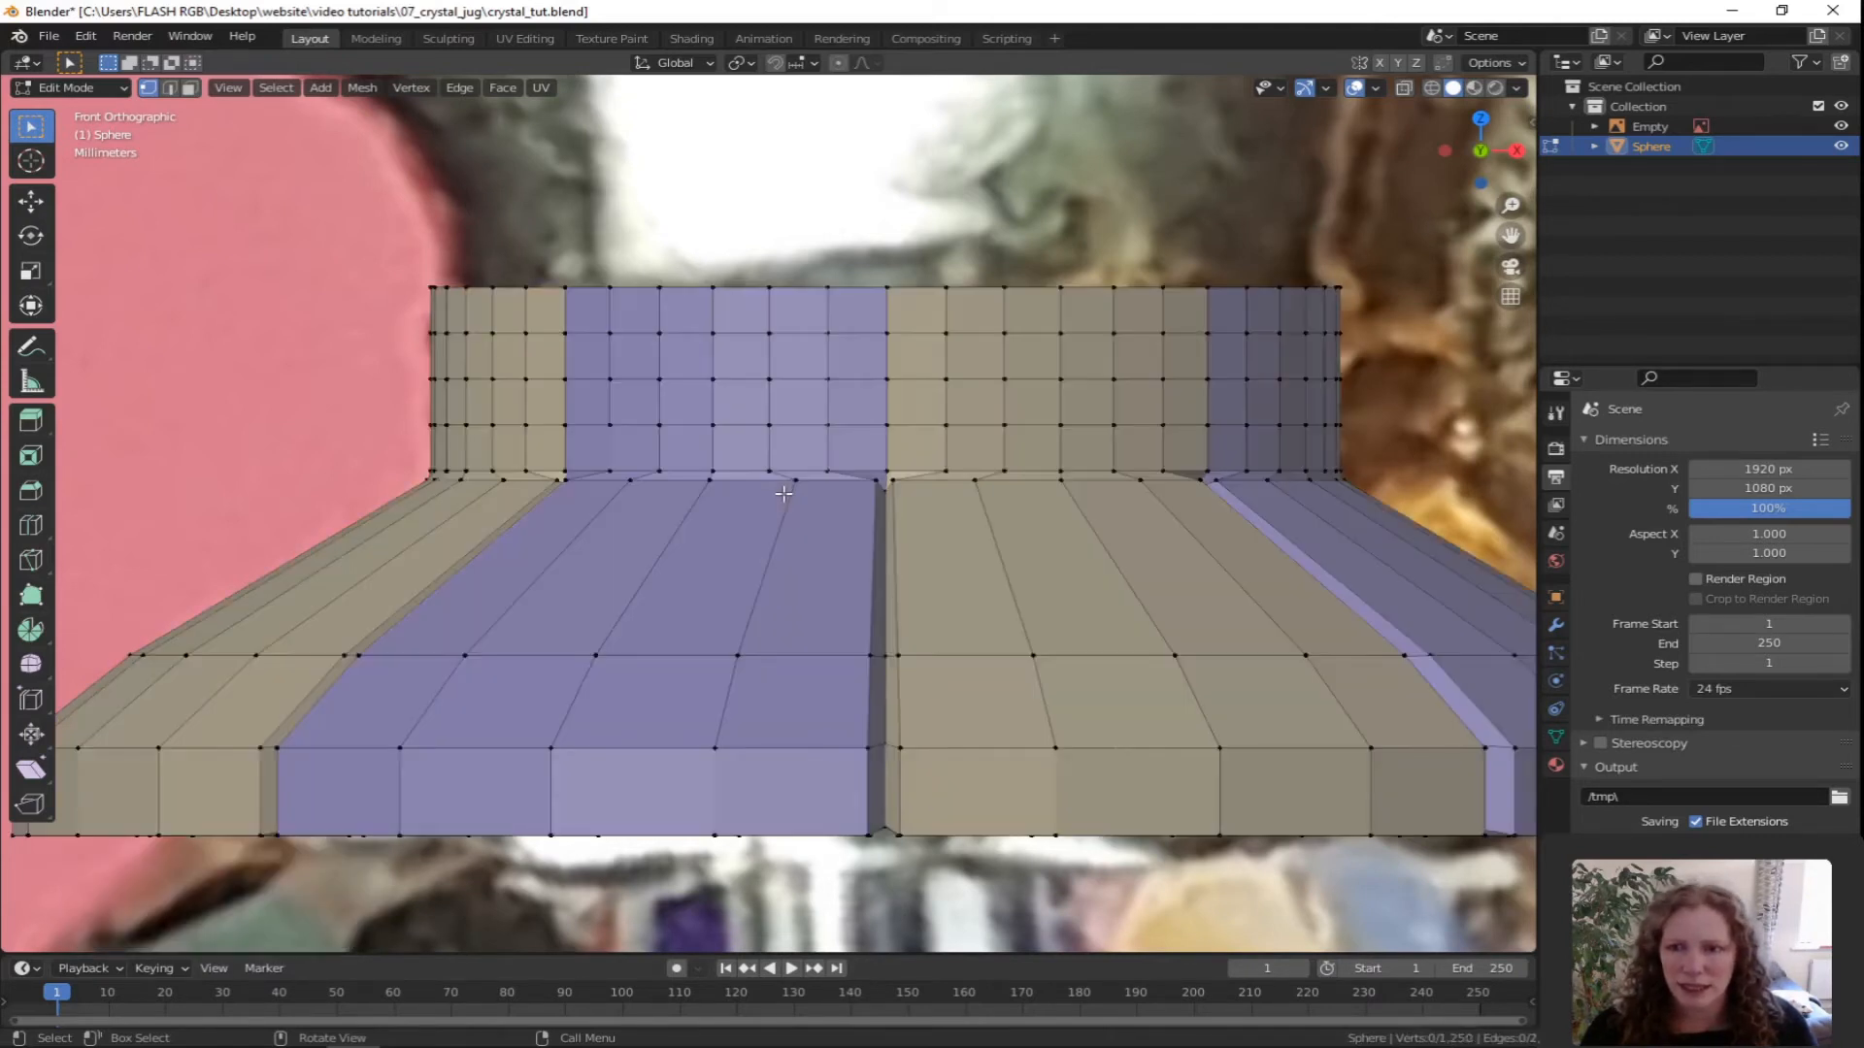
left_click(588, 334, "alt")
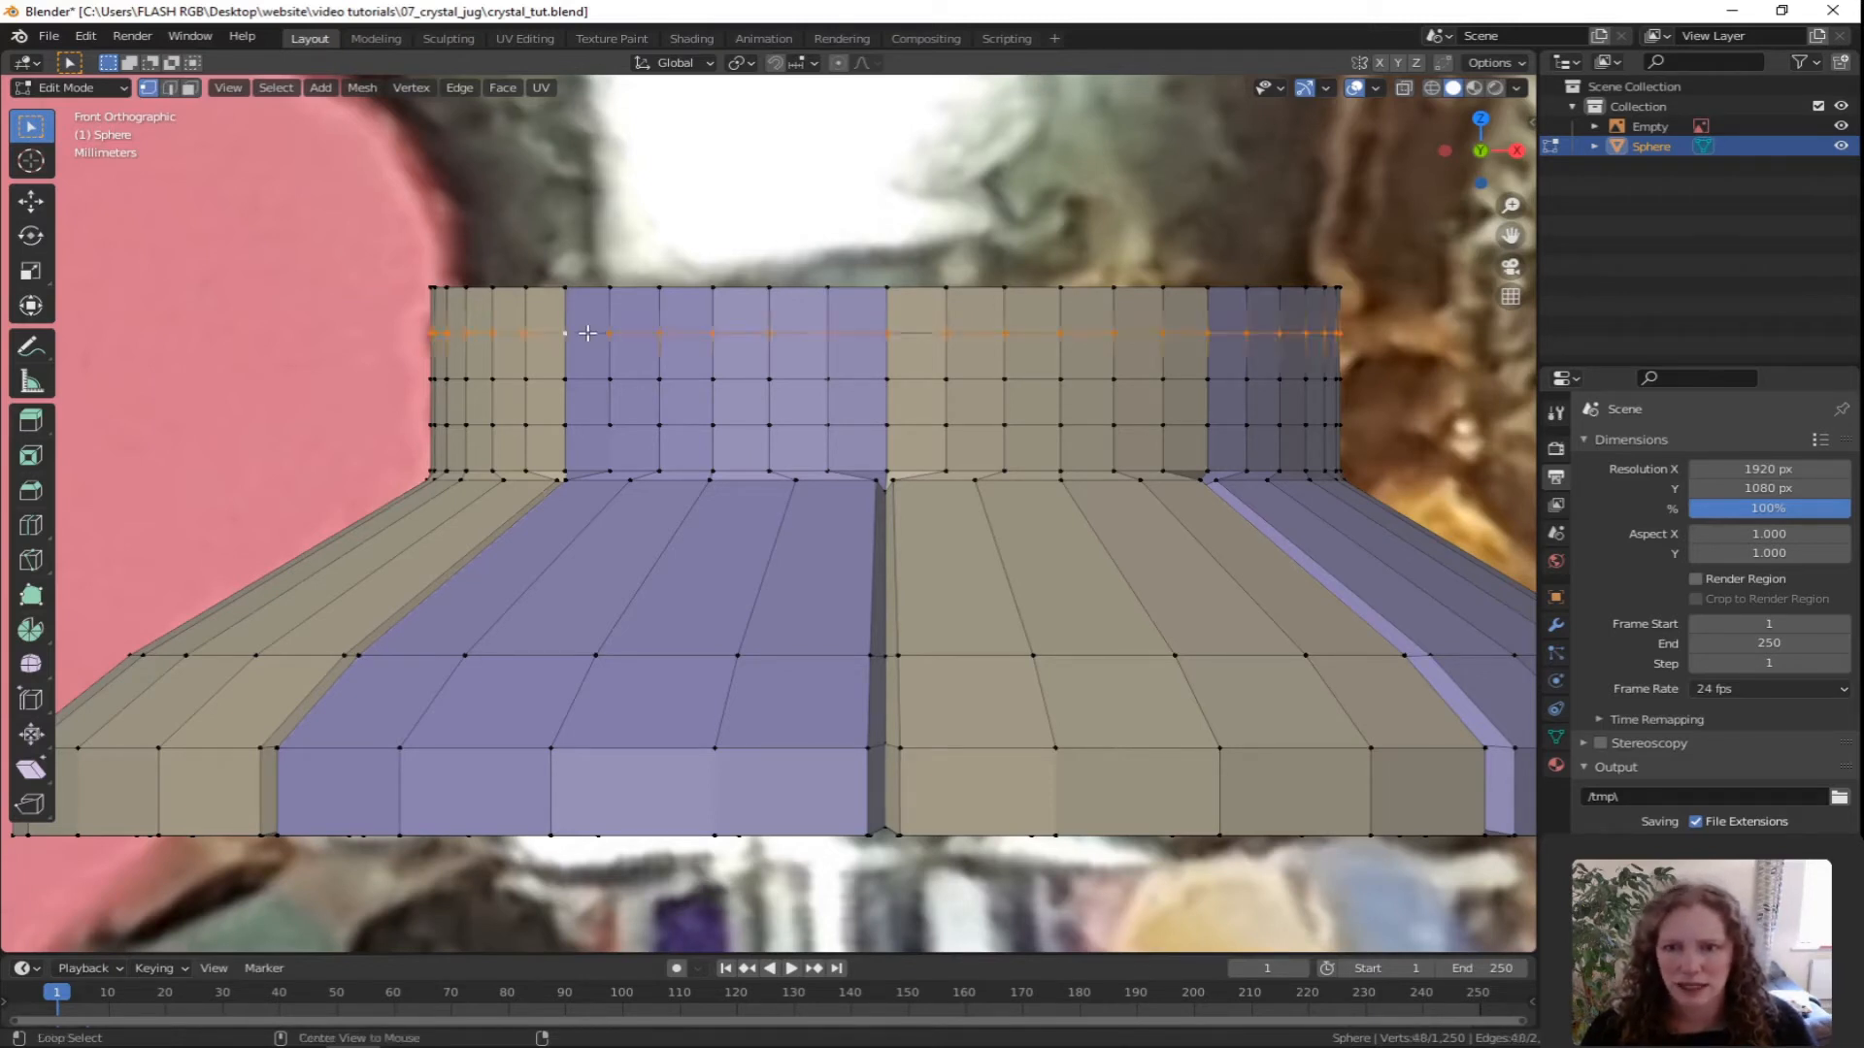
left_click(586, 425, "alt+shift")
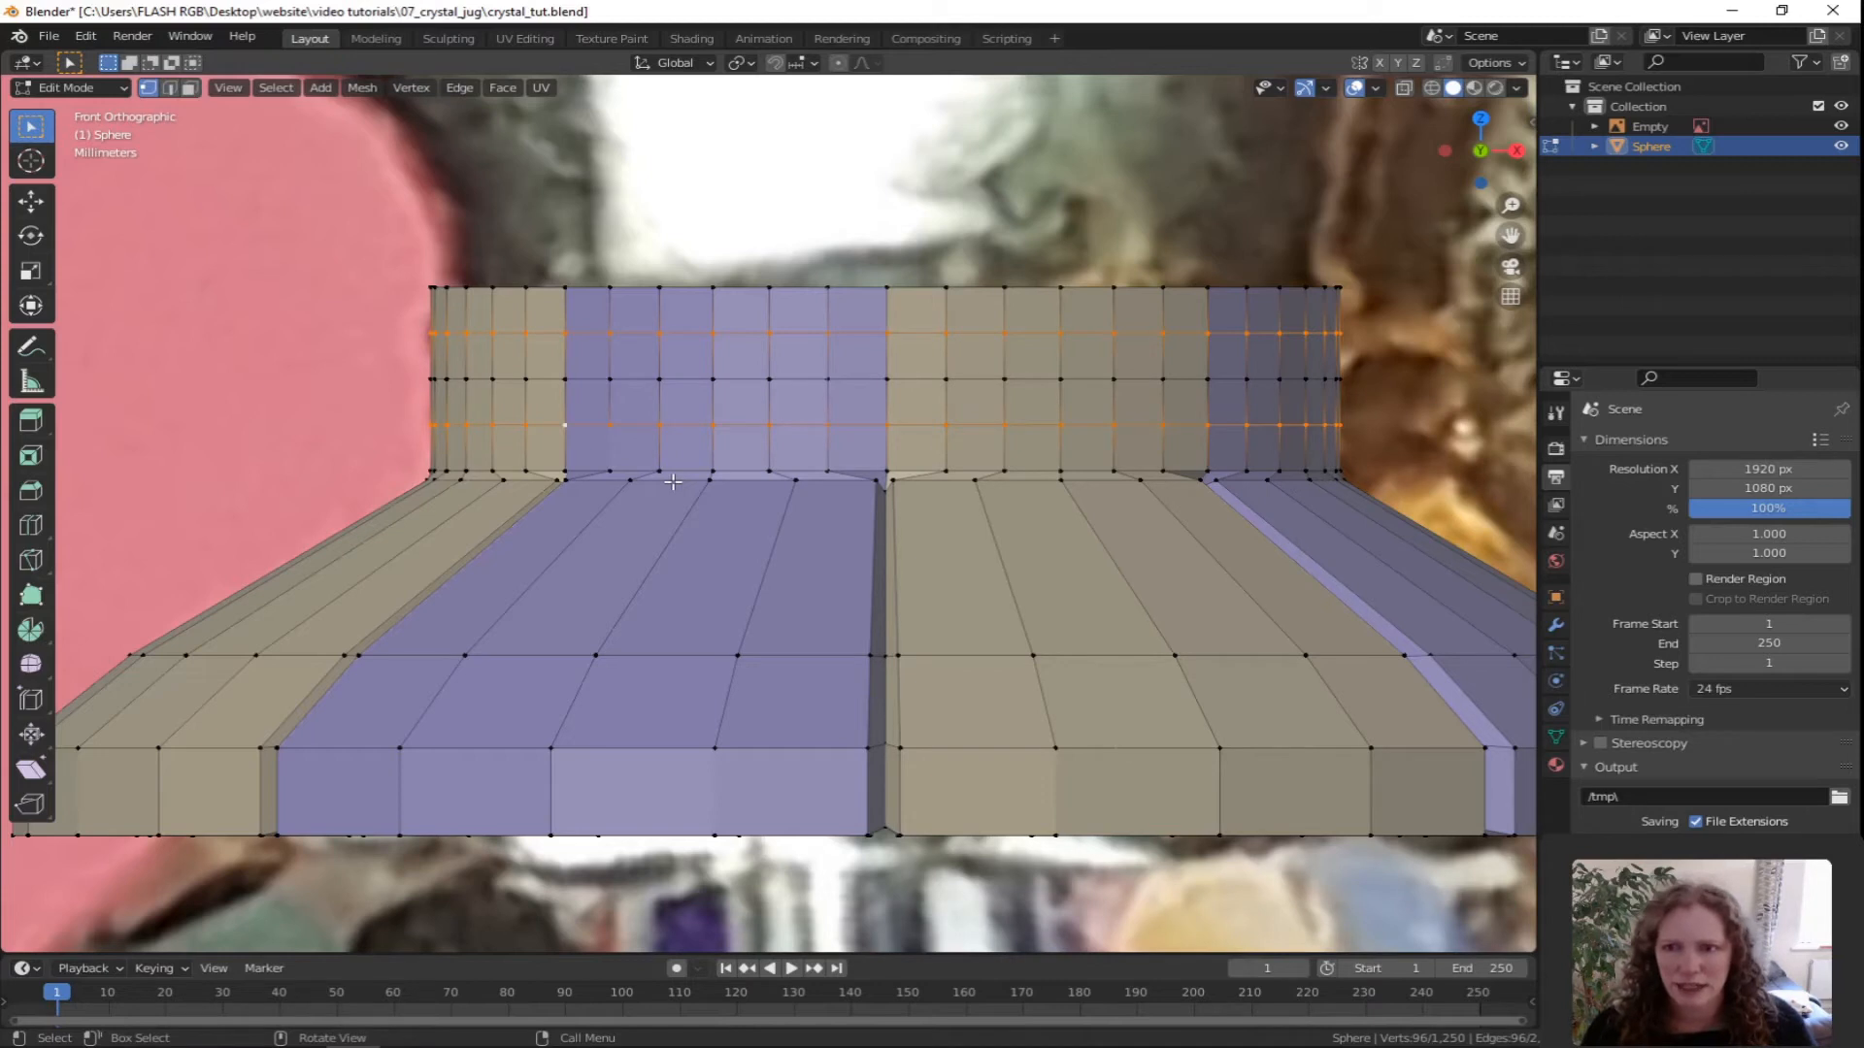
key("s")
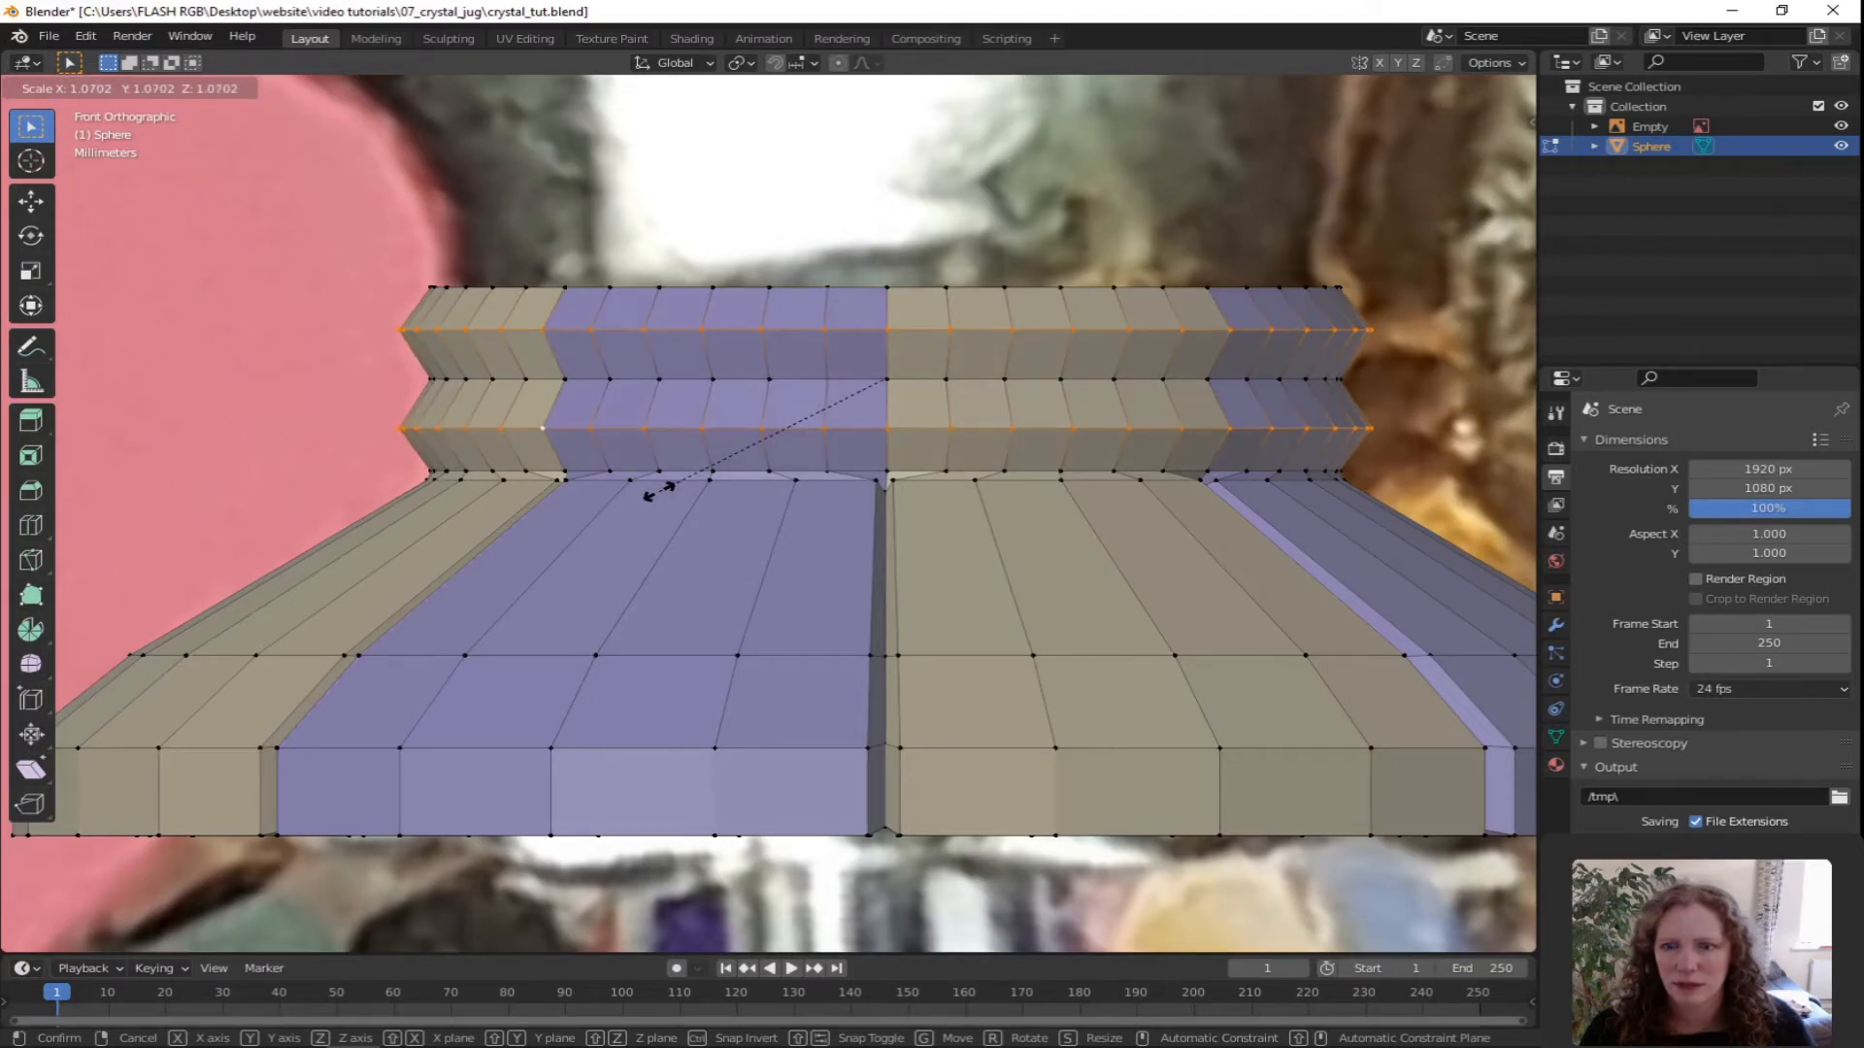
left_click(659, 492)
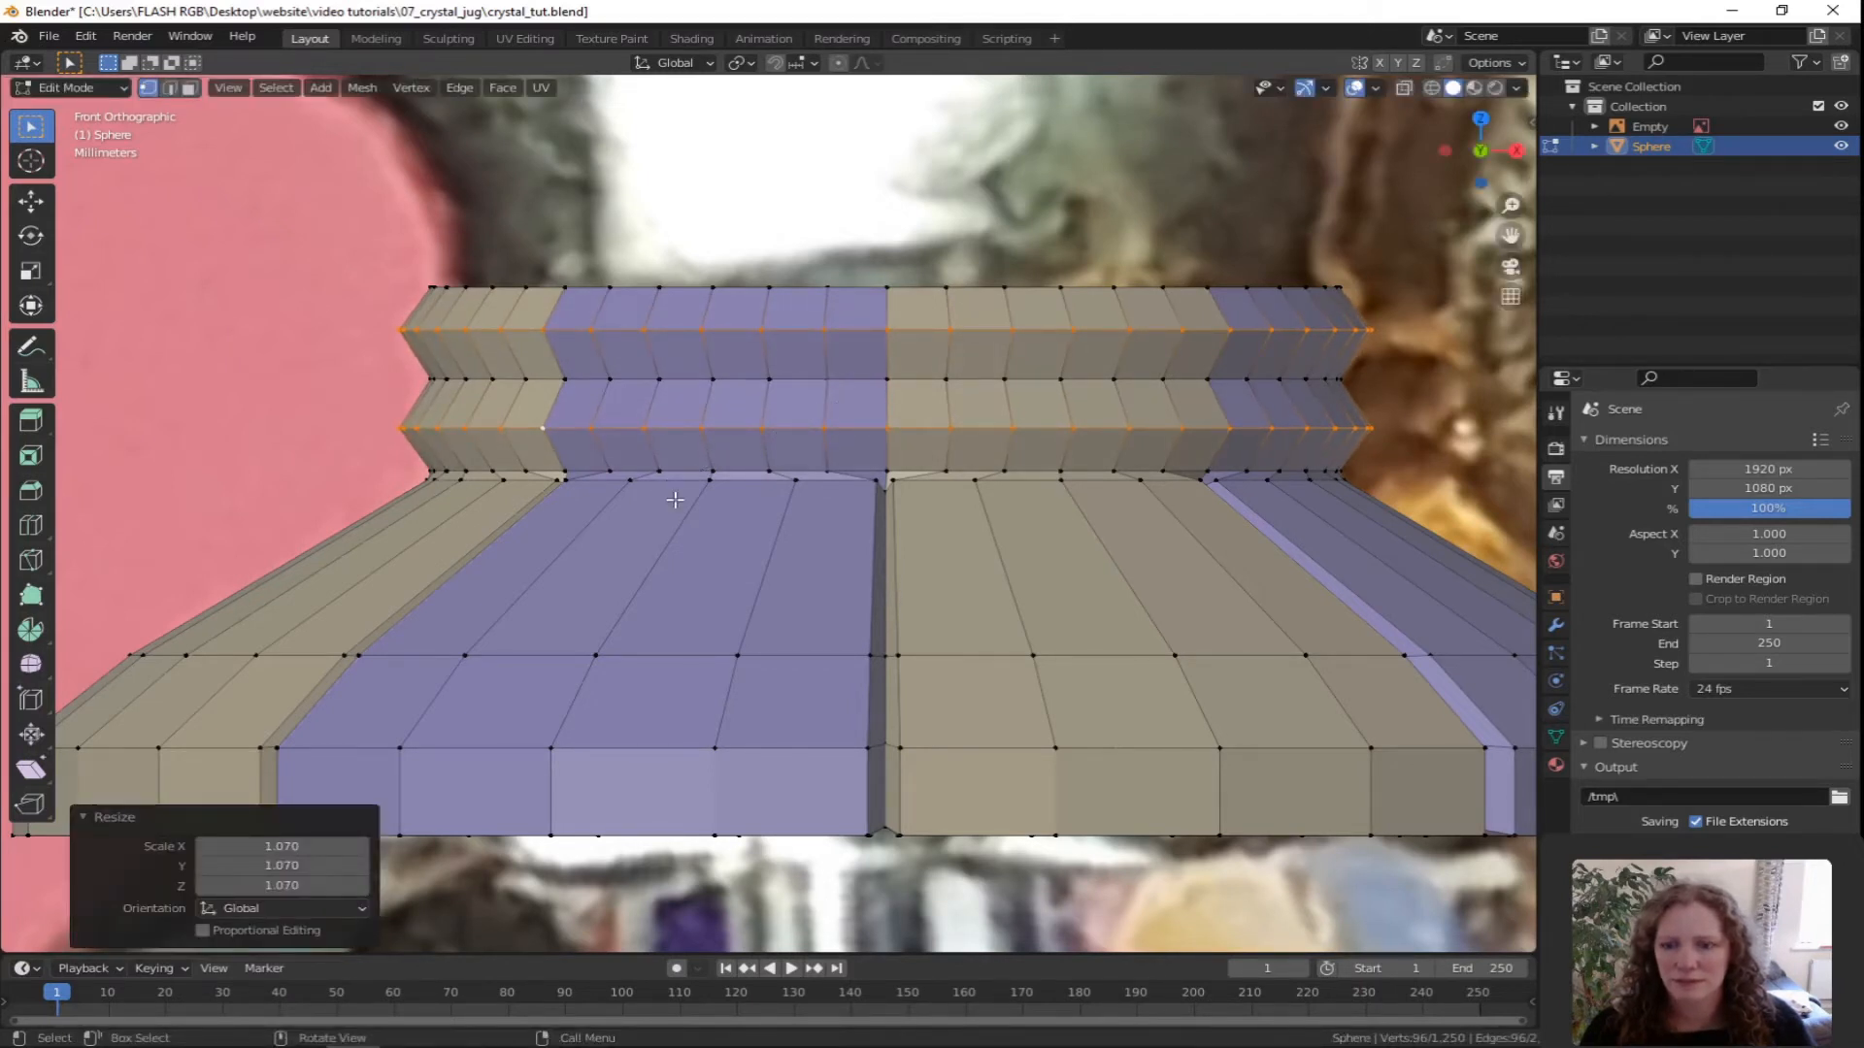
key("a")
key("alt+a")
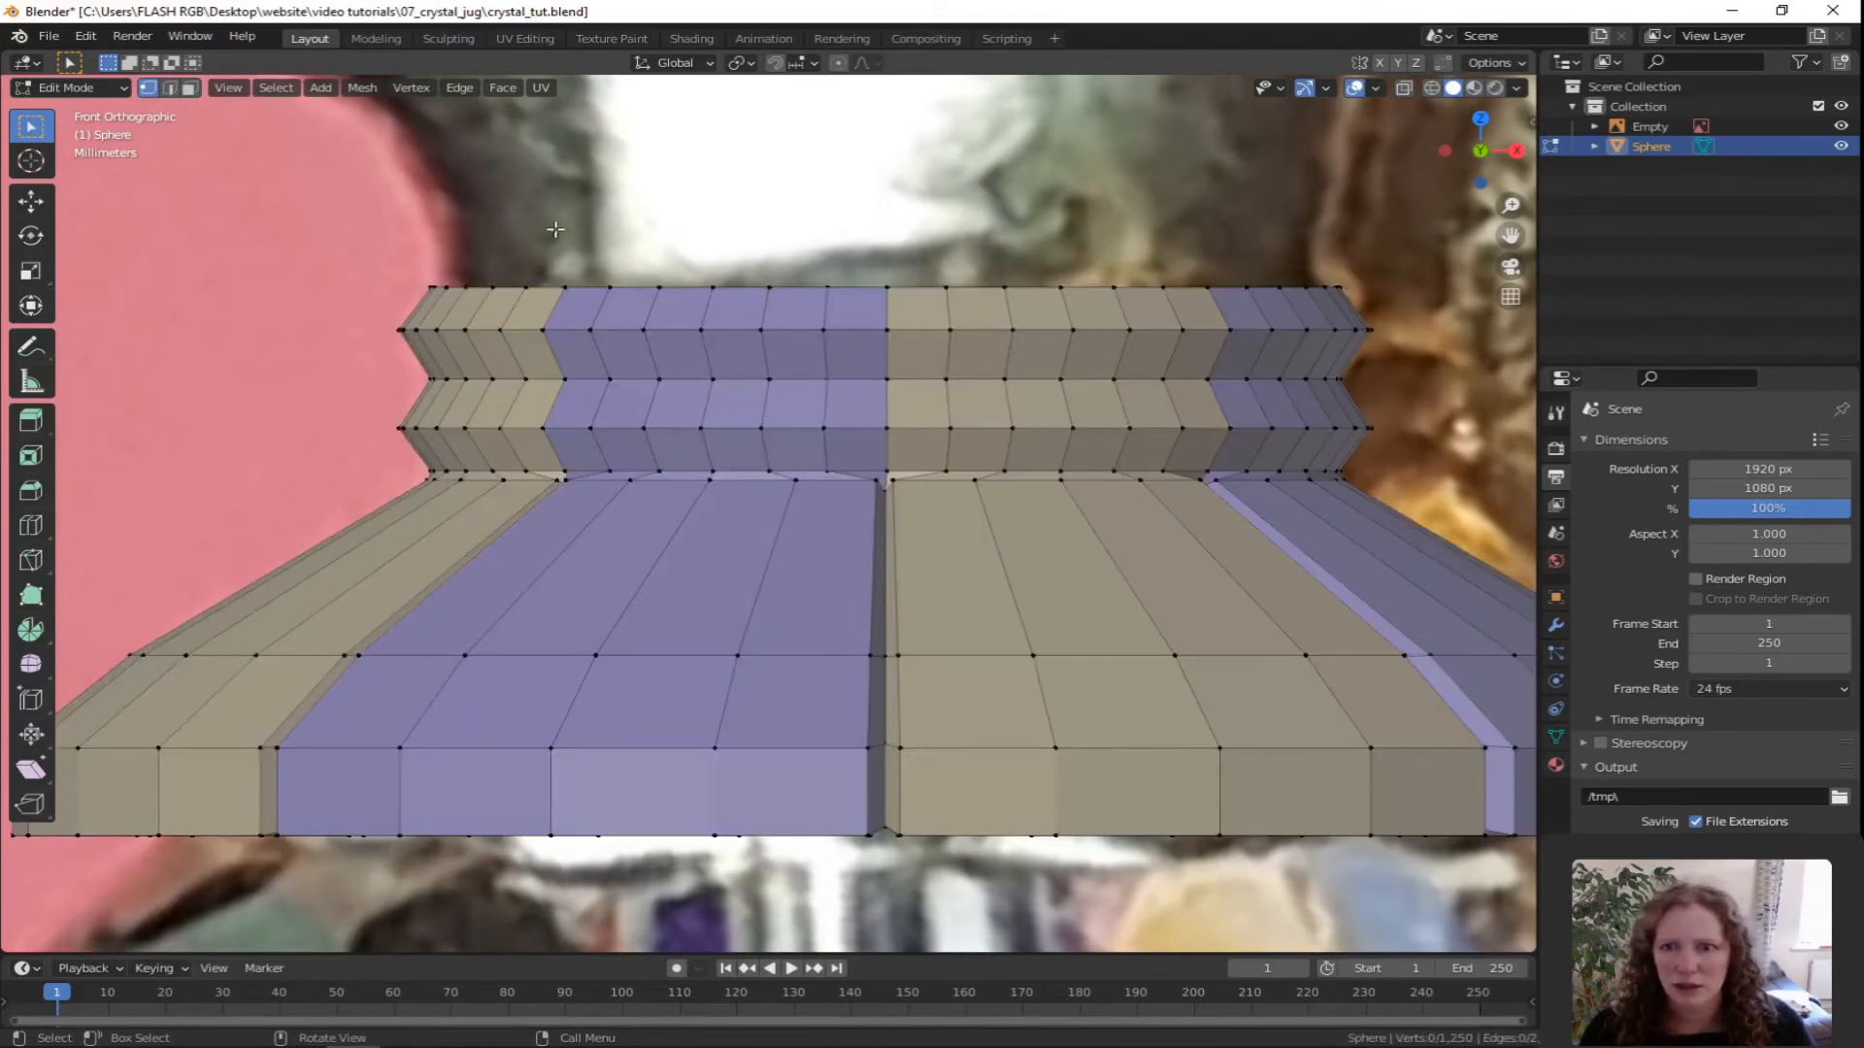
Extrude the neck's top edge loop about 0.00155 m upward along Z and scale it to about 1.087 to widen it slightly.
left_click(592, 287, "alt")
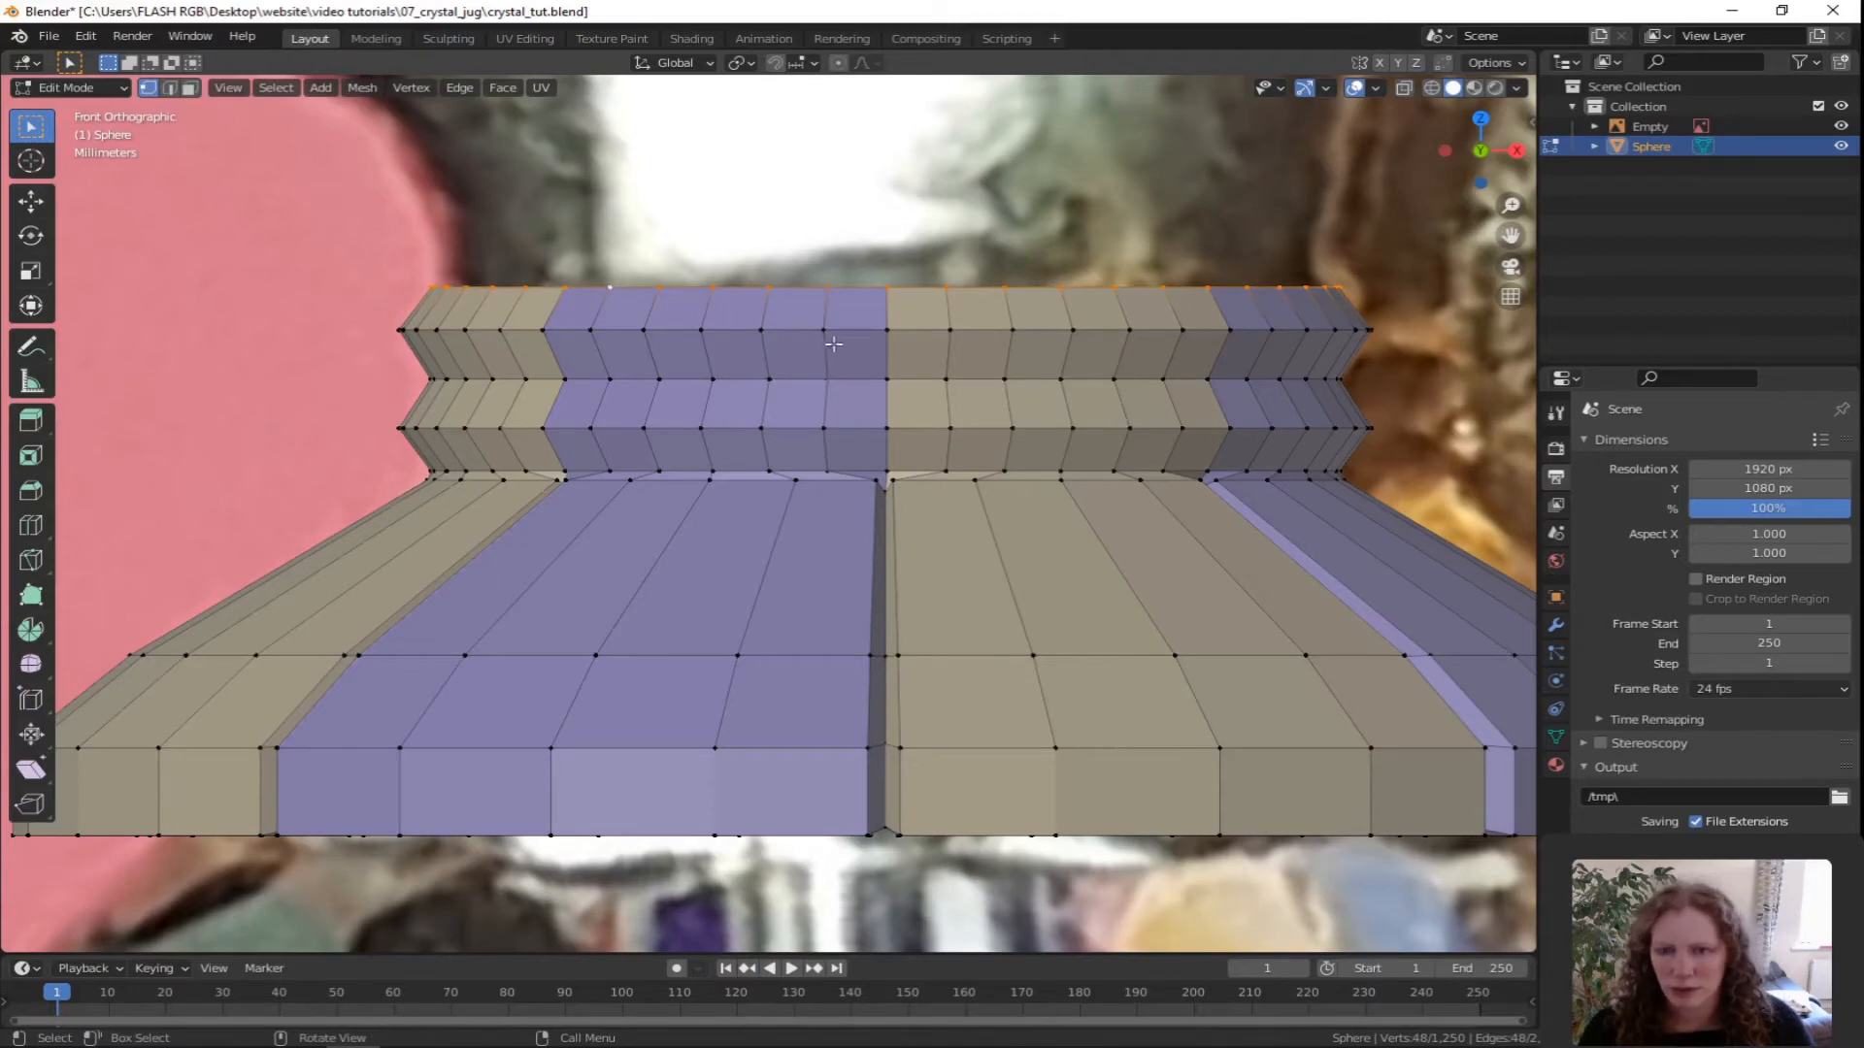
scroll(832, 343, "down", 3)
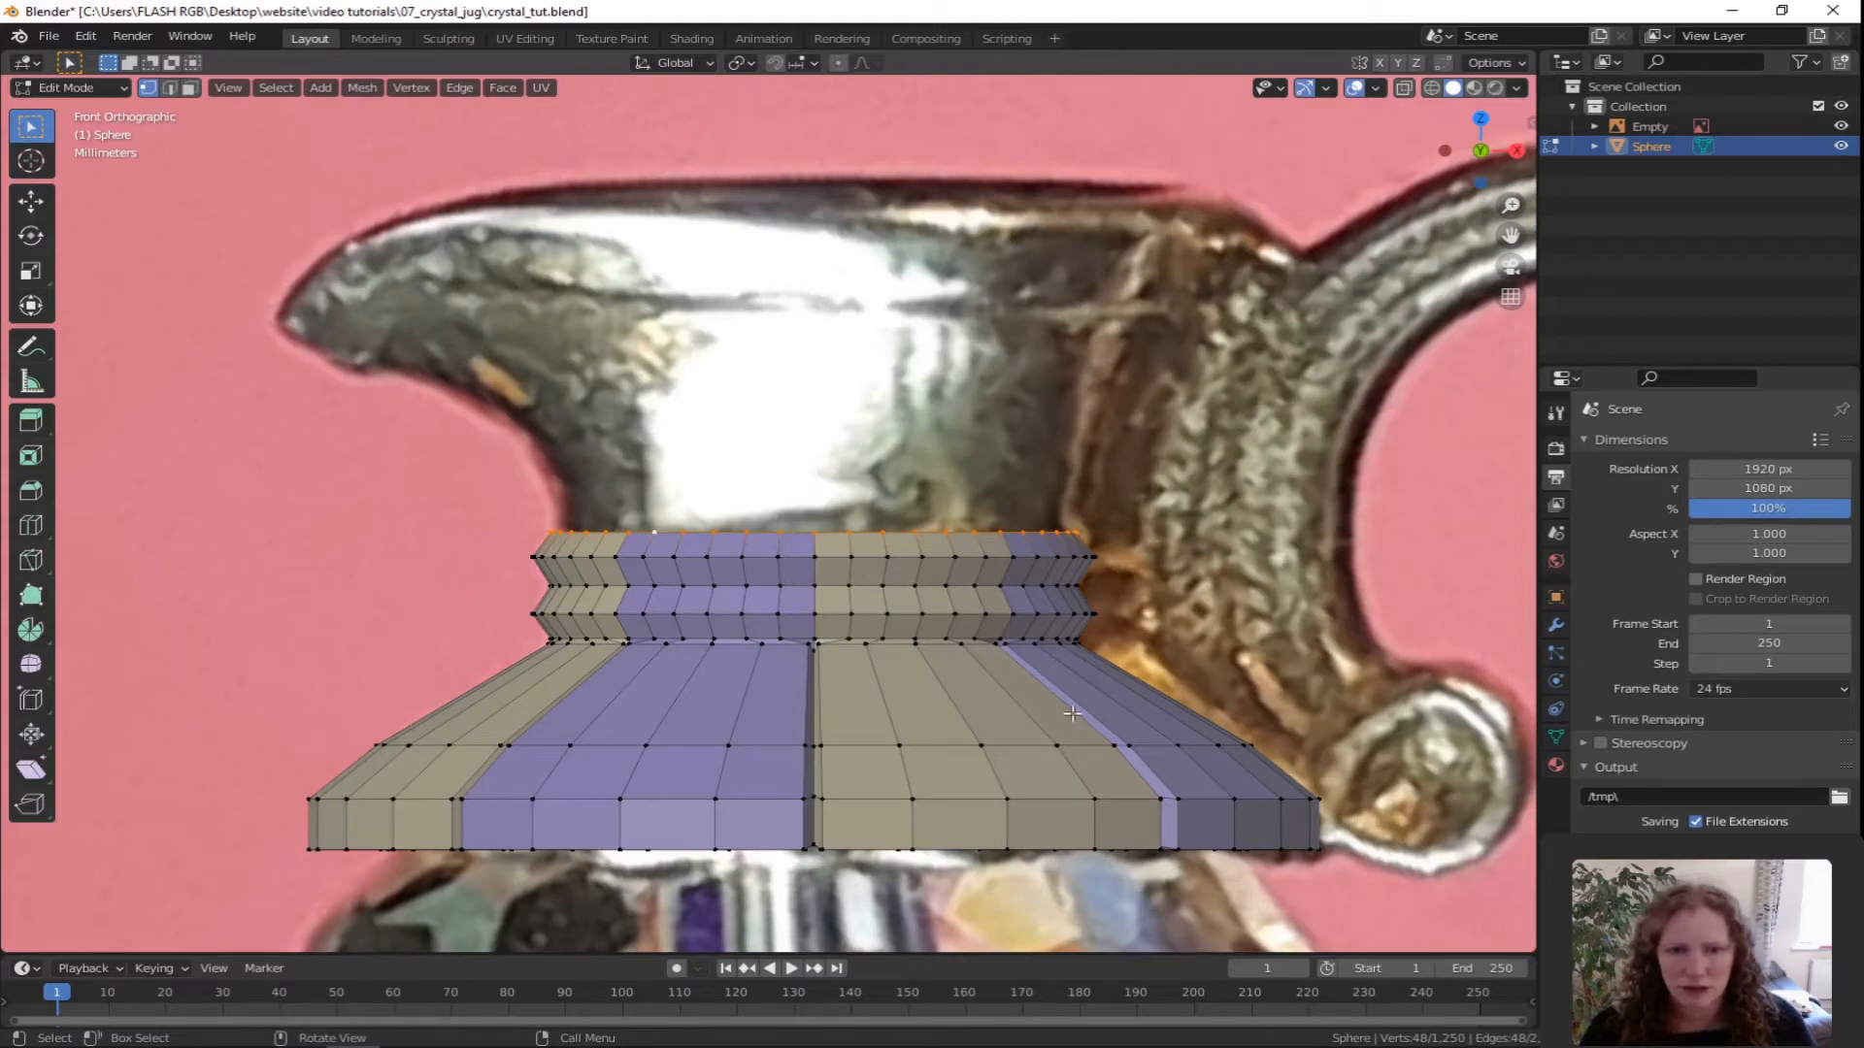
key("g")
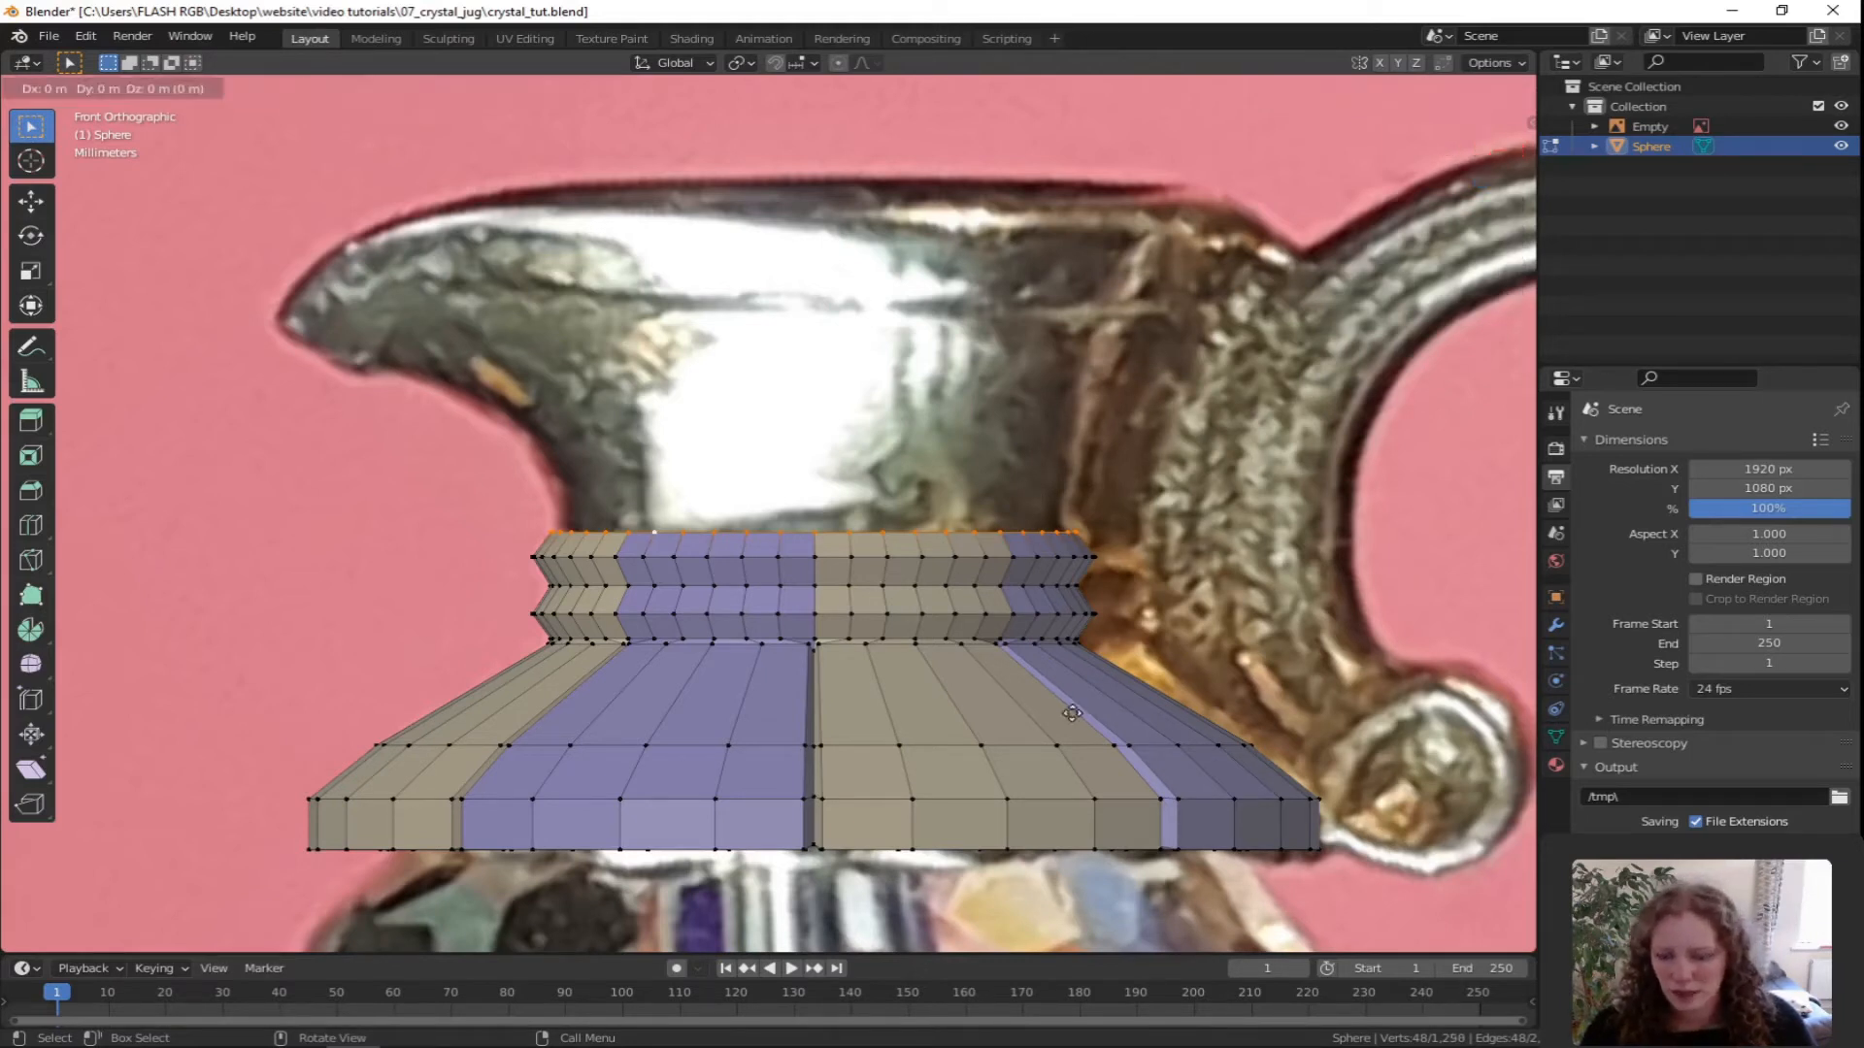
key("z")
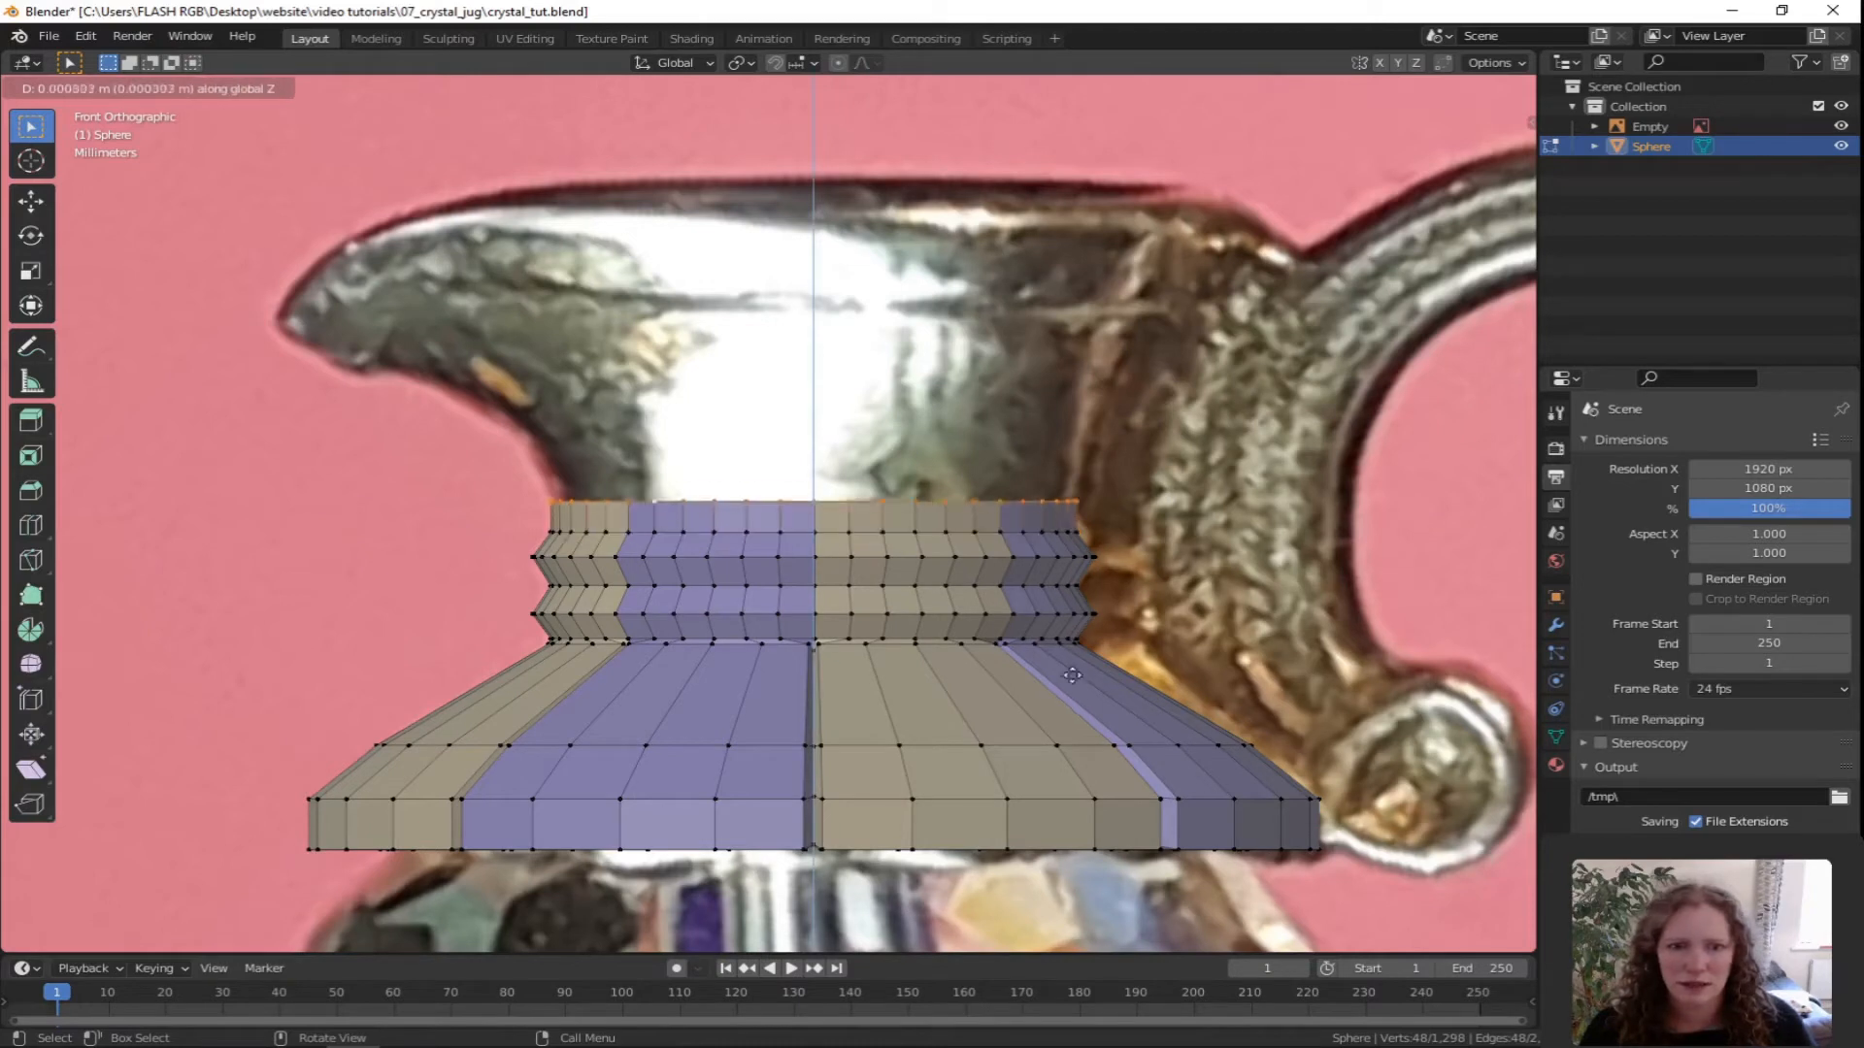
left_click(1068, 589)
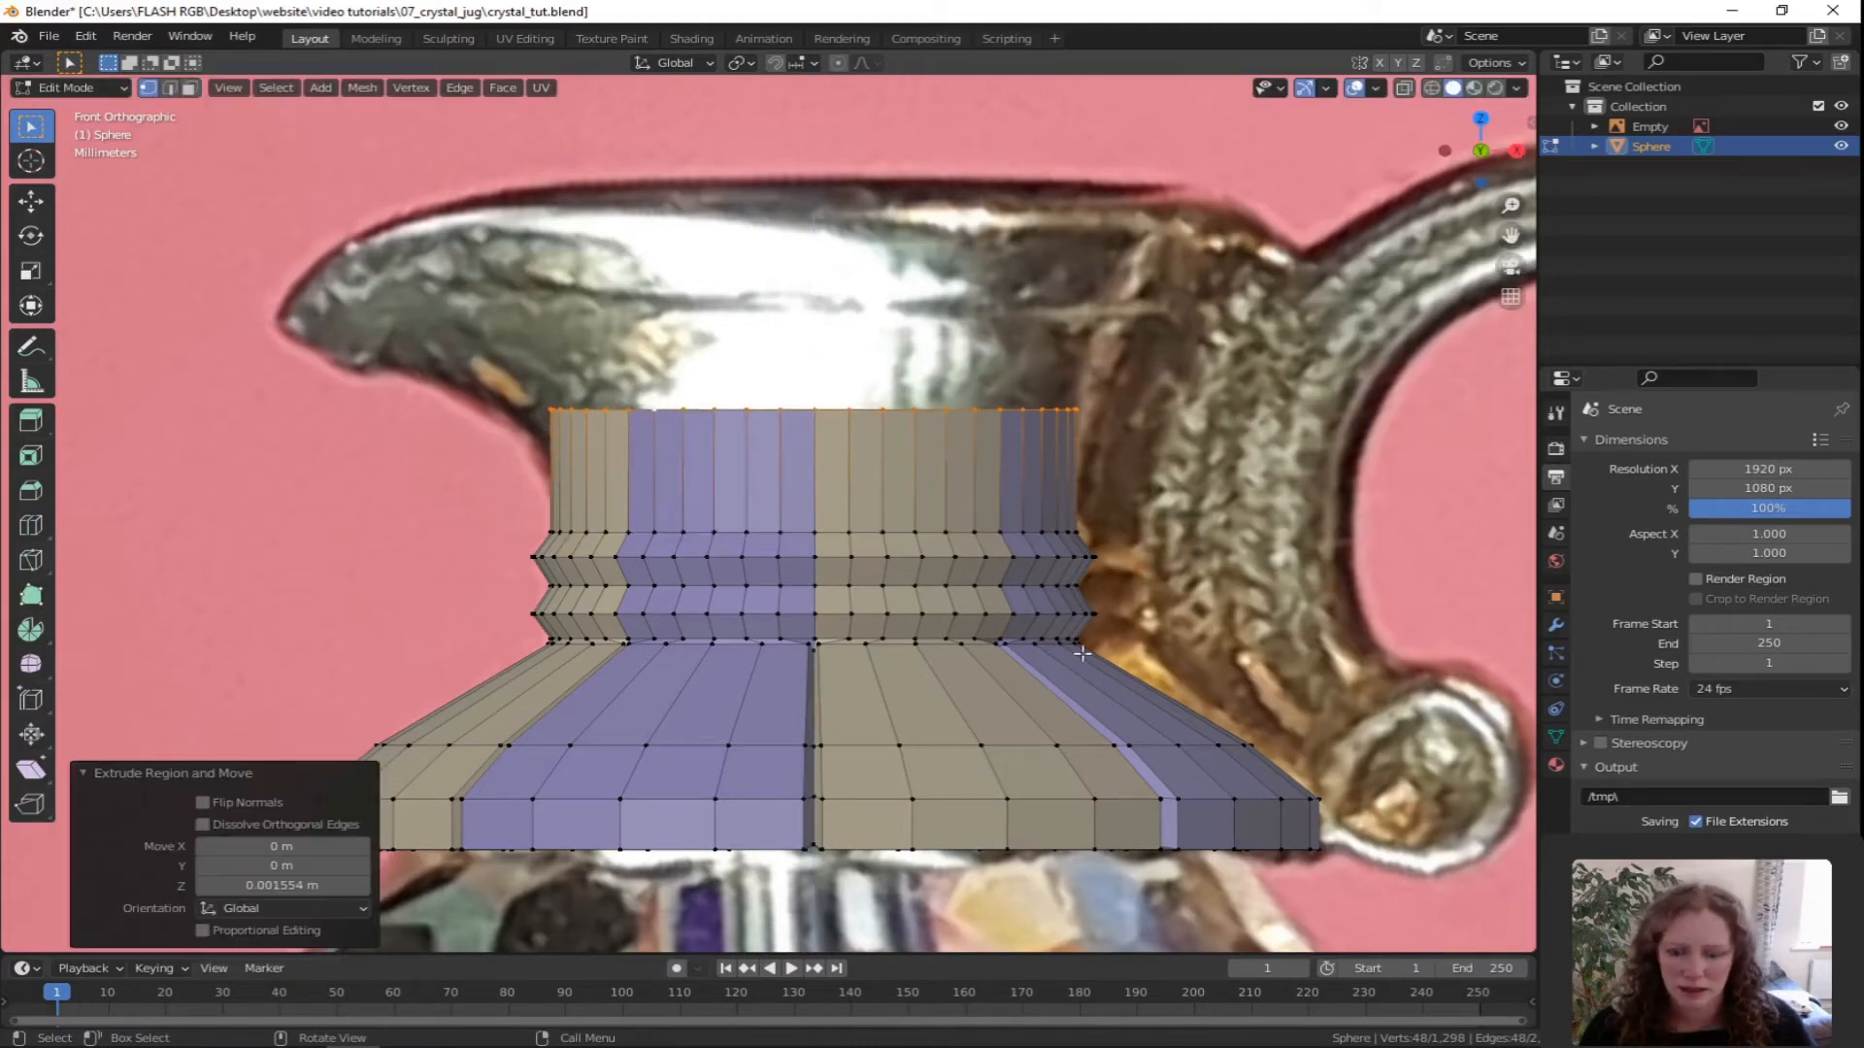
key("s")
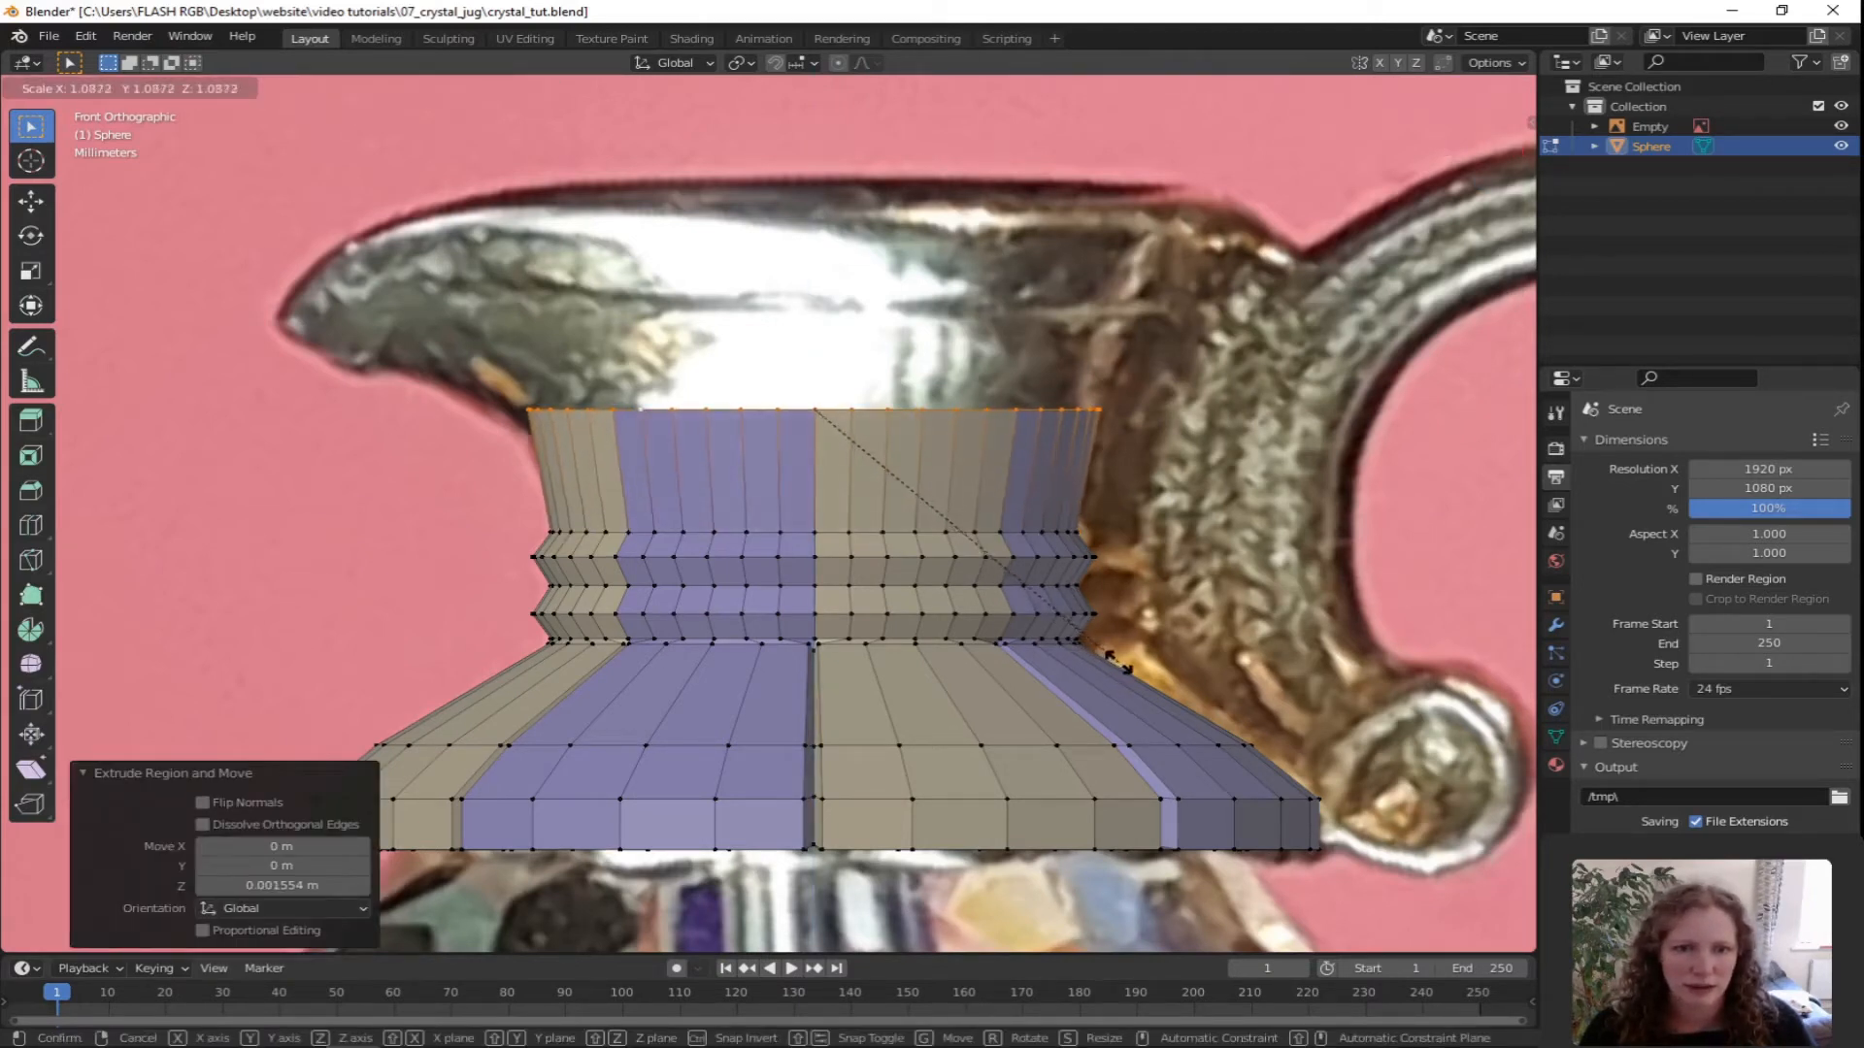
left_click(1119, 663)
Extrude the top loop another 0.00258 m or so up along Z and scale it to about 1.498, flaring it toward the reference jug's mouth.
key("e")
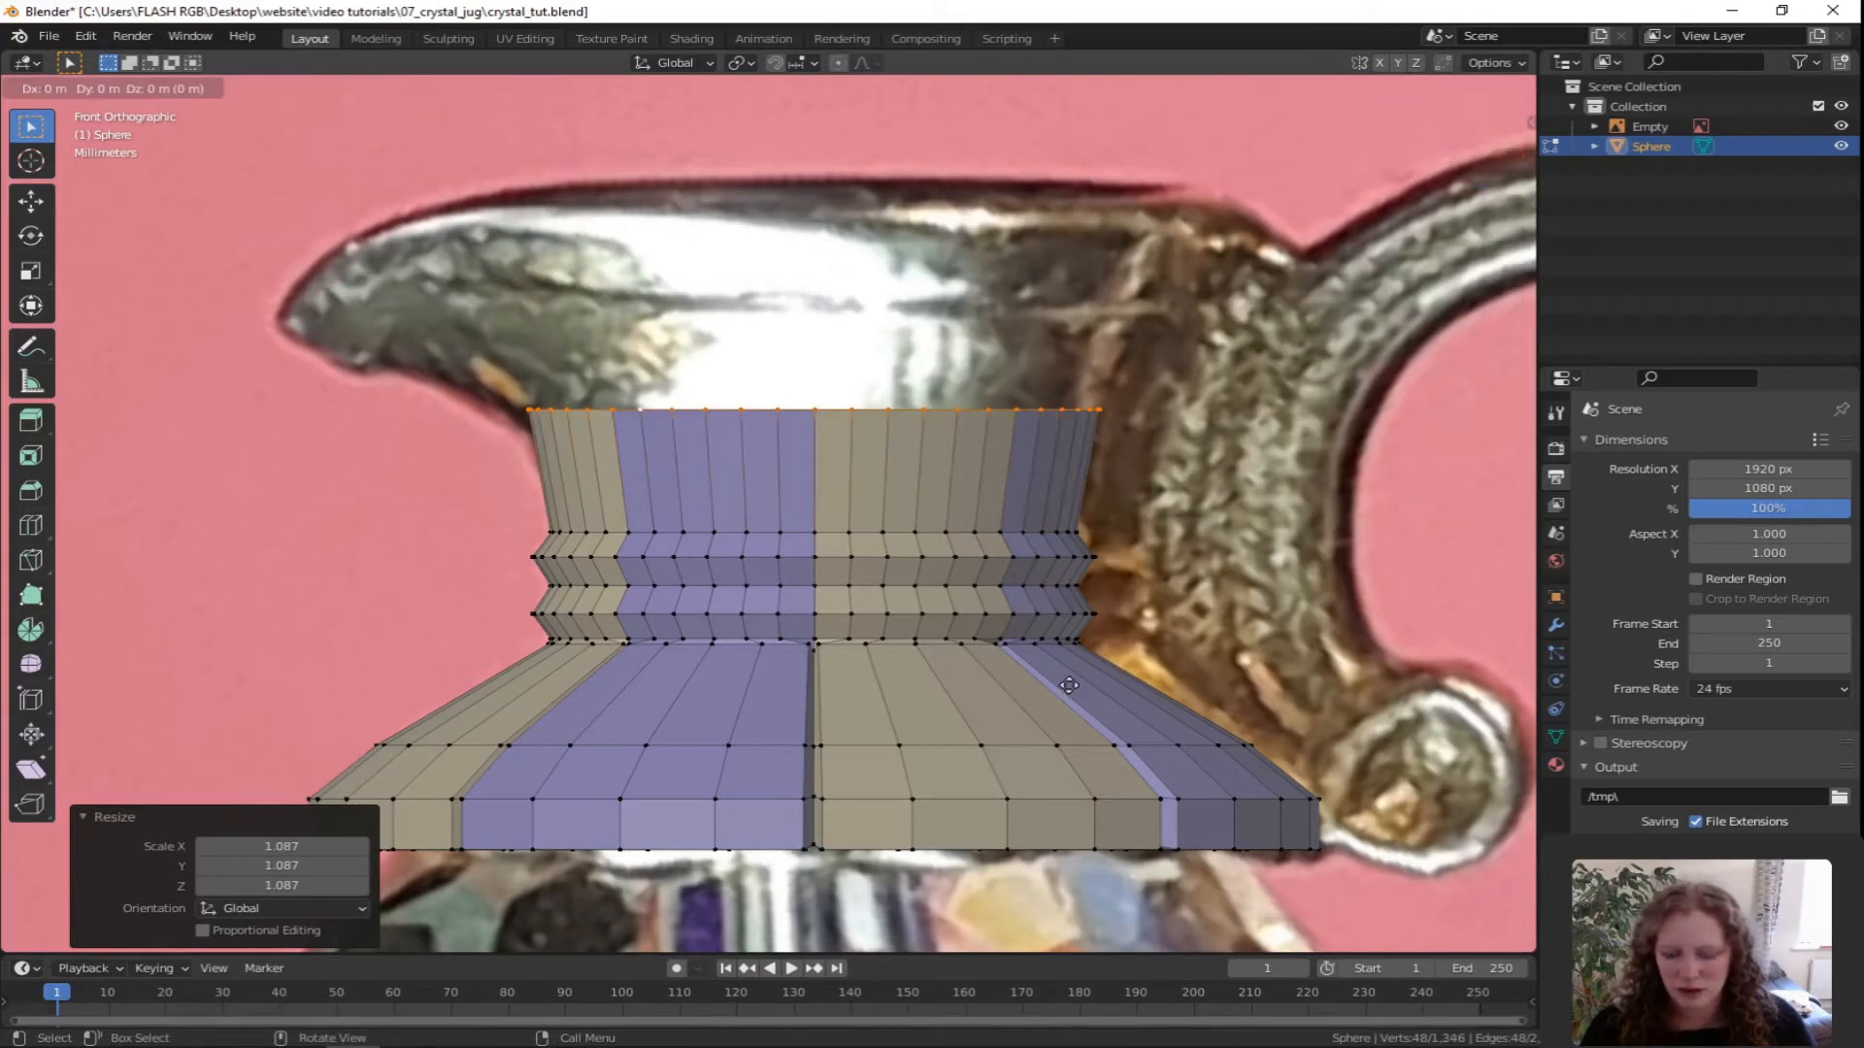
key("z")
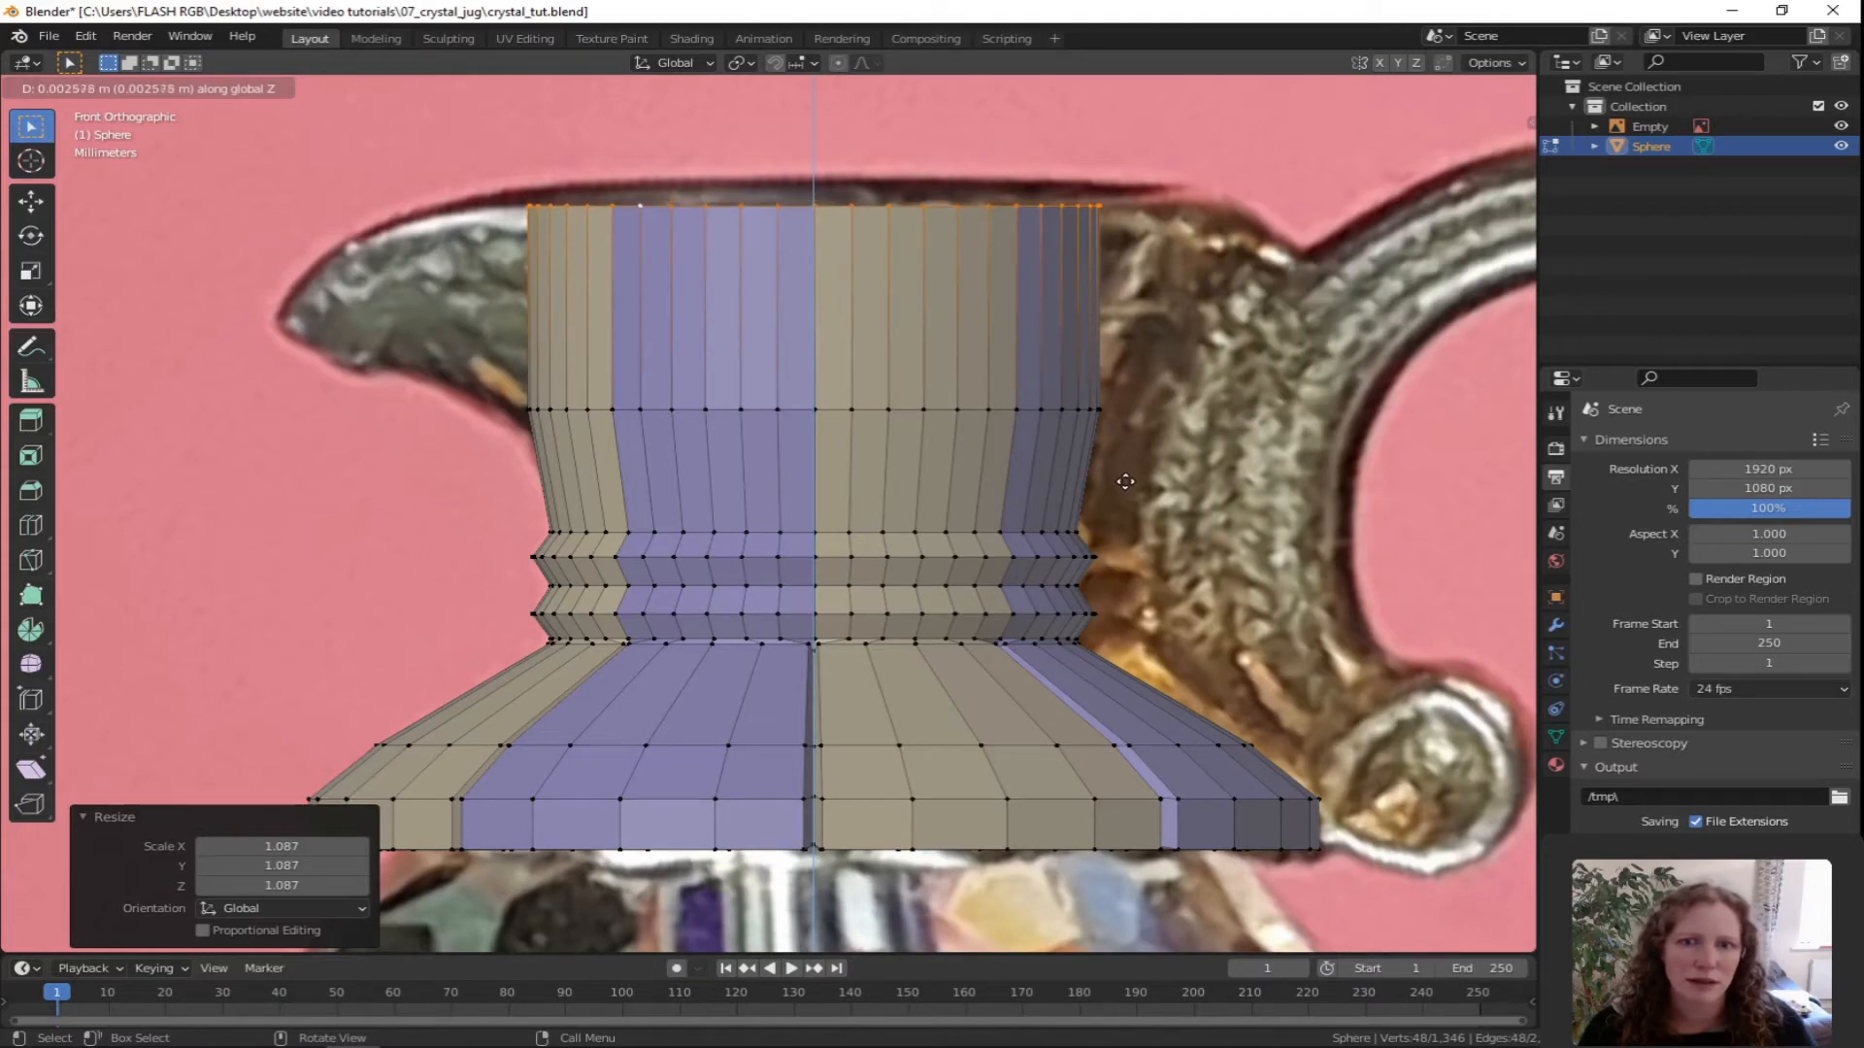
left_click(1125, 482)
key("s")
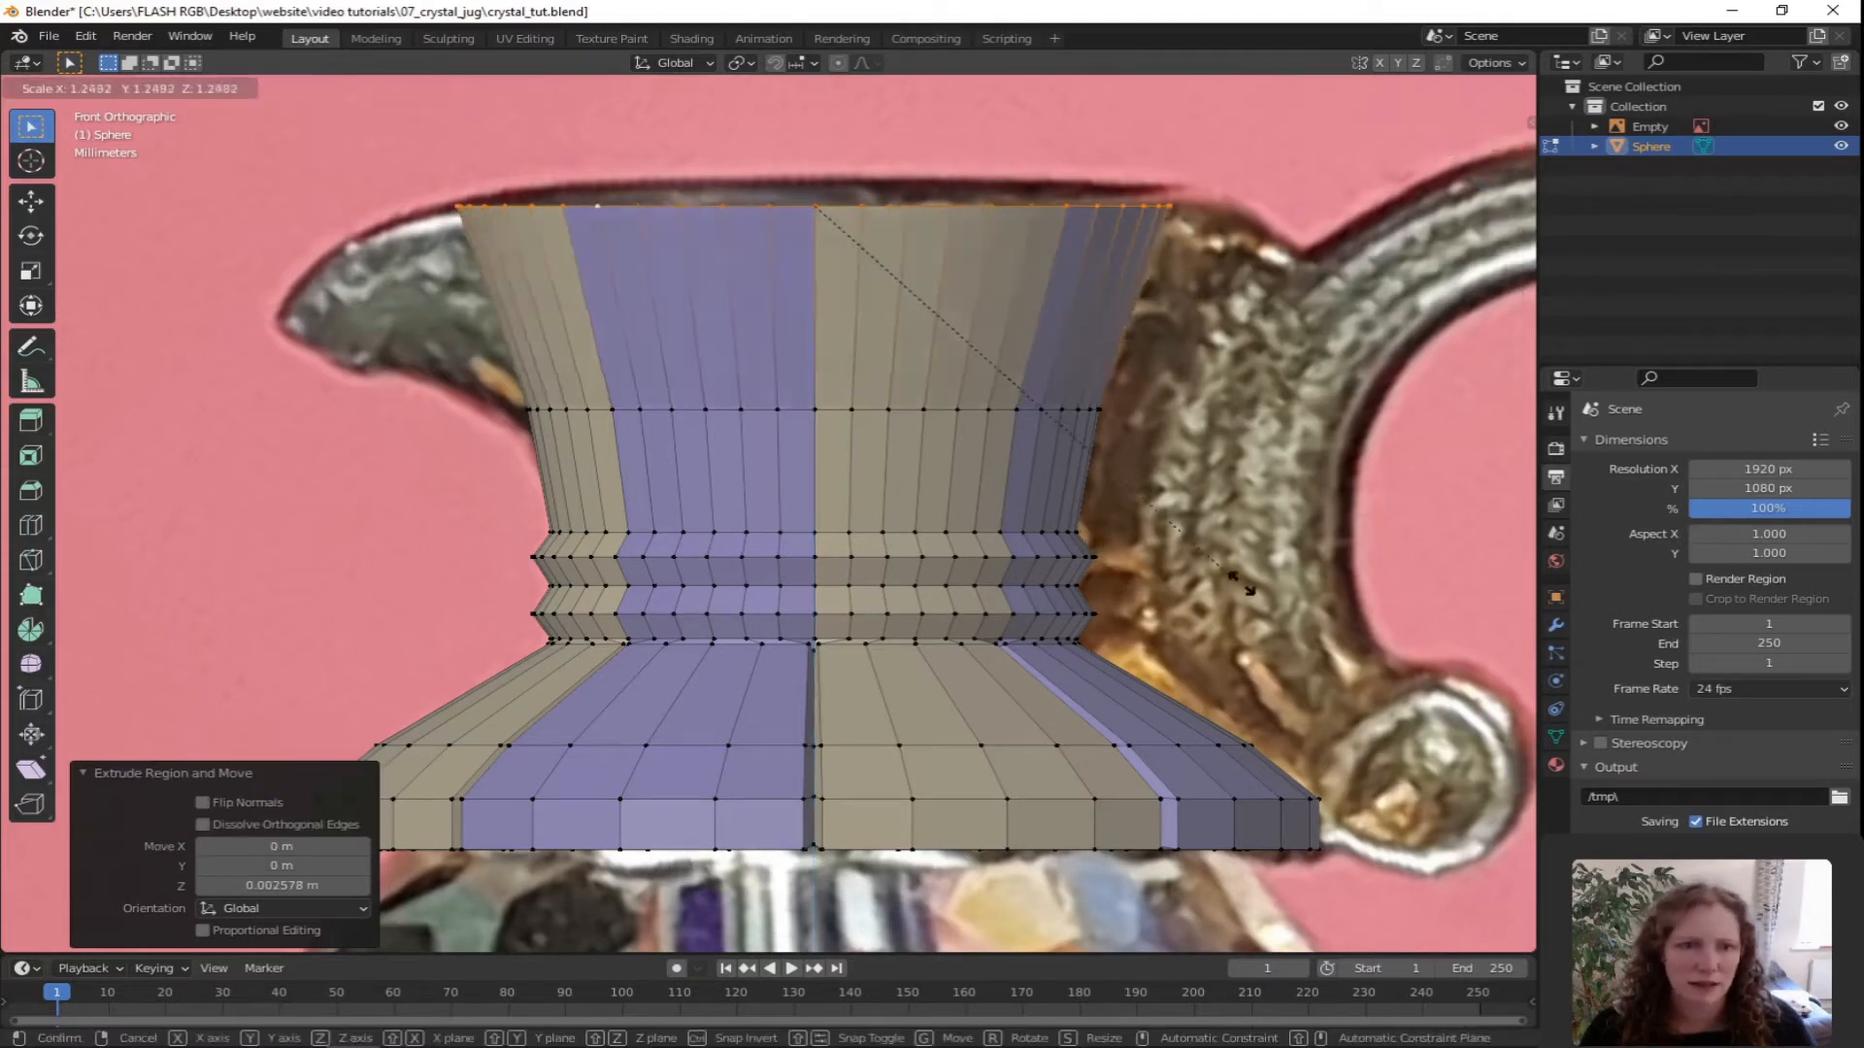
left_click(1352, 633)
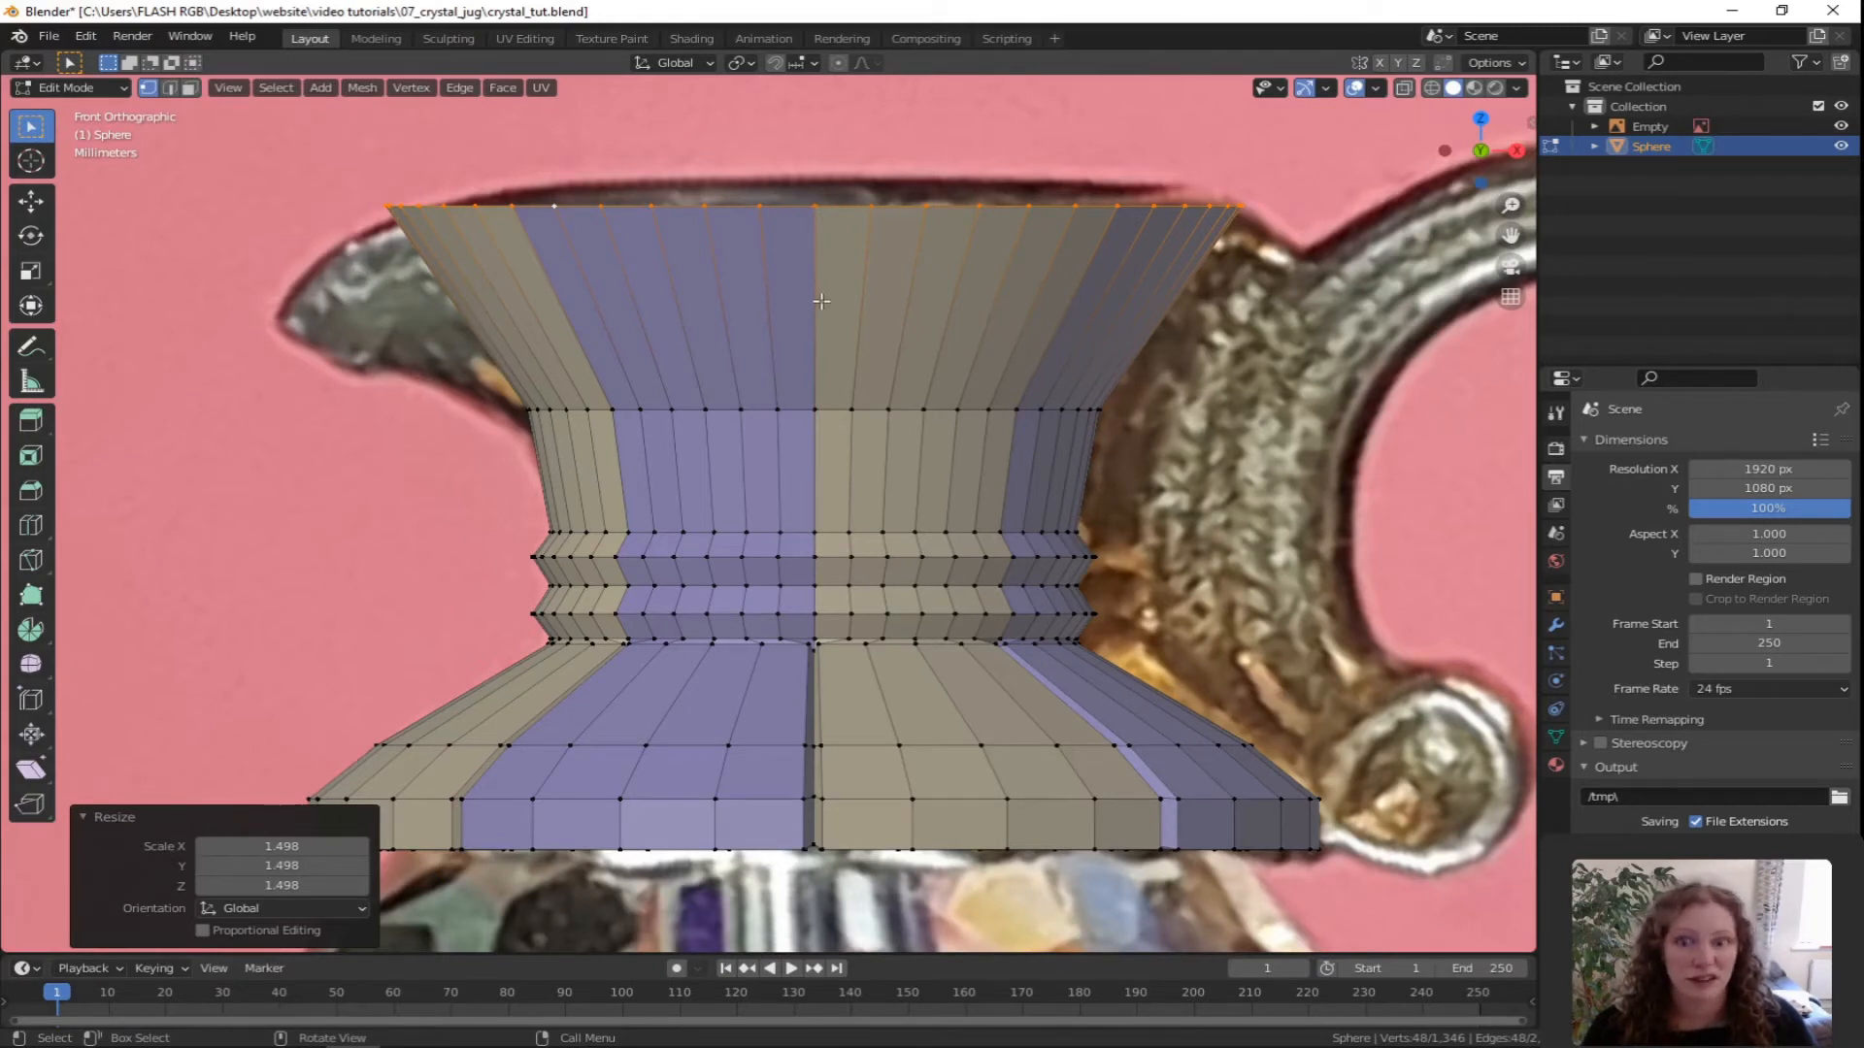
Add one horizontal loop cut midway up the flared section without sliding it, and scale it slightly inward to curve the profile.
key("ctrl+r")
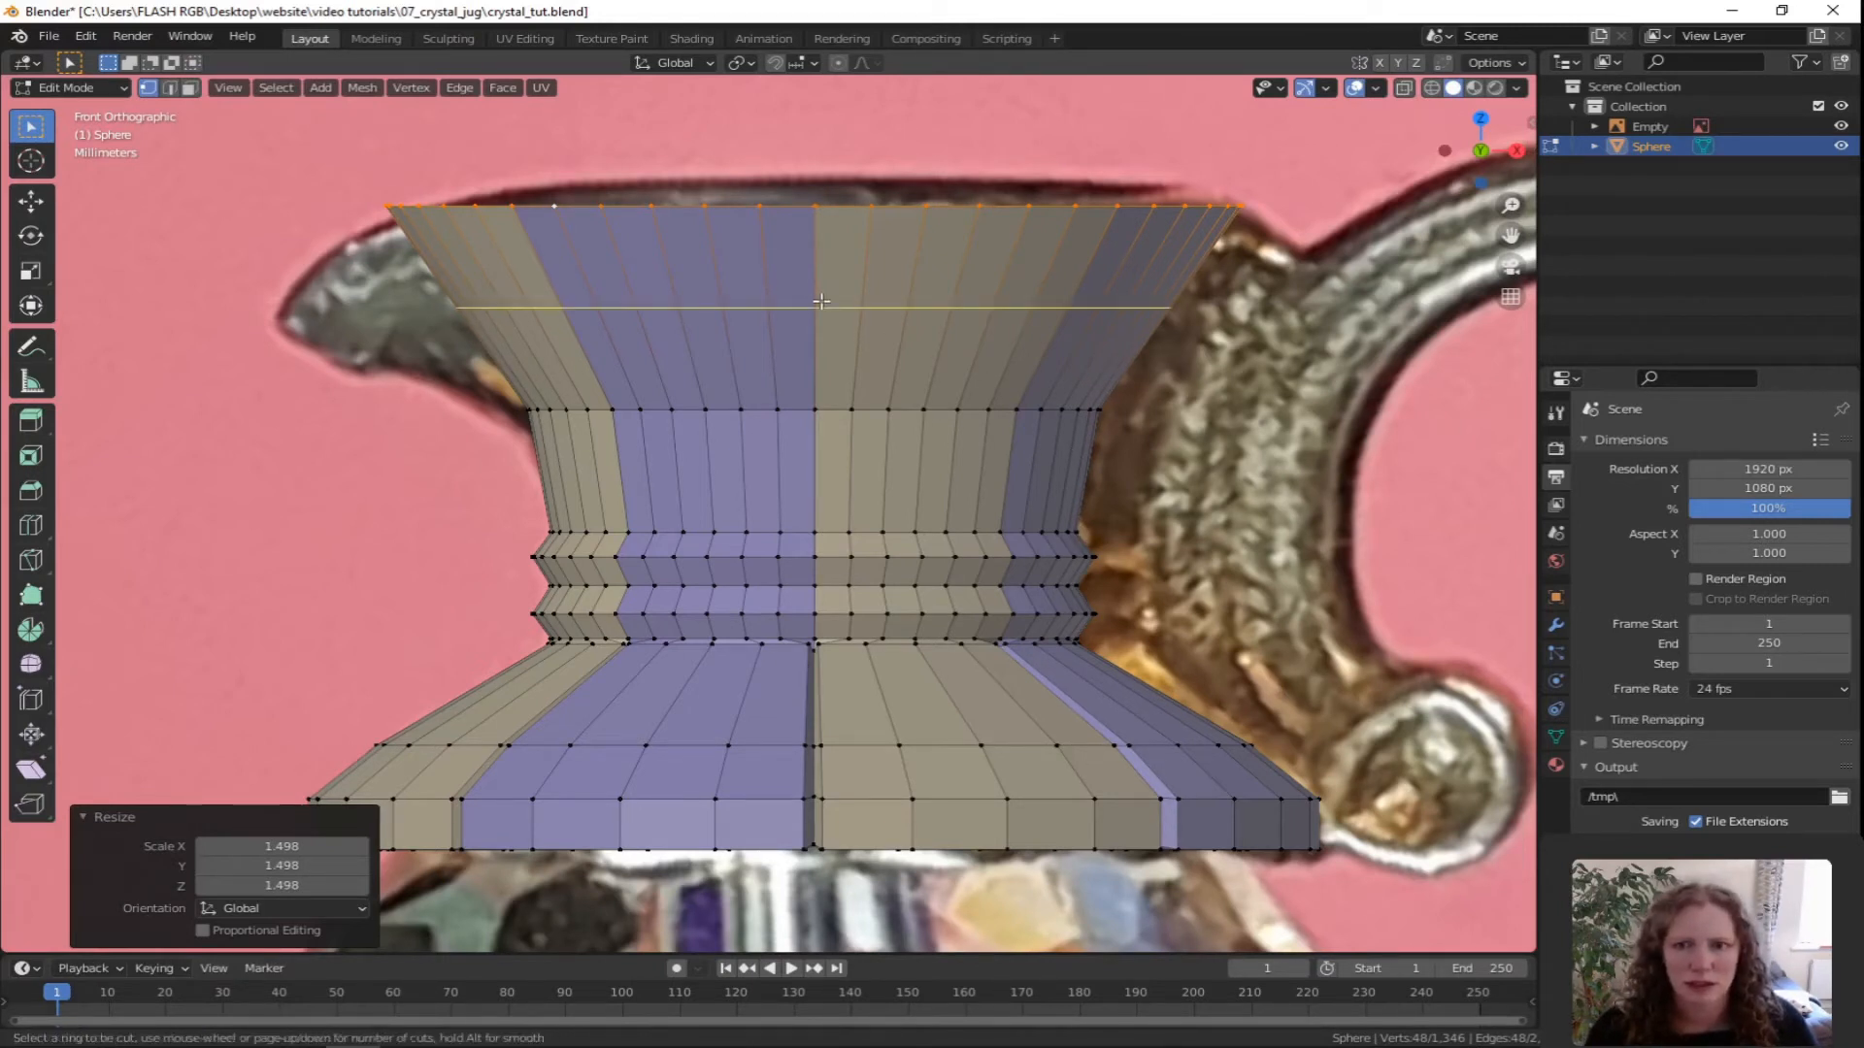
left_click(821, 301)
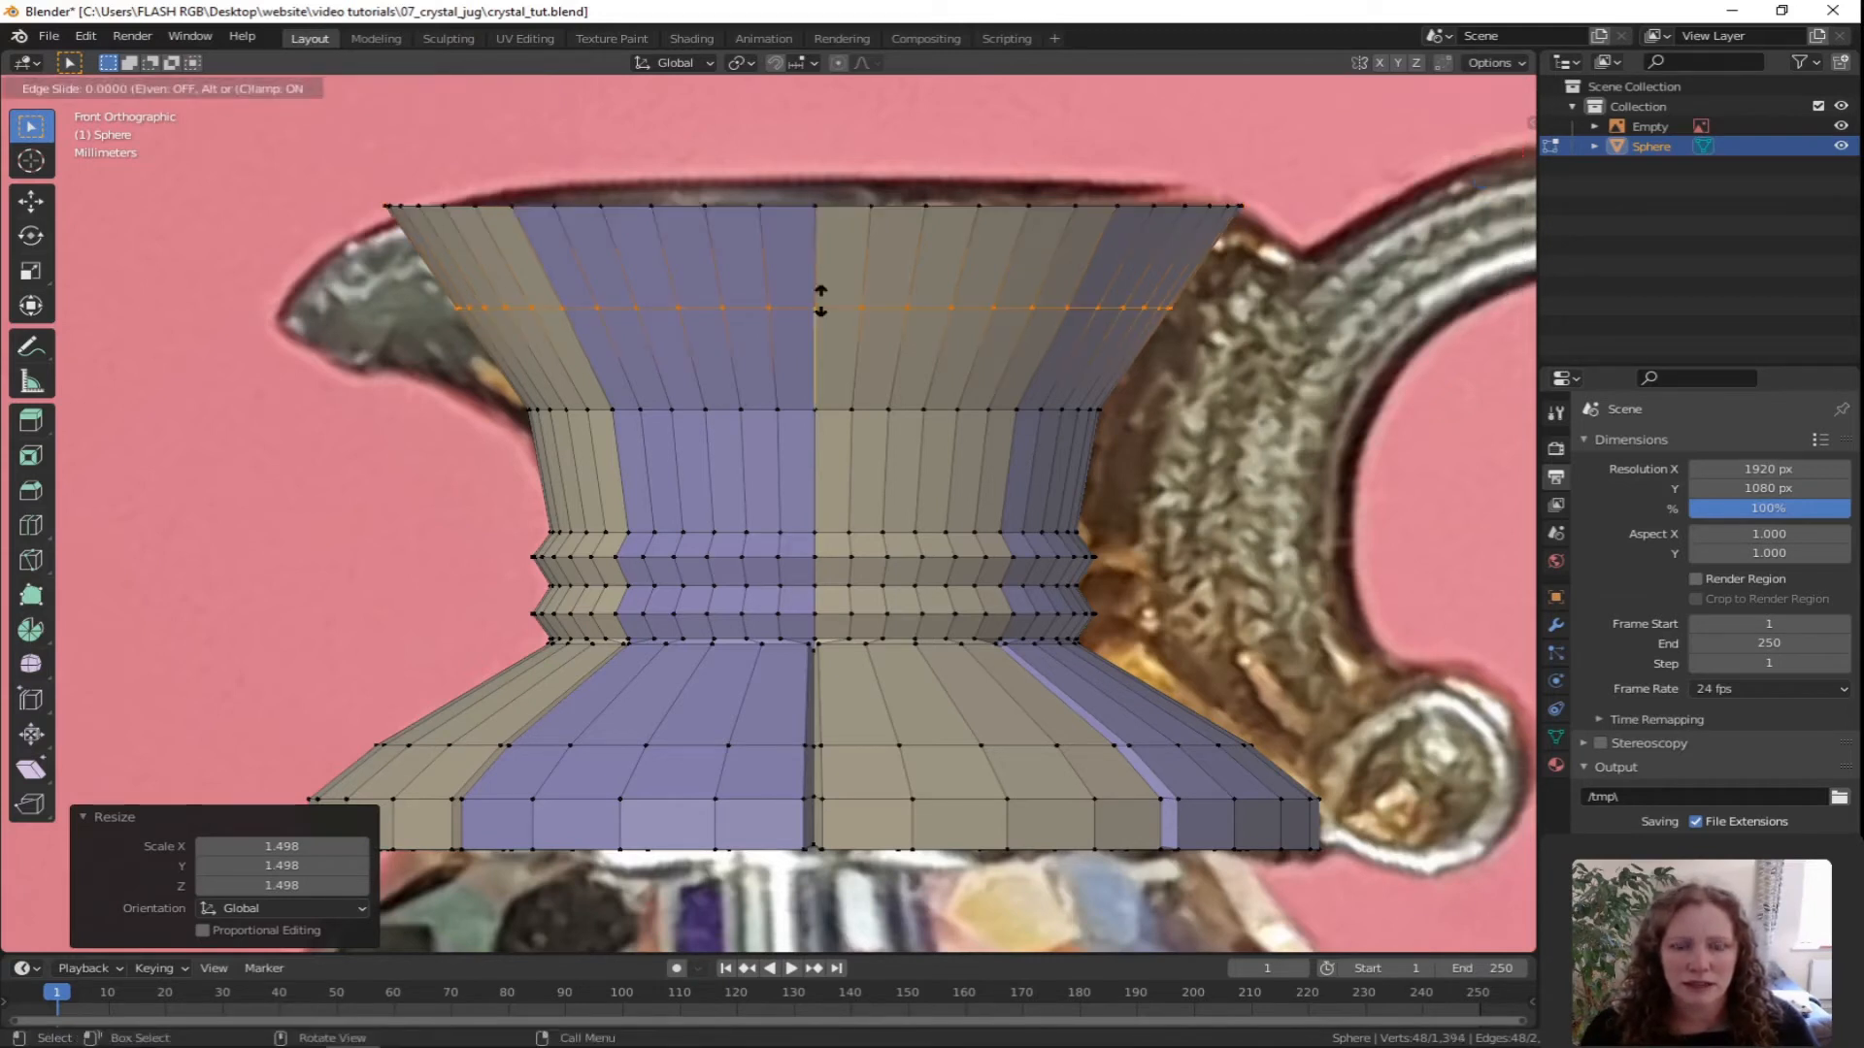
right_click(821, 302)
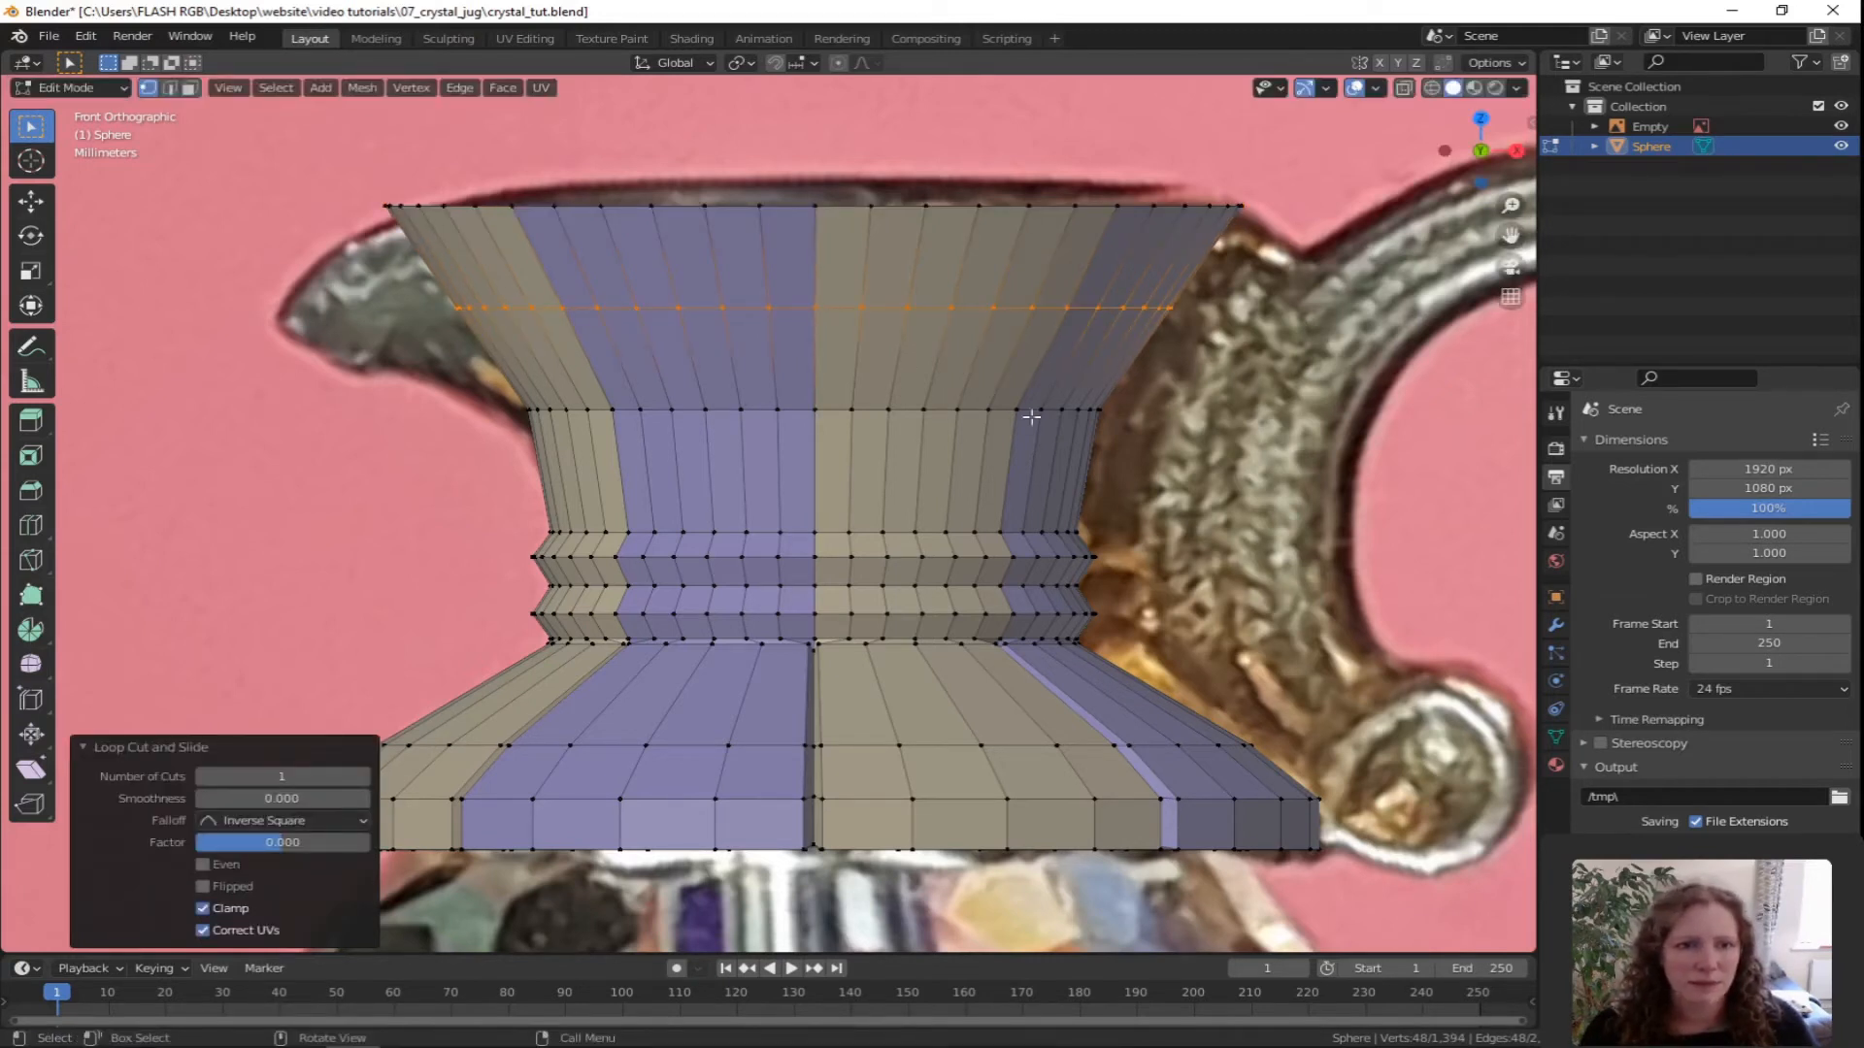
key("s")
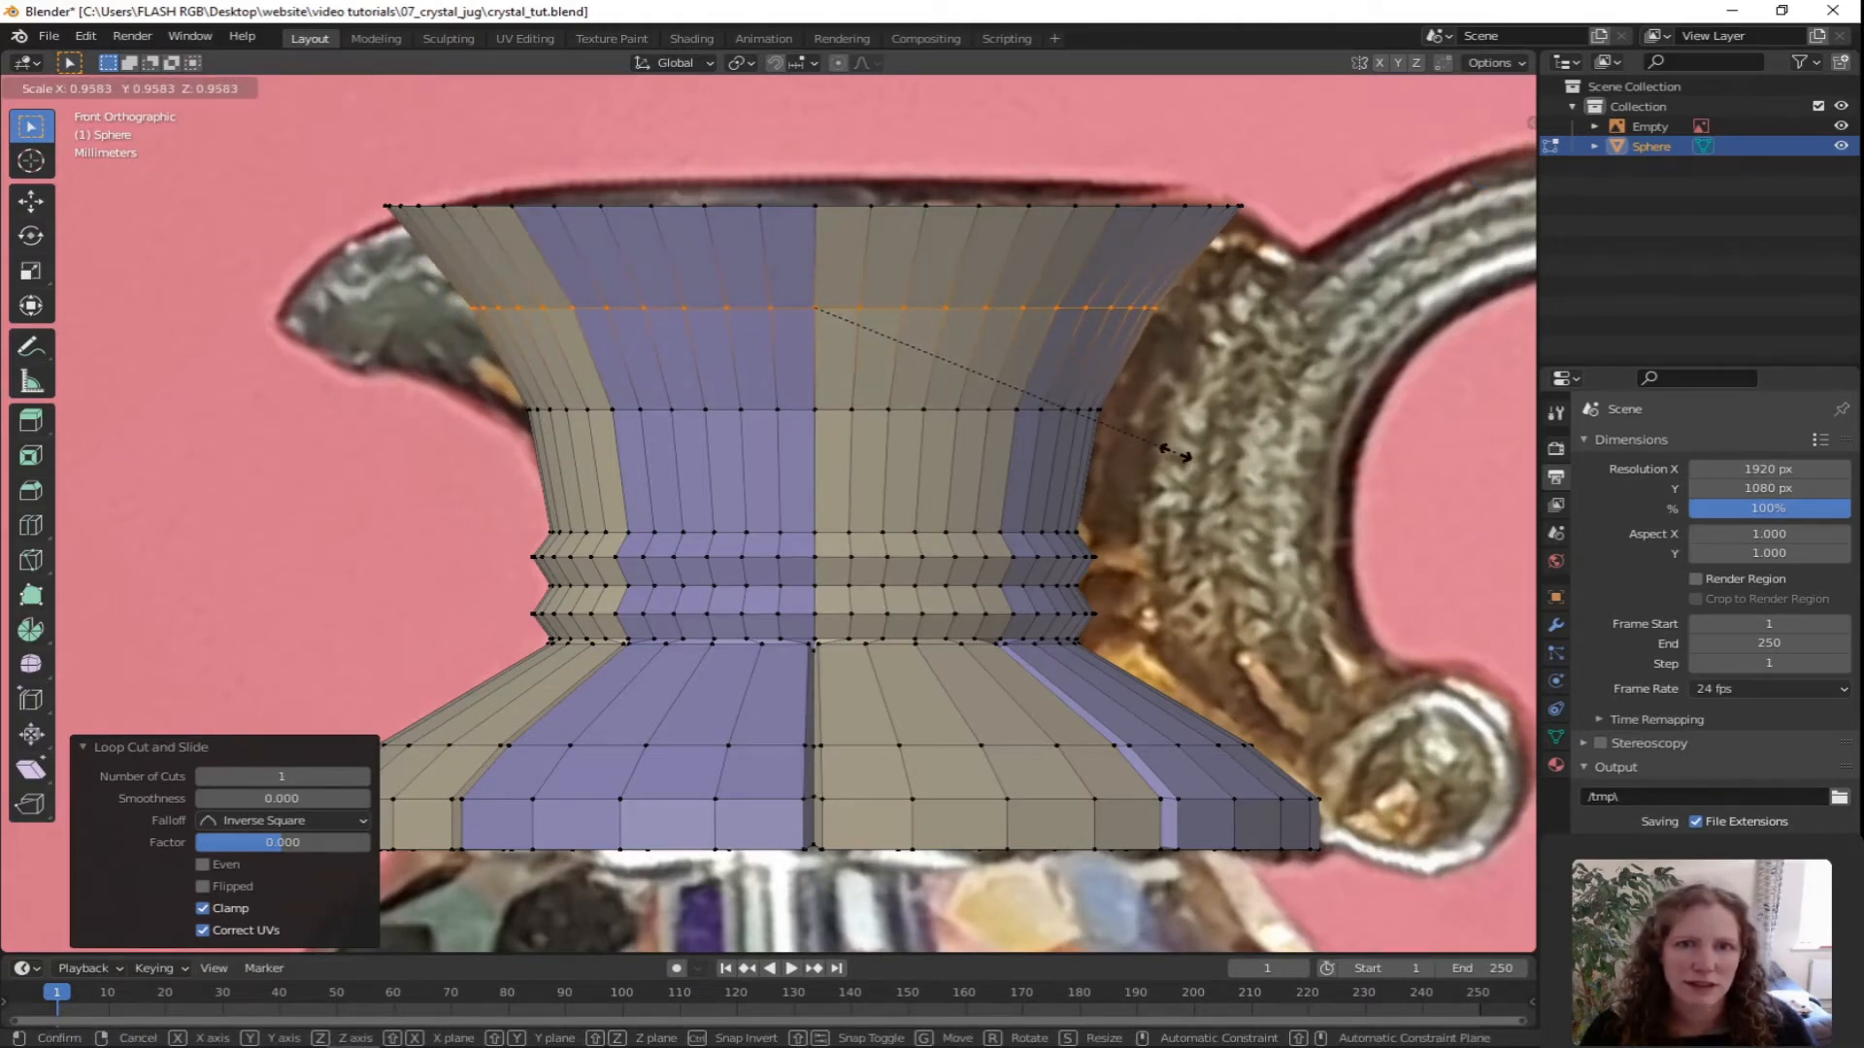
Scale the new edge loop in the jug's upper neck to about 0.958 and hide the reference image.
left_click(1174, 453)
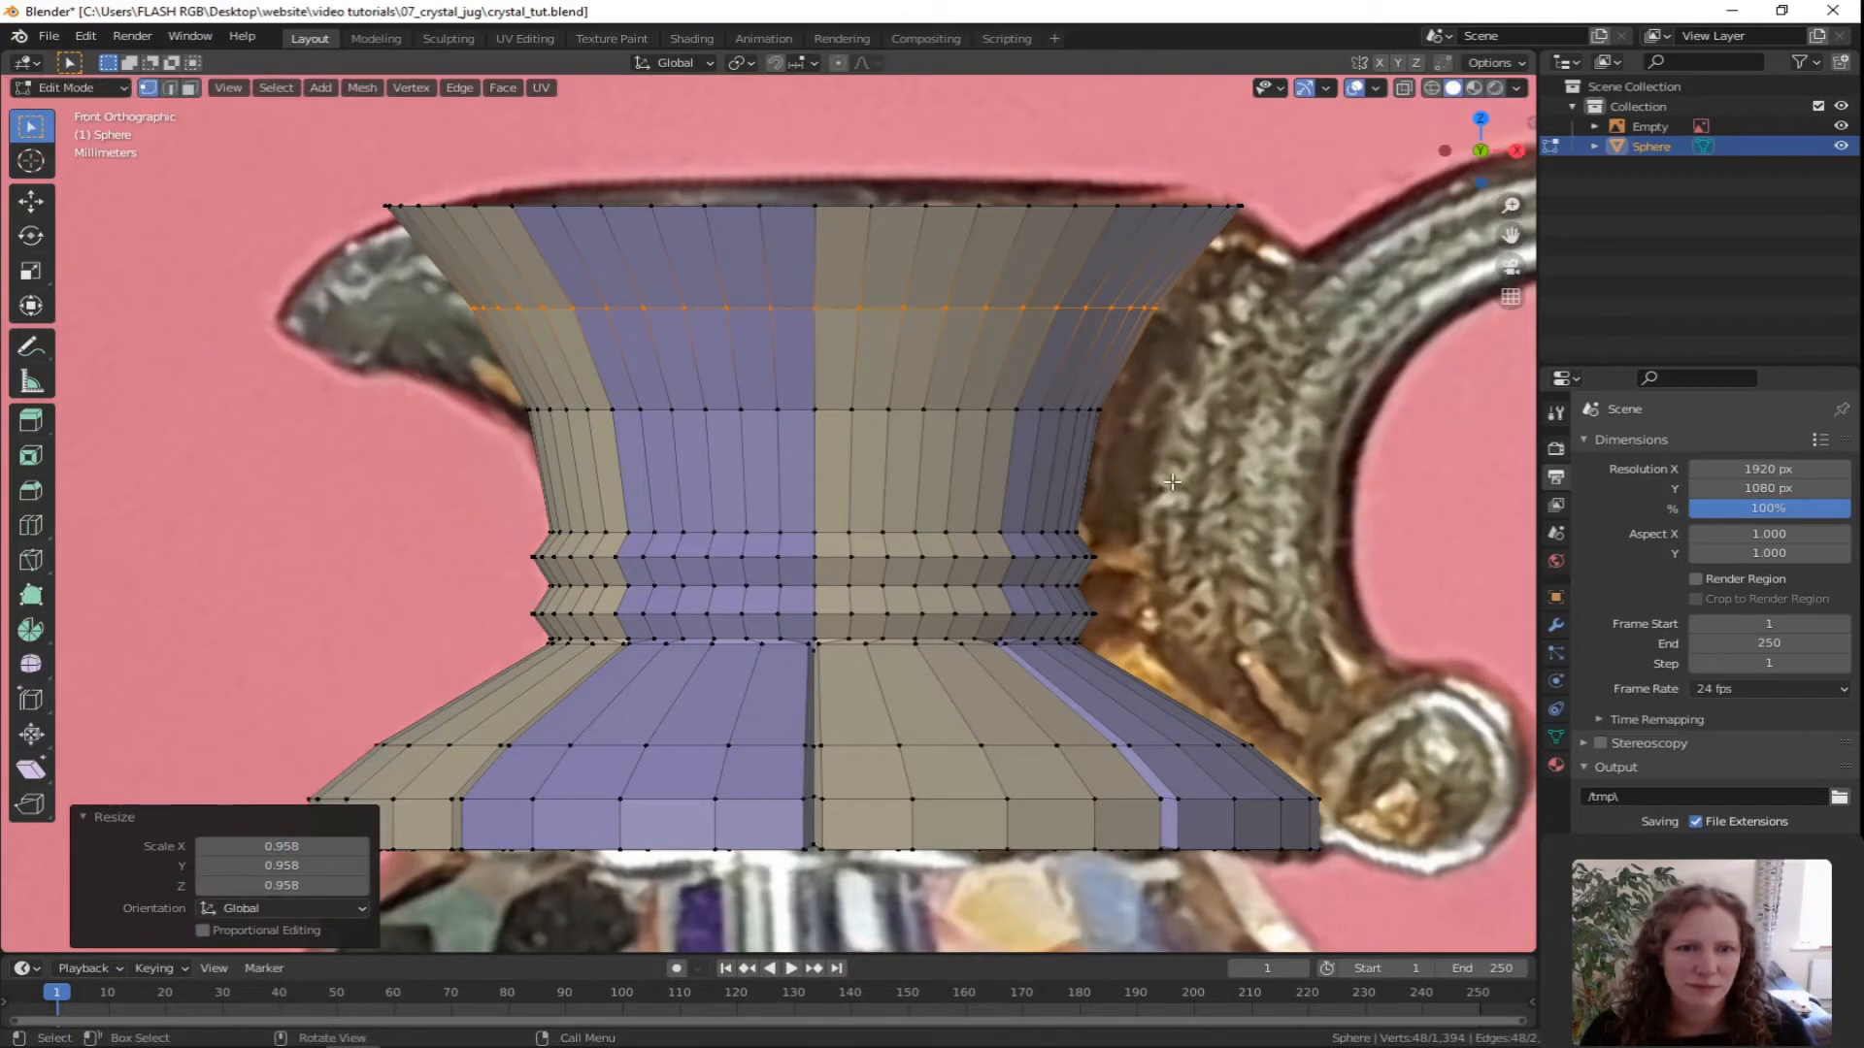
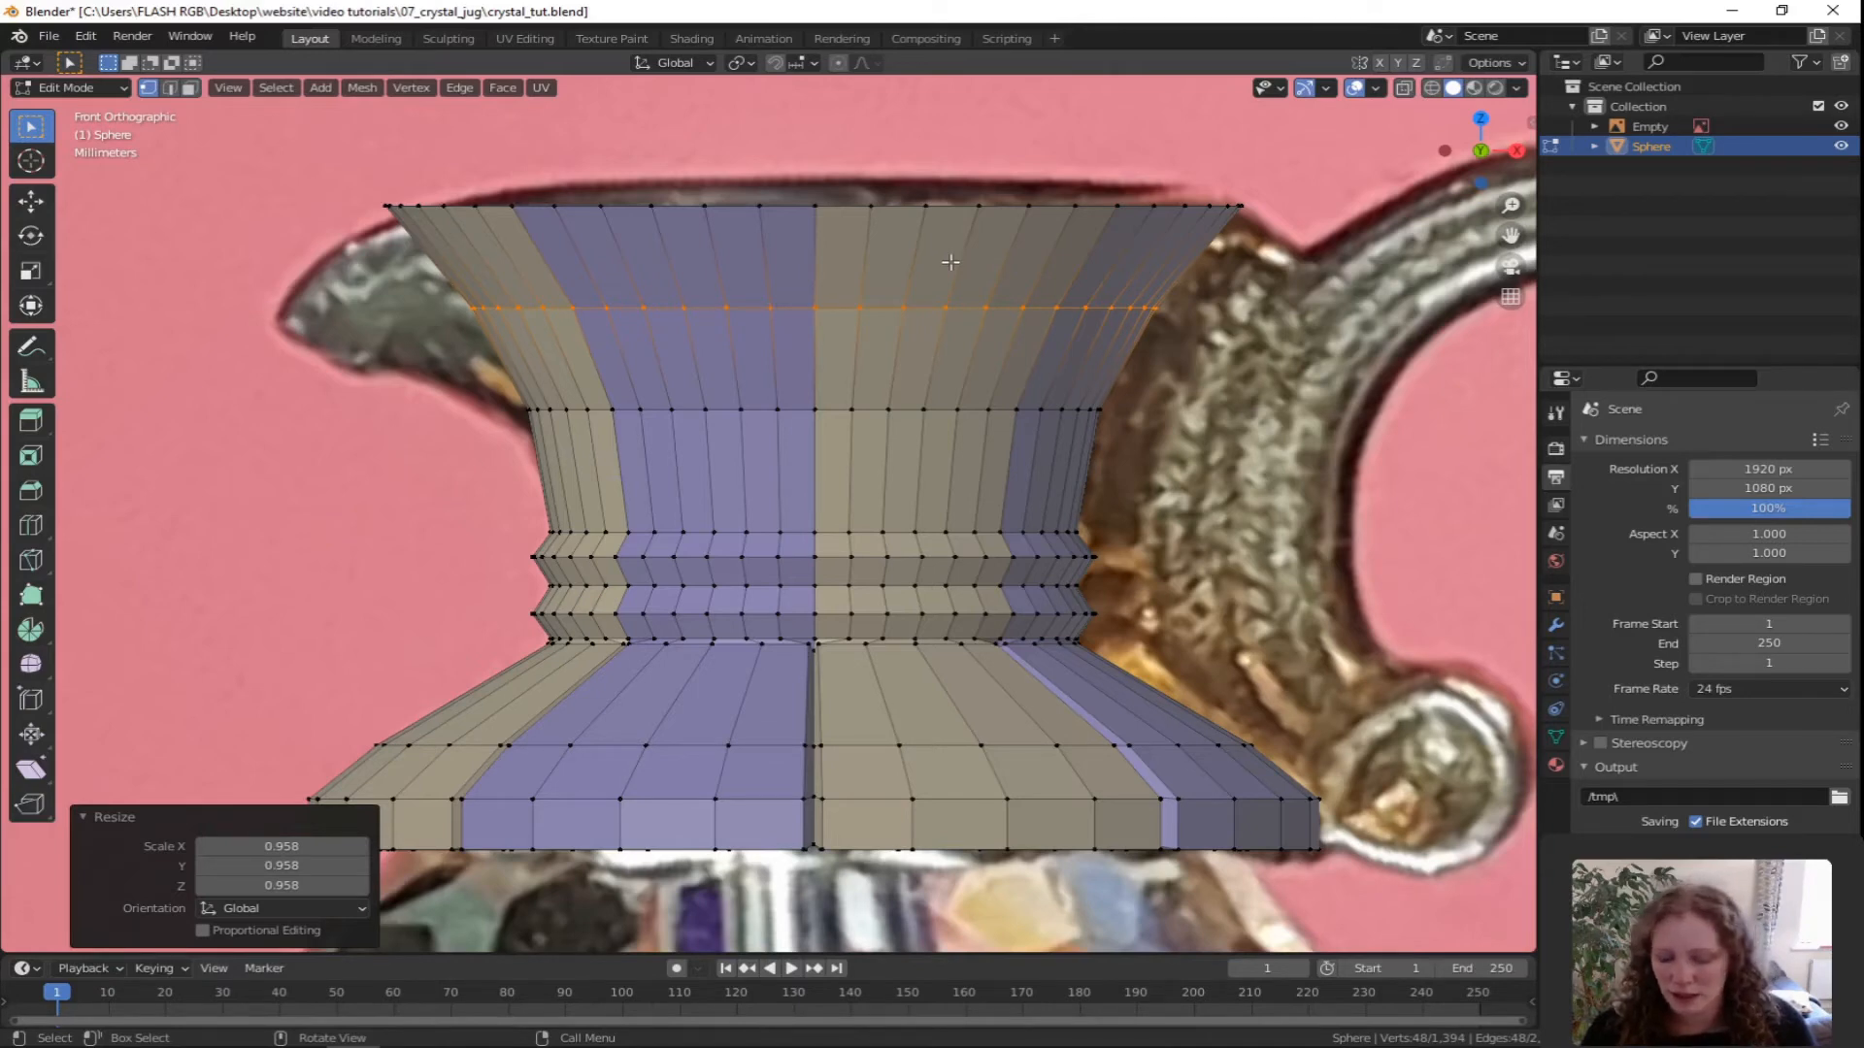
middle_click_drag(1275, 678, 1252, 592)
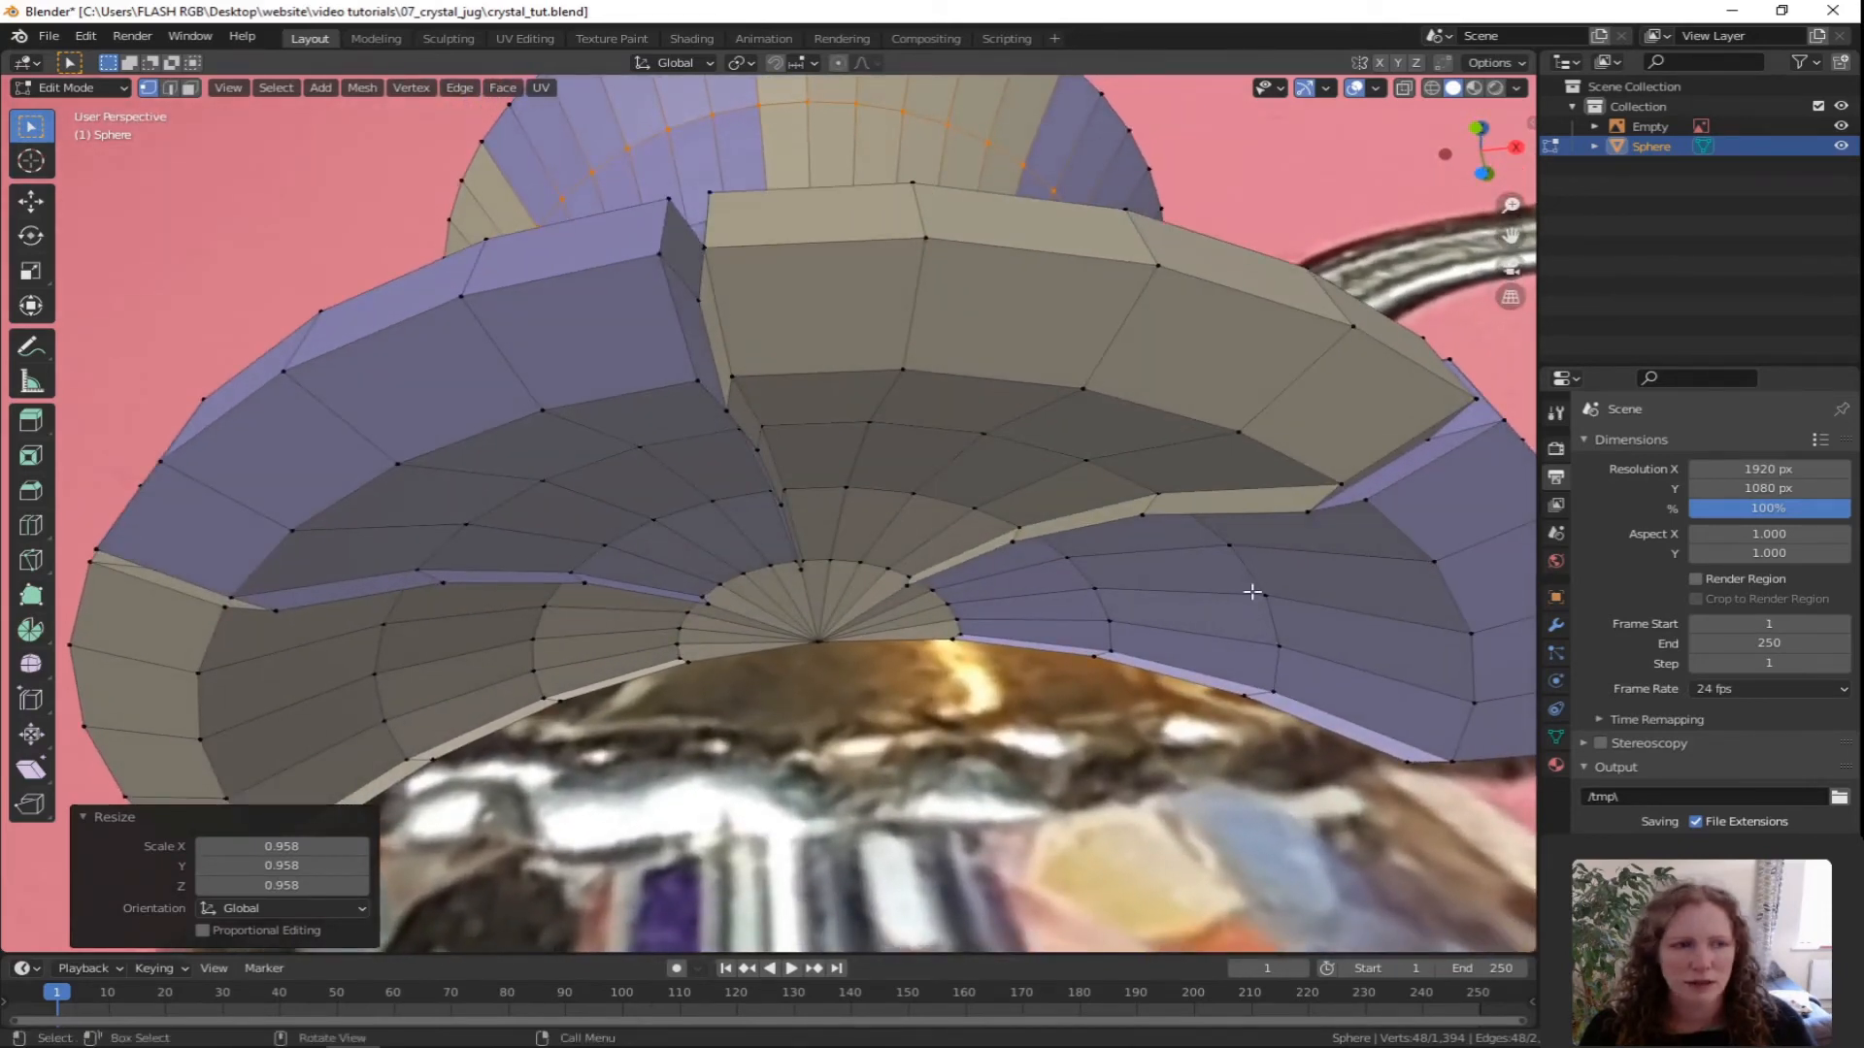
left_click(1841, 128)
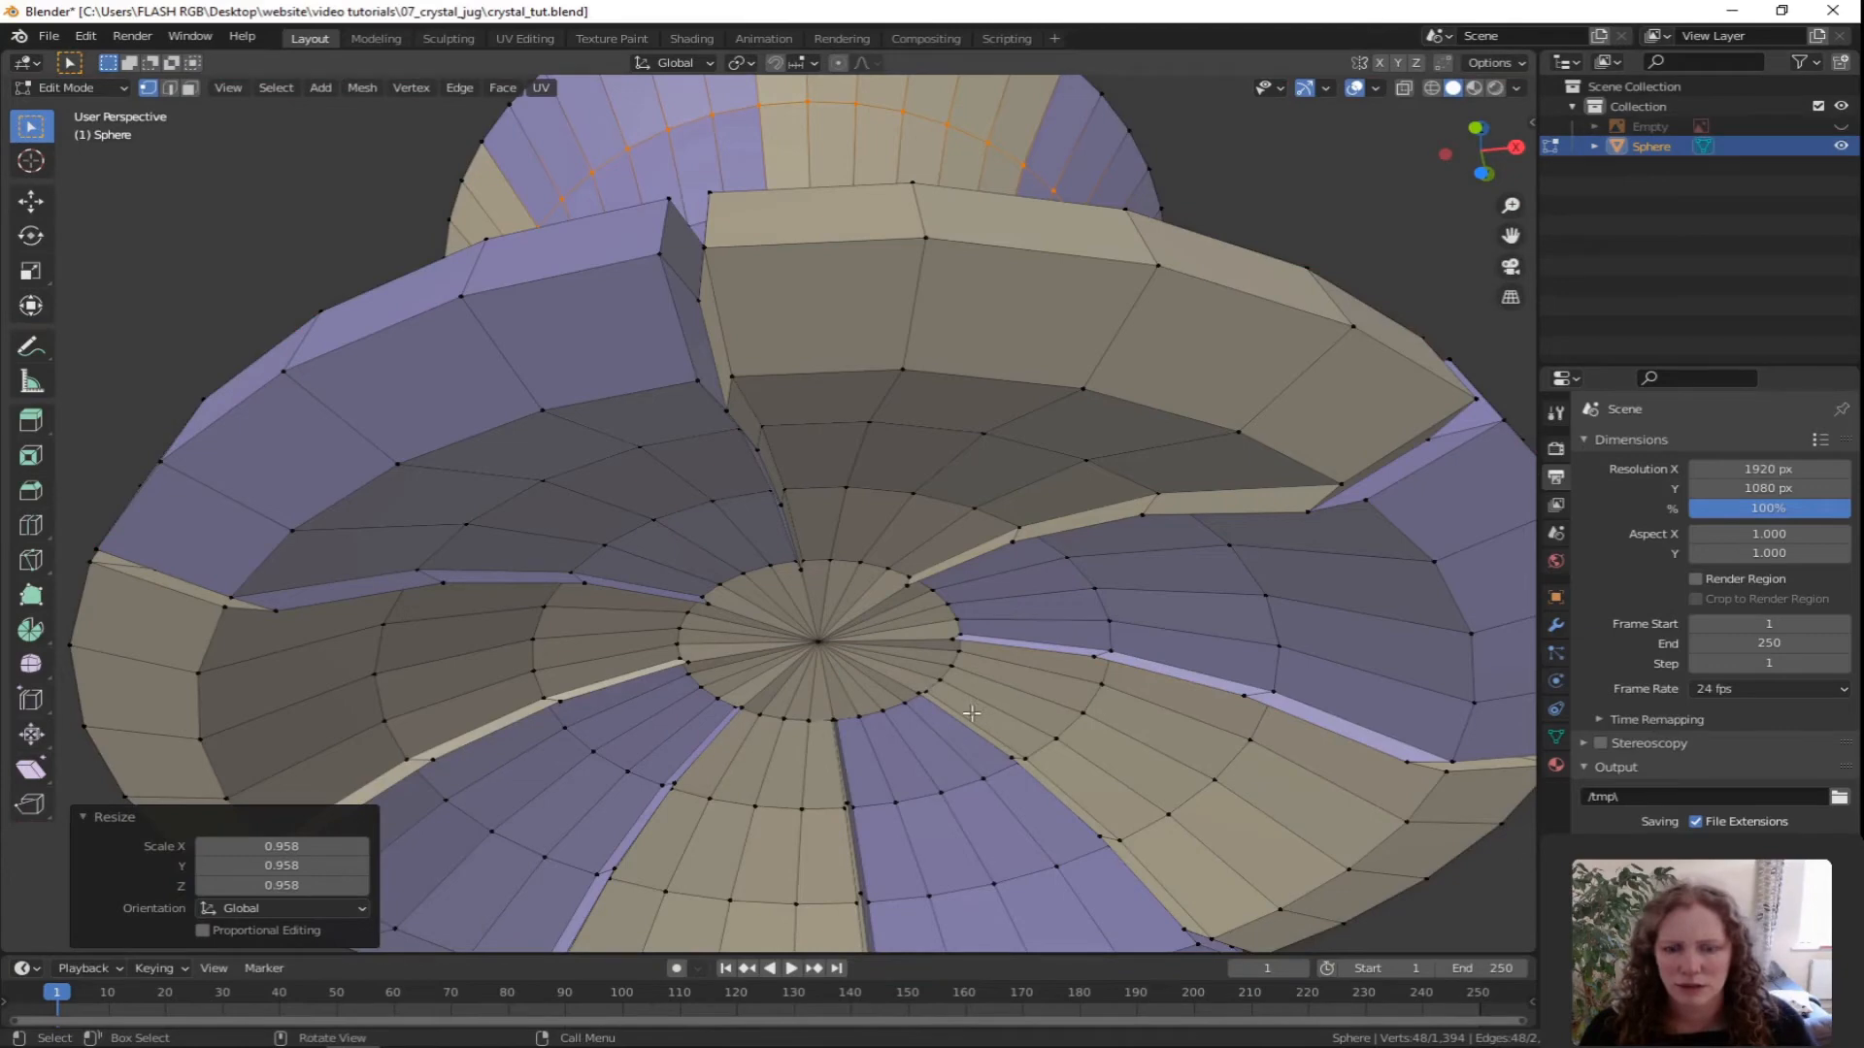
Select the faces of the central disc under the base, then deselect its centre vertex so only the surrounding ring stays selected.
middle_click_drag(971, 713, 984, 715)
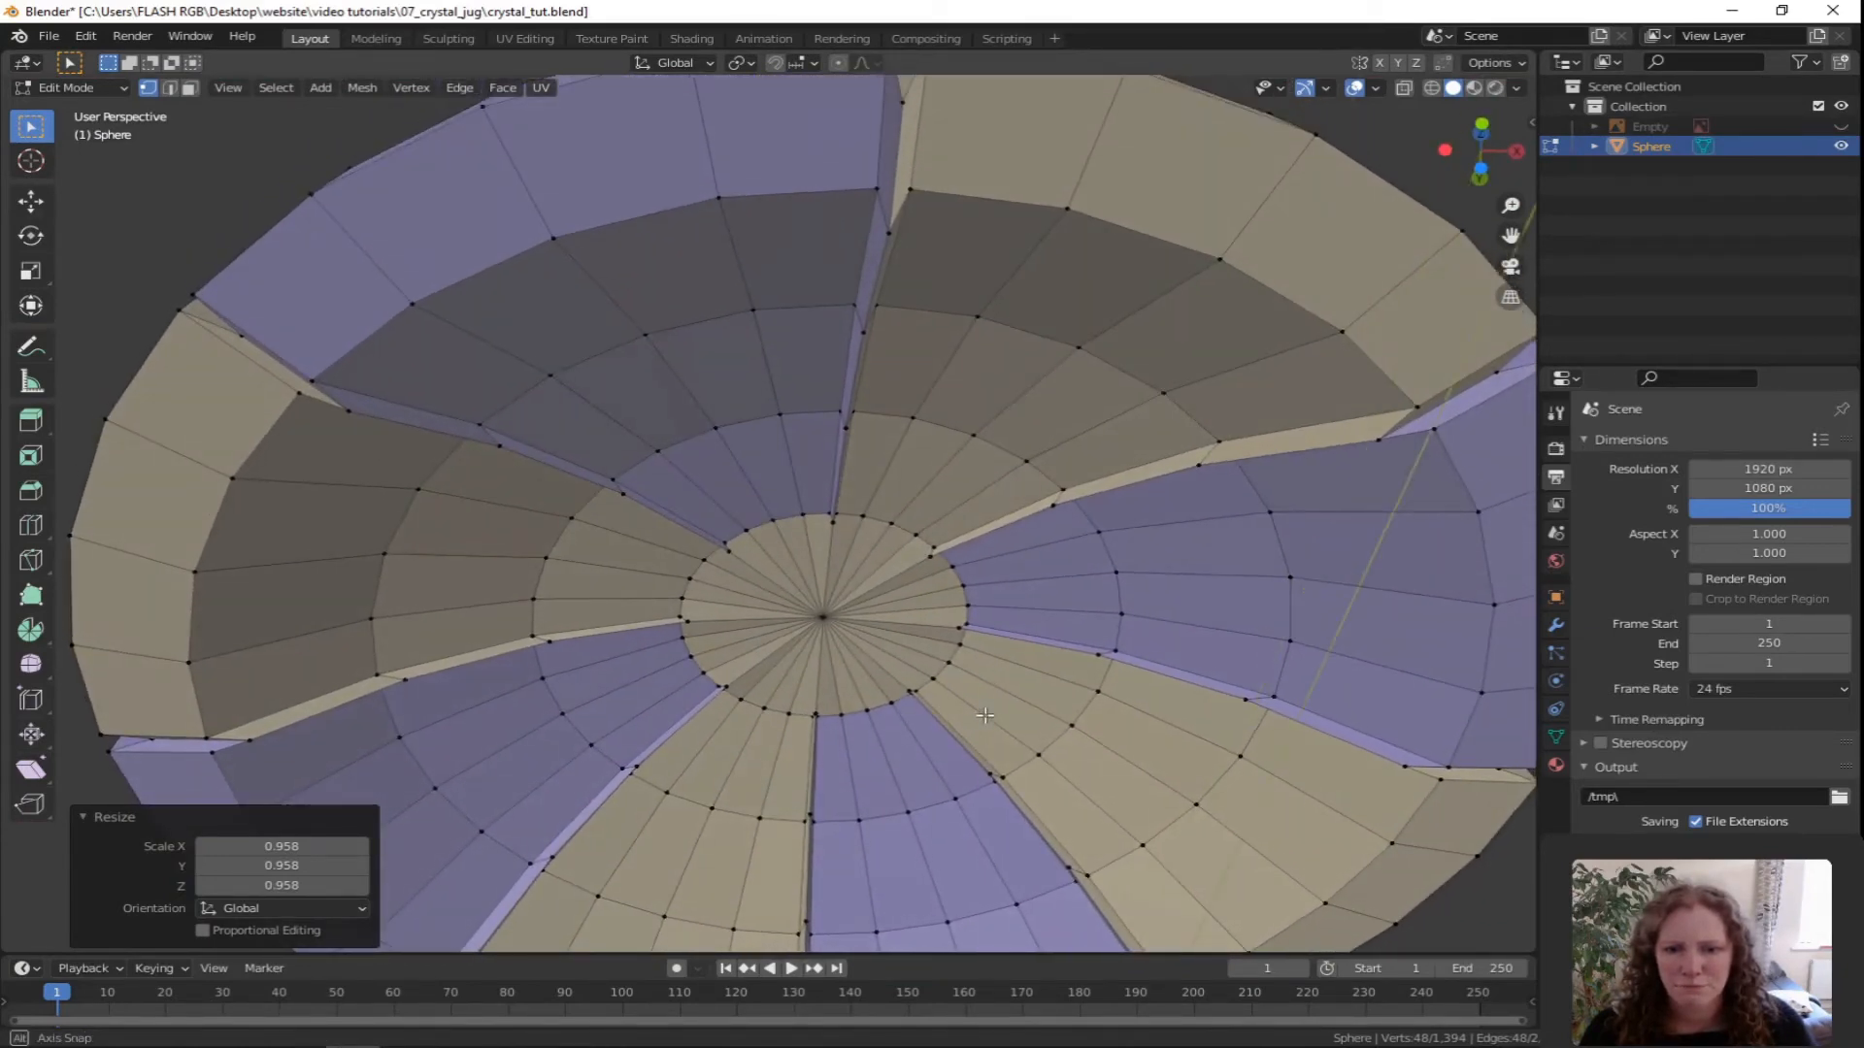
left_click(734, 695, "alt")
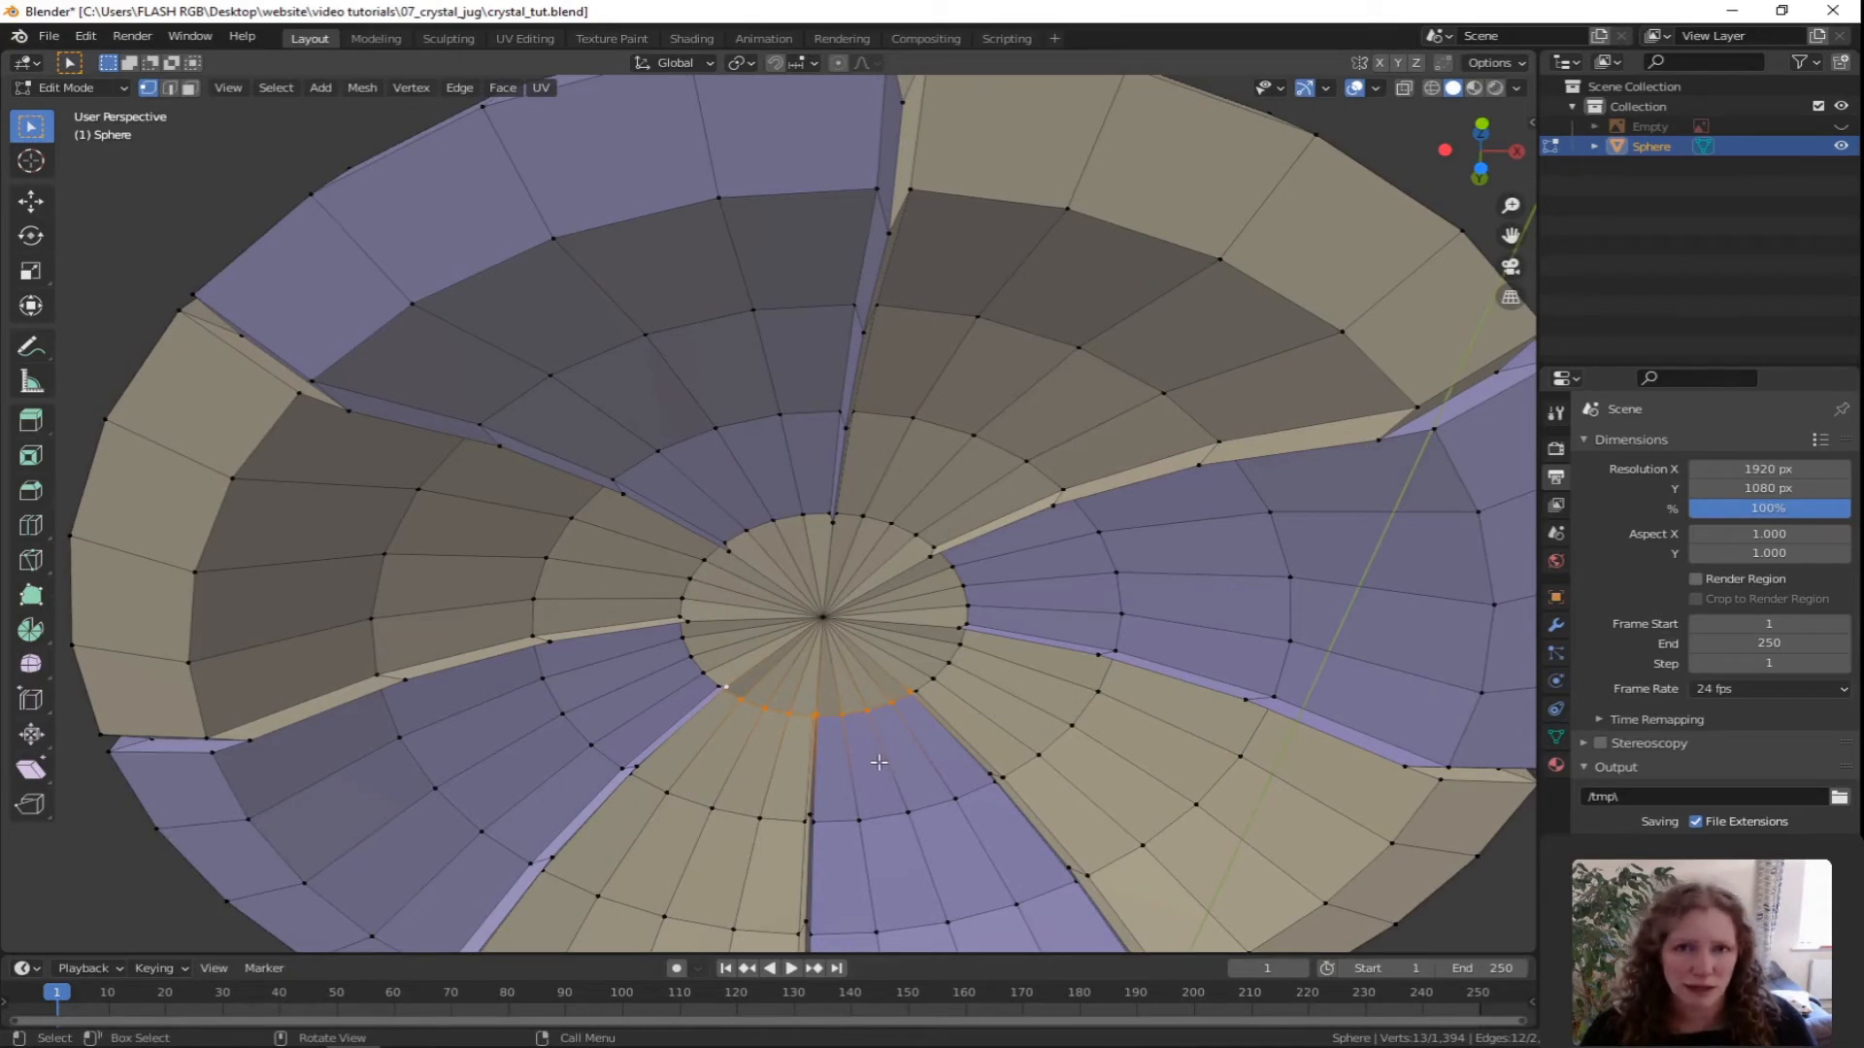
key("3")
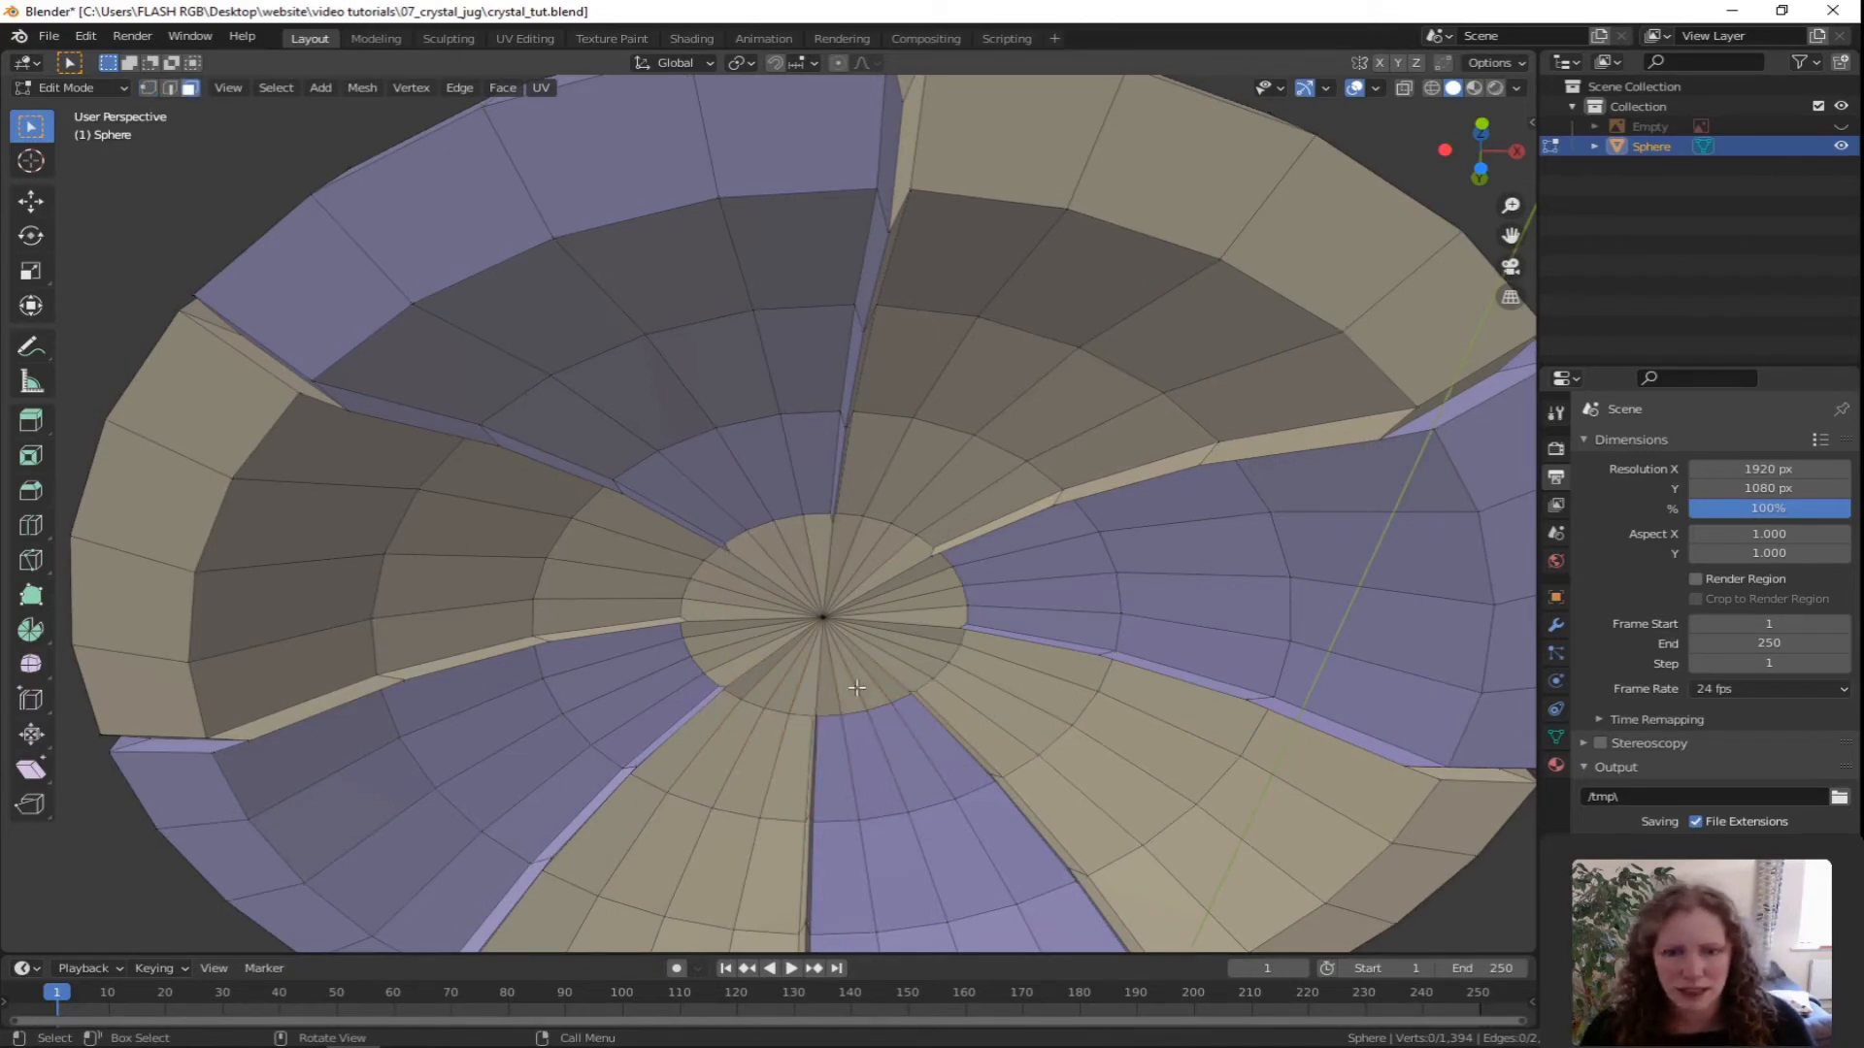
key("c")
mouse_move(831, 668)
left_mouse_down()
mouse_move(891, 621)
mouse_move(830, 647)
left_mouse_up()
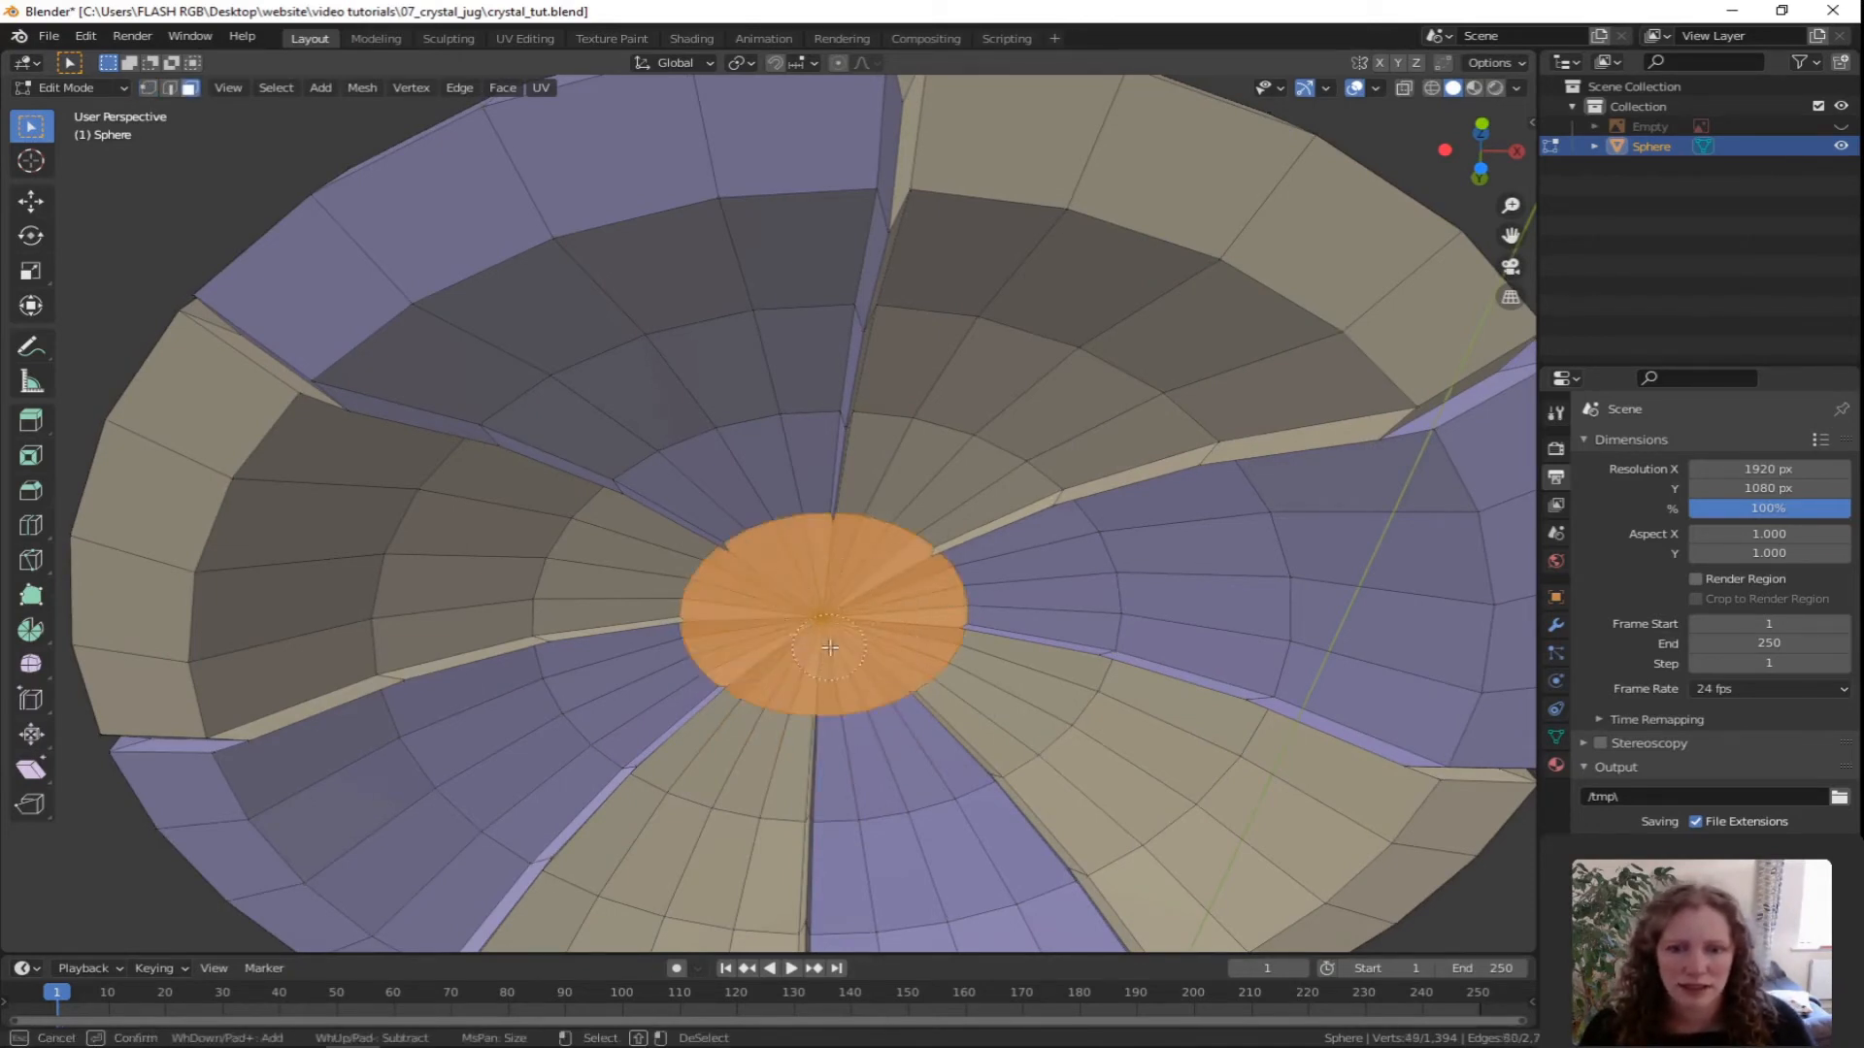
right_click(830, 648)
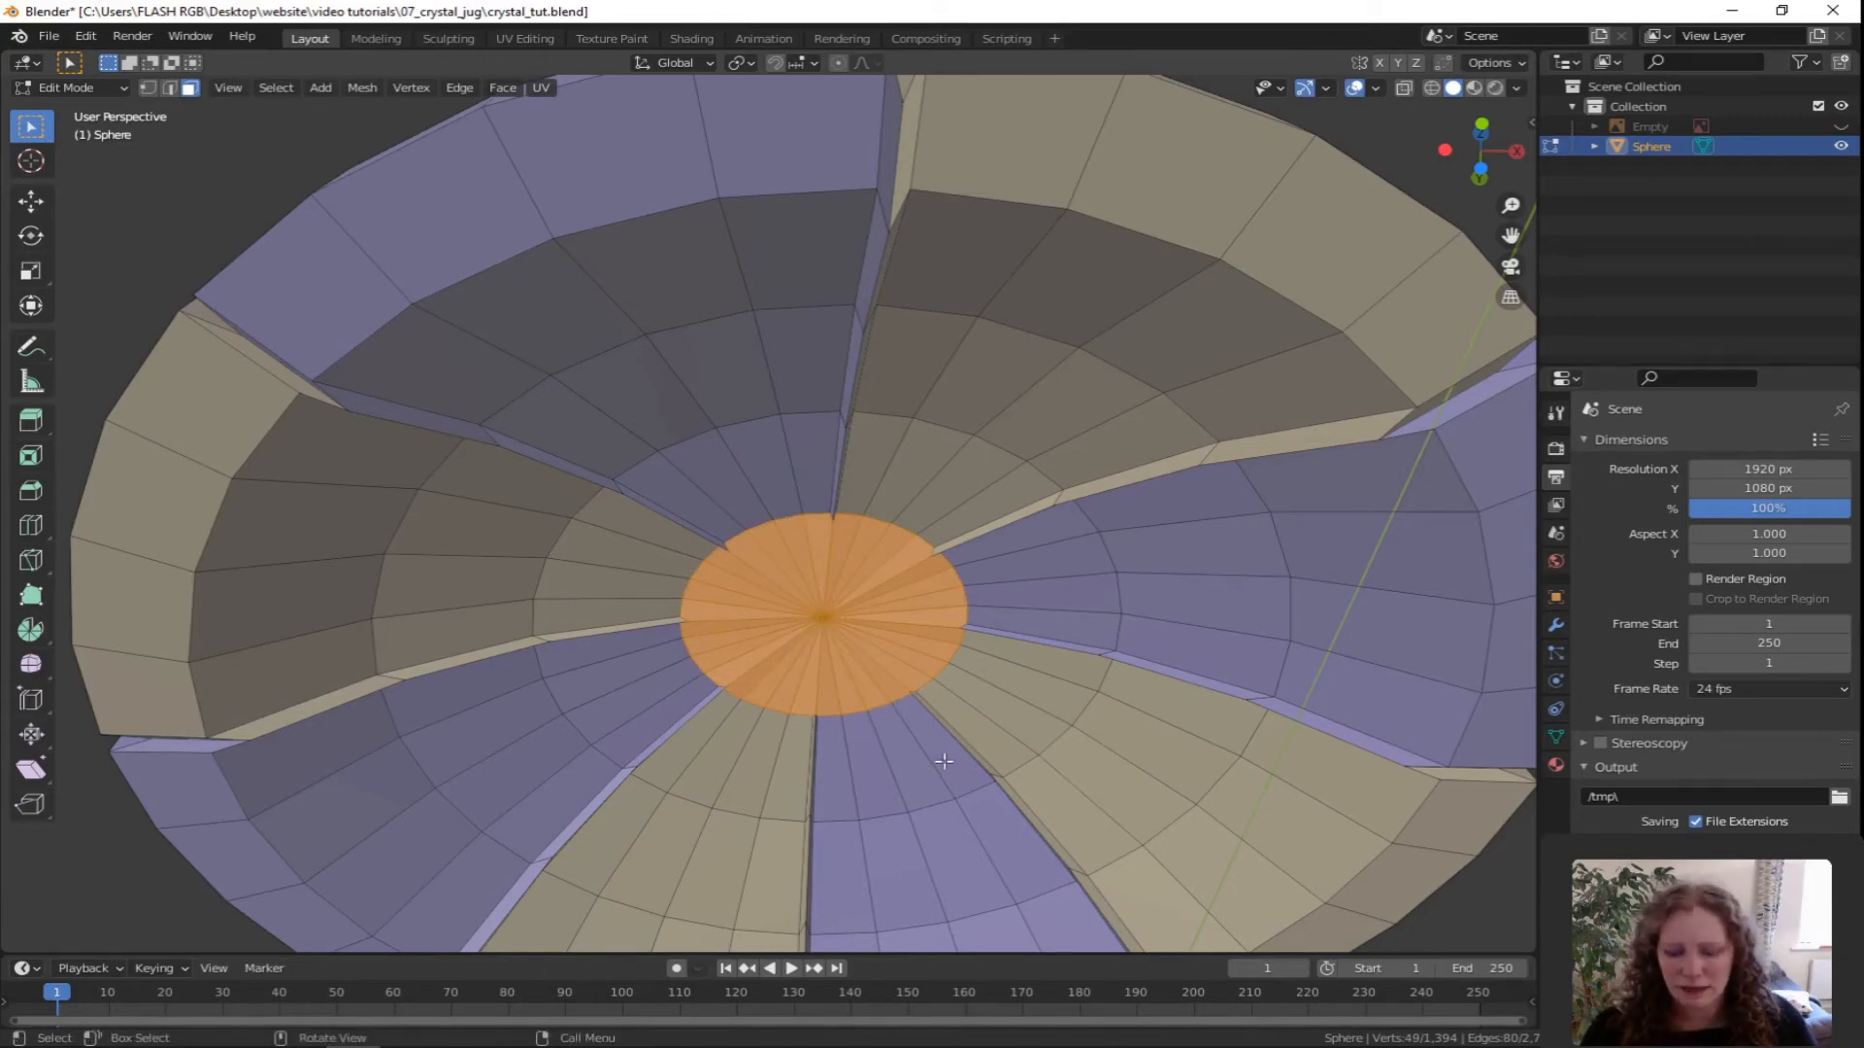
key("1")
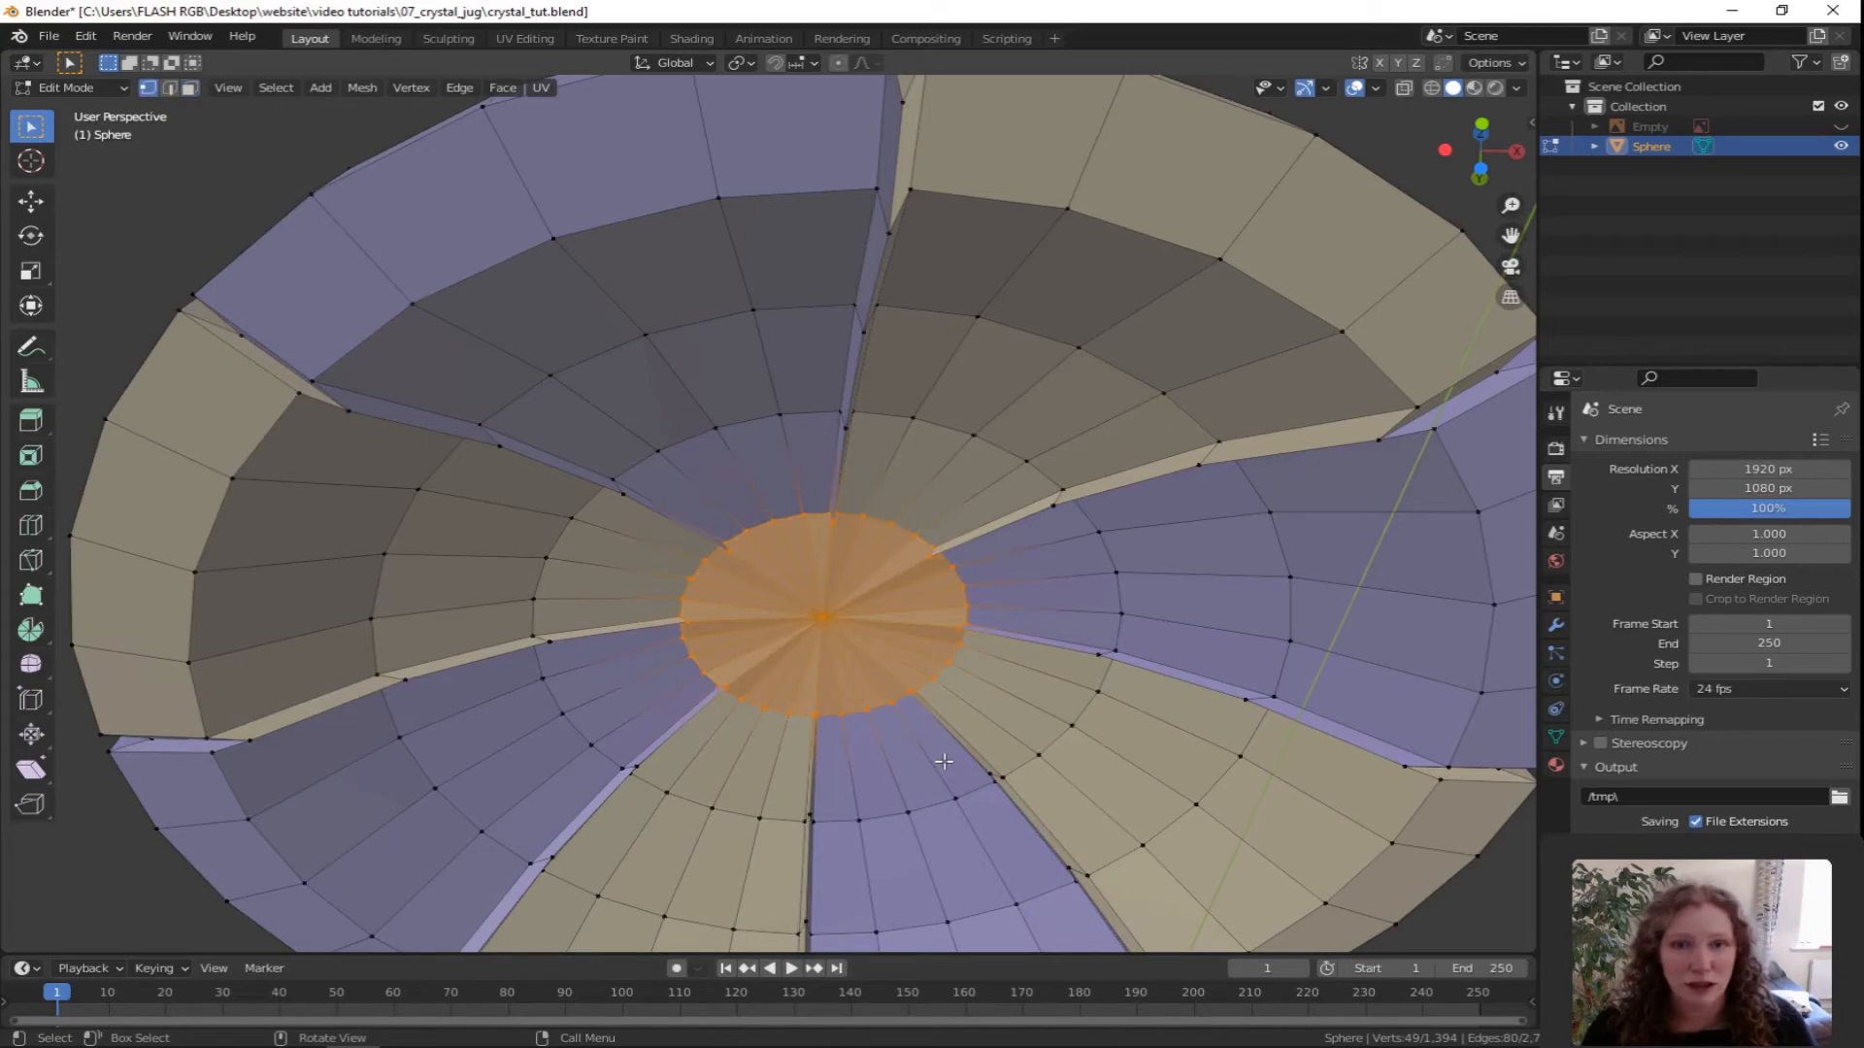
left_click(824, 616, "shift")
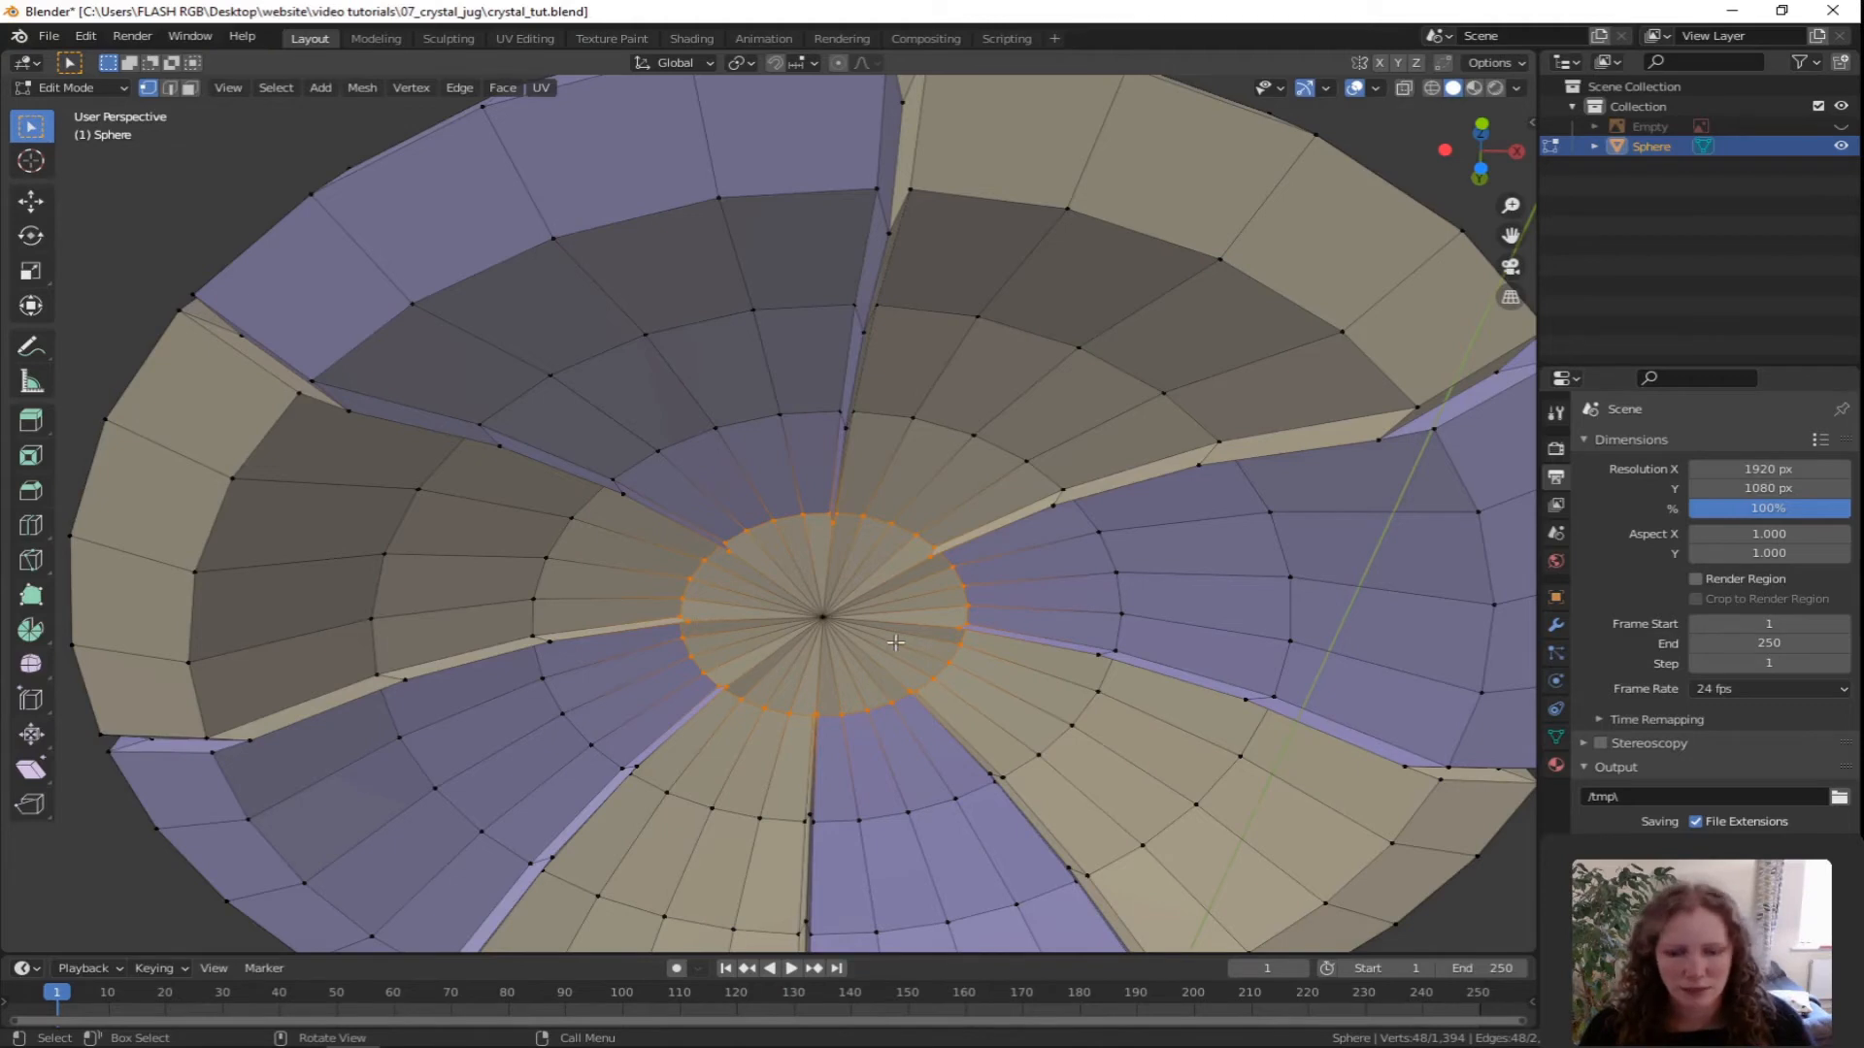
Make the selected ring under the base circular using To Sphere with a factor of 1.
key("F3")
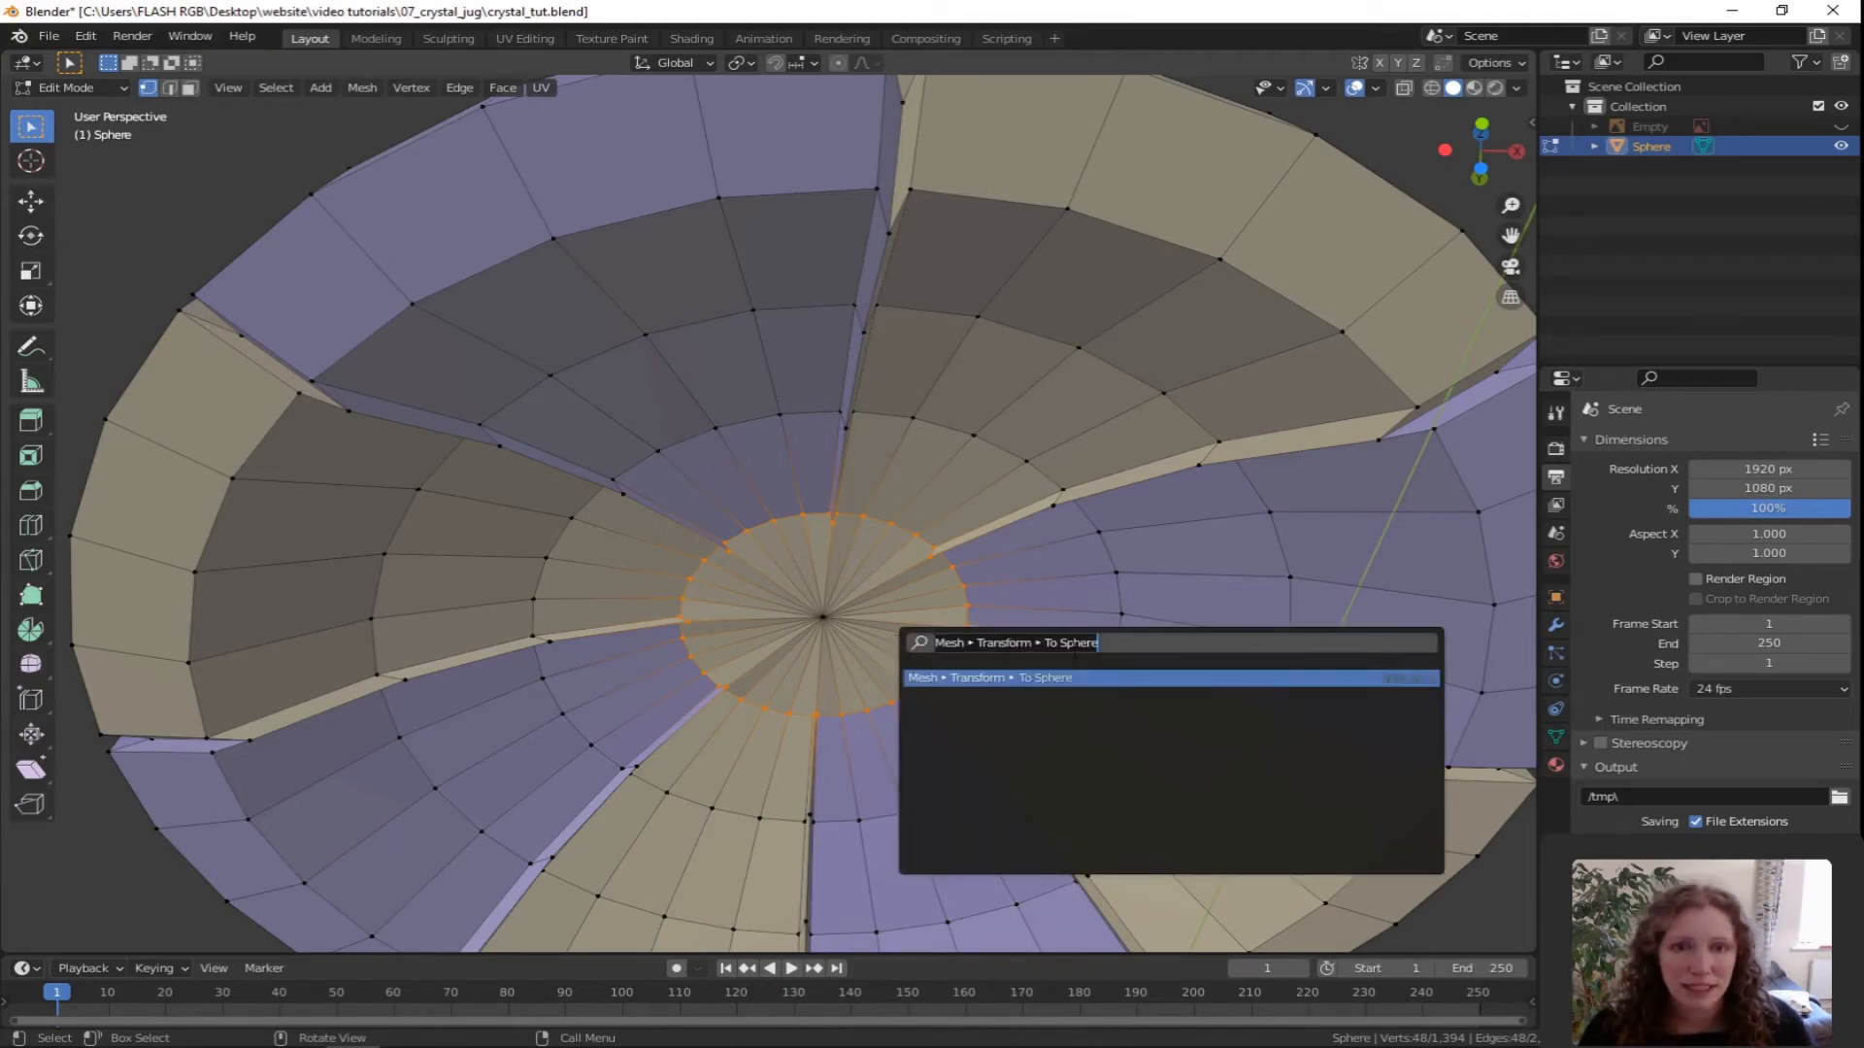
left_click(1036, 677)
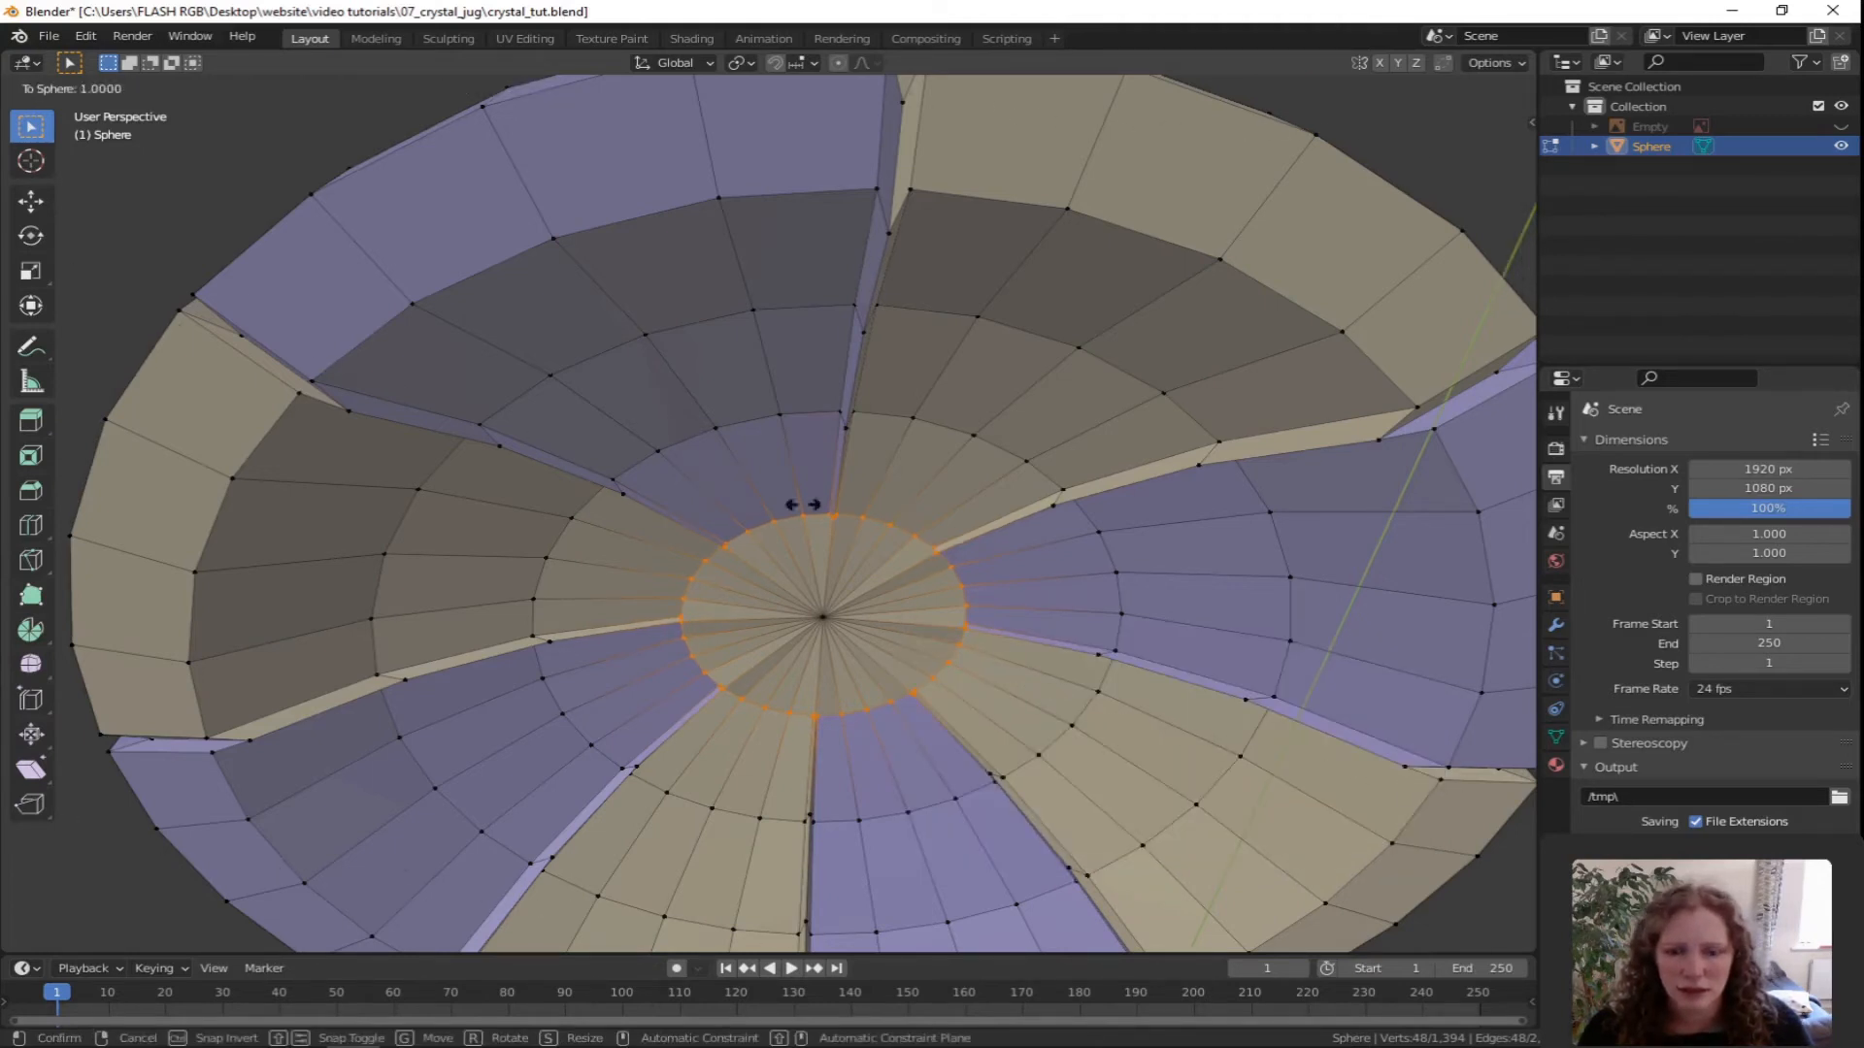
left_click(1243, 697)
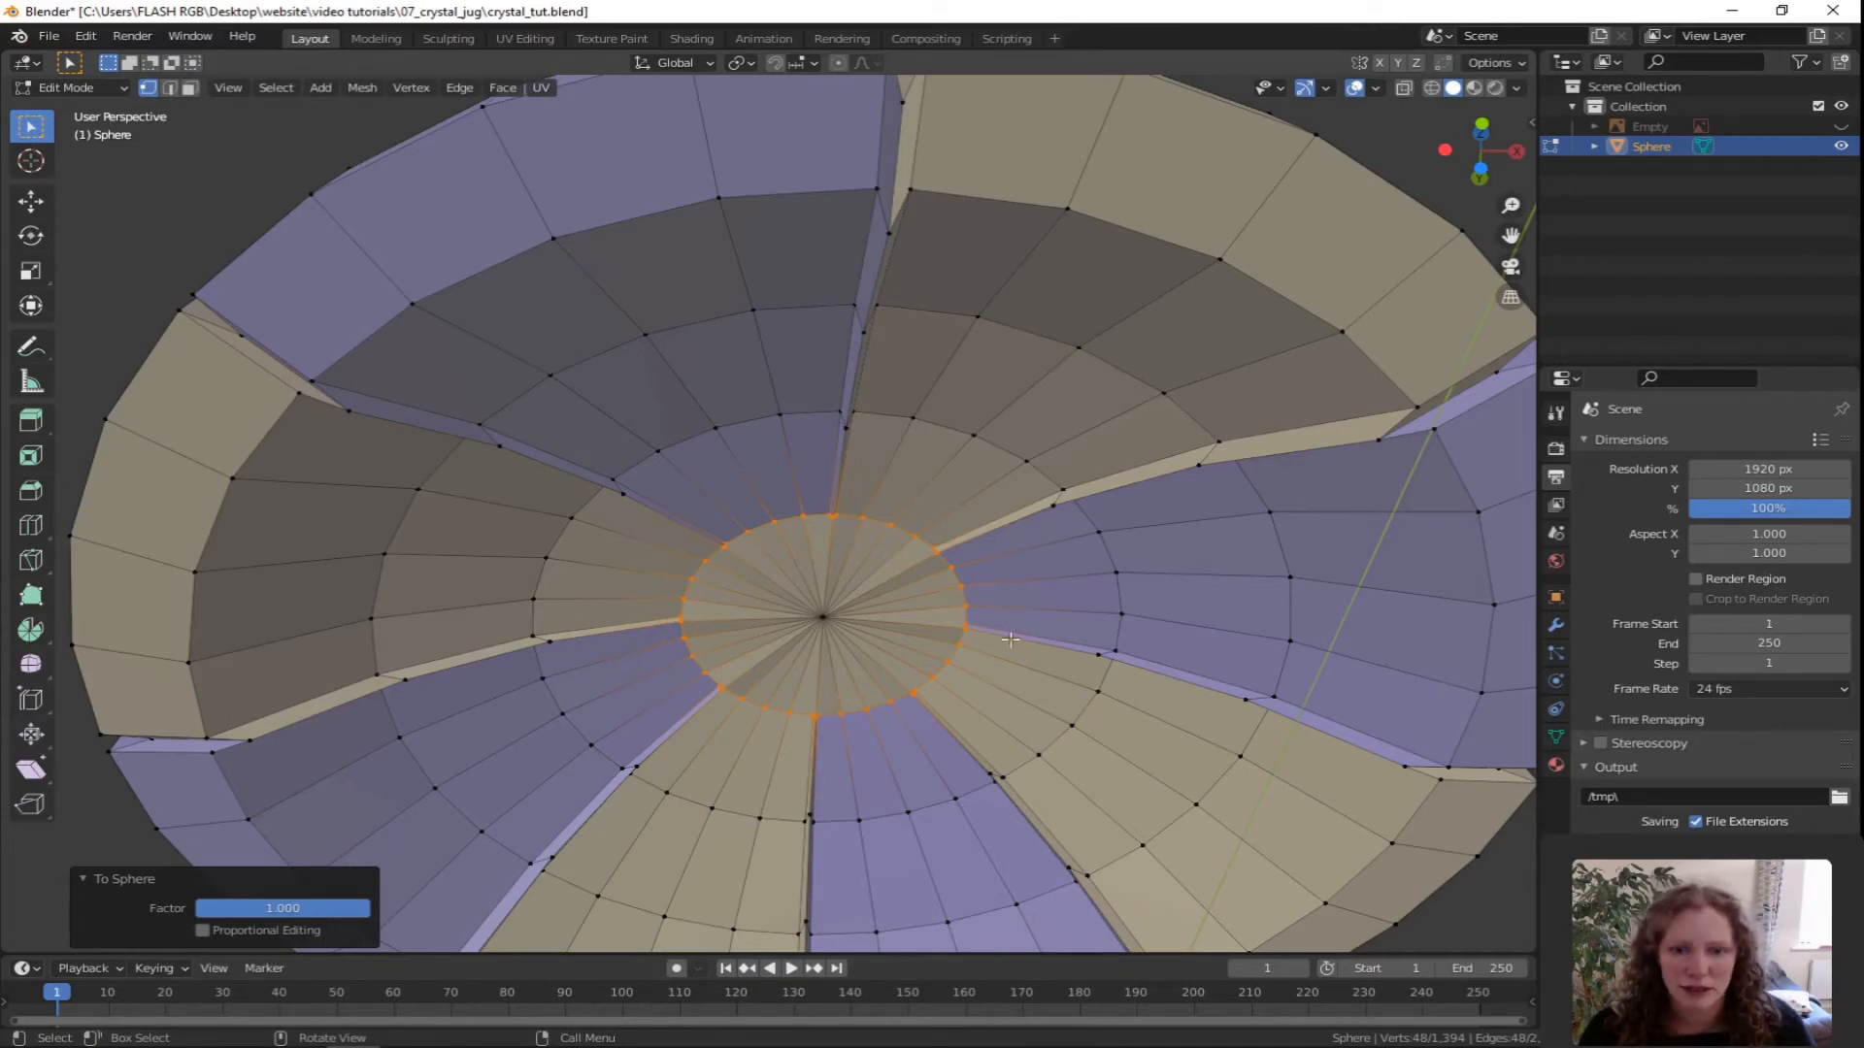
Space the ring's vertices evenly with the LoopTools Space operation.
right_click(952, 480)
mouse_move(952, 480)
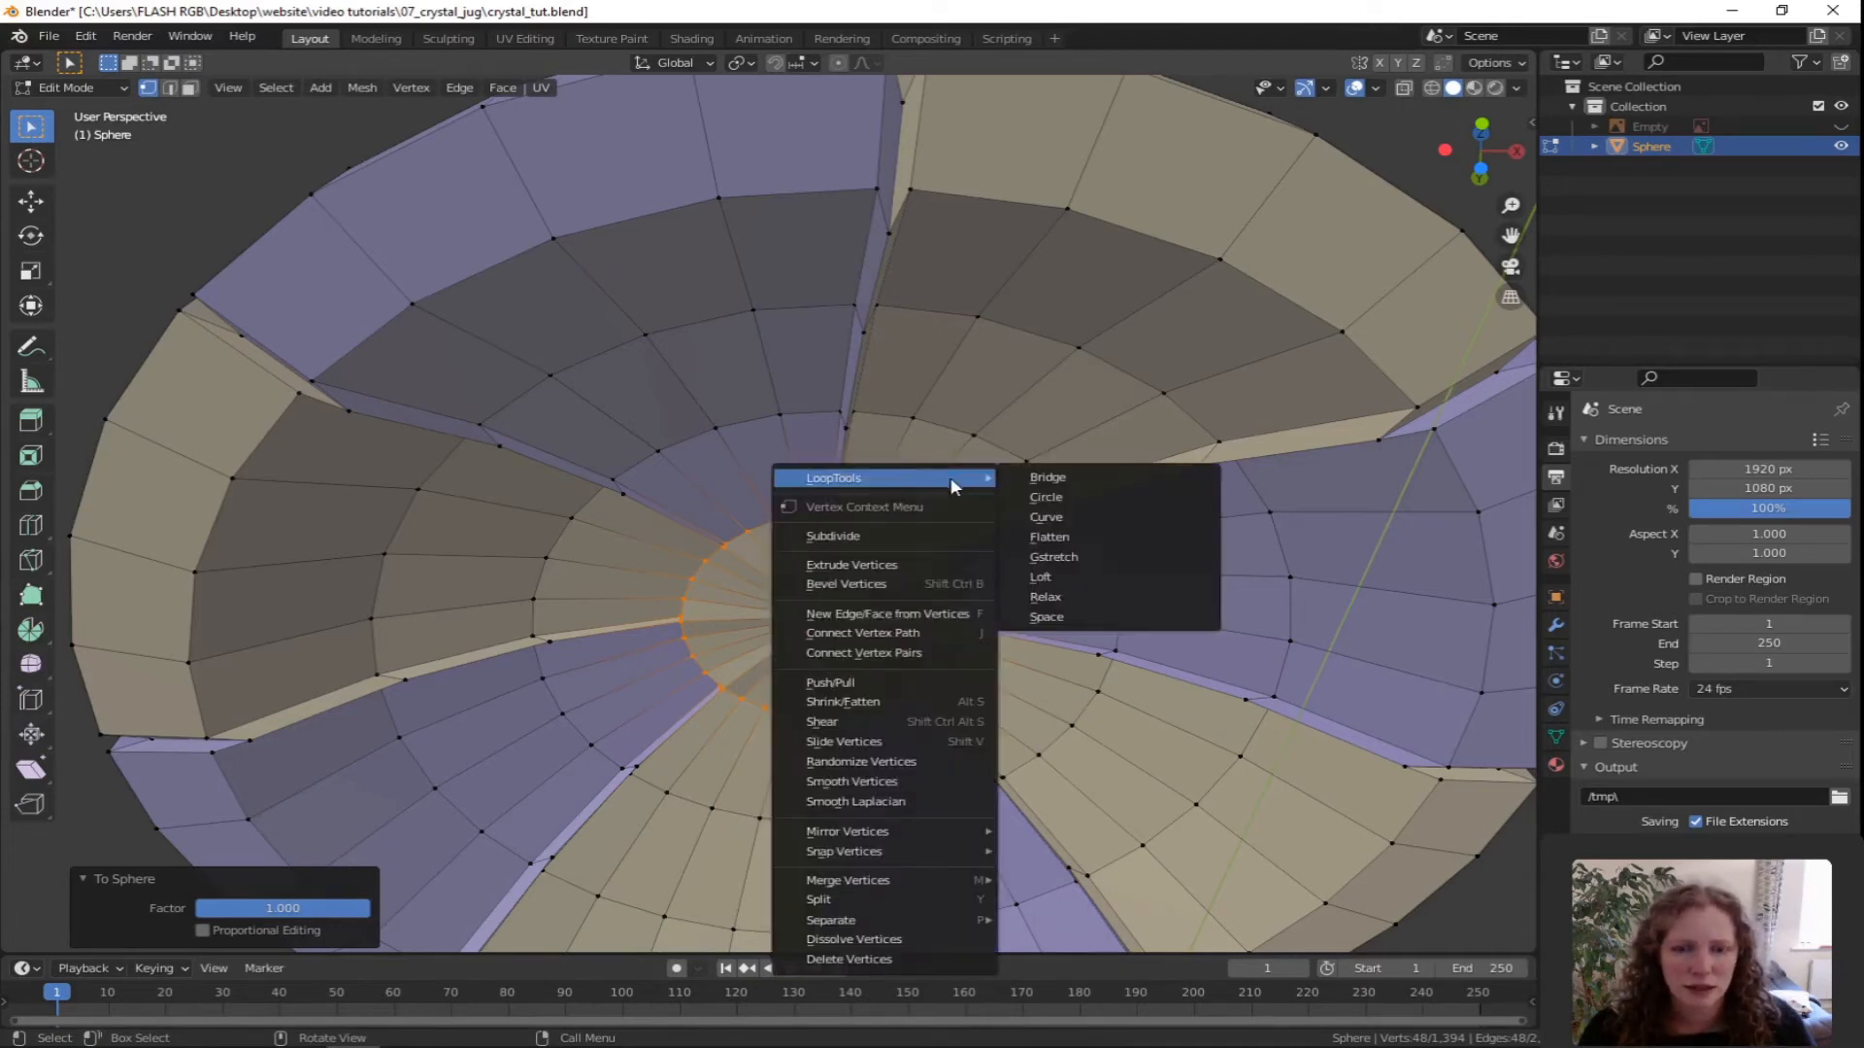
left_click(1060, 611)
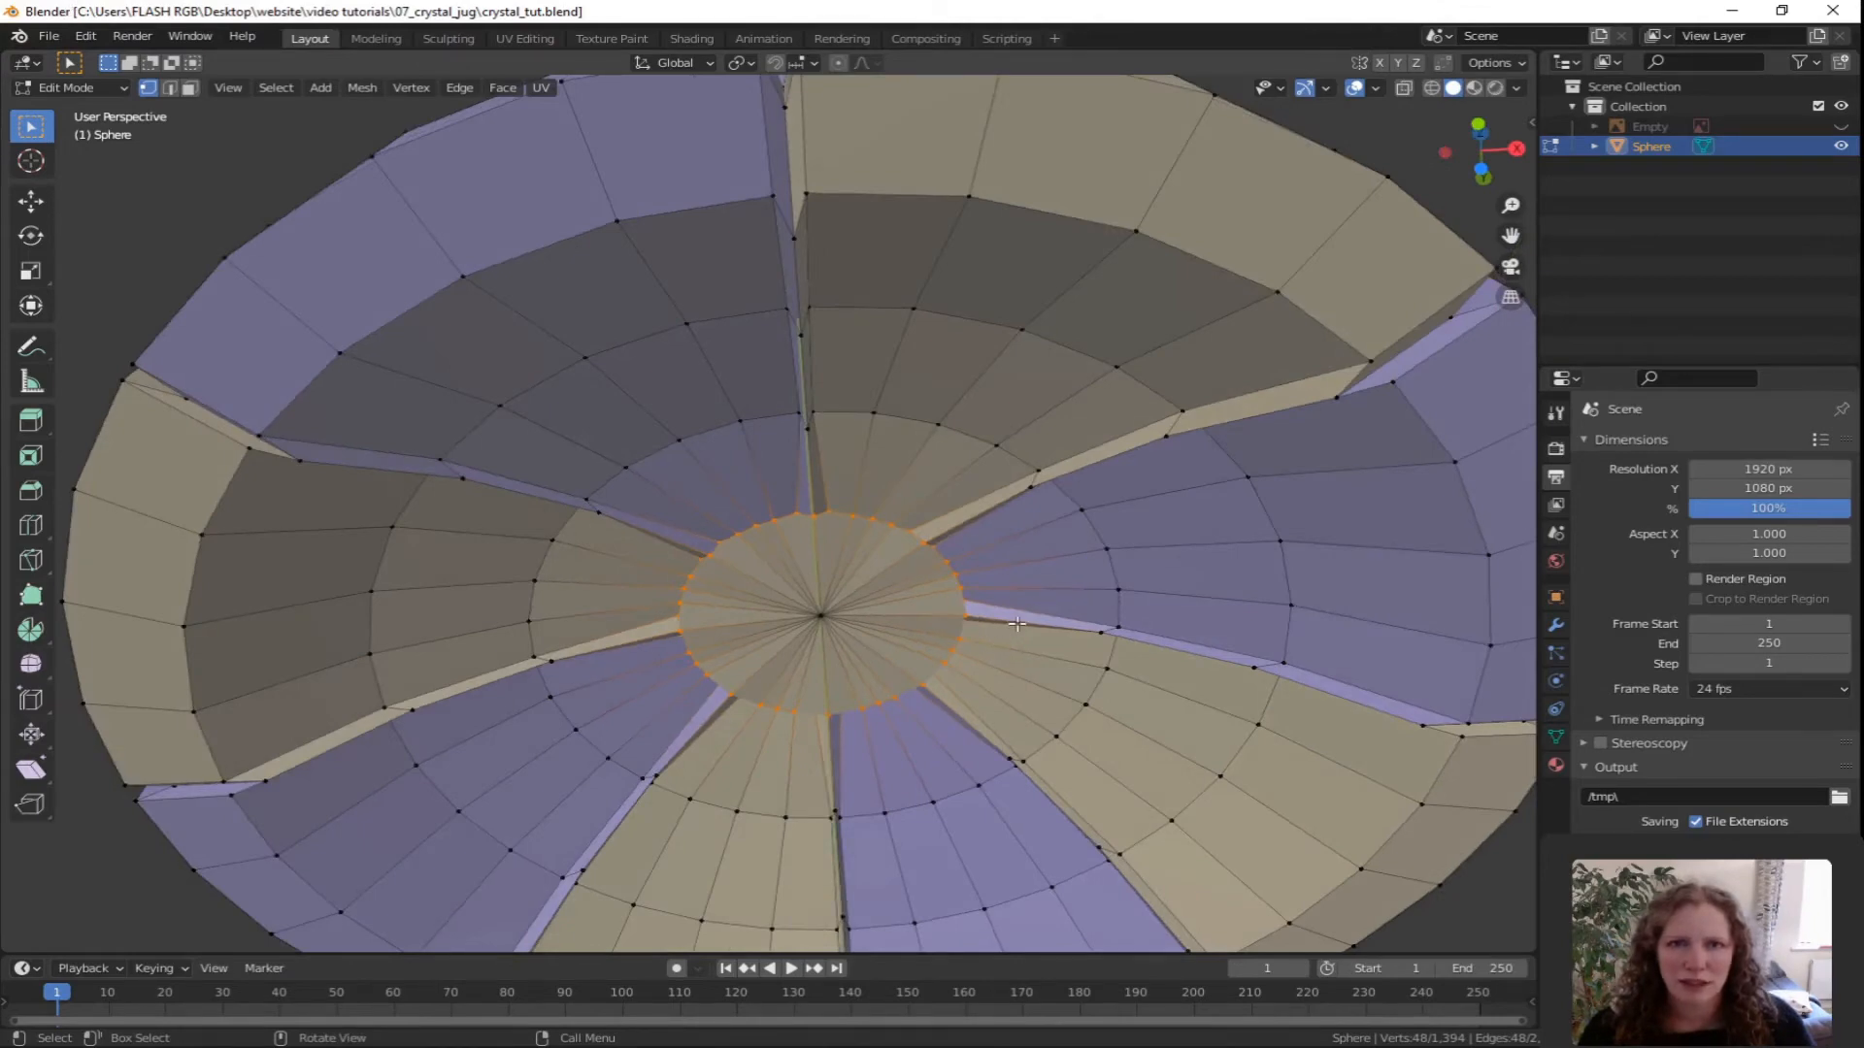
Flatten the ring under the base by scaling it to 0 along the Z axis.
middle_click_drag(1026, 621, 995, 665)
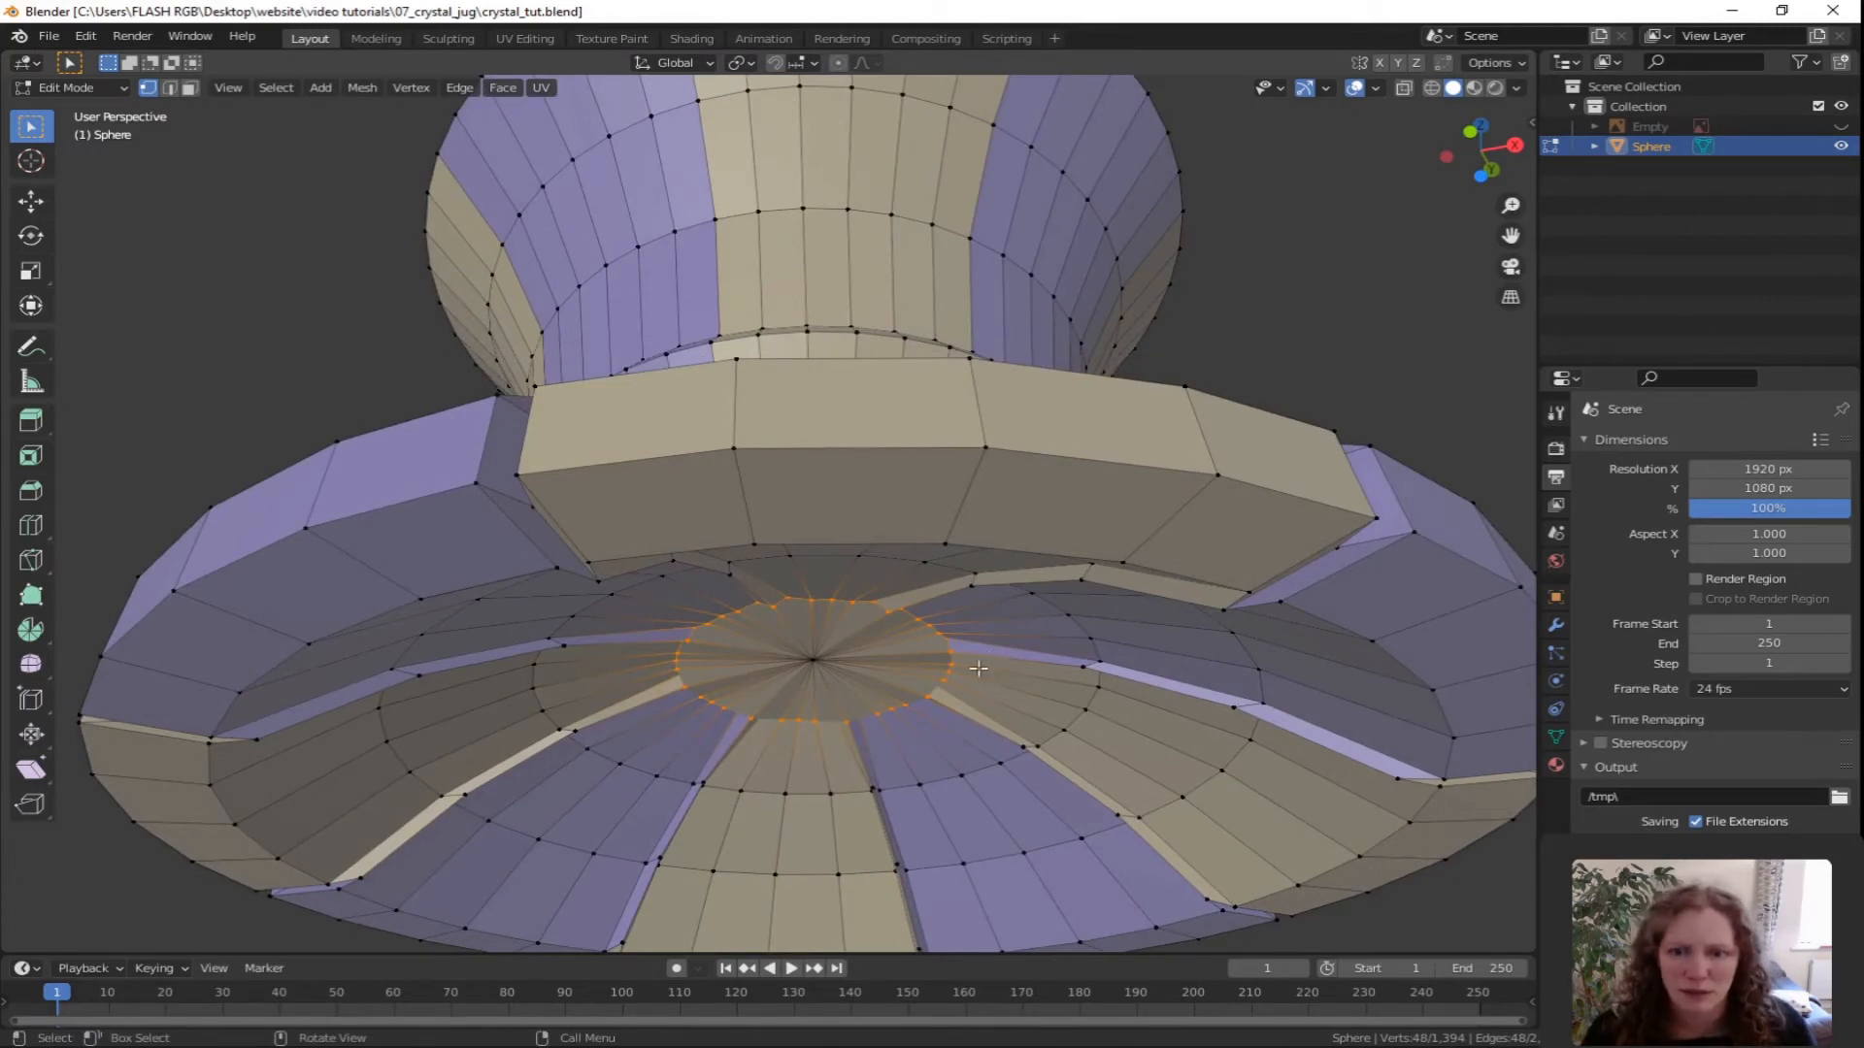
middle_click_drag(1095, 705, 1102, 710)
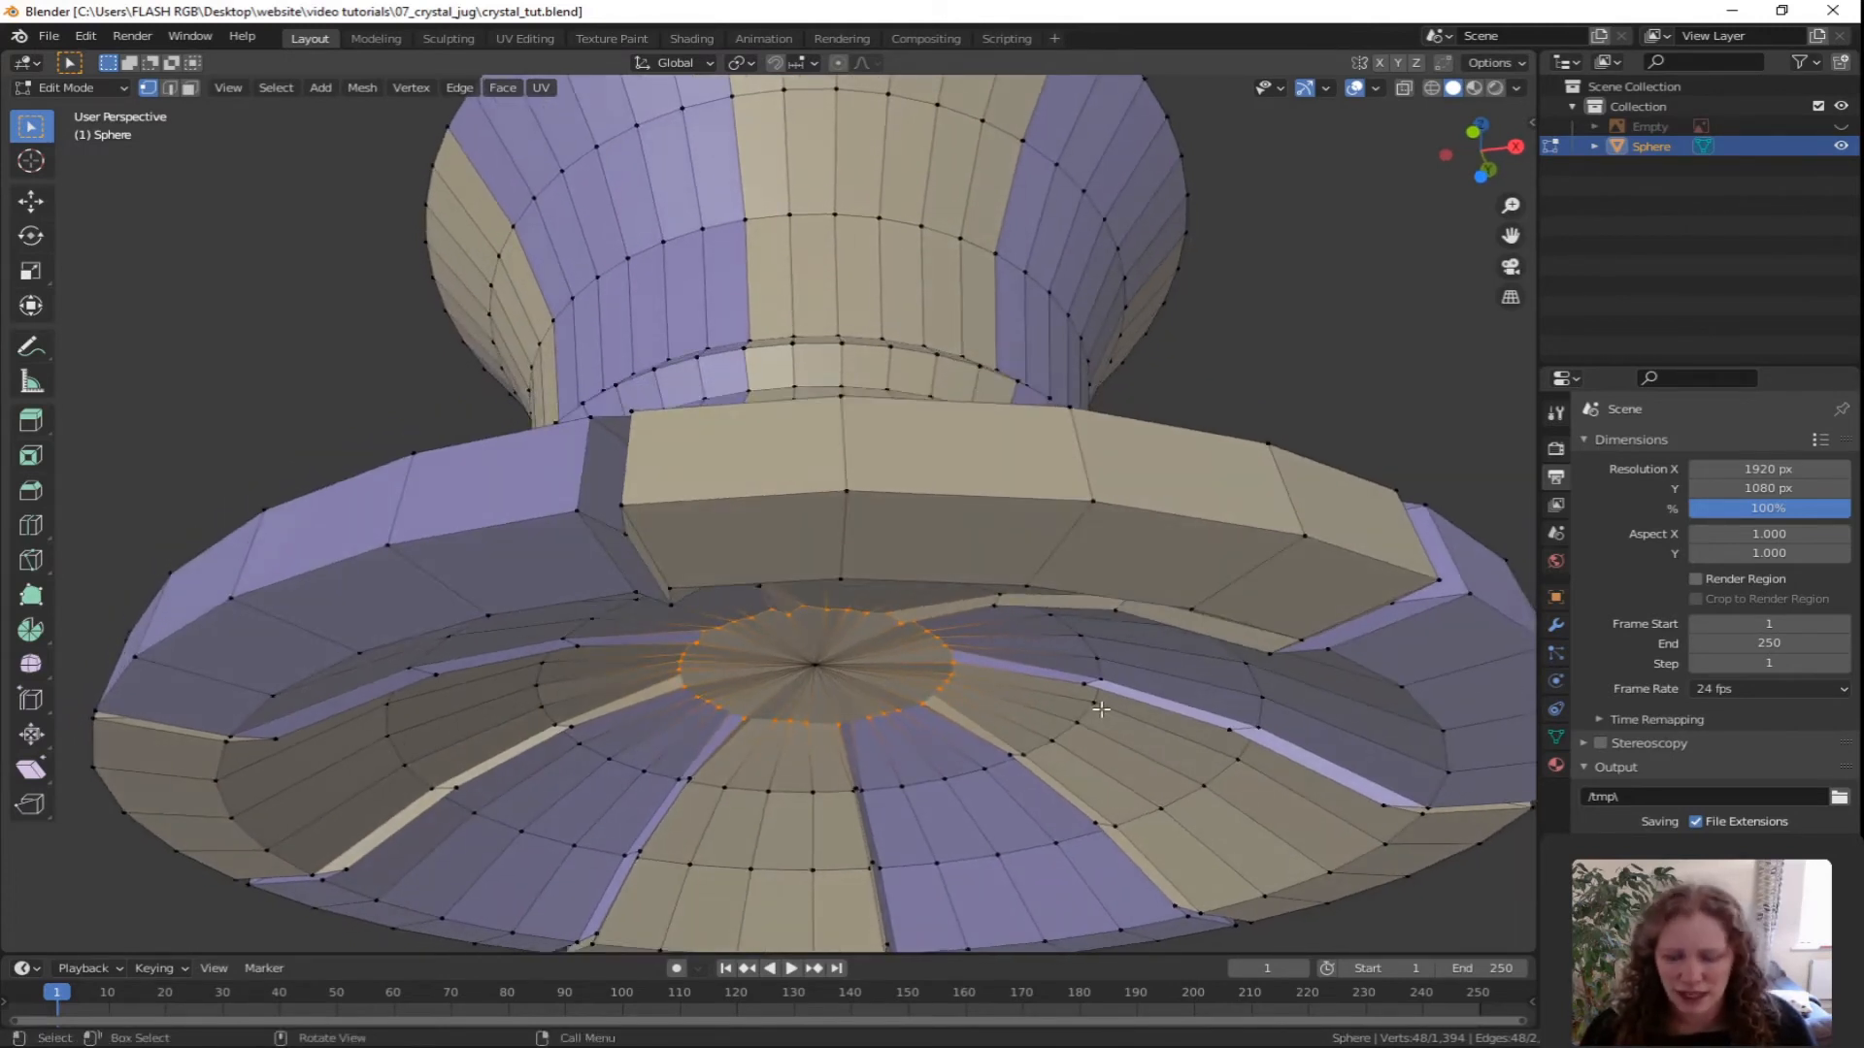
key("s")
type("z")
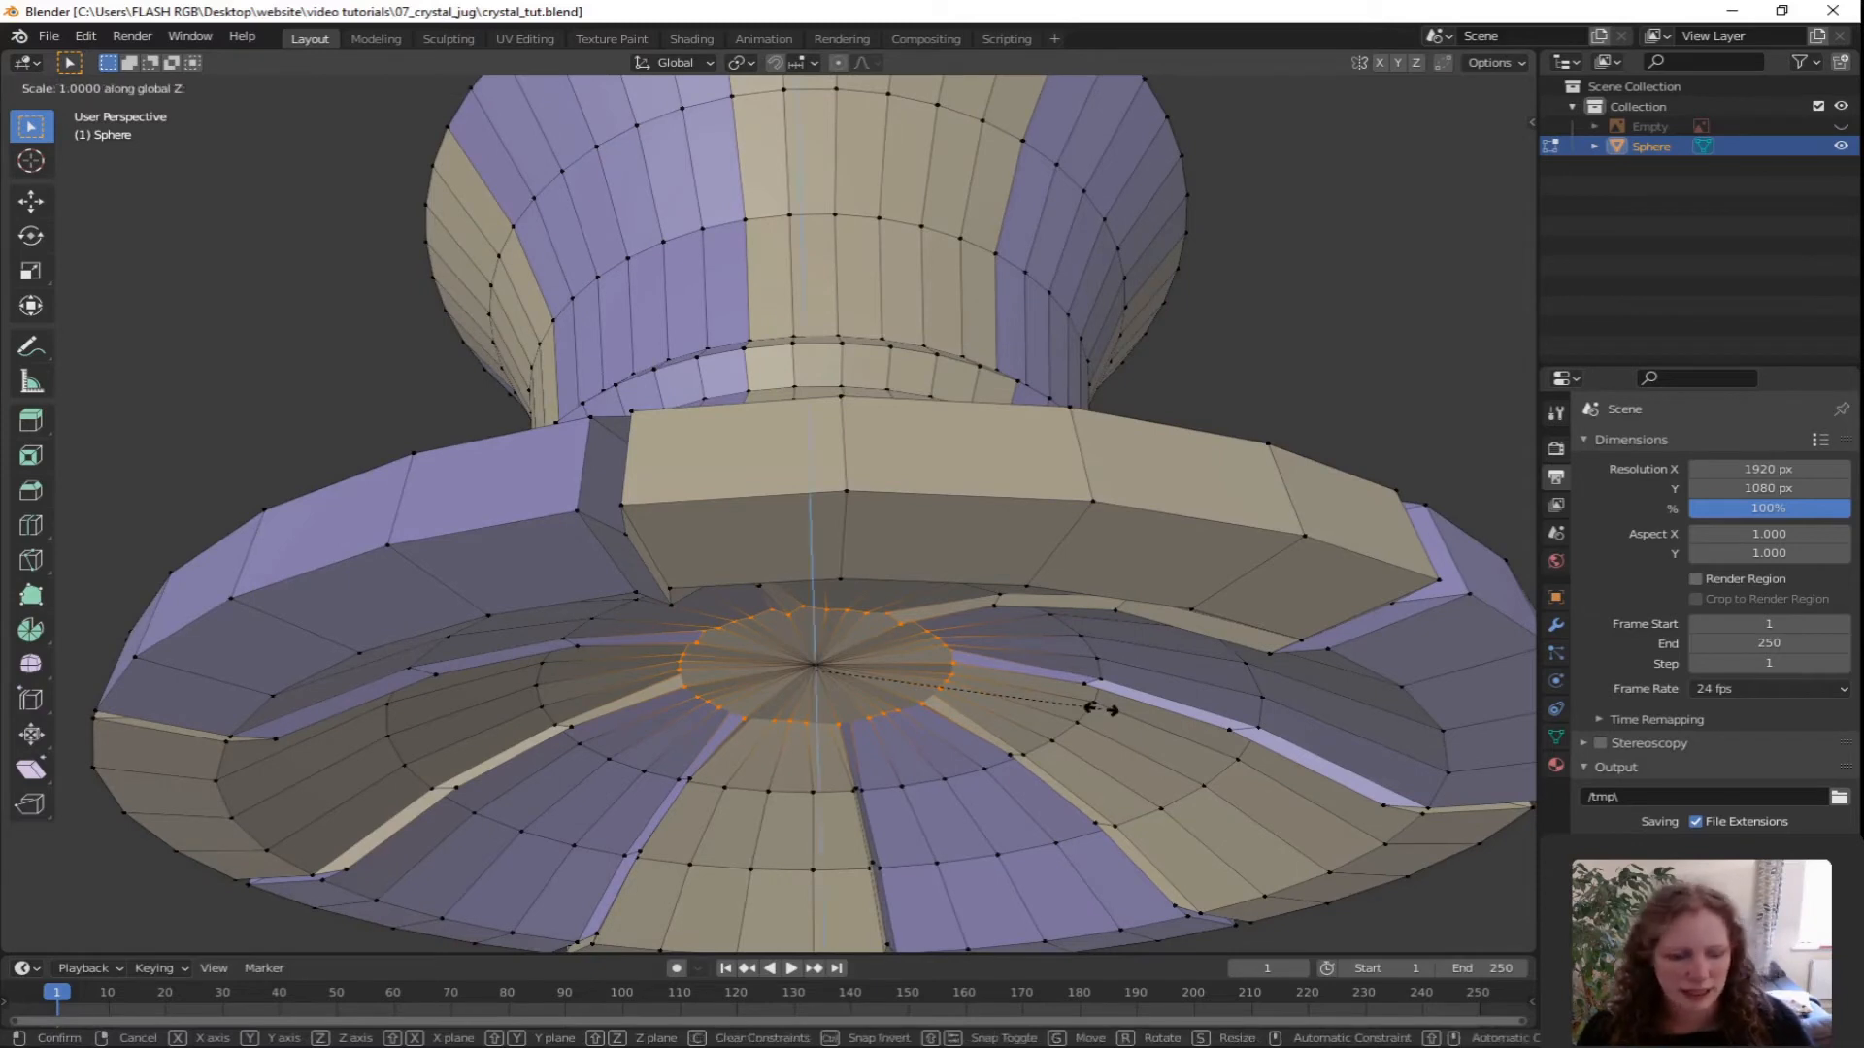
type("0")
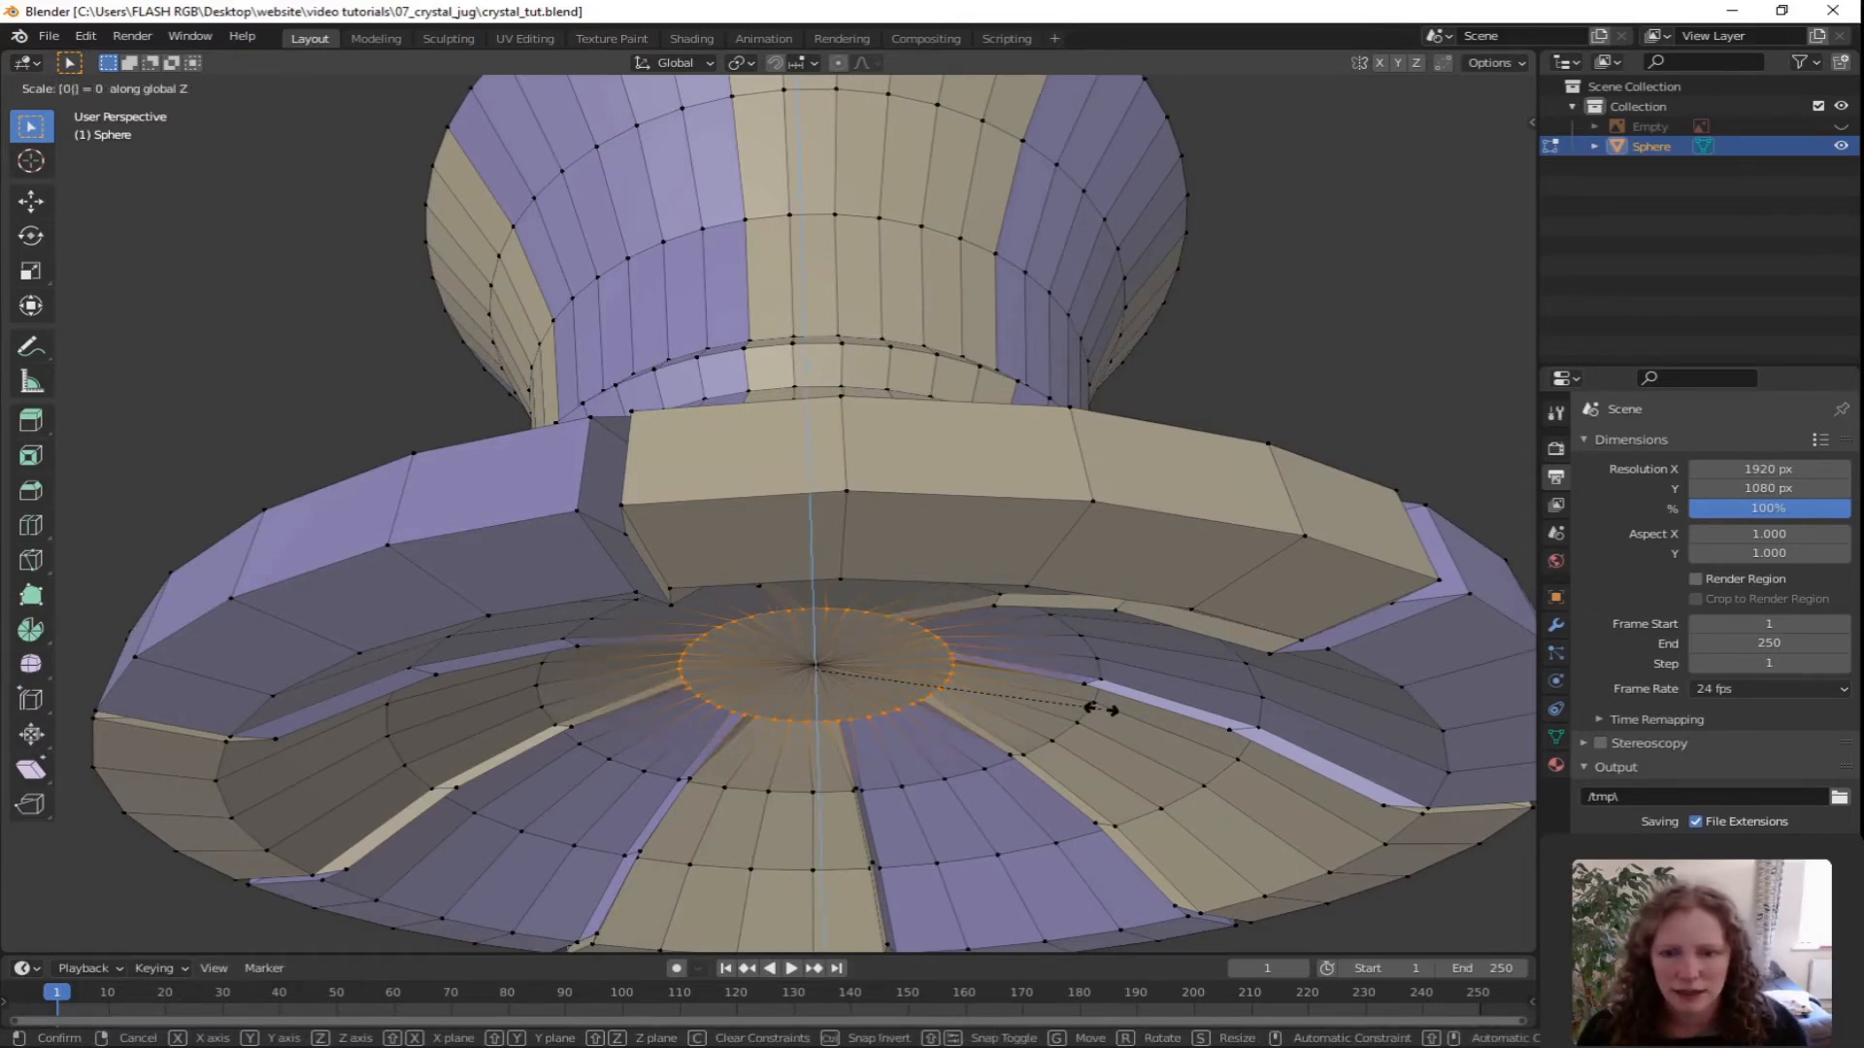
key("Return")
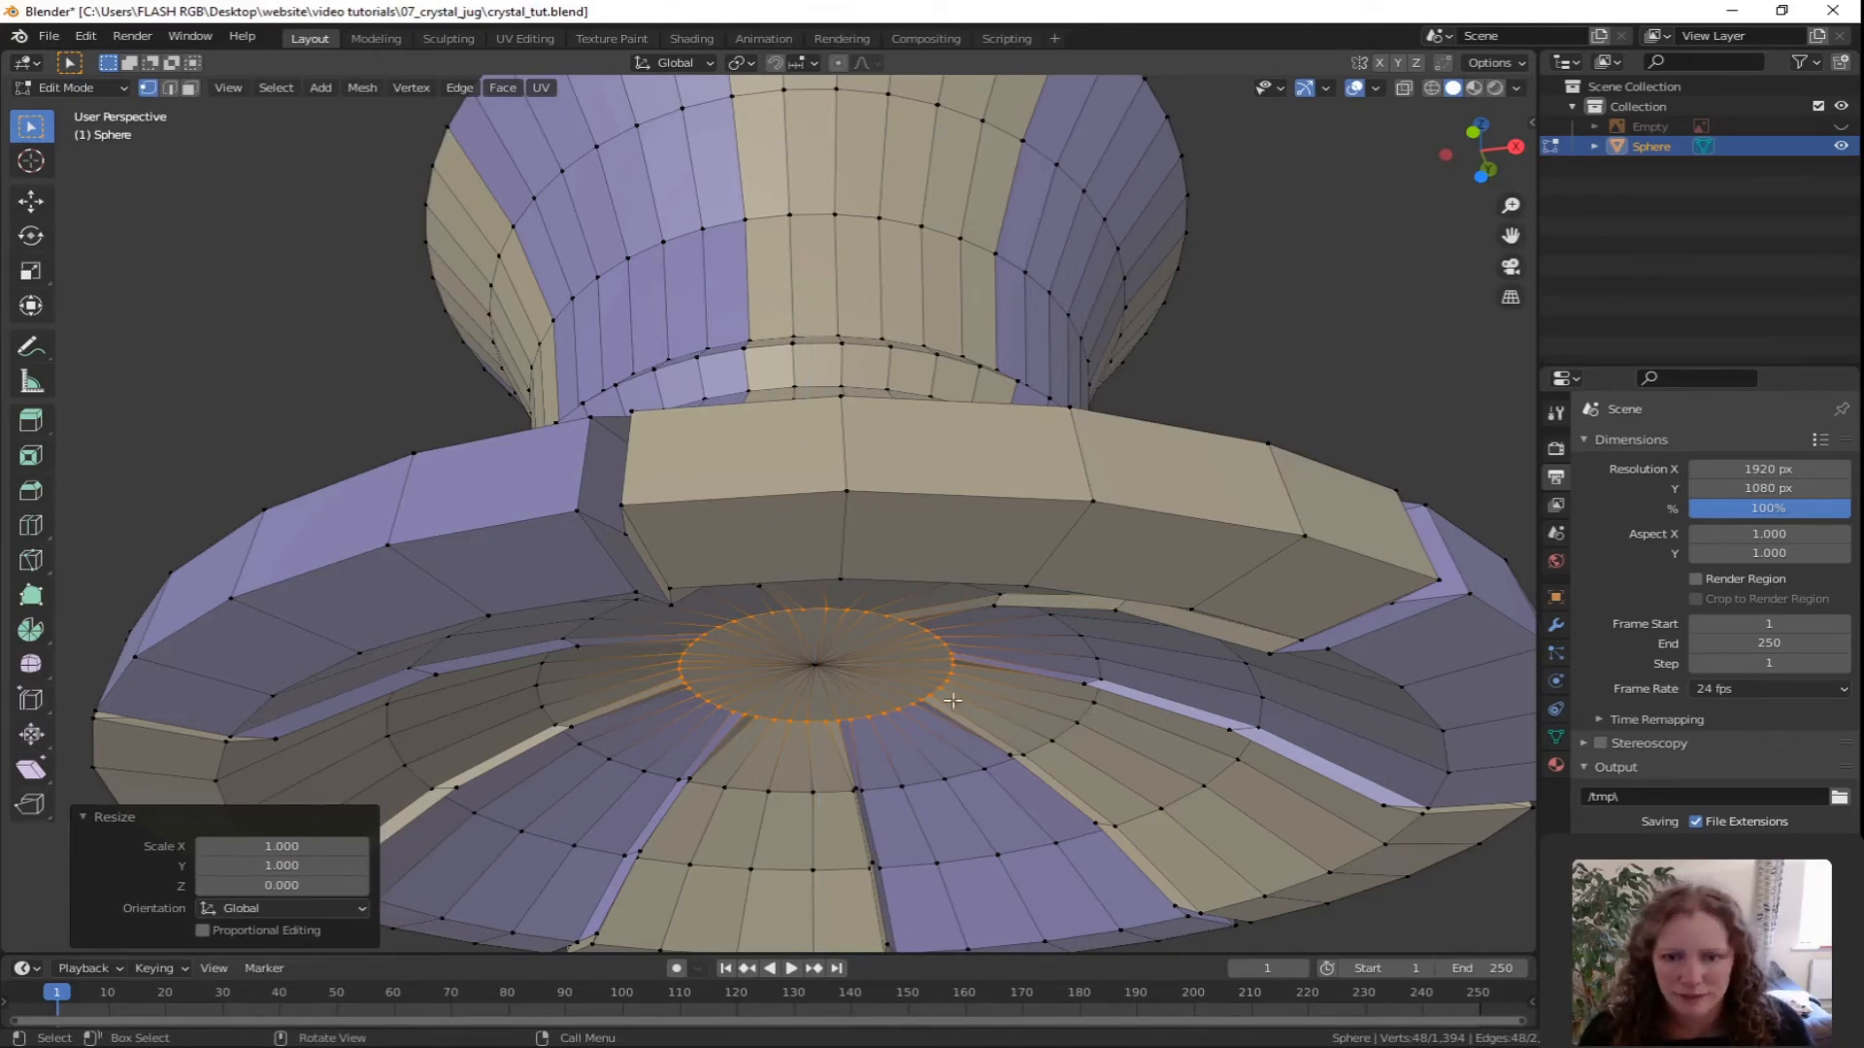
Delete the vertex at the centre of the disc under the base to open a hole.
middle_click_drag(952, 700, 1014, 689)
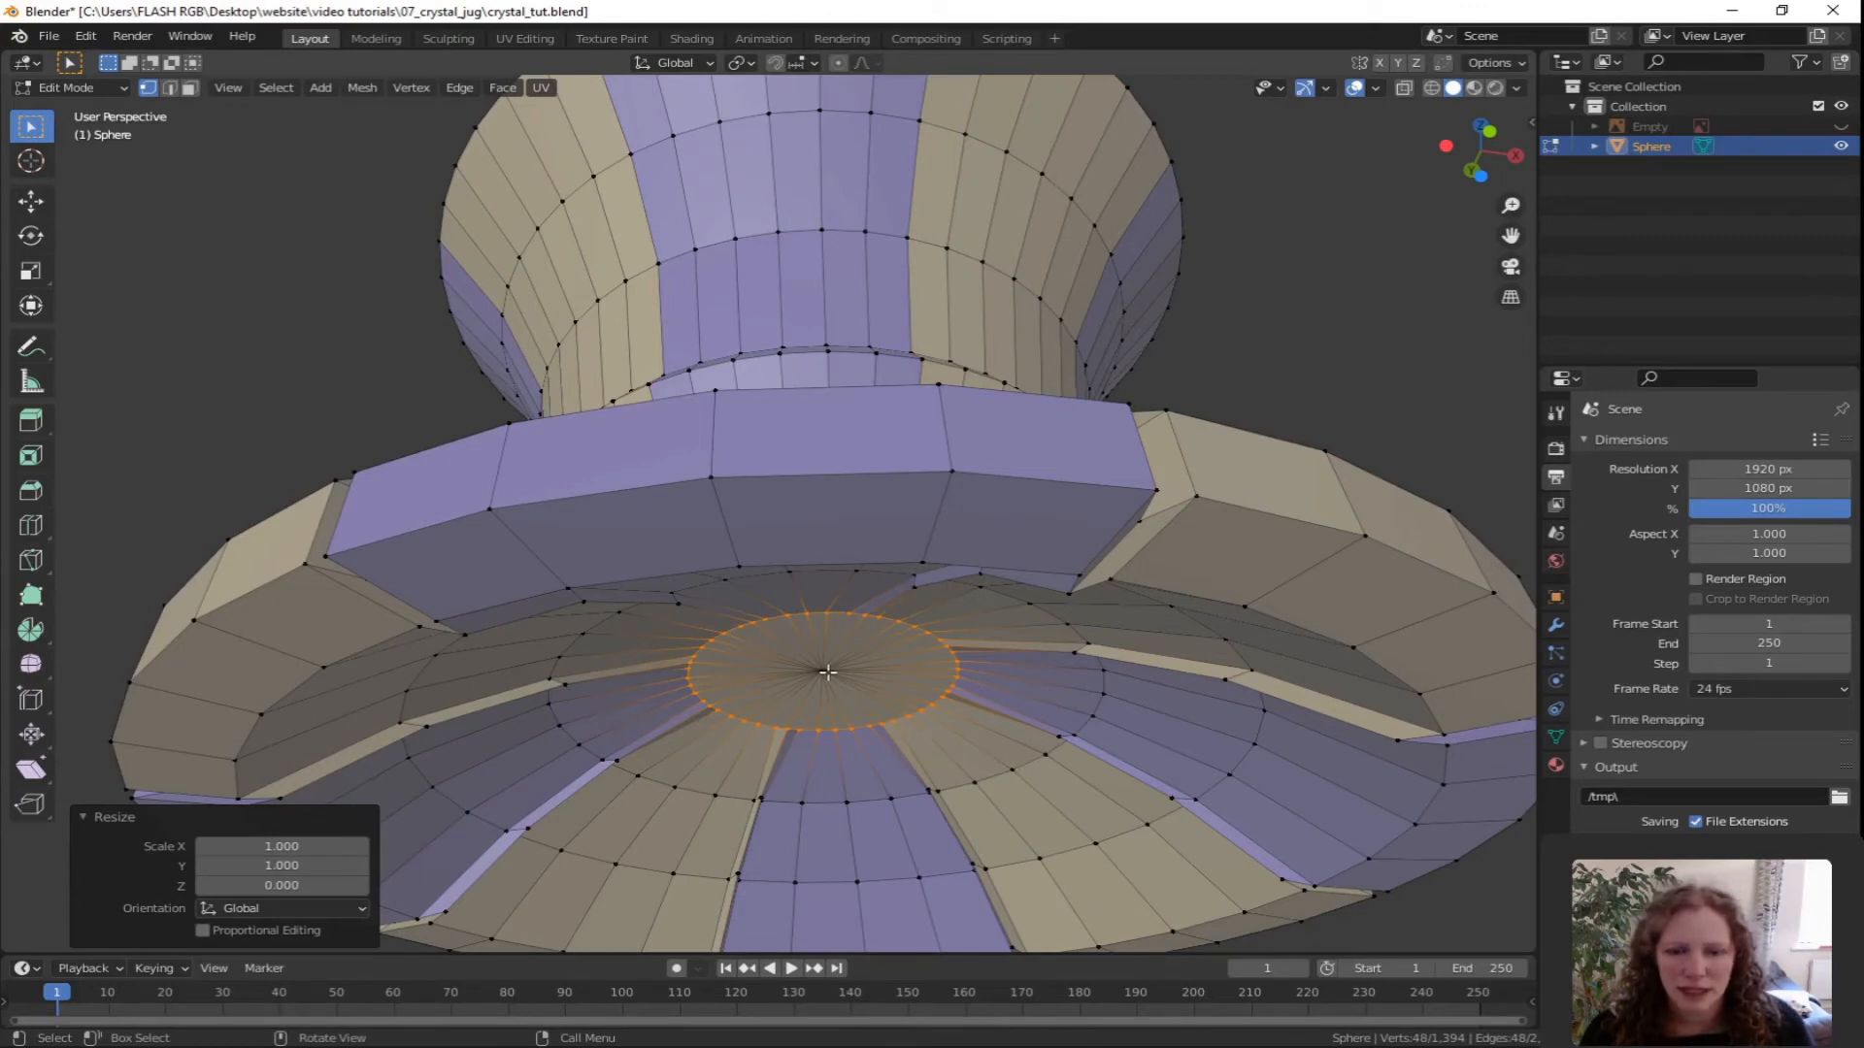
key("m")
left_click(921, 734)
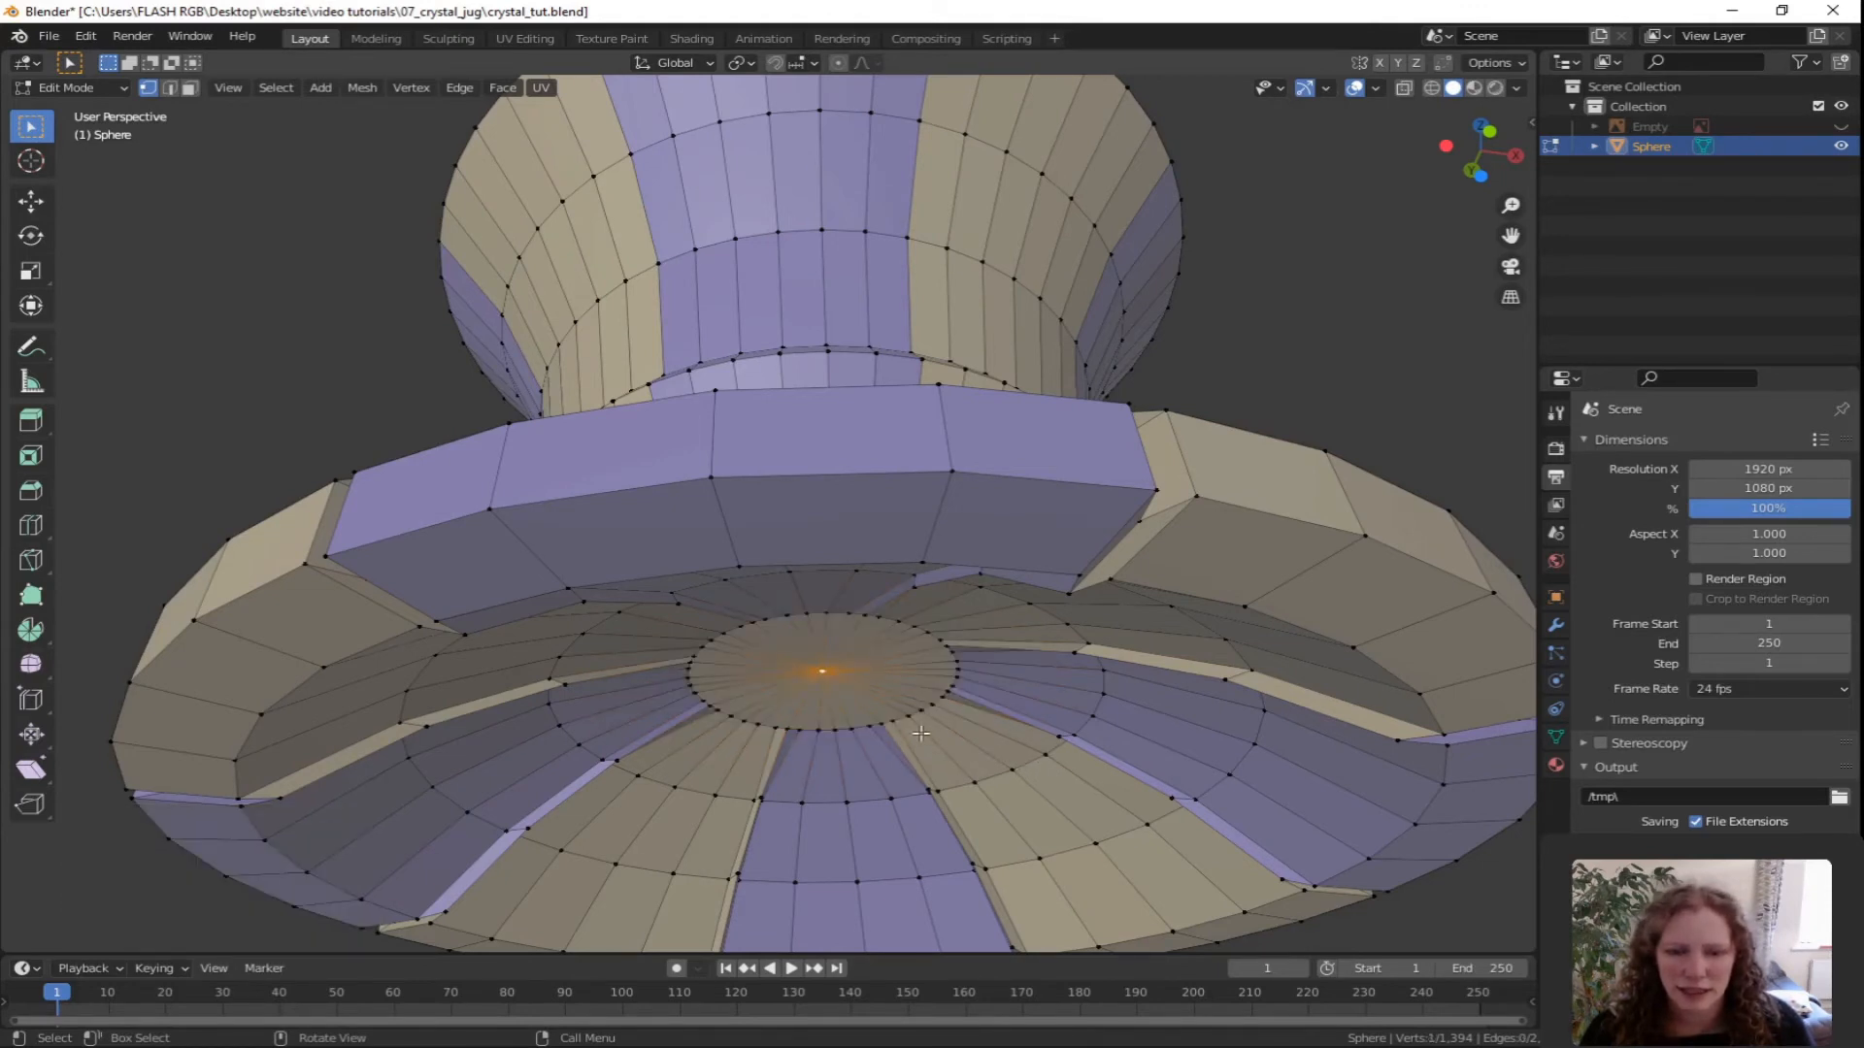
key("x")
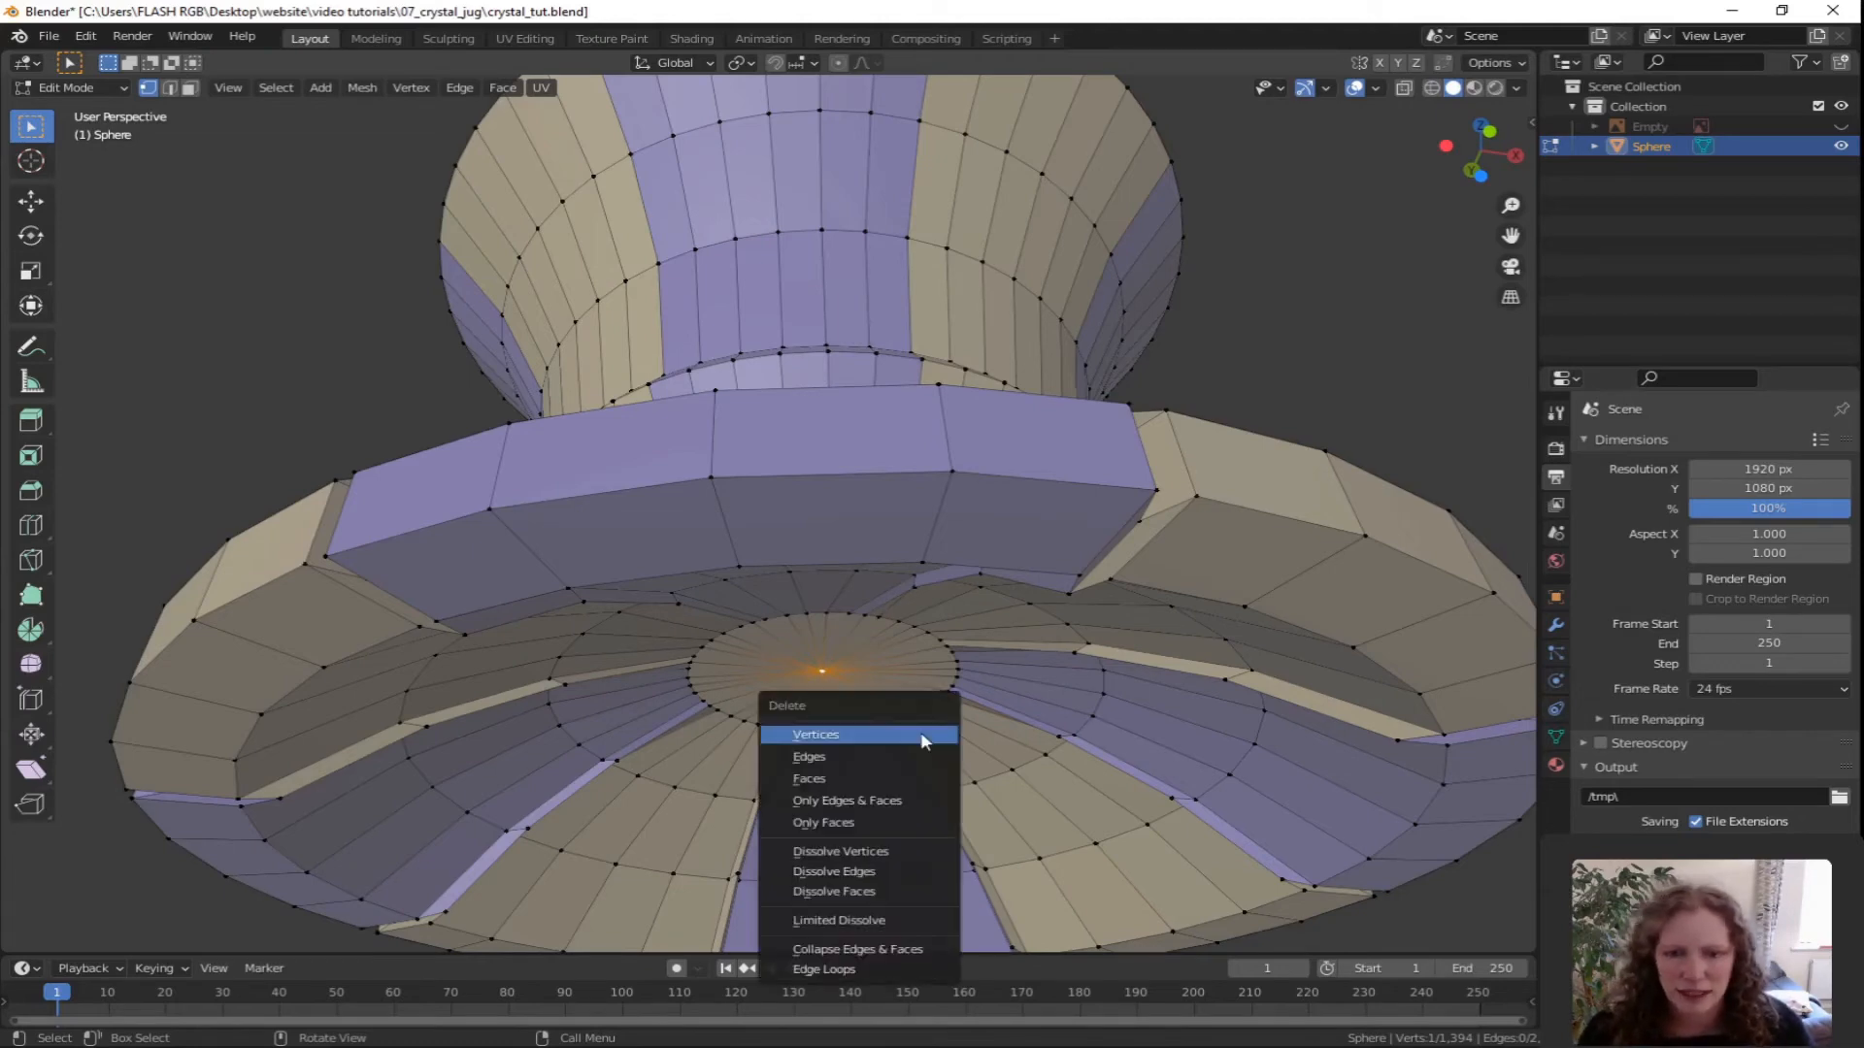
left_click(903, 737)
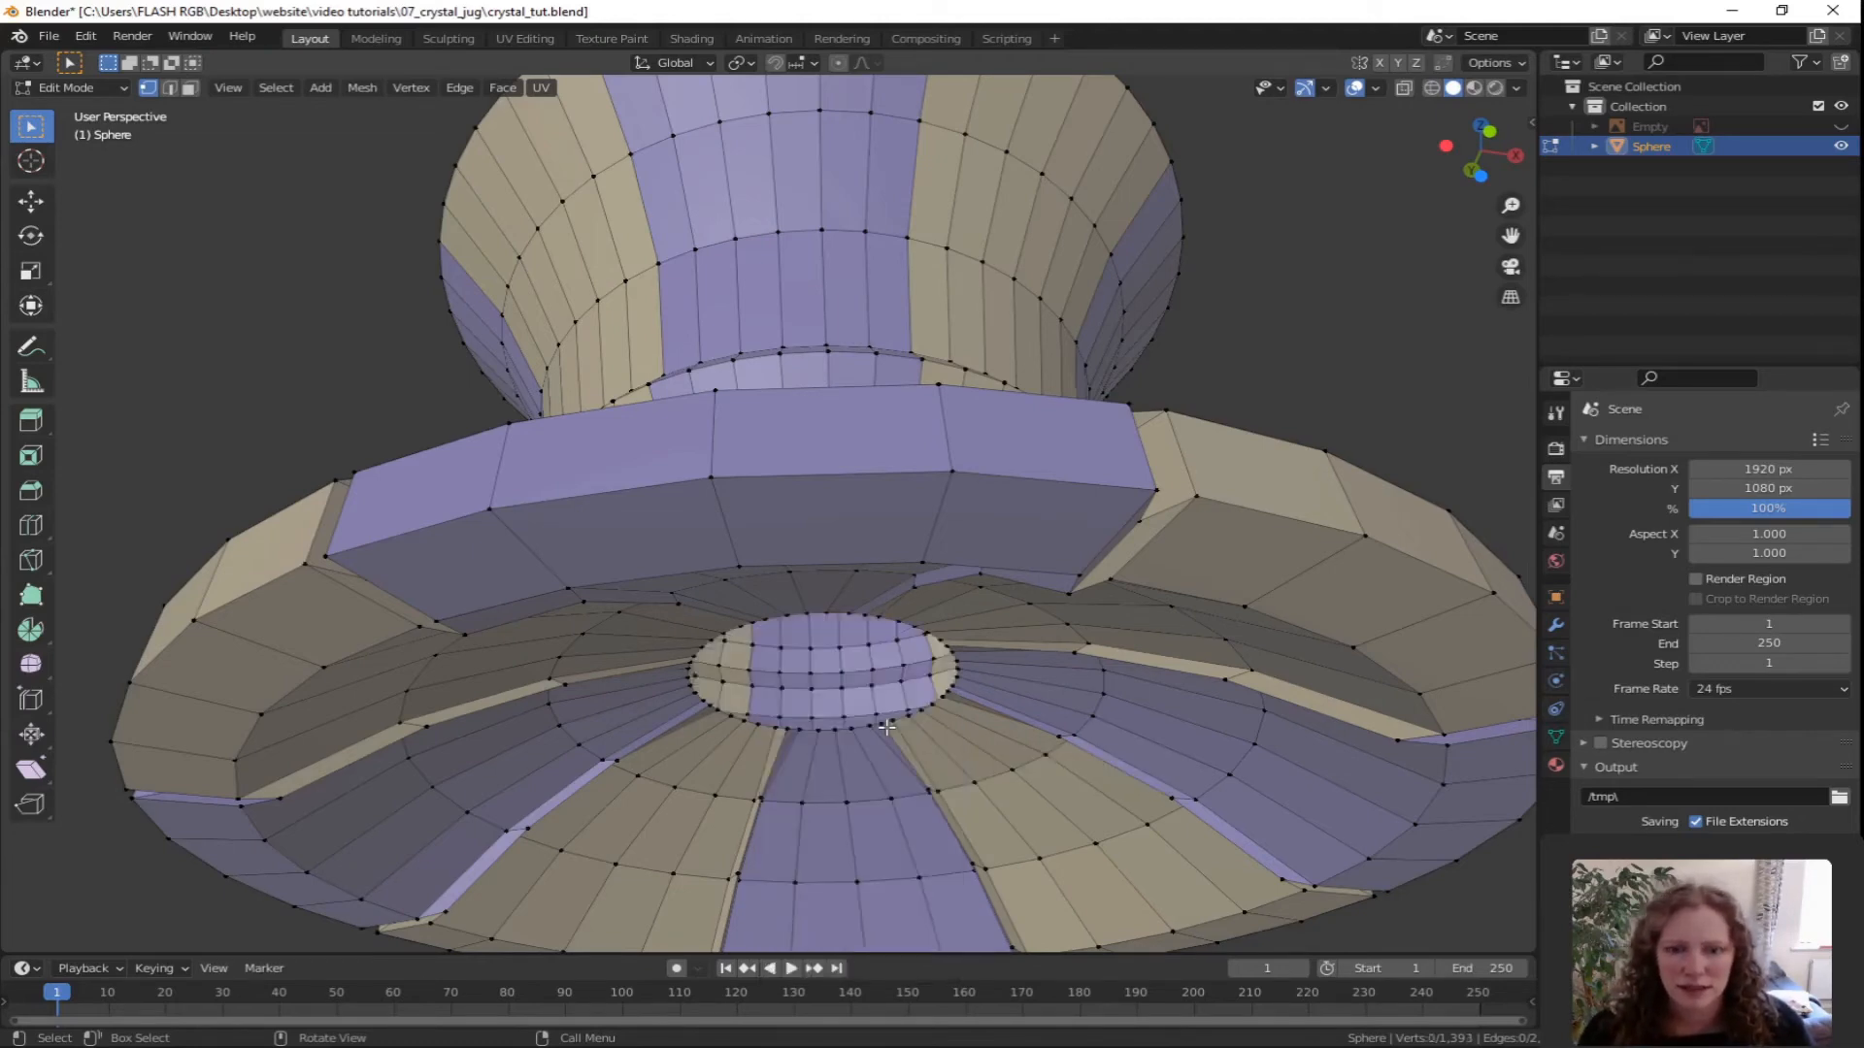
Extrude the hole's edge loop inward in top view, scaling it to about 0.606.
middle_click_drag(885, 742, 926, 699)
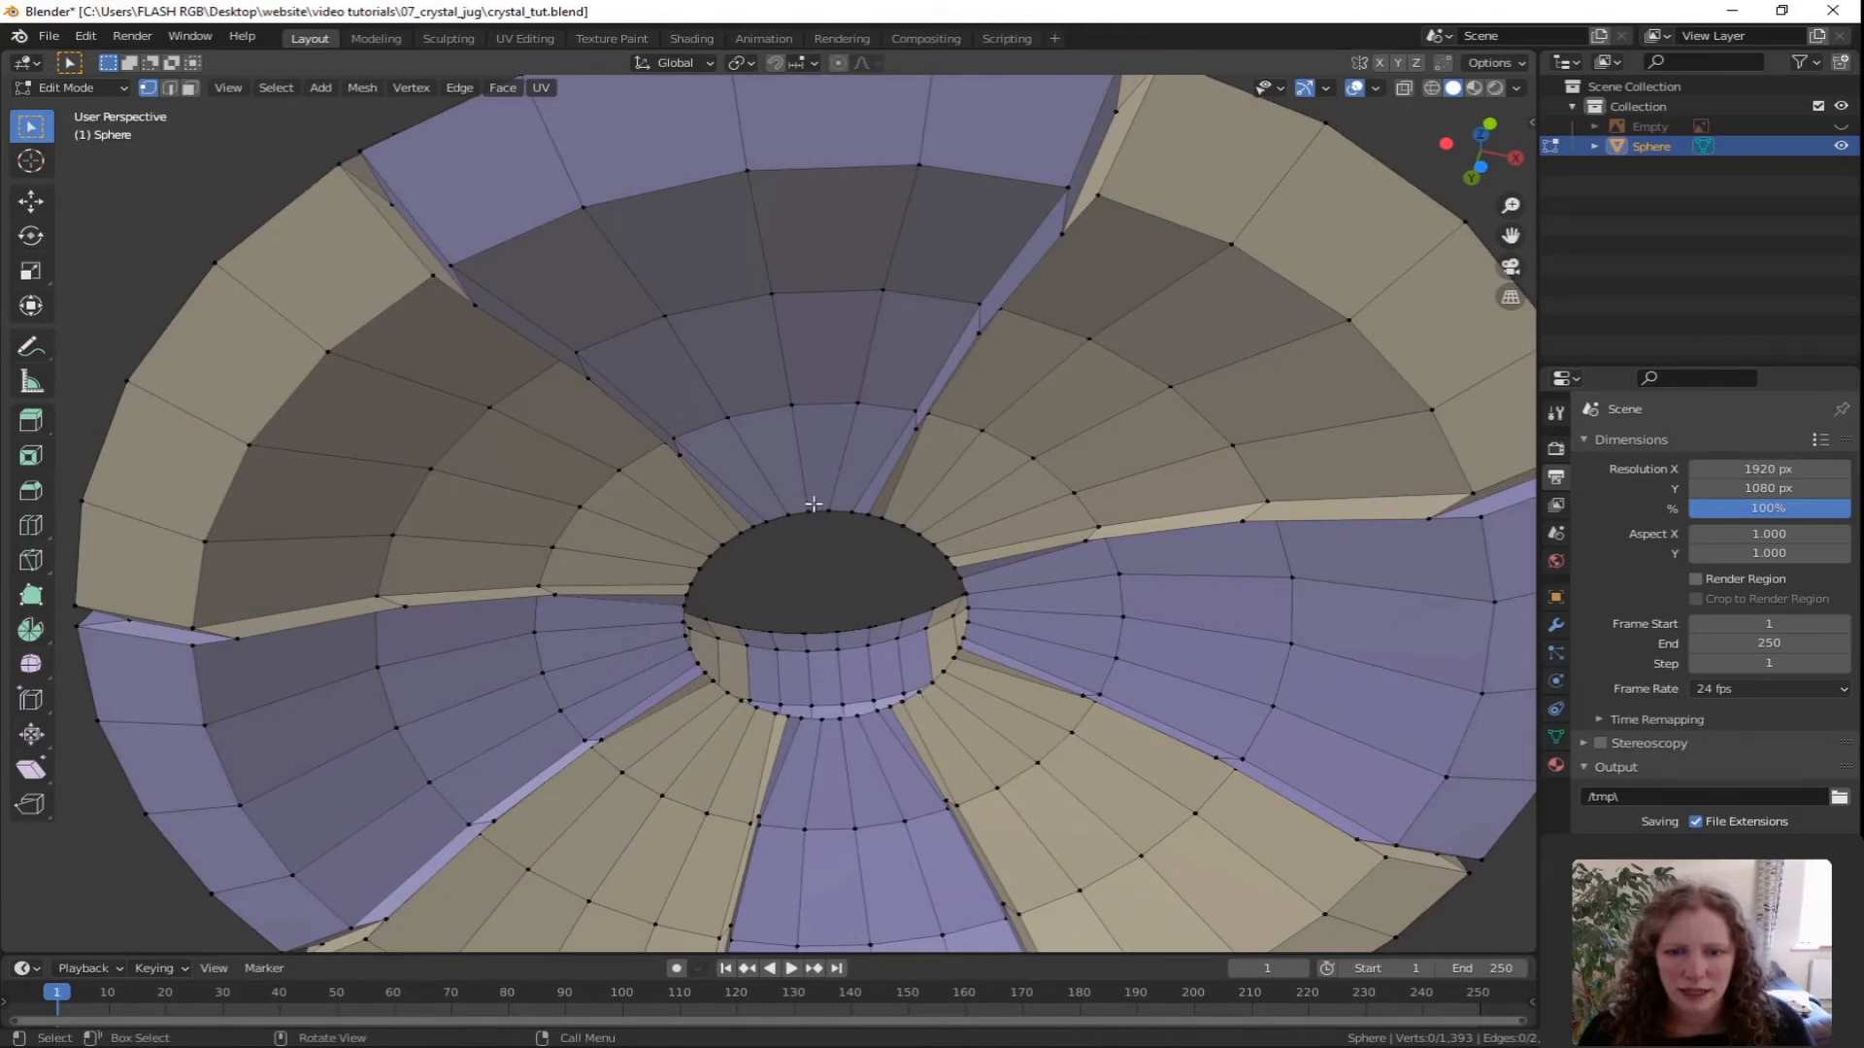
left_click(818, 512, "alt")
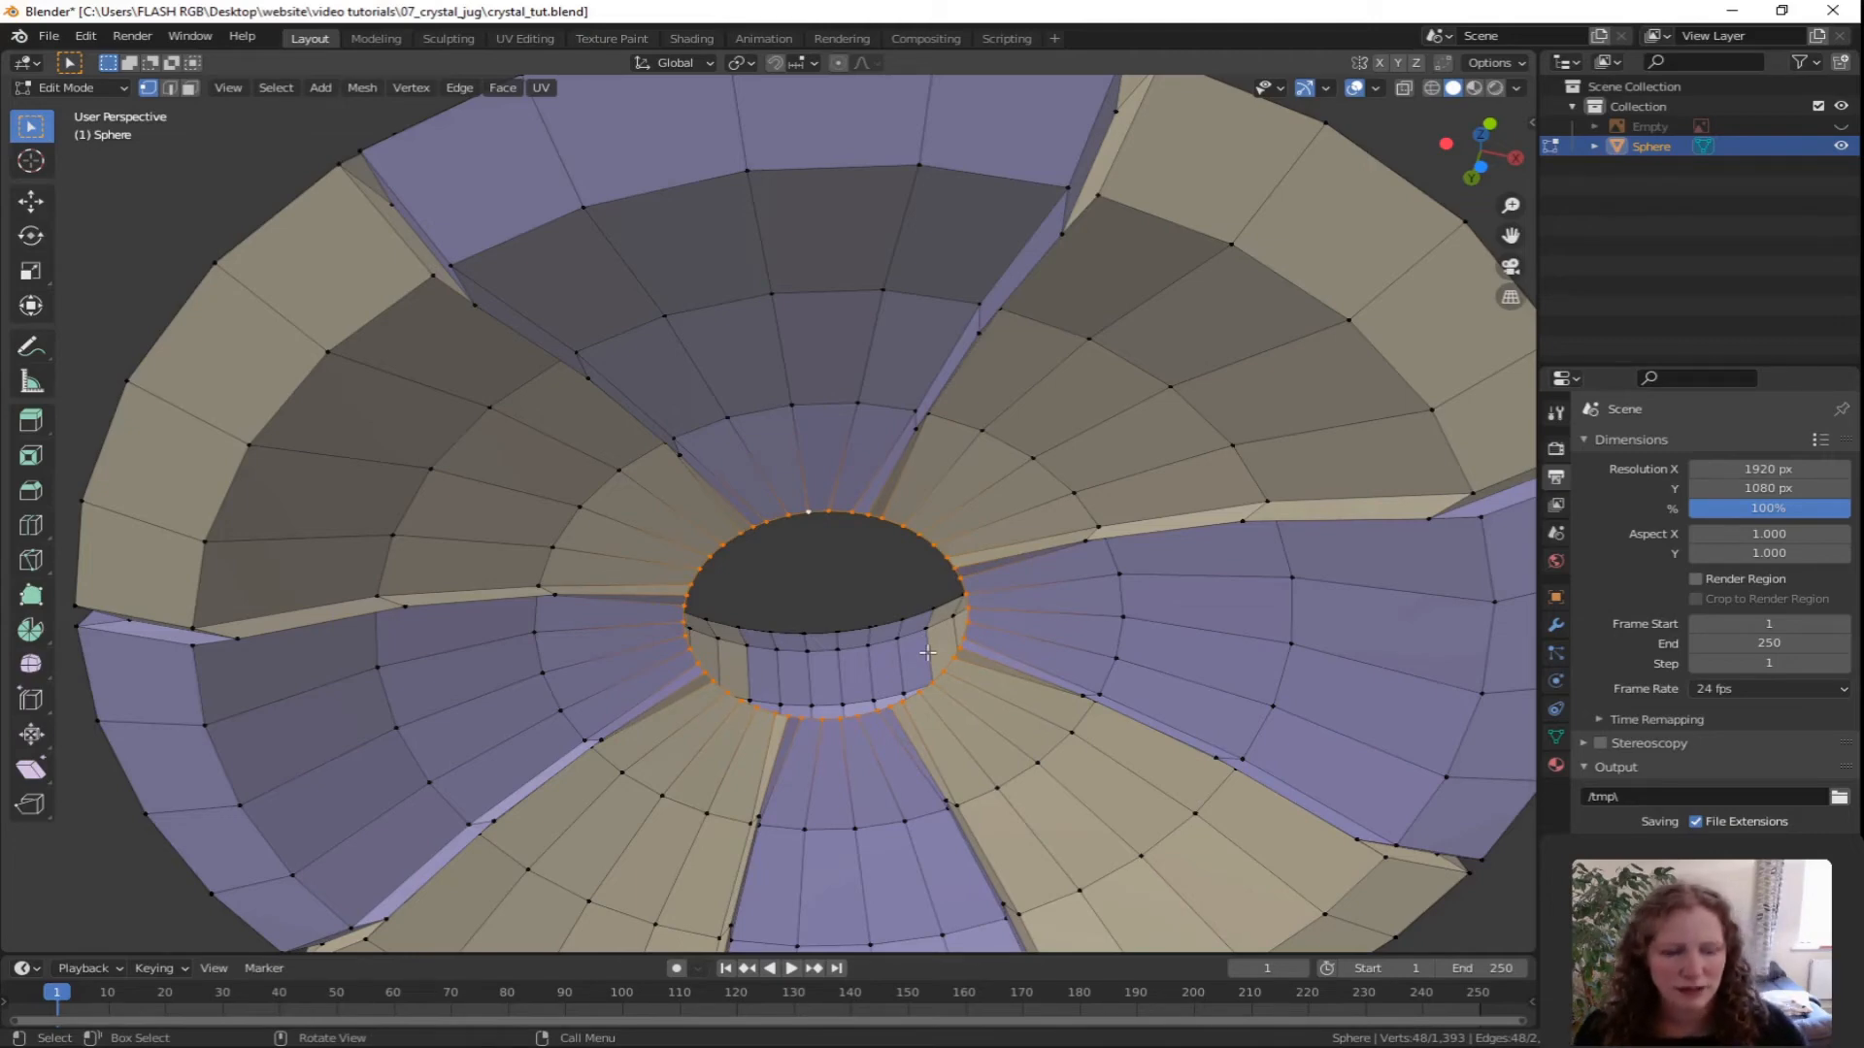
key("KP_7")
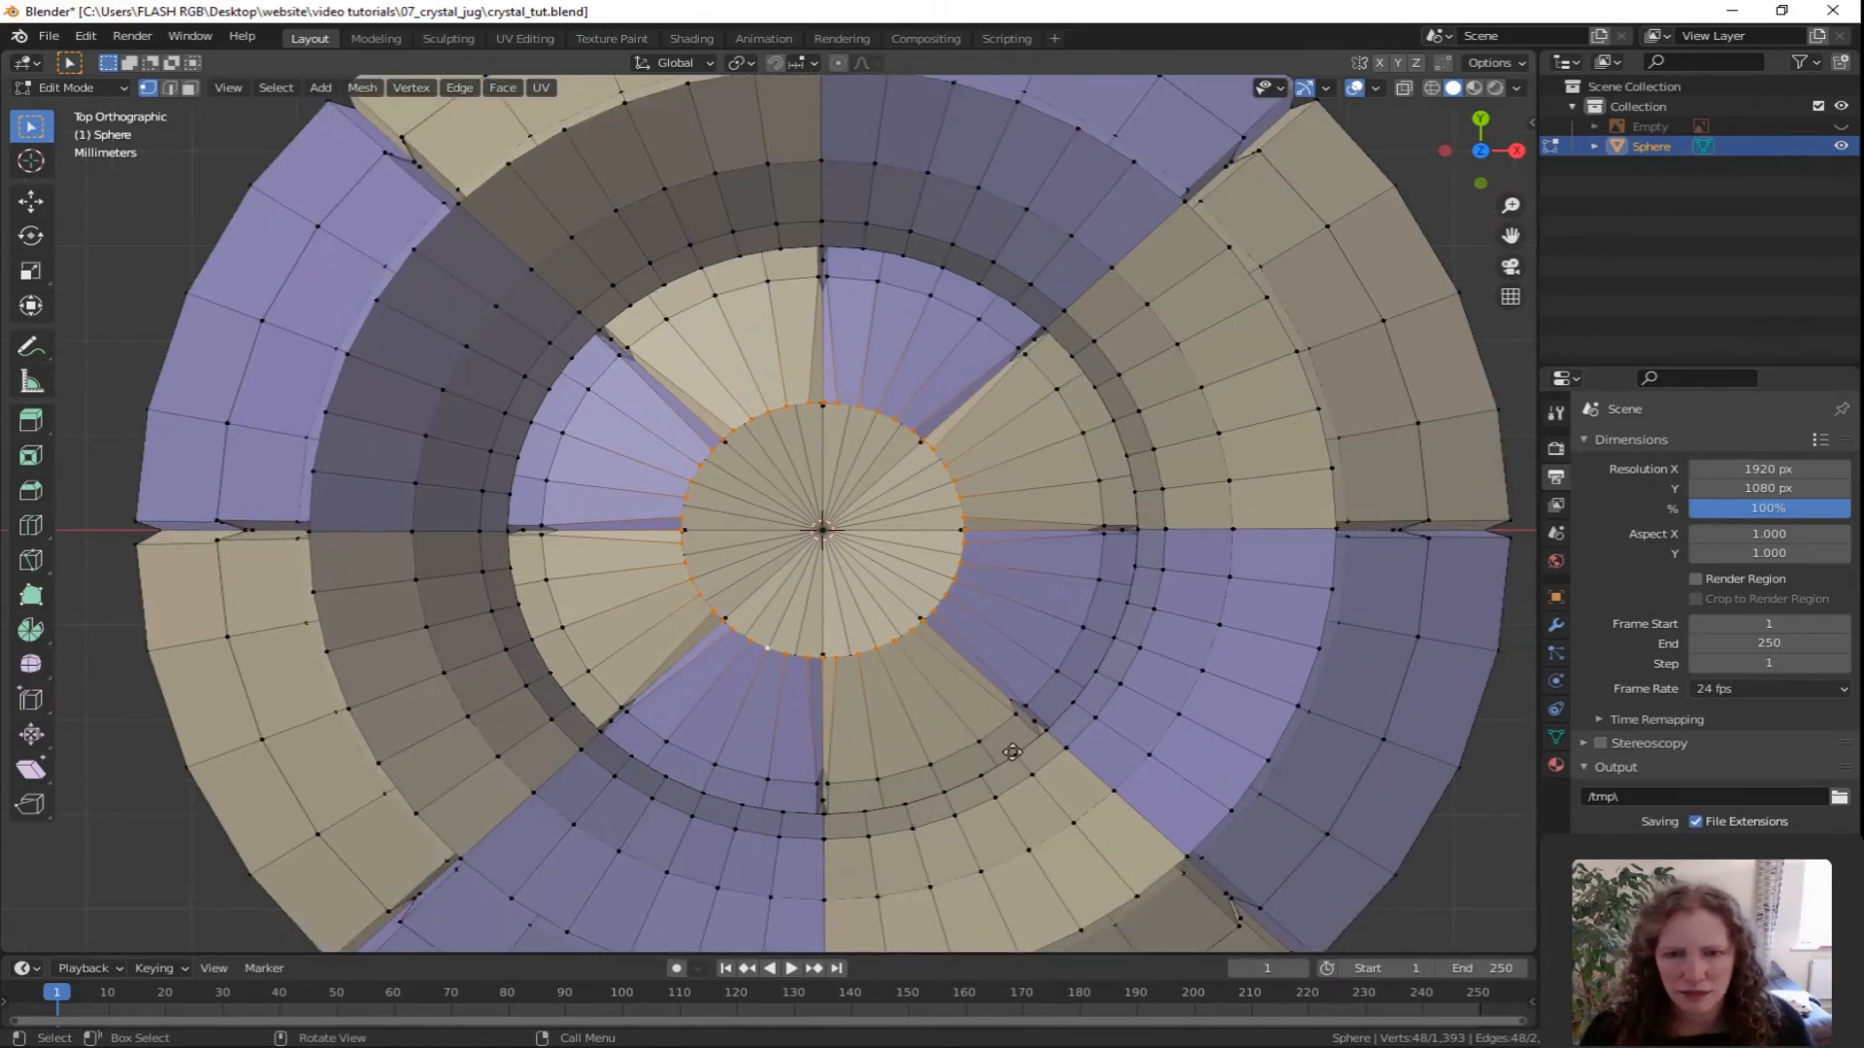
key("e")
key("s")
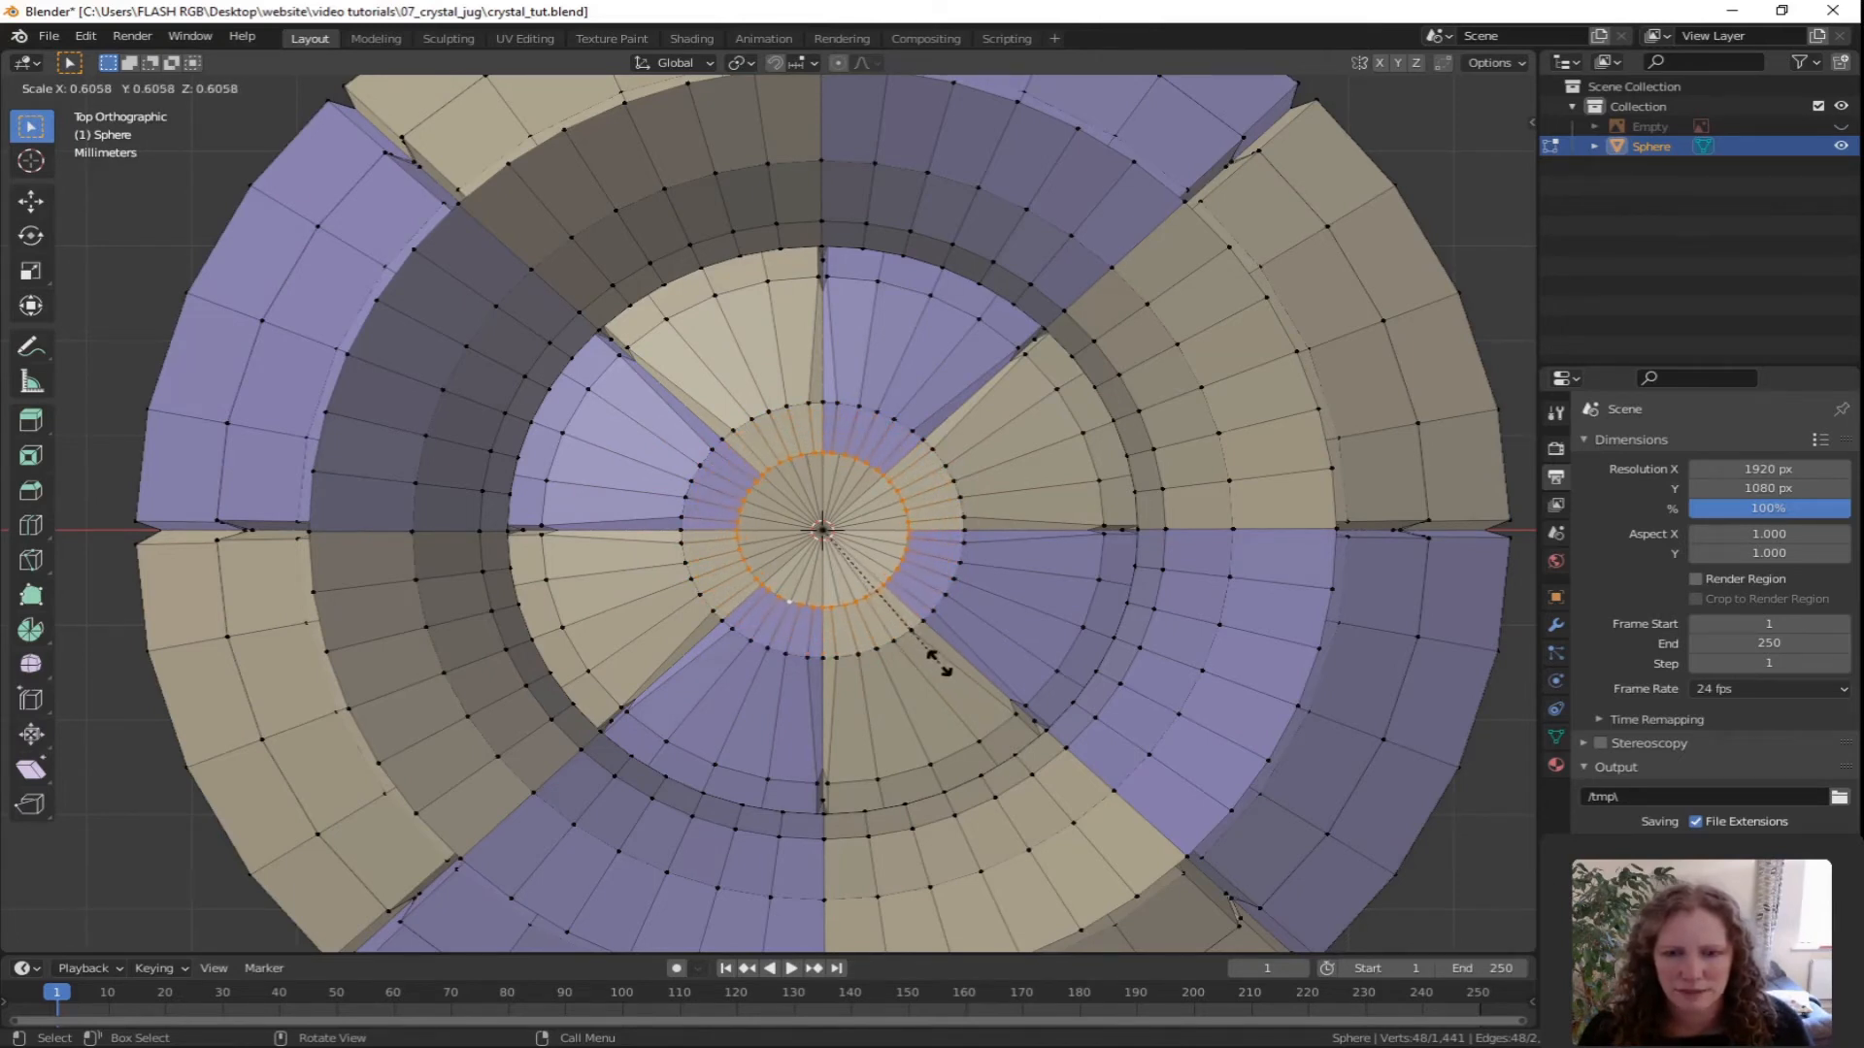
left_click(940, 664)
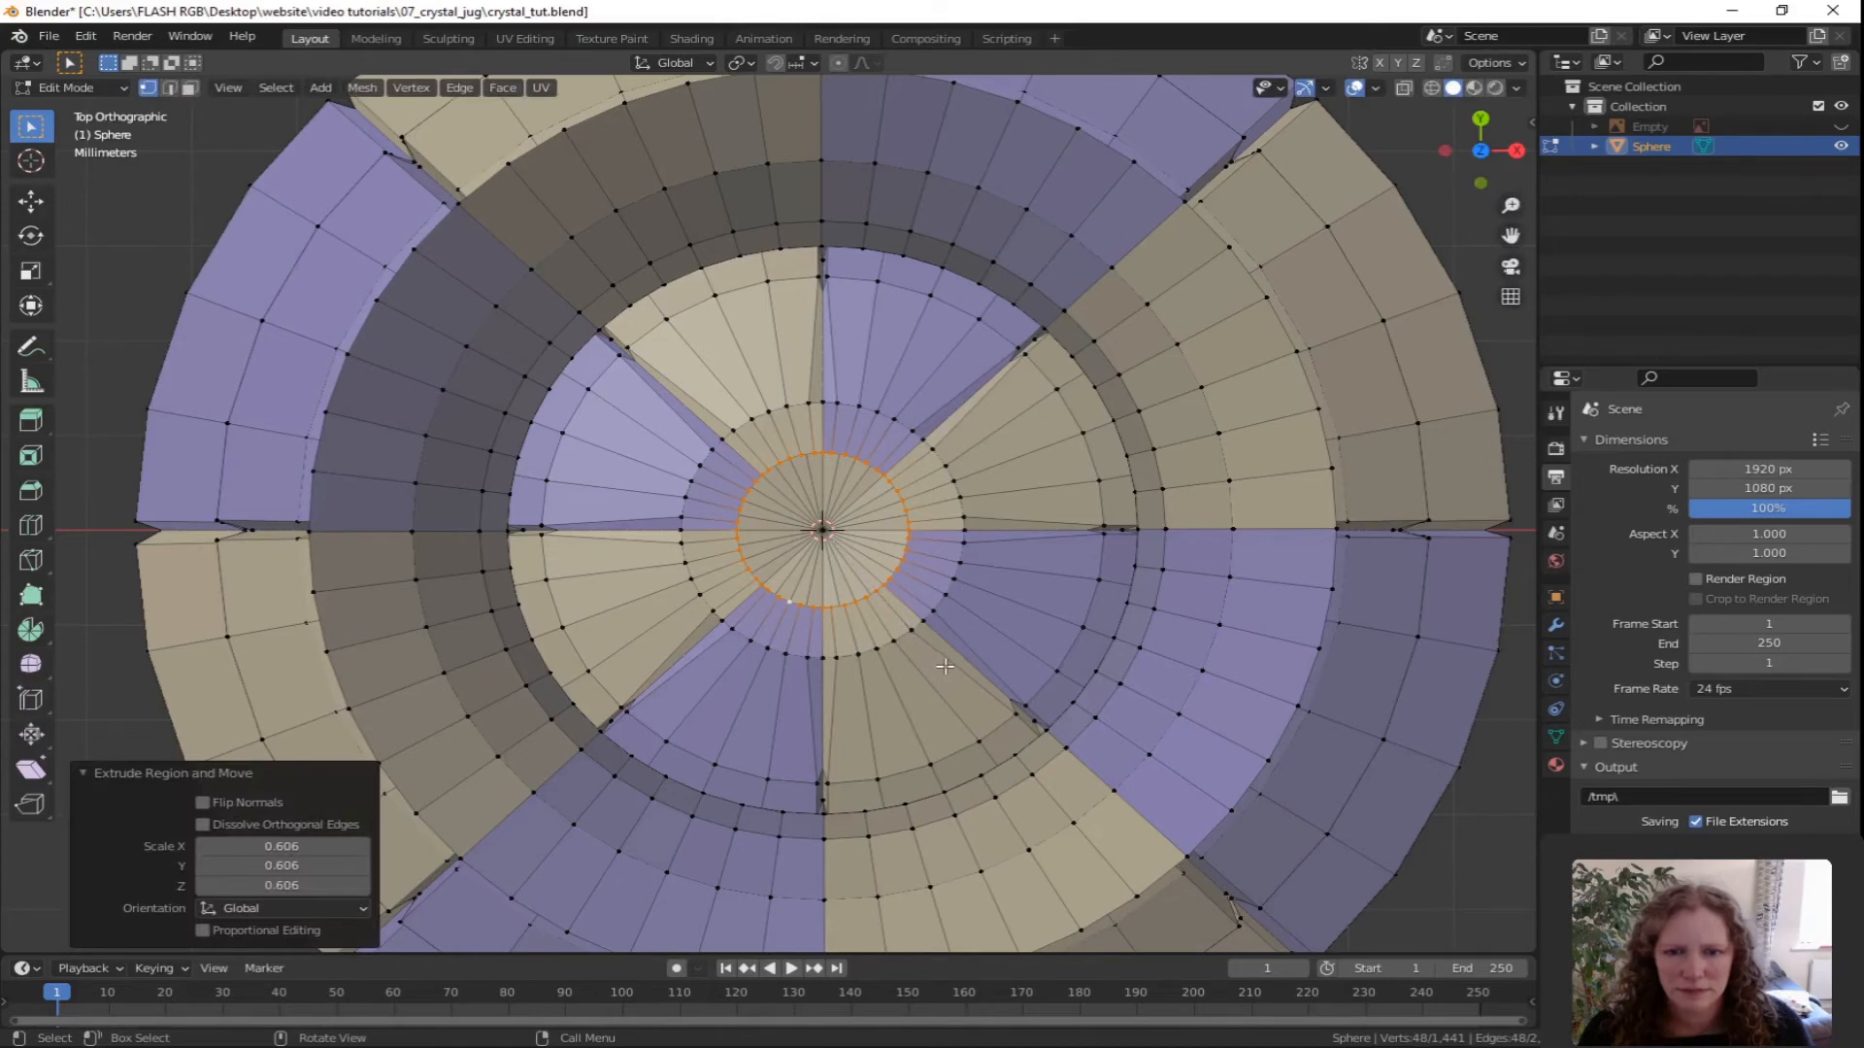
Extrude the rim's edge loop at the mouth of the upper piece inward in front view with X-ray on, scaling it to about 0.711.
scroll(980, 702, "down", 3)
middle_click_drag(1005, 807, 832, 696)
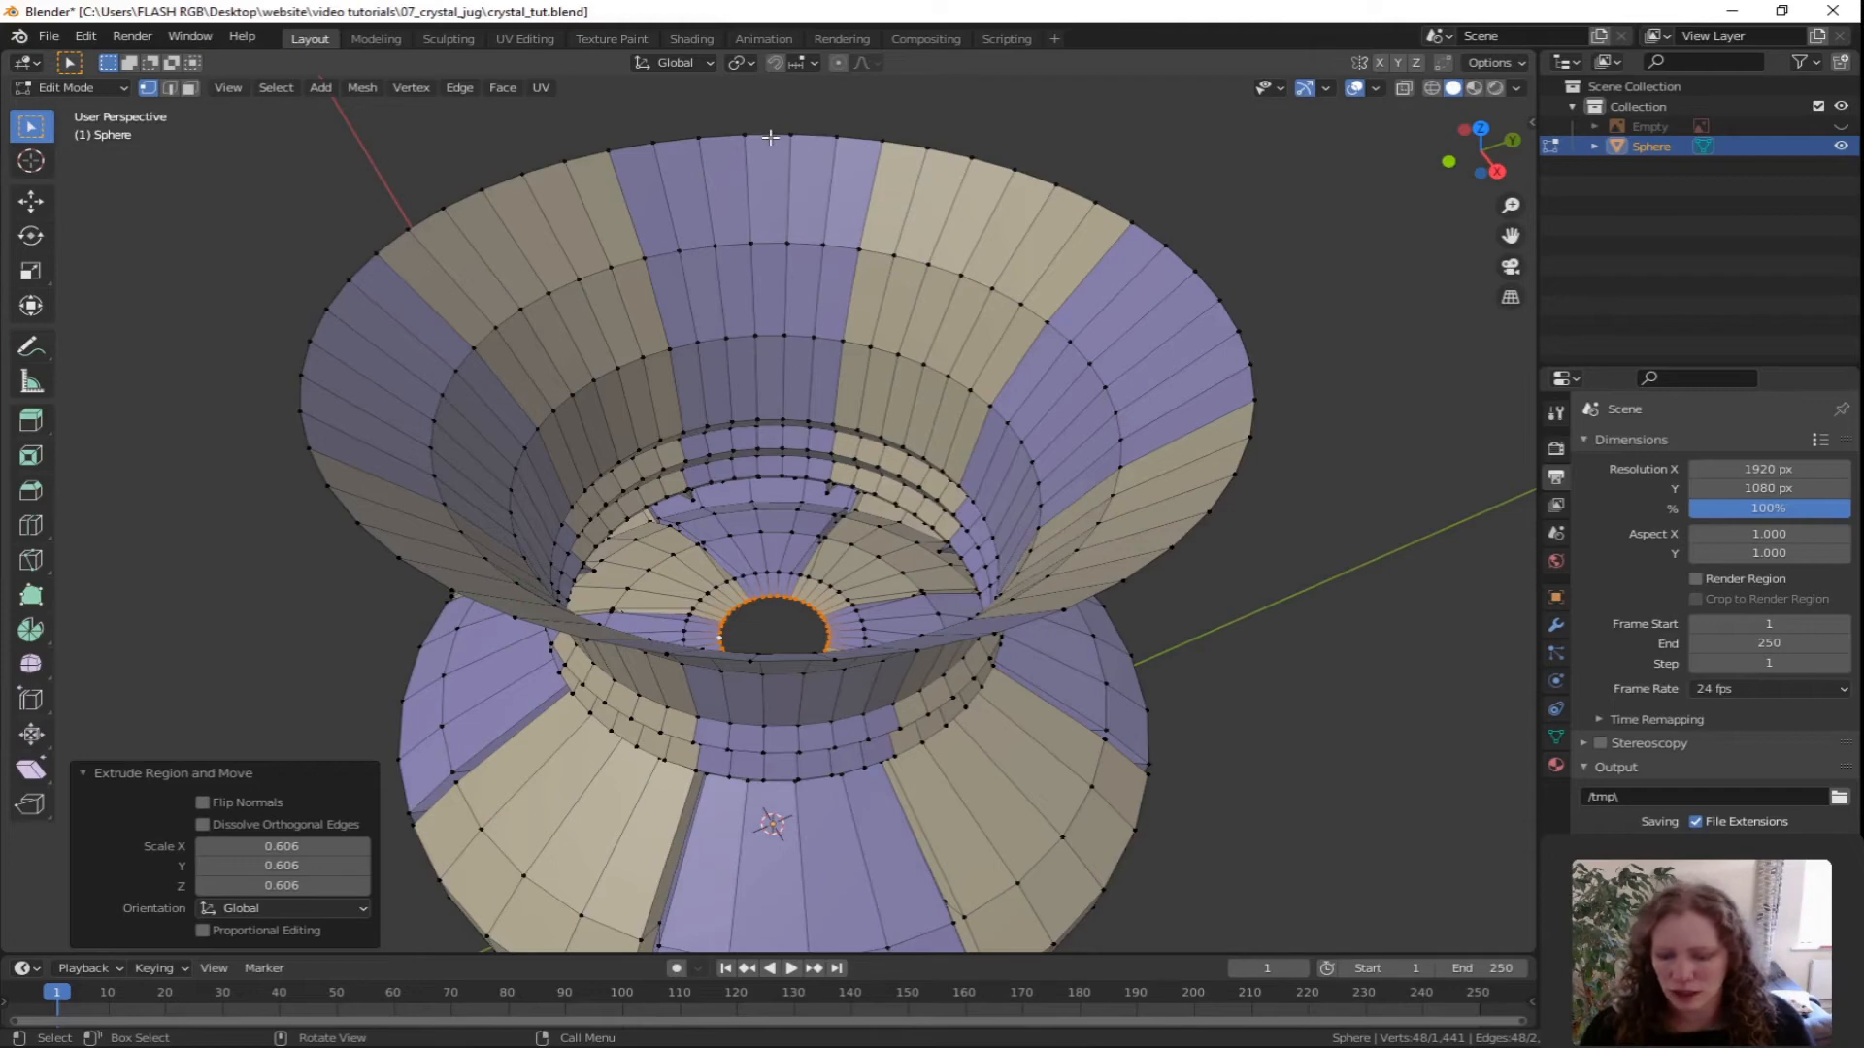
key("a")
key("alt+a")
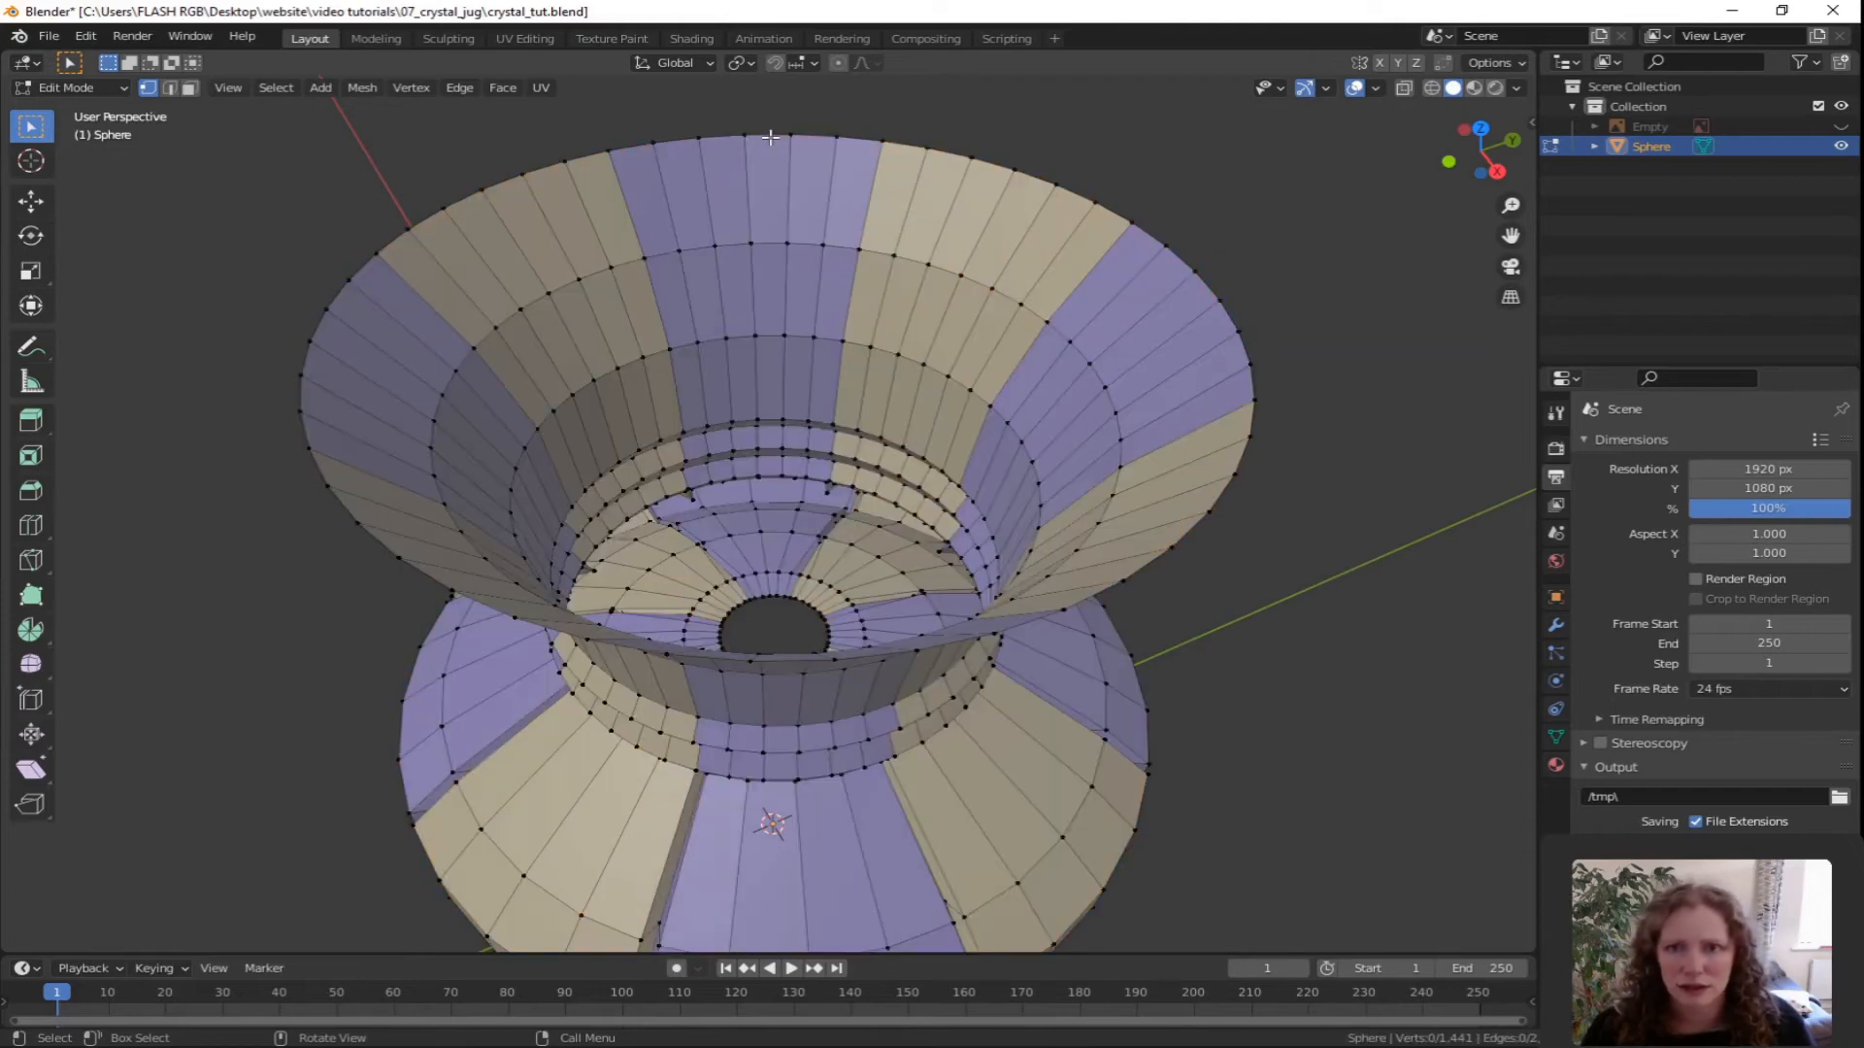
left_click(770, 136, "alt")
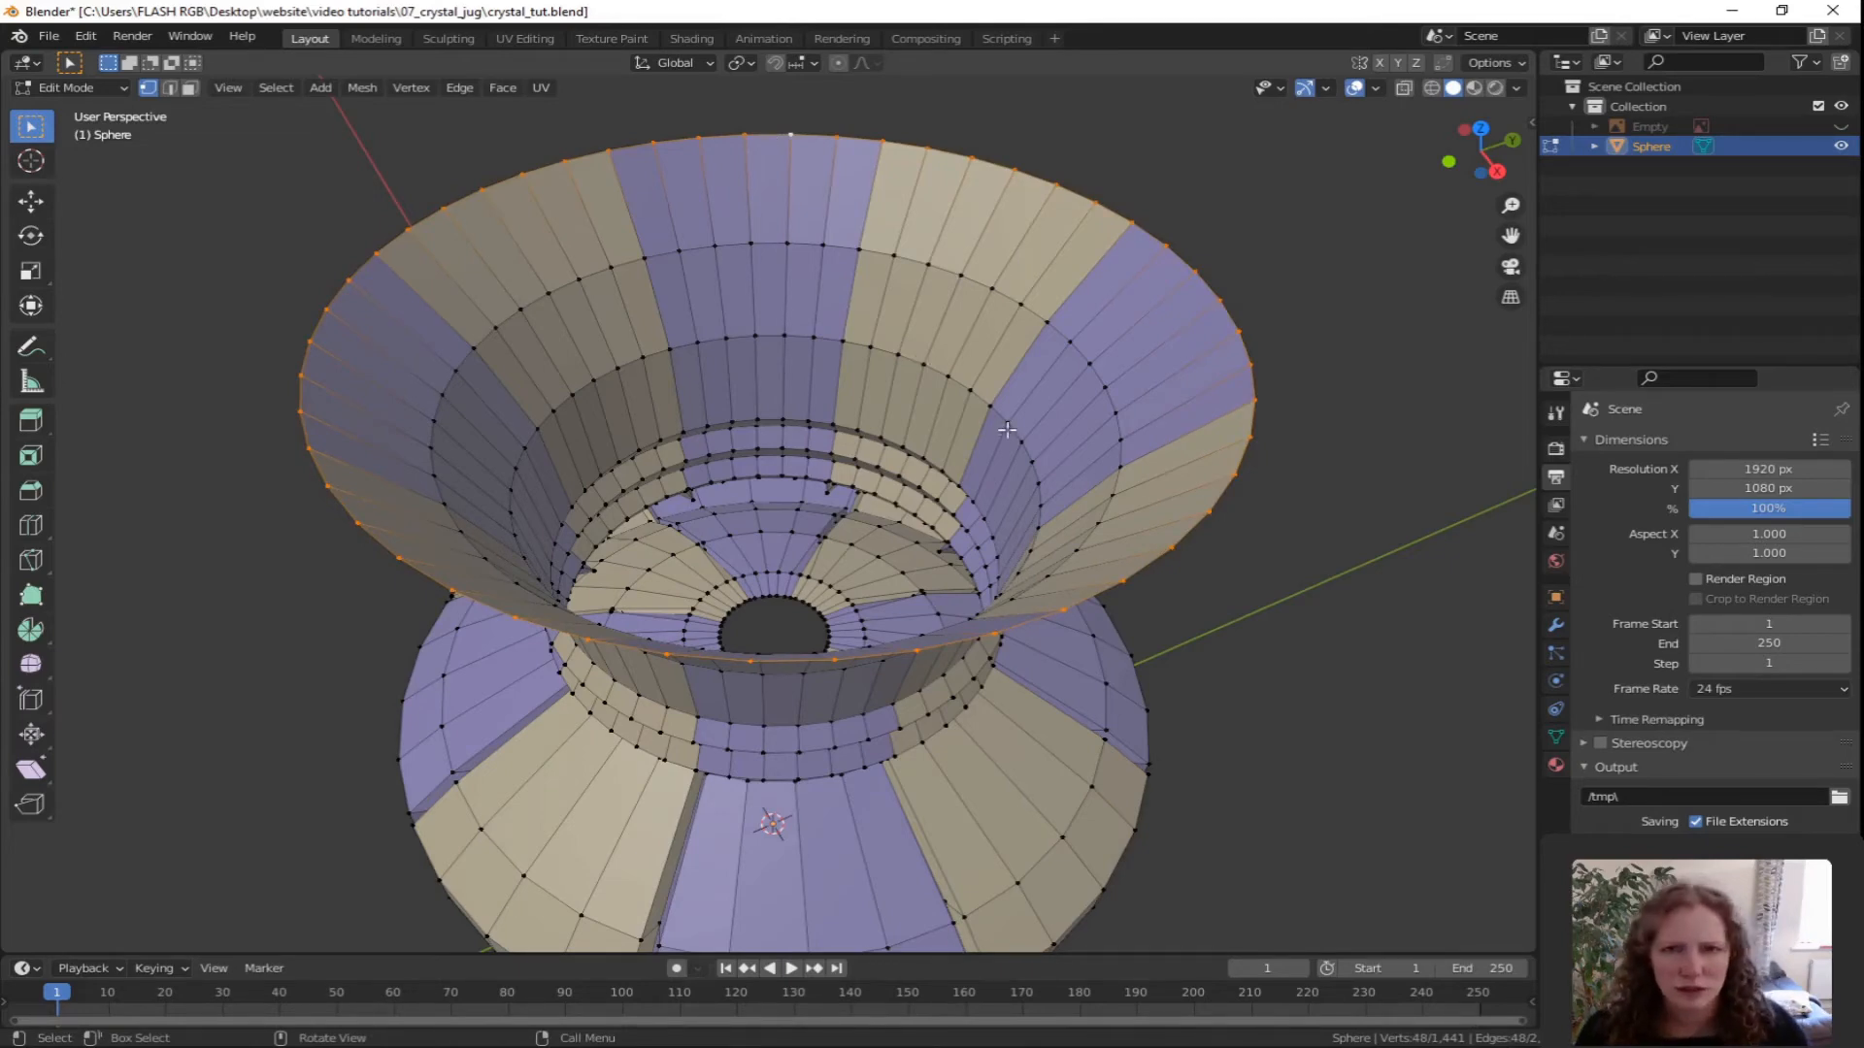
key("KP_1")
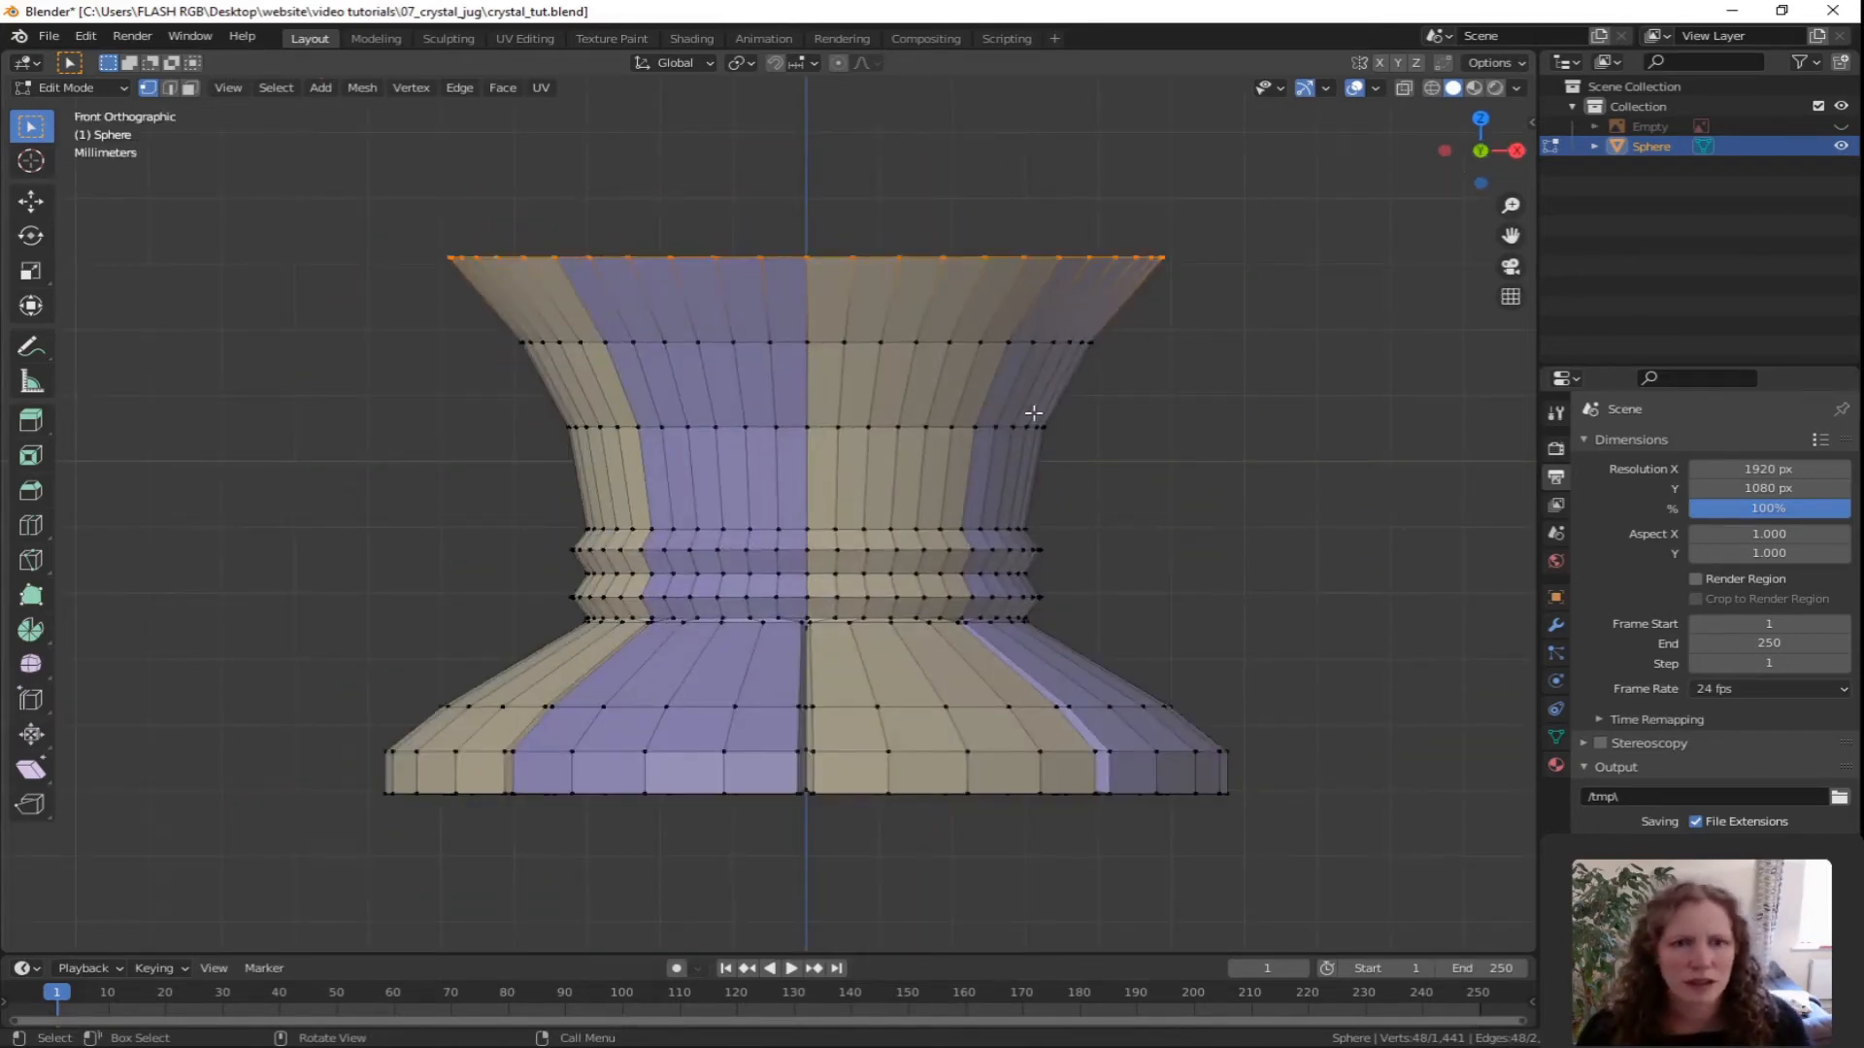
left_click(1405, 88)
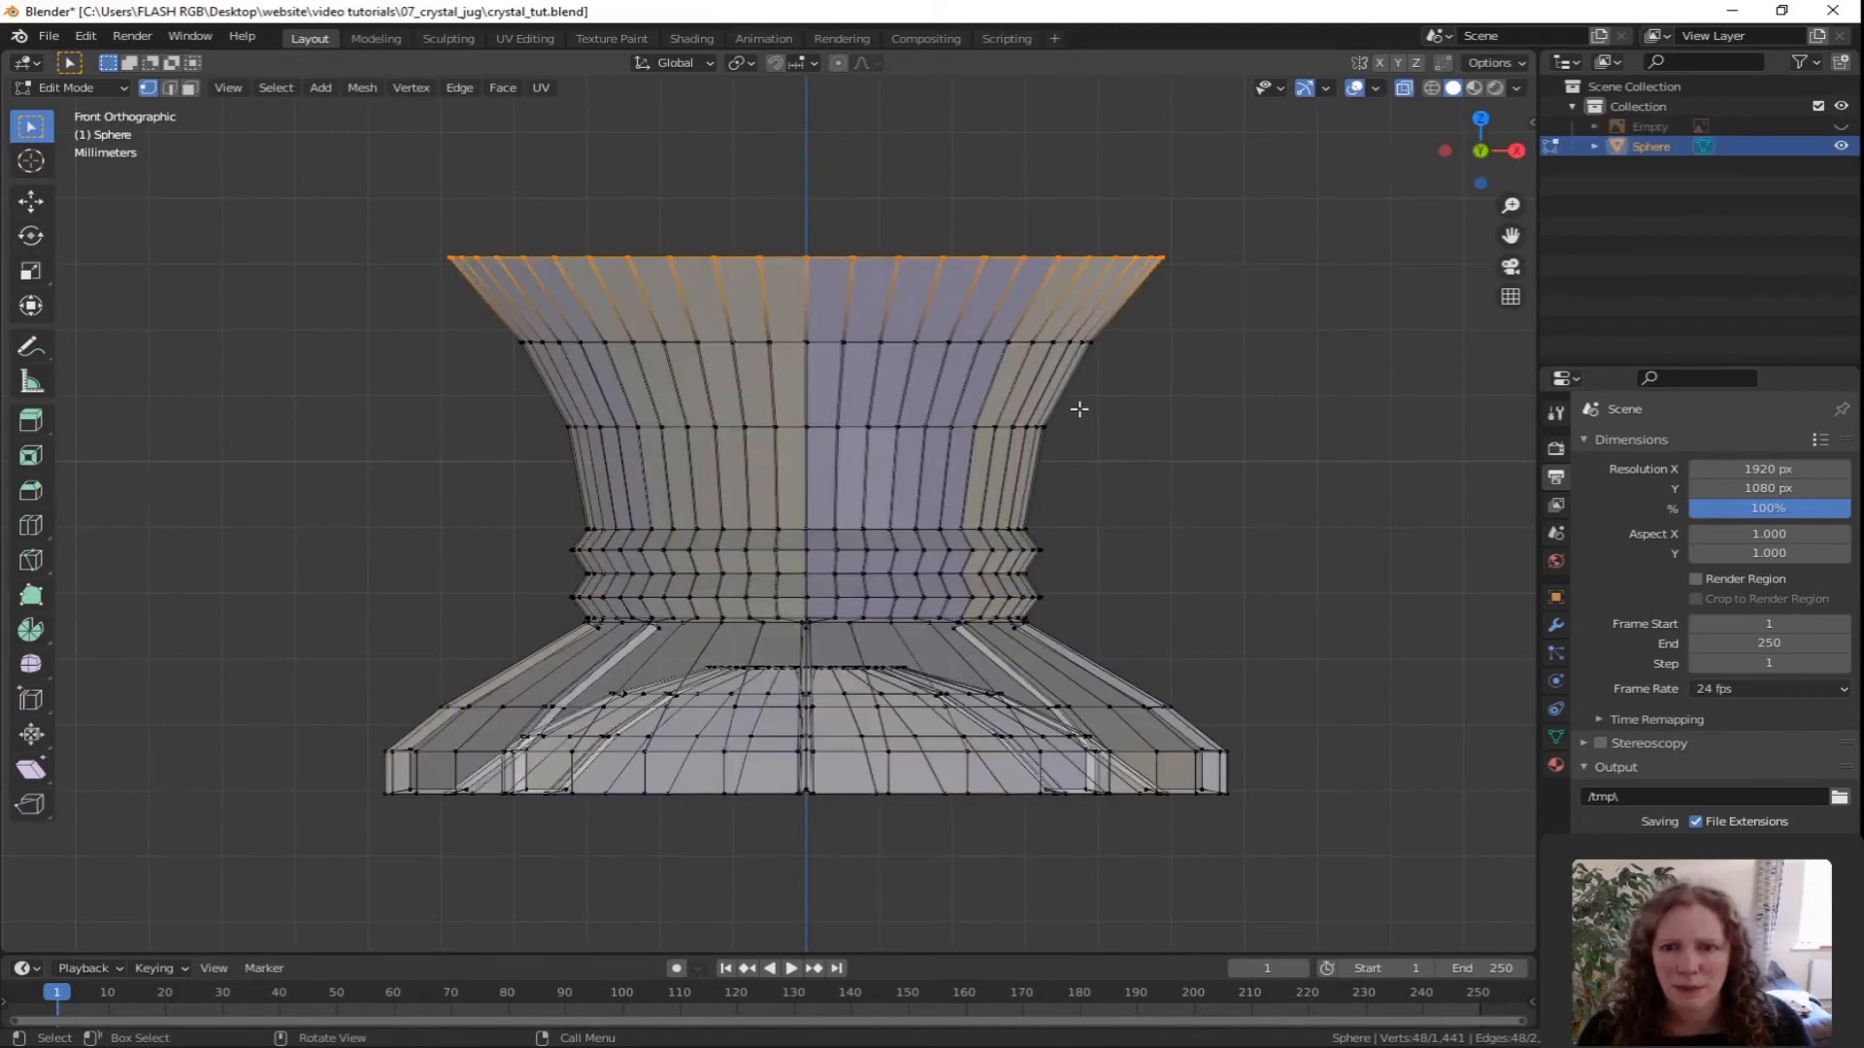
key("e")
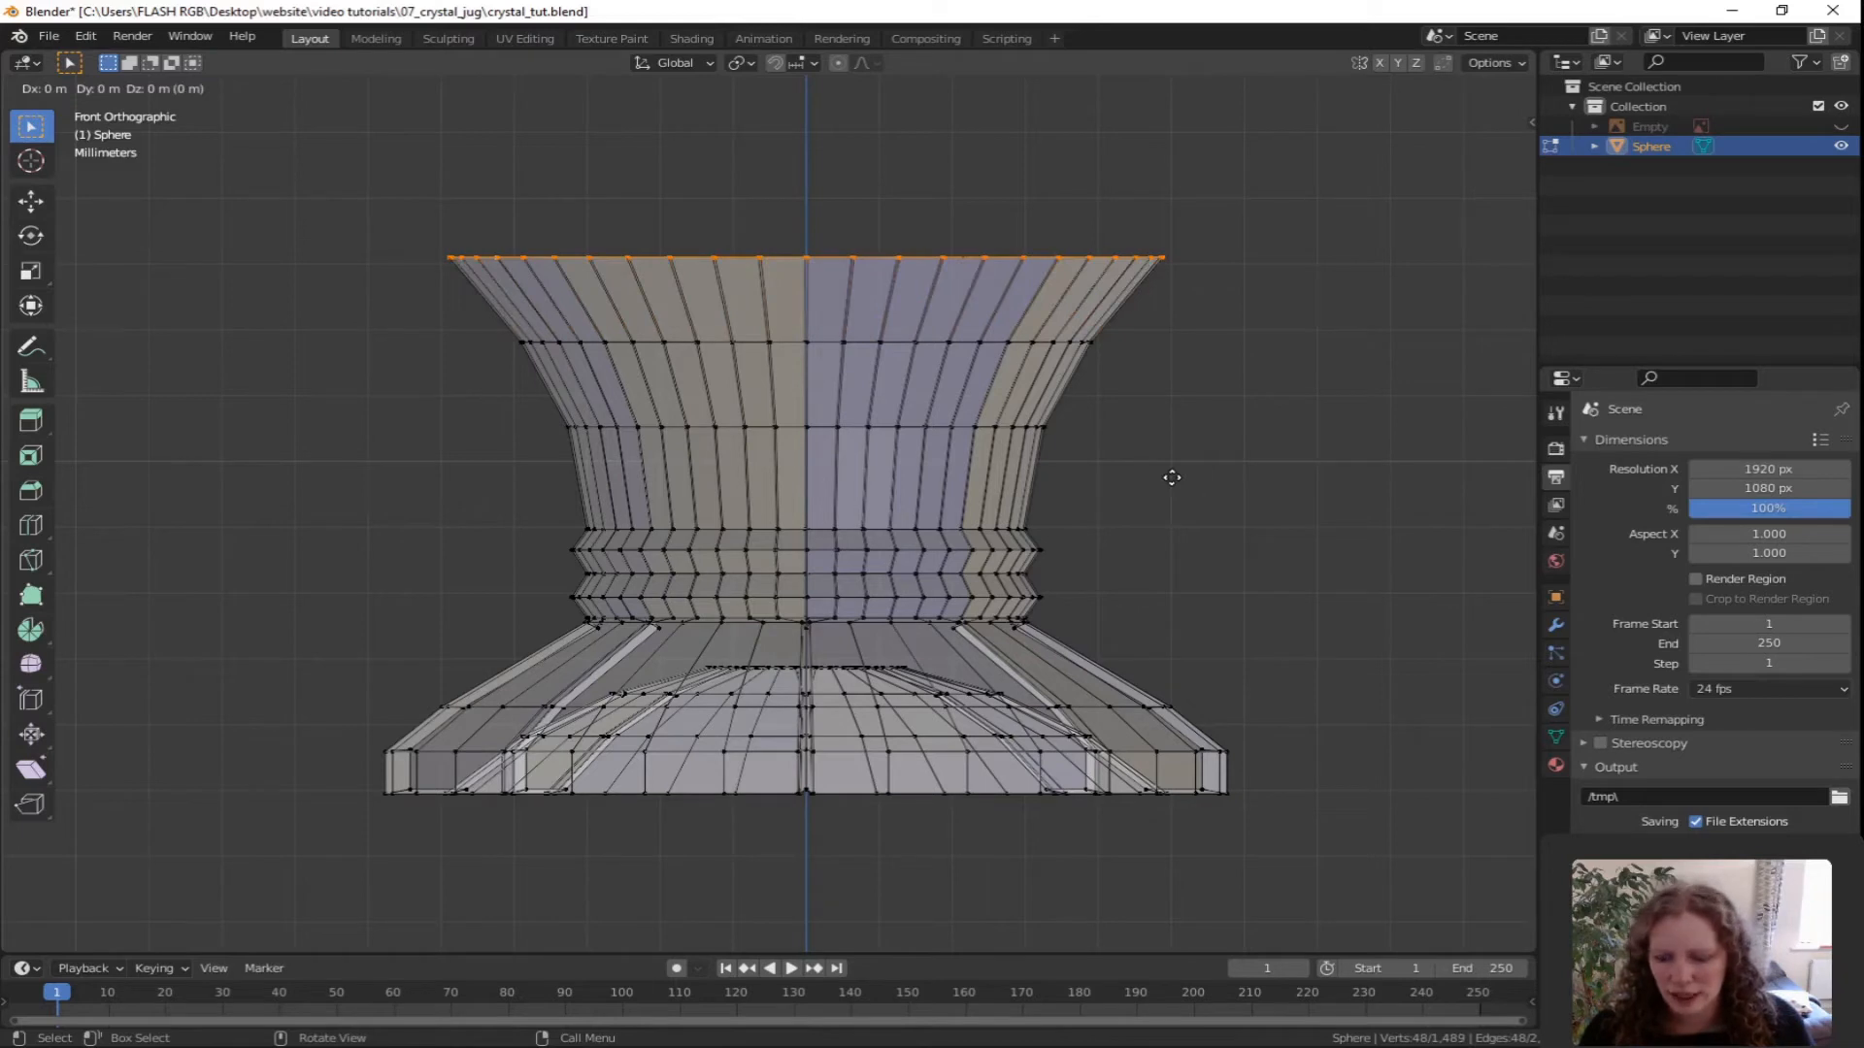
key("s")
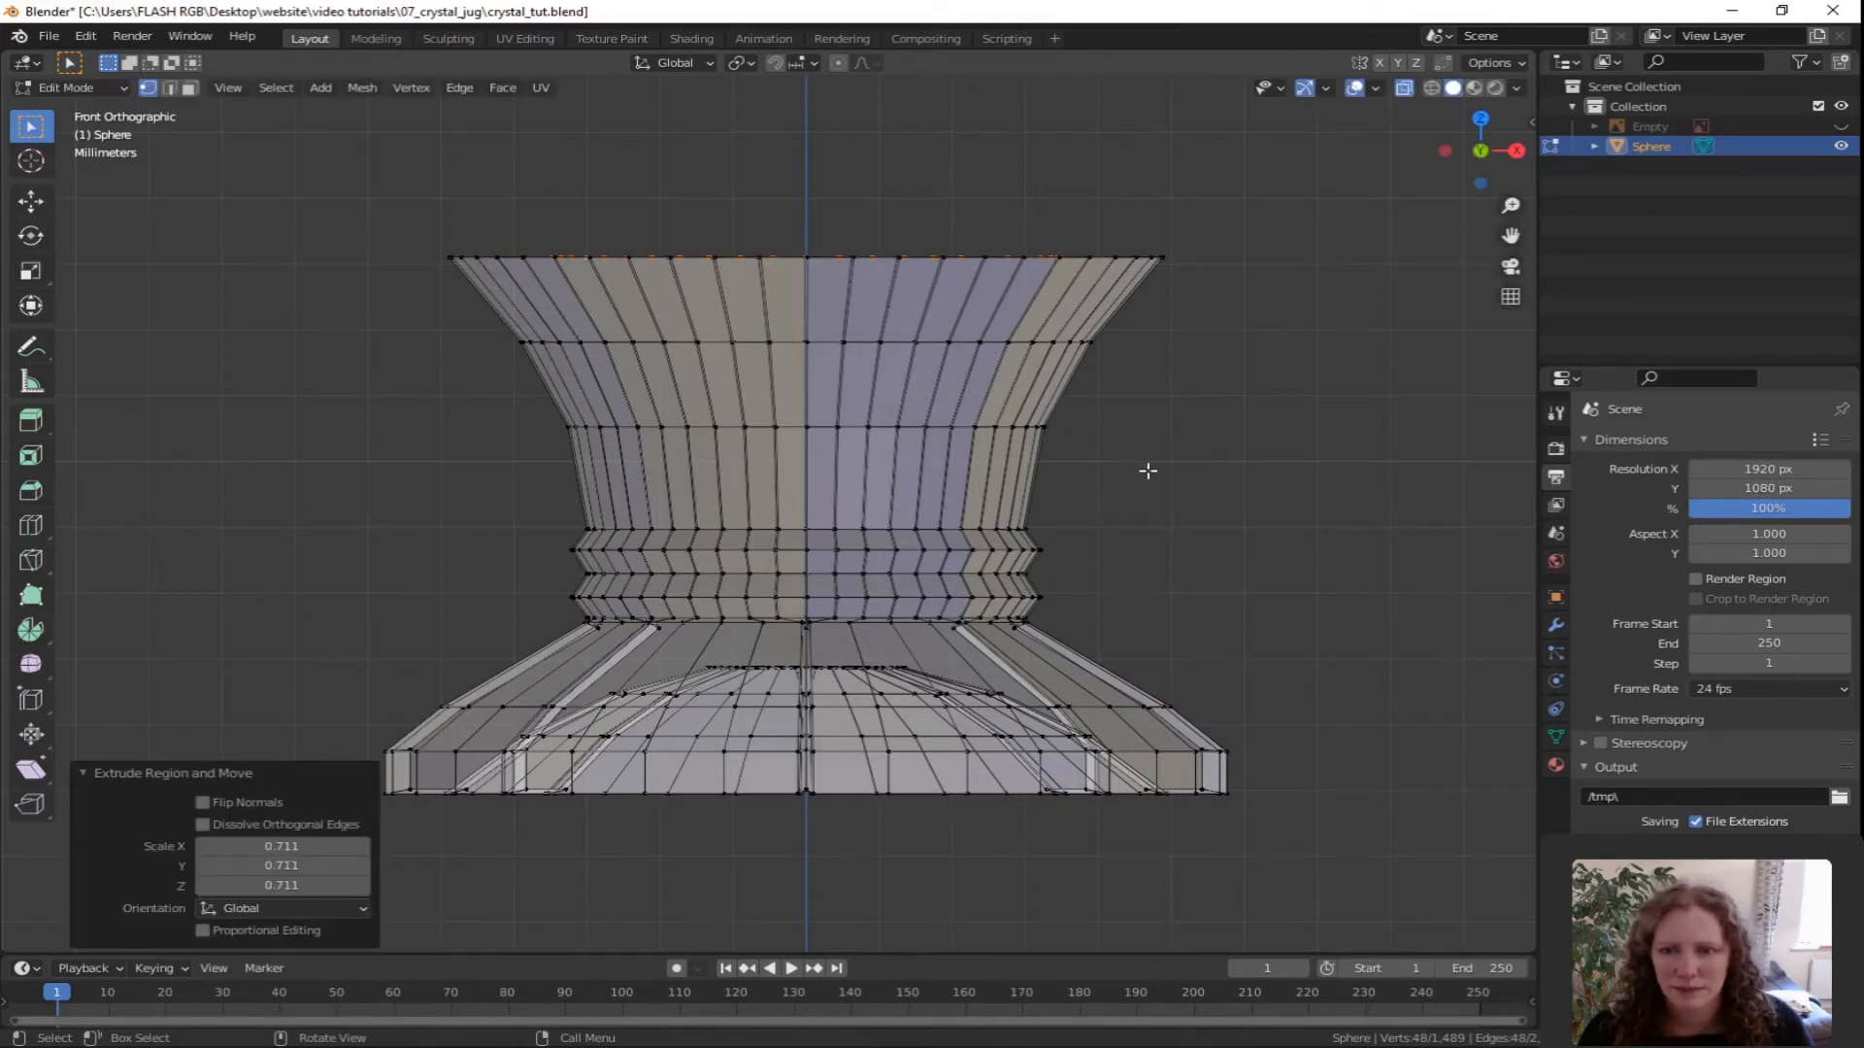
Extrude the inner rim loop about 0.00127 m down along Z and scale it to about 0.786 to follow the outer wall.
key("e")
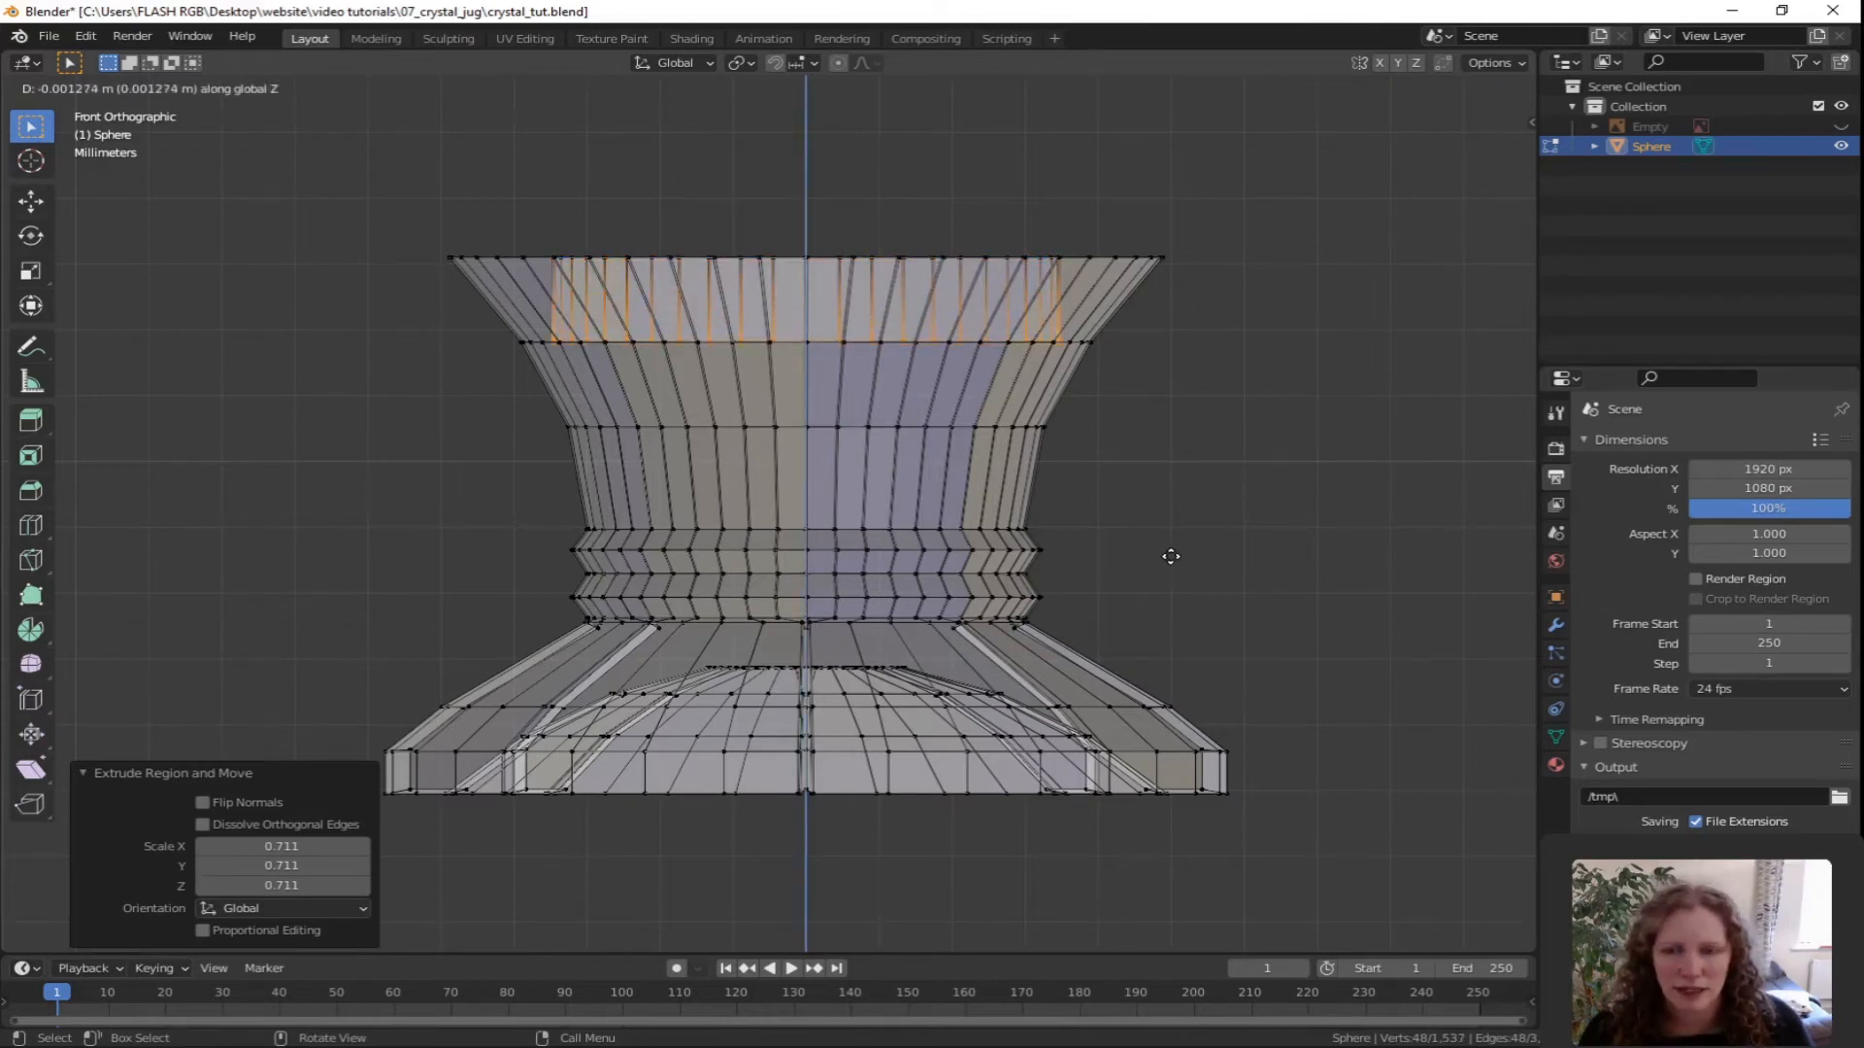
left_click(1170, 556)
key("s")
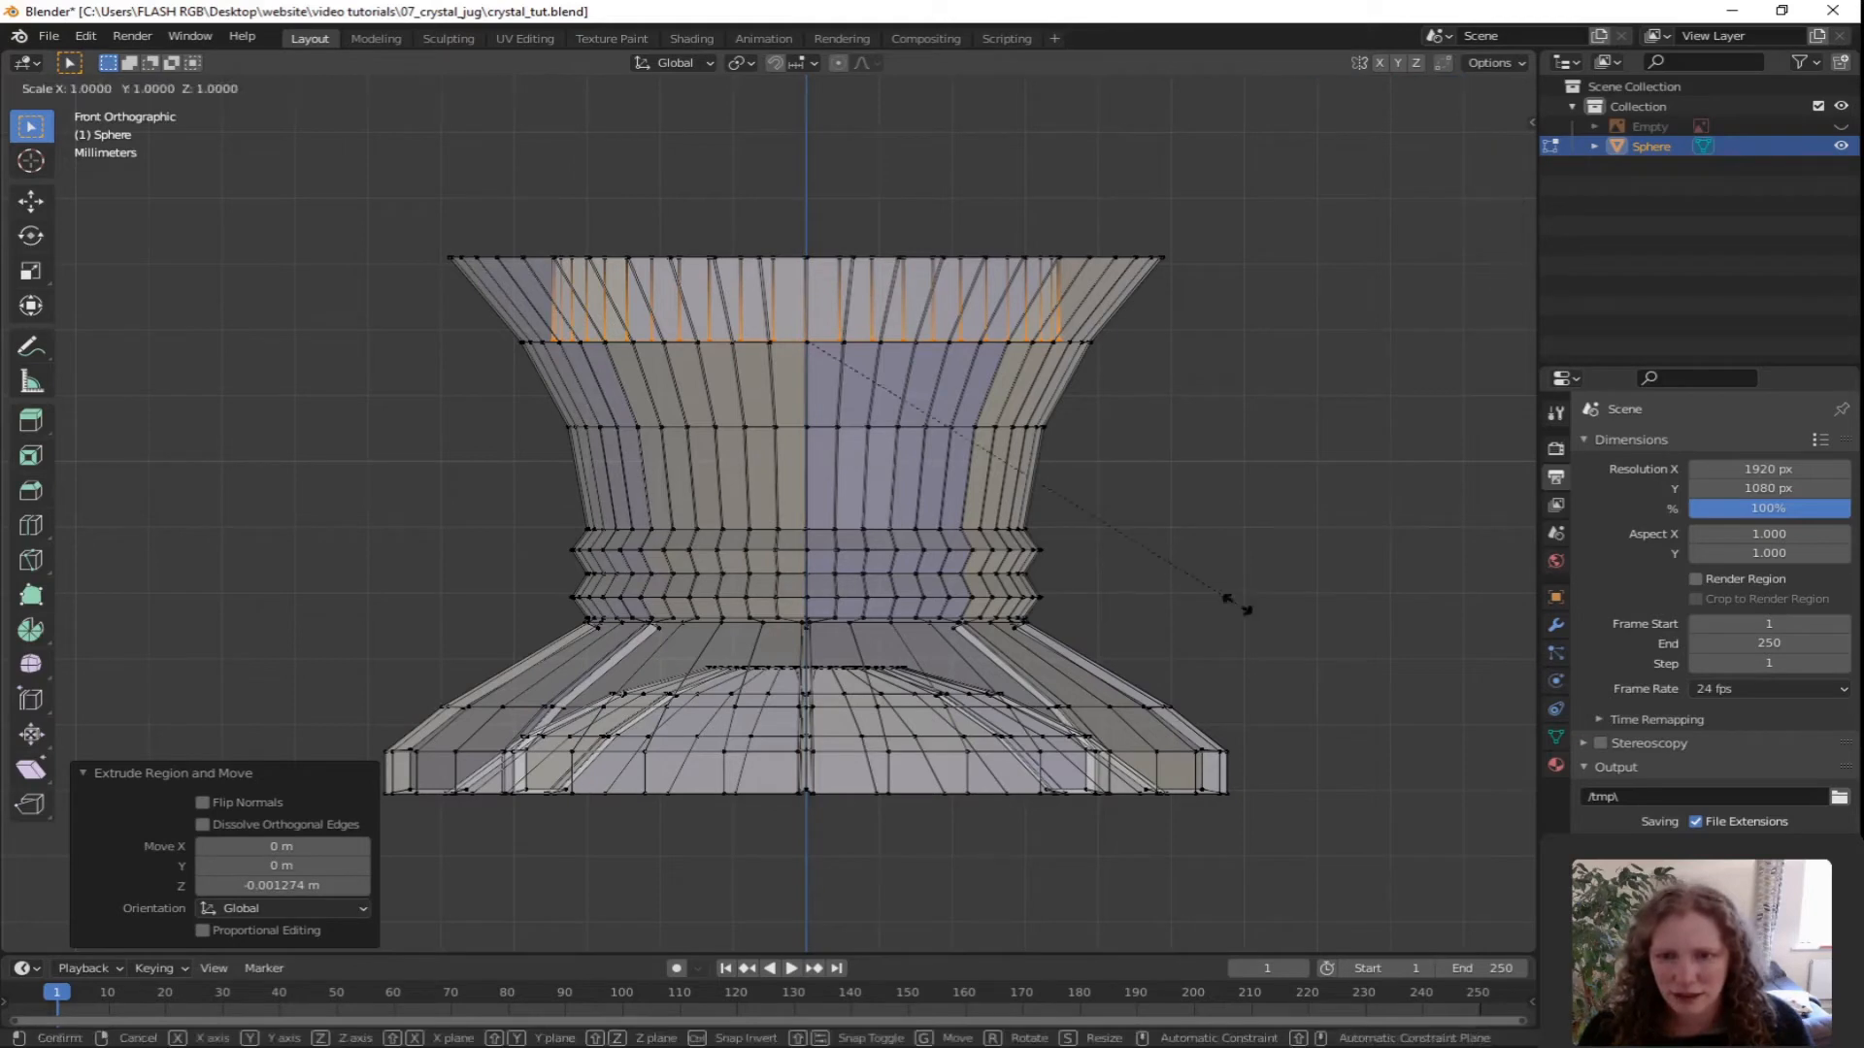
left_click(1144, 548)
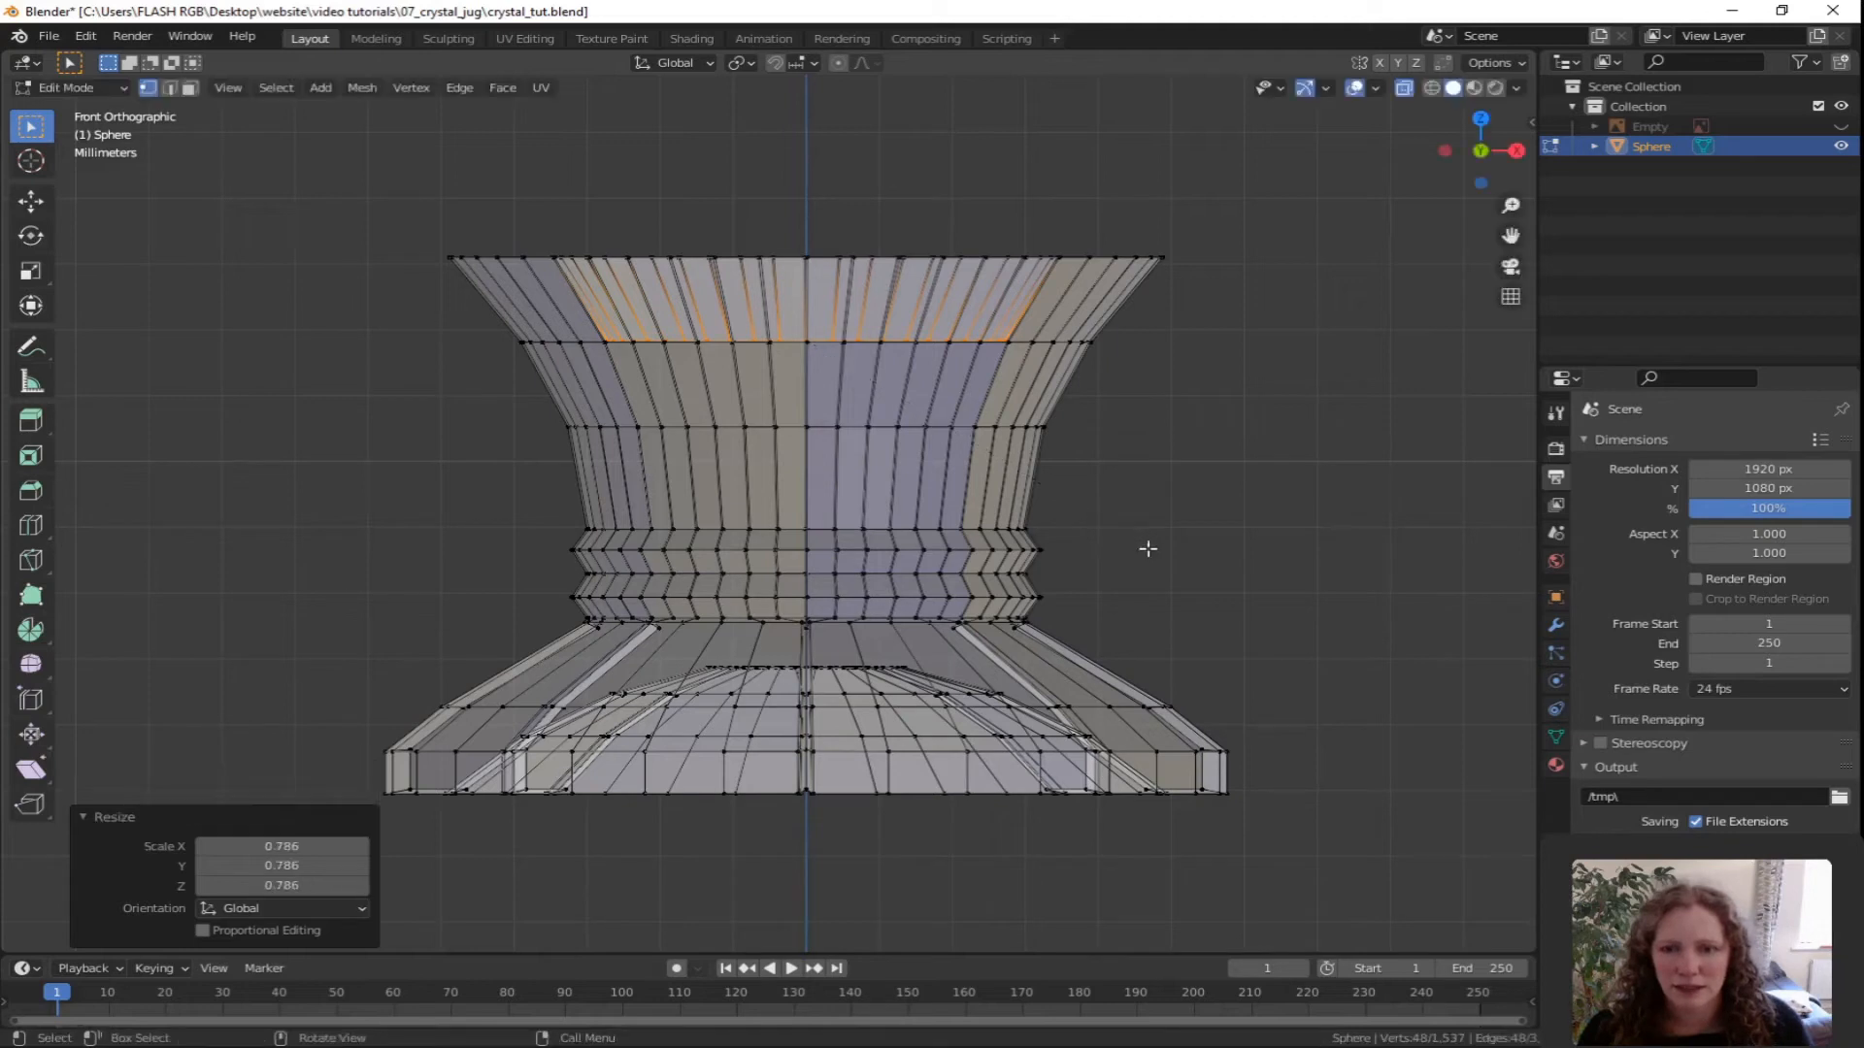
Extrude the inner wall another 0.00129 m or so down along Z and scale the loop to about 0.830.
key("e")
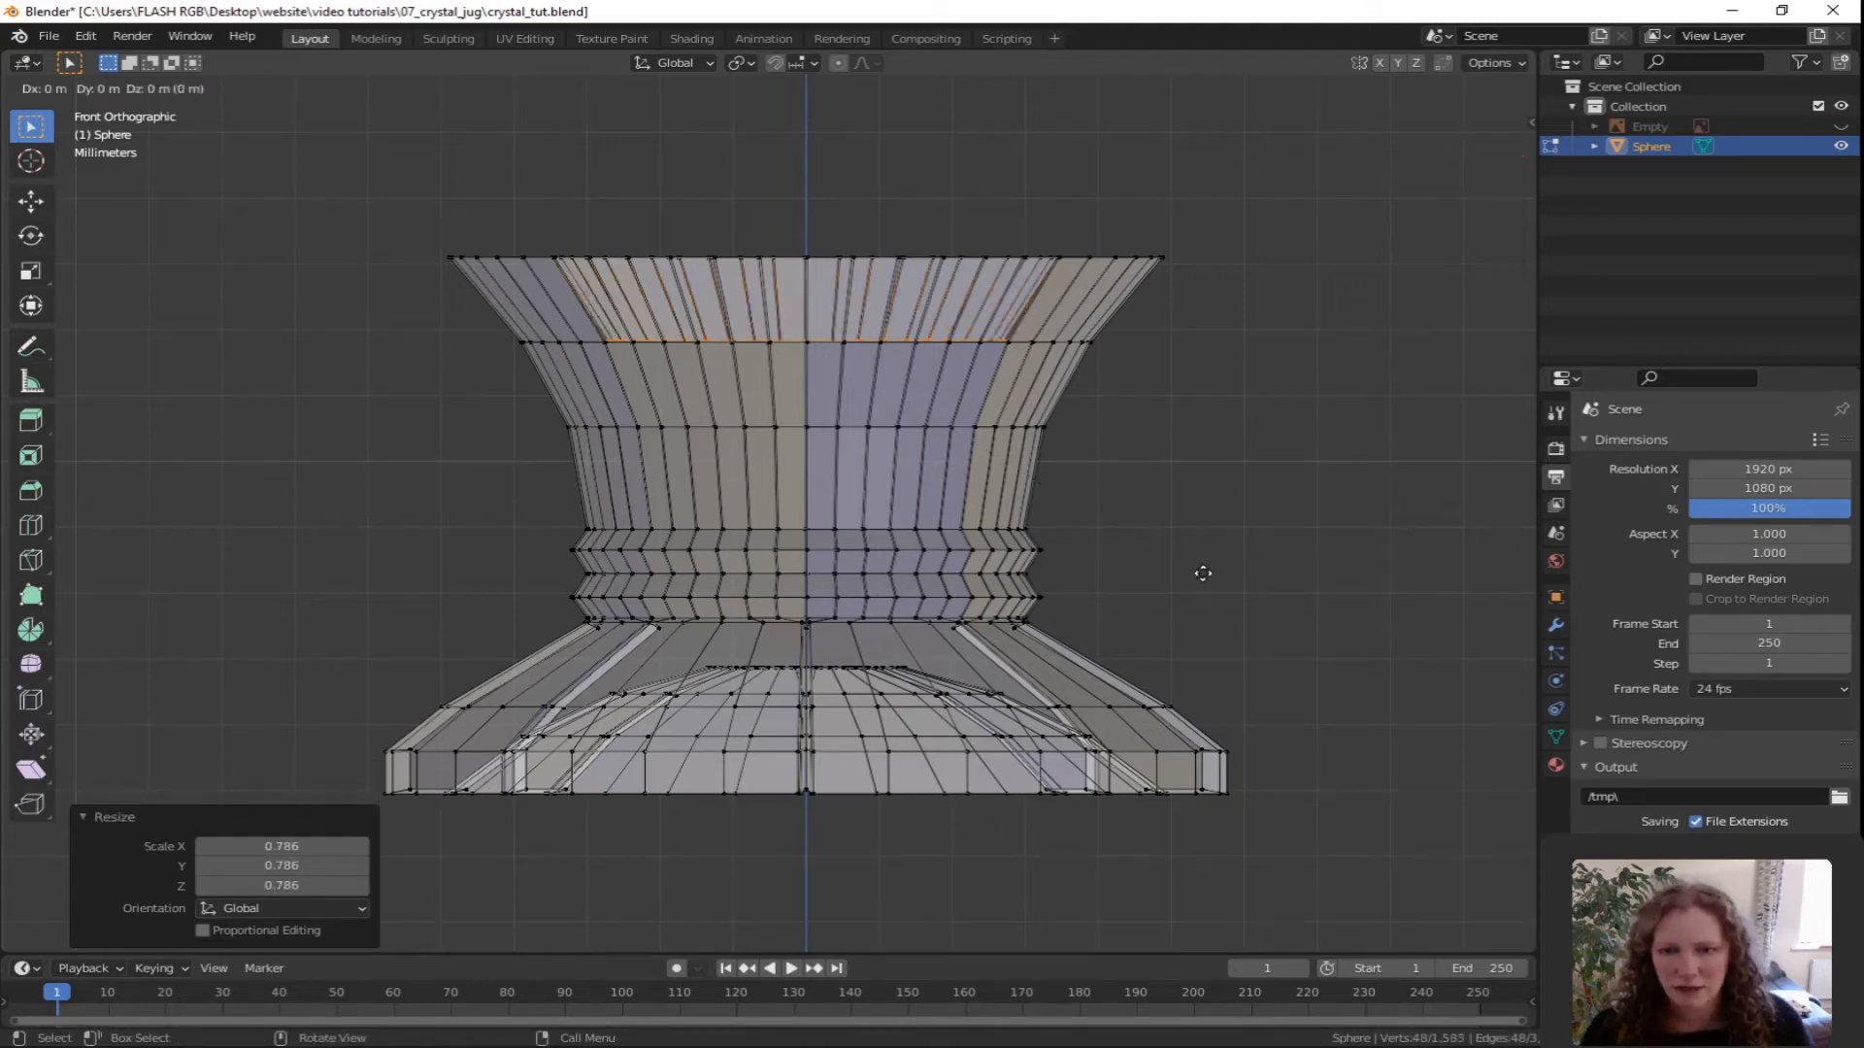
key("z")
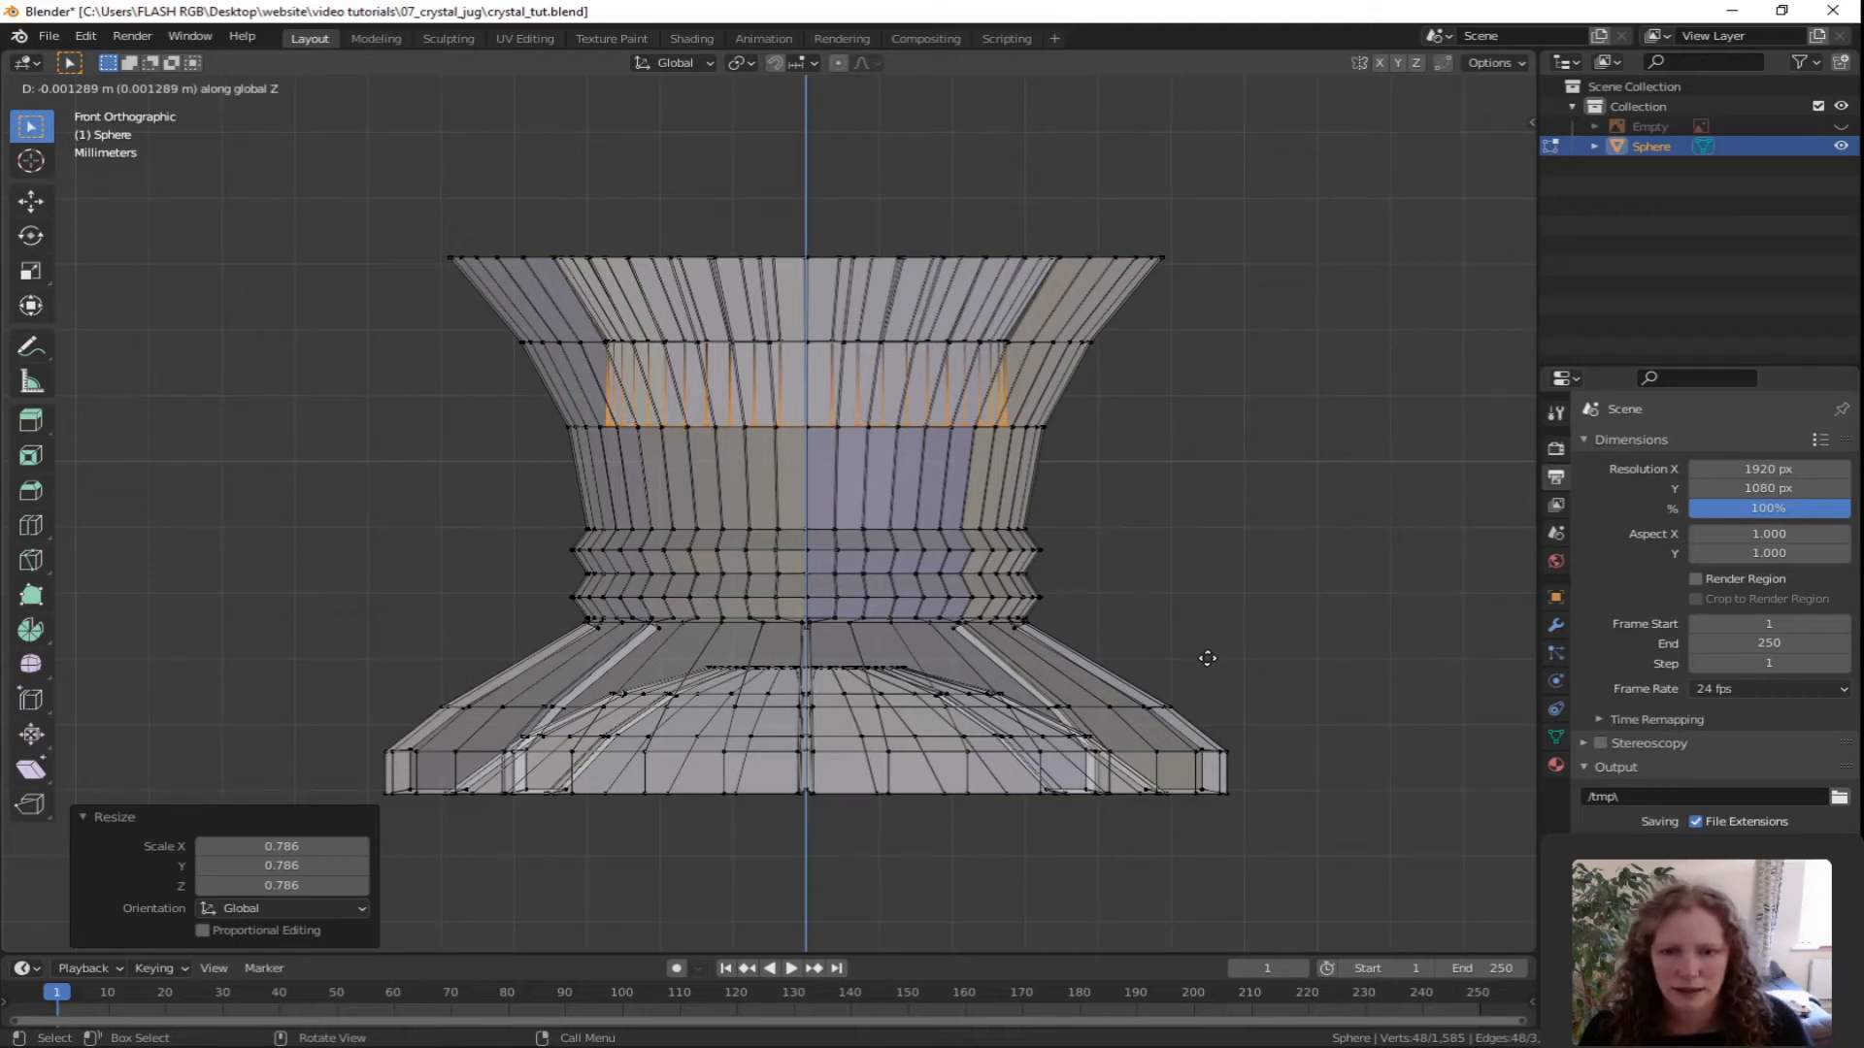
left_click(1206, 658)
key("s")
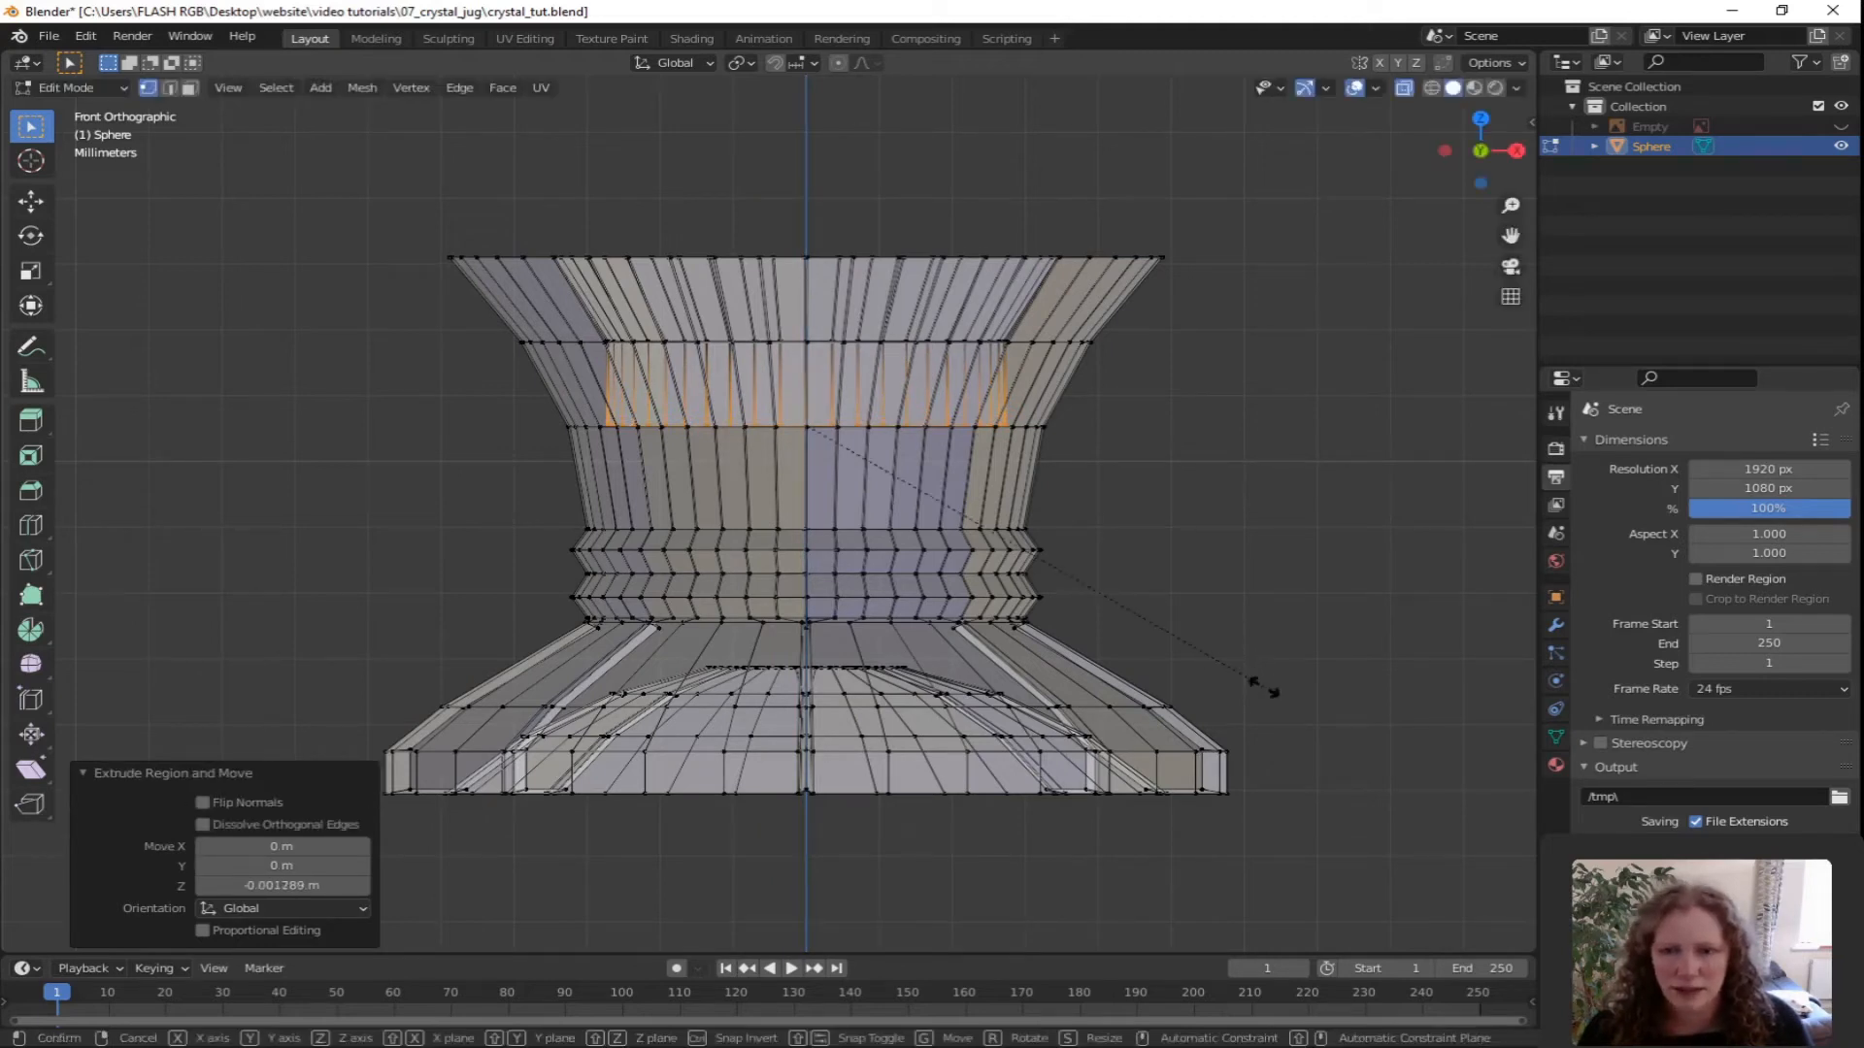
left_click(1183, 648)
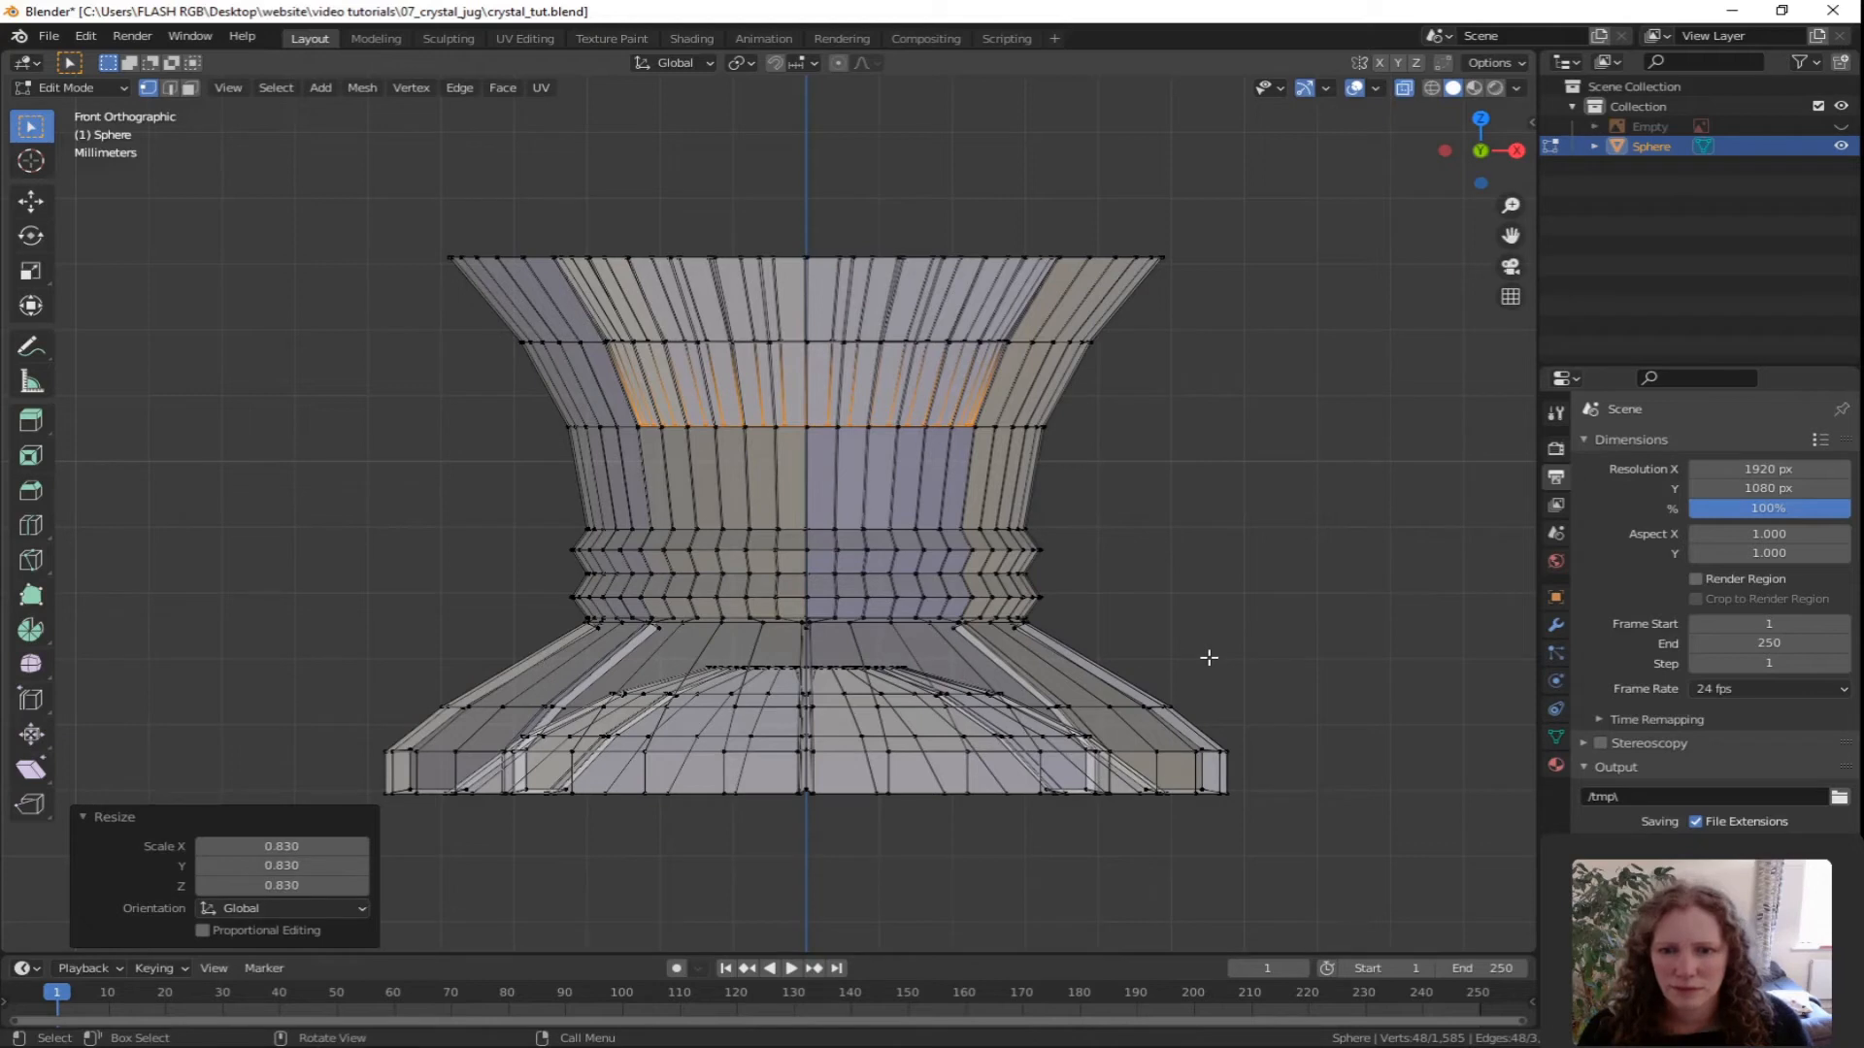
Extrude the inner wall about 0.00155 m down along Z to the neck's upper ring and scale the loop to about 0.911.
key("g")
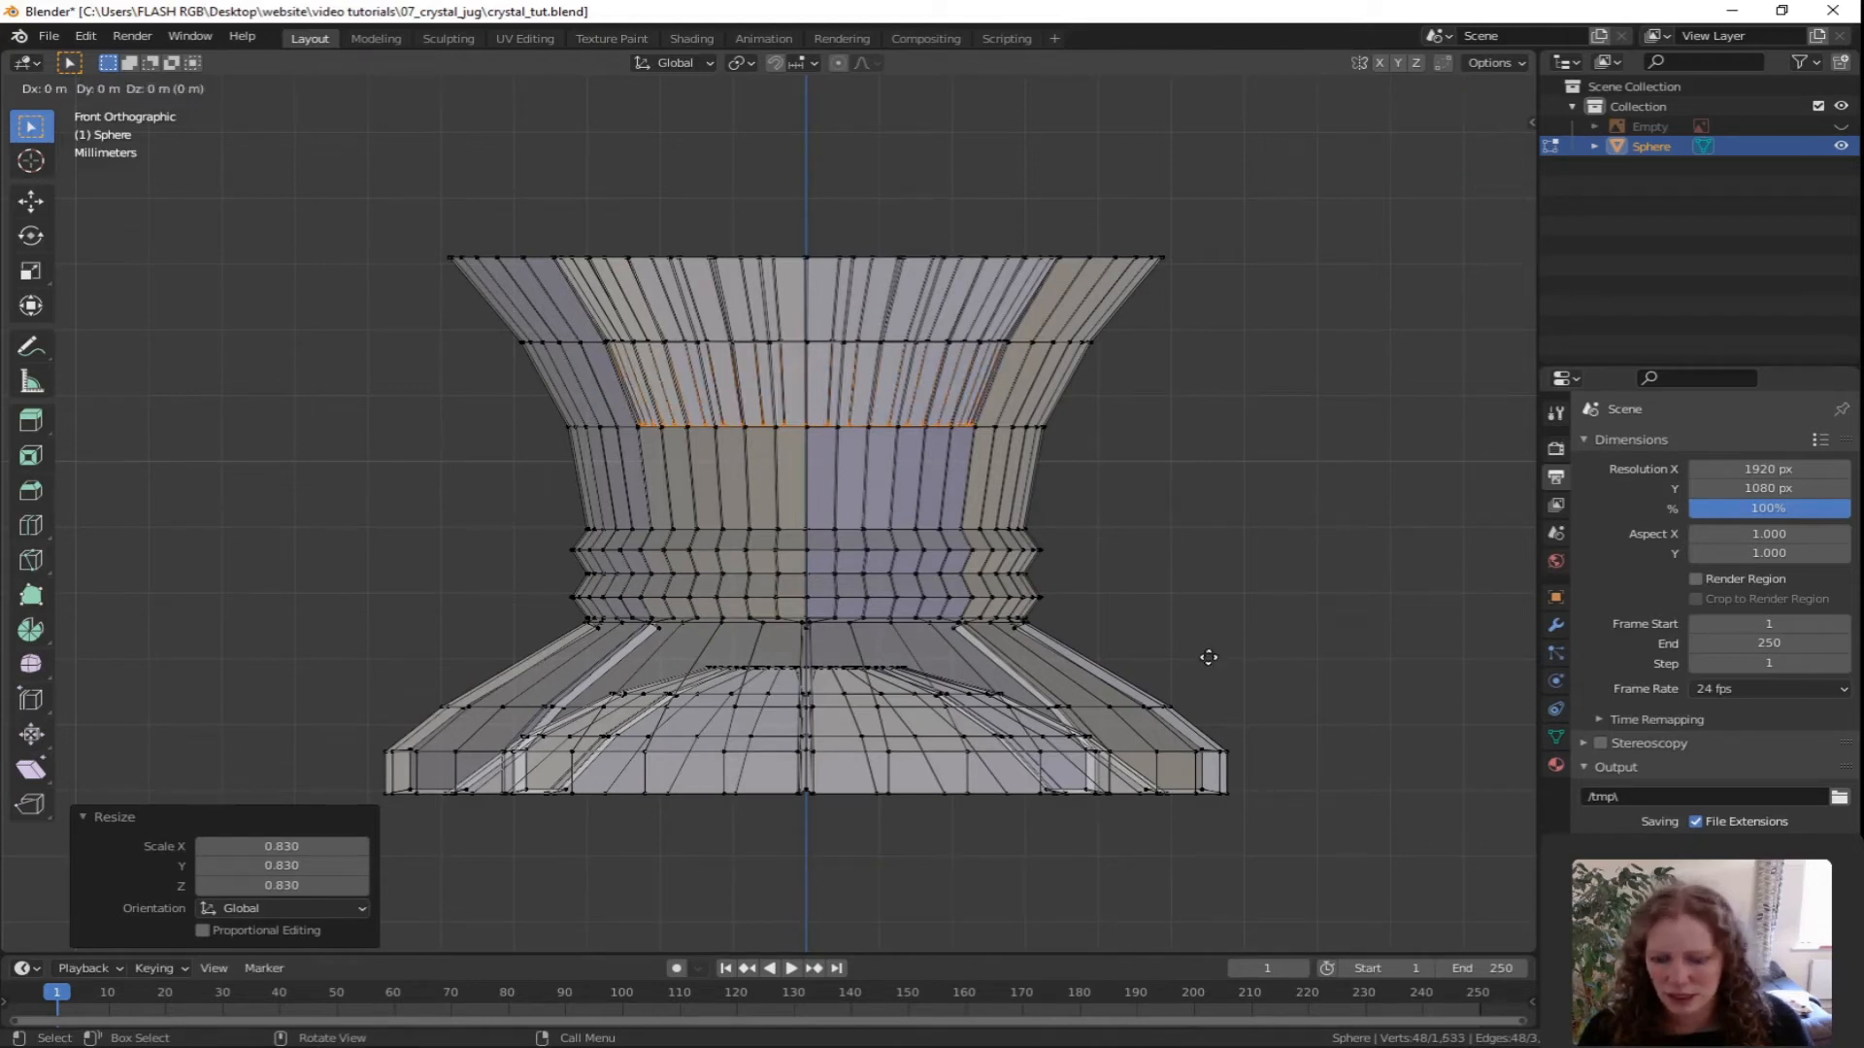
key("z")
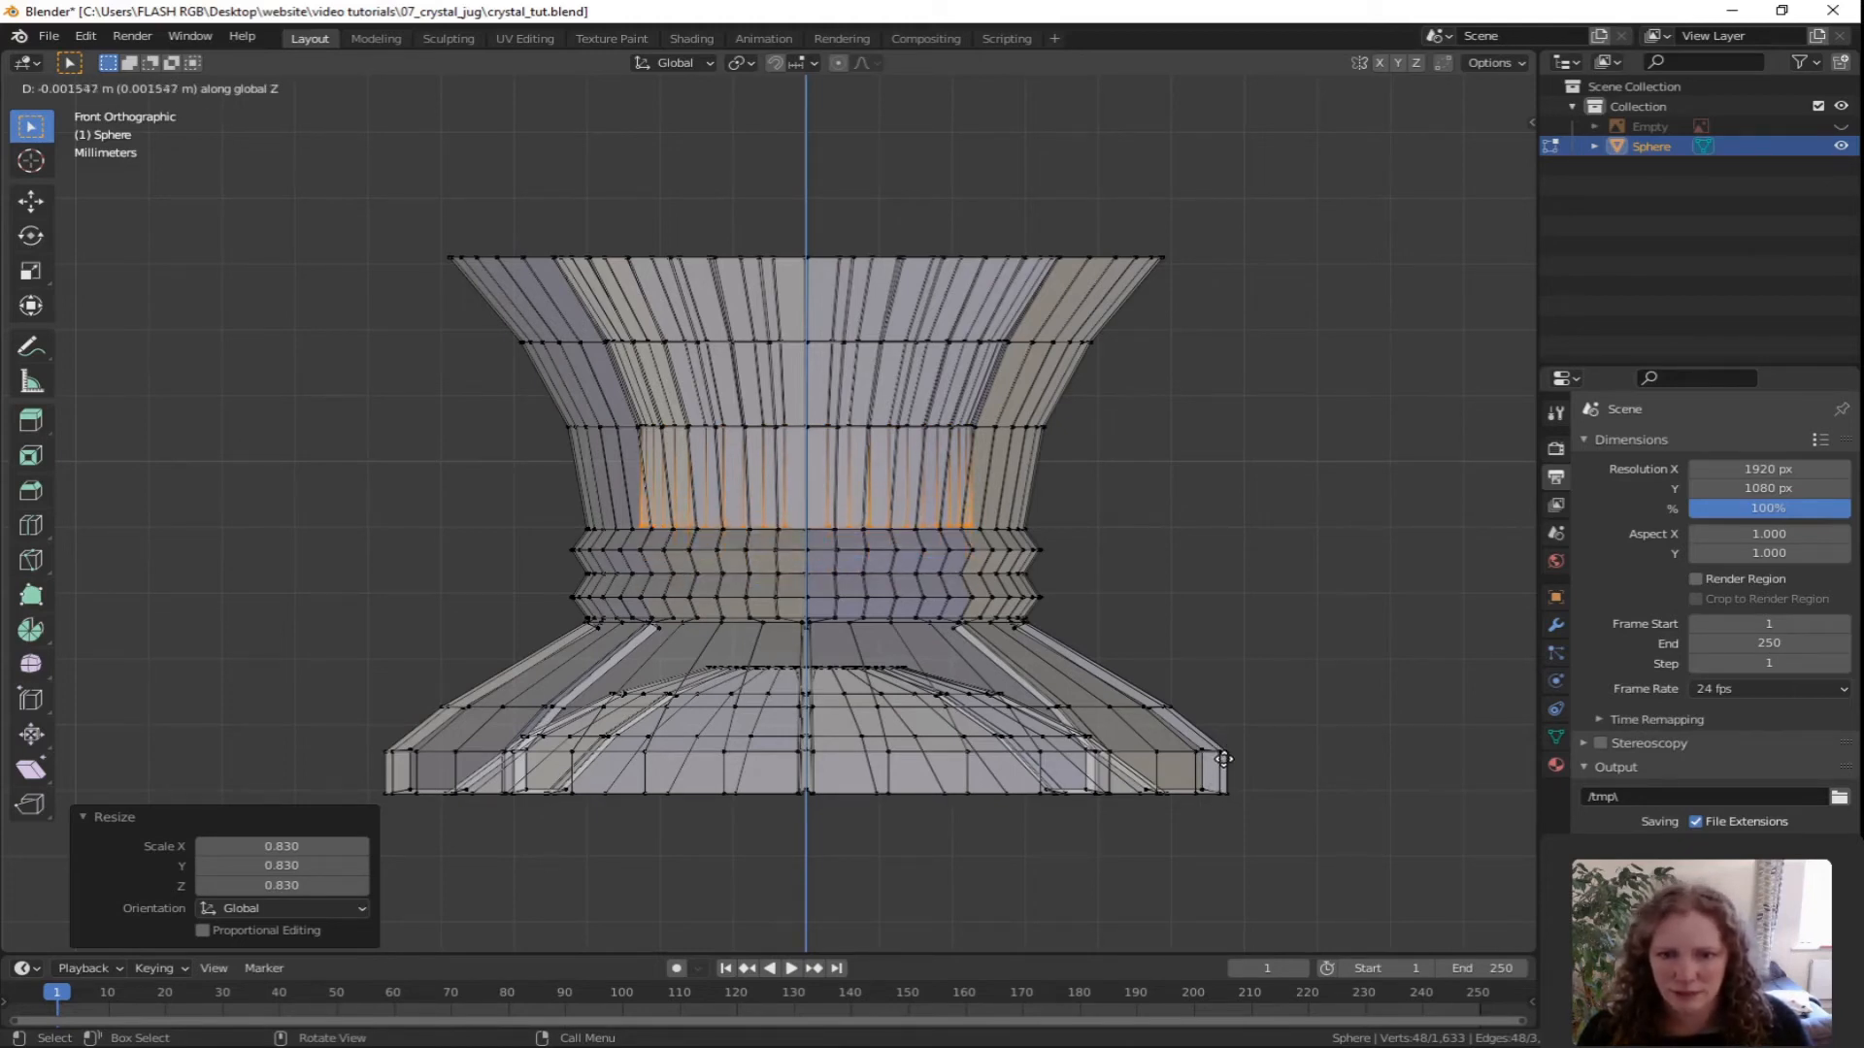
left_click(1223, 759)
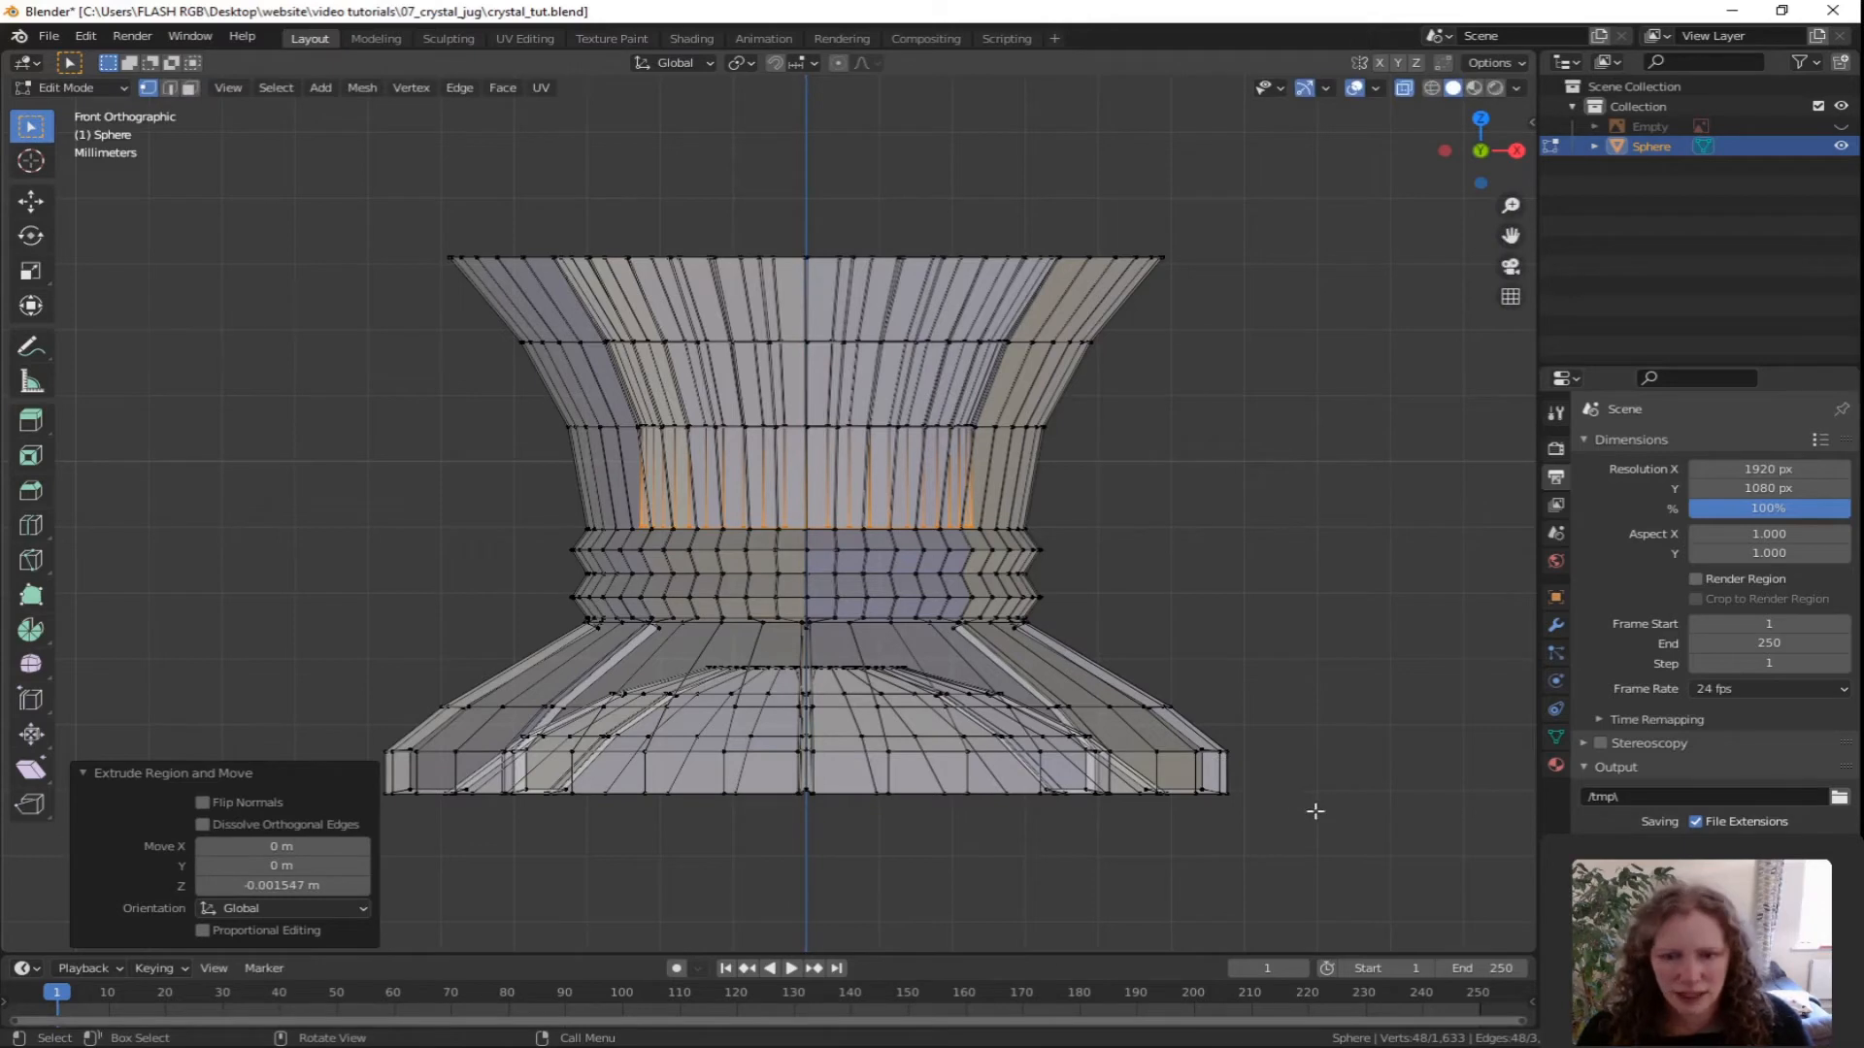
key("s")
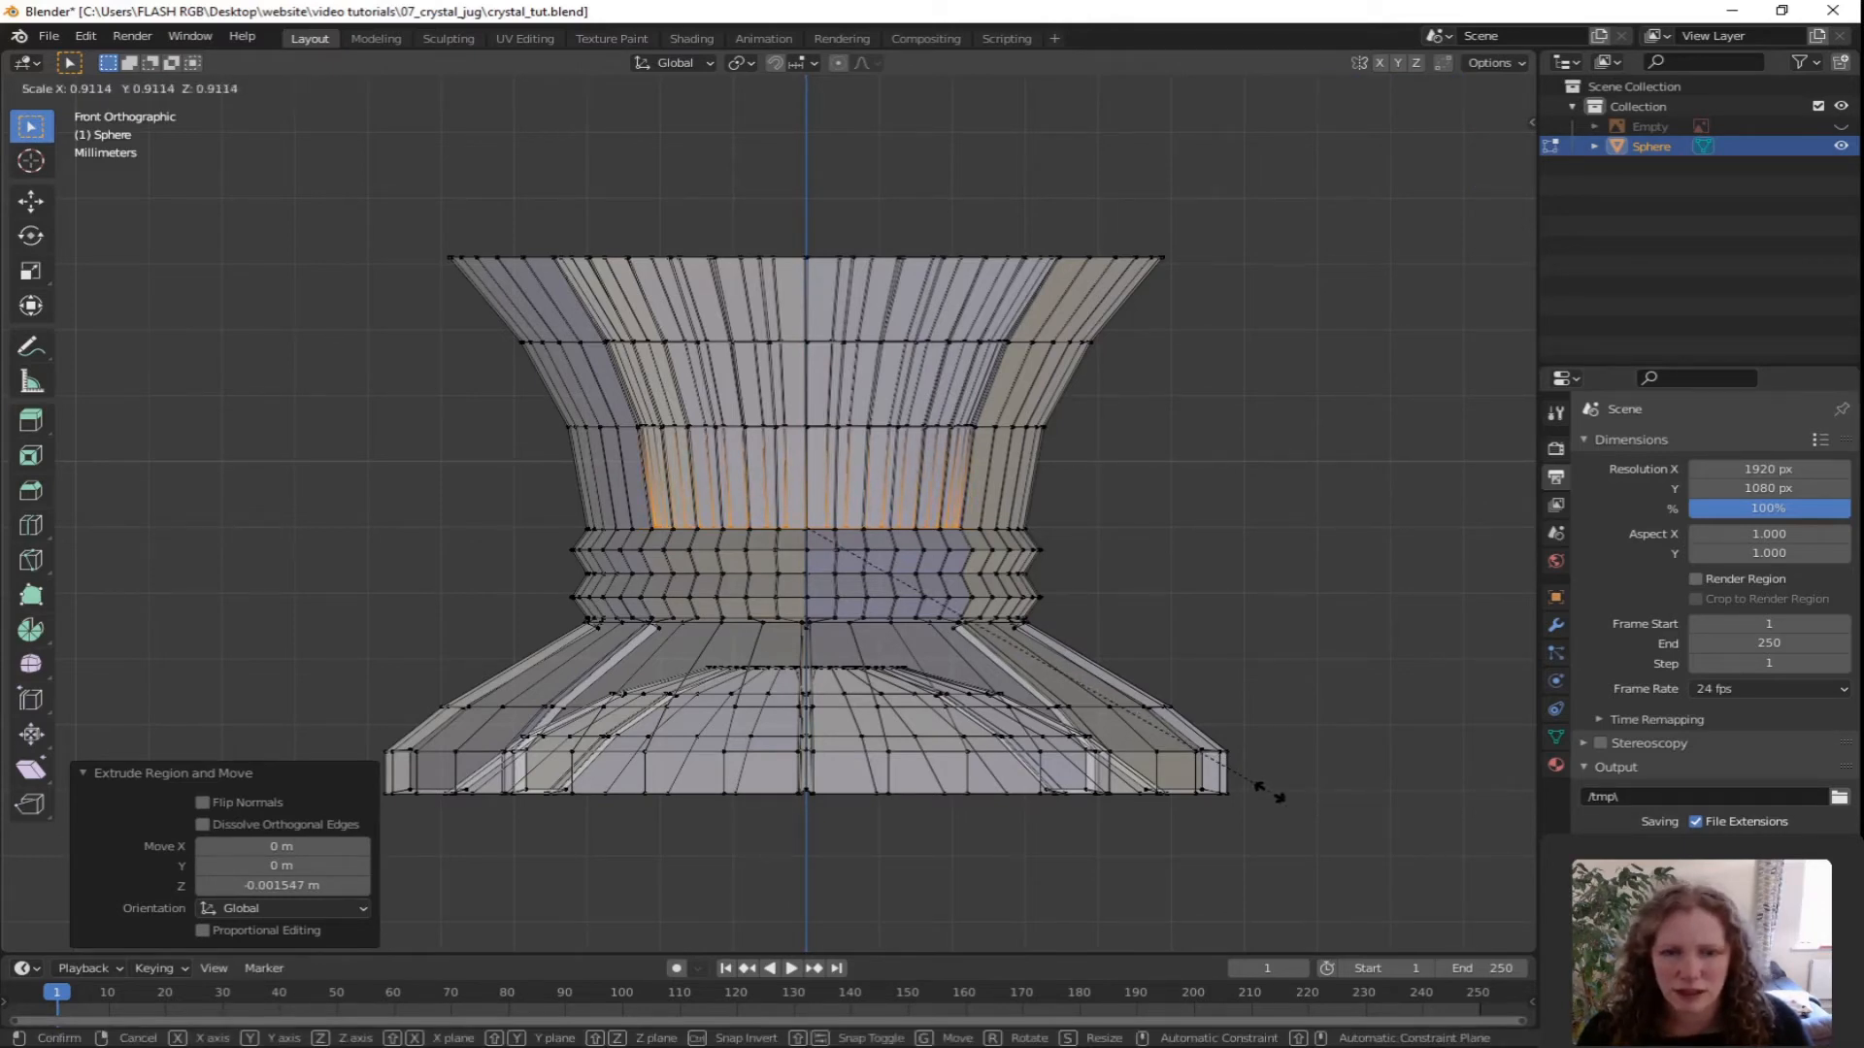
left_click(1270, 791)
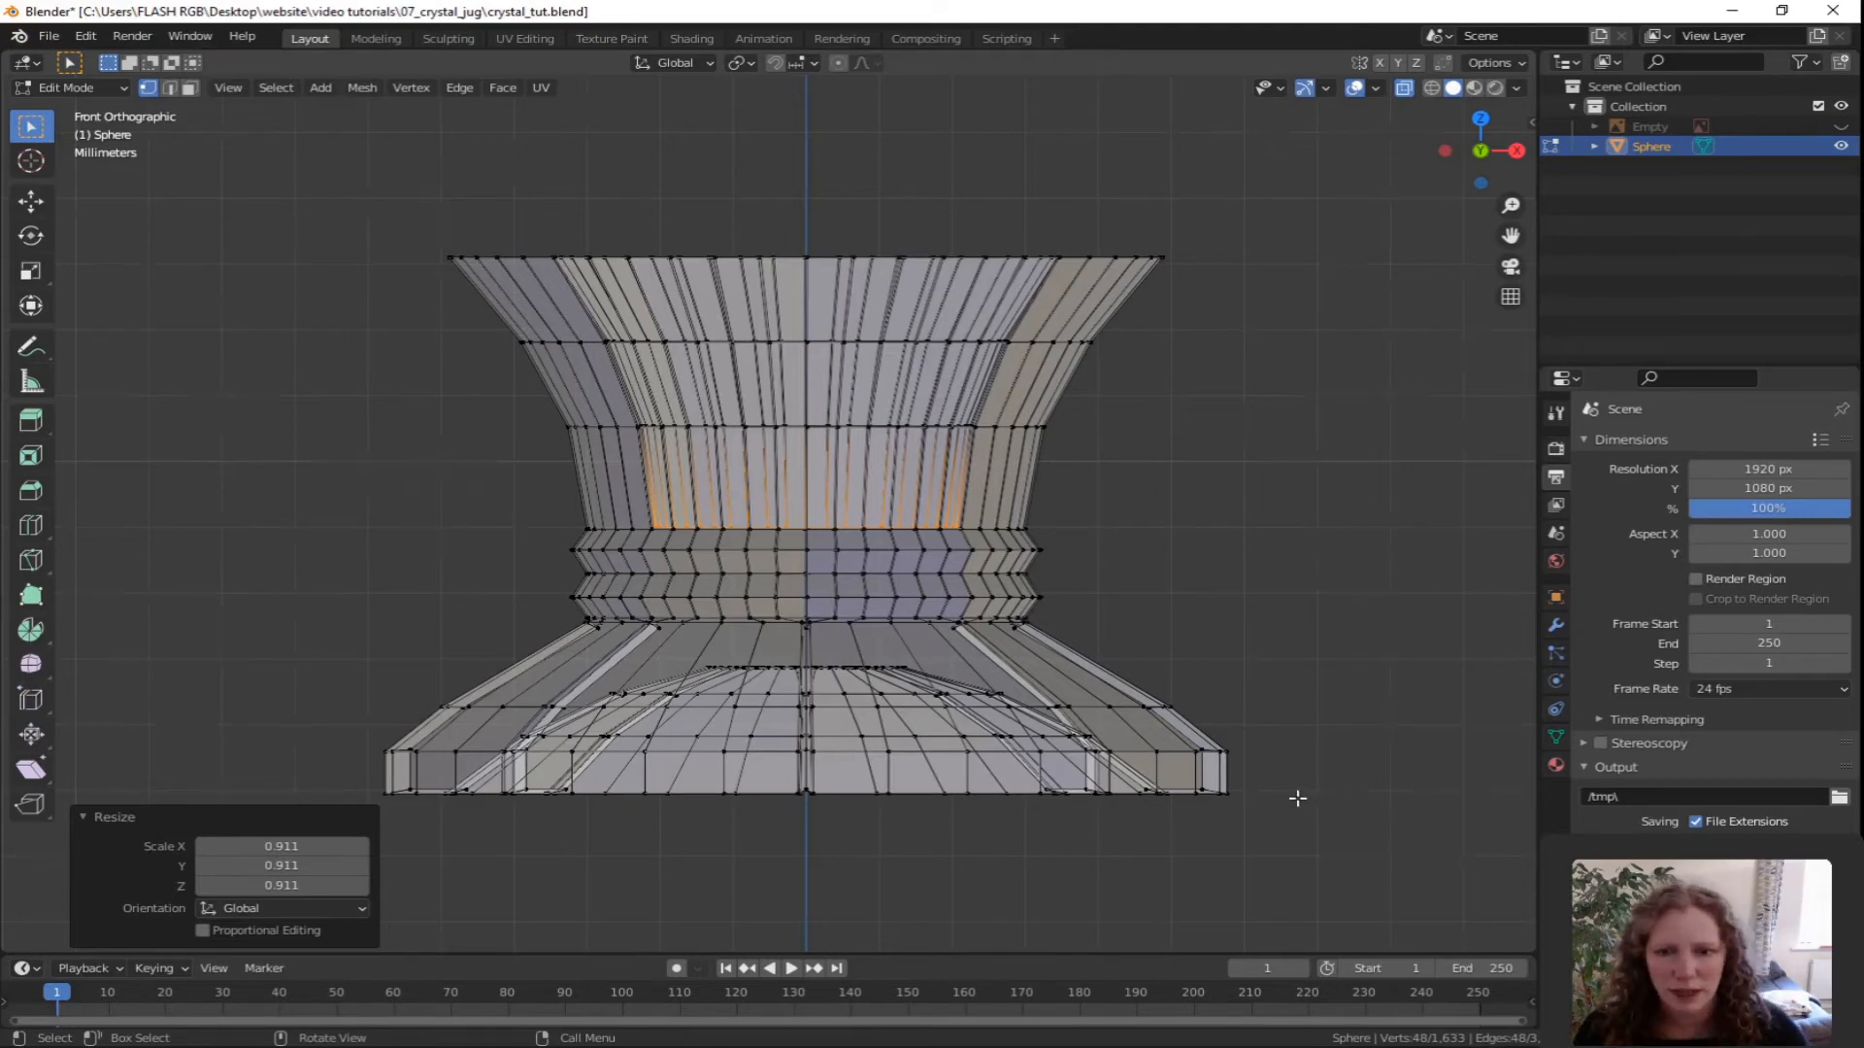
Extrude the inner wall's lowest loop inward in top view, scaling it to about 0.391 to match the hole under the base.
key("KP_7")
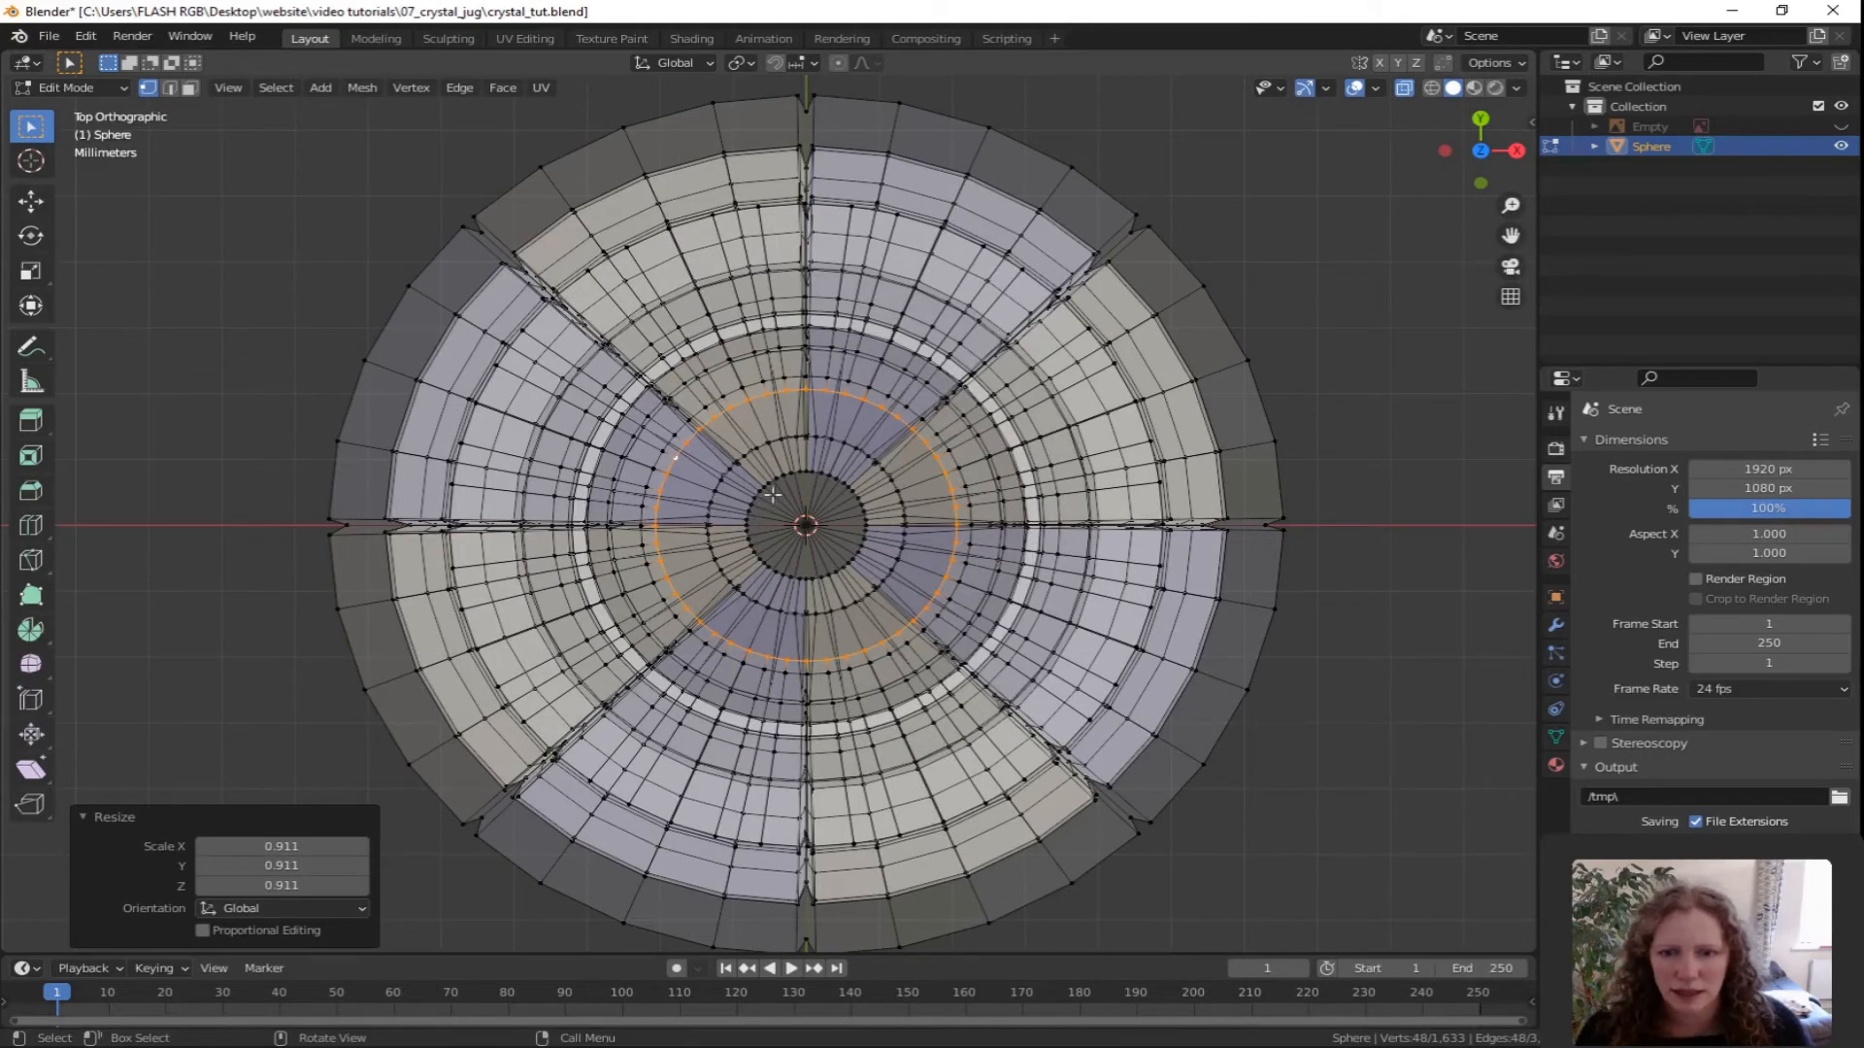
key("e")
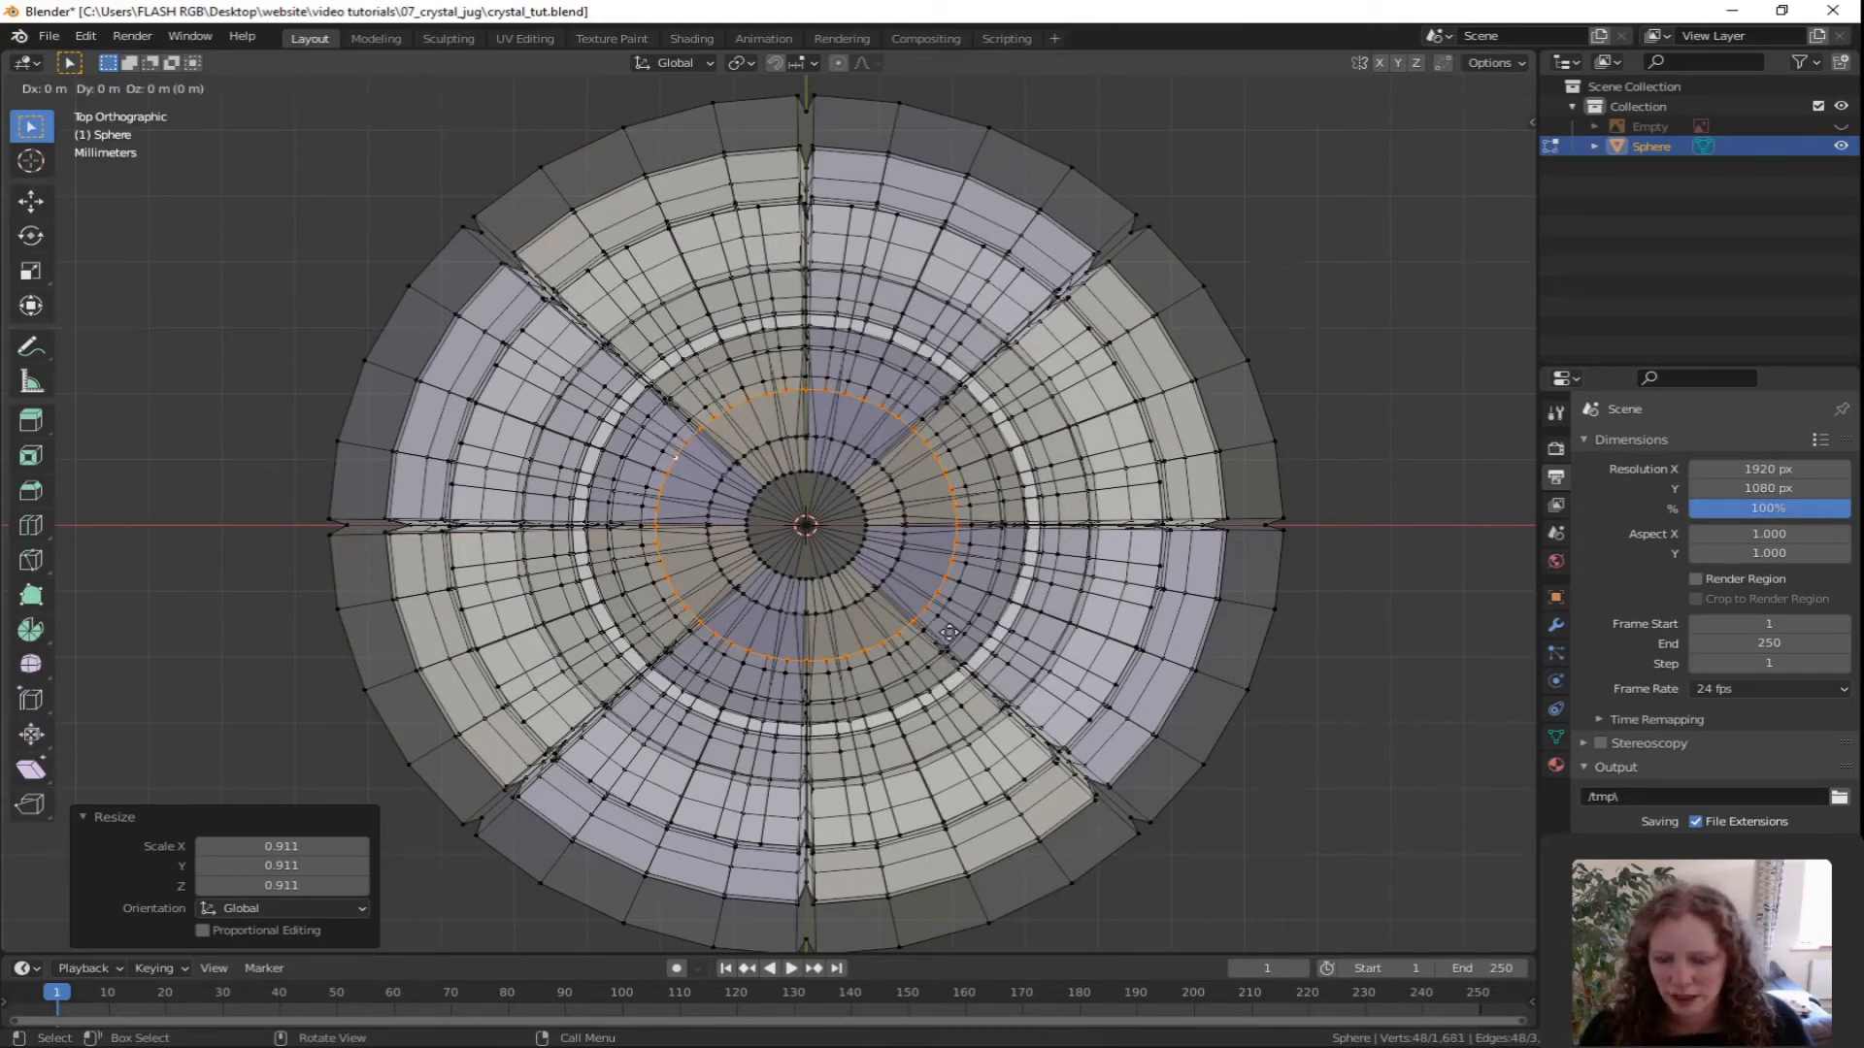
key("s")
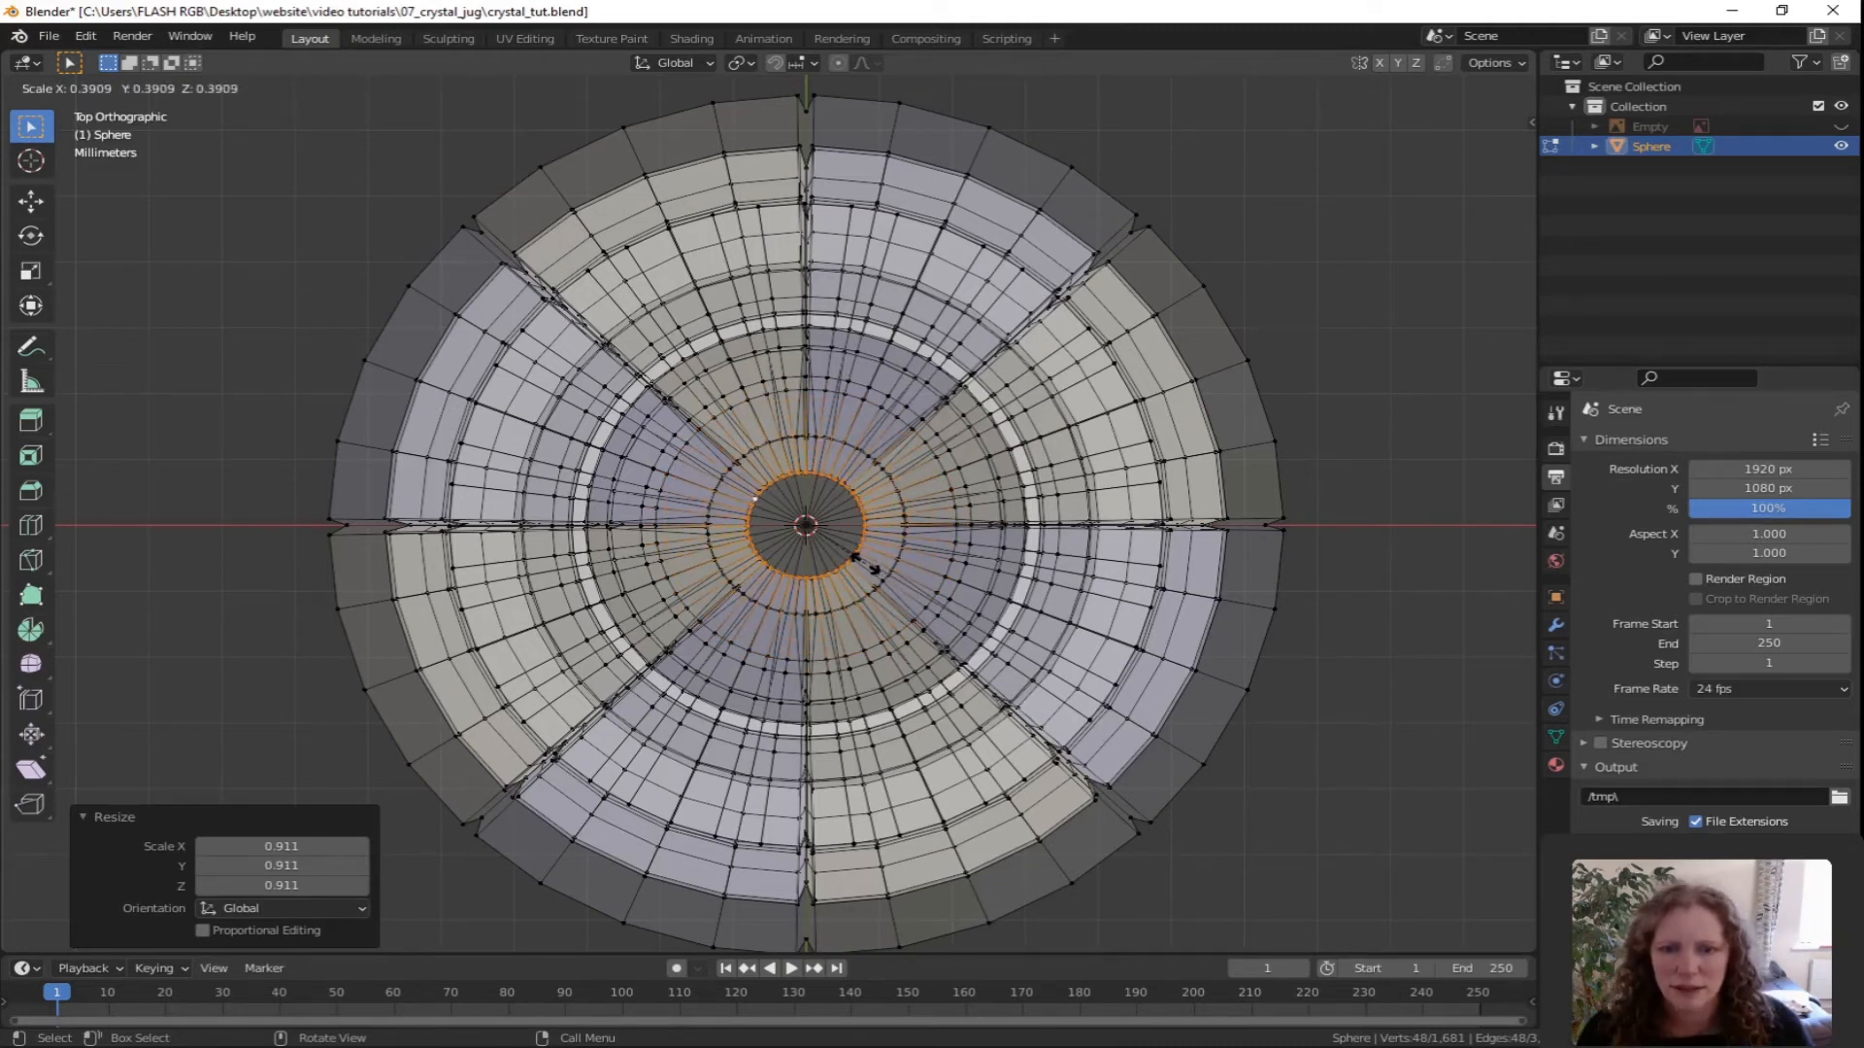
left_click(856, 559)
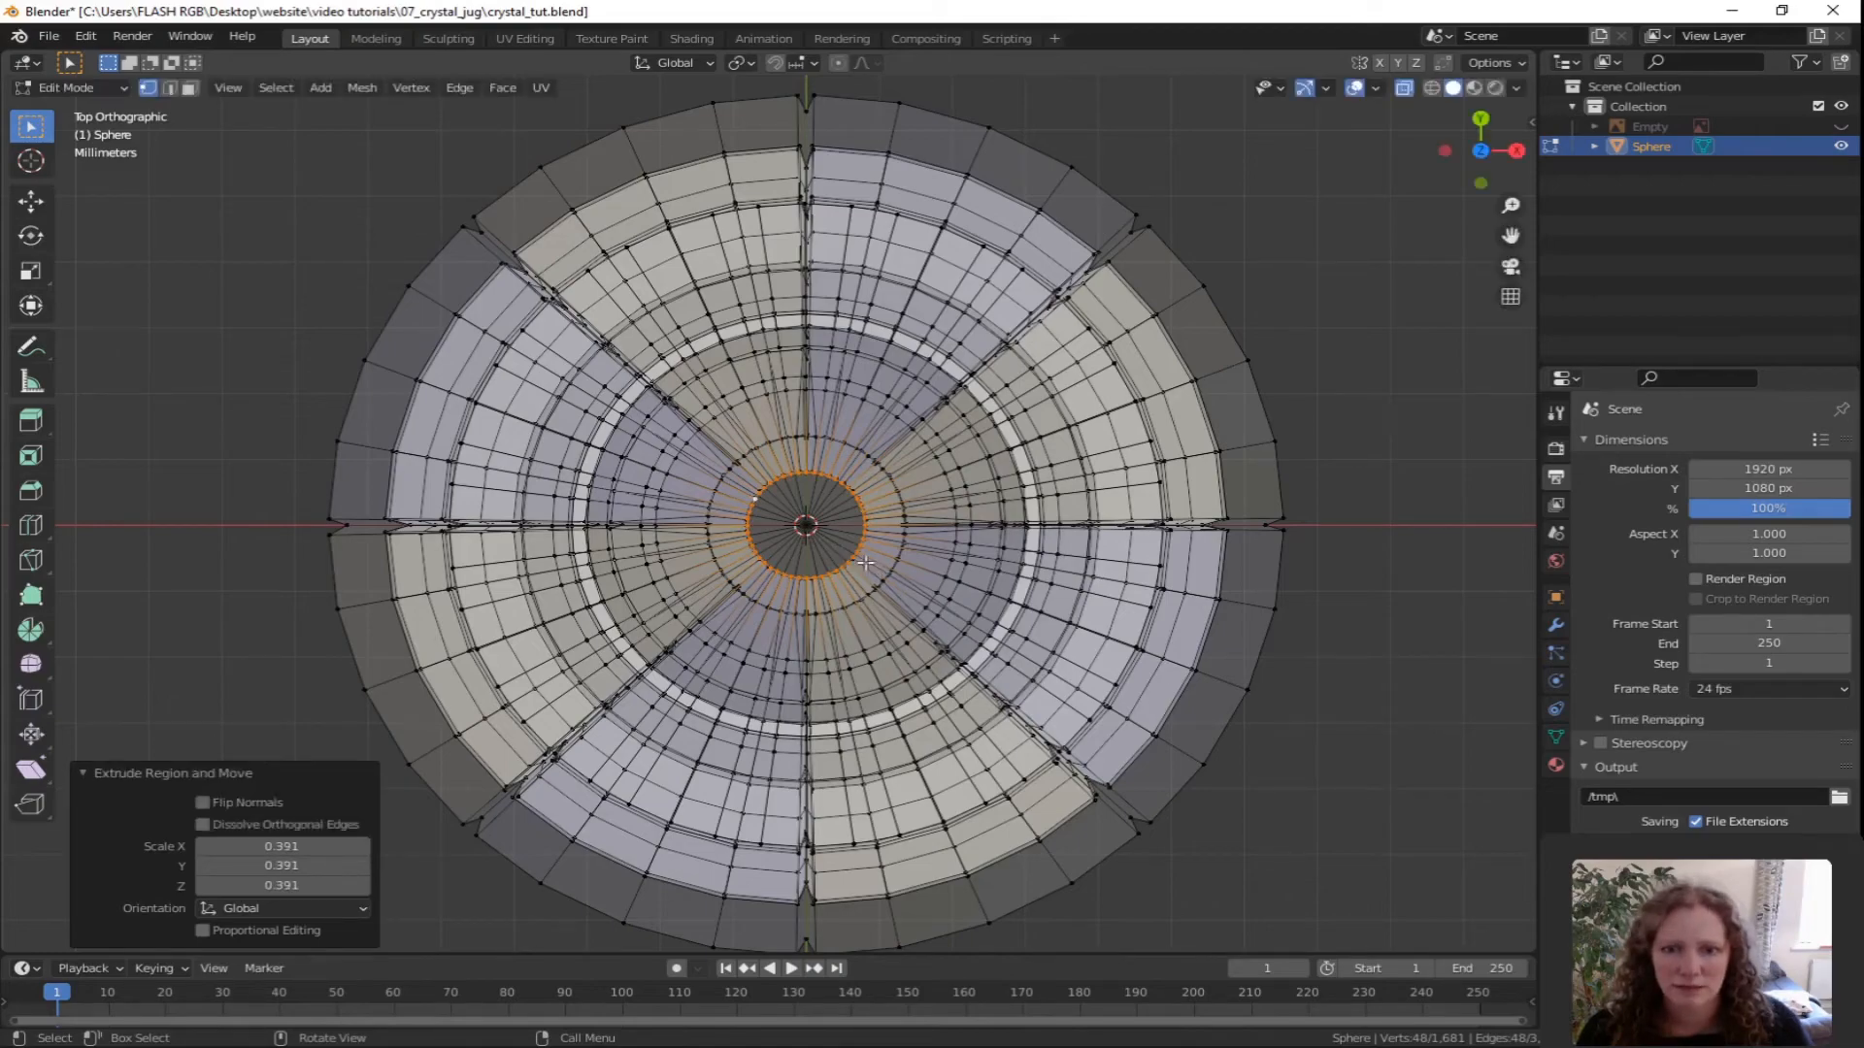
Connect the inner floor's small loop to the hole's edge loop below it with Bridge Edge Loops.
middle_click_drag(1086, 756, 961, 568)
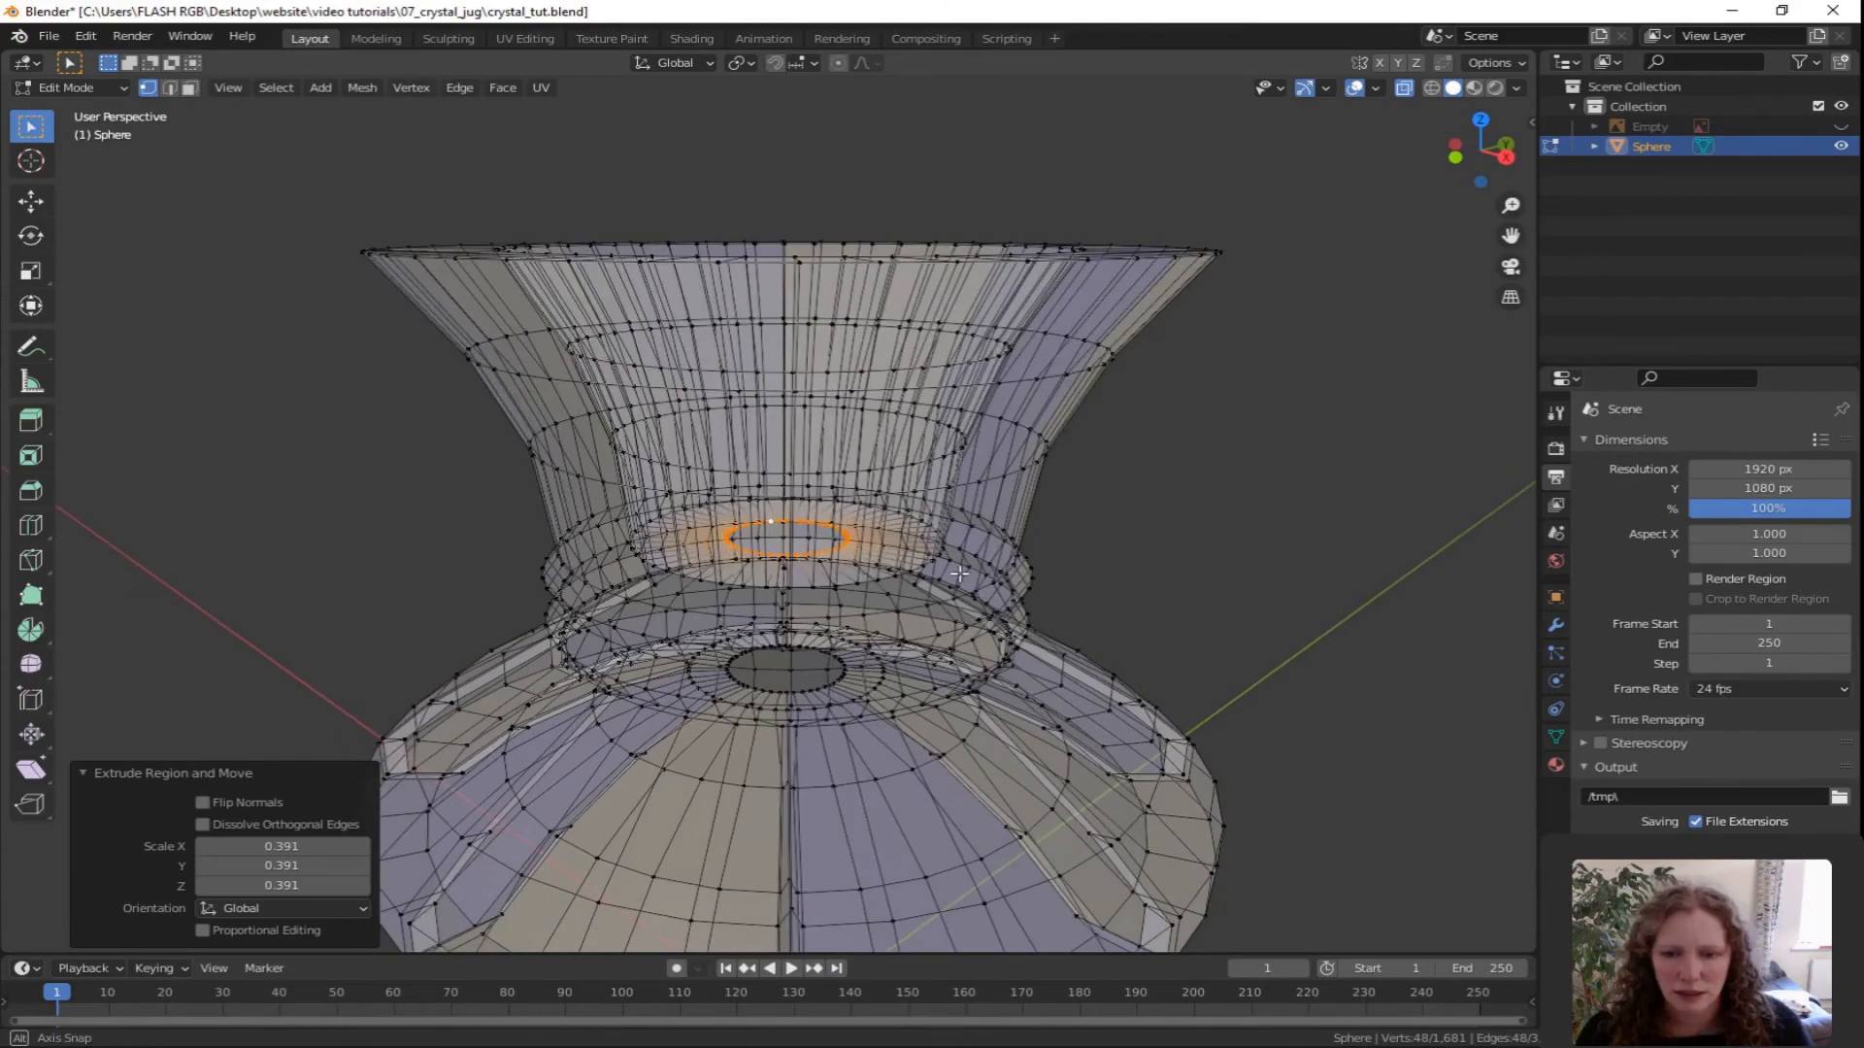
mouse_move(832, 678)
middle_mouse_down("shift")
mouse_move(938, 604)
mouse_move(808, 655)
middle_mouse_up("shift")
scroll(939, 604, "up", 4)
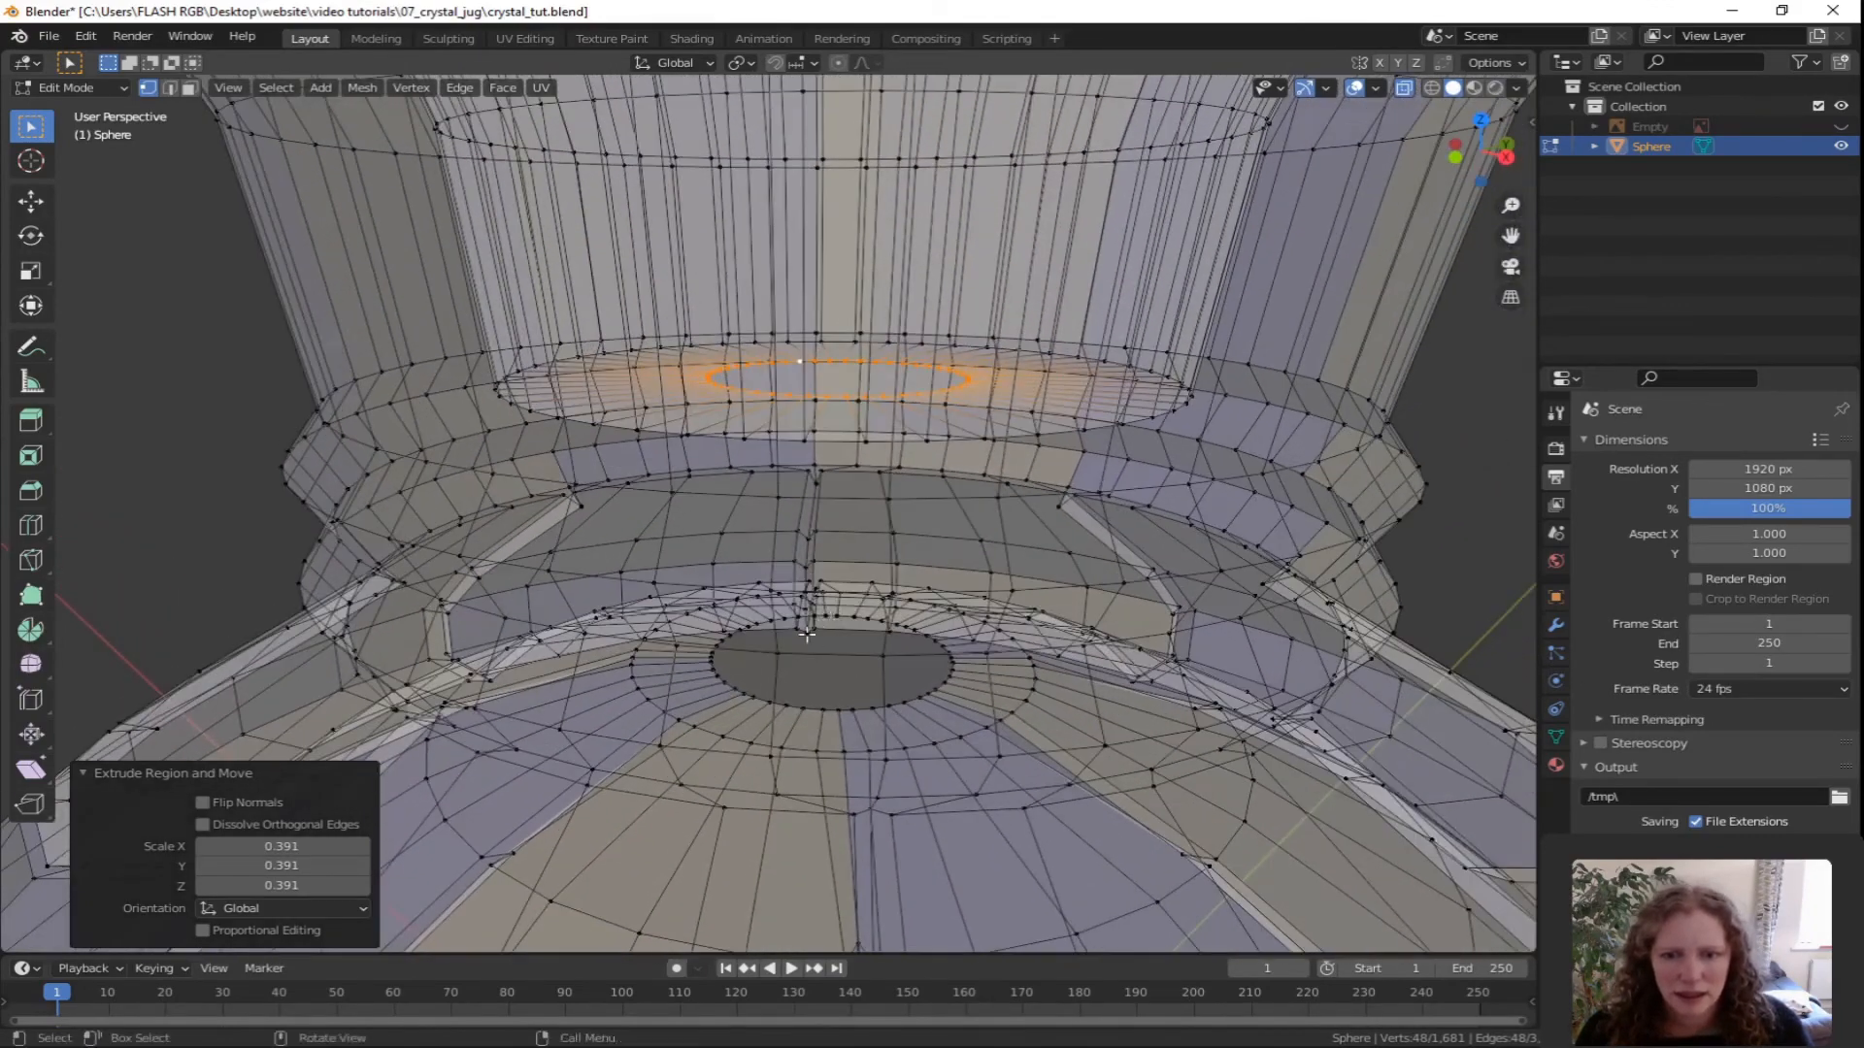
left_click(813, 708, "alt+shift")
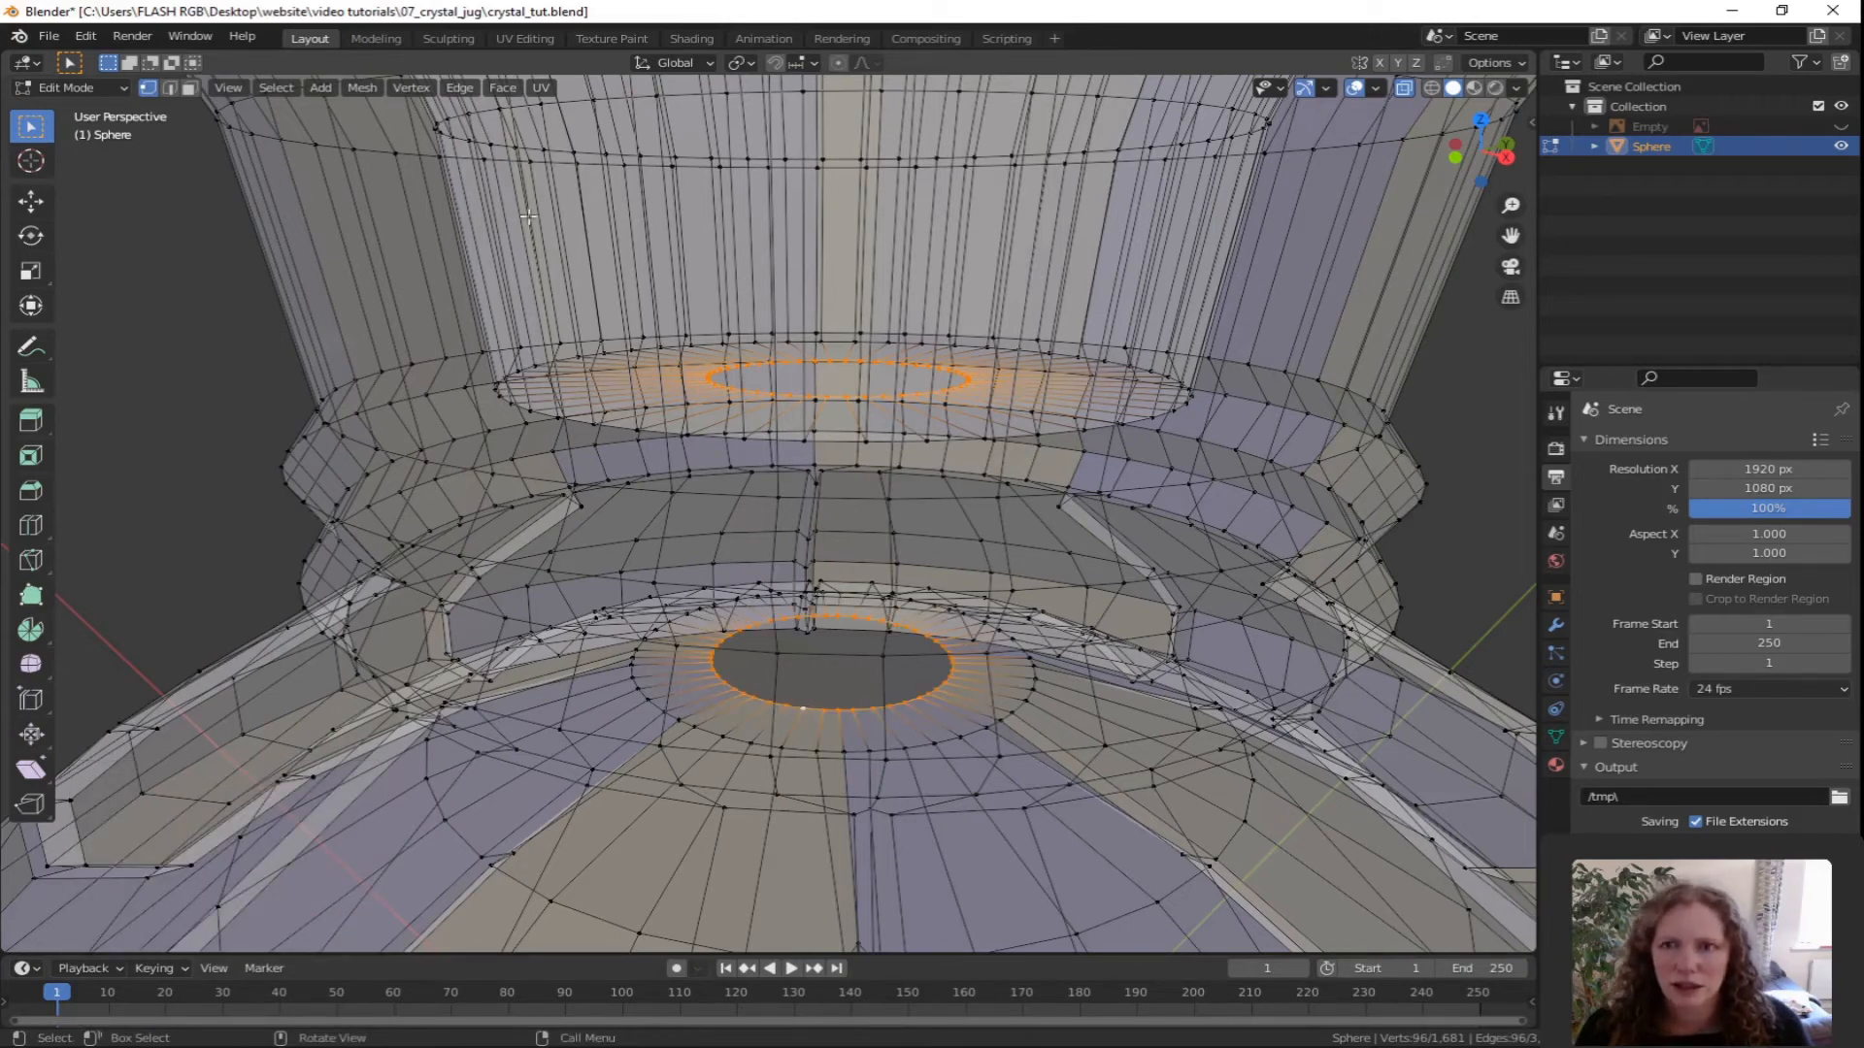
left_click(458, 88)
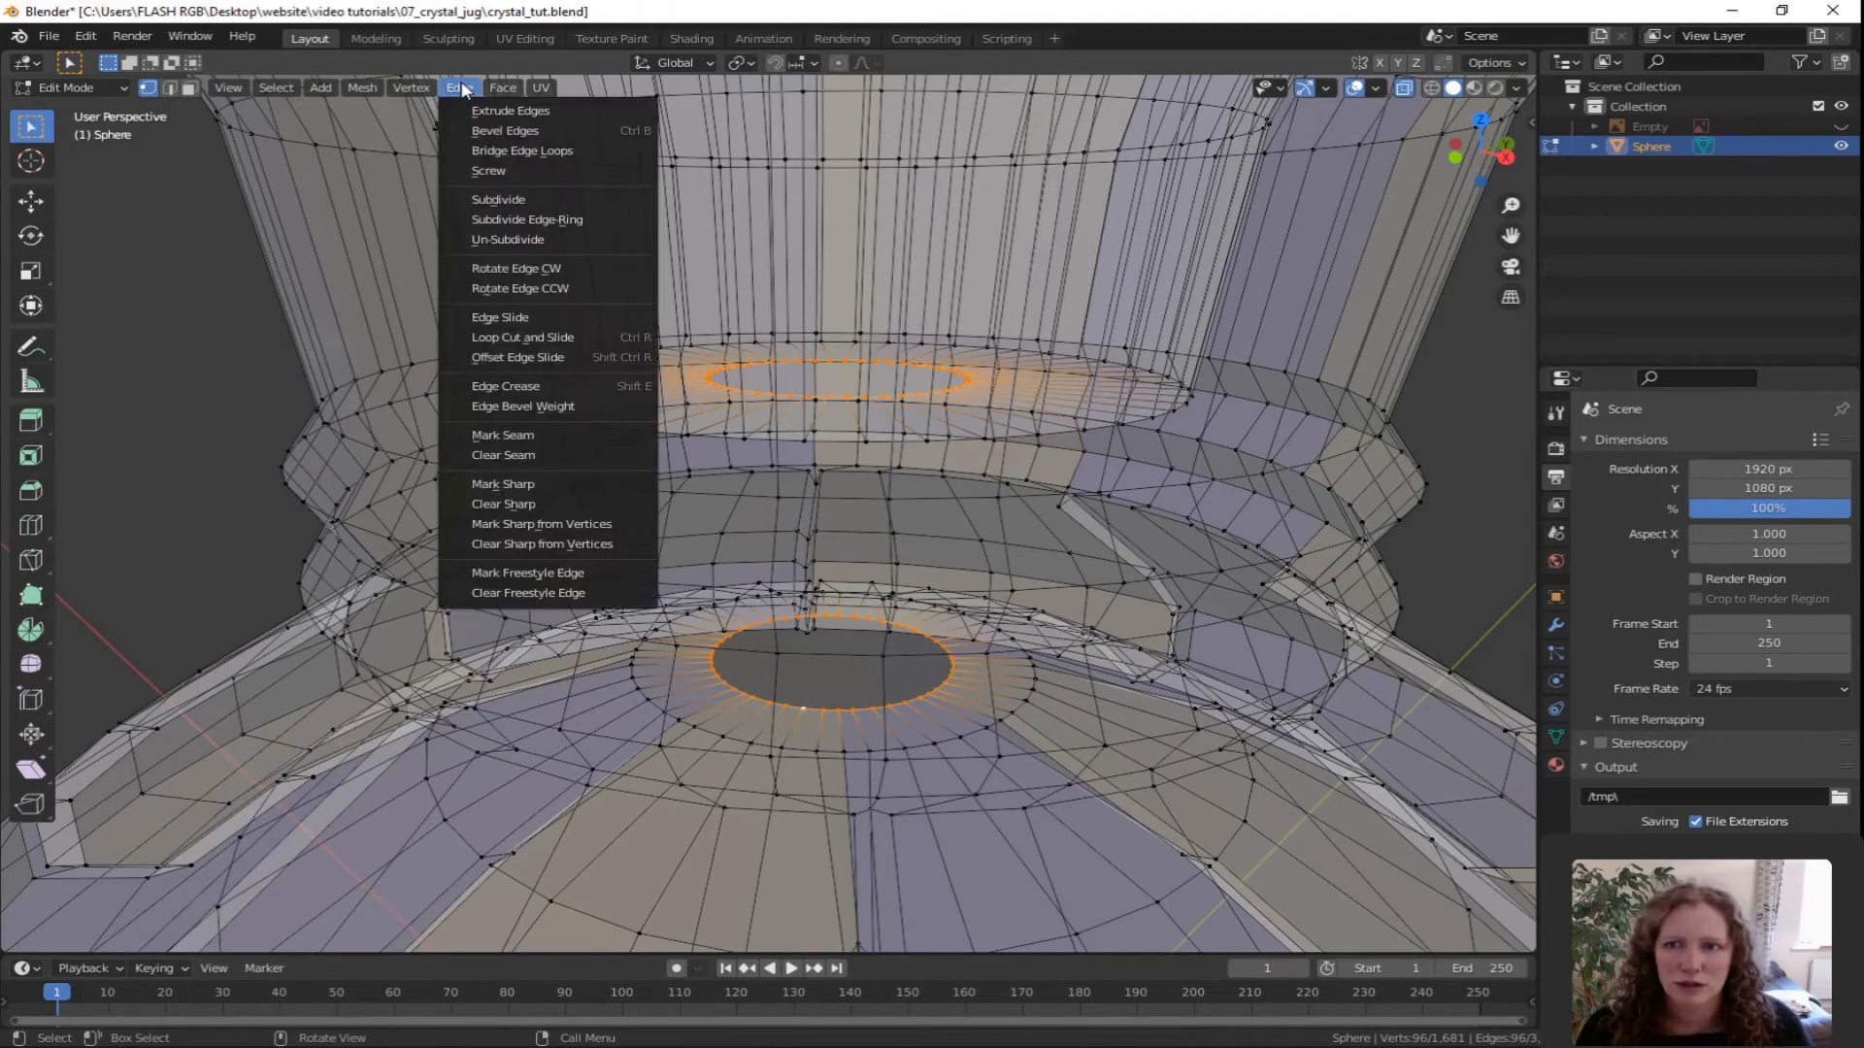
left_click(503, 151)
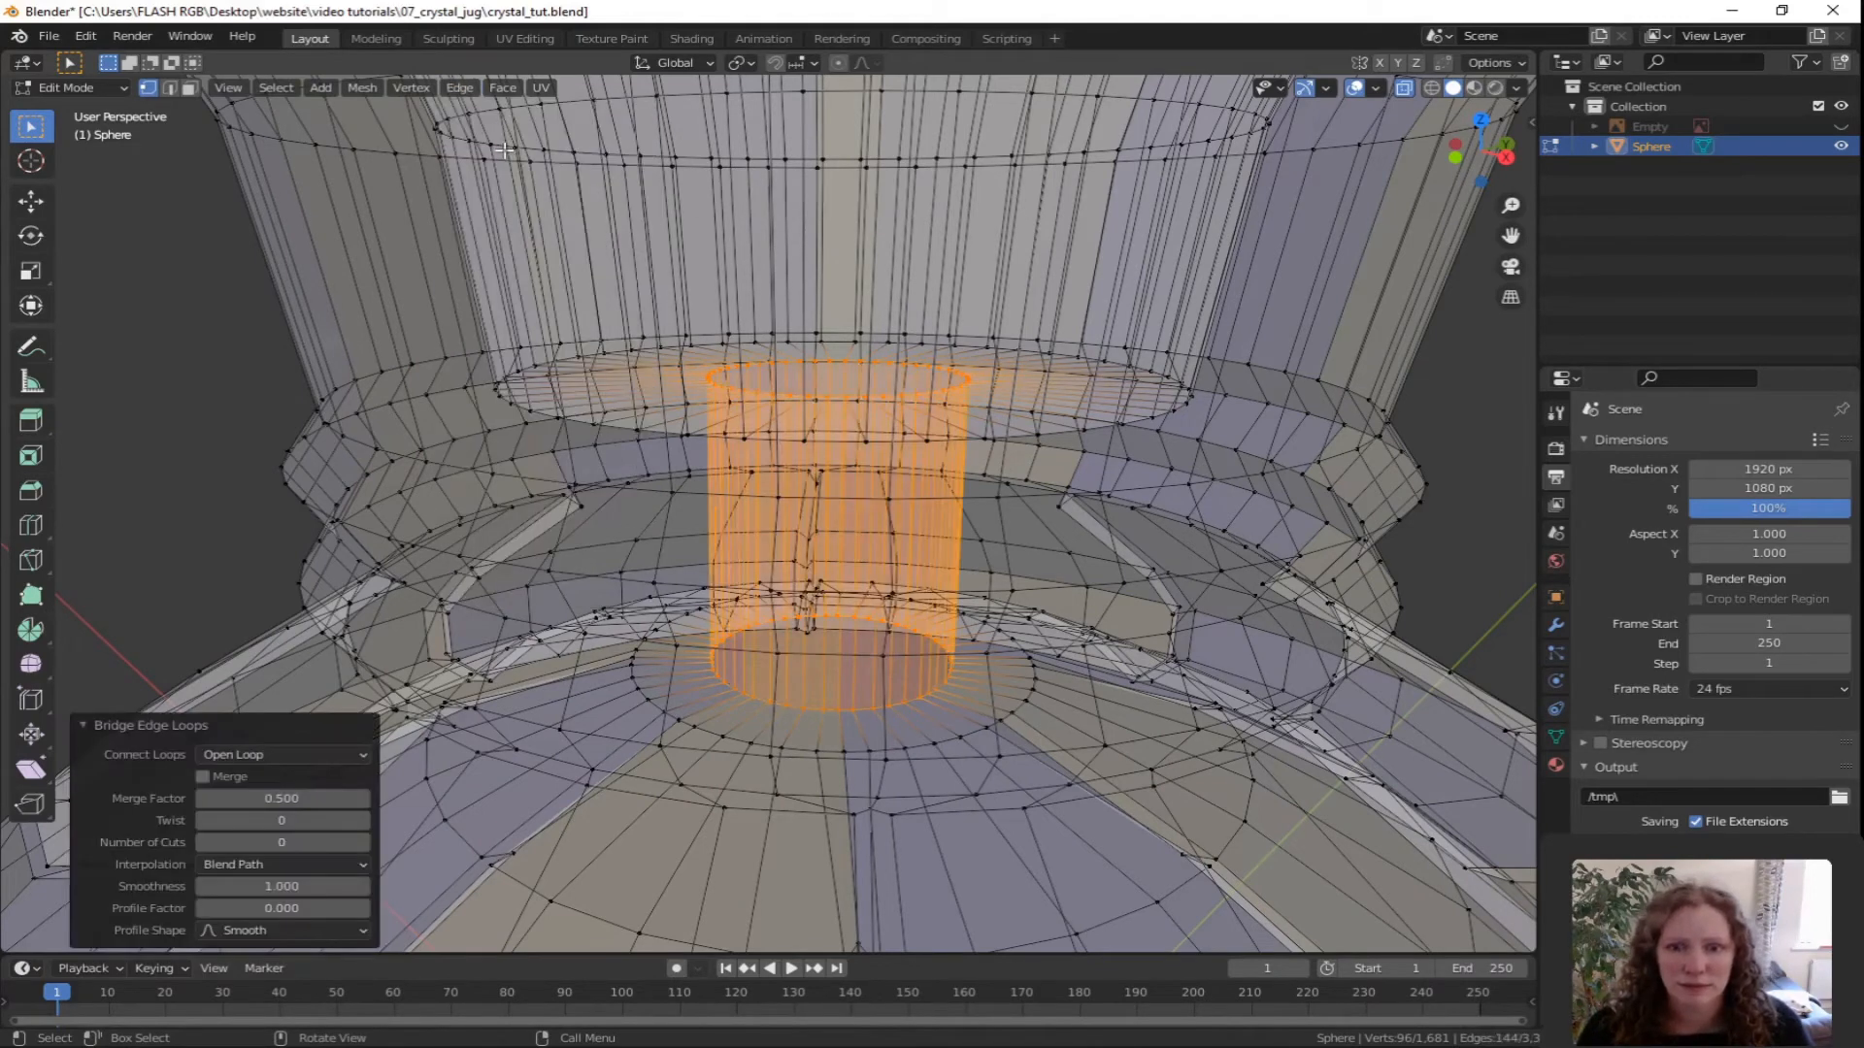
Turn off X-ray display and clear the selection on the bridged mesh.
scroll(732, 441, "down", 5)
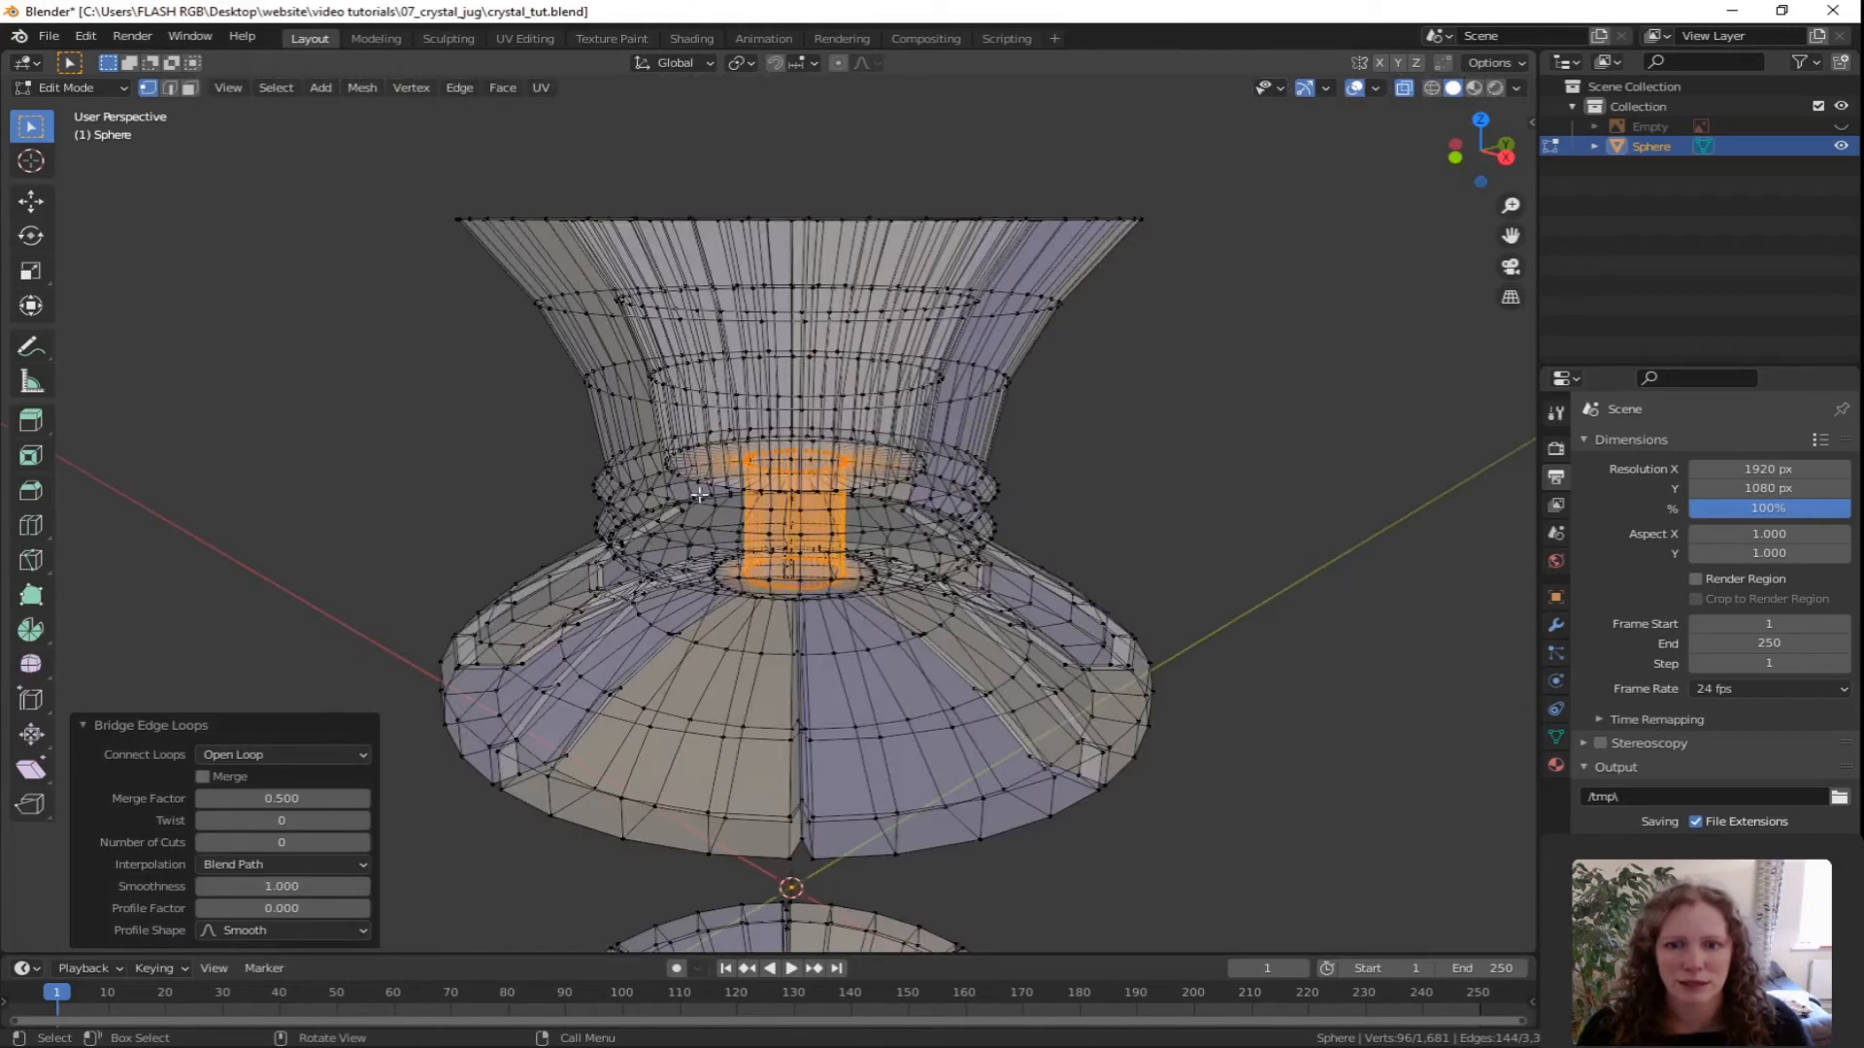
left_click(1406, 89)
middle_click_drag(1012, 559, 860, 613)
key("alt+a")
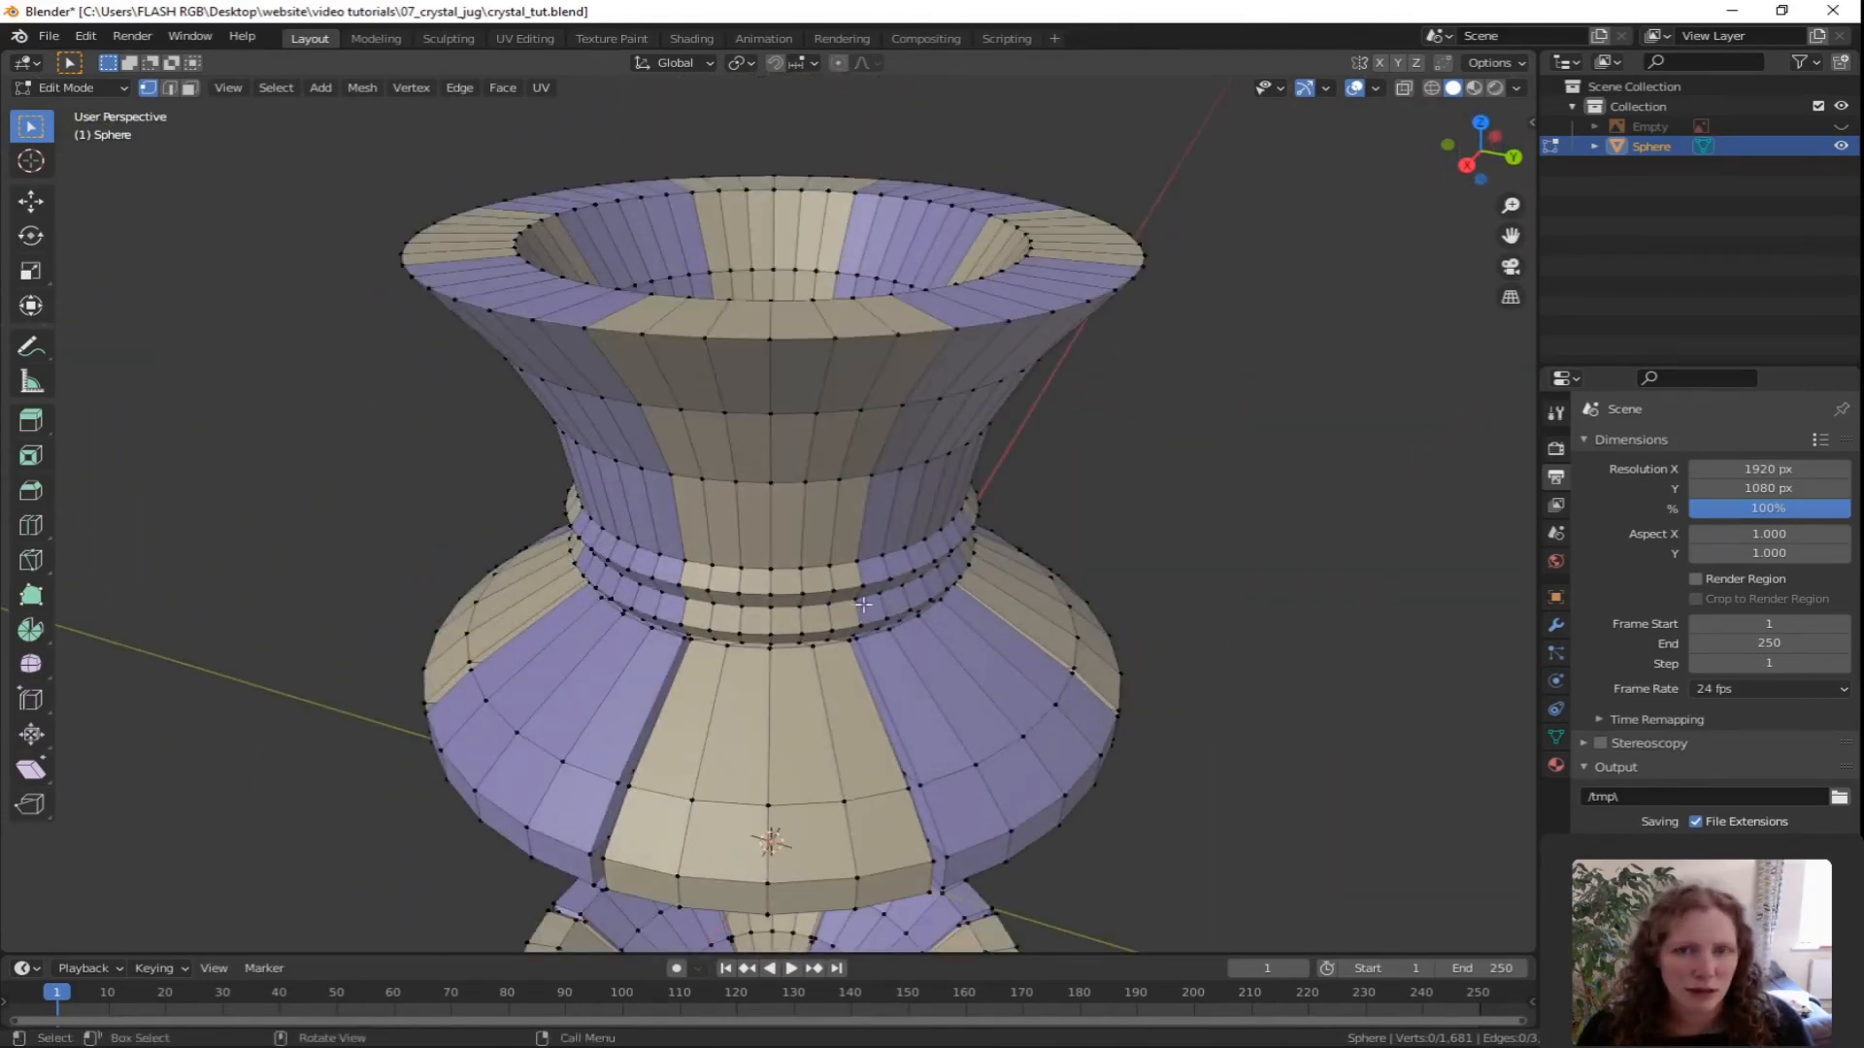
Flatten the ring around the central disc inside the lower piece's top hollow, excluding its center vertex, by scaling it to 0 along Z.
key("KP_1")
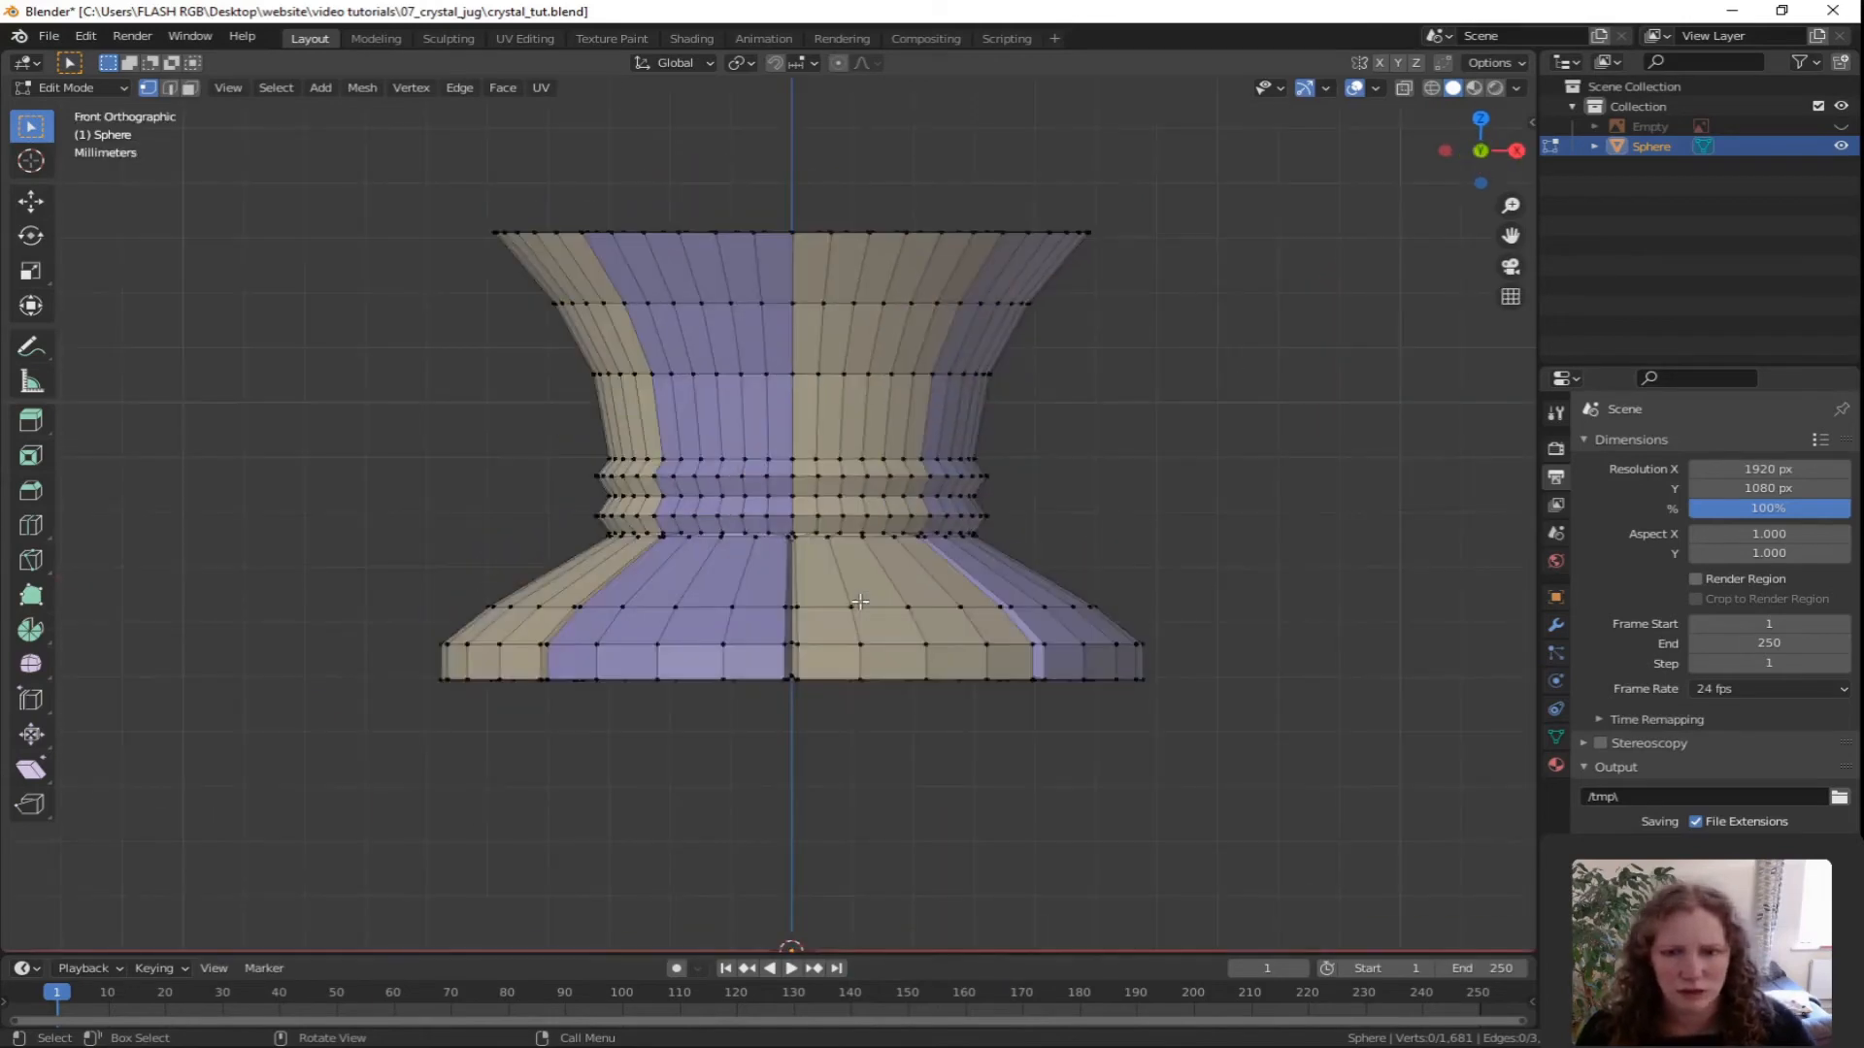
scroll(848, 594, "down", 4)
middle_click_drag(850, 669, 905, 333, "shift")
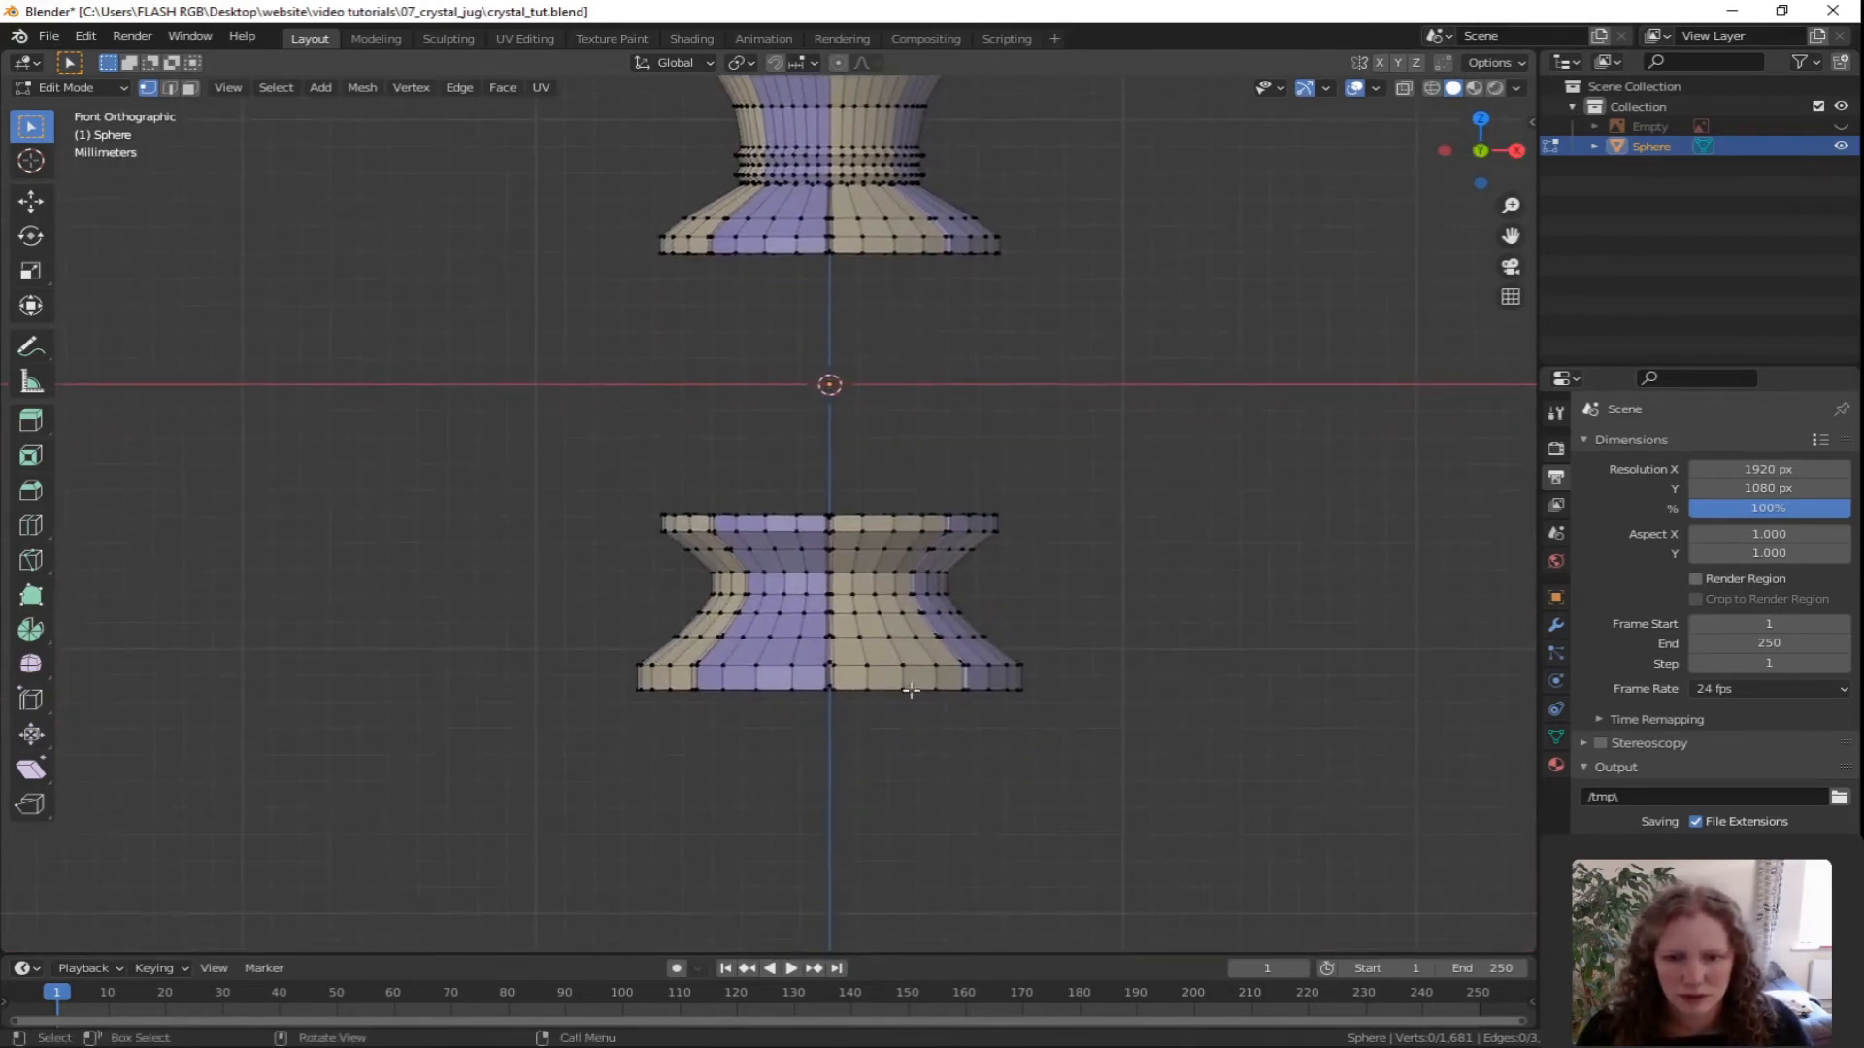
scroll(901, 681, "up", 3)
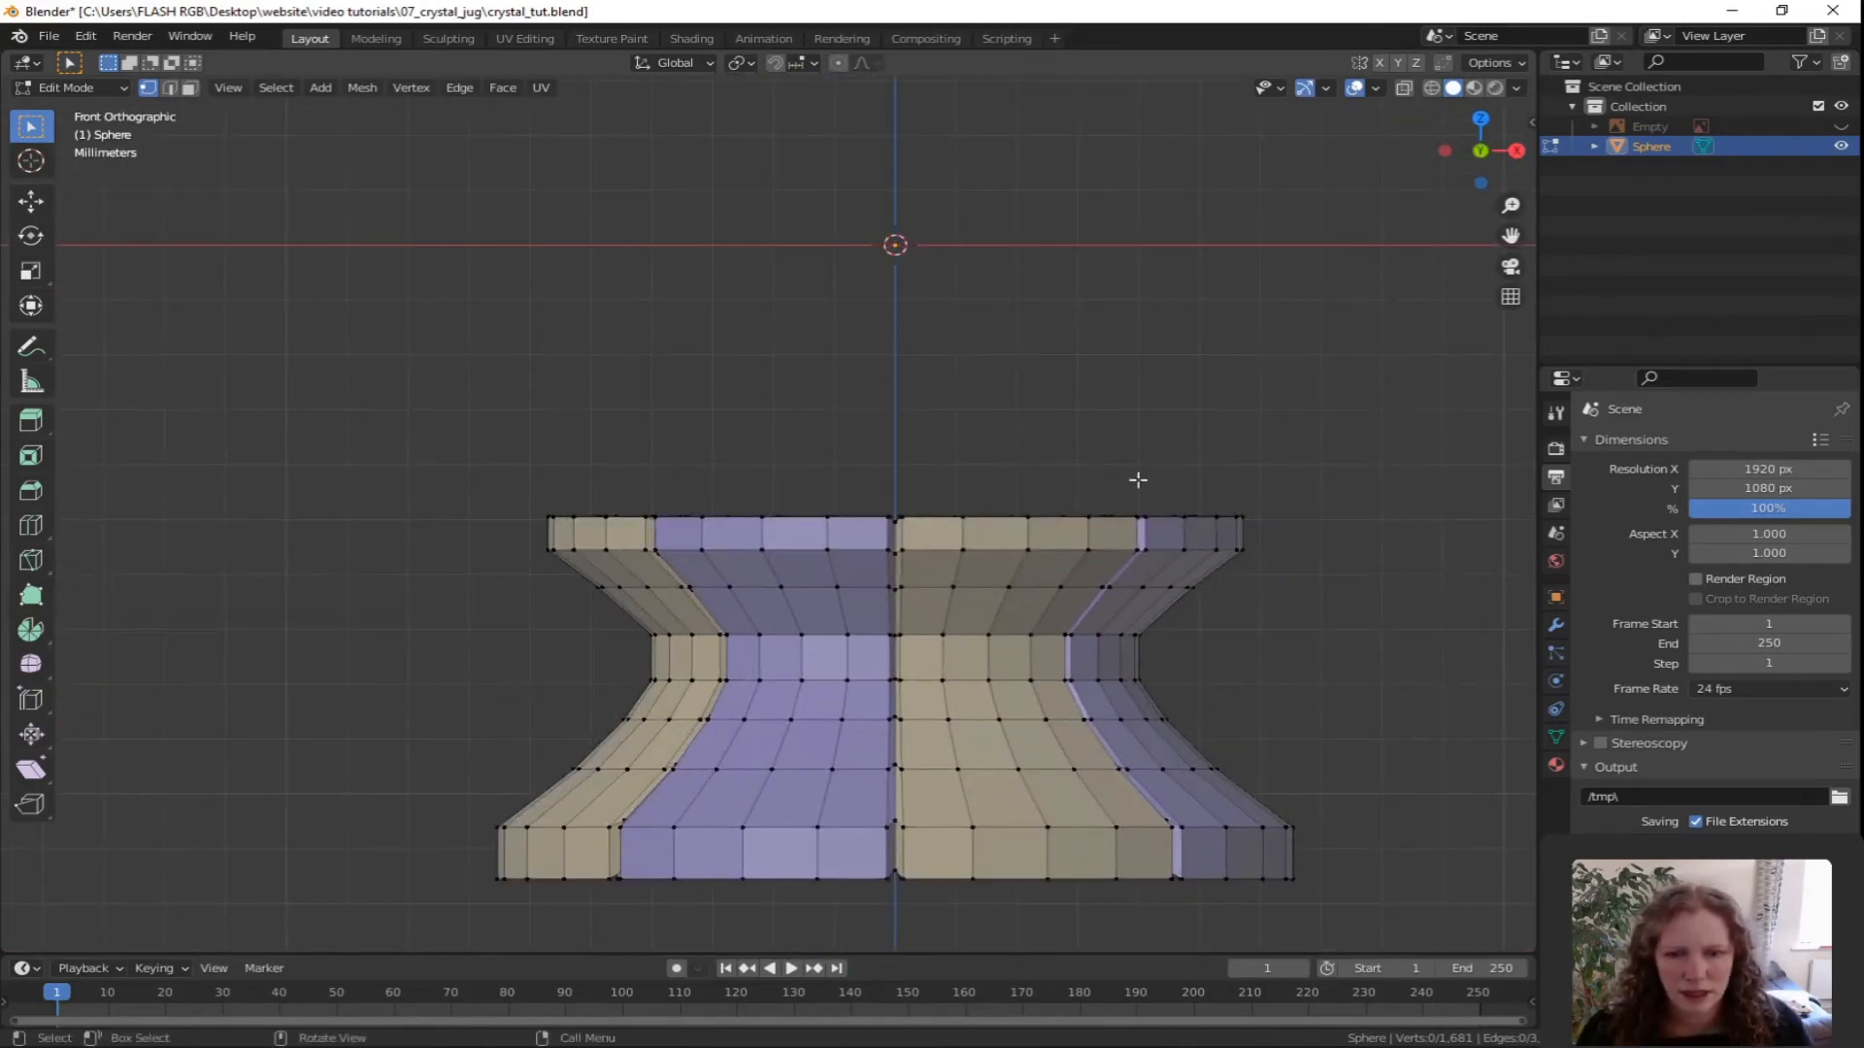
middle_click_drag(1135, 483, 979, 556)
scroll(978, 556, "up", 3)
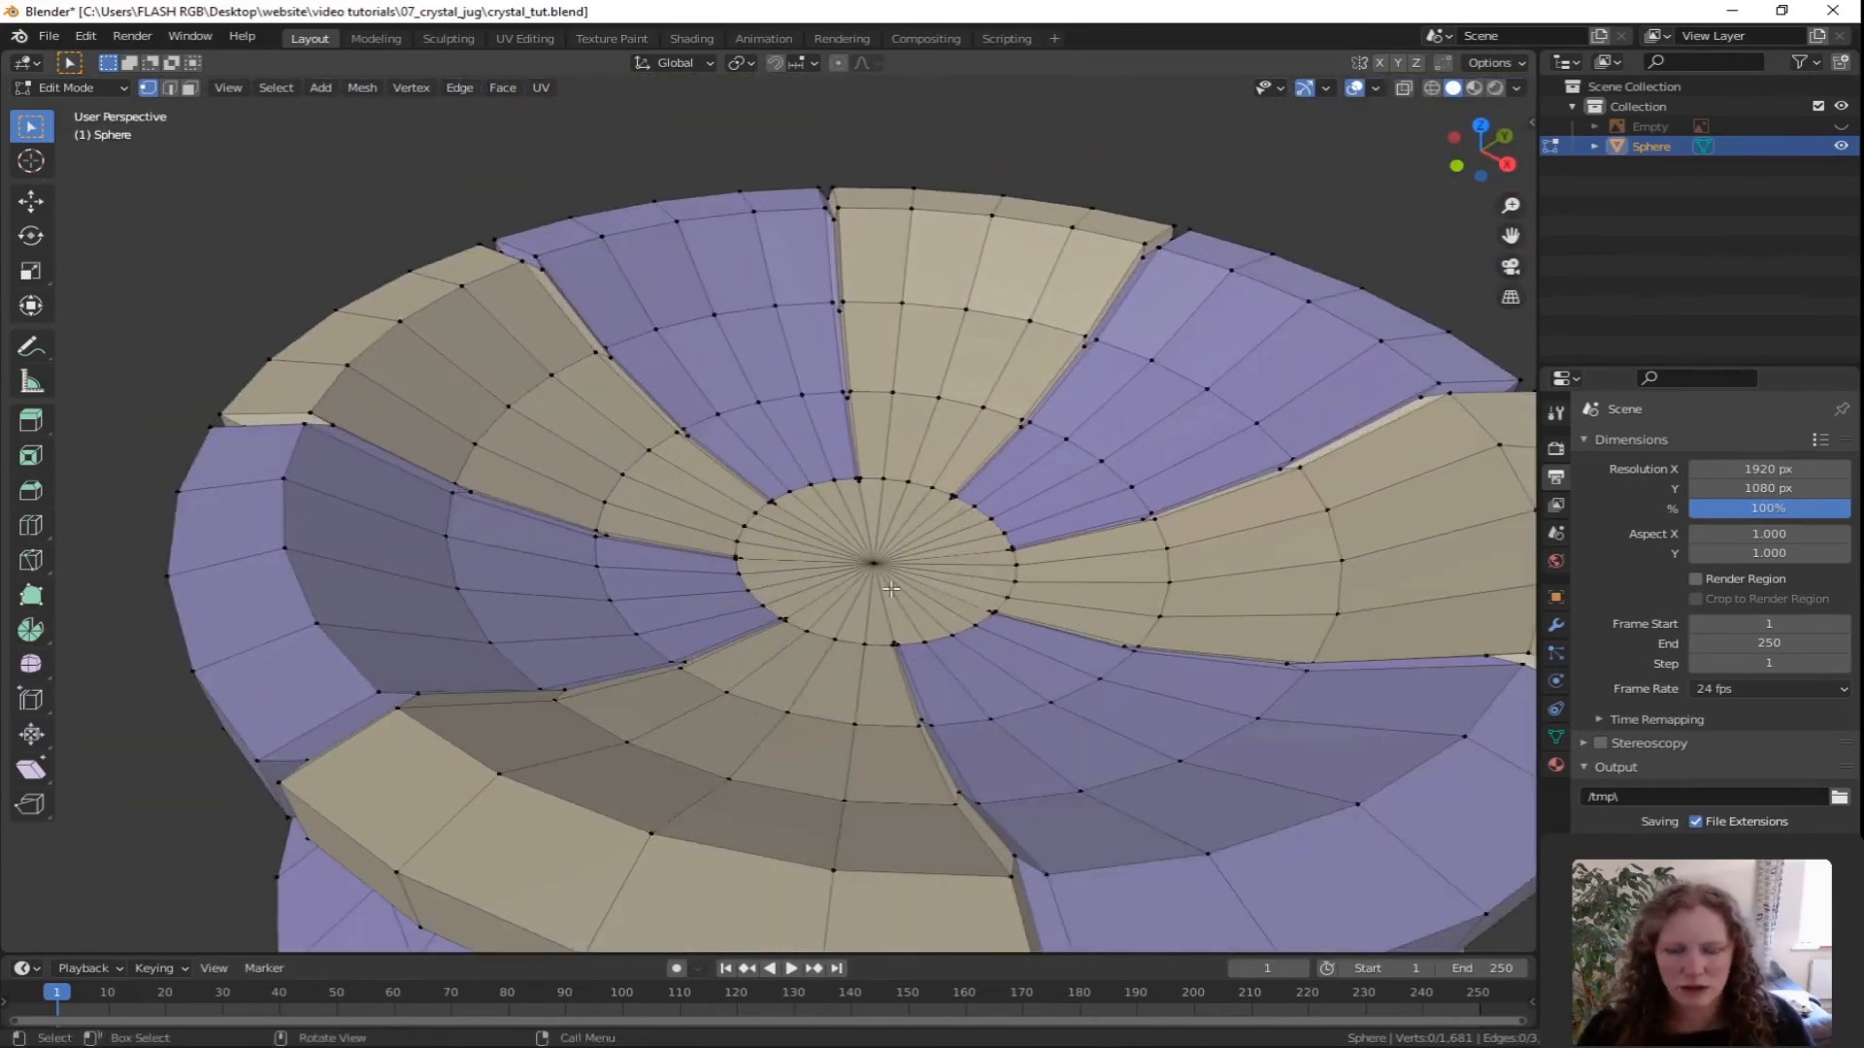
key("3")
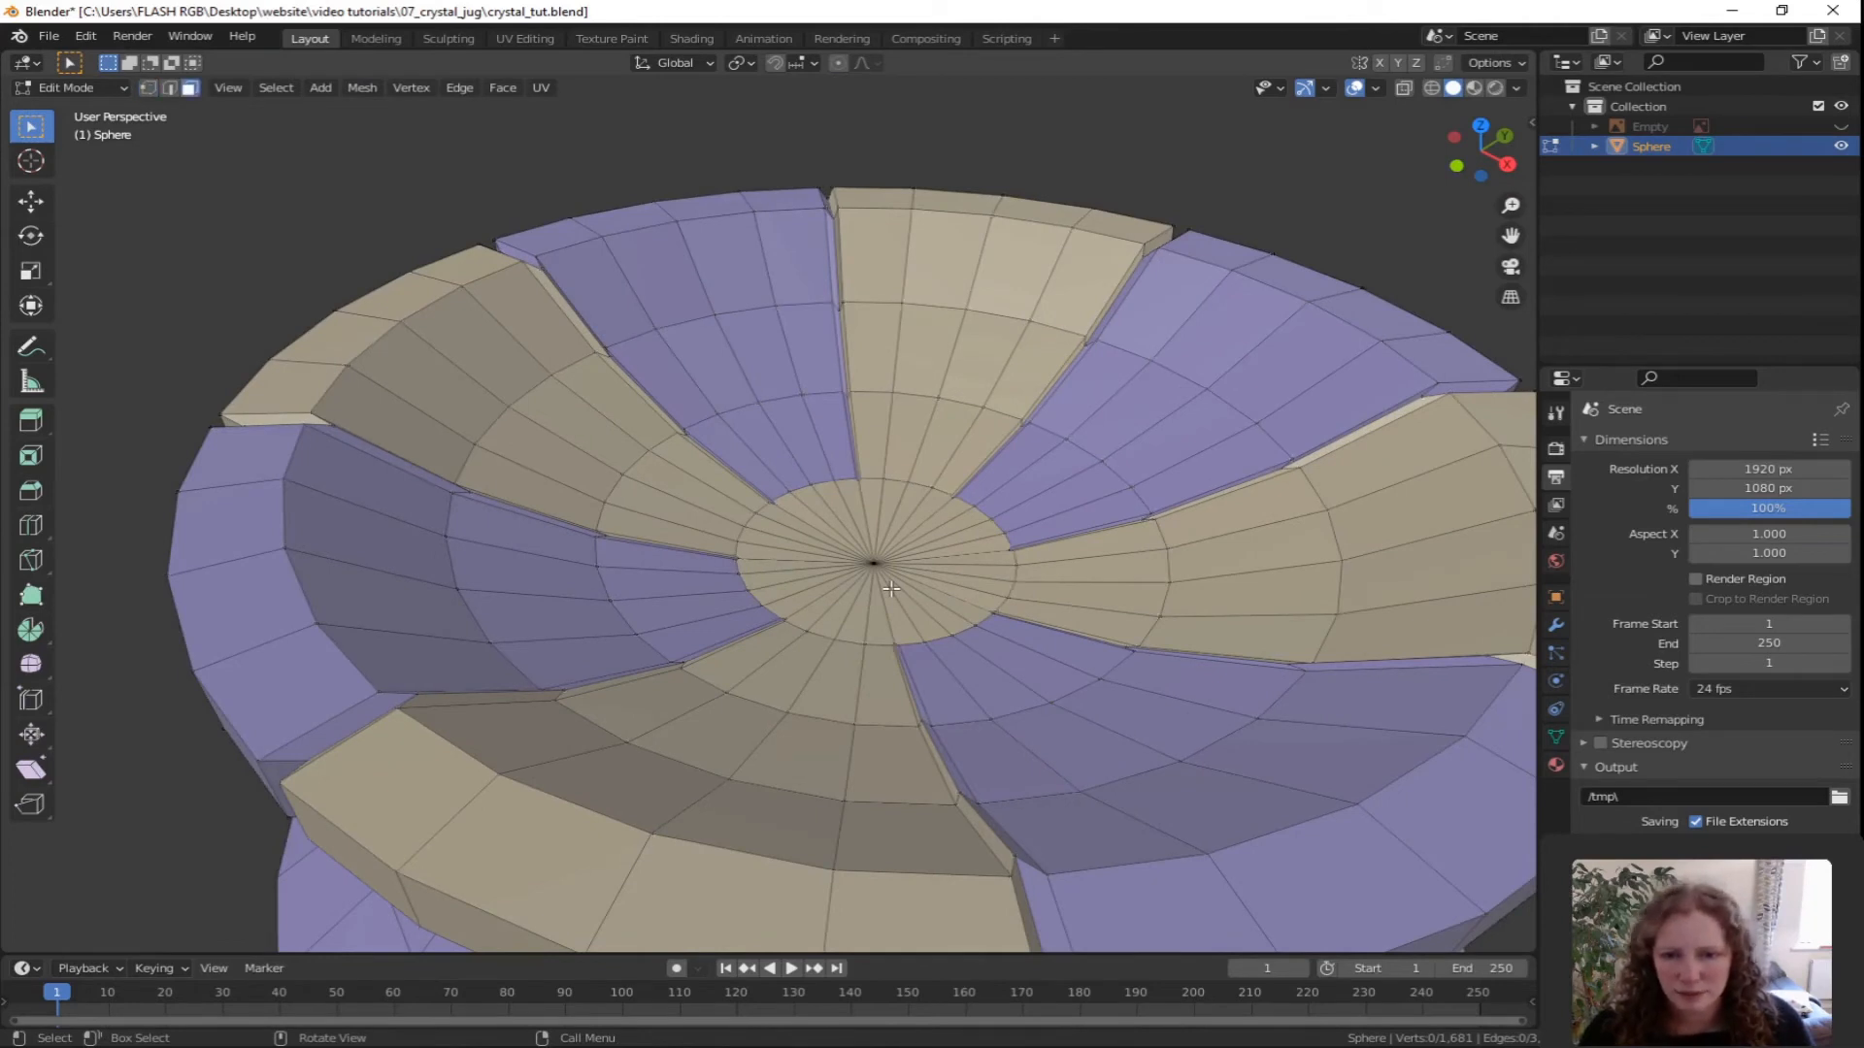
key("c")
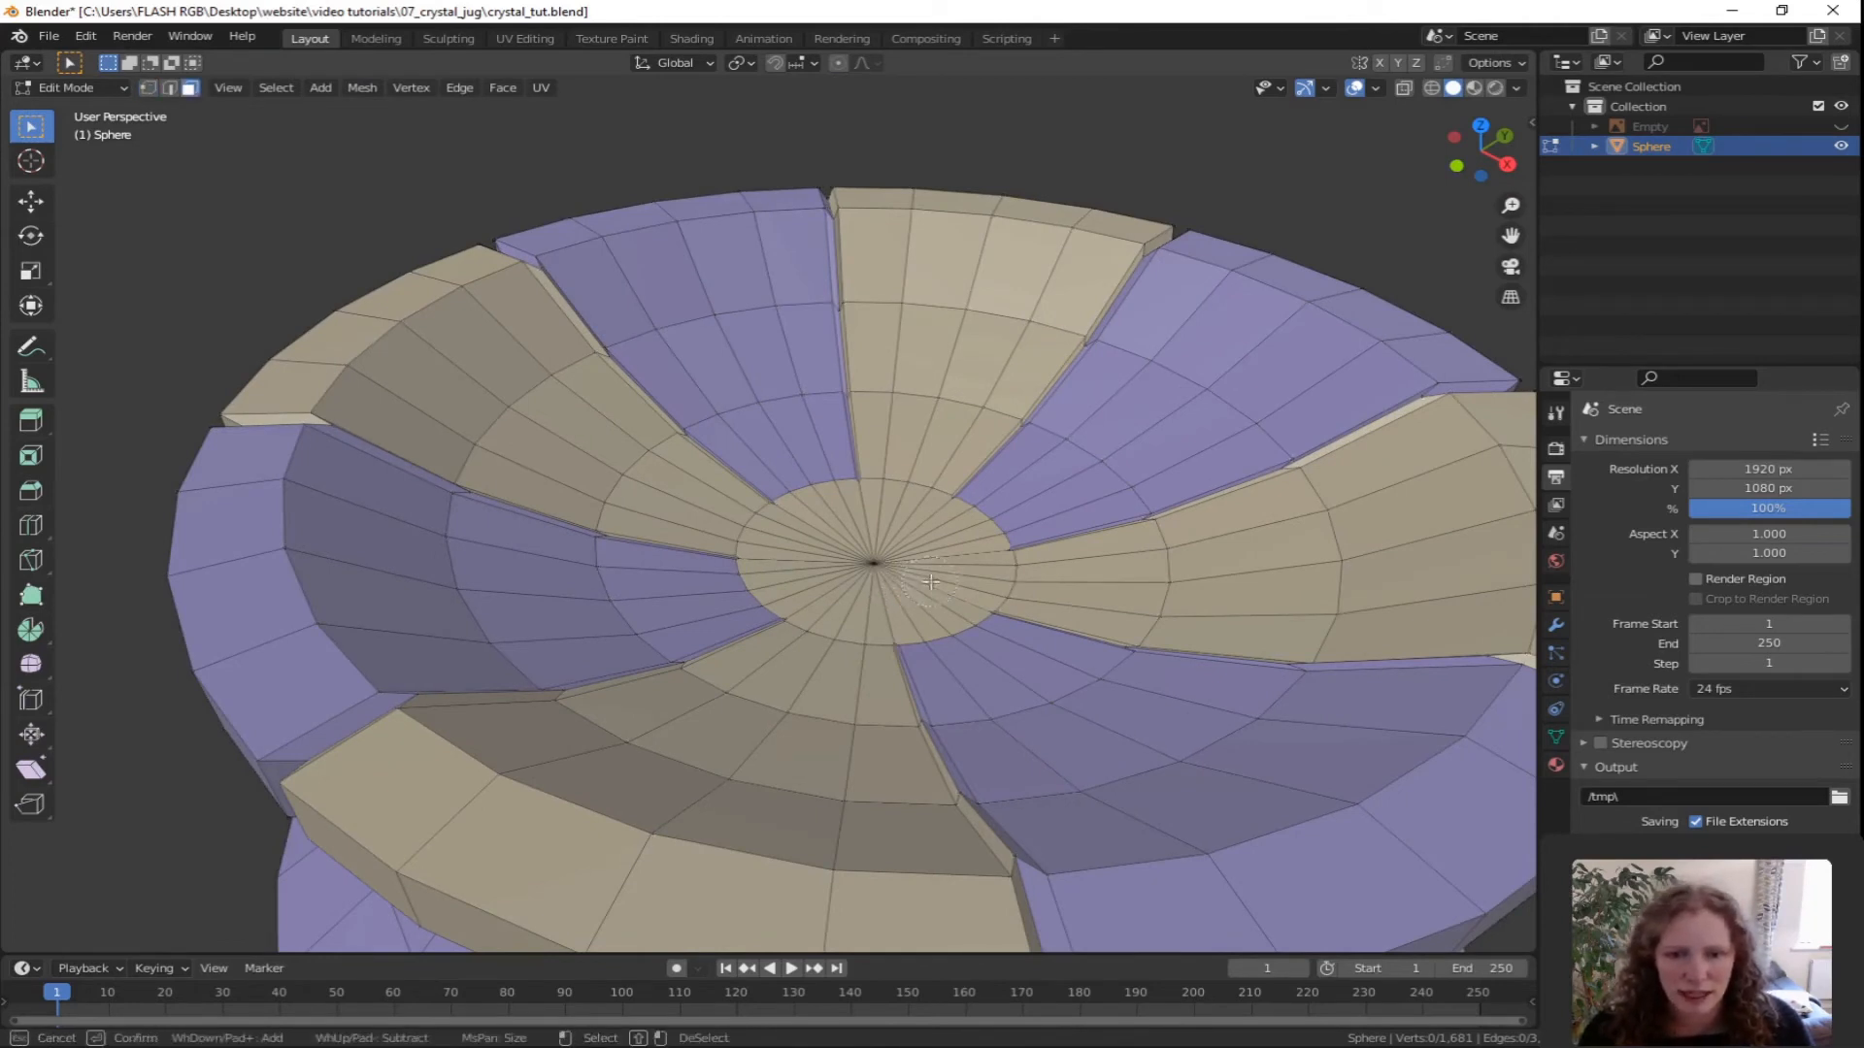
mouse_move(930, 582)
left_mouse_down()
mouse_move(845, 543)
mouse_move(910, 576)
left_mouse_up()
right_click(911, 577)
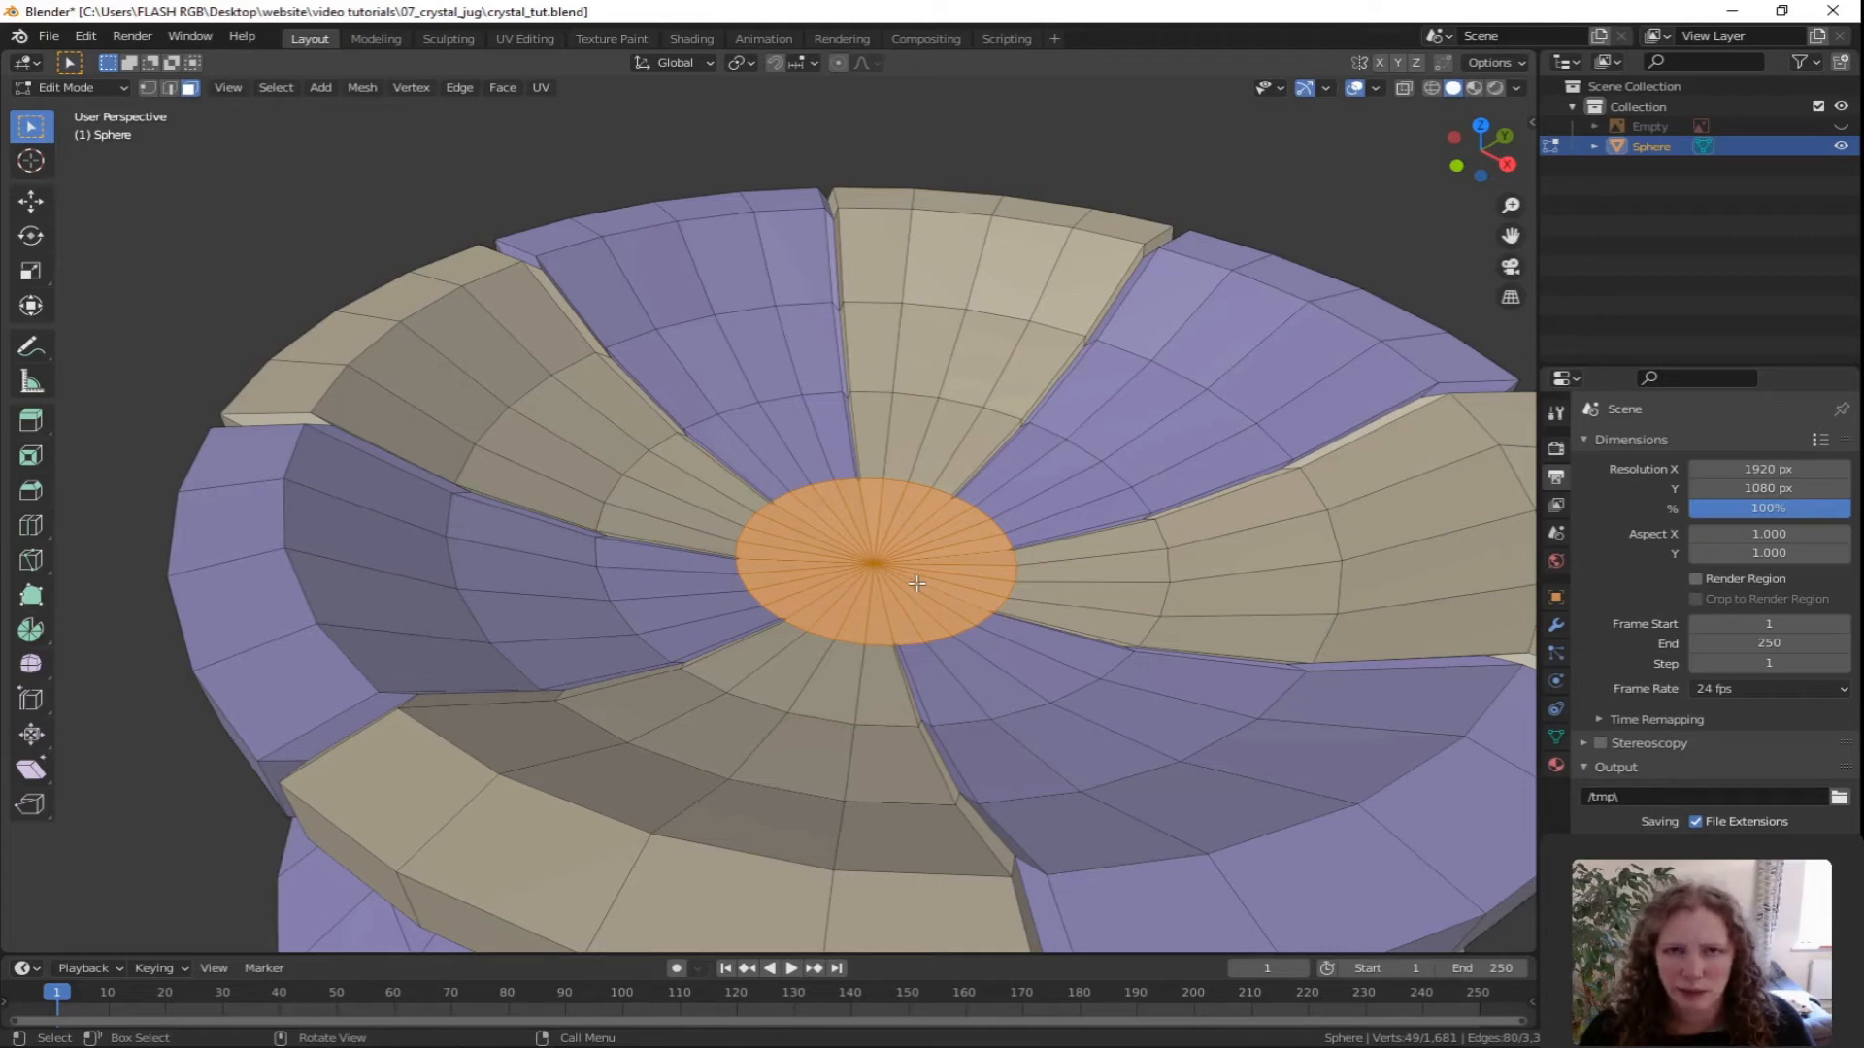
key("1")
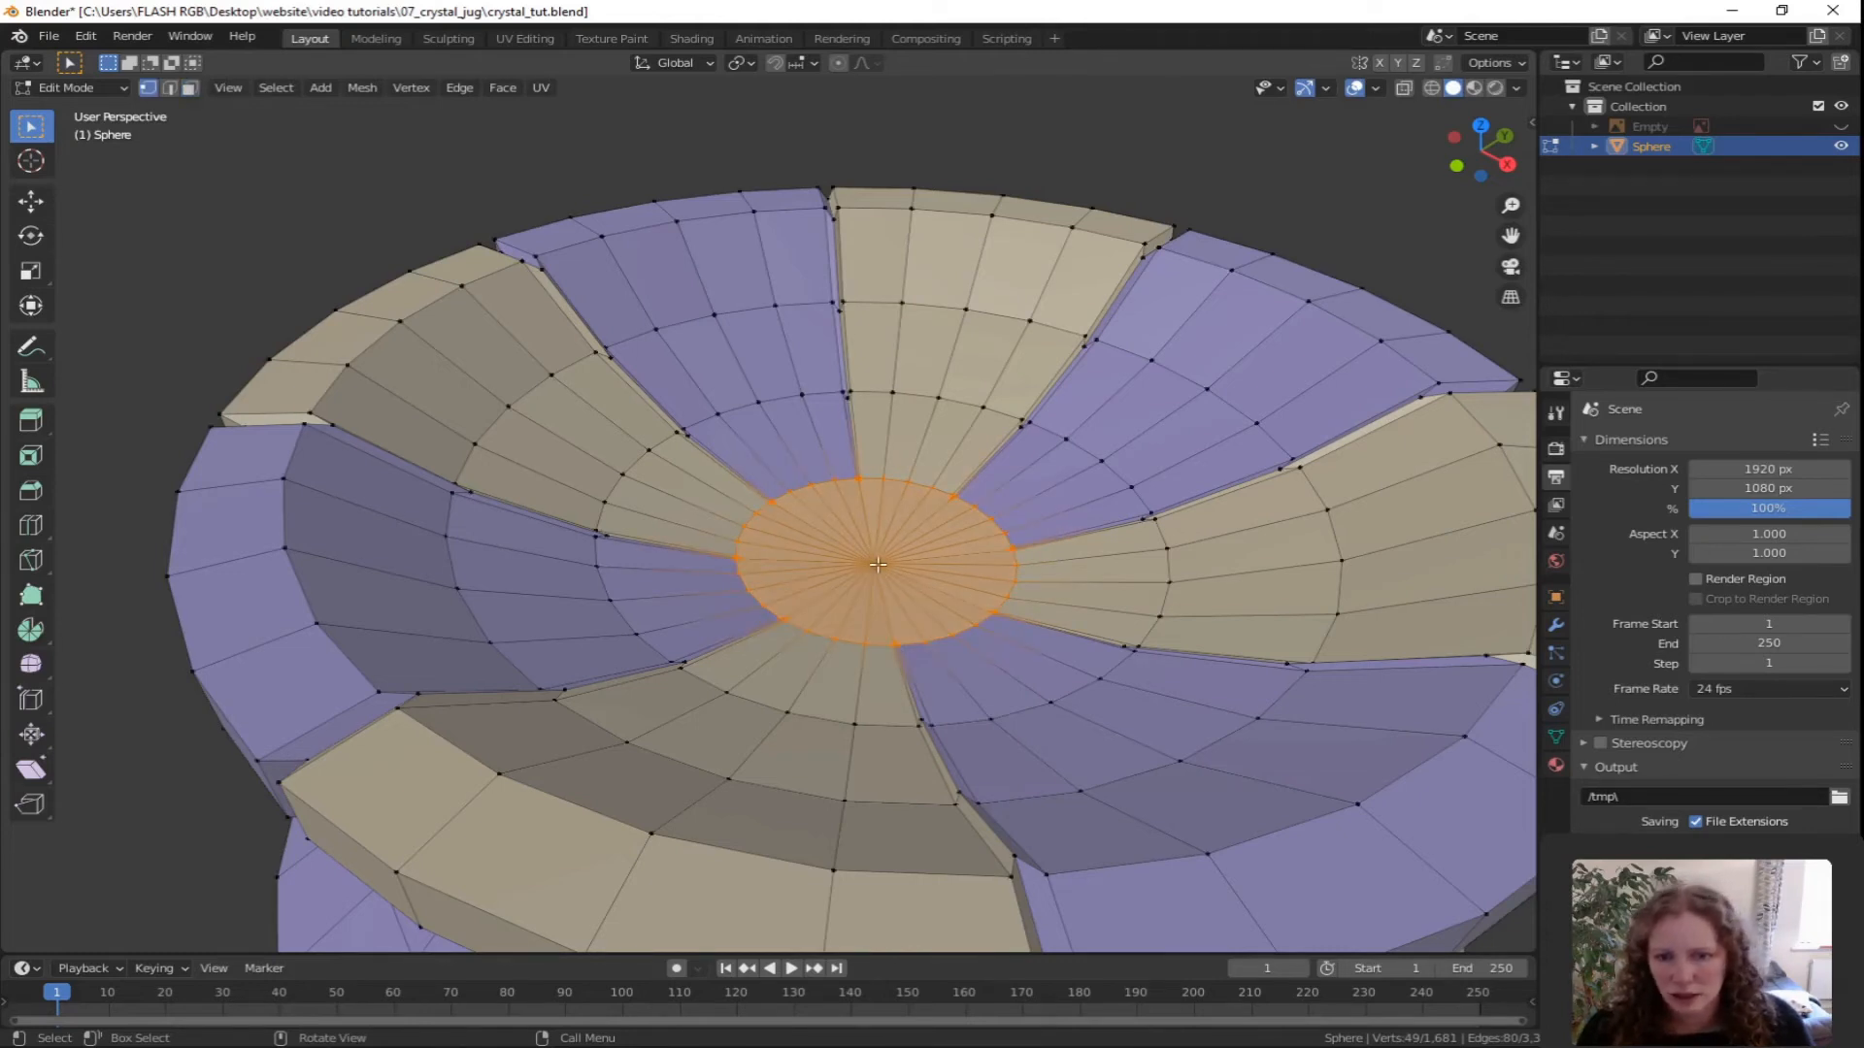
left_click(877, 564, "shift")
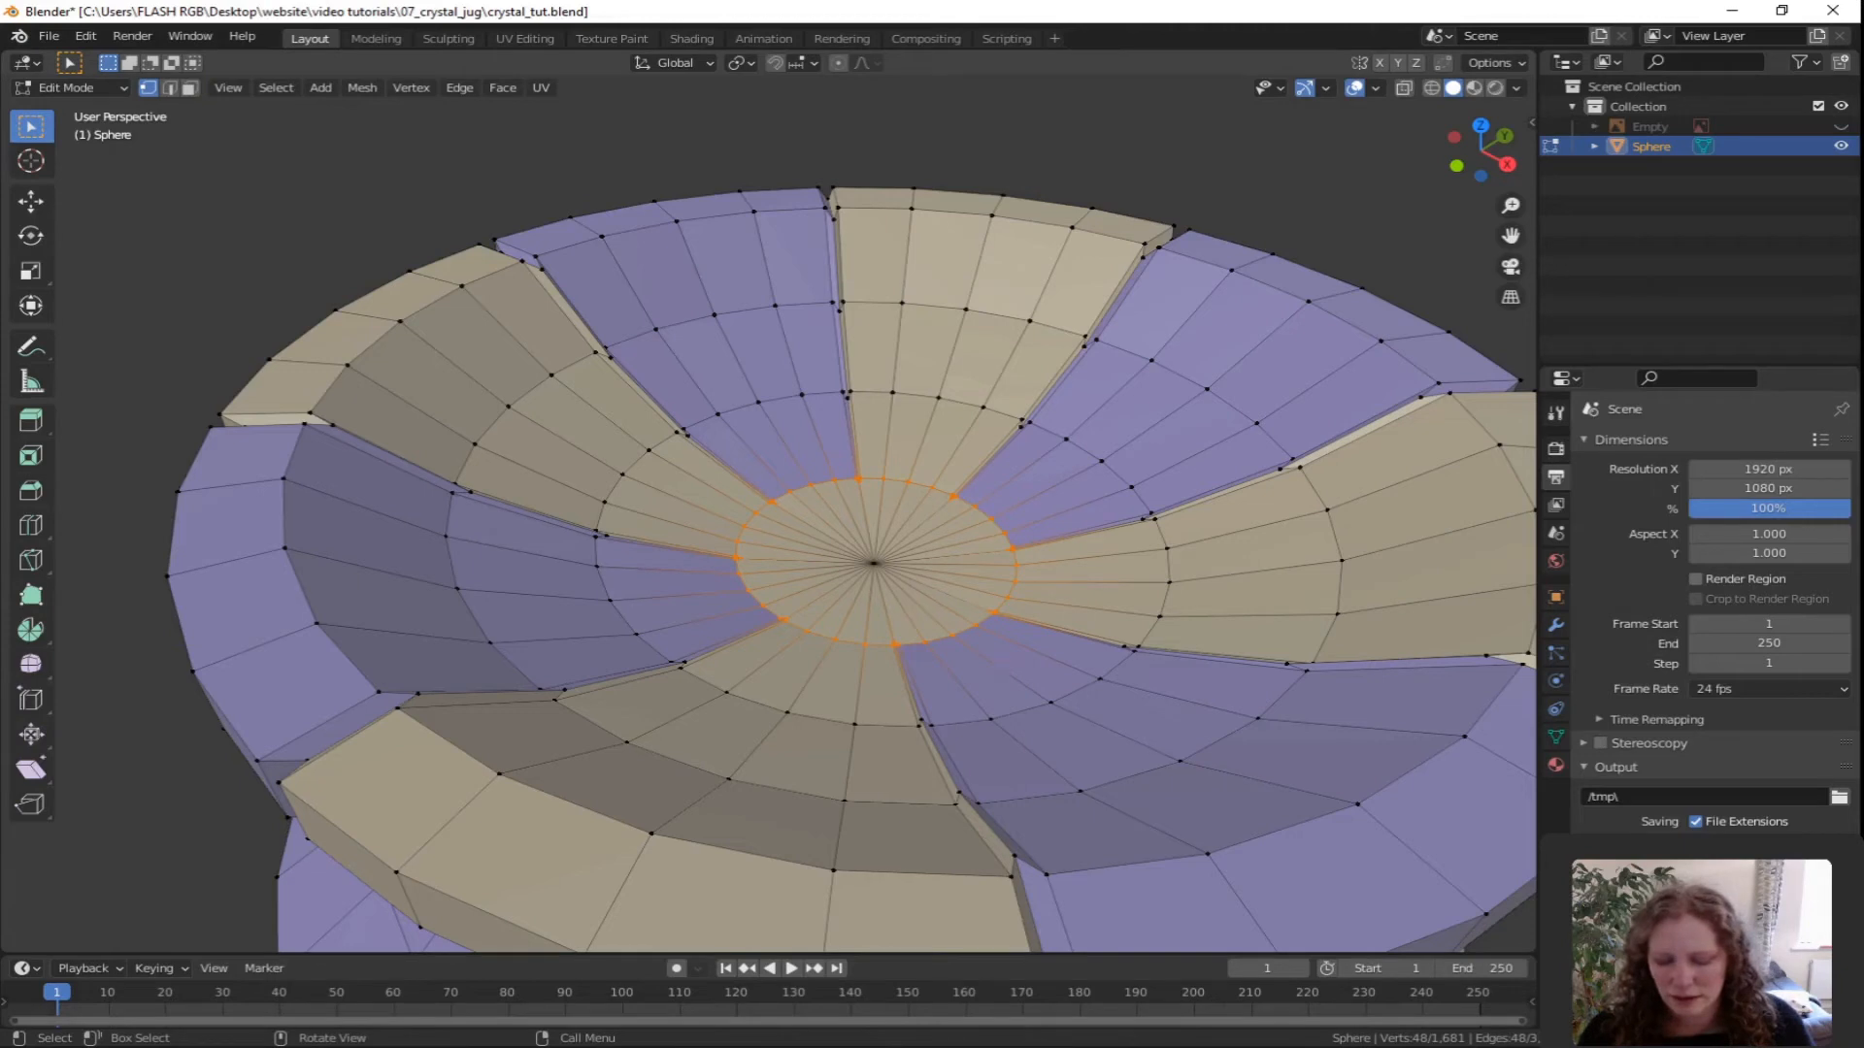
key("s")
key("z")
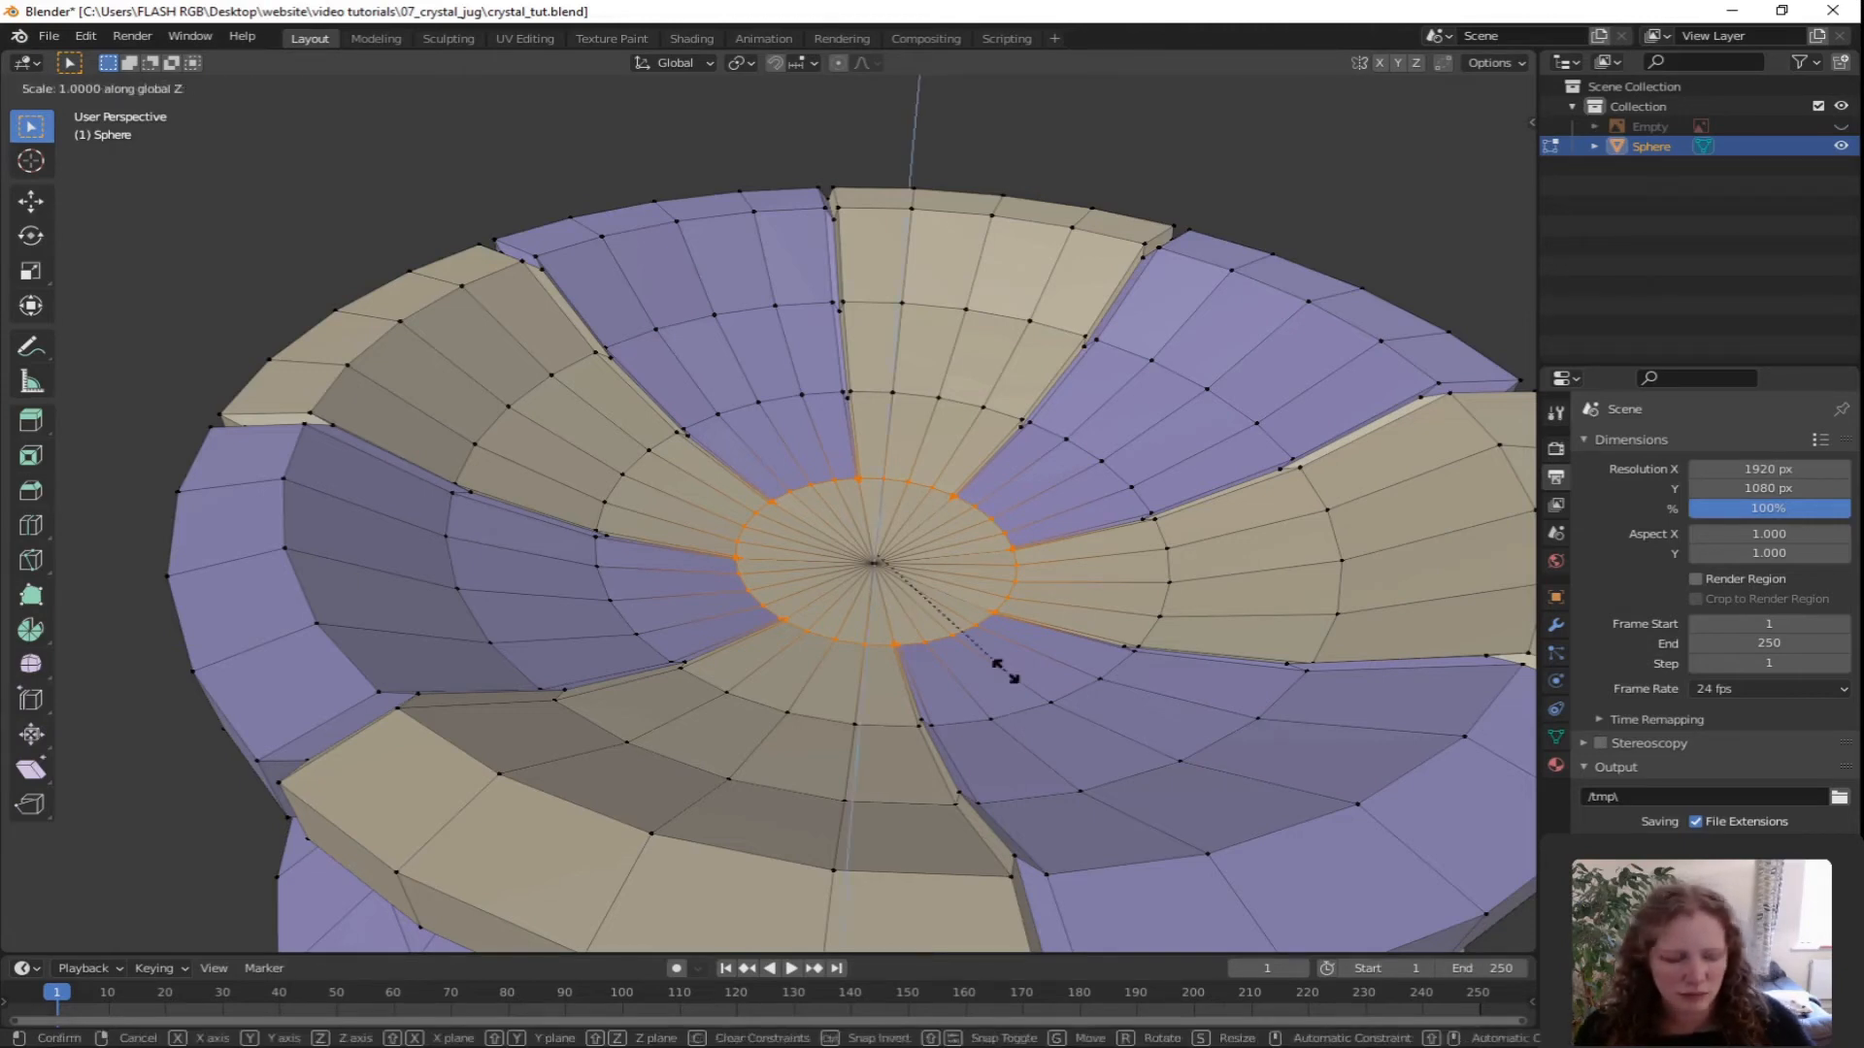
key("0")
key("Return")
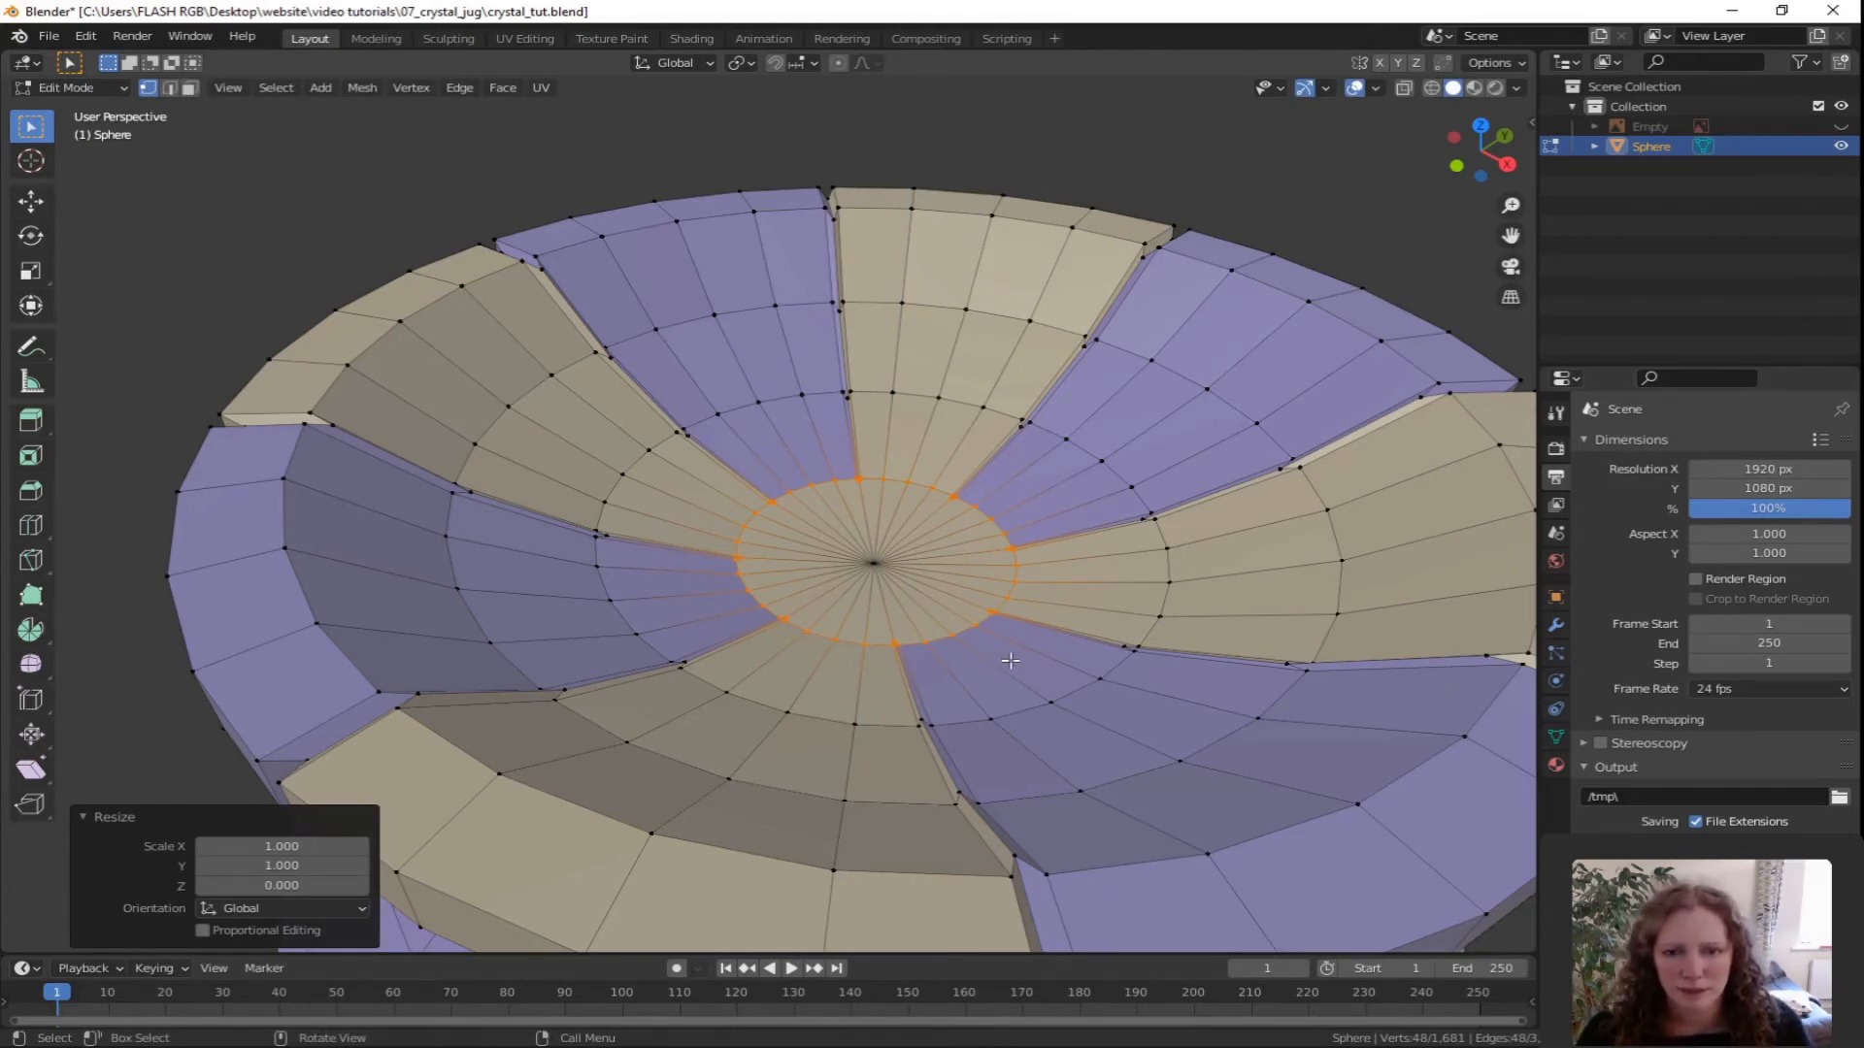
Round the disc's ring with To Sphere at factor 1 and distribute its vertices evenly with LoopTools Space.
key("F3")
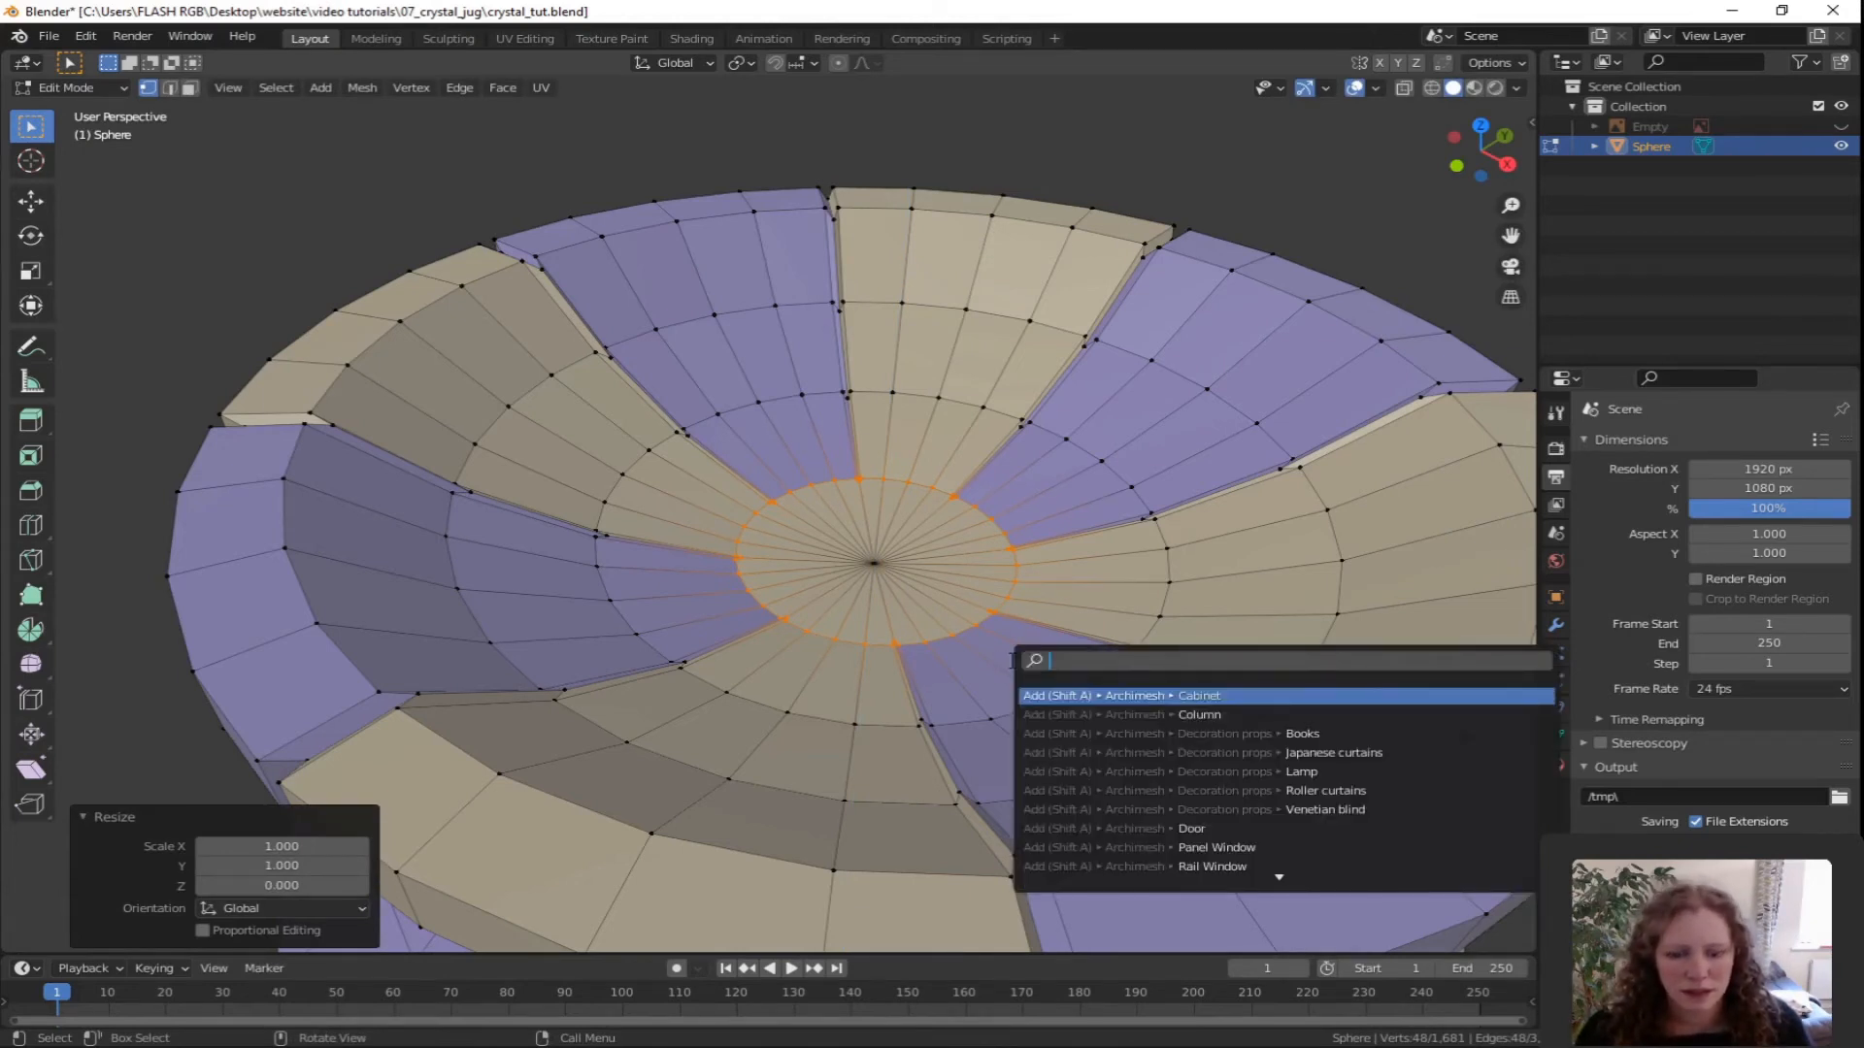
type("to shp")
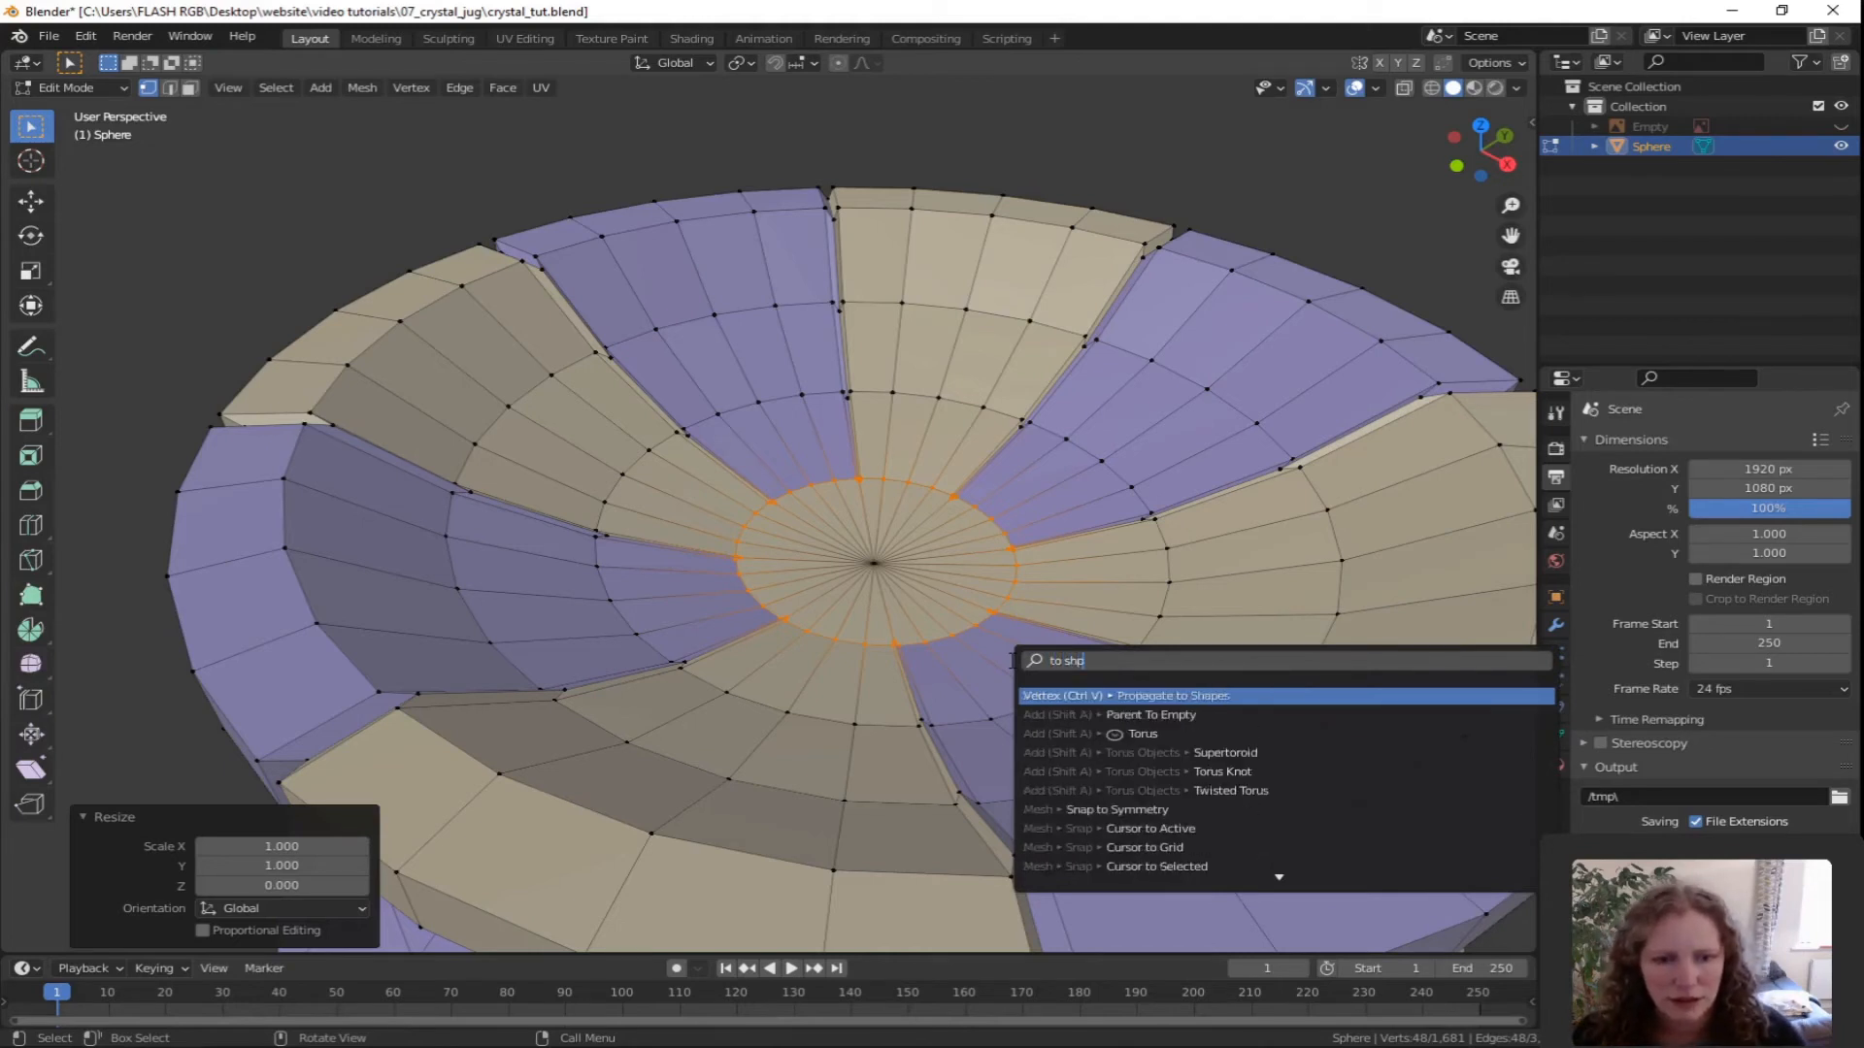
key("BackSpace")
key("BackSpace")
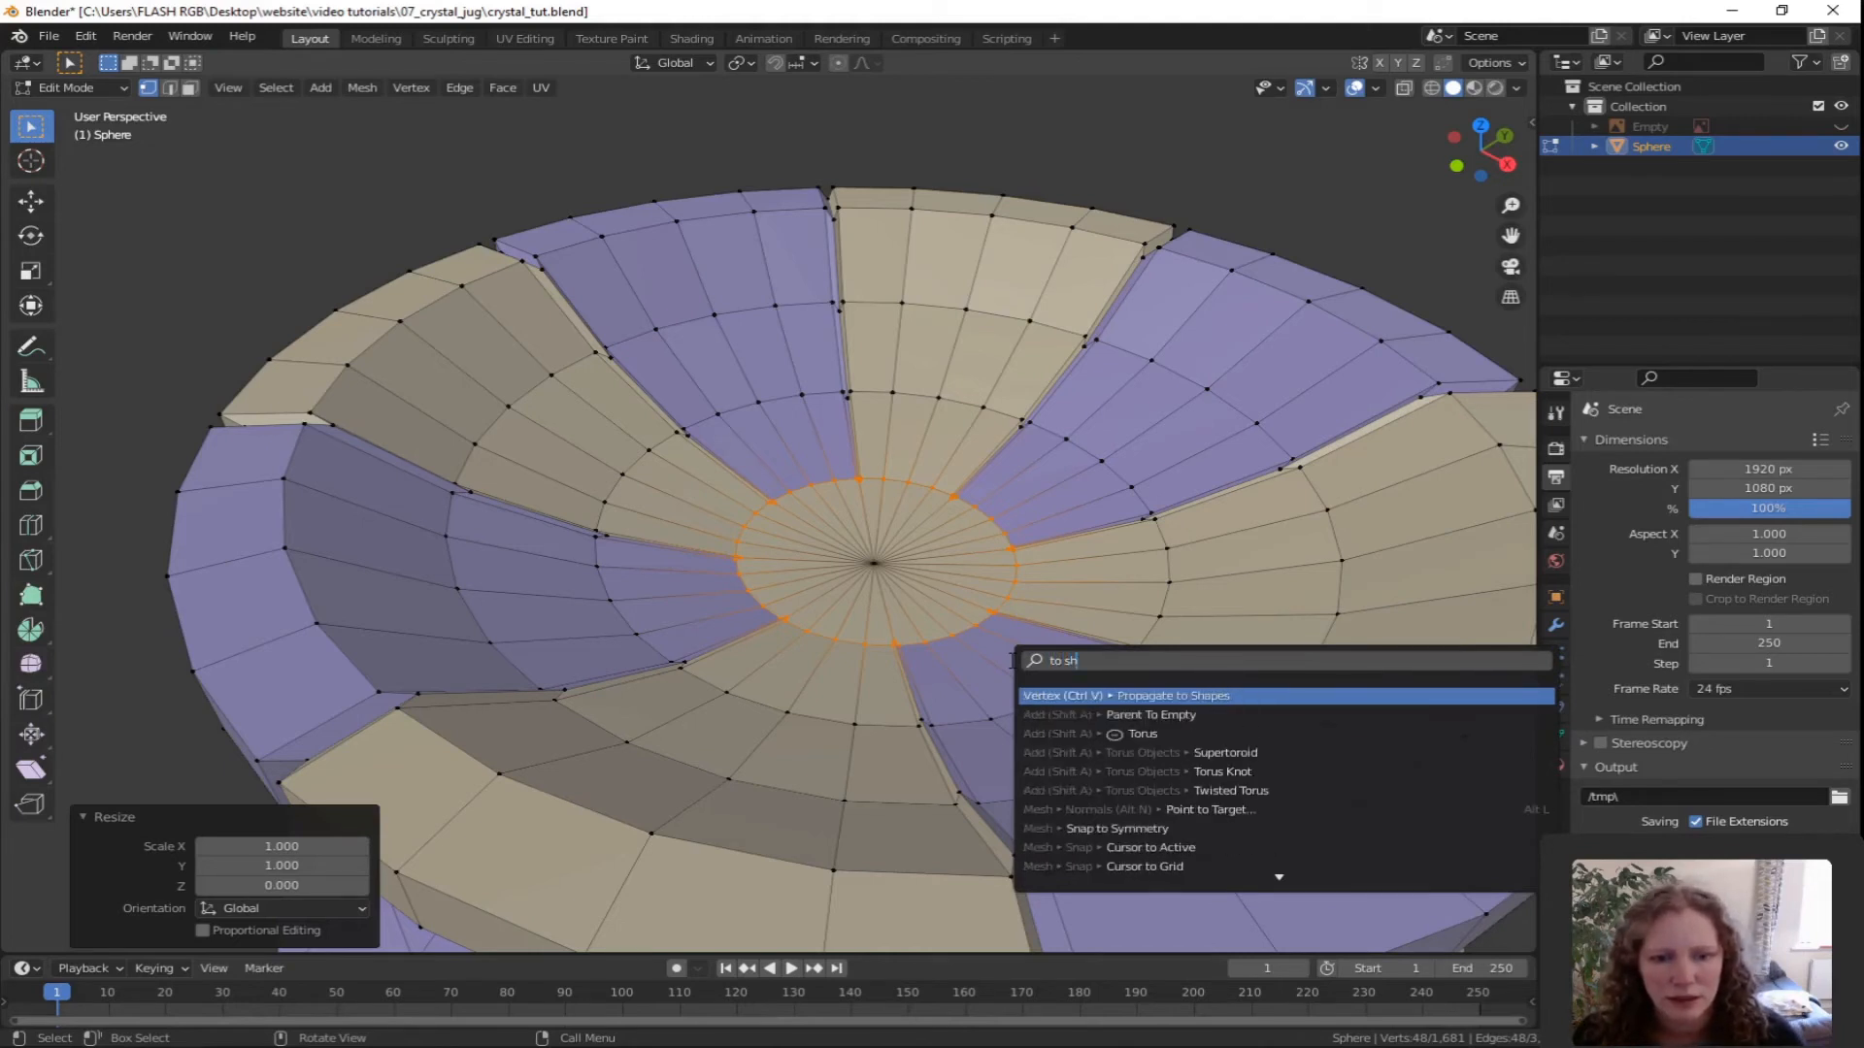
type("phere")
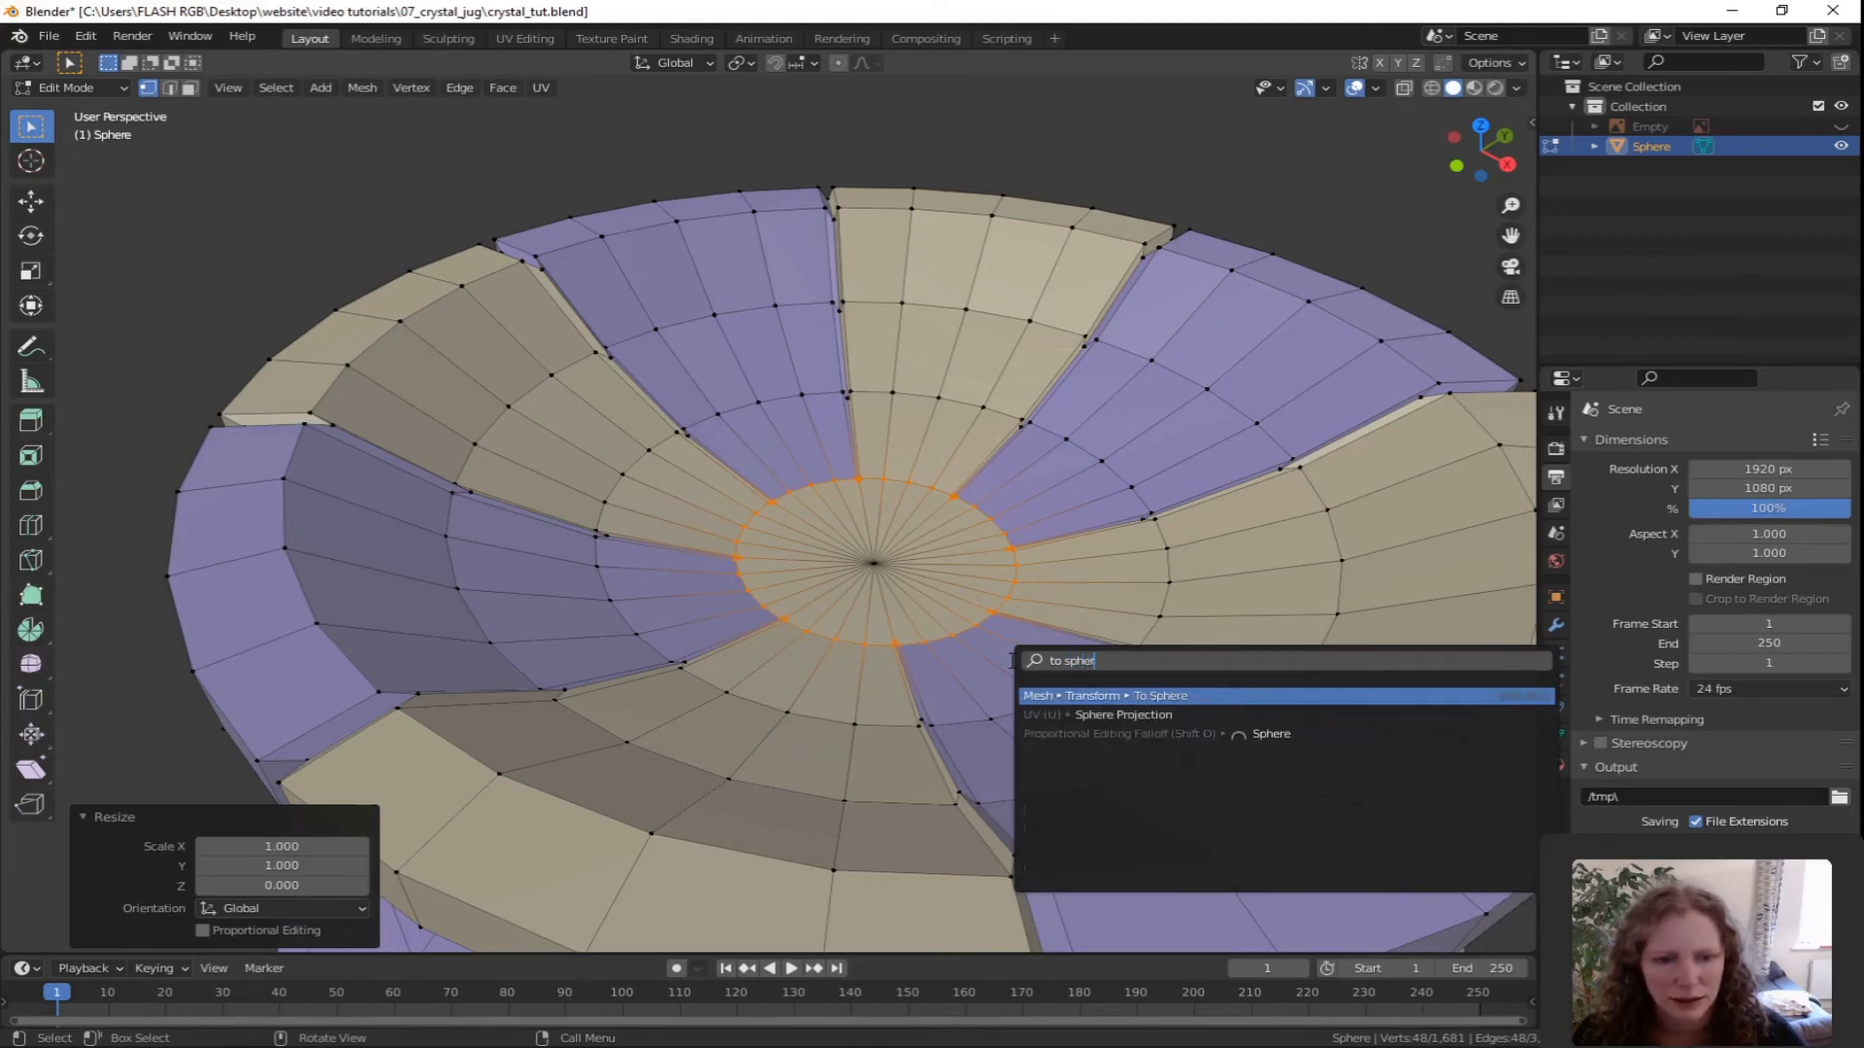
left_click(1172, 696)
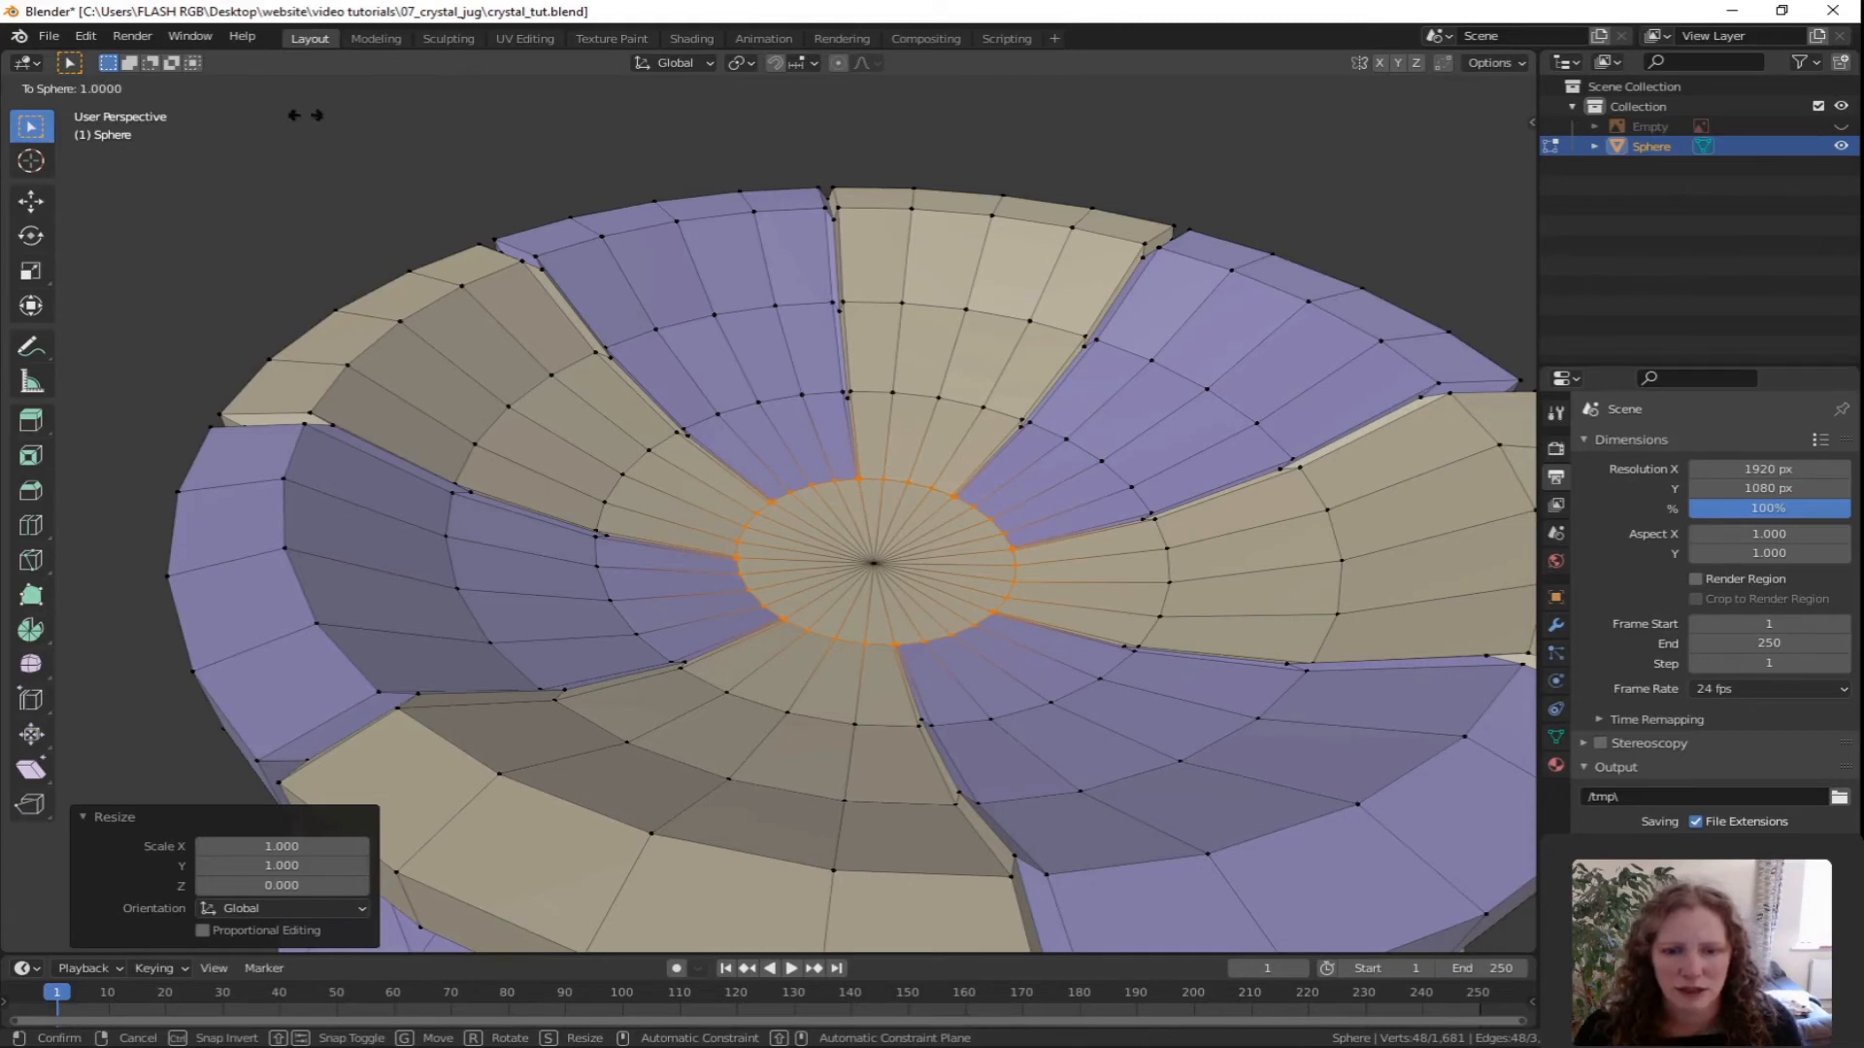
left_click(406, 189)
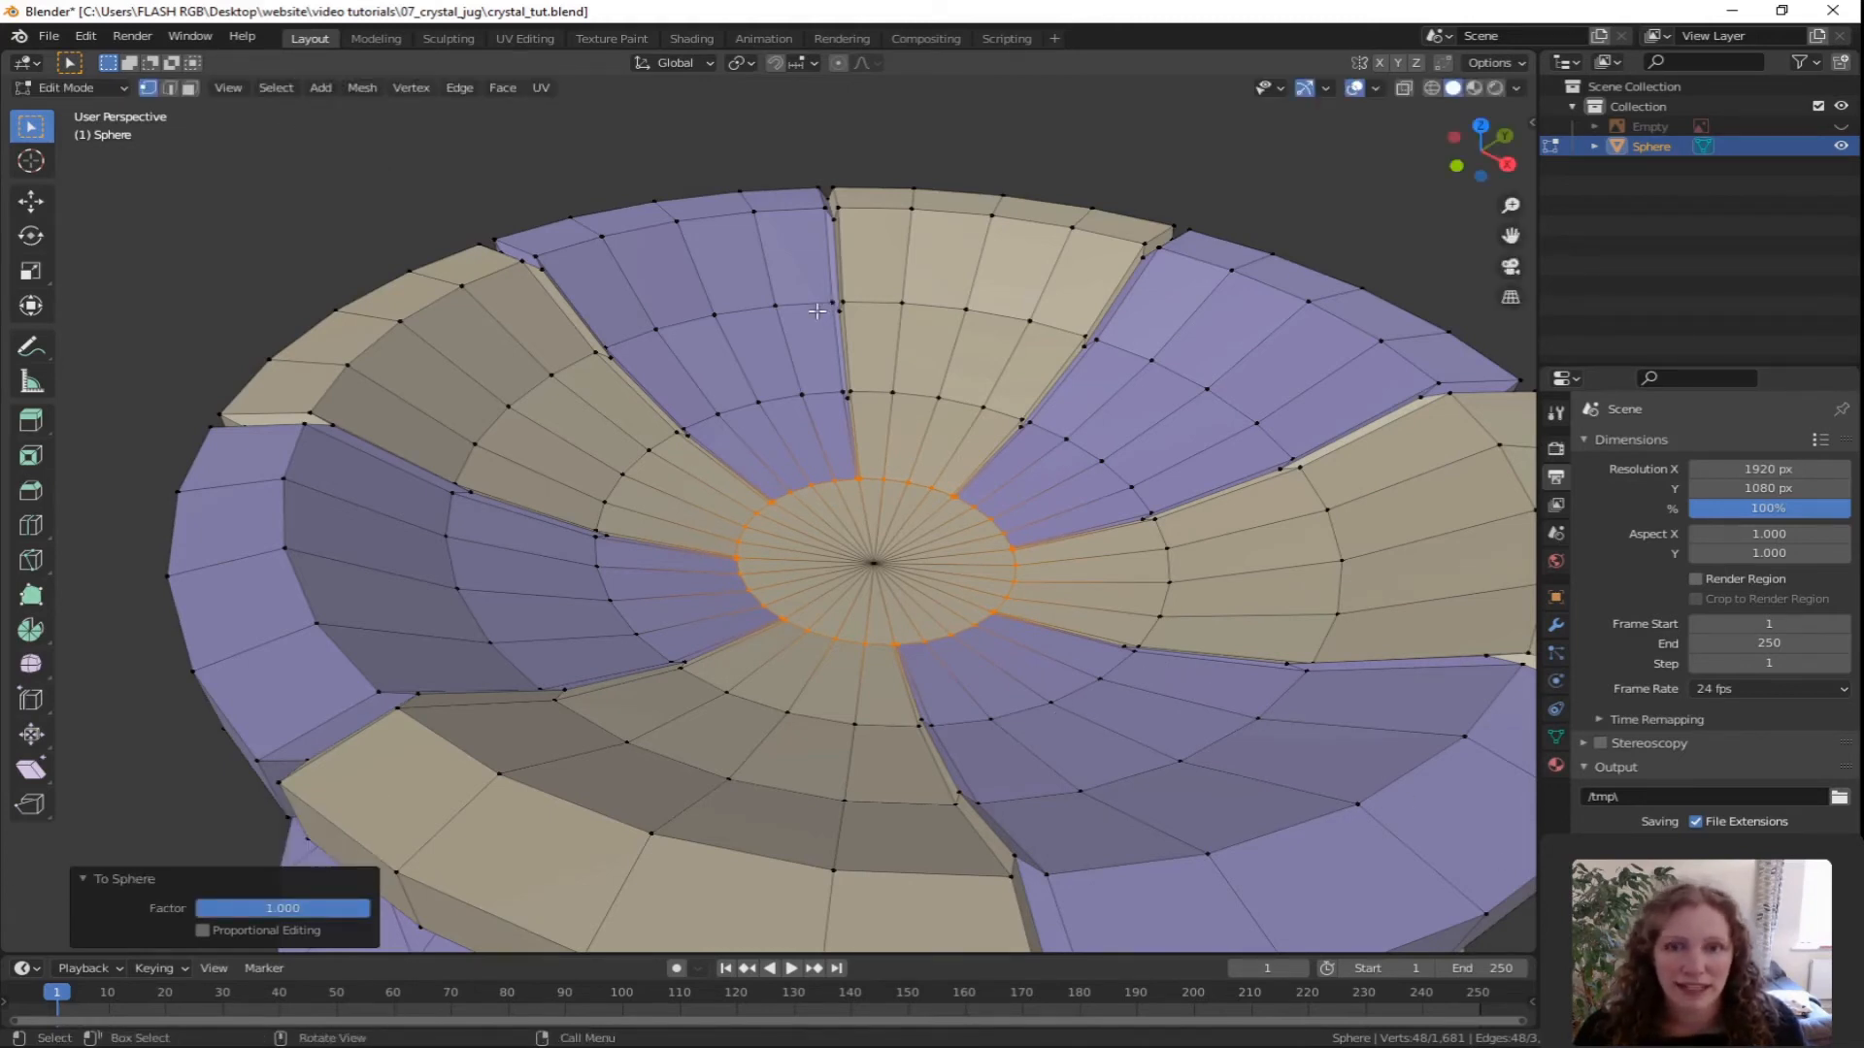
right_click(801, 274)
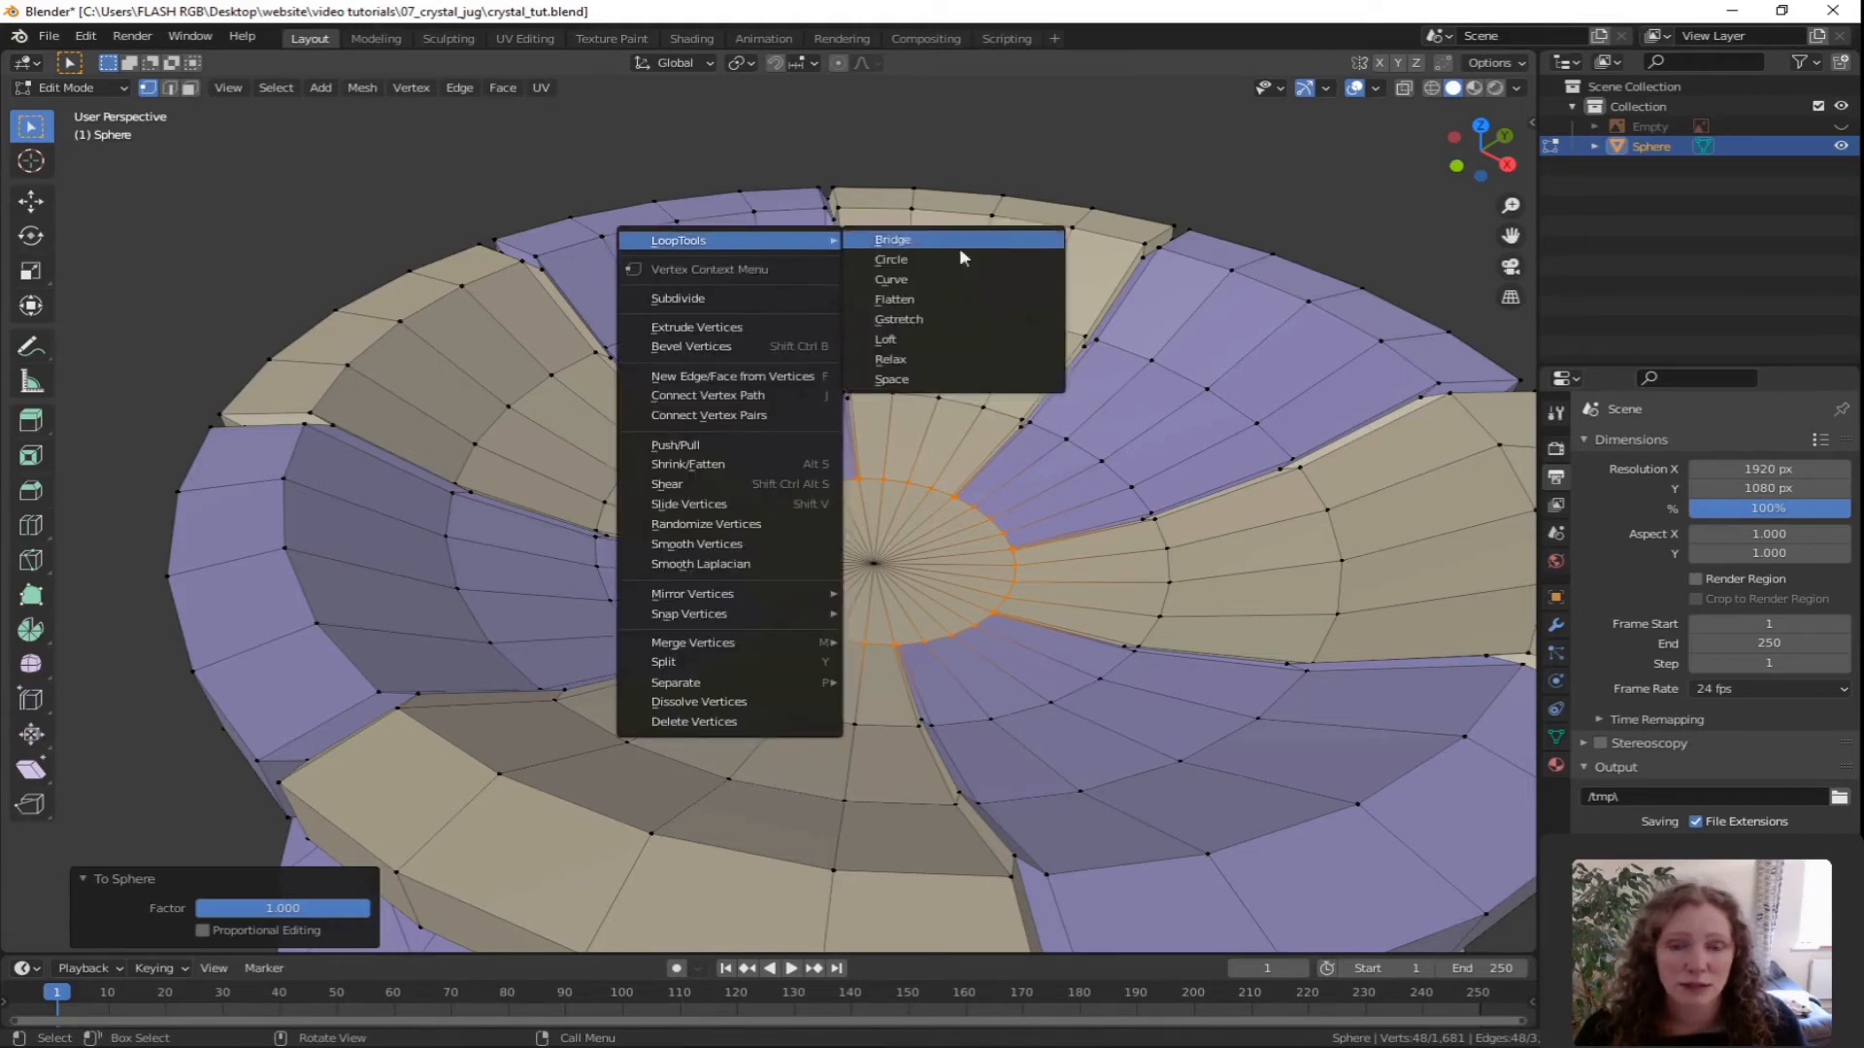
left_click(908, 376)
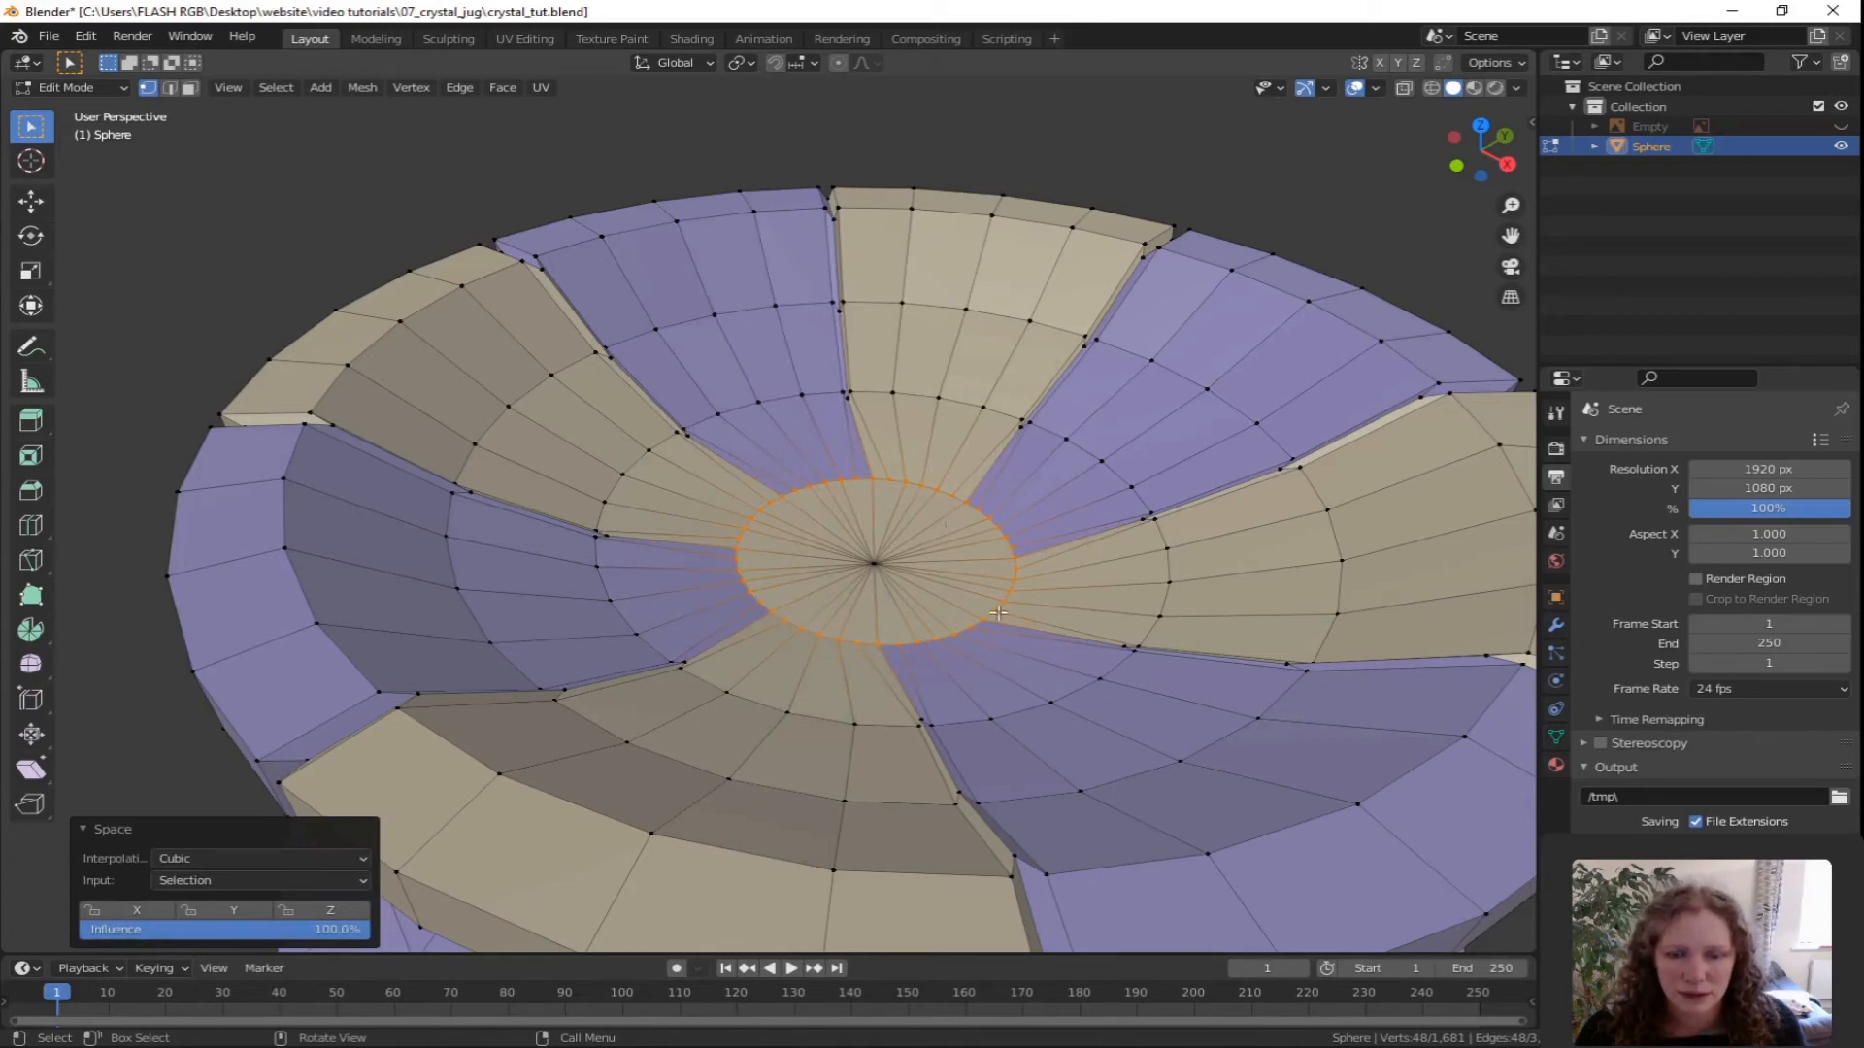
Delete the center vertex of the disc to open a round hole in the lower piece.
left_click(872, 564)
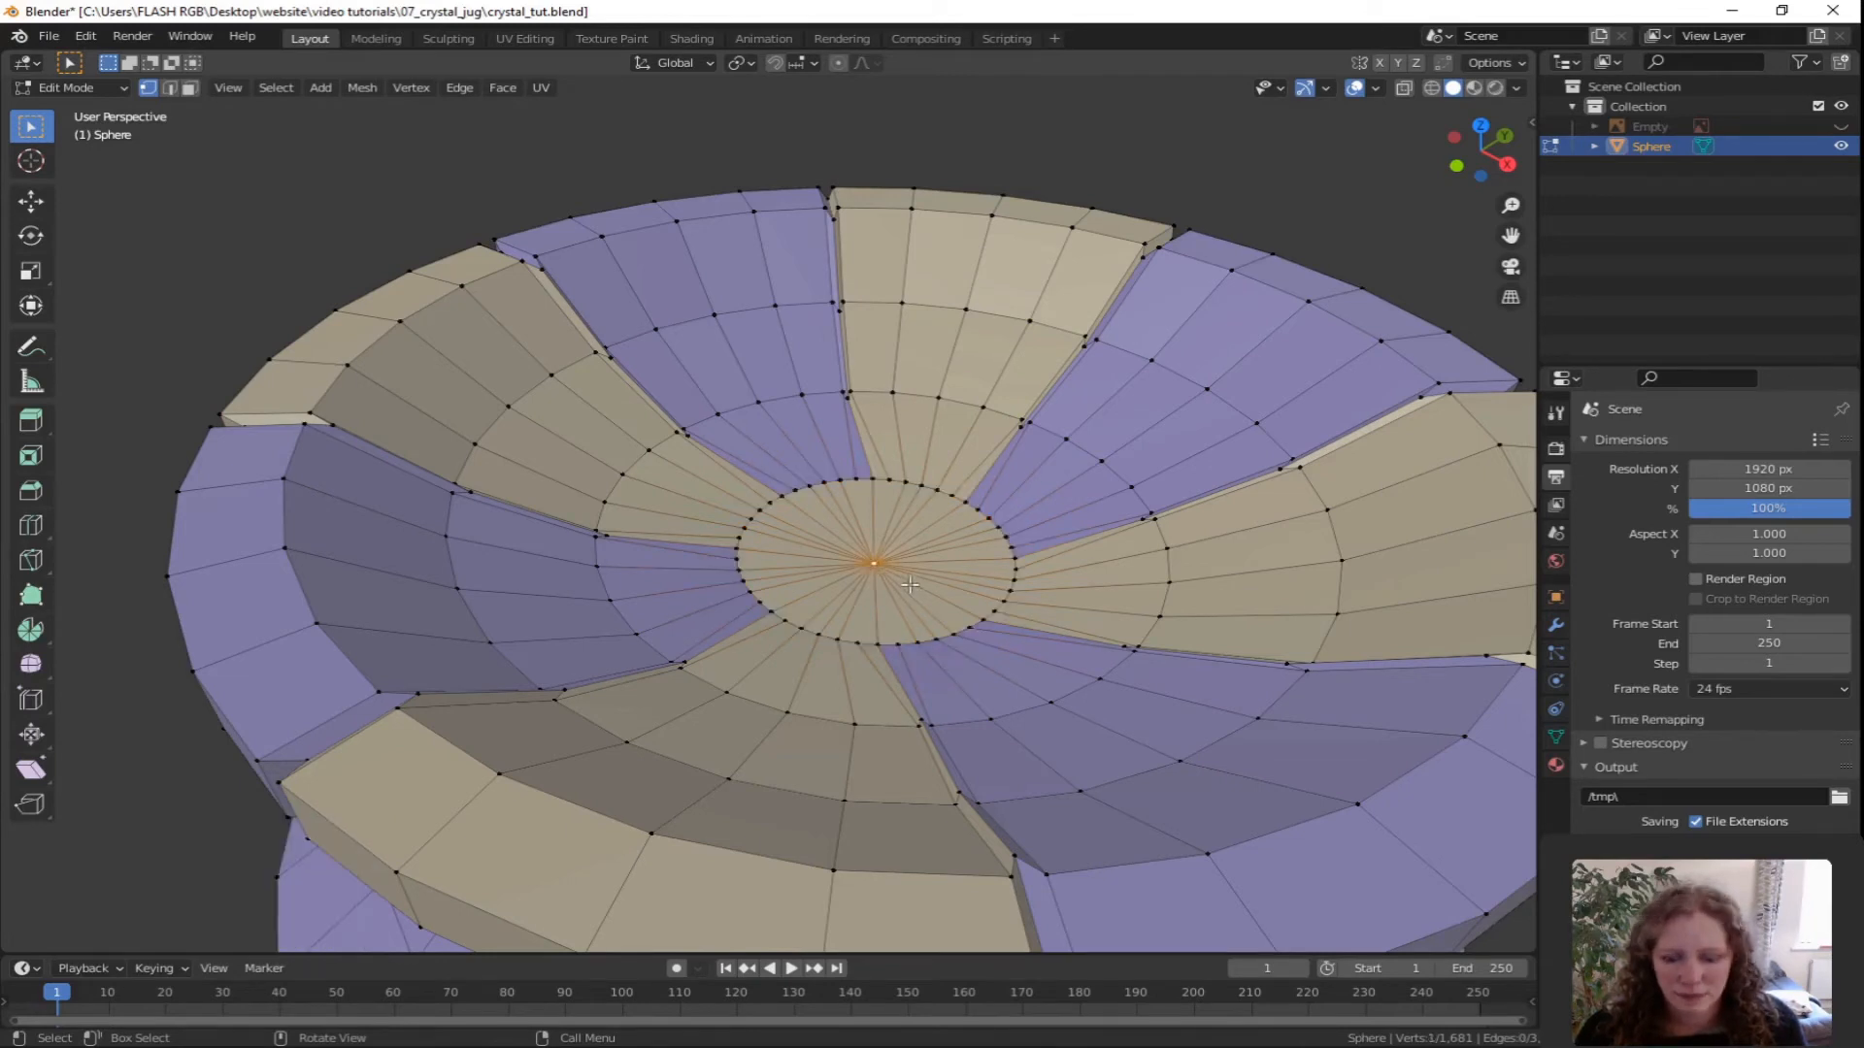
key("x")
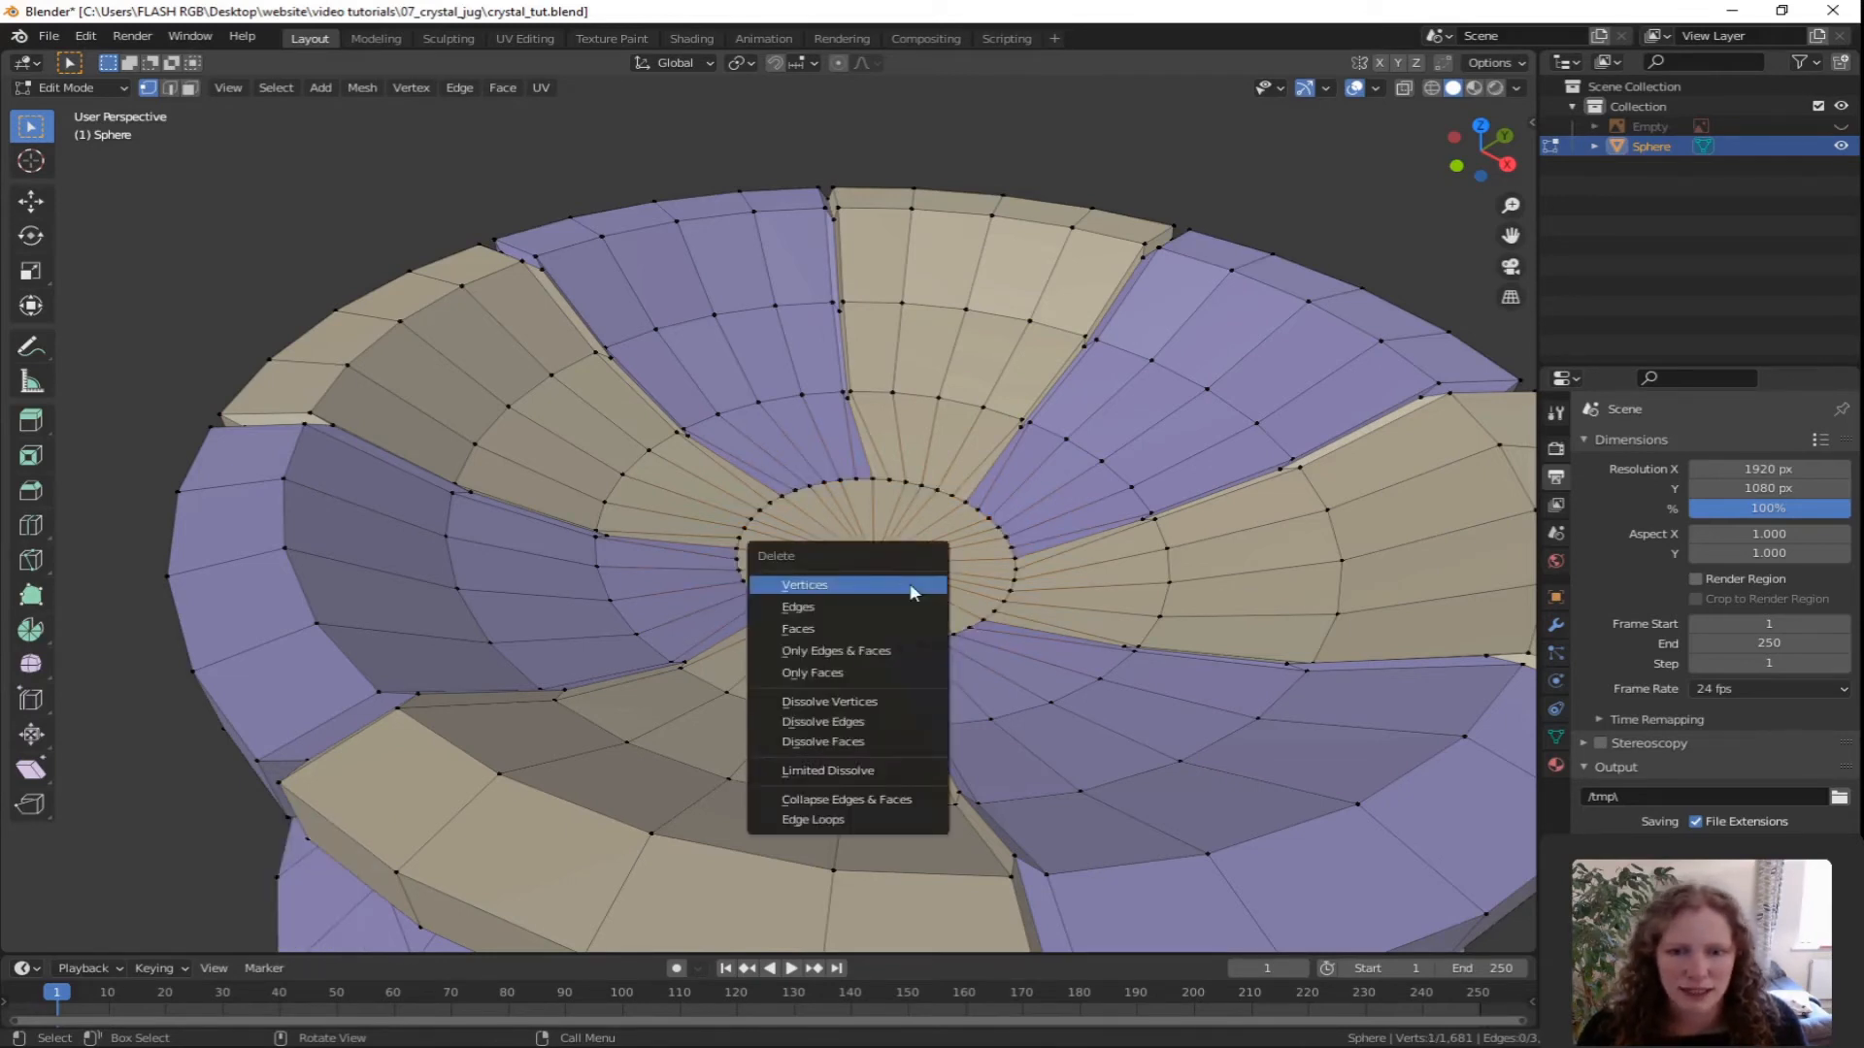
left_click(826, 587)
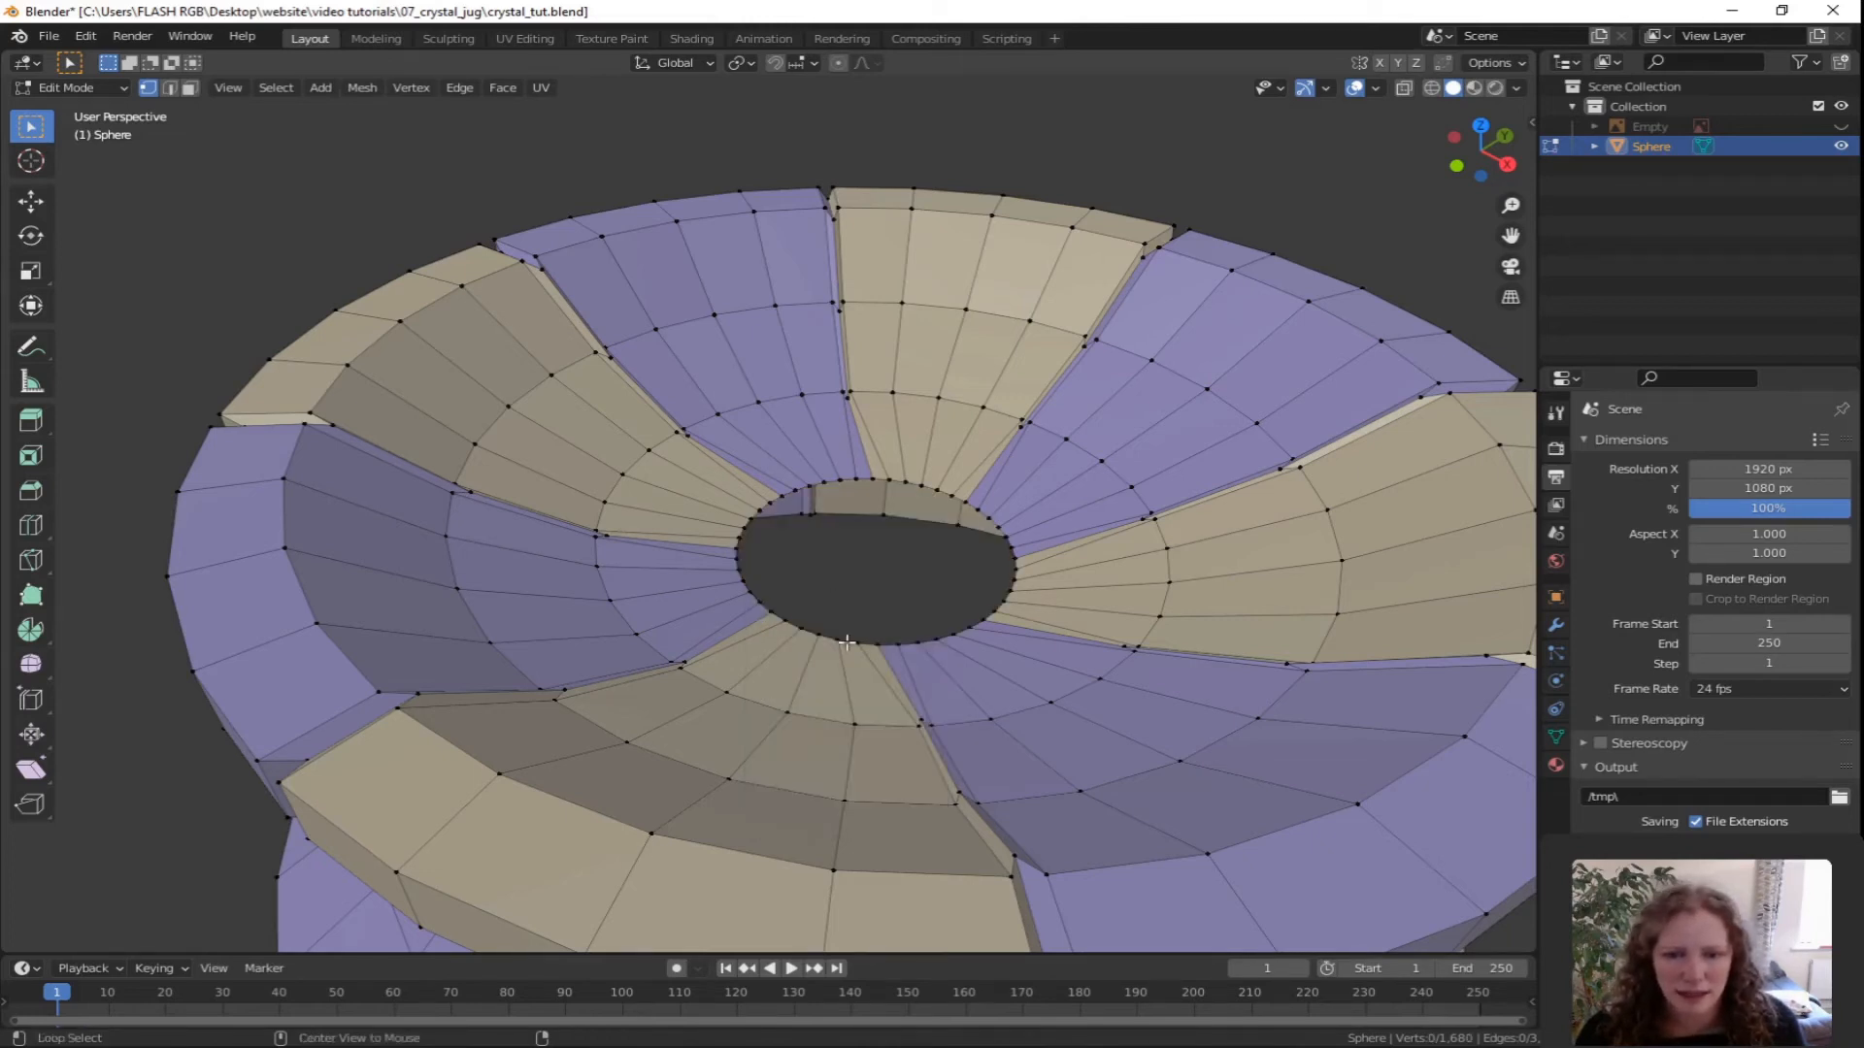
Extrude the new hole's edge loop inward in bottom view, scaling it to about 0.607 to match the small hole above.
left_click(950, 631, "alt")
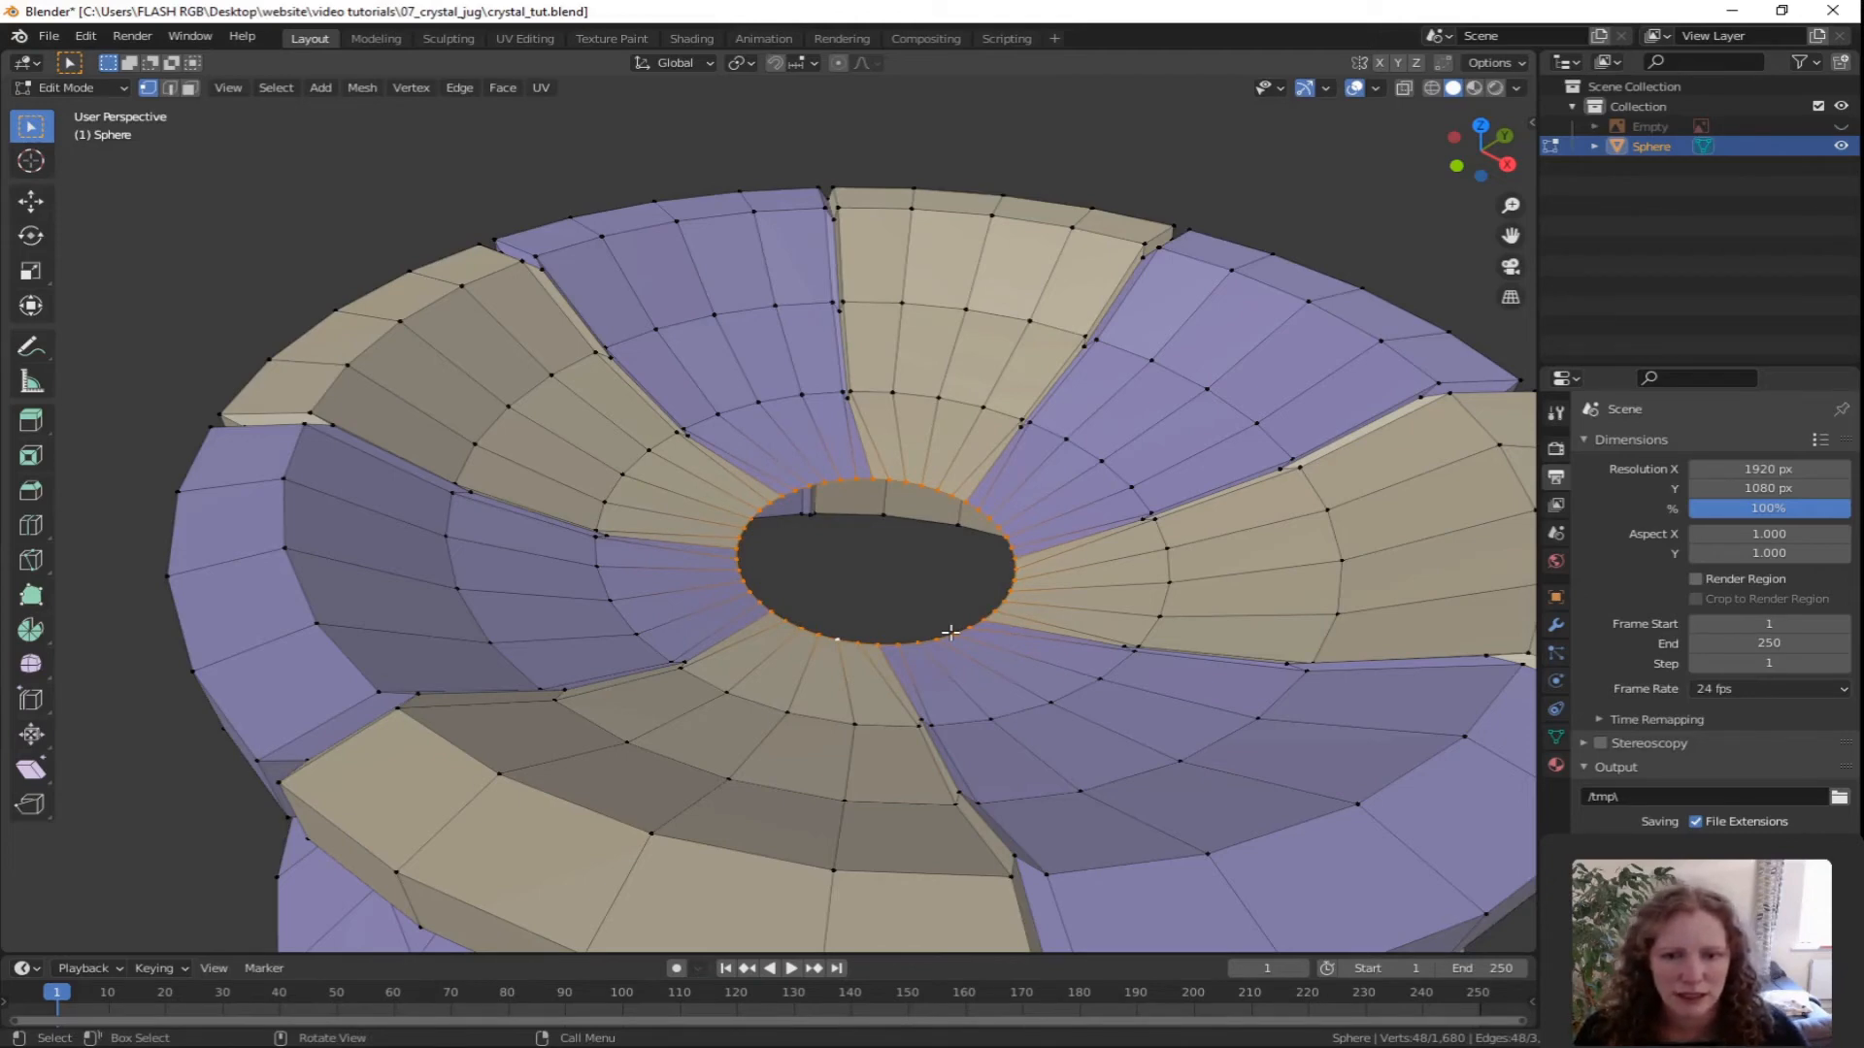
key("KP_7")
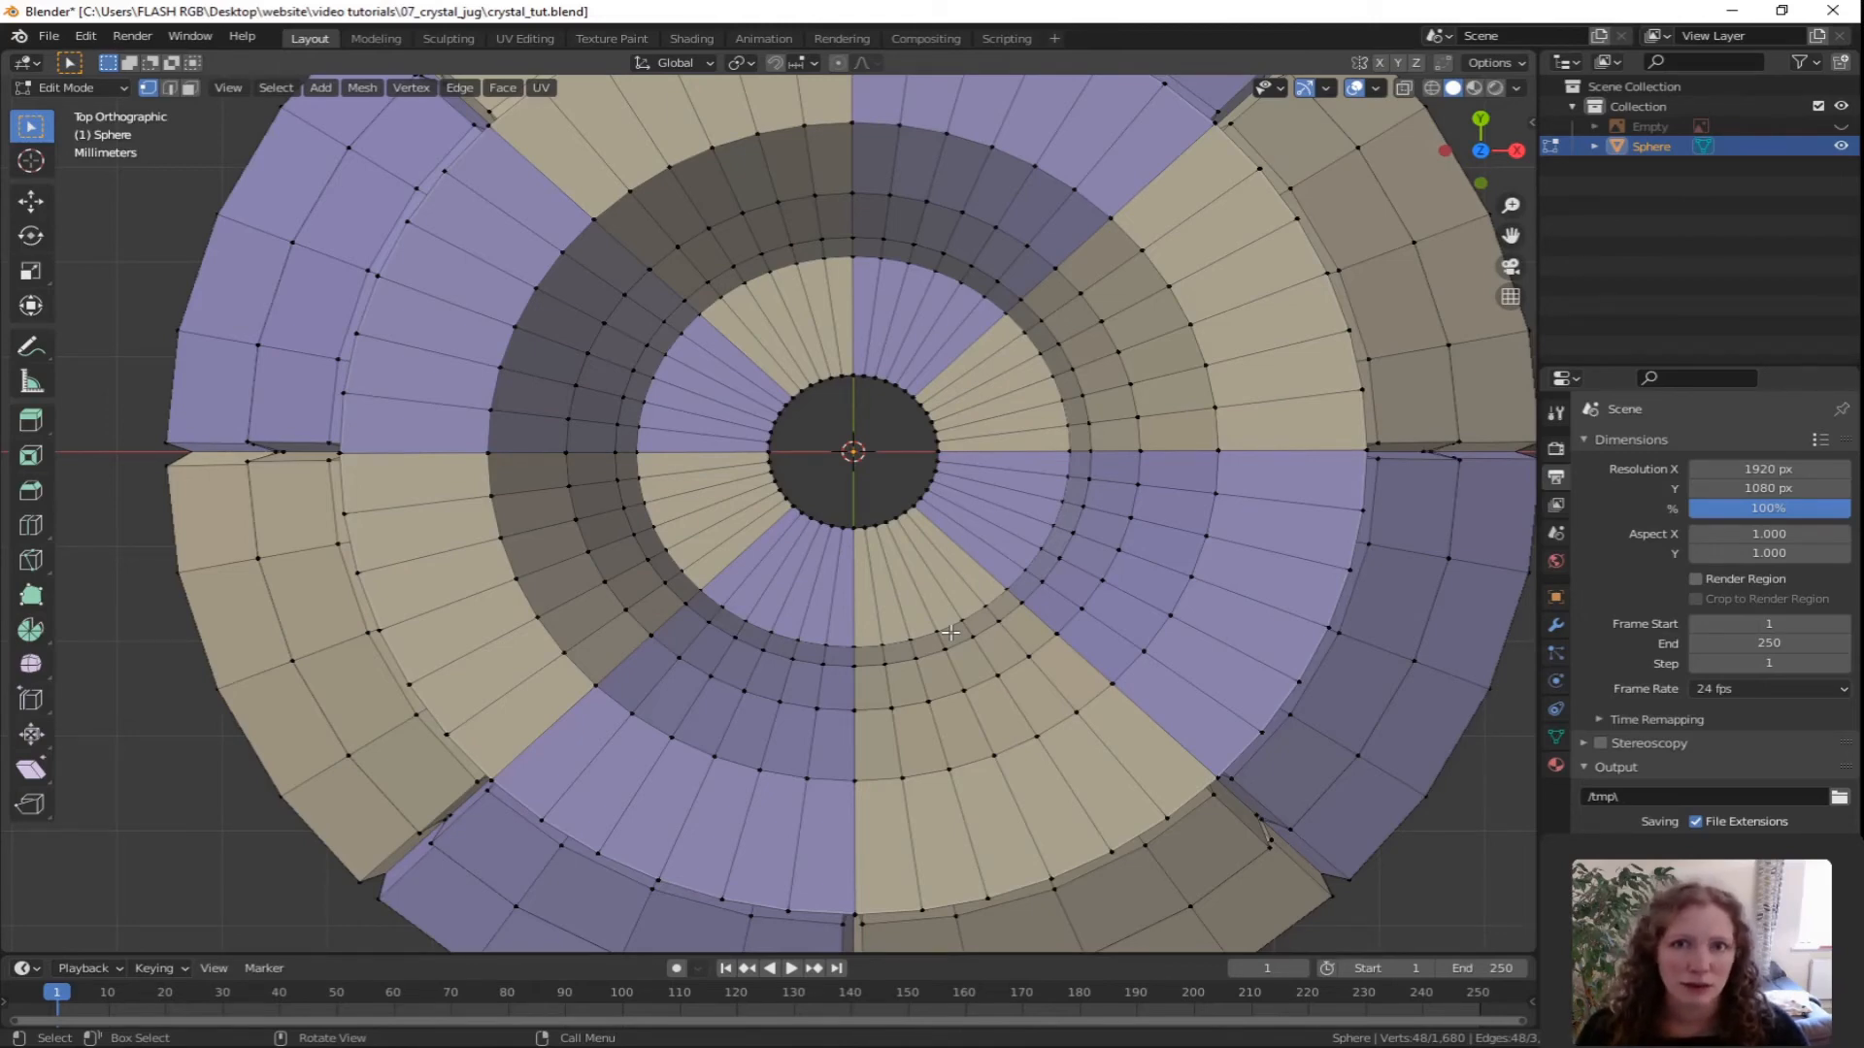
key("ctrl+KP_7")
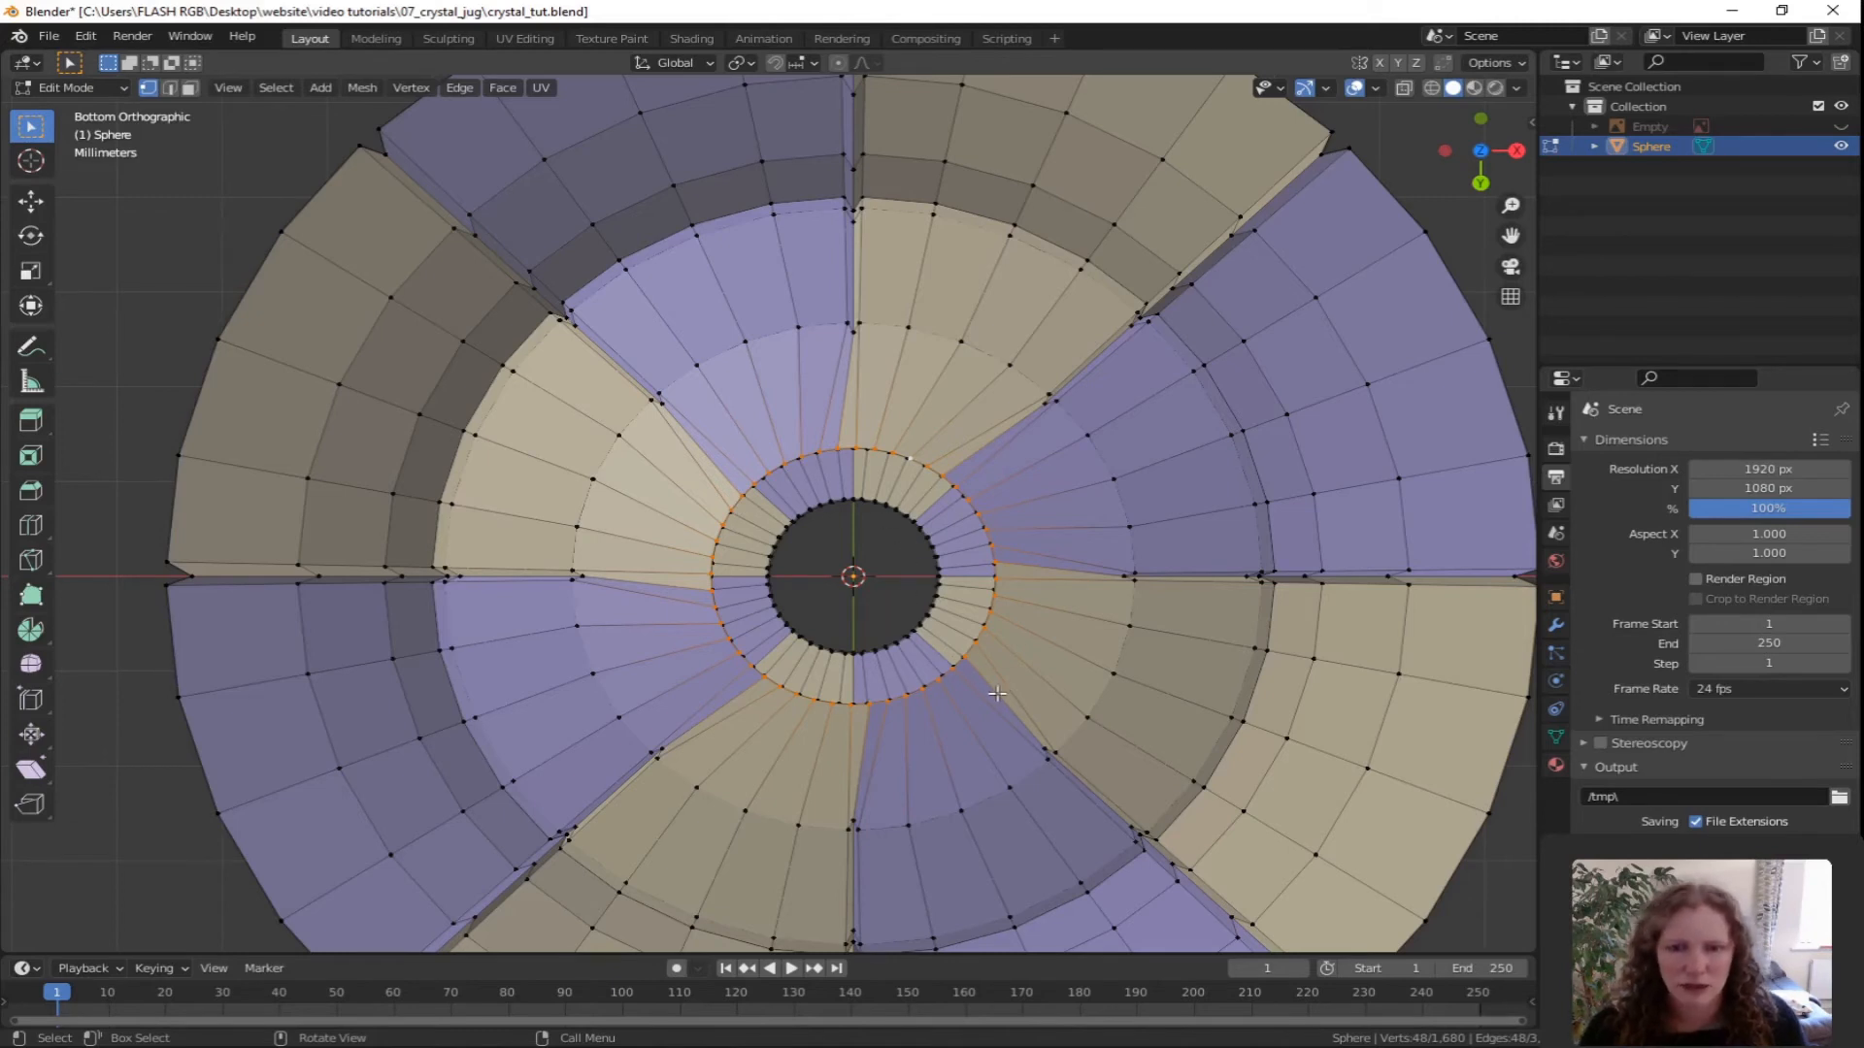
key("e")
key("s")
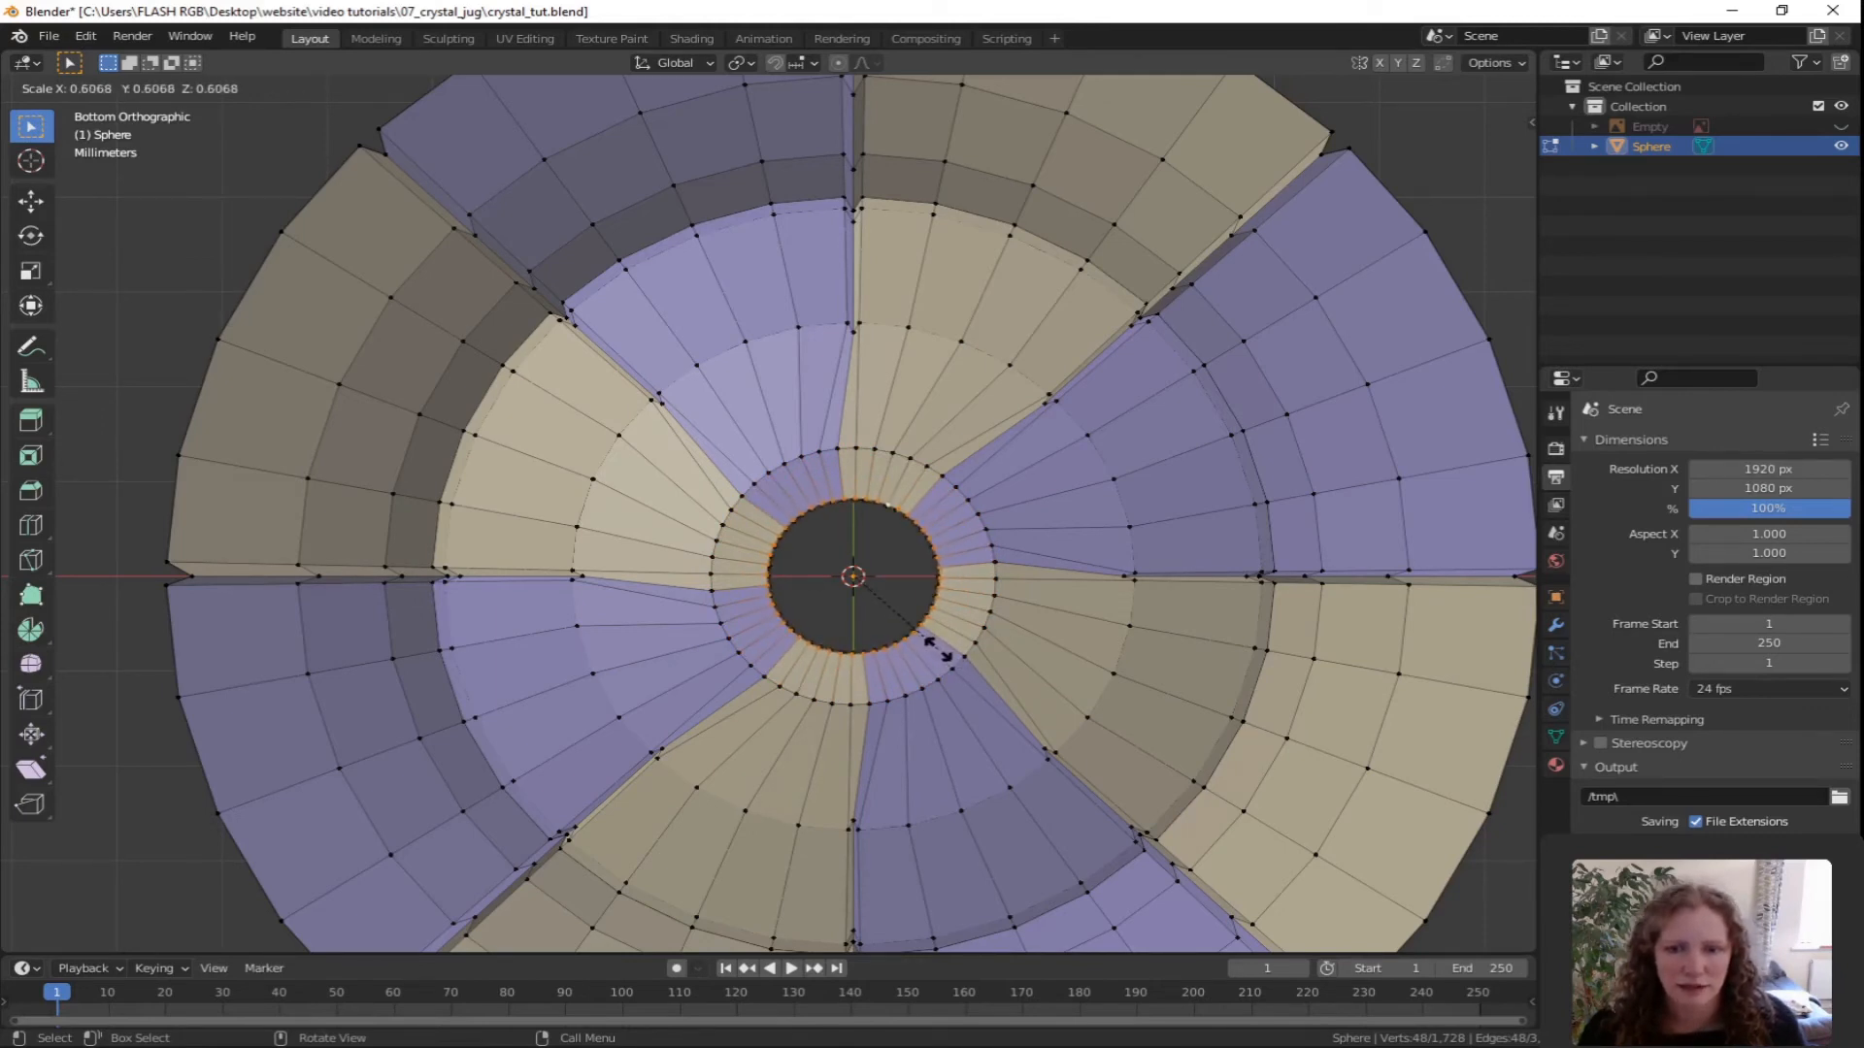
left_click(936, 653)
Flatten the lower piece's bottom rim loop by scaling it to 0 along Z.
scroll(937, 652, "down", 4)
middle_click_drag(936, 652, 771, 568)
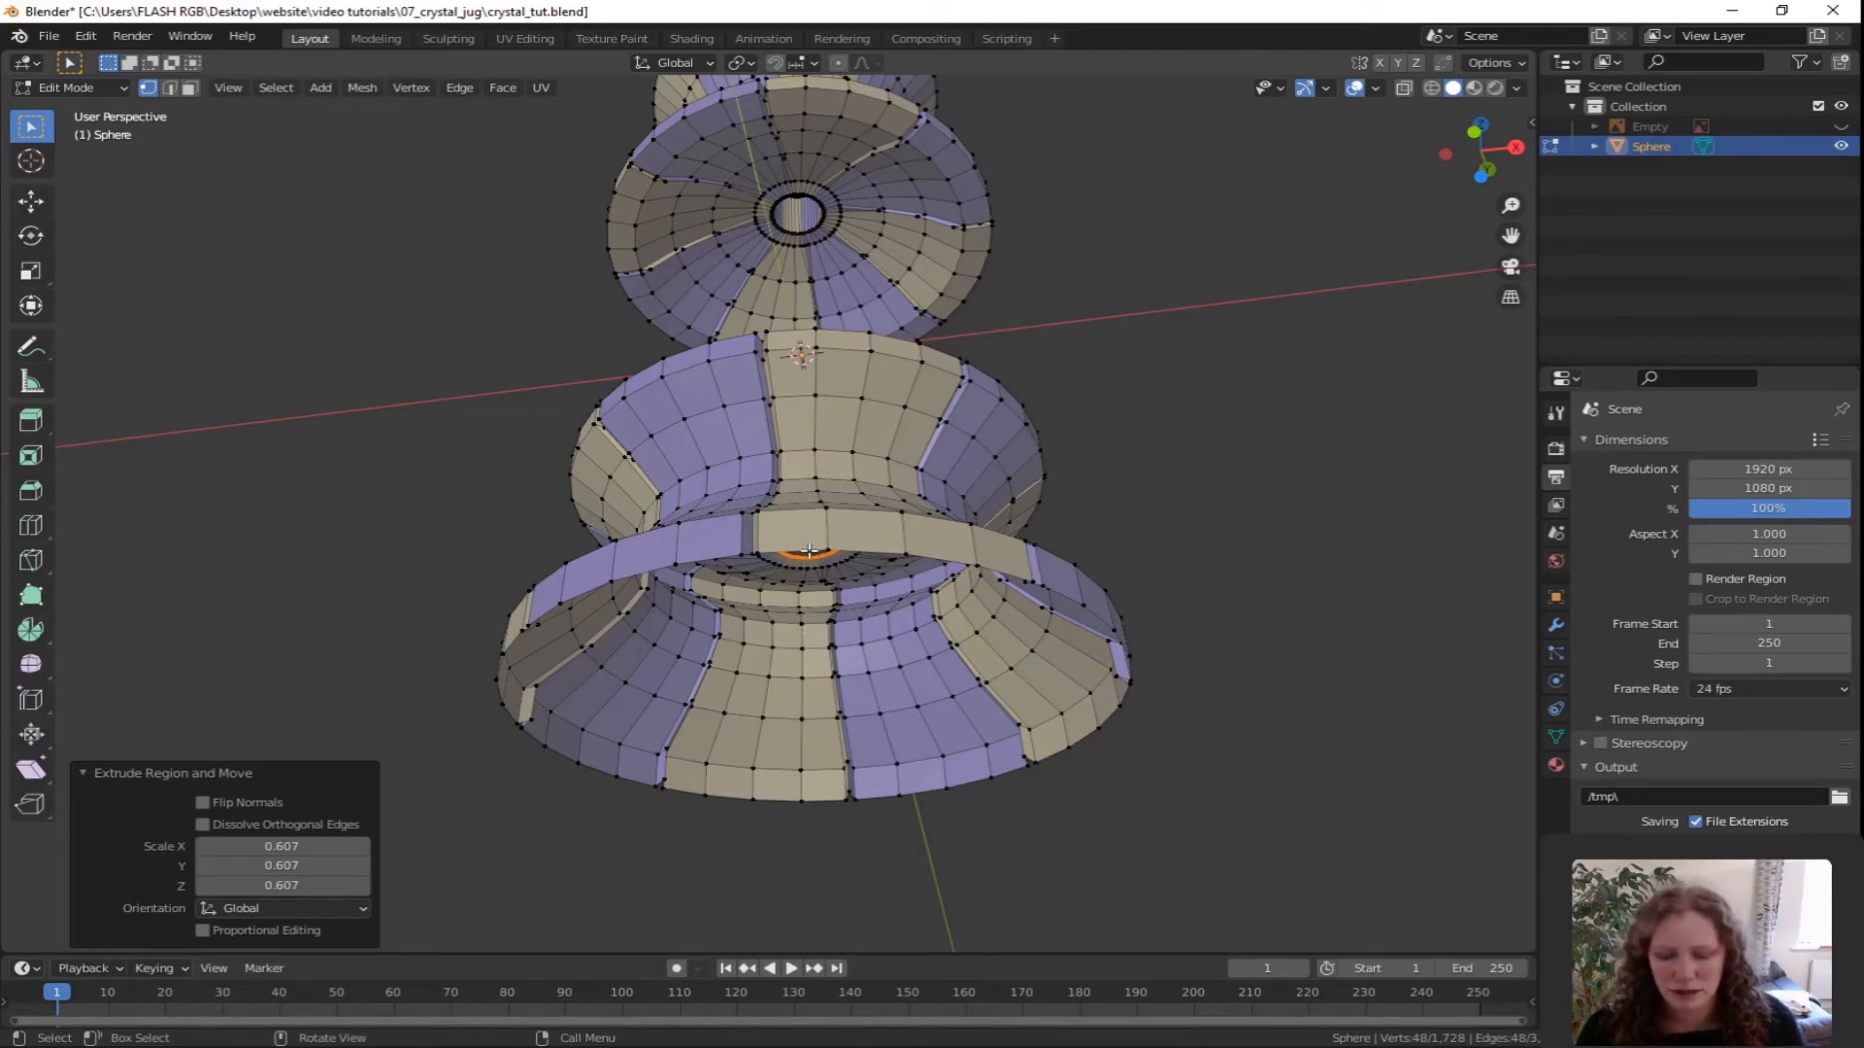
key("alt+a")
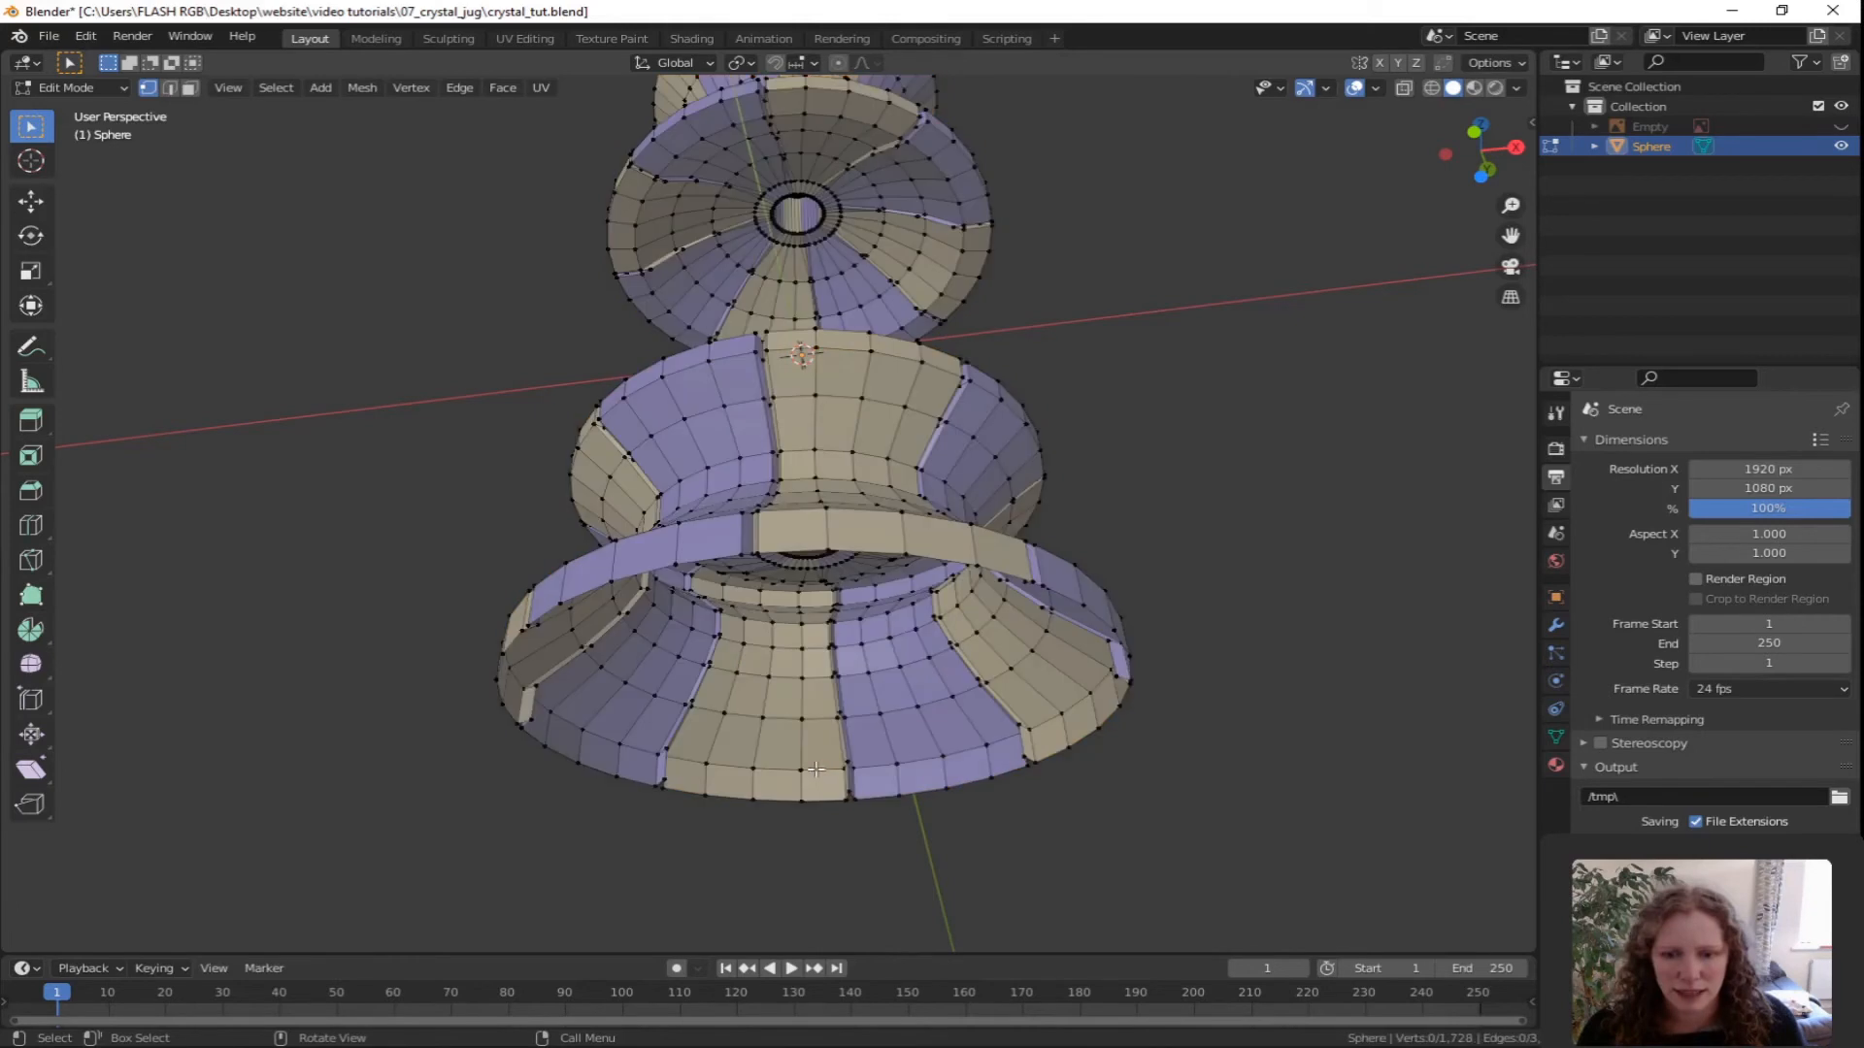
left_click(777, 799, "alt")
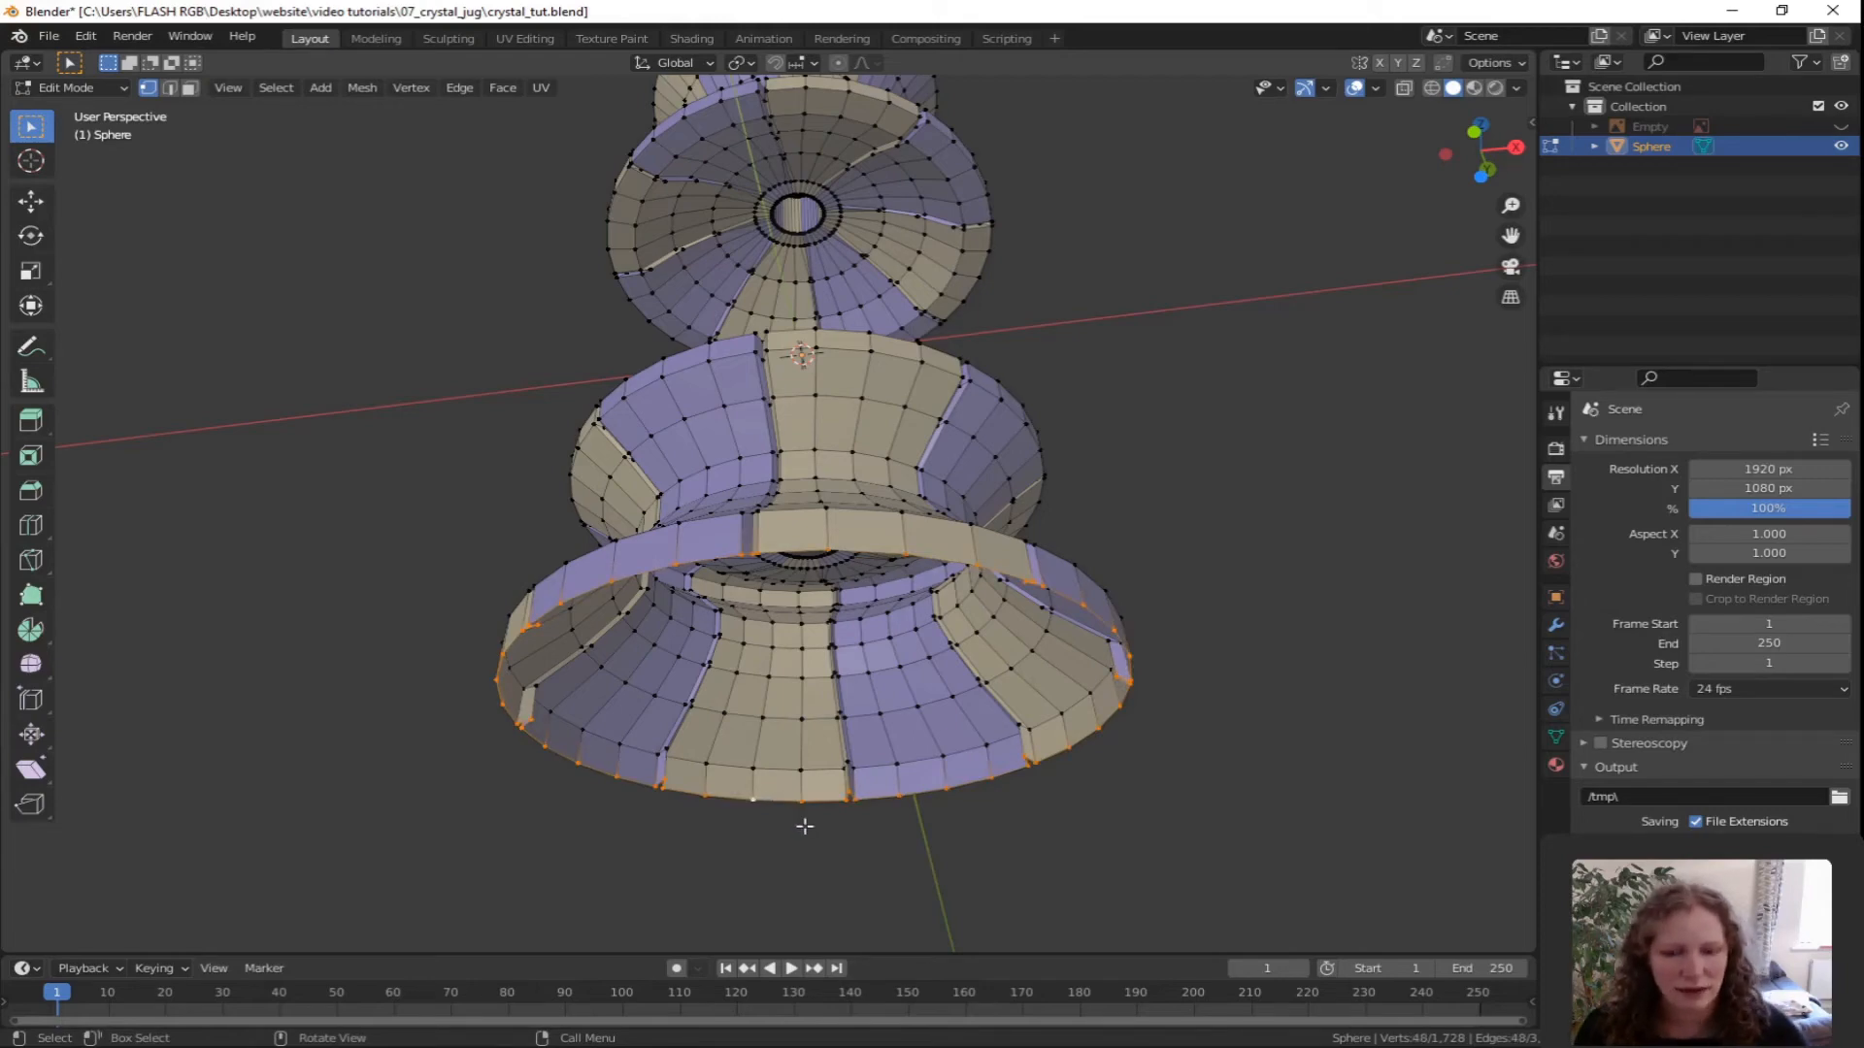
key("KP_7")
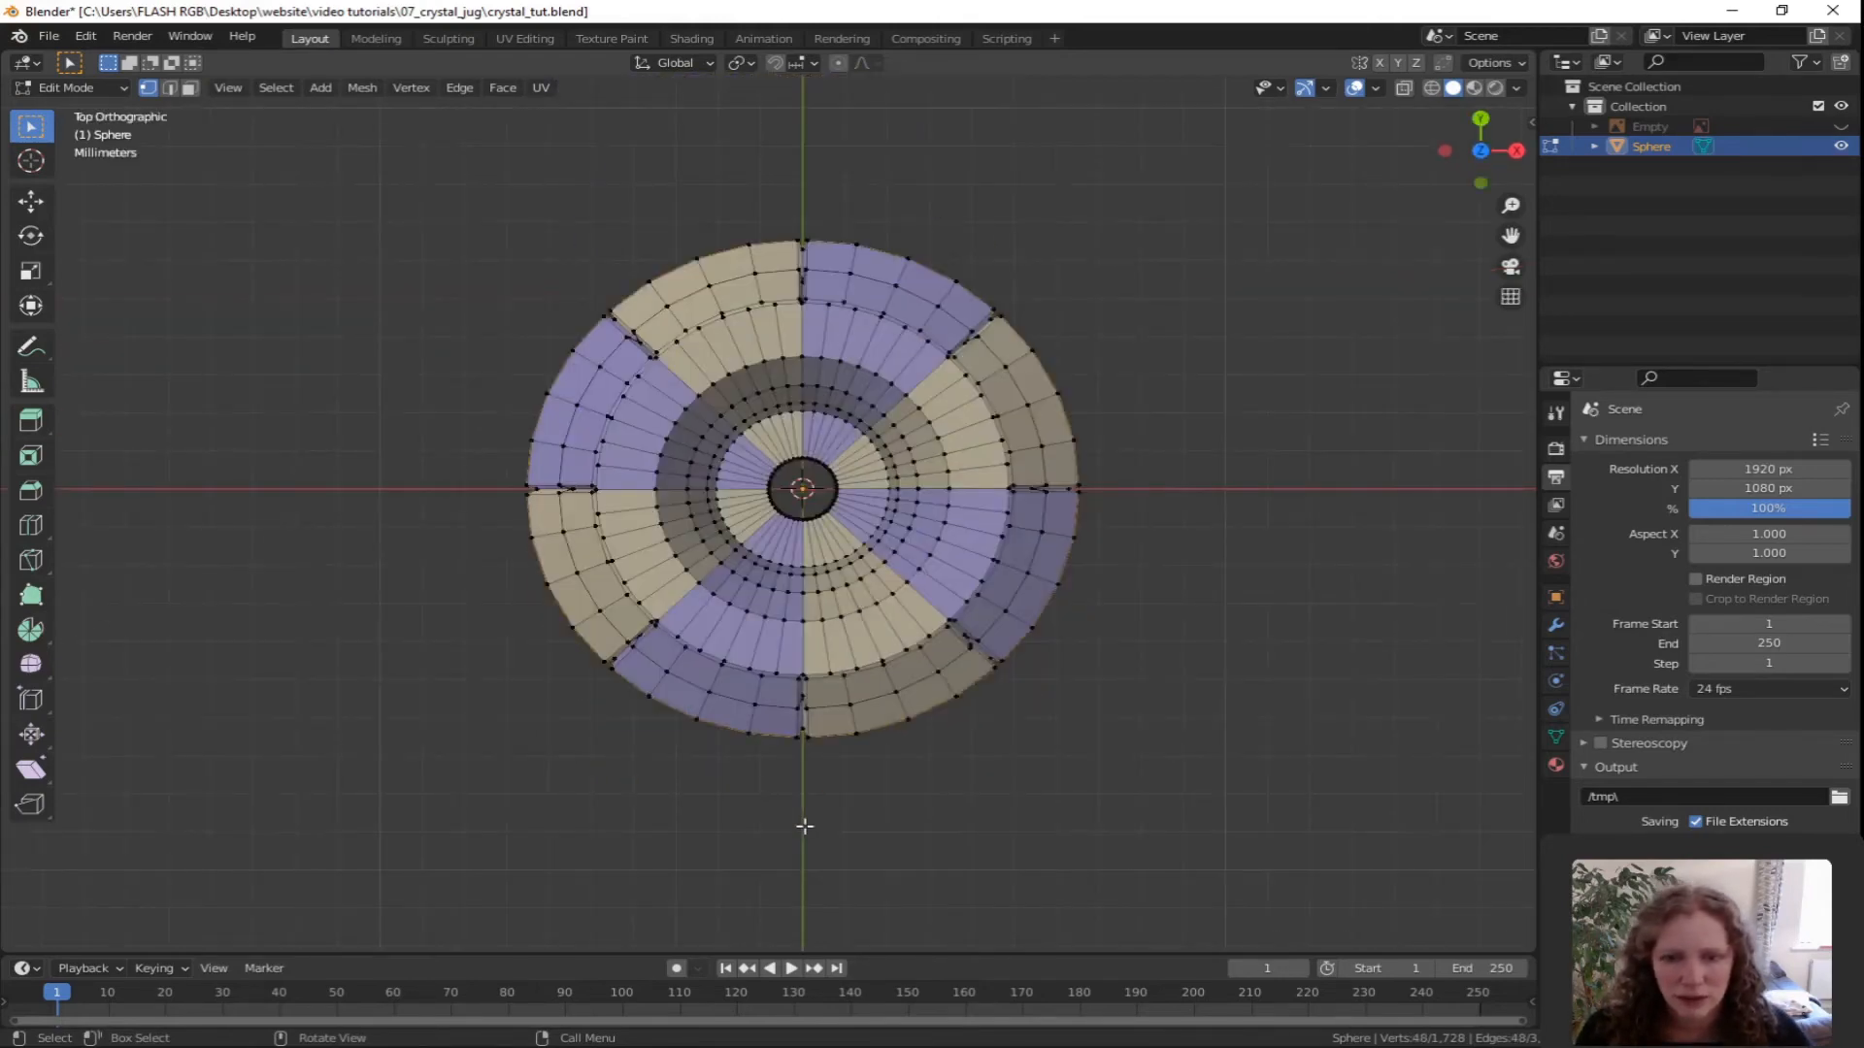
key("ctrl+KP_7")
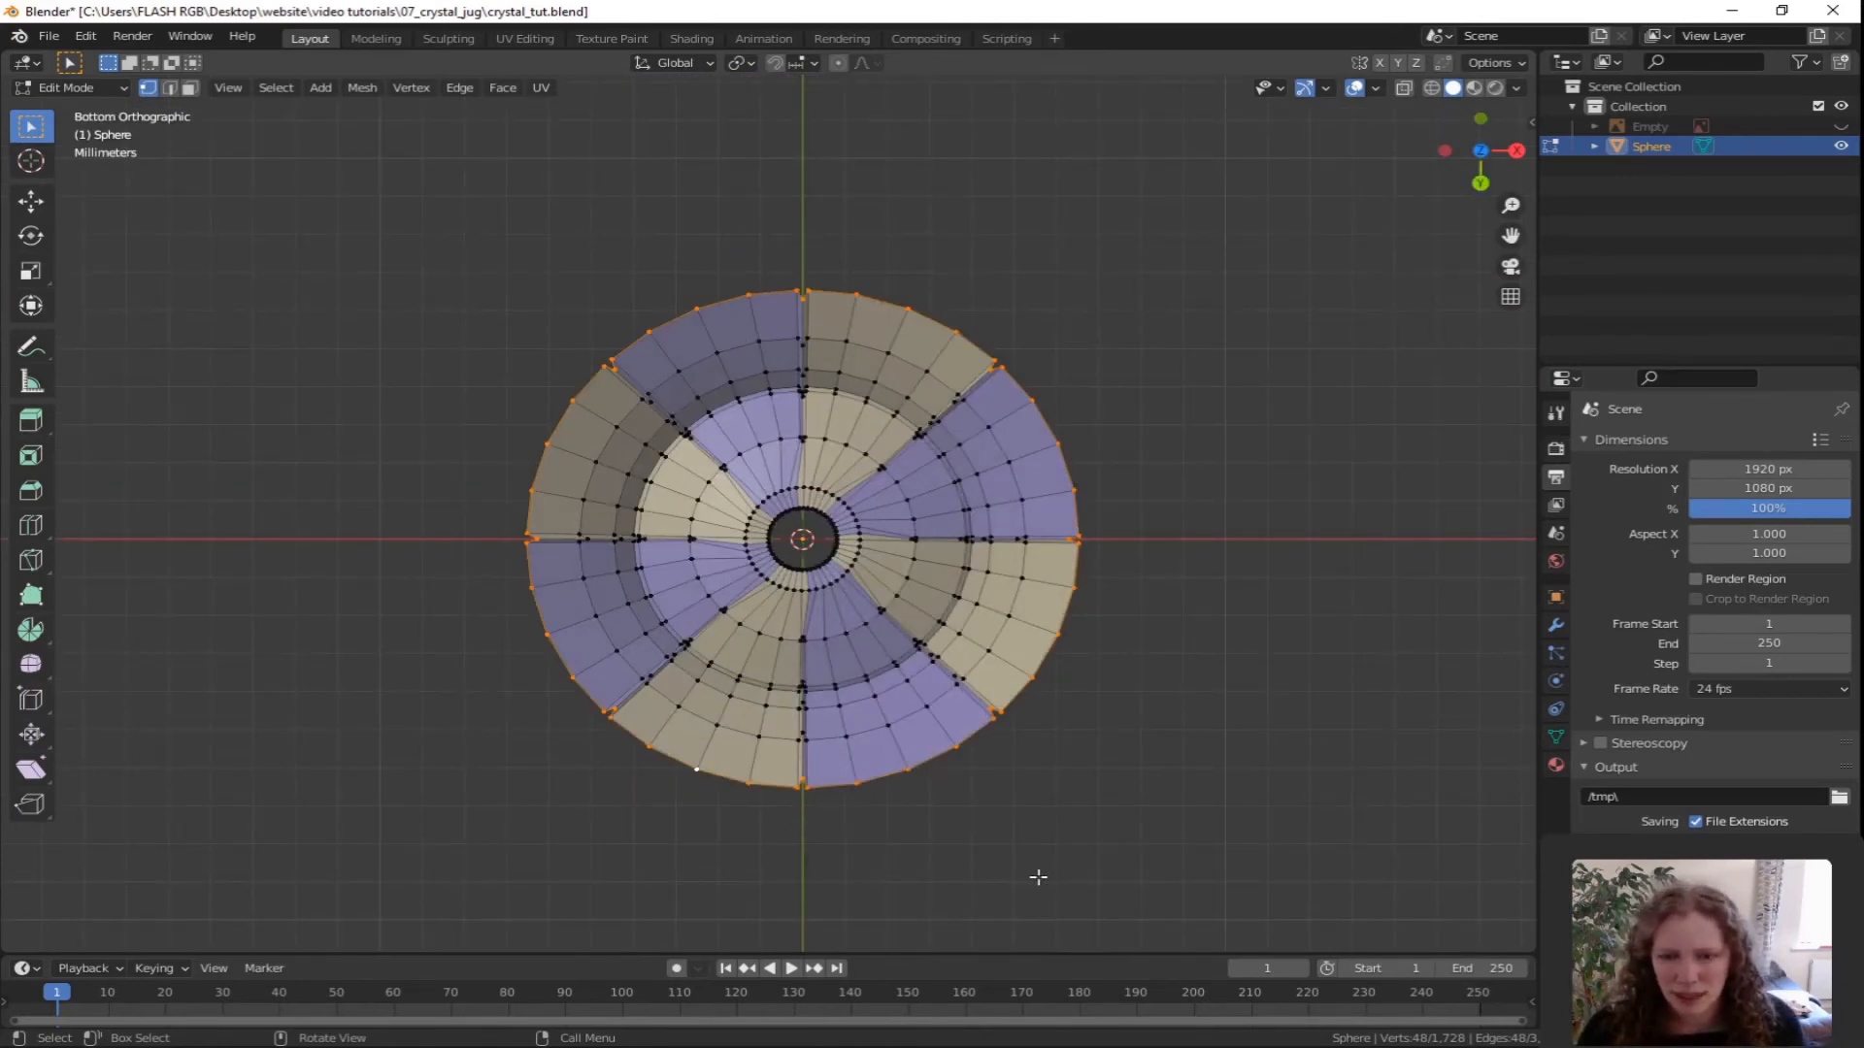
key("s")
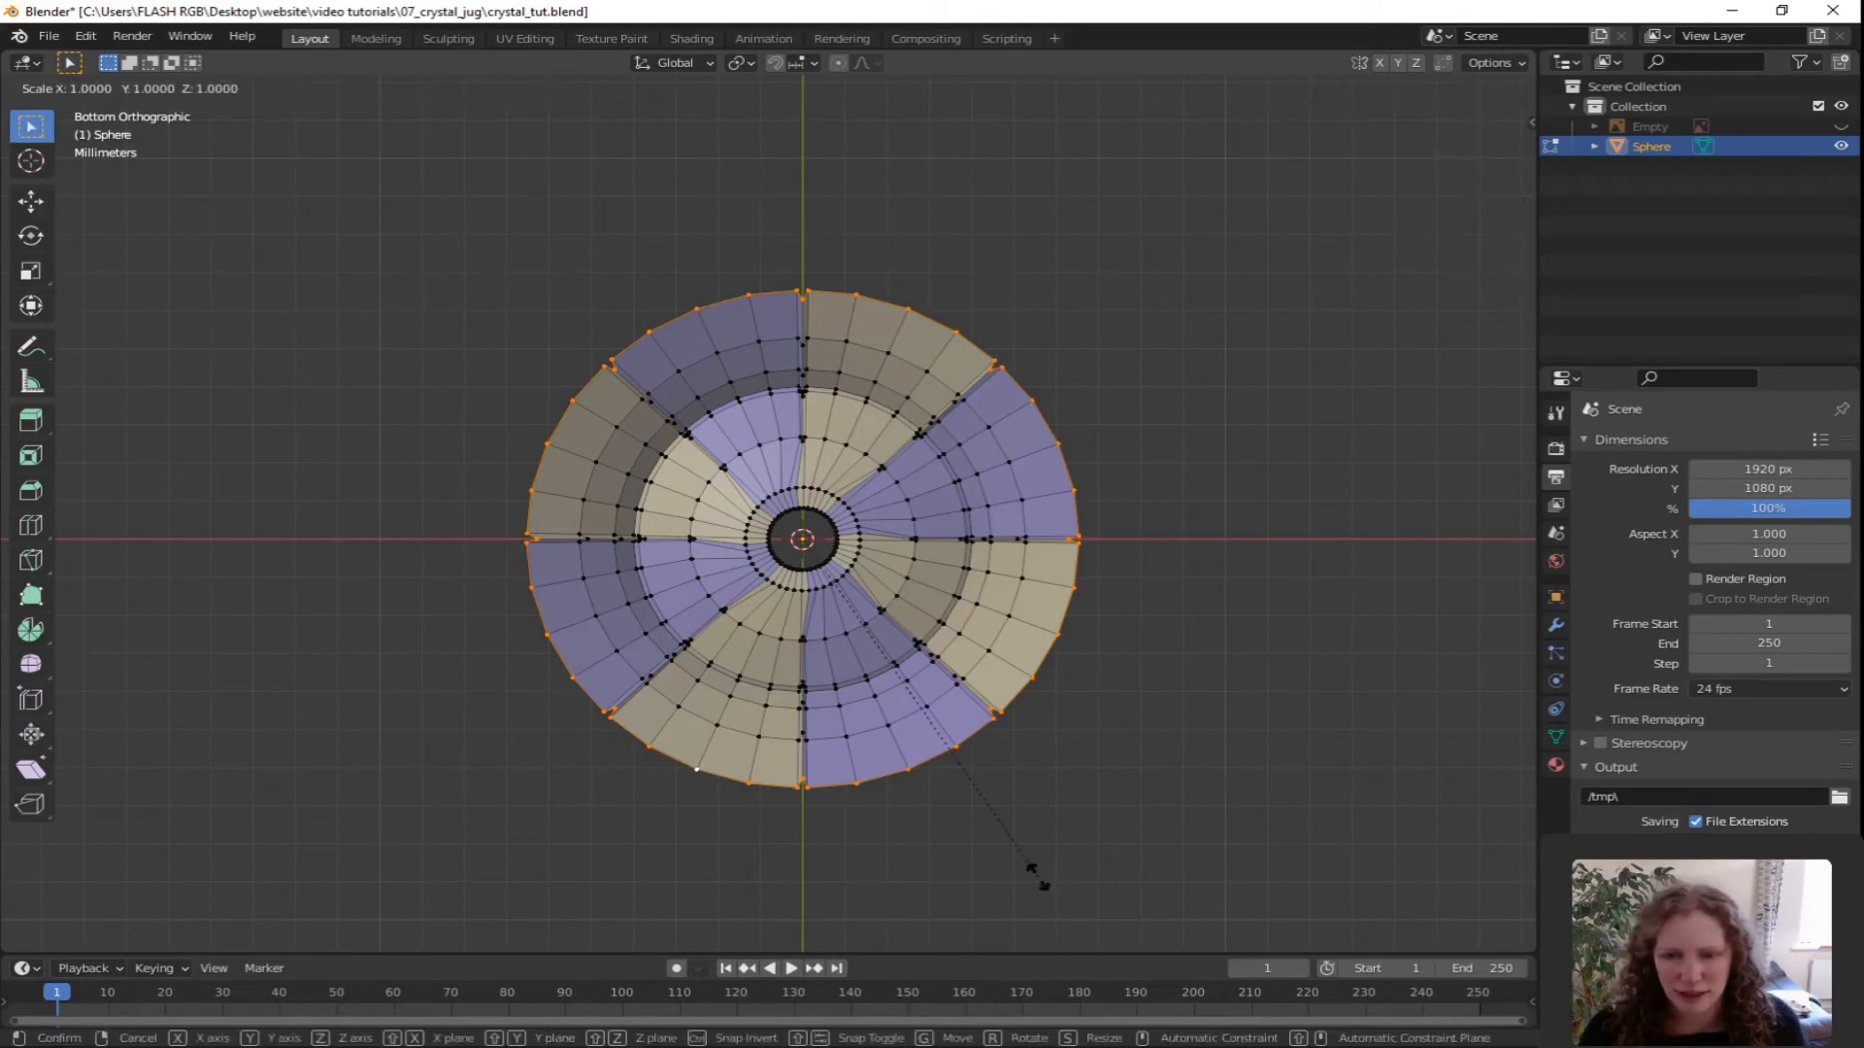
key("z")
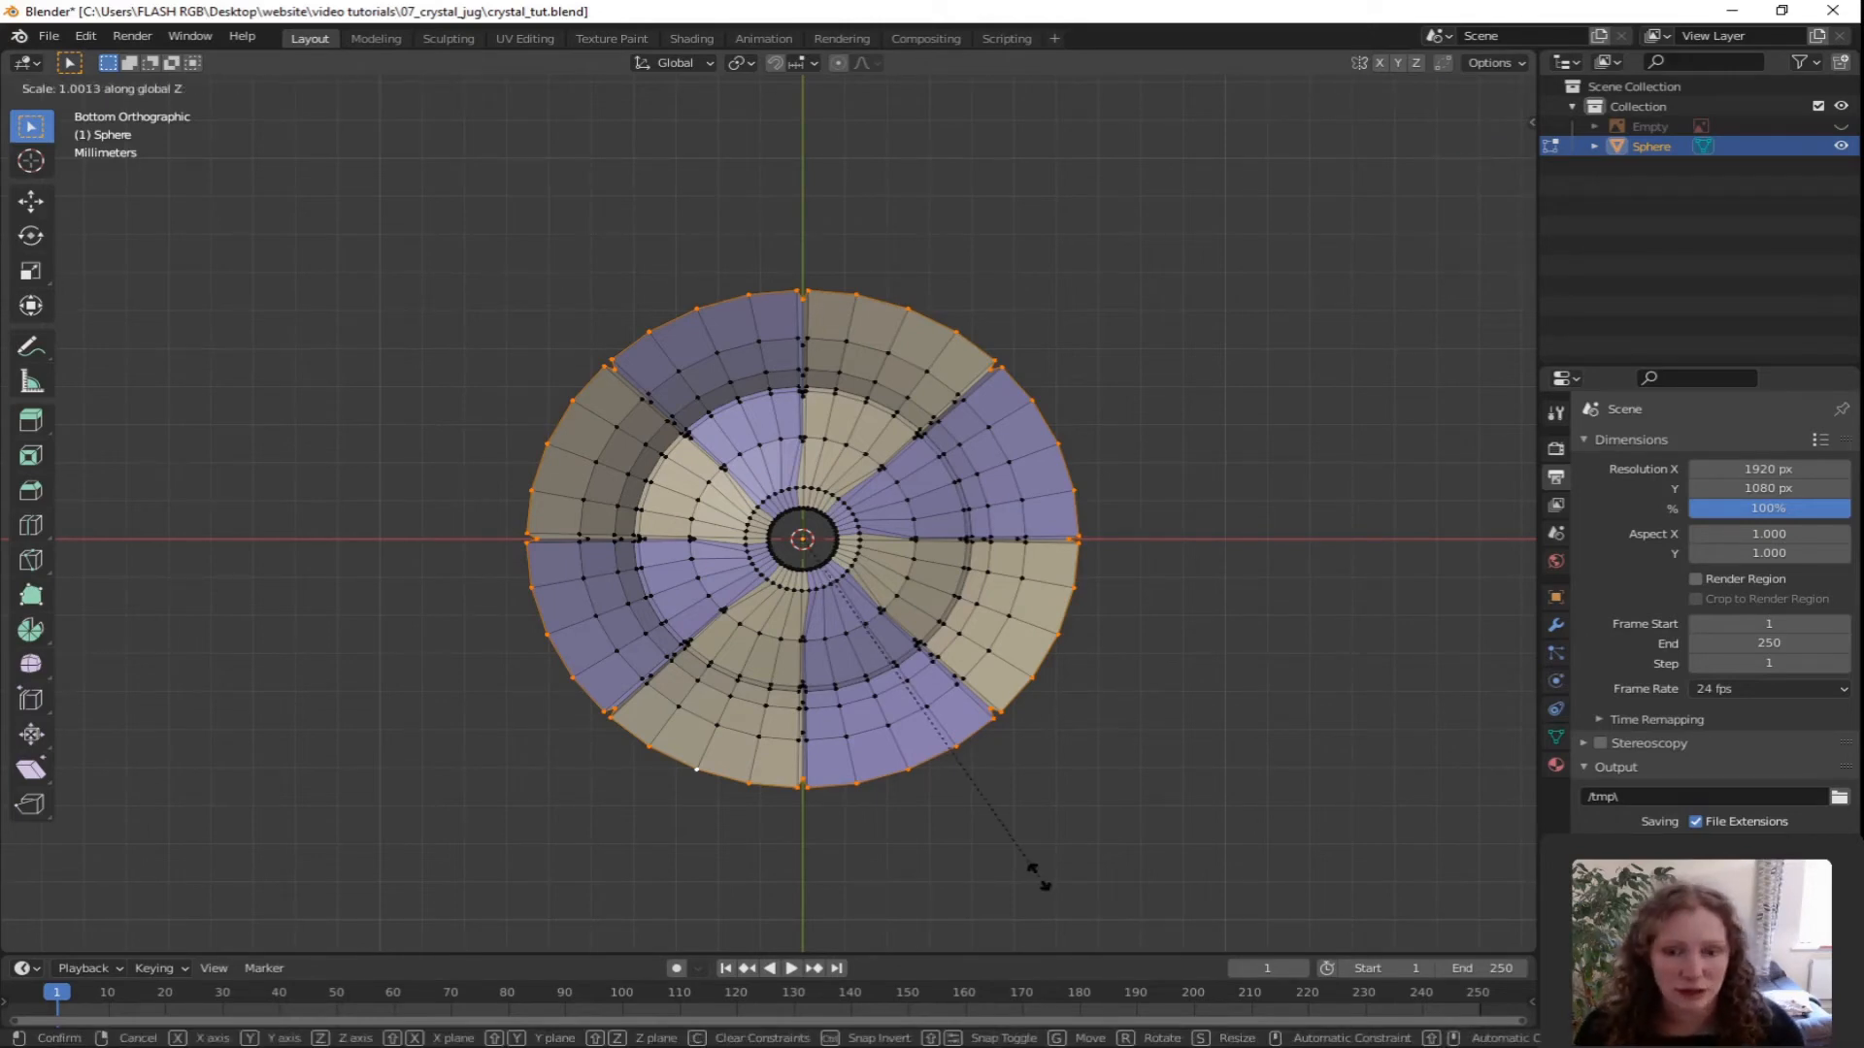
type("0")
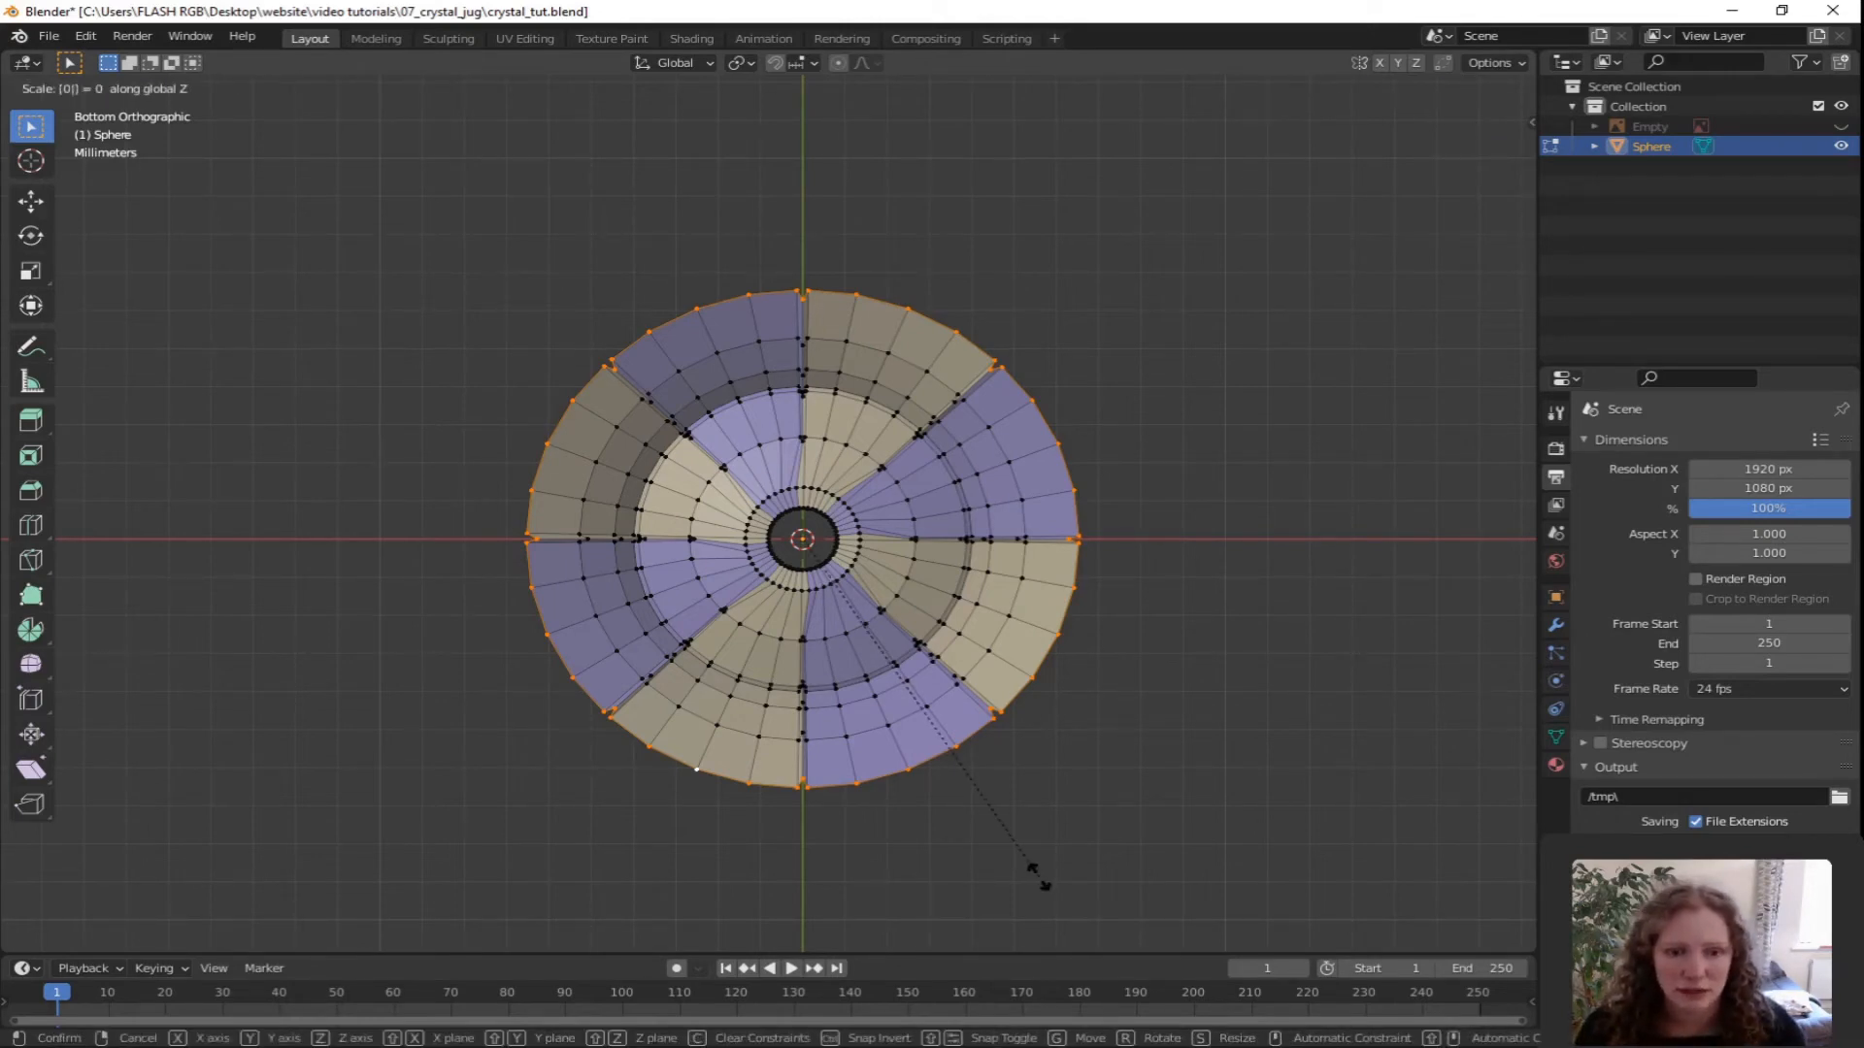
key("Return")
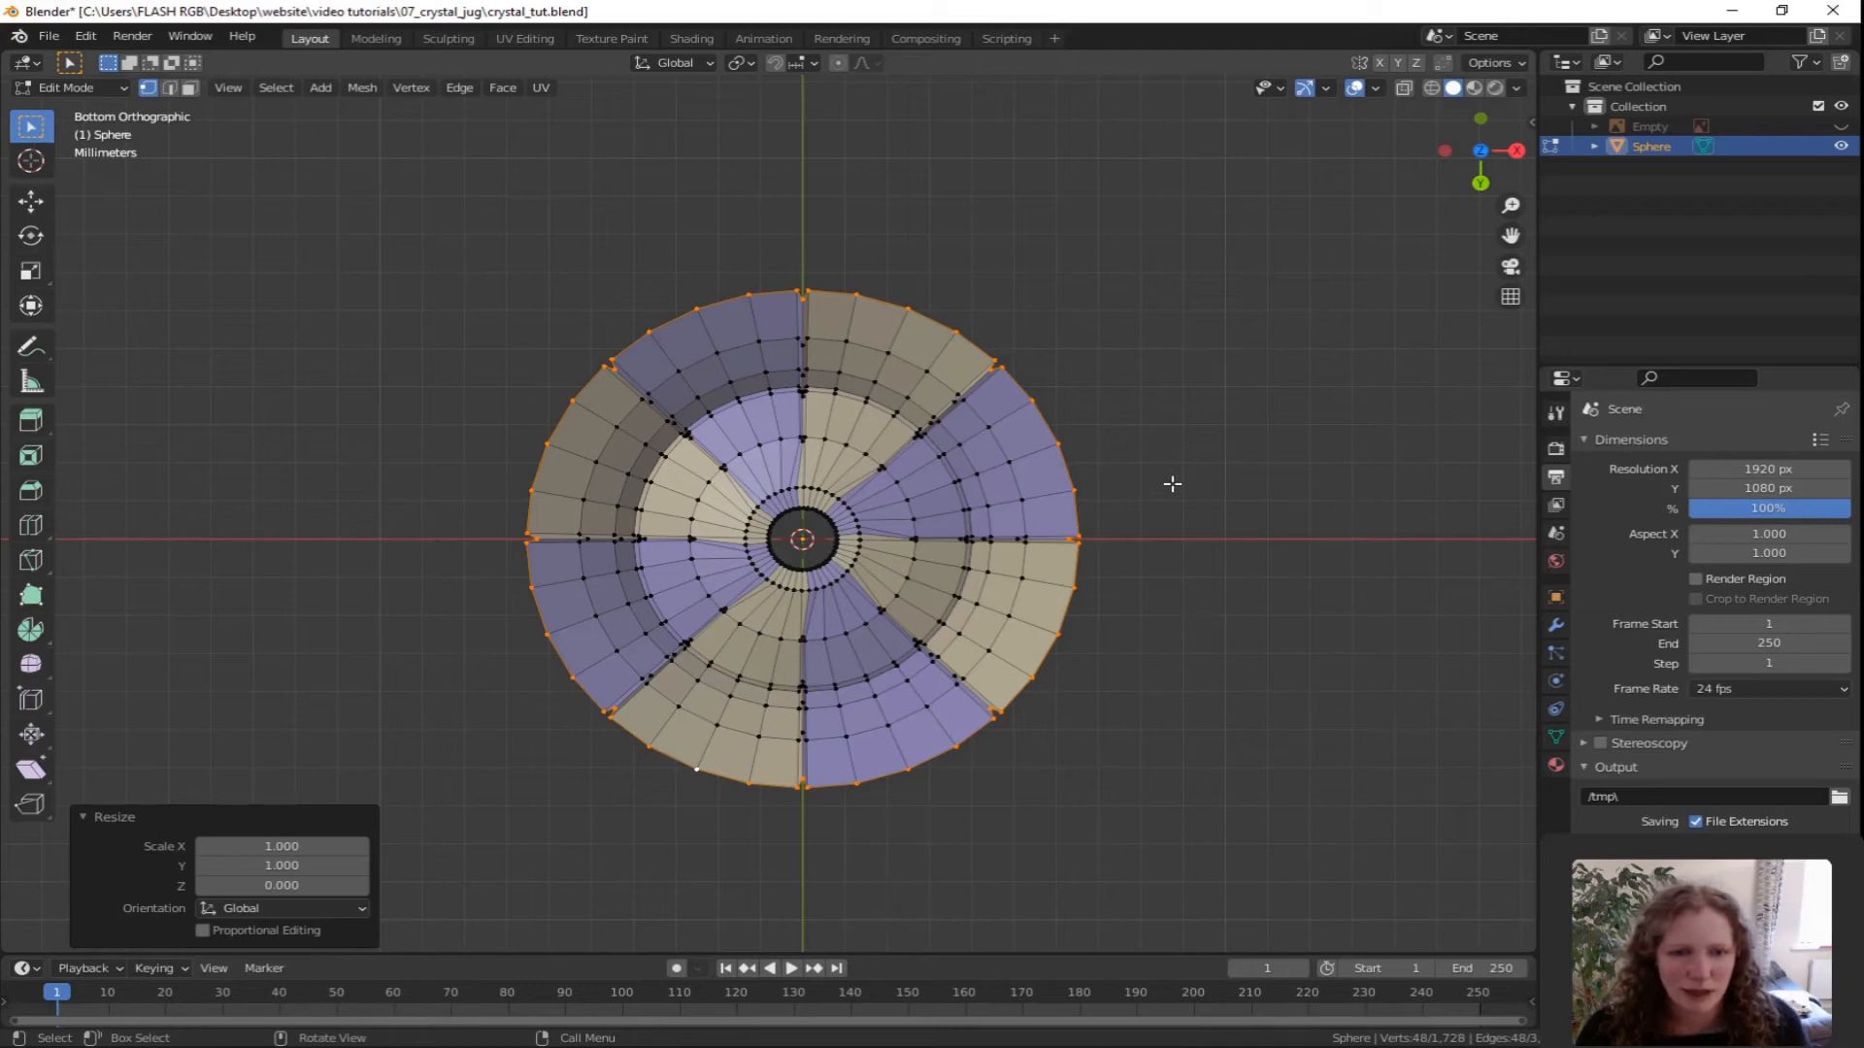
Round the lower piece's bottom rim loop with To Sphere at factor 1 and distribute its vertices evenly with LoopTools Space.
key("F3")
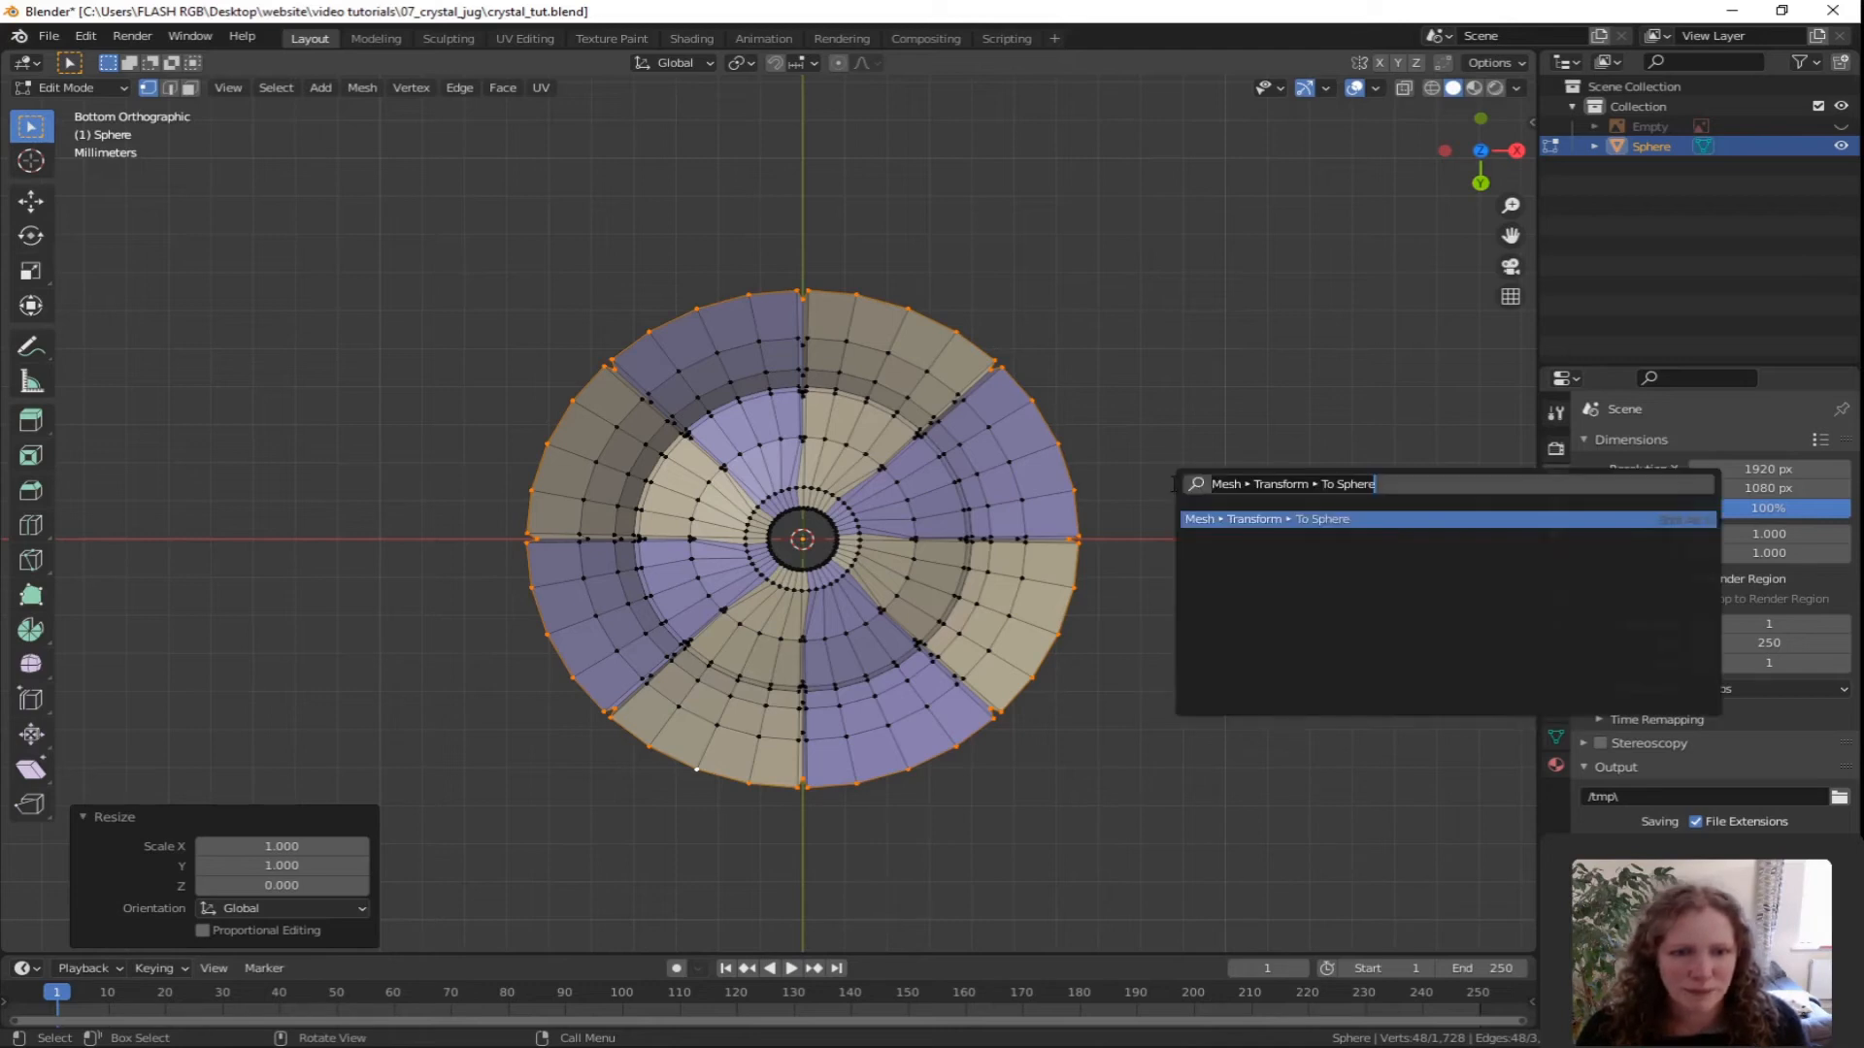
left_click(1313, 518)
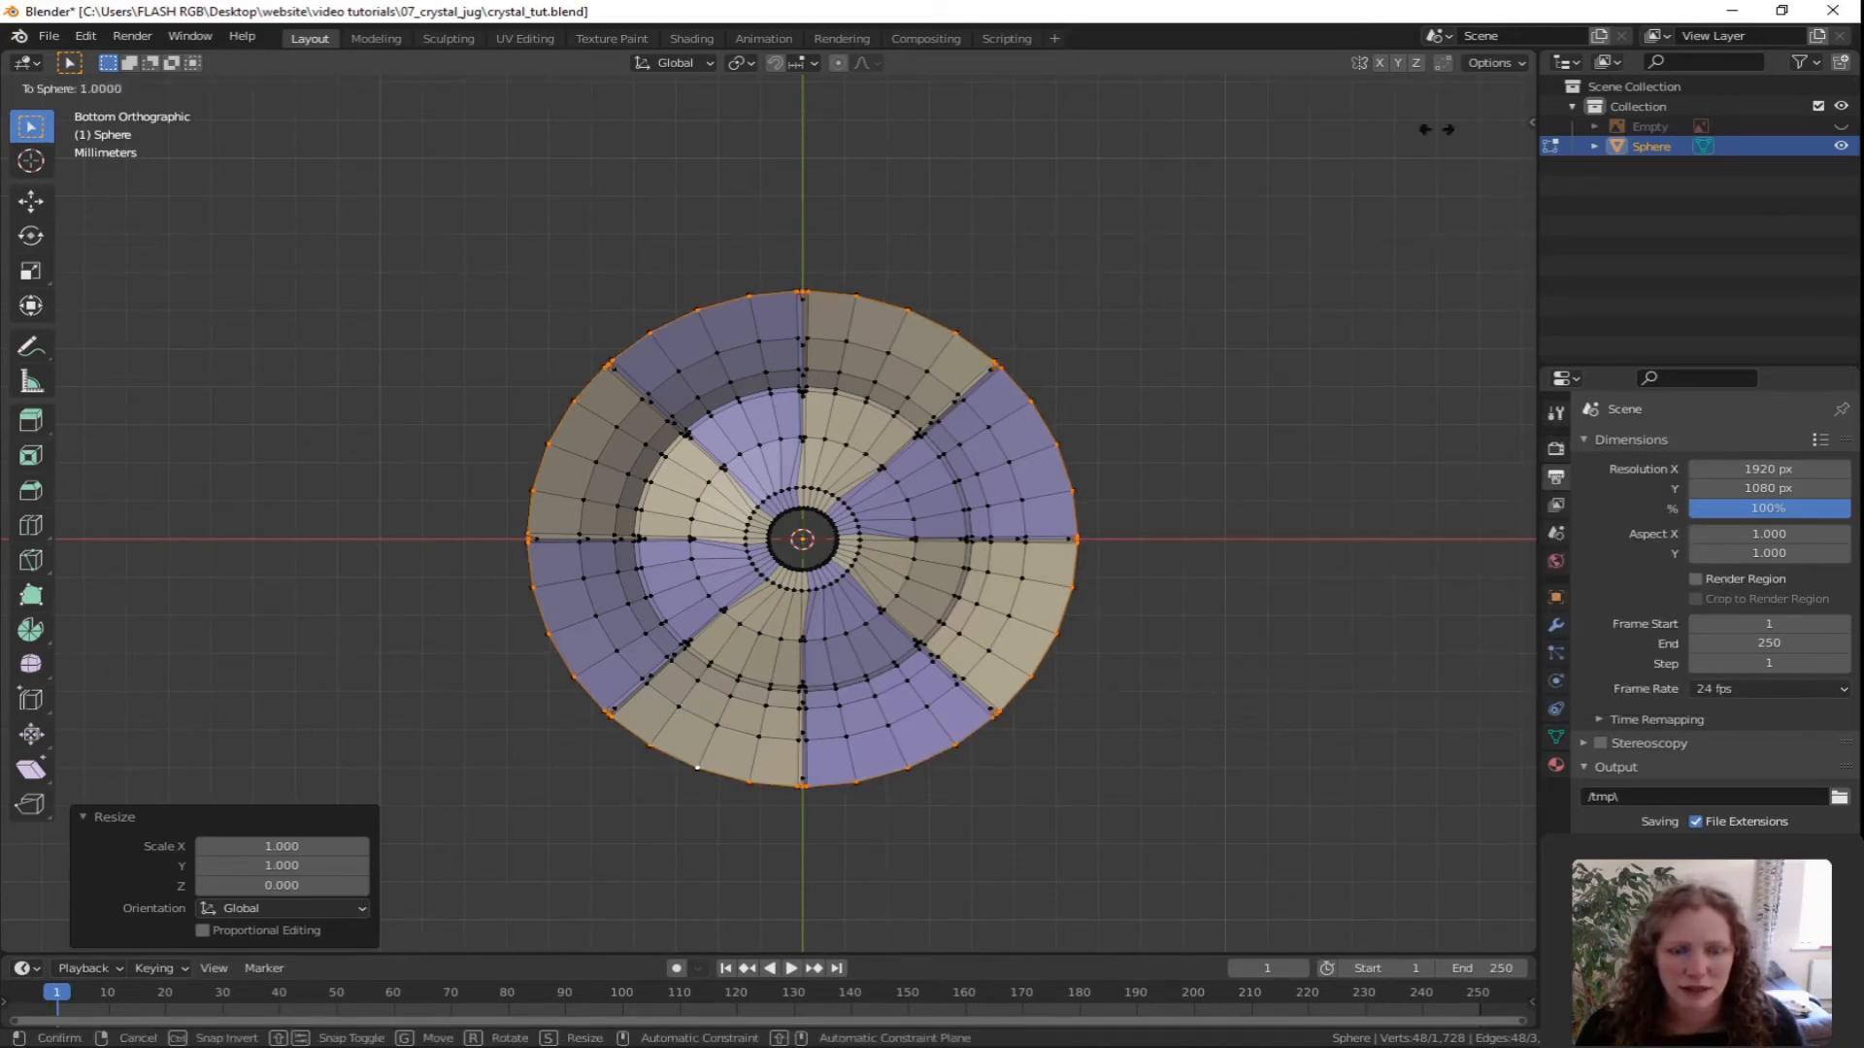
left_click(439, 313)
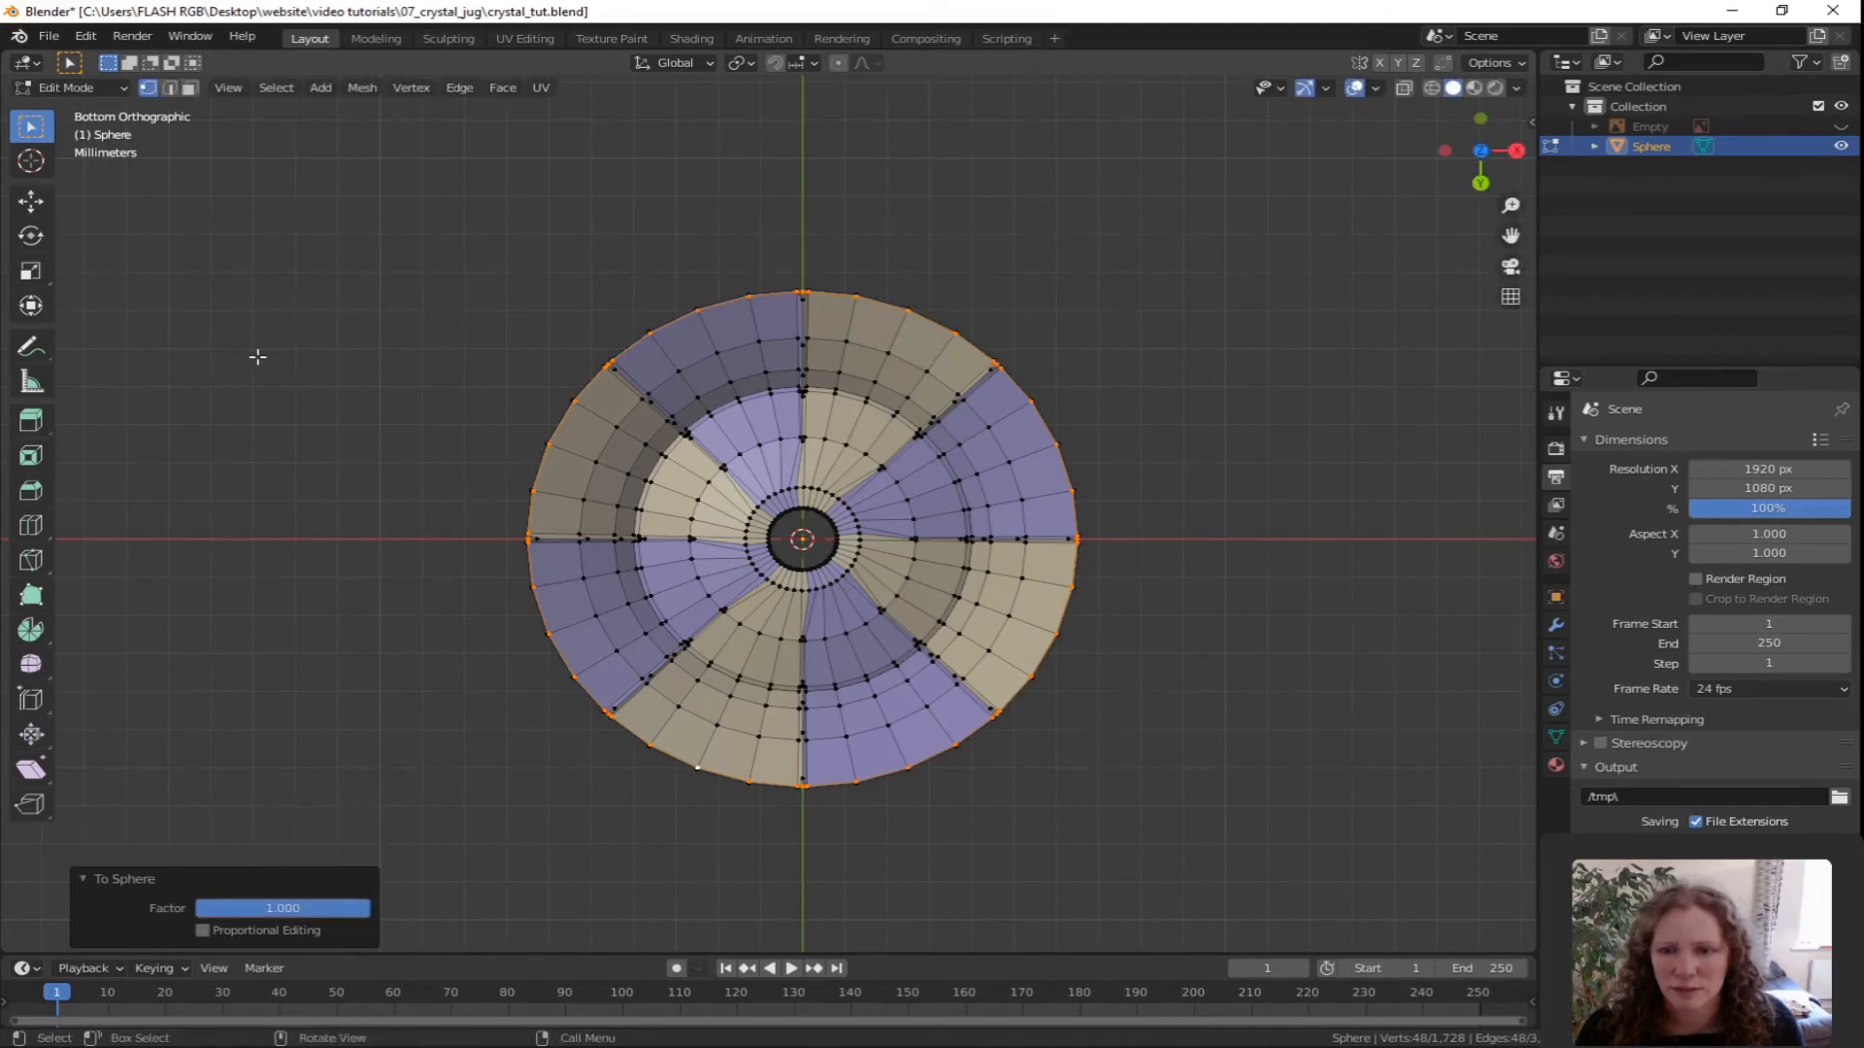
right_click(432, 256)
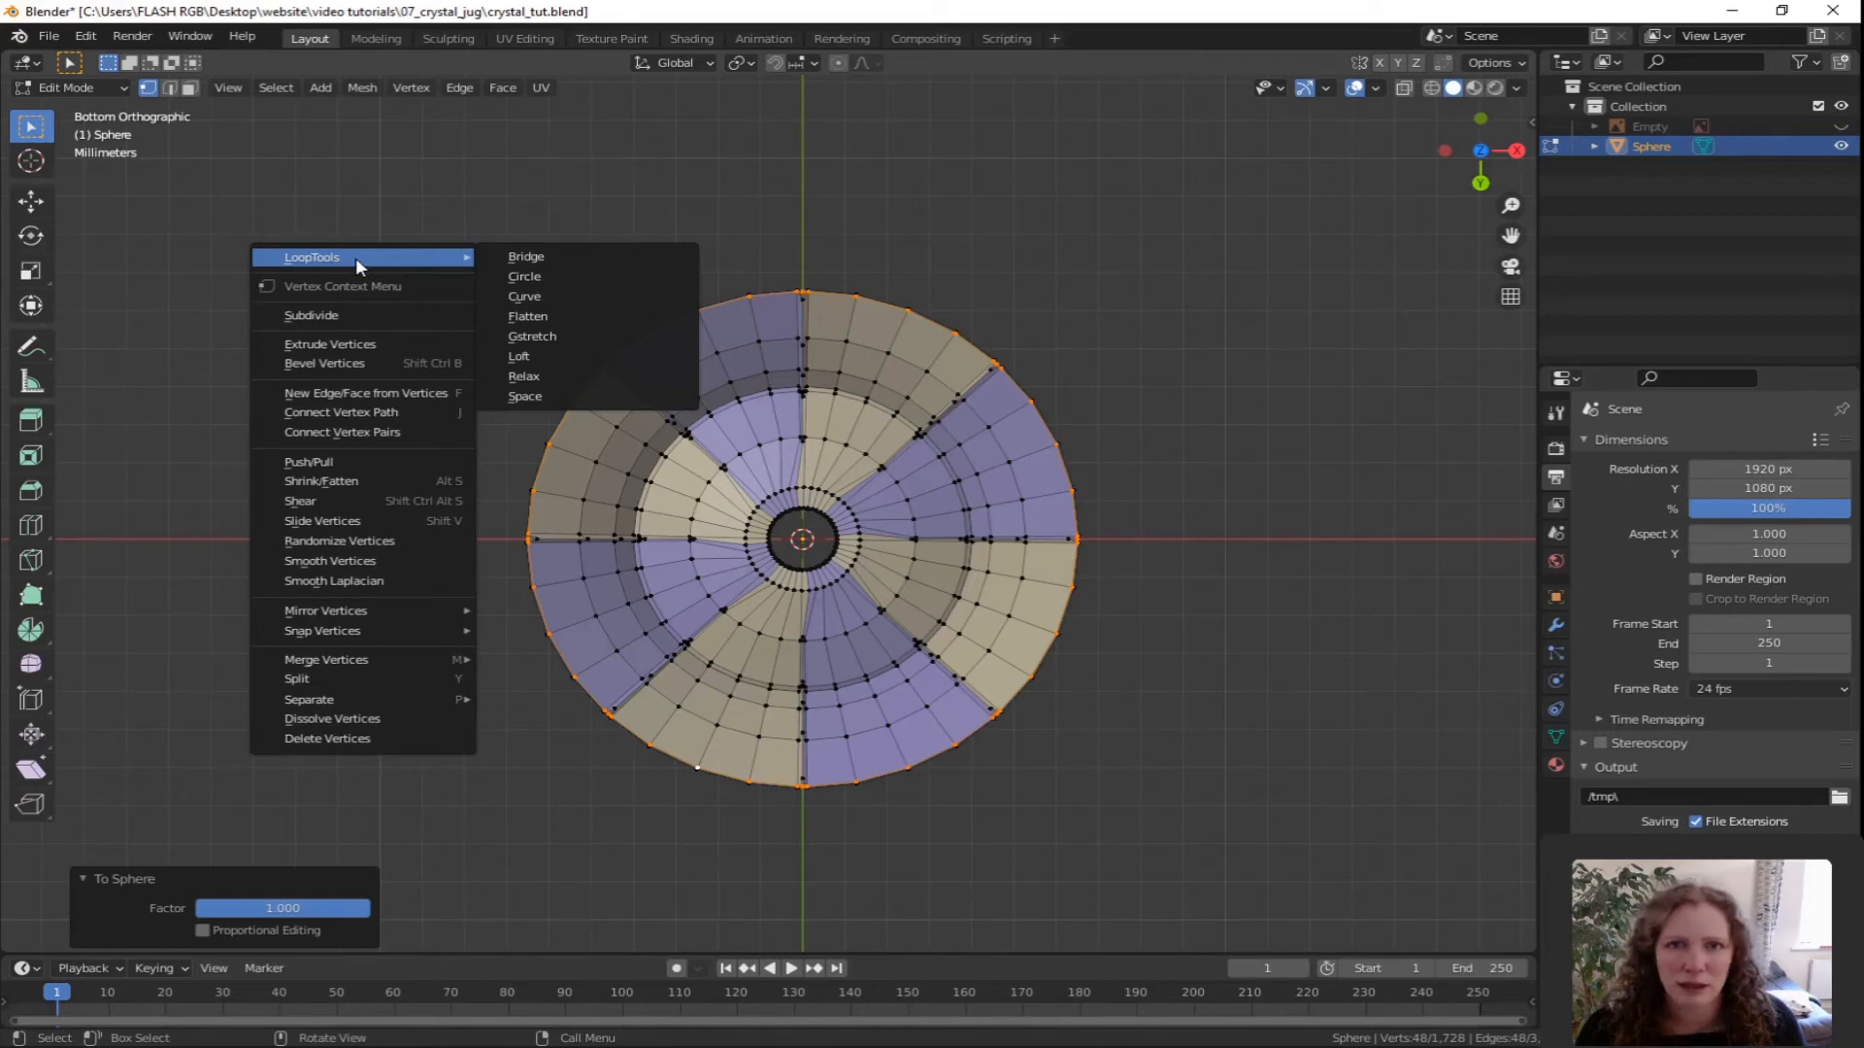
left_click(533, 395)
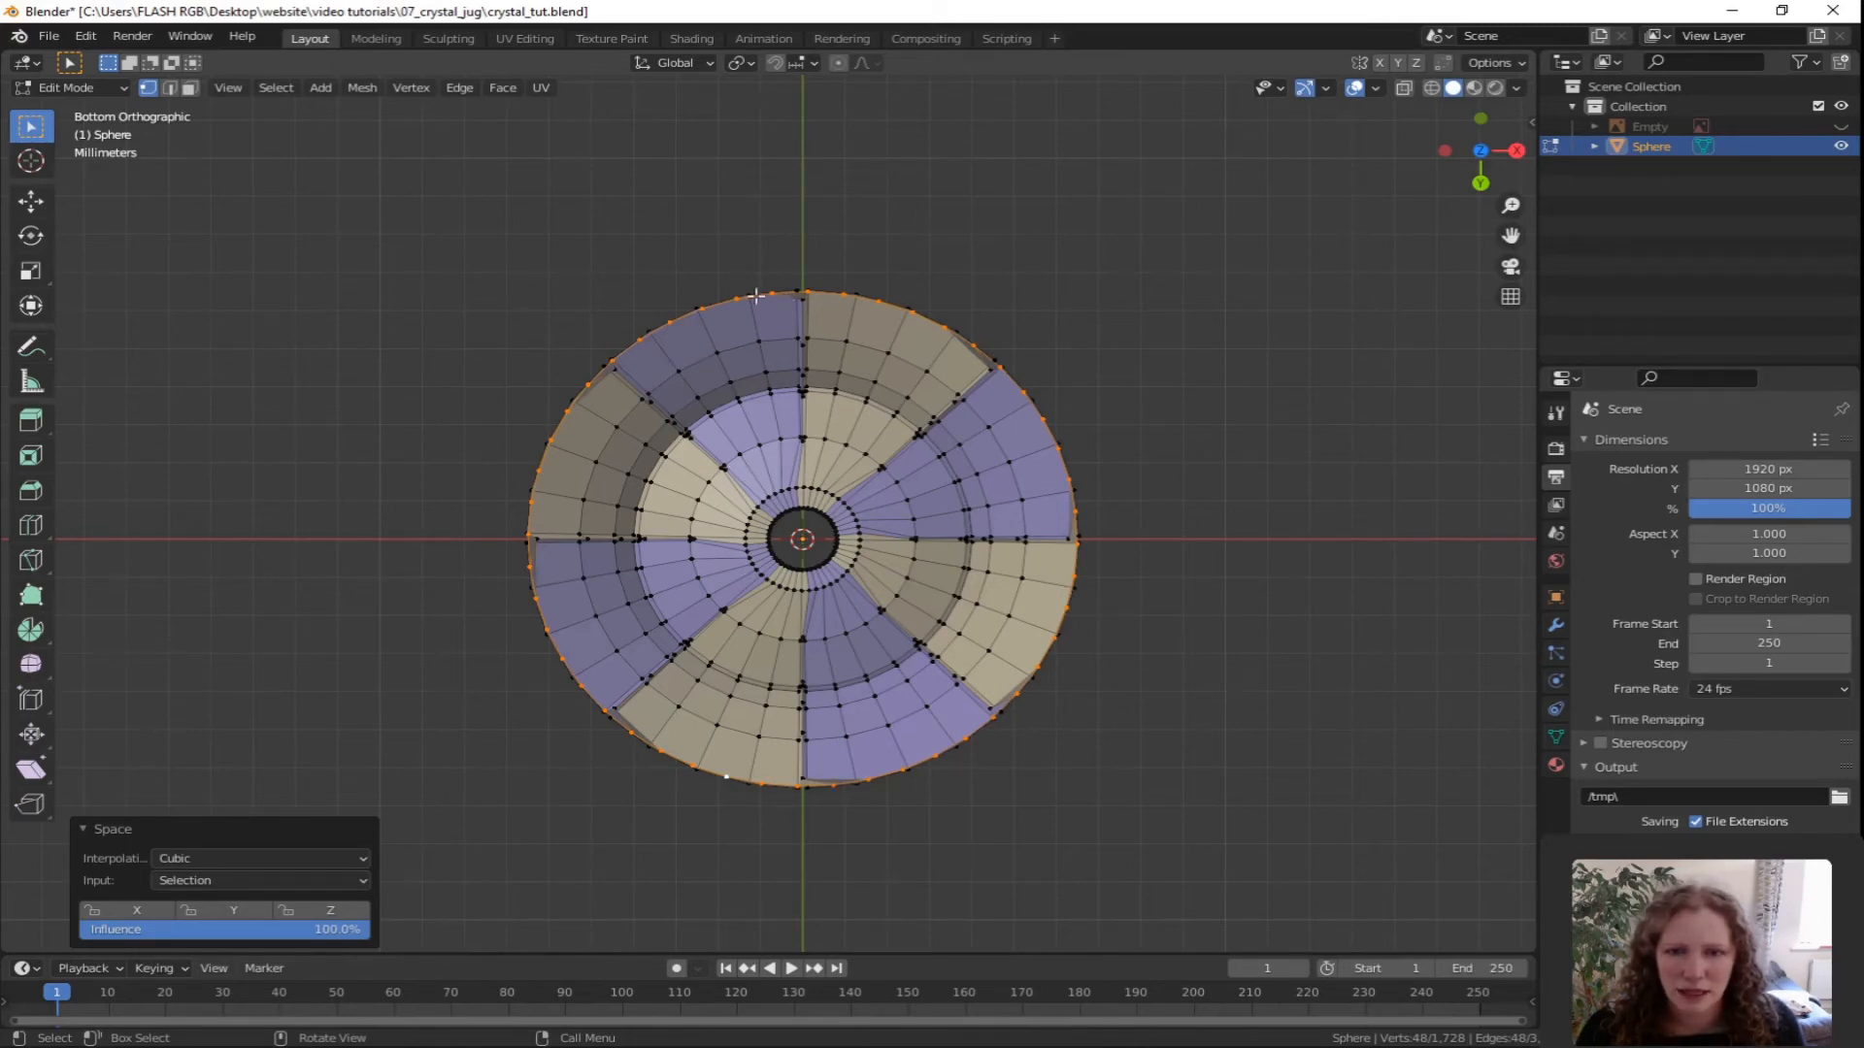
Rotate the bottom rim loop 3.23° about the global Z axis to line its vertices up with the facet seams.
scroll(793, 314, "up", 2)
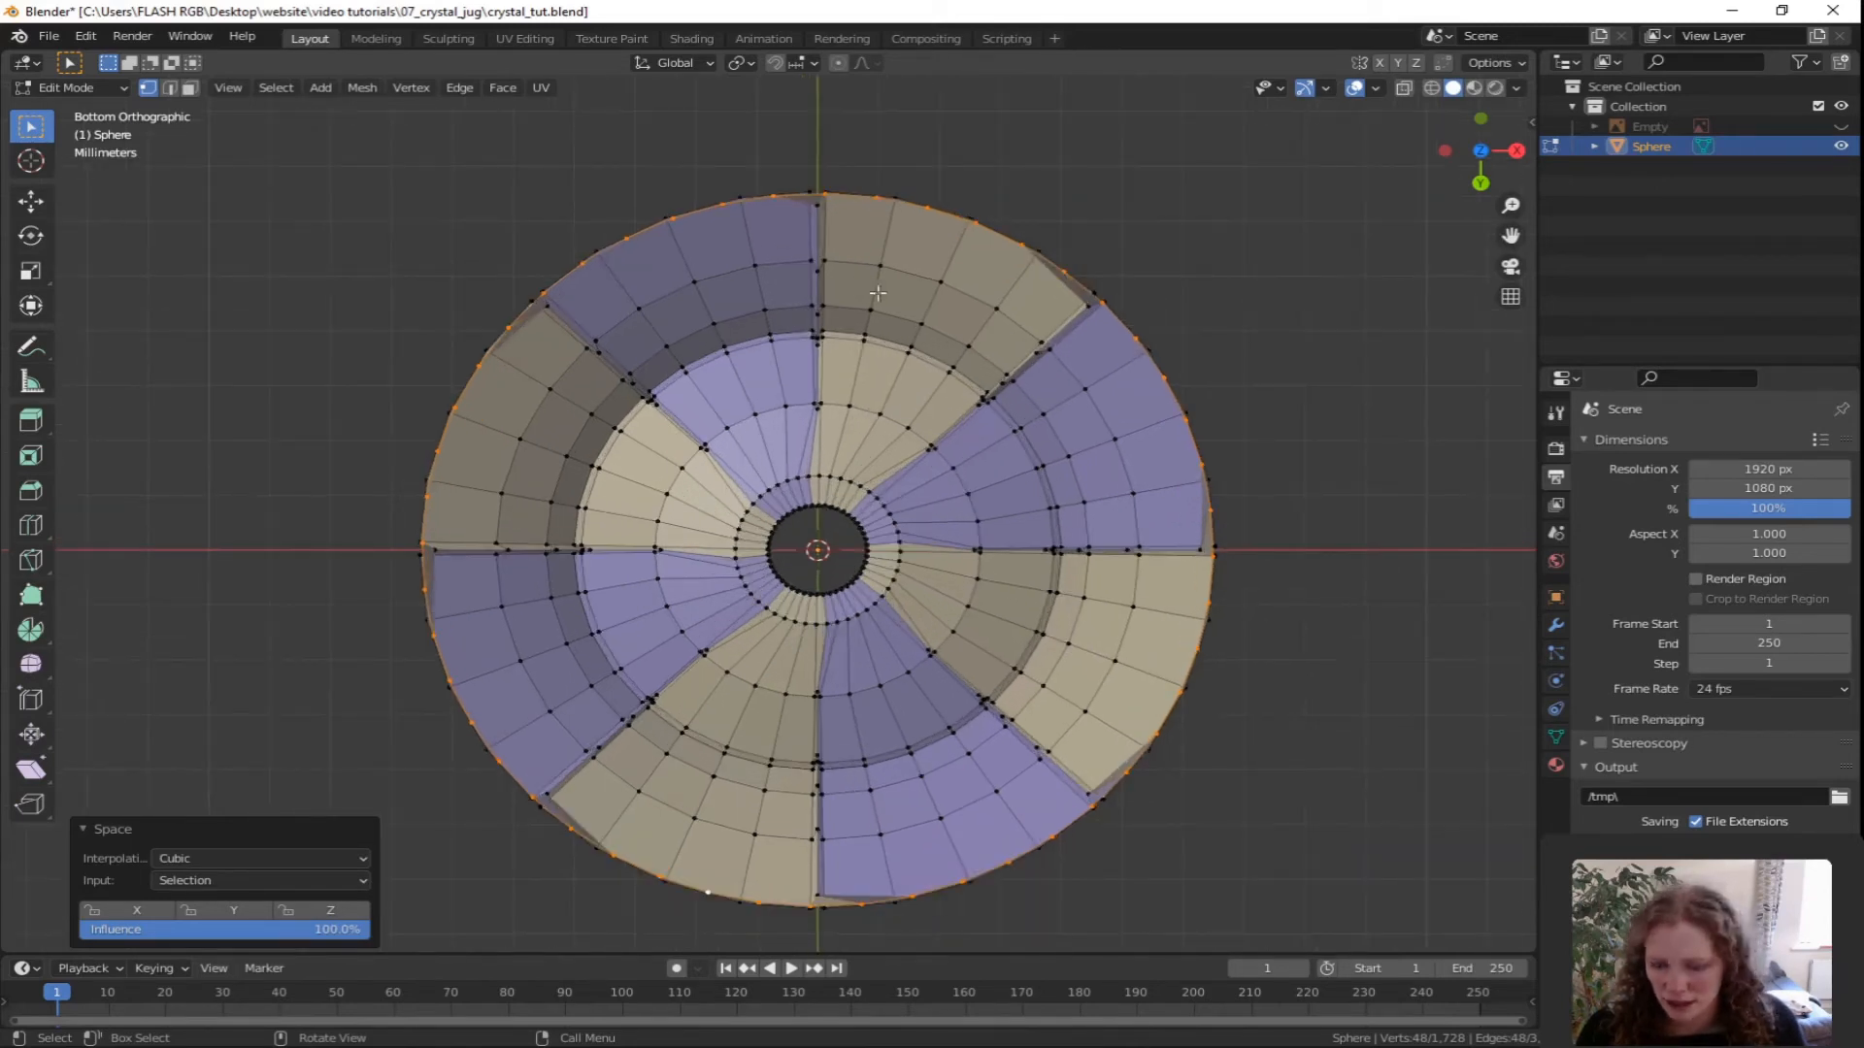
scroll(877, 293, "up", 2)
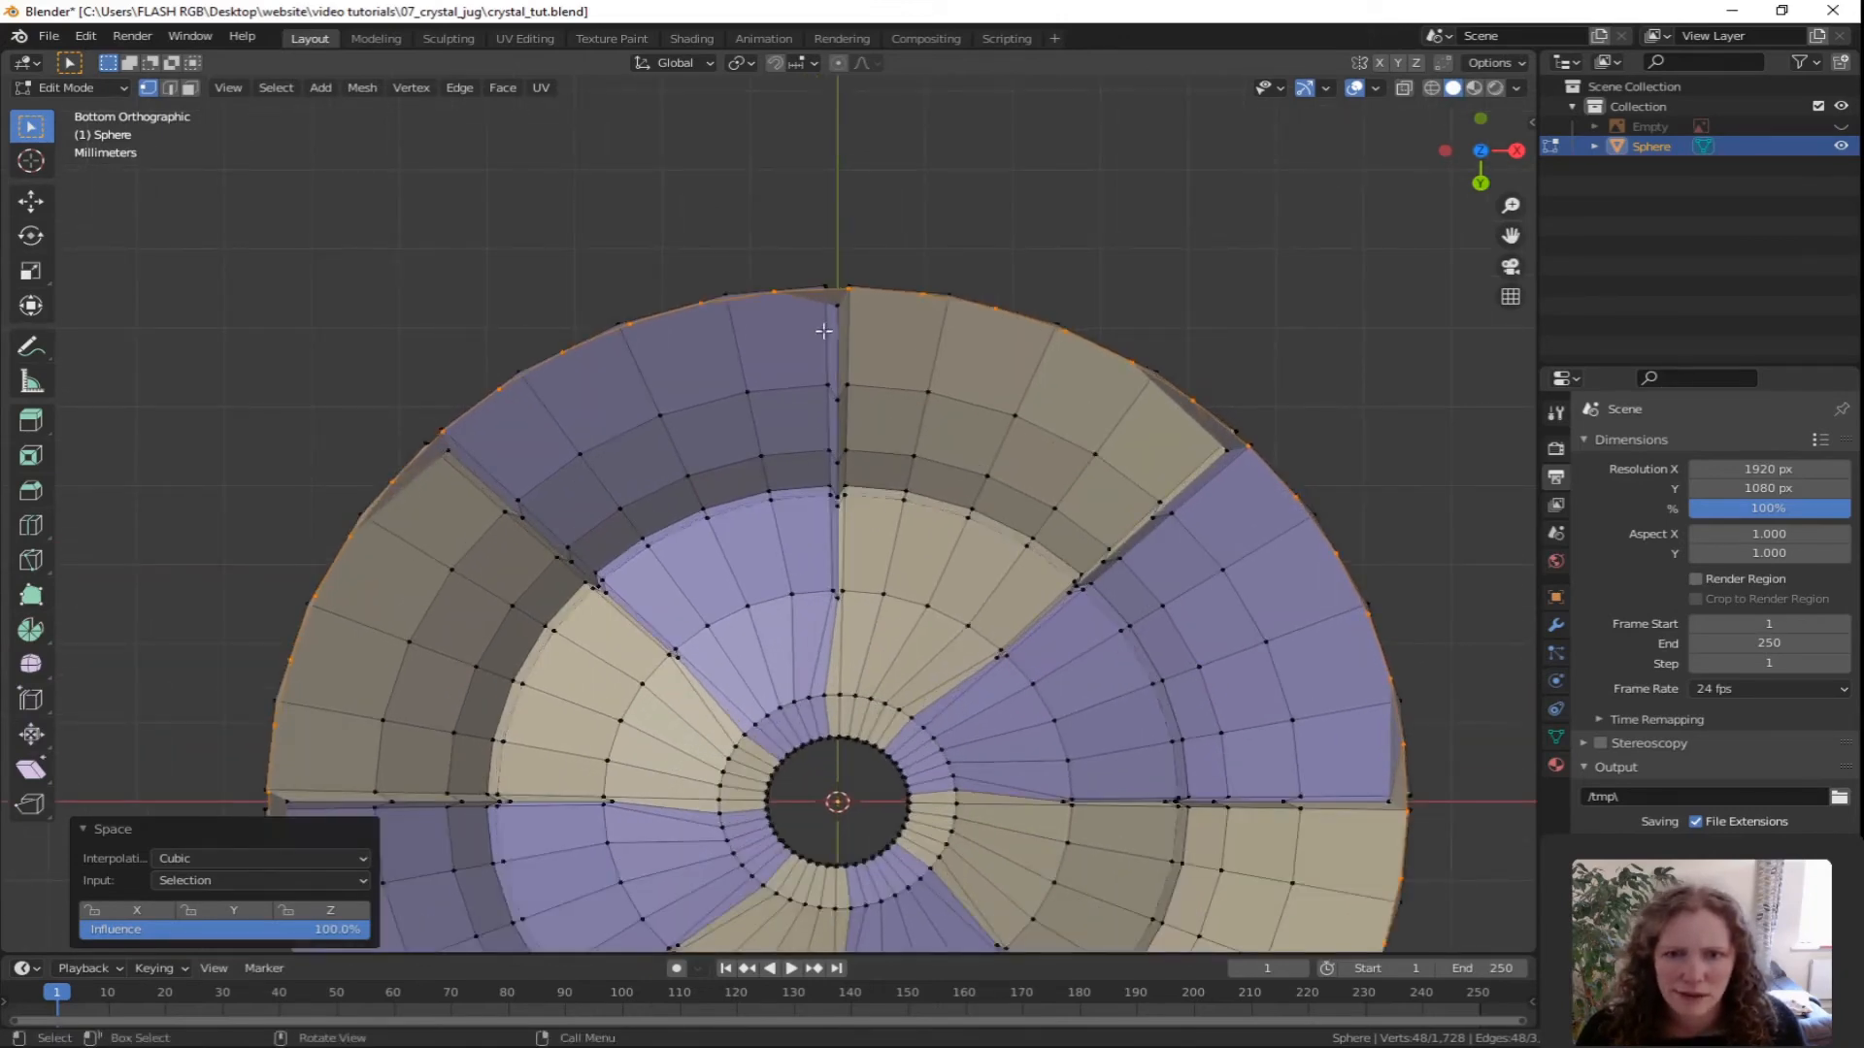
middle_click_drag(823, 331, 1145, 597)
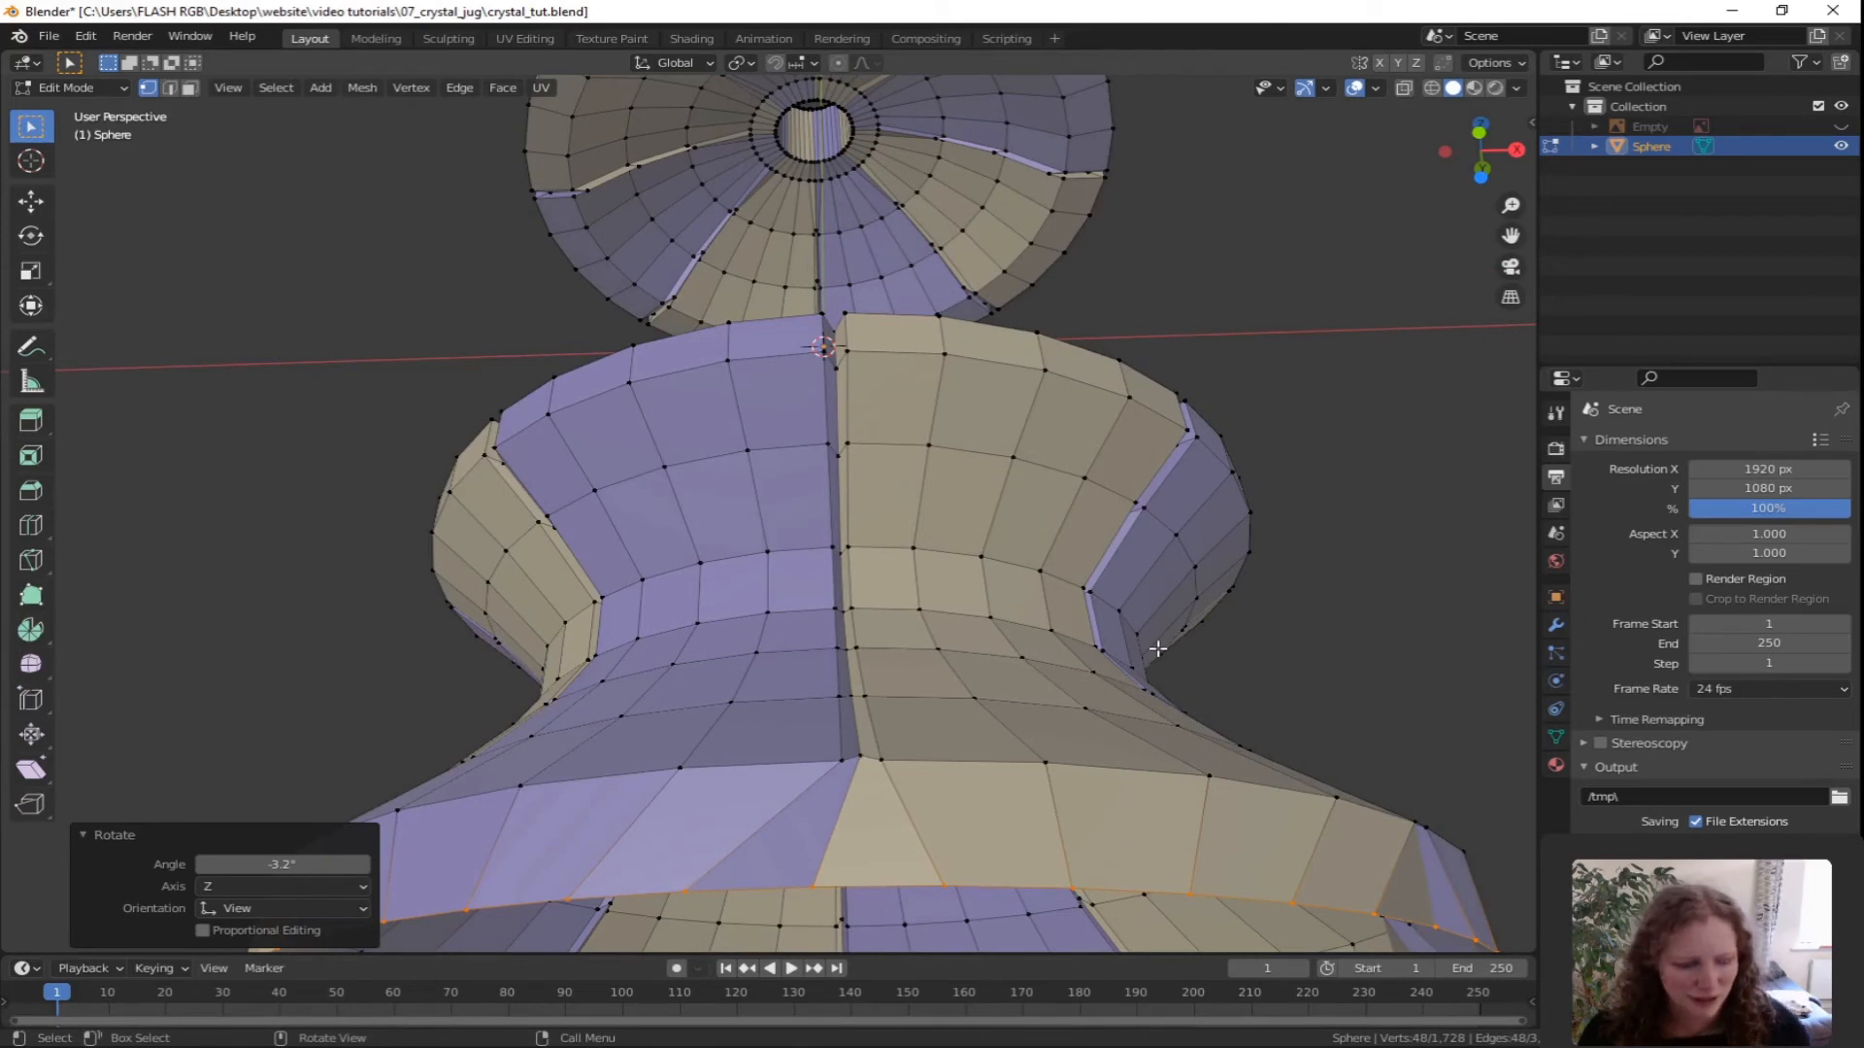
key("KP_1")
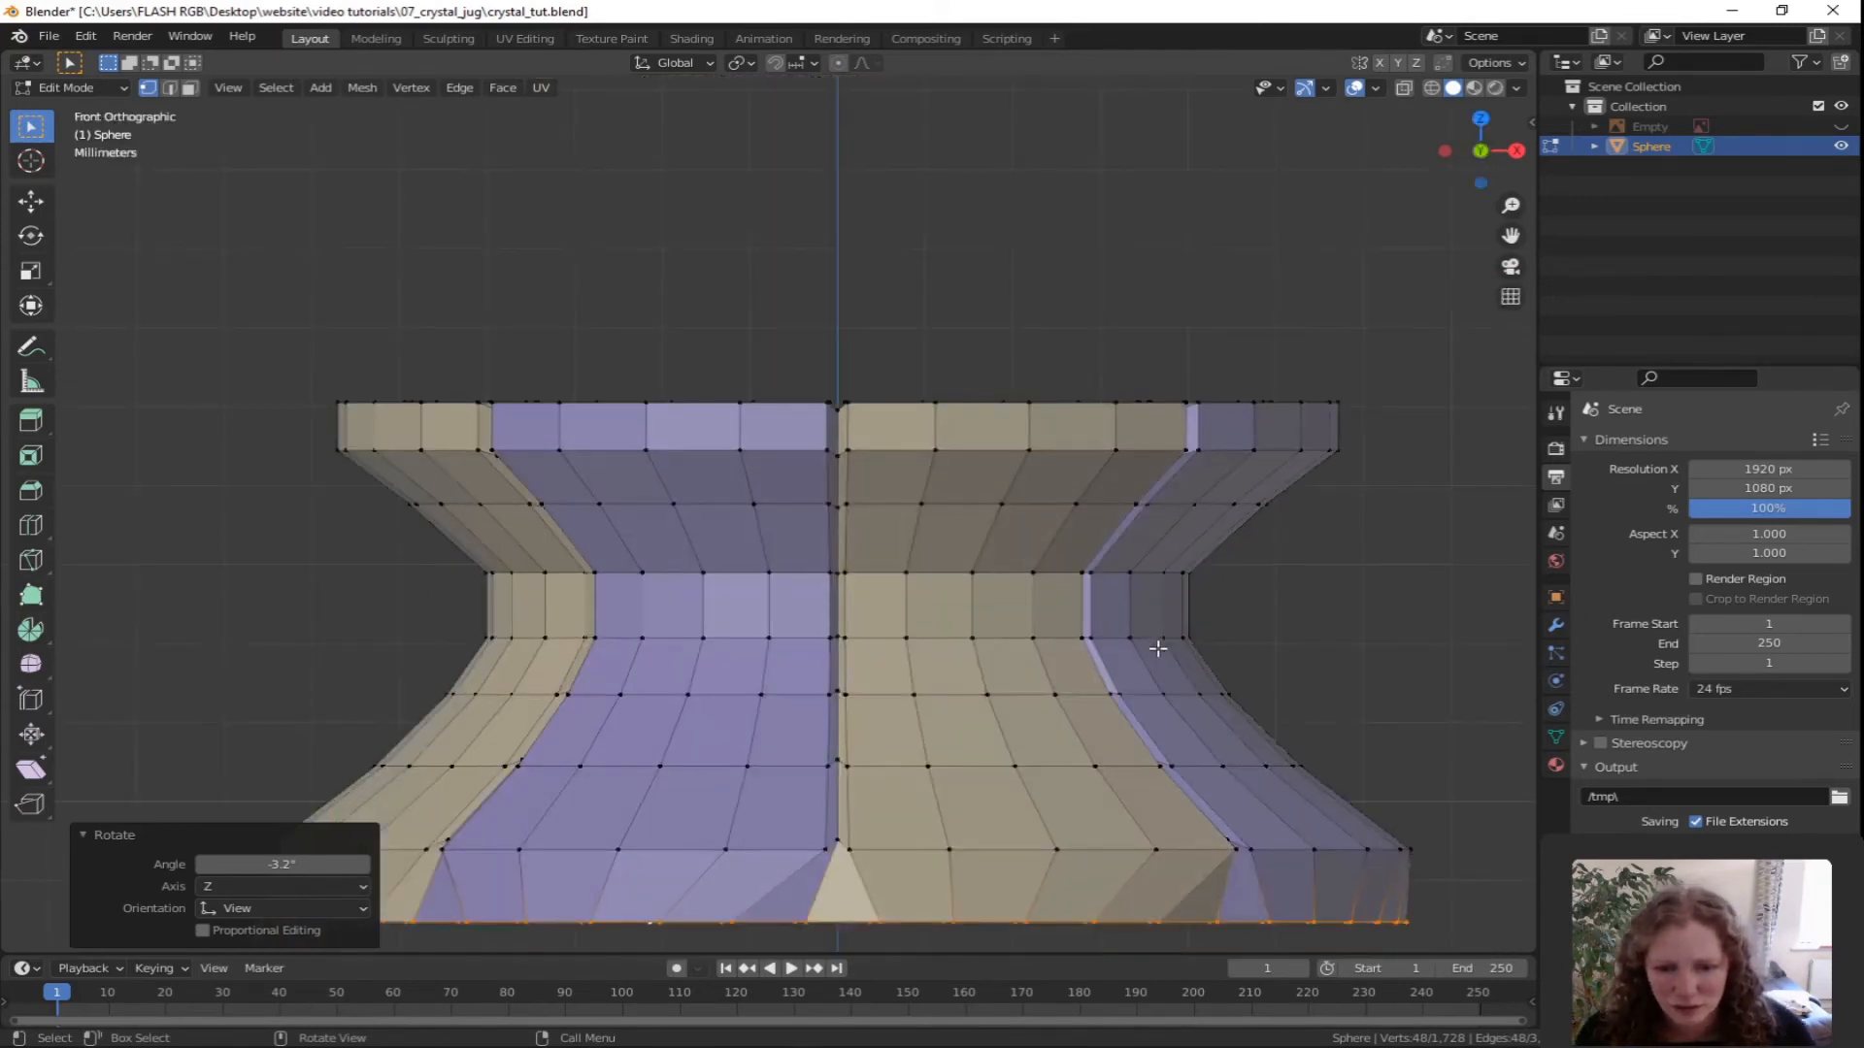
key("r")
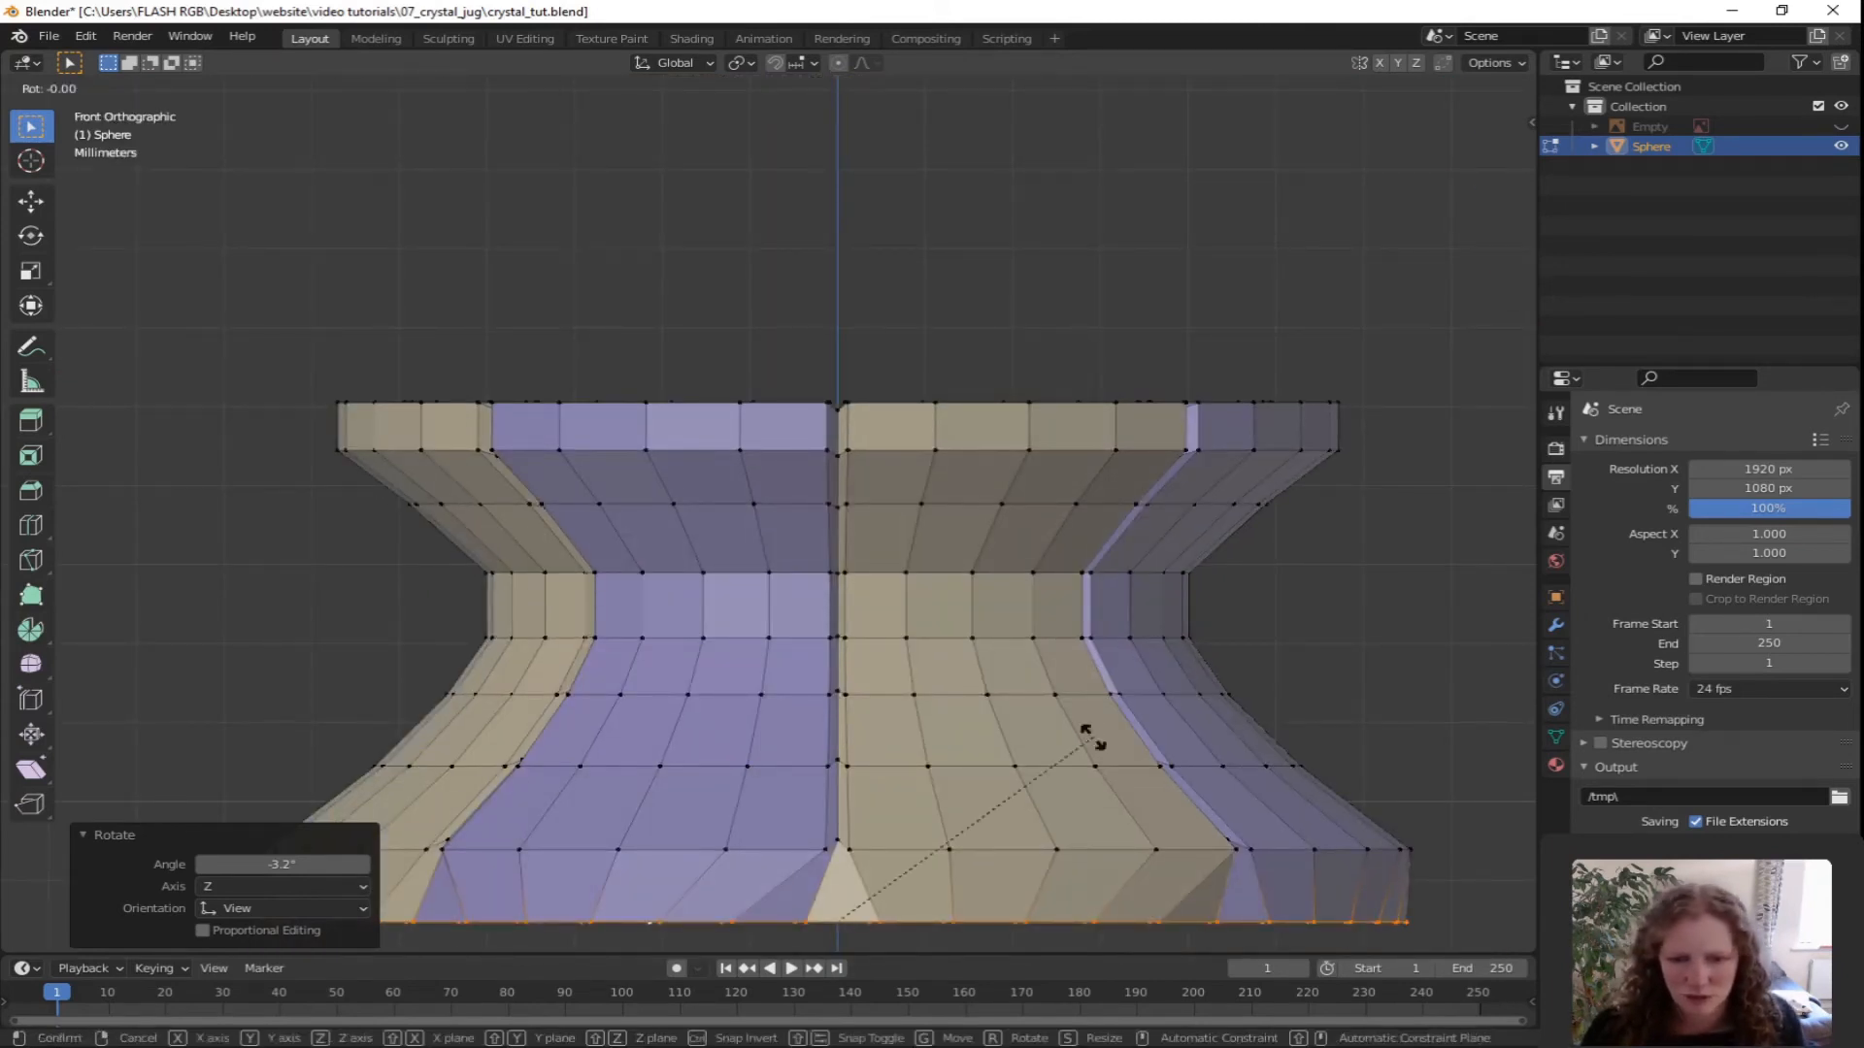
key("z")
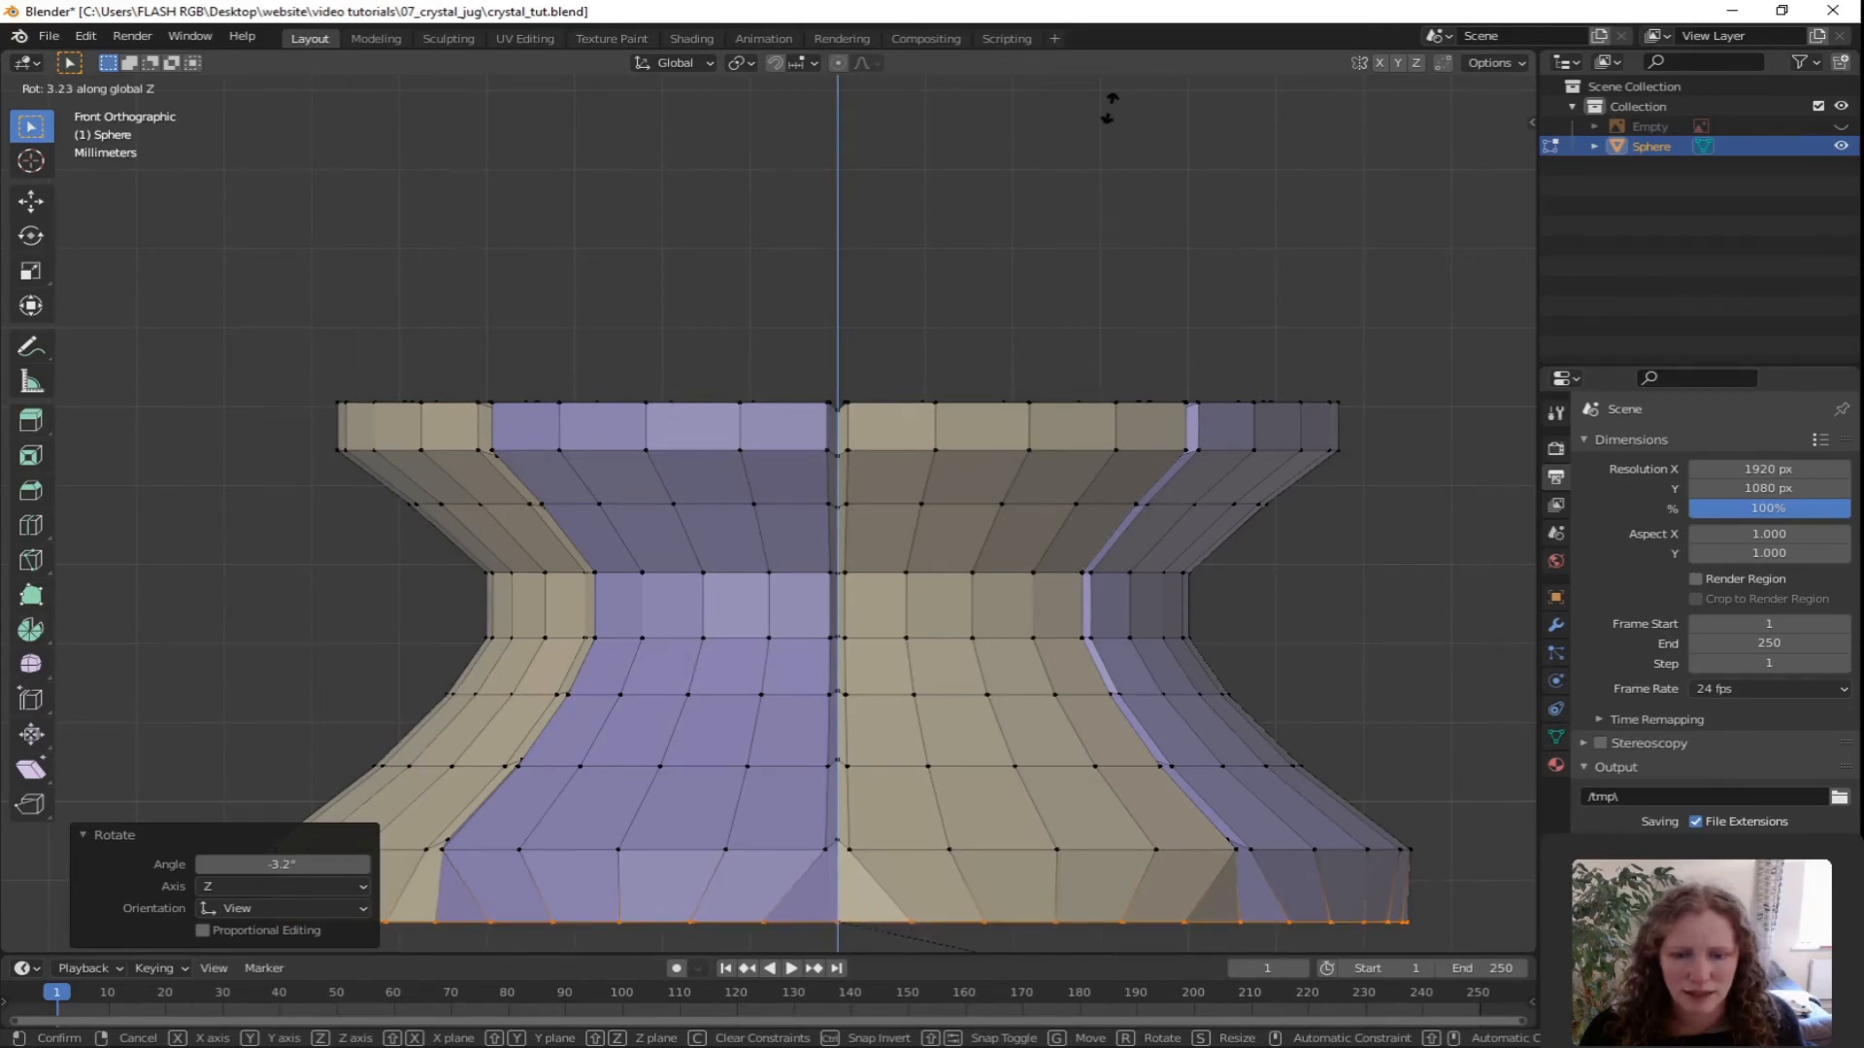
left_click(1109, 107)
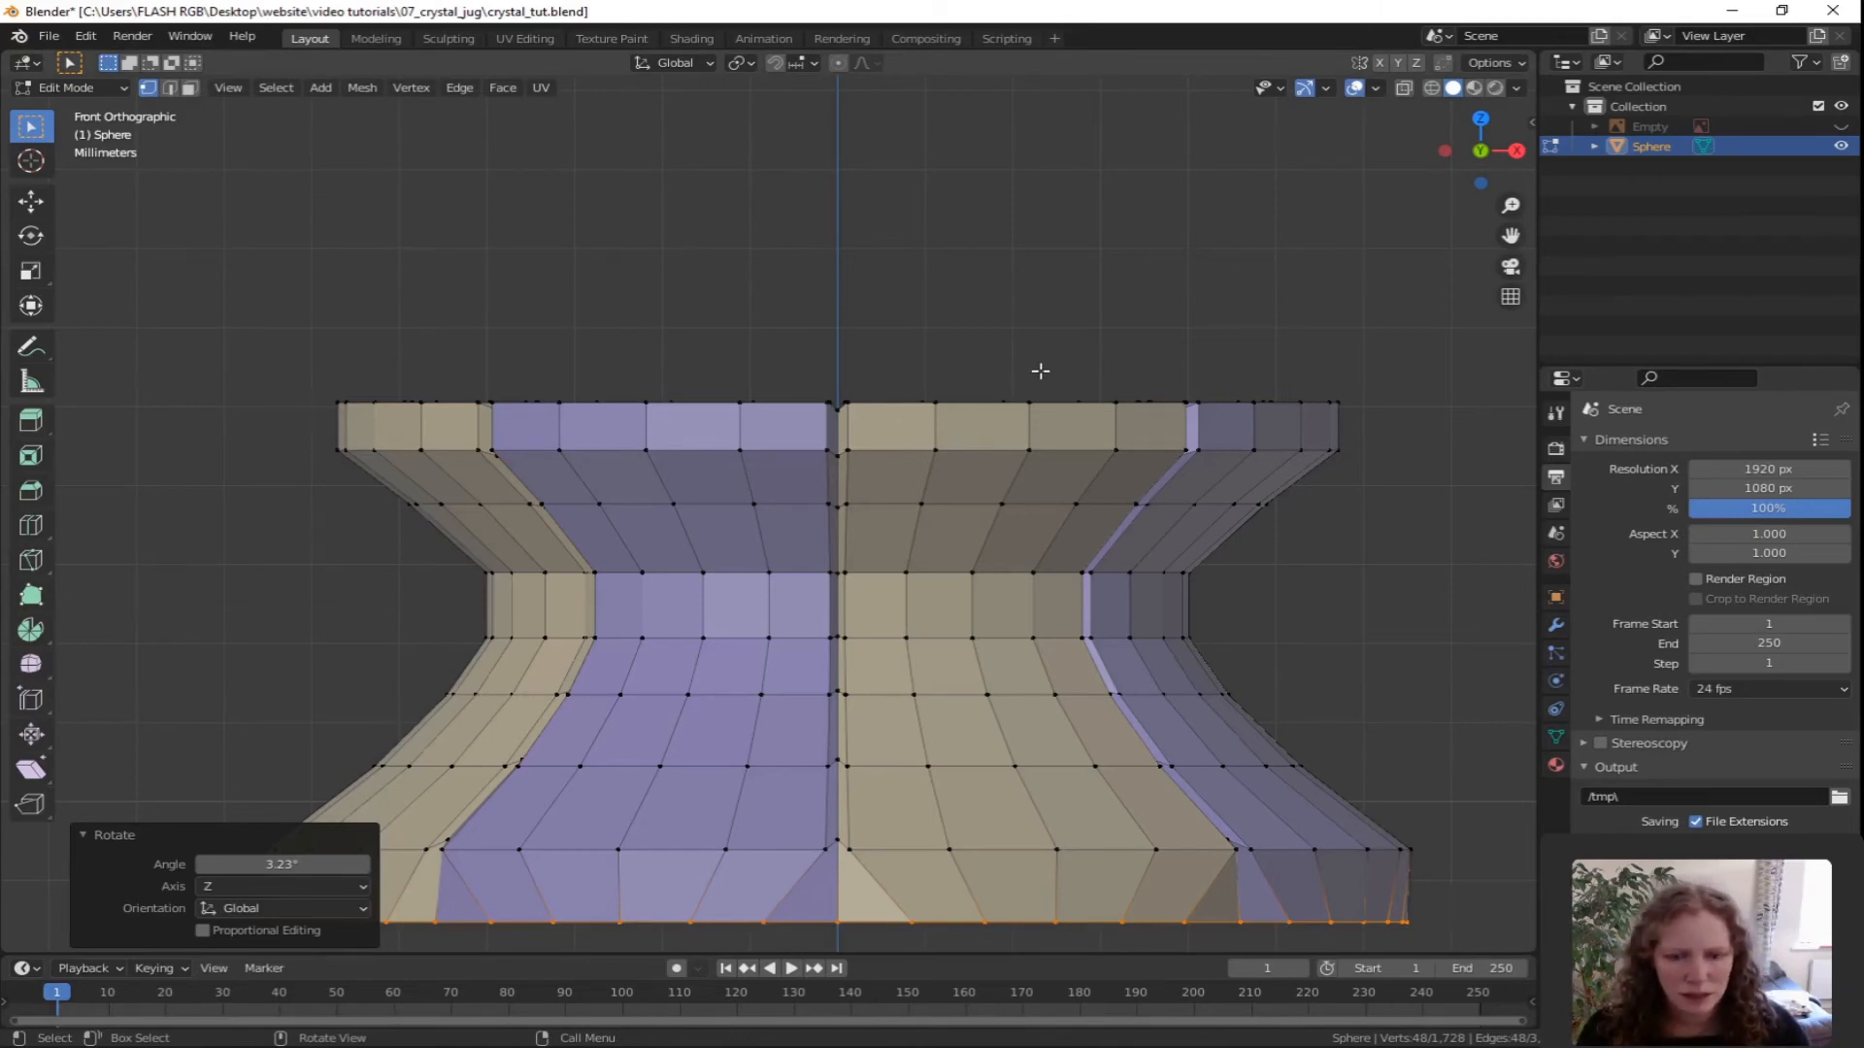
Extrude the bottom rim loop inward in bottom view, scaling it to about 0.815 to form a flat base ring.
key("KP_7")
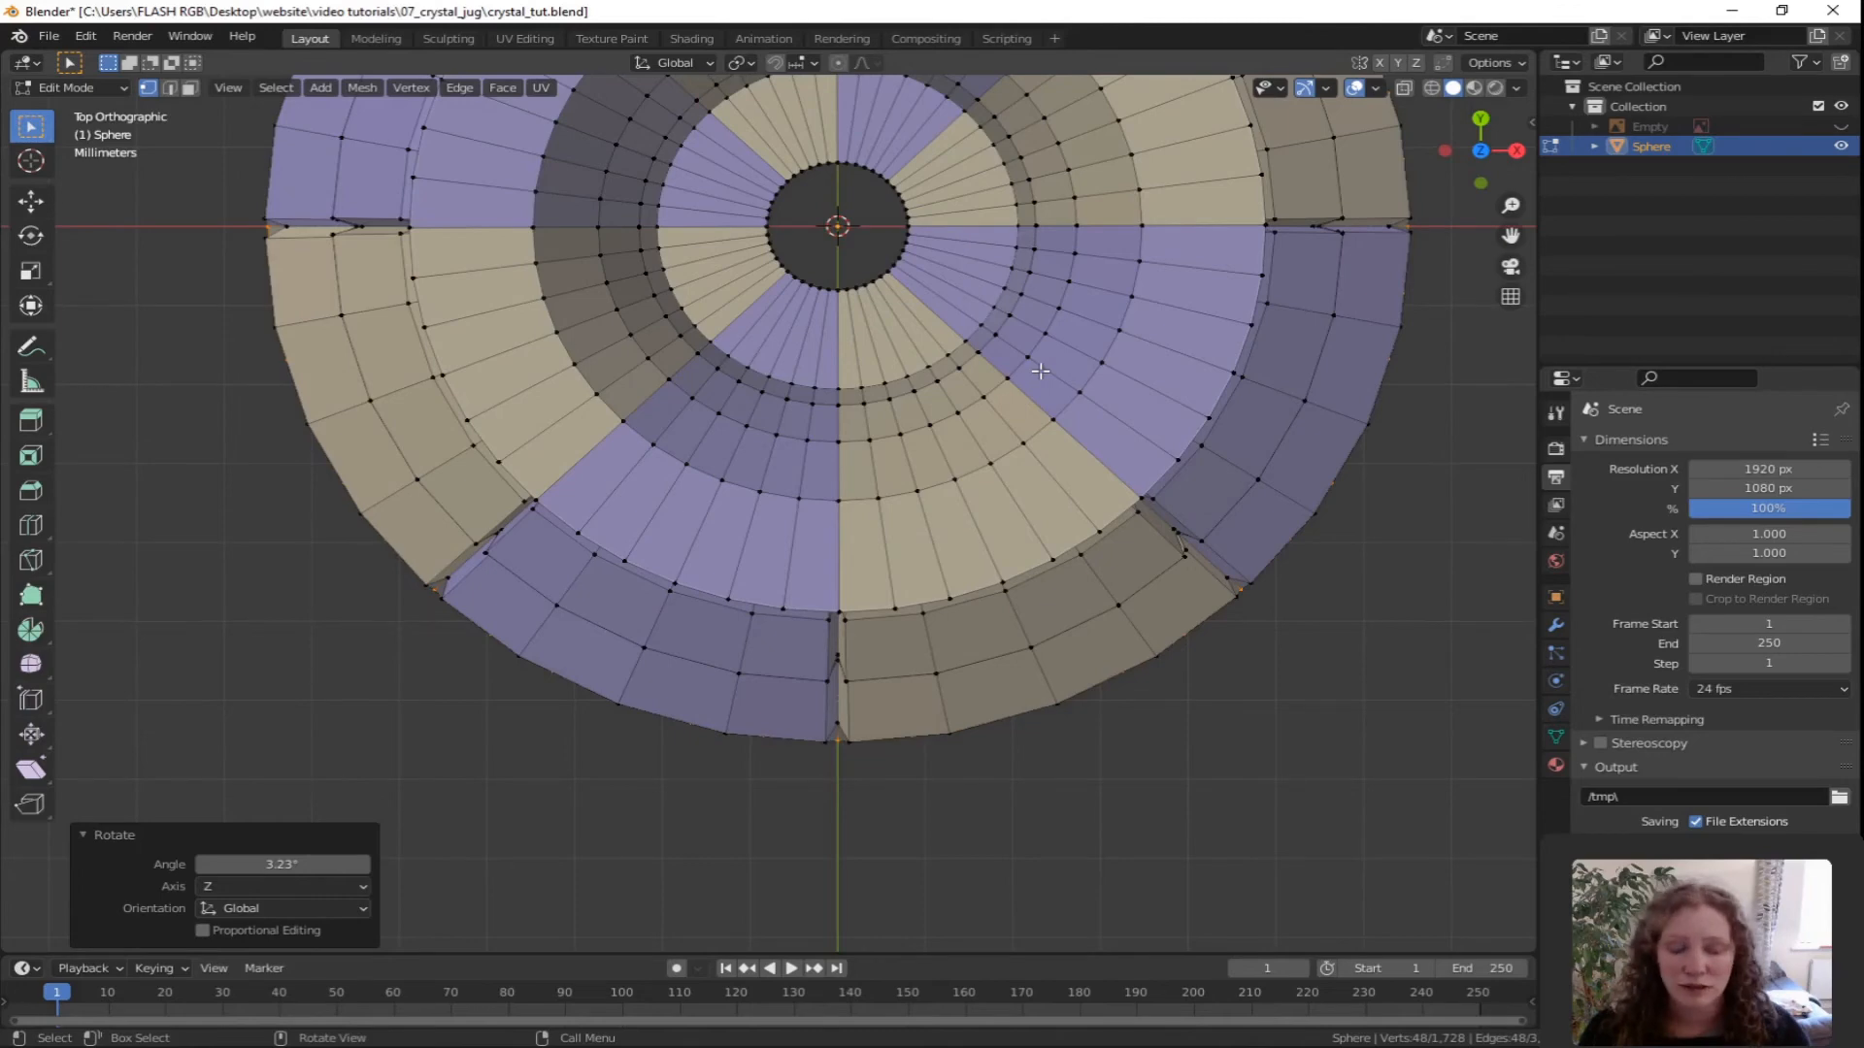
key("ctrl+KP_7")
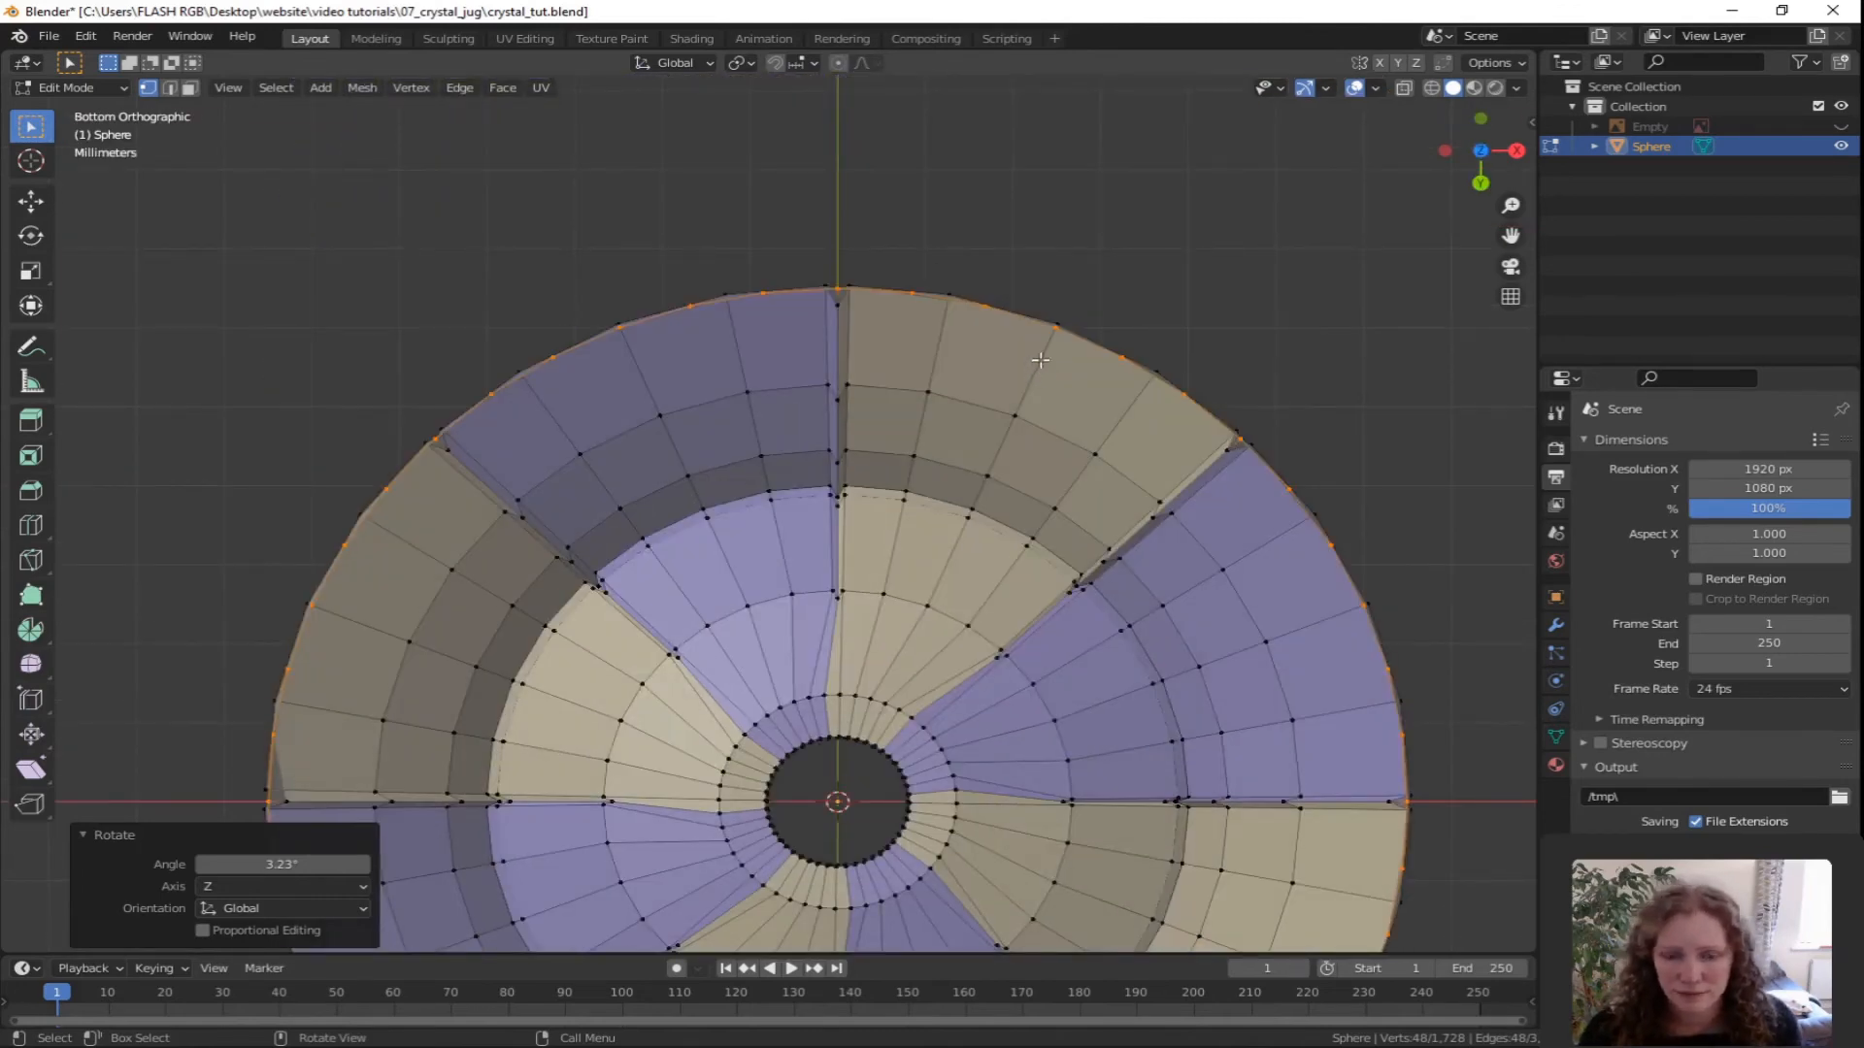
middle_click_drag(1103, 666, 1106, 461, "shift")
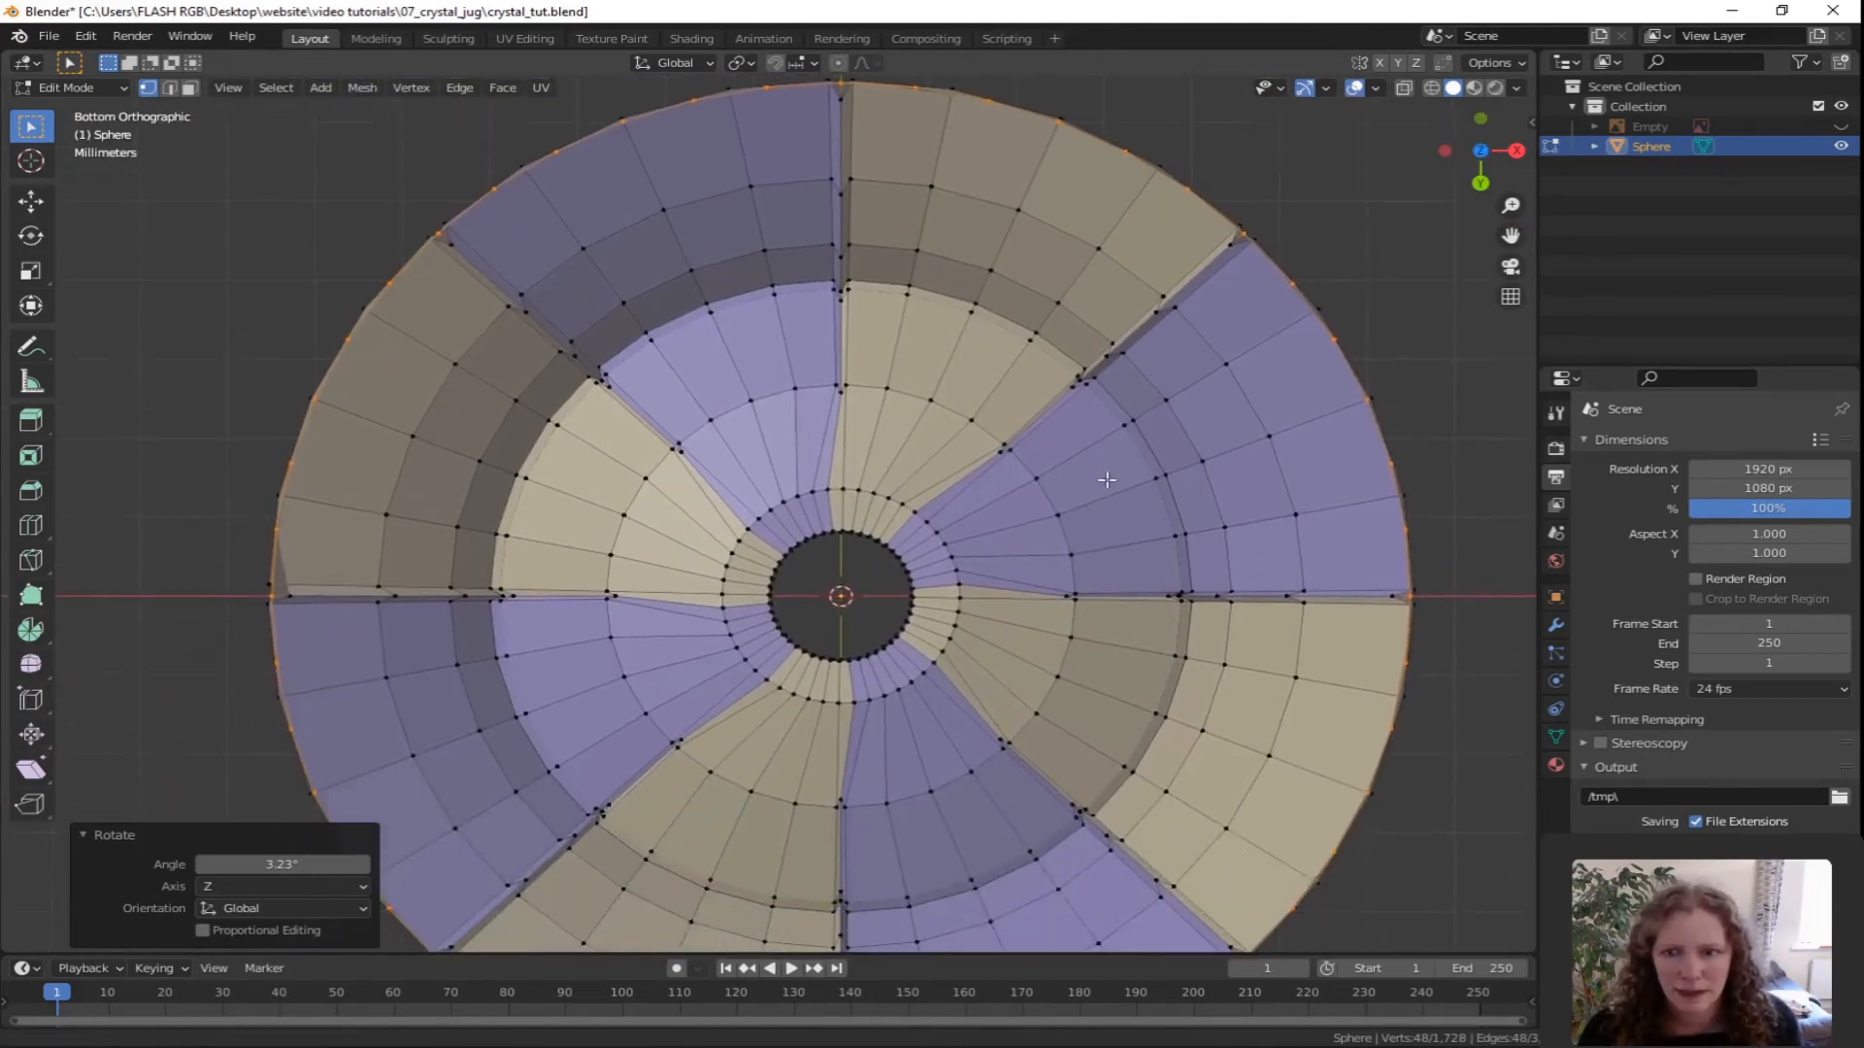
key("shift+d")
right_click(1262, 723)
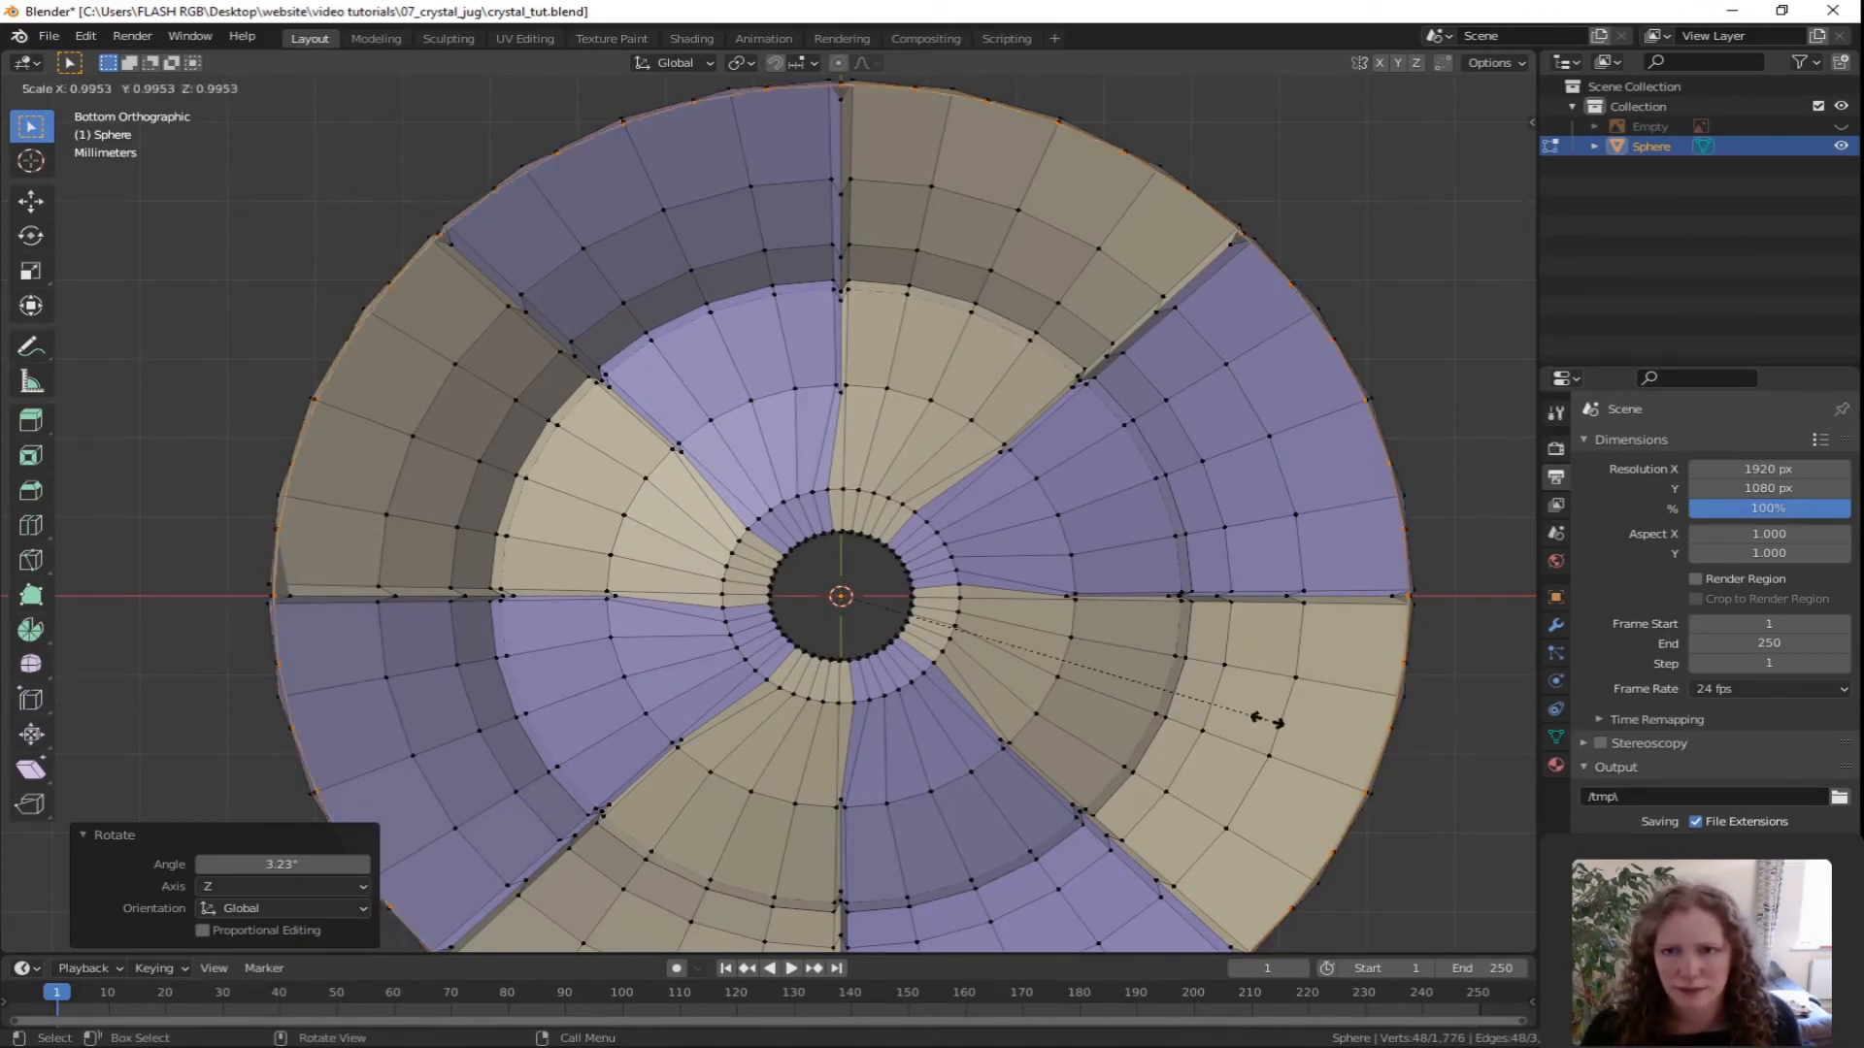
key("s")
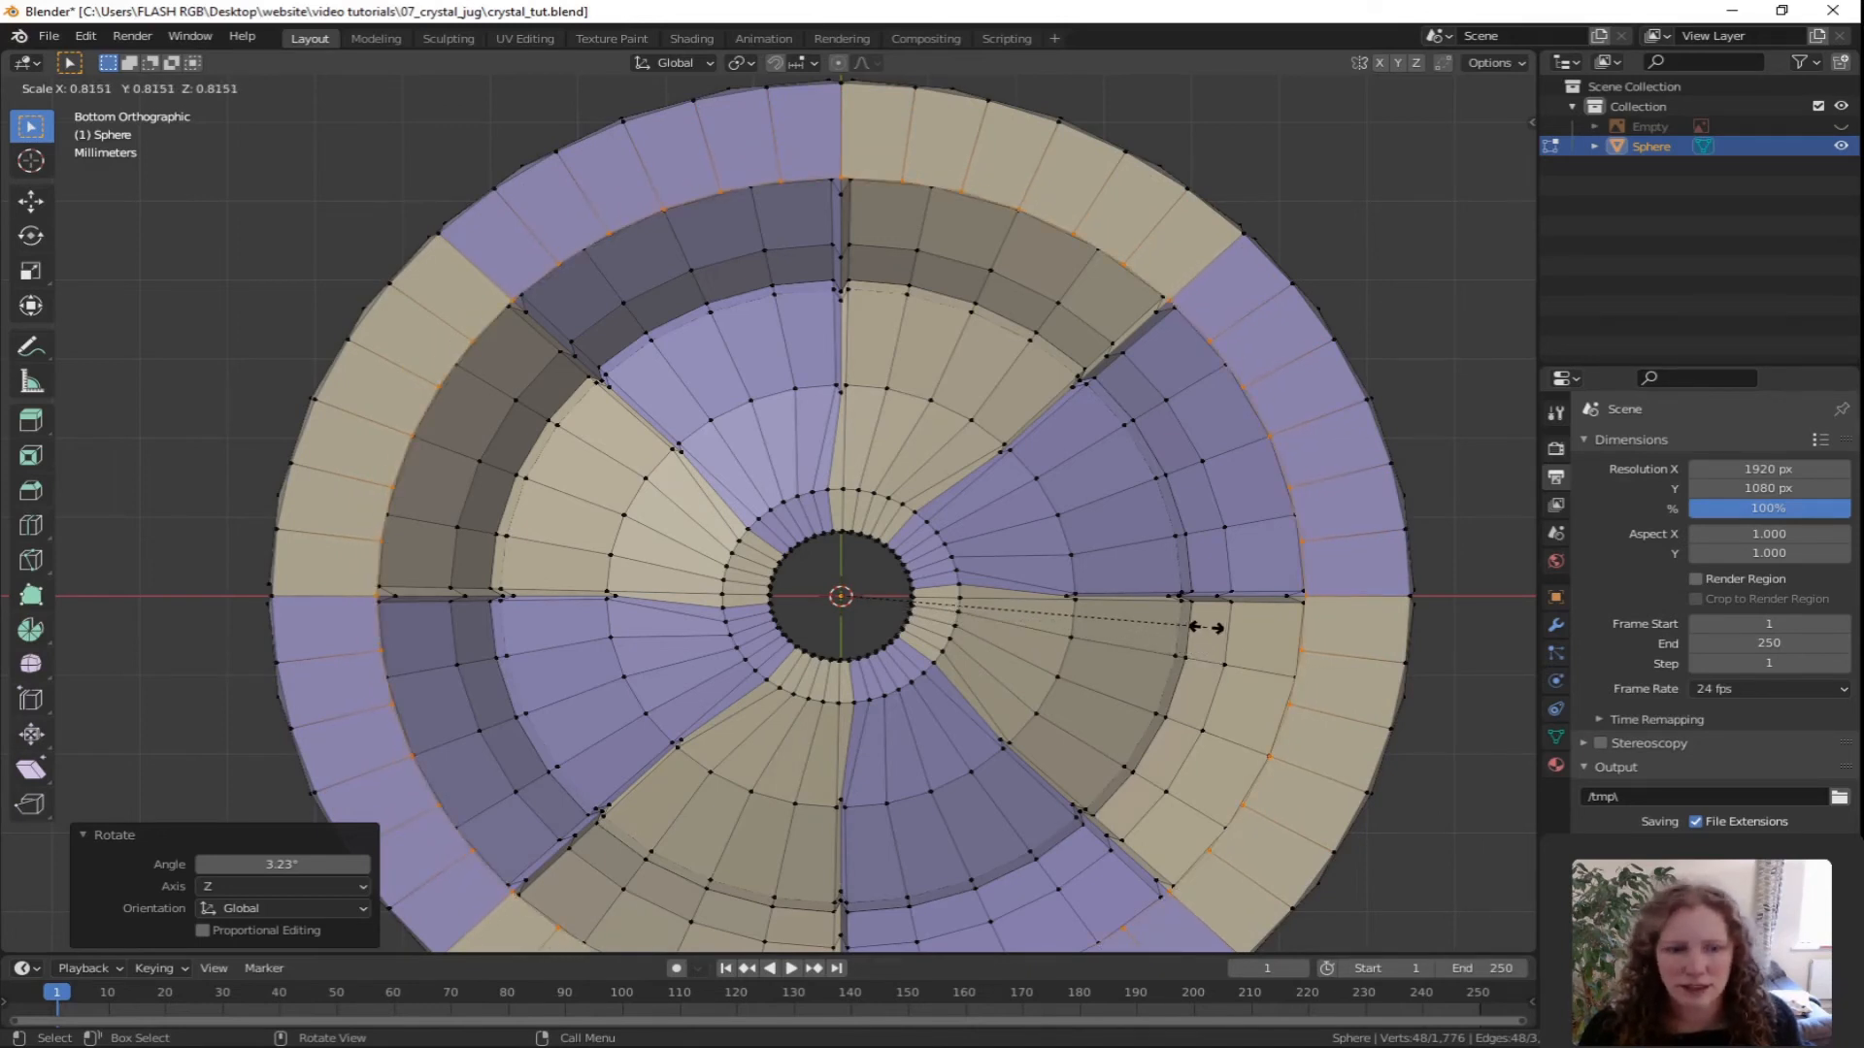
left_click(1206, 628)
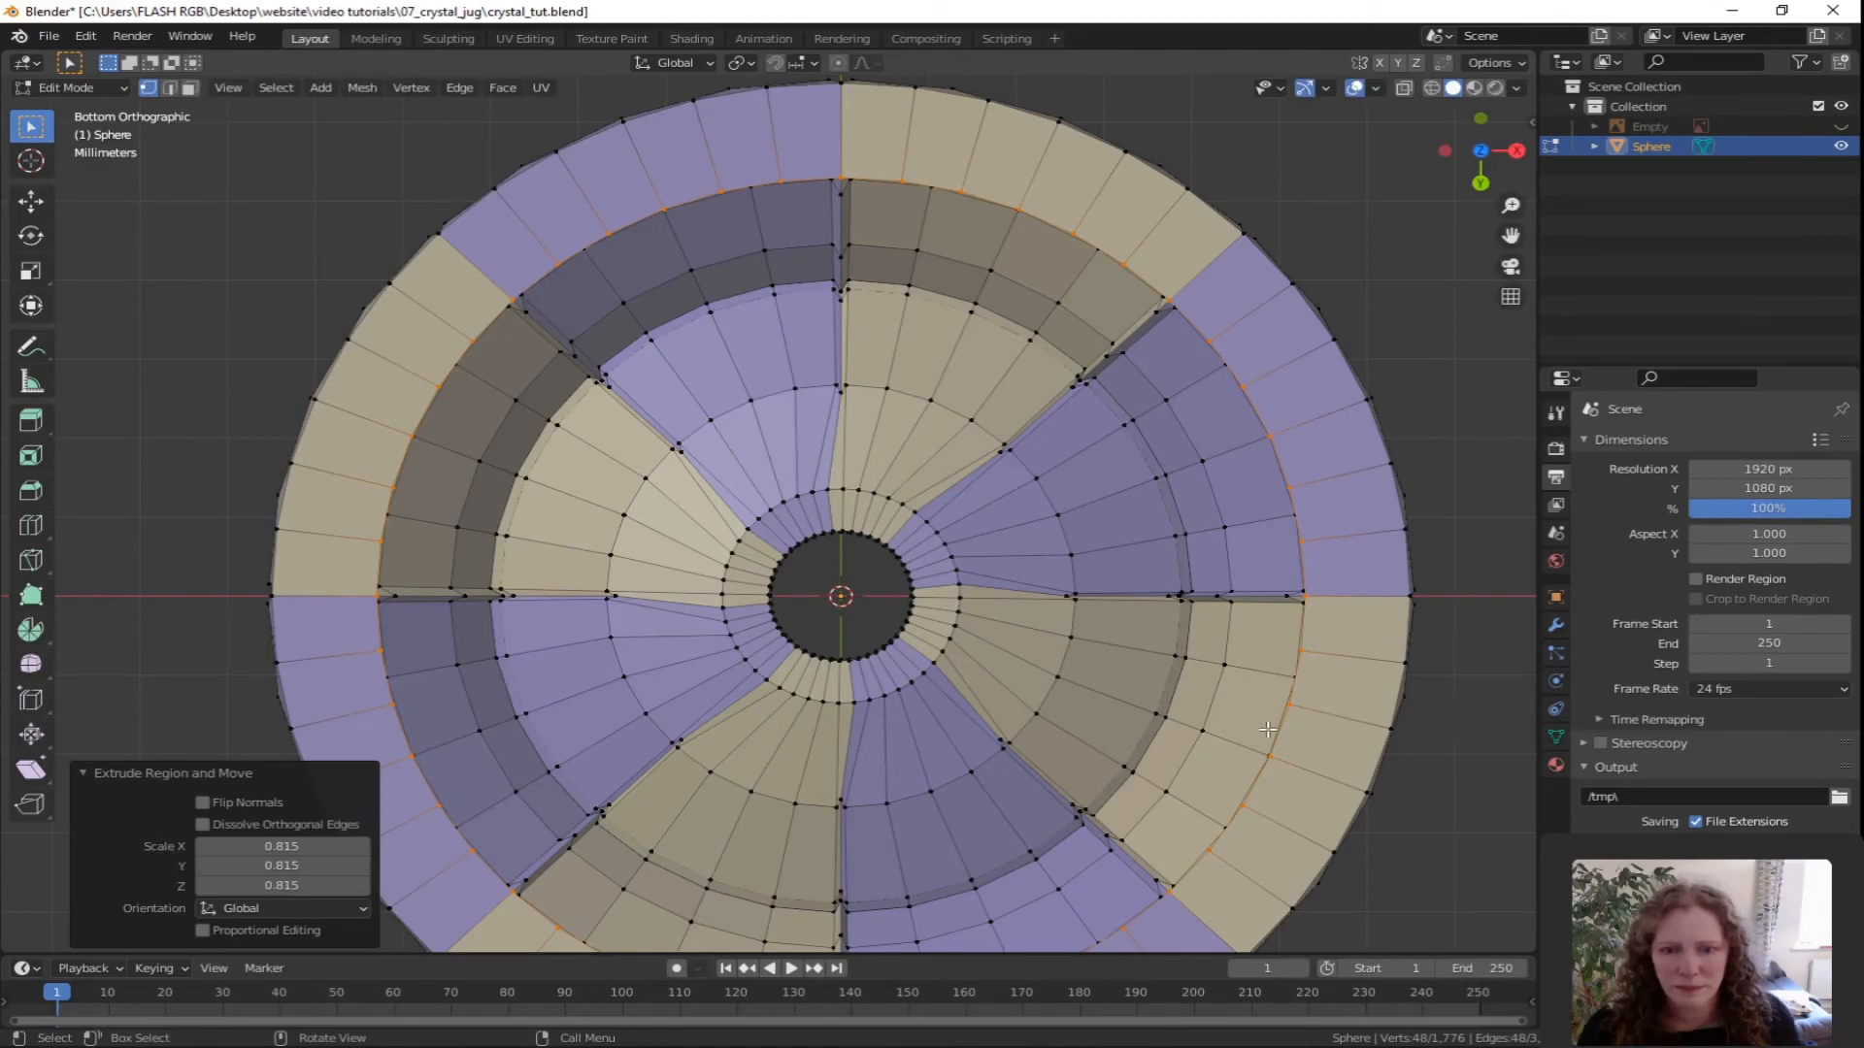
With X-ray on in front view, extrude the inner base loop up about 0.00091 m along Z to the outer wall's next edge loop.
key("KP_1")
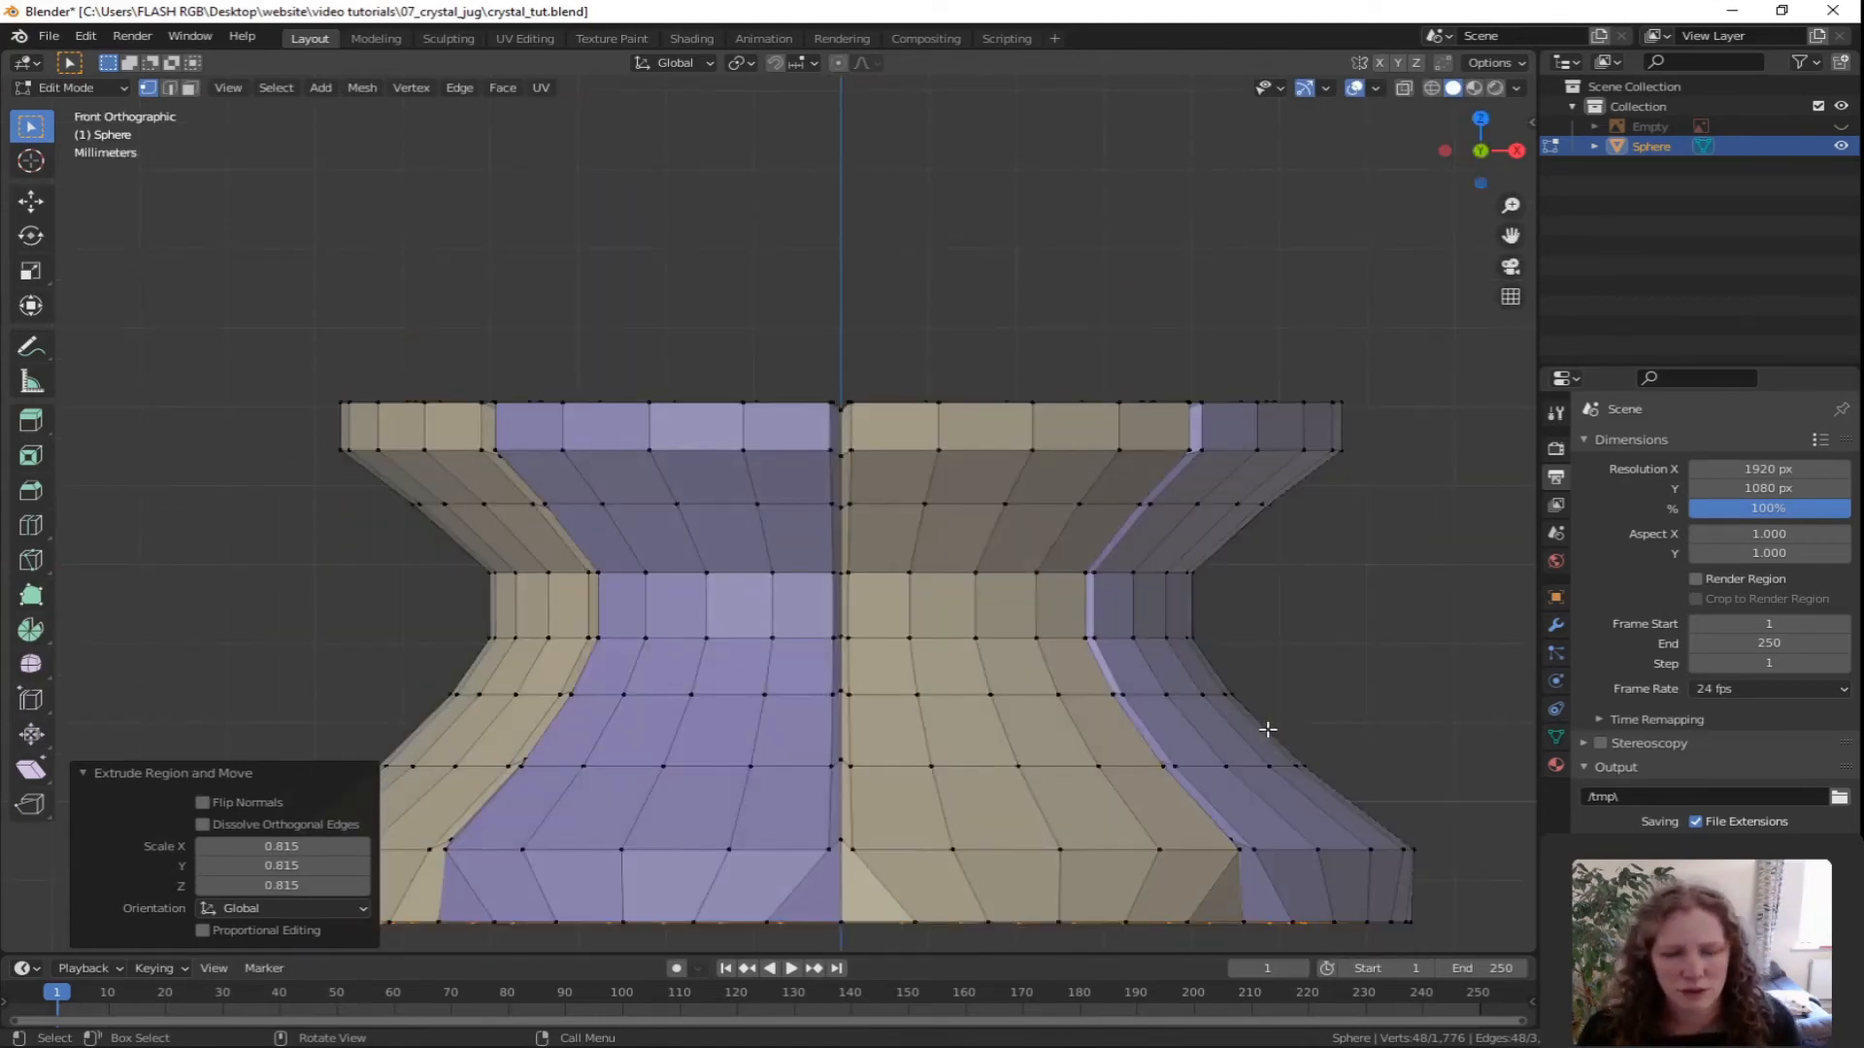
scroll(1236, 715, "down", 3)
middle_click_drag(1102, 769, 1144, 320, "shift")
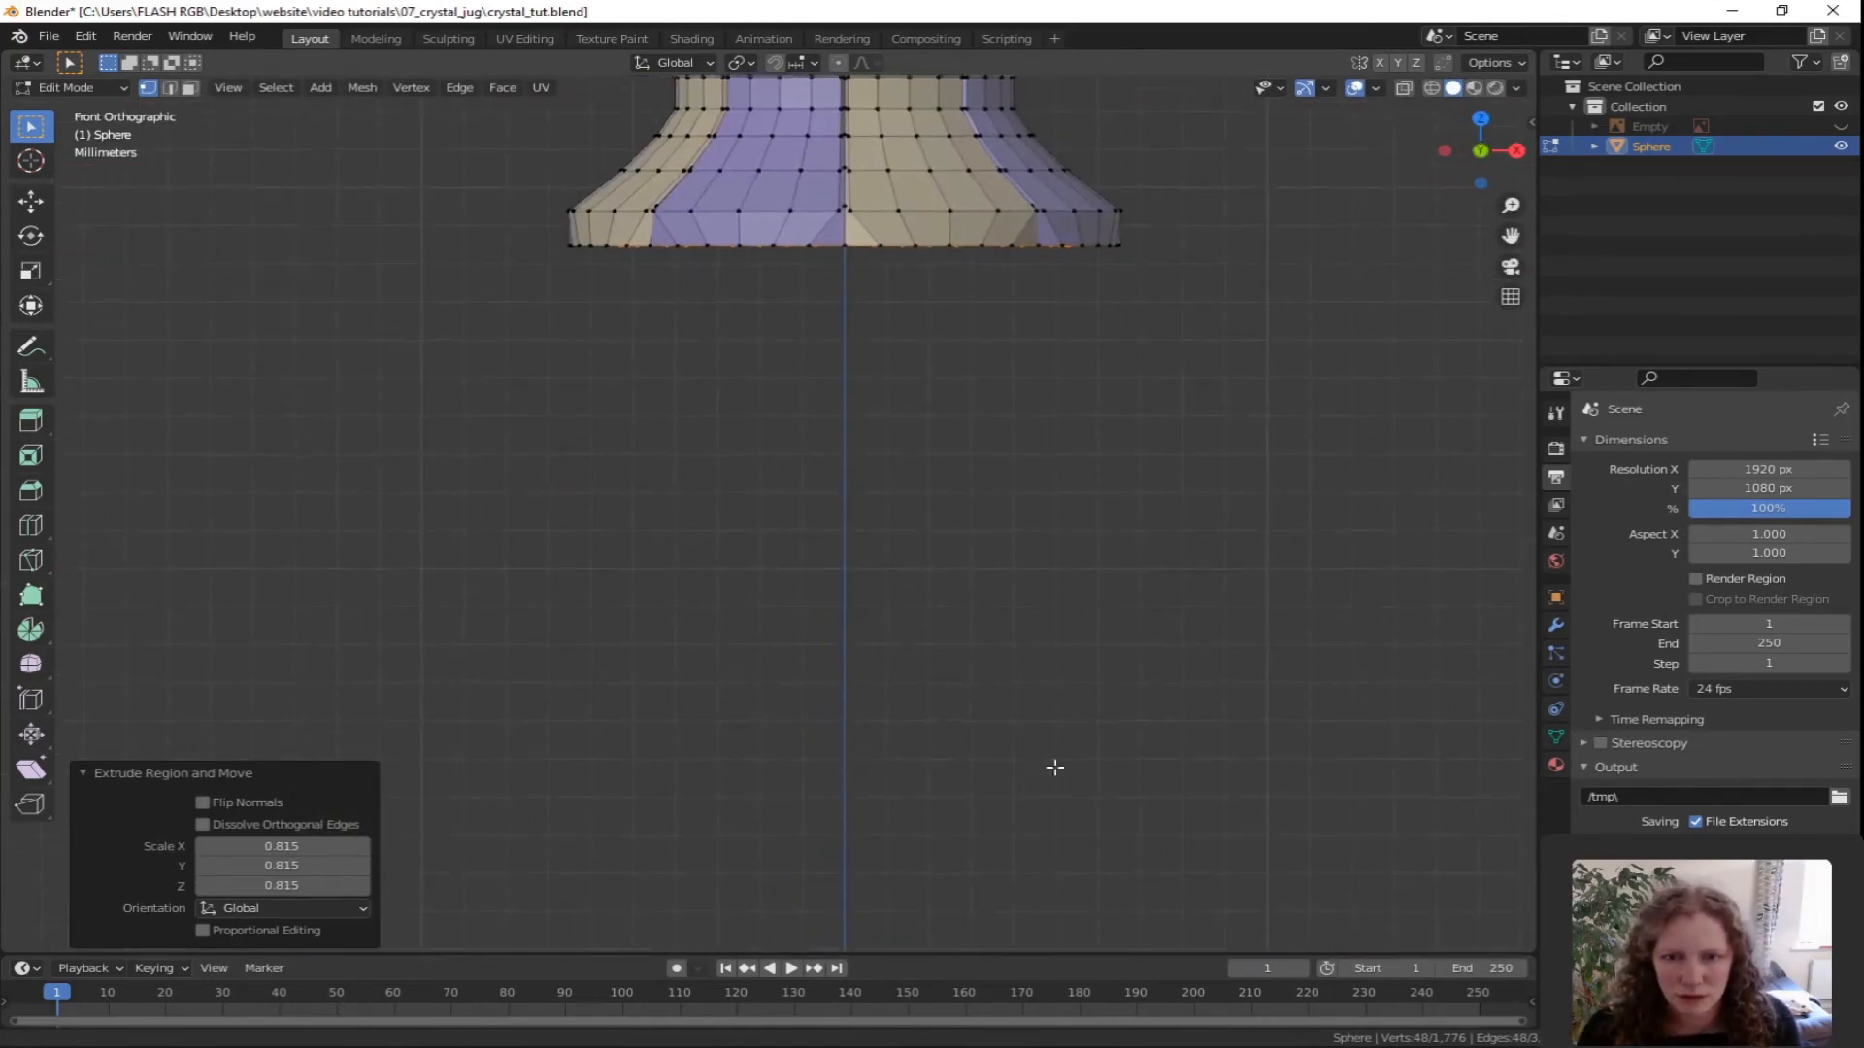
middle_click_drag(1054, 767, 1052, 941, "shift")
middle_click_drag(995, 290, 1068, 551, "shift")
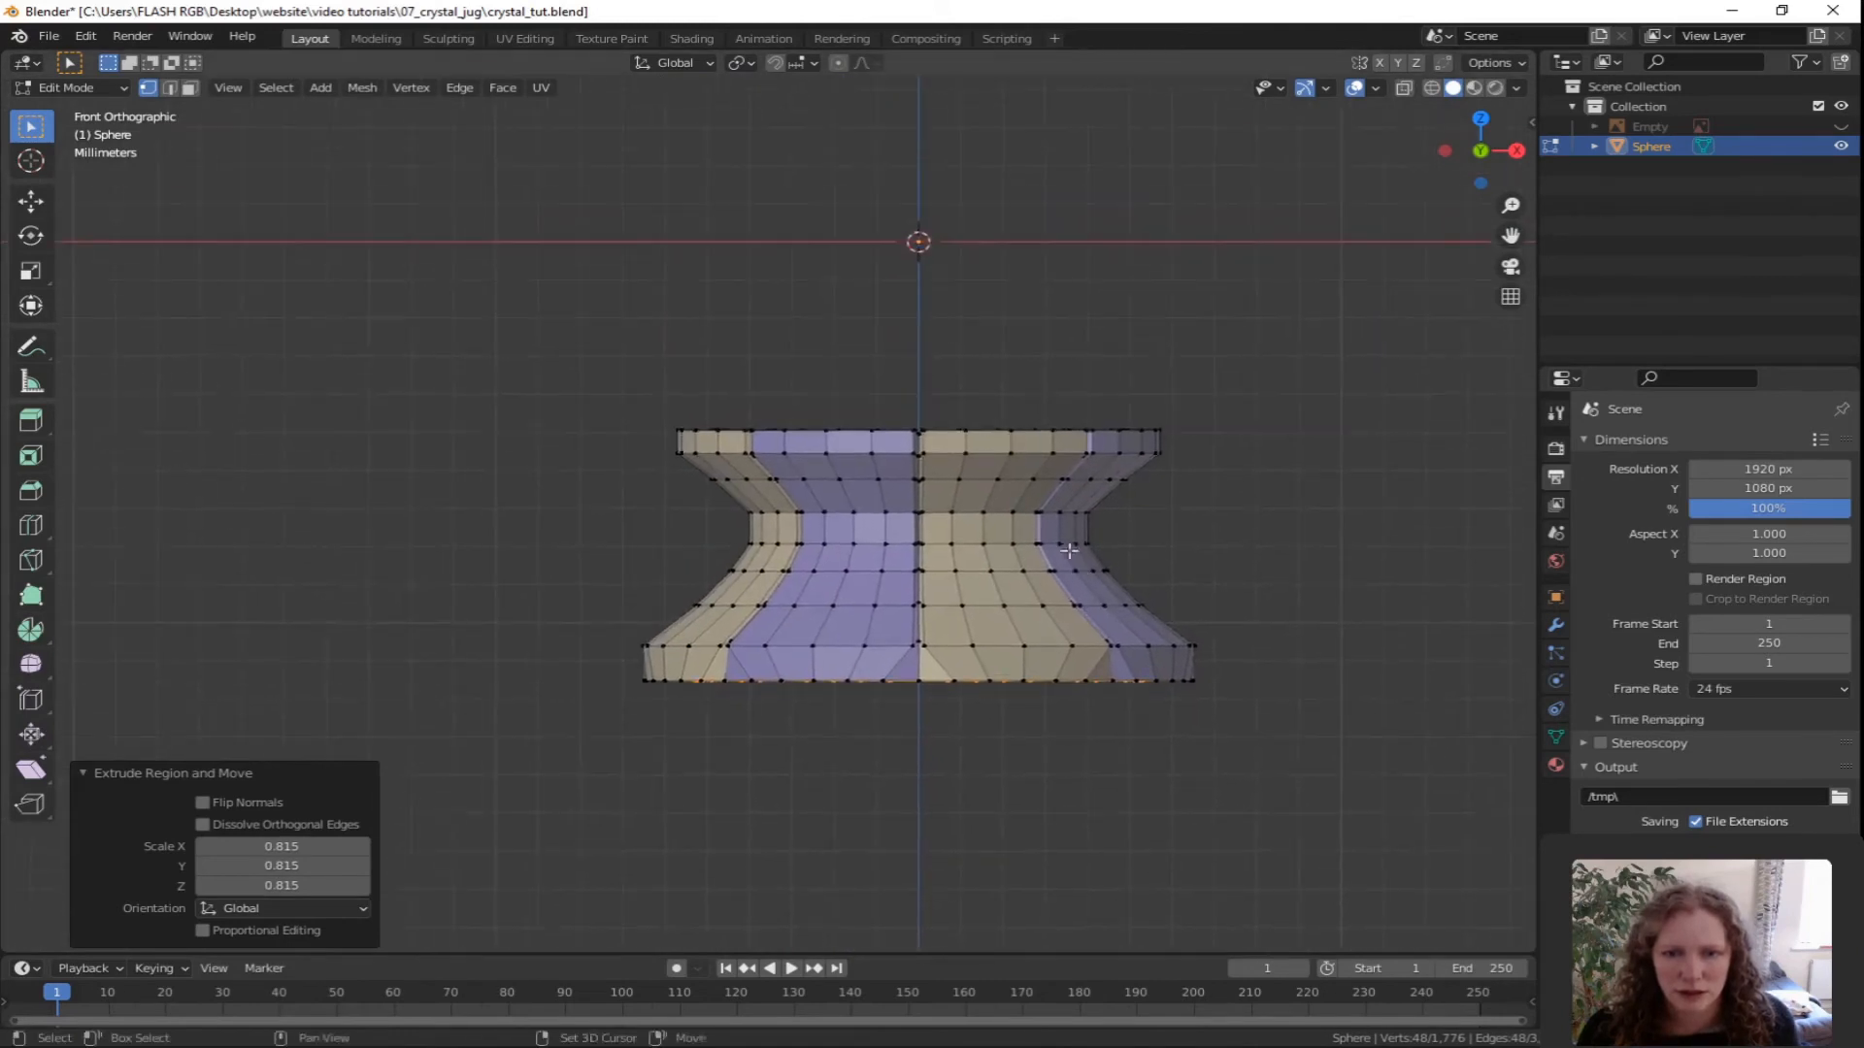
scroll(1069, 550, "up", 3)
middle_click_drag(1085, 677, 888, 544, "shift")
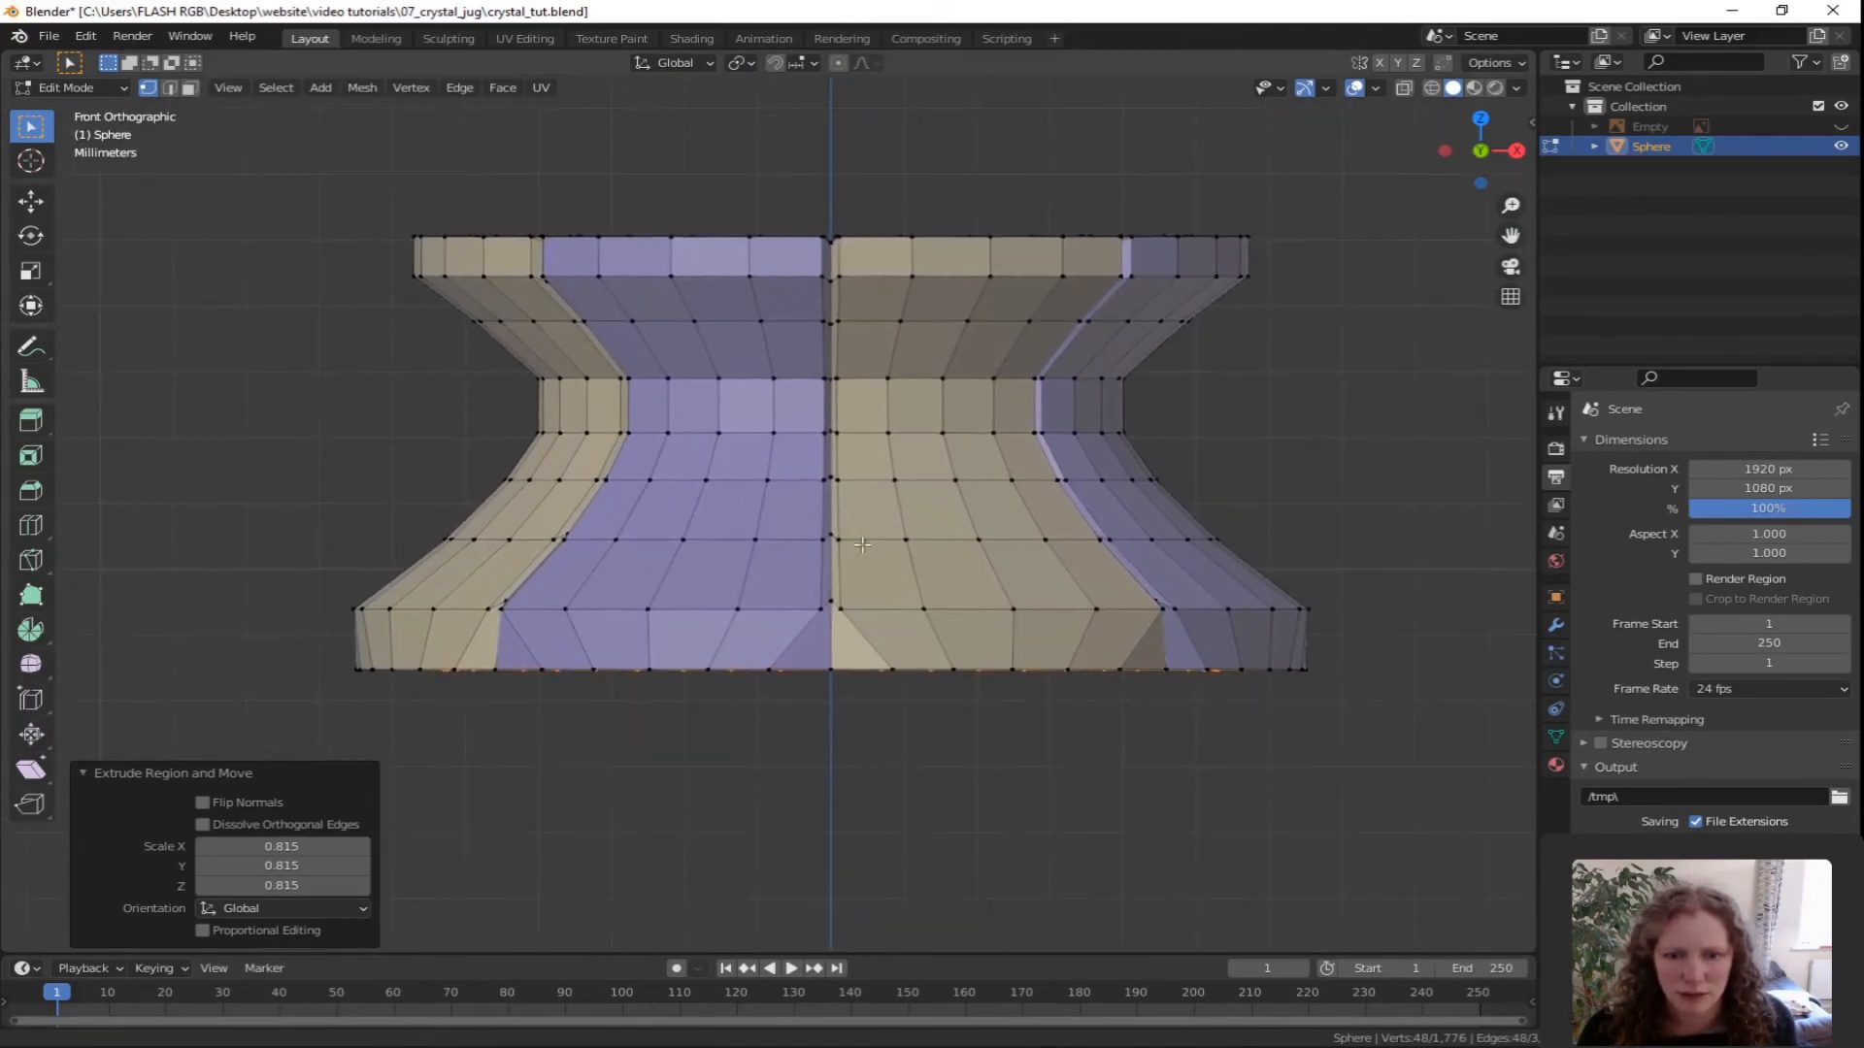
left_click(1404, 88)
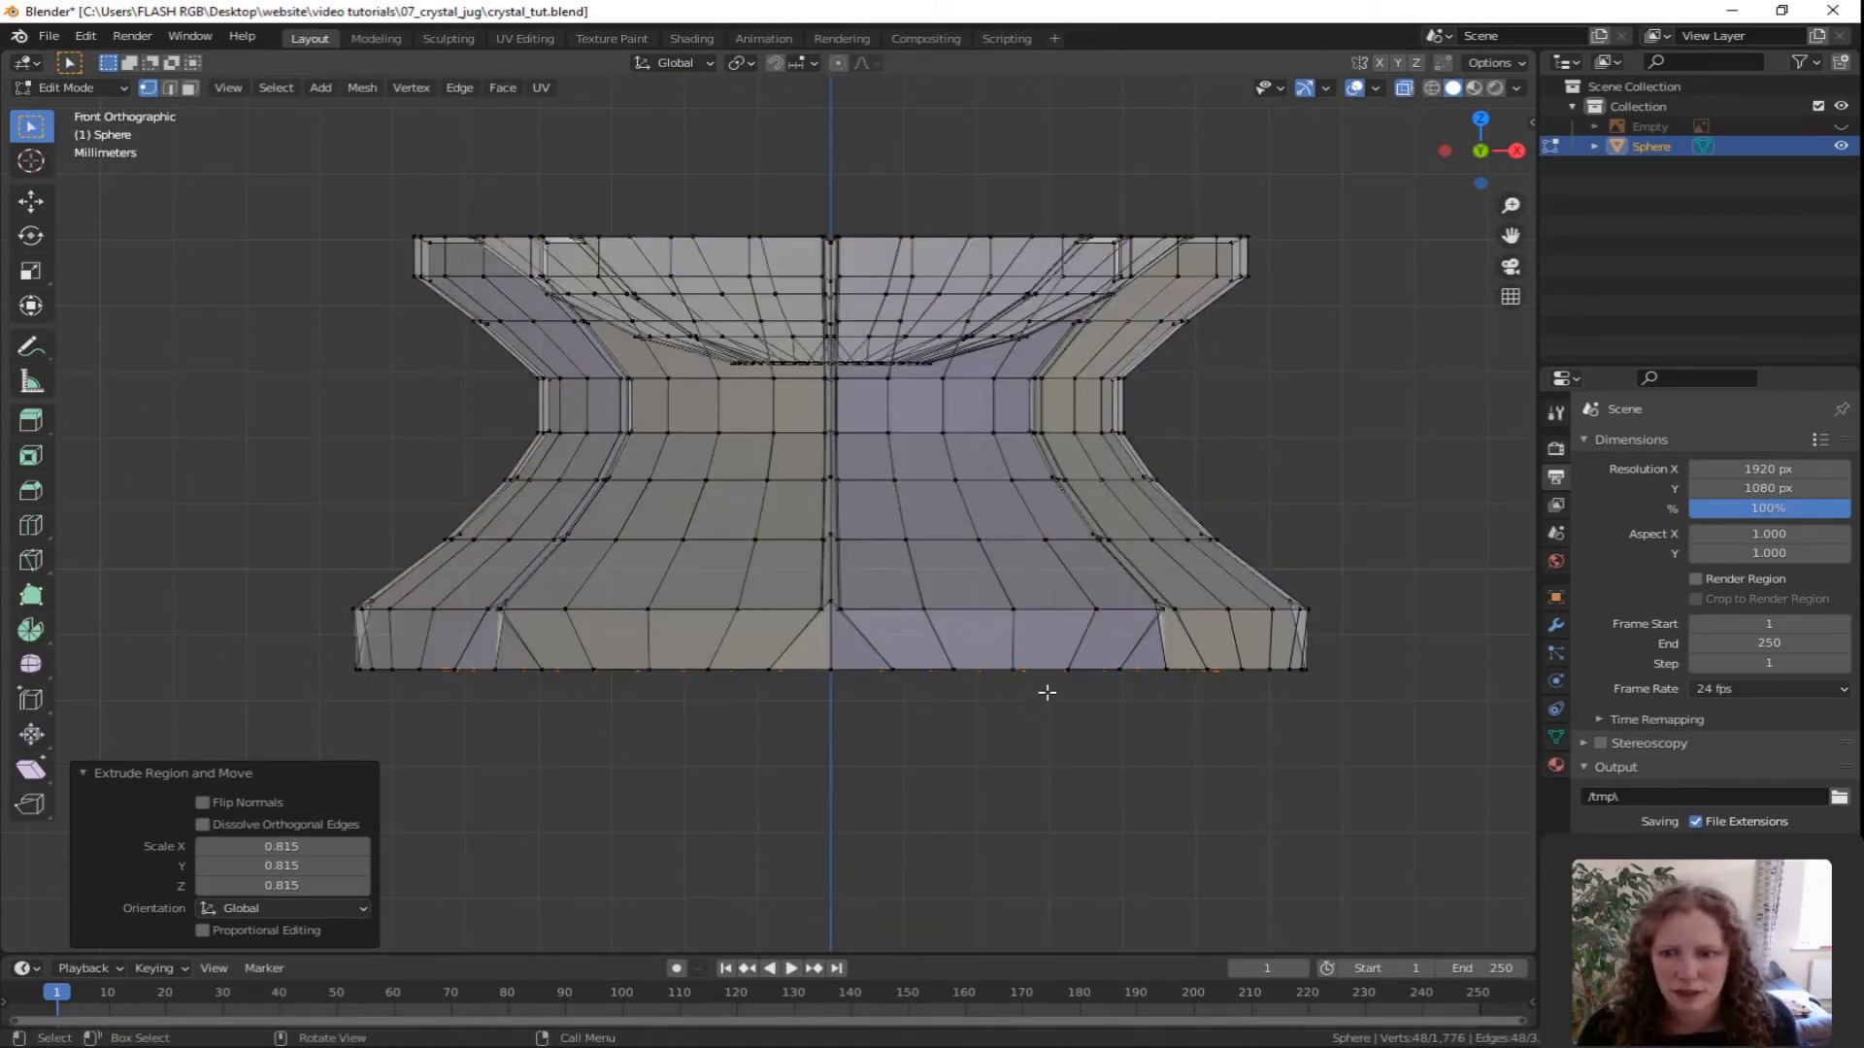
key("e")
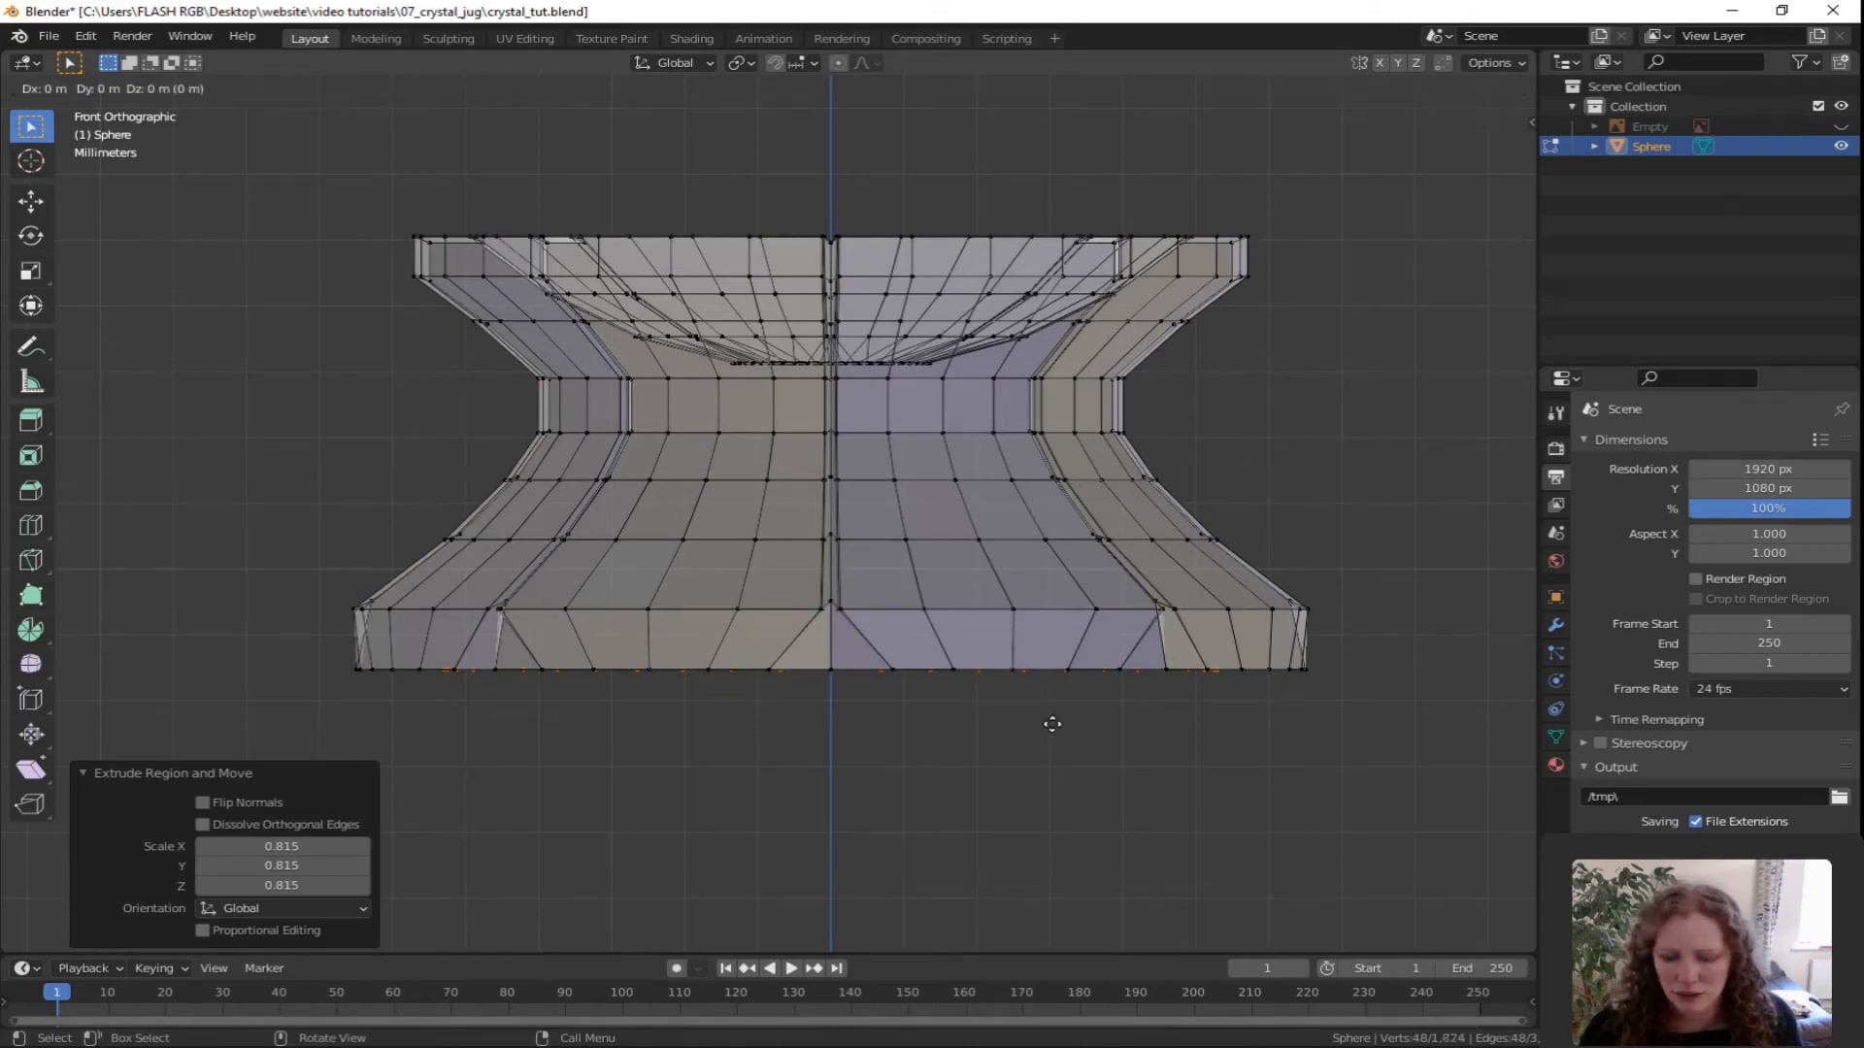
key("z")
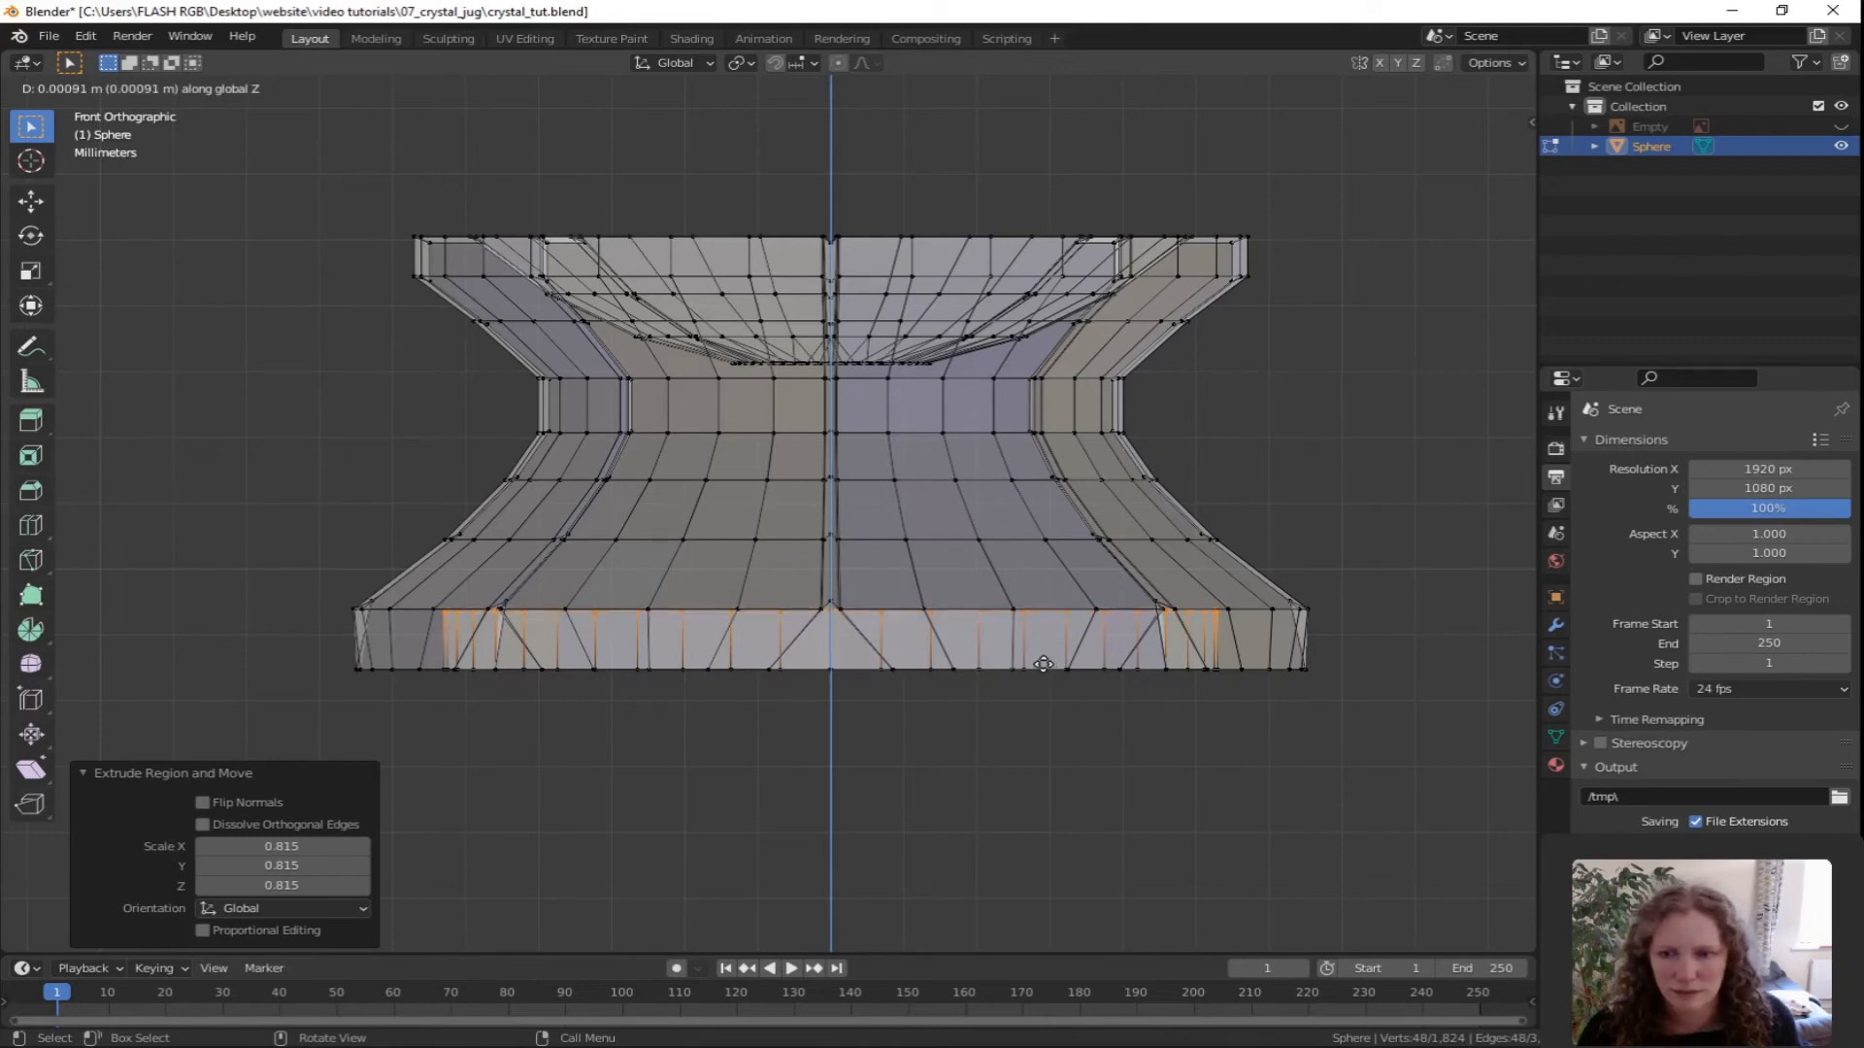
left_click(1044, 663)
Extrude the inner wall loop up another 0.001046 m along Z and scale it to about 0.798 to follow the outer slope.
key("e")
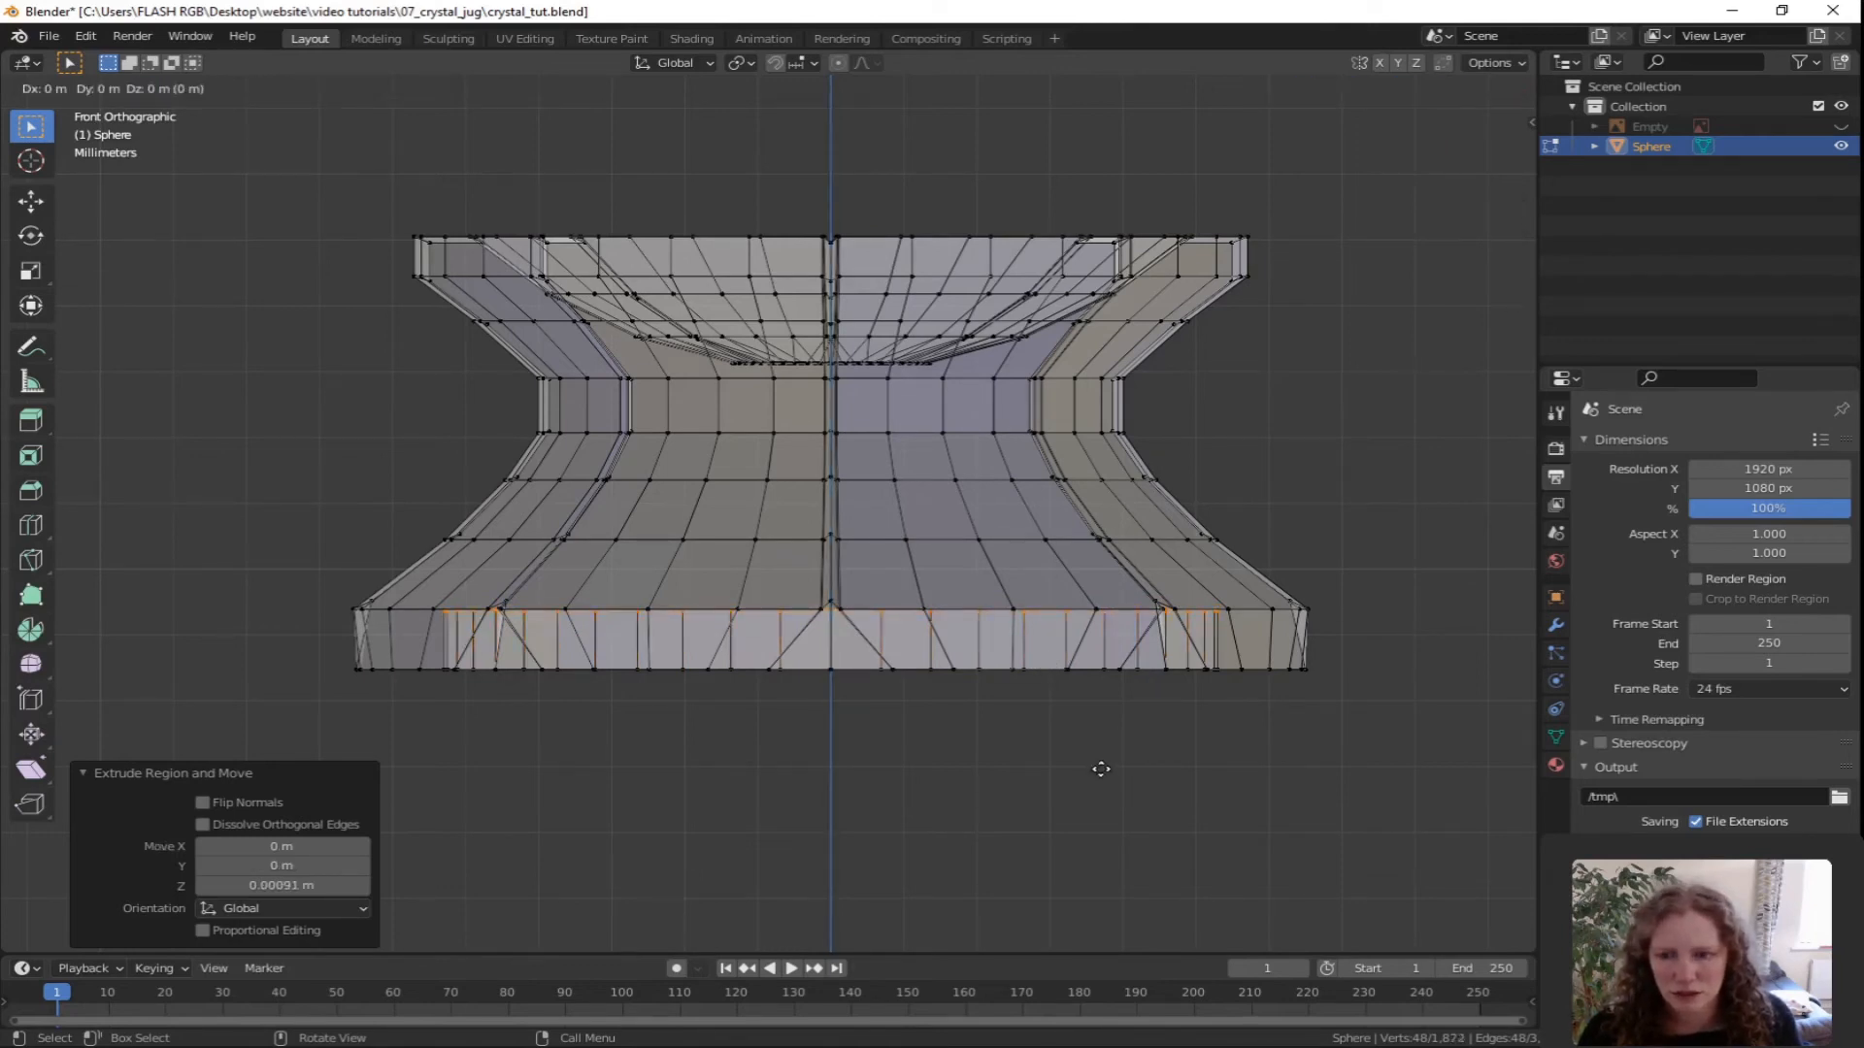
key("z")
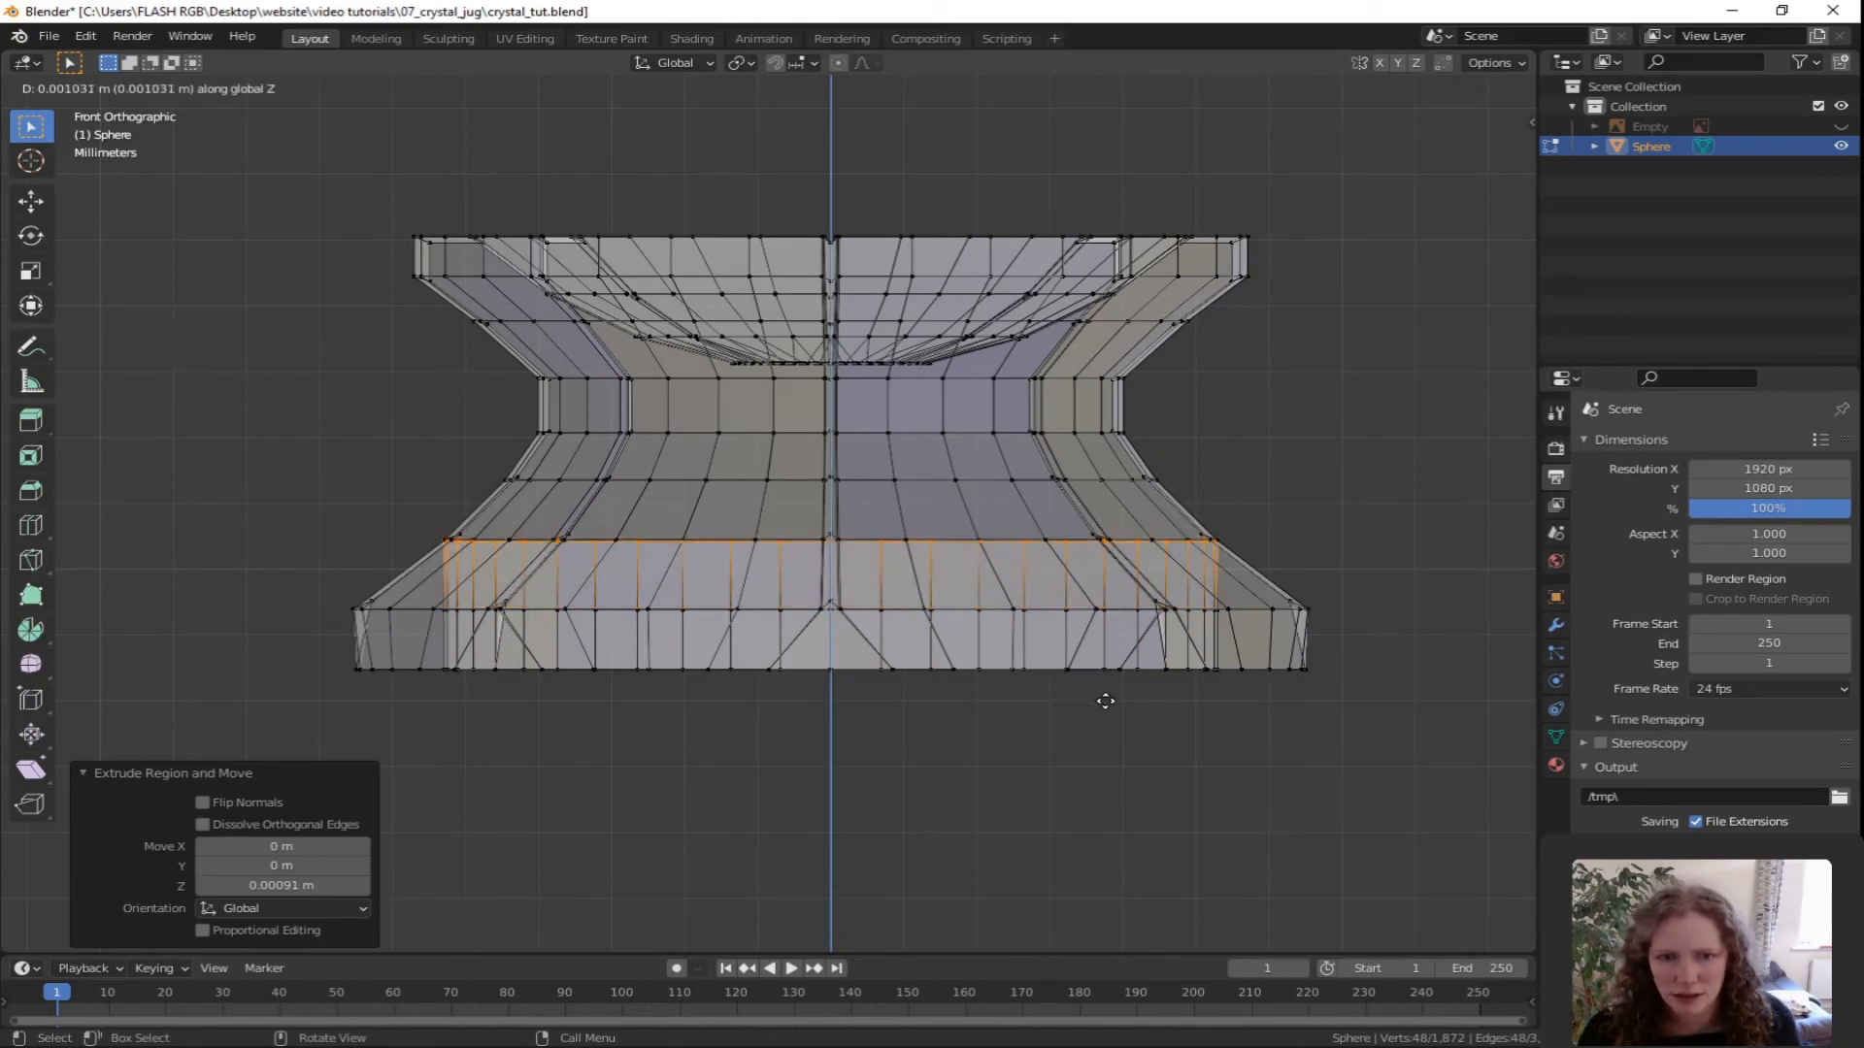
left_click(1105, 699)
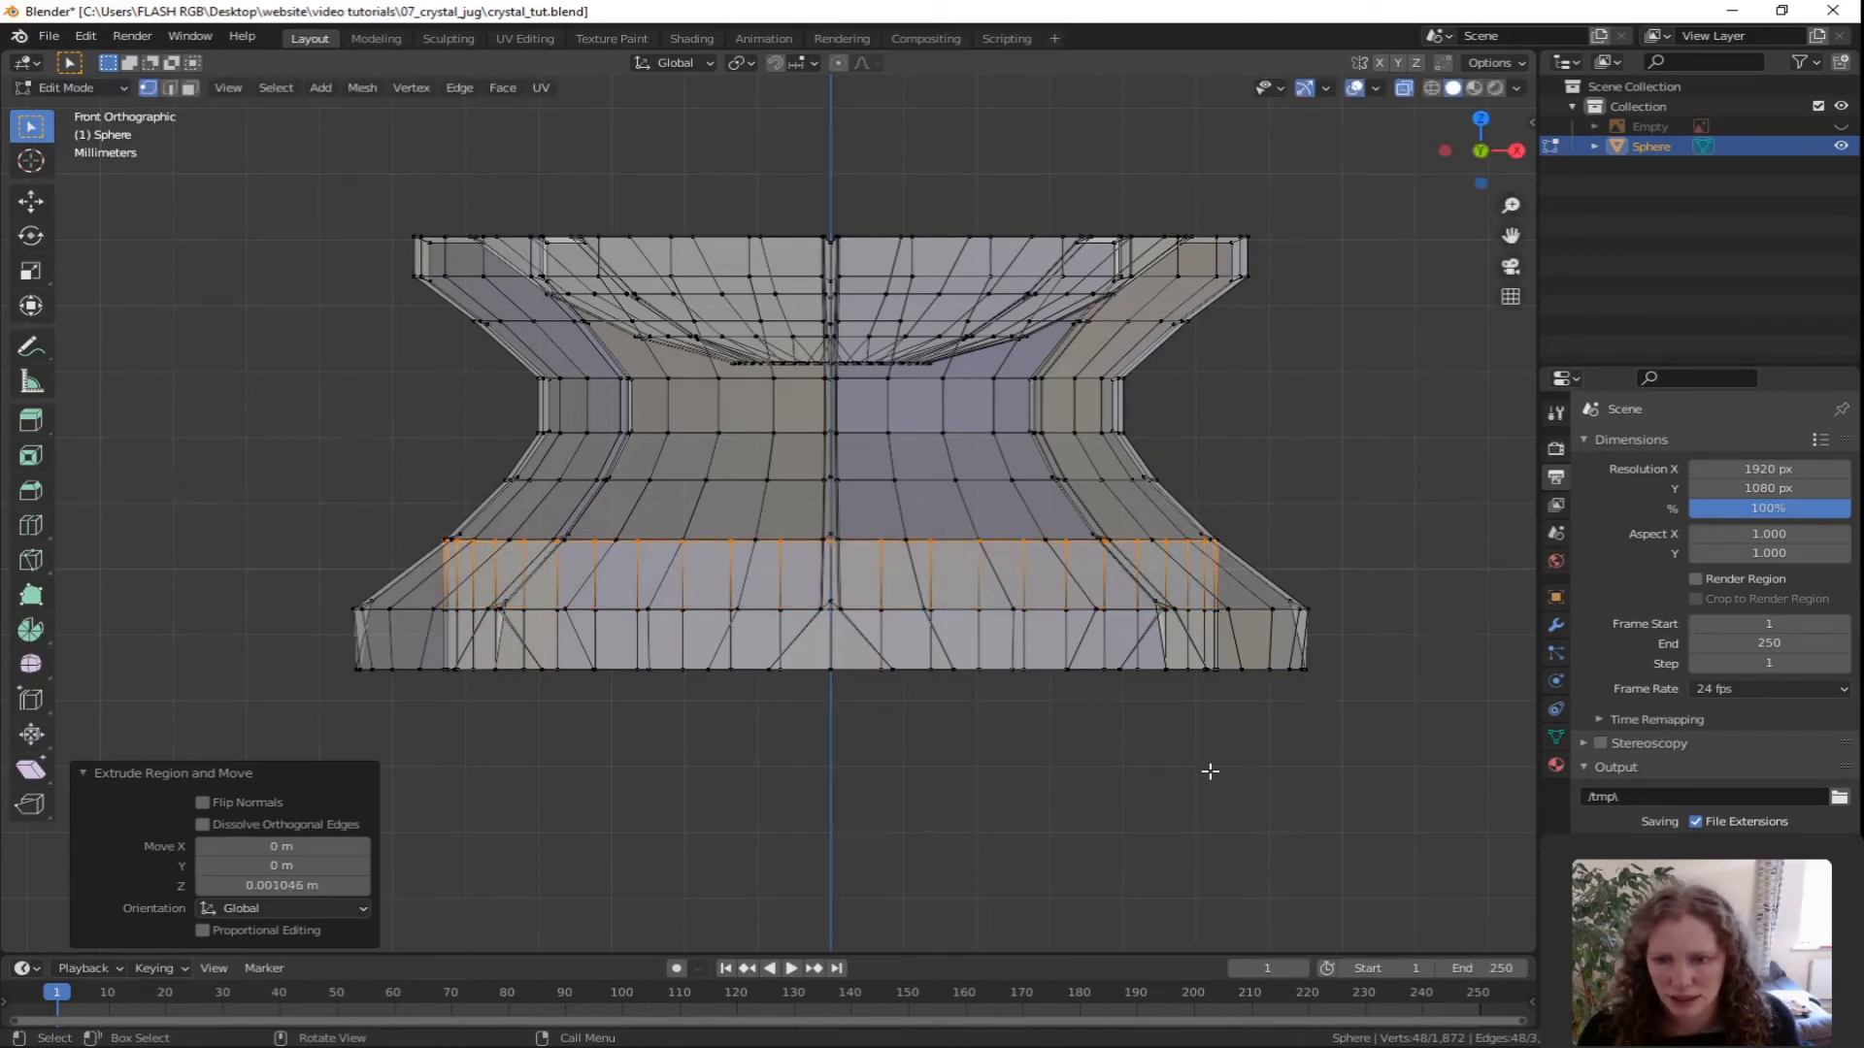
key("s")
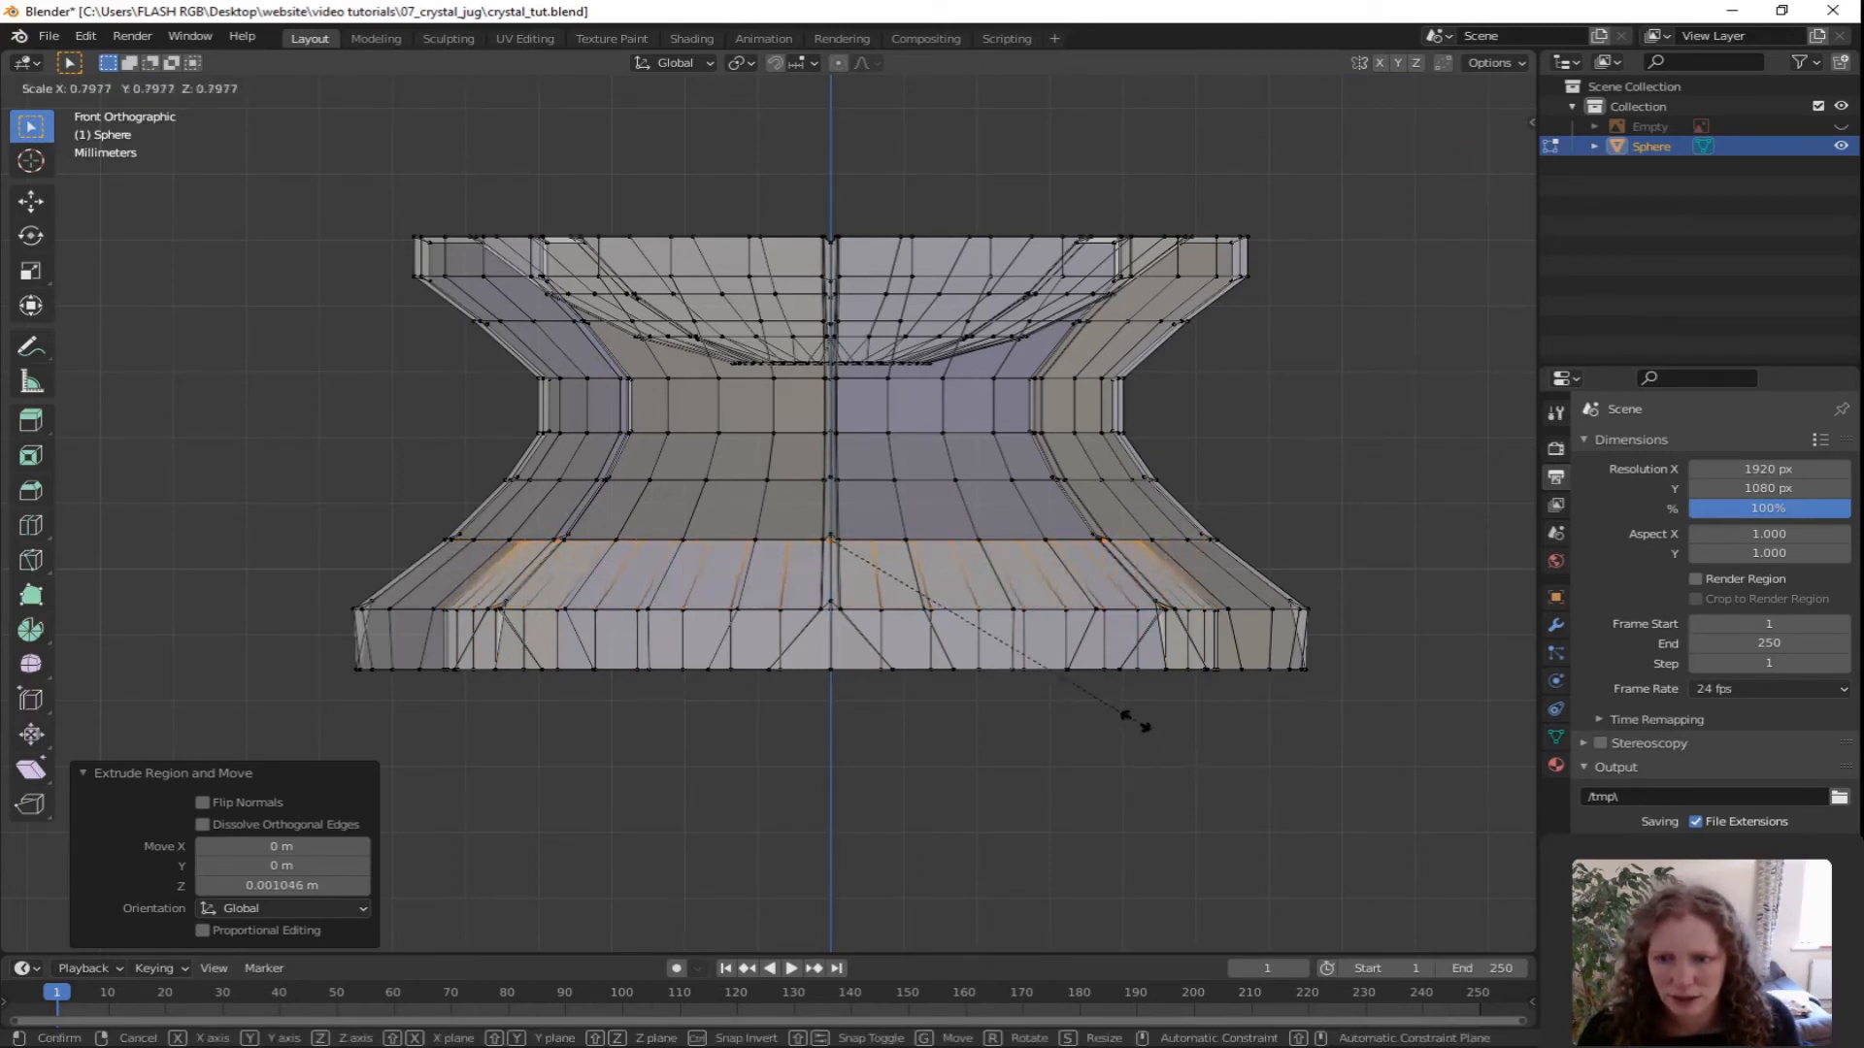
left_click(1134, 721)
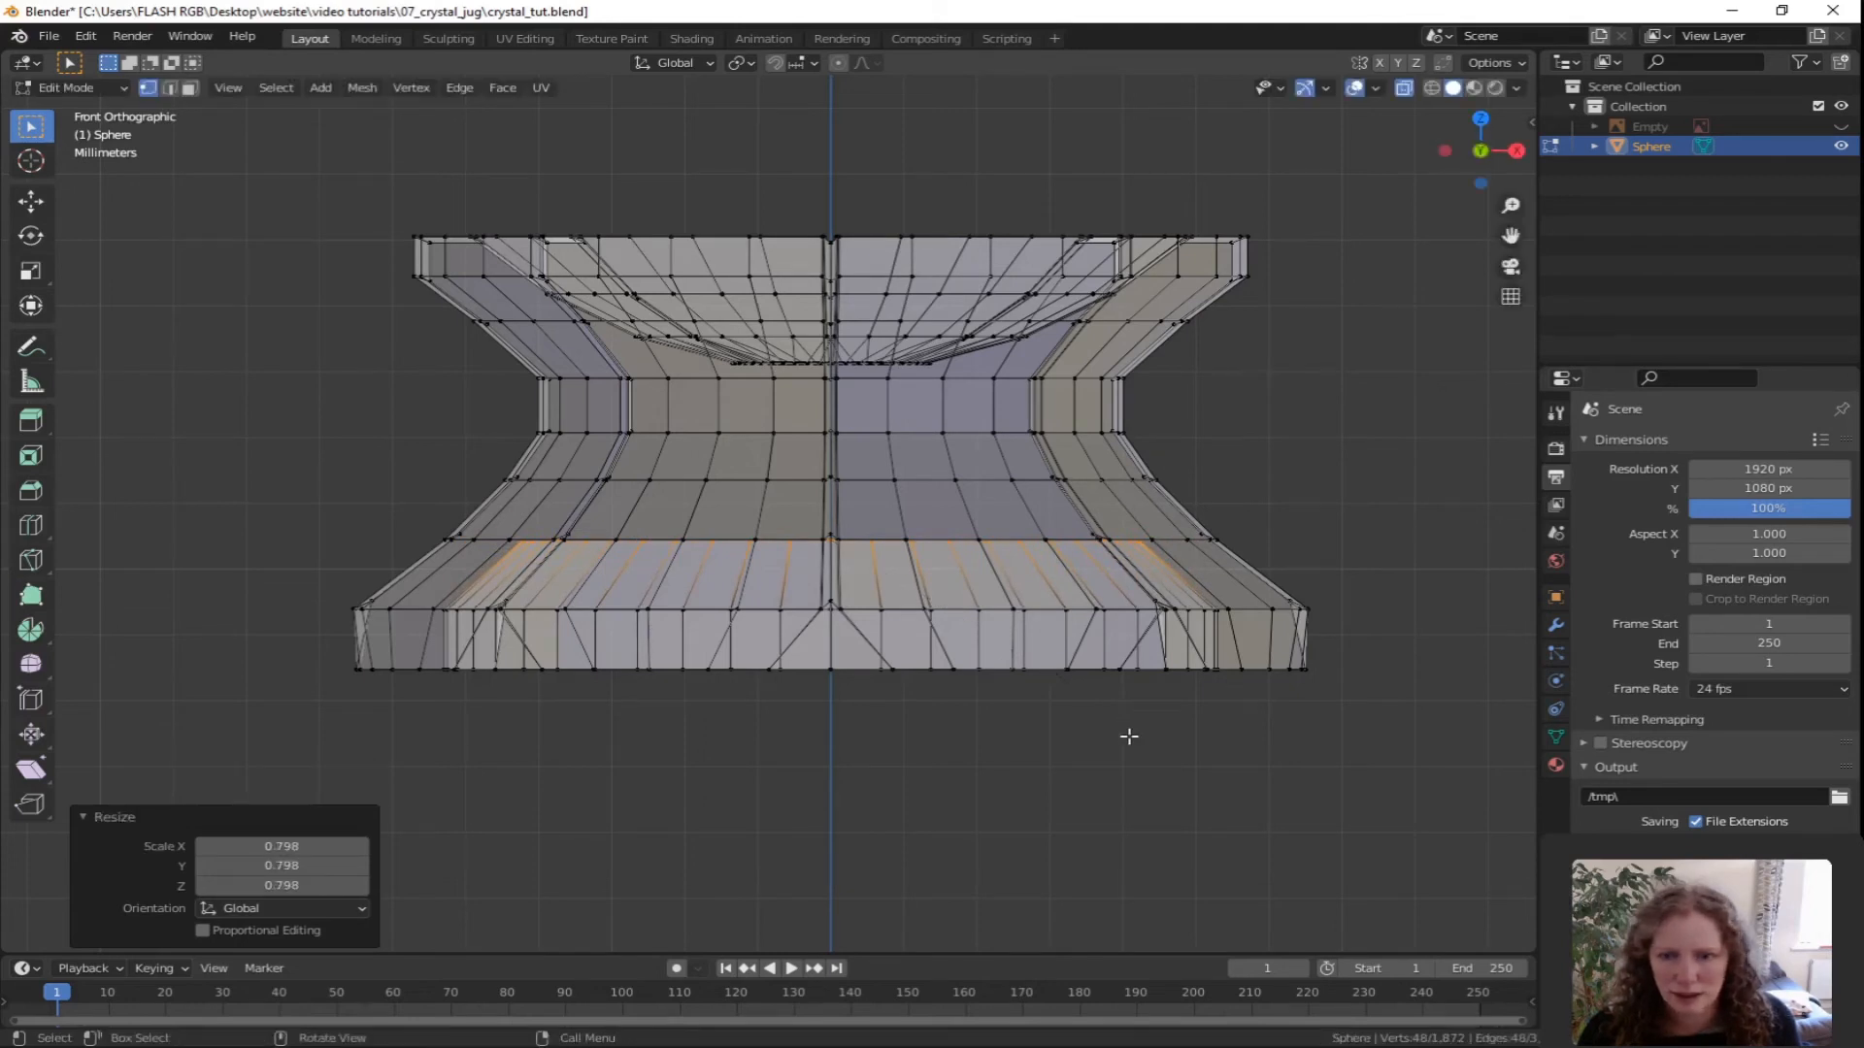
Extrude the inner loop up 0.000925 m along Z and scale it to about 0.816 to follow the narrowing neck.
key("e")
key("z")
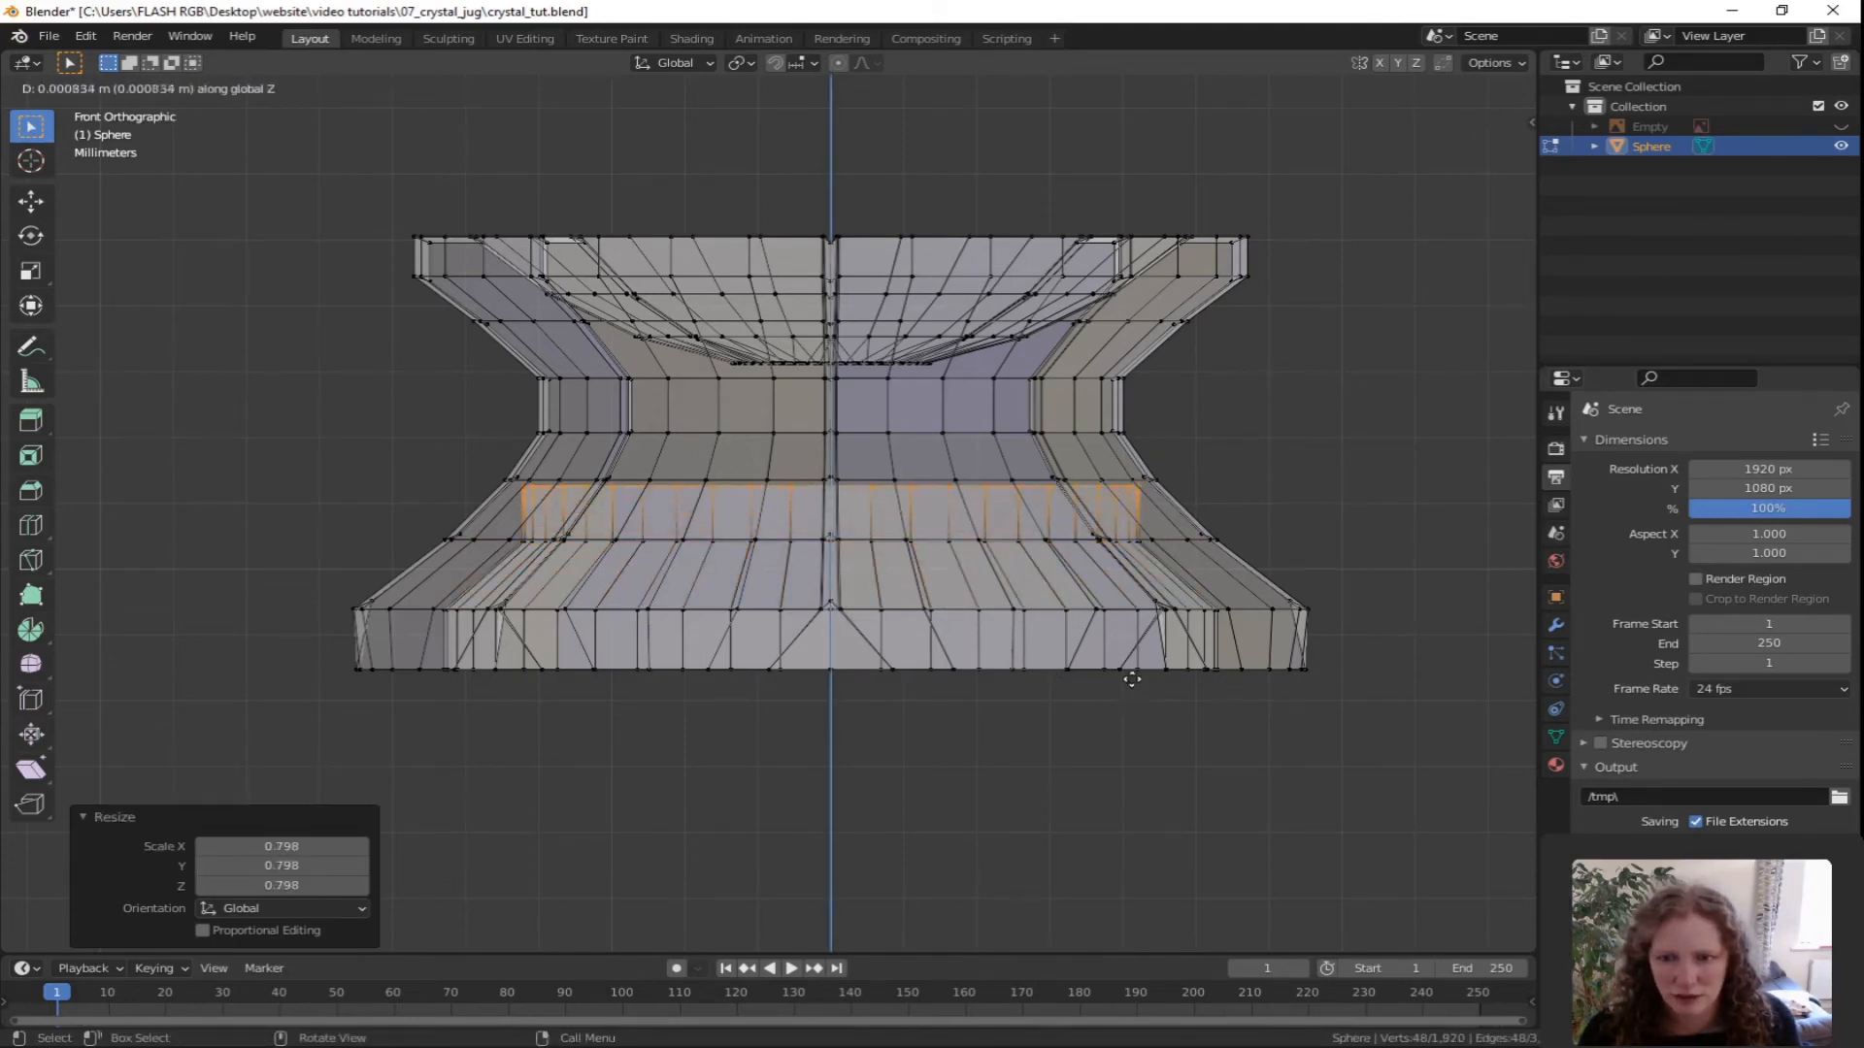
left_click(1132, 675)
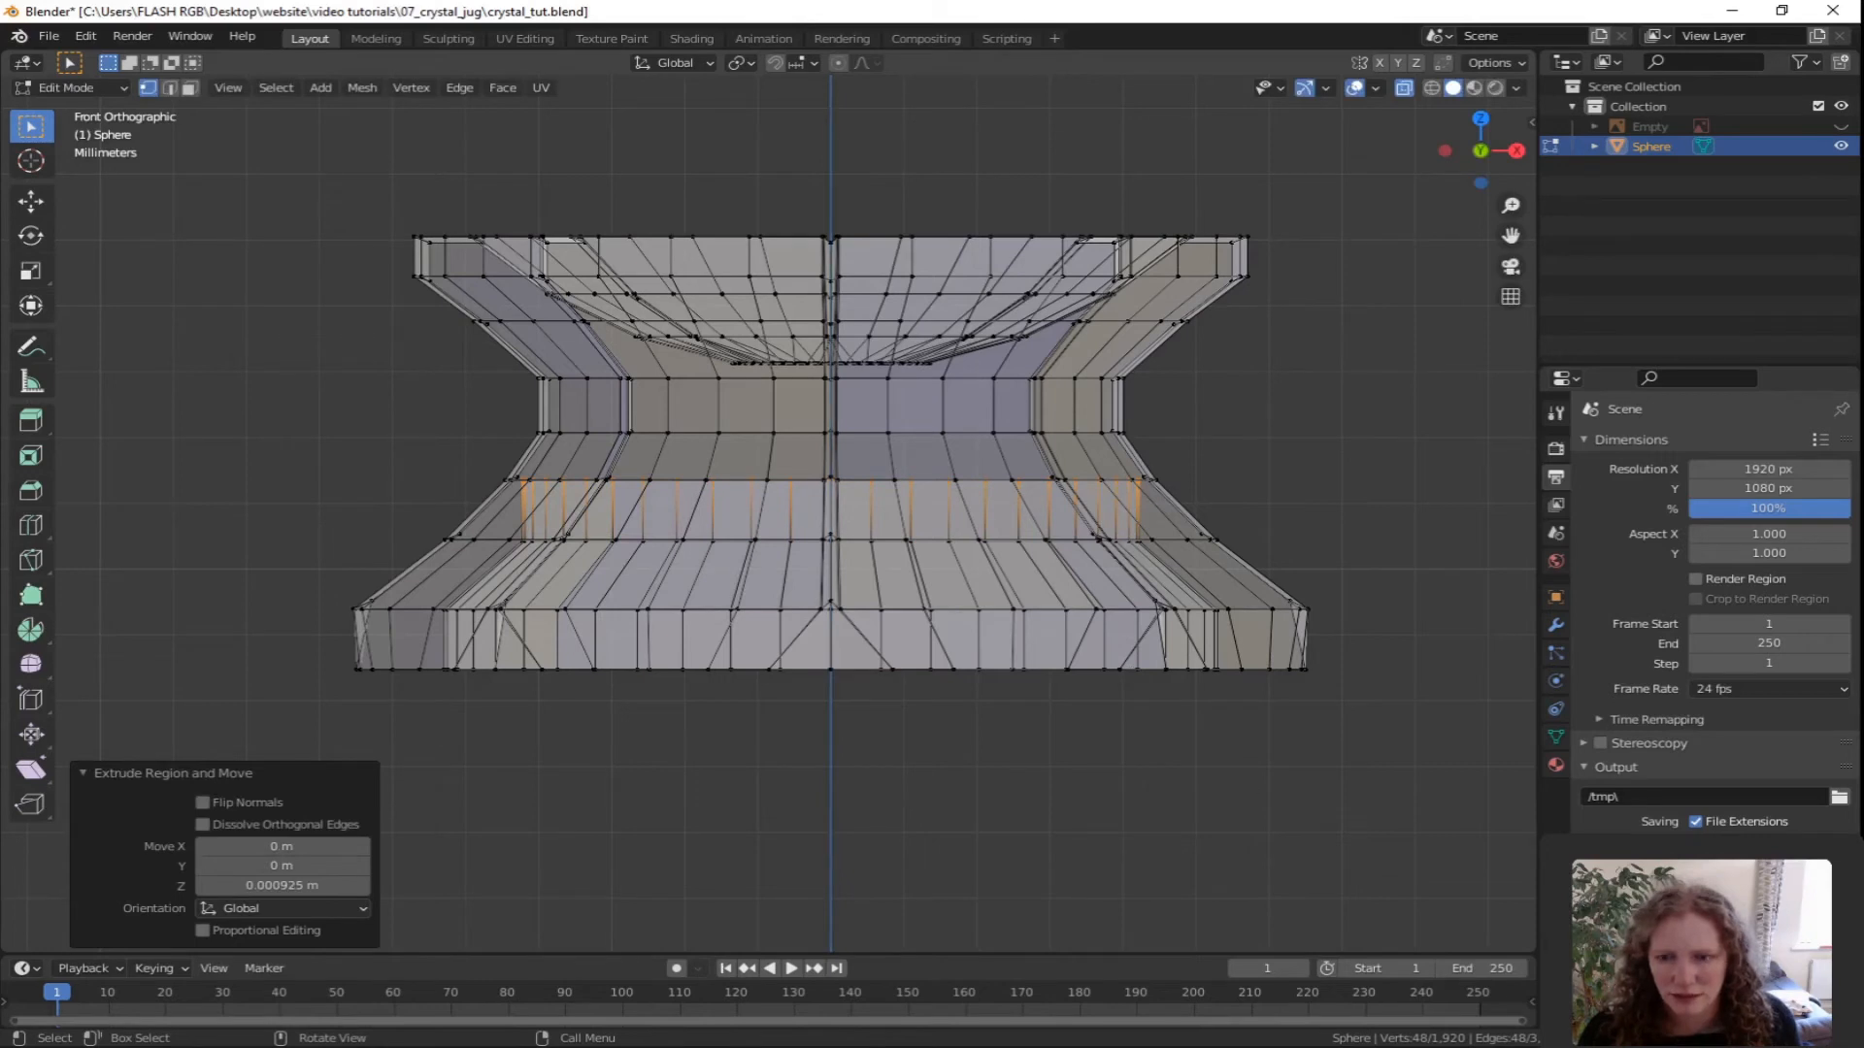
key("s")
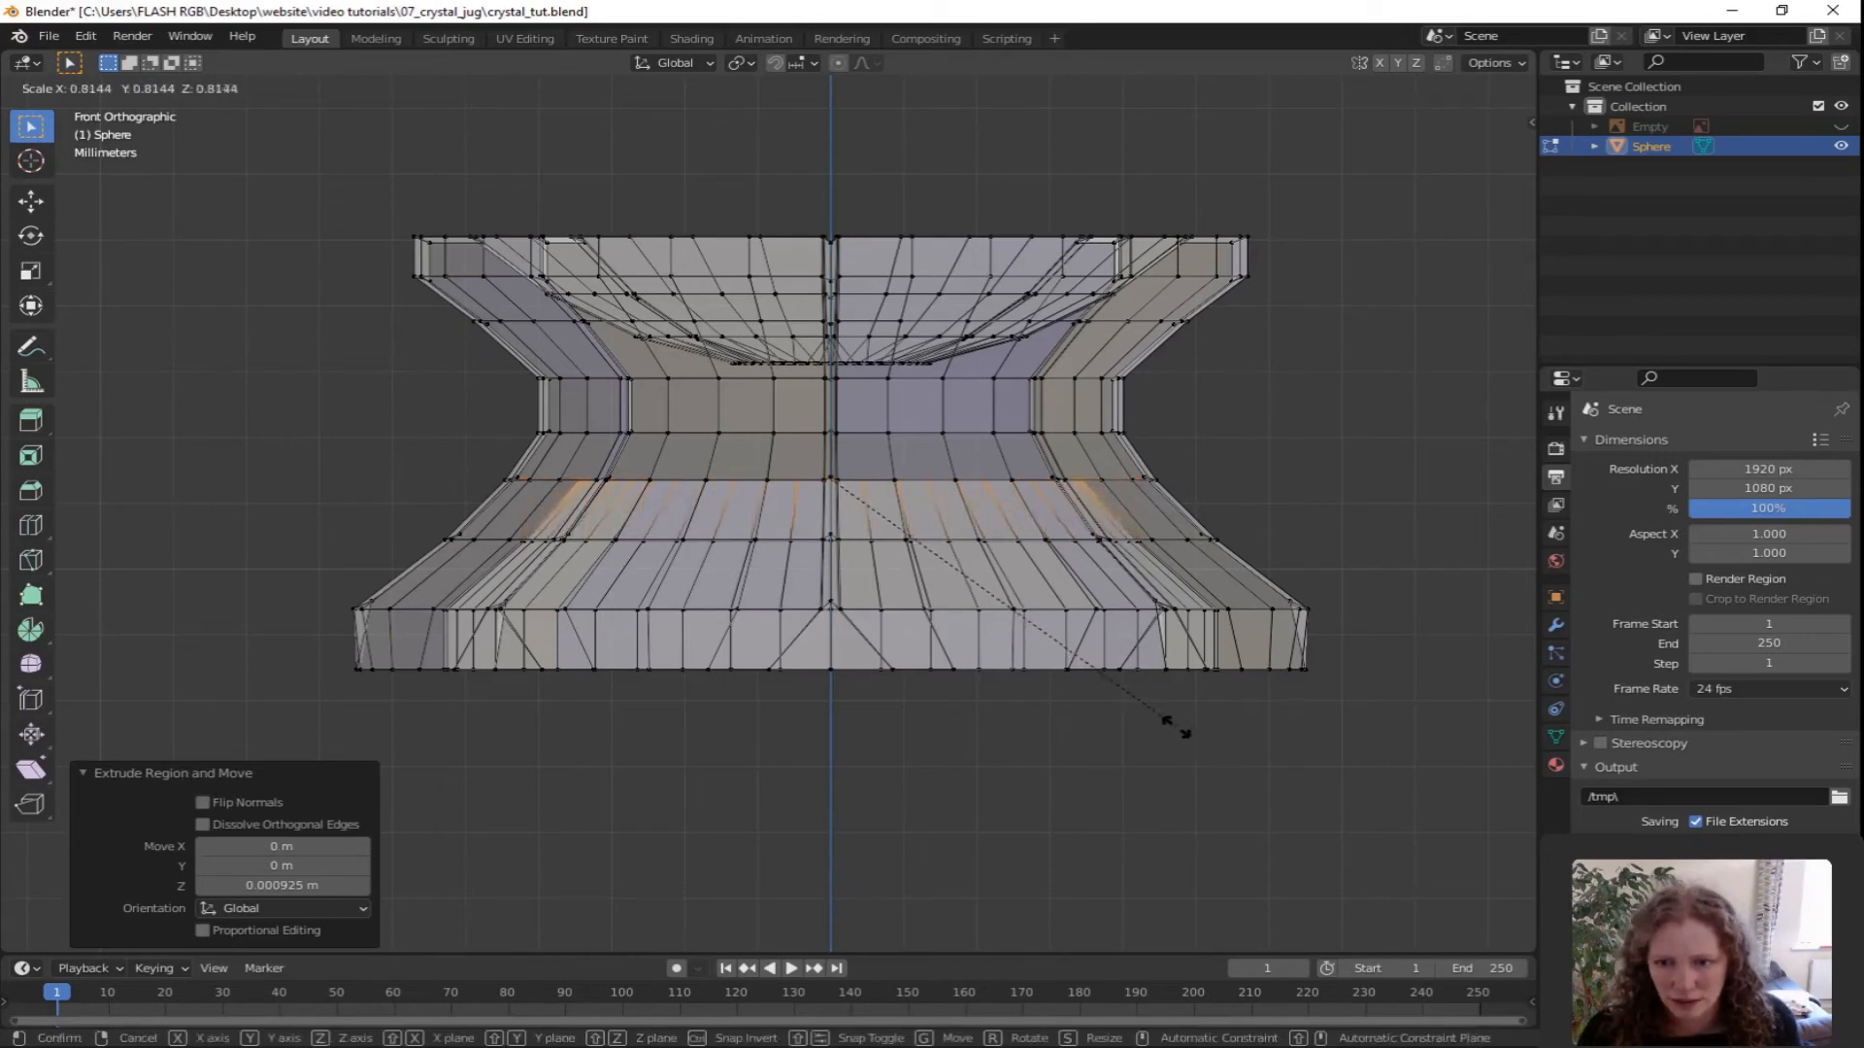
left_click(1172, 728)
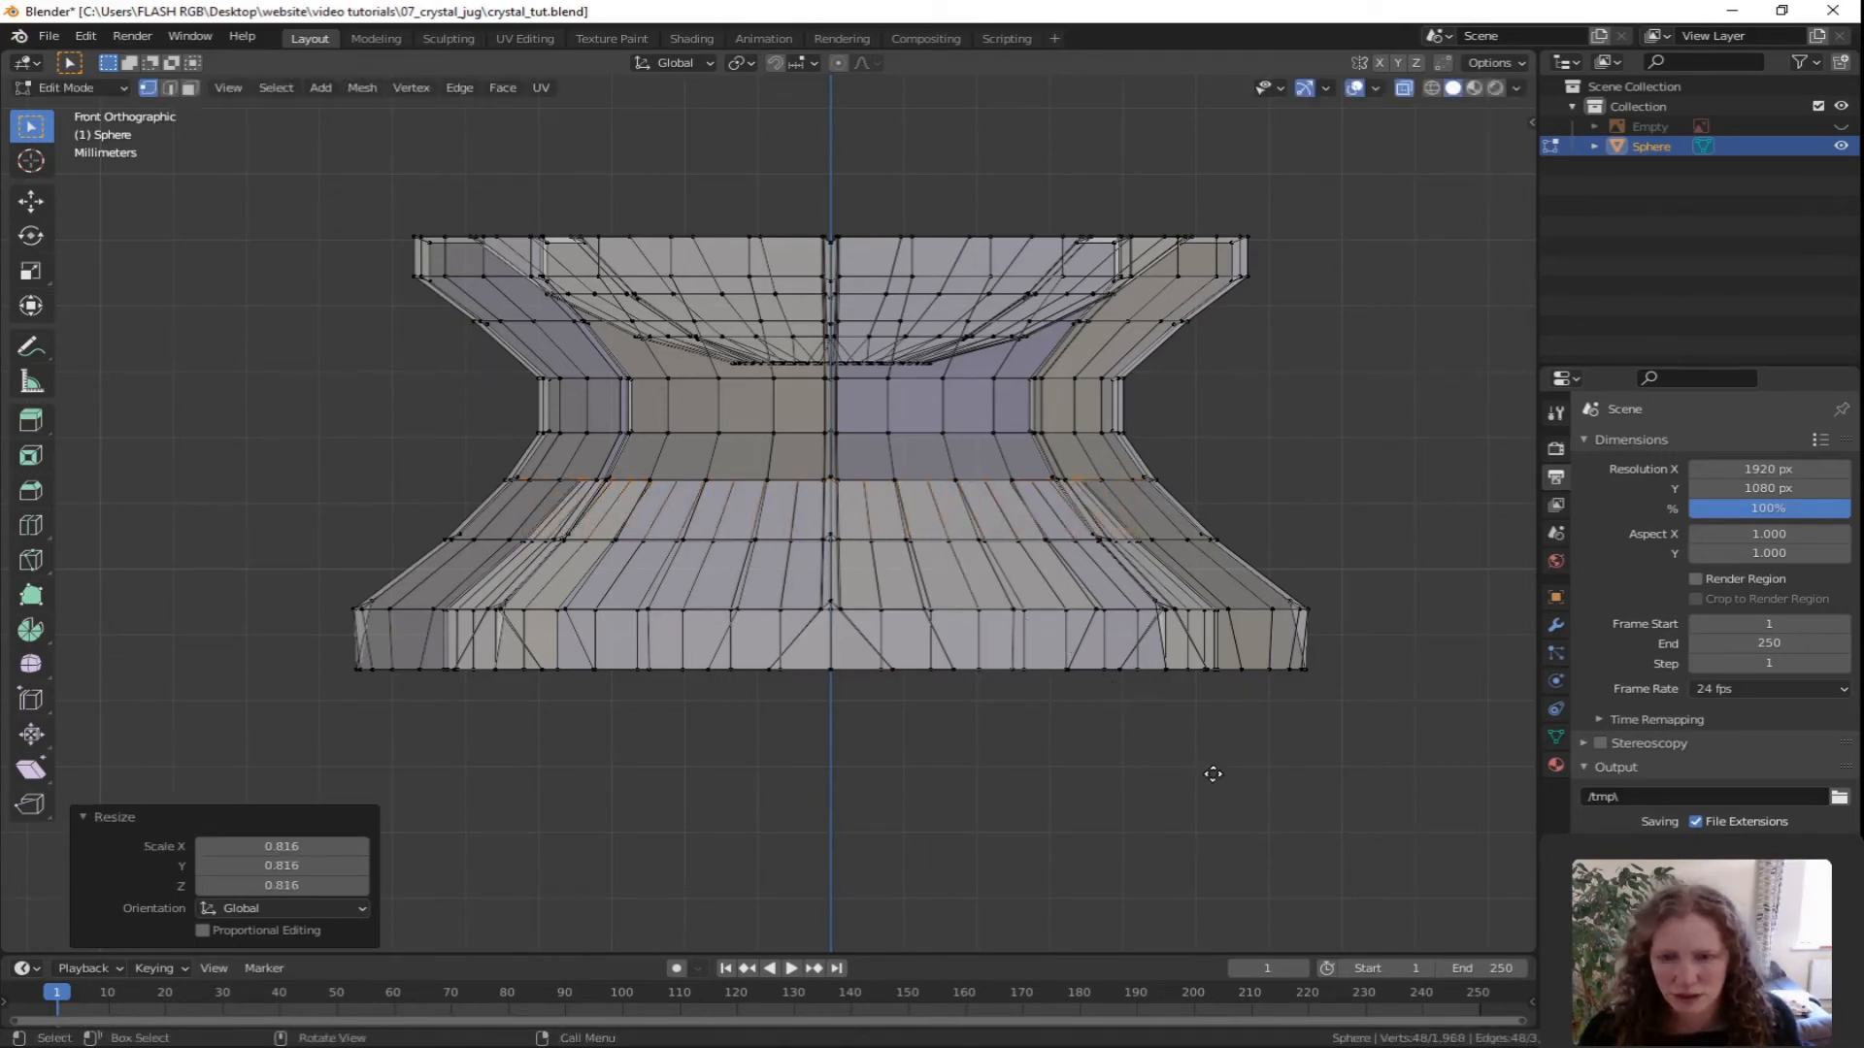
Extrude the inner wall loop up 0.000728 m along Z and scale it to about 0.832 to meet the narrow waist.
key("g")
key("z")
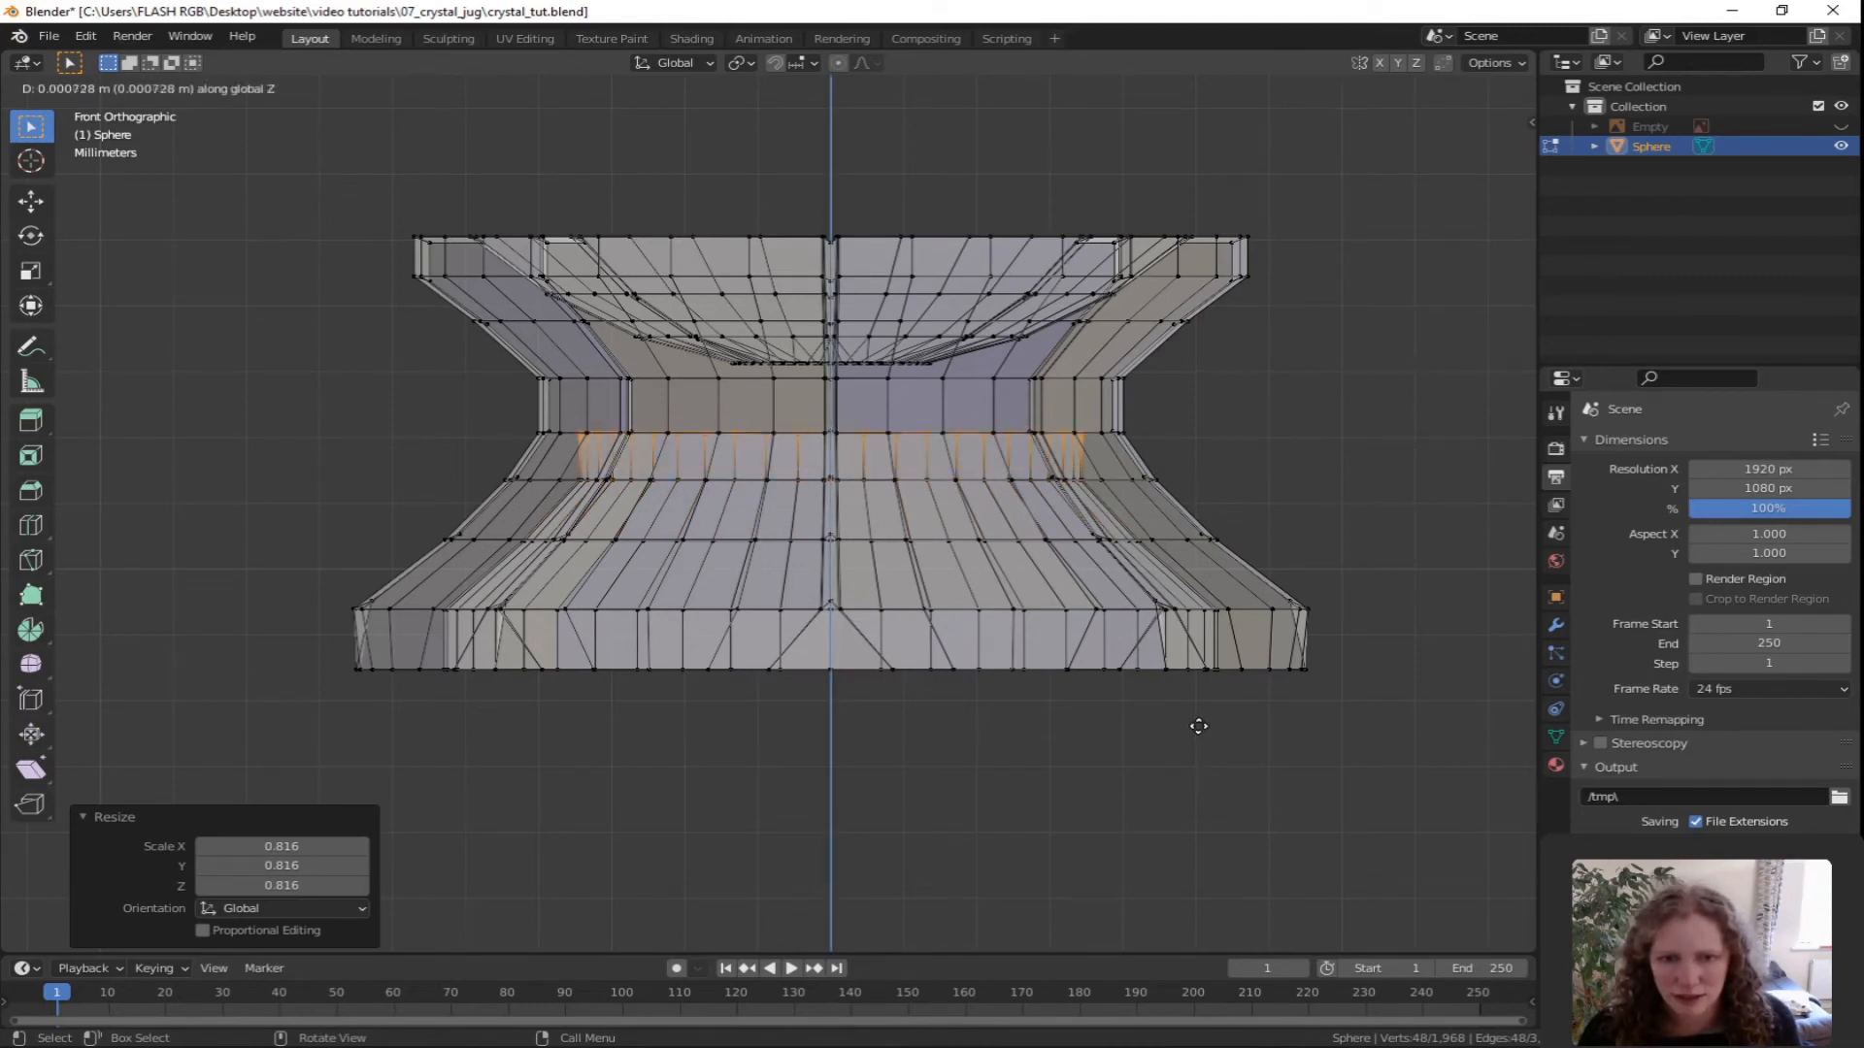
left_click(1198, 726)
key("s")
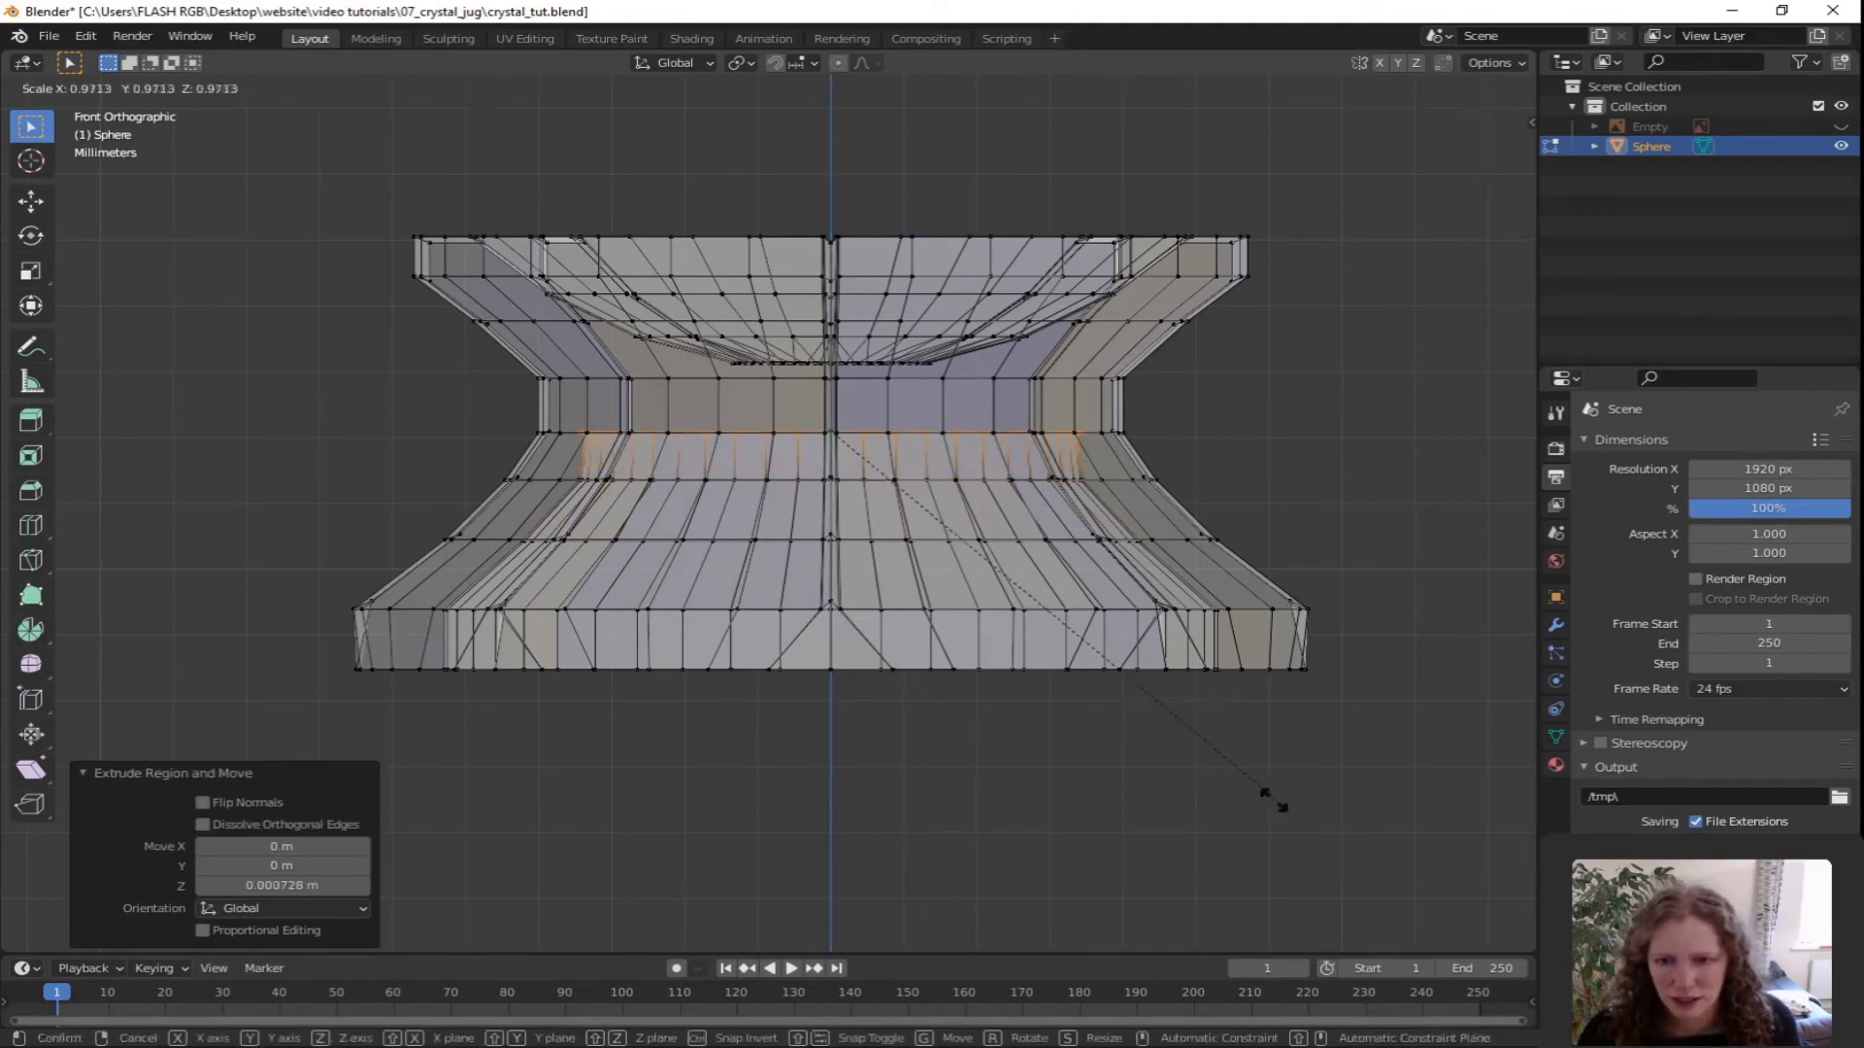
left_click(1213, 747)
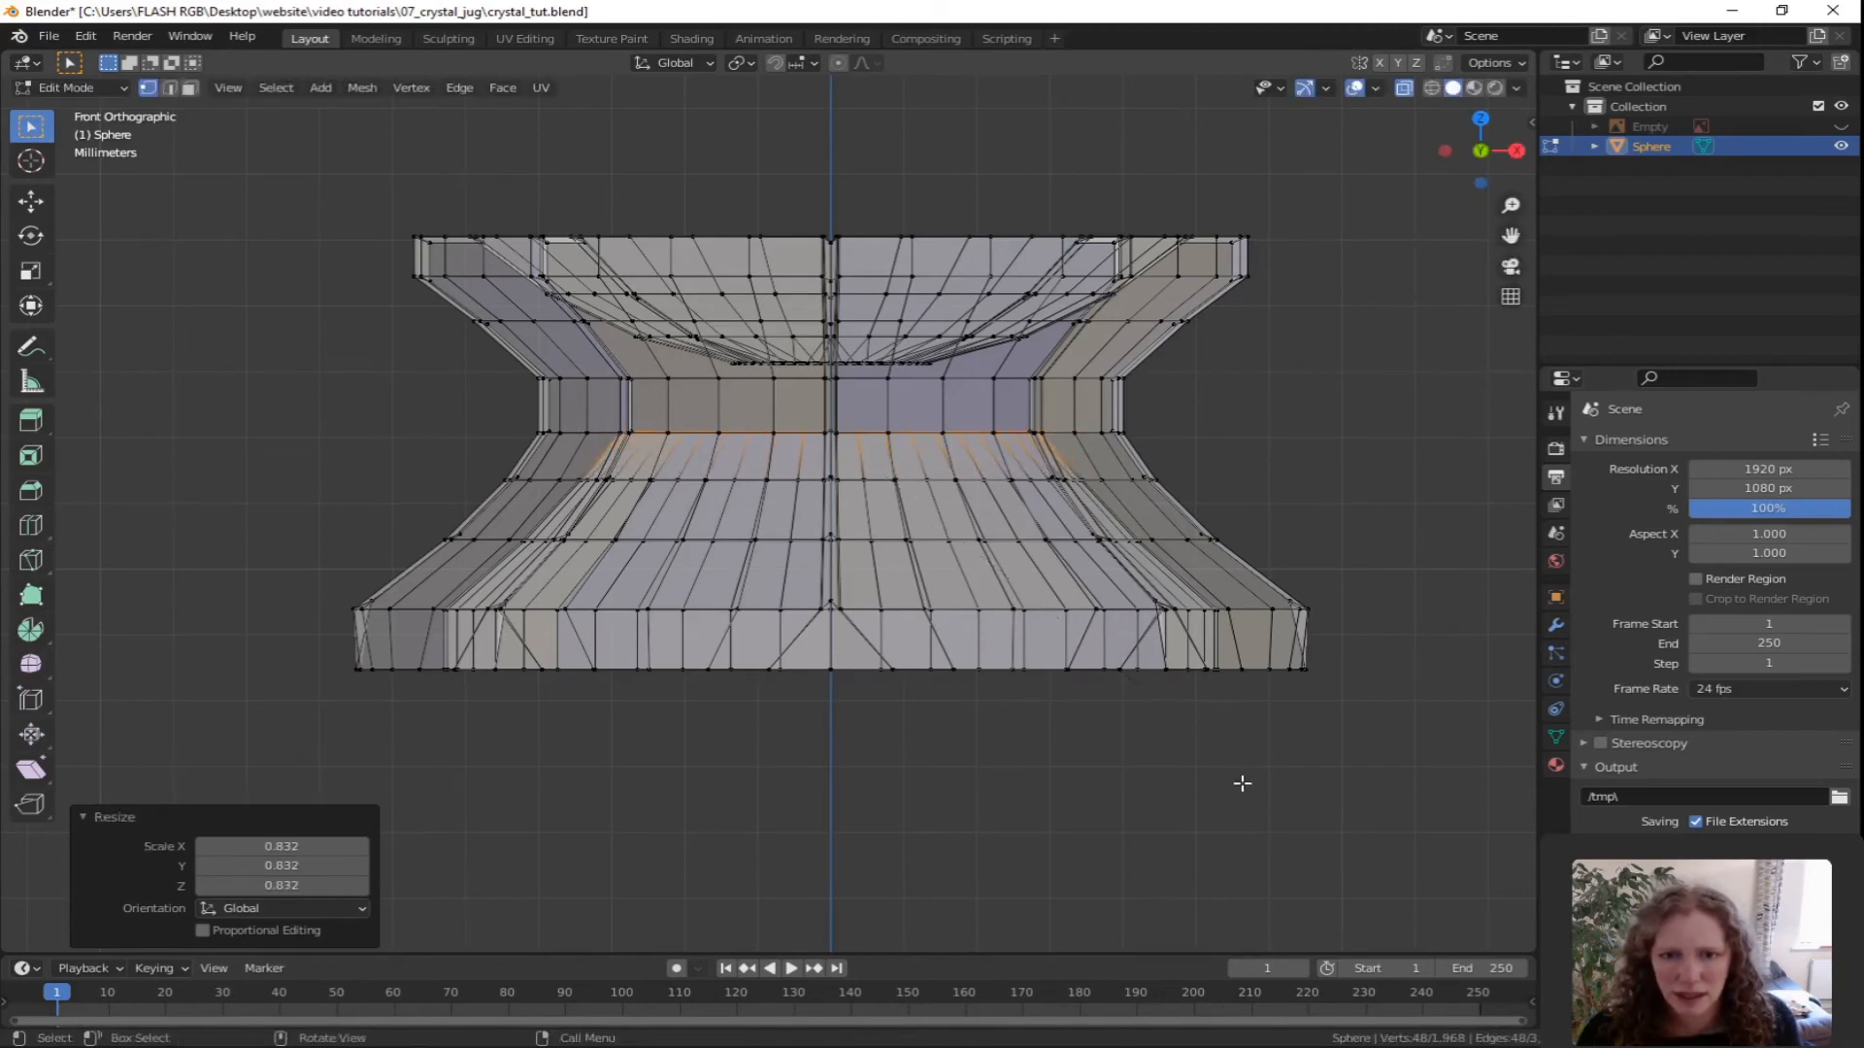
In bottom view, extrude the inner loop inward and scale it to about 0.286 to match the central hole above.
middle_click_drag(1001, 519, 825, 489)
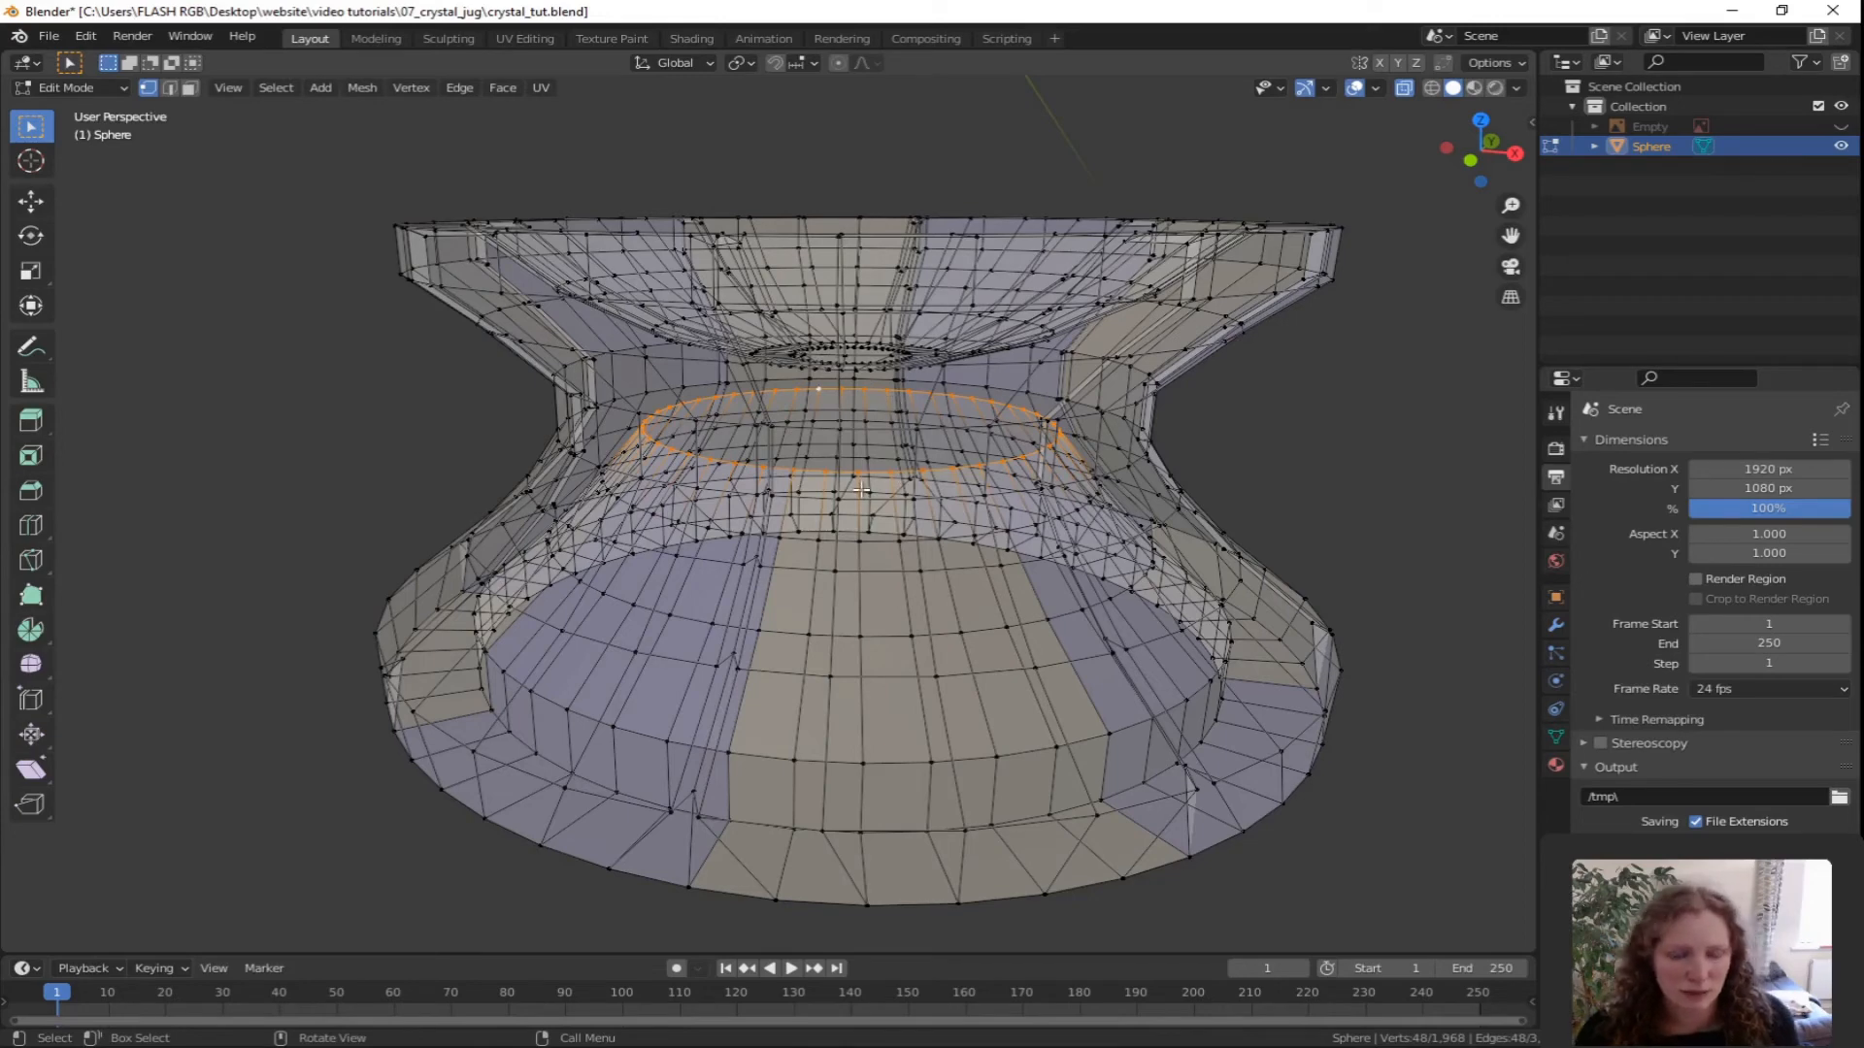
key("KP_7")
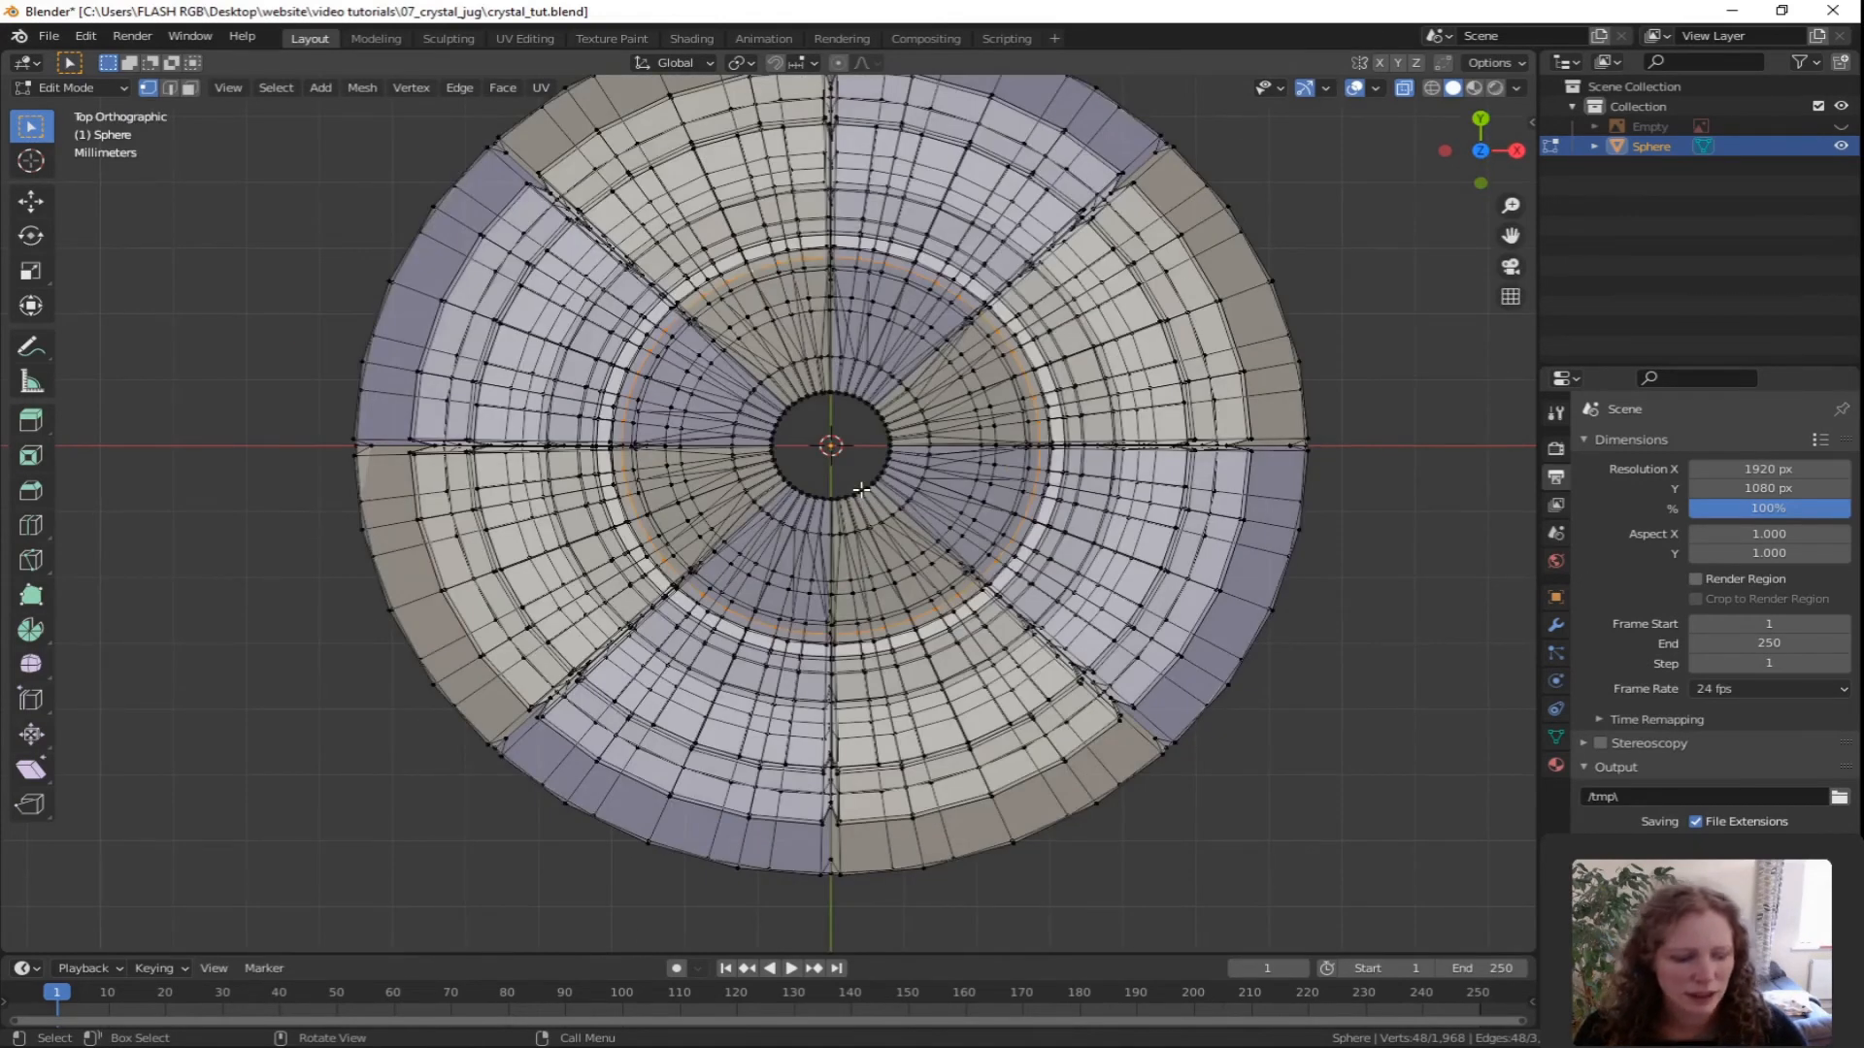
key("ctrl+KP_7")
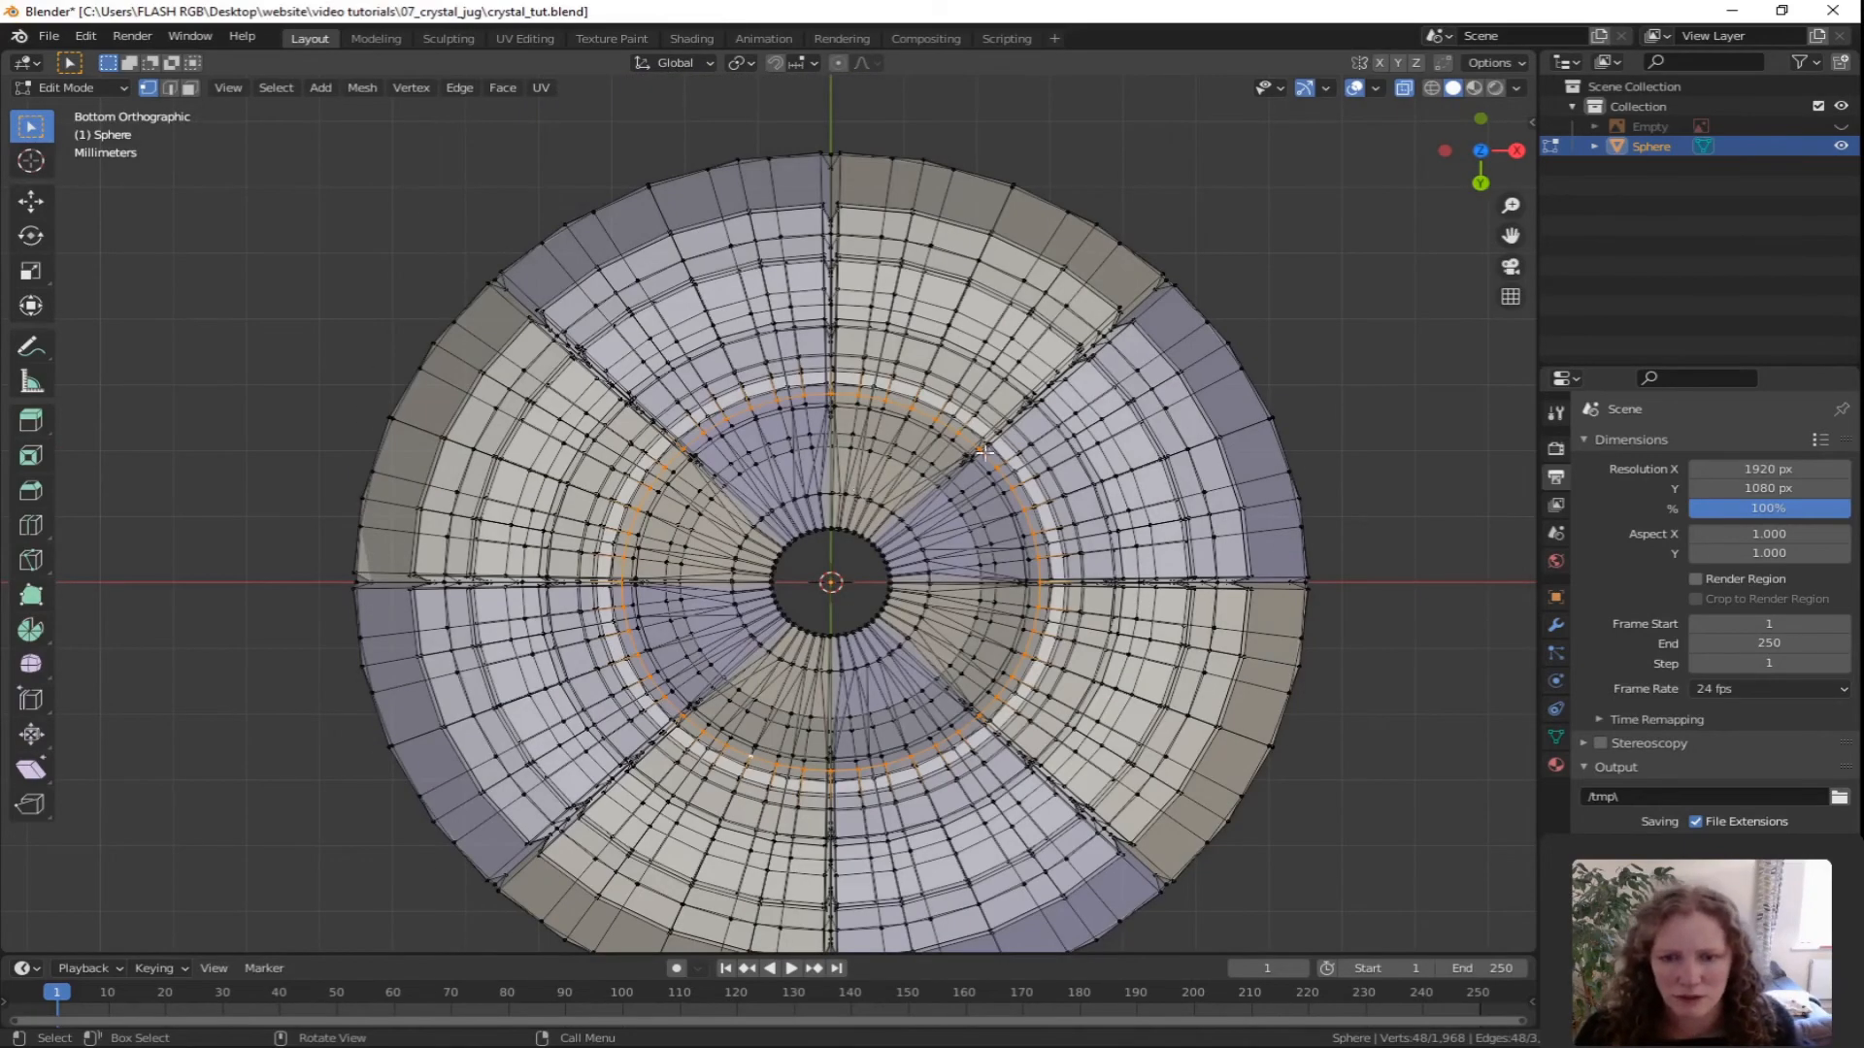
scroll(966, 626, "up", 2)
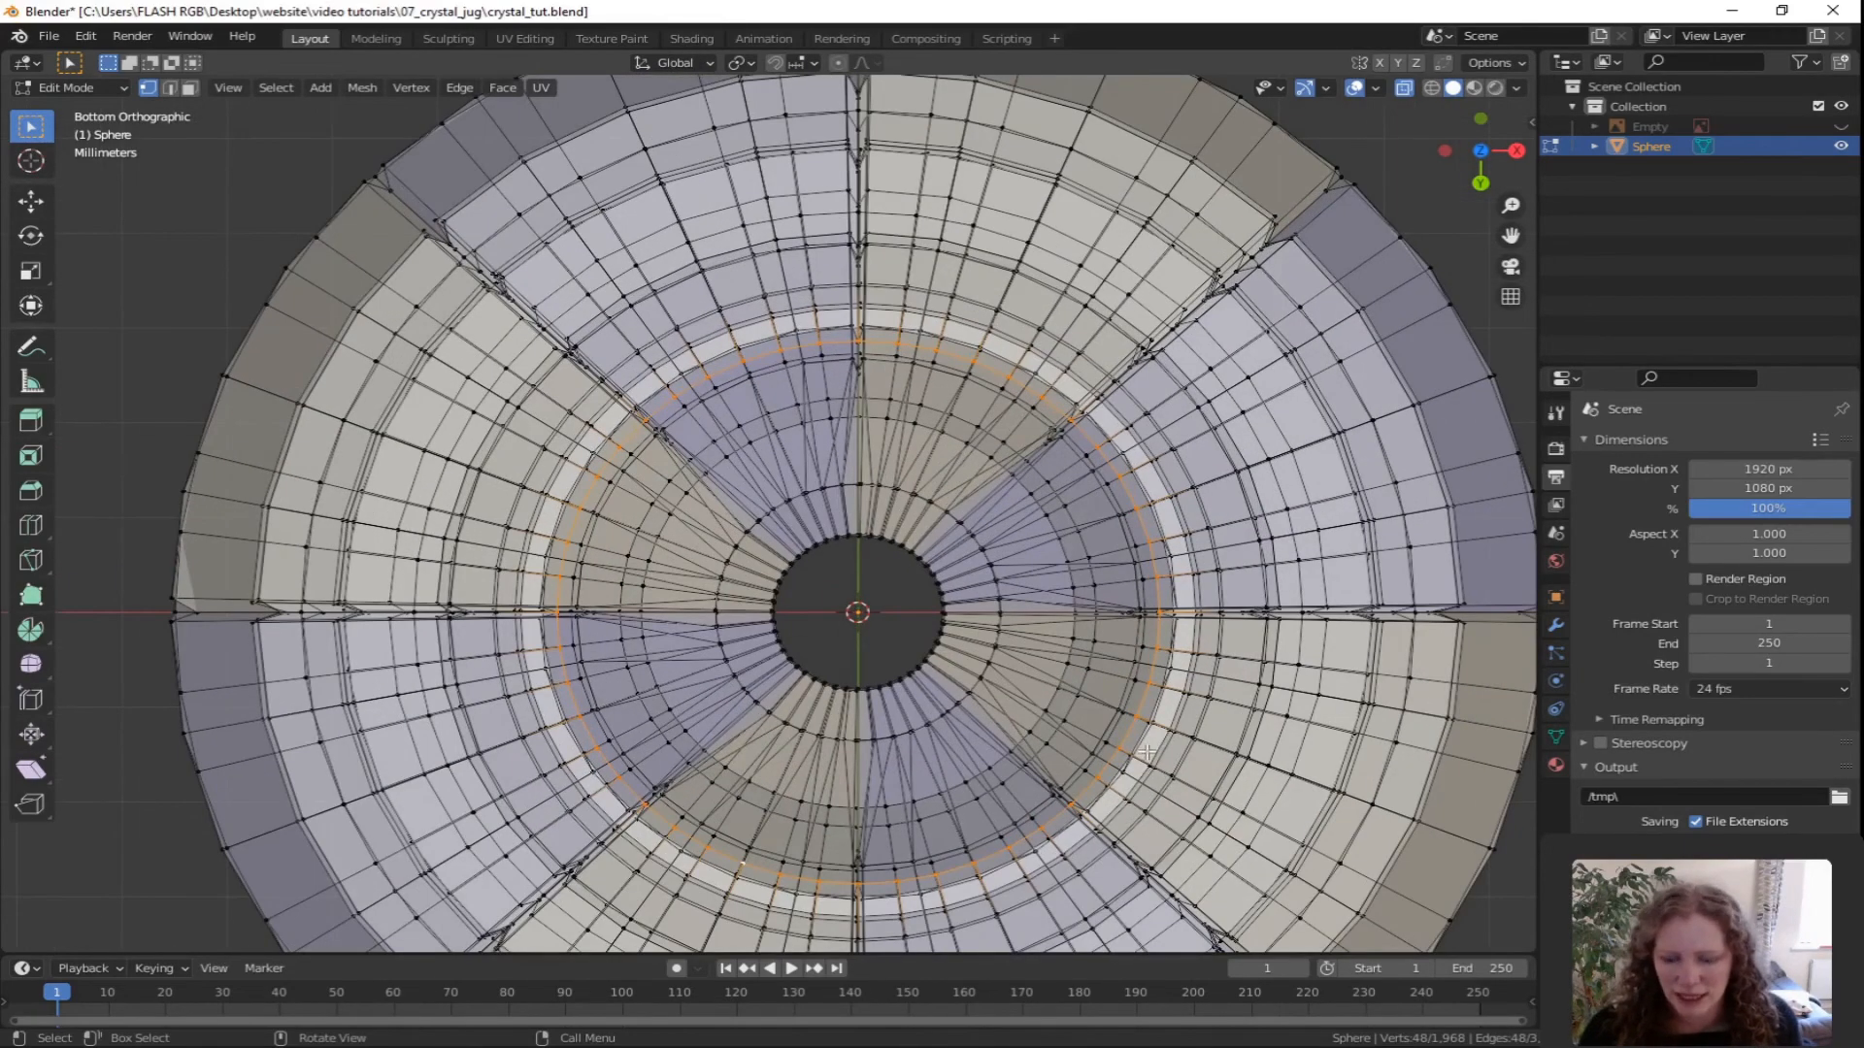
key("s")
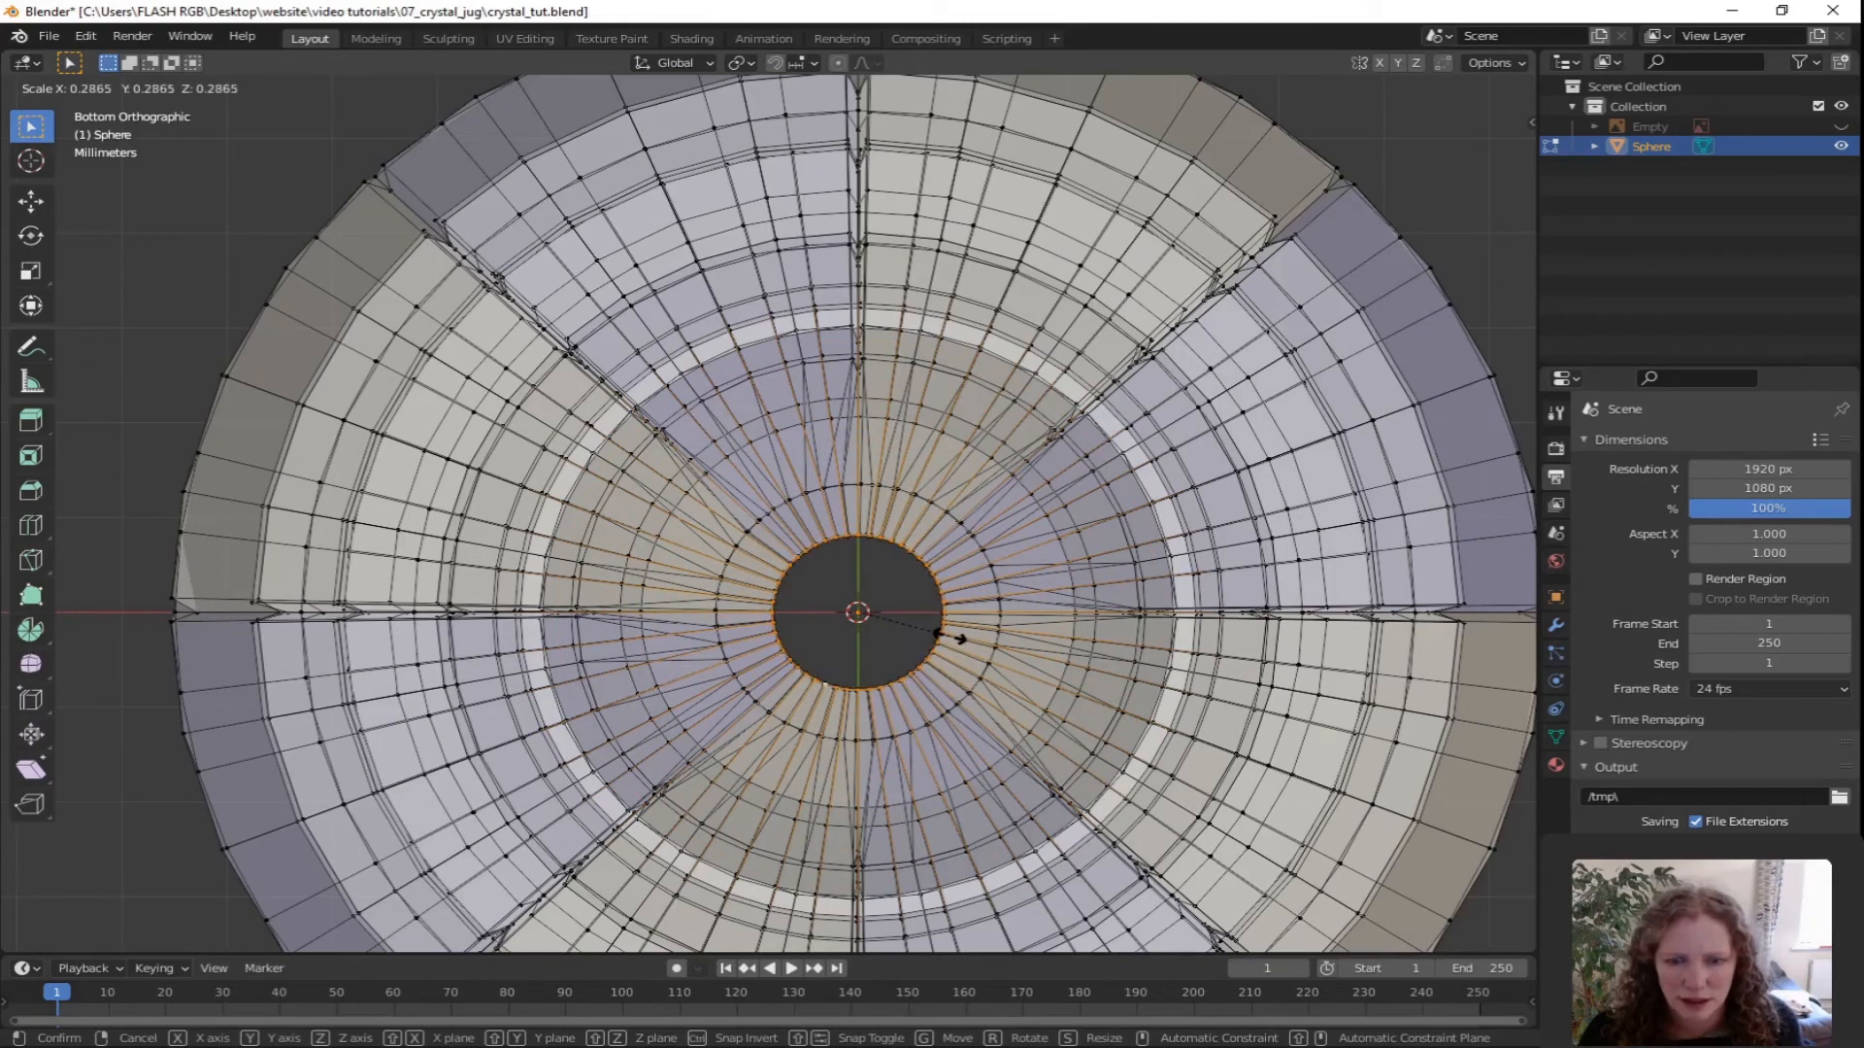
left_click(956, 637)
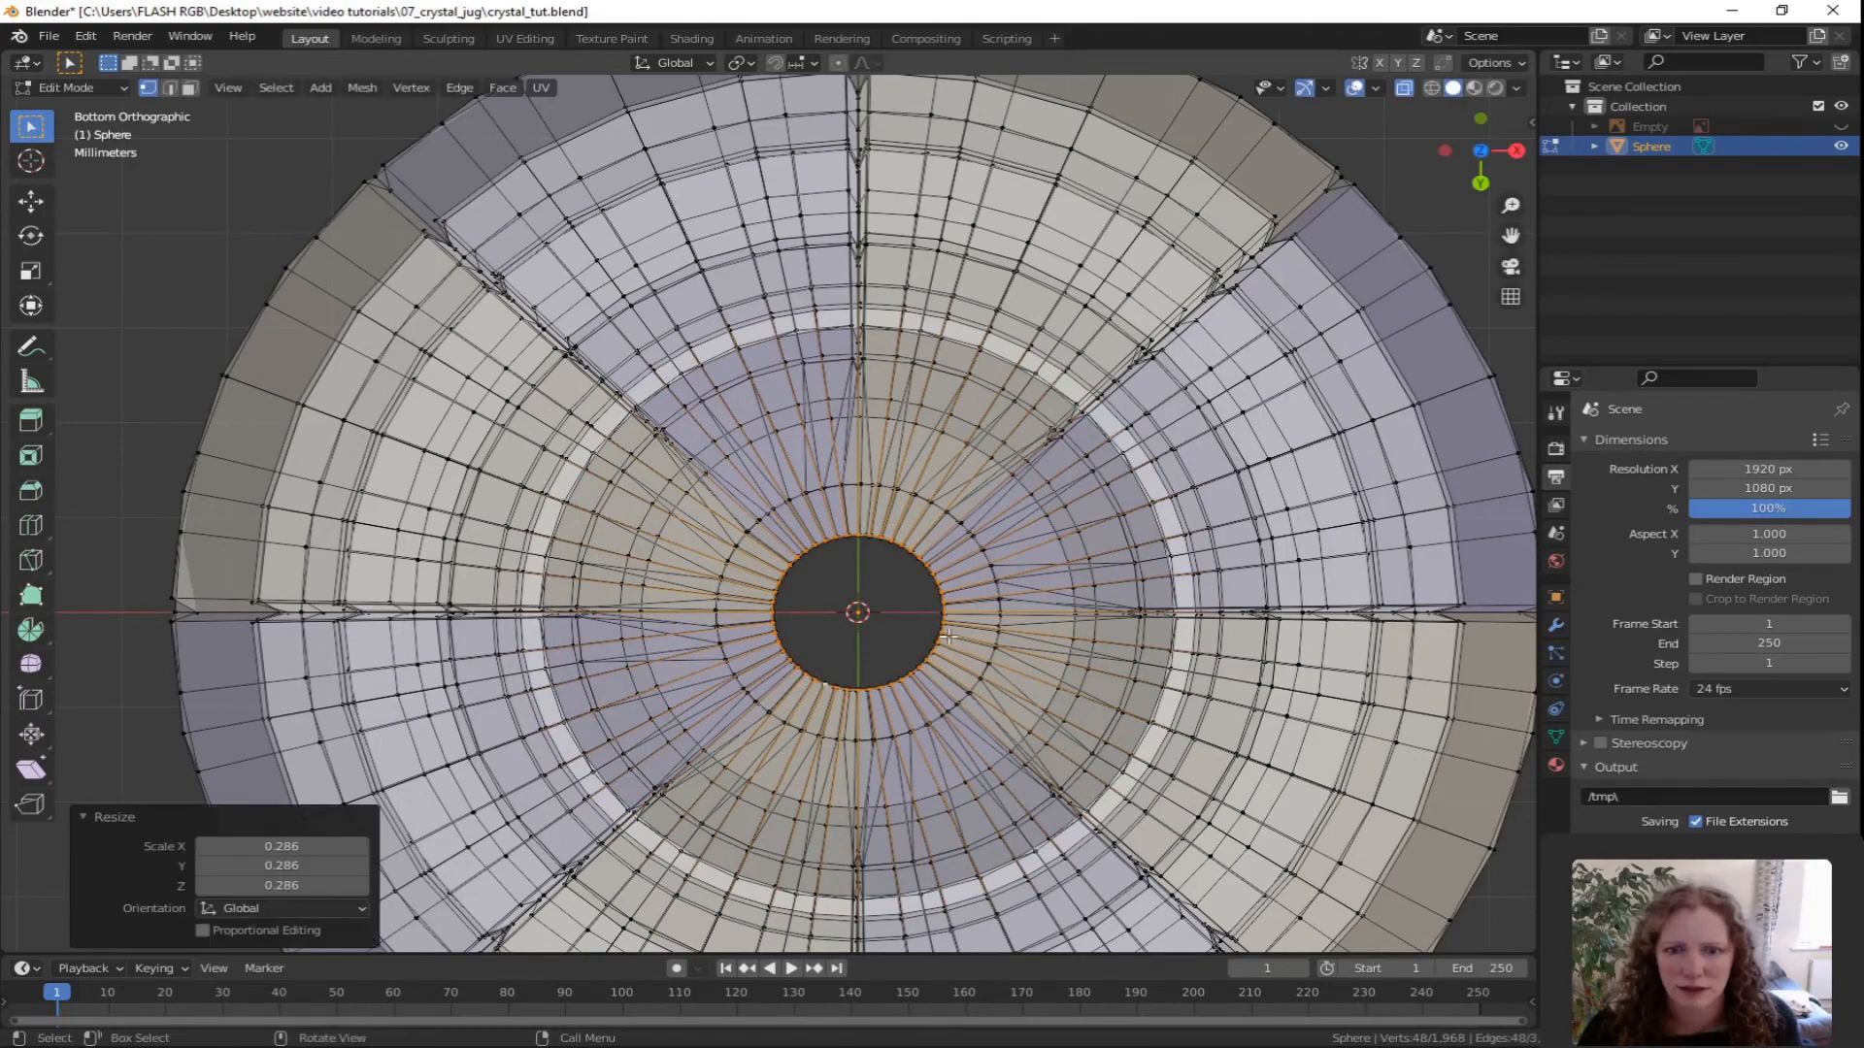
Select the upper hole's edge loop together with the new inner loop and join them with Bridge Edge Loops.
middle_click_drag(1000, 451, 958, 751)
middle_click_drag(956, 772, 953, 769)
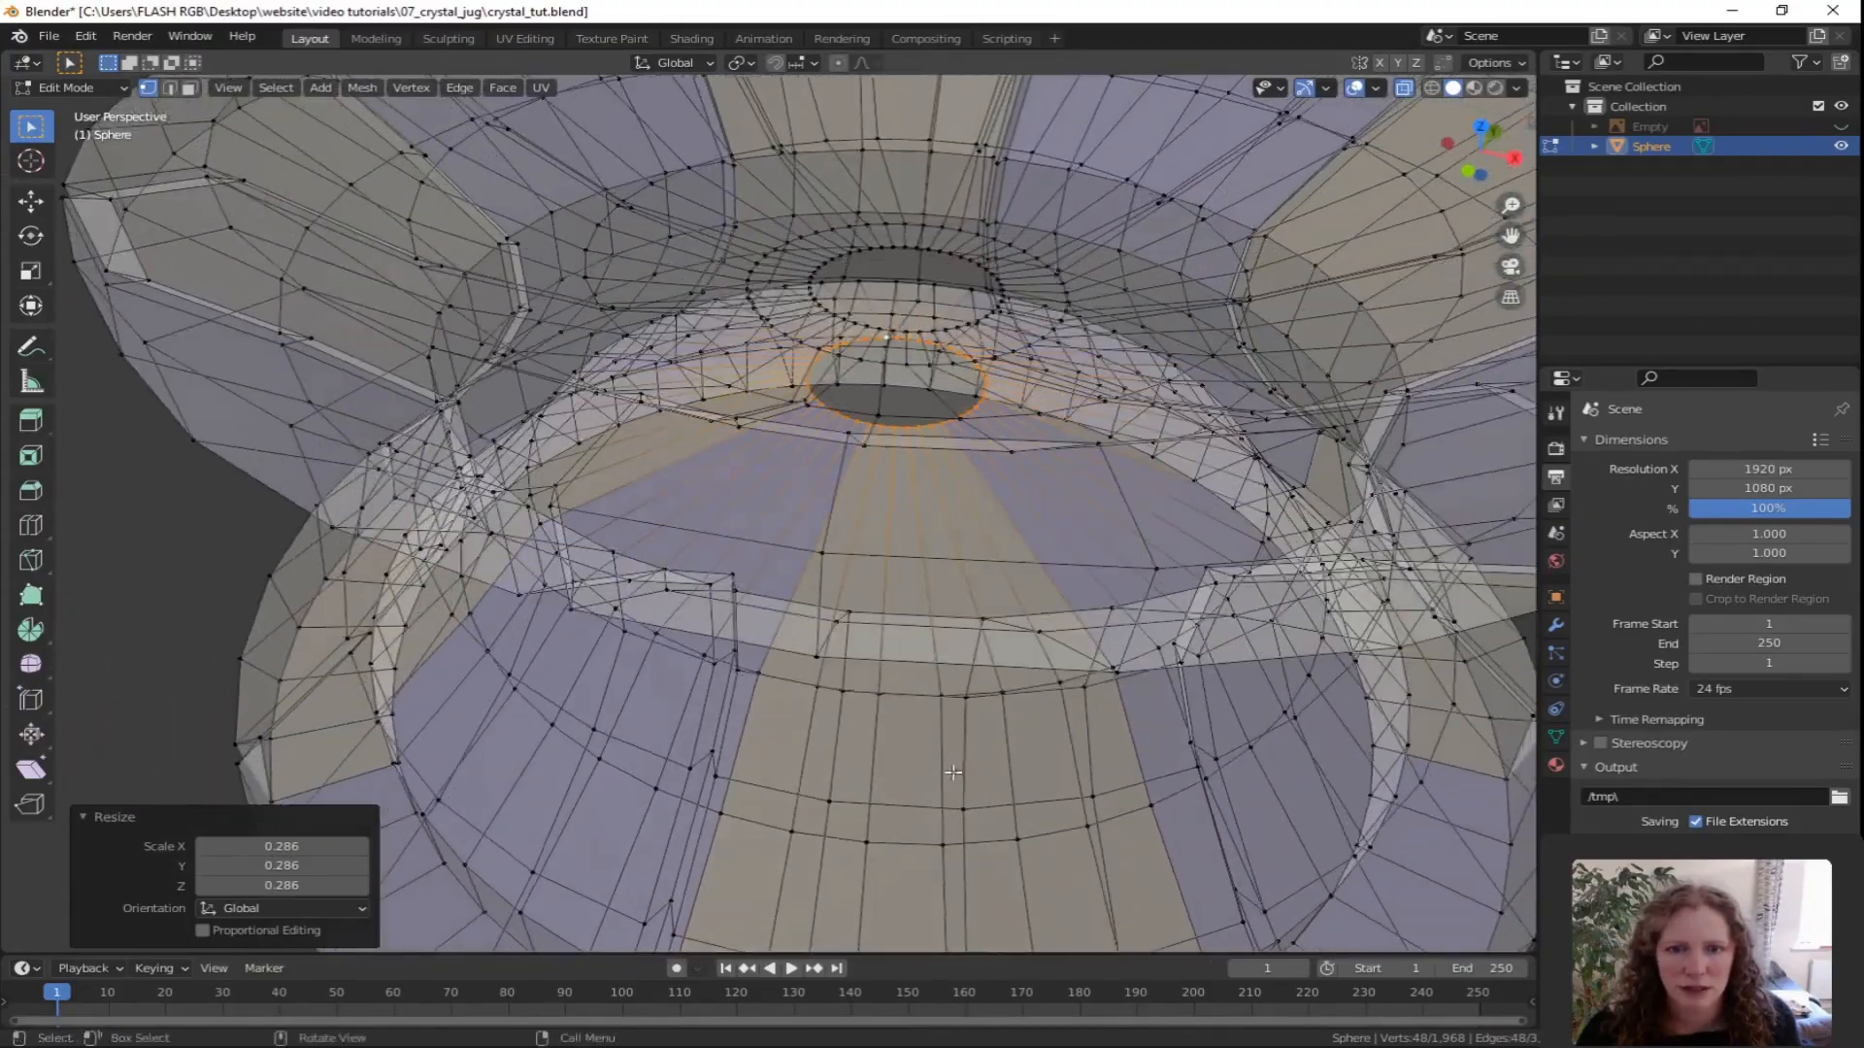
middle_click_drag(899, 345, 896, 373)
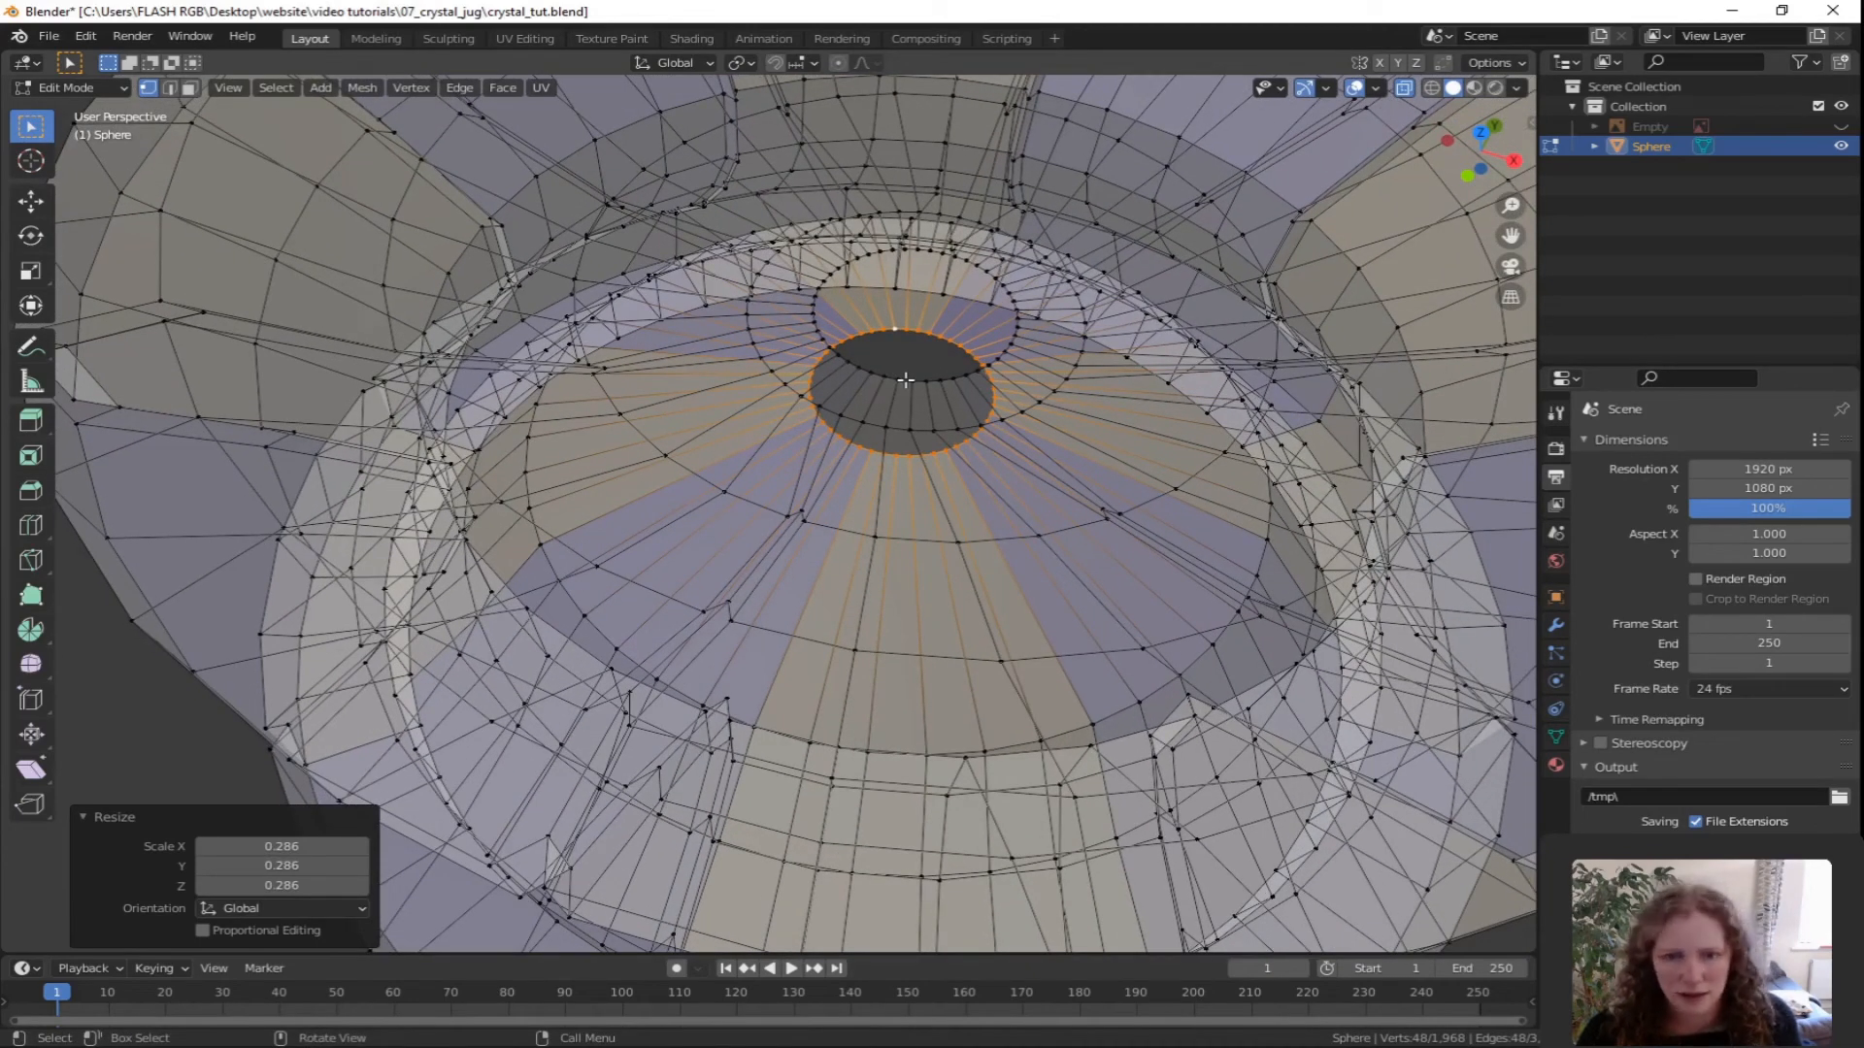
key("ctrl+KP_Add")
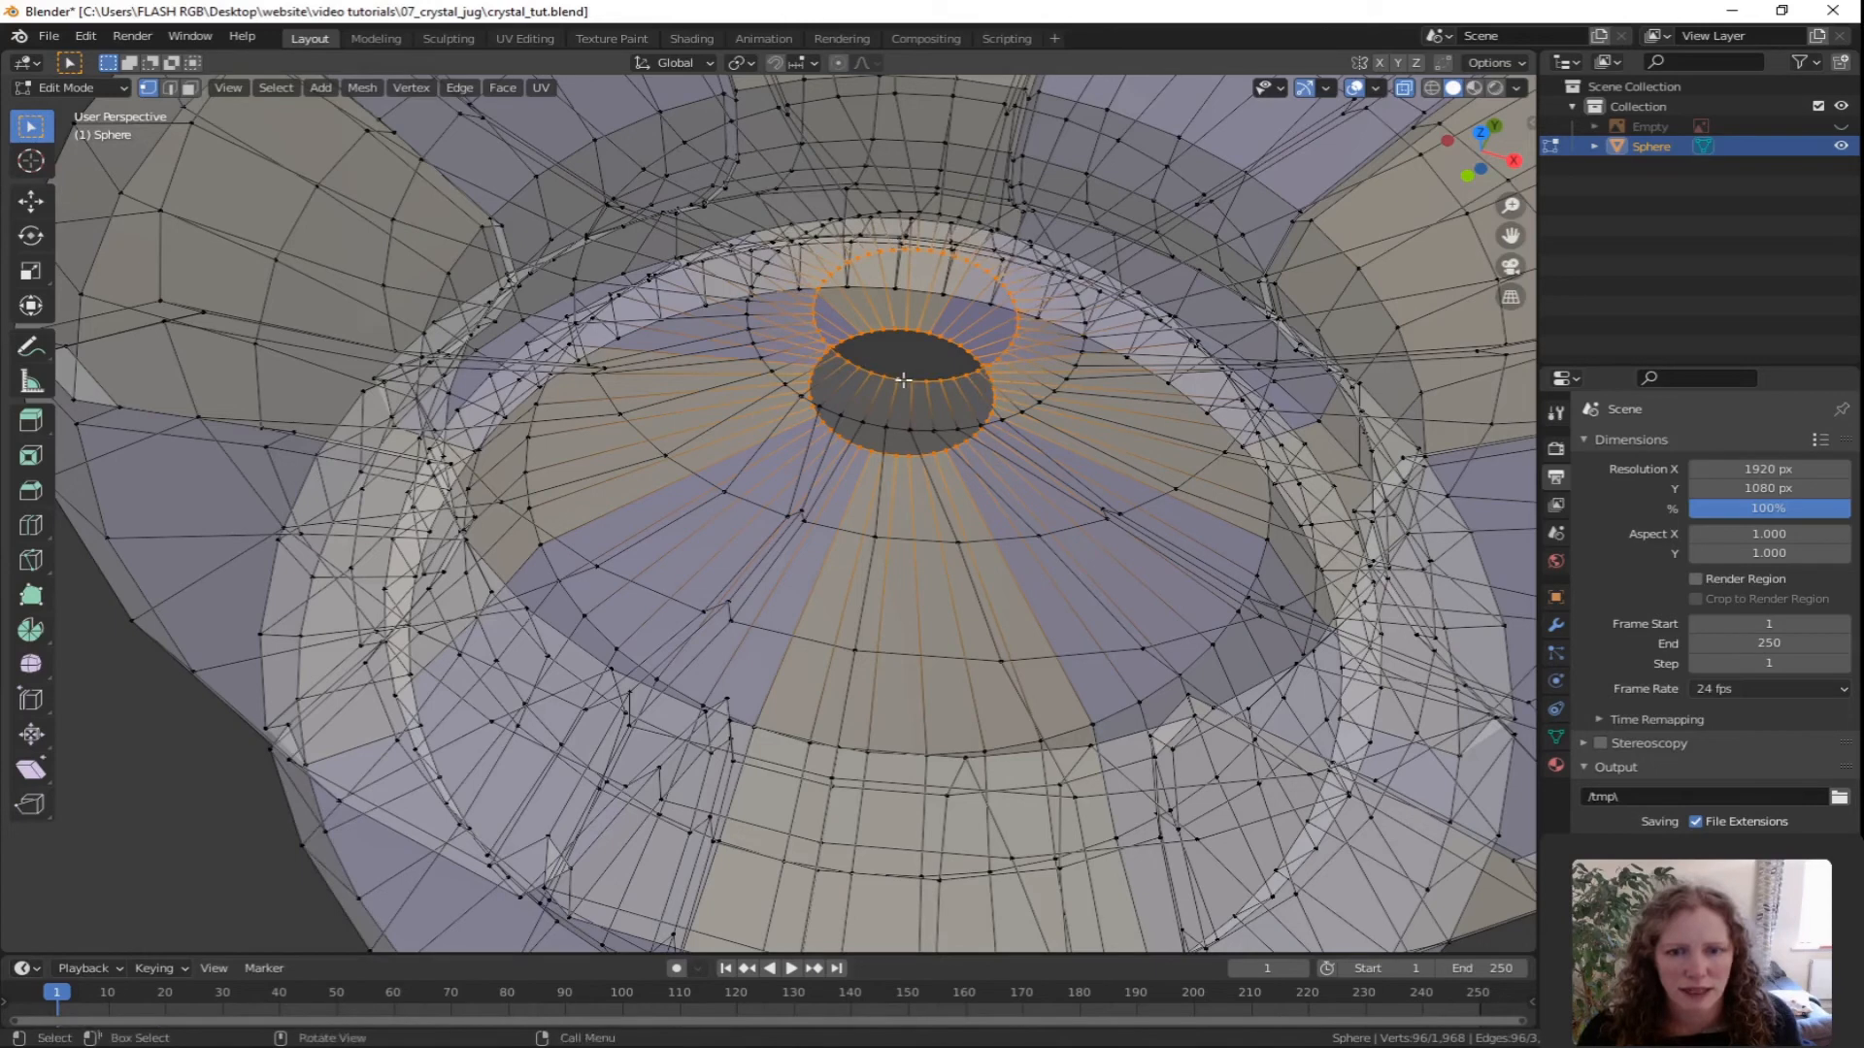
mouse_move(909, 470)
middle_mouse_down()
mouse_move(906, 488)
mouse_move(905, 465)
middle_mouse_up()
left_click(459, 87)
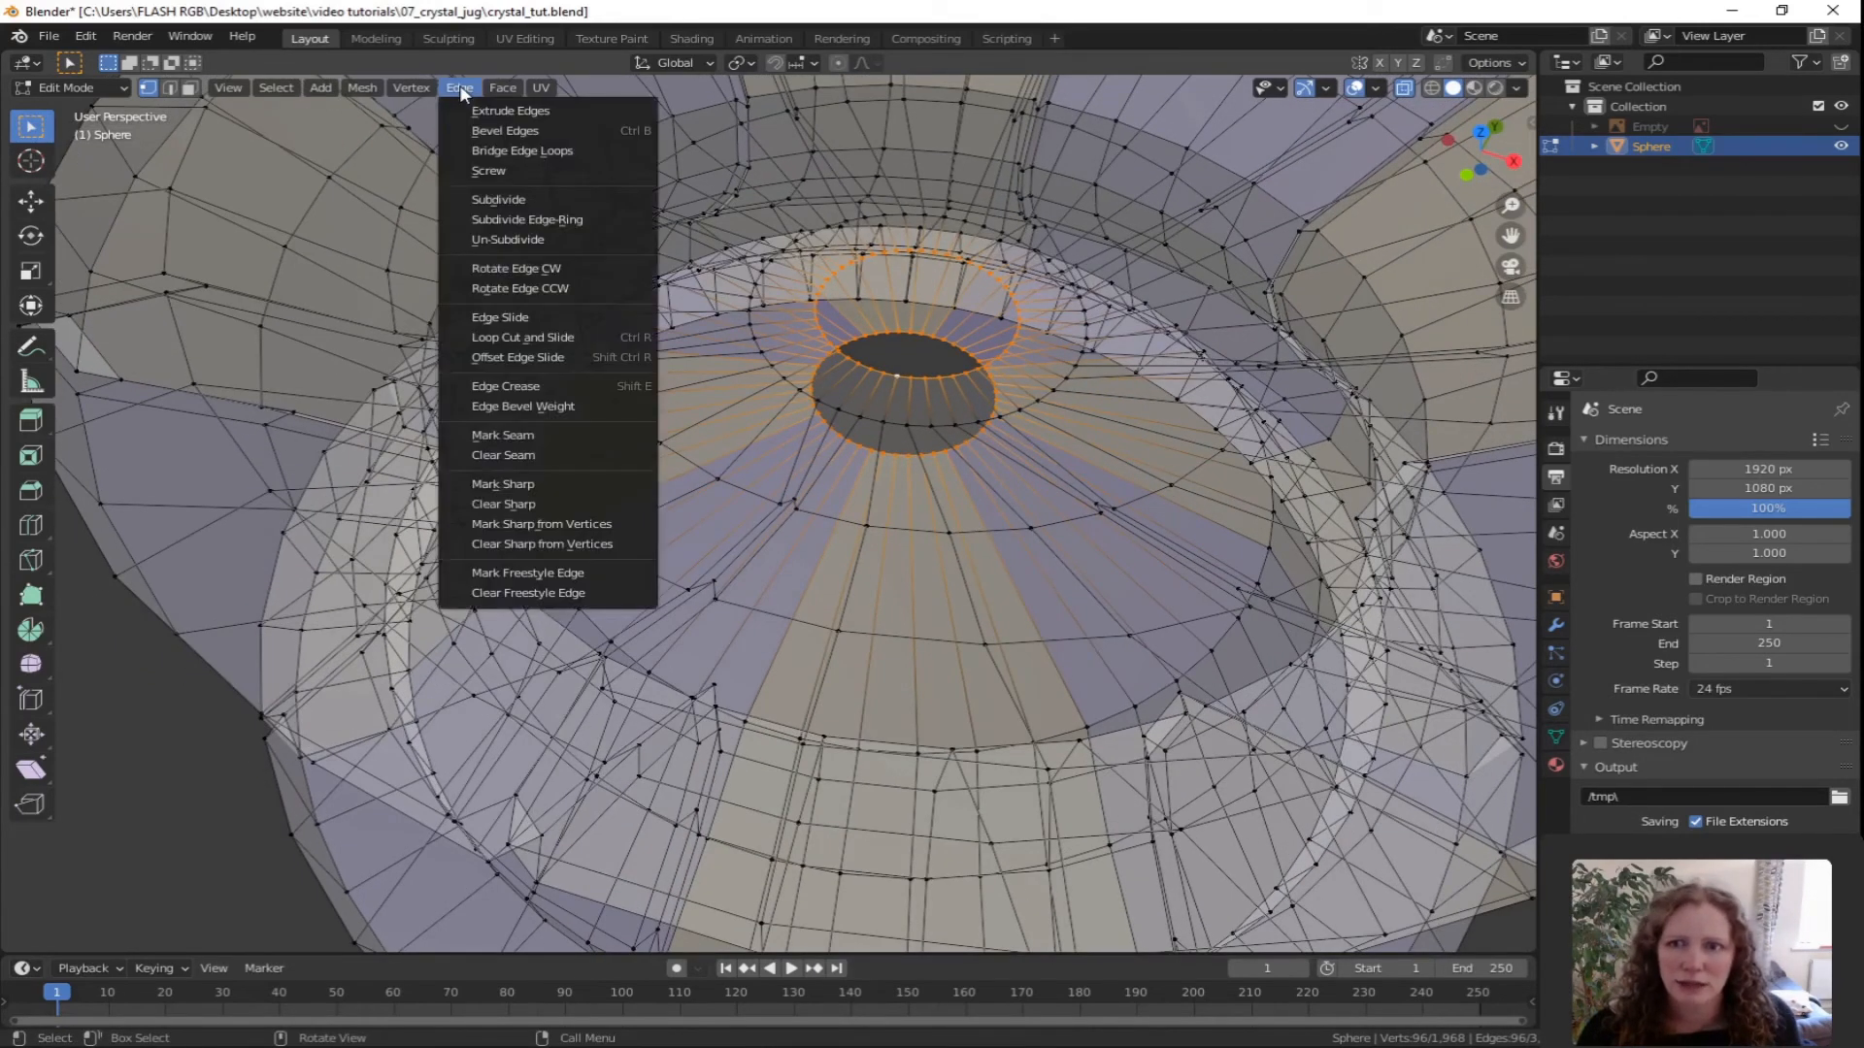
left_click(507, 151)
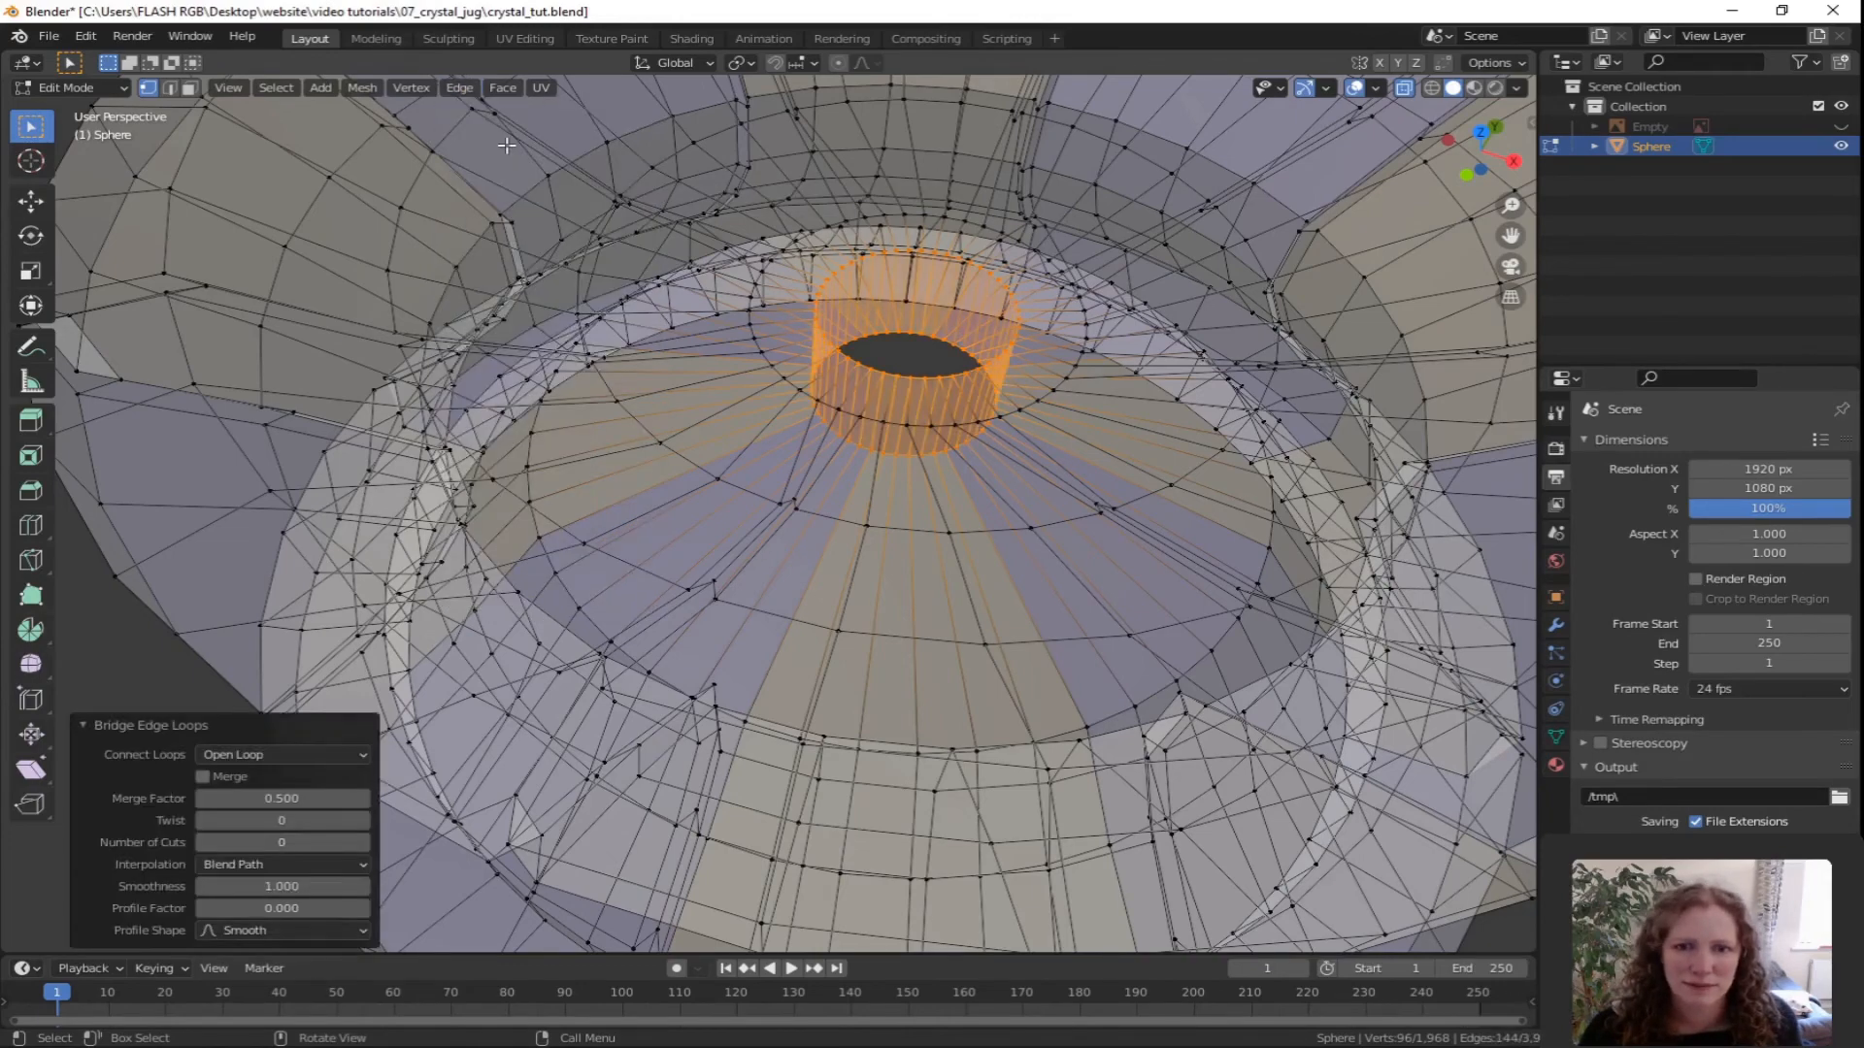
Turn X-ray off and return to Object Mode with both jug parts in a perspective view.
scroll(524, 167, "down", 5)
middle_click_drag(699, 317, 891, 347)
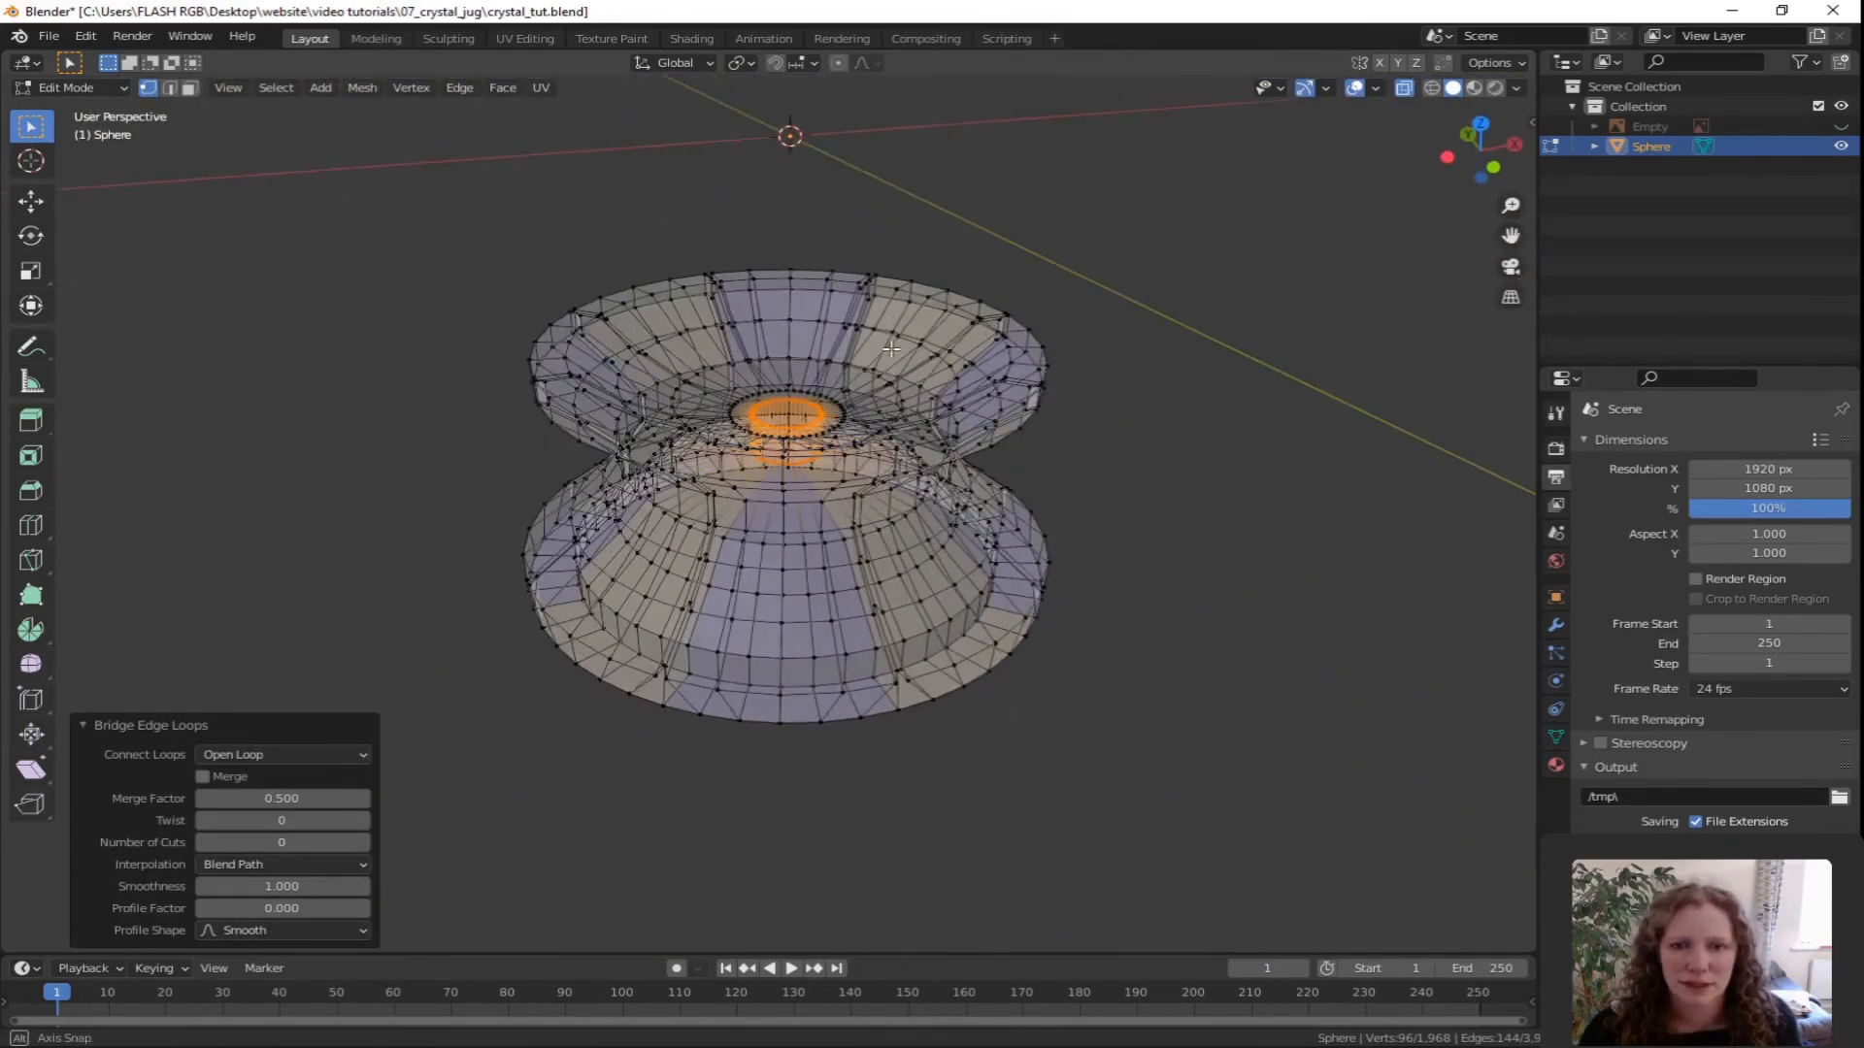
left_click(1405, 89)
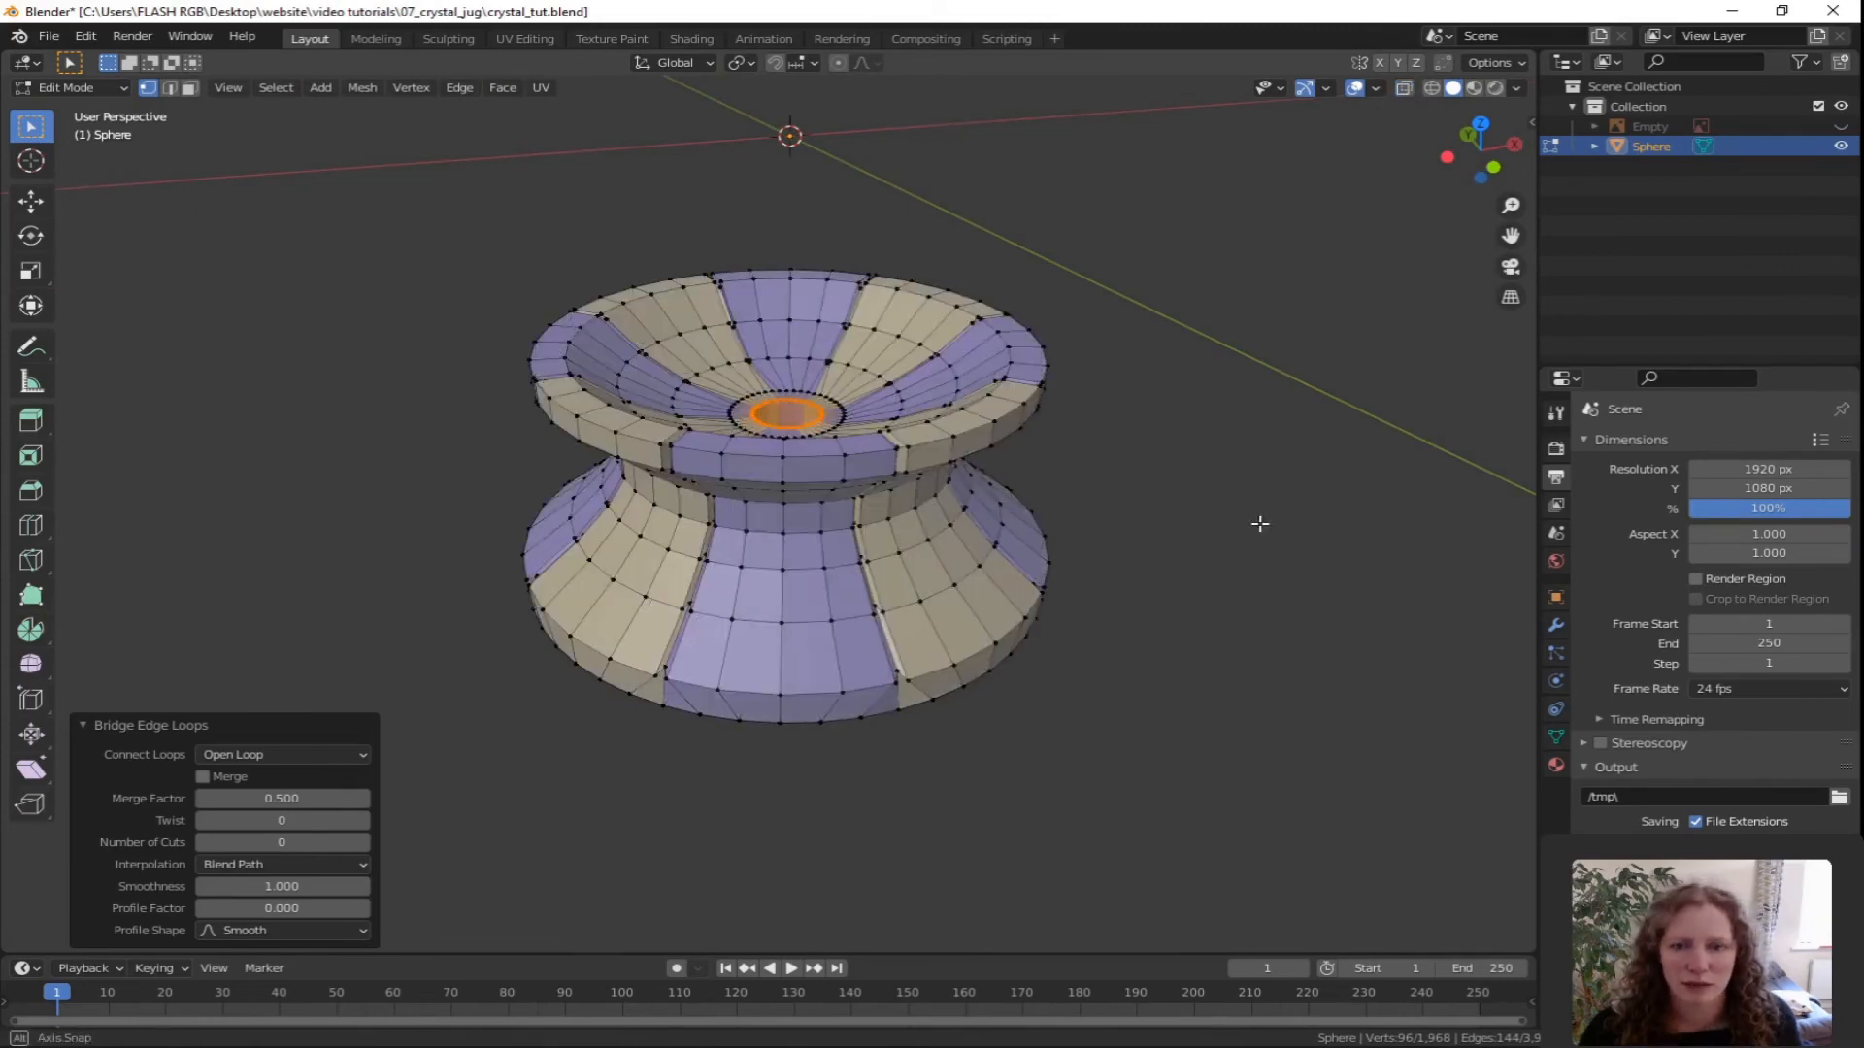
middle_click_drag(1259, 523, 1149, 488)
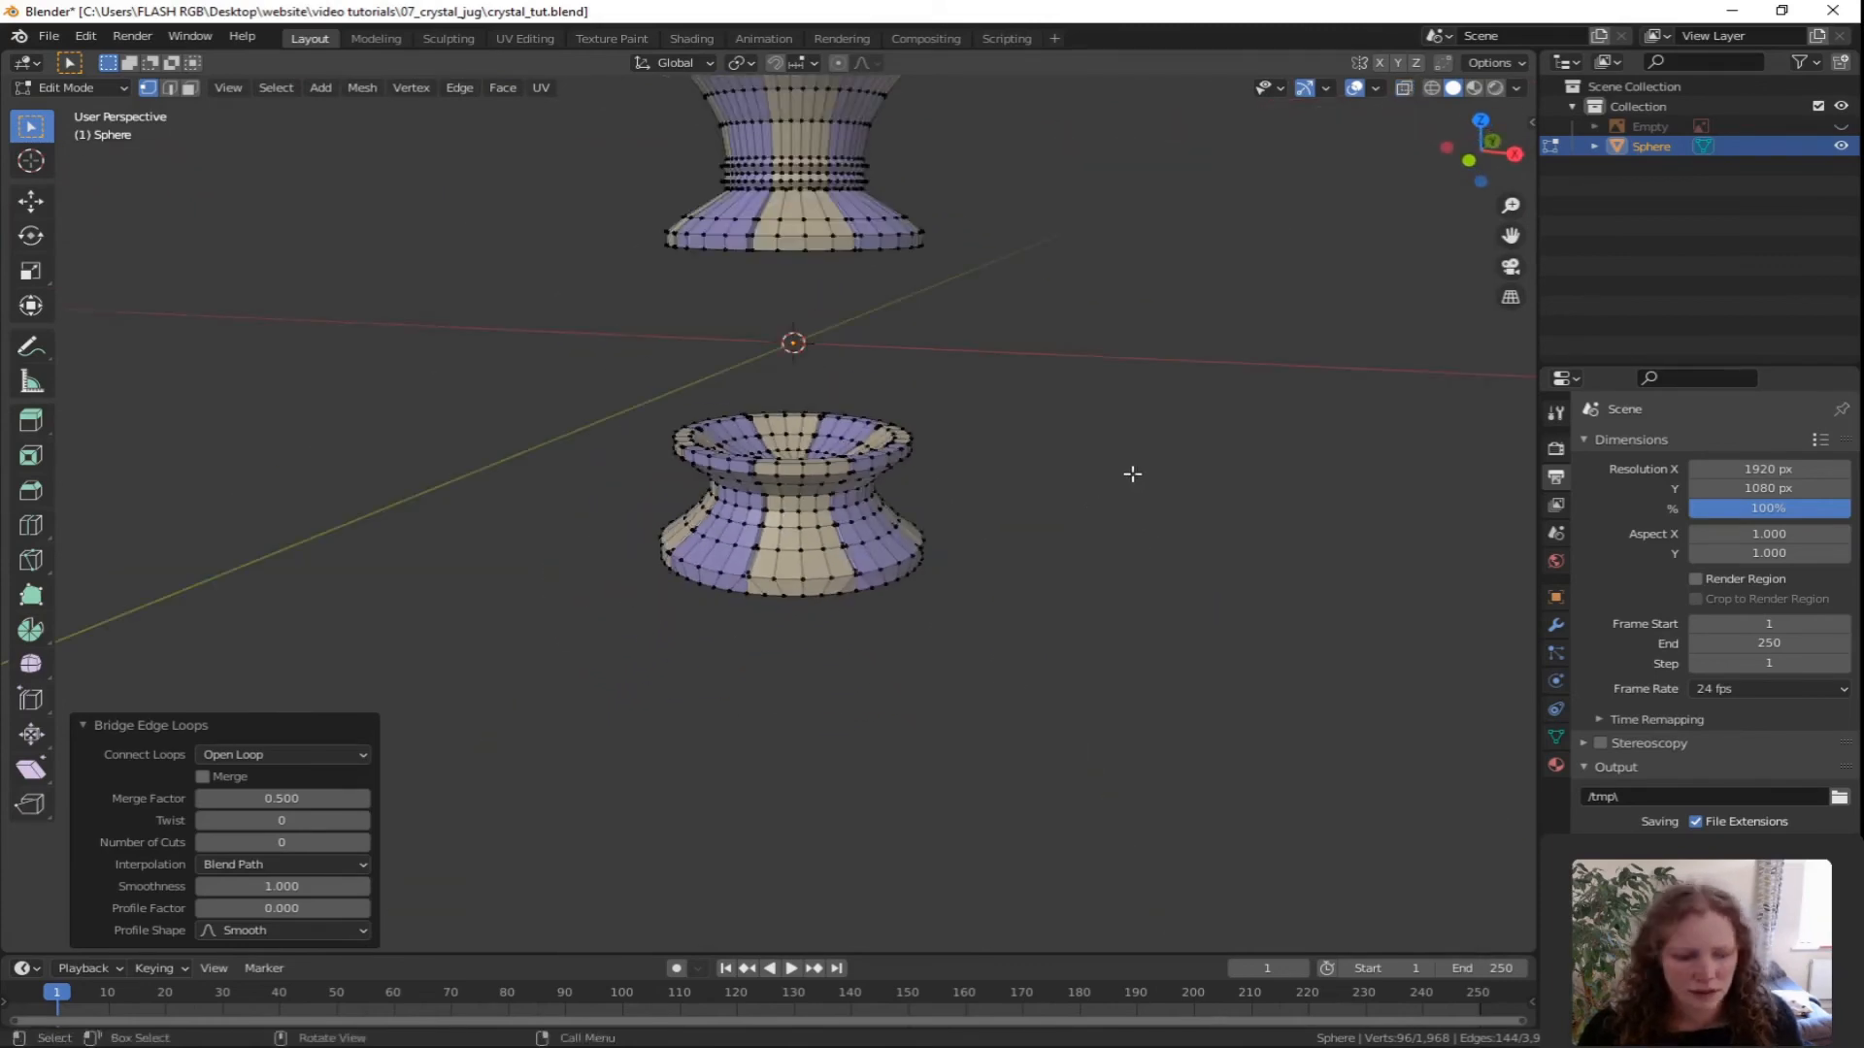
key("KP_1")
middle_click_drag(1099, 402, 1134, 608, "shift")
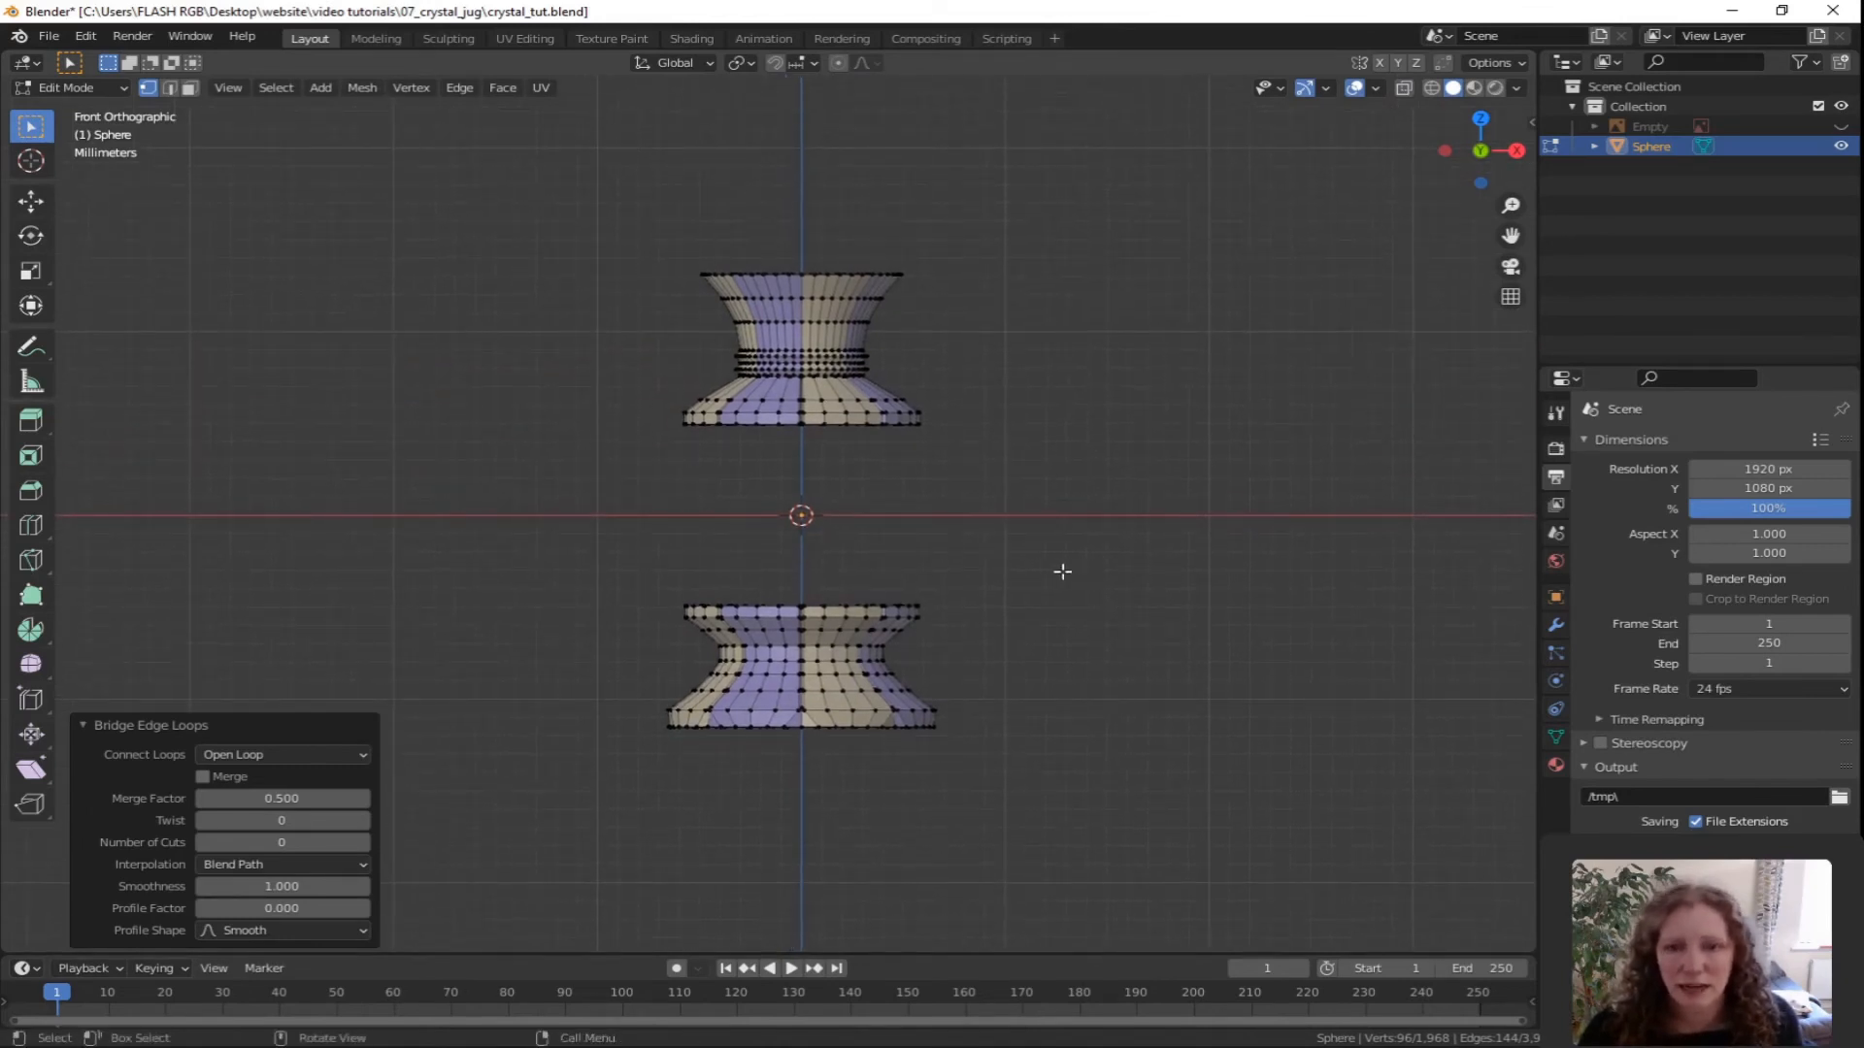
key("Tab")
key("KP_5")
middle_click_drag(985, 545, 1030, 600)
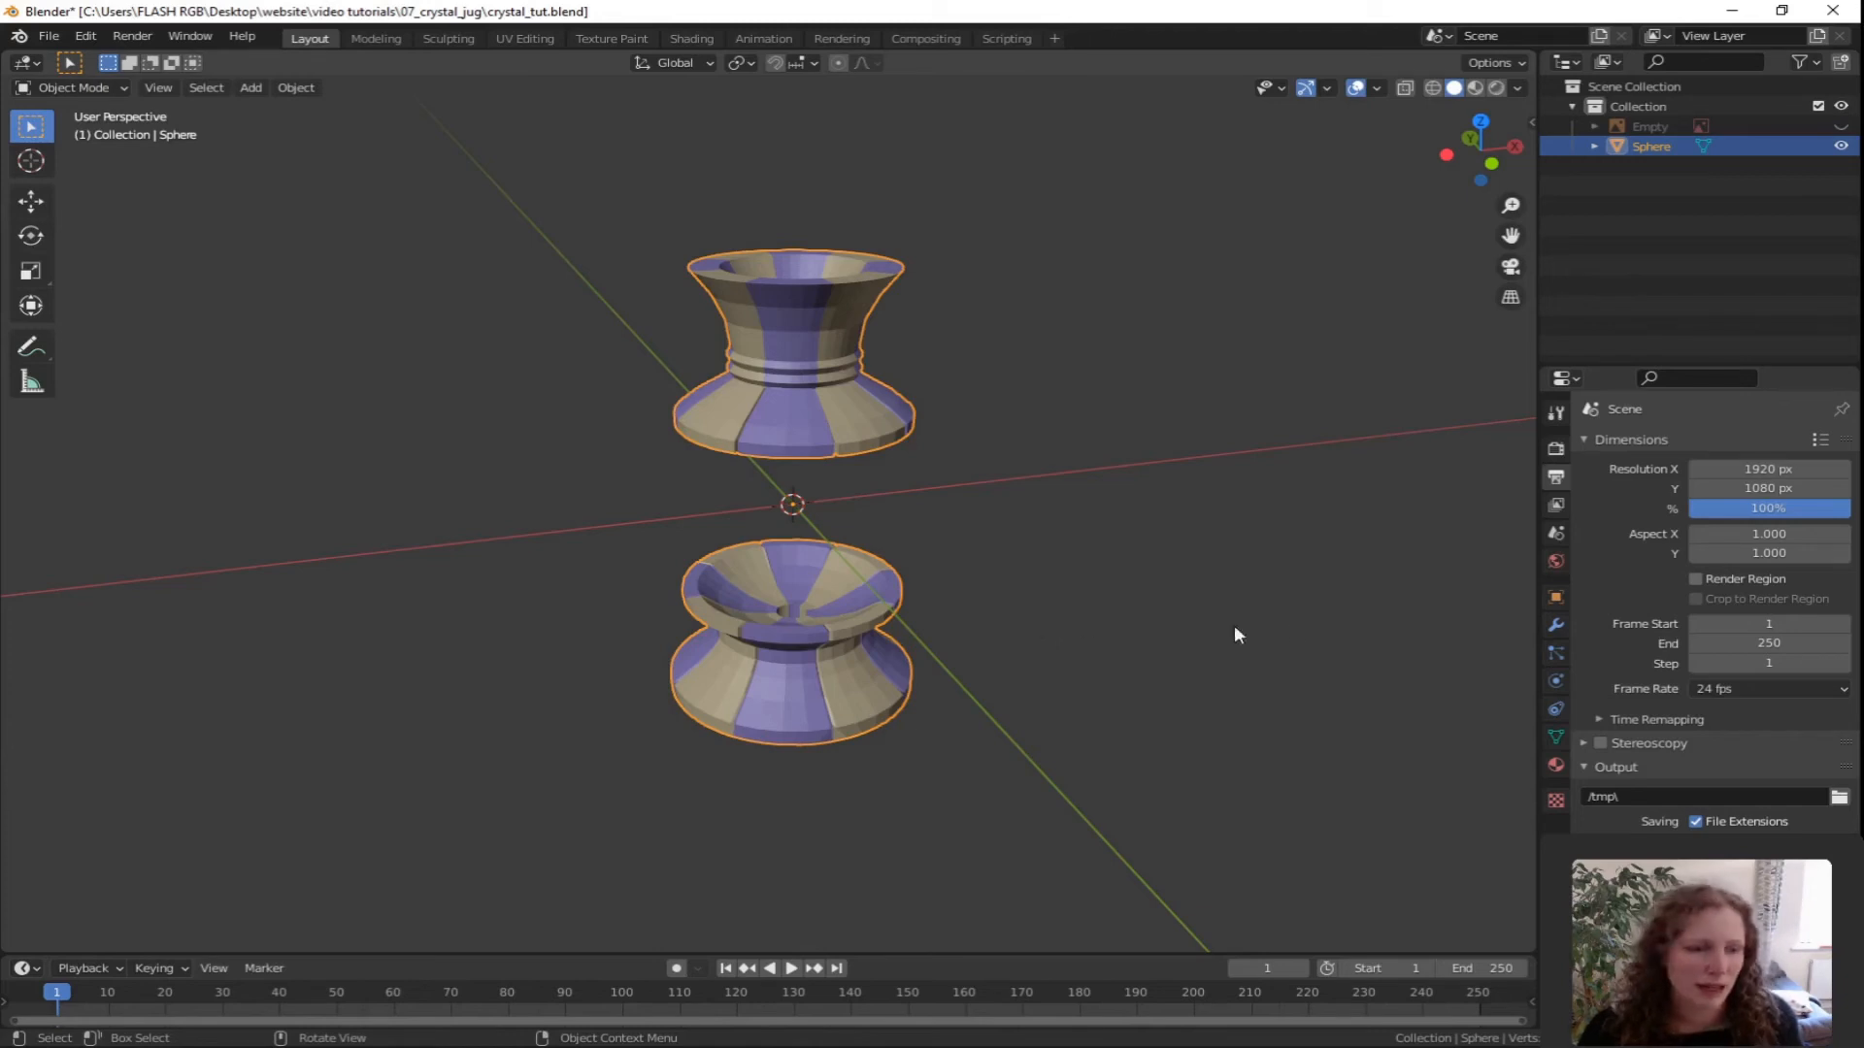
Add a Subdivision Surface modifier to the jug mesh with viewport and render levels set to 3.
left_click(1555, 625)
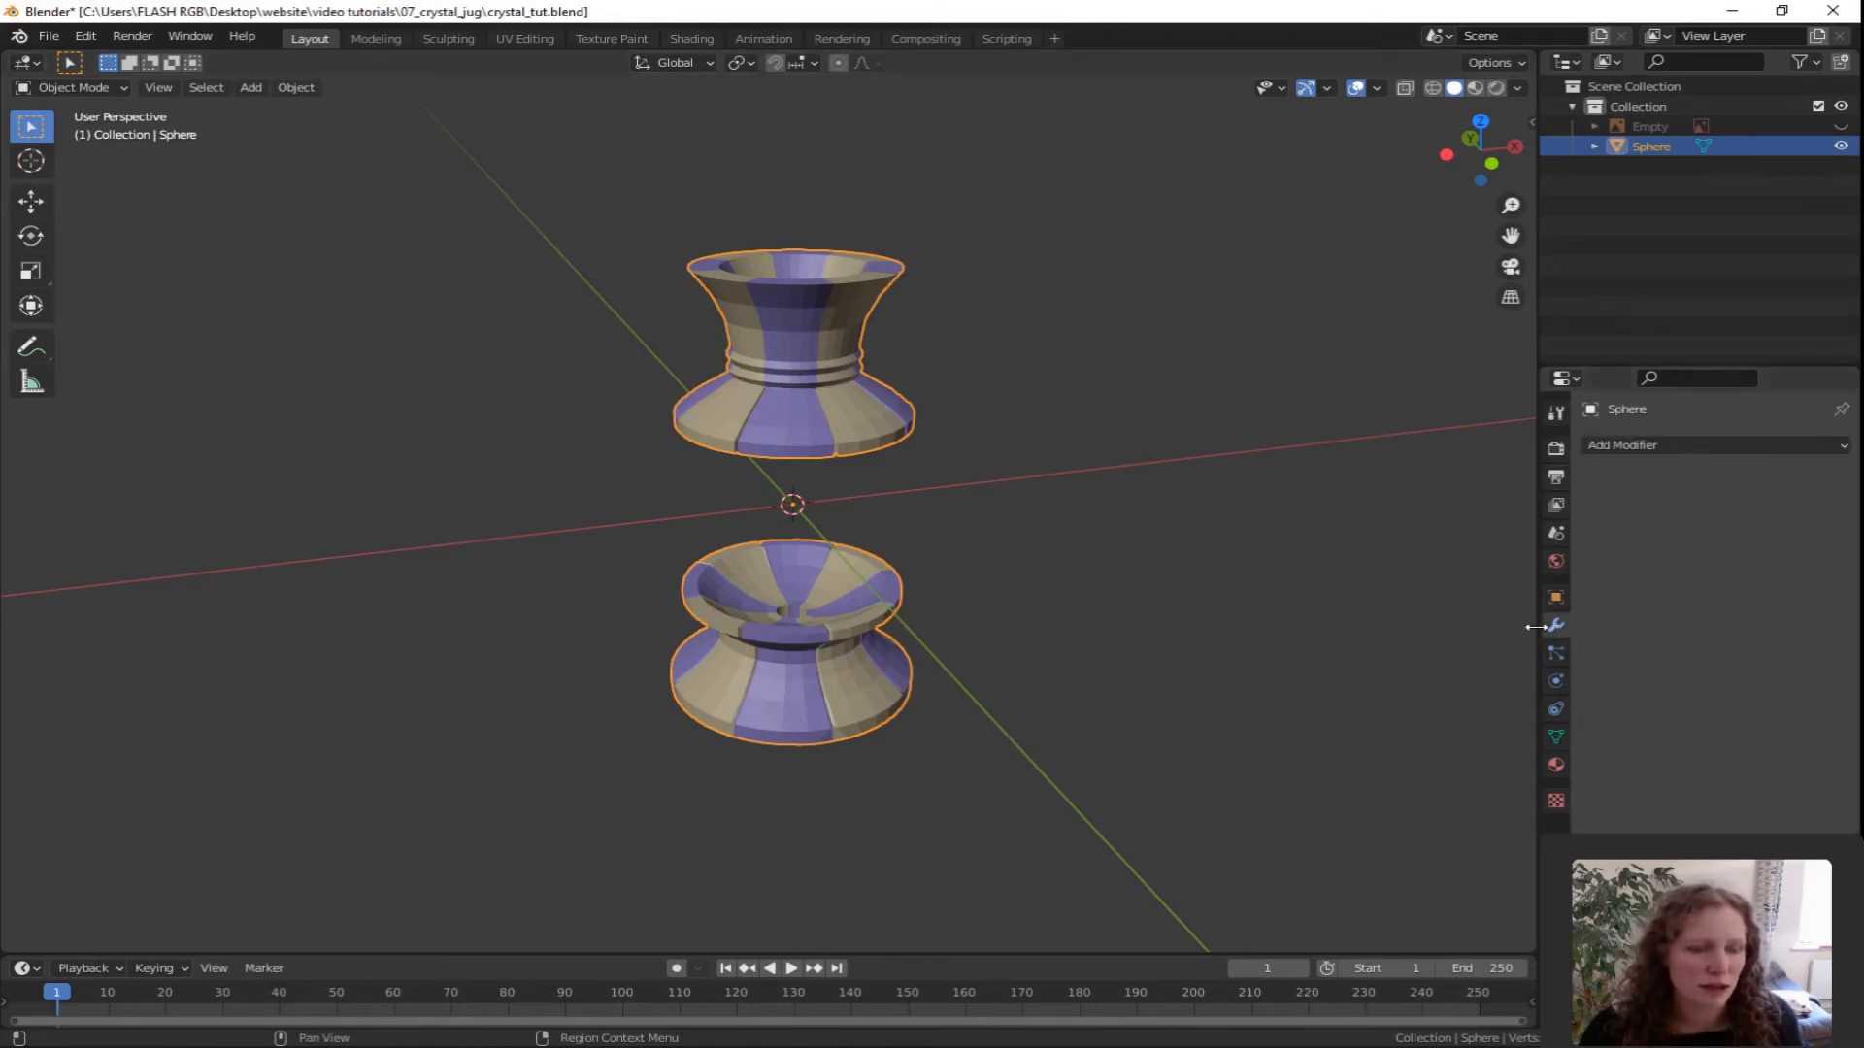
left_click(1662, 446)
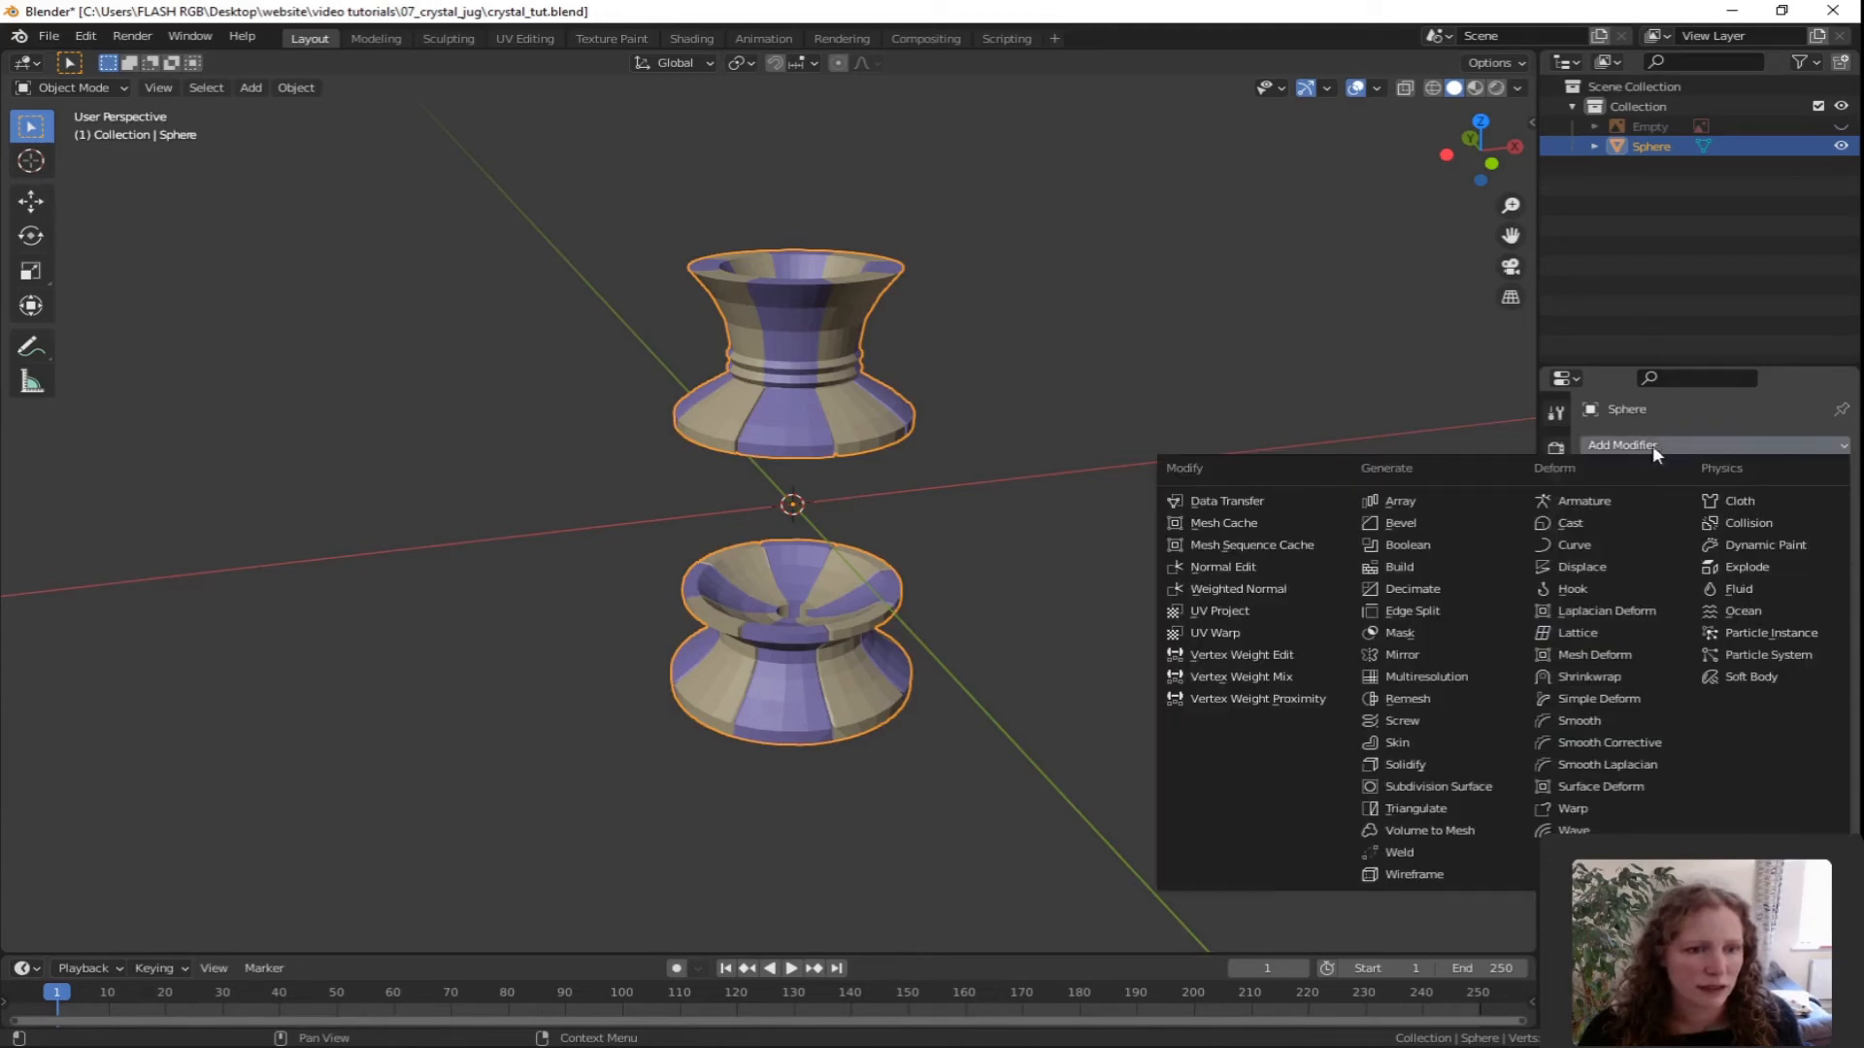
left_click(1438, 789)
left_click(1816, 534)
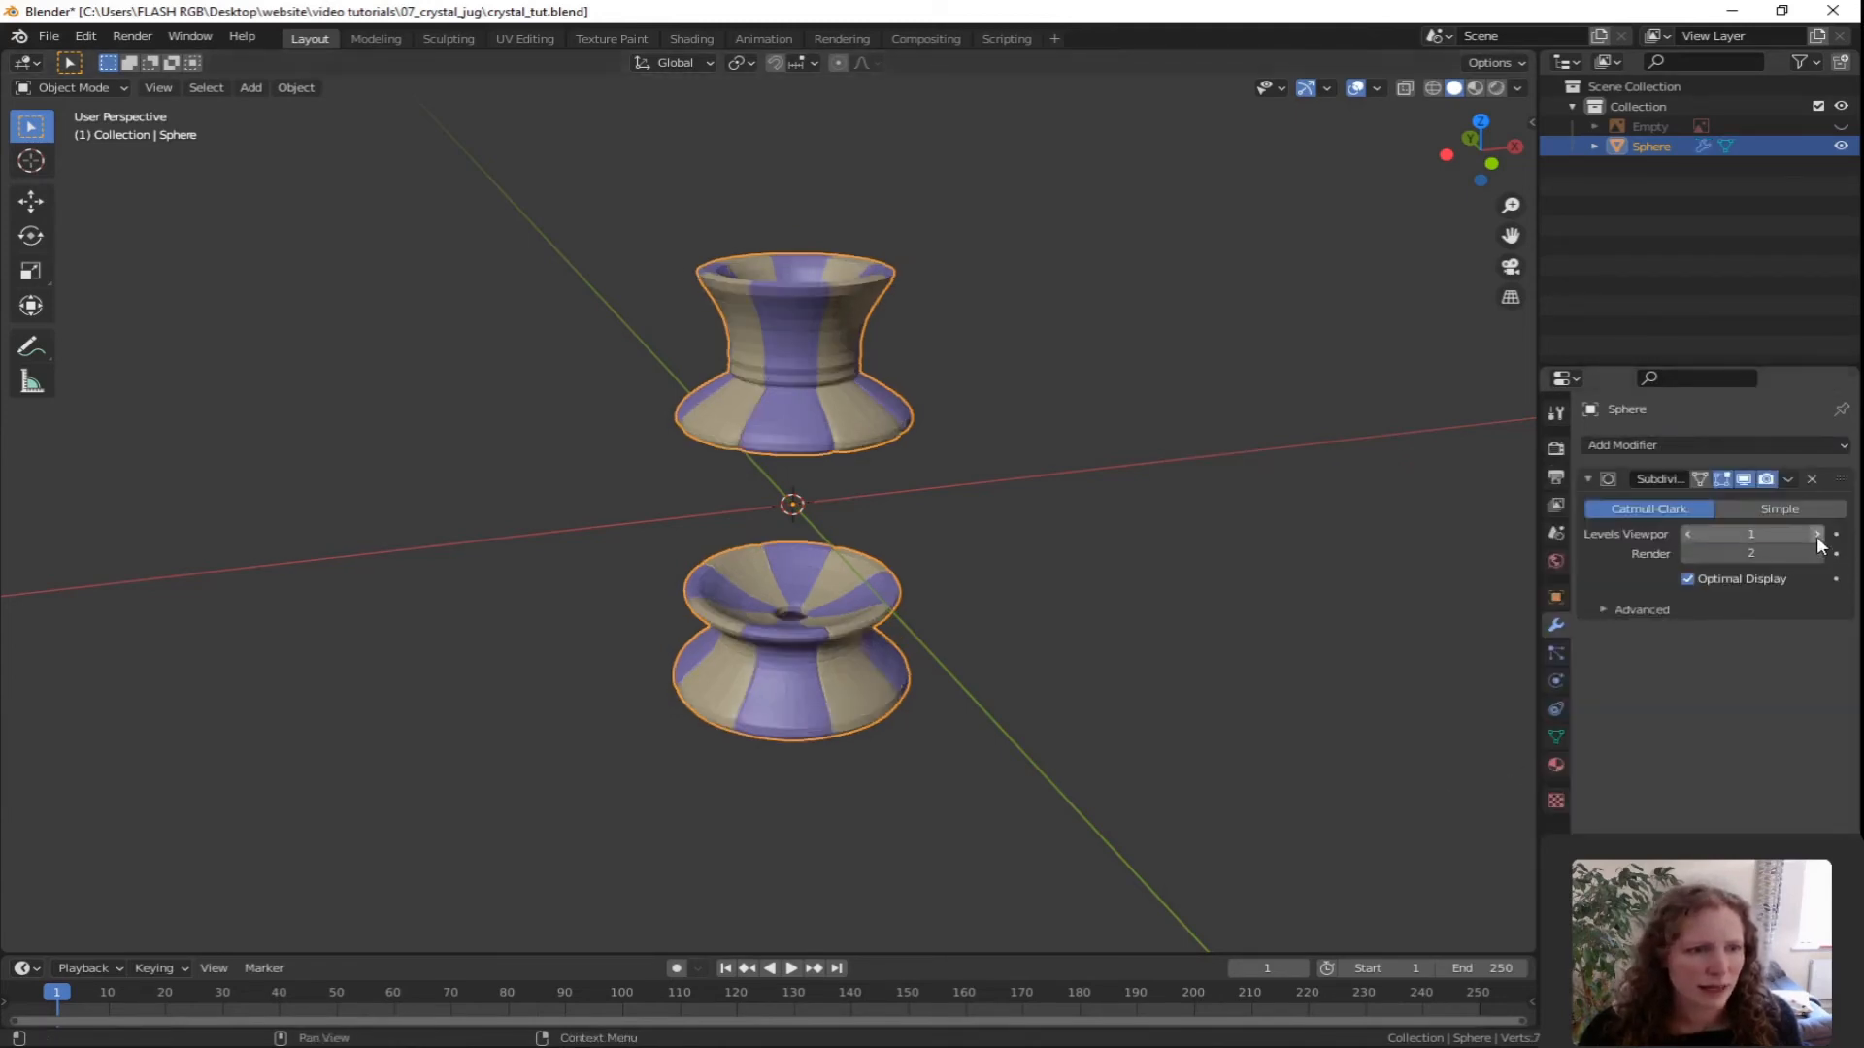
left_click(1817, 534)
left_click(1813, 554)
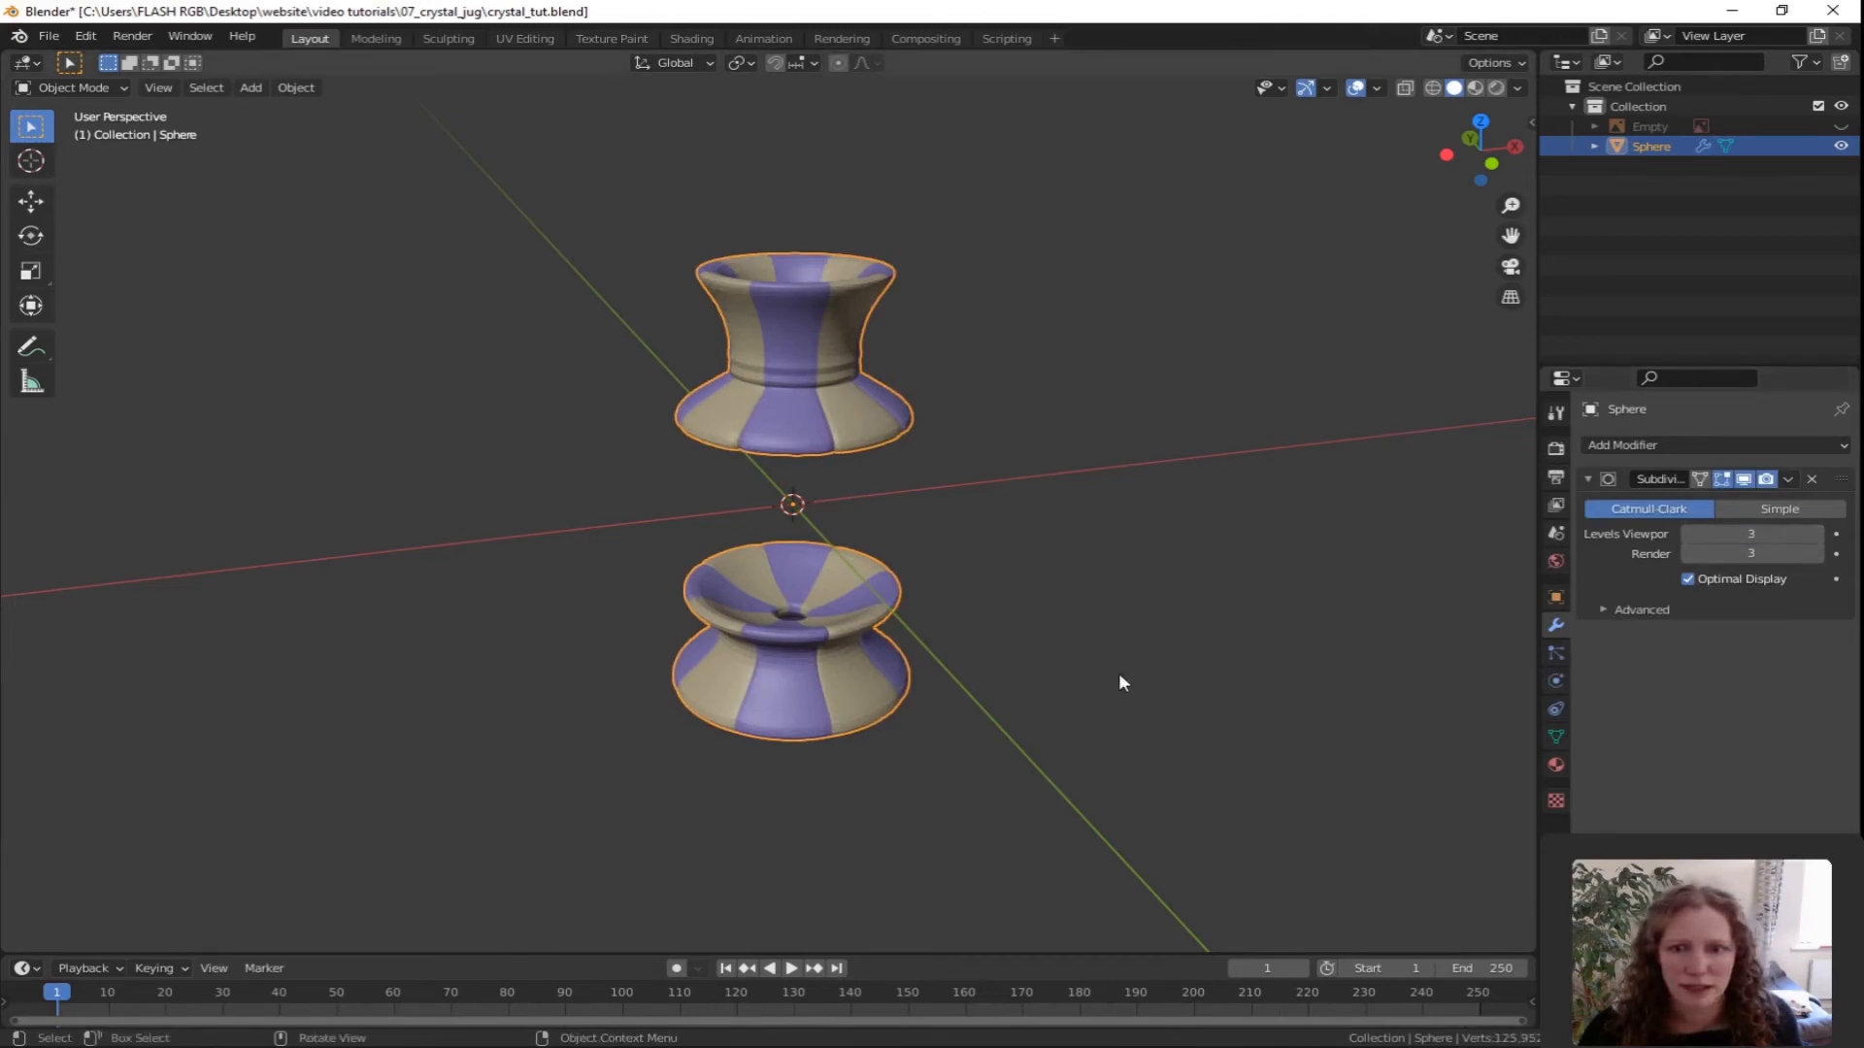
In Edit Mode, apply an edge crease of 1.000 to the loop where the upper part's ringed neck meets its flared skirt.
middle_click_drag(1118, 673, 911, 648)
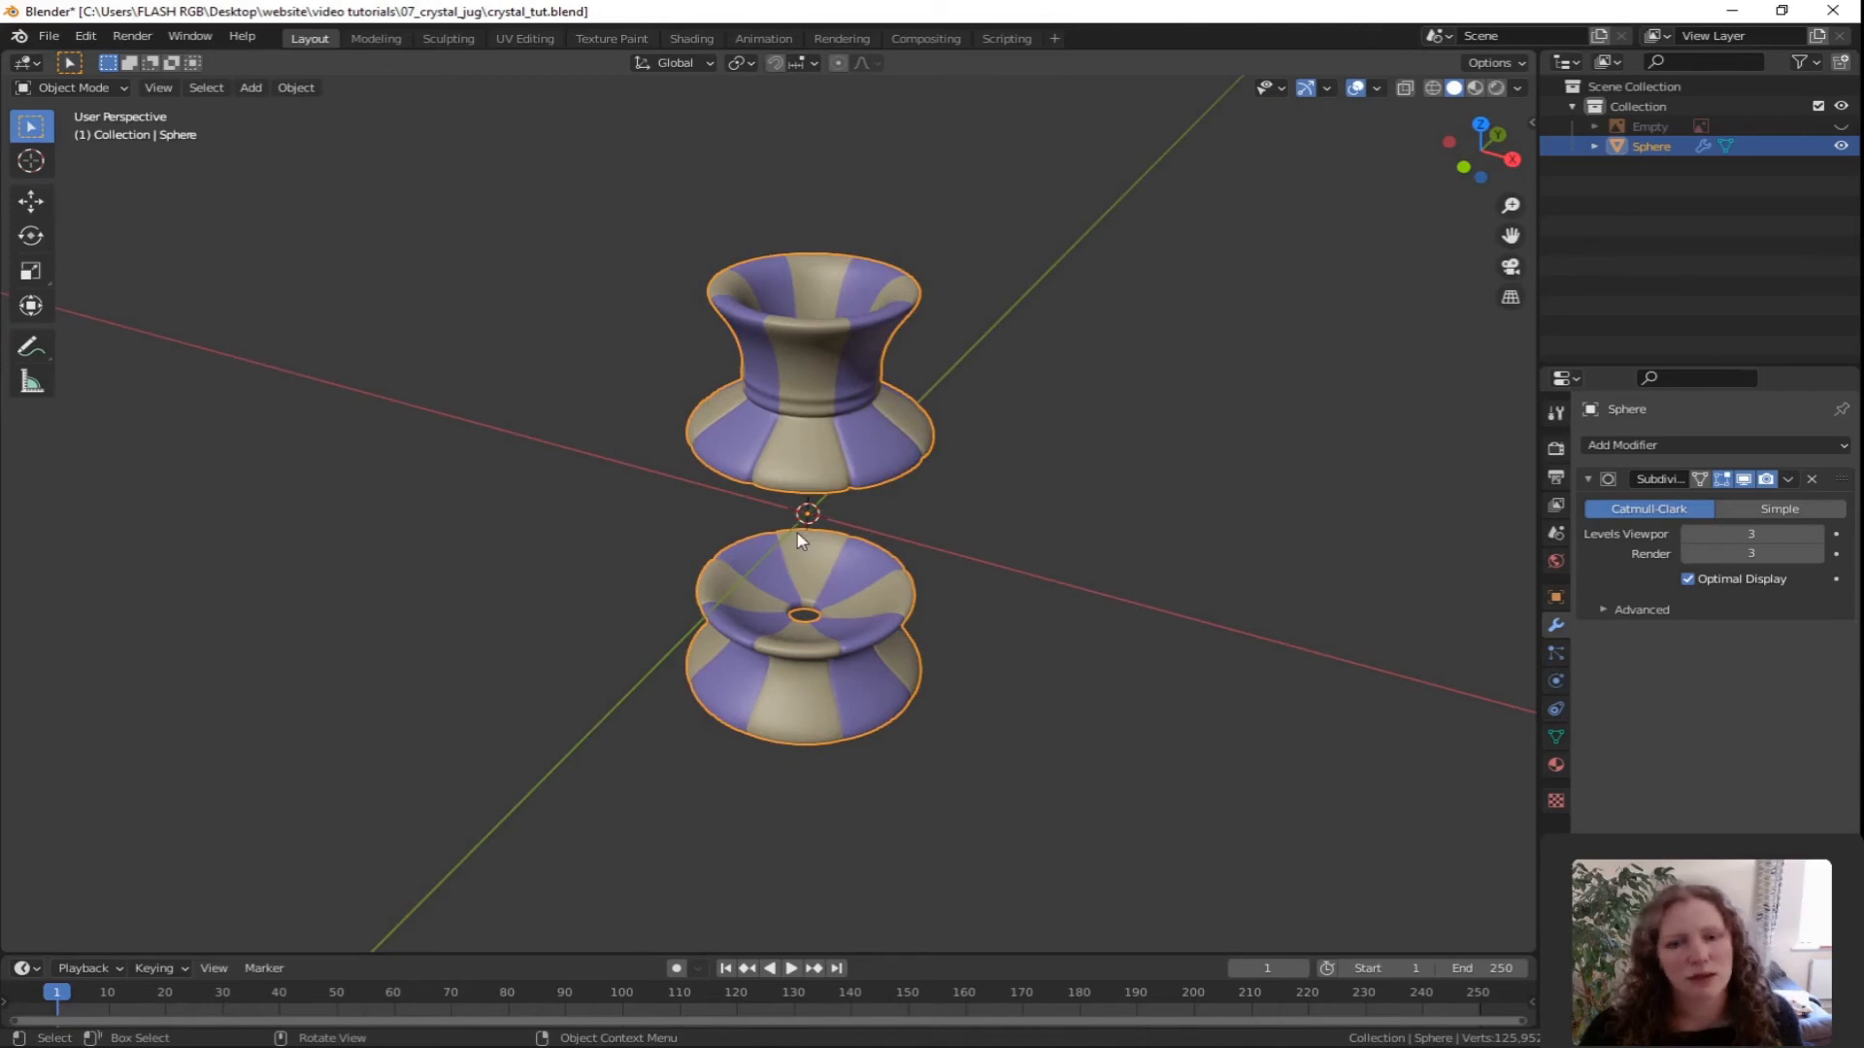
scroll(788, 473, "up", 5)
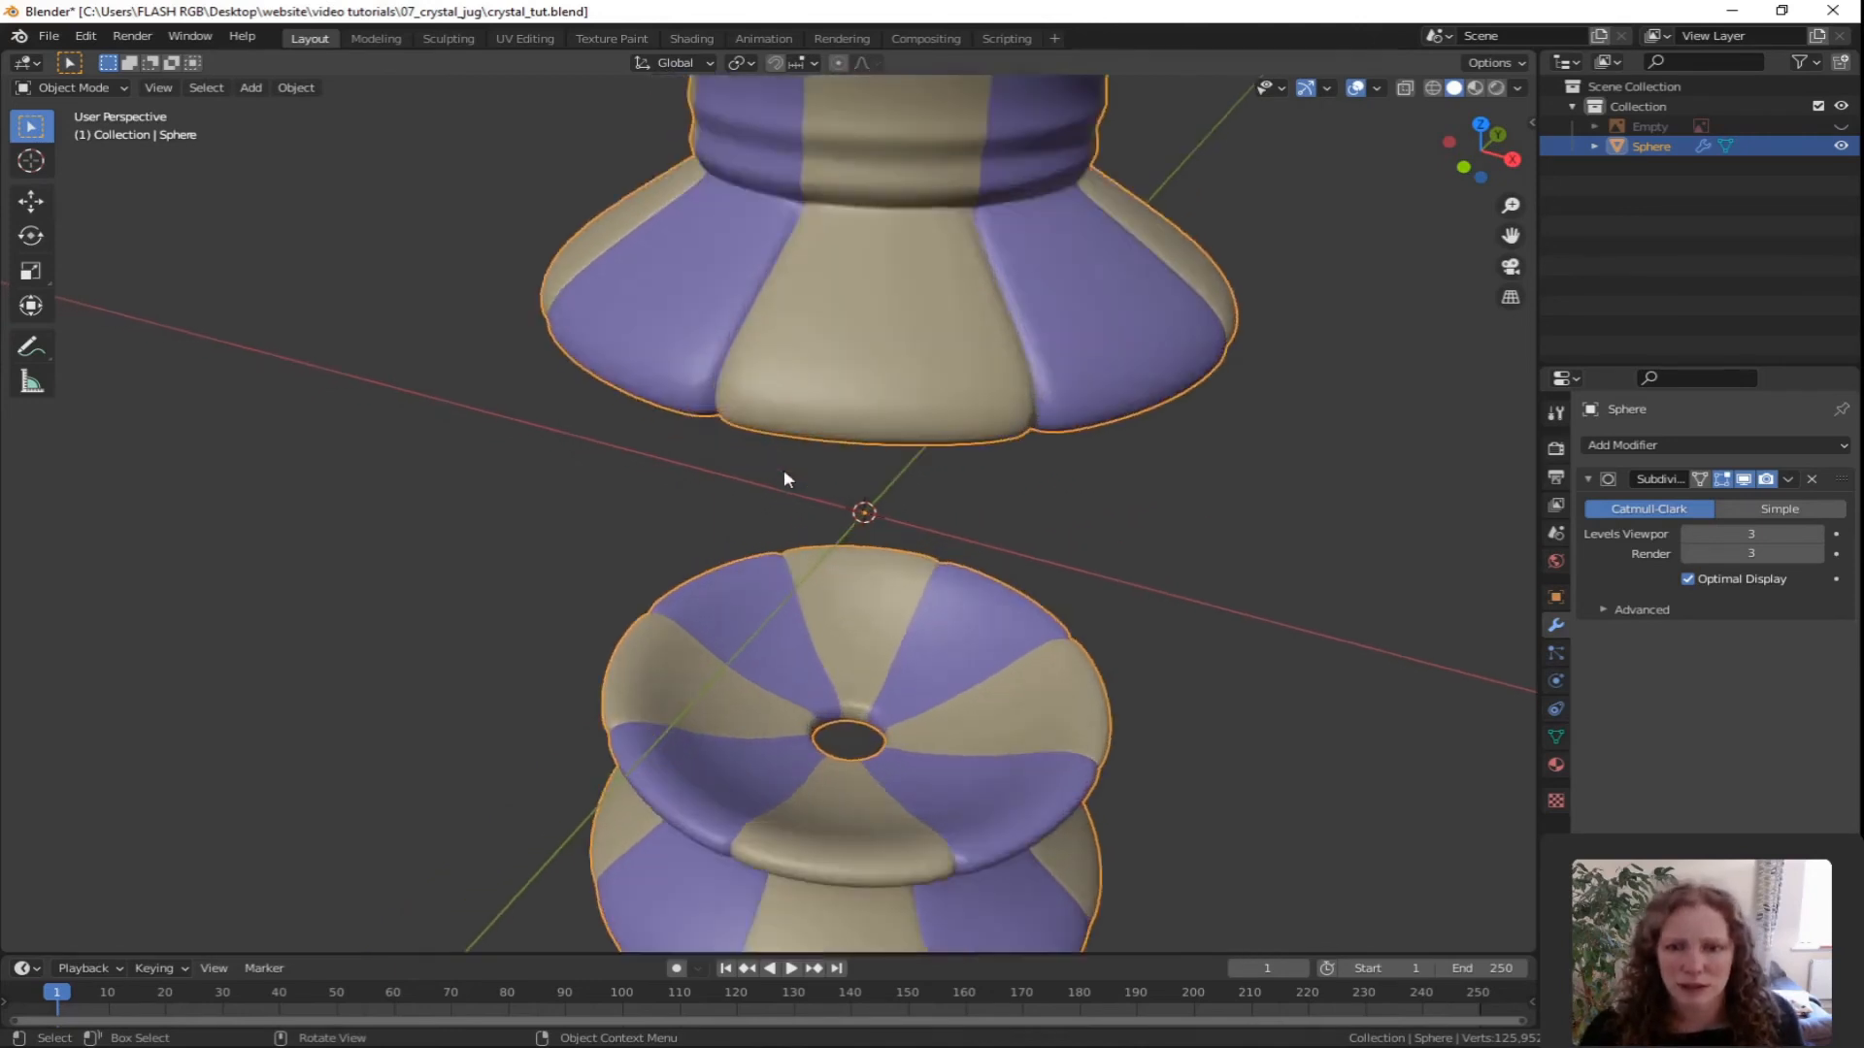
middle_click_drag(783, 469, 791, 454)
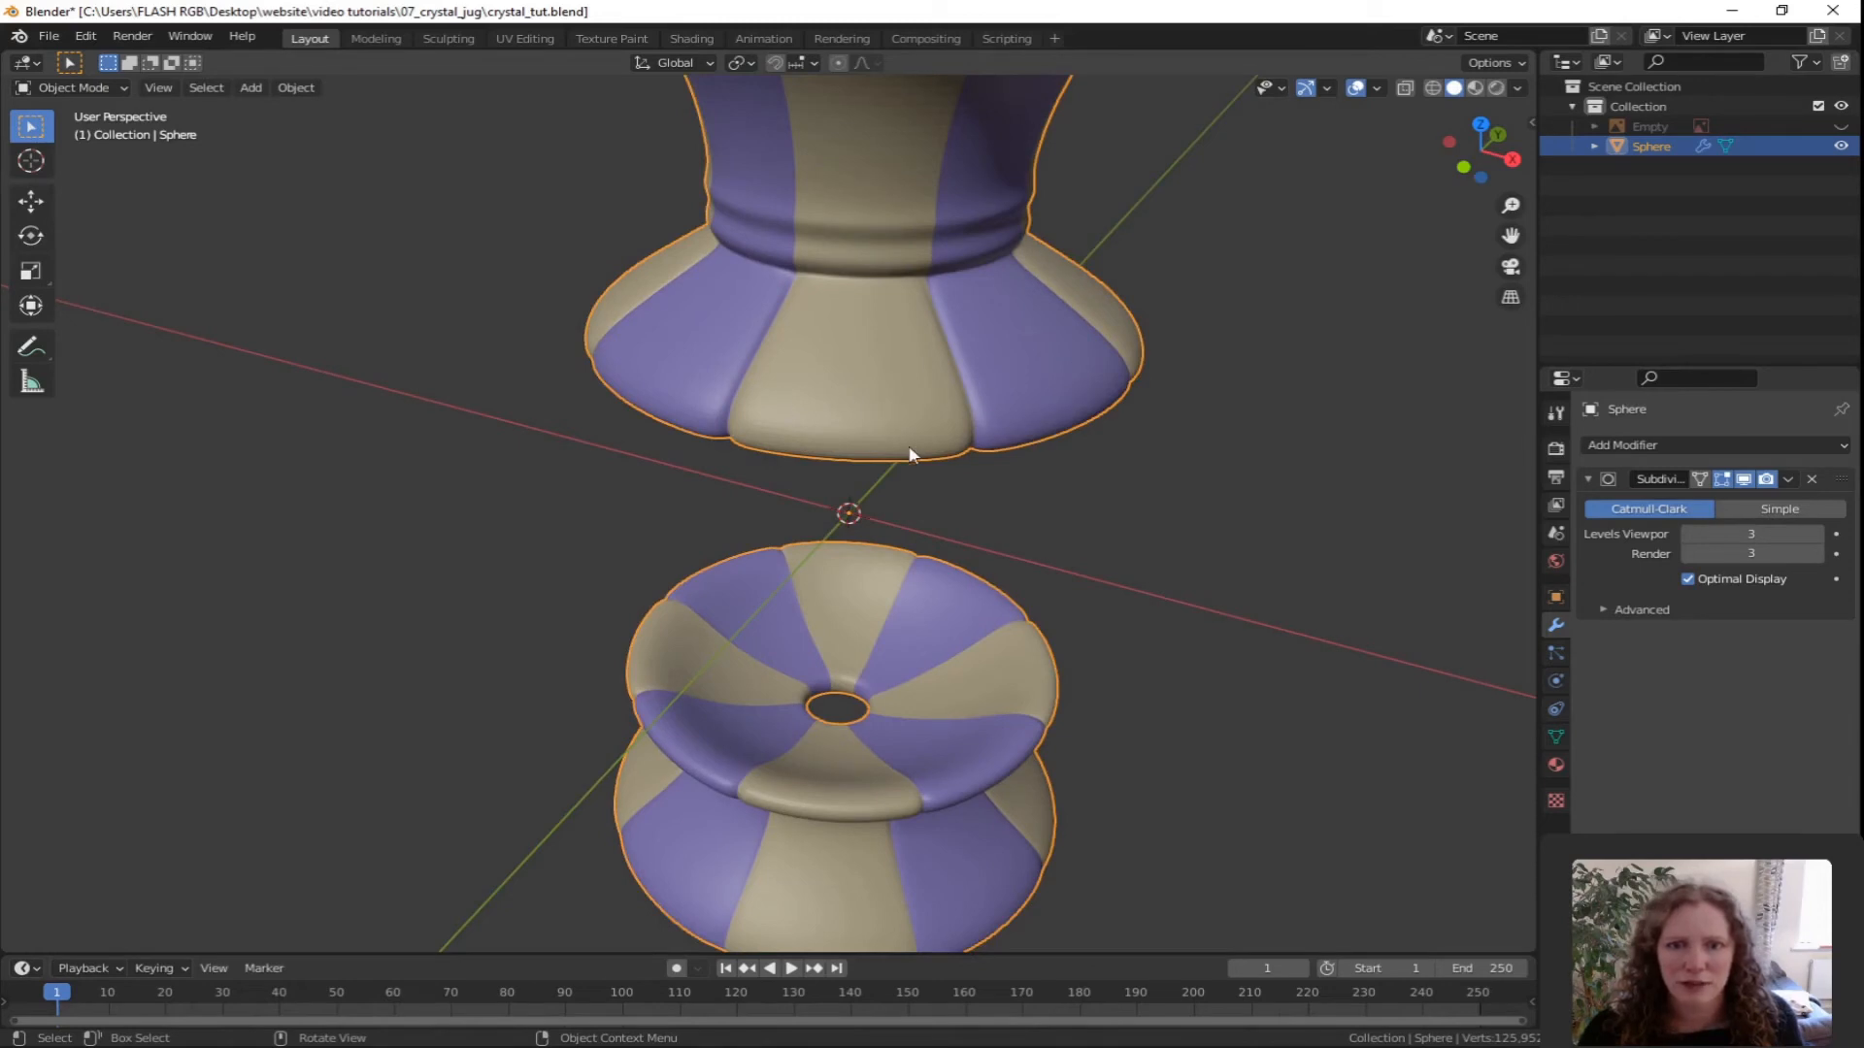
mouse_move(1005, 510)
middle_mouse_down()
mouse_move(1016, 569)
mouse_move(1008, 529)
middle_mouse_up()
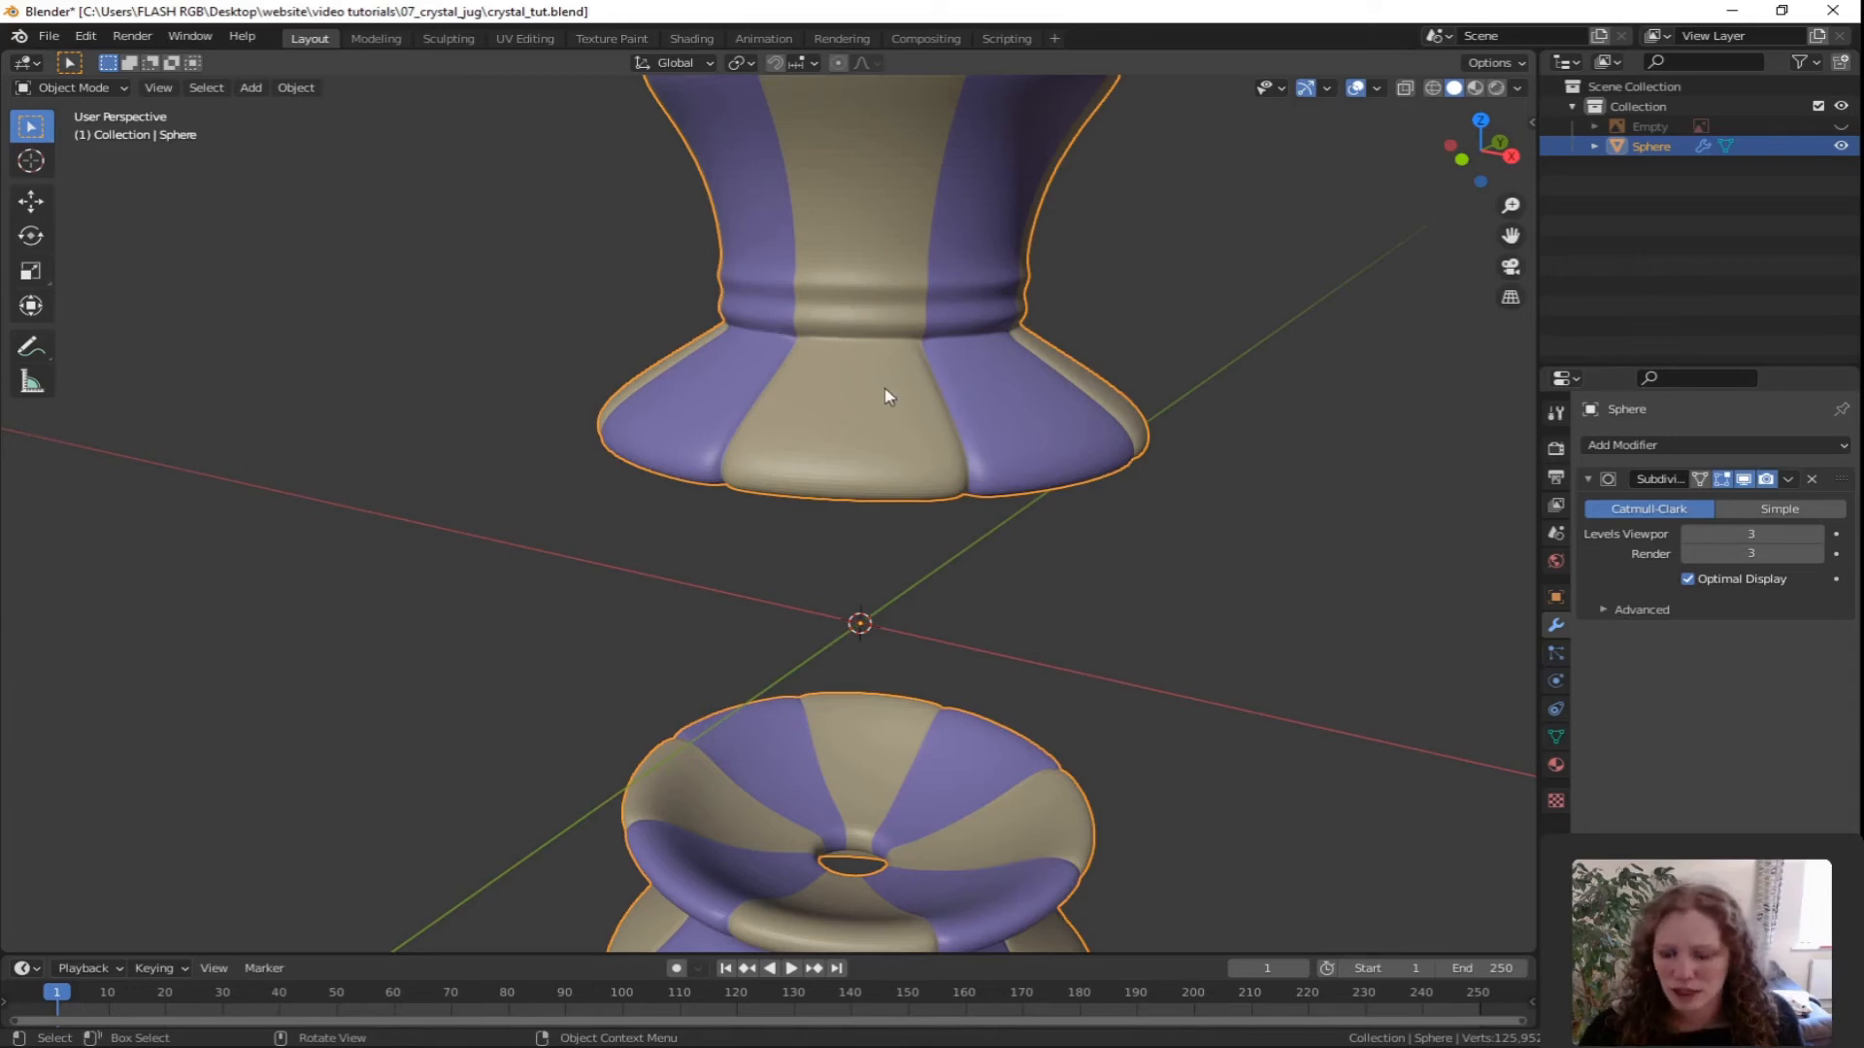
key("Tab")
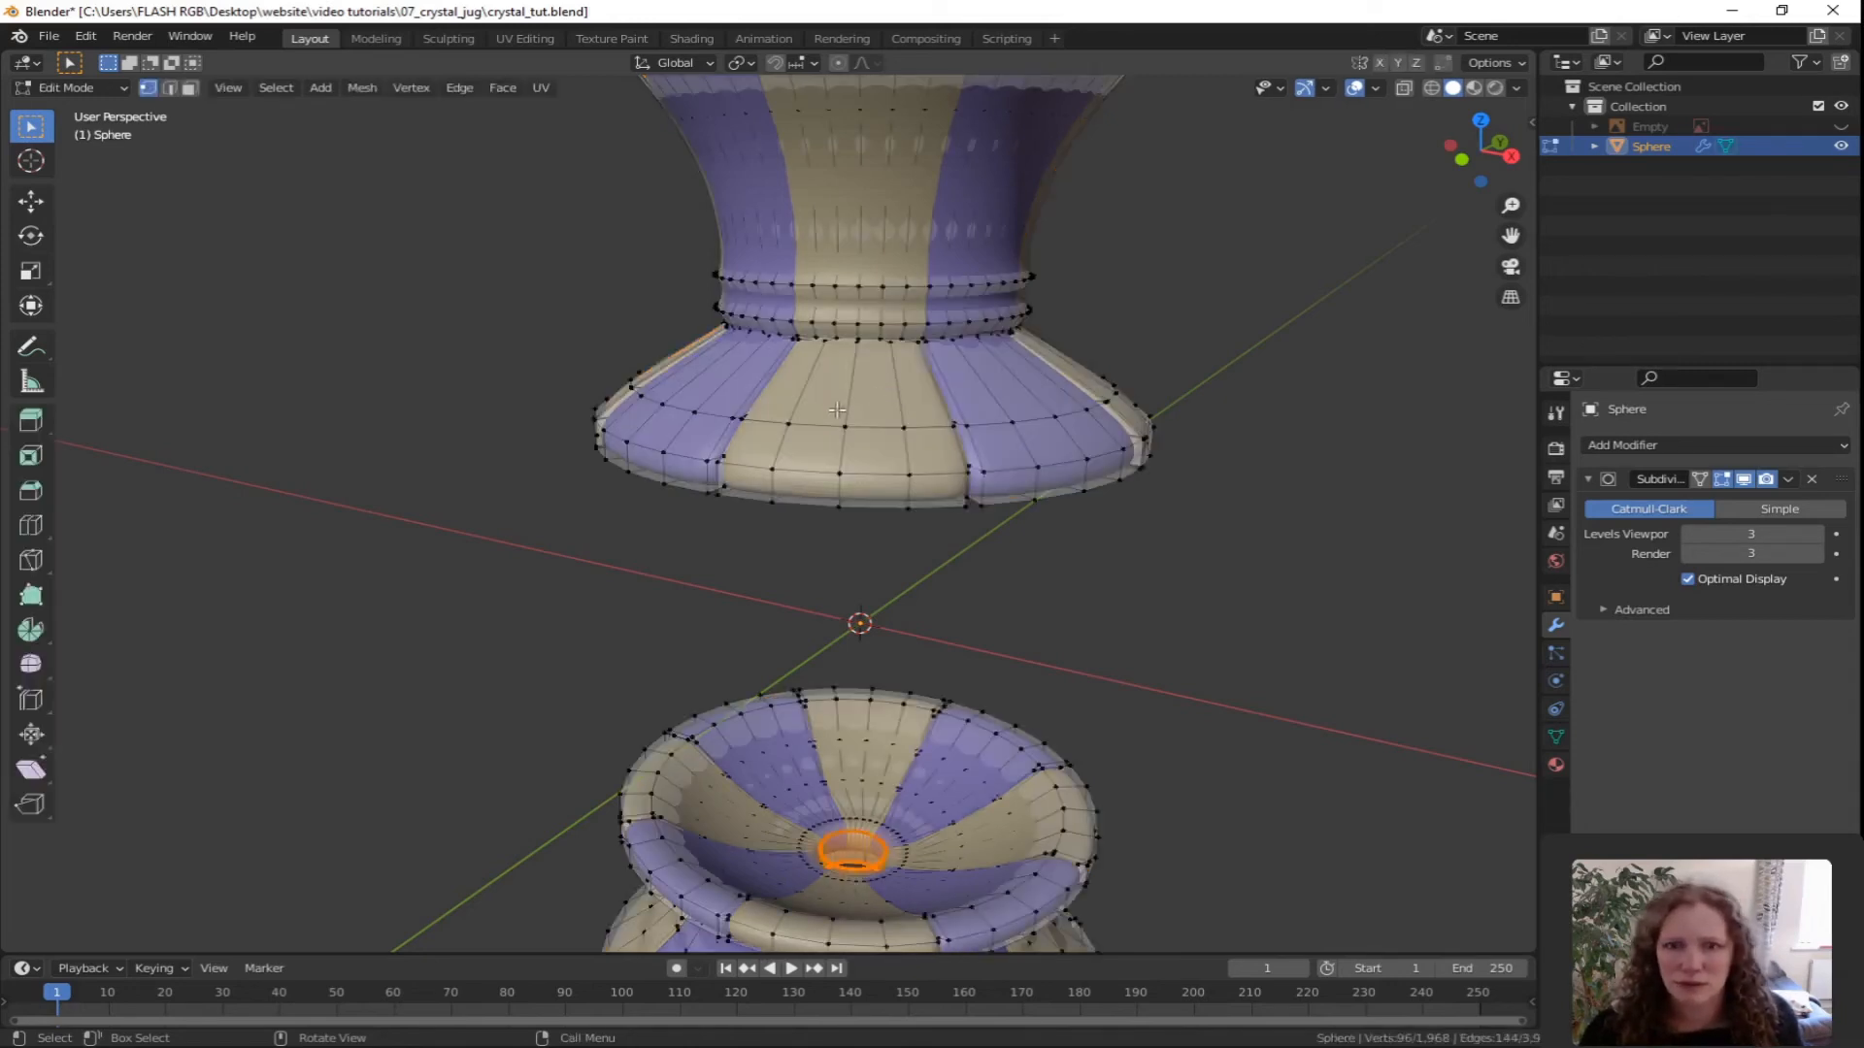
scroll(841, 400, "up", 1)
scroll(850, 299, "up", 3)
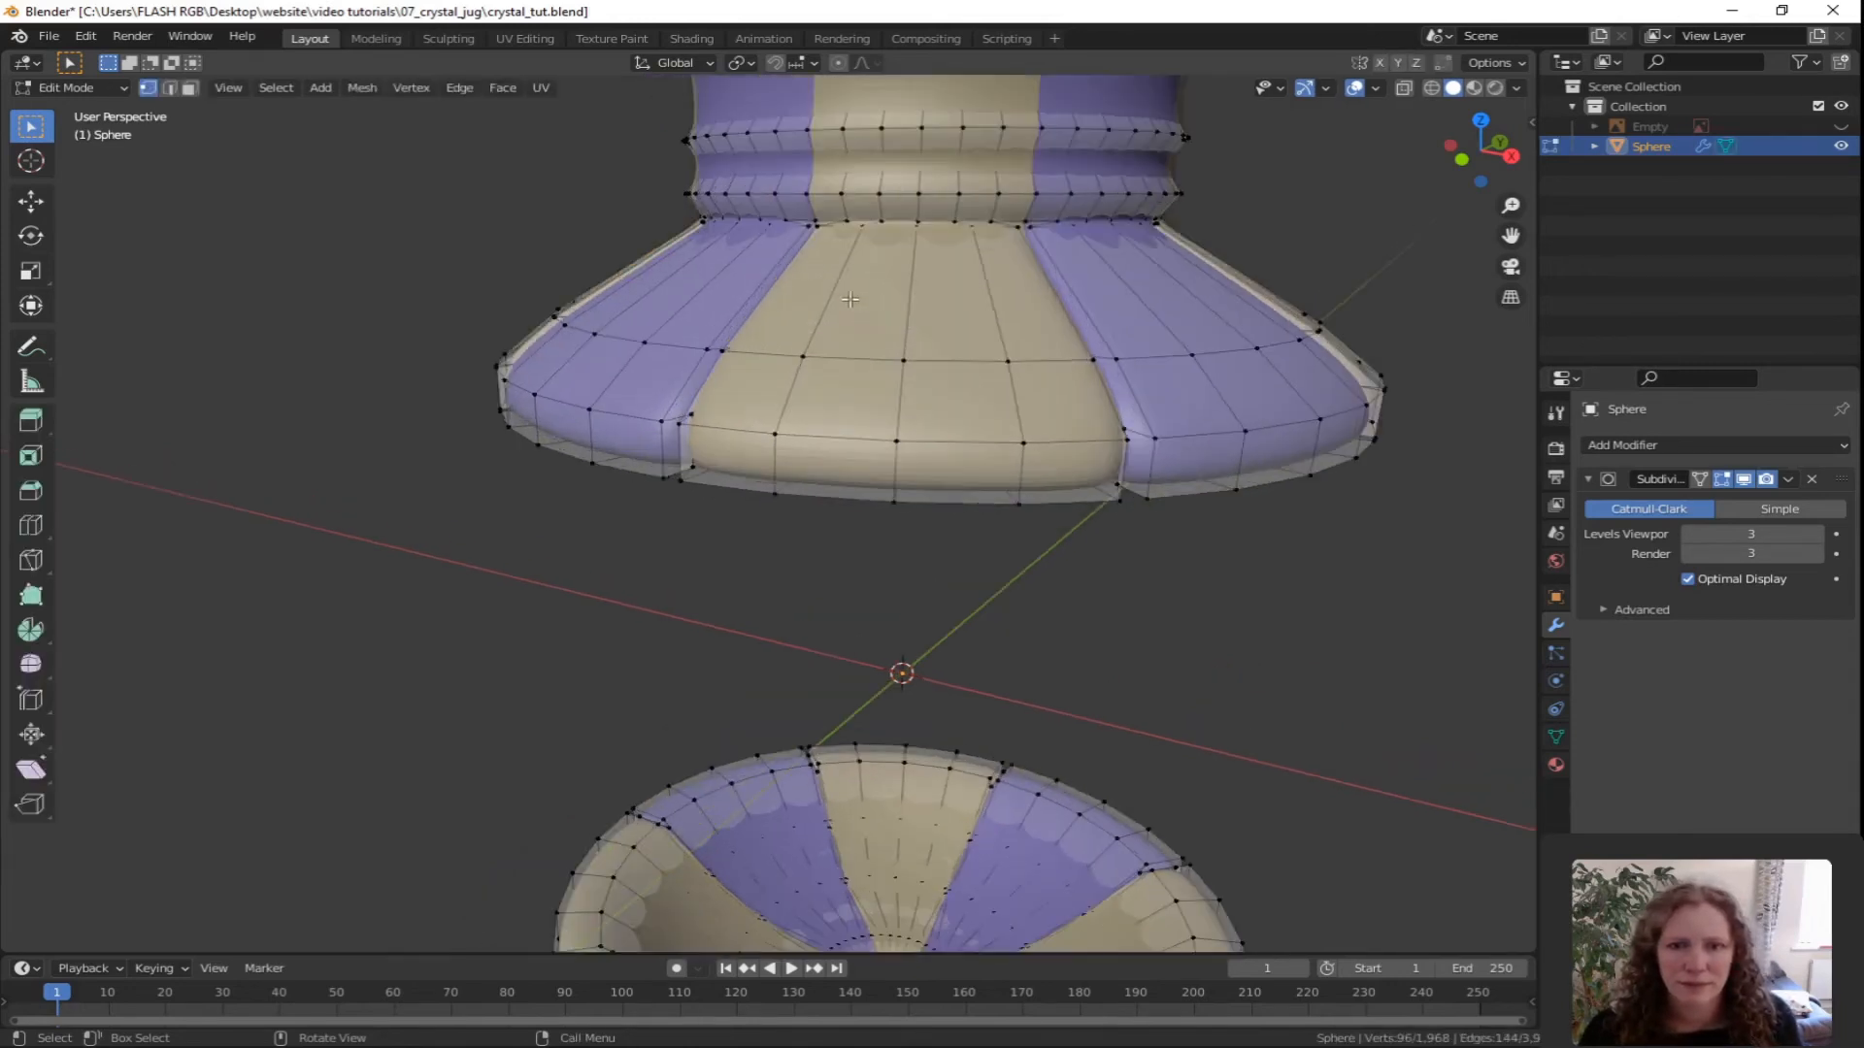
scroll(879, 280, "up", 5)
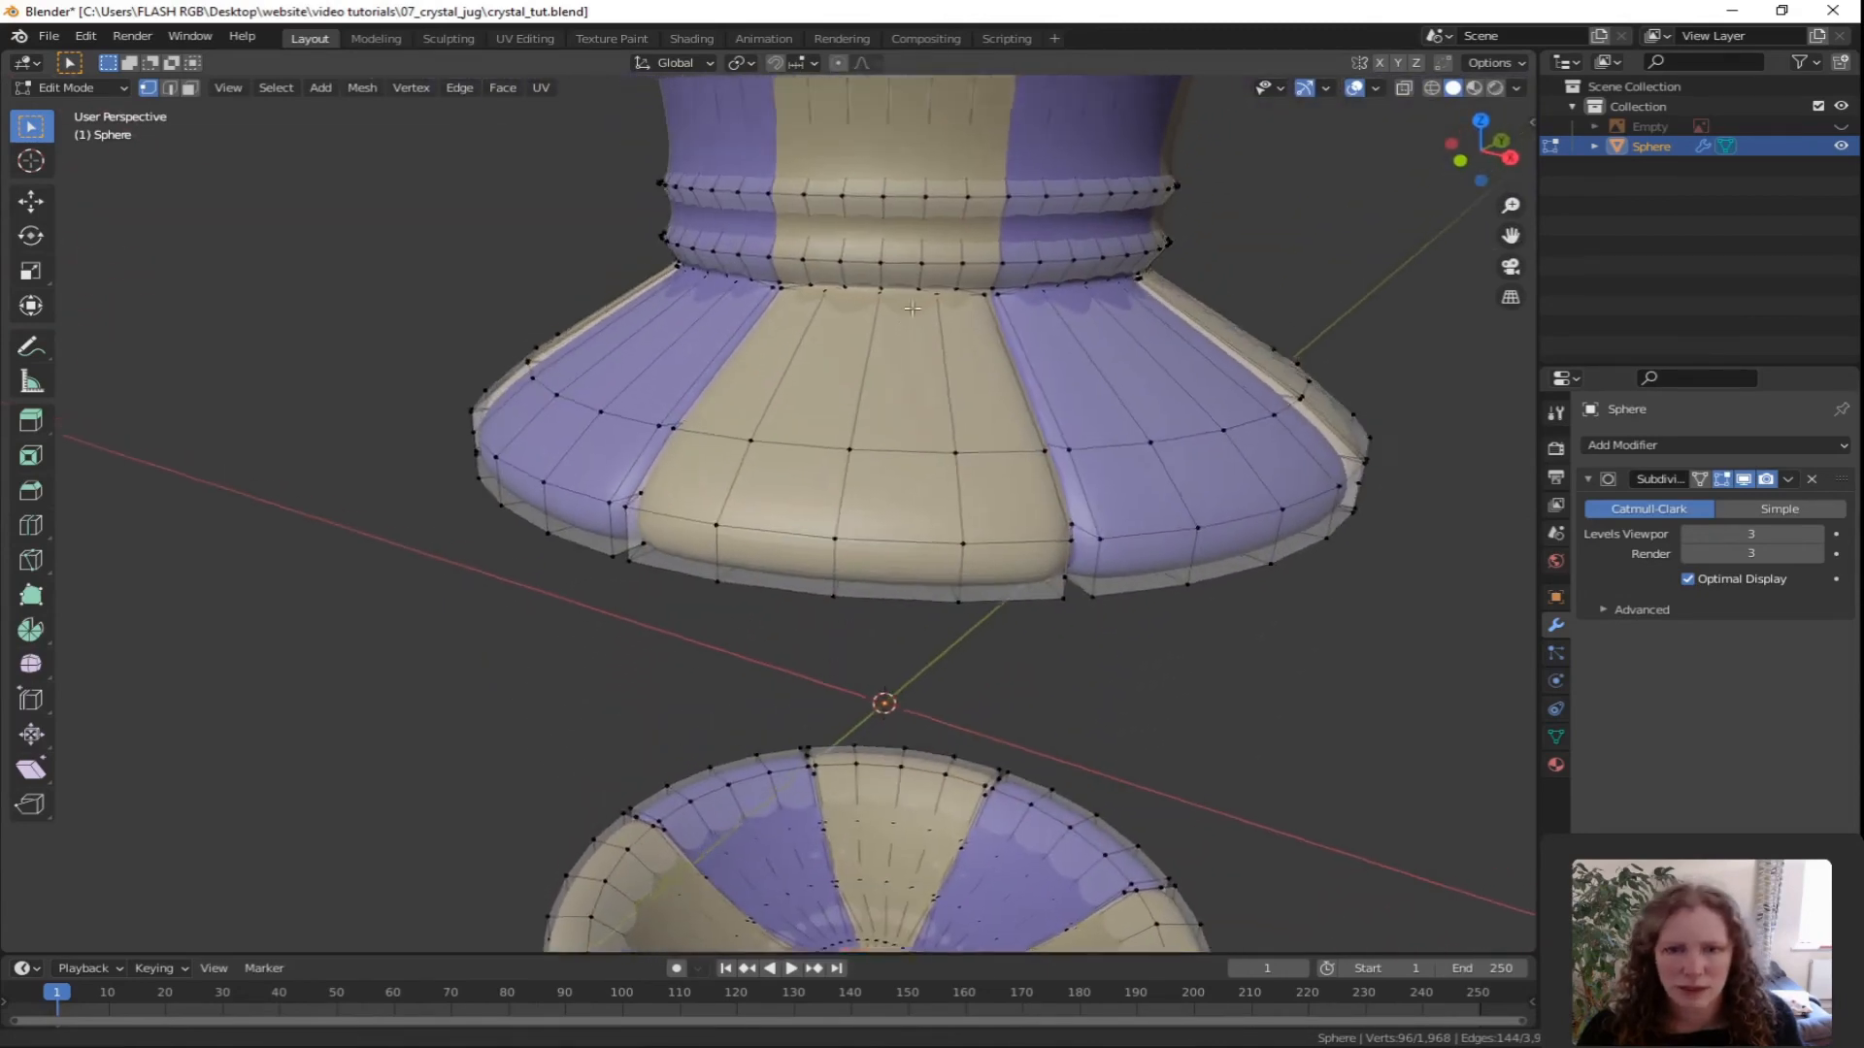
scroll(878, 409, "down", 2)
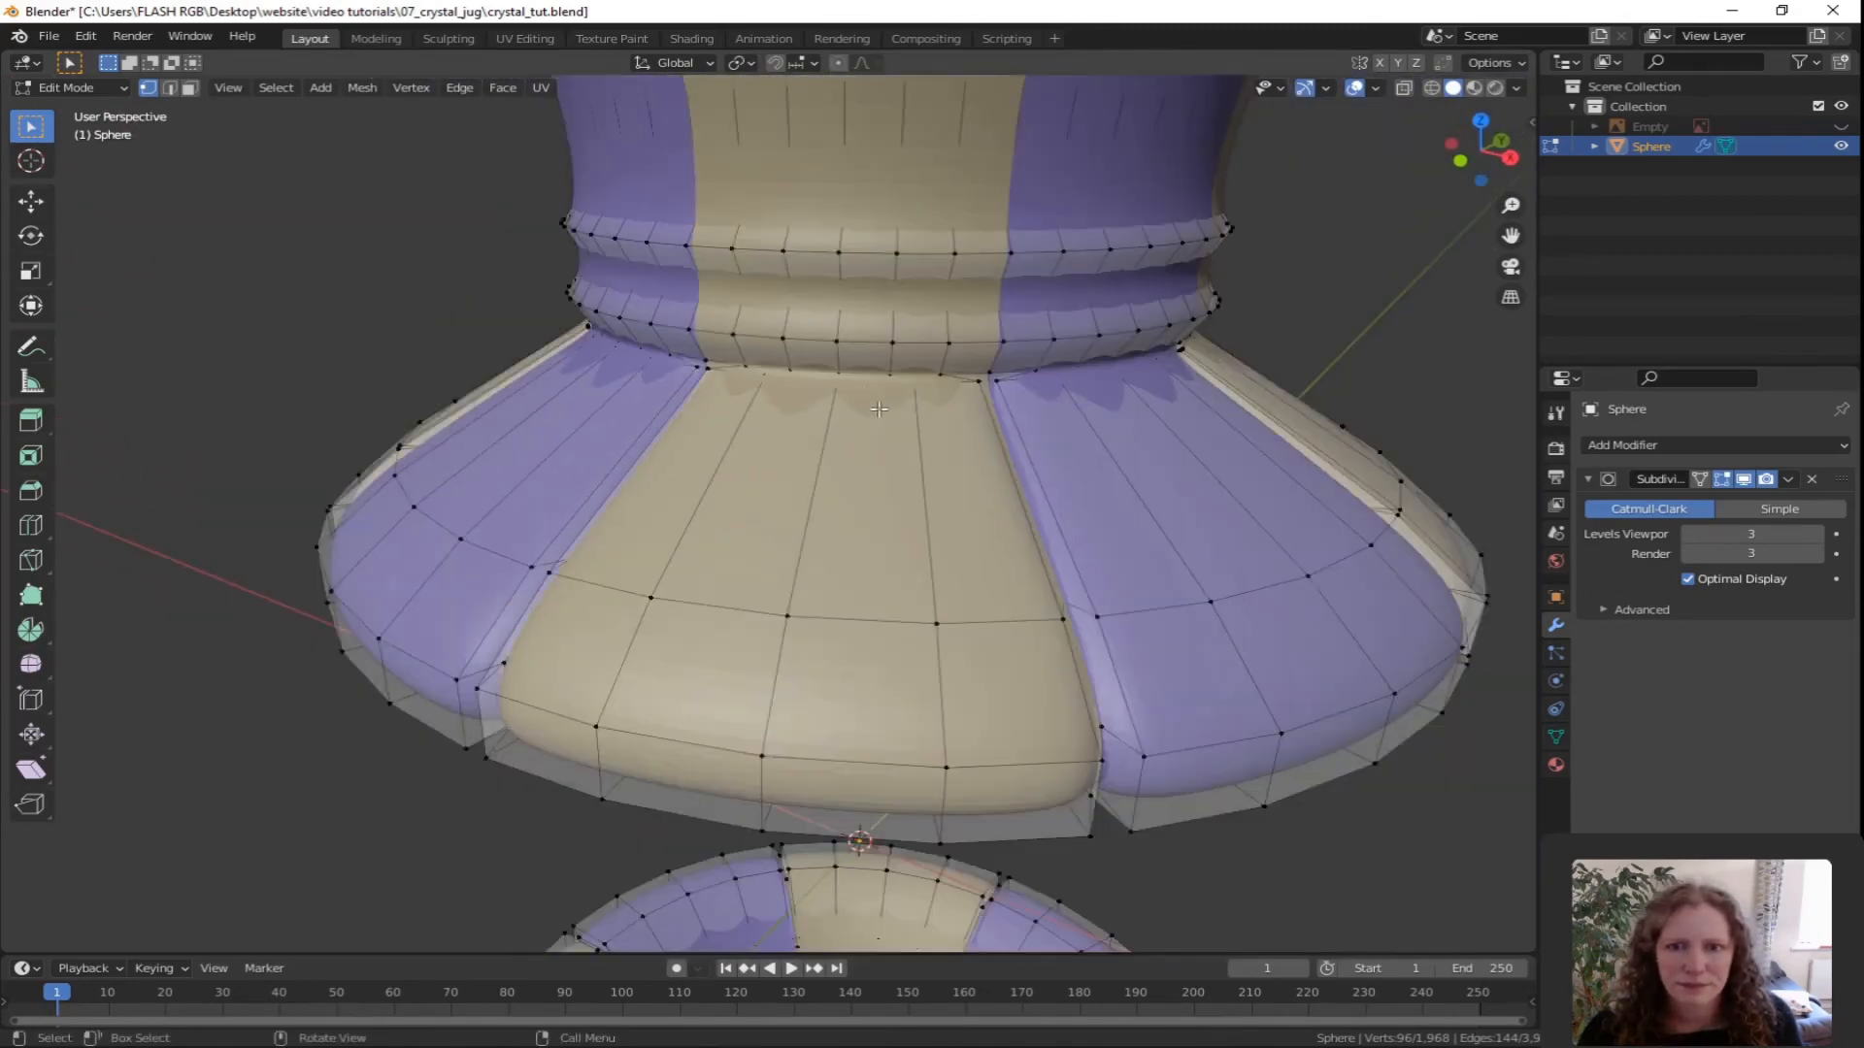
left_click(719, 362, "alt")
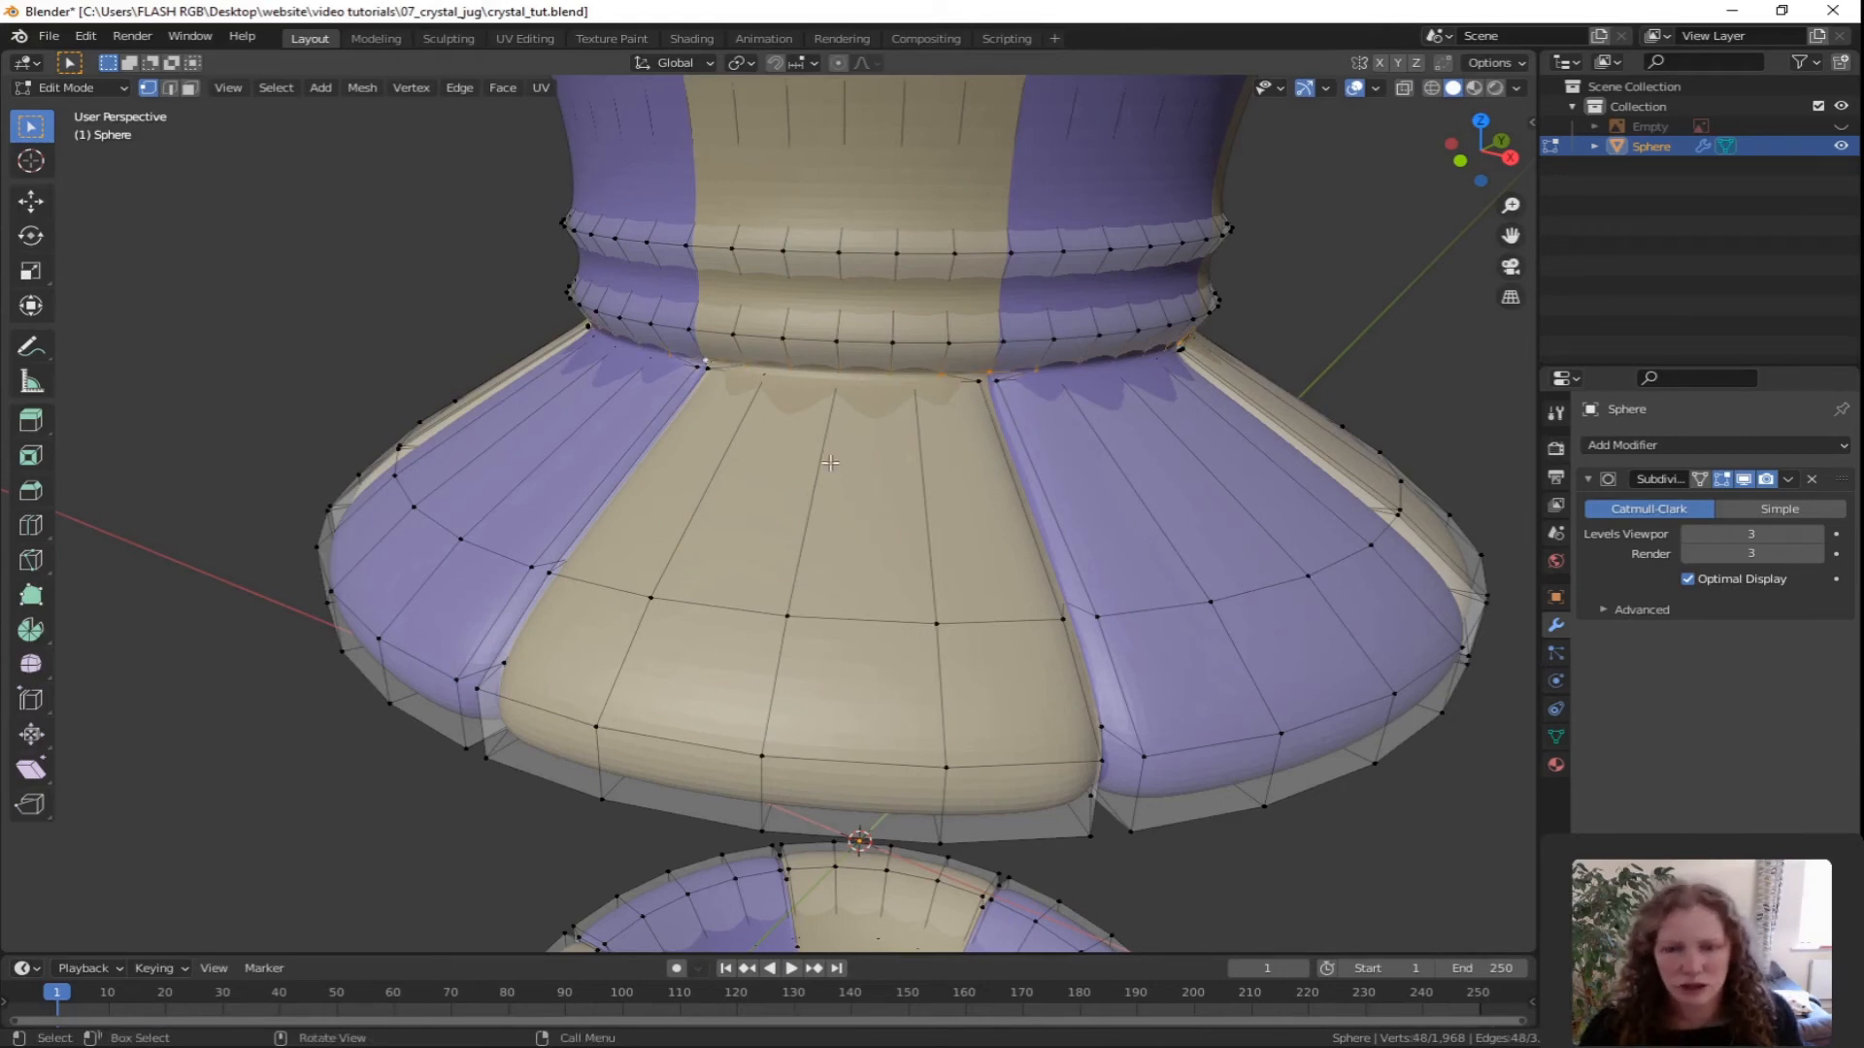
key("ctrl+e")
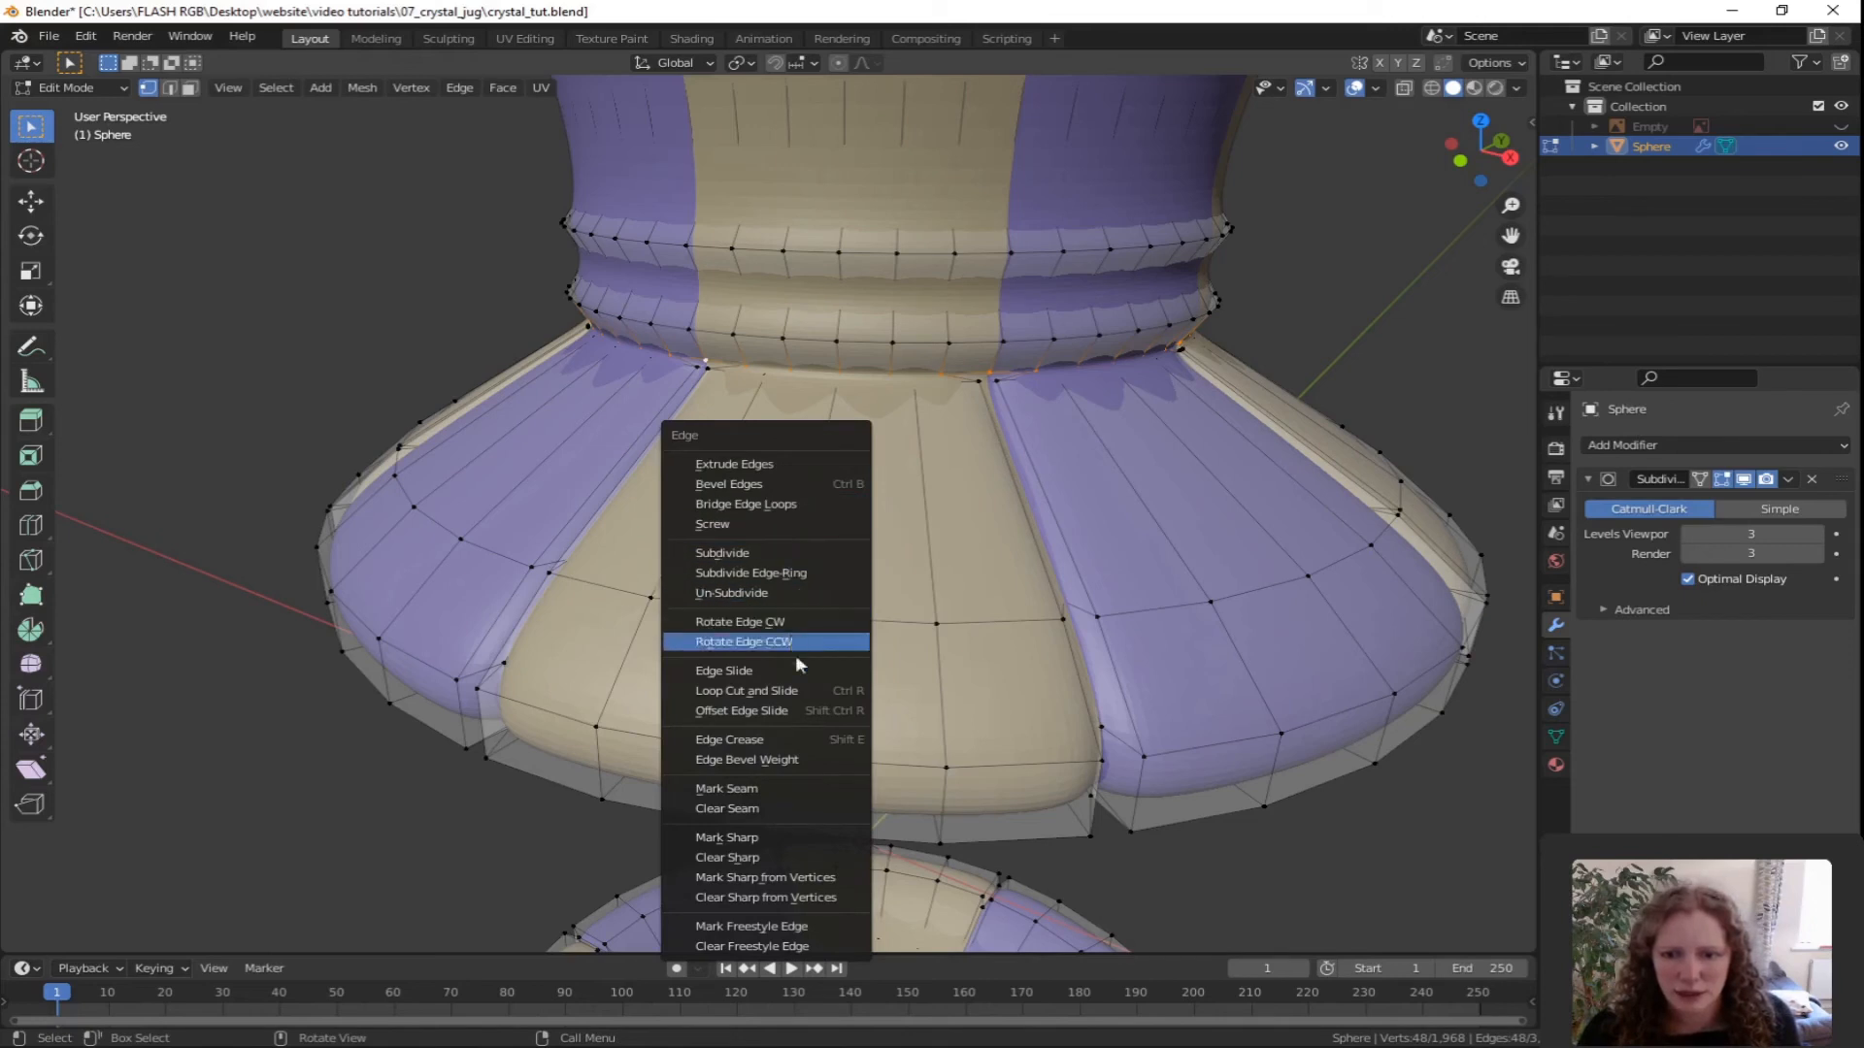
left_click(755, 742)
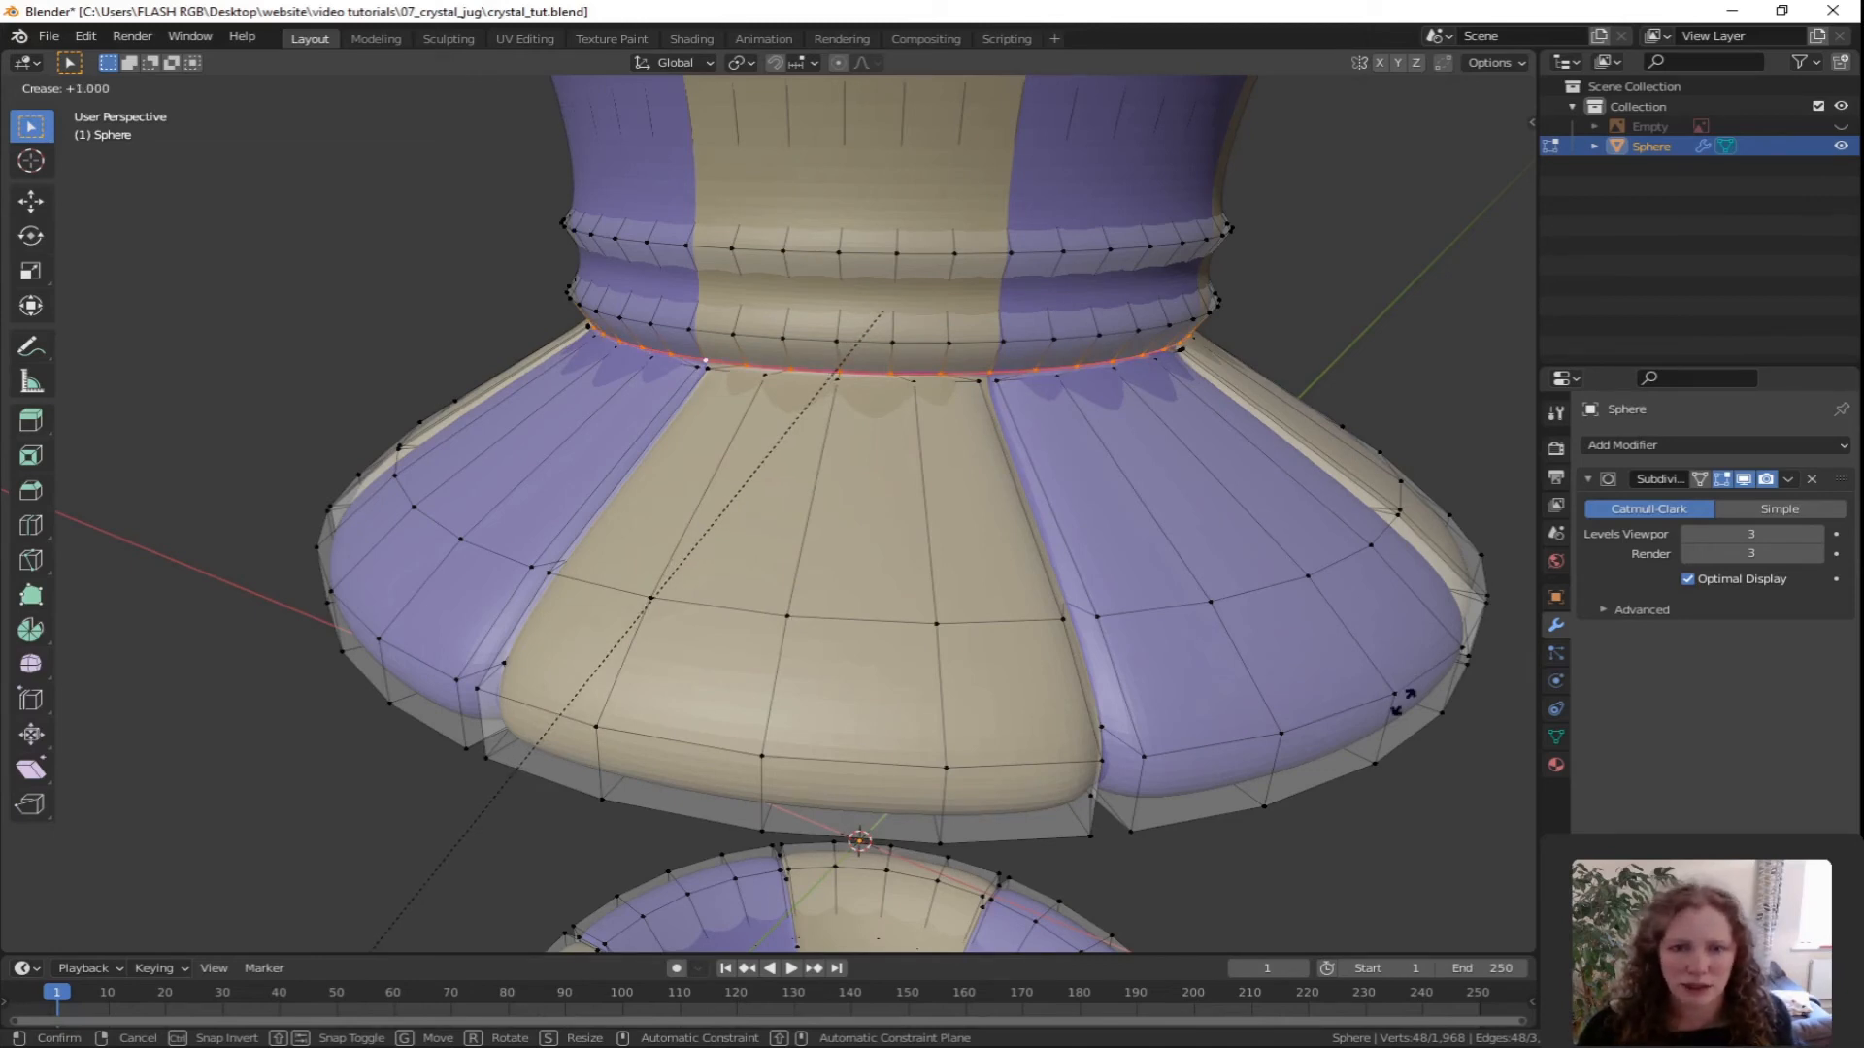
left_click(1403, 701)
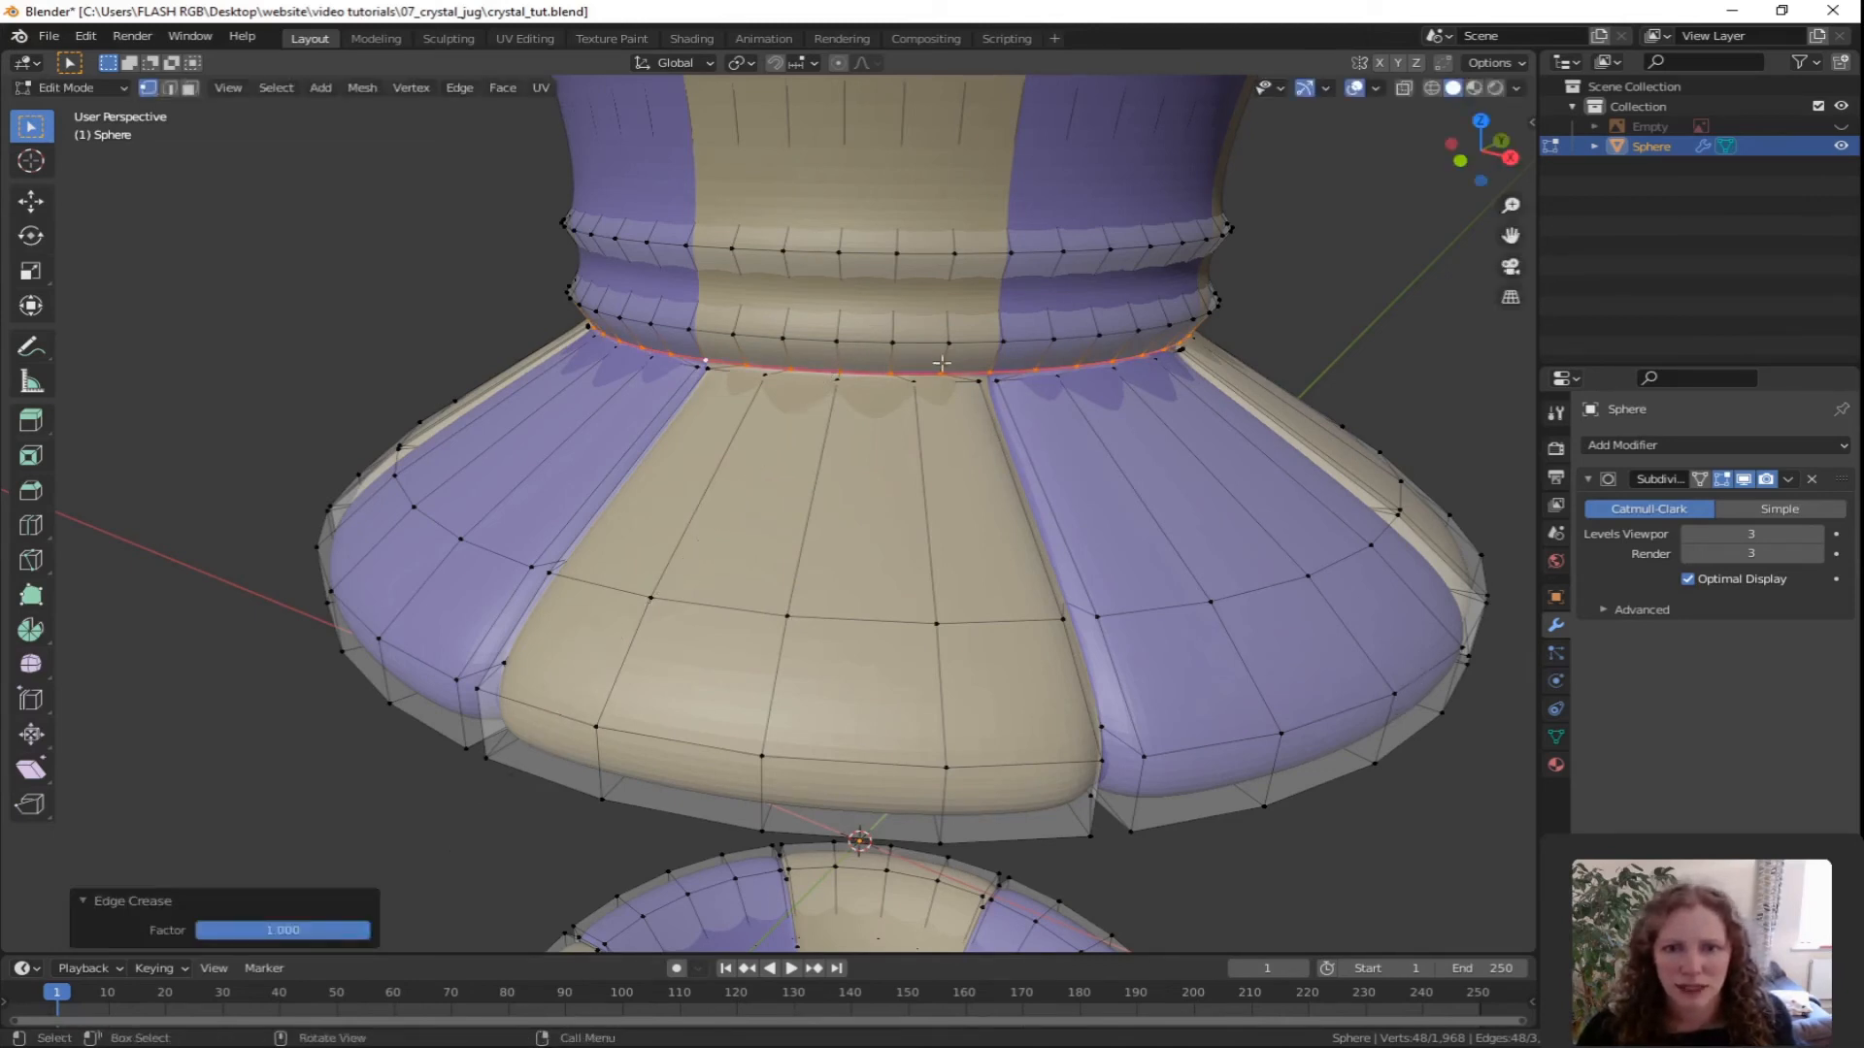
Apply an edge crease of 1.000 to the edge loops above and between the neck's two rings, and return to Object Mode.
left_click(823, 296)
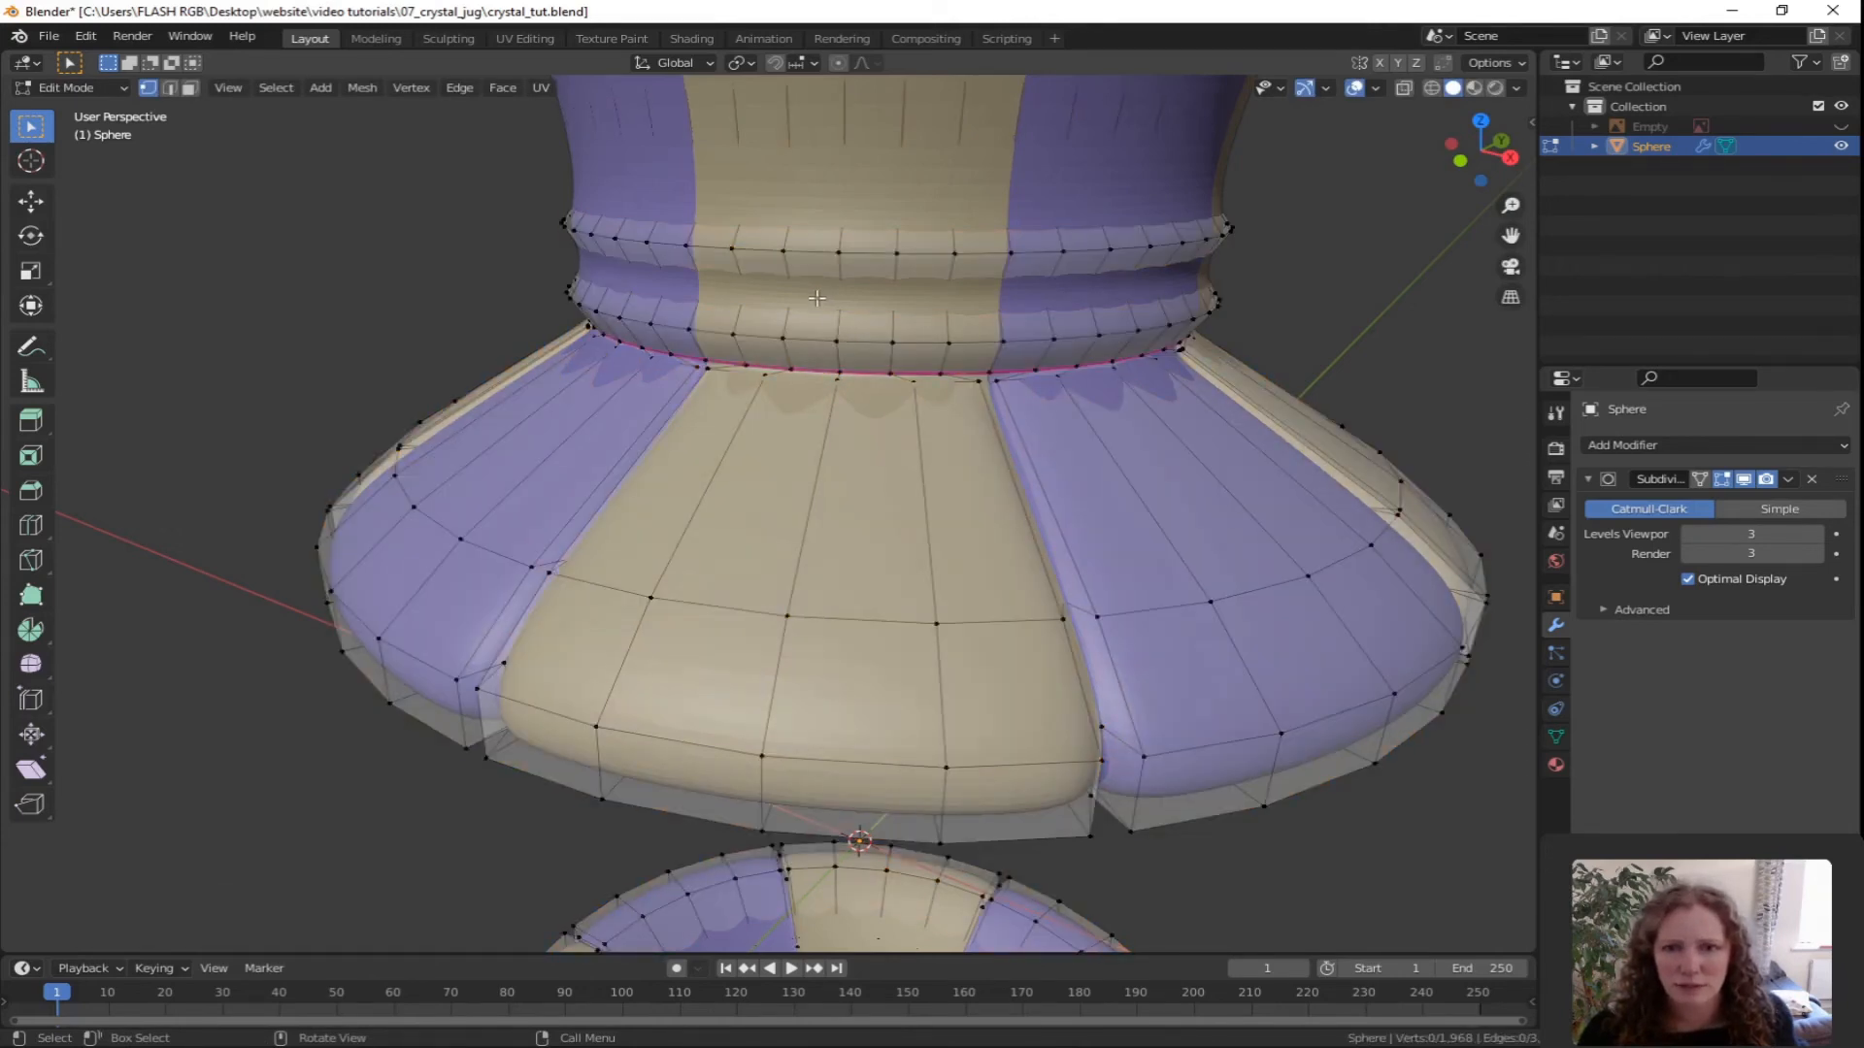
key("ctrl+z")
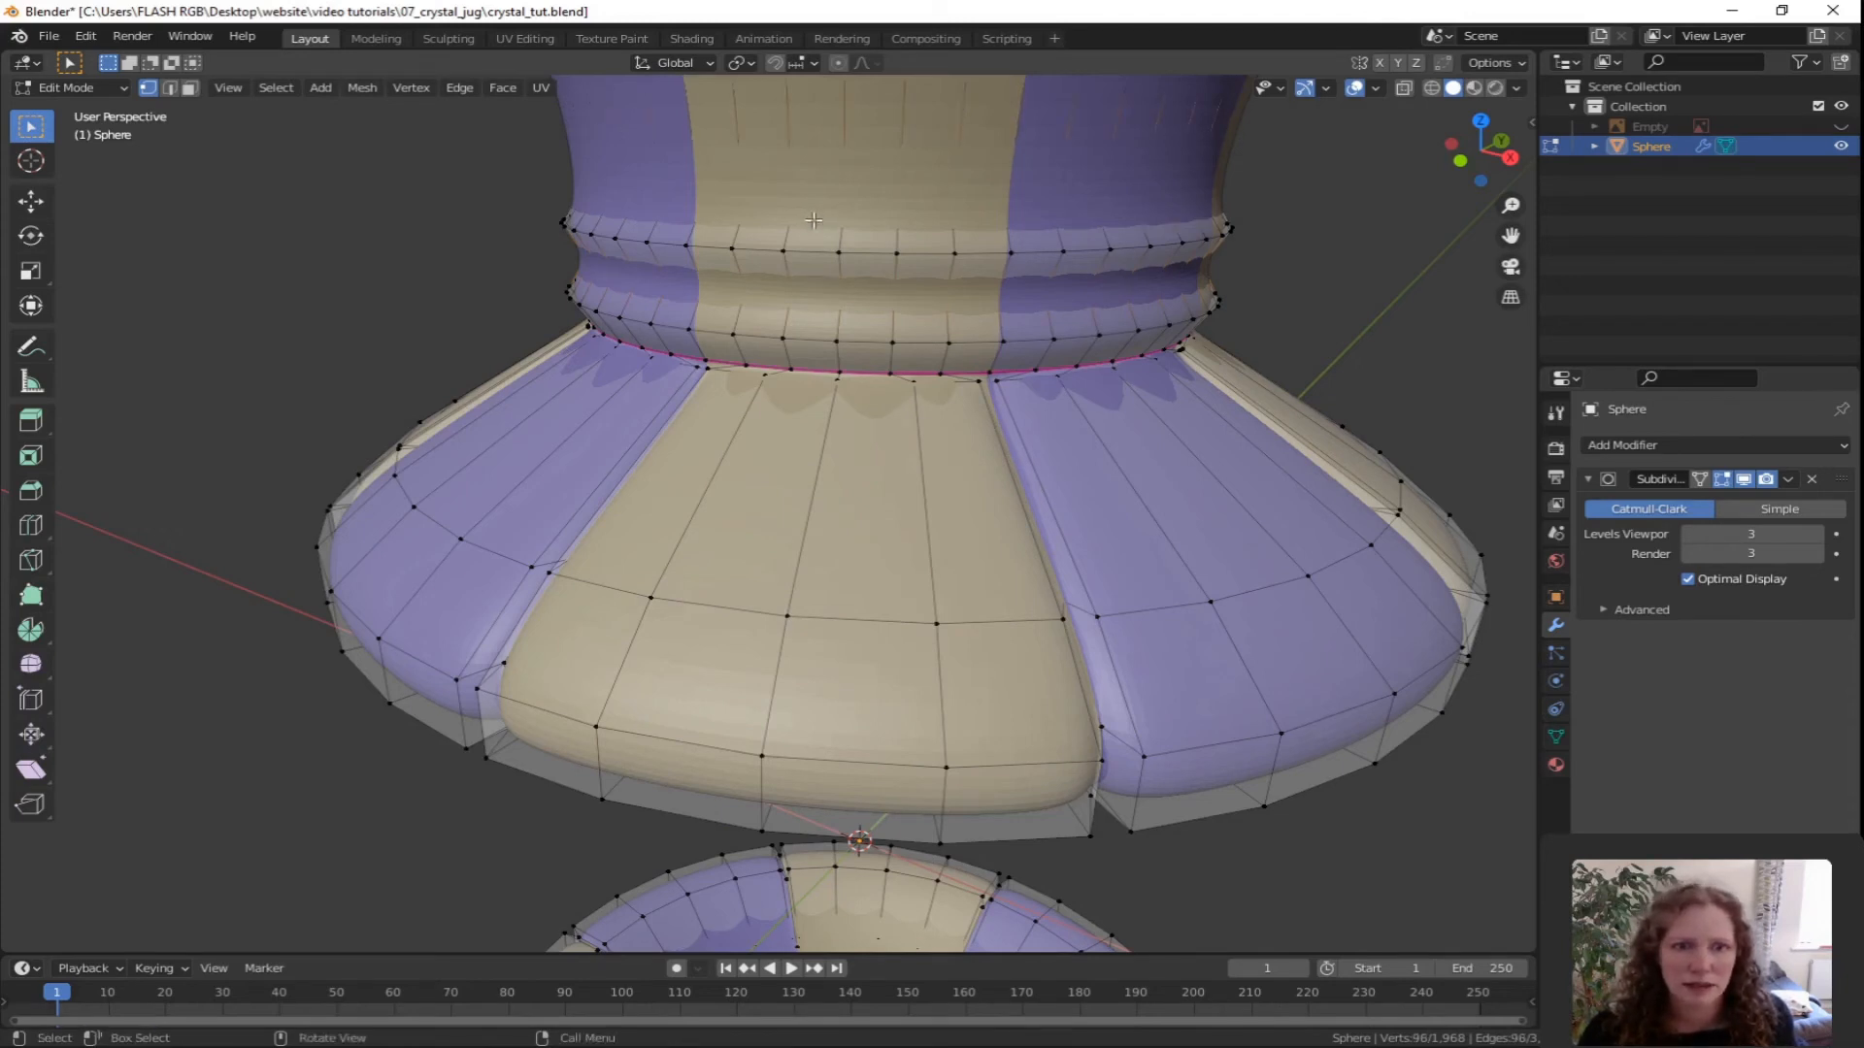
left_click(460, 88)
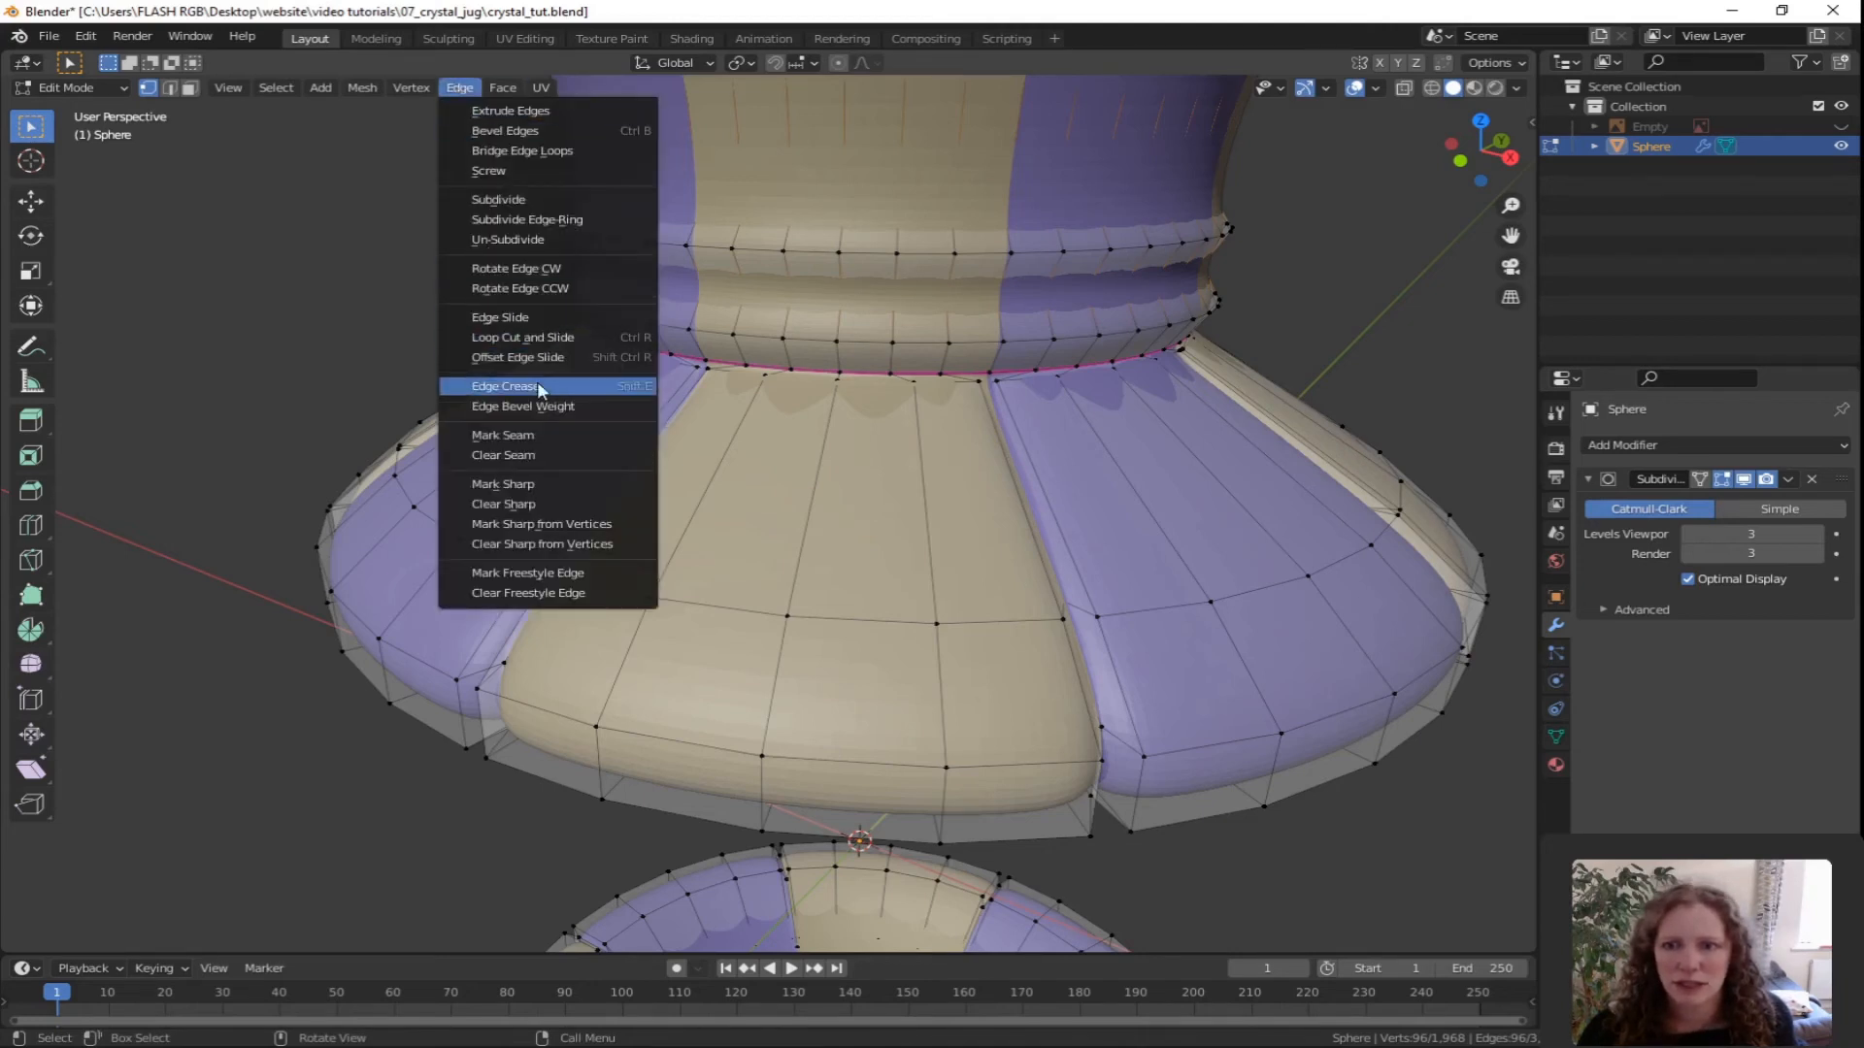
left_click(506, 386)
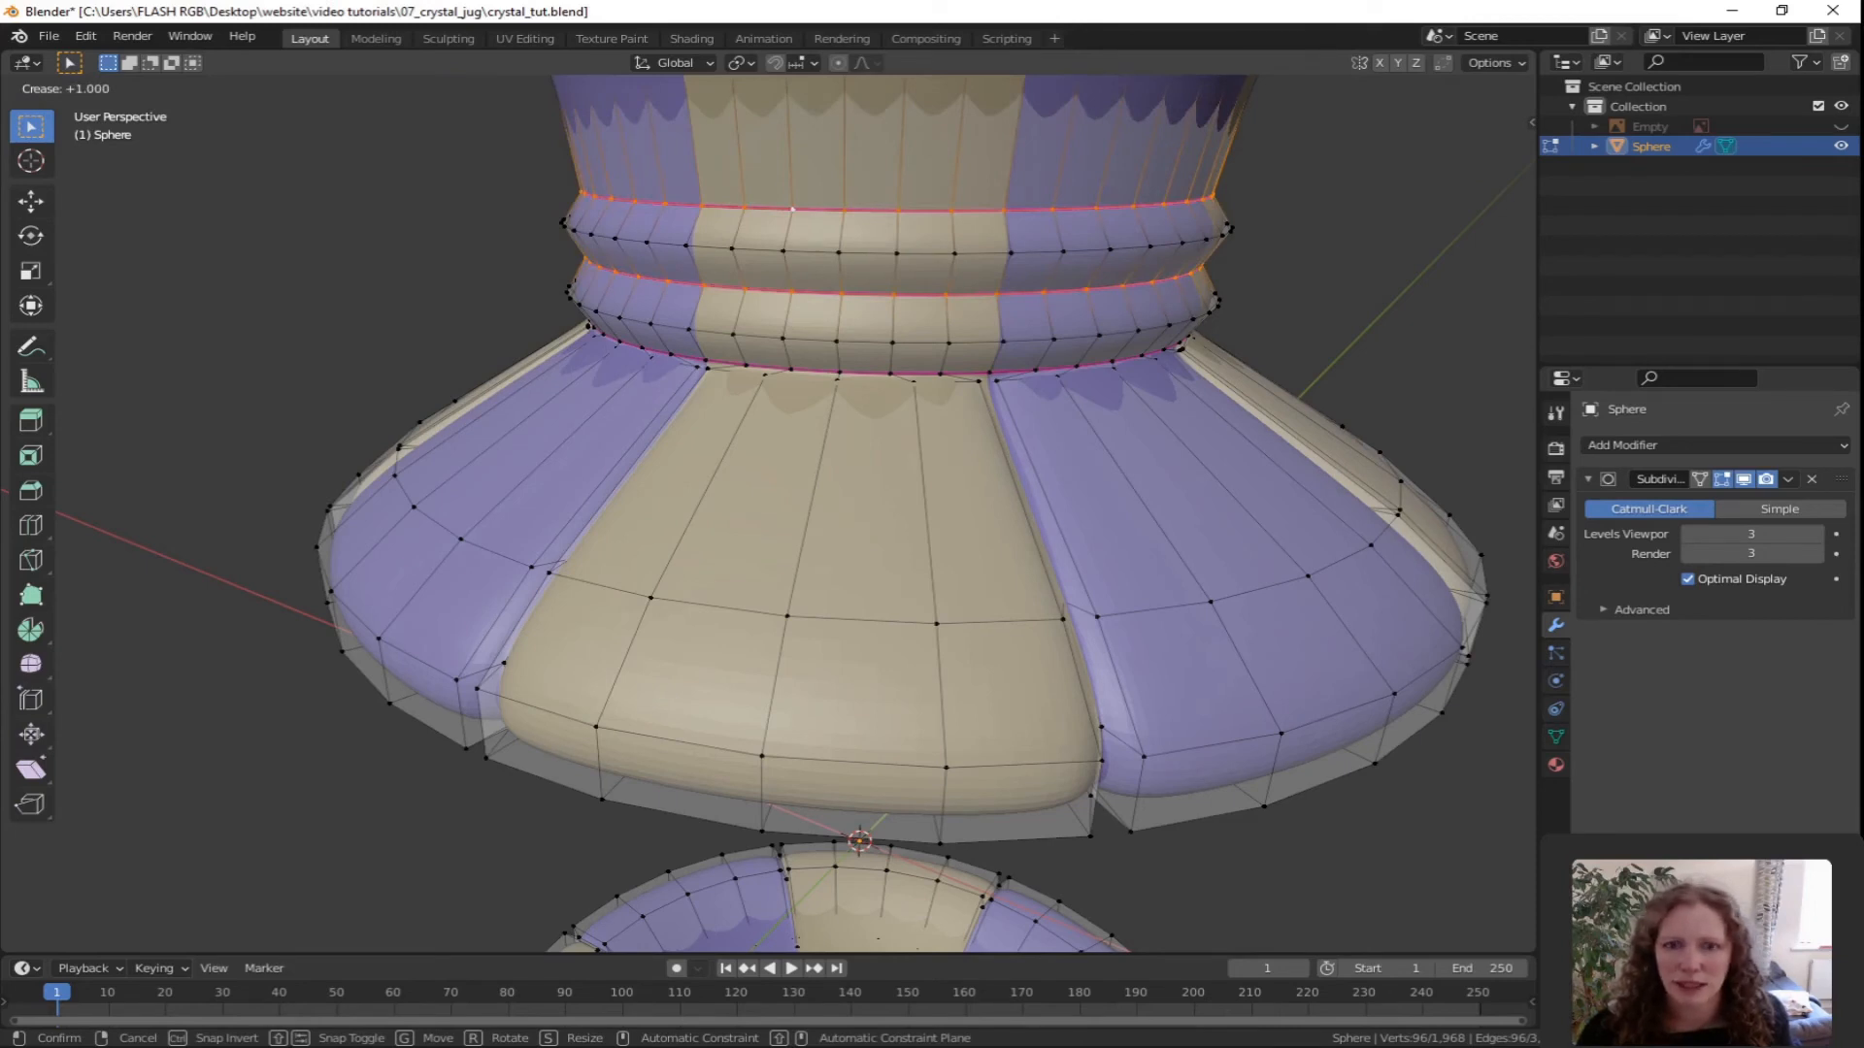
left_click(542, 134)
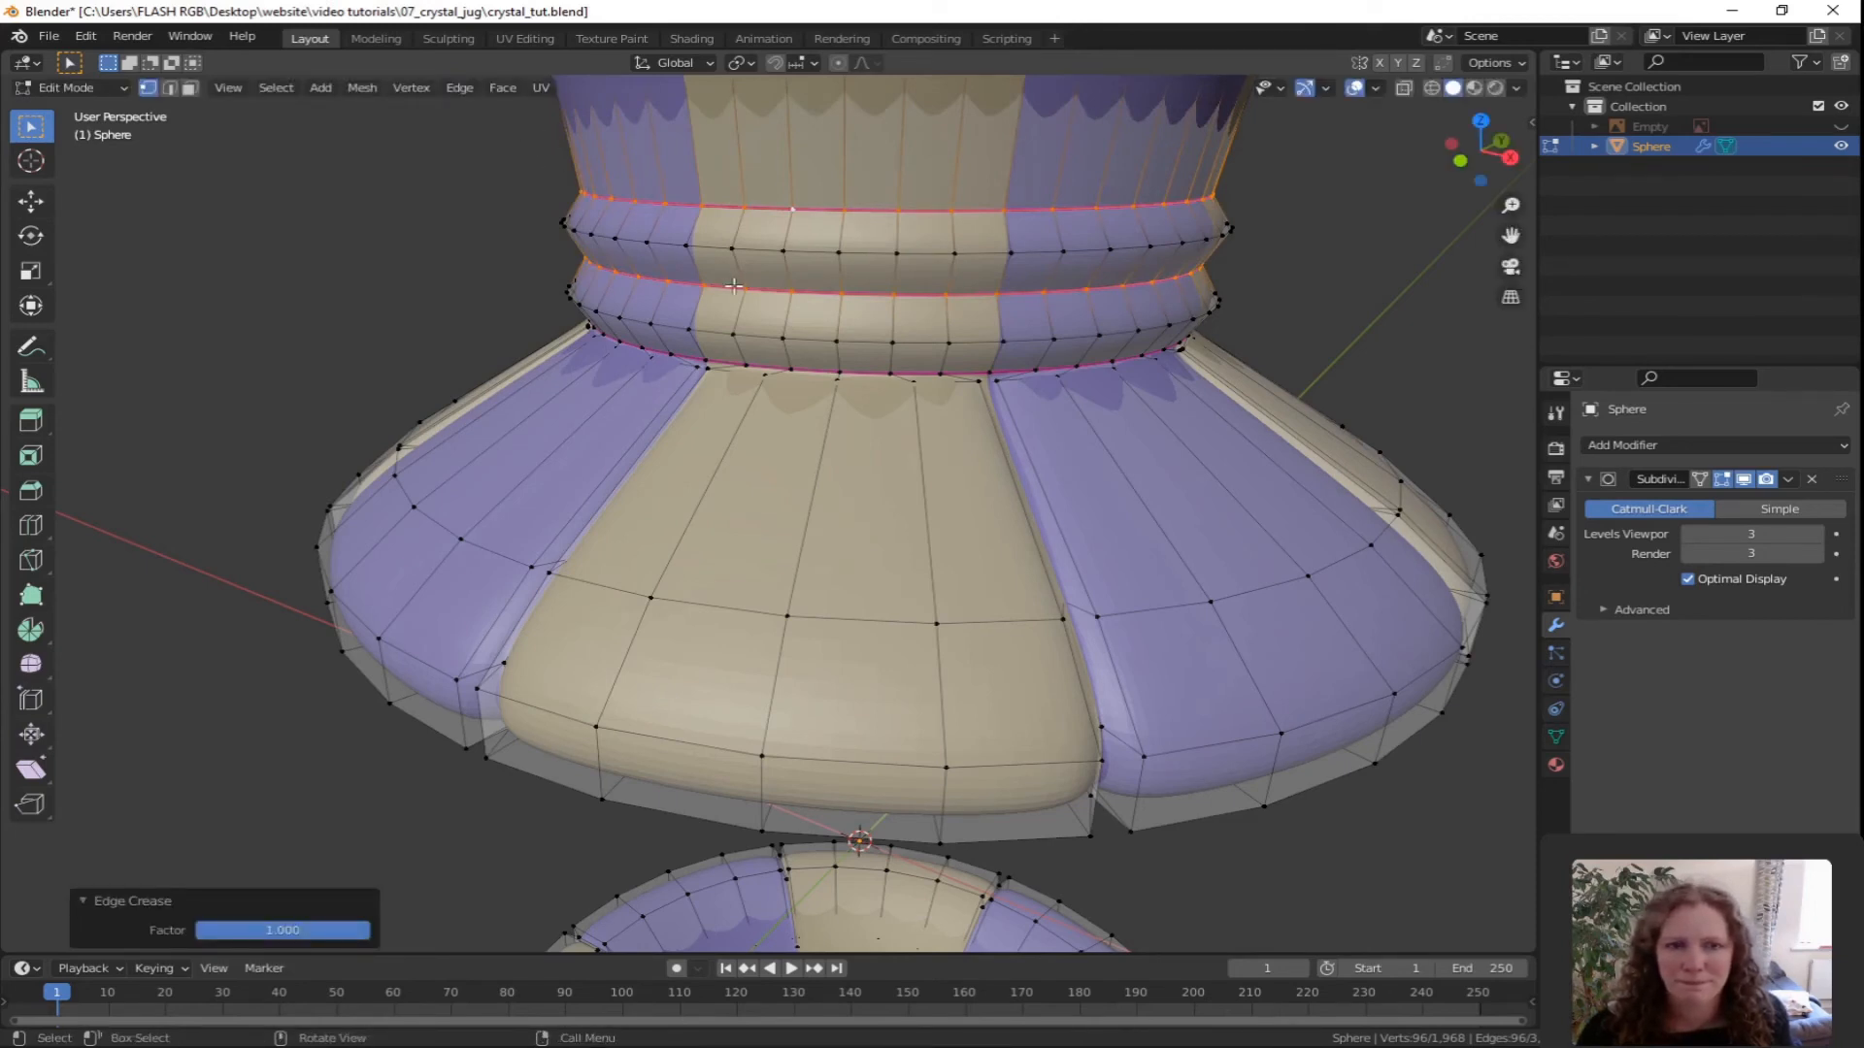
mouse_move(784, 334)
middle_mouse_down()
mouse_move(819, 304)
mouse_move(762, 338)
mouse_move(692, 301)
mouse_move(684, 274)
mouse_move(790, 333)
middle_mouse_up()
key("Tab")
scroll(800, 307, "down", 3)
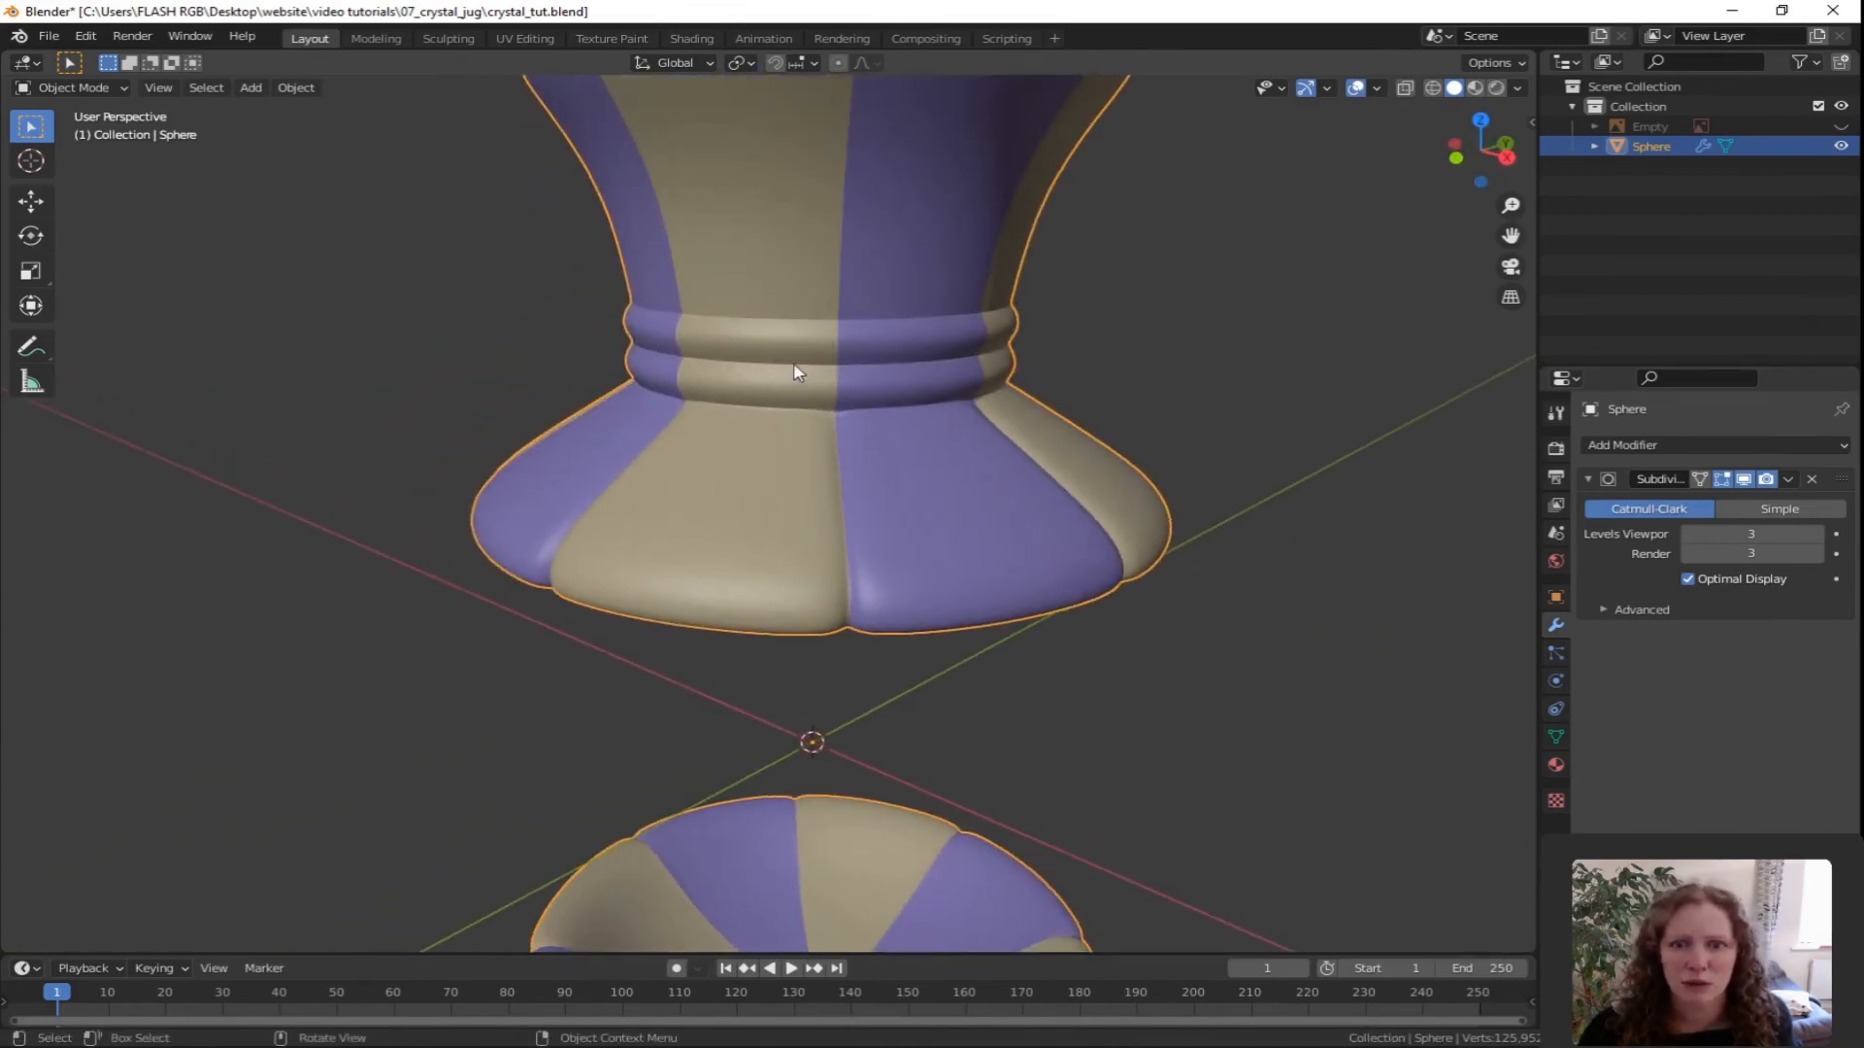
In Edit Mode, scale the widest edge loops of both neck rings up to about 1.038, and return to Object Mode.
key("Tab")
scroll(791, 367, "up", 2)
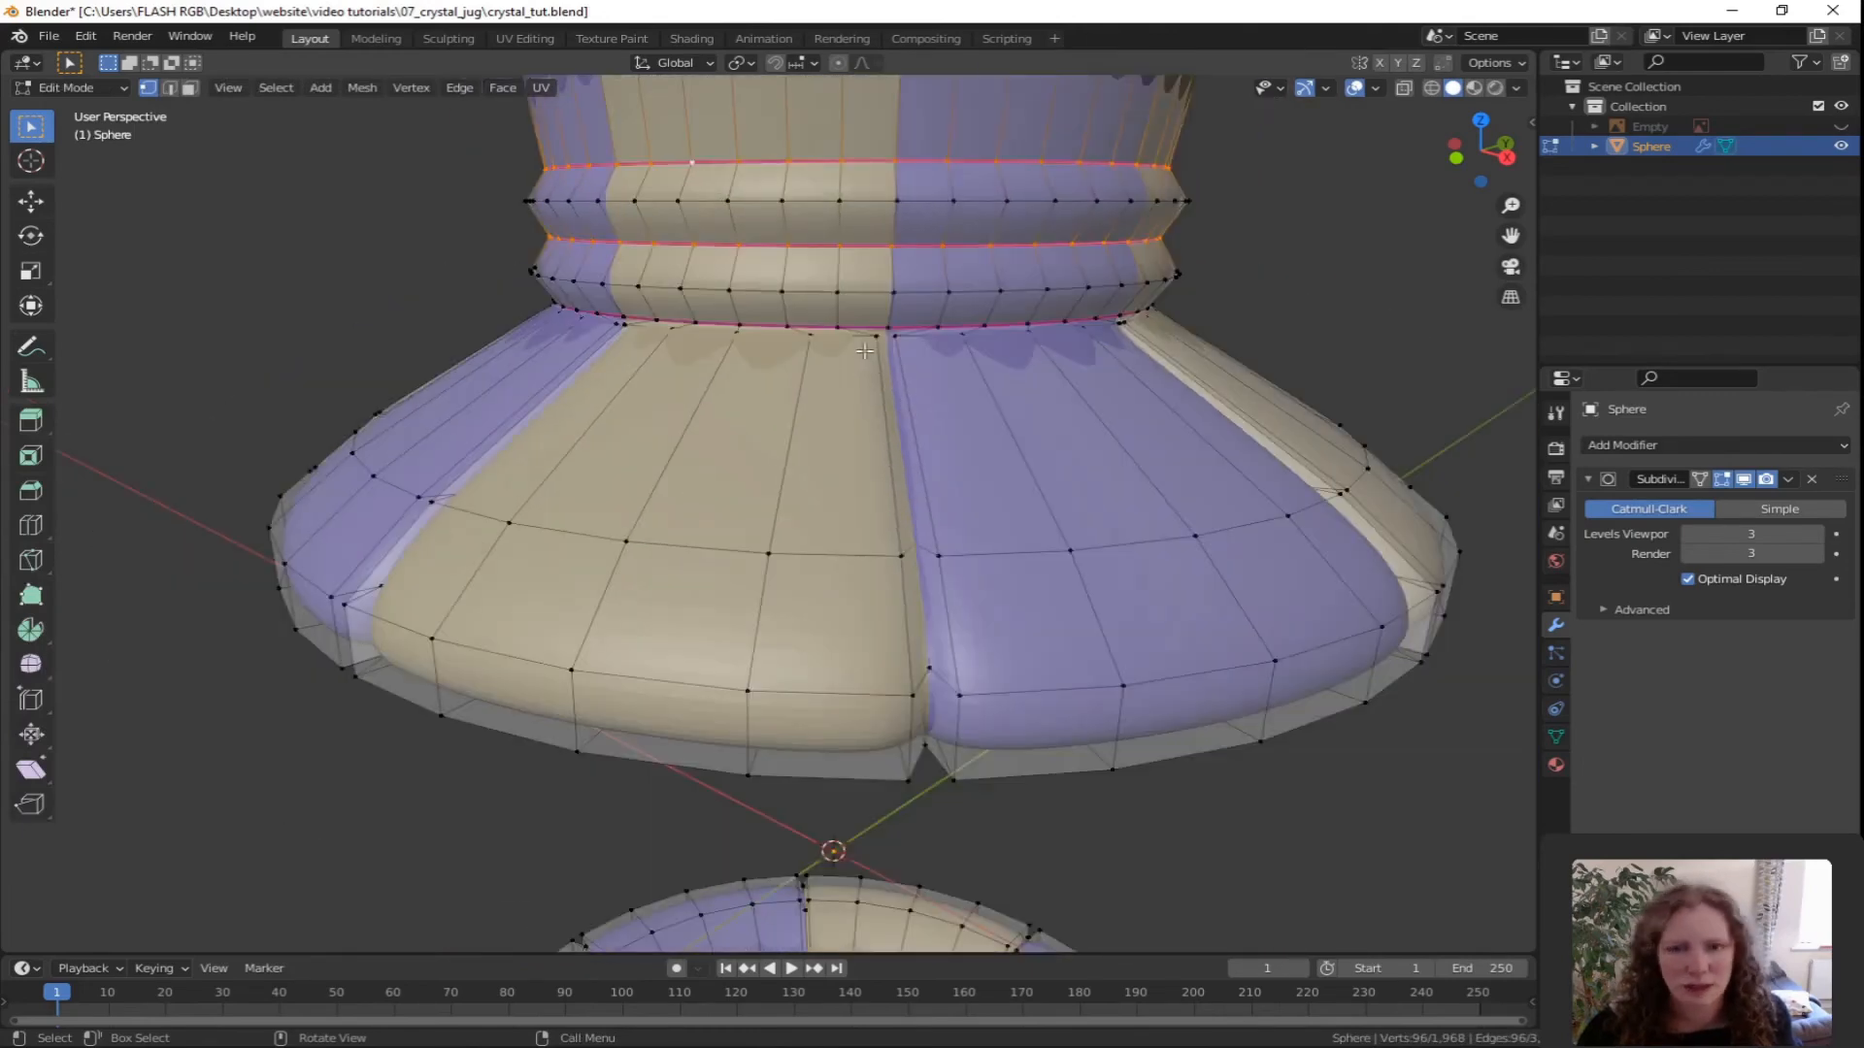
key("alt+a")
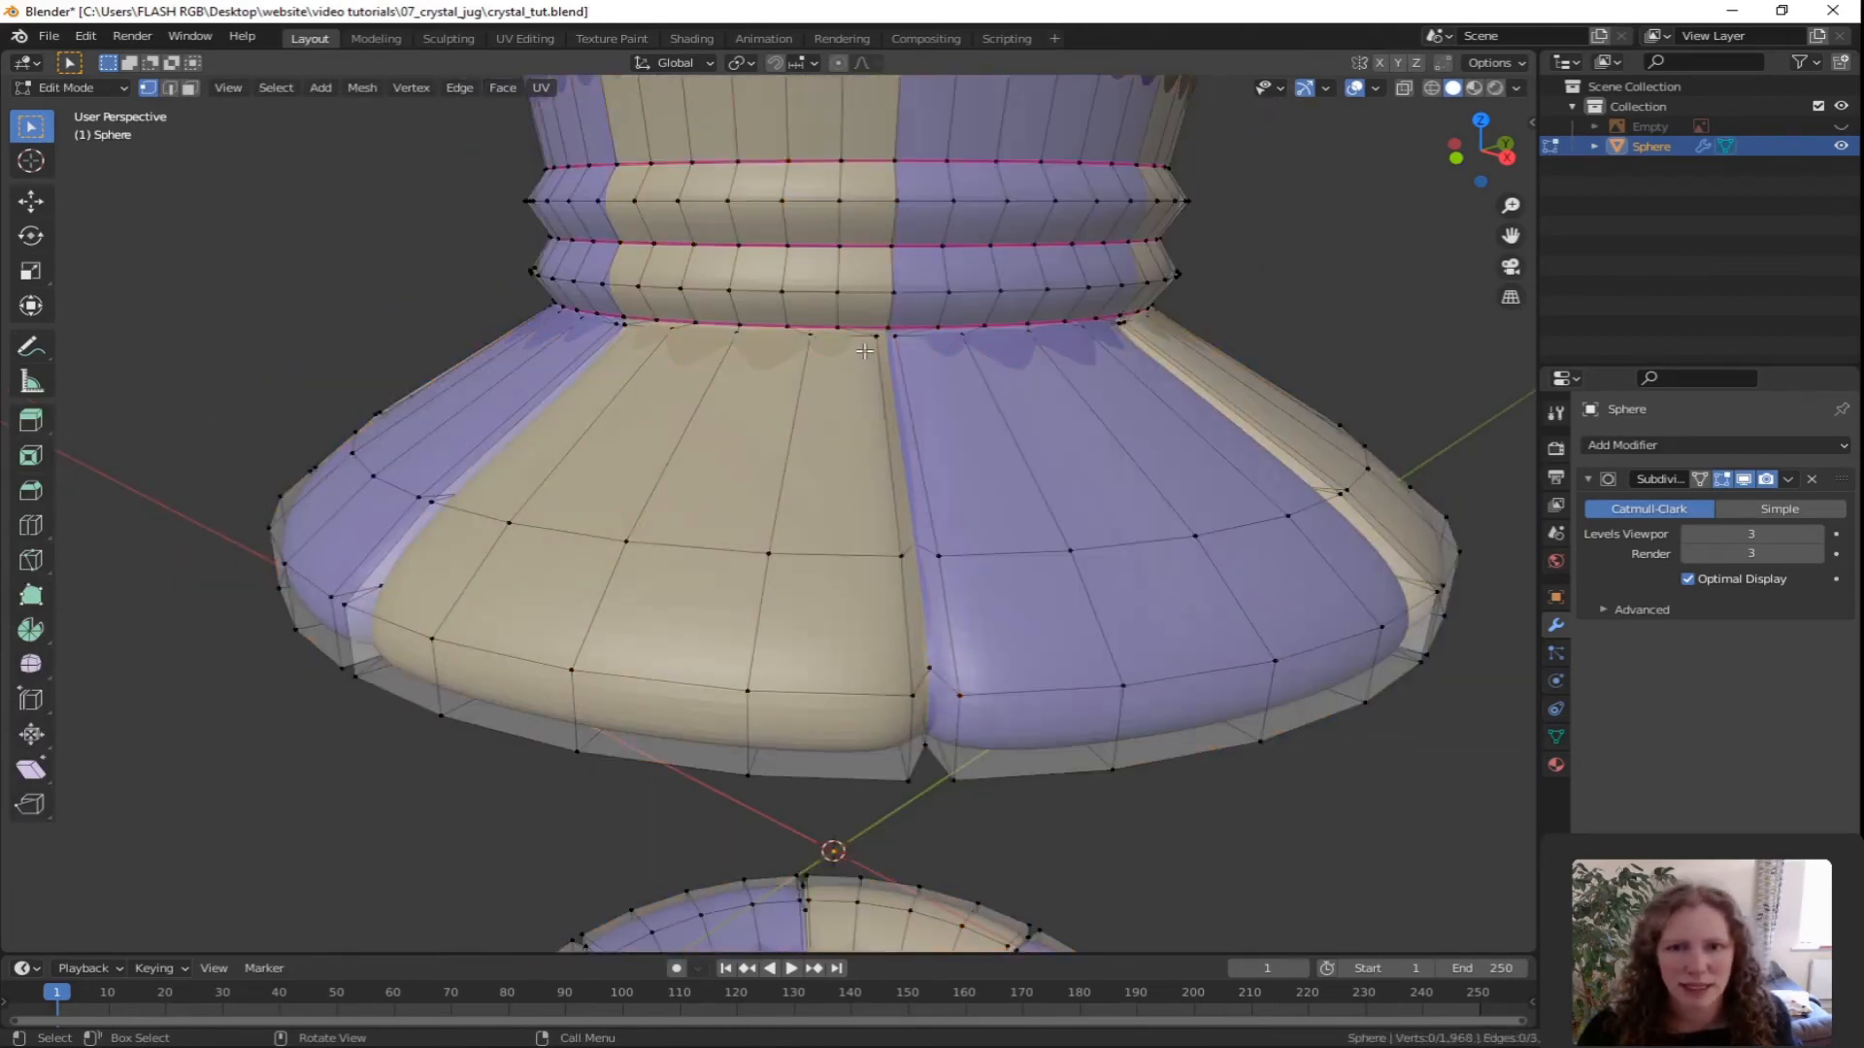
left_click(814, 292, "alt")
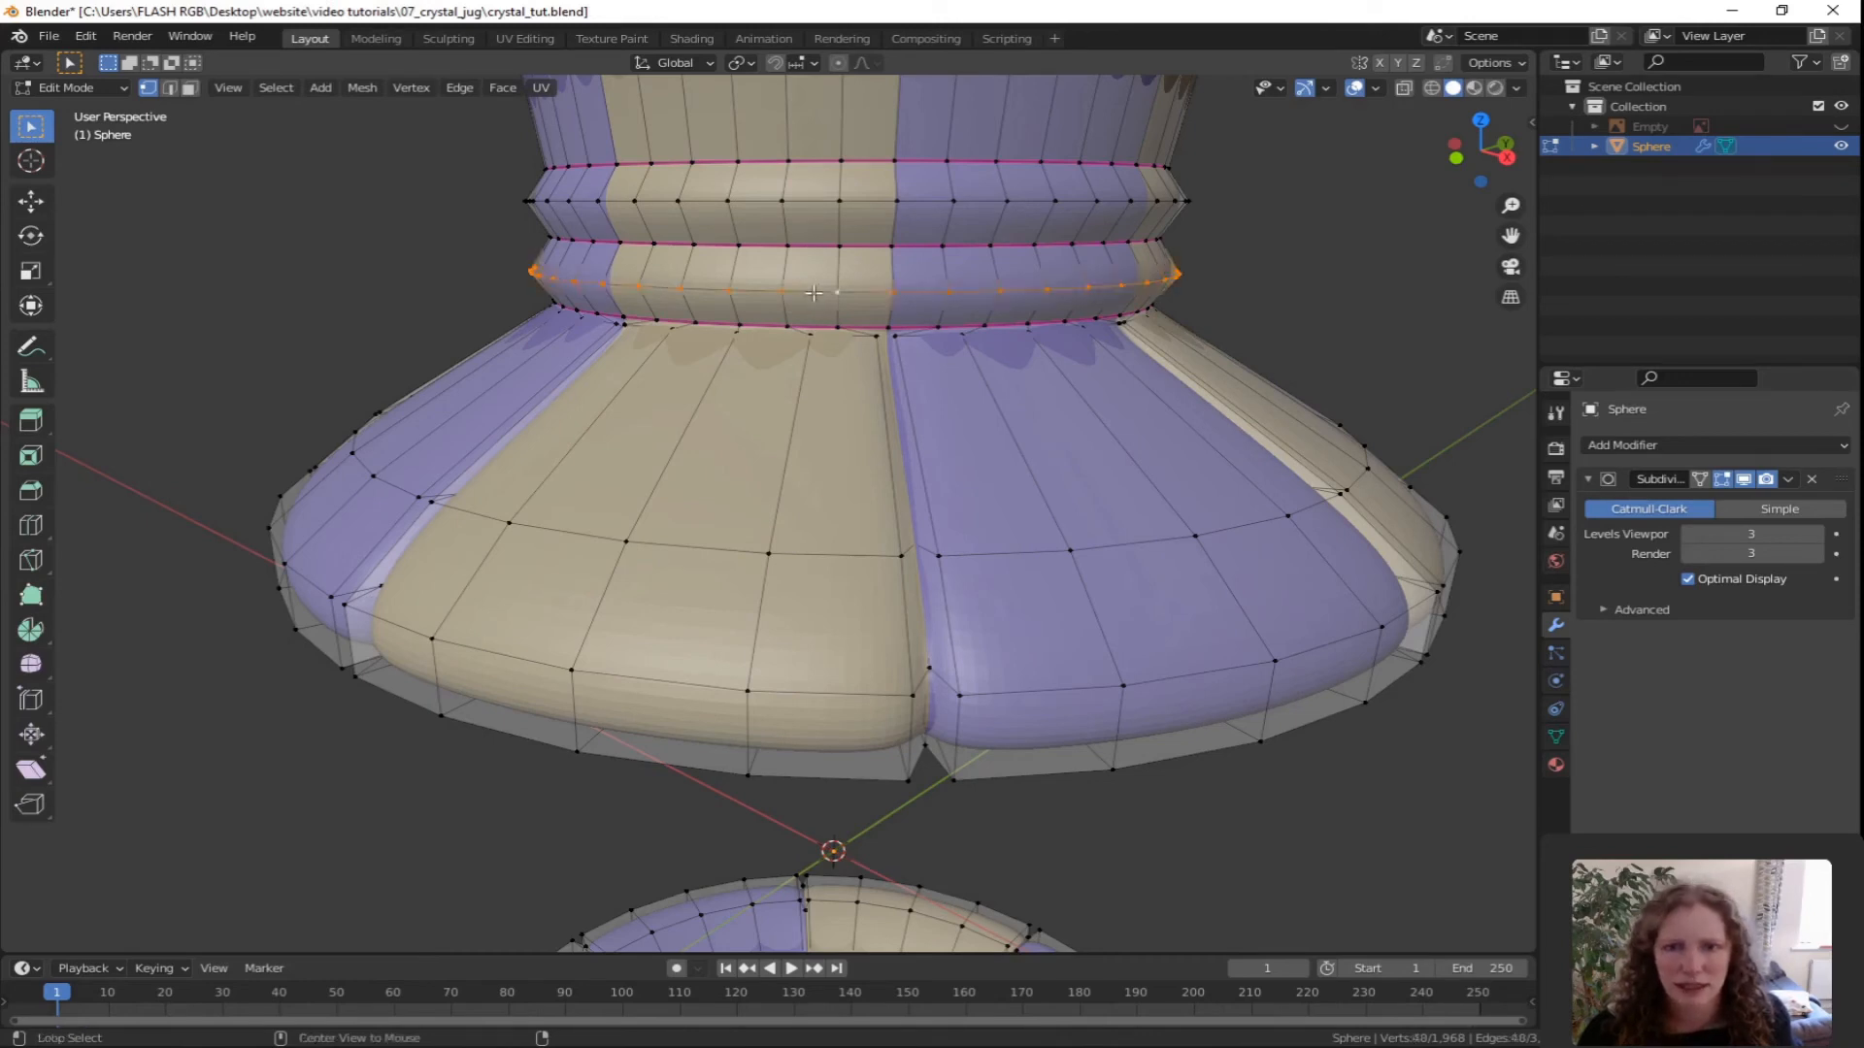
left_click(812, 200, "alt+shift")
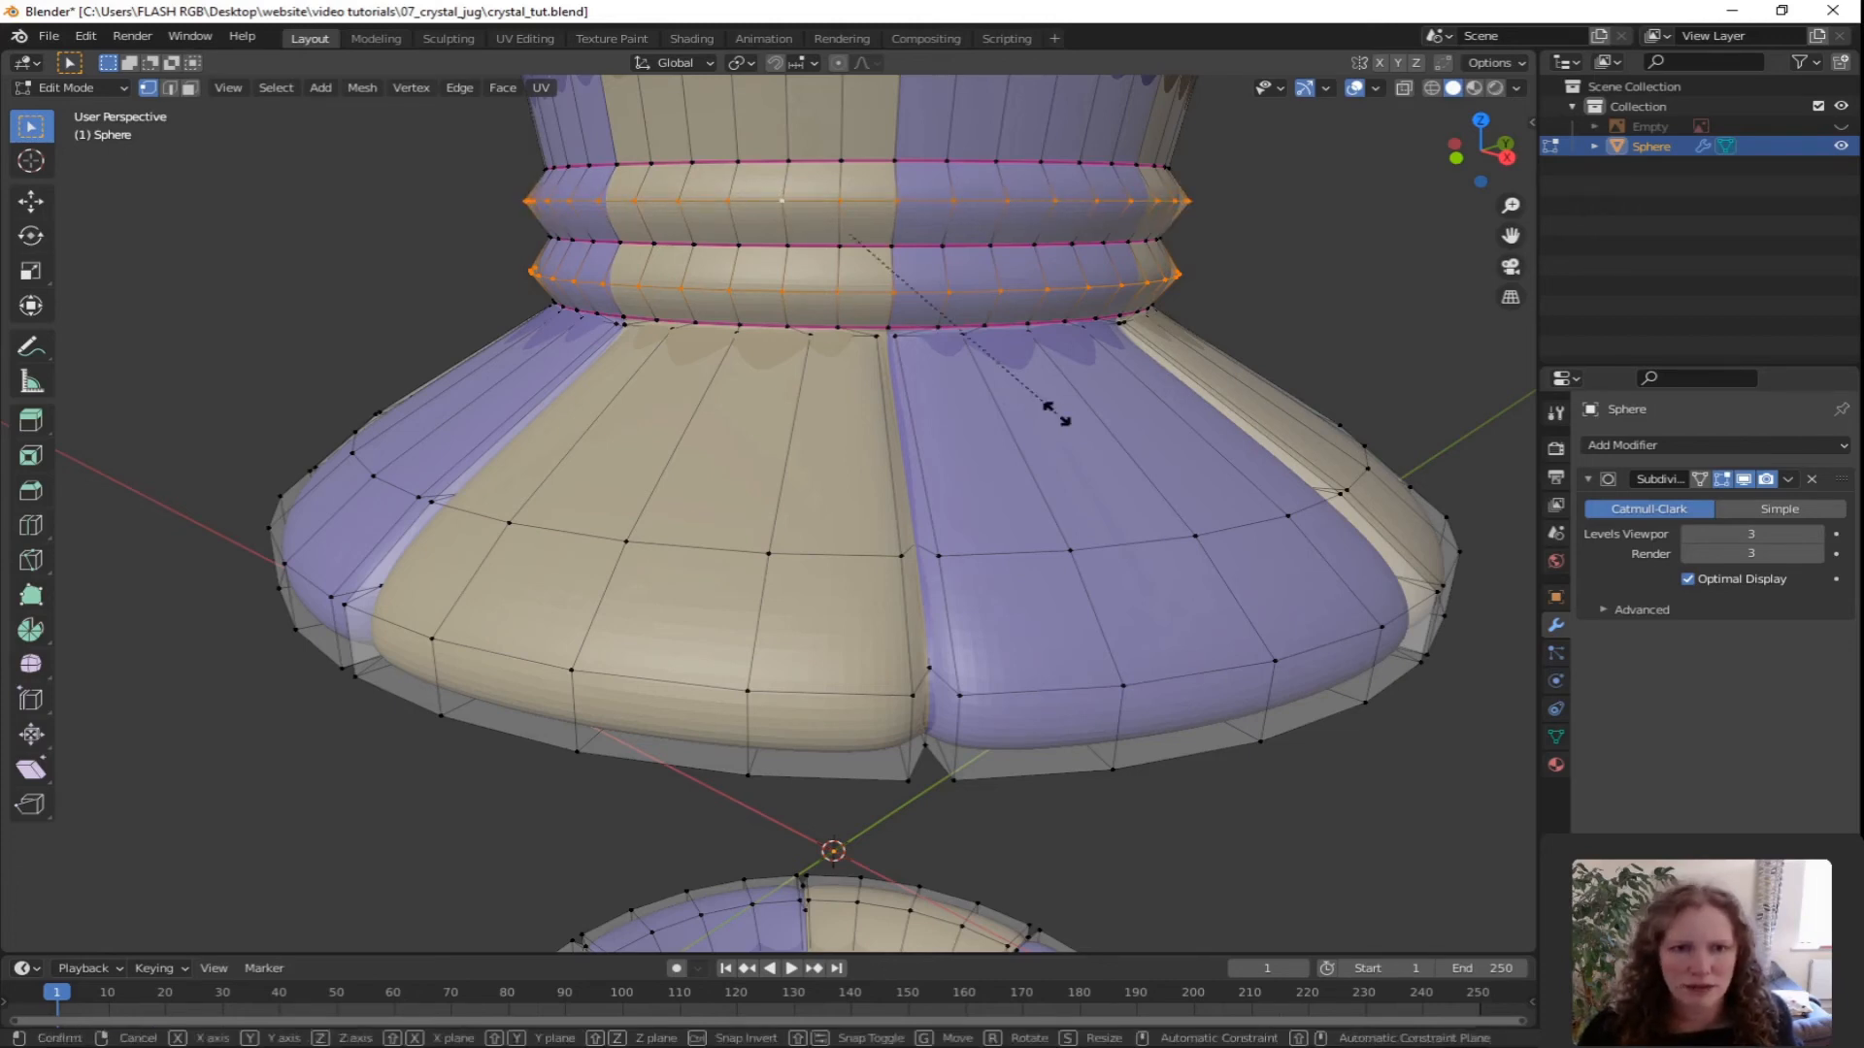
key("s")
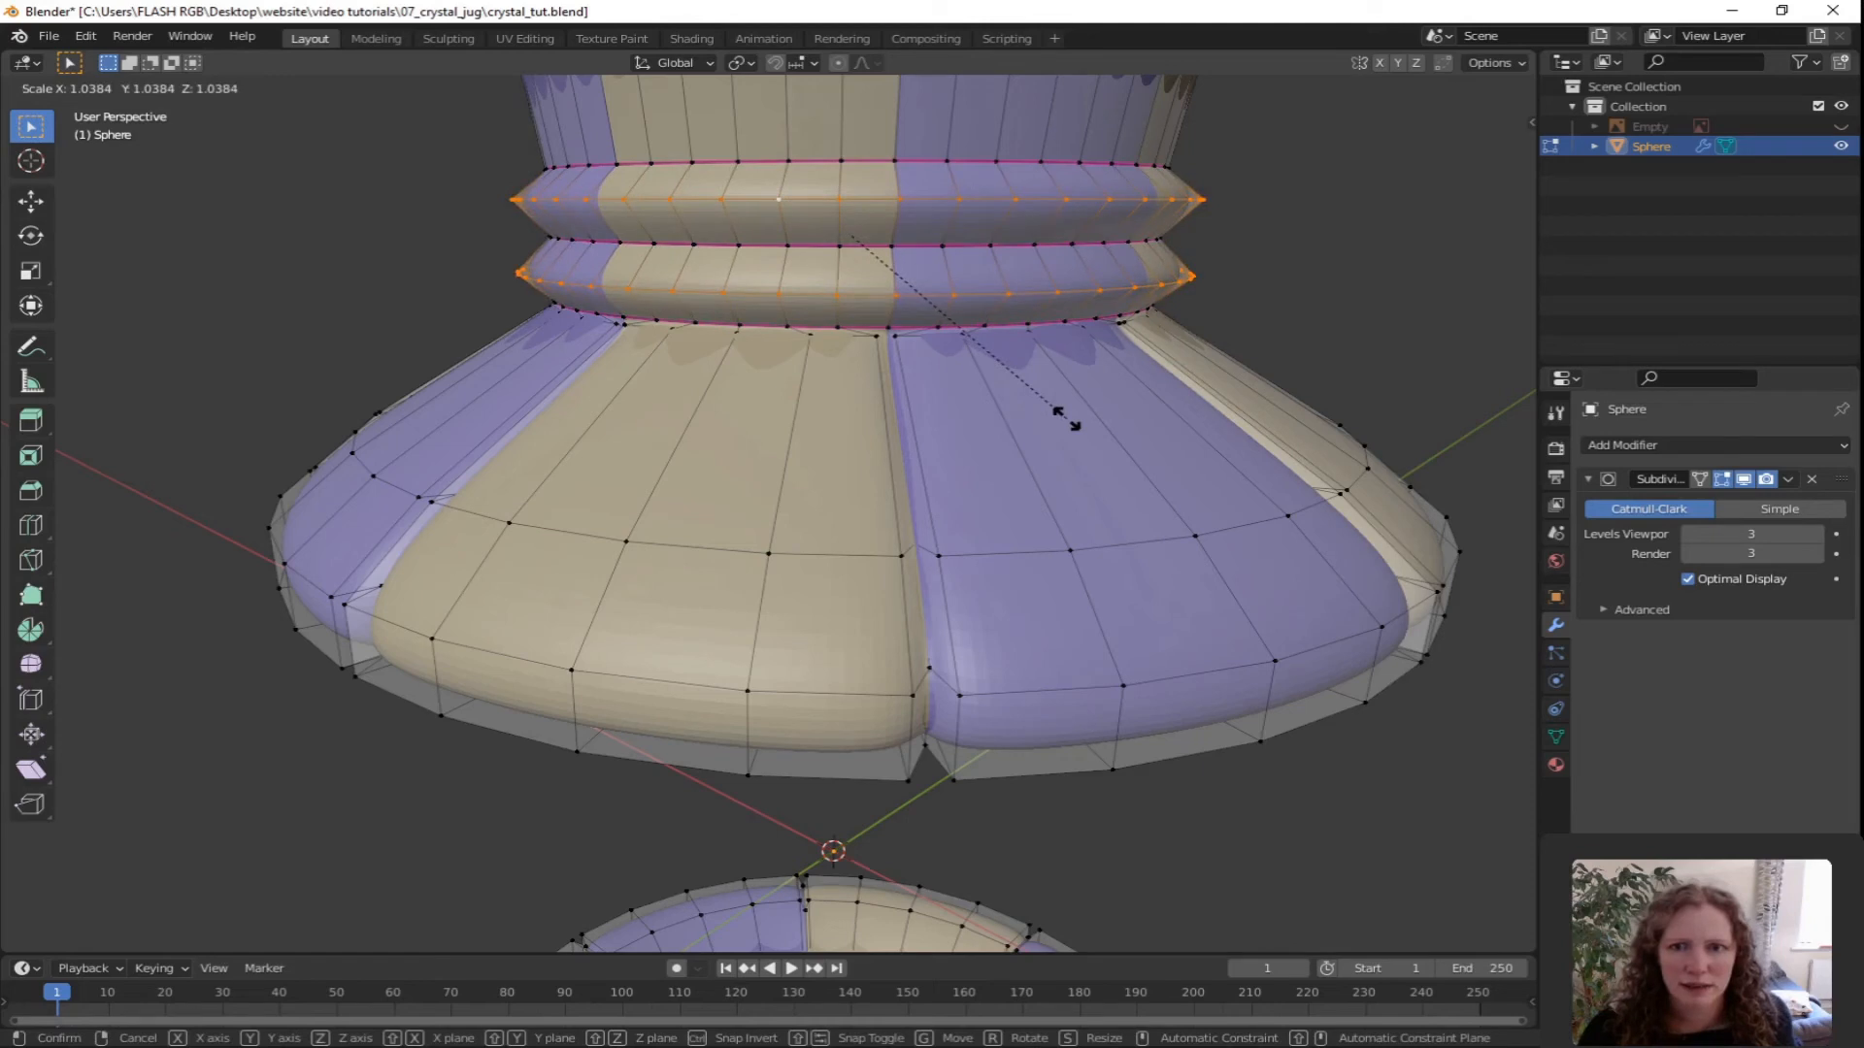
left_click(1067, 423)
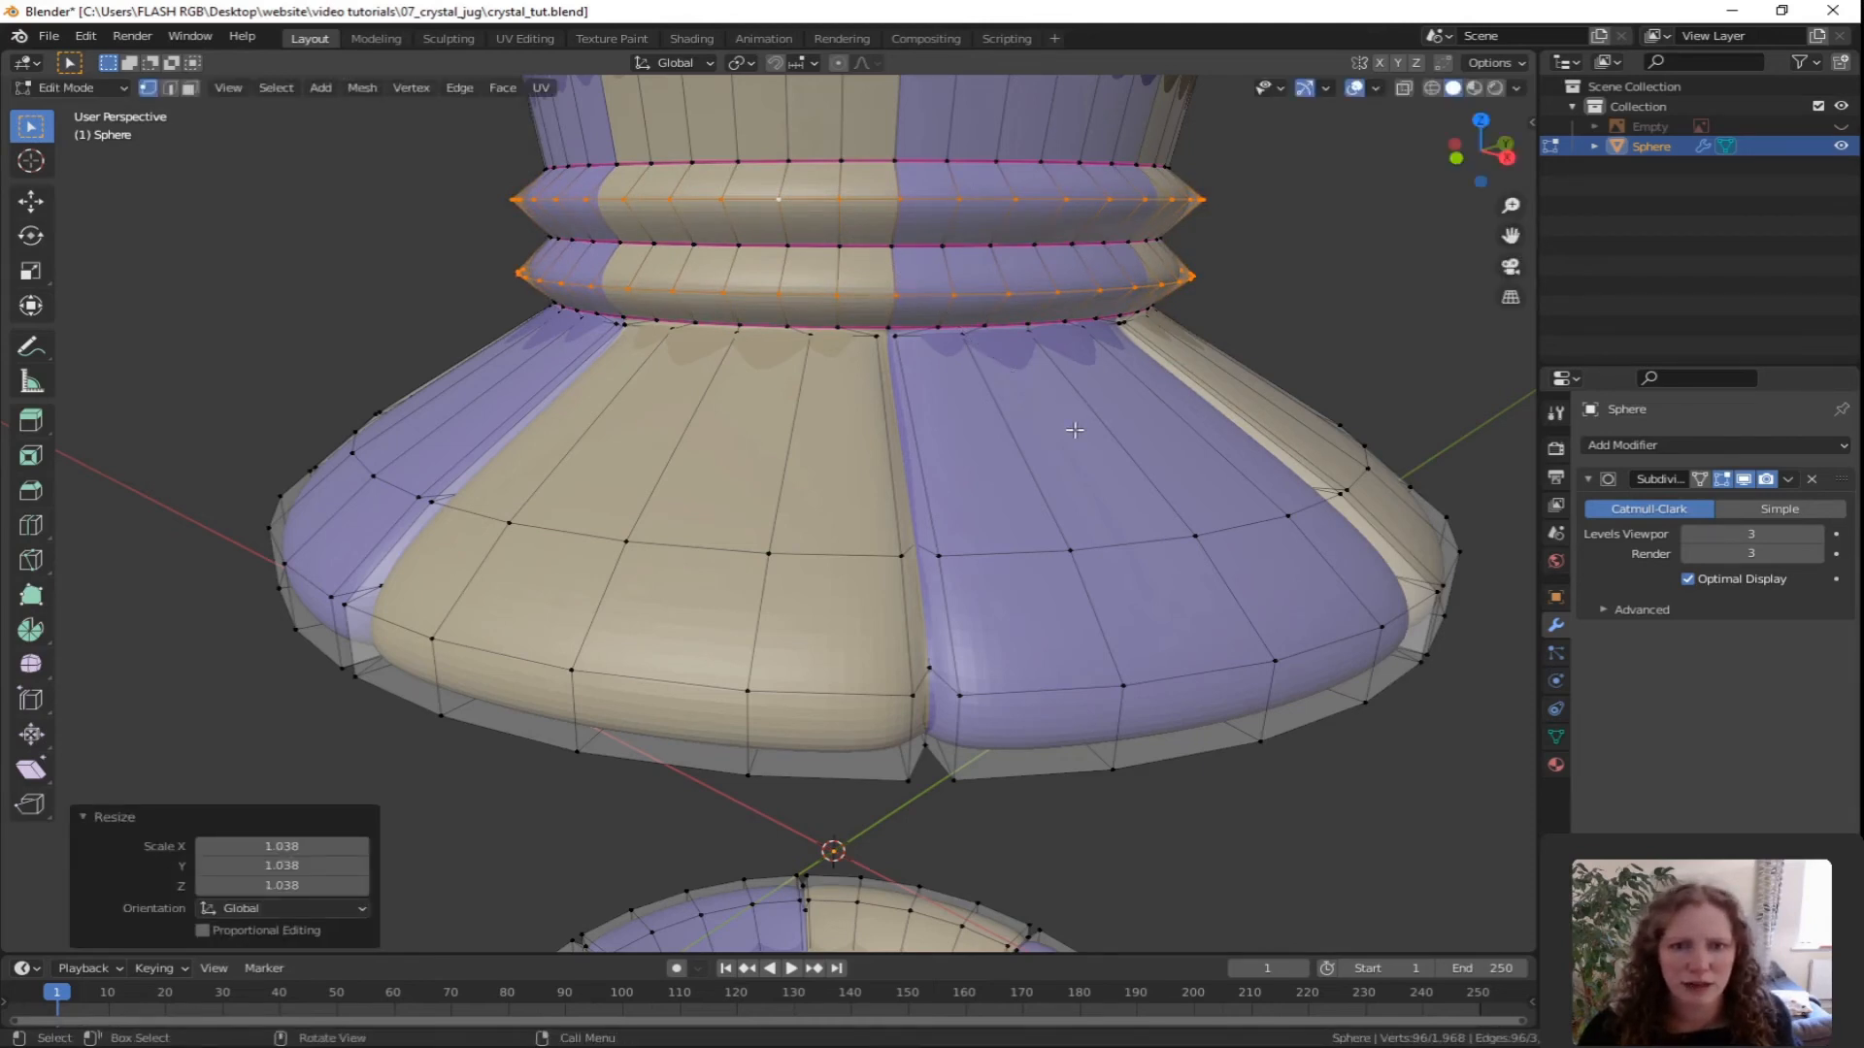
key("Tab")
scroll(1061, 433, "down", 3)
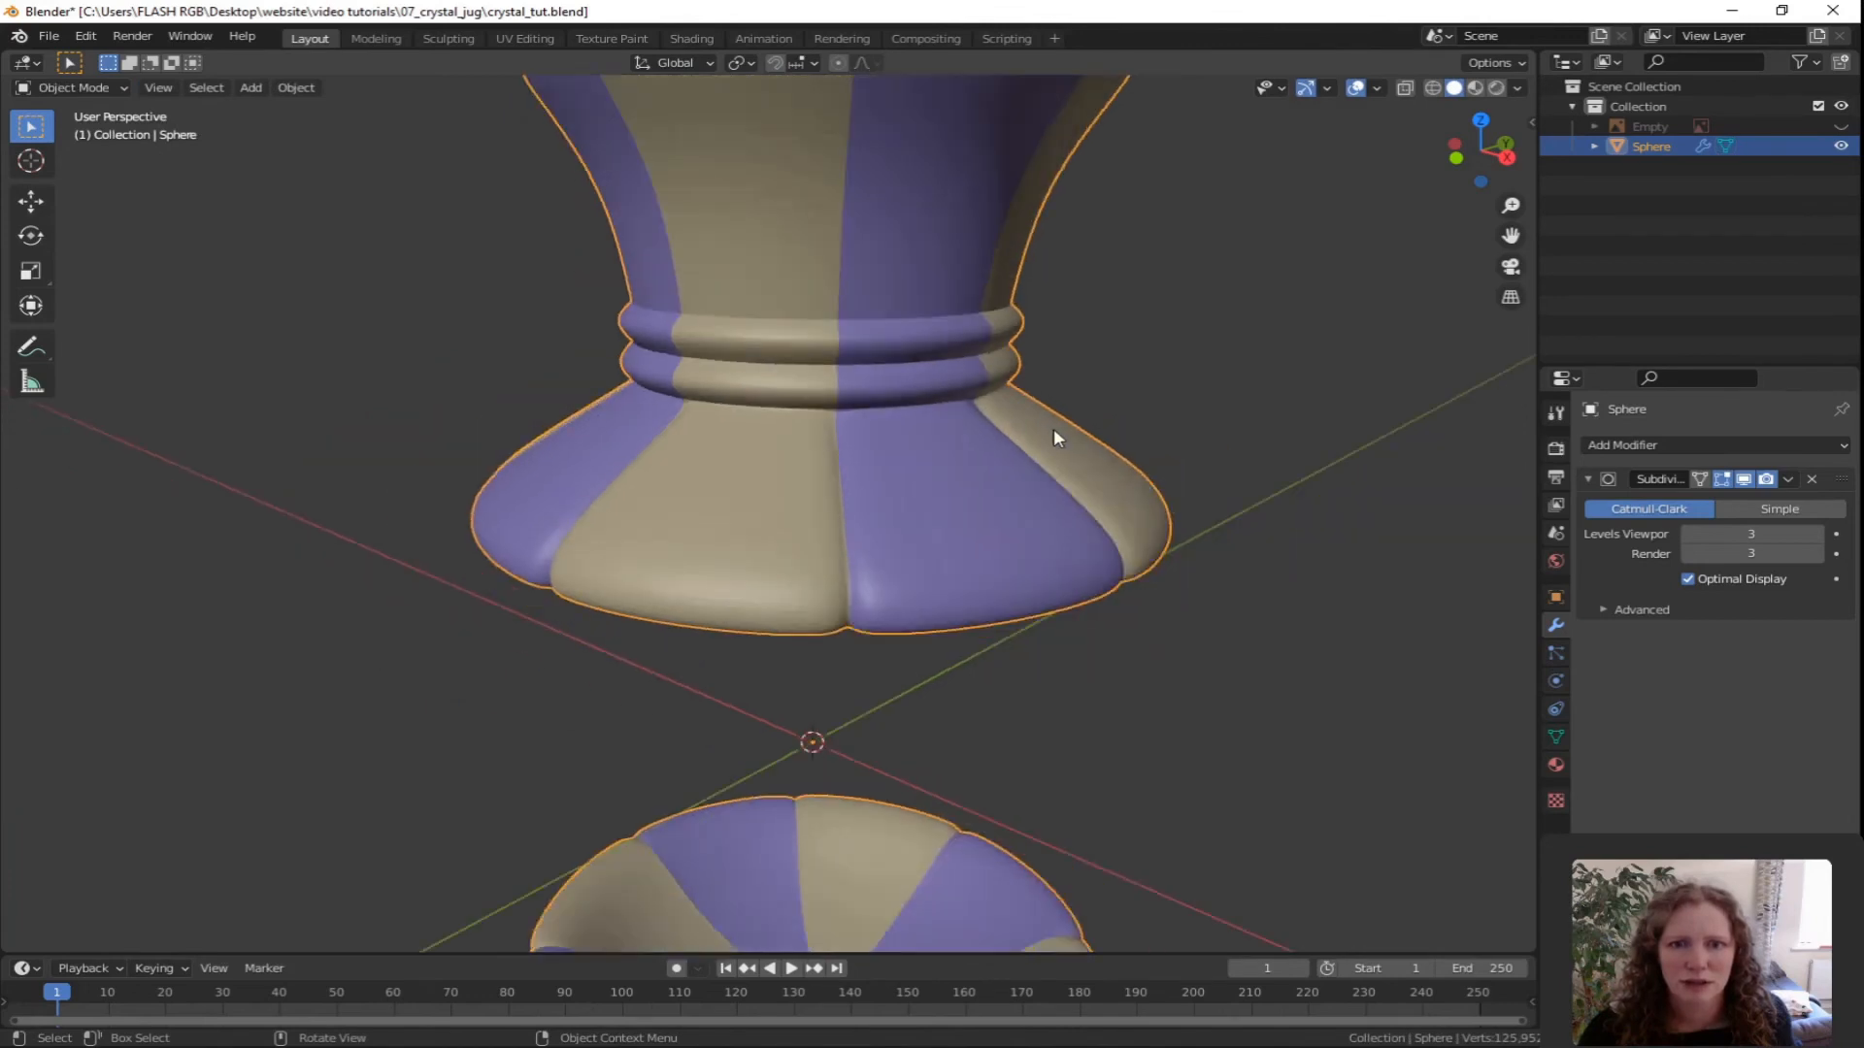
In Edit Mode, clear the selection and select the outer and inner edge loops around the lower part's underside rim.
scroll(1052, 428, "down", 3)
middle_click_drag(1048, 429, 933, 408)
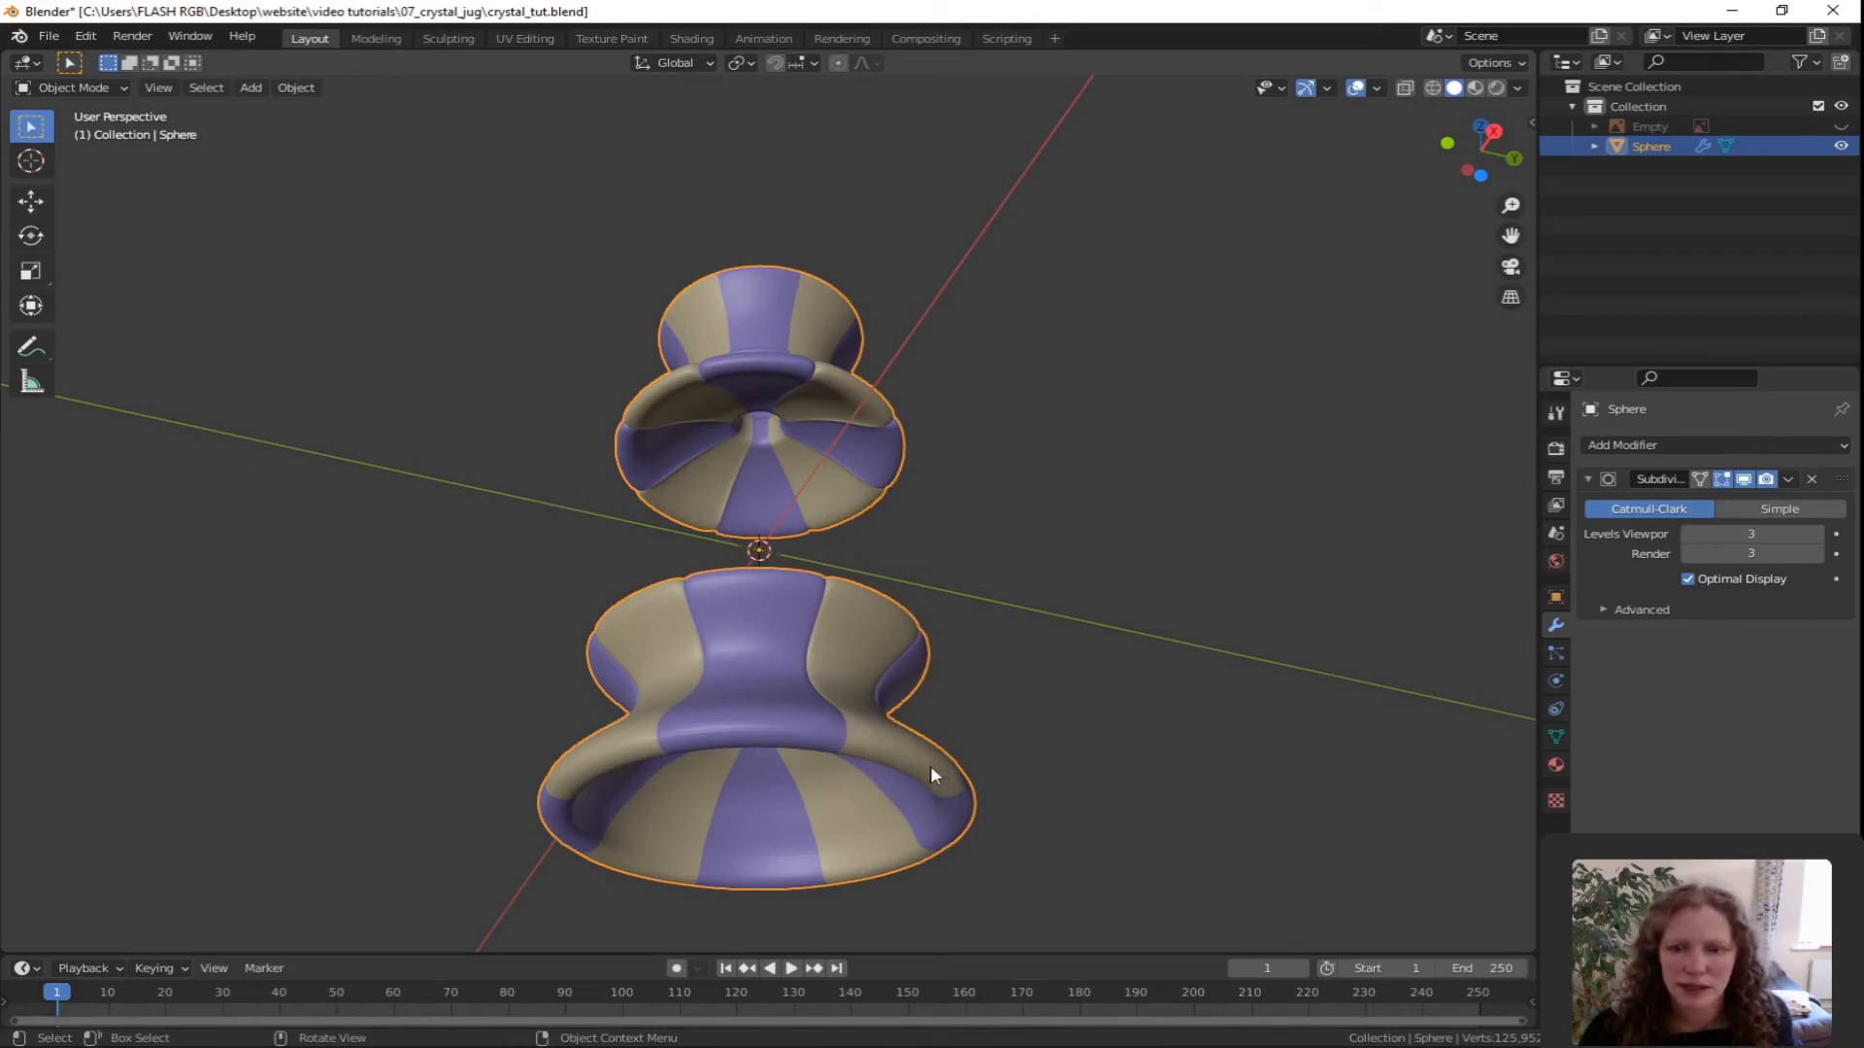
key("Tab")
middle_click_drag(869, 794, 939, 662)
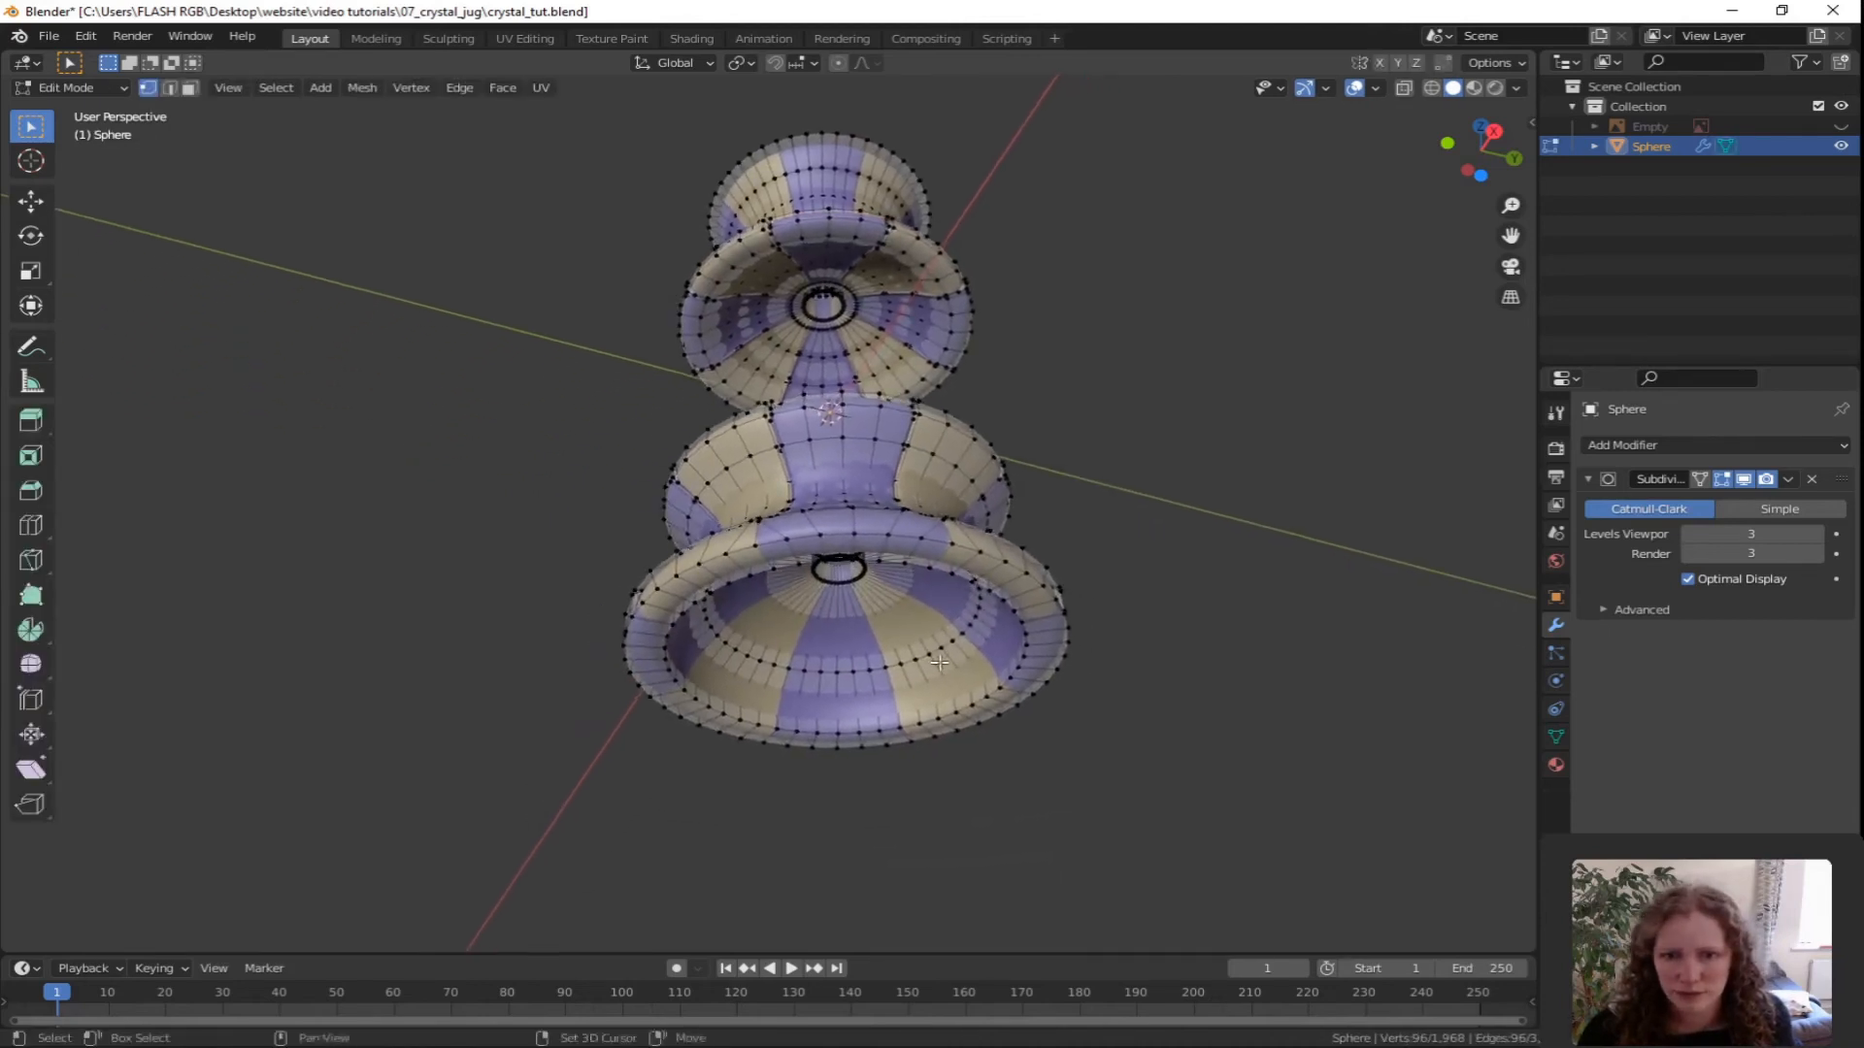
scroll(939, 662, "up", 2)
key("a")
key("alt+a")
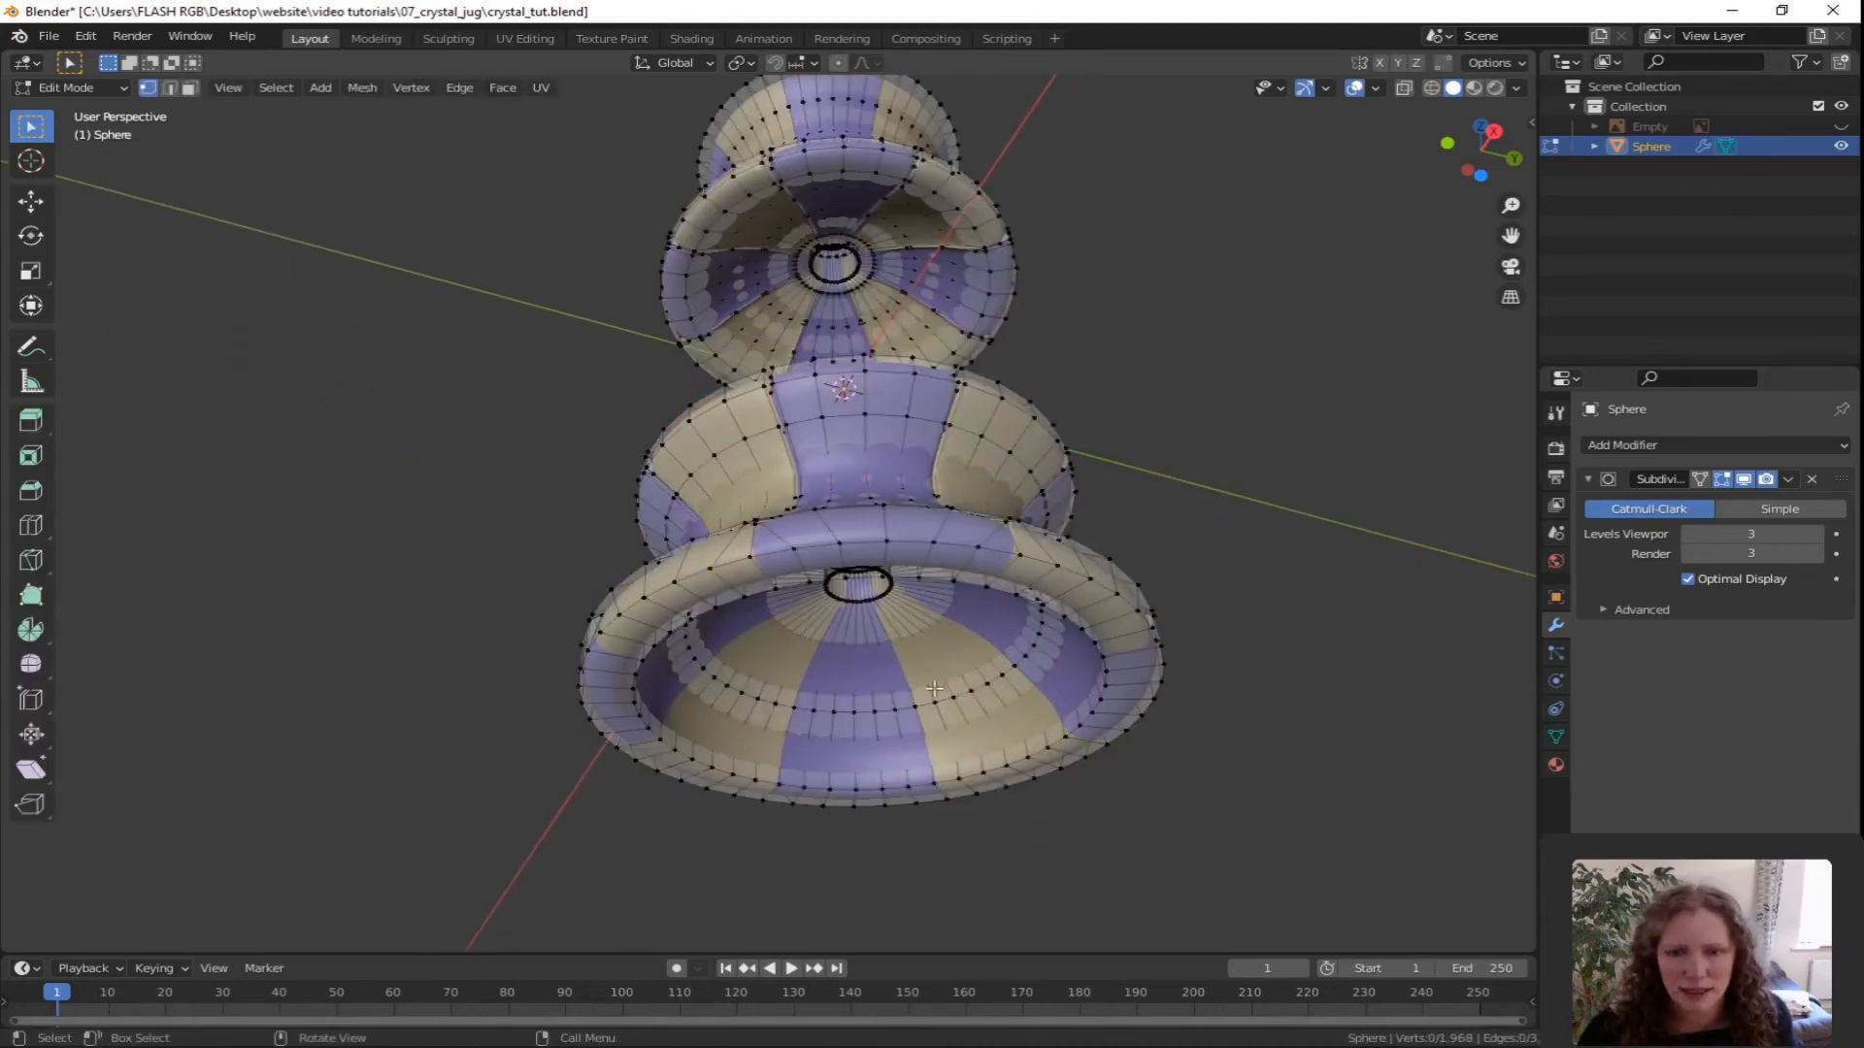
left_click(867, 542, "alt")
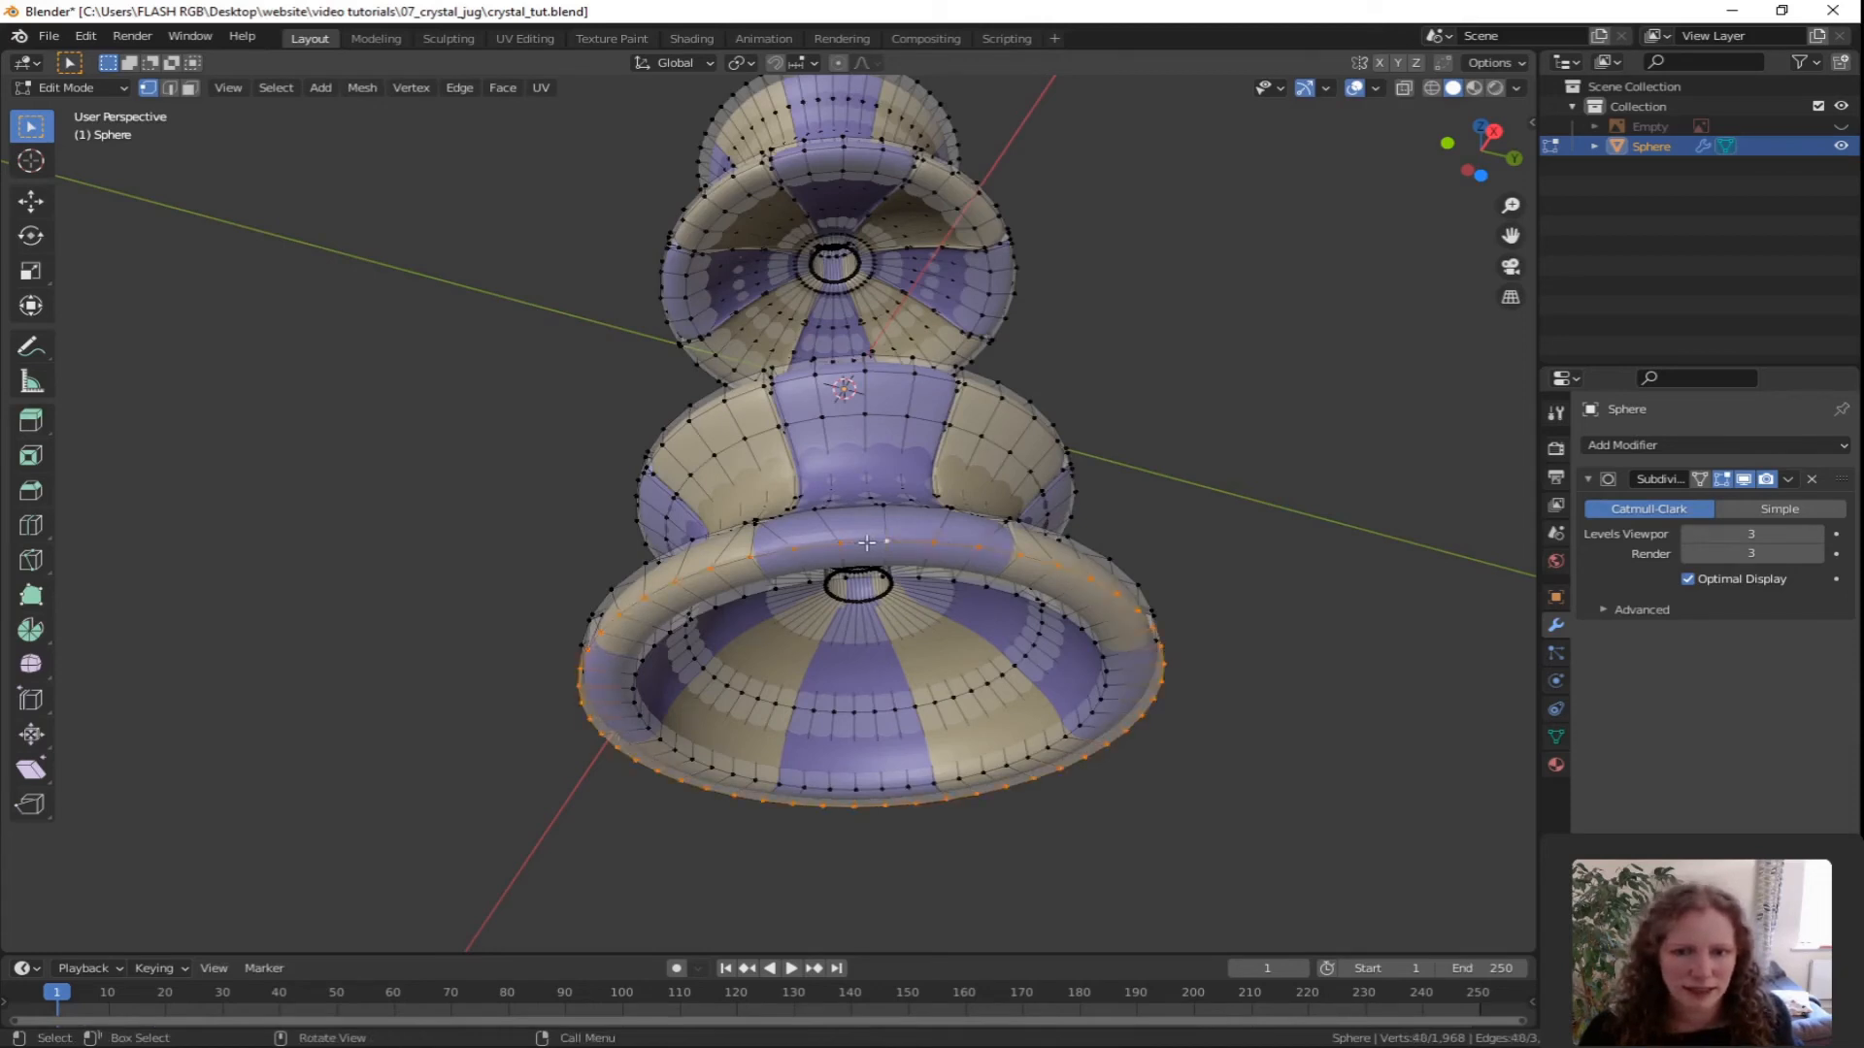
left_click(935, 577, "alt+shift")
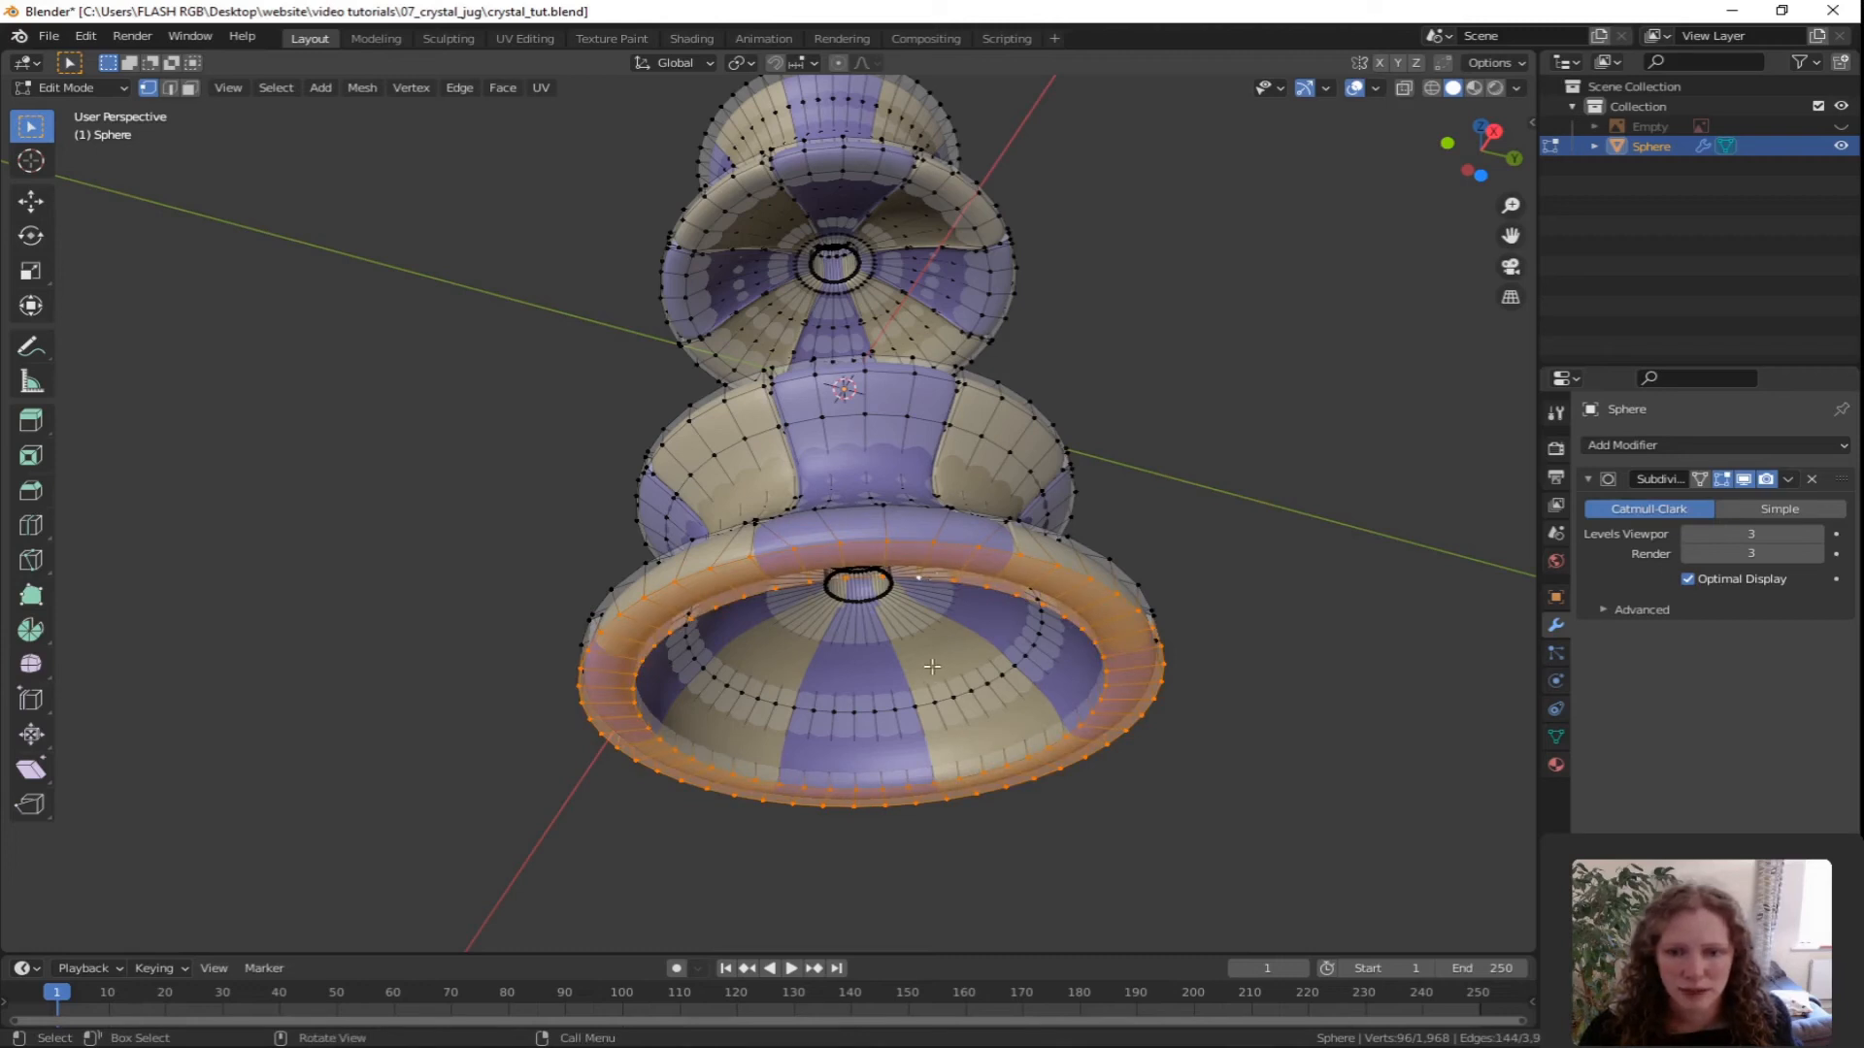
Reselect the whole ring of the underside rim, apply an edge crease of 1.000 to it, and return to Object Mode.
key("alt+a")
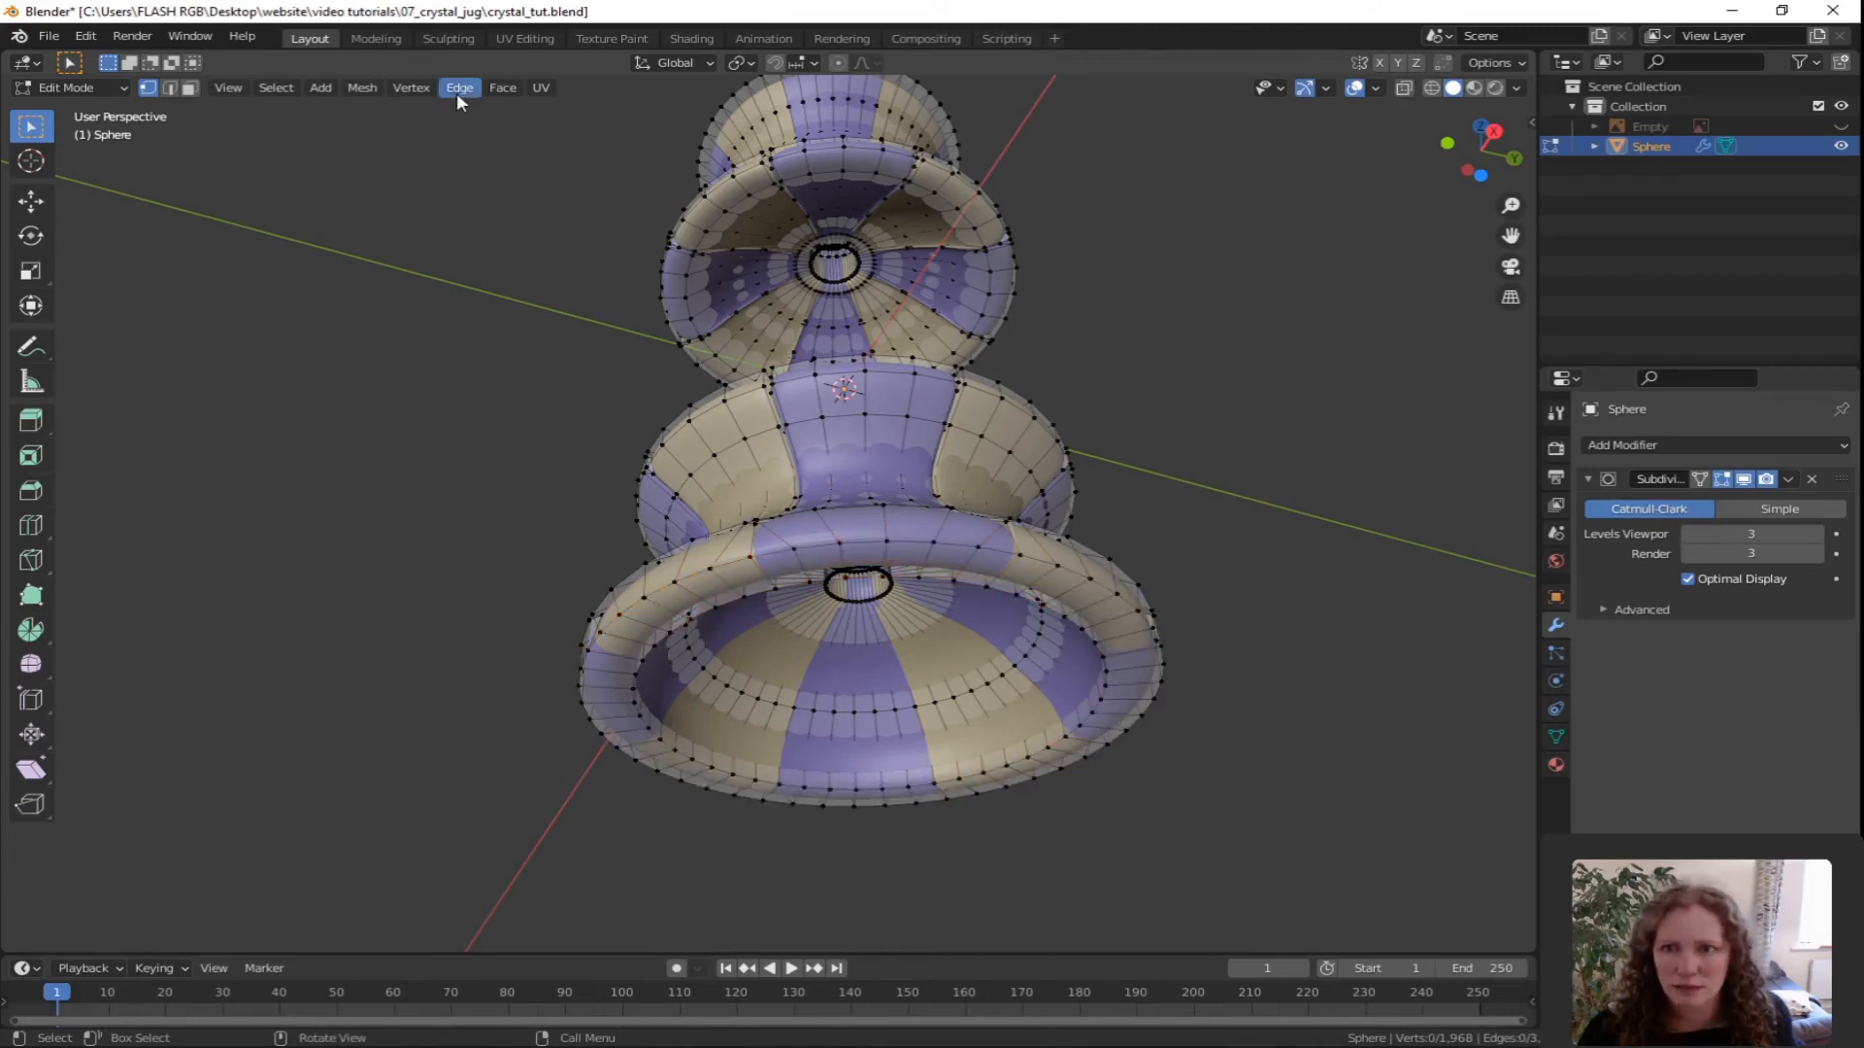
left_click(456, 88)
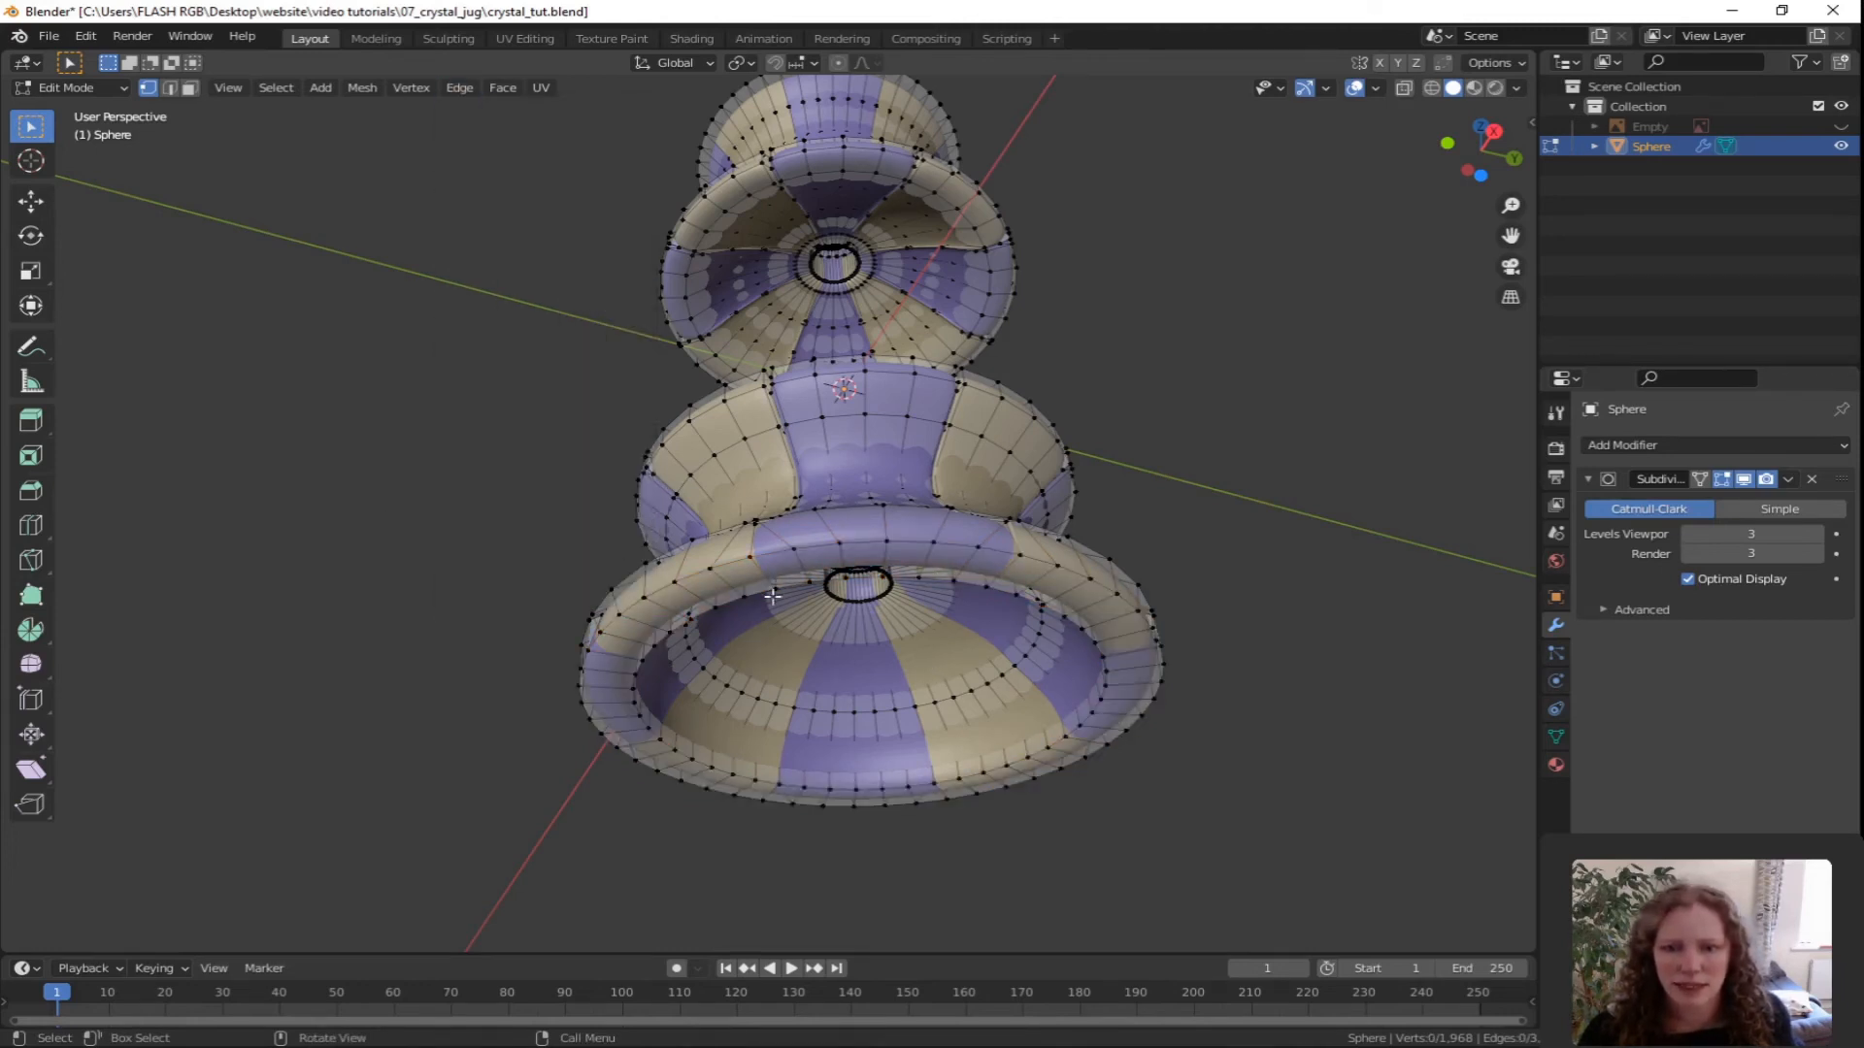
left_click(828, 544, "ctrl+alt")
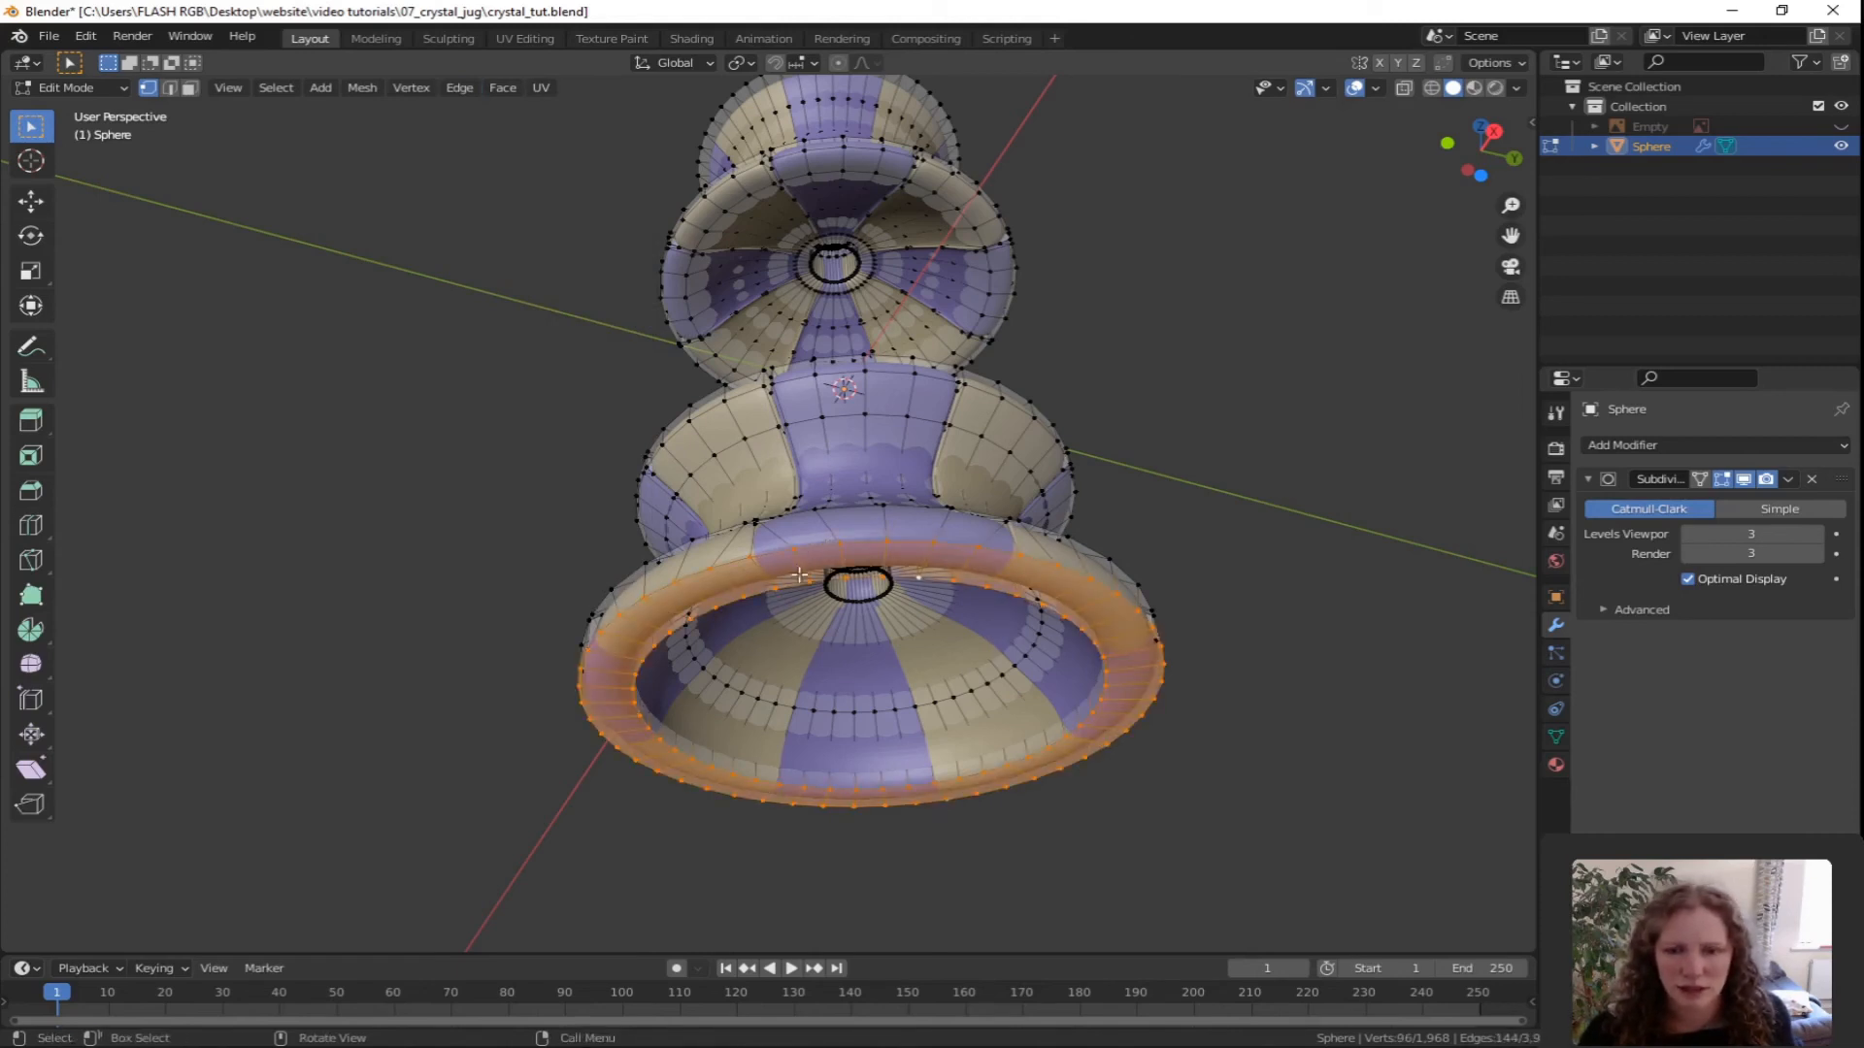
left_click(459, 88)
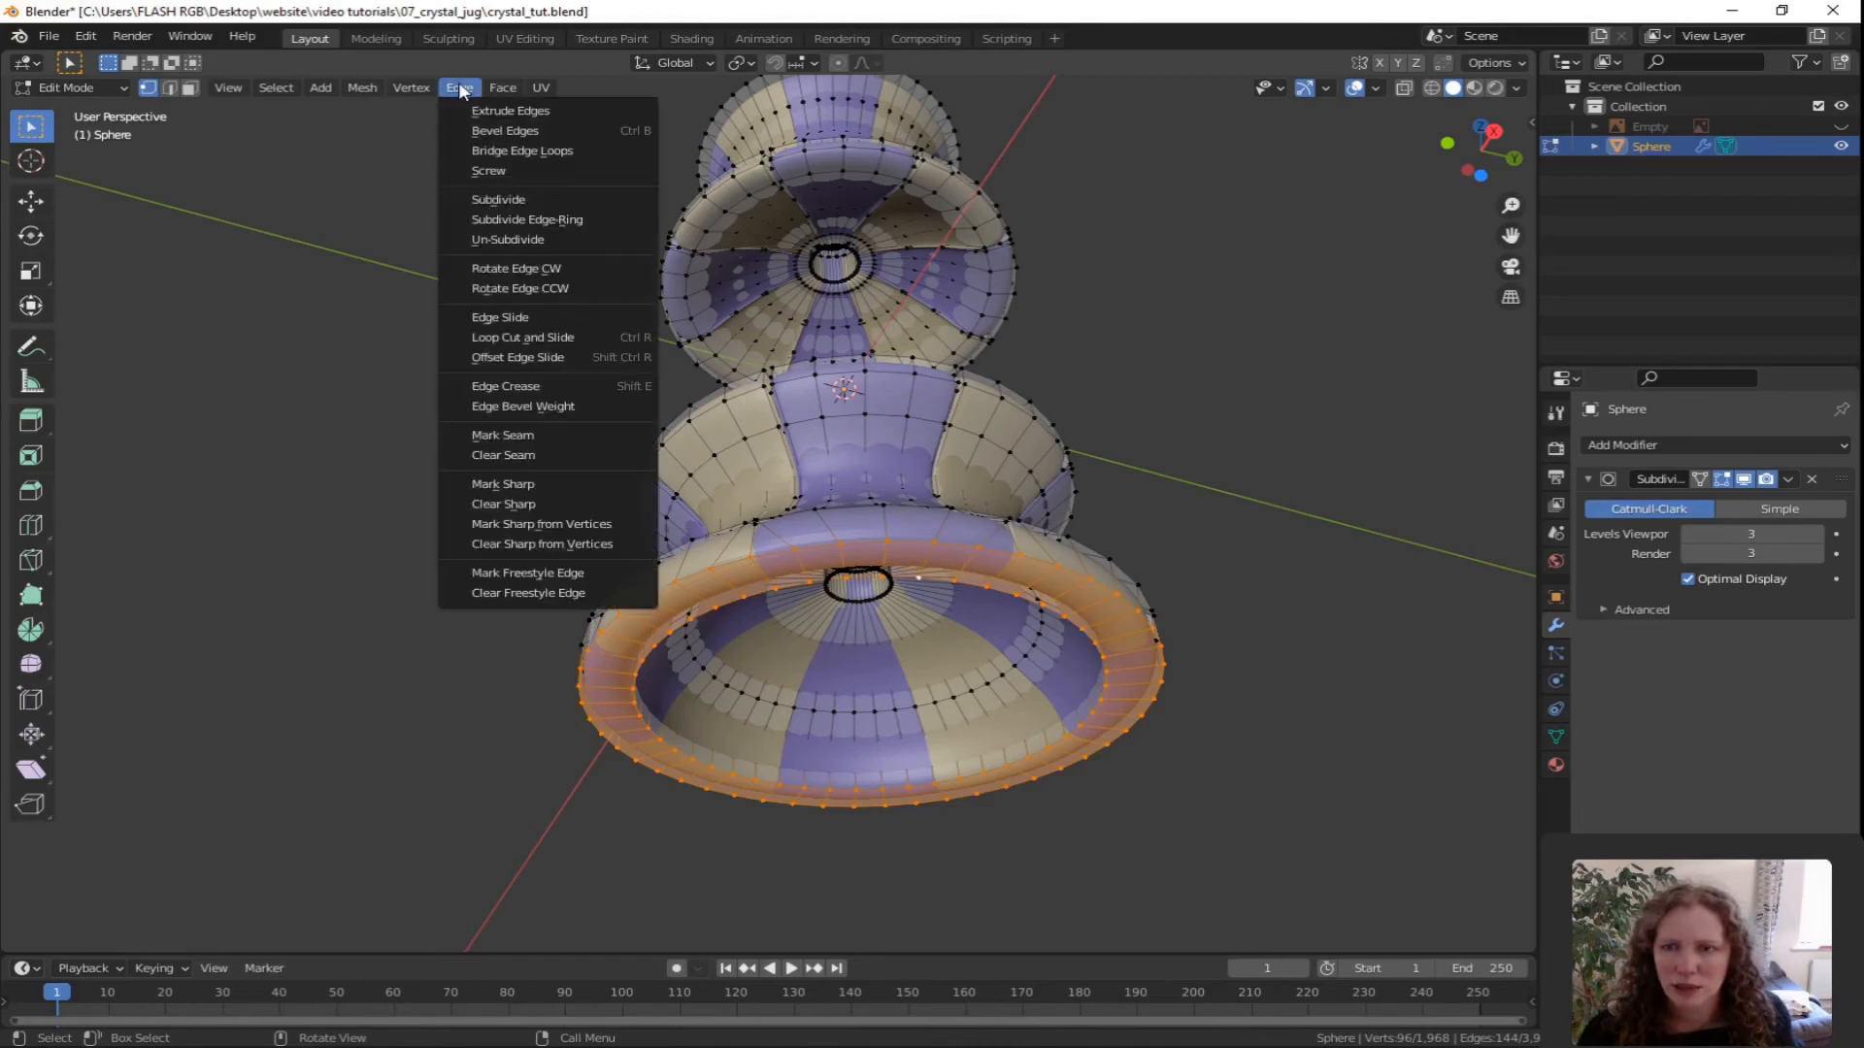
left_click(500, 385)
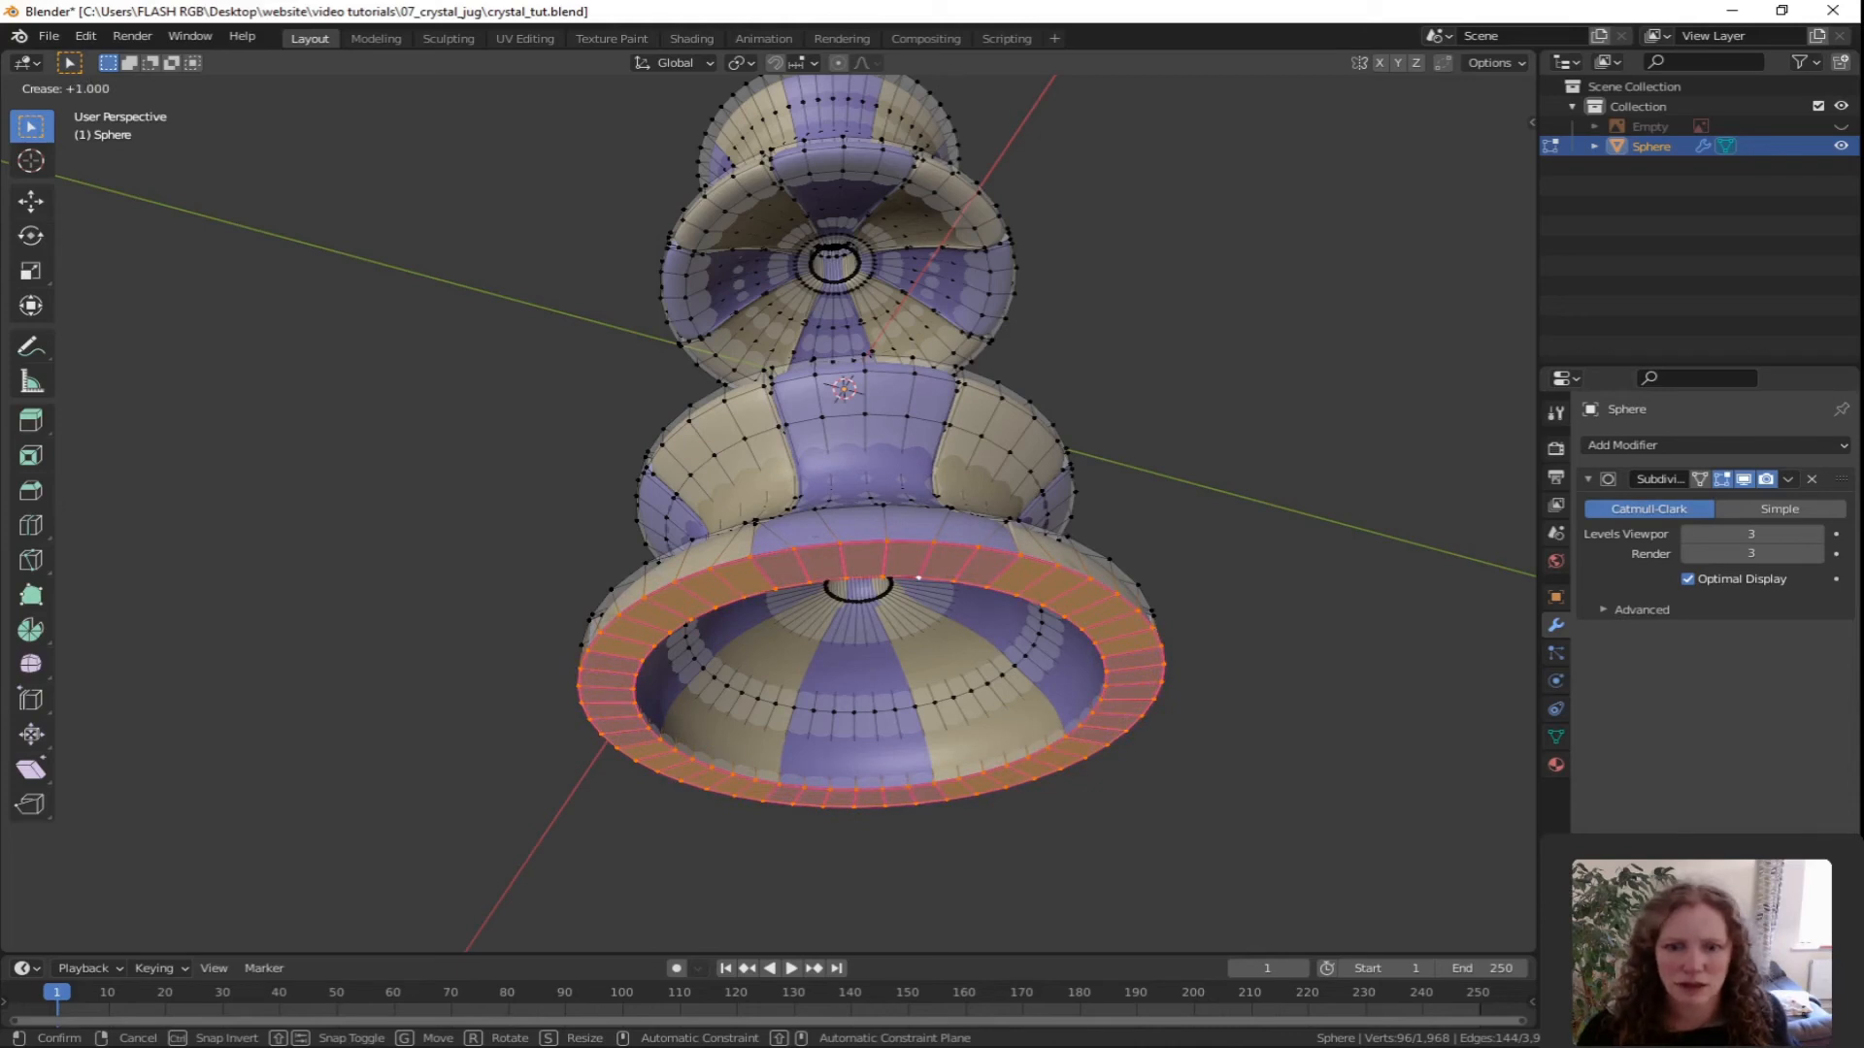
left_click(701, 146)
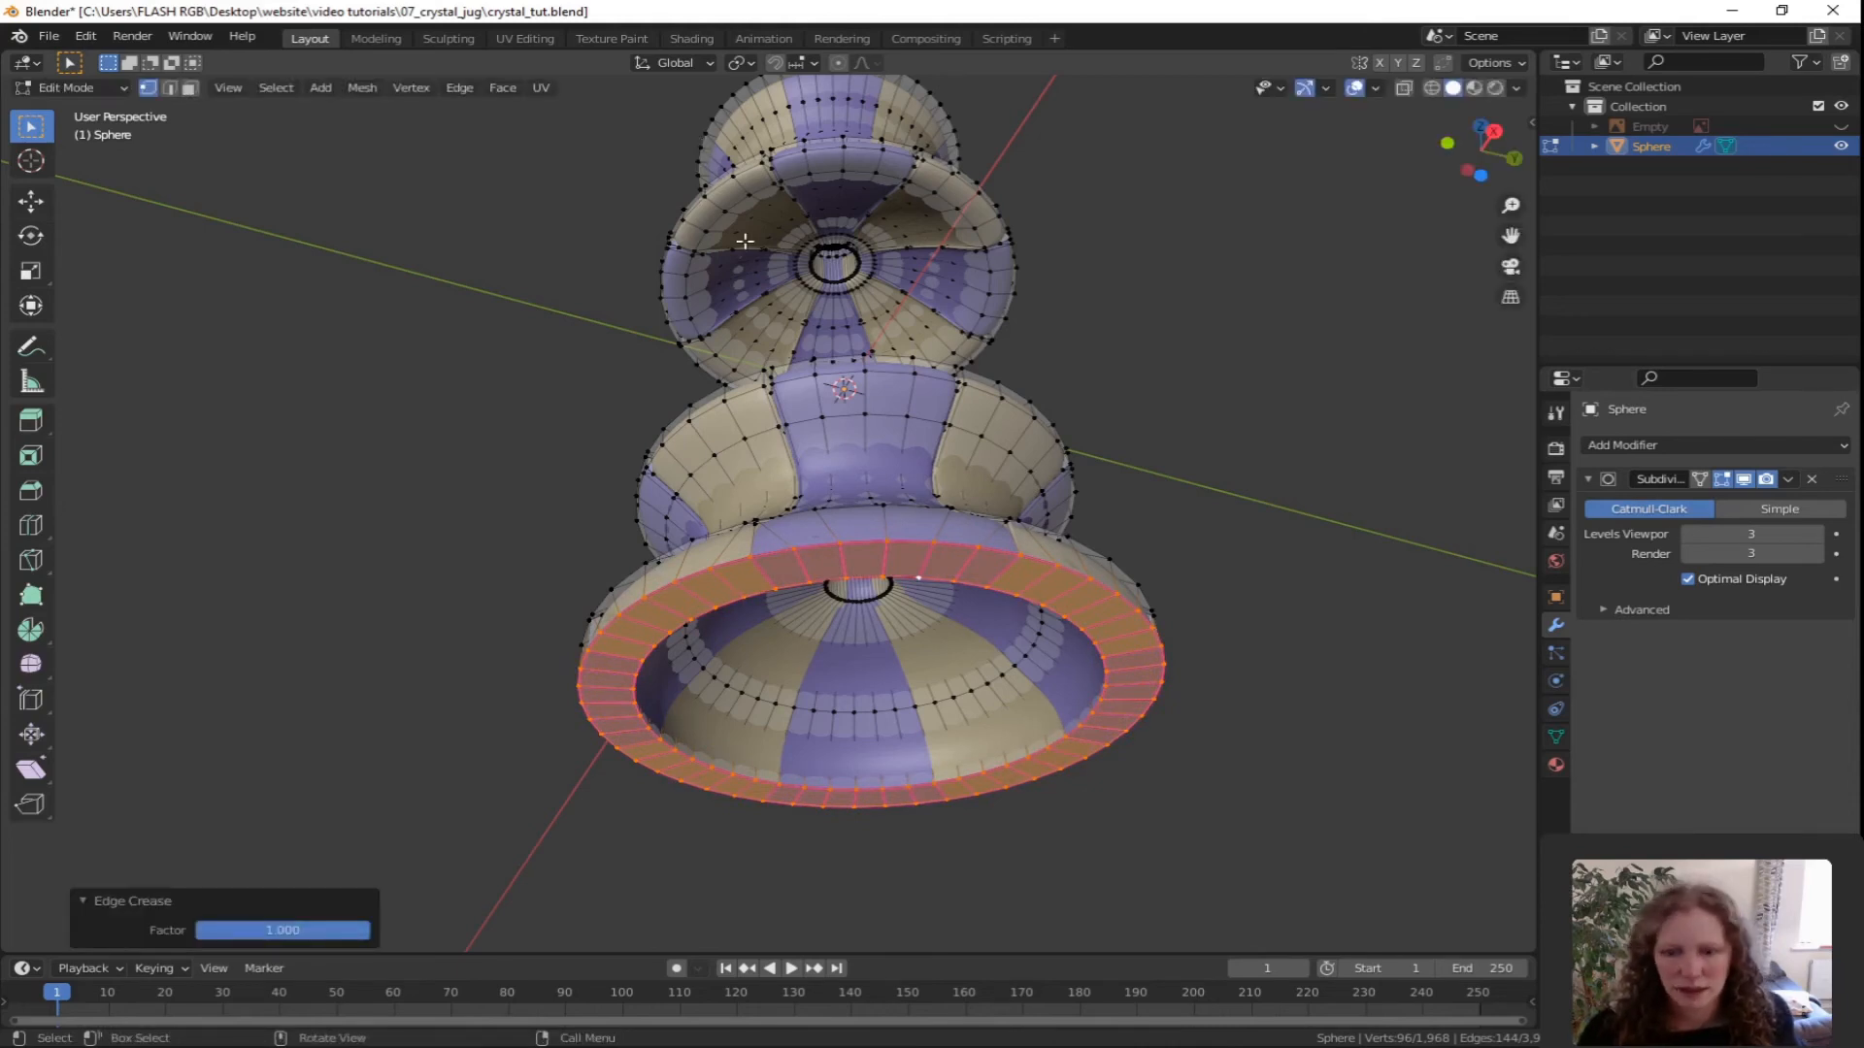
key("Tab")
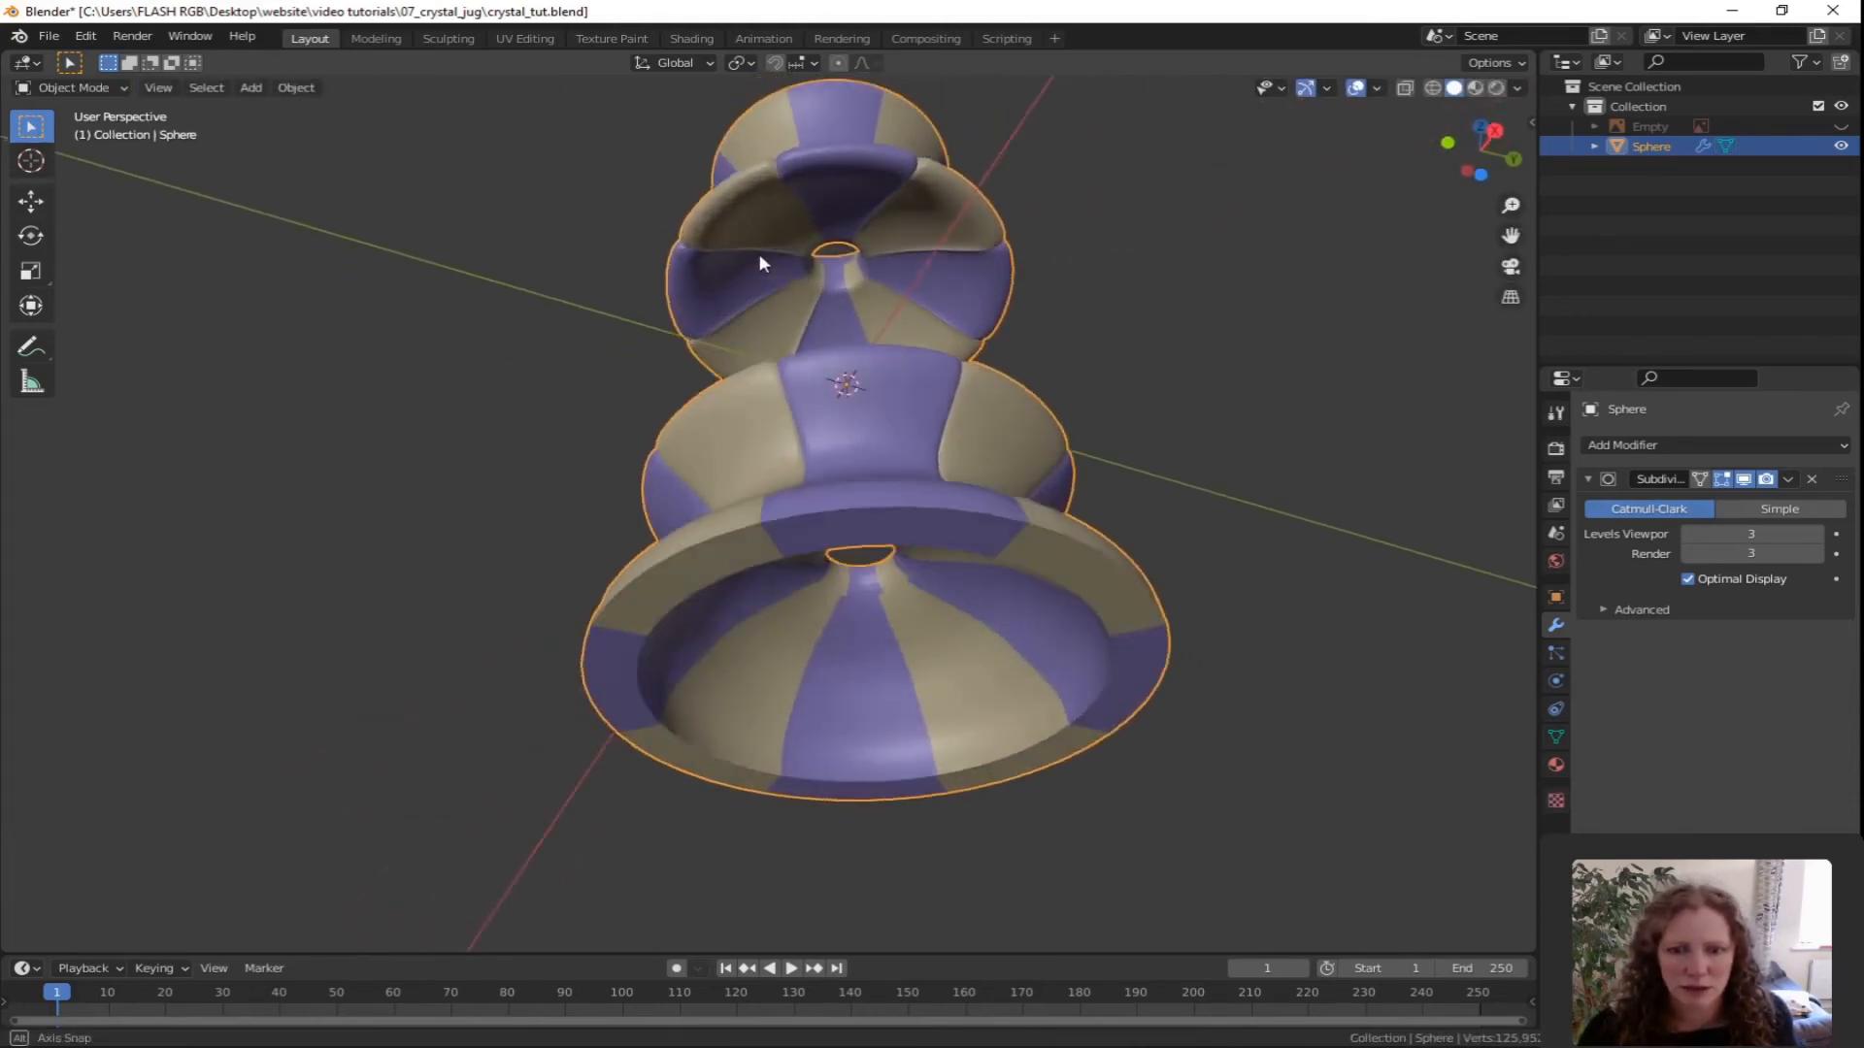
scroll(781, 527, "down", 2)
middle_click_drag(825, 507, 804, 578)
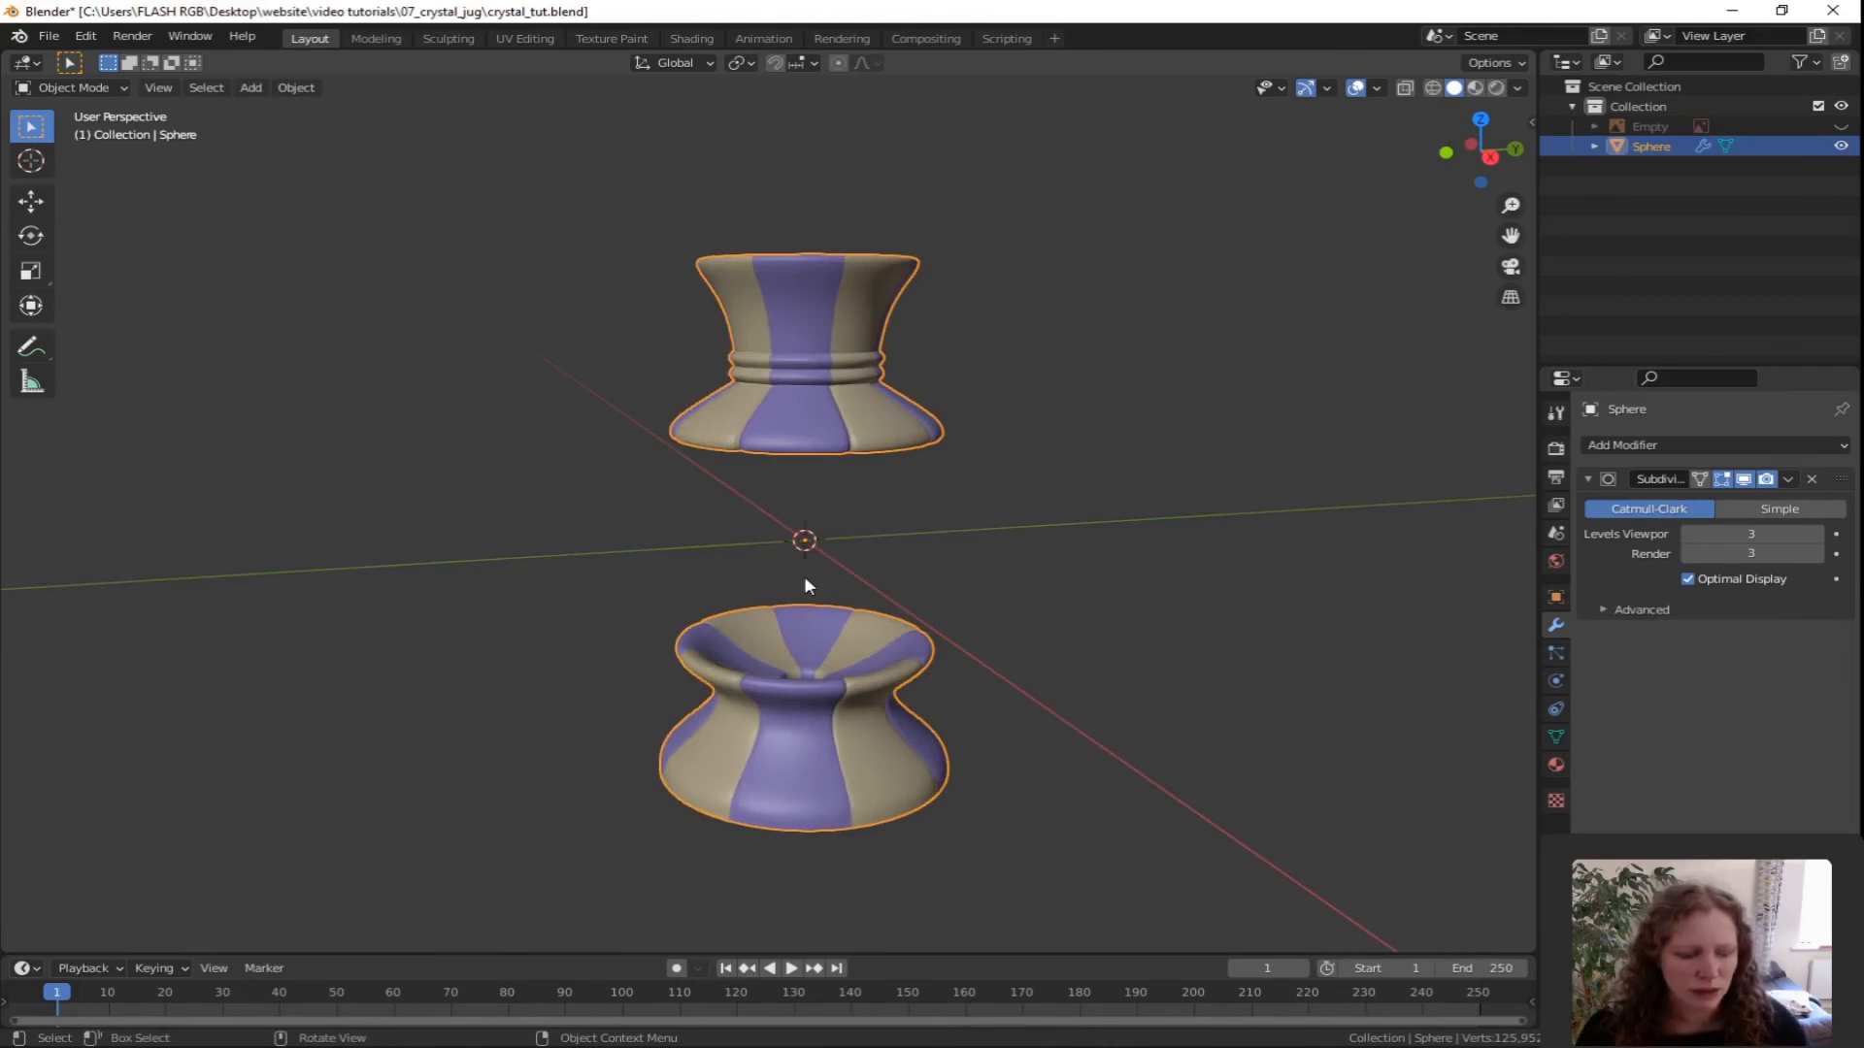
Switch to the front view and unhide the reference image behind the jug parts.
key("KP_1")
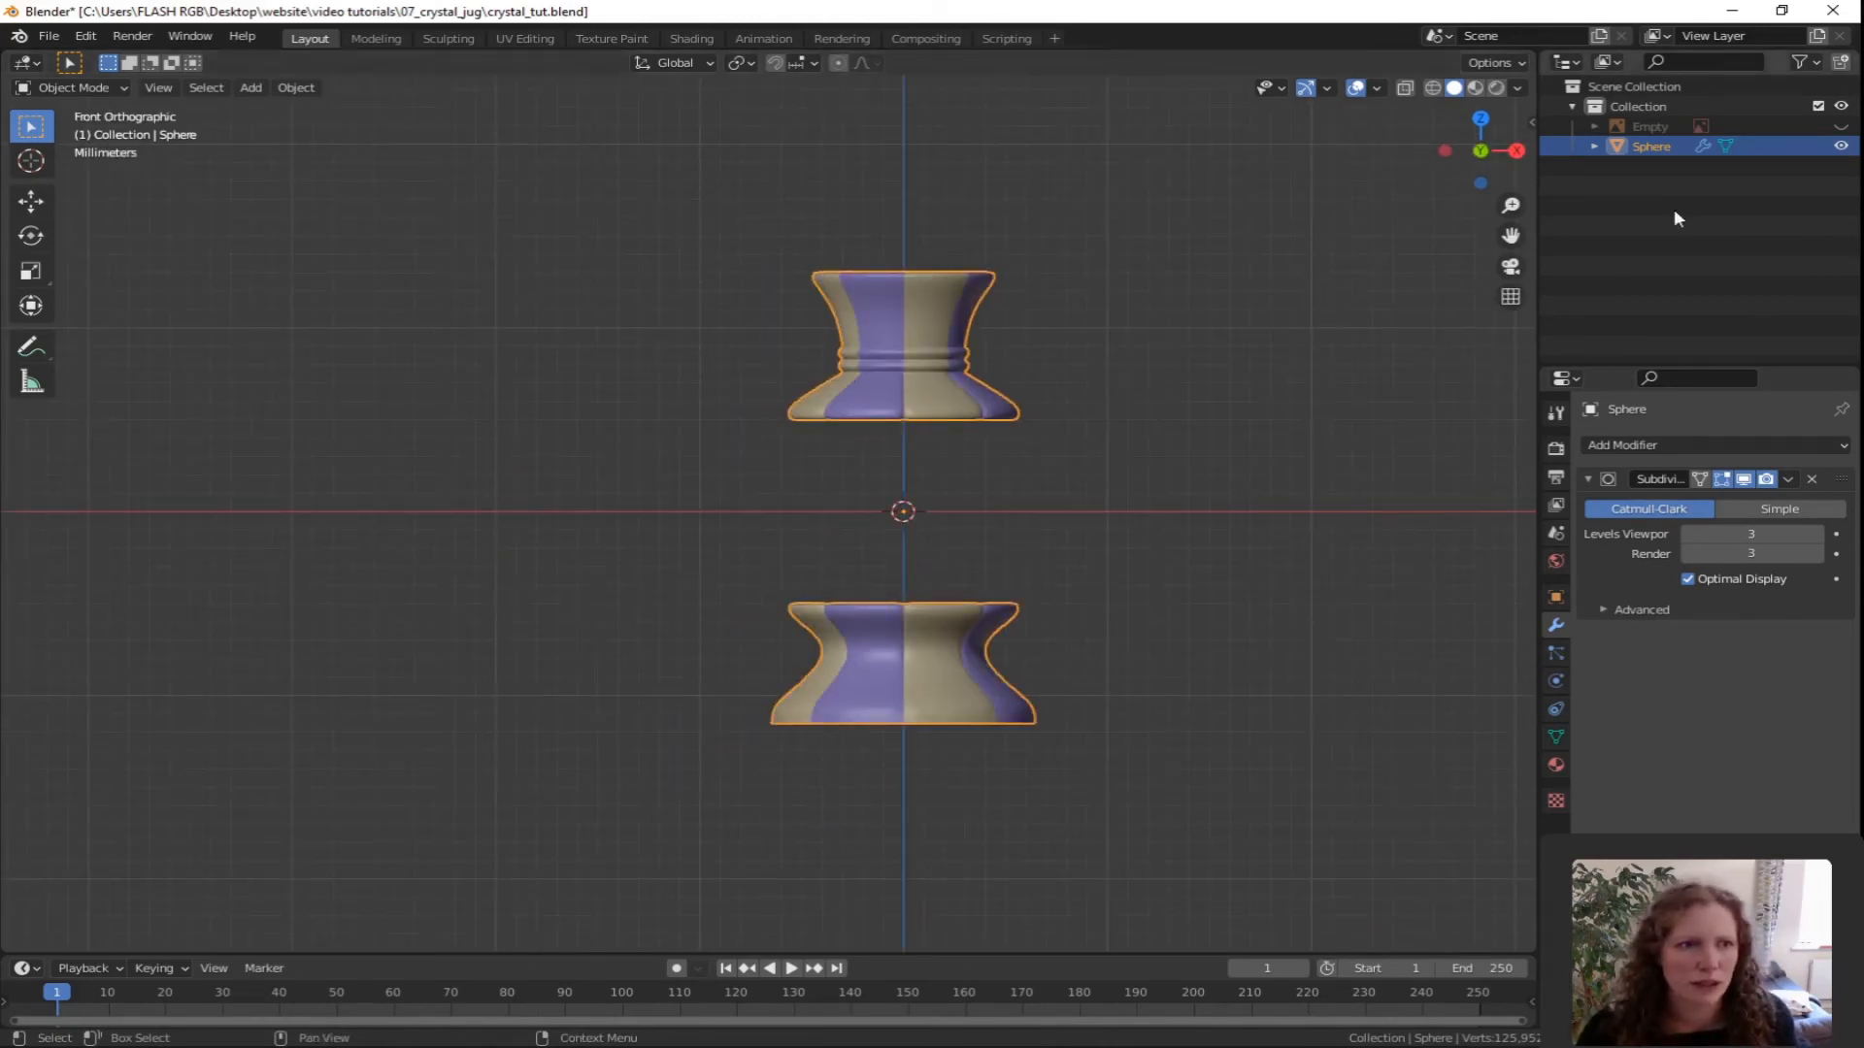
left_click(1840, 126)
left_click(881, 326)
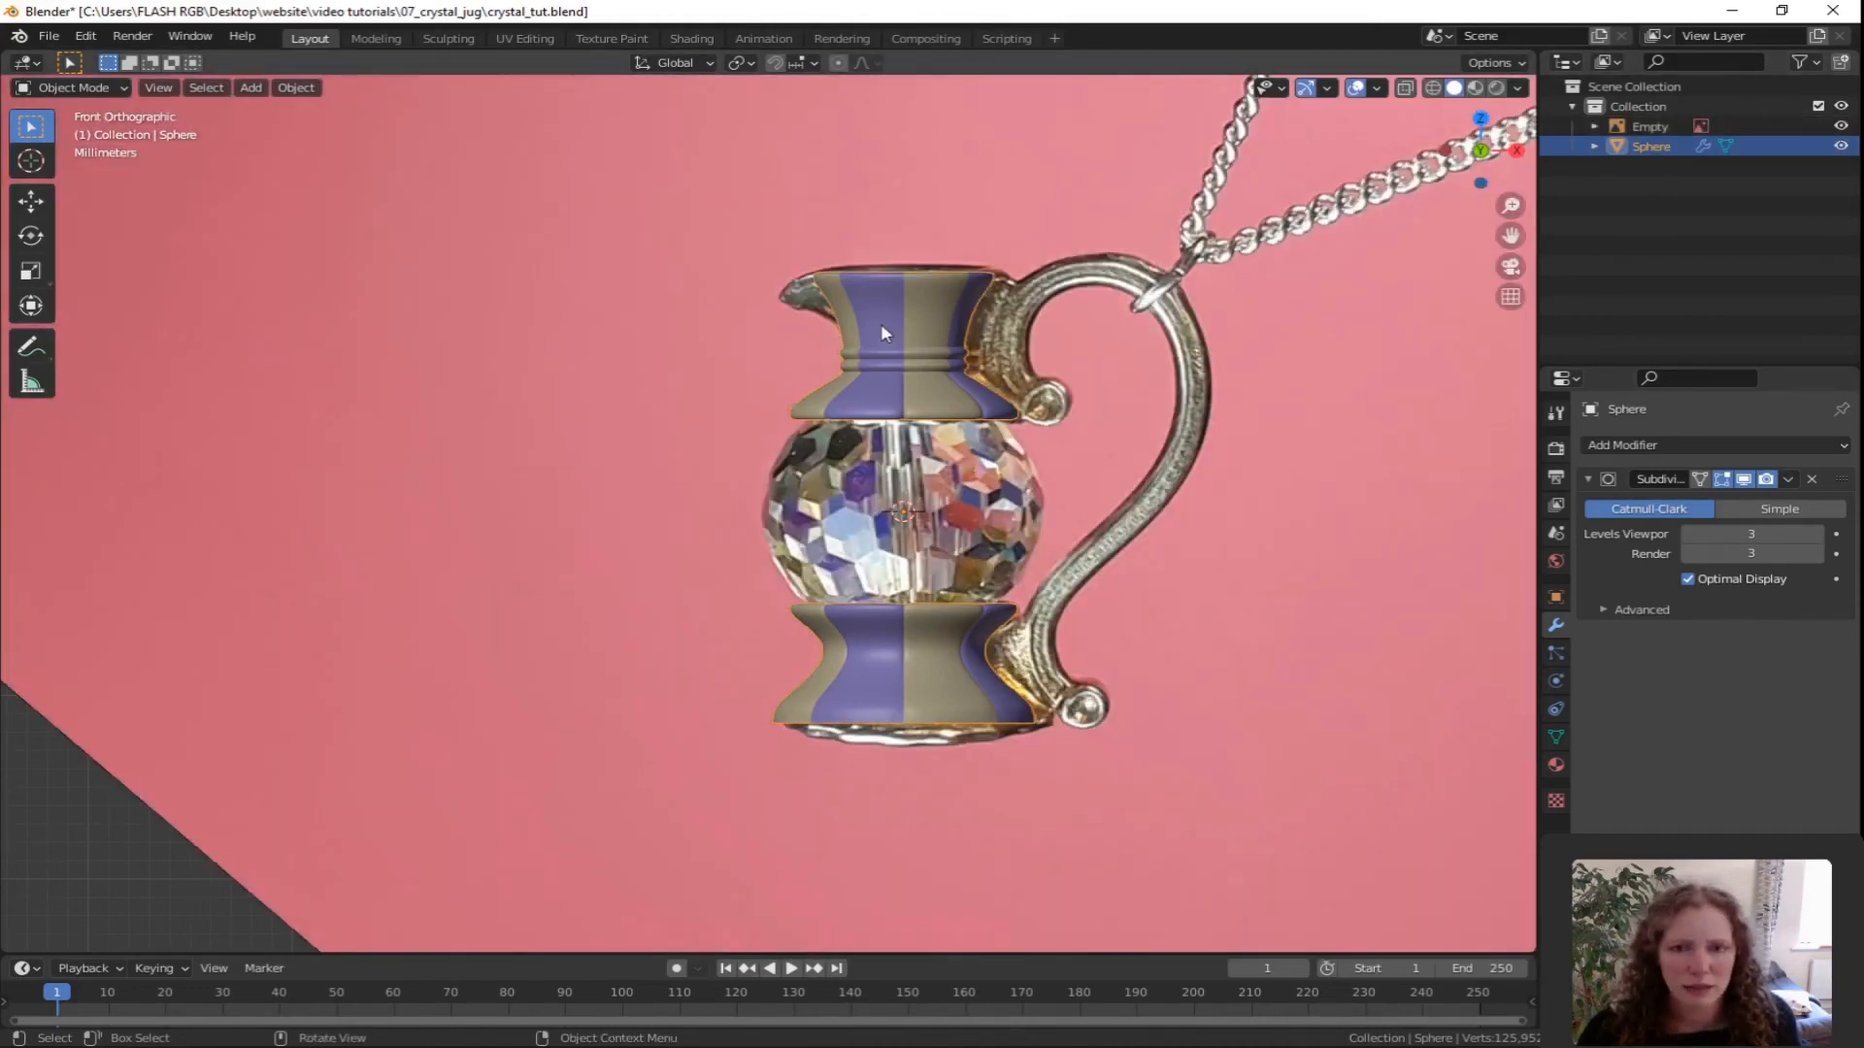
In Edit Mode, select a single edge of the upper part's top rim on the spout side and enable proportional editing.
key("Tab")
middle_click_drag(831, 317, 947, 405)
scroll(828, 336, "up", 3)
scroll(828, 337, "up", 2)
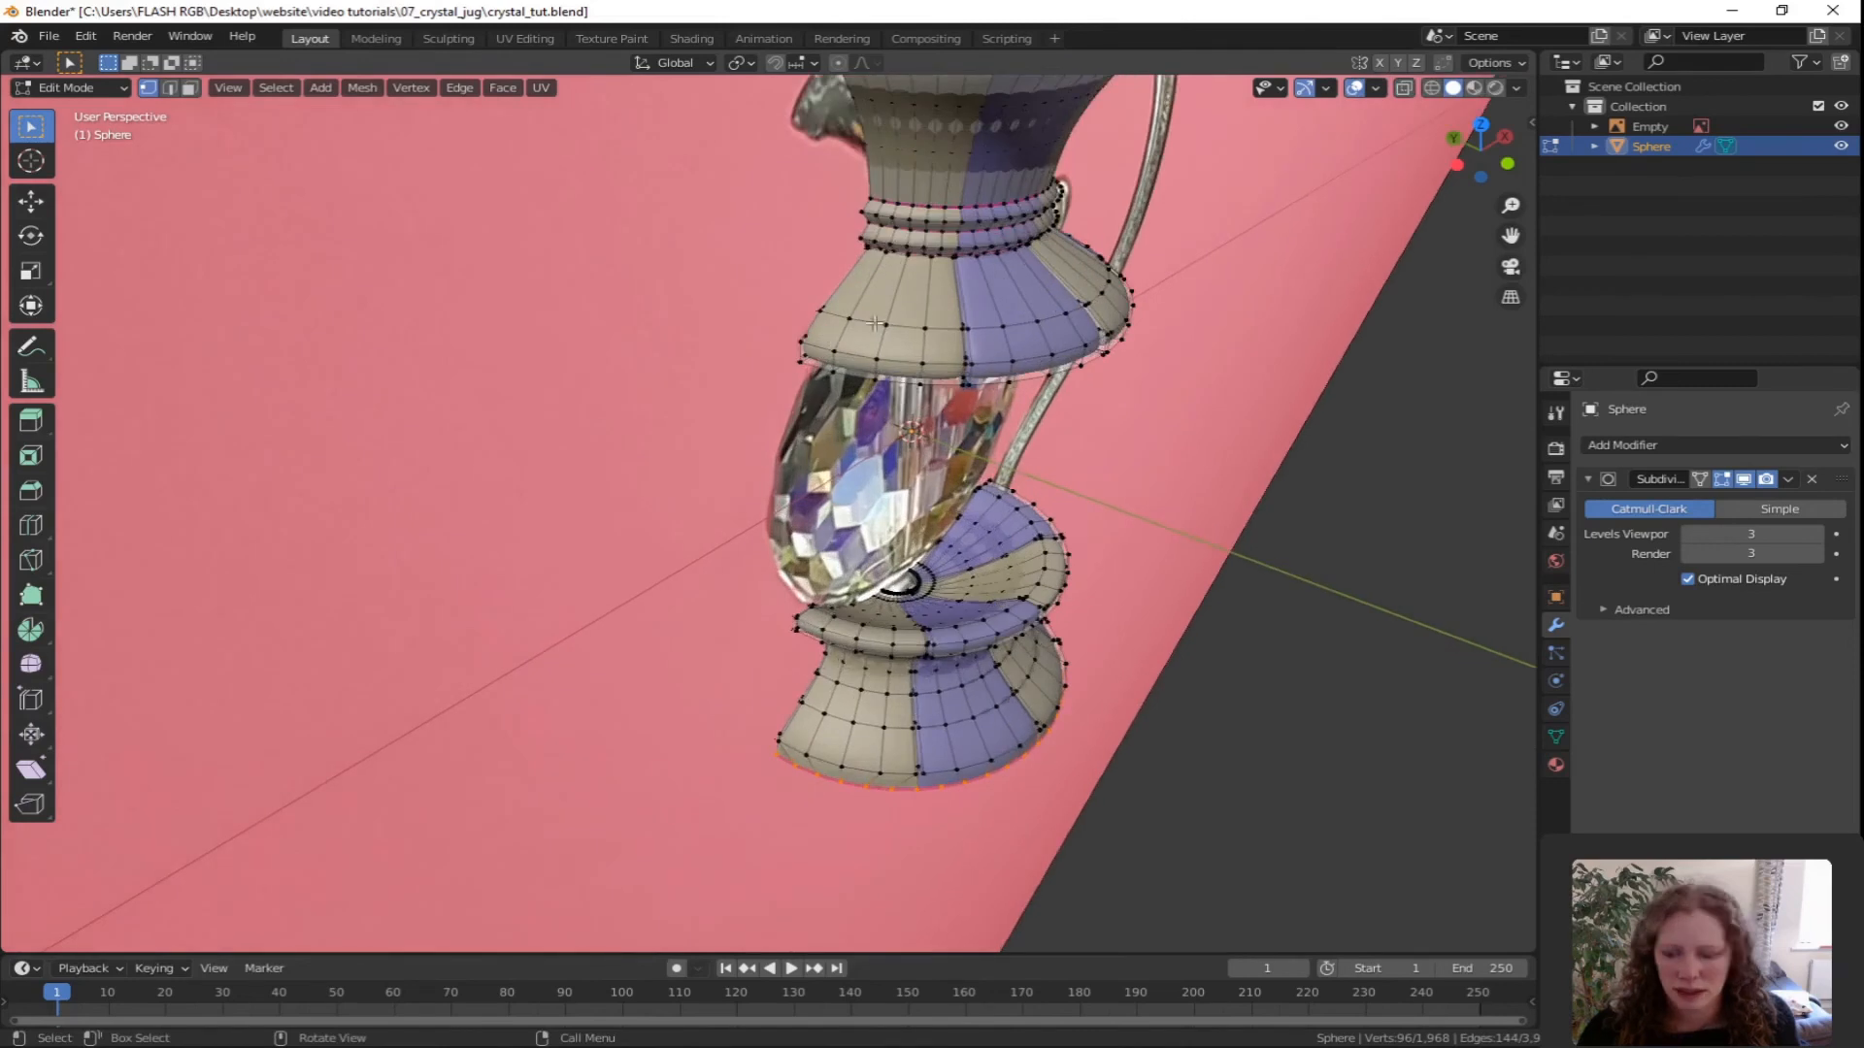
scroll(833, 408, "up", 3)
key("alt+a")
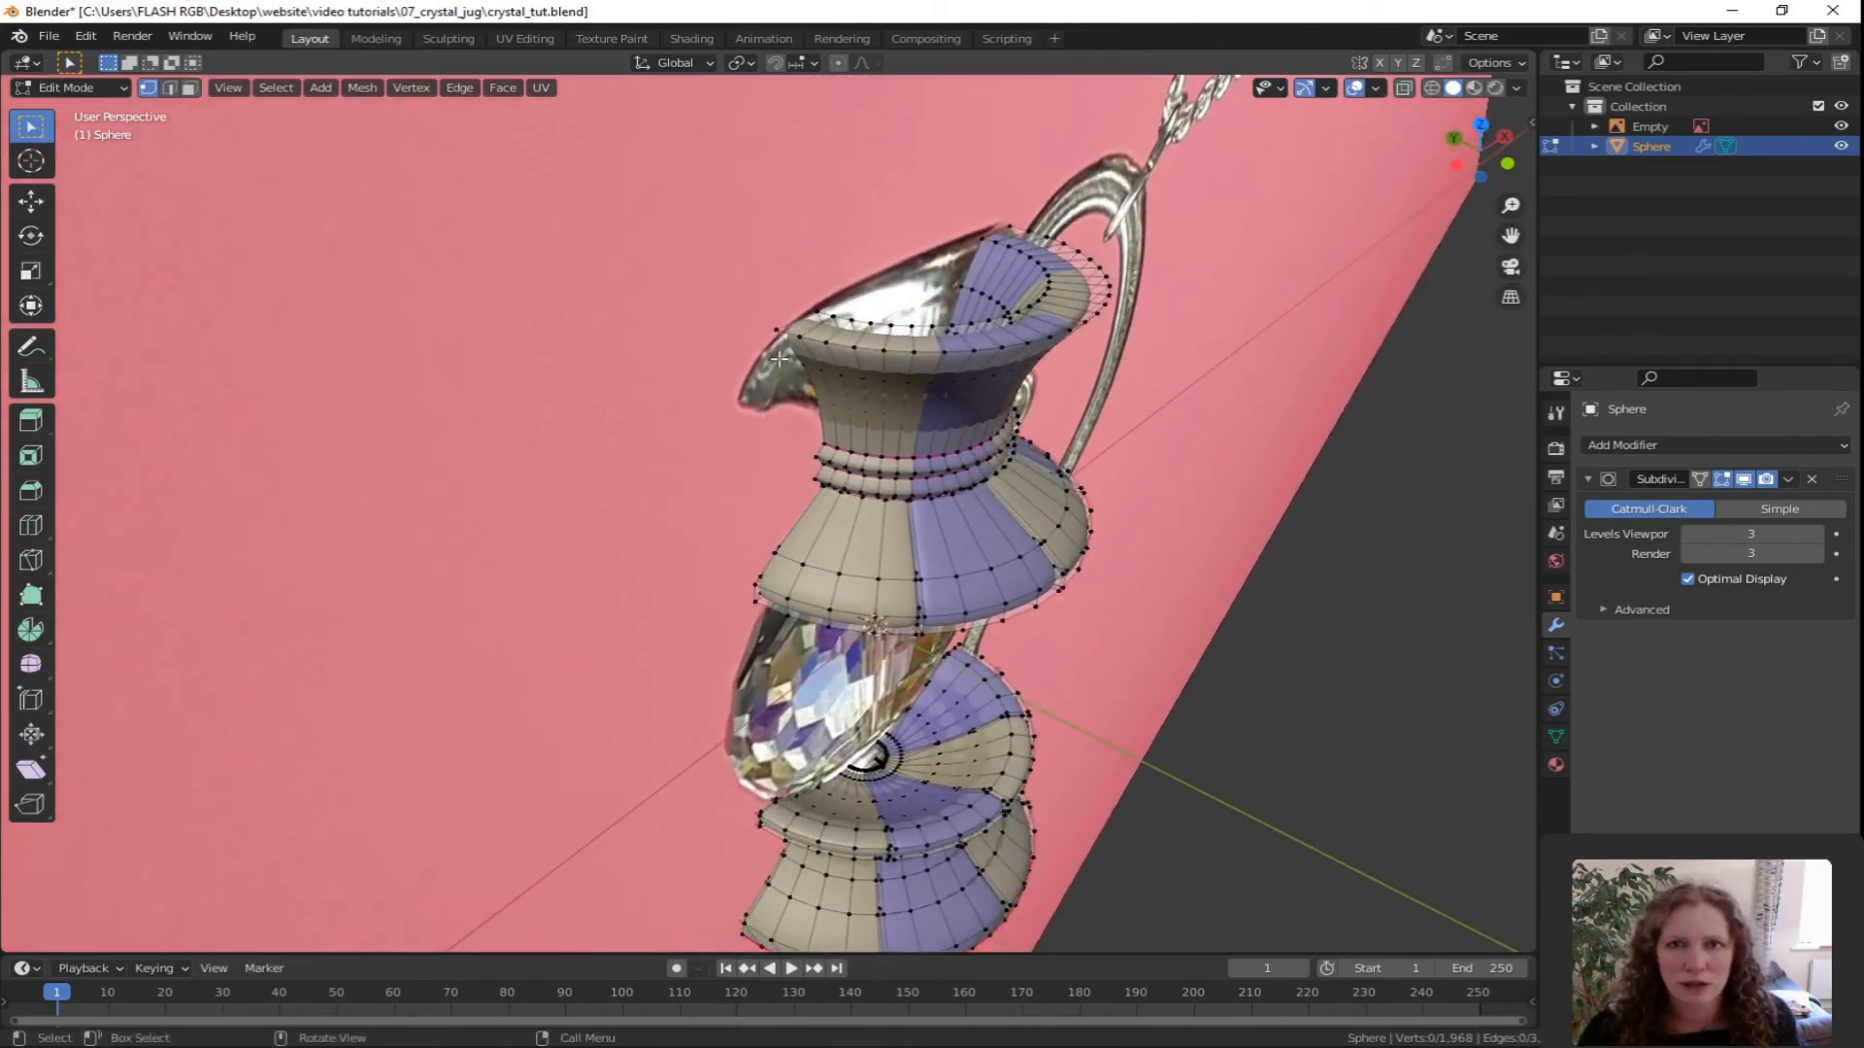
key("2")
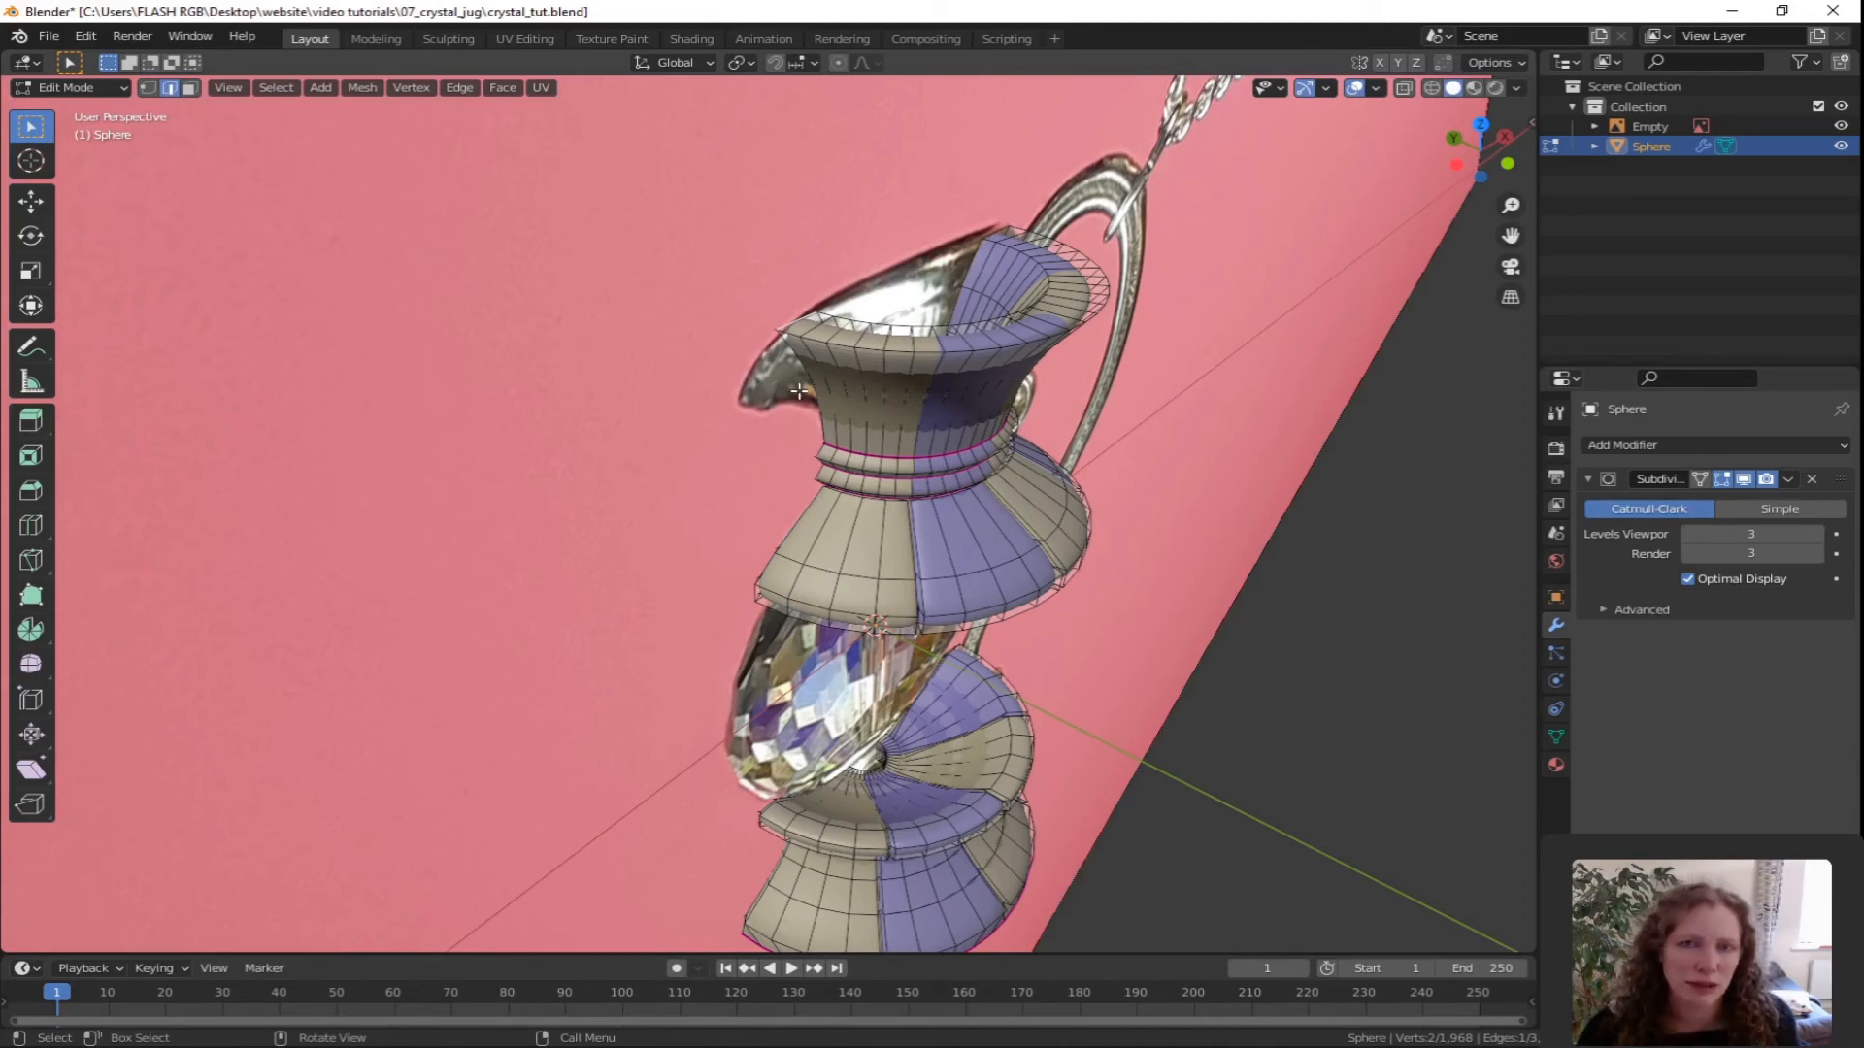
left_click(837, 64)
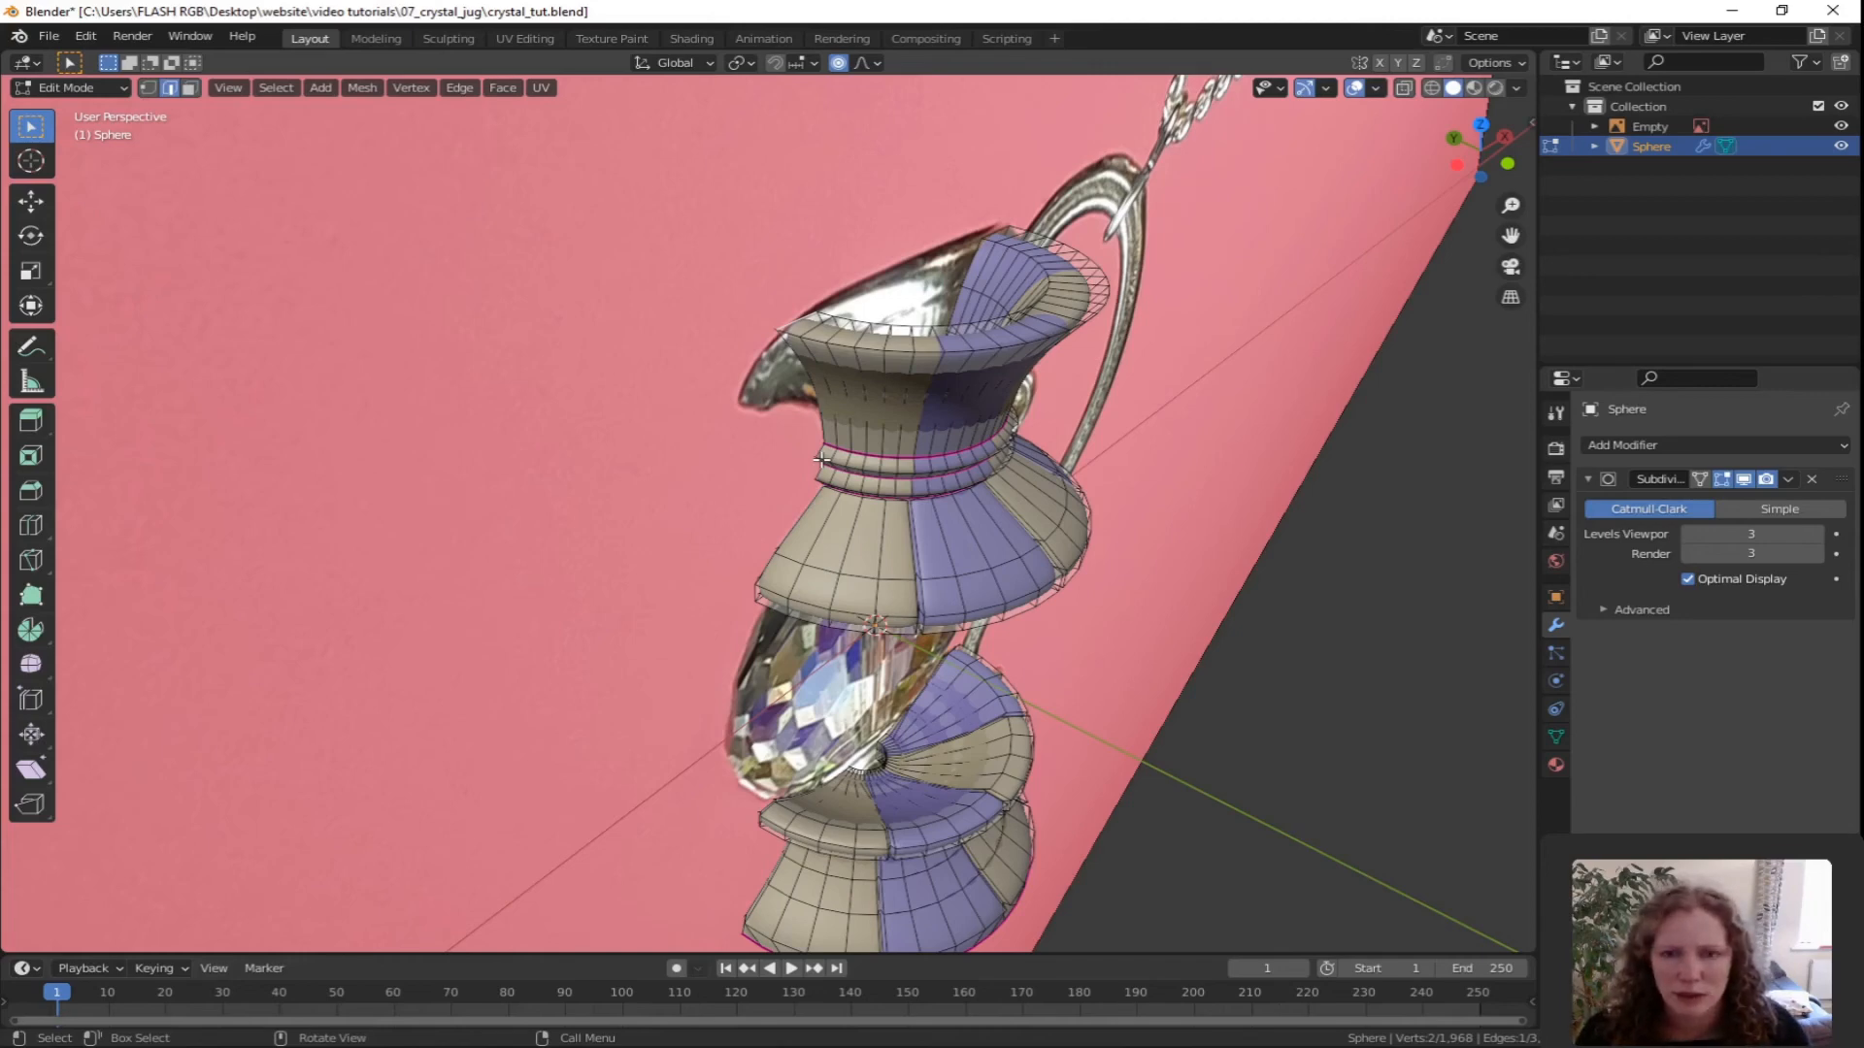
In the front view, move the rim edge about -0.00094 m in X and -0.00035 m in Z with proportional size 0.004, following the reference spout.
key("KP_1")
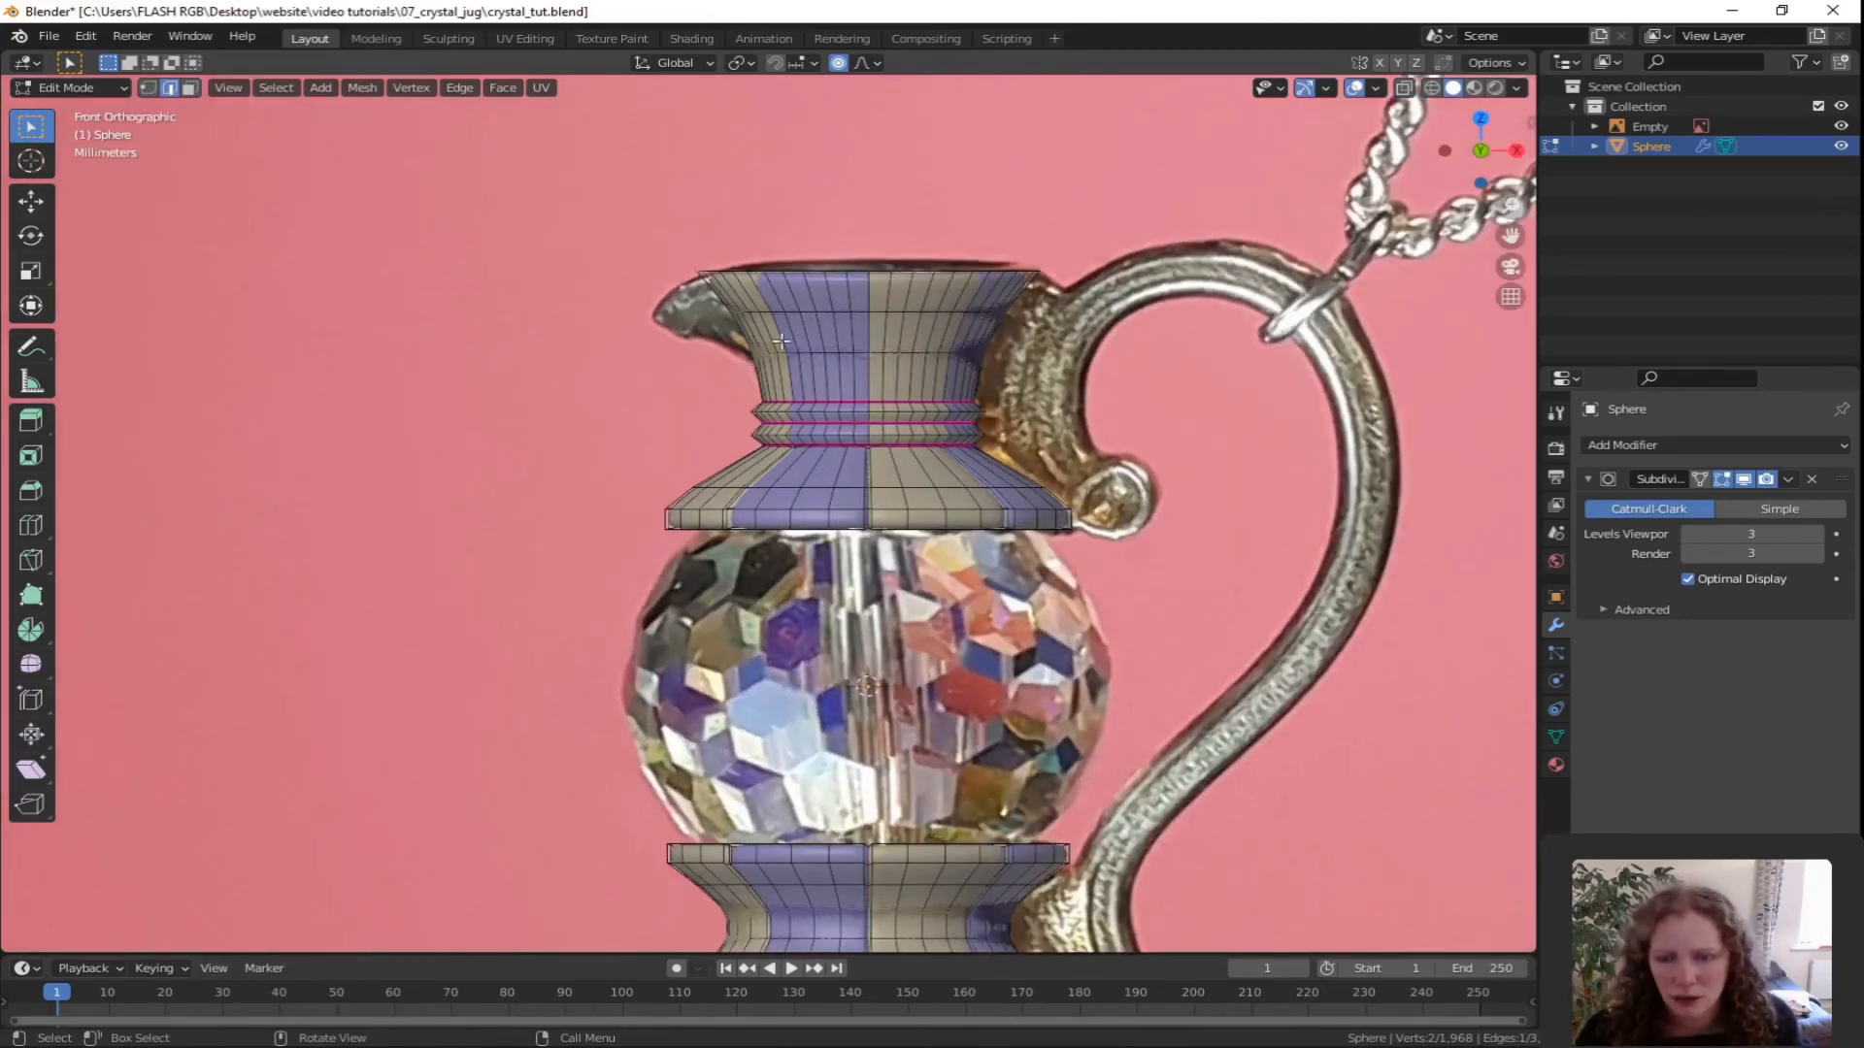
key("g")
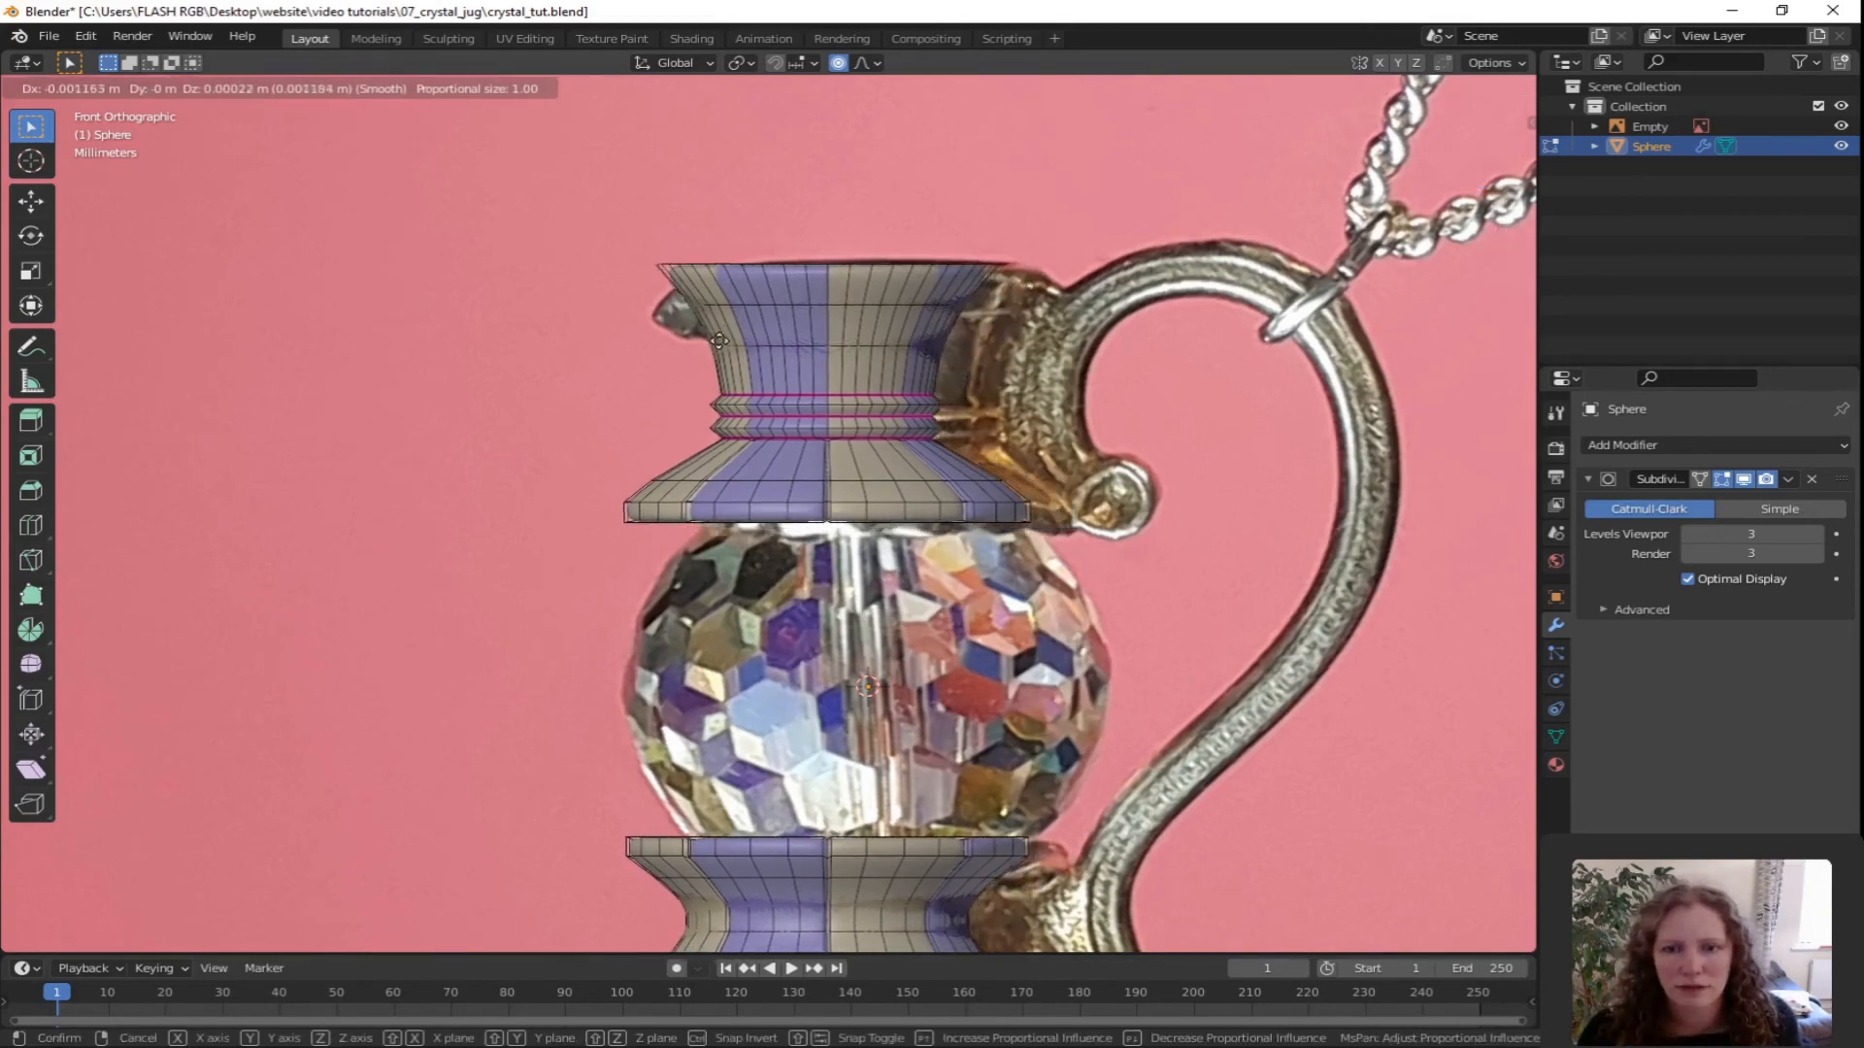
scroll(711, 347, "up", 20)
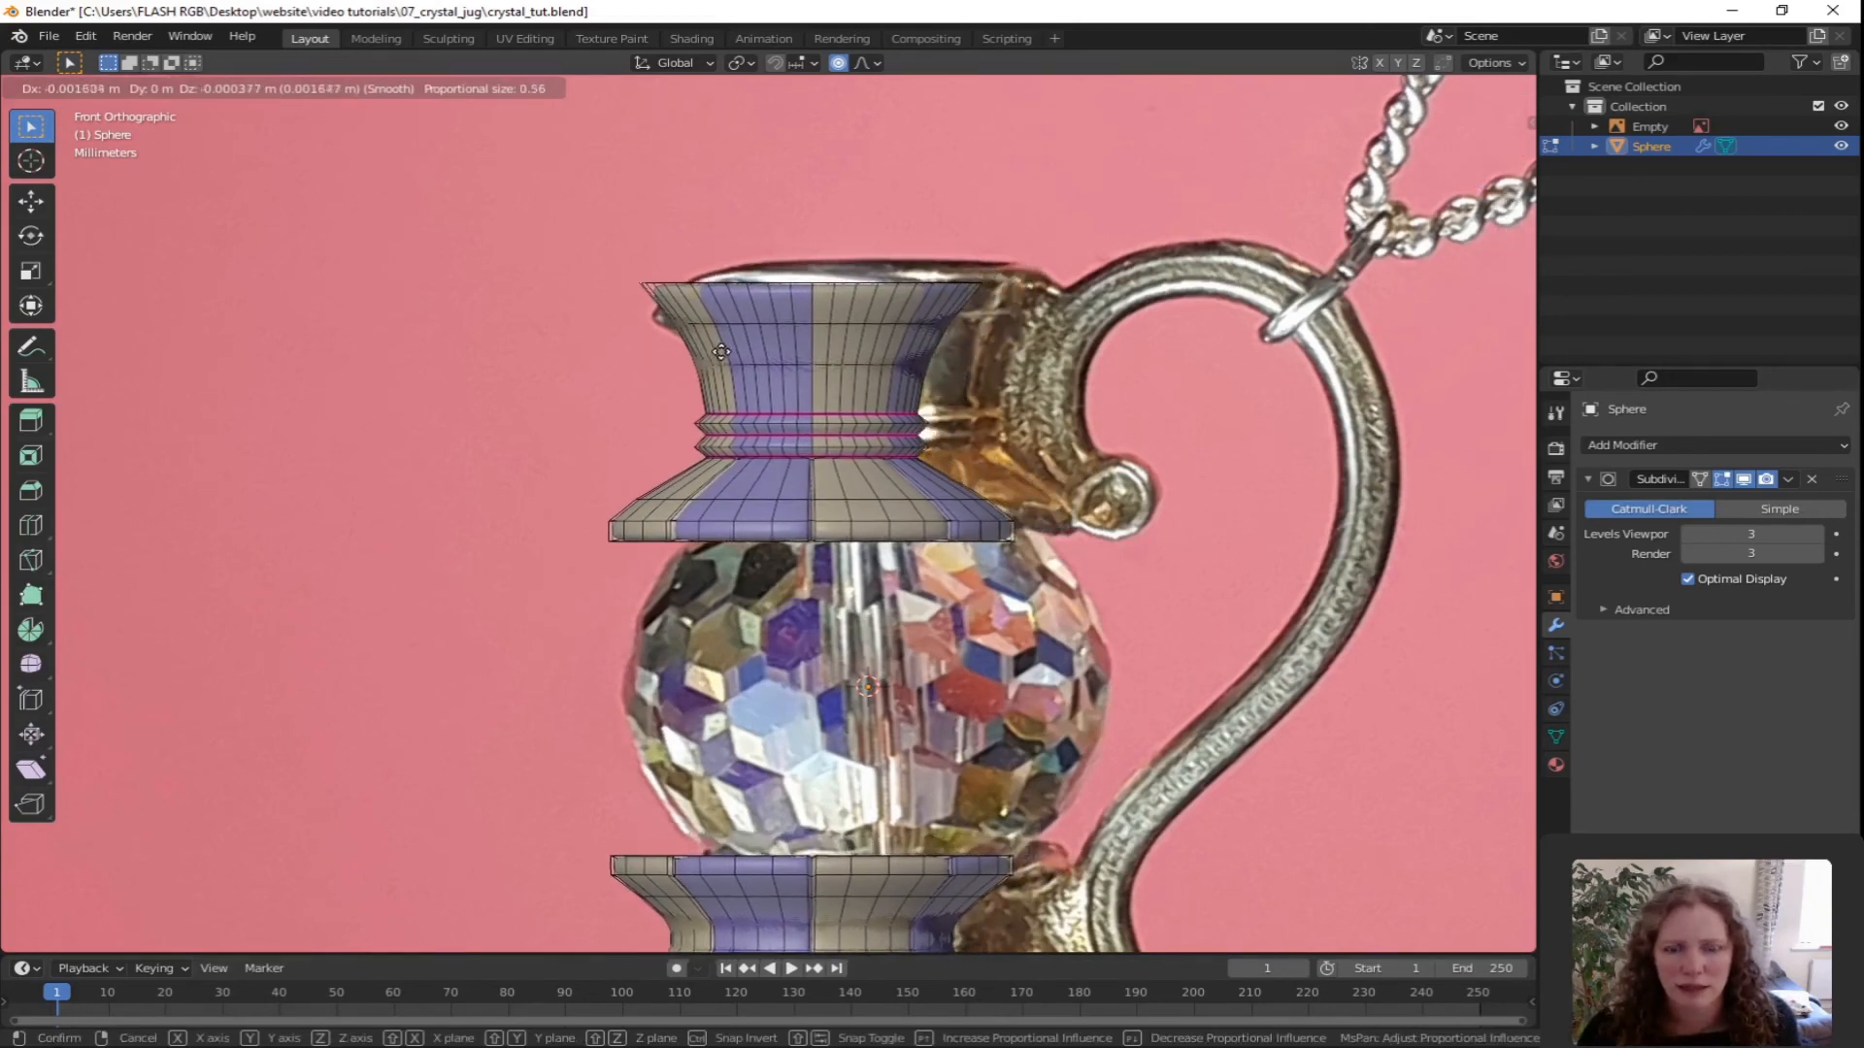
scroll(752, 353, "up", 15)
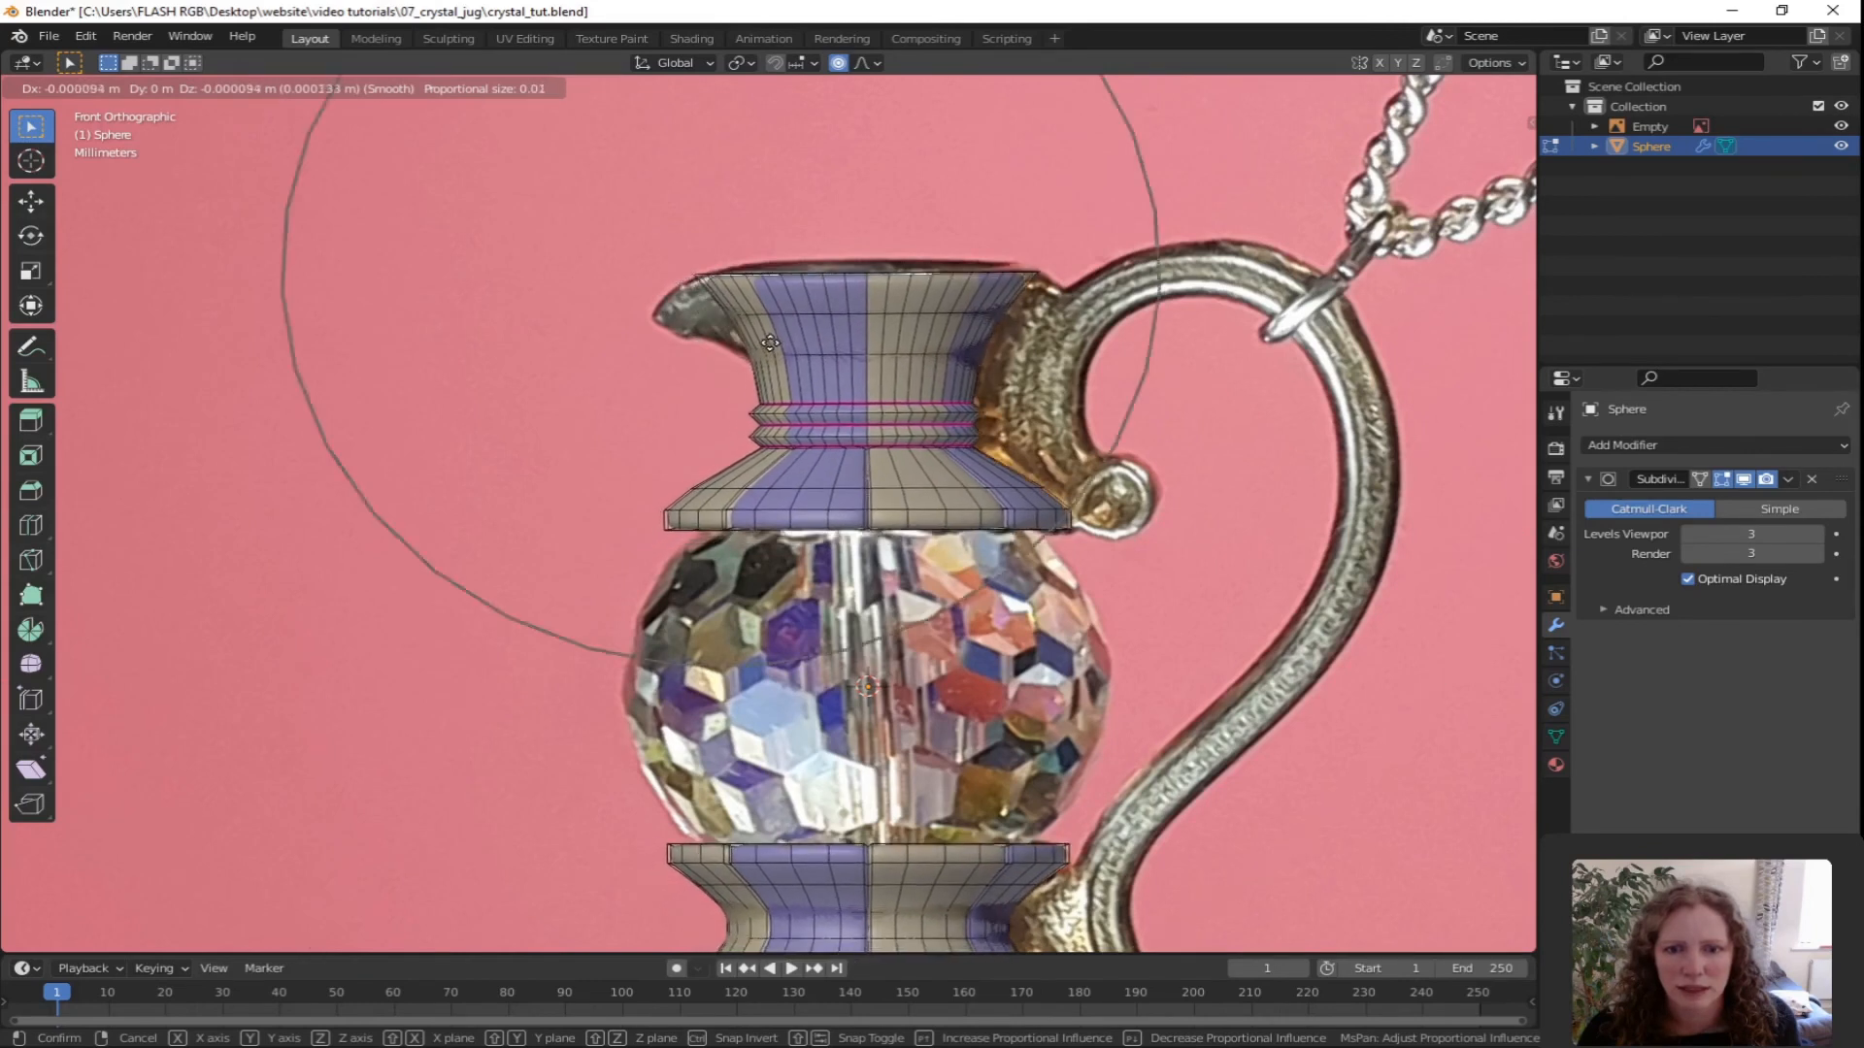
scroll(770, 339, "up", 3)
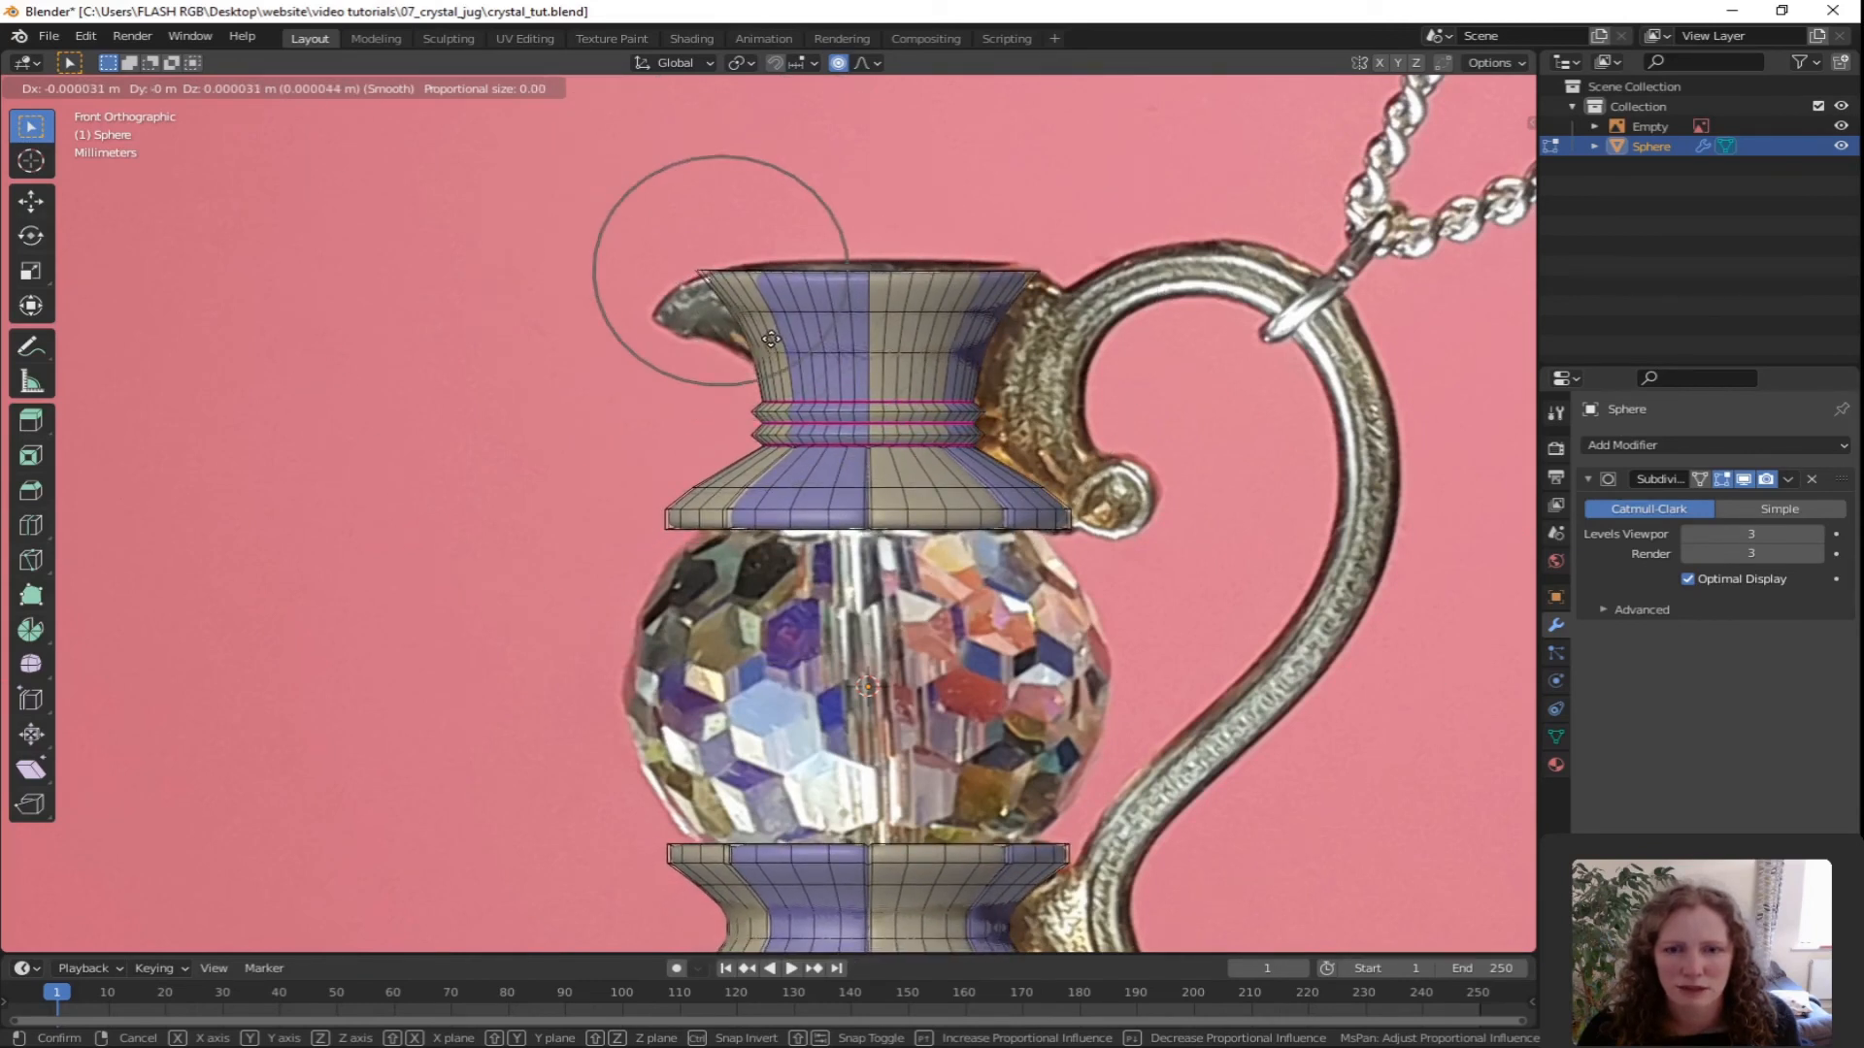
scroll(777, 355, "down", 6)
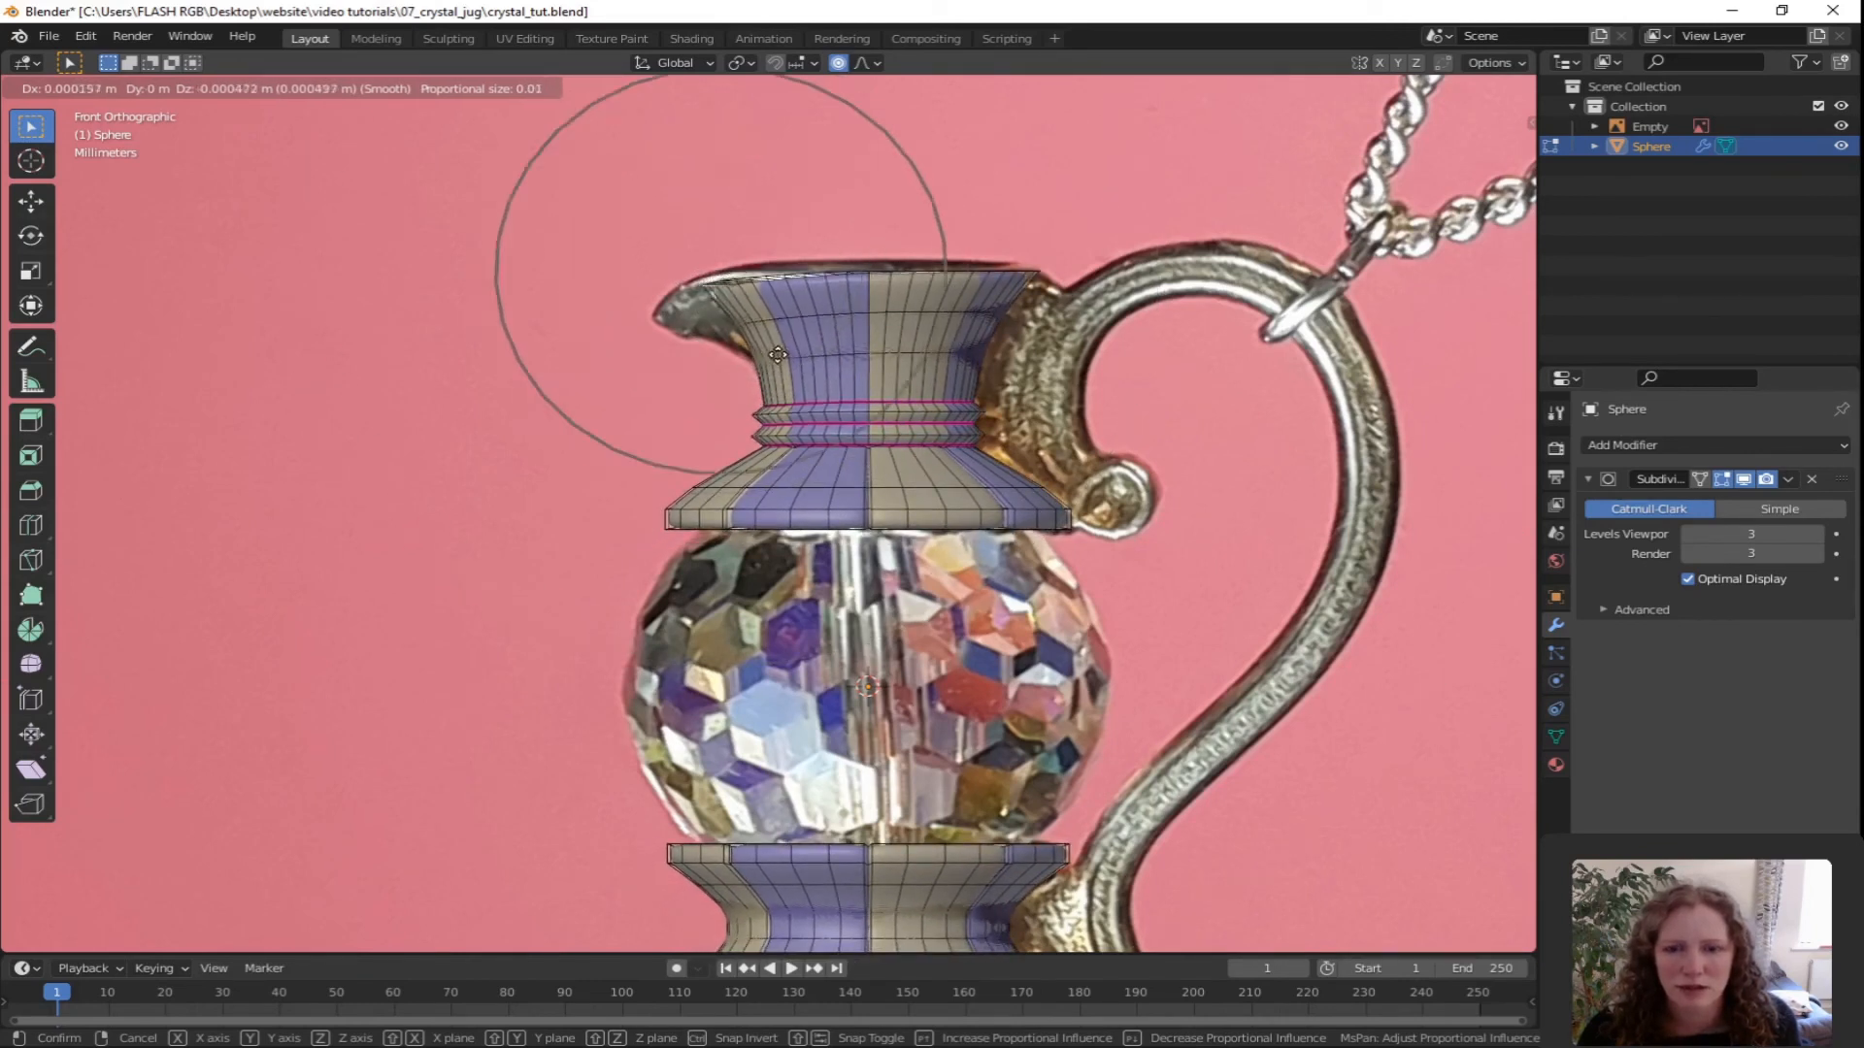
scroll(778, 354, "up", 4)
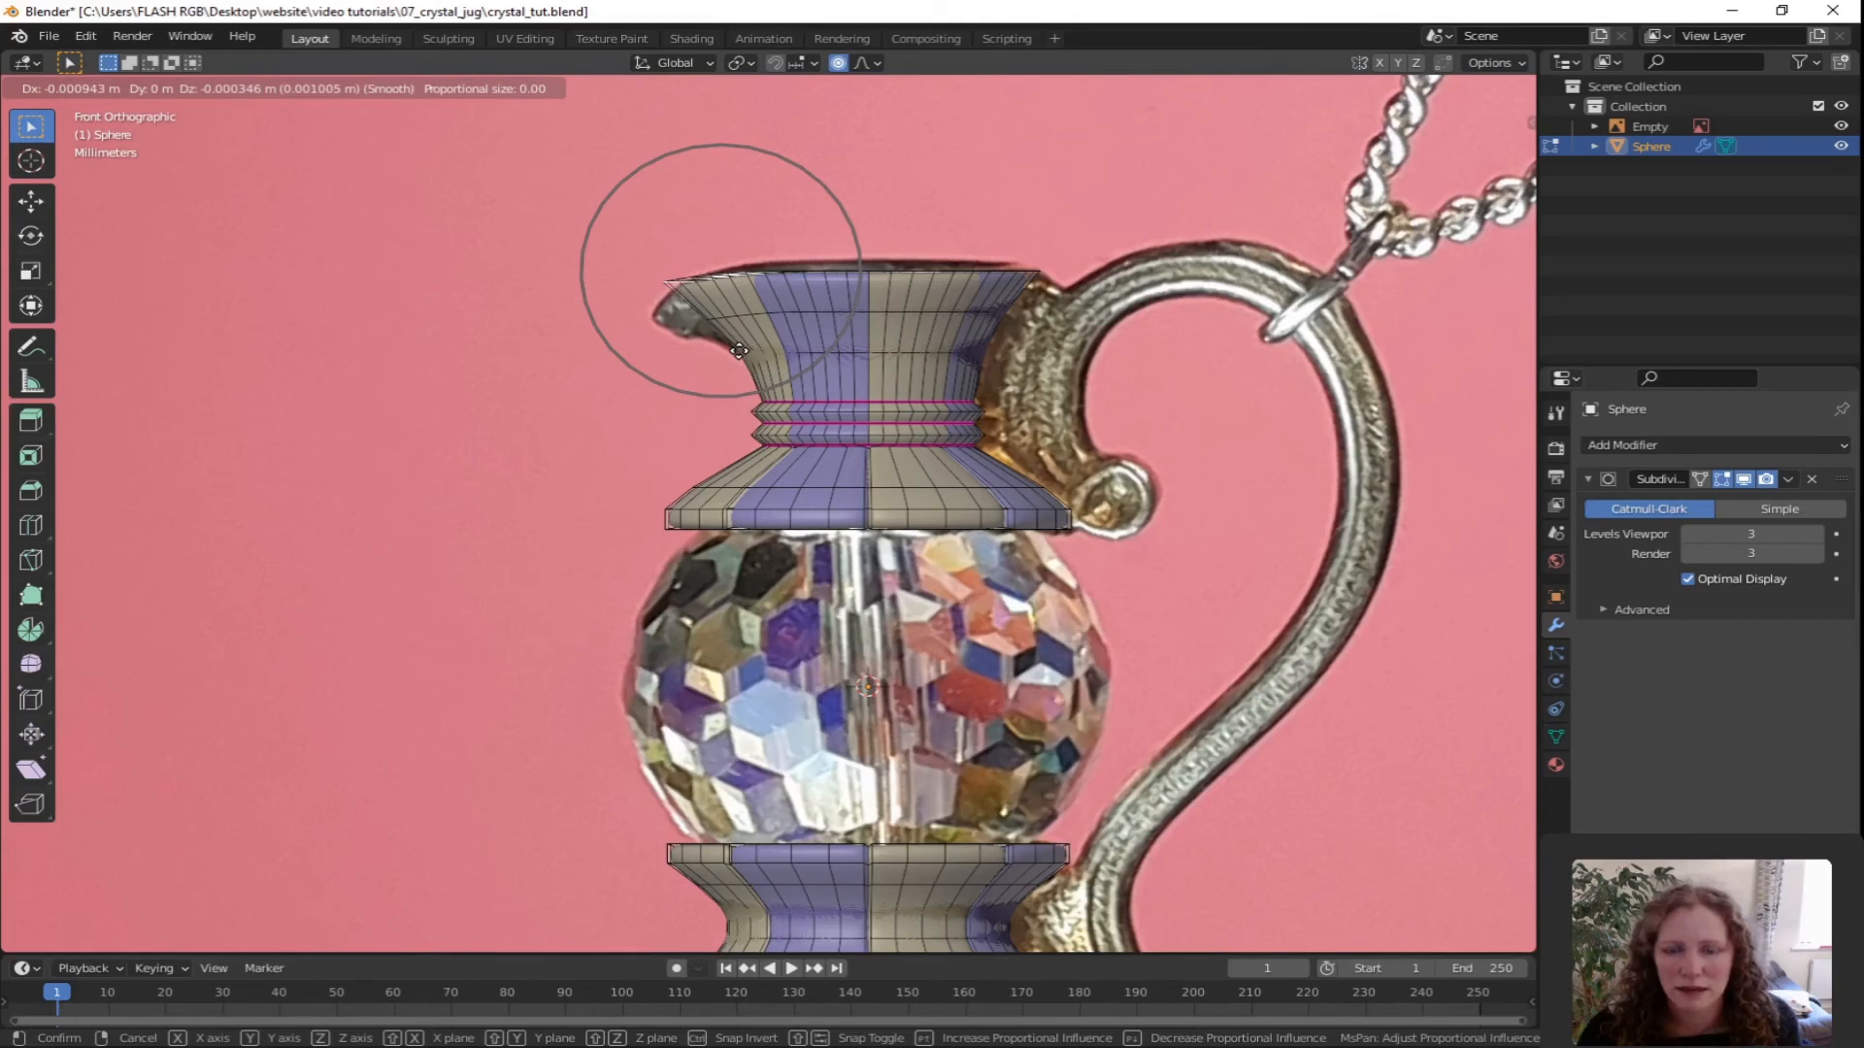
left_click(739, 350)
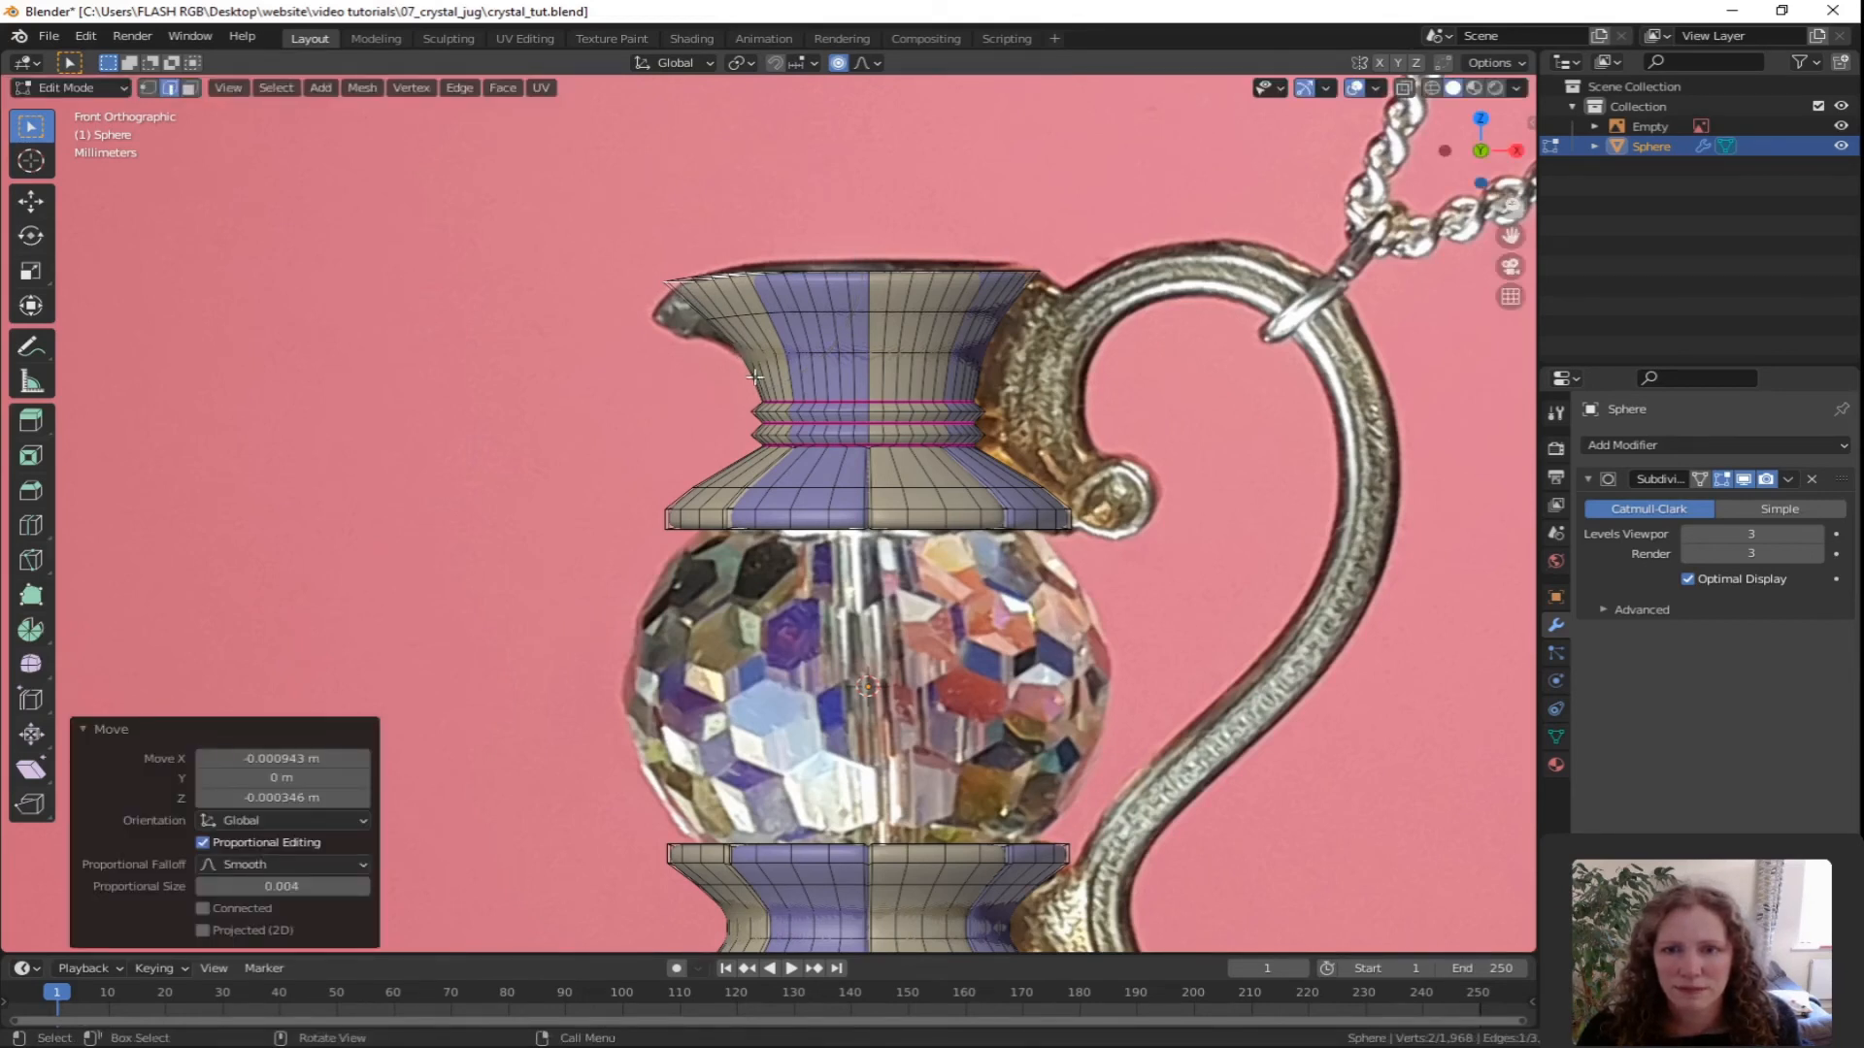
Move the spout edge a further -0.00088 m in X and about -0.00076 m in Z, and rotate it about 32.2° with proportional editing.
key("g")
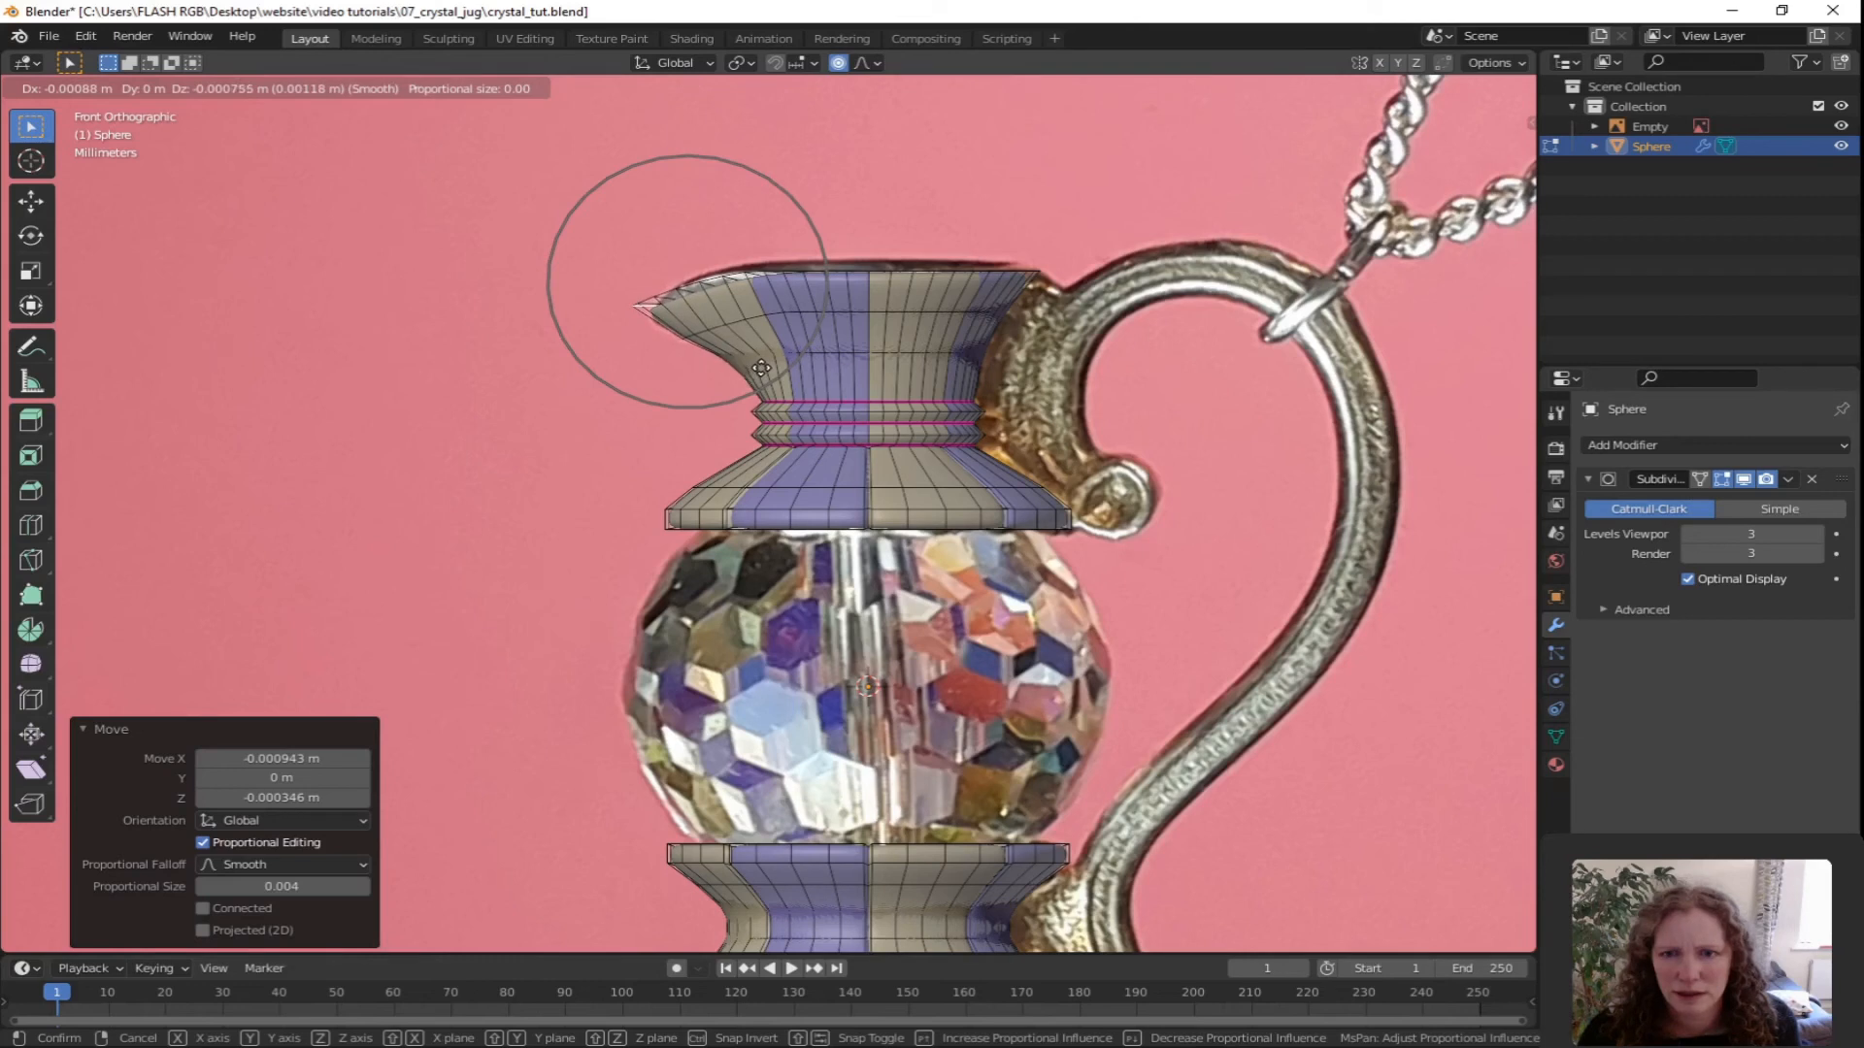
left_click(761, 367)
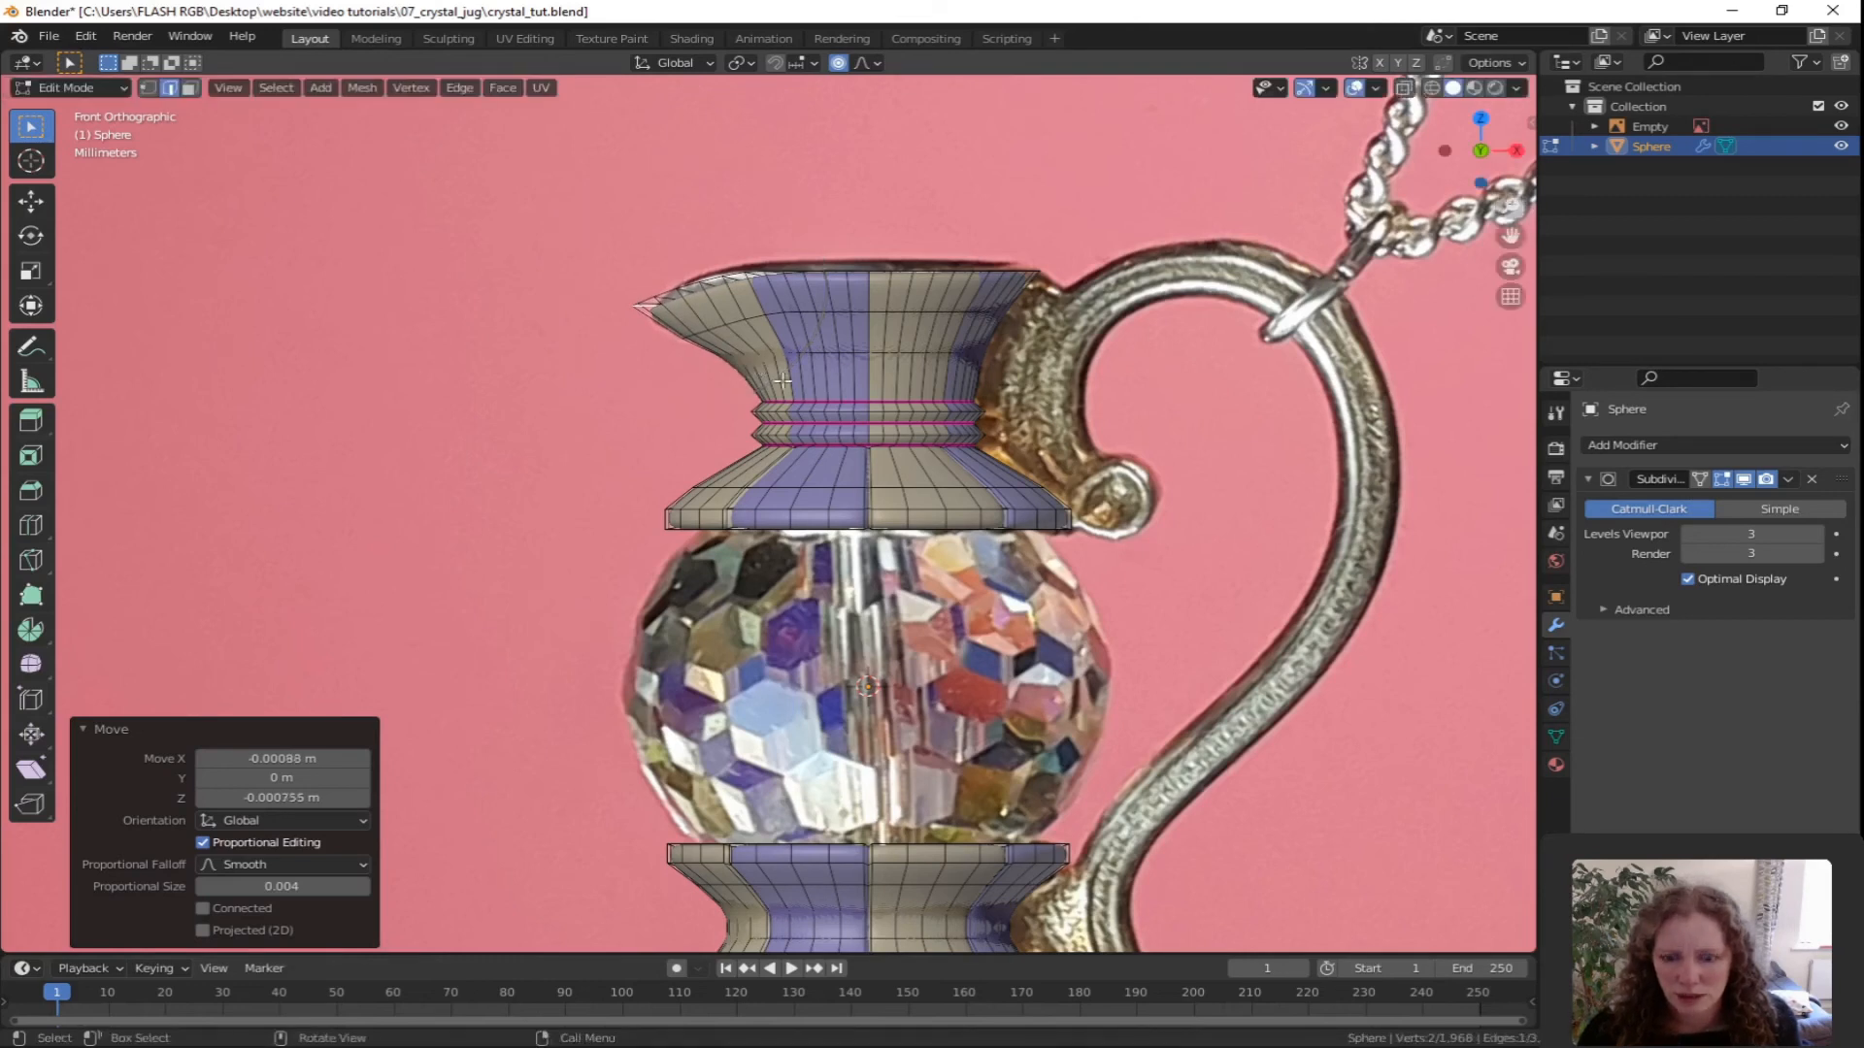
key("r")
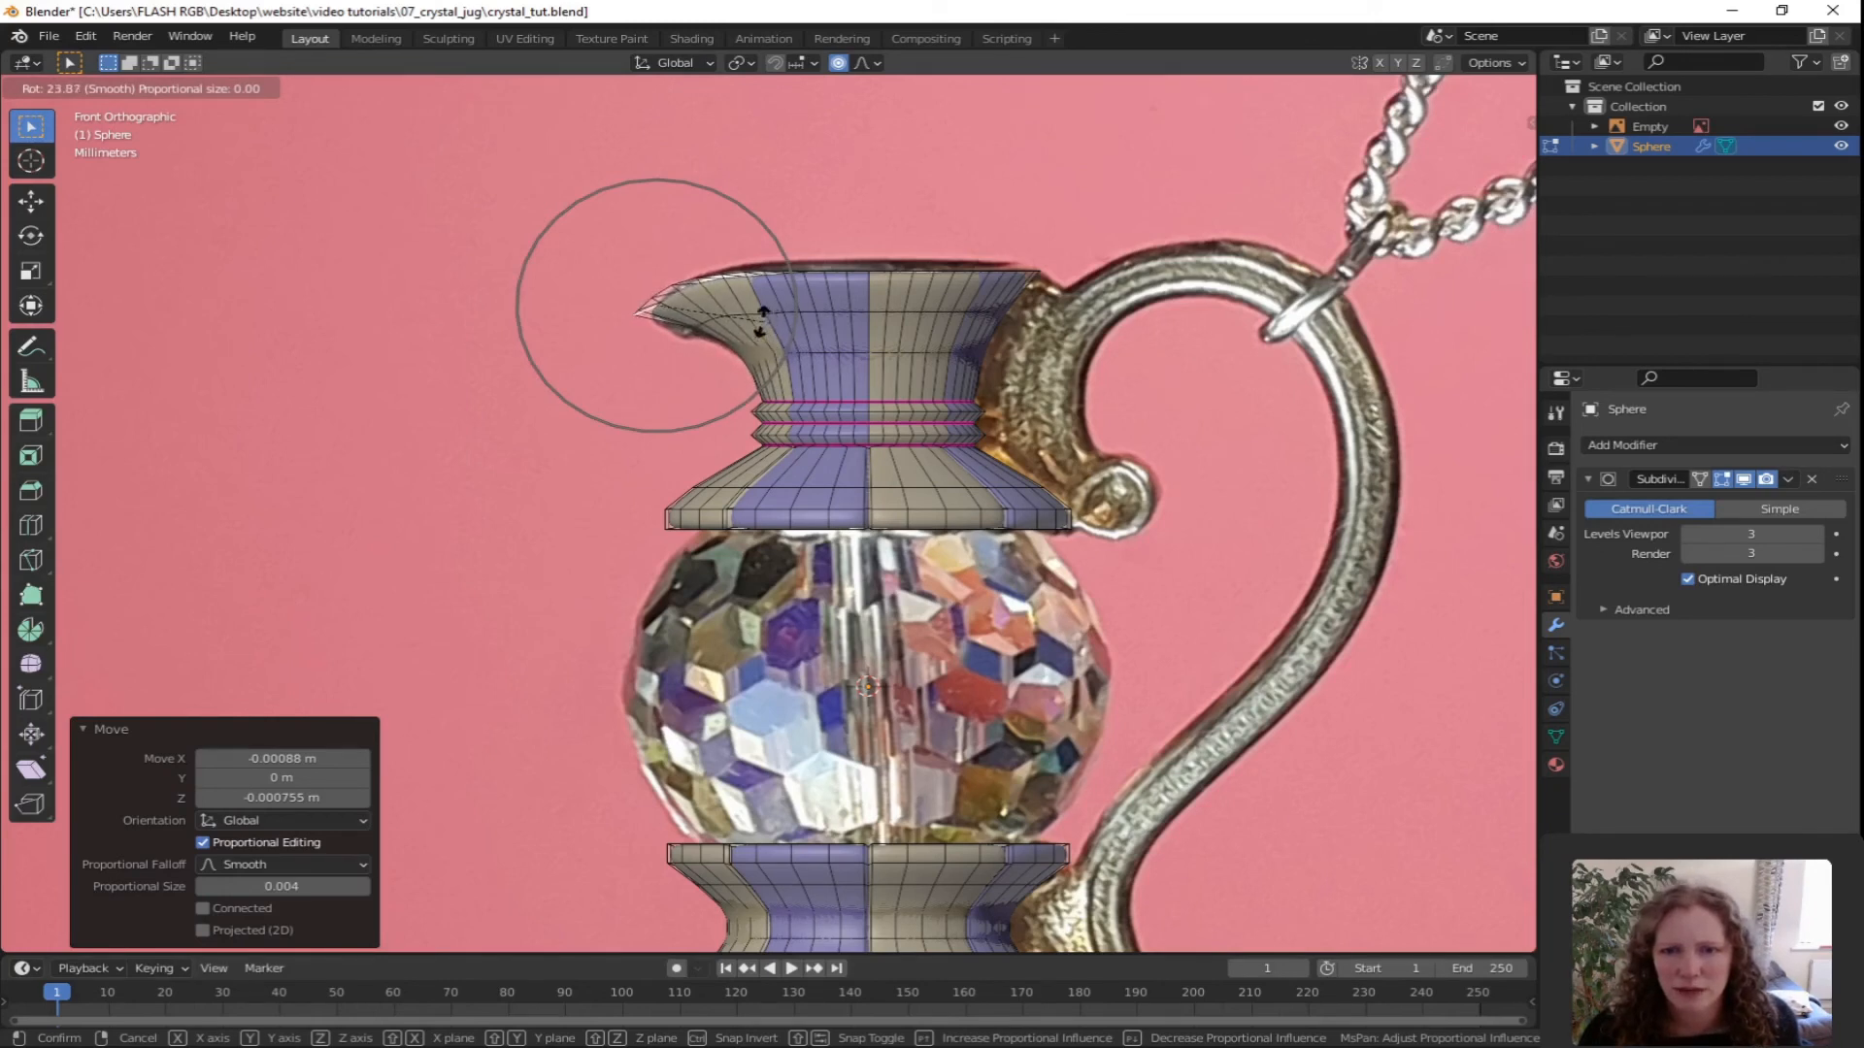
scroll(760, 317, "down", 3)
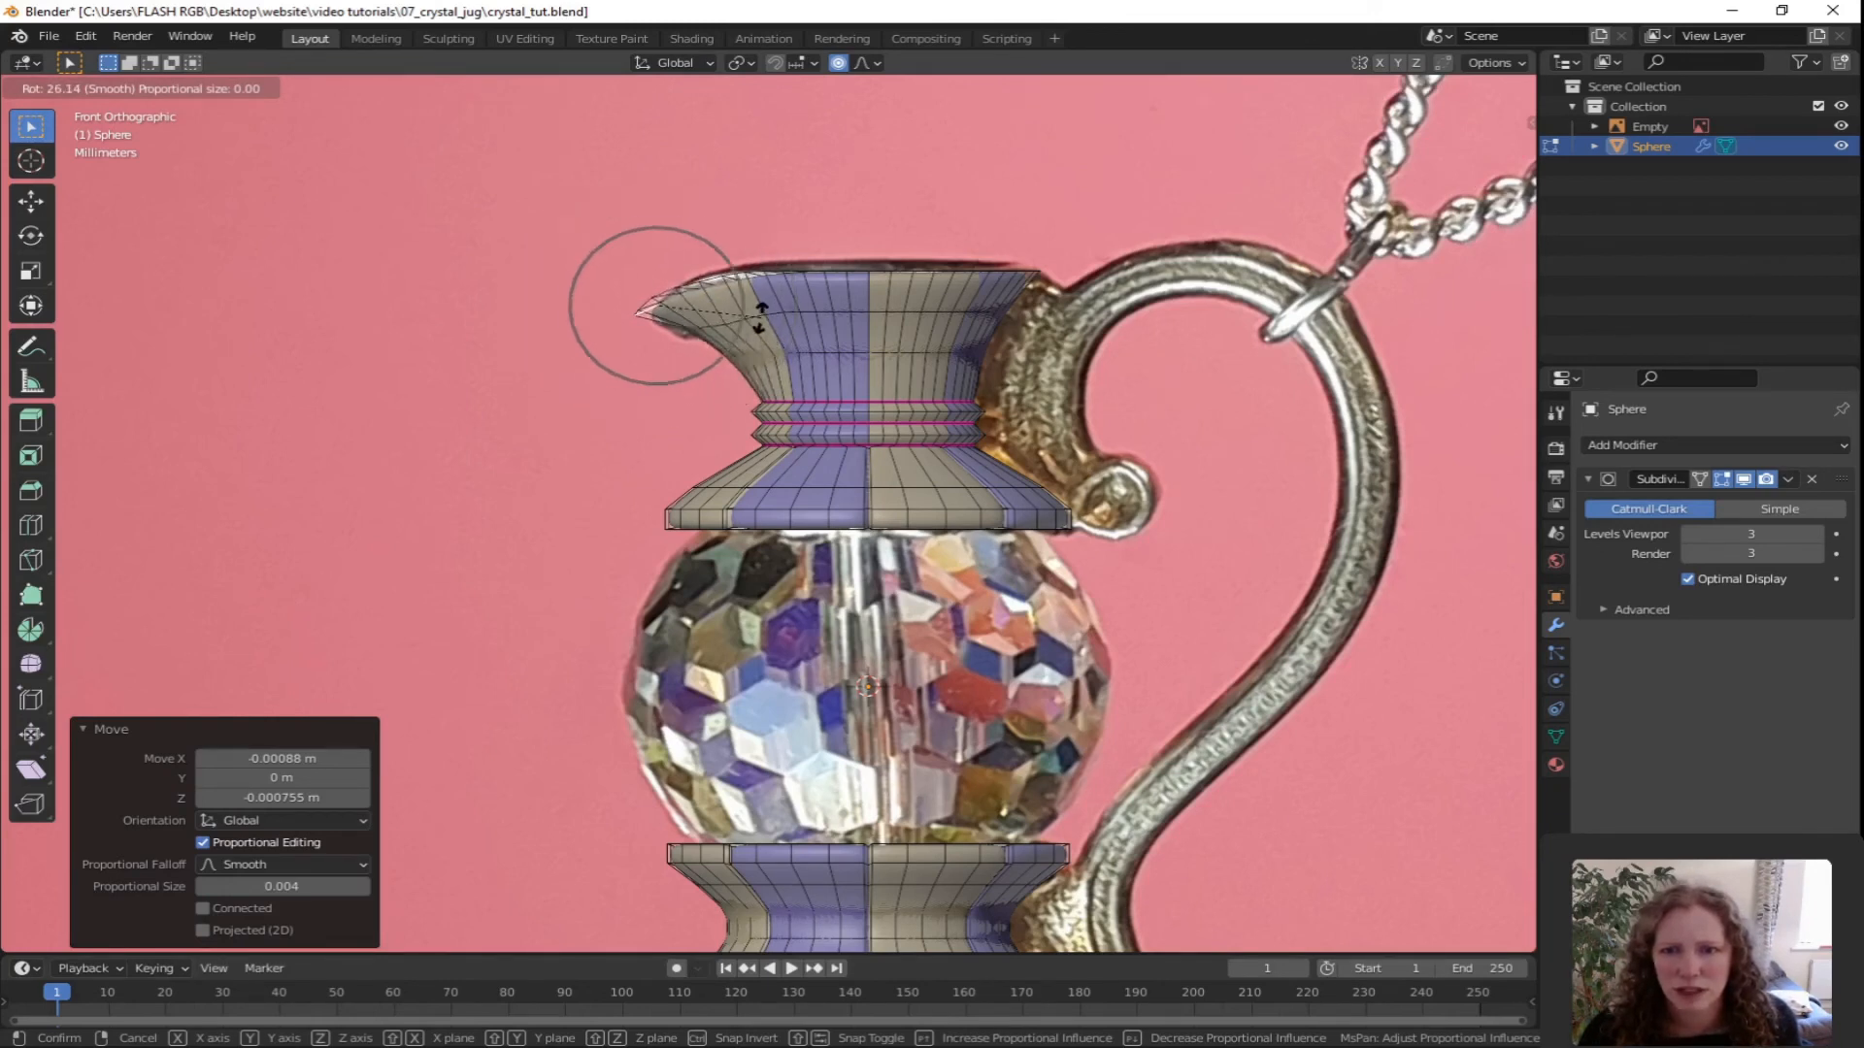
scroll(760, 318, "up", 4)
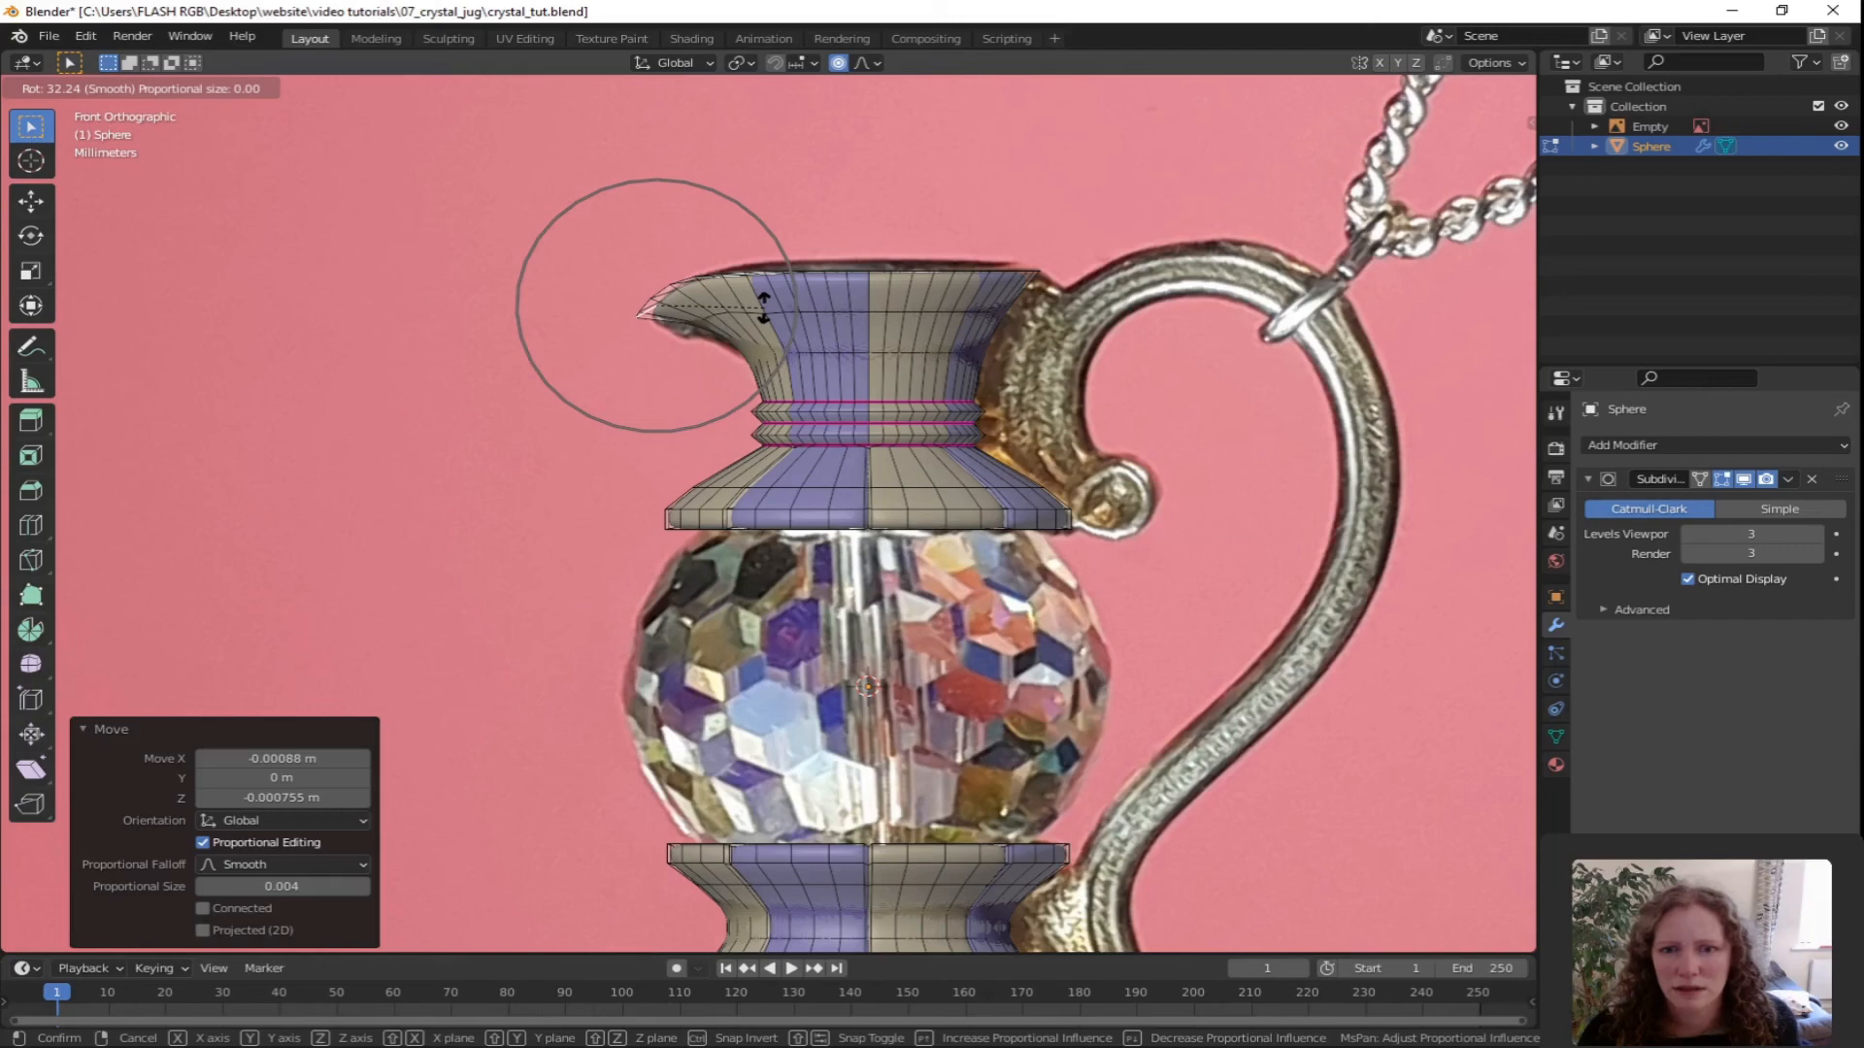
left_click(762, 306)
Select the vertex beneath the spout tip and move it -0.00022 m in X and about -0.00035 m in Z with proportional size 0.002 in front view.
middle_click_drag(697, 358, 812, 337)
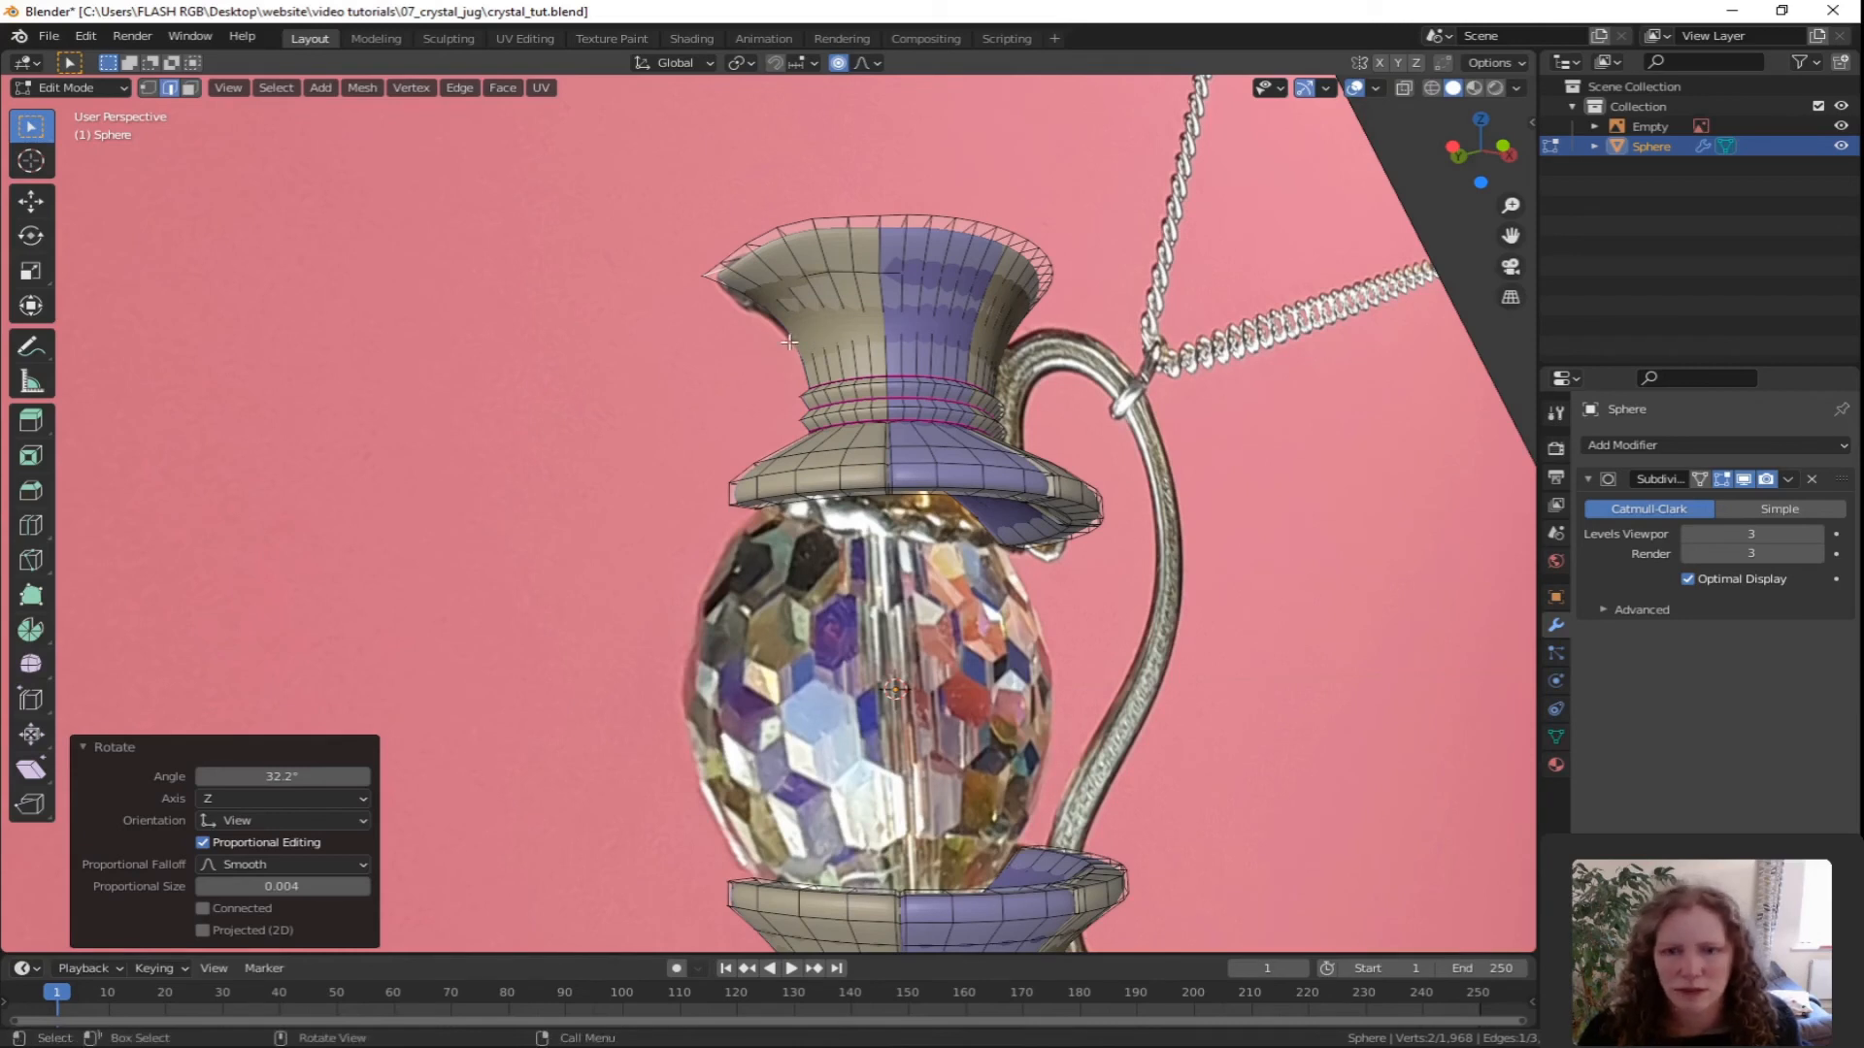
key("1")
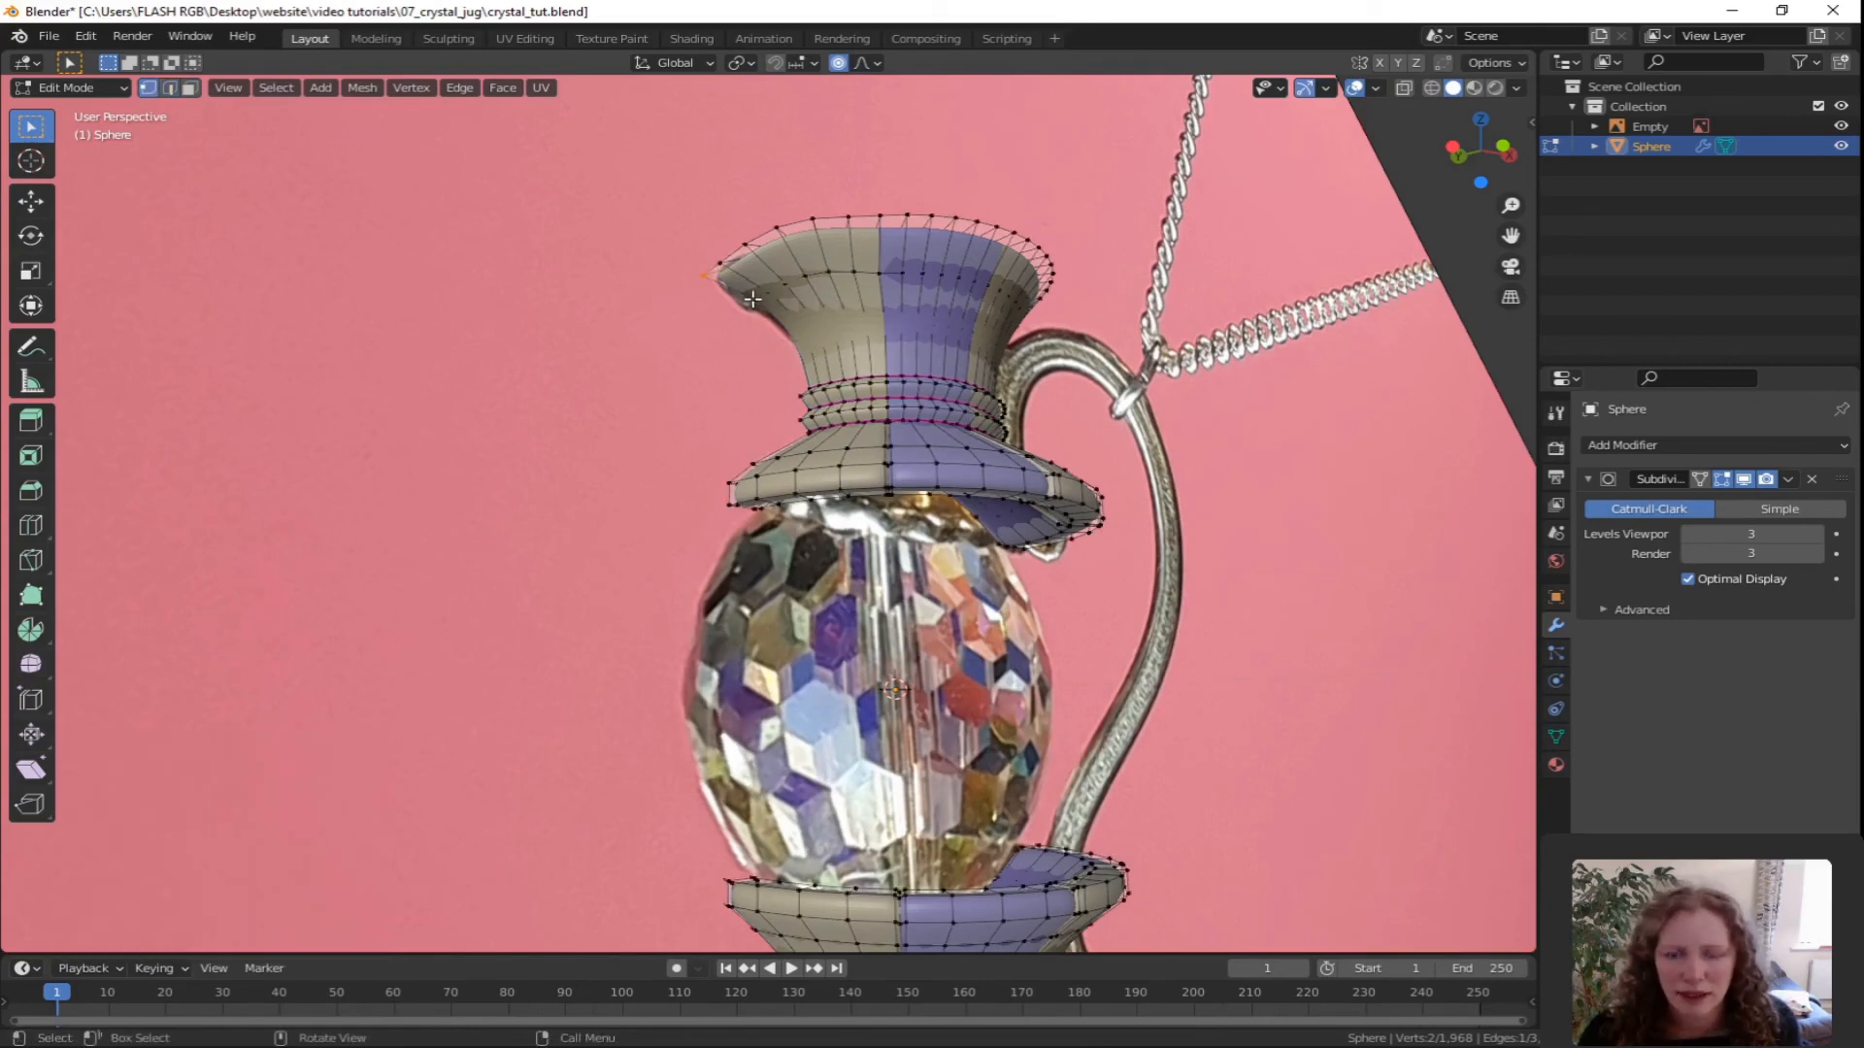
left_click(753, 299)
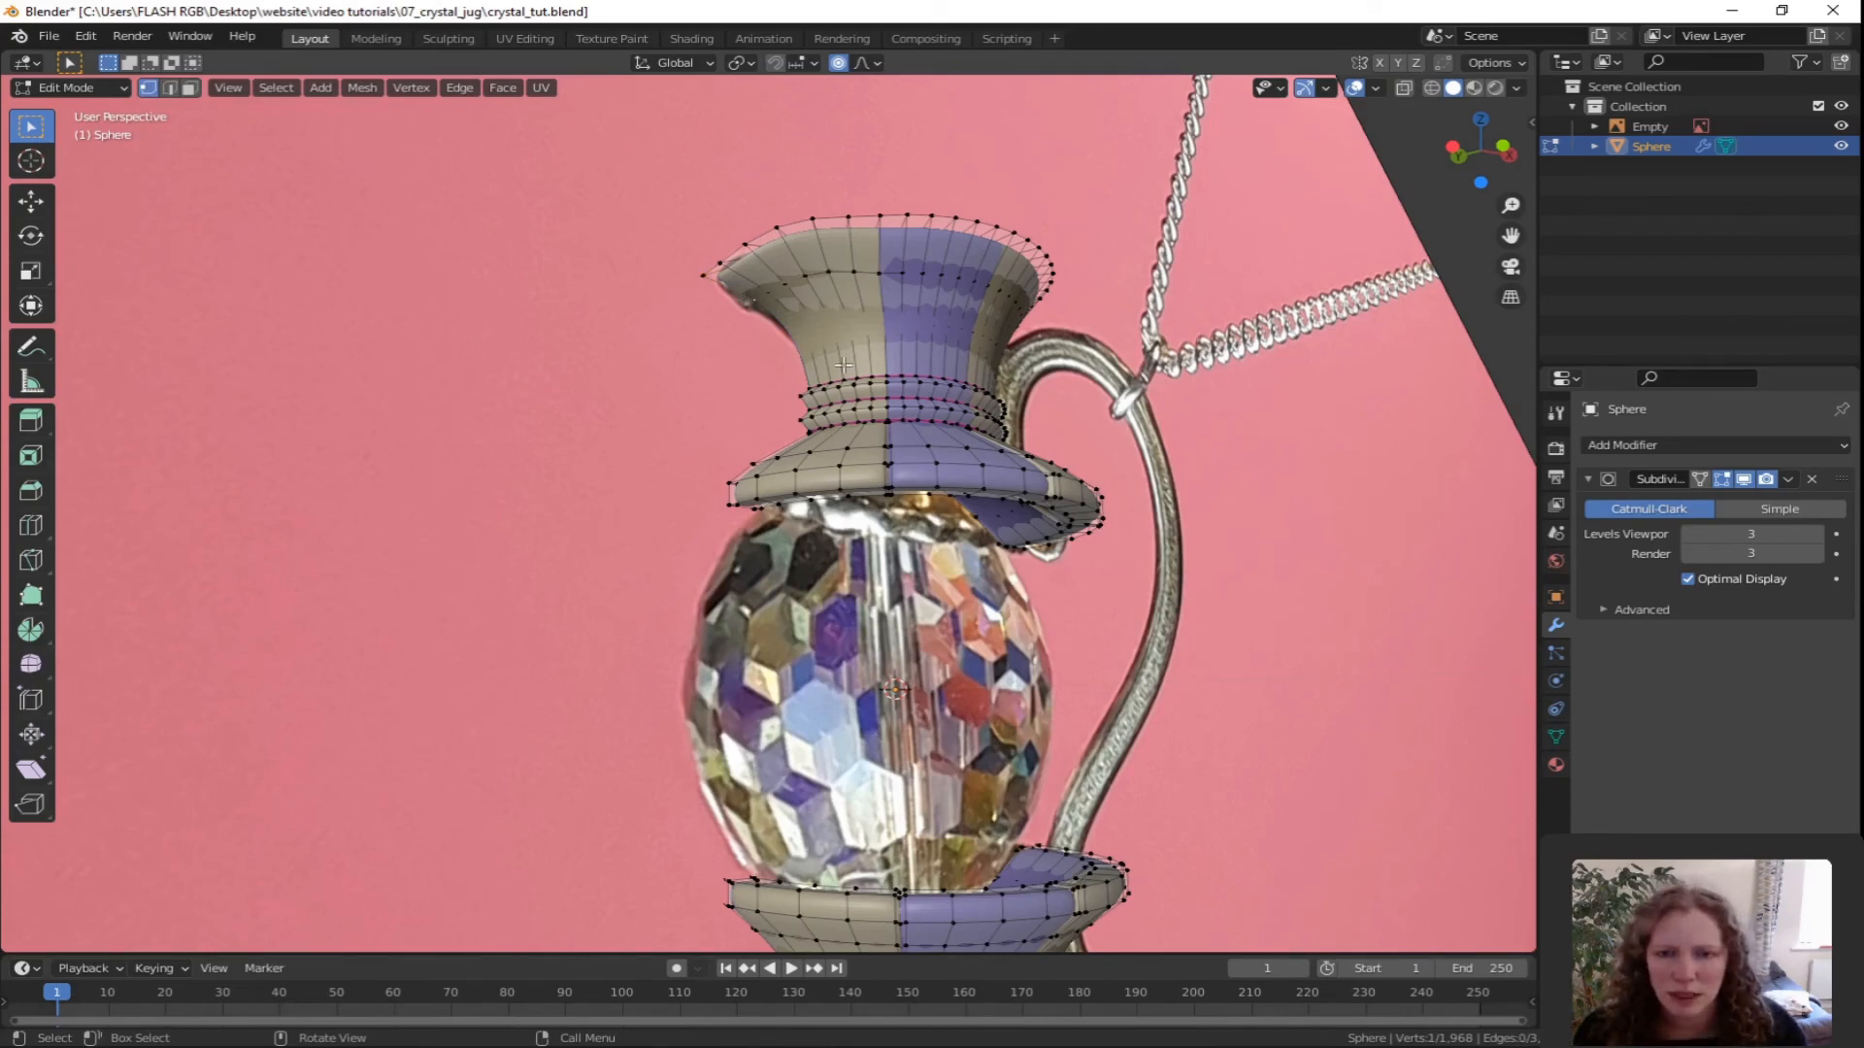
key("KP_1")
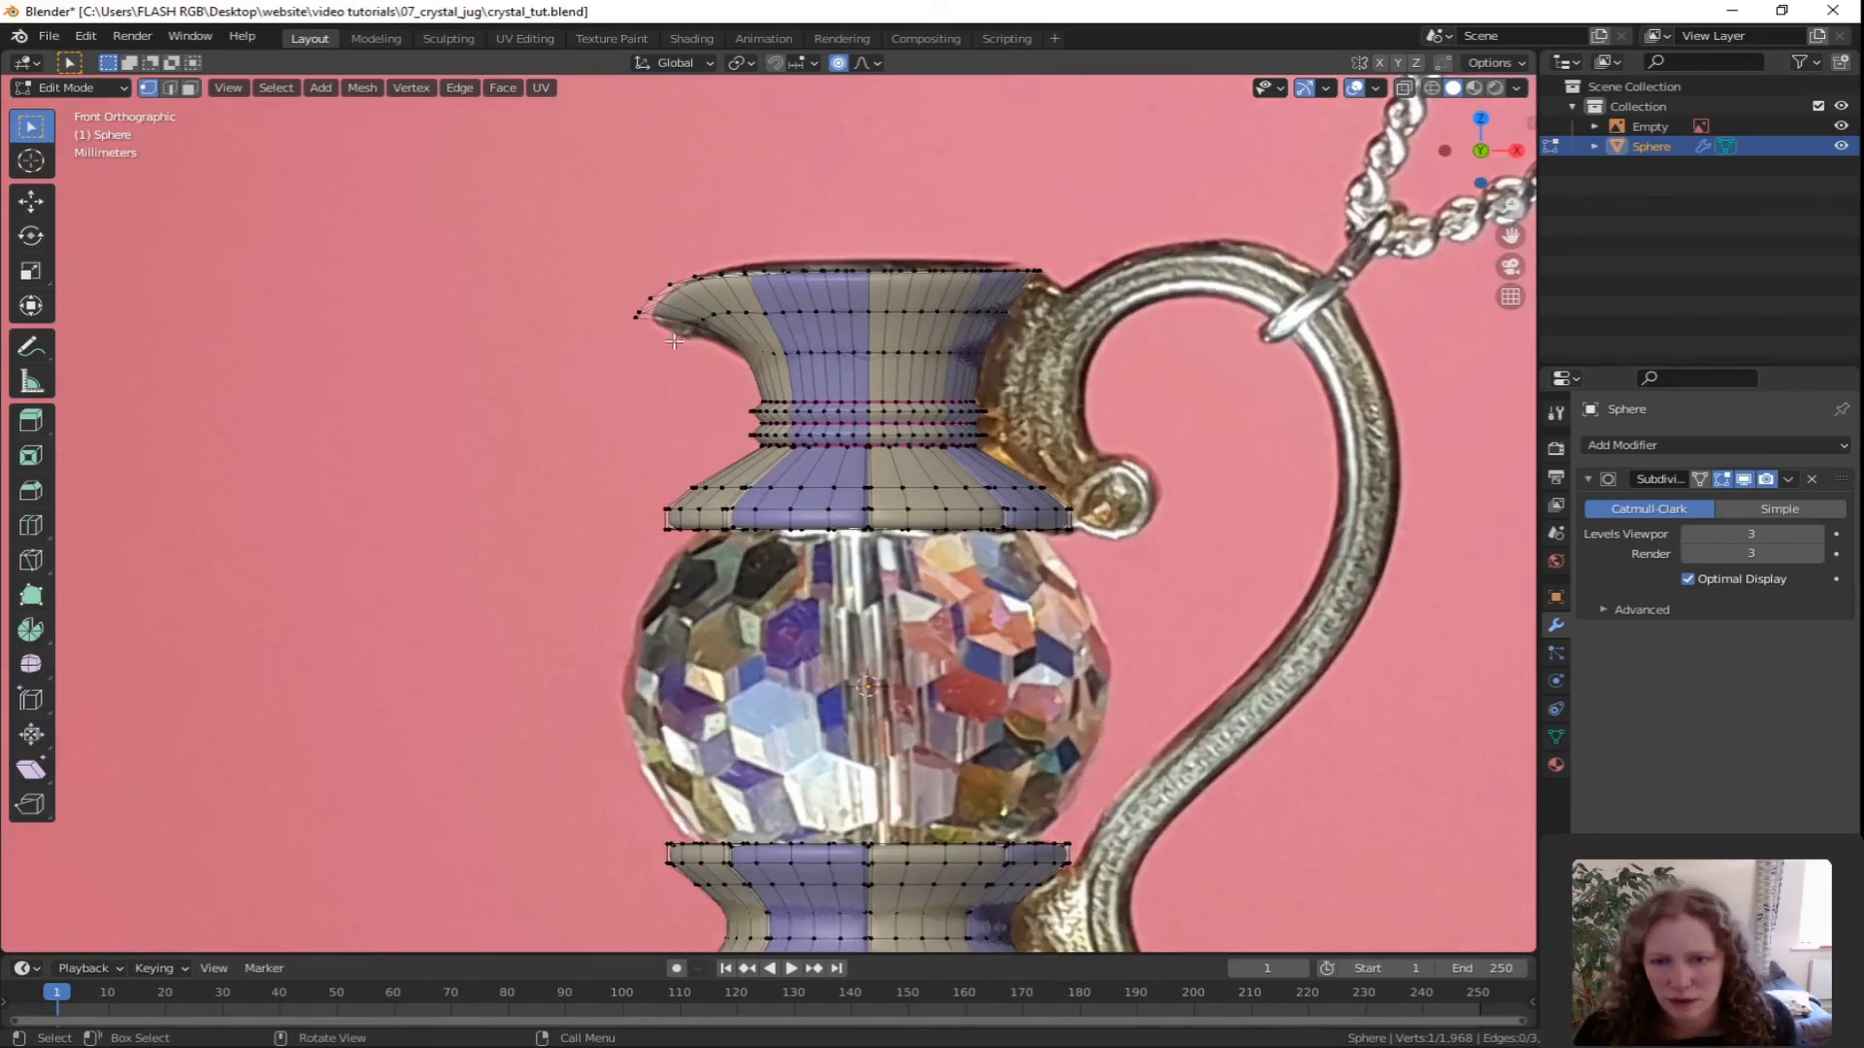
key("g")
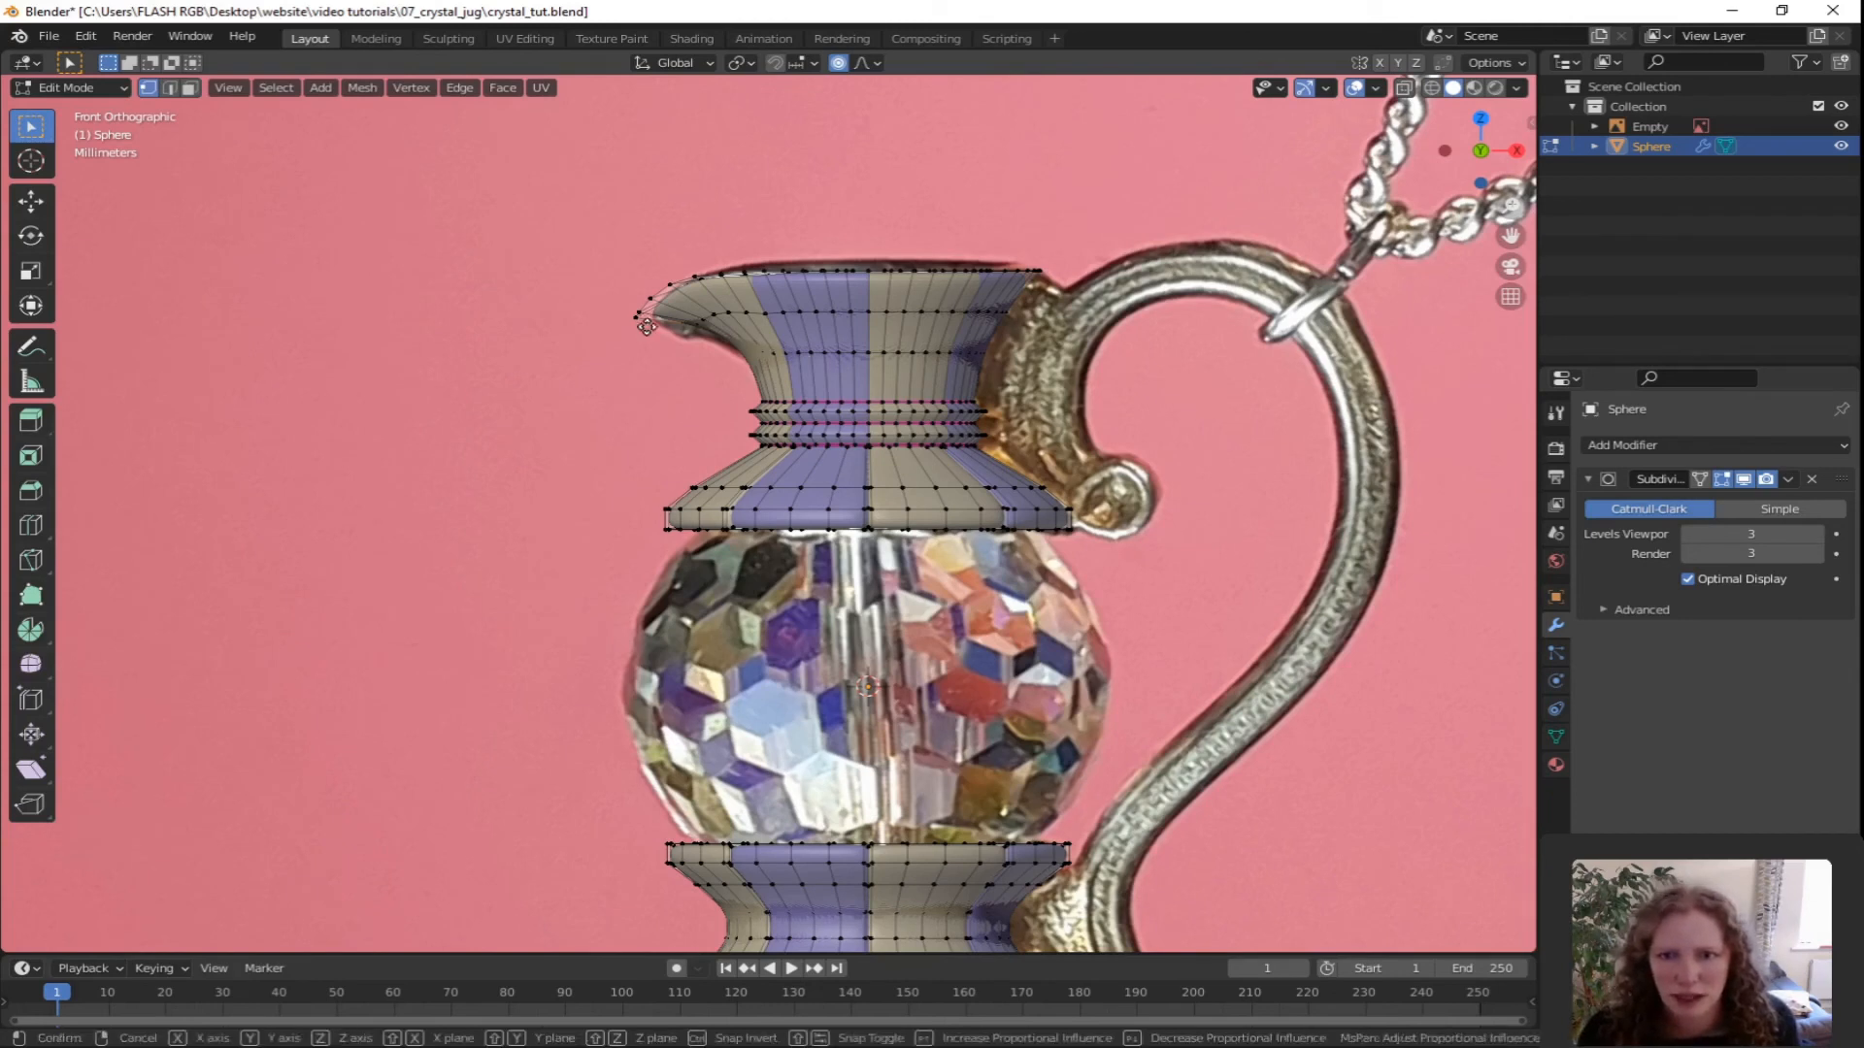
scroll(648, 335, "up", 8)
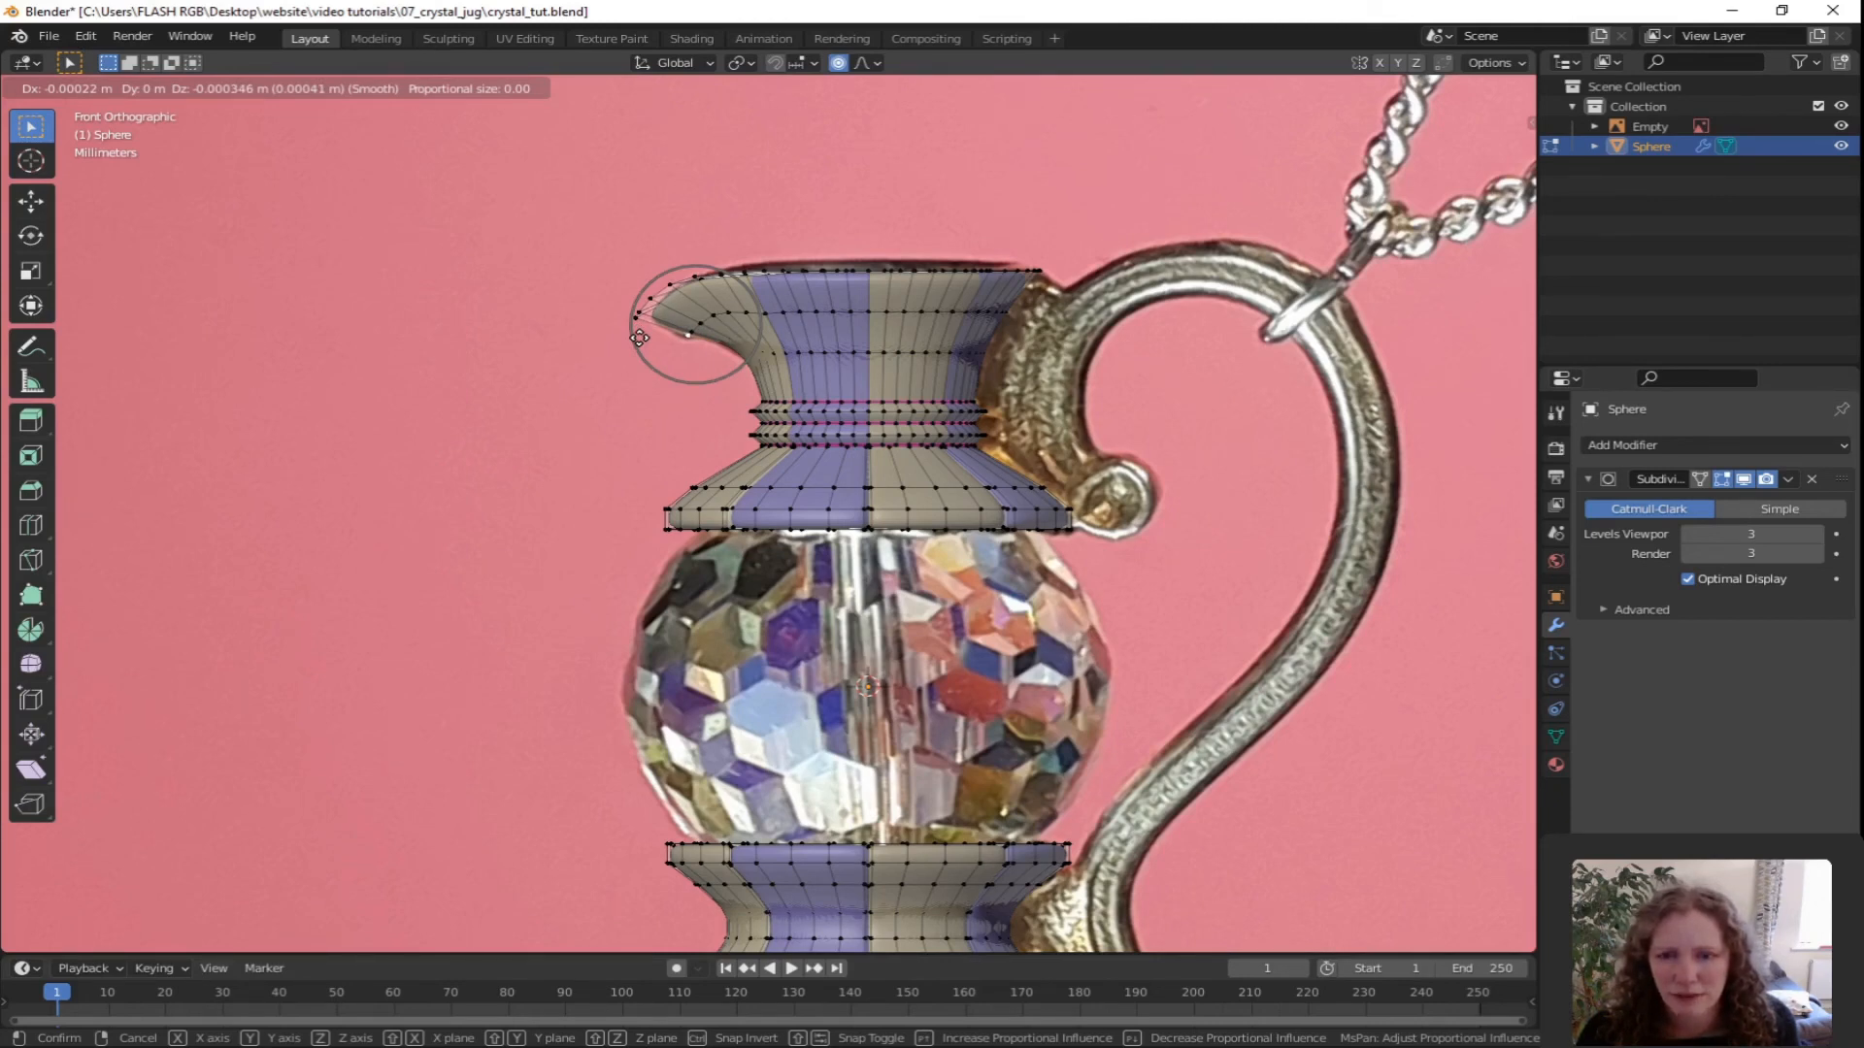
left_click(640, 337)
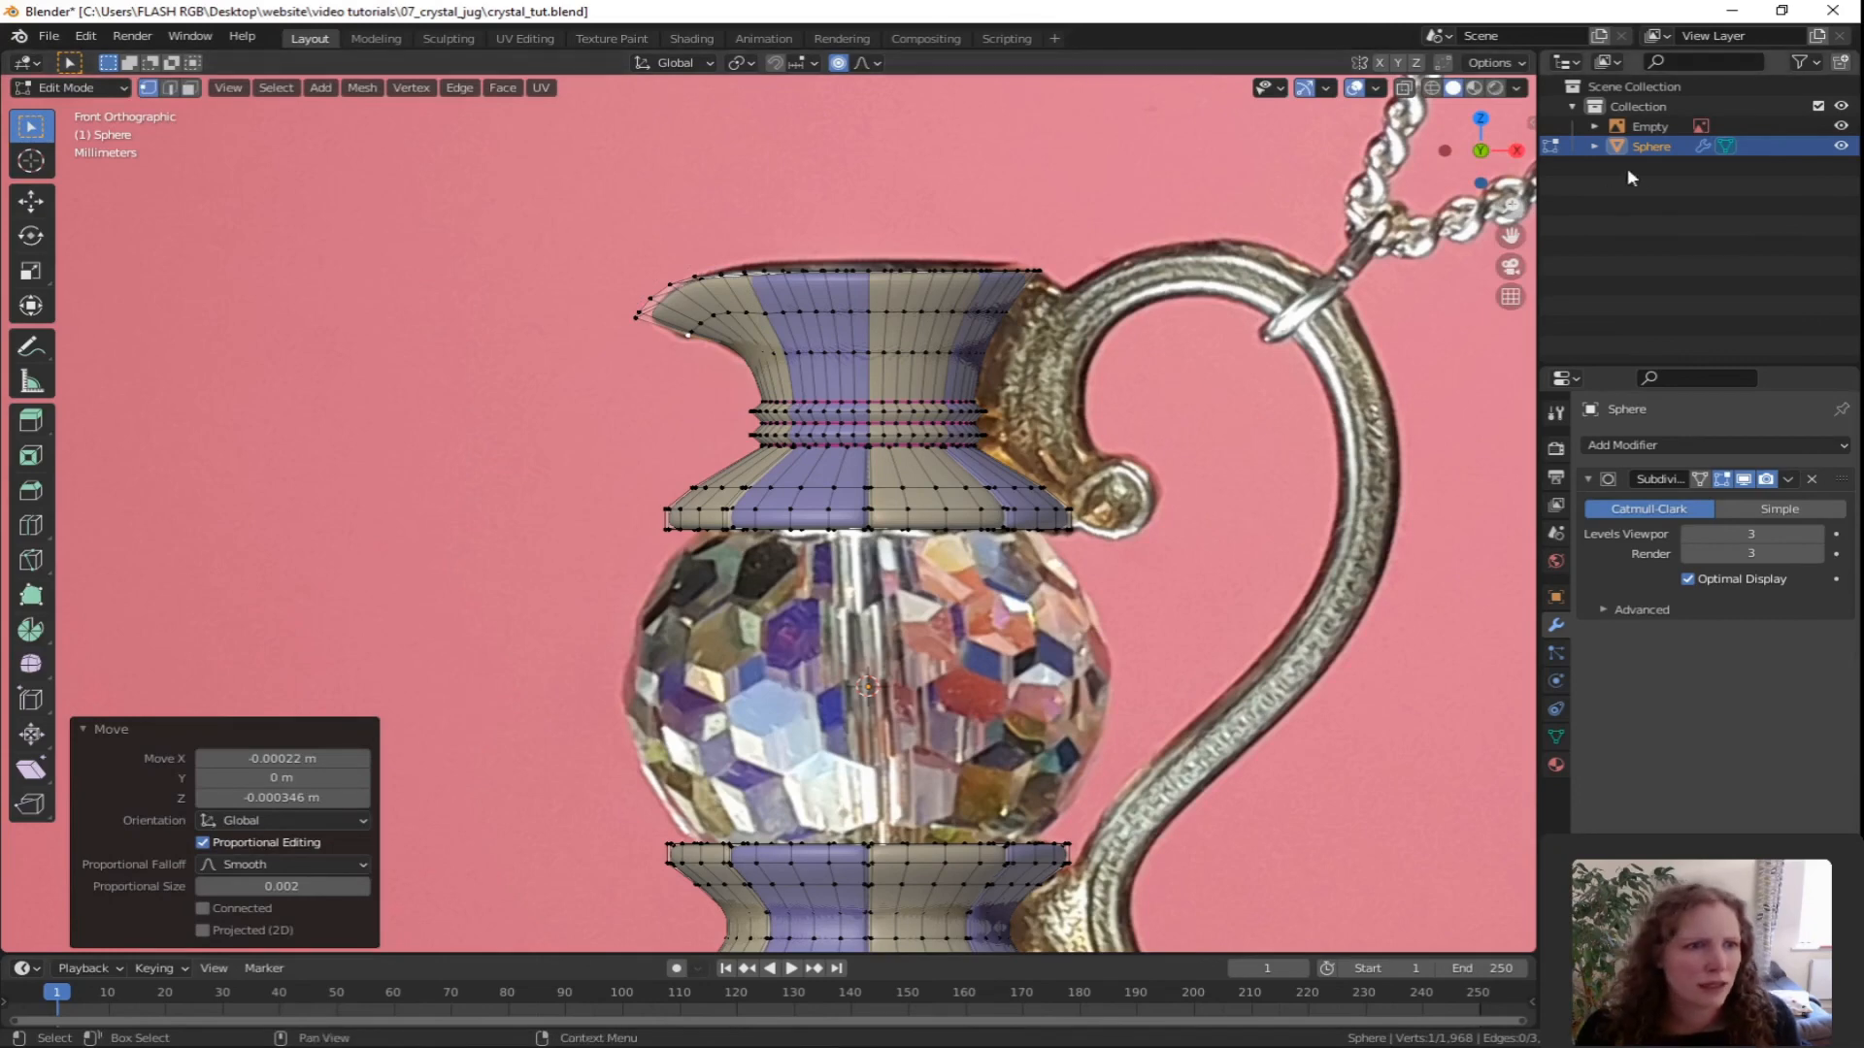
Hide the reference image, select the opposite rim edges on both sides of the spout, and scale them to about 0.815 along Y with proportional size 0.003.
left_click(1841, 126)
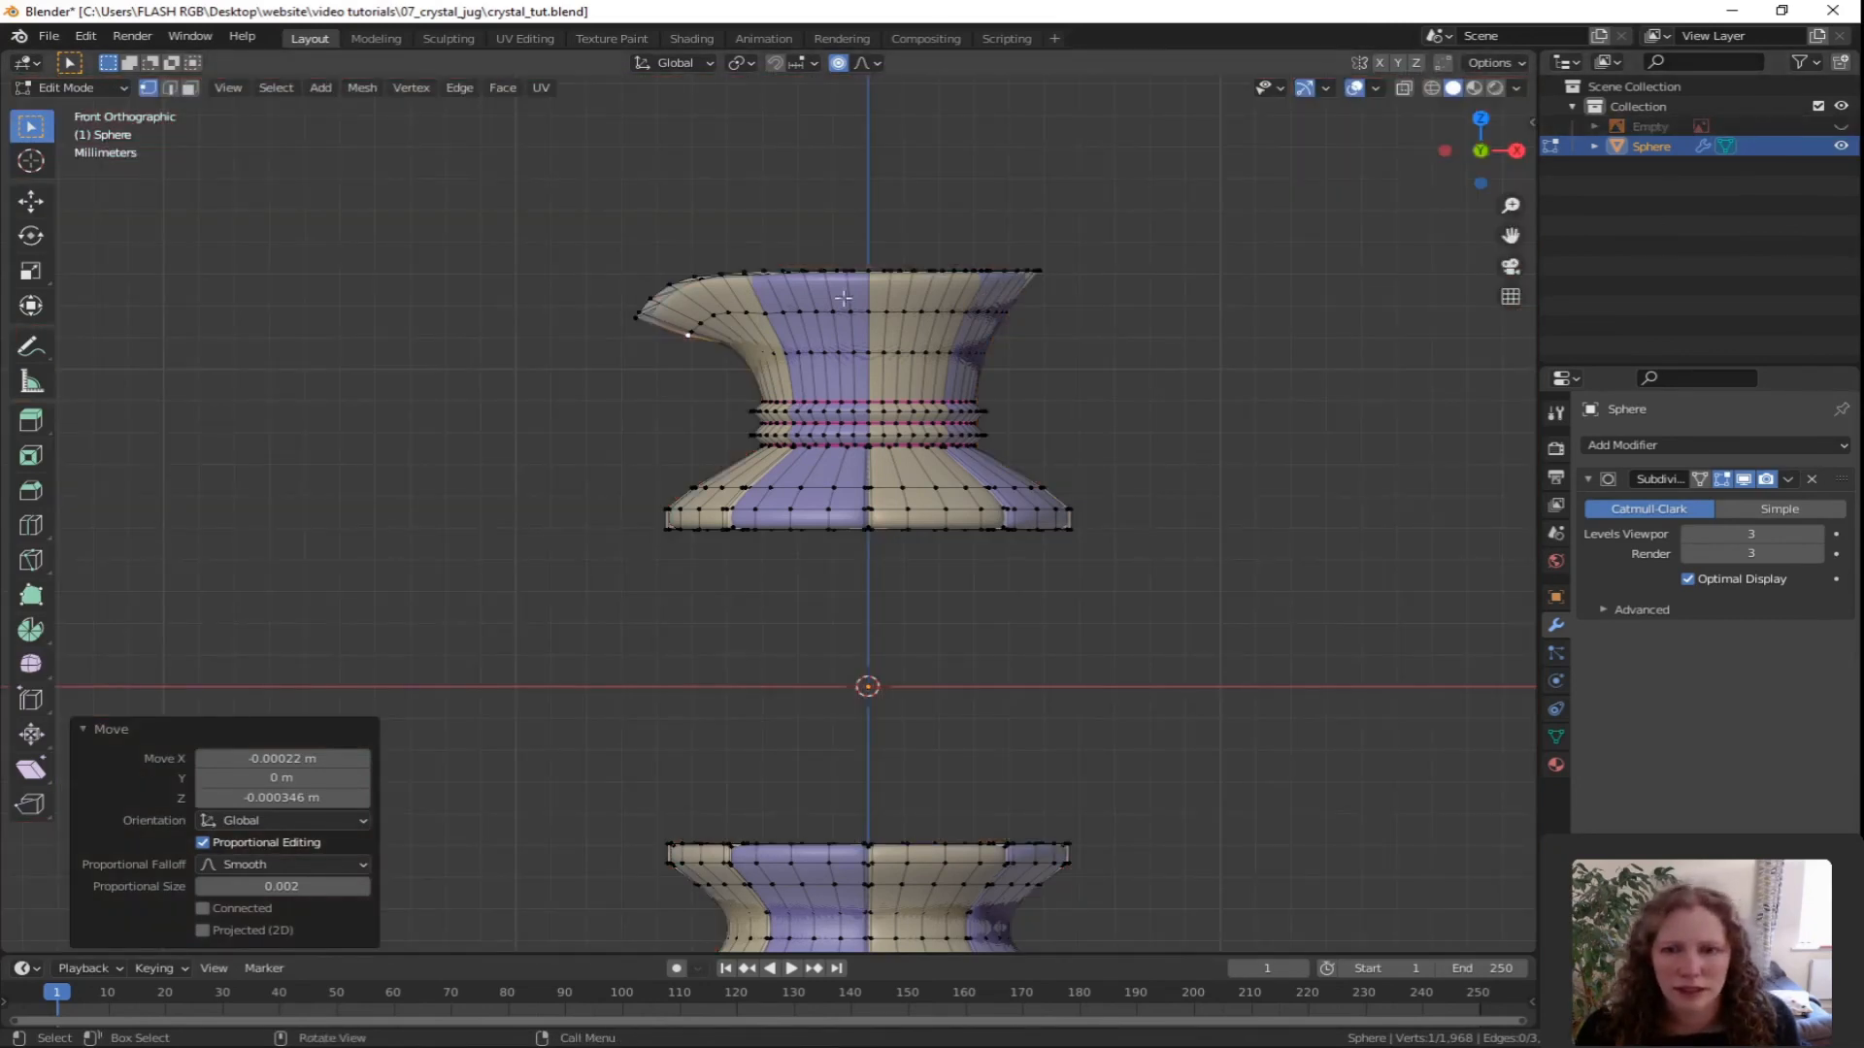
mouse_move(843, 298)
middle_mouse_down()
mouse_move(1065, 481)
mouse_move(720, 431)
mouse_move(1110, 396)
mouse_move(1135, 358)
mouse_move(1110, 346)
mouse_move(957, 410)
mouse_move(1030, 453)
mouse_move(1052, 391)
mouse_move(1094, 373)
middle_mouse_up()
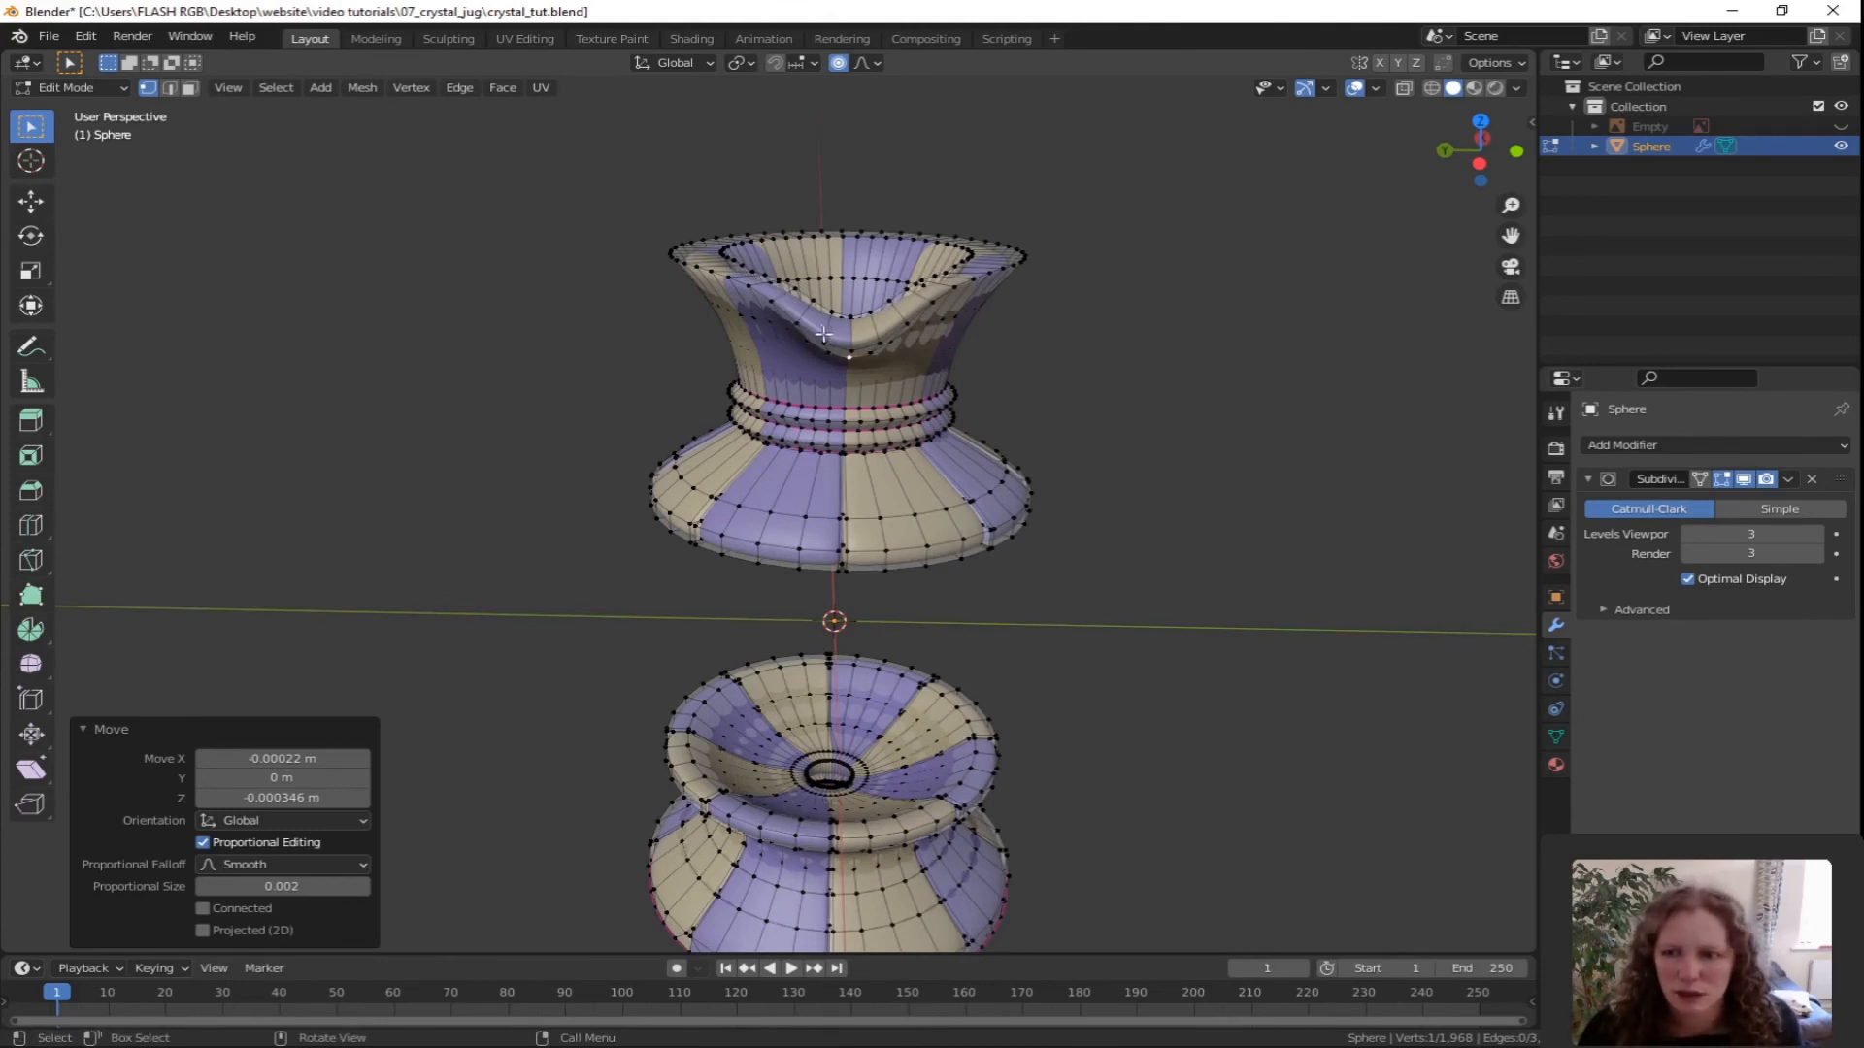
key("2")
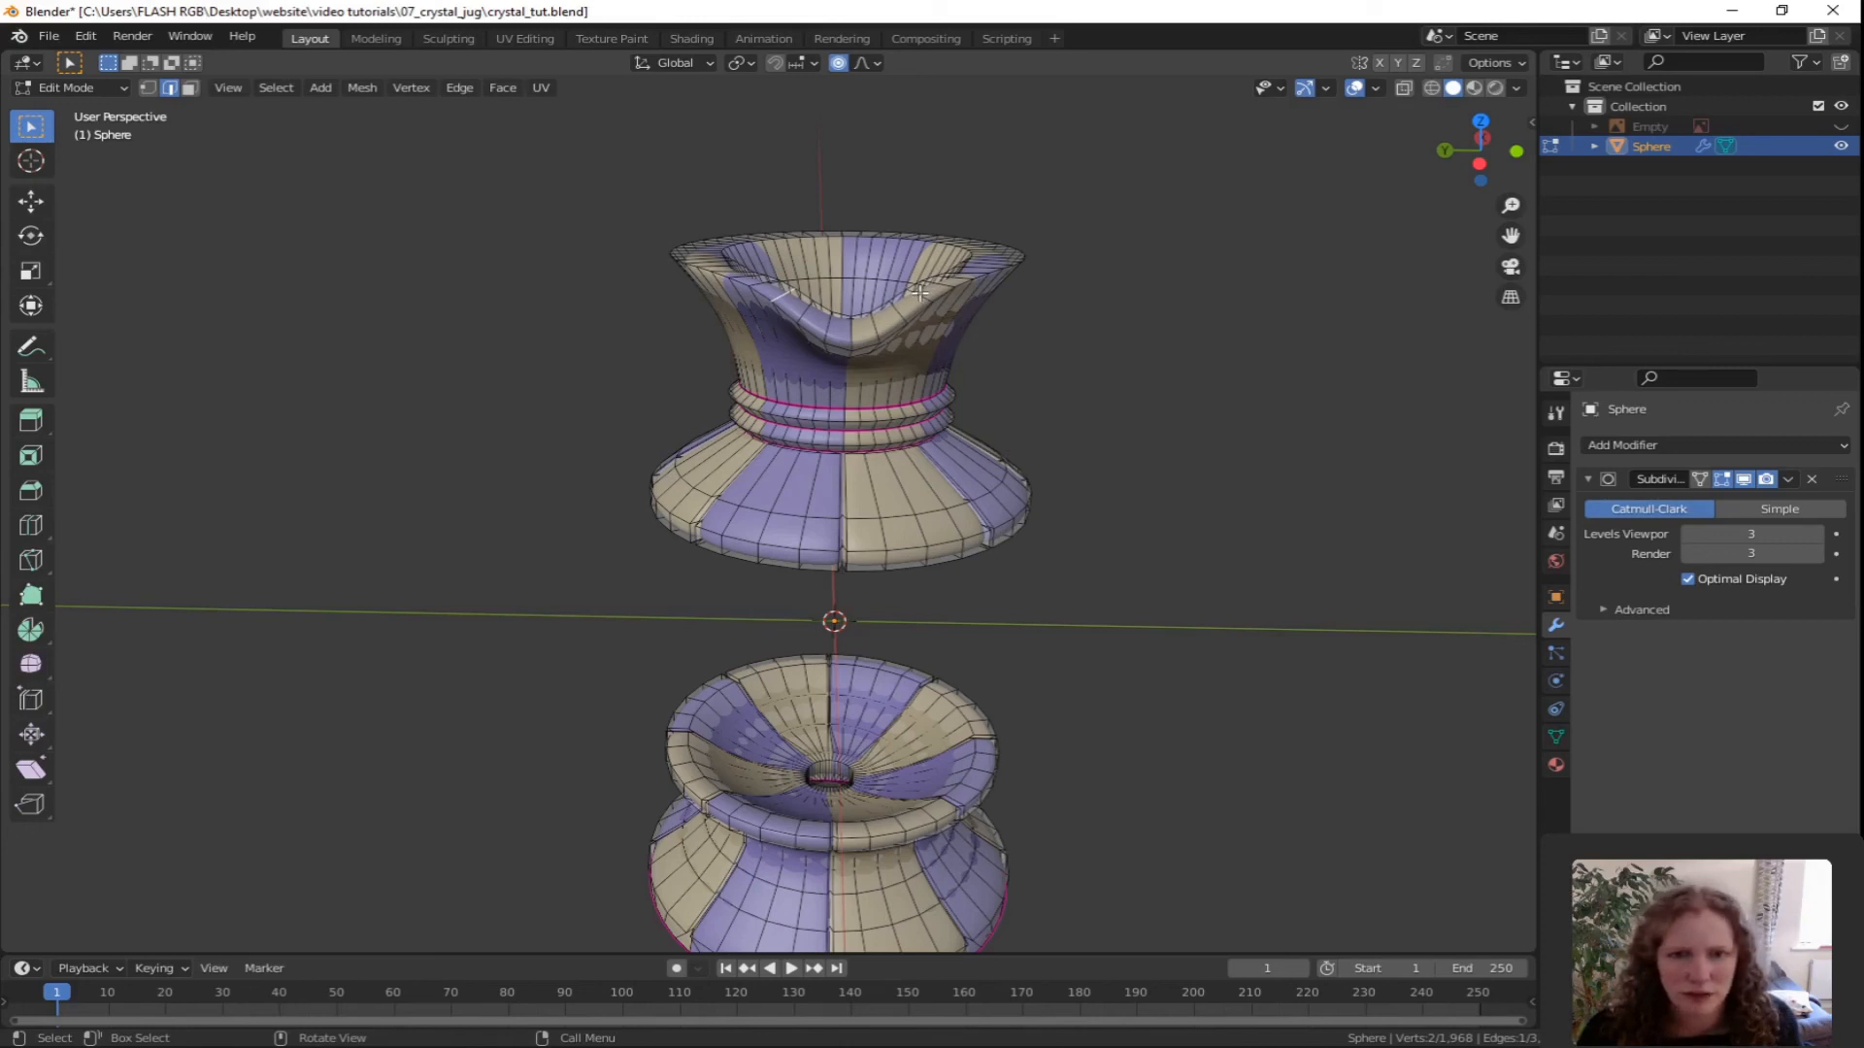
left_click(955, 398, "shift")
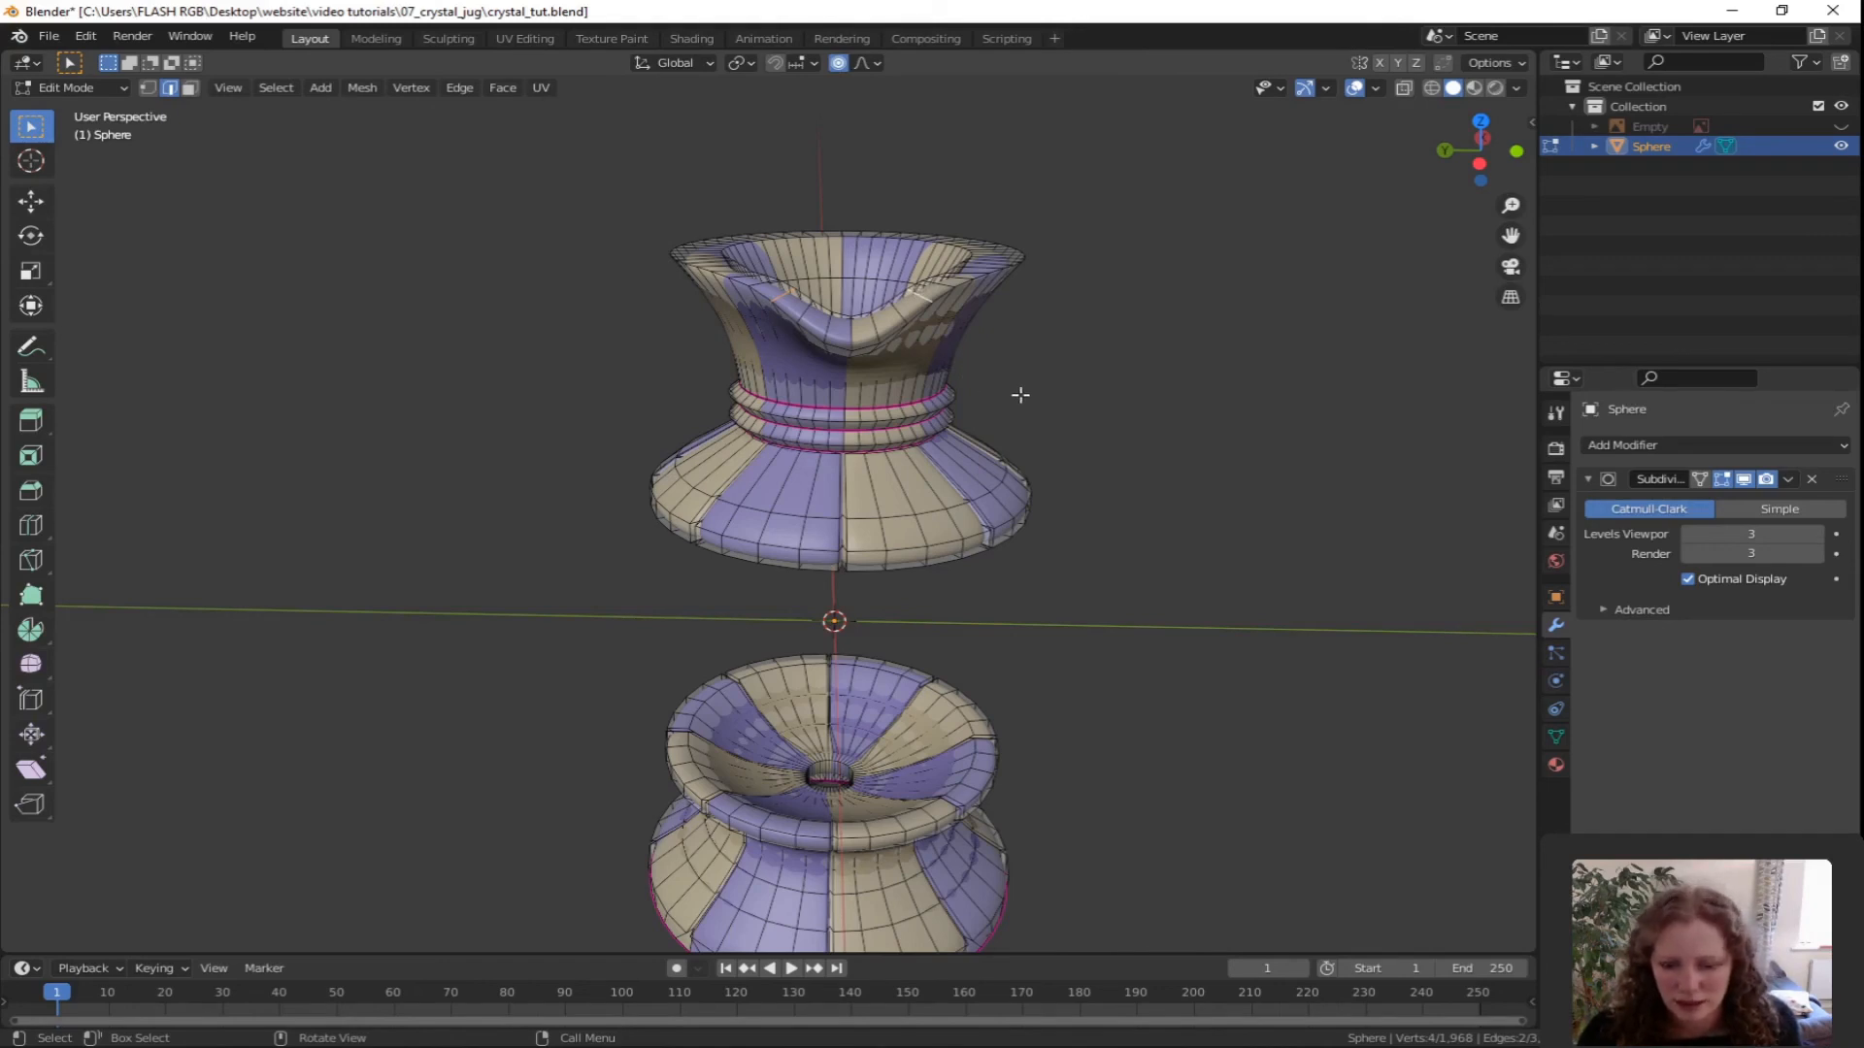
key("s")
key("y")
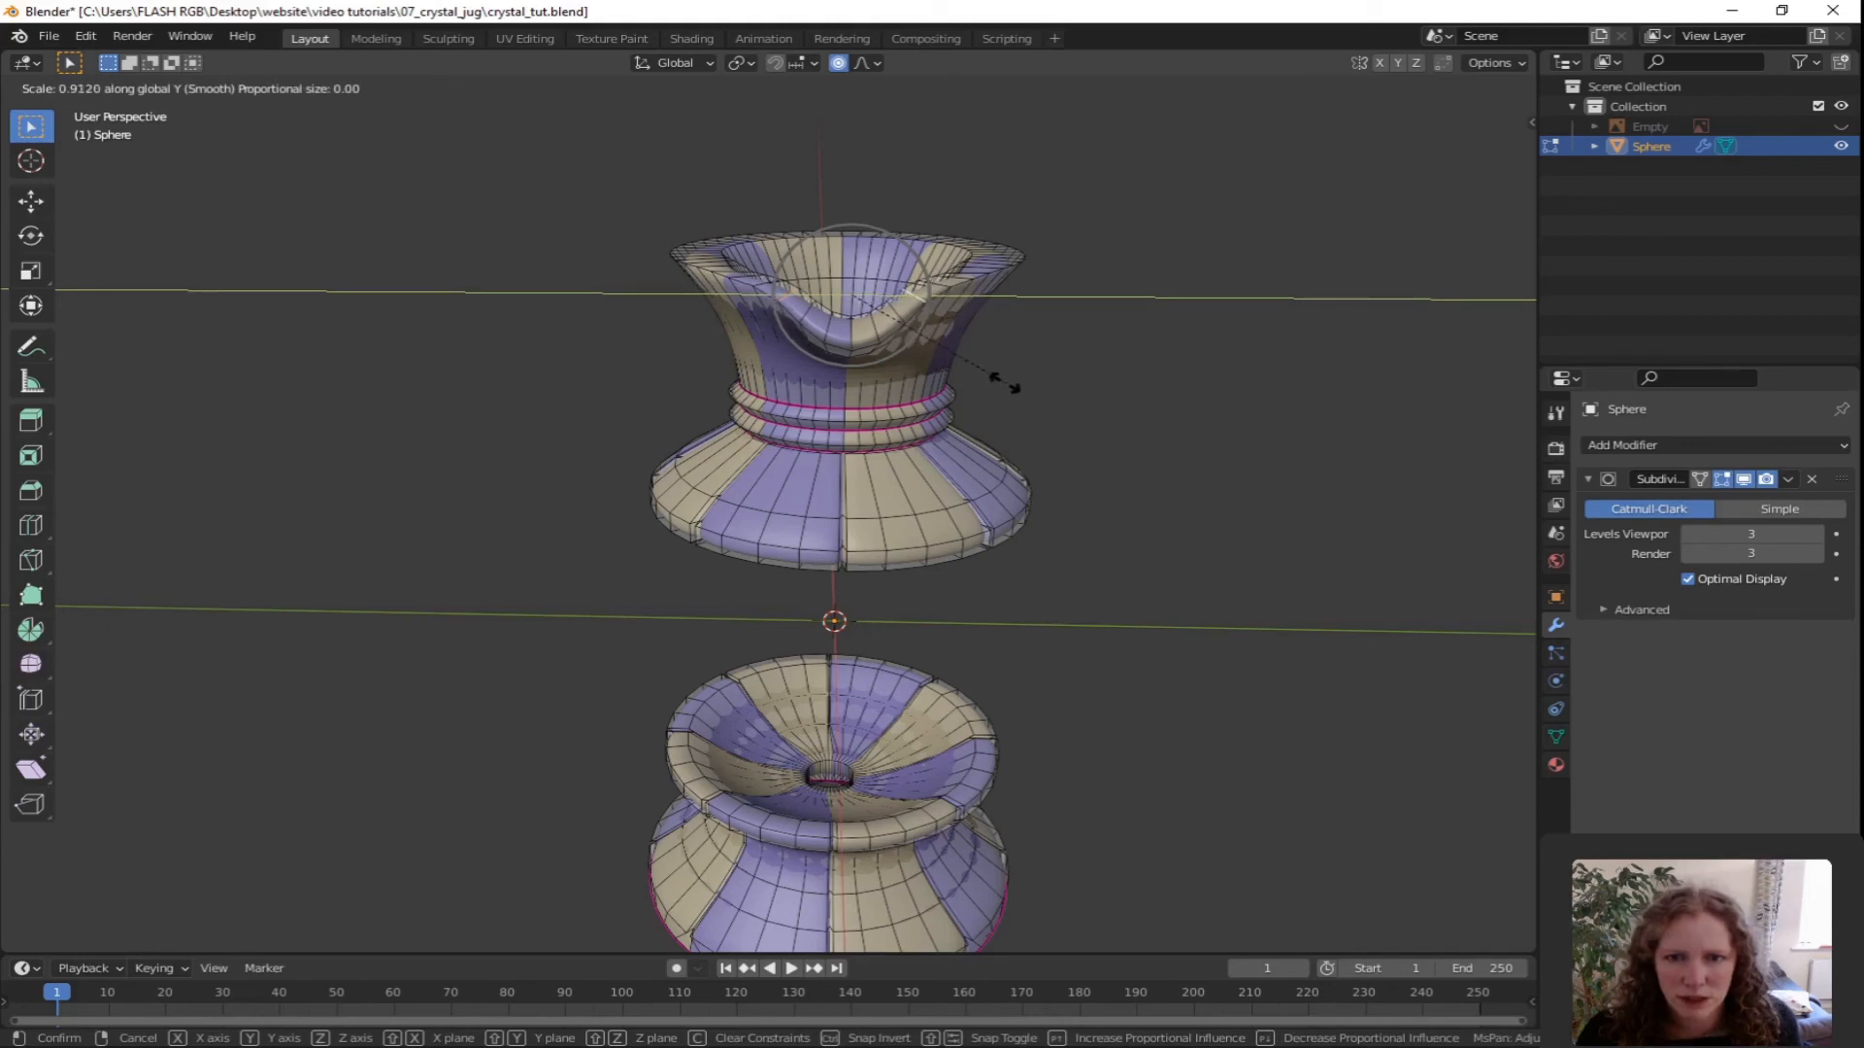
scroll(992, 375, "down", 2)
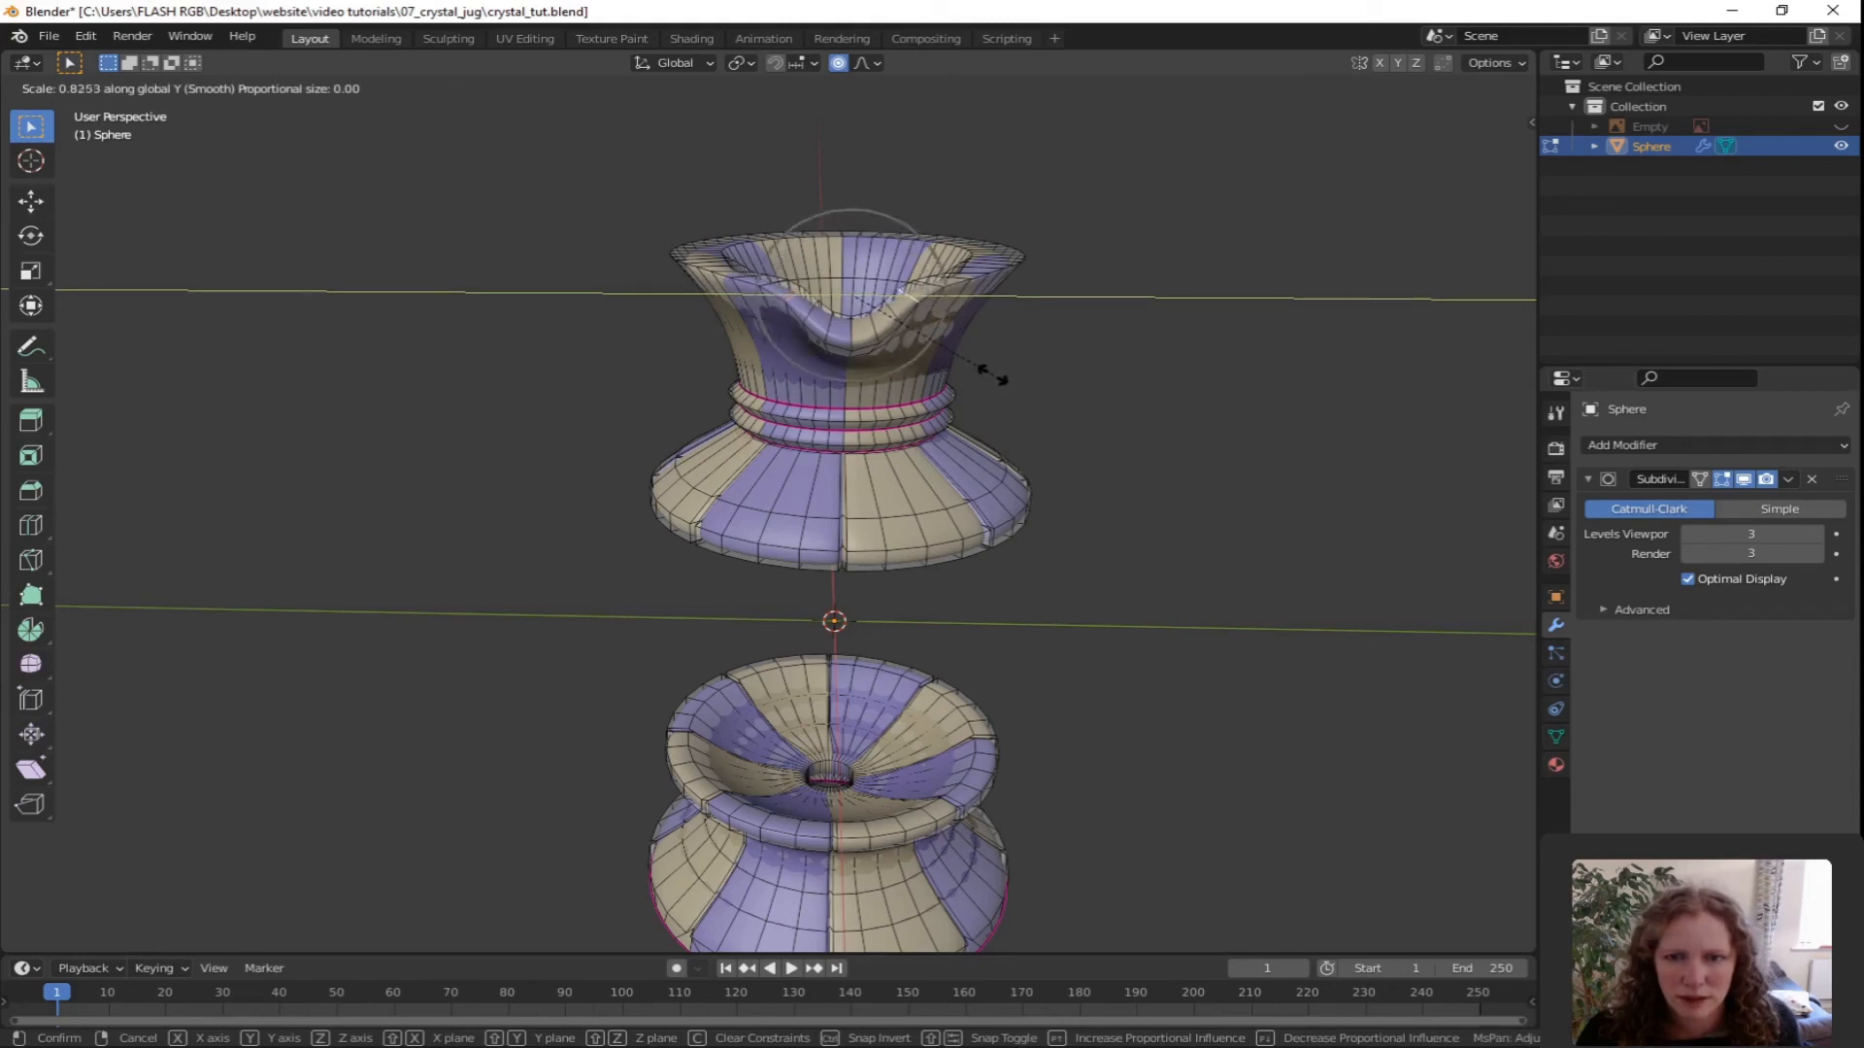
scroll(992, 374, "down", 2)
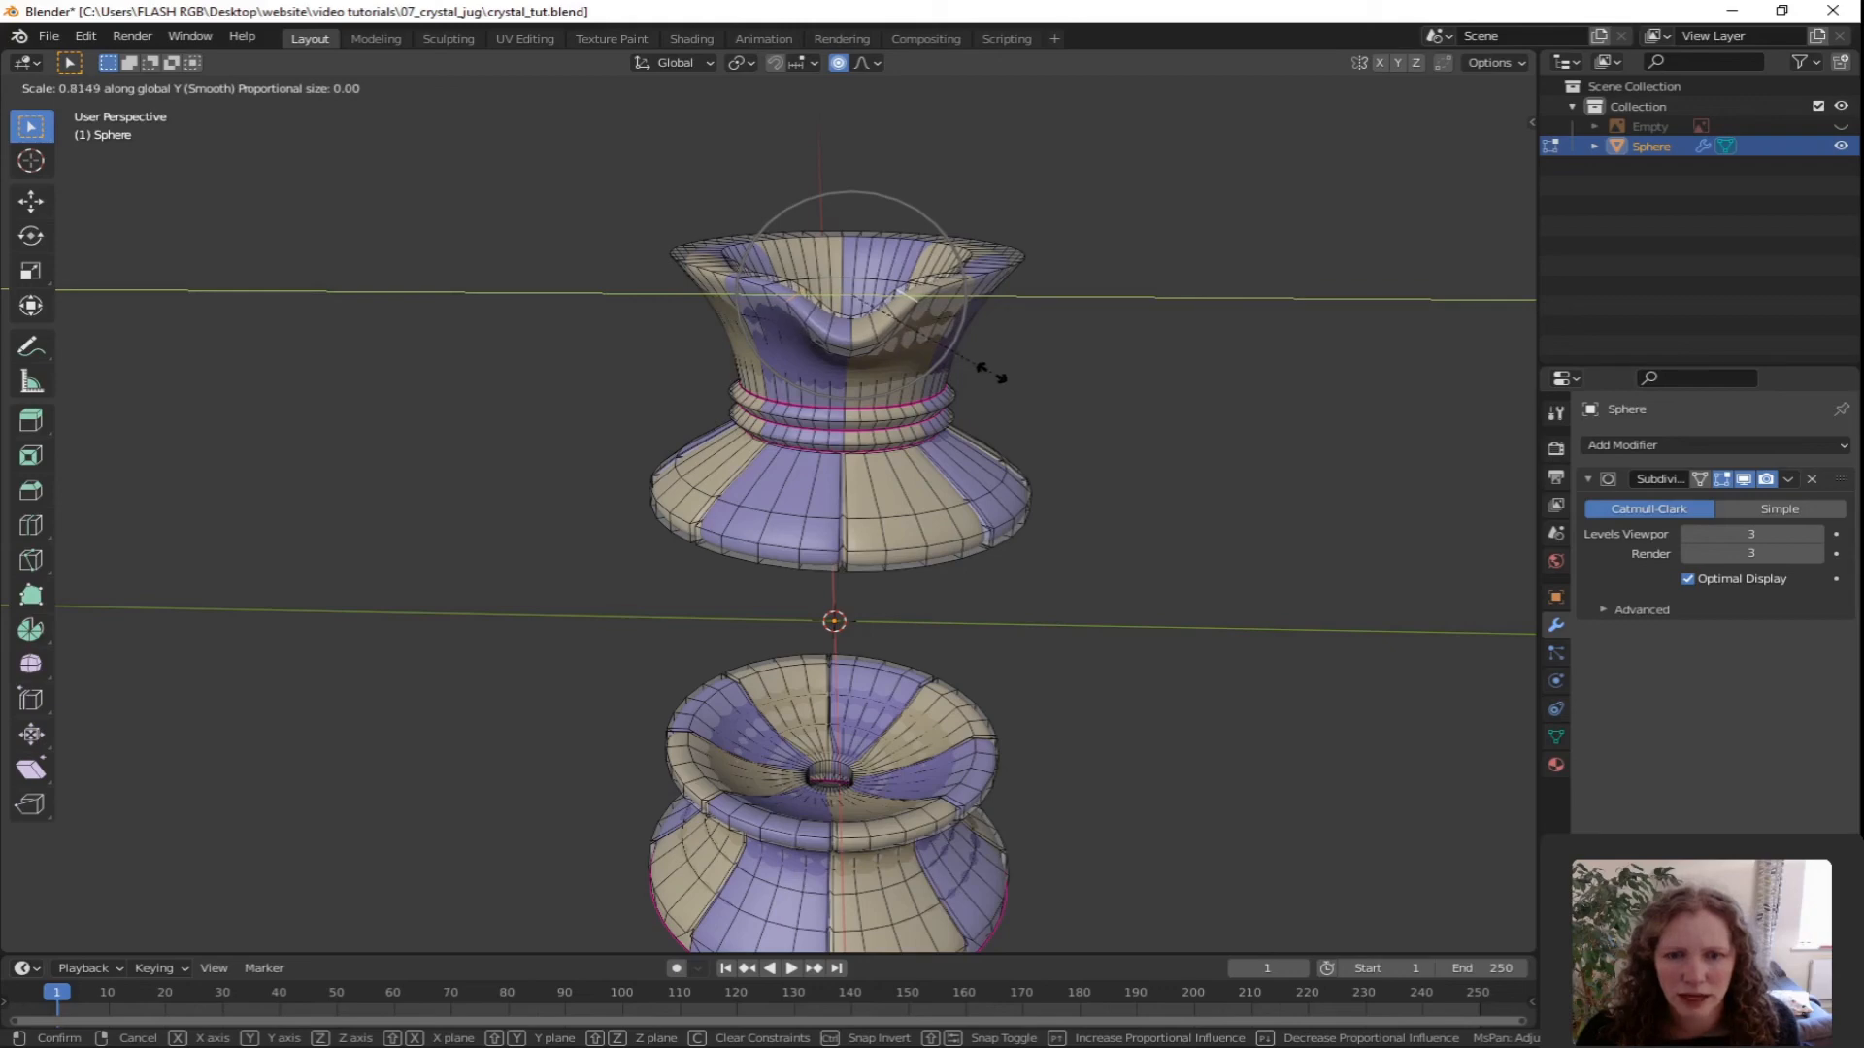
left_click(990, 373)
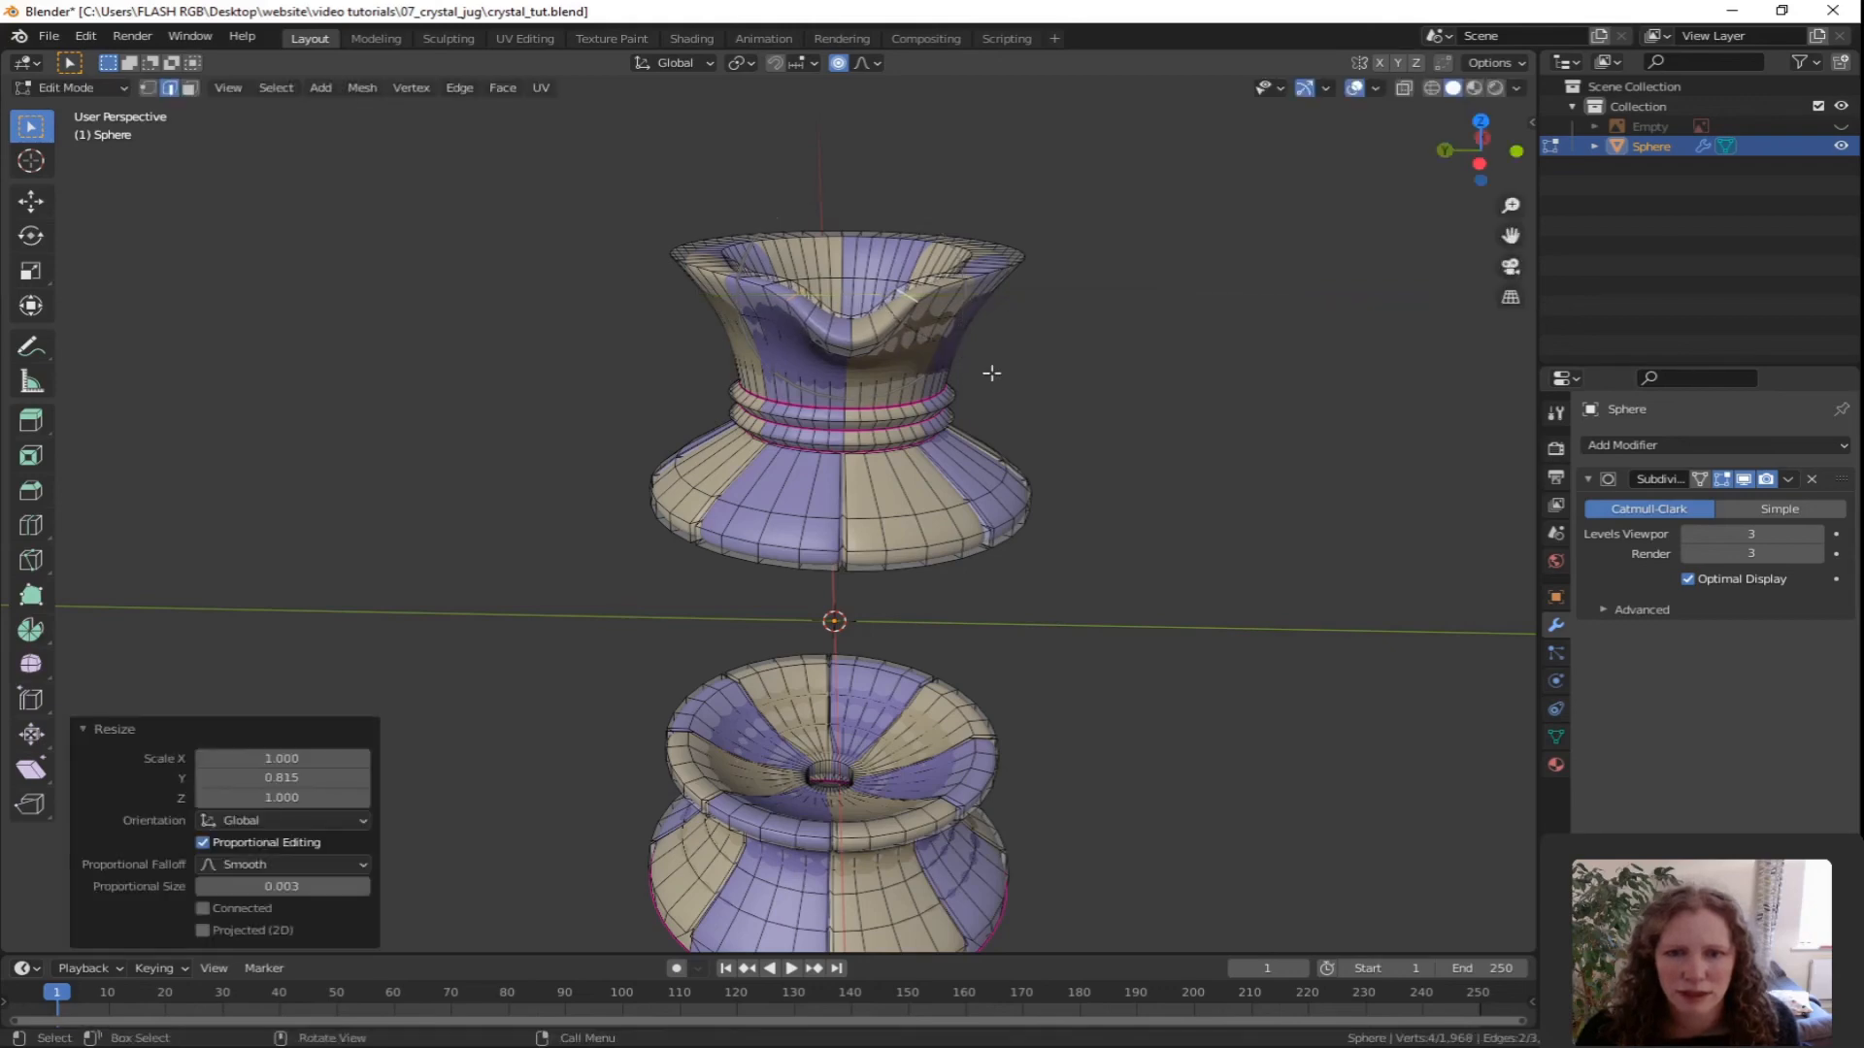
Return to Object Mode and examine the spout and both smoothed metal parts in the front view.
middle_click_drag(1093, 428, 929, 411)
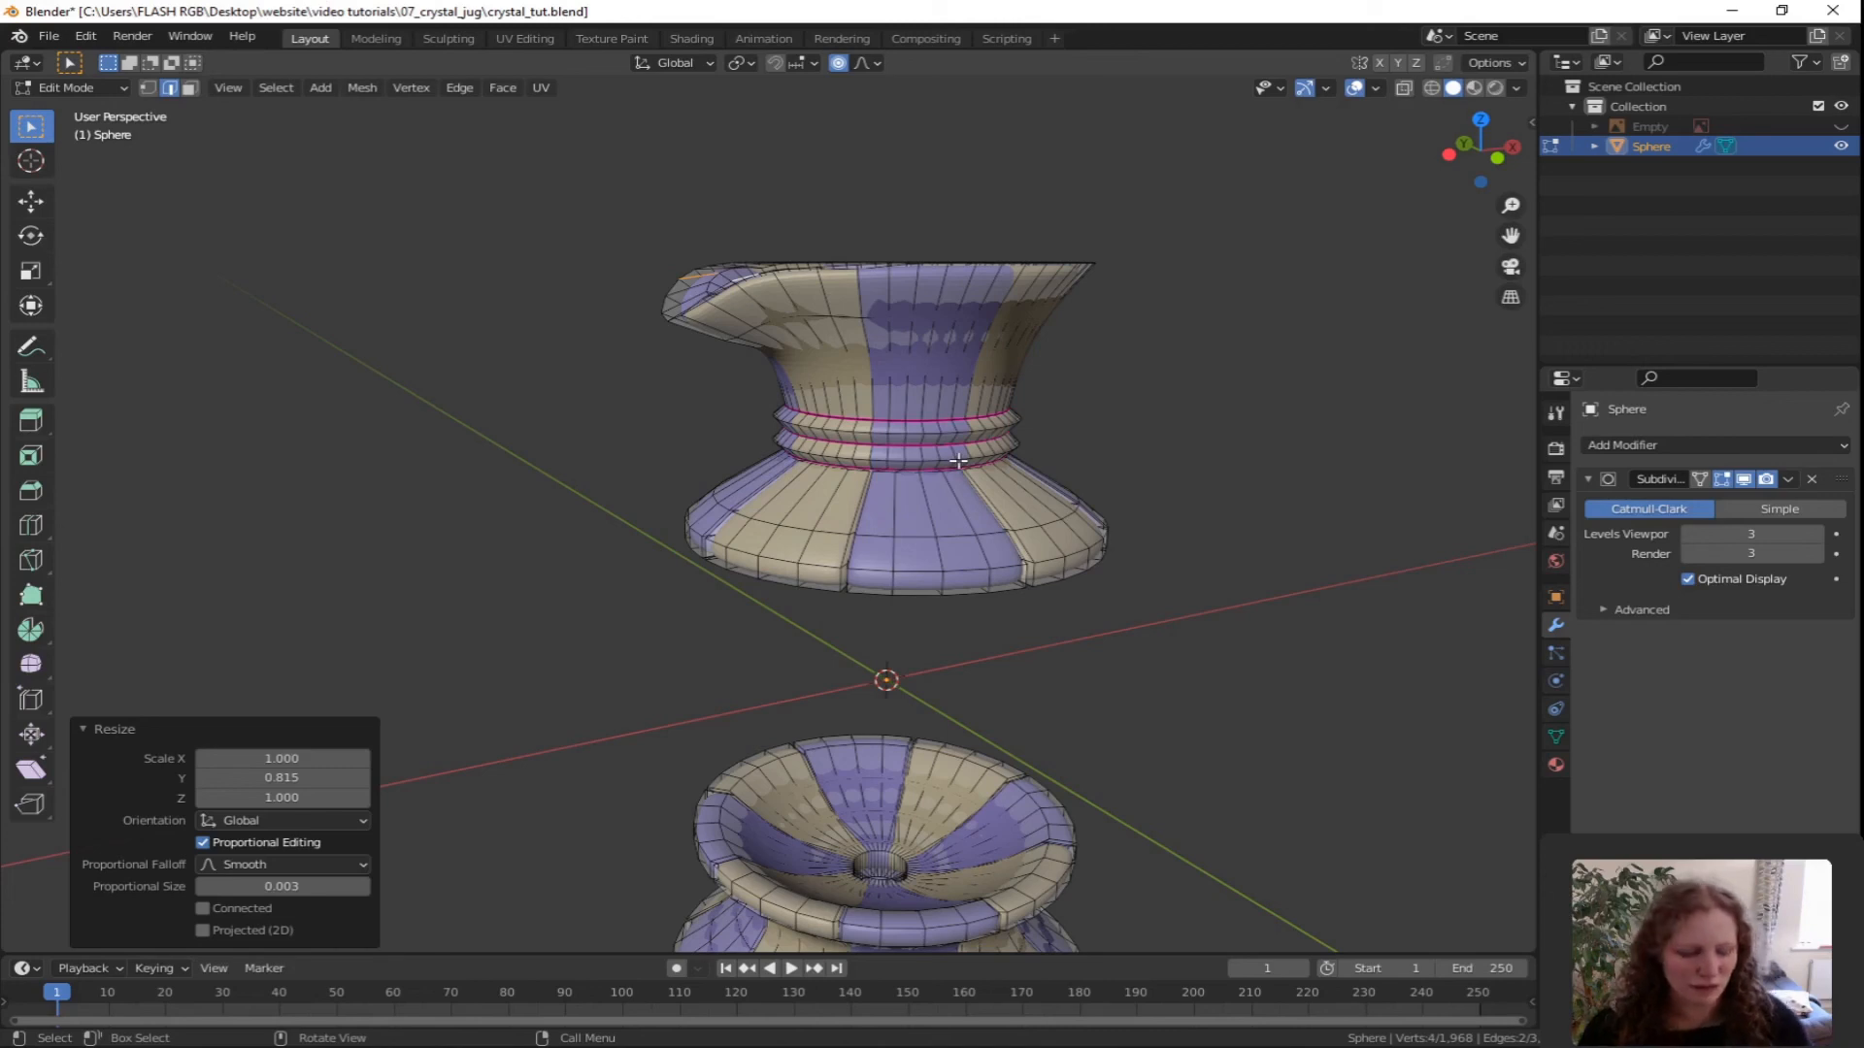
key("KP_1")
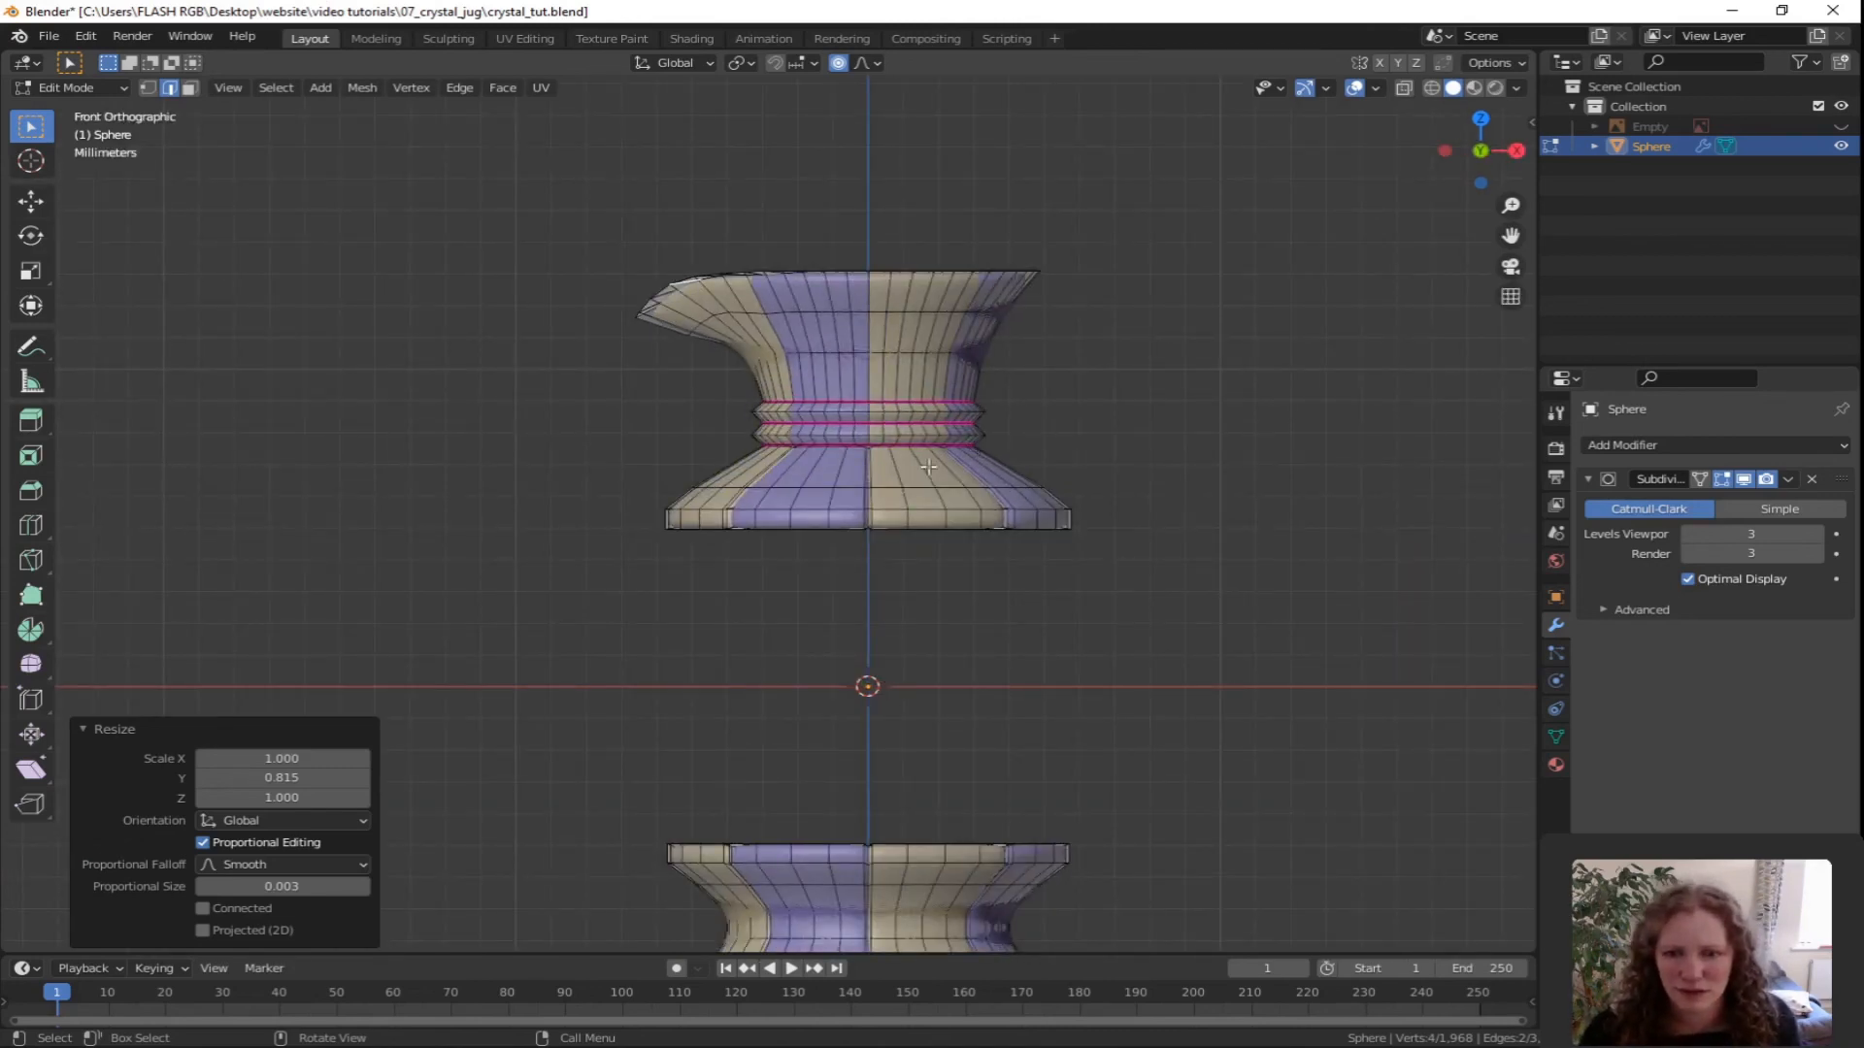
key("Tab")
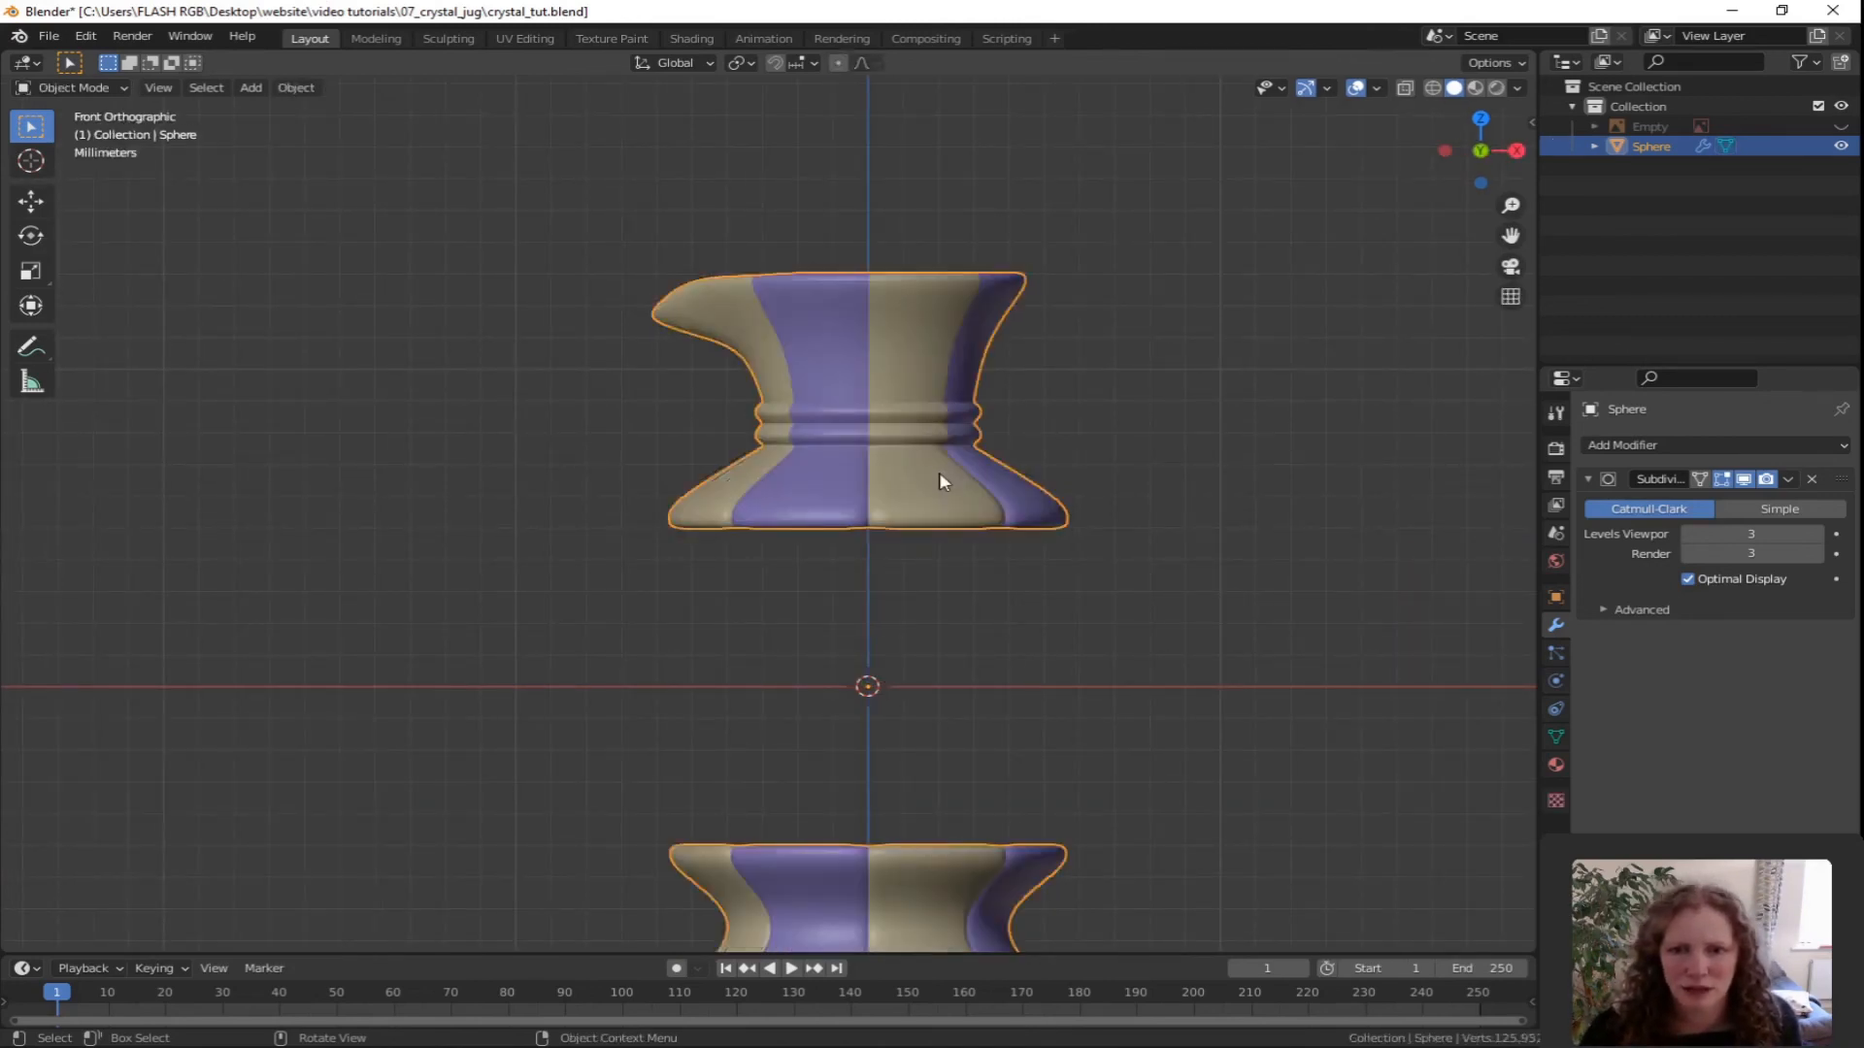
scroll(940, 482, "down", 2)
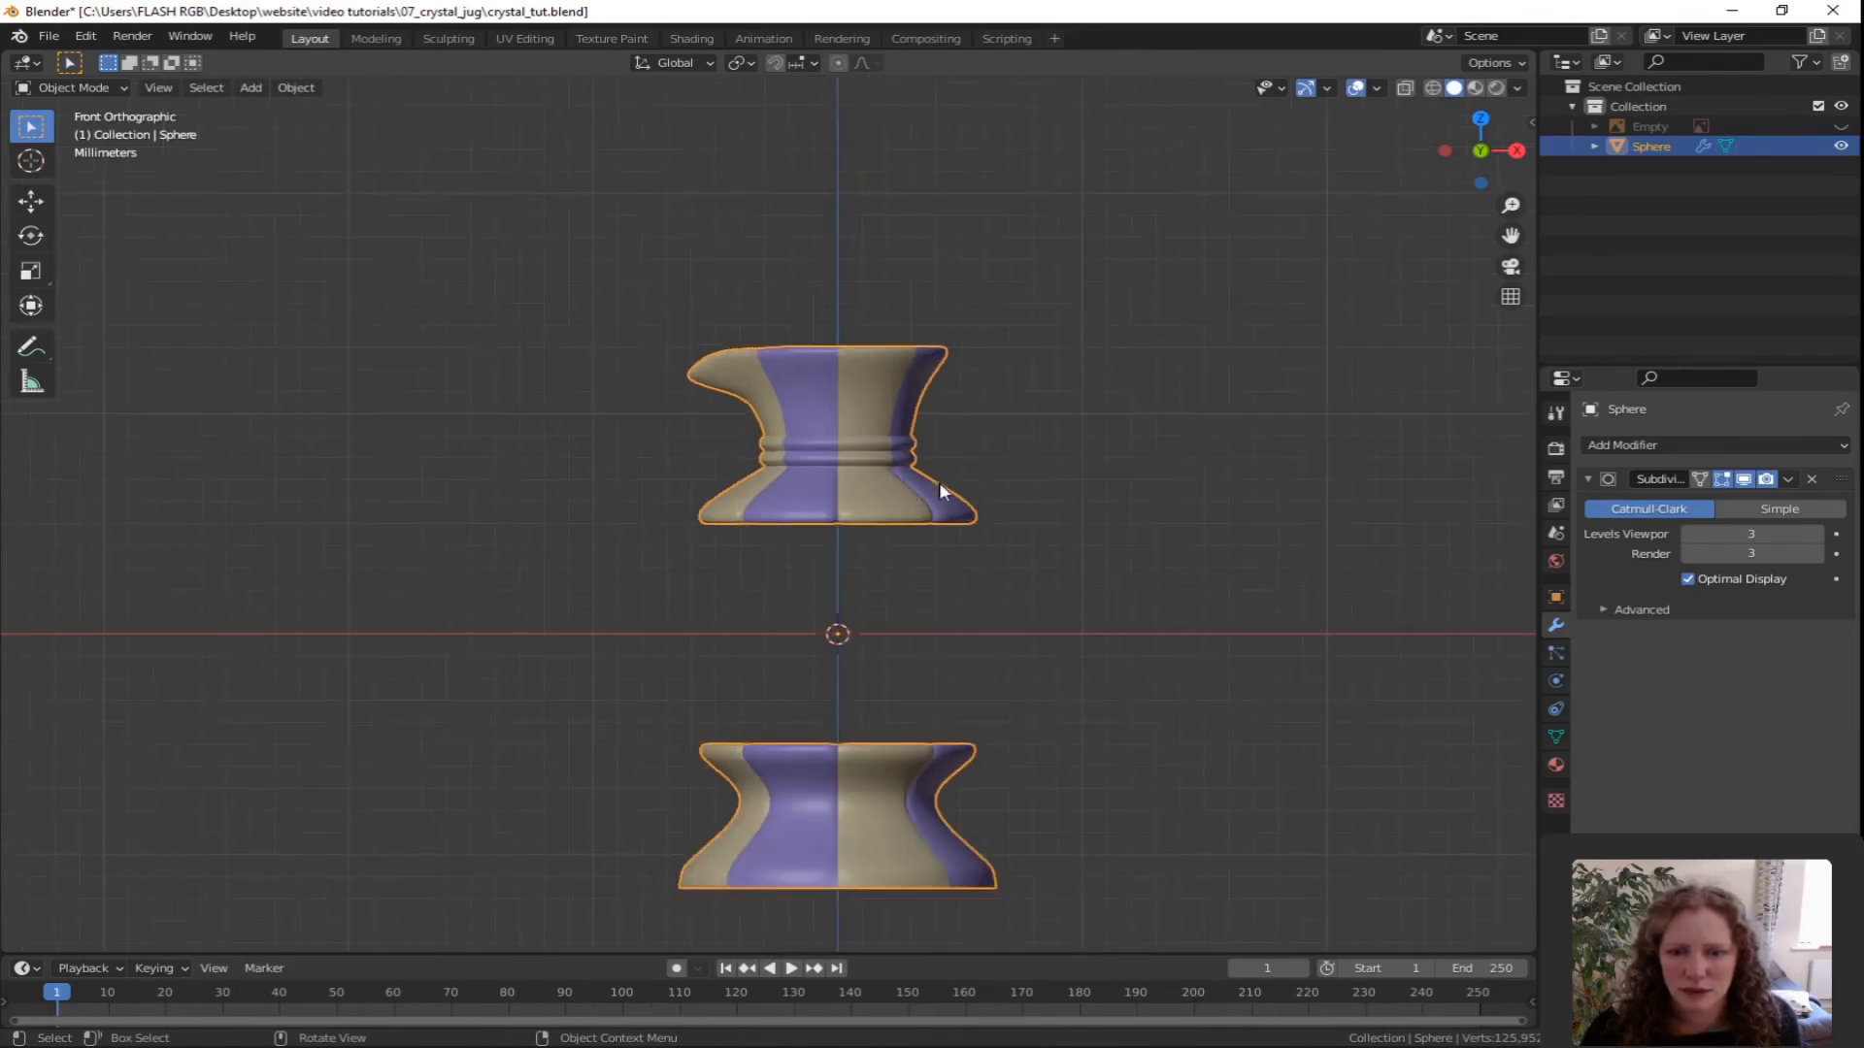
scroll(937, 476, "down", 1)
middle_click_drag(935, 462, 899, 402, "shift")
scroll(902, 454, "up", 2)
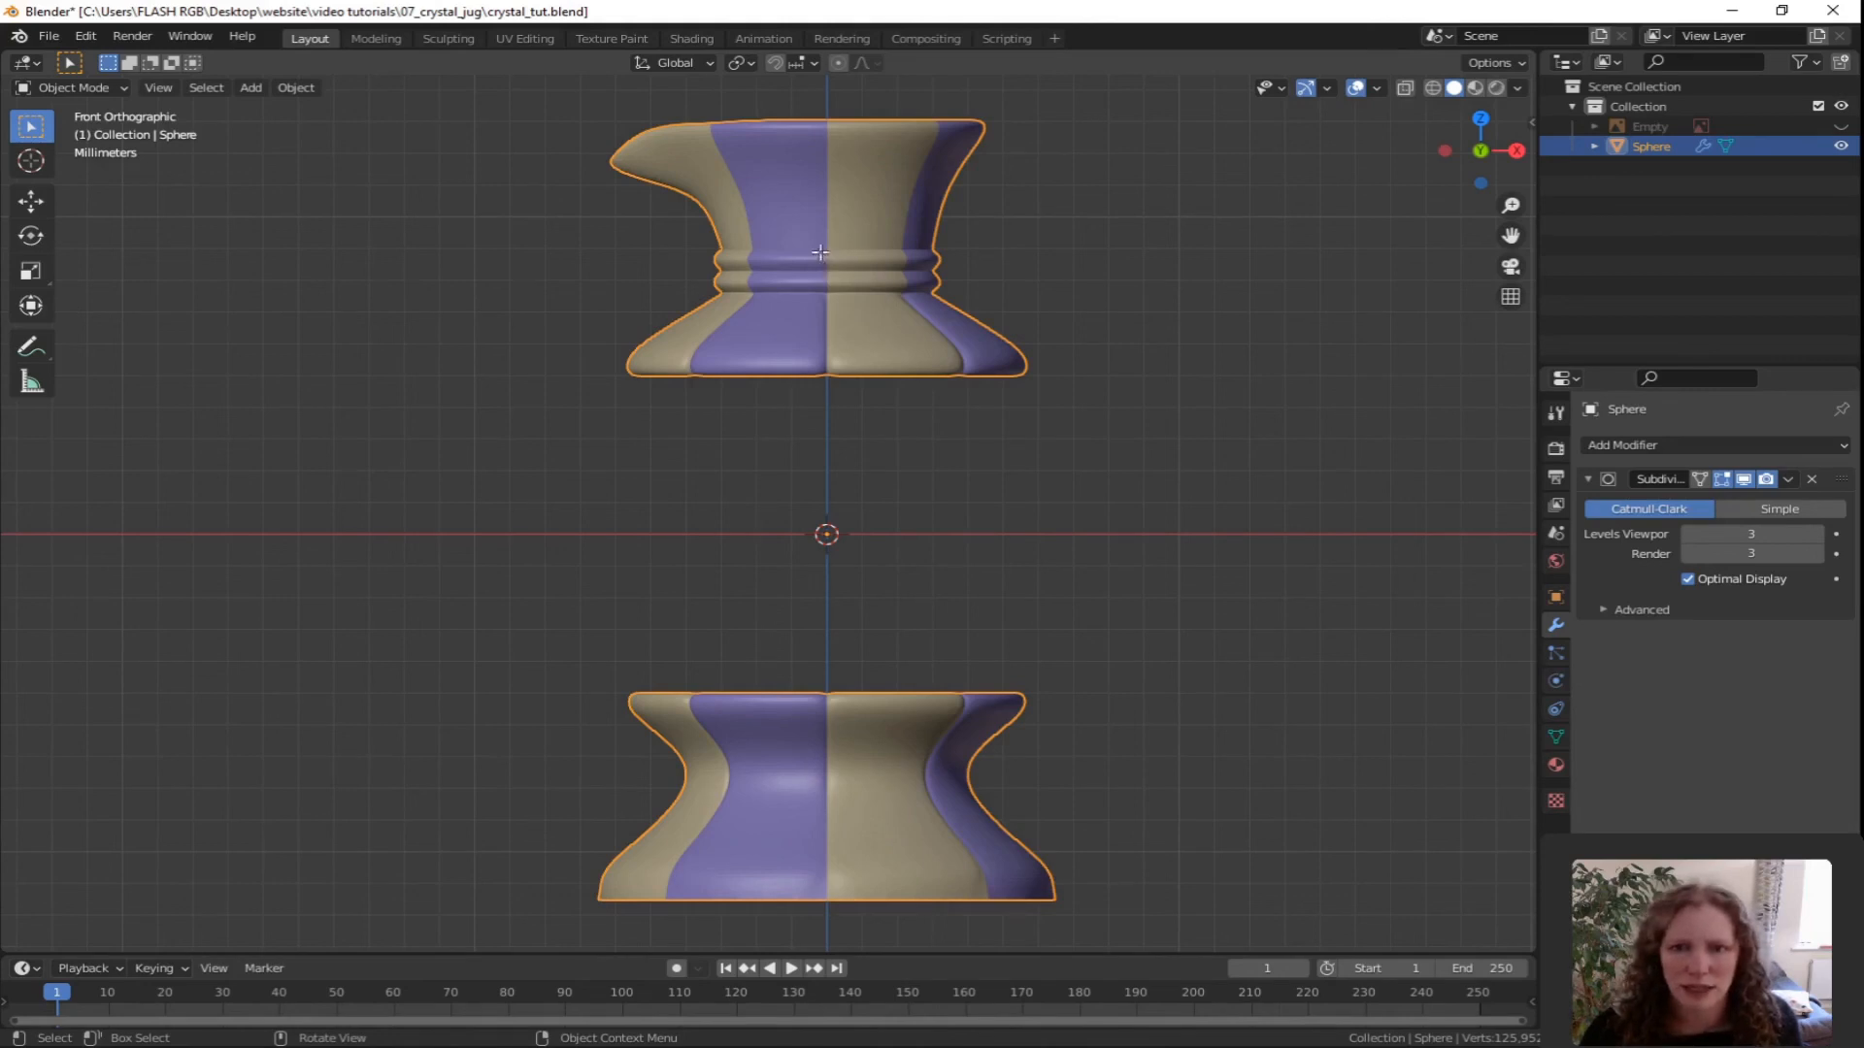
In Edit Mode, add one loop cut around the upper part just below the rim band's lower edge loop, with slide factor -0.874.
key("Tab")
middle_click_drag(778, 216, 770, 386, "shift")
scroll(885, 261, "up", 5)
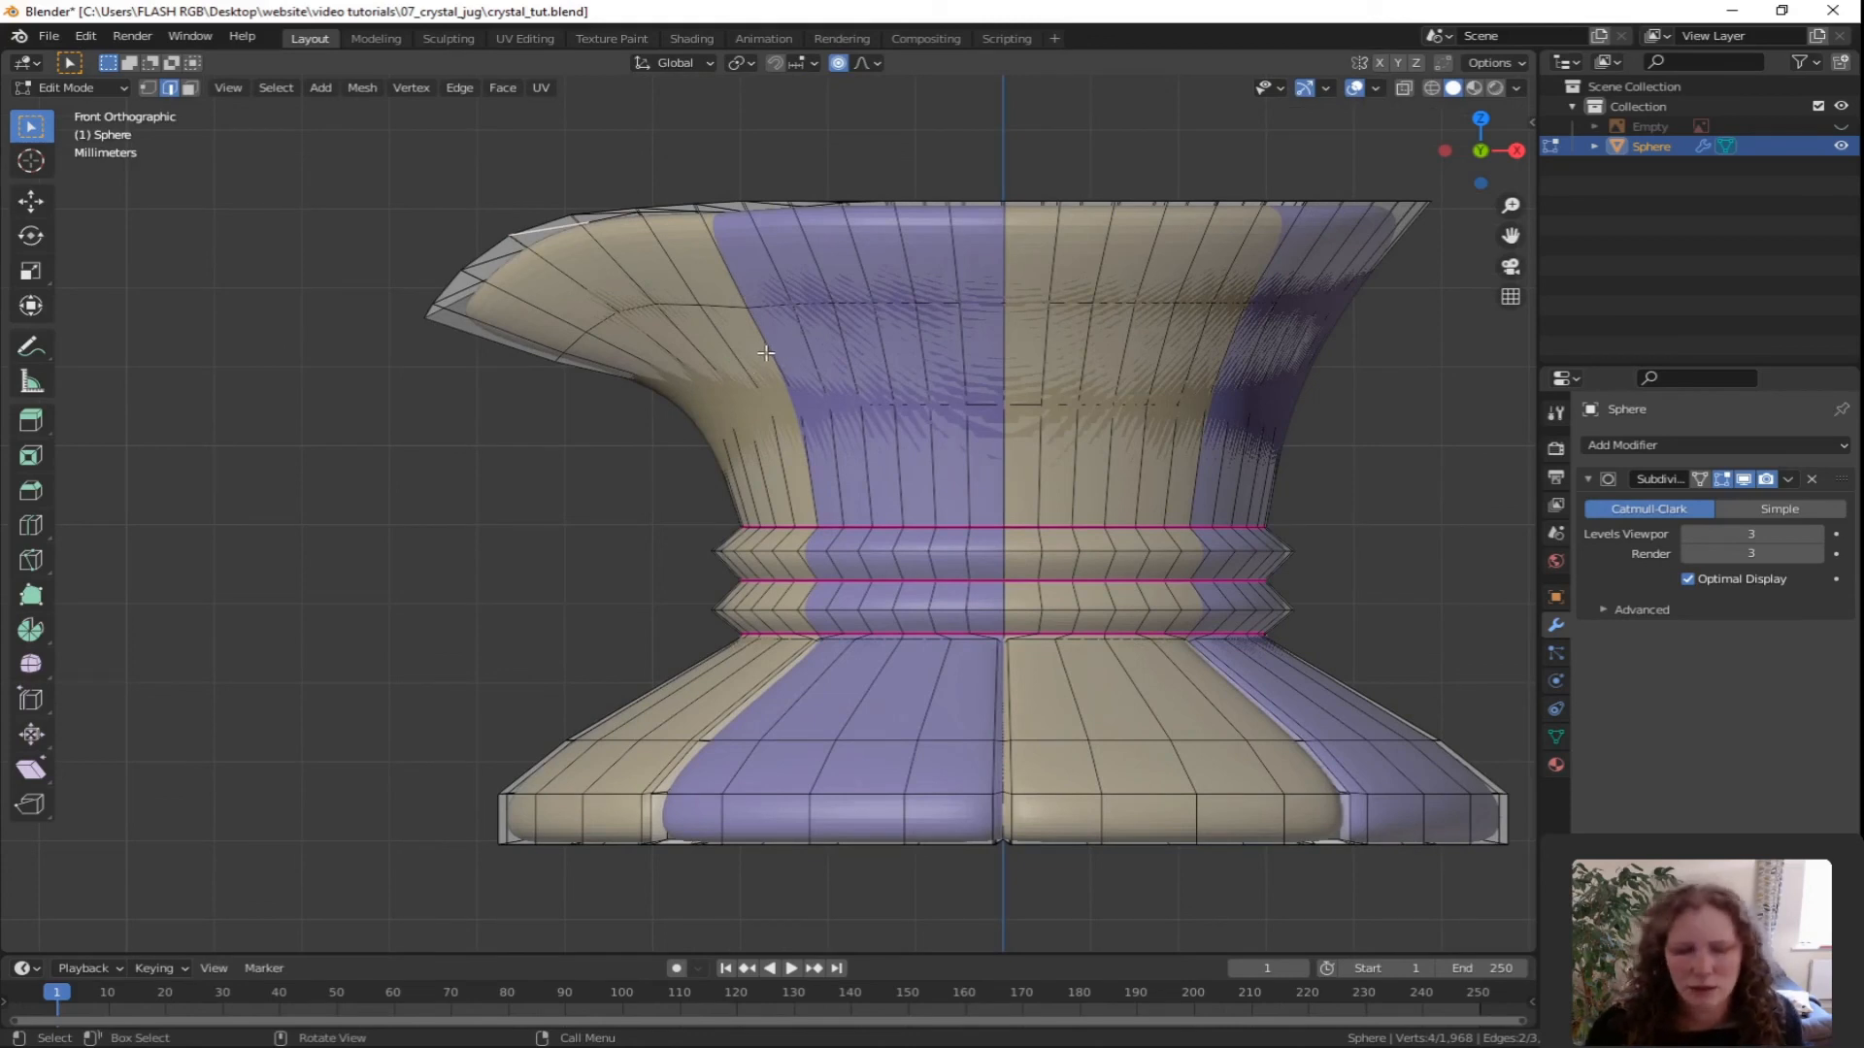
key("ctrl+r")
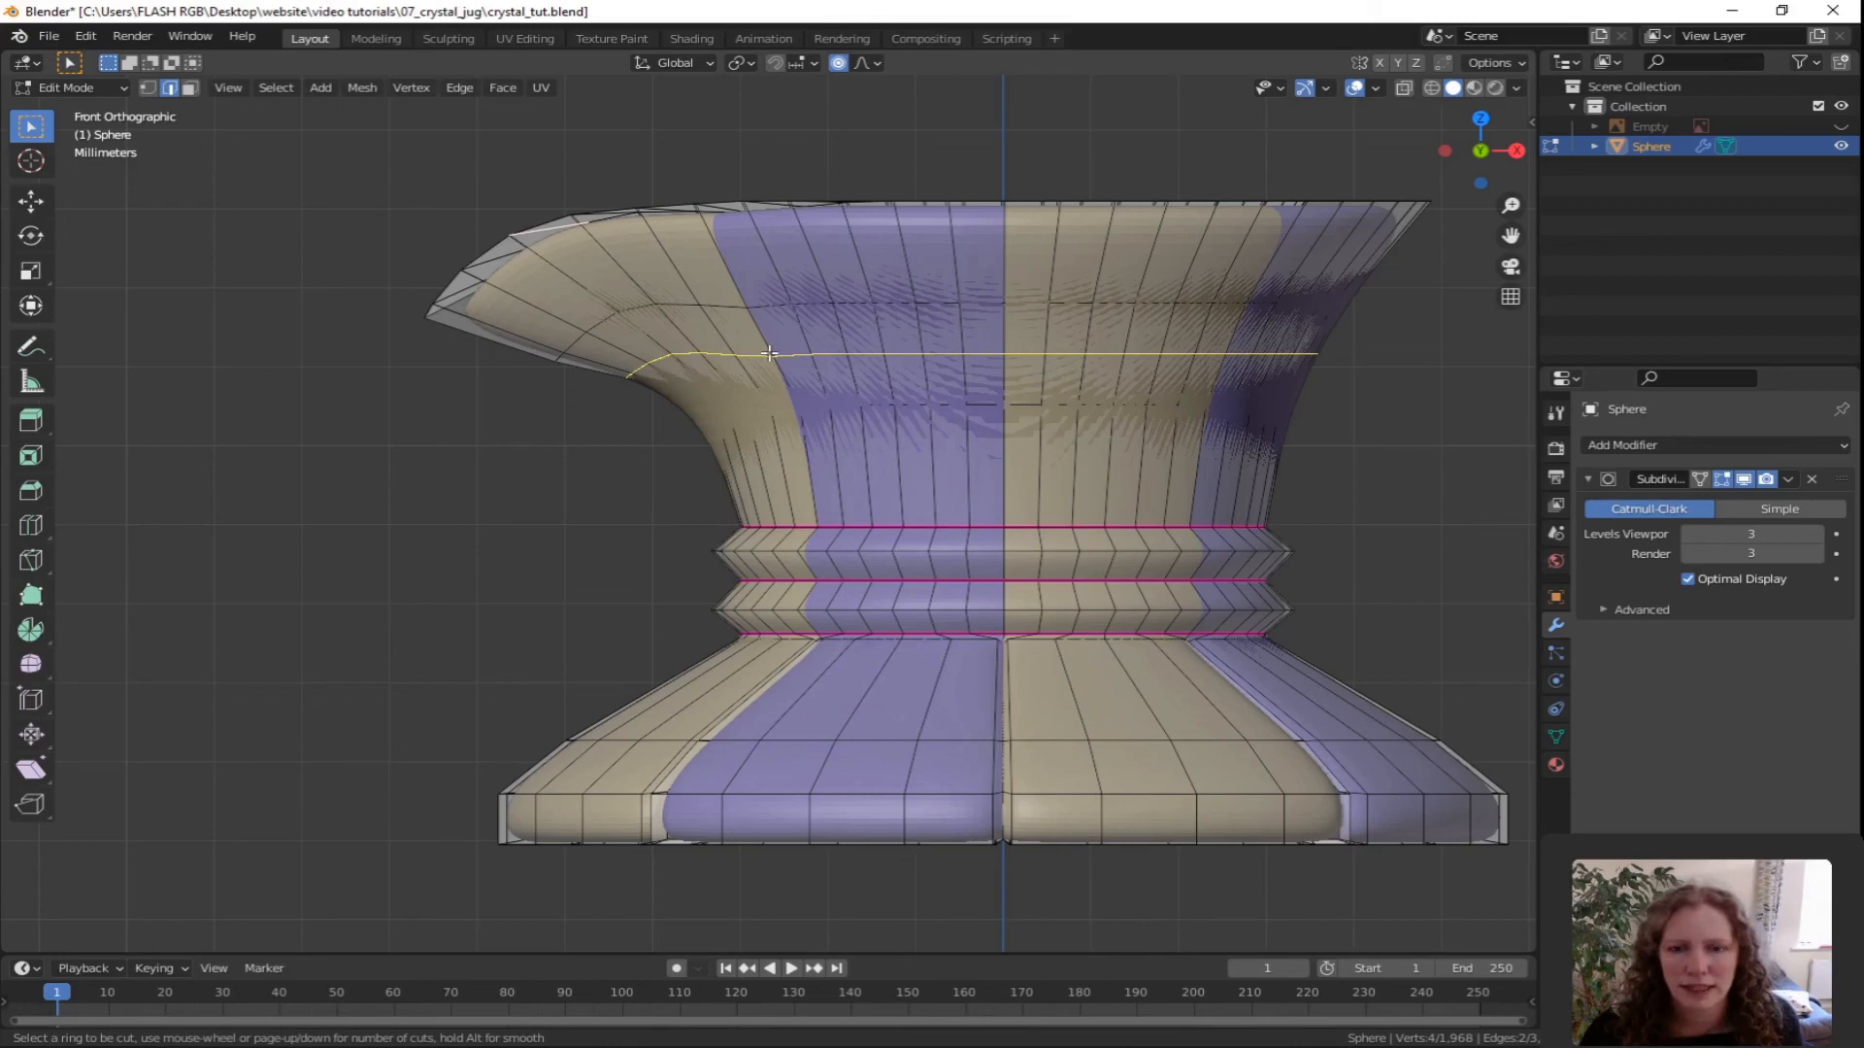
left_click(769, 353)
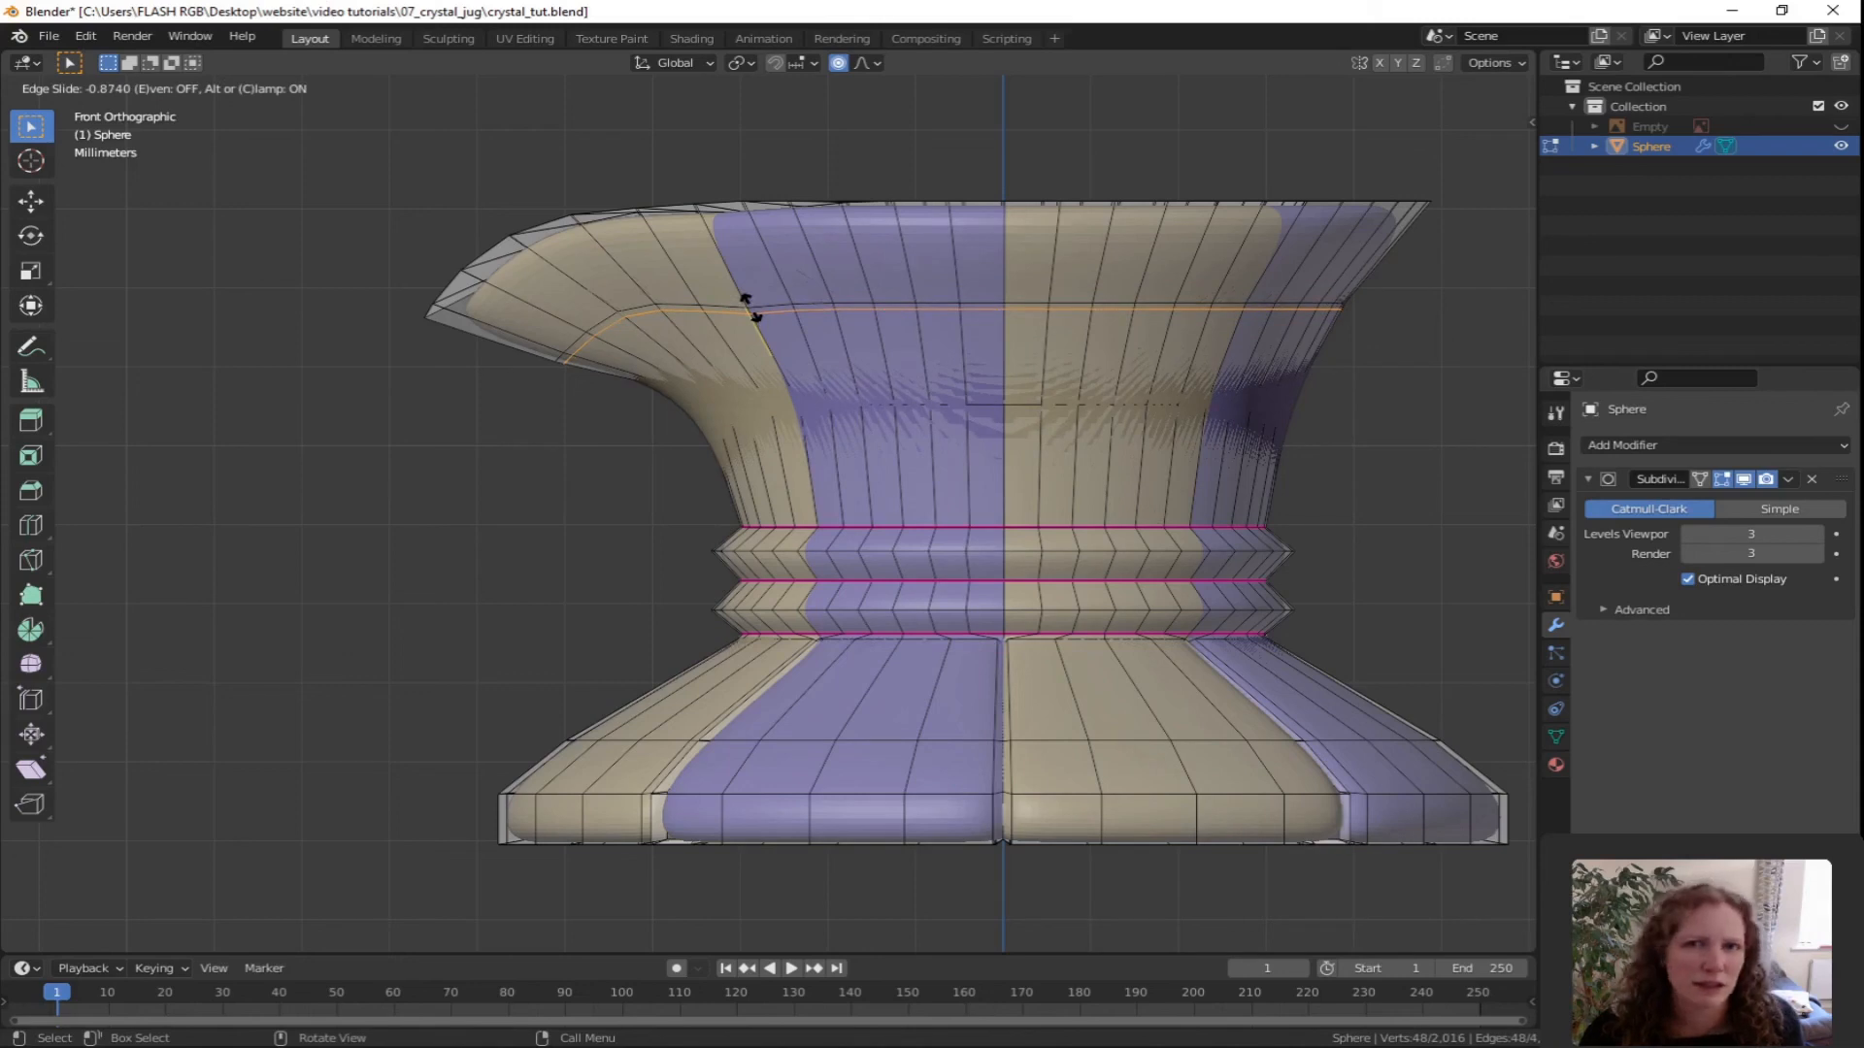
left_click(751, 307)
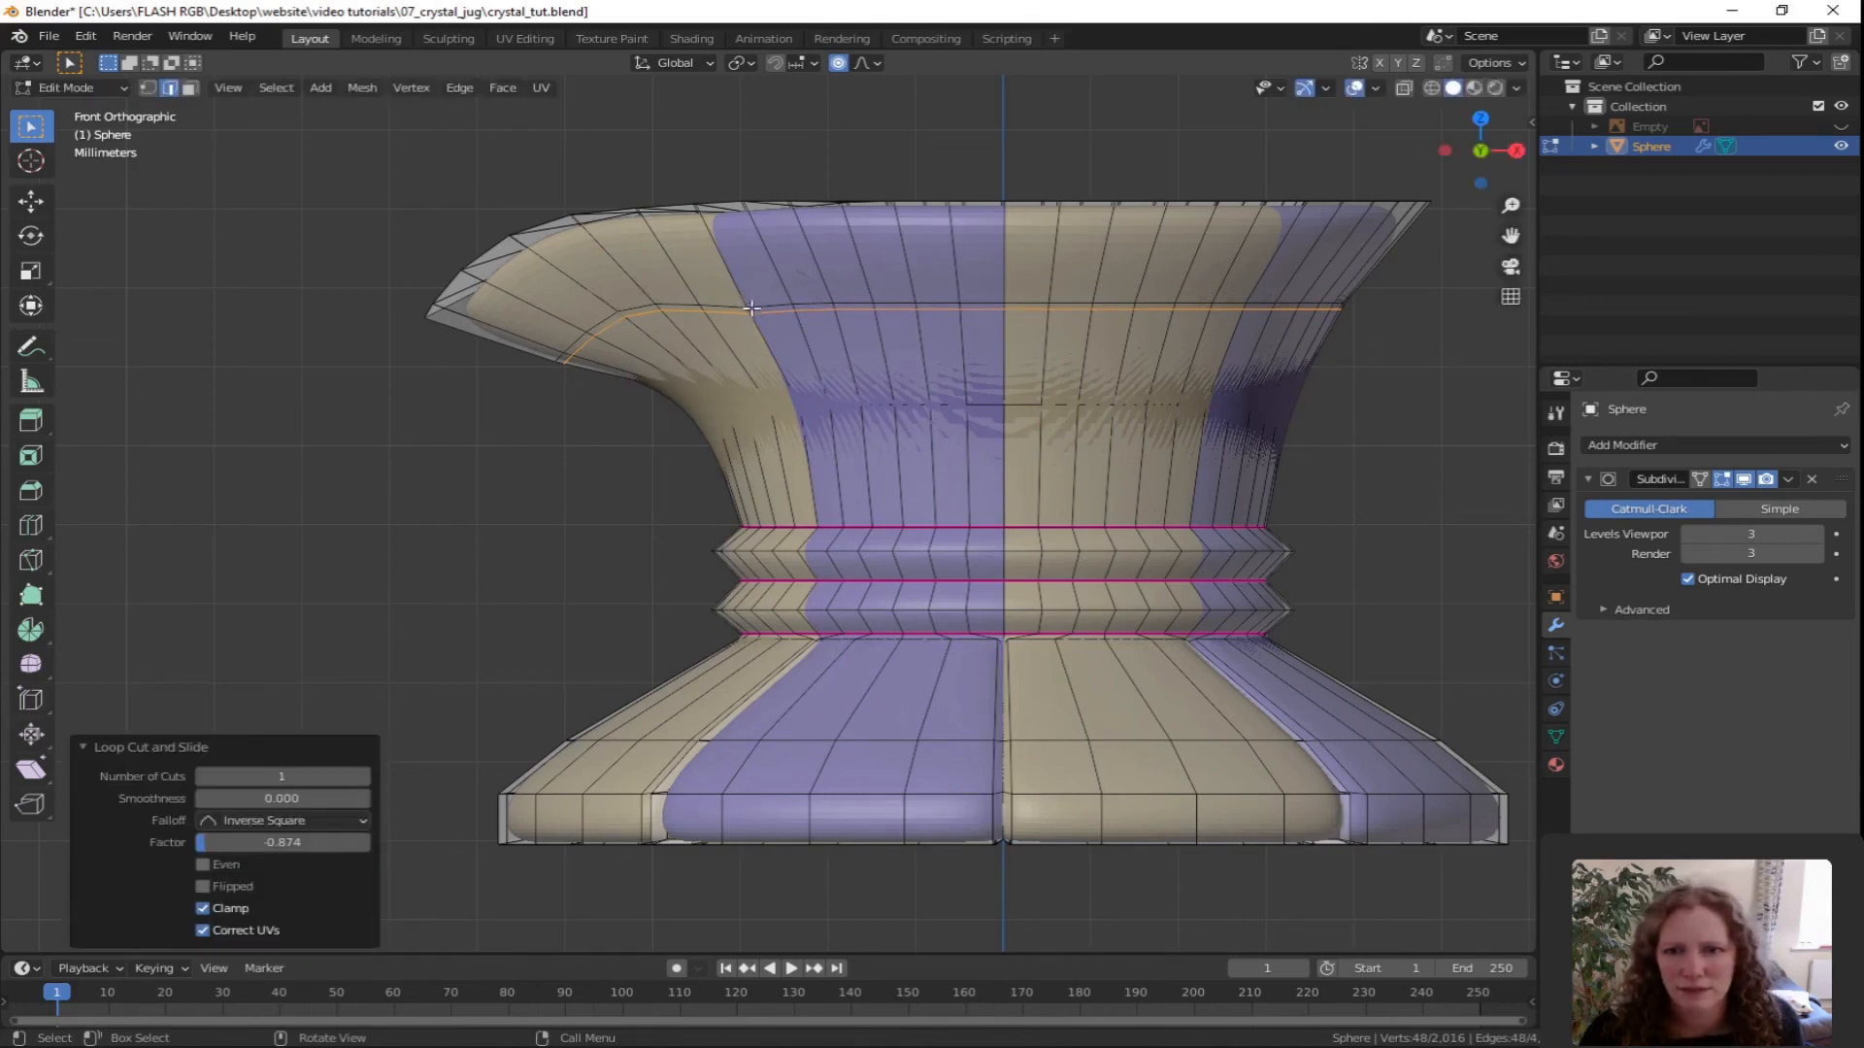
Turn off proportional editing, scale the new edge loop to 0.947 on all axes, and give it an edge crease of 1.000.
left_click(836, 64)
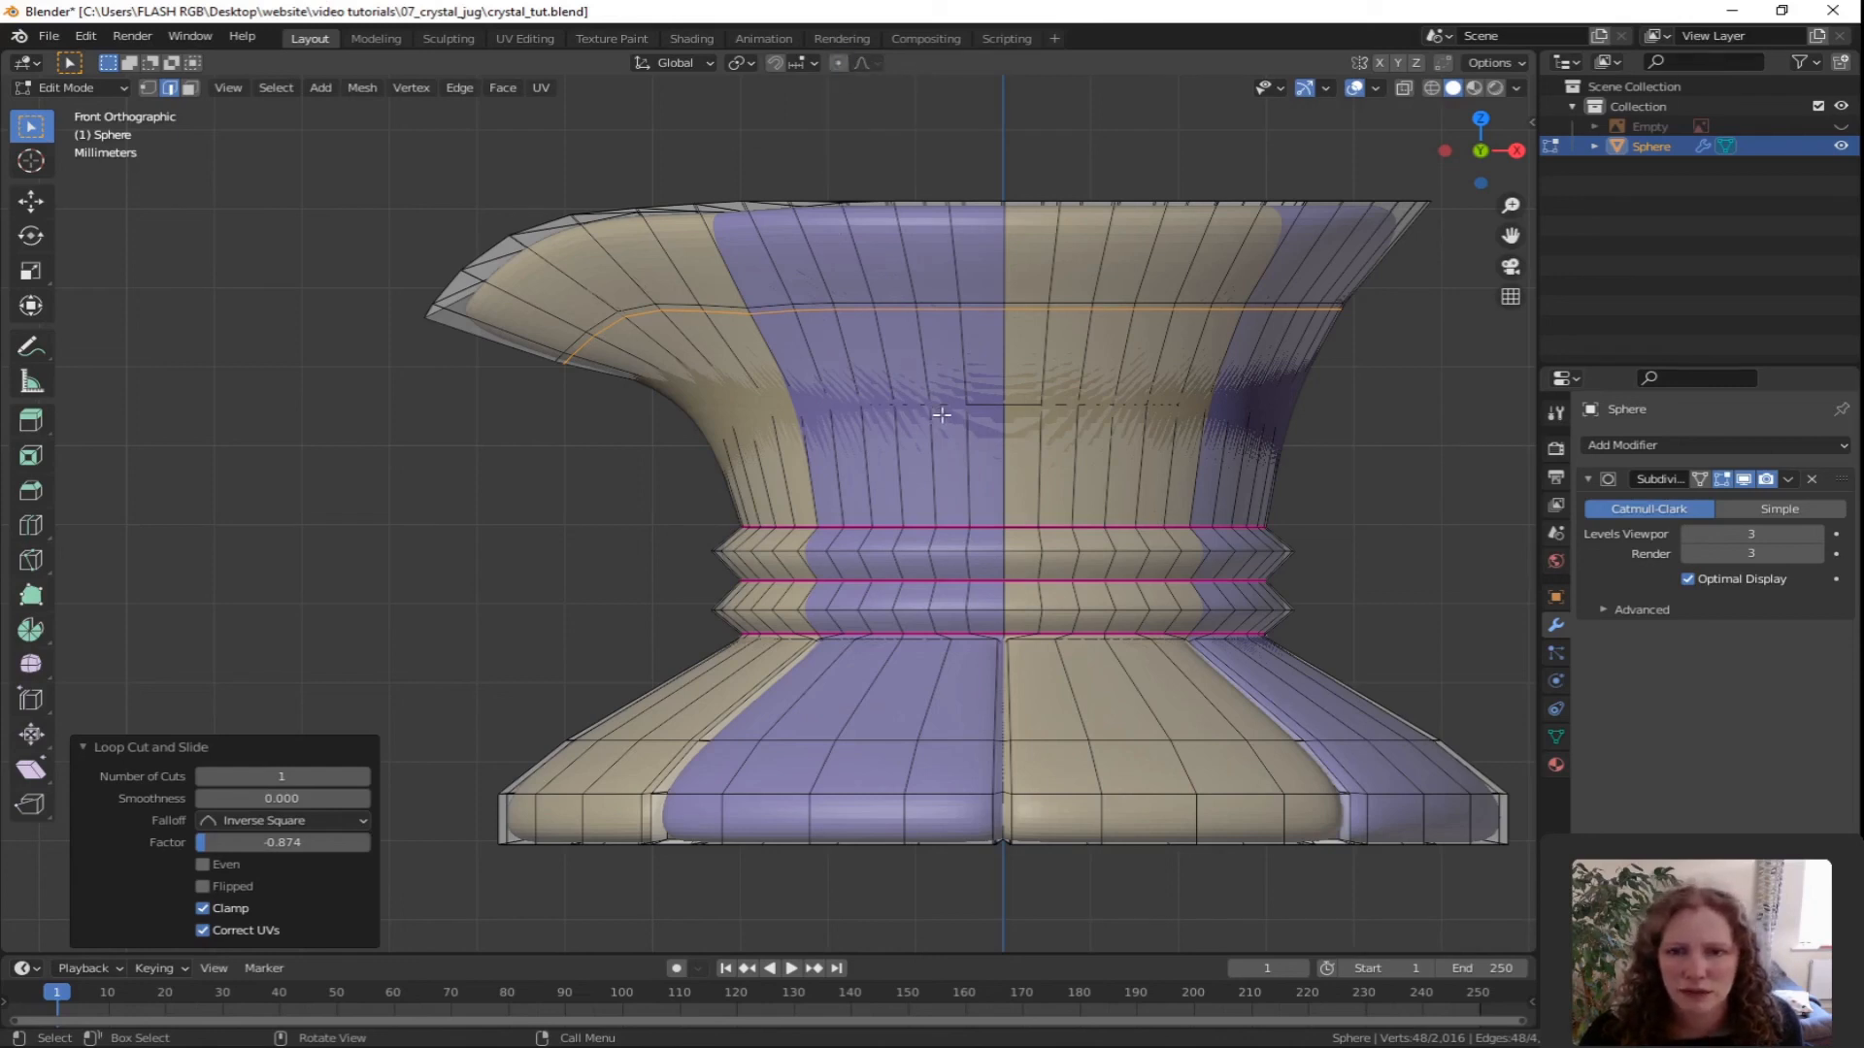
key("s")
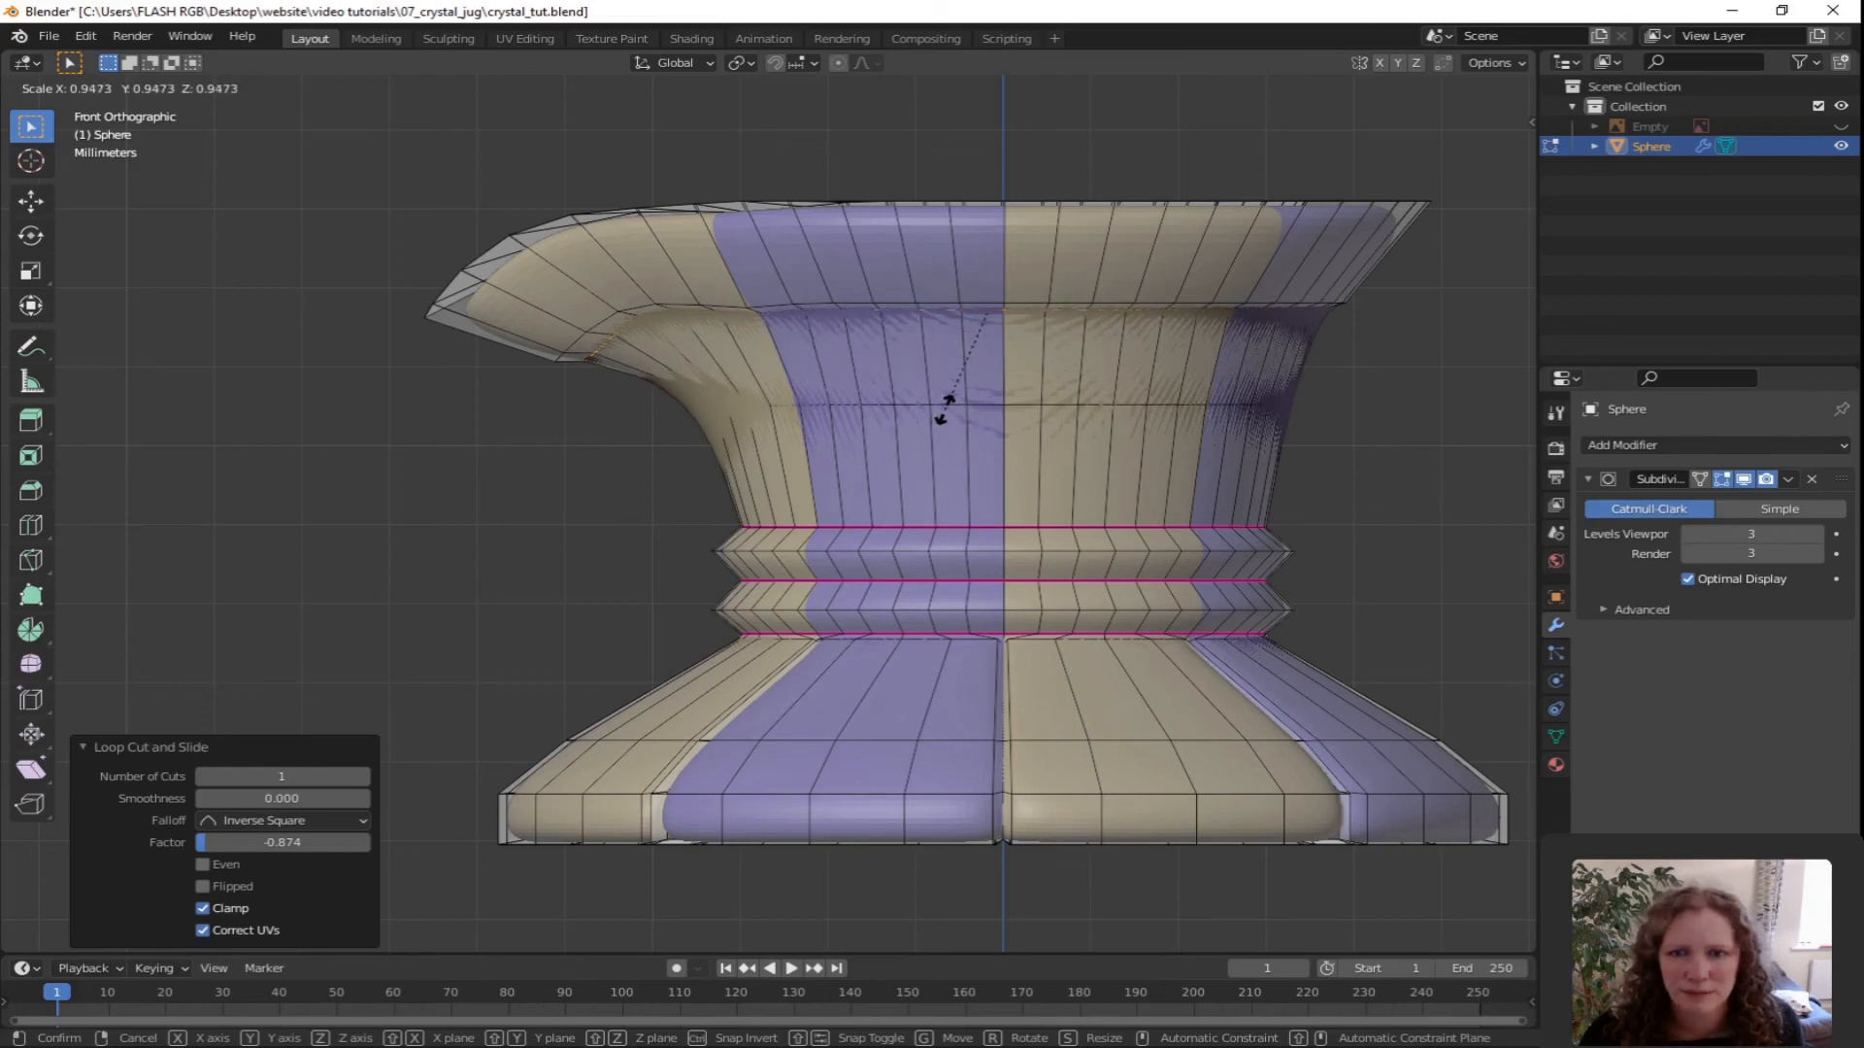
left_click(944, 415)
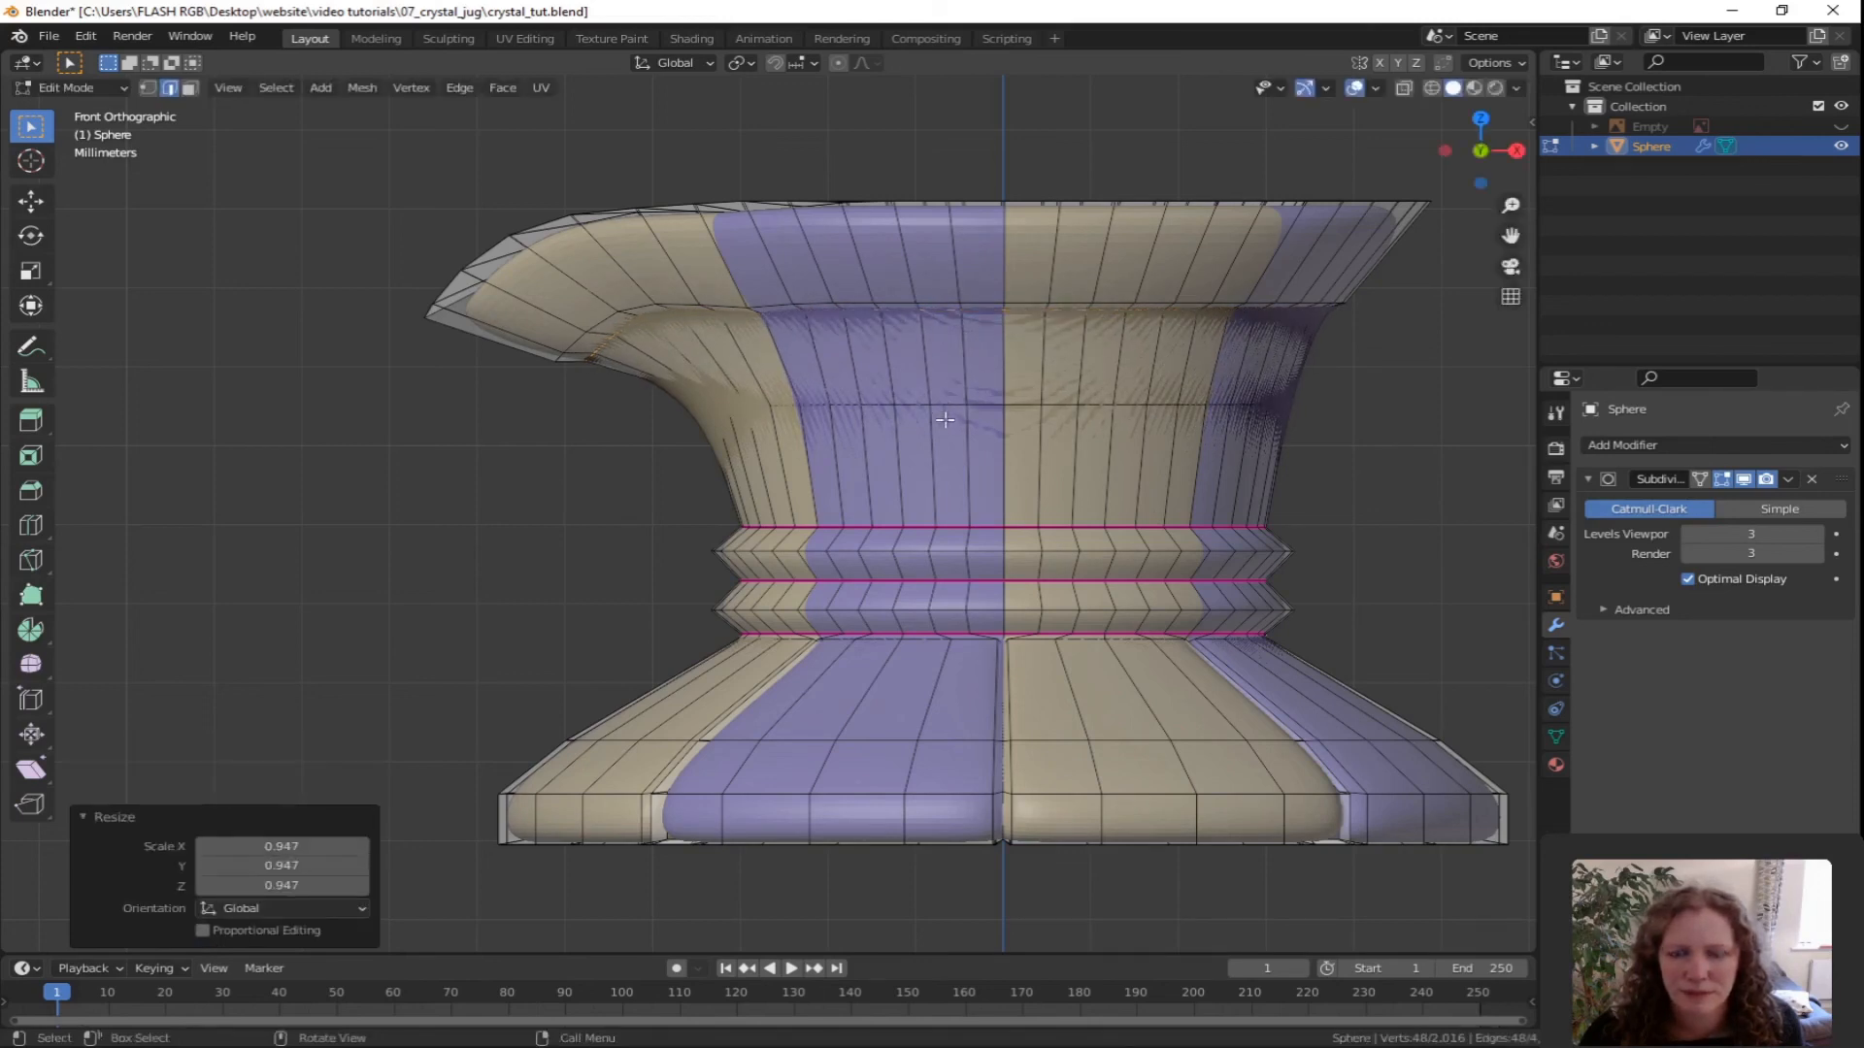
left_click(473, 87)
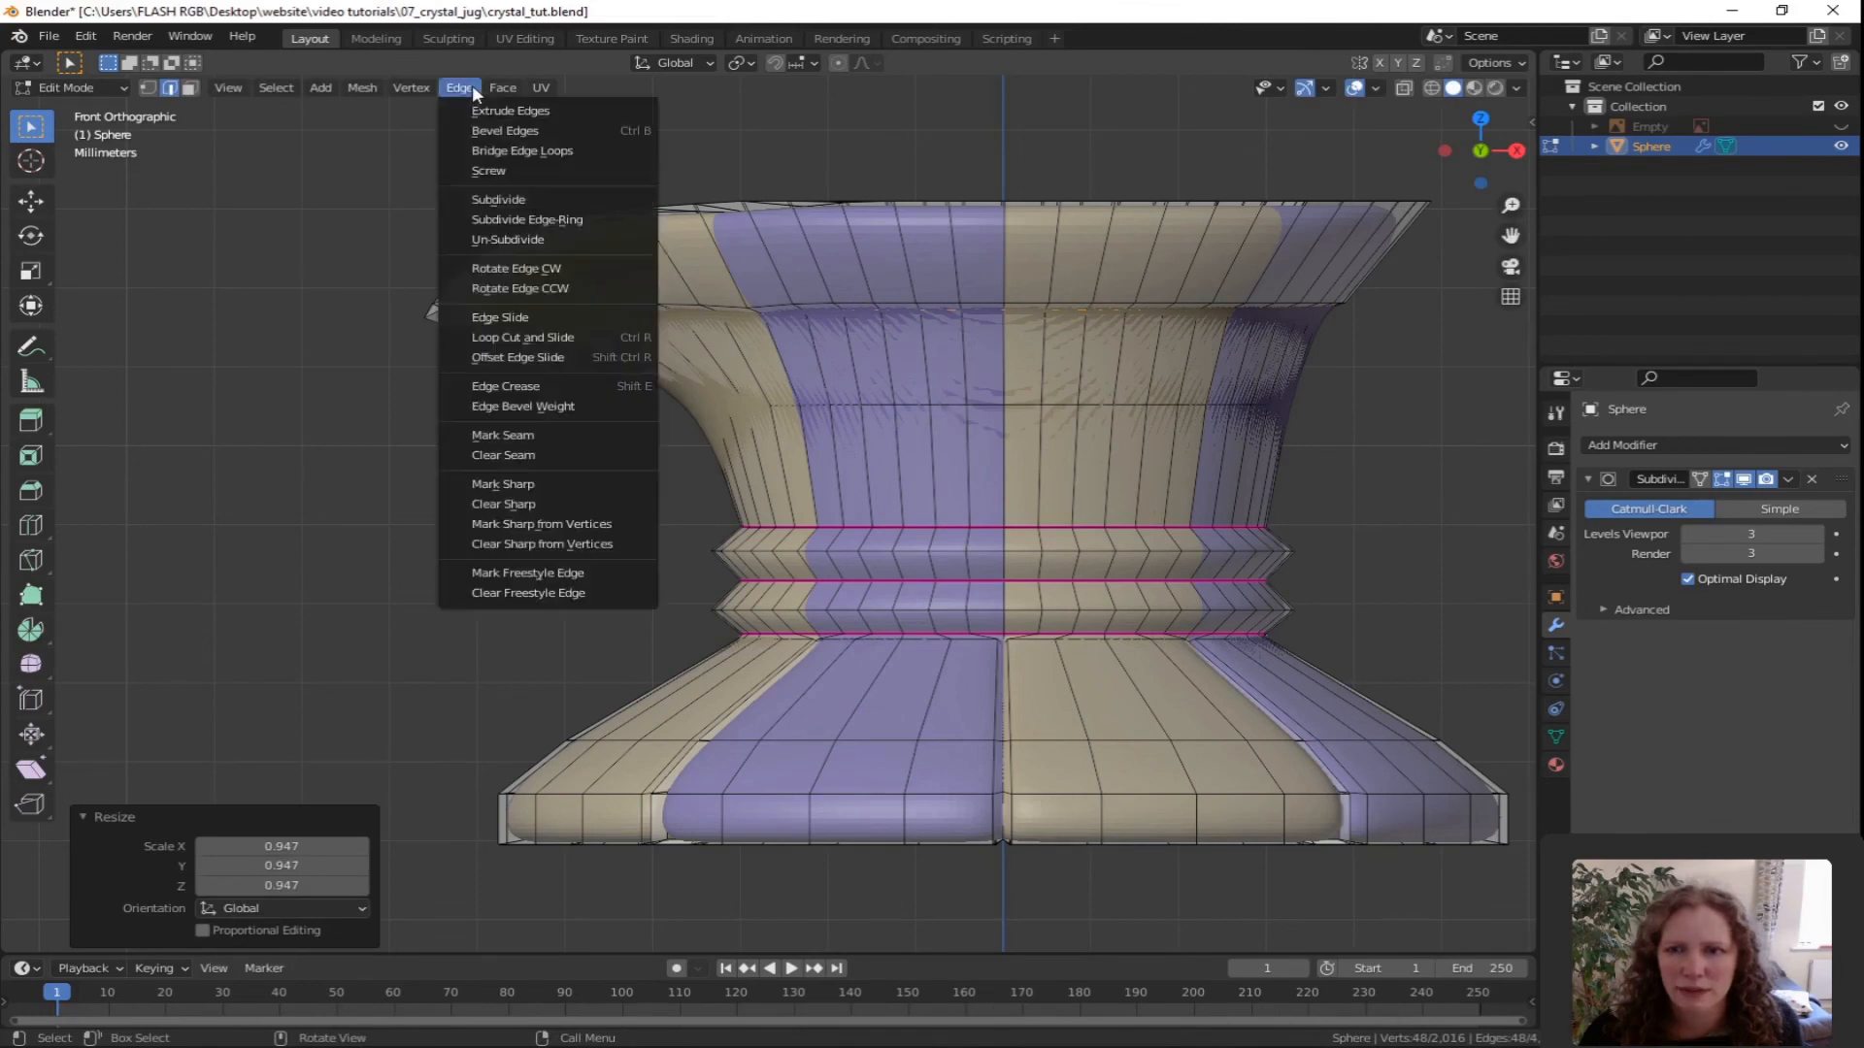
left_click(527, 387)
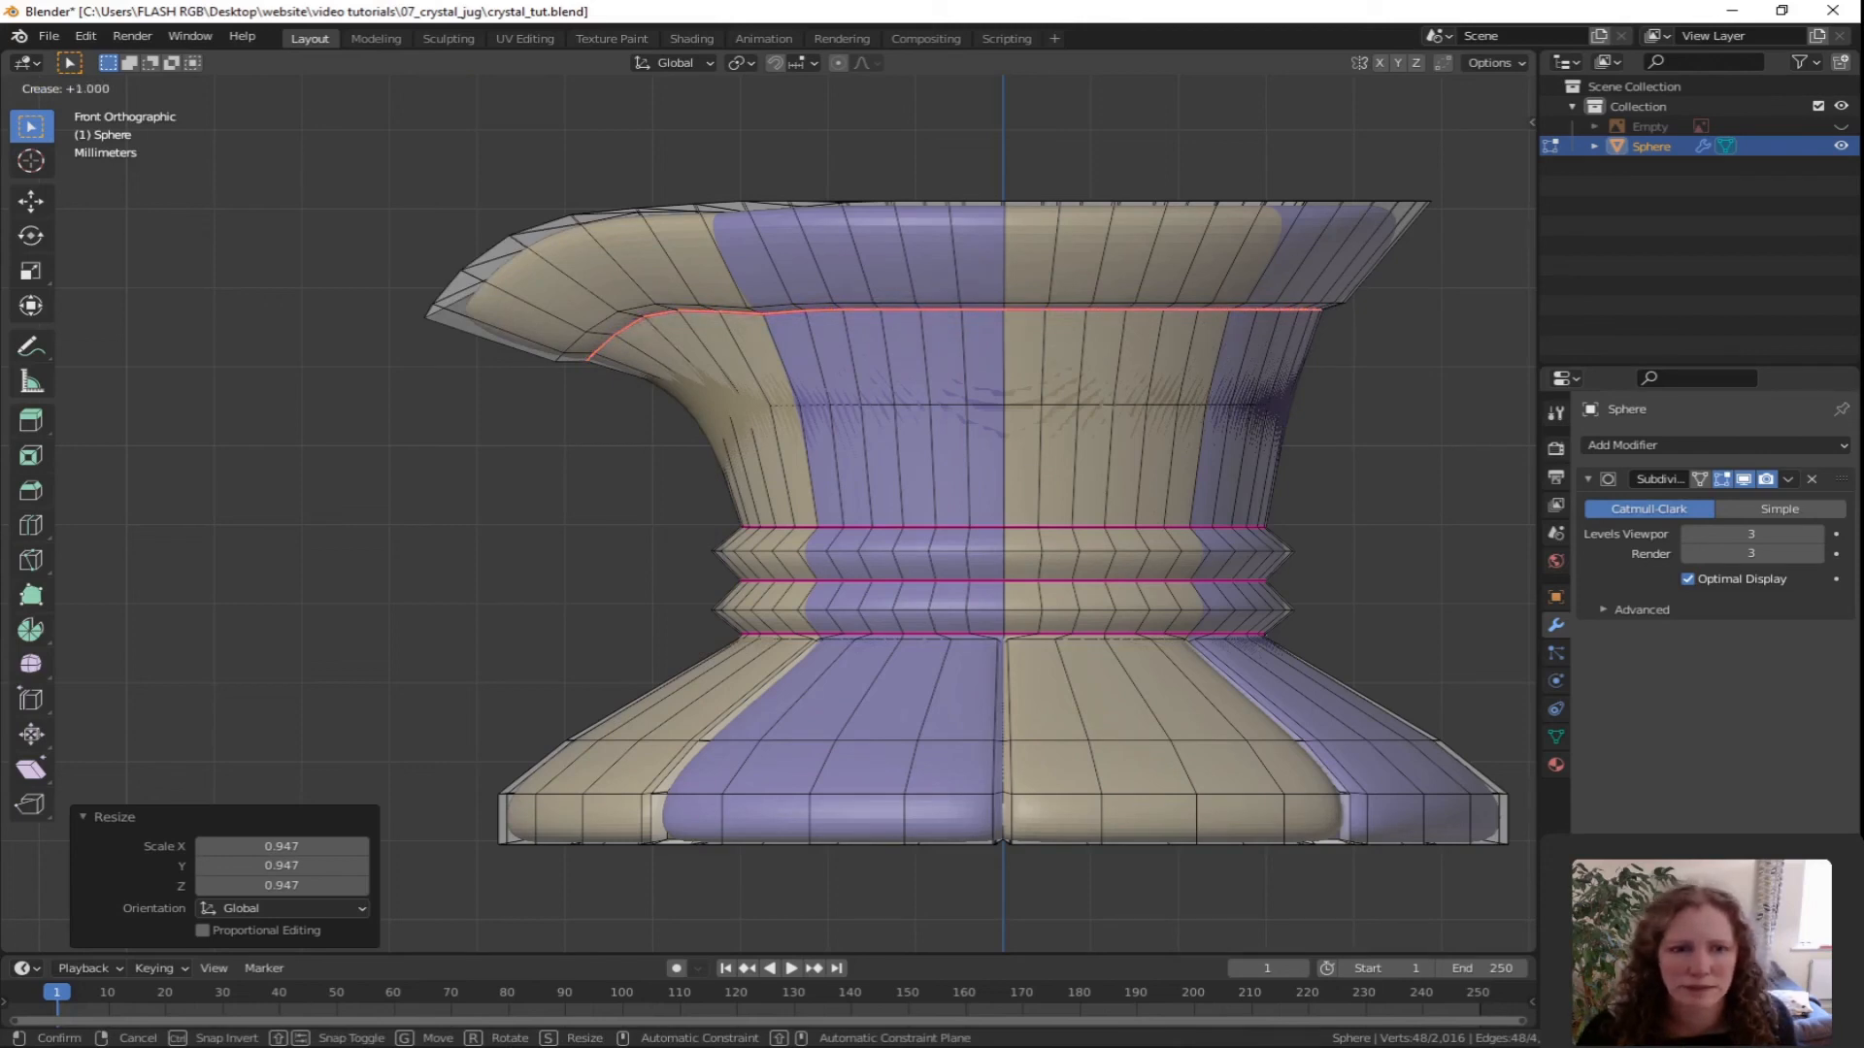
left_click(838, 445)
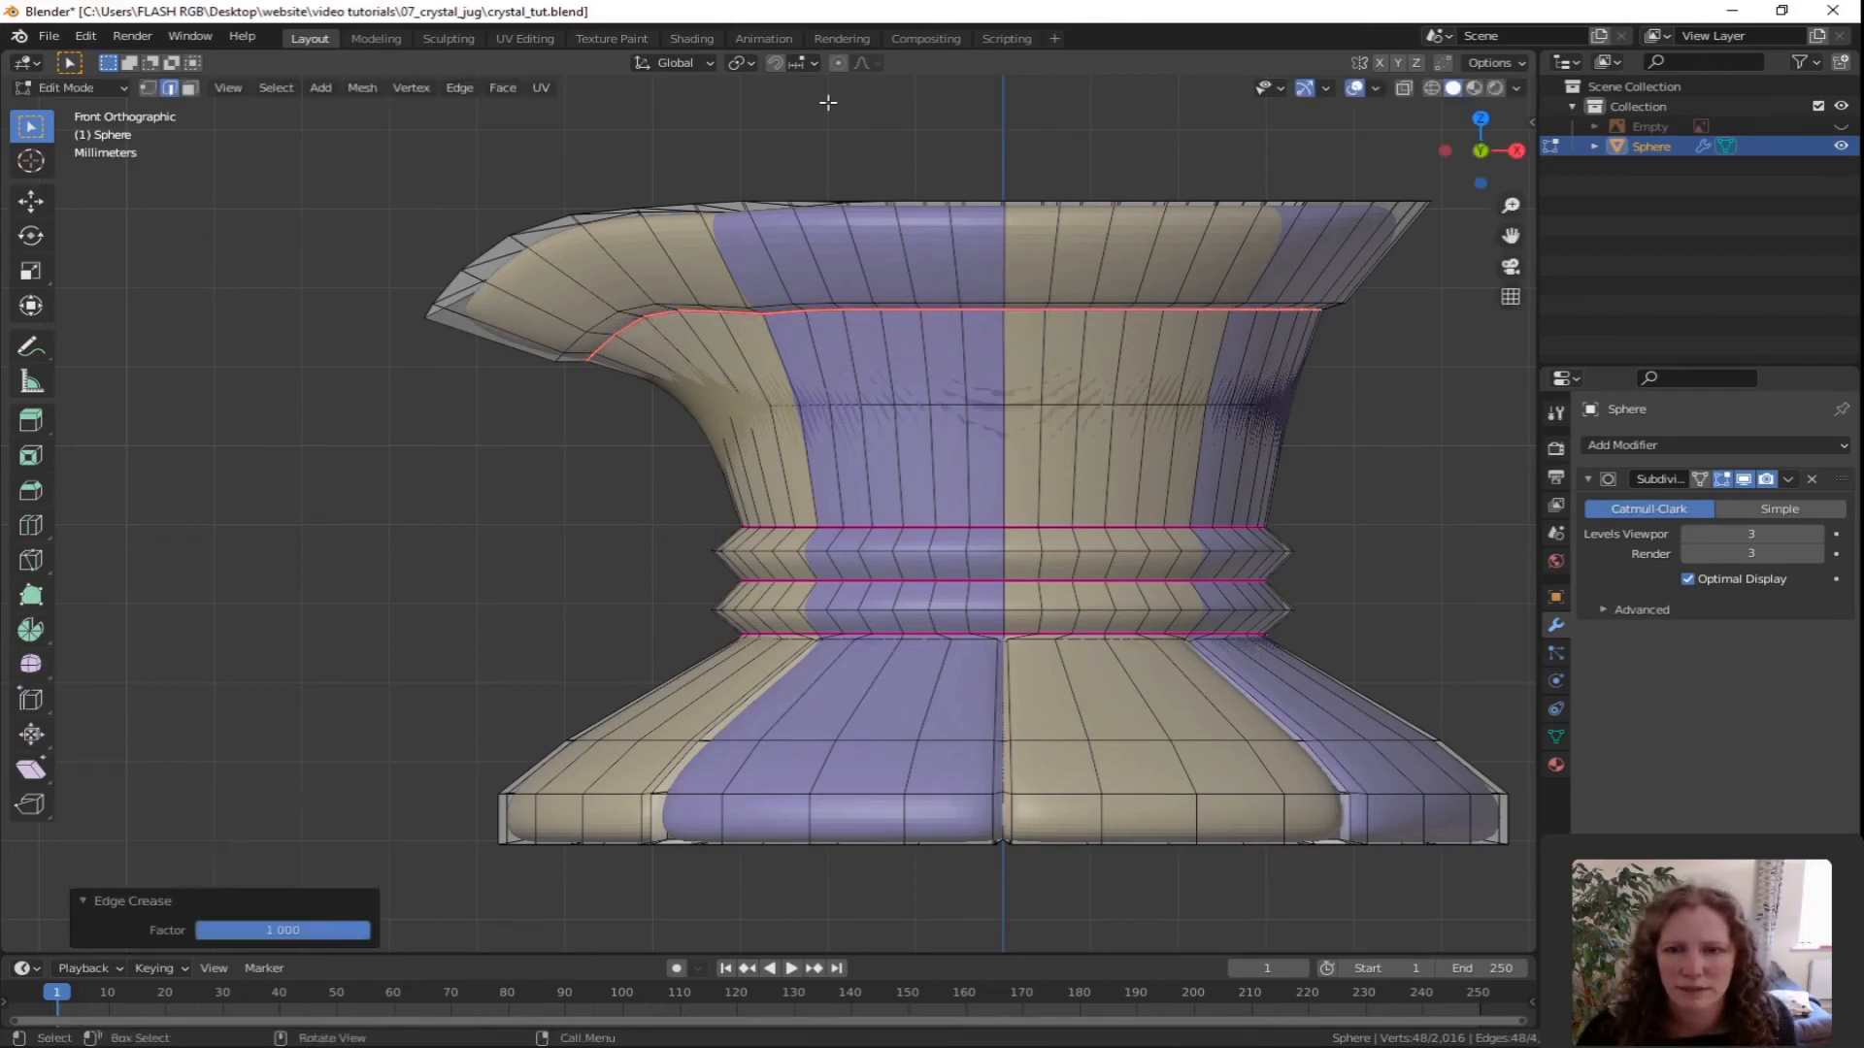
Select only the edge loop directly above the creased one beneath the rim and set its edge crease to 1.000.
scroll(837, 446, "up", 1)
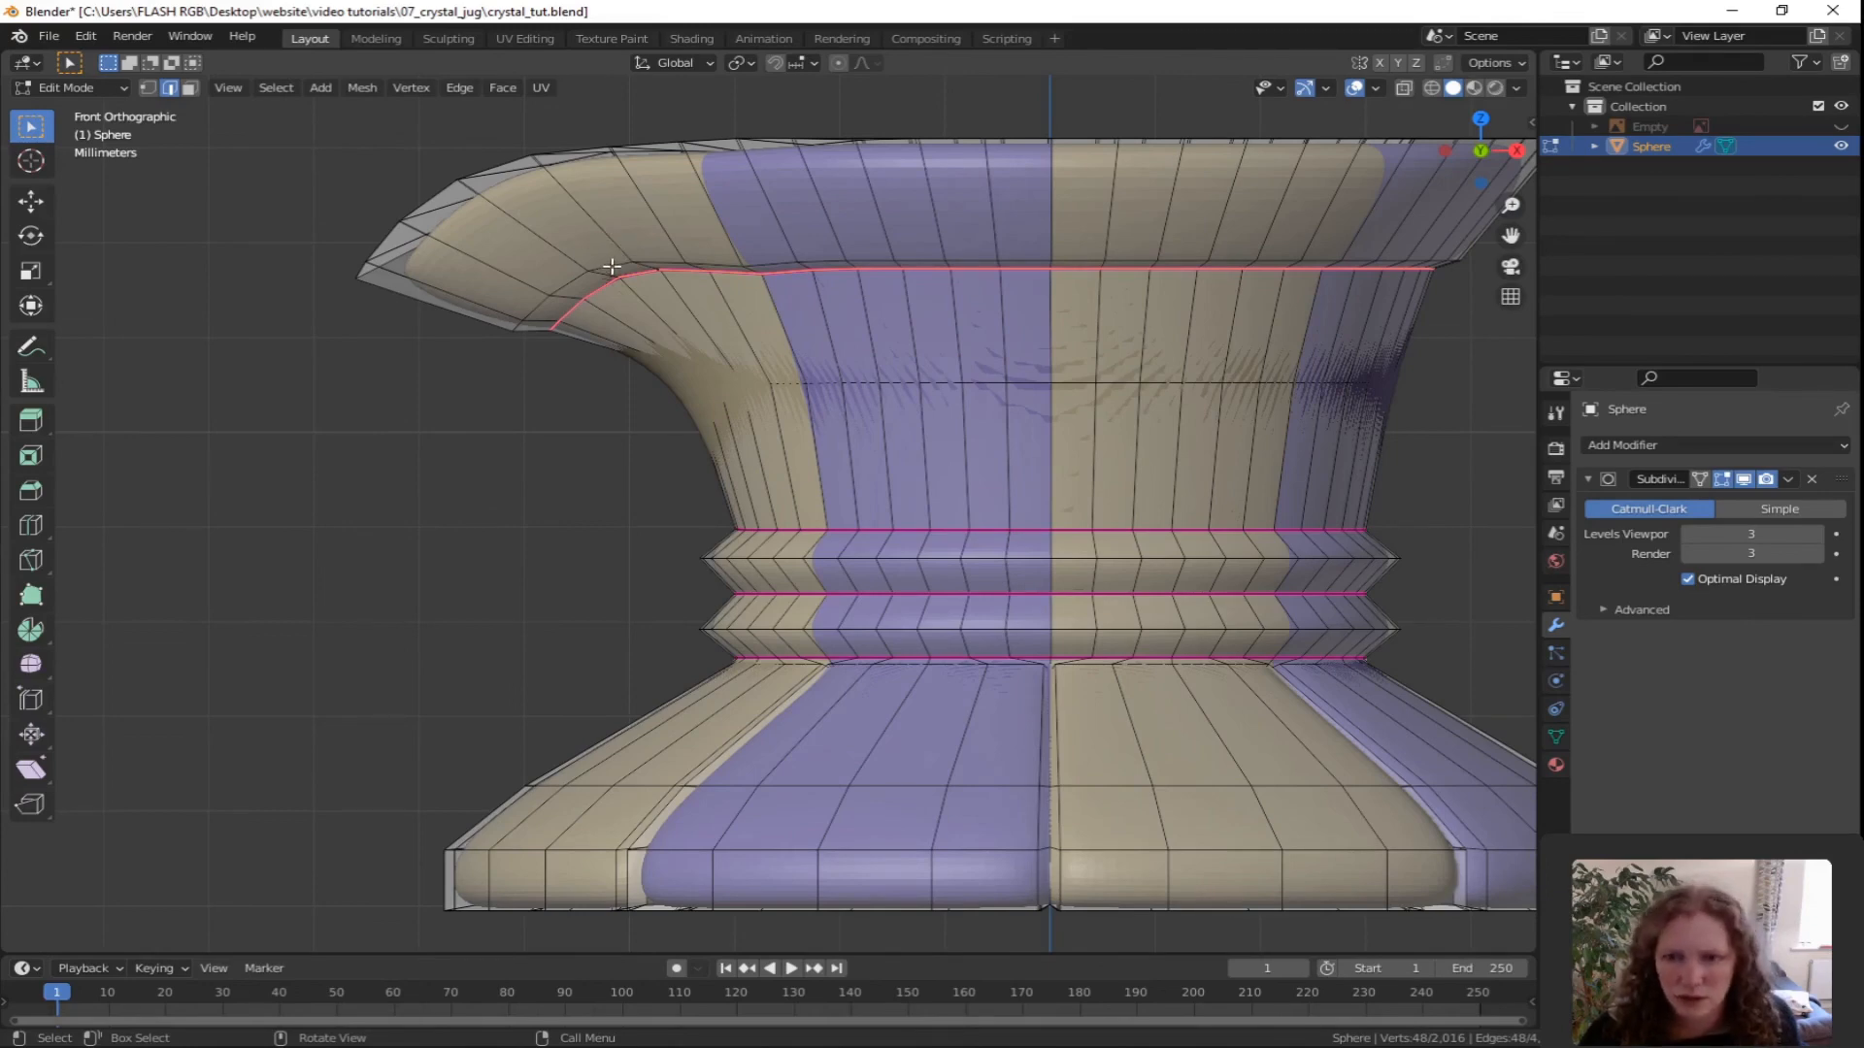
key("alt+a")
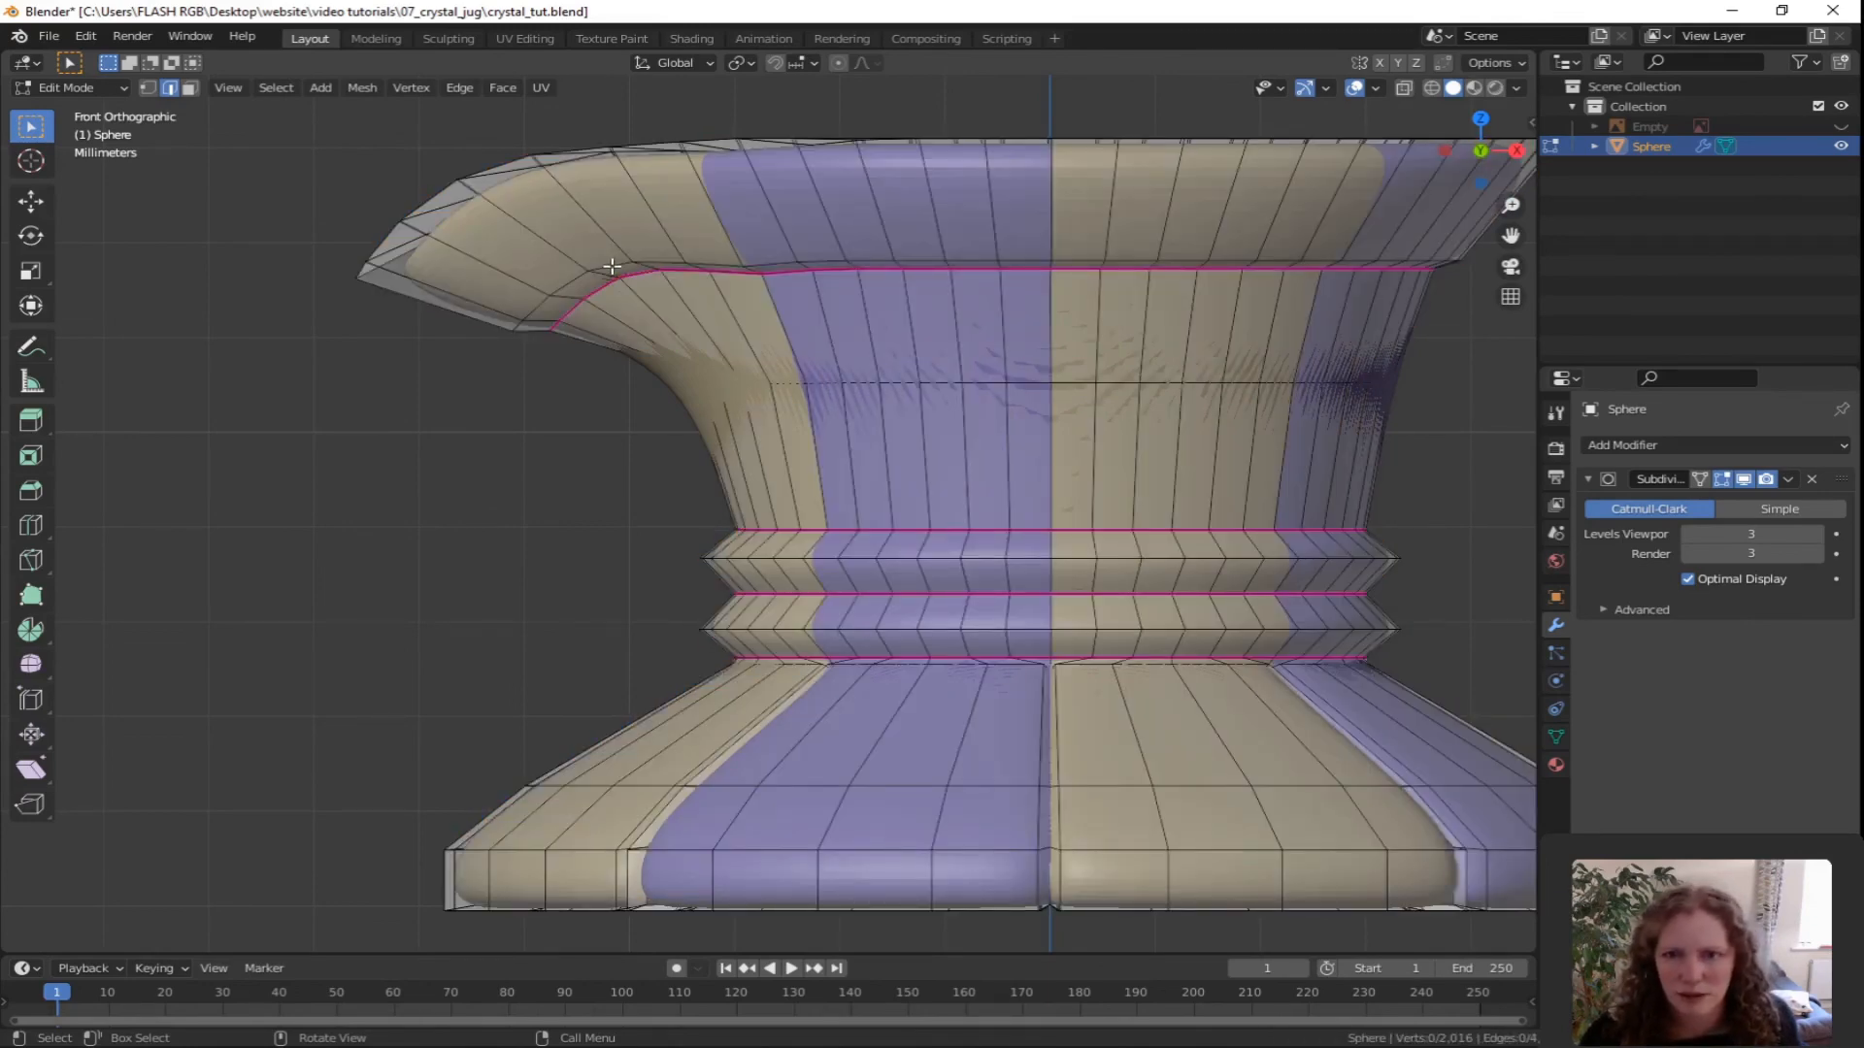
left_click(611, 266, "alt")
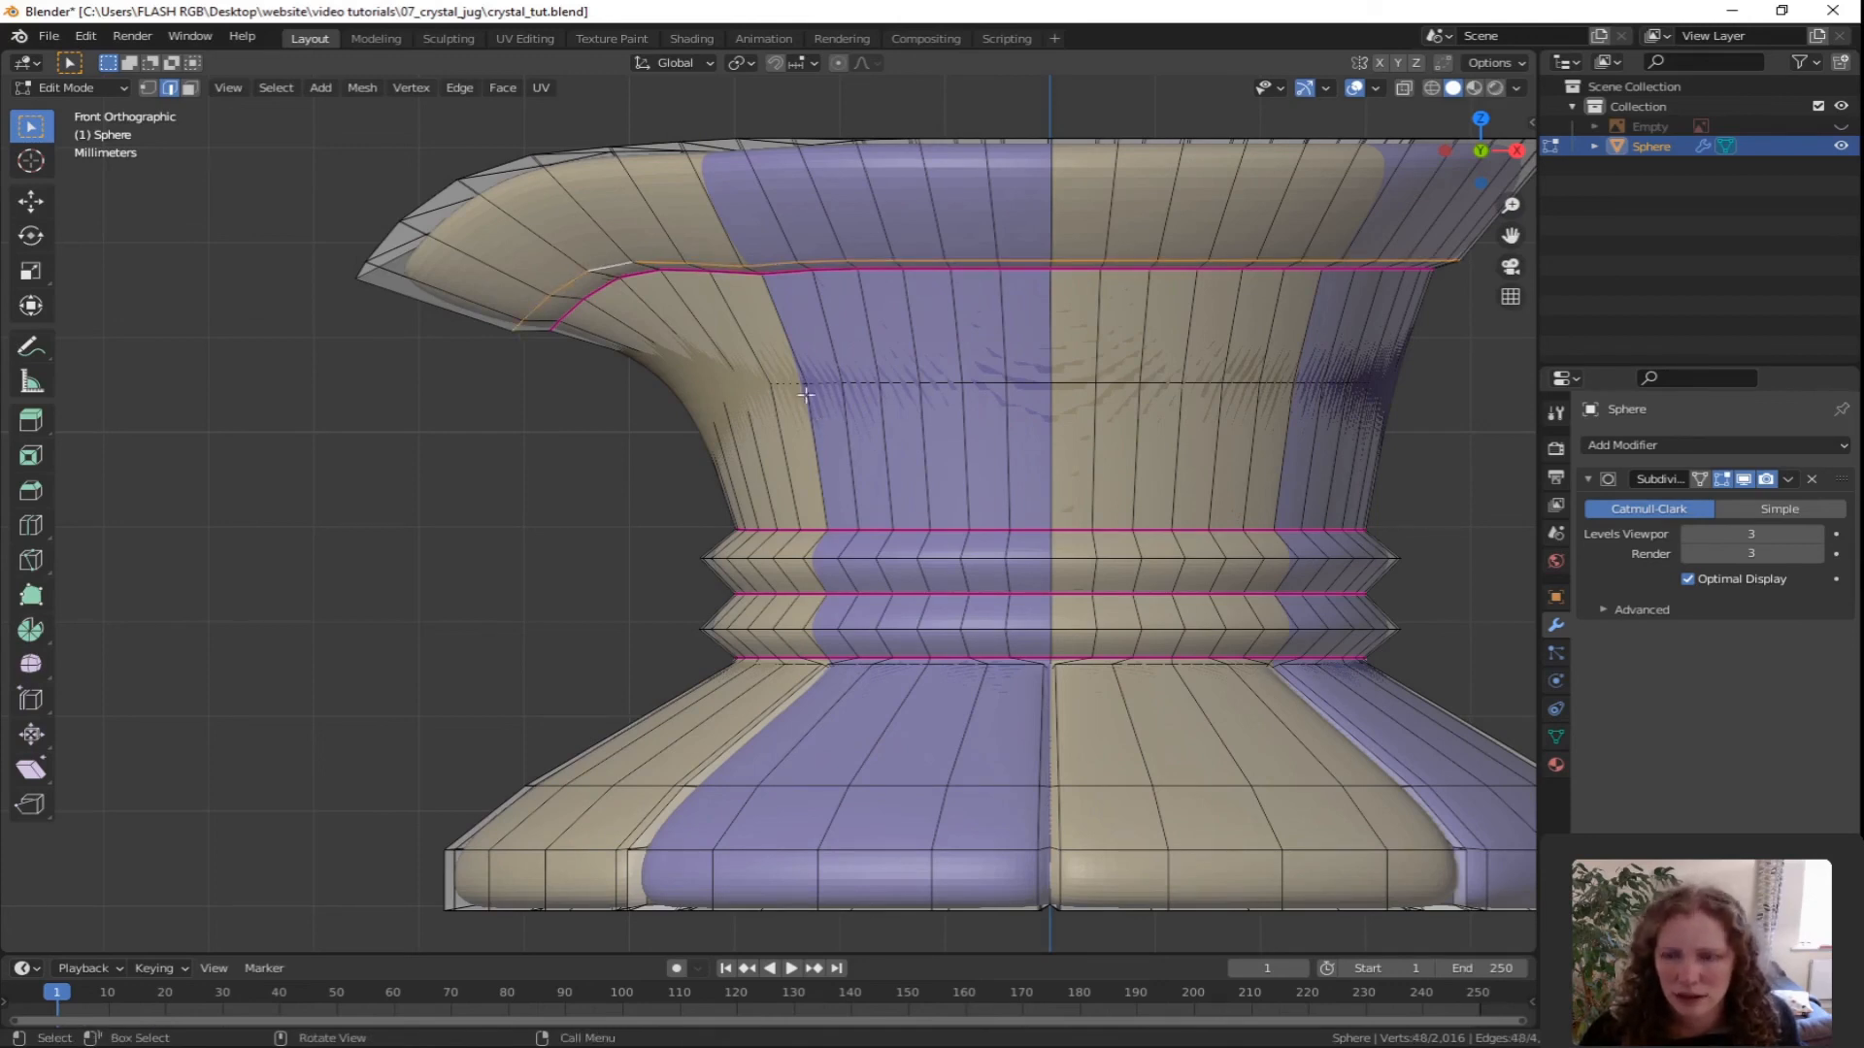
left_click(459, 88)
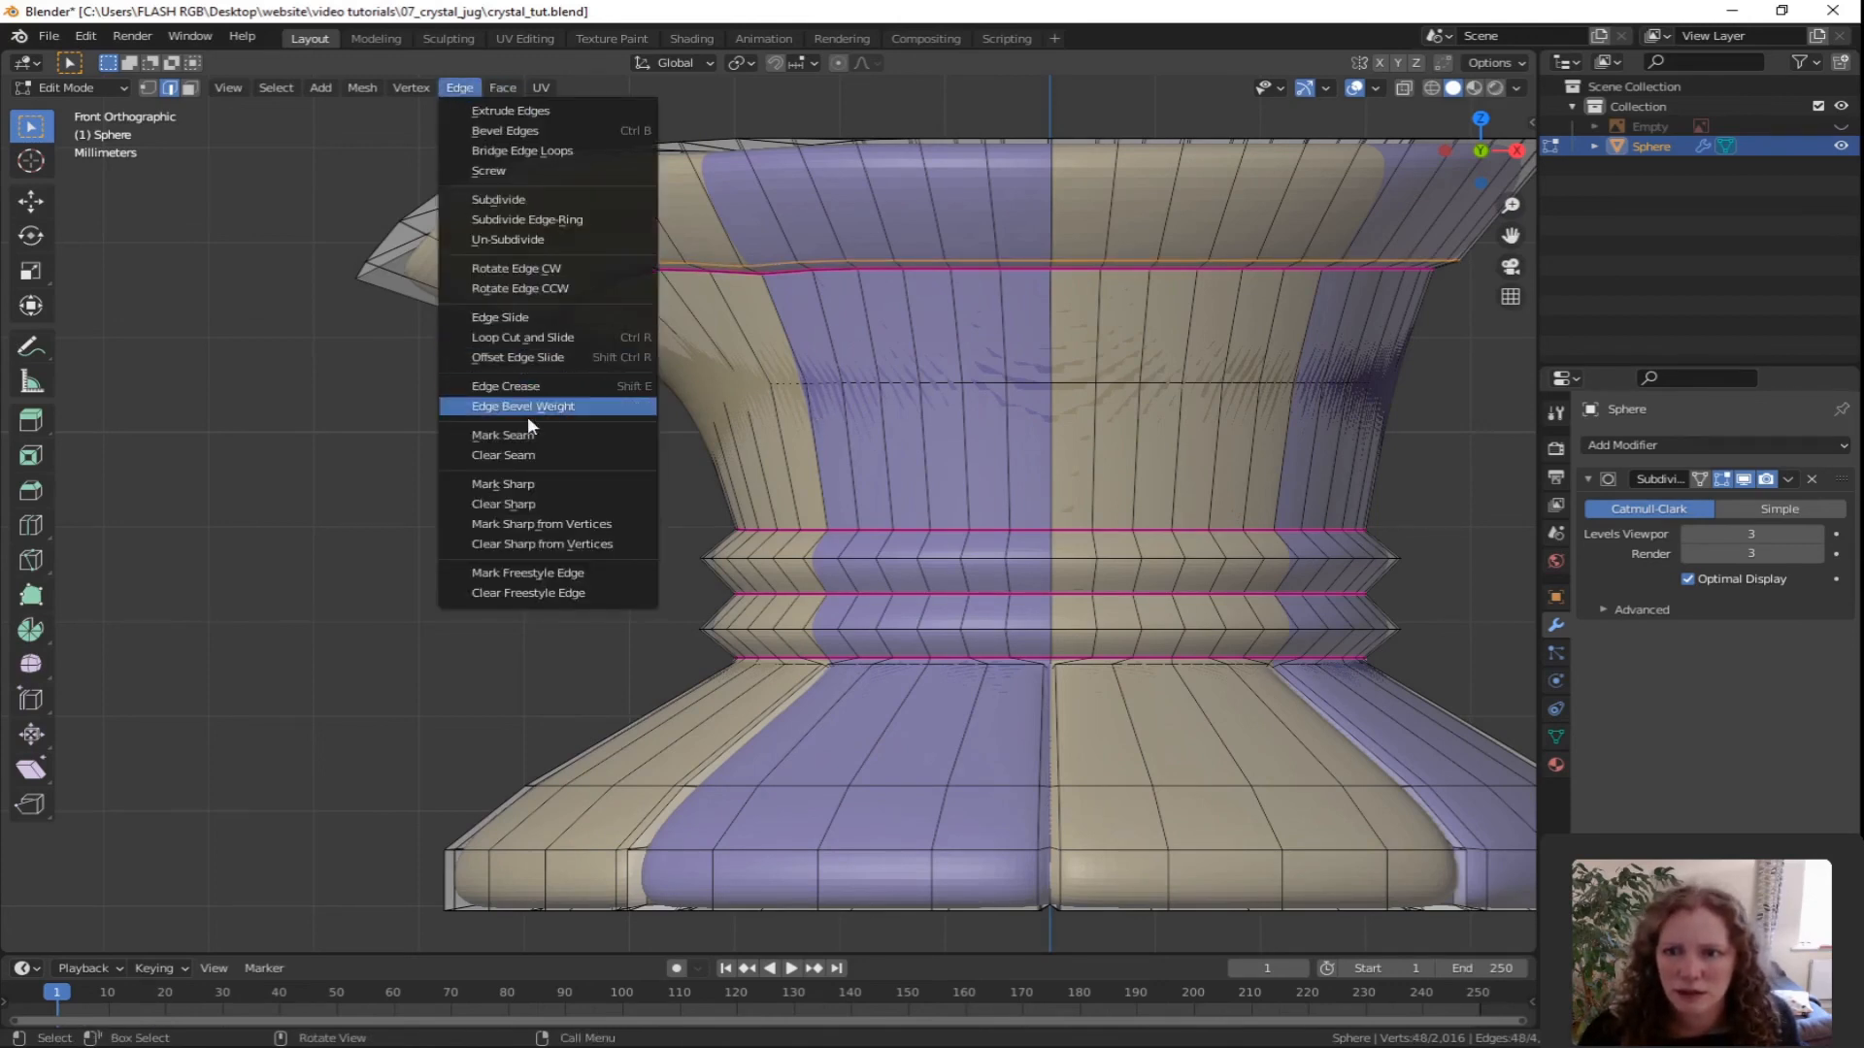
left_click(514, 385)
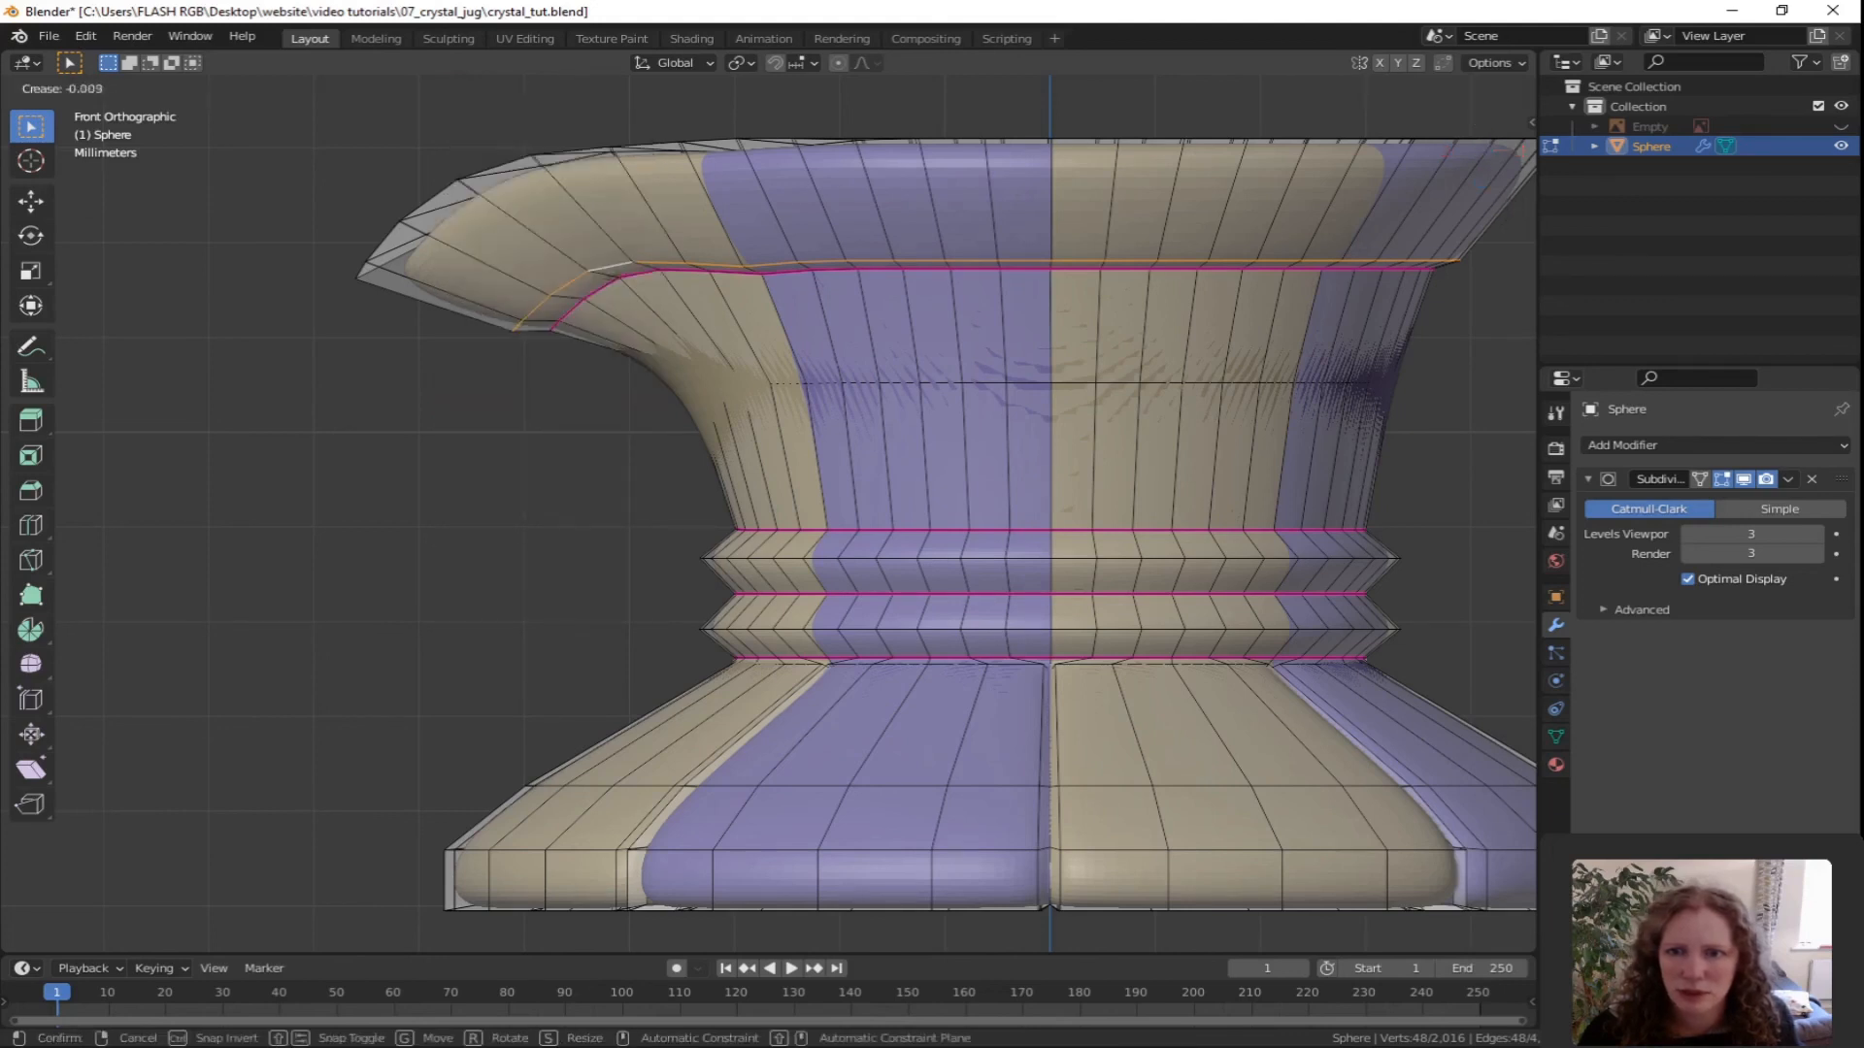
left_click(848, 203)
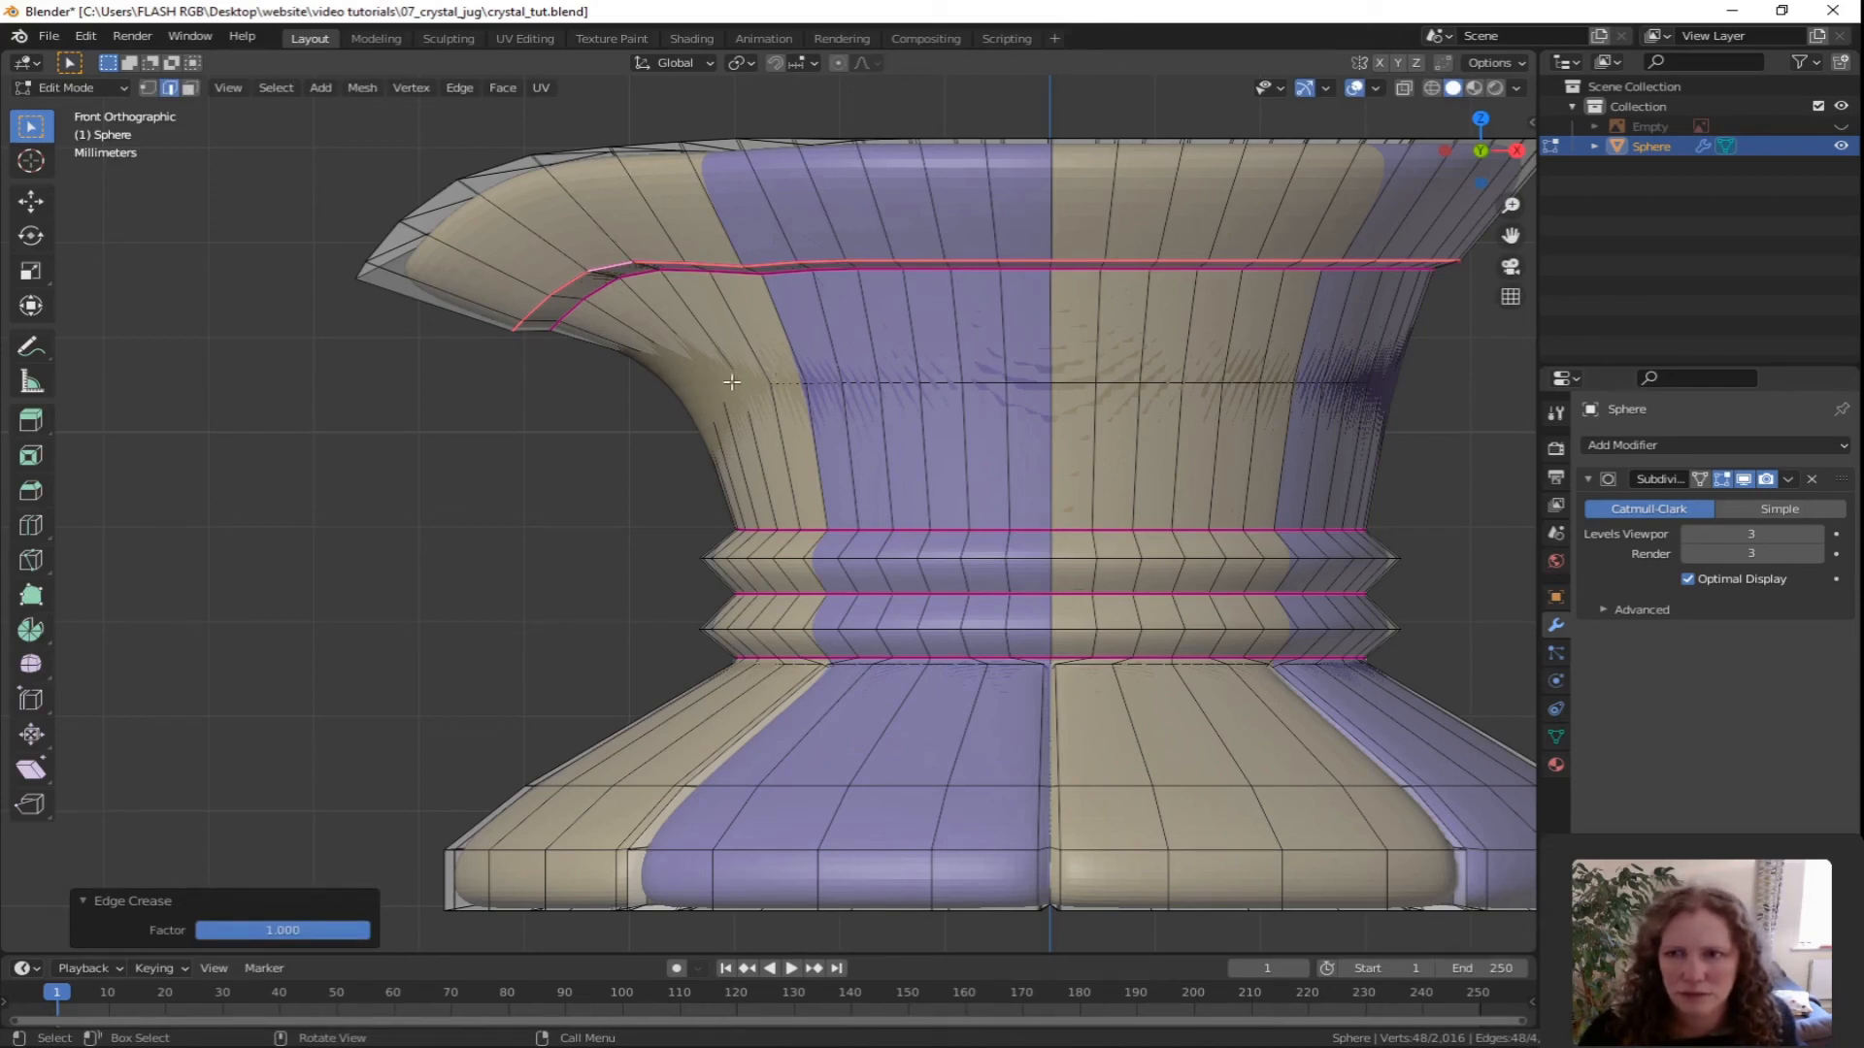
Return to Object Mode, check the creased rim in perspective and front view, and save crystal_tut.blend.
key("Tab")
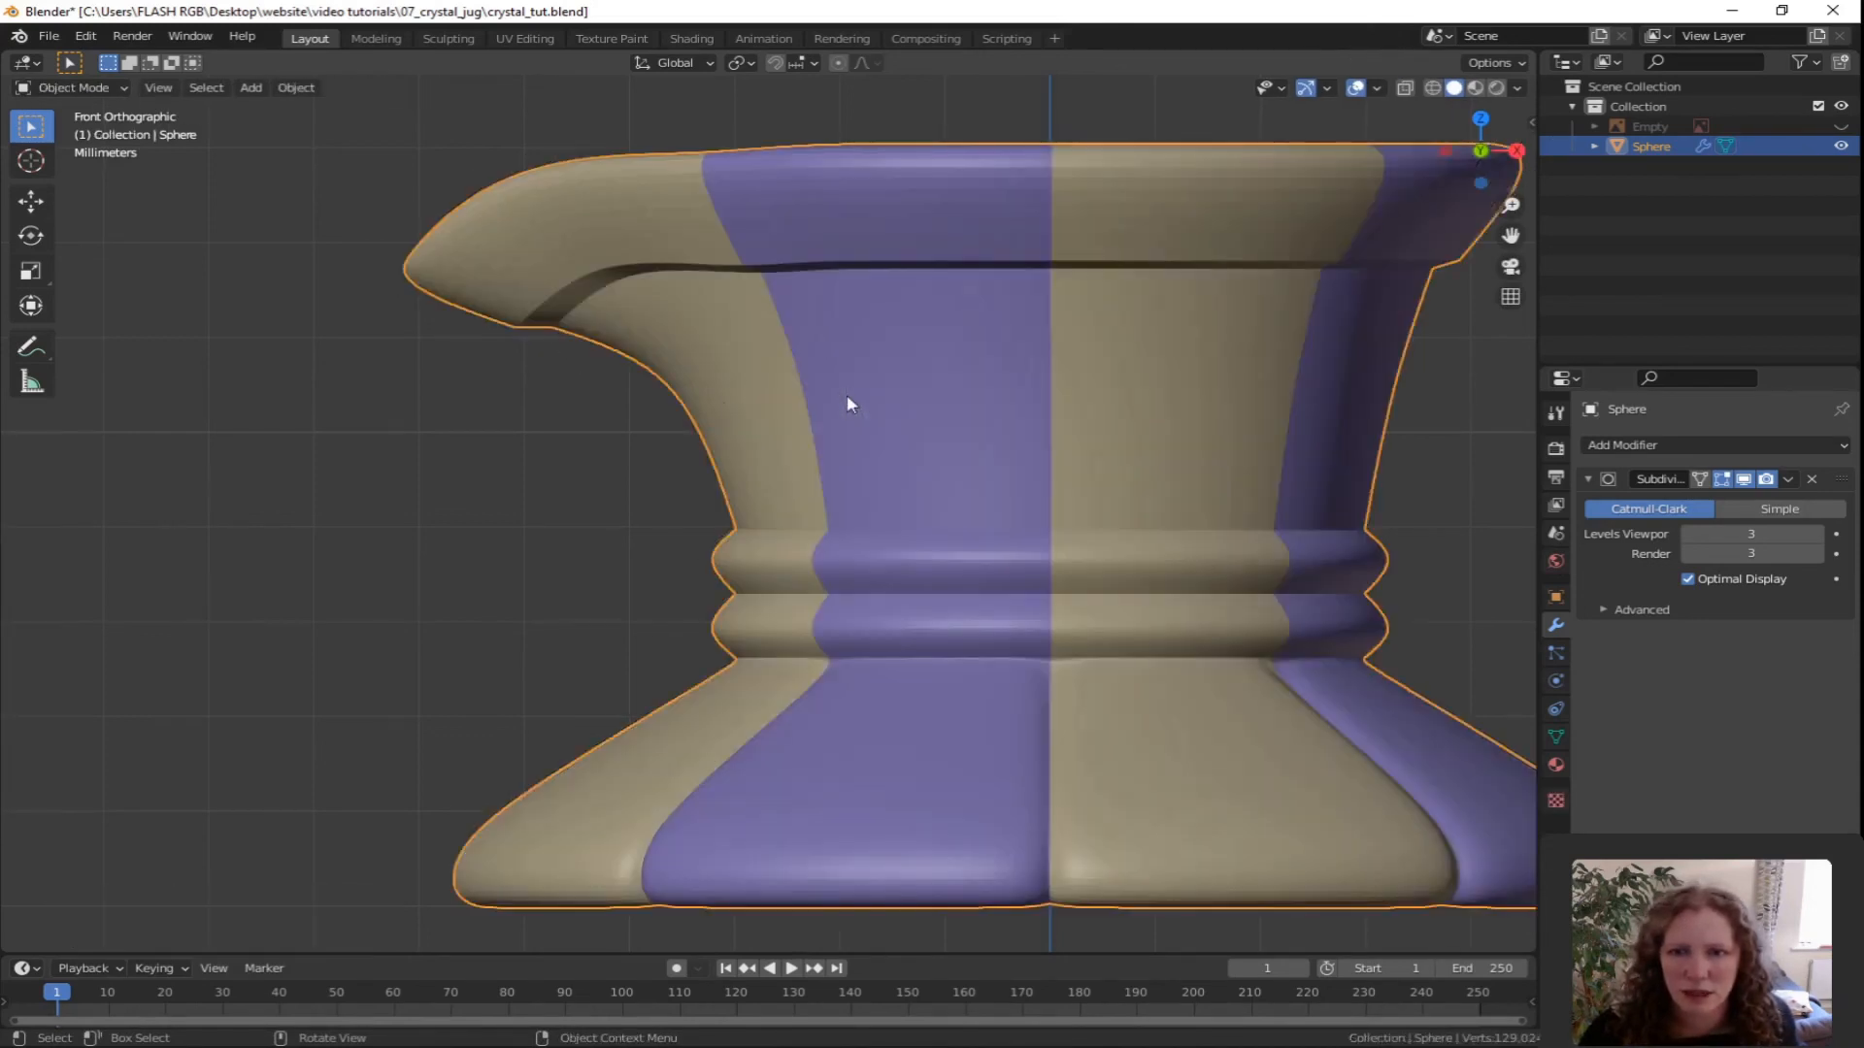
scroll(824, 408, "down", 2)
middle_click_drag(824, 407, 955, 551)
scroll(902, 433, "down", 3)
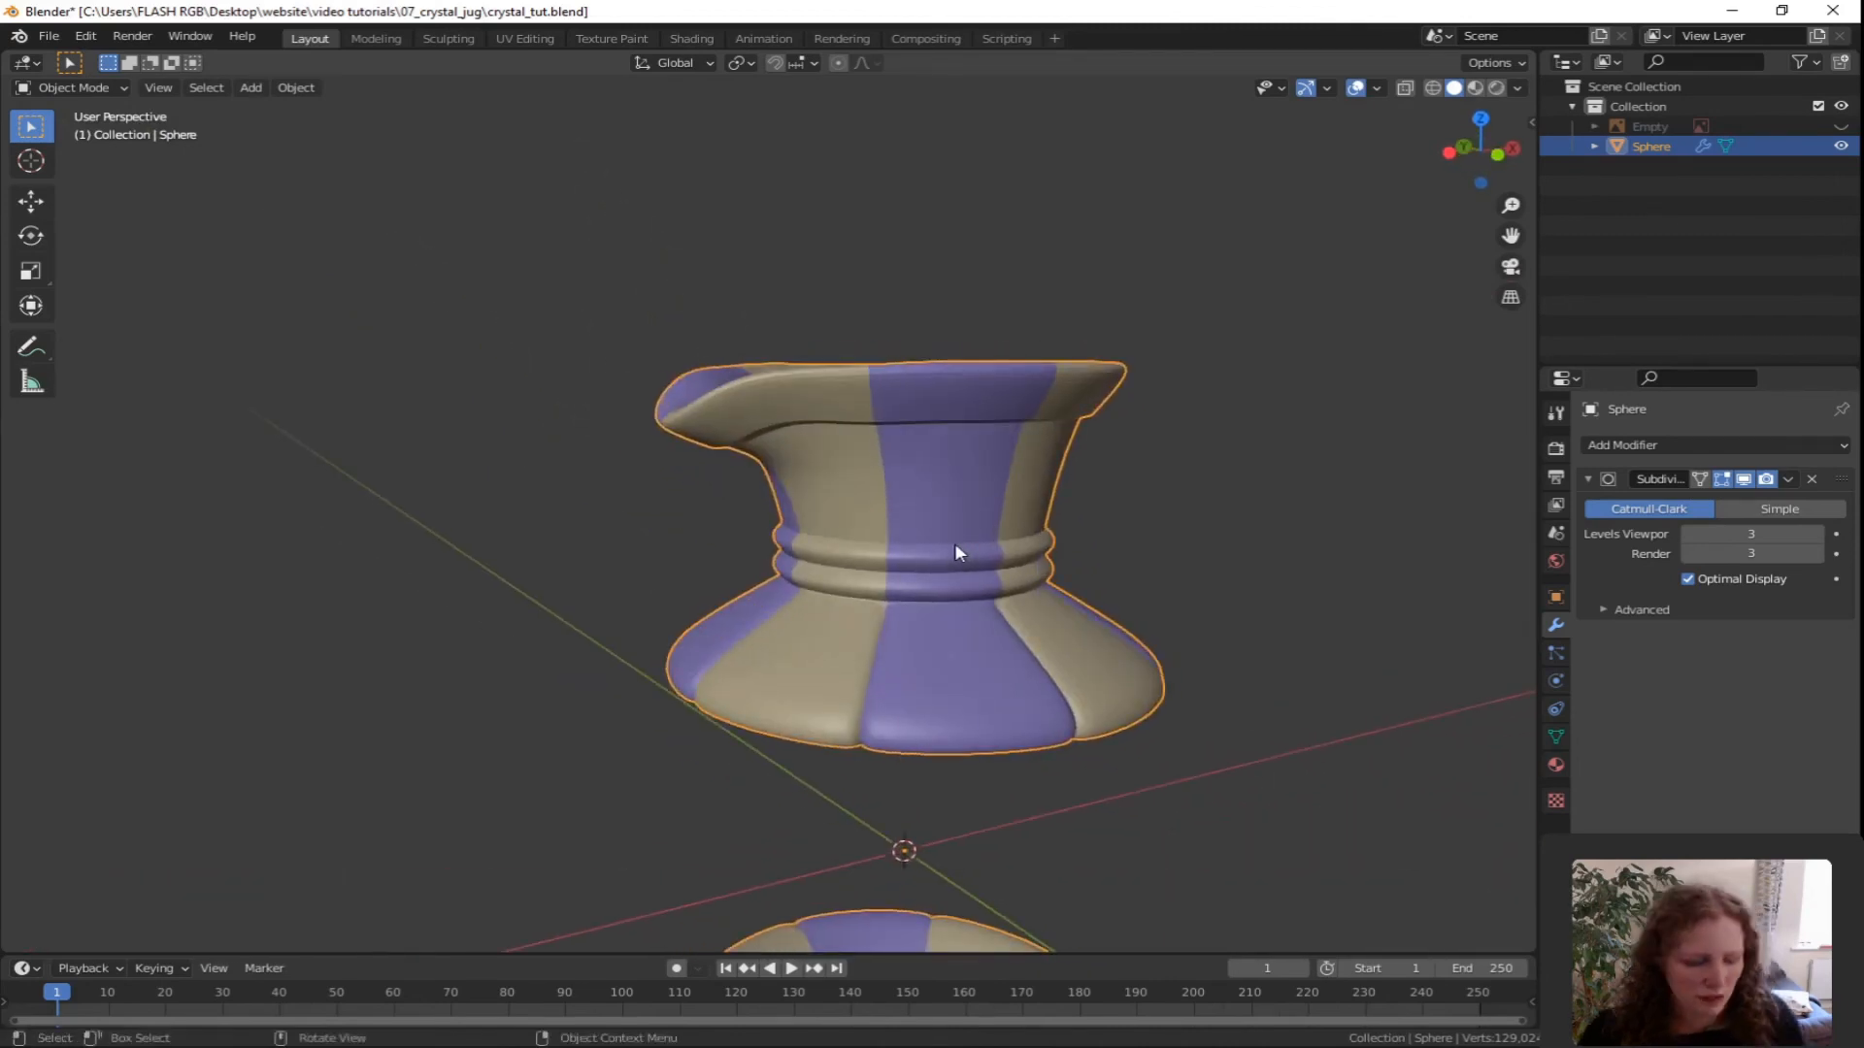
key("KP_1")
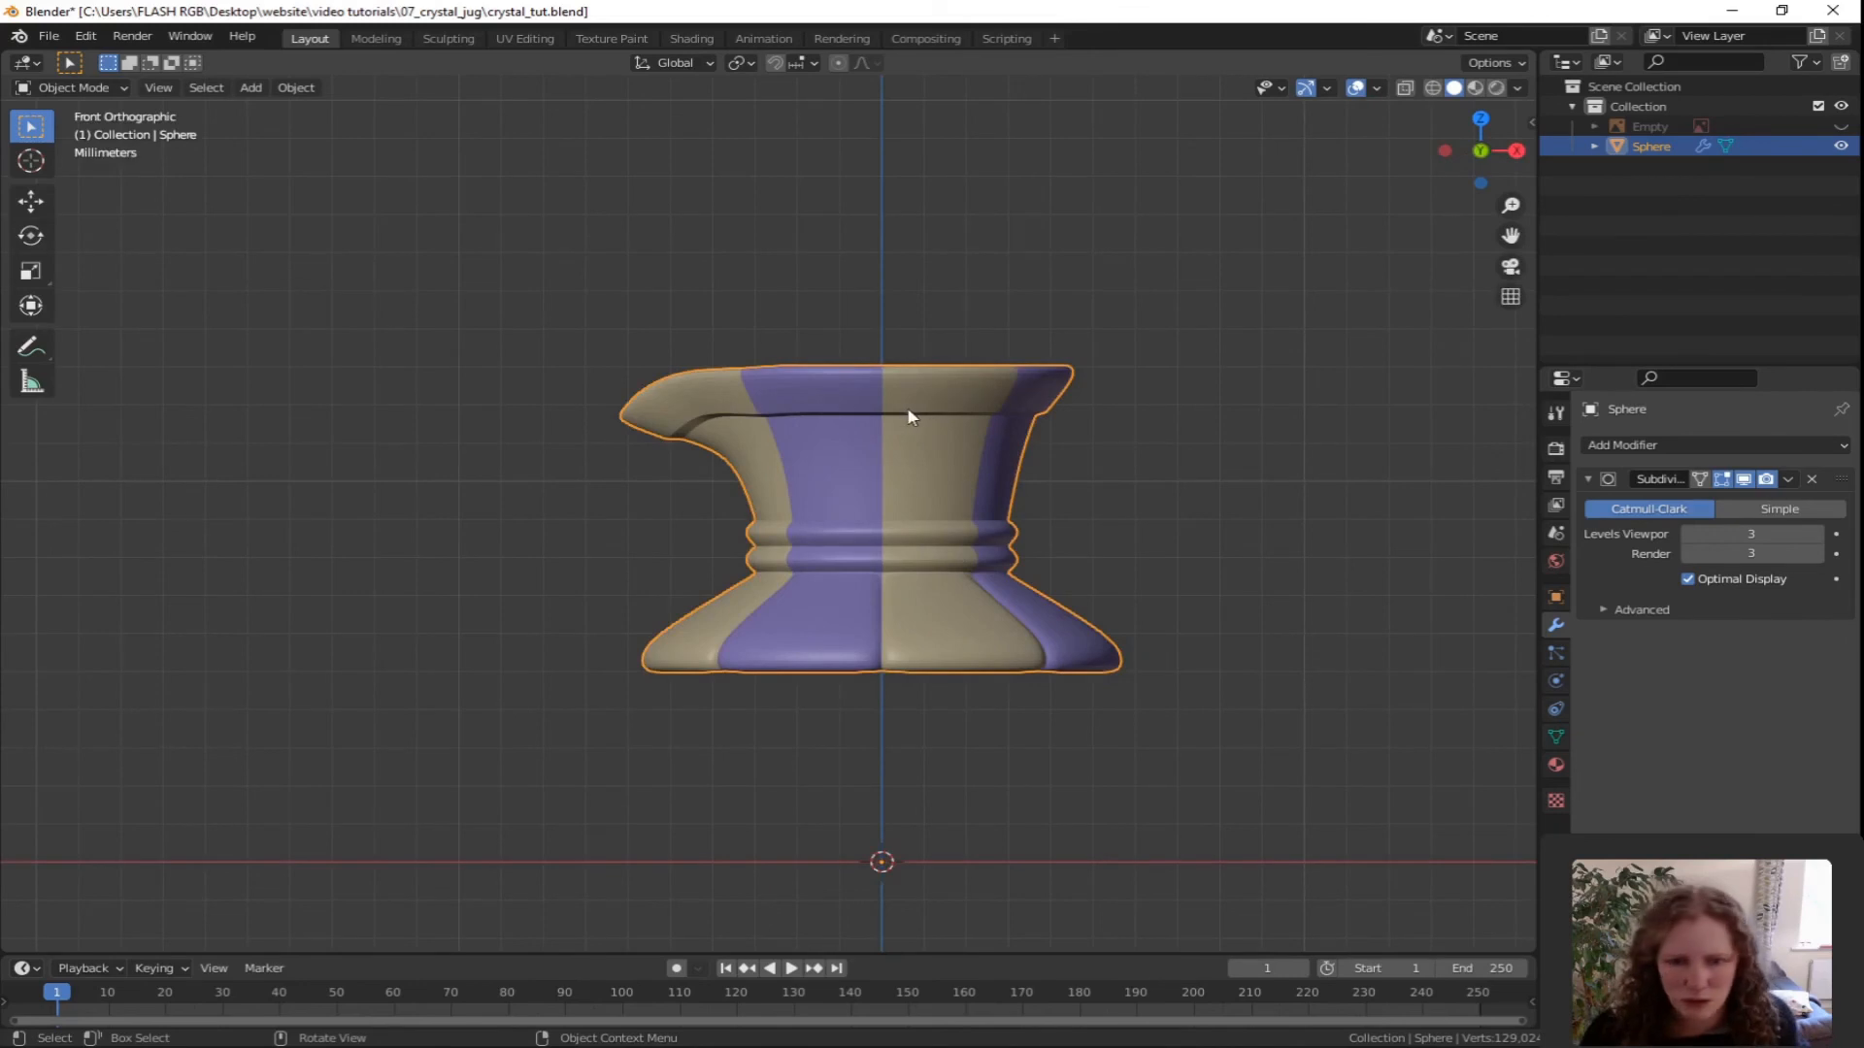
scroll(912, 417, "down", 1)
middle_click_drag(936, 582, 876, 332, "shift")
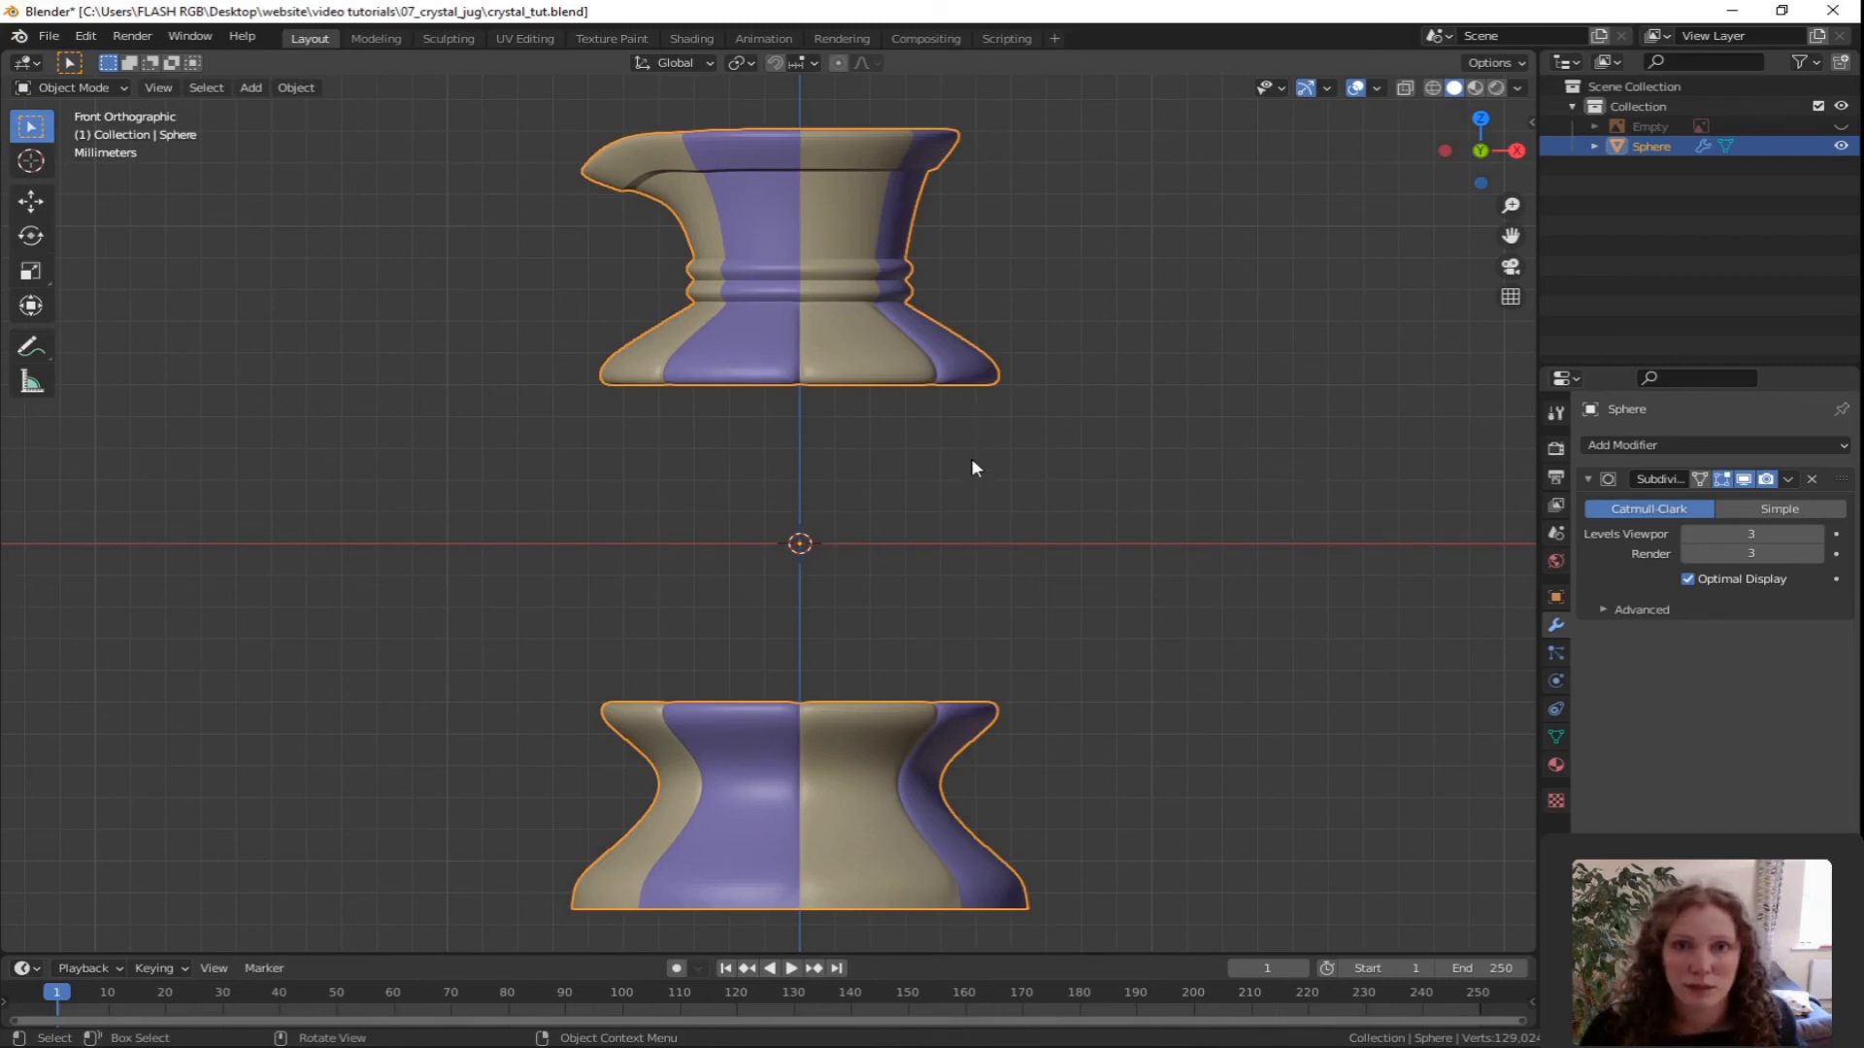
left_click(49, 36)
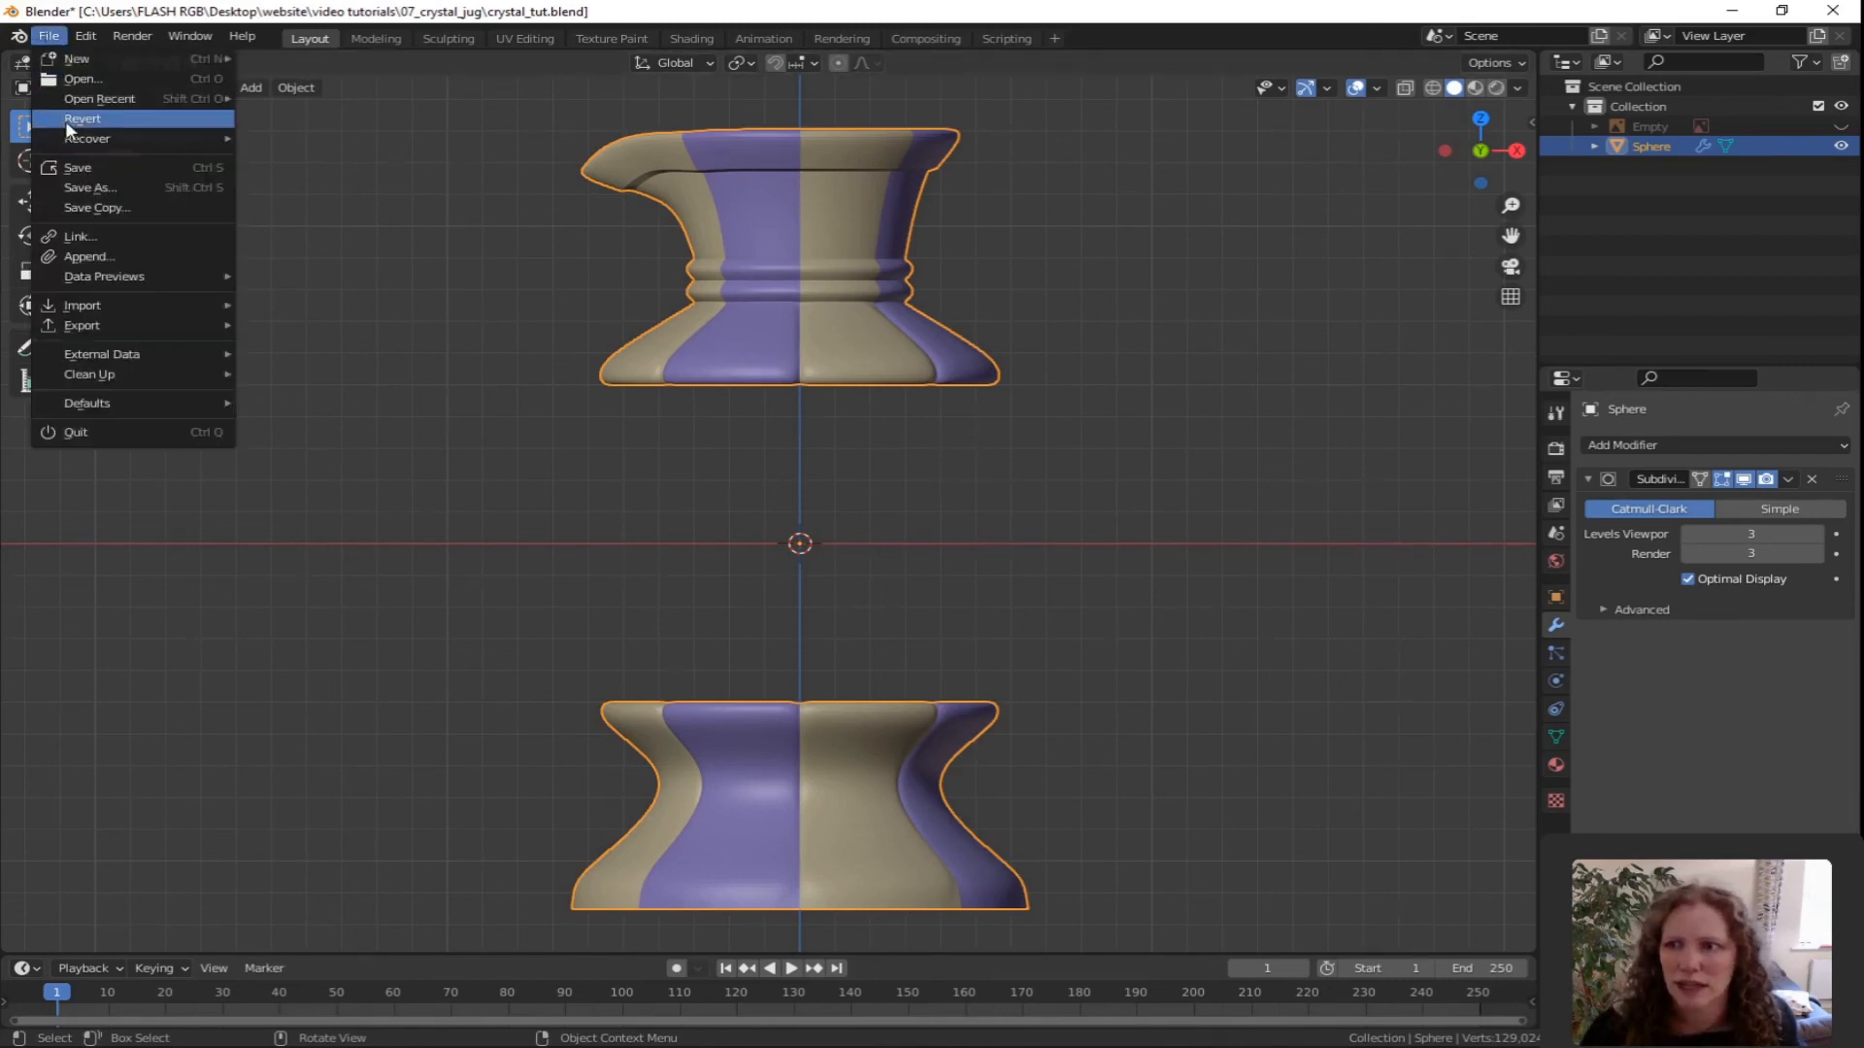
left_click(77, 168)
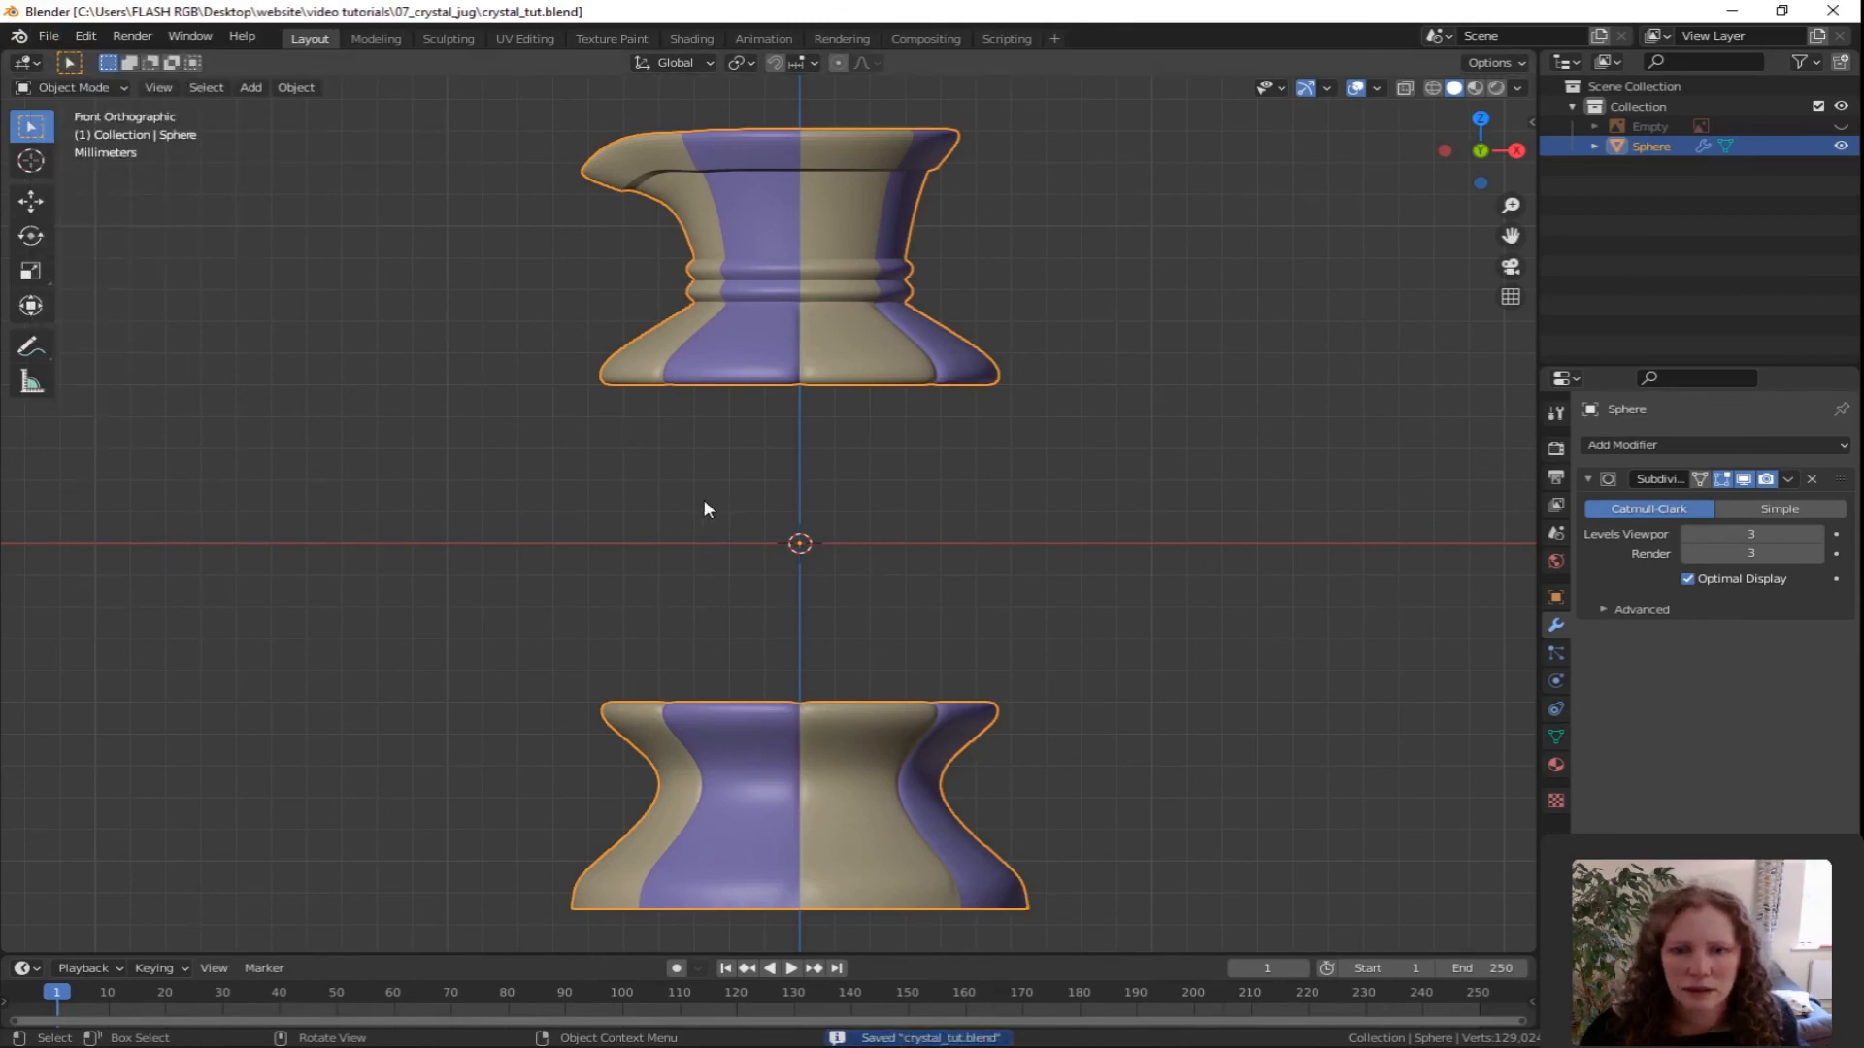